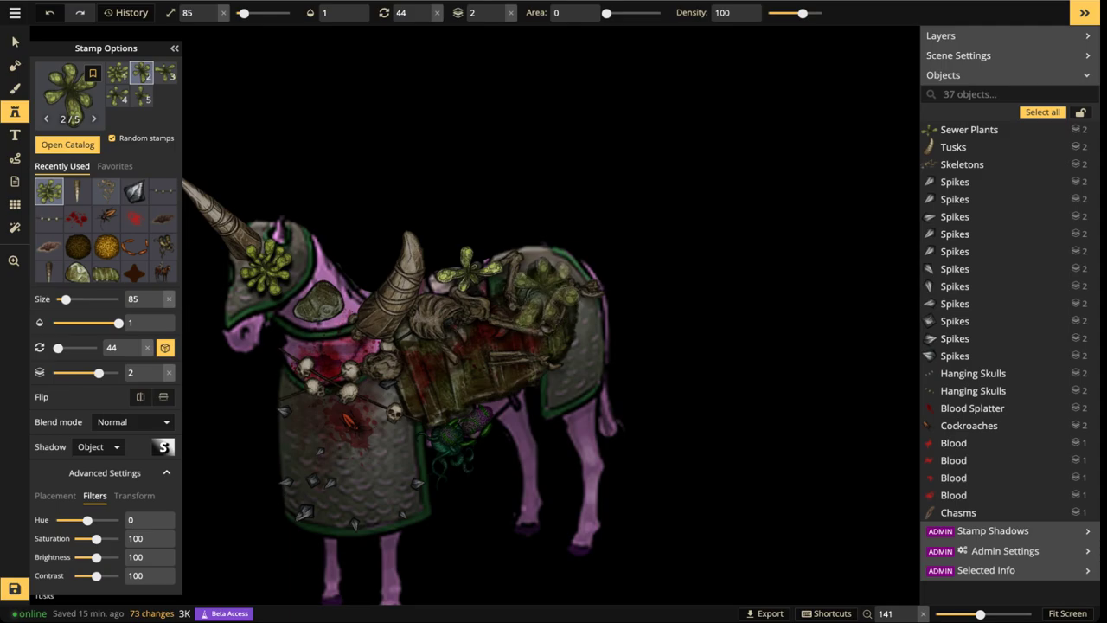
Stamp two sewer plants at size 85 on the horse, one on the rump and one under the belly
{"action": "left_click", "coordinate": [546, 290]}
{"action": "scroll", "coordinate": [448, 419], "scroll_direction": "down", "scroll_amount": 15}
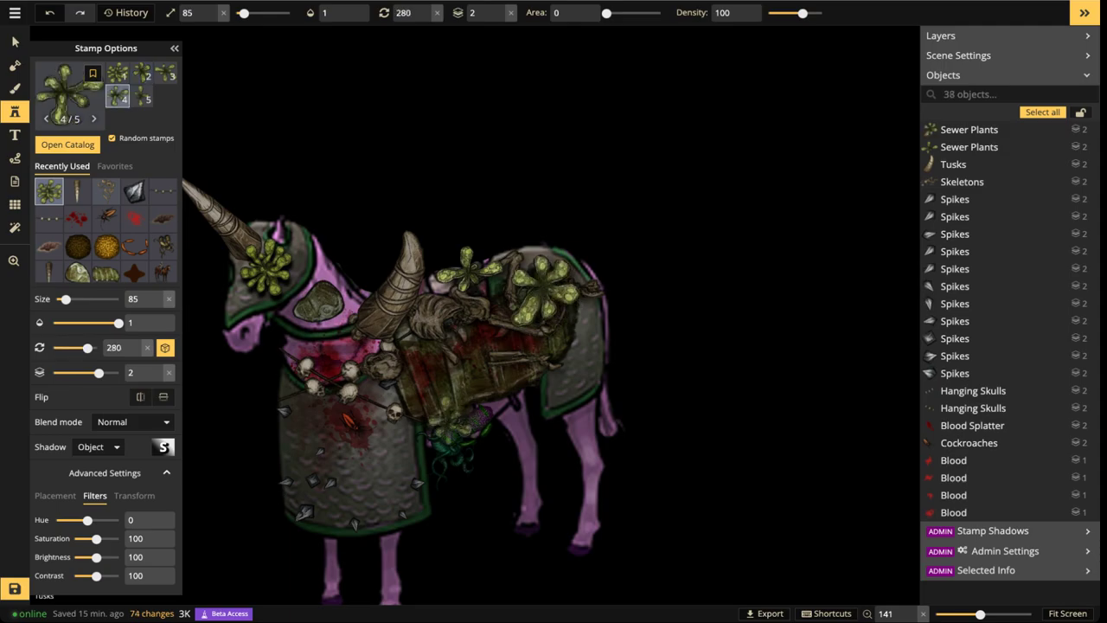
{"action": "left_click", "coordinate": [450, 404]}
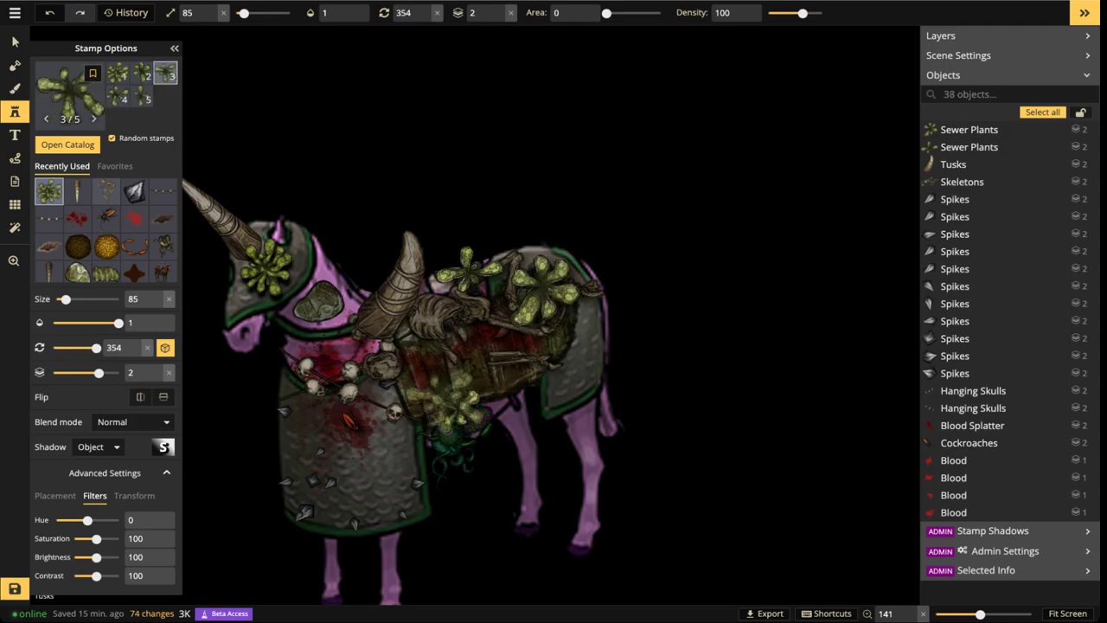
{"action": "left_click", "coordinate": [475, 255]}
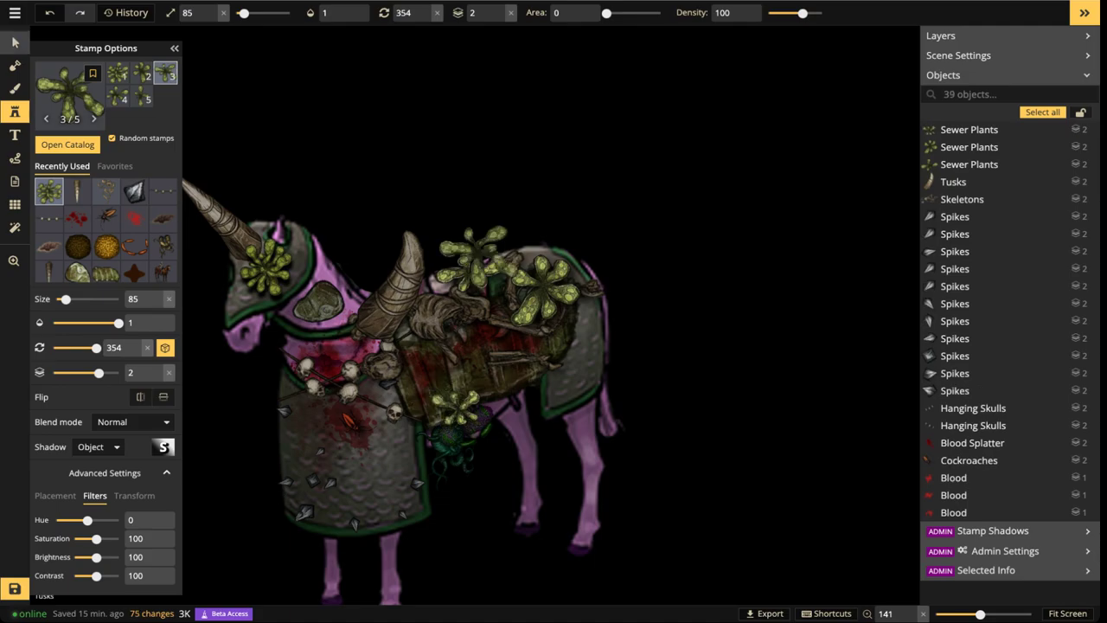
Select the three sewer plants on the horse's body and darken them, with the belly plant's brightness at 52
{"action": "left_click", "coordinate": [15, 42]}
{"action": "left_click", "coordinate": [529, 301], "text": "shift"}
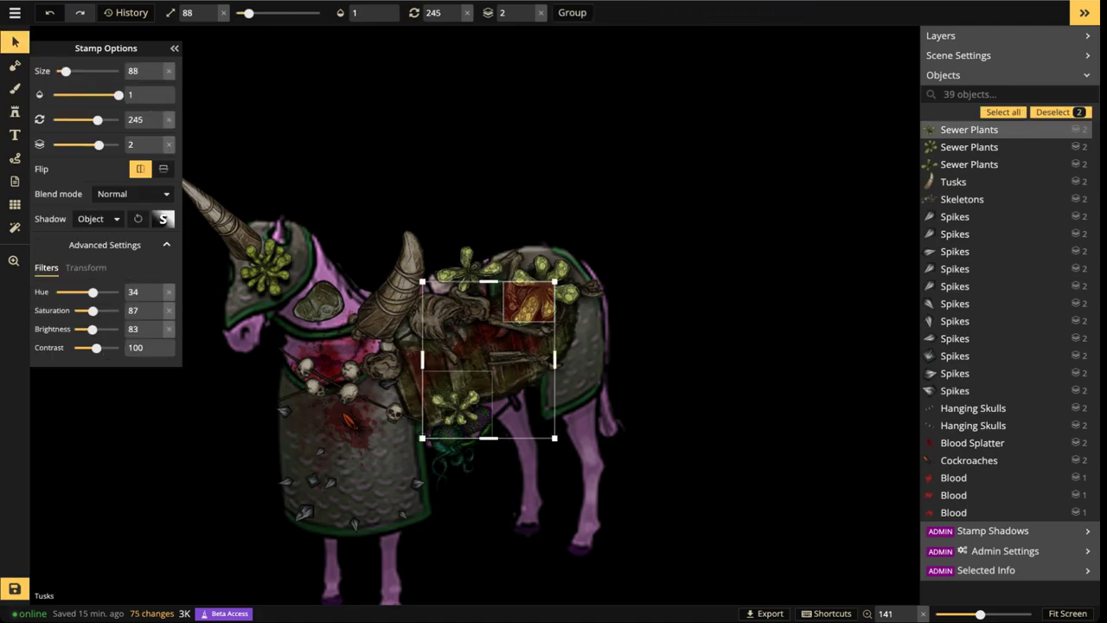
{"action": "left_click", "coordinate": [470, 270]}
{"action": "left_click", "coordinate": [543, 292], "text": "shift"}
{"action": "left_click", "coordinate": [456, 404], "text": "shift"}
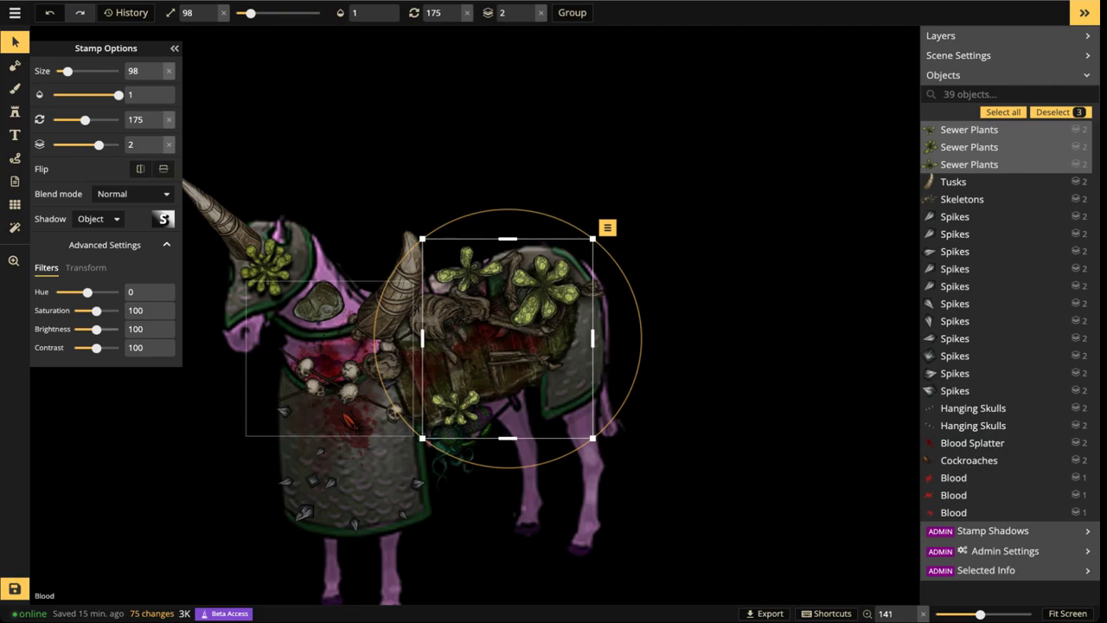
{"action": "left_click_drag", "start_coordinate": [96, 328], "coordinate": [88, 328]}
{"action": "left_click", "coordinate": [458, 402]}
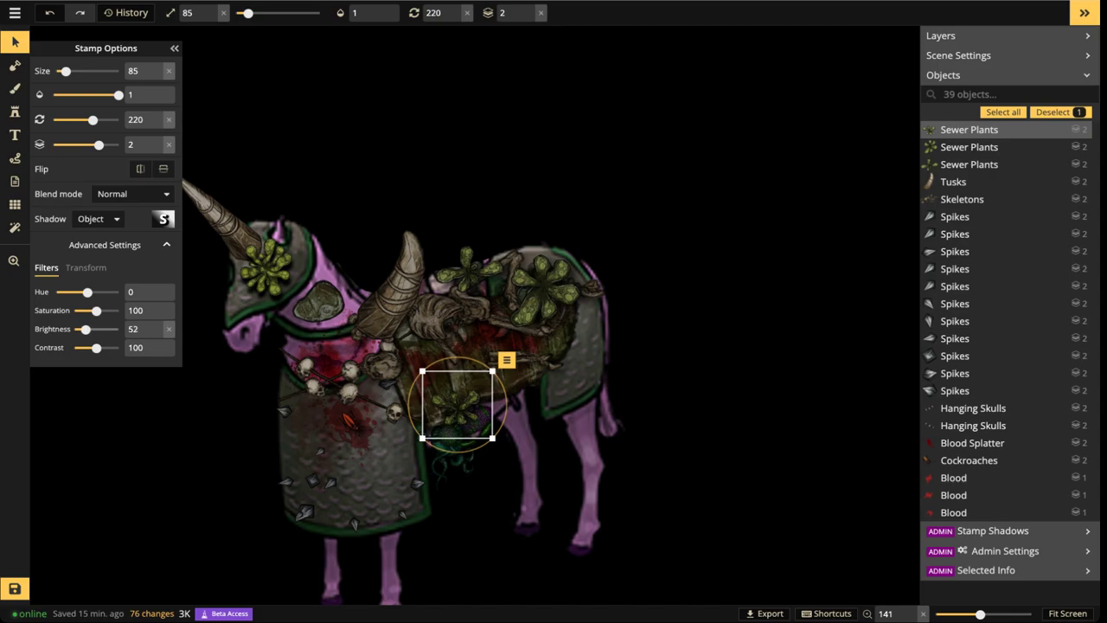
{"action": "key", "text": "Escape"}
Set the brightness of the sewer plant on the horse's back to 82
{"action": "scroll", "coordinate": [472, 400], "scroll_direction": "down", "scroll_amount": 2}
{"action": "left_click", "coordinate": [472, 284]}
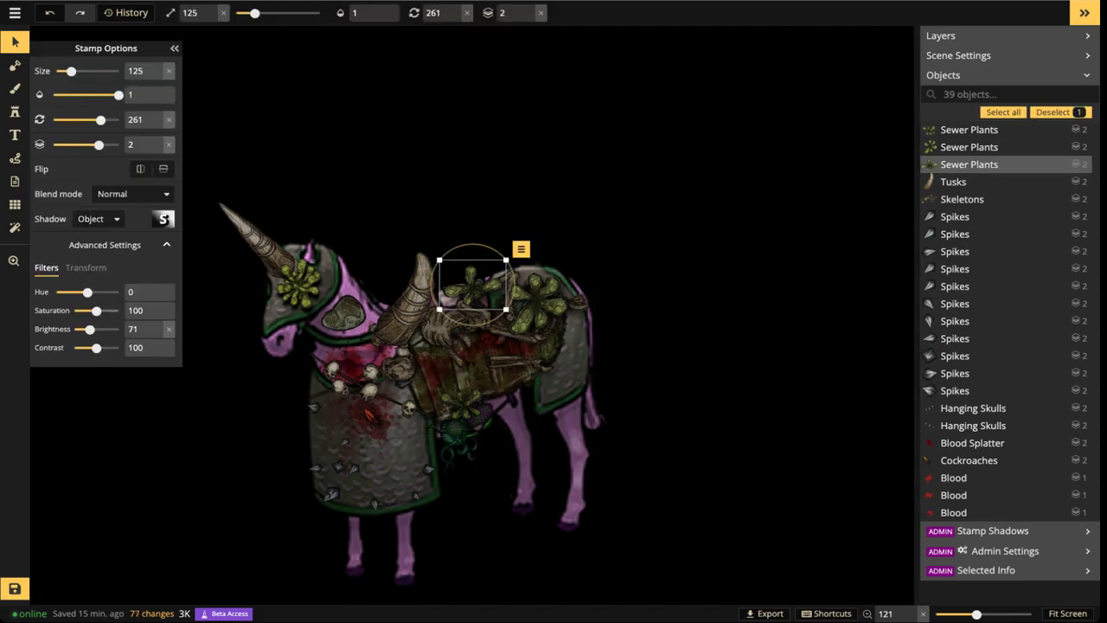
{"action": "left_click_drag", "start_coordinate": [90, 329], "coordinate": [93, 329]}
{"action": "key", "text": "Escape"}
Unlock the HORSE group and move the entire decorated horse slightly up and to the left on the canvas
{"action": "scroll", "coordinate": [388, 266], "scroll_direction": "down", "scroll_amount": 5}
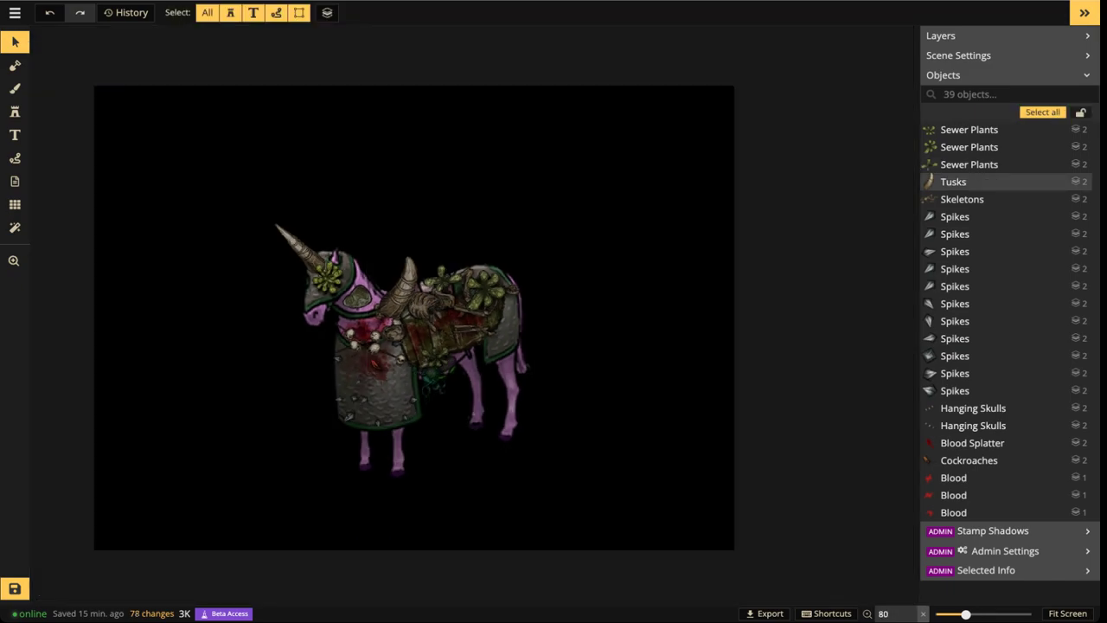
{"action": "scroll", "coordinate": [1005, 404], "scroll_direction": "down", "scroll_amount": 4}
{"action": "left_click", "coordinate": [1062, 512]}
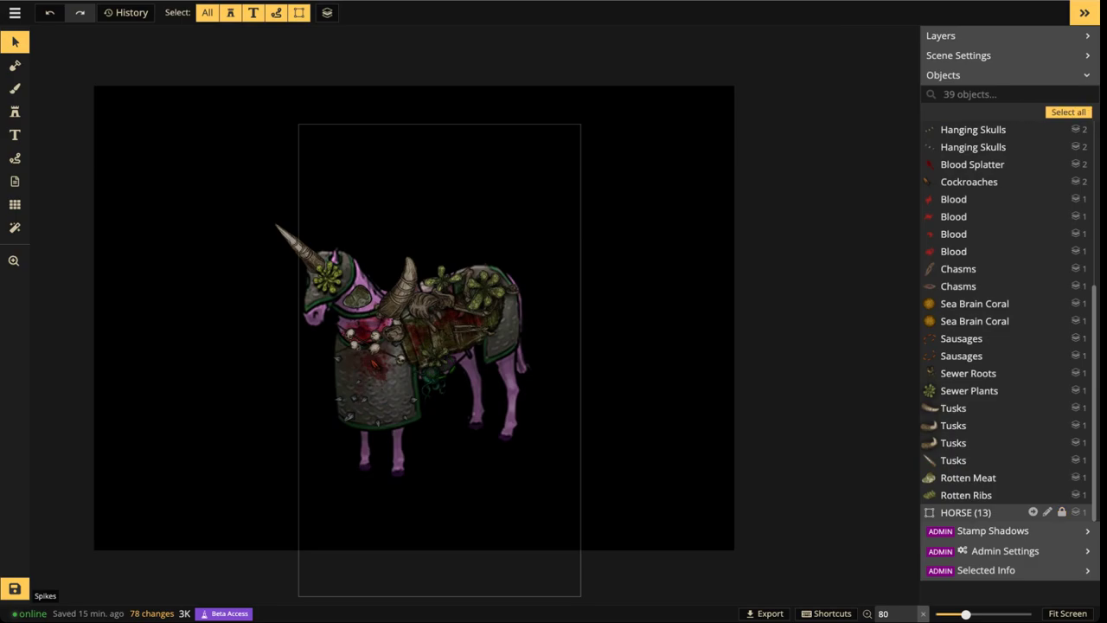
{"action": "left_click_drag", "start_coordinate": [222, 193], "coordinate": [604, 481]}
{"action": "left_click_drag", "start_coordinate": [435, 355], "coordinate": [384, 320]}
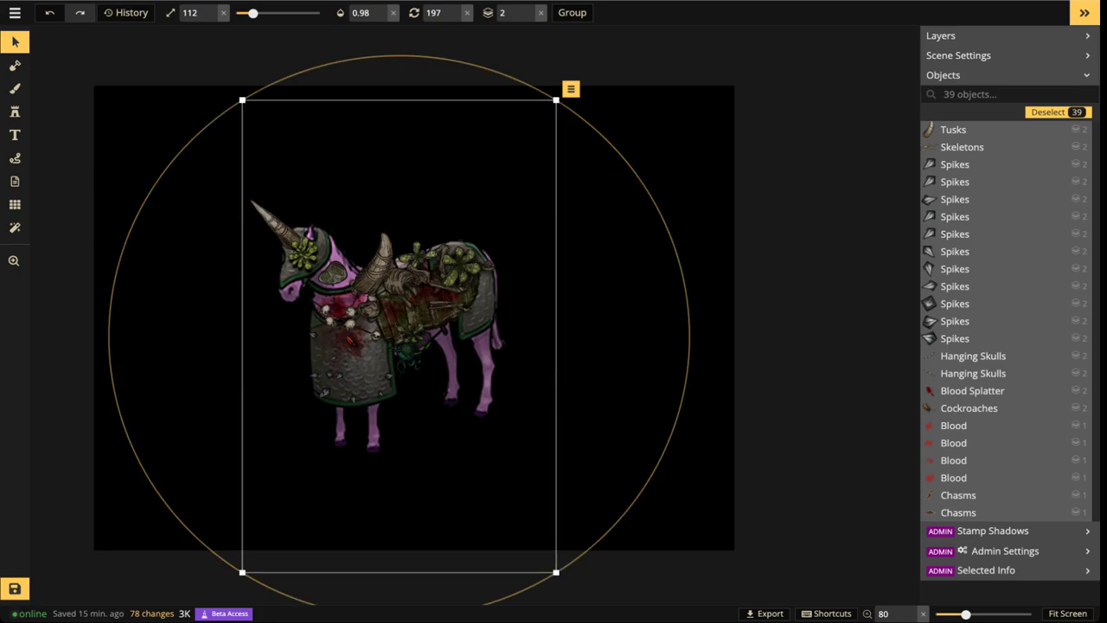
Open the stamp catalog and search it for mist
{"action": "left_click", "coordinate": [15, 111]}
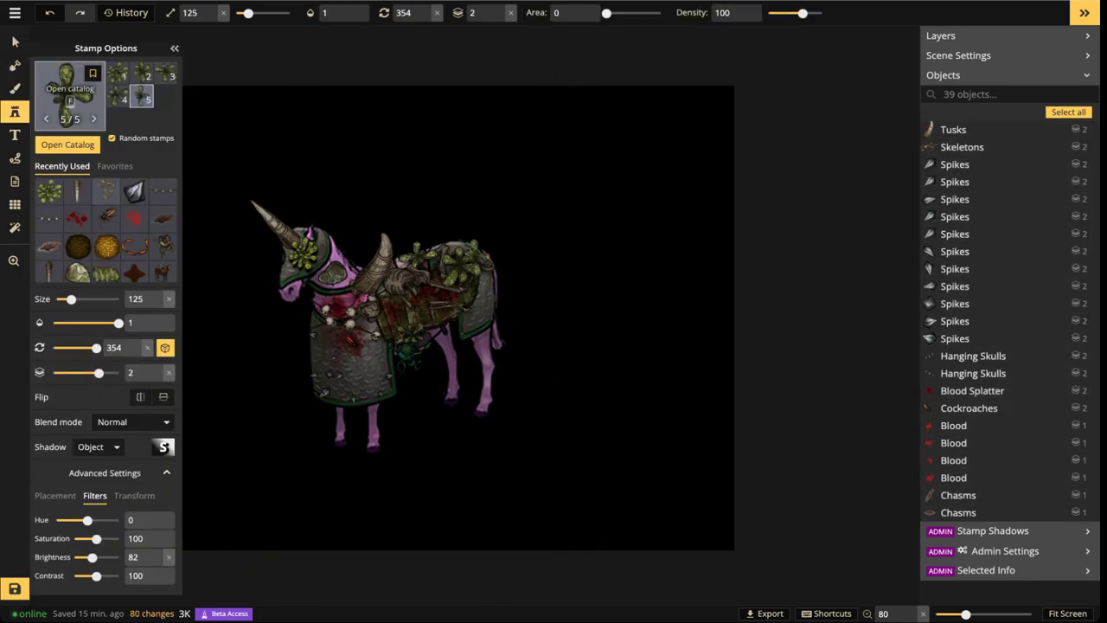
{"action": "left_click", "coordinate": [69, 82]}
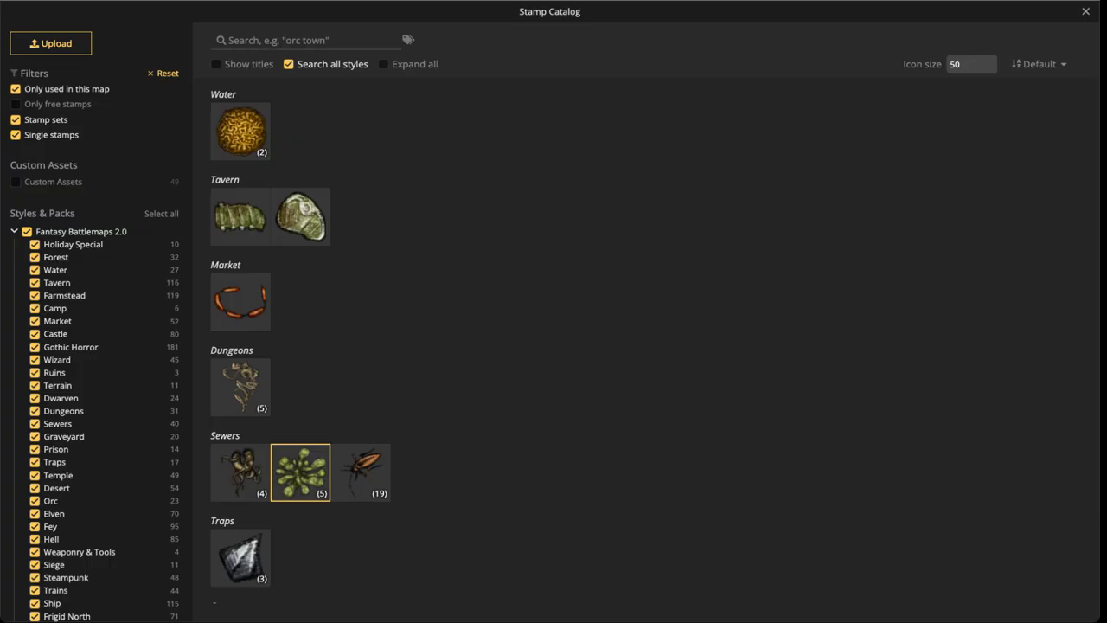
{"action": "left_click", "coordinate": [278, 40]}
{"action": "type", "text": "mist"}
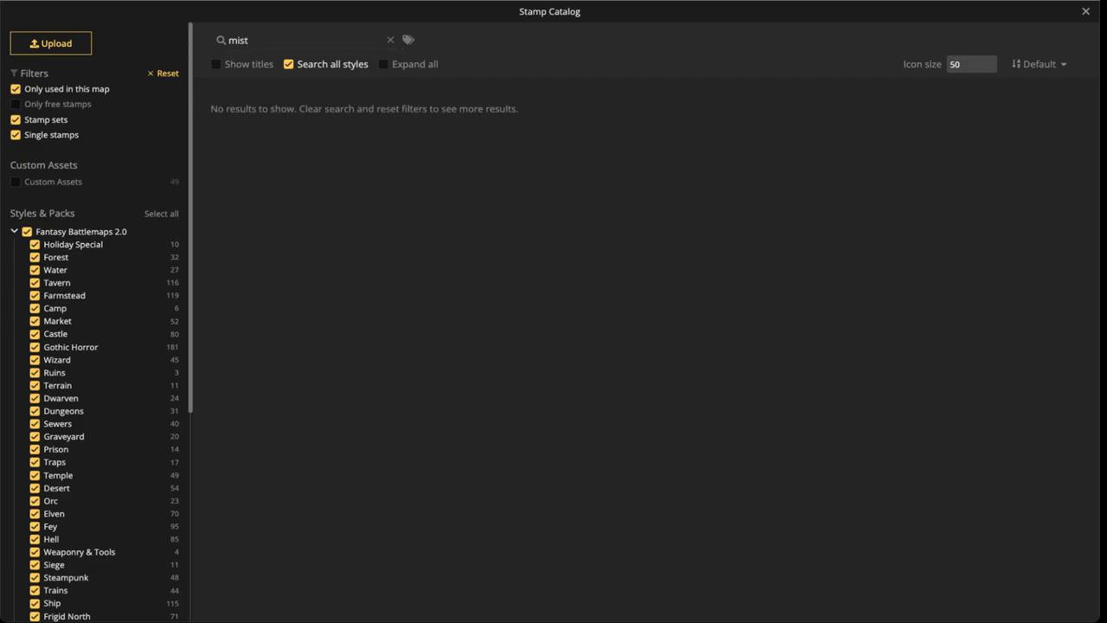
Clear the catalog search, show only the Fantasy Regional HD style and turn off searching across all styles
{"action": "left_click", "coordinate": [13, 231]}
{"action": "left_click", "coordinate": [27, 231]}
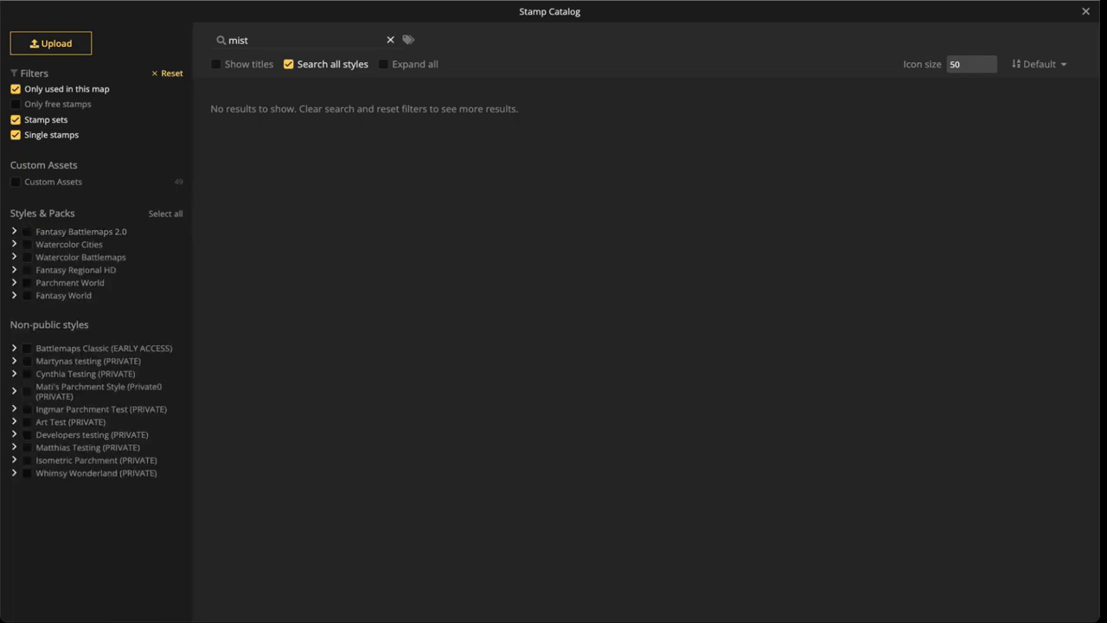
{"action": "left_click", "coordinate": [390, 39]}
{"action": "left_click", "coordinate": [27, 270]}
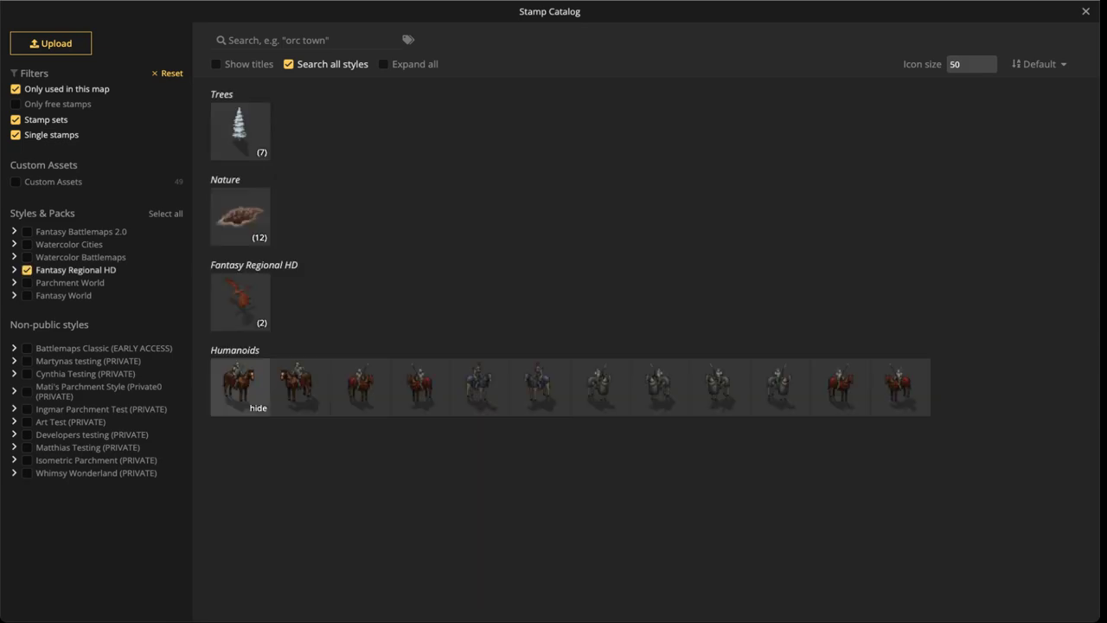
{"action": "left_click", "coordinate": [289, 64]}
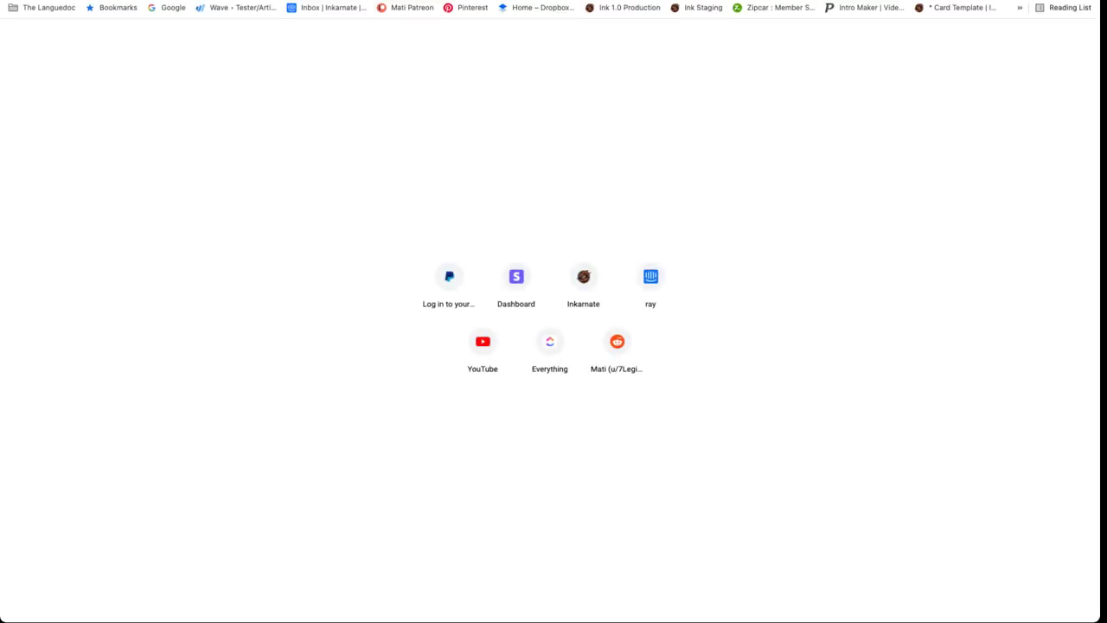
Go to the Inkarnate site from the new browser page and reopen the MONSTER TOKENS map
{"action": "left_click", "coordinate": [582, 284]}
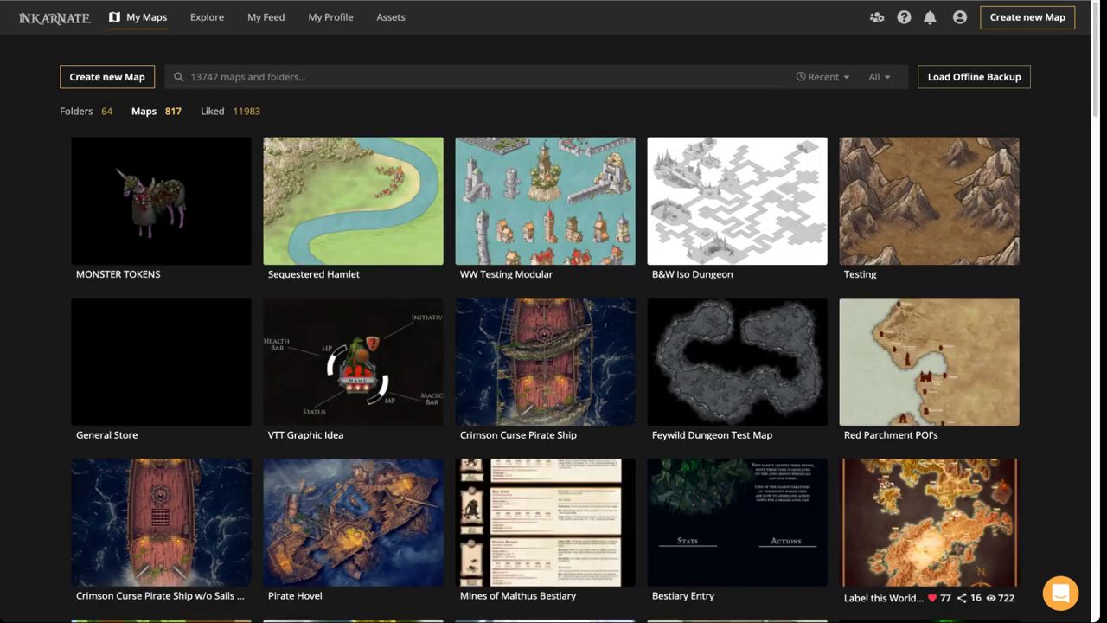
{"action": "left_click", "coordinate": [161, 201]}
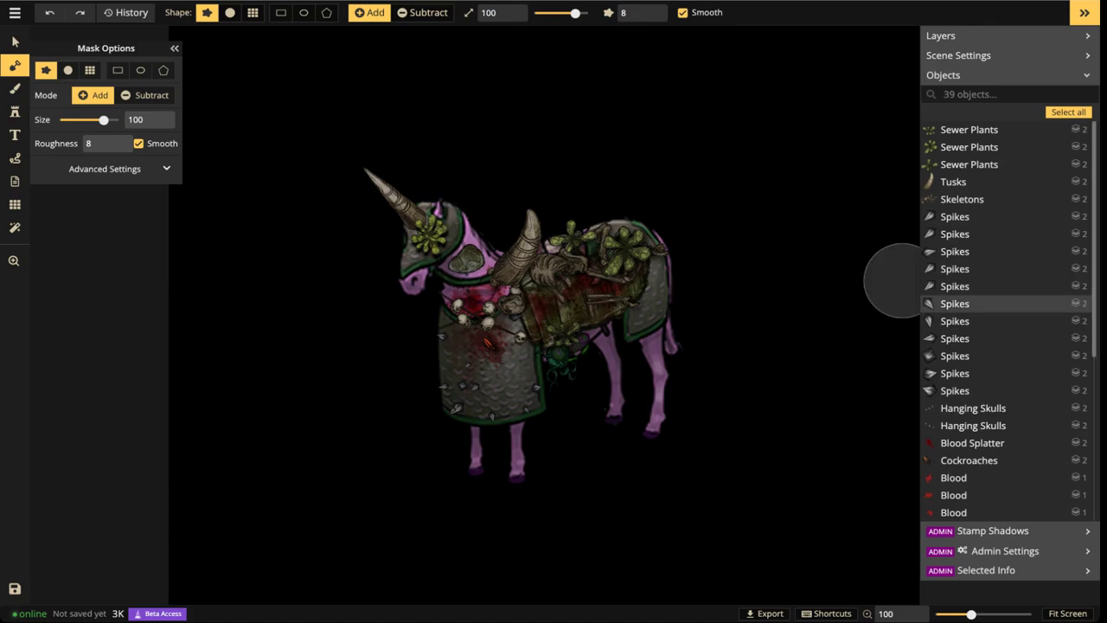
Restrict the stamp catalog to Fantasy Regional HD without custom assets and choose the Mist 2 stamp
{"action": "left_click", "coordinate": [14, 112]}
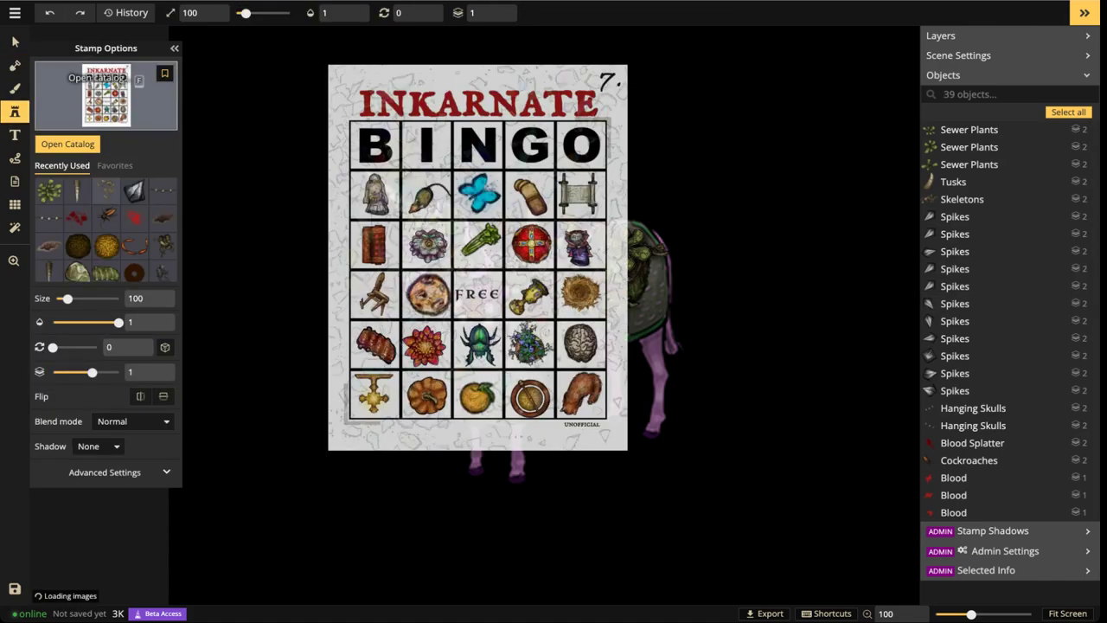
{"action": "left_click", "coordinate": [103, 86]}
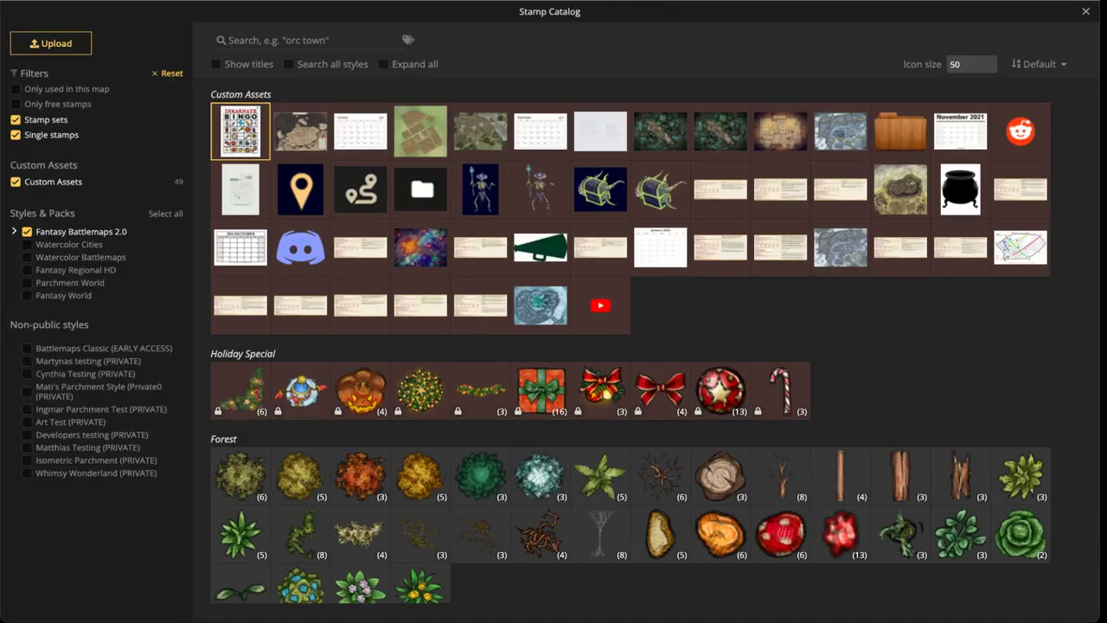
{"action": "left_click", "coordinate": [42, 232]}
{"action": "left_click", "coordinate": [38, 182]}
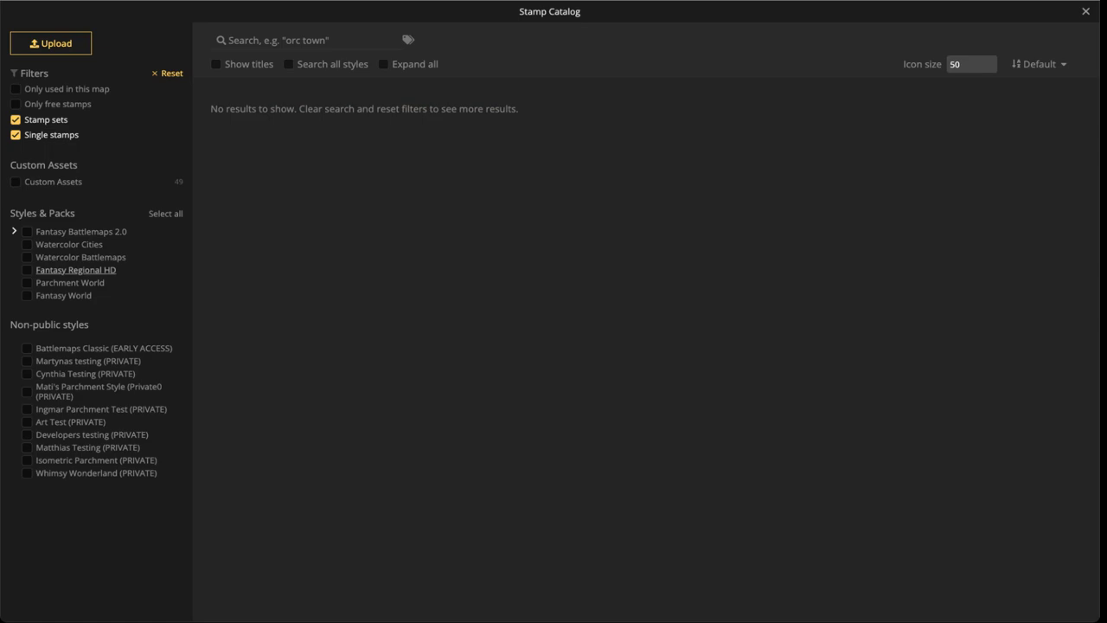
{"action": "left_click", "coordinate": [28, 270]}
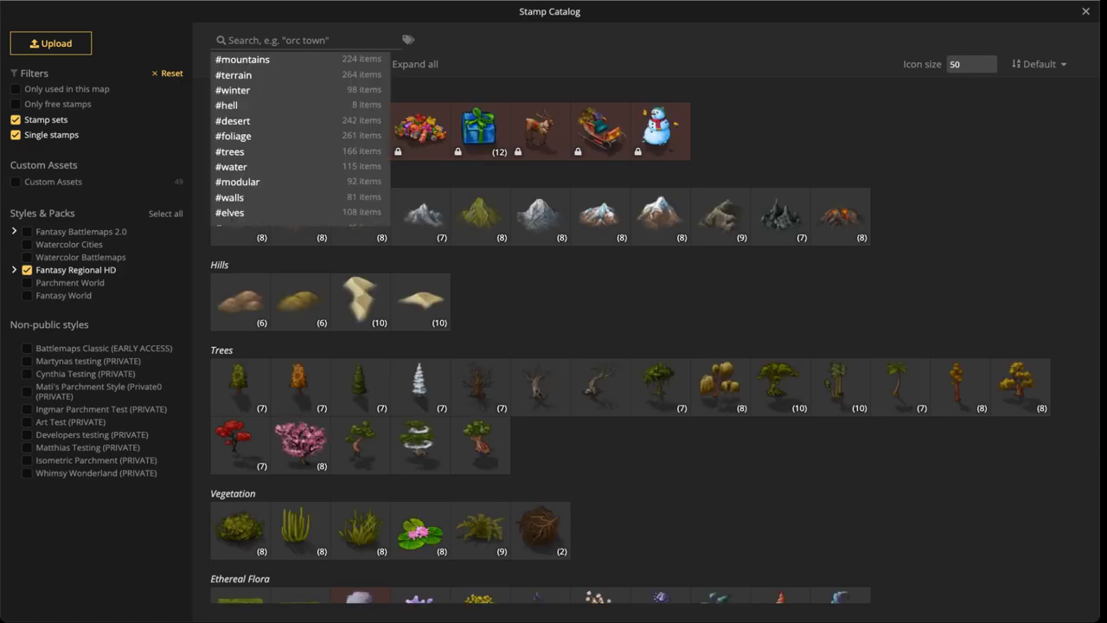
{"action": "type", "text": "mou"}
{"action": "left_click", "coordinate": [300, 132]}
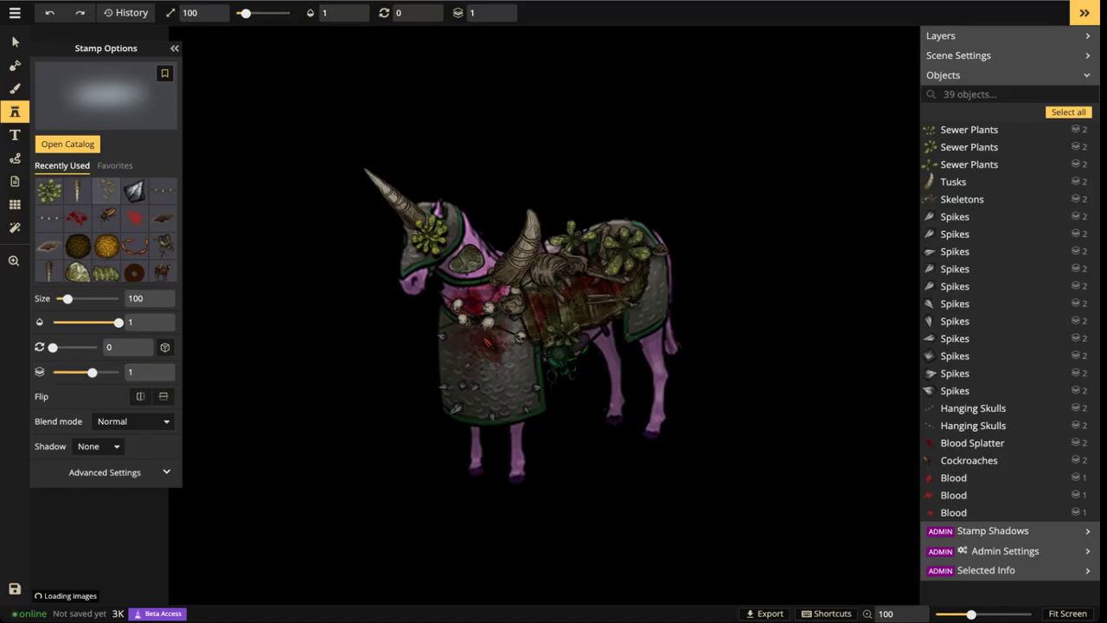
Place the mist stamp over the horse at size 280 and stretch it downward to cover the legs
{"action": "scroll", "coordinate": [522, 305], "scroll_direction": "up", "scroll_amount": 6}
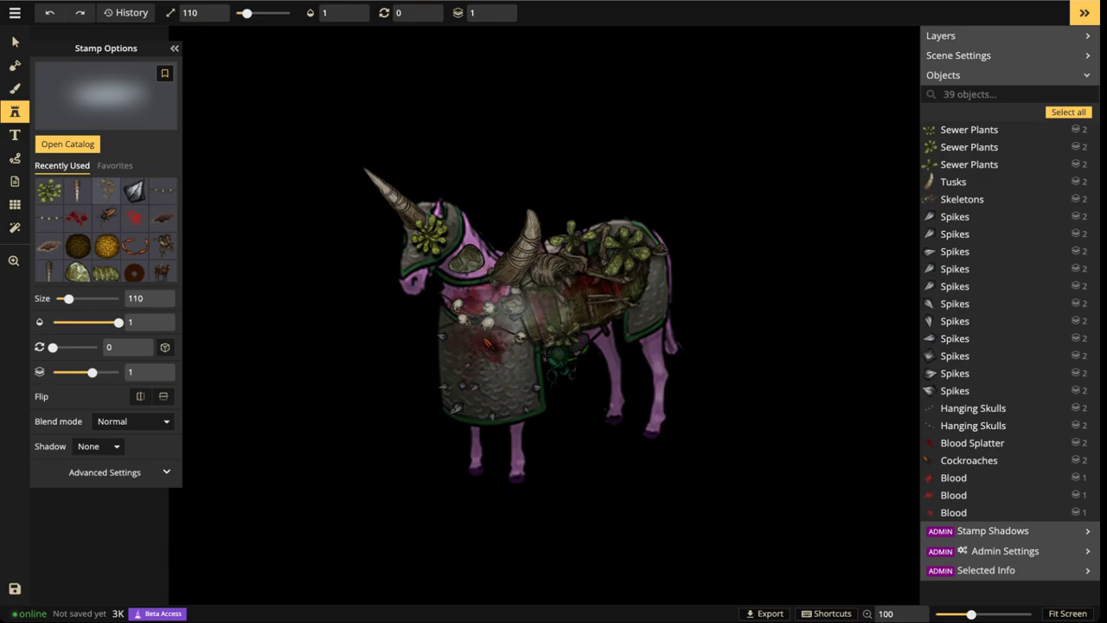
{"action": "scroll", "coordinate": [523, 245], "scroll_direction": "up", "scroll_amount": 12}
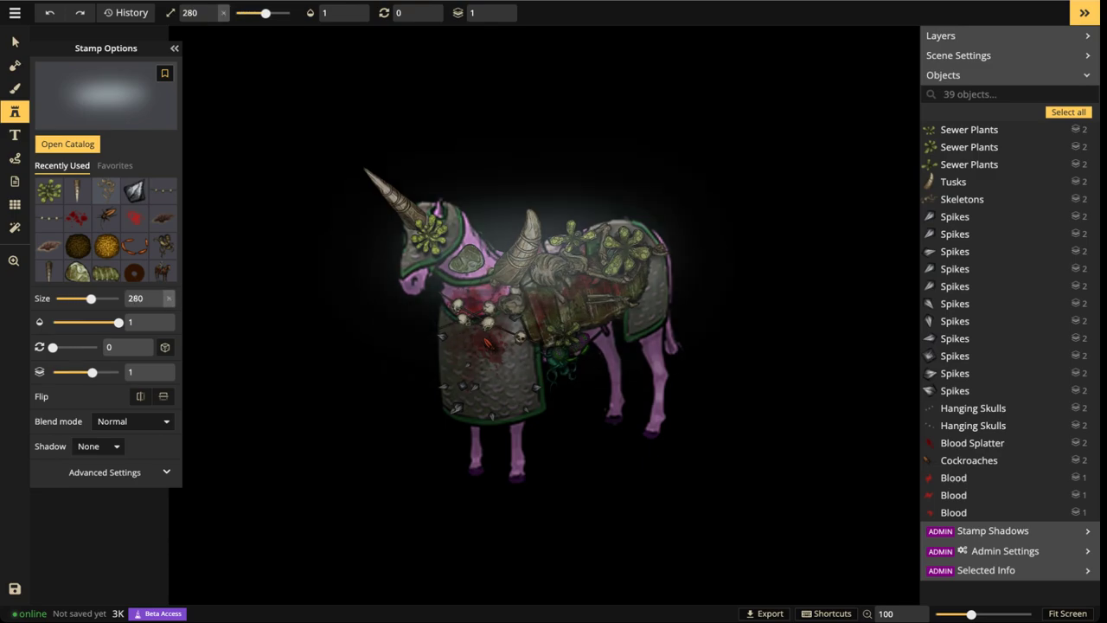
{"action": "left_click", "coordinate": [523, 244]}
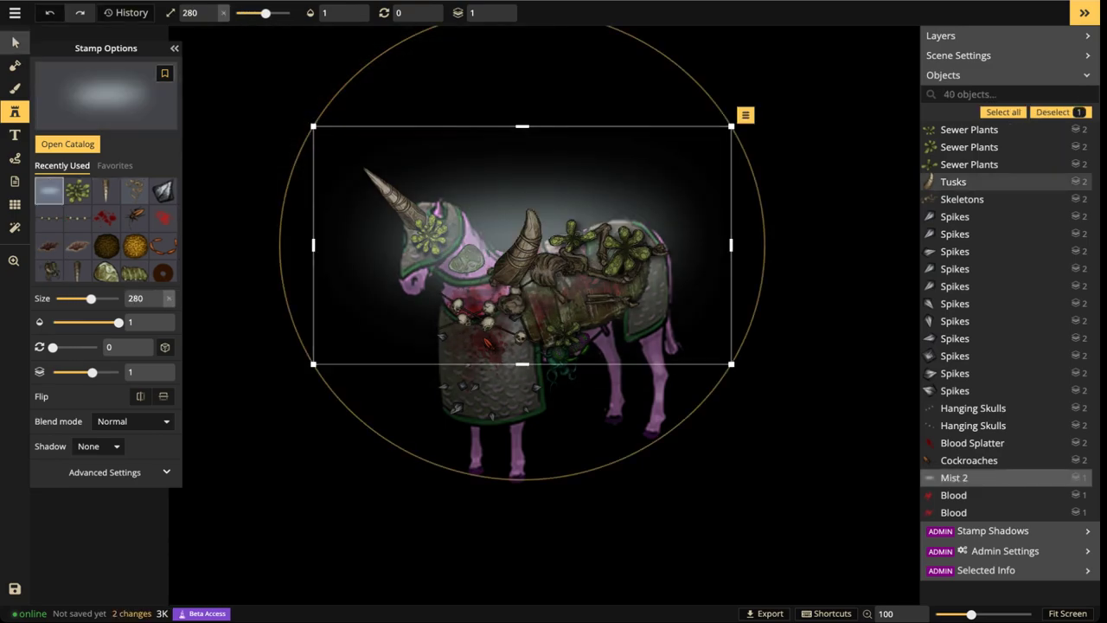
{"action": "left_click", "coordinate": [15, 42]}
{"action": "left_click_drag", "start_coordinate": [522, 363], "coordinate": [522, 510]}
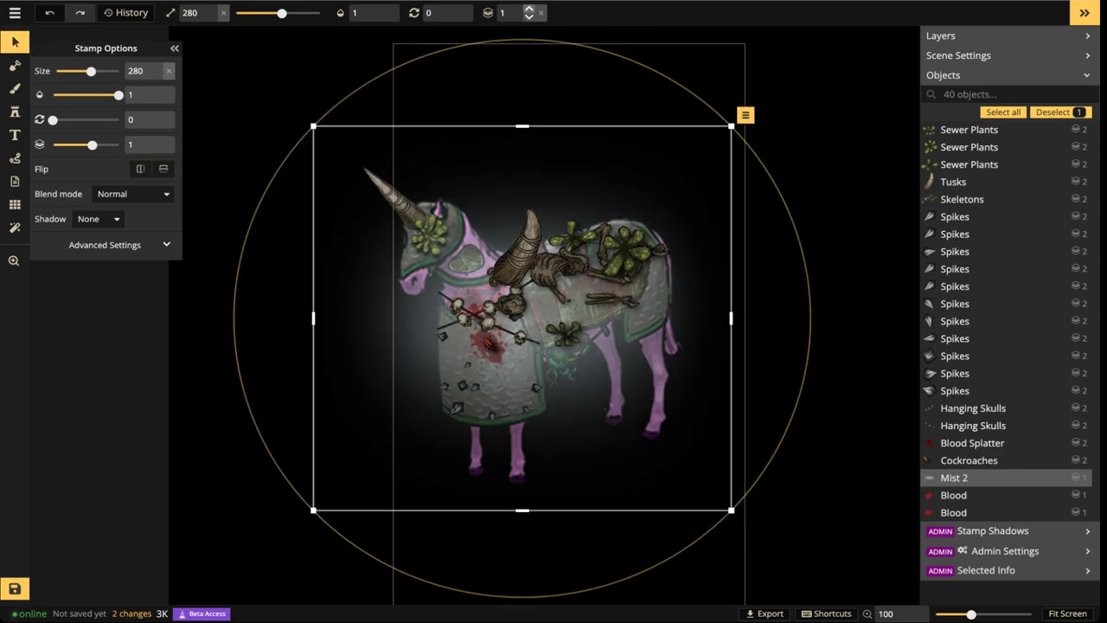
Raise the mist stamp to layer 5 so it lies in front of the horse and its decorations
{"action": "left_click", "coordinate": [529, 7]}
{"action": "left_click", "coordinate": [529, 7]}
{"action": "left_click", "coordinate": [529, 8]}
{"action": "left_click", "coordinate": [529, 8]}
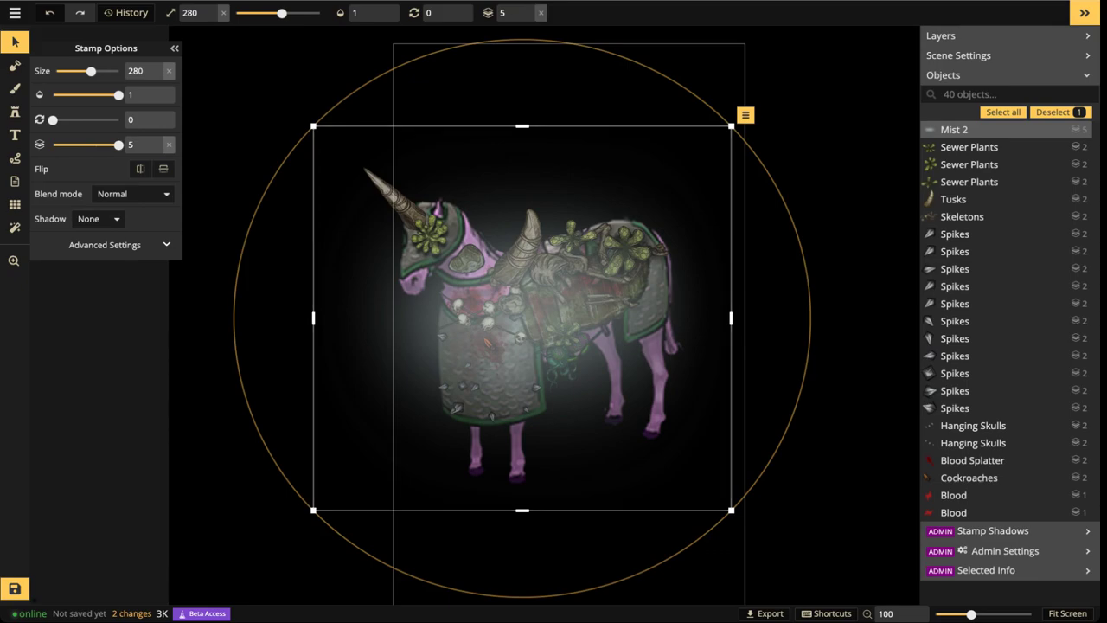
Enlarge the mist stamp to size 442 and centre it over the horse
{"action": "left_click_drag", "start_coordinate": [313, 126], "coordinate": [146, 0]}
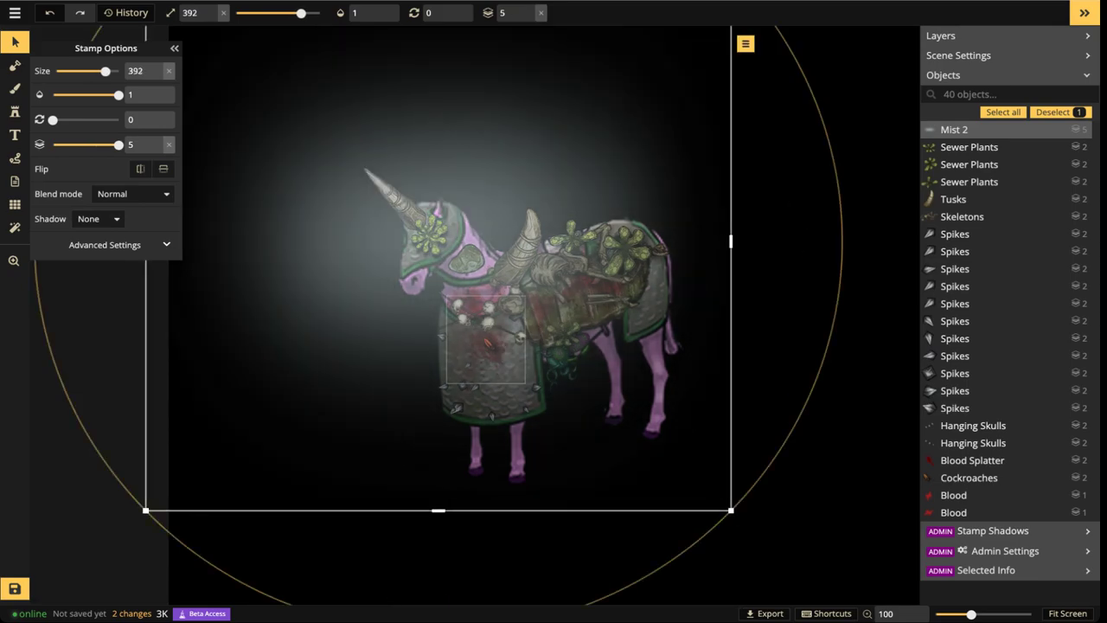
{"action": "left_click_drag", "start_coordinate": [438, 241], "coordinate": [535, 329]}
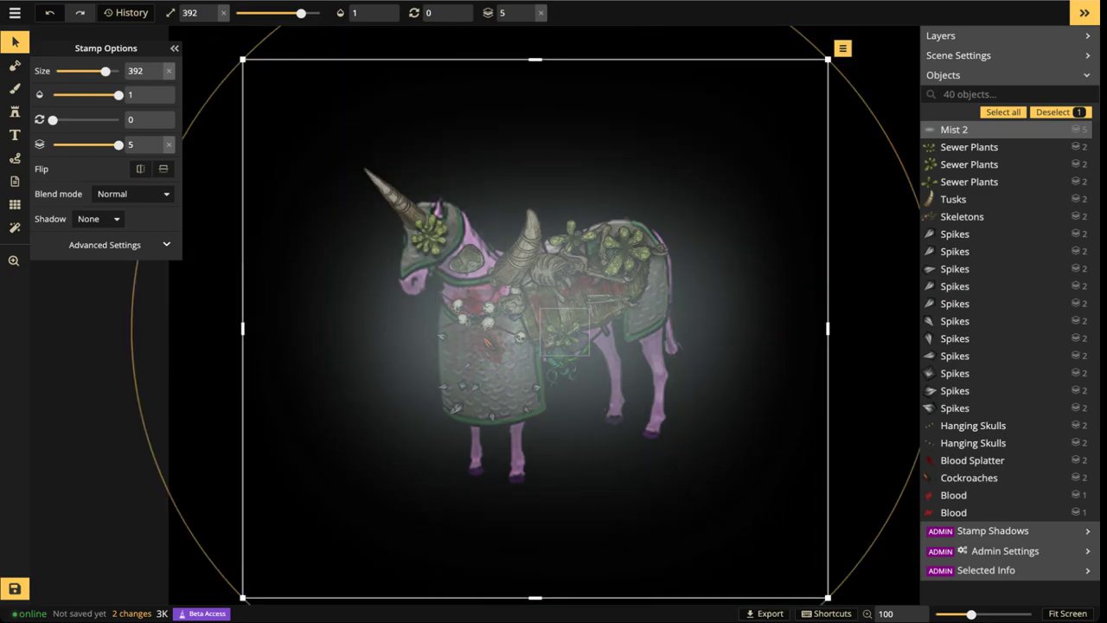
{"action": "scroll", "coordinate": [578, 342], "scroll_direction": "up", "scroll_amount": 5}
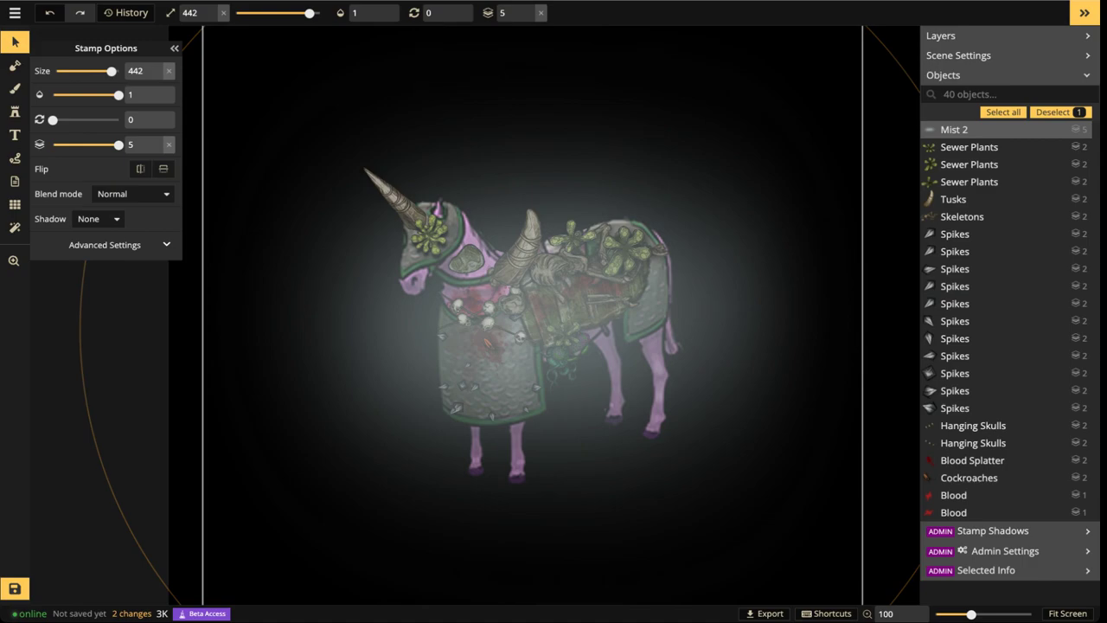
{"action": "left_click_drag", "start_coordinate": [578, 343], "coordinate": [573, 338]}
Give the mist stamp an Object shadow in bright green, hex 7ED321, with alpha 100
{"action": "left_click", "coordinate": [105, 244]}
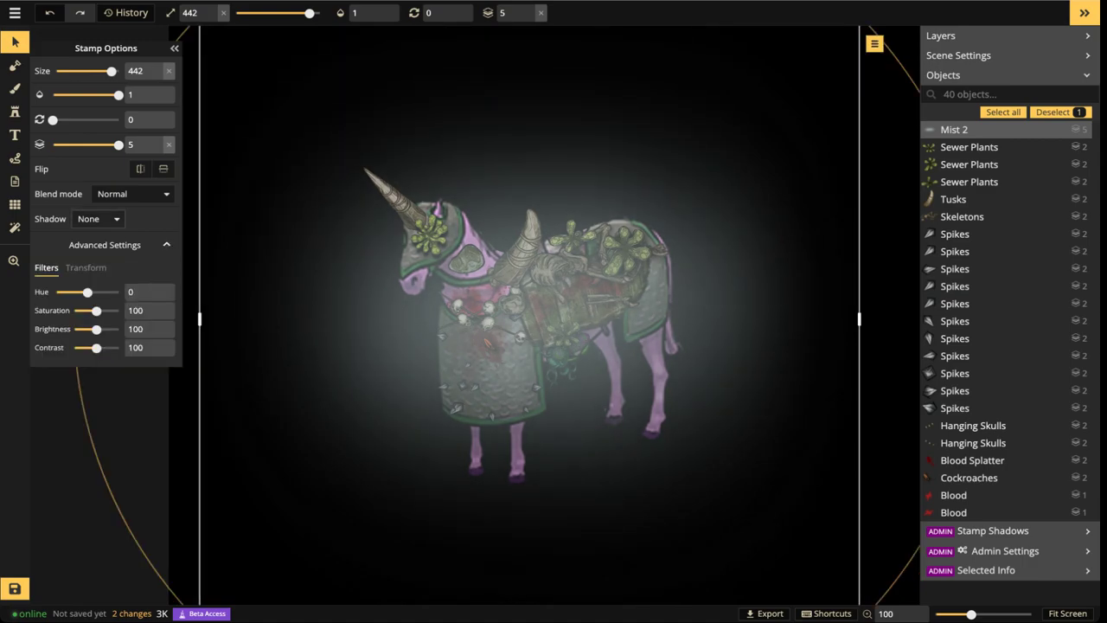
{"action": "left_click", "coordinate": [98, 219]}
{"action": "left_click", "coordinate": [99, 270]}
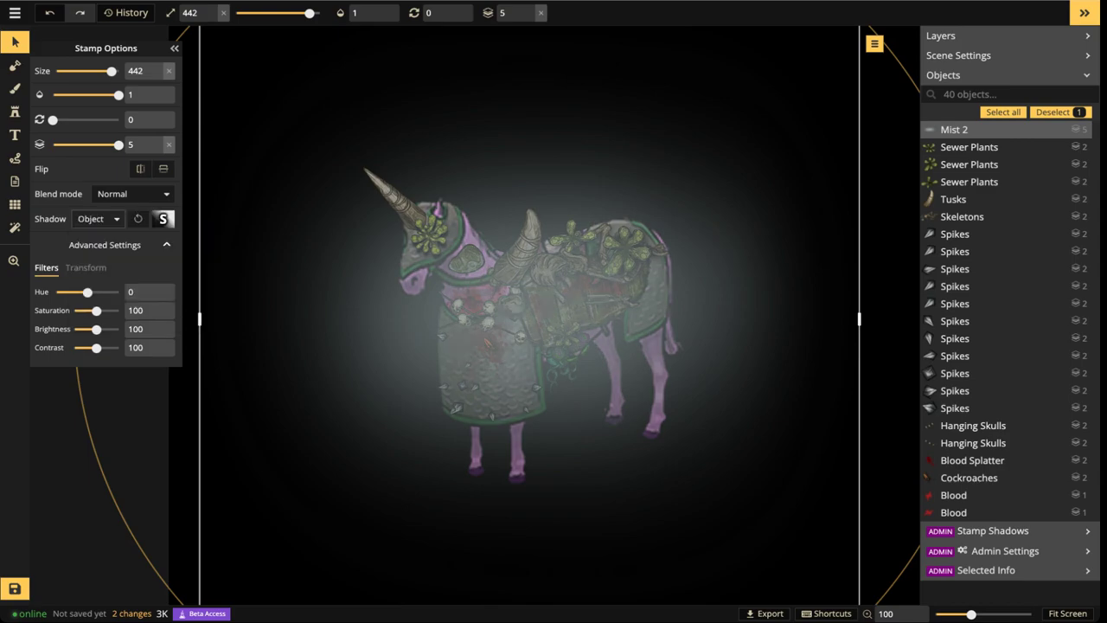
{"action": "left_click", "coordinate": [162, 219]}
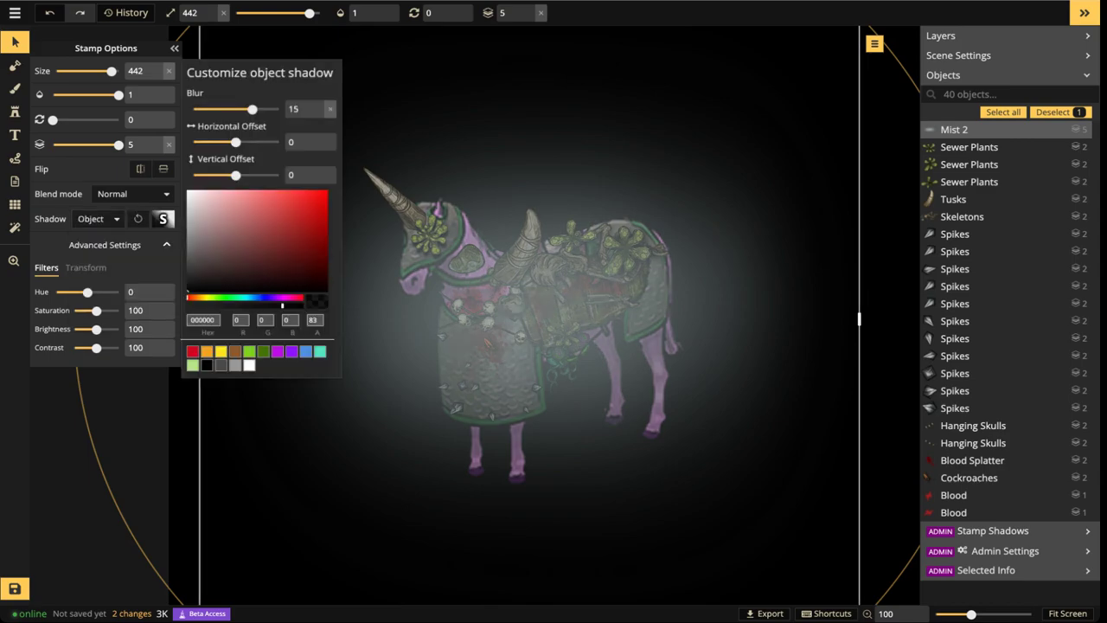
{"action": "left_click", "coordinate": [248, 347]}
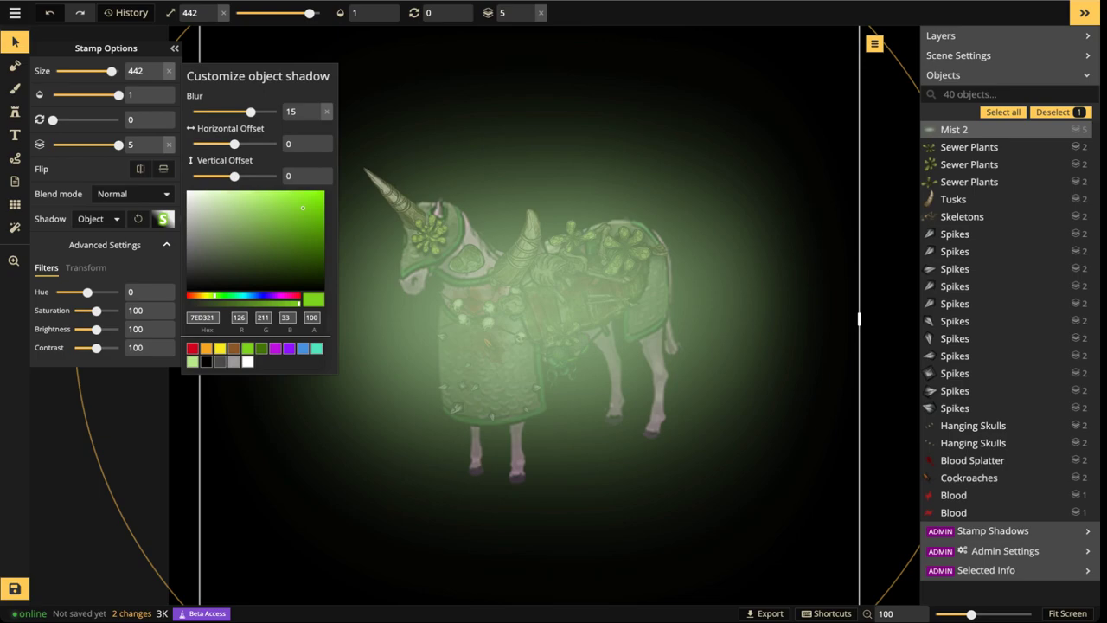
Try the Darken, Multiply, Color burn, Lighten, Screen, Color dodge, Overlay and Soft light blend modes on the mist stamp
{"action": "left_click", "coordinate": [476, 311]}
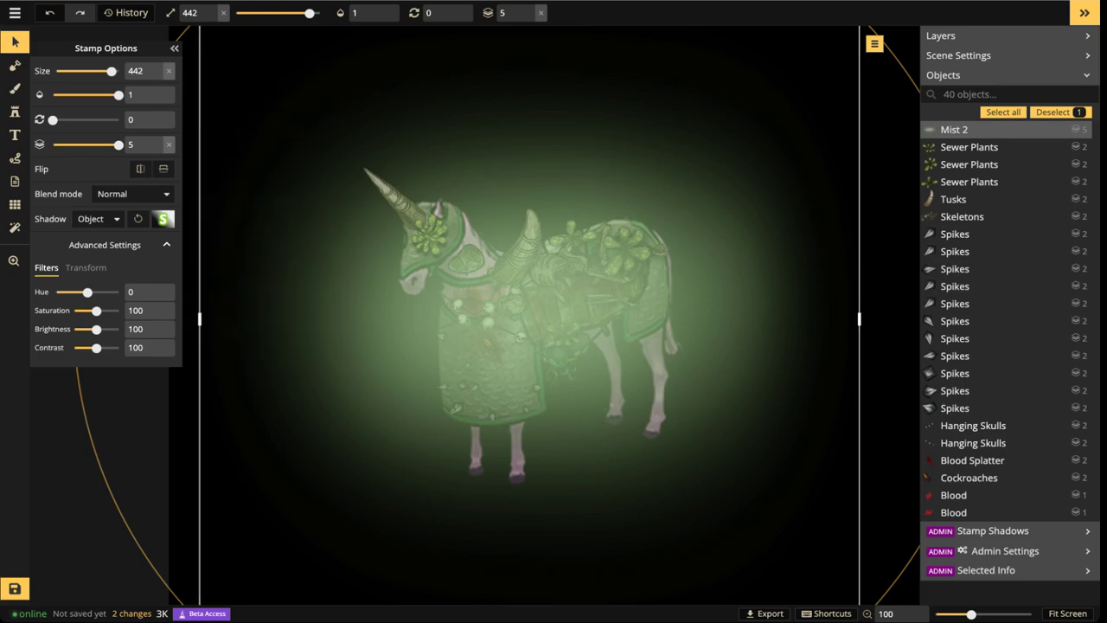
{"action": "left_click", "coordinate": [133, 193]}
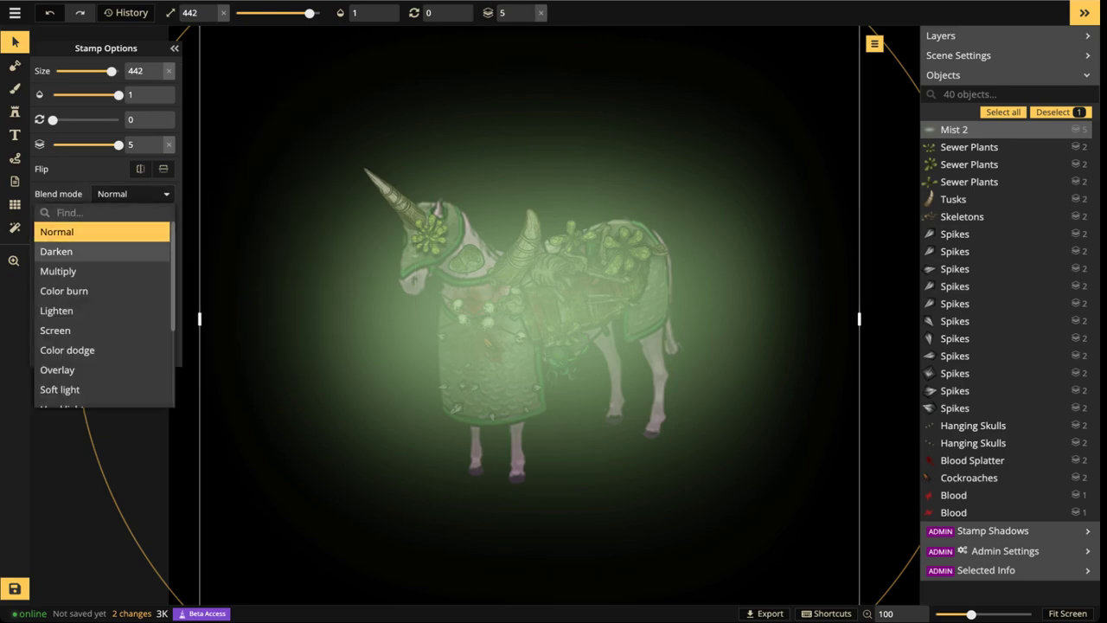
{"action": "left_click", "coordinate": [57, 251]}
{"action": "left_click", "coordinate": [58, 271]}
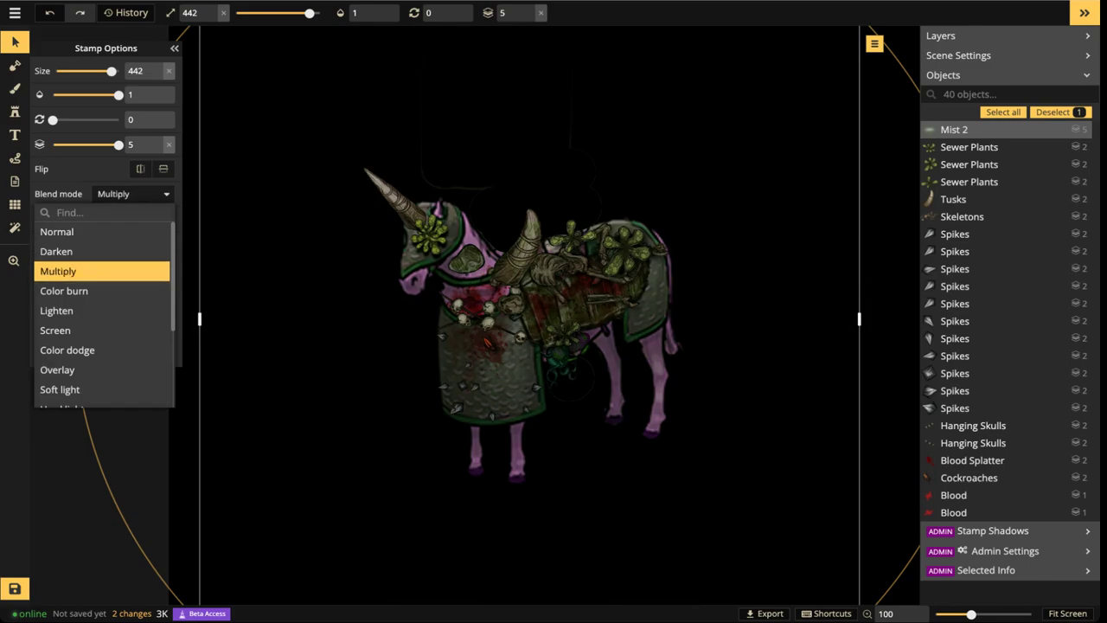
{"action": "left_click", "coordinate": [64, 291]}
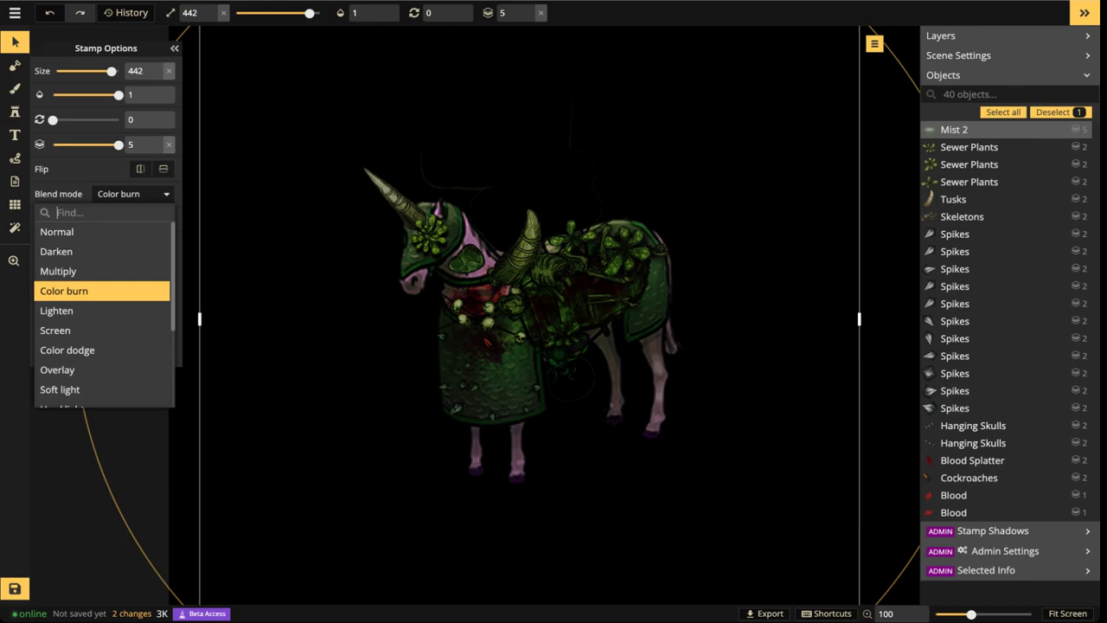
{"action": "left_click", "coordinate": [56, 310]}
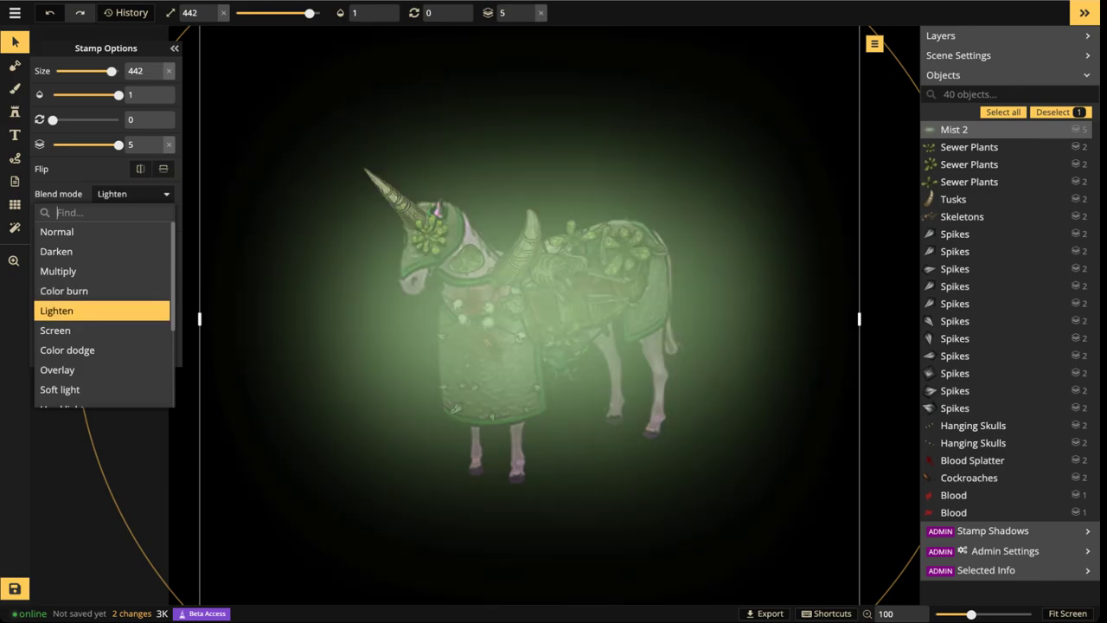
{"action": "left_click", "coordinate": [57, 330]}
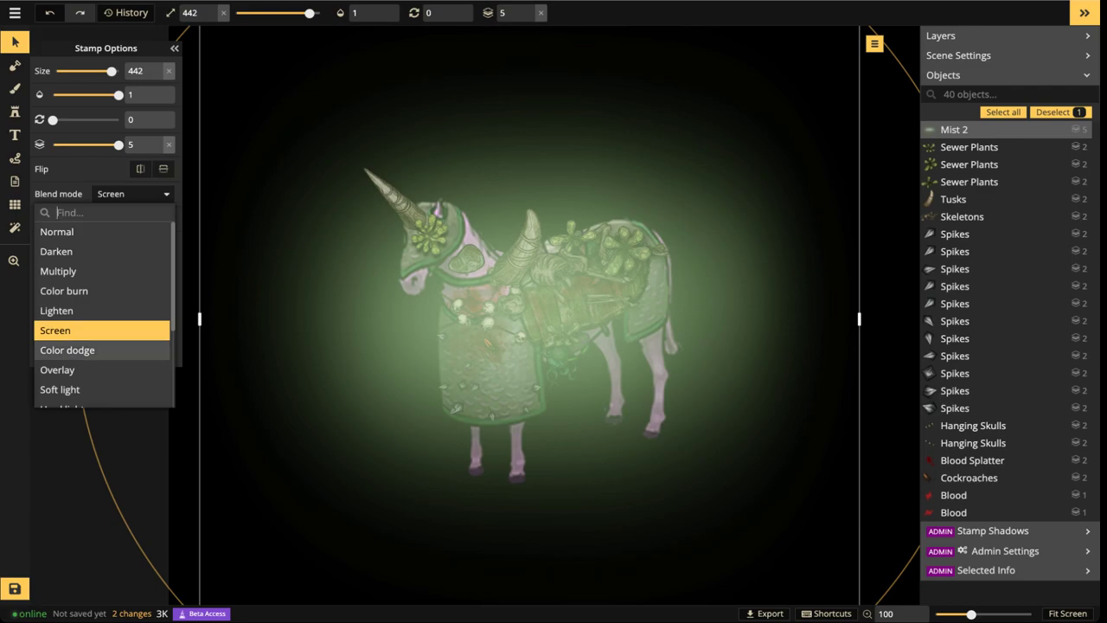
{"action": "left_click", "coordinate": [67, 351]}
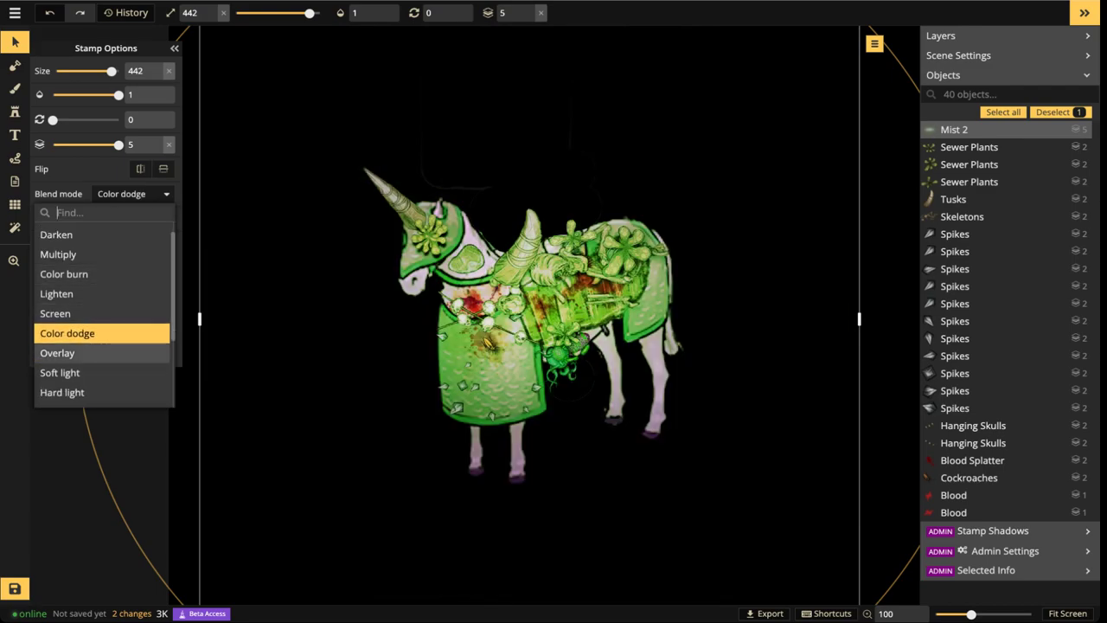
{"action": "key", "text": "Down"}
{"action": "key", "text": "Down"}
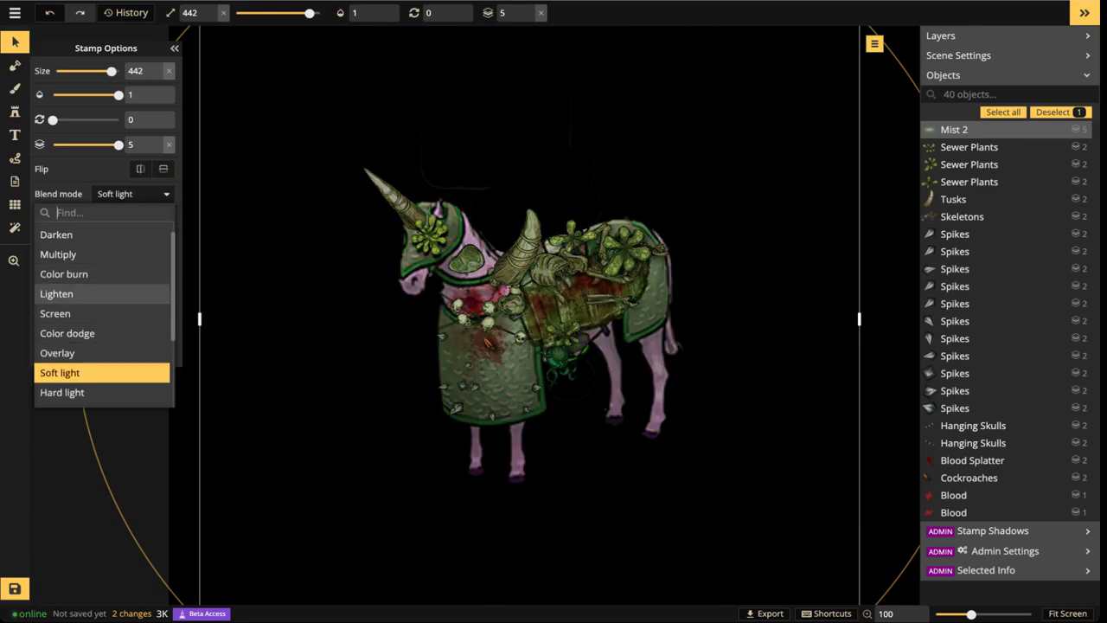
Try the Hard light, Difference, Exclusion, Hue and Saturation blend modes on the mist stamp
{"action": "scroll", "coordinate": [102, 294], "scroll_direction": "down", "scroll_amount": 2}
{"action": "left_click", "coordinate": [86, 279]}
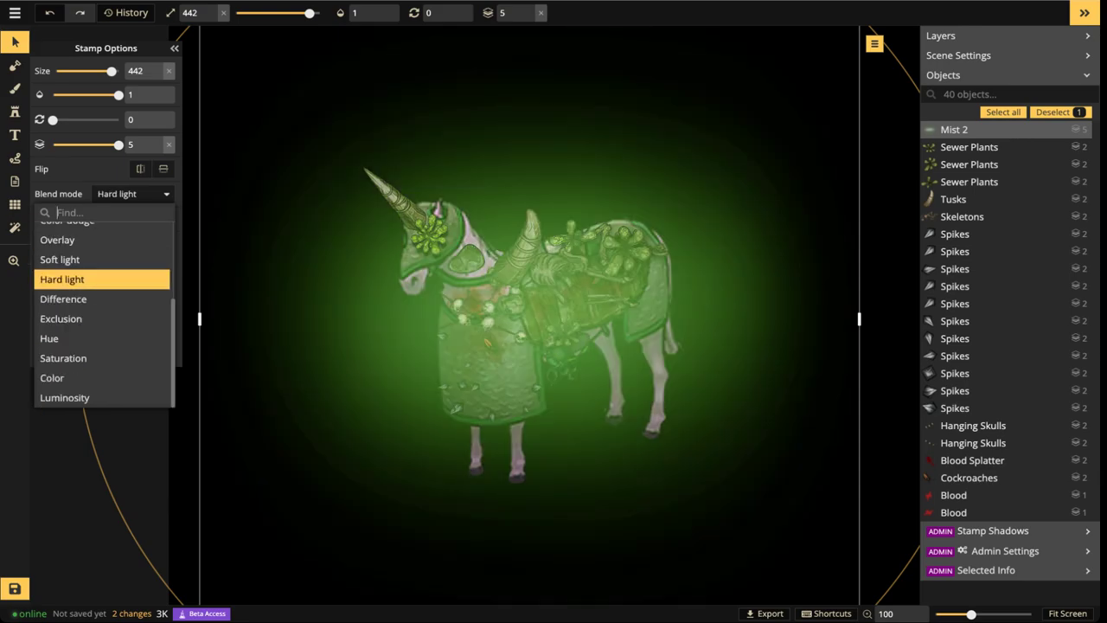
{"action": "left_click", "coordinate": [86, 299]}
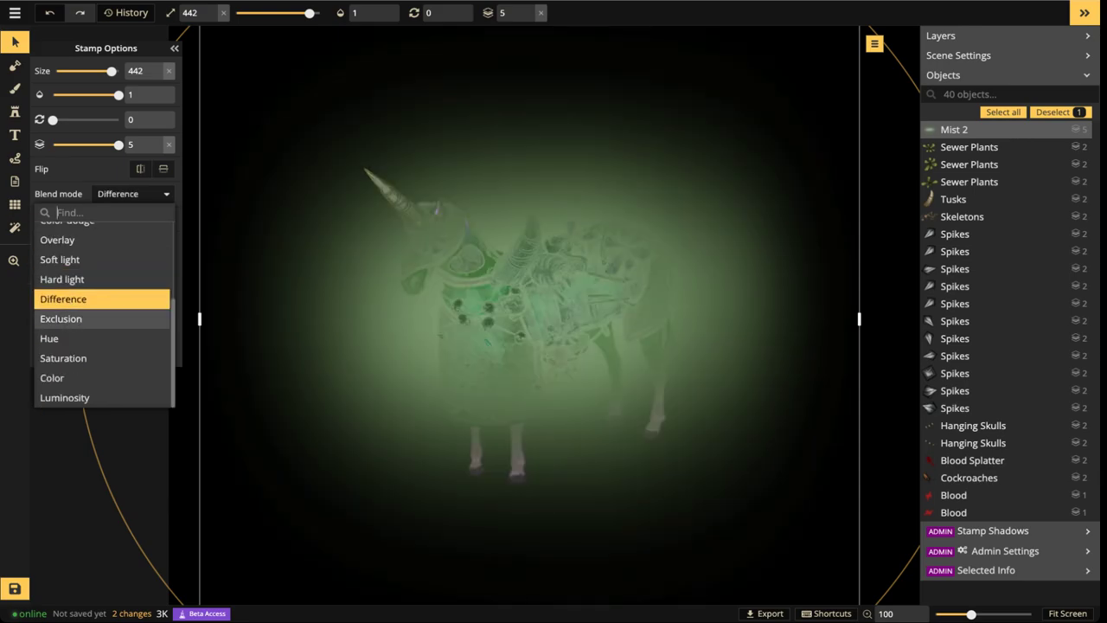
{"action": "left_click", "coordinate": [87, 319]}
{"action": "left_click", "coordinate": [86, 338]}
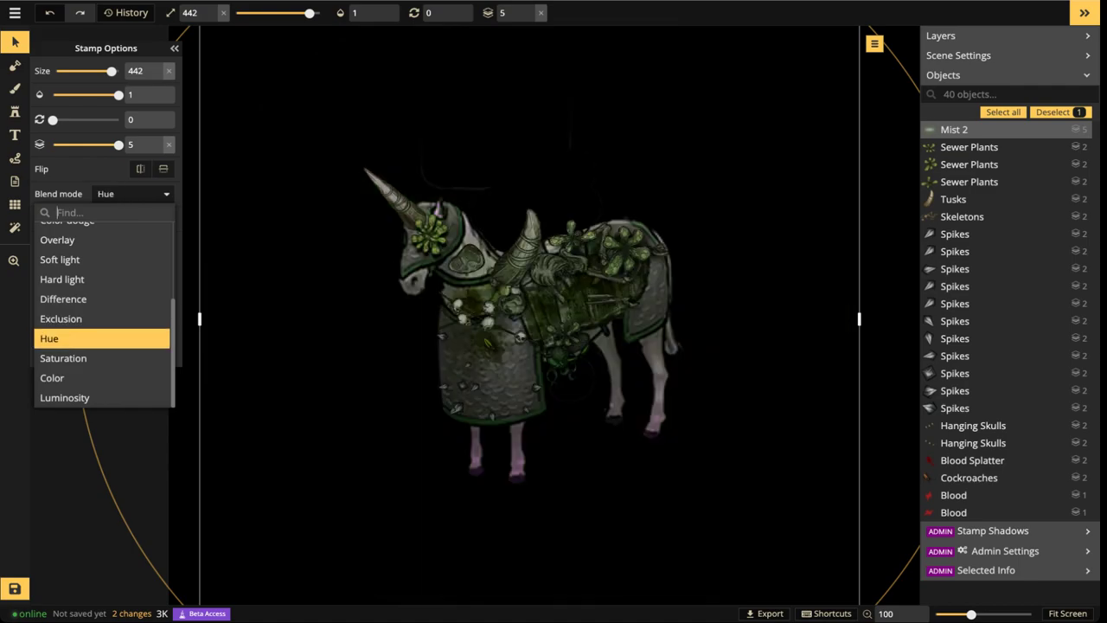
{"action": "left_click", "coordinate": [87, 319]}
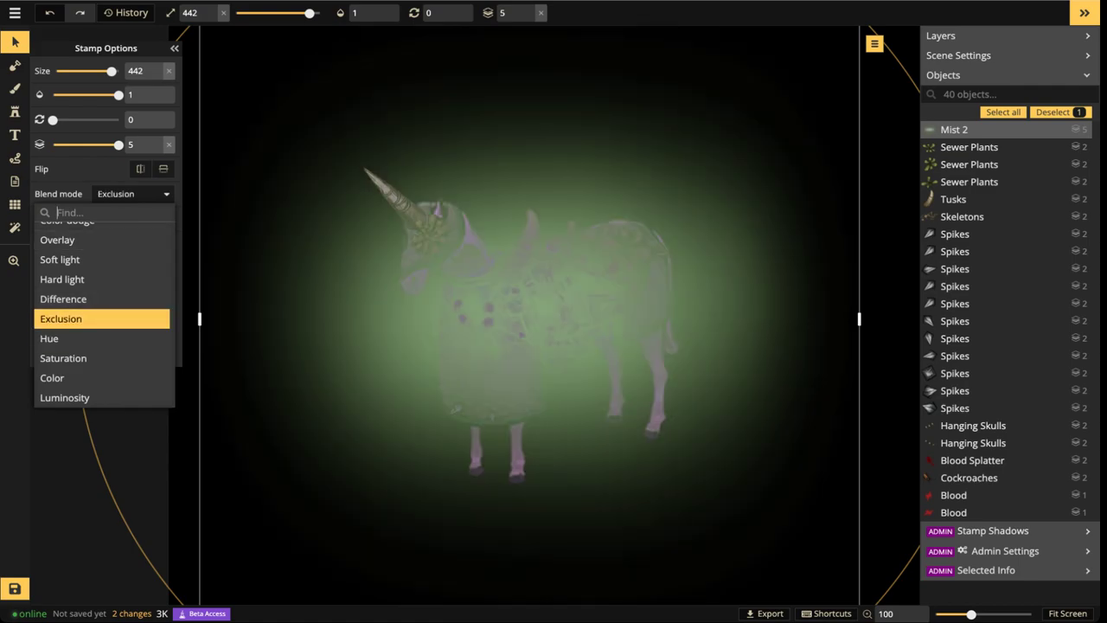
{"action": "left_click", "coordinate": [86, 338]}
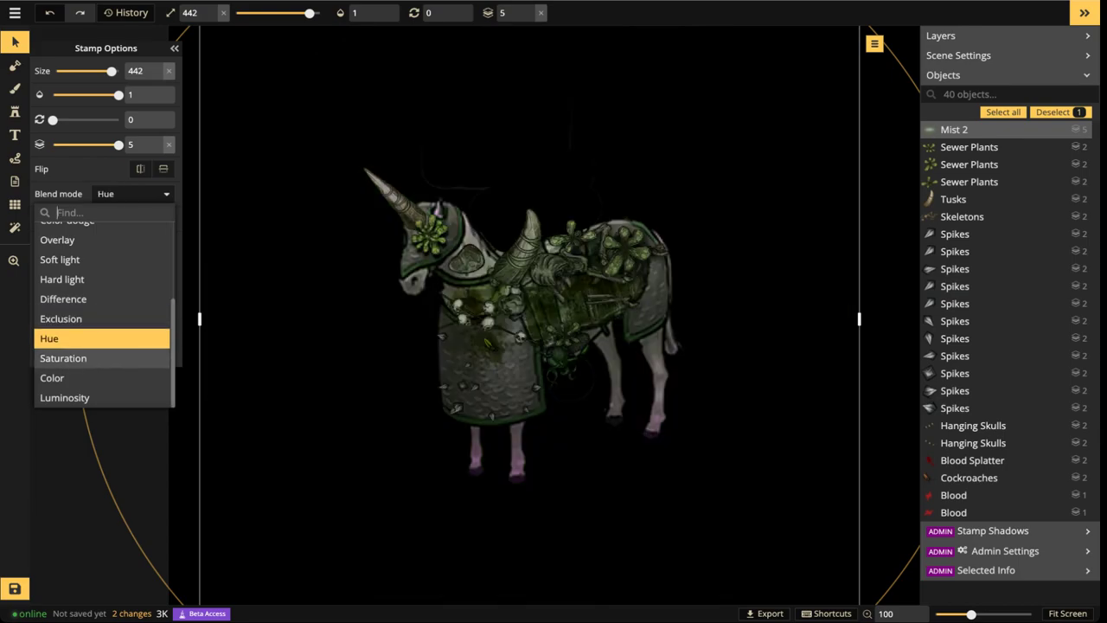
{"action": "left_click", "coordinate": [63, 358]}
{"action": "left_click", "coordinate": [65, 339]}
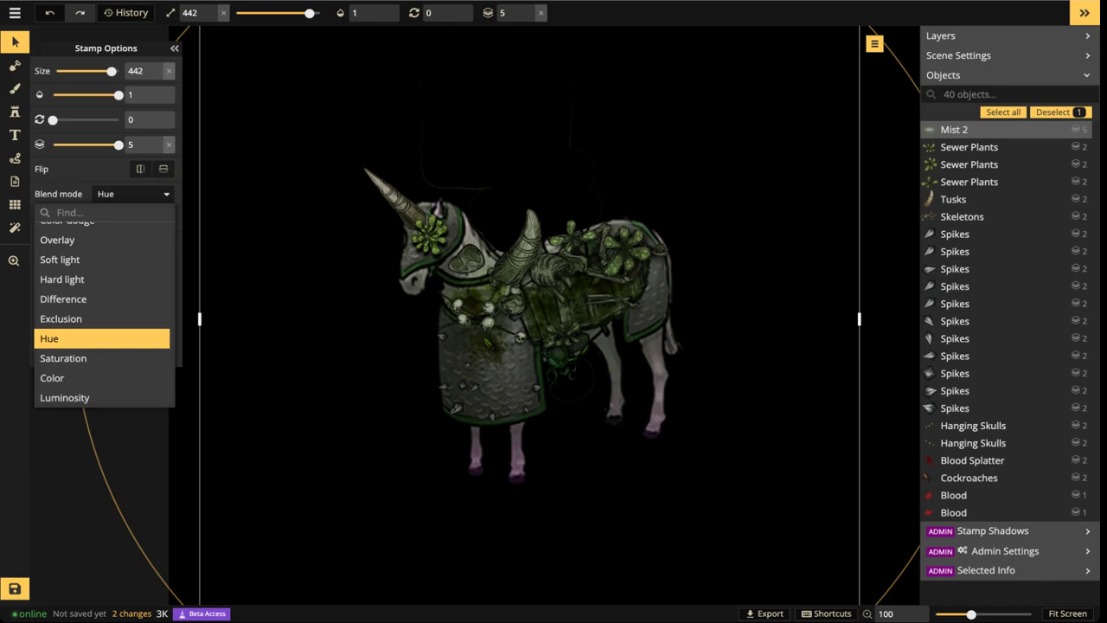
{"action": "left_click", "coordinate": [65, 358]}
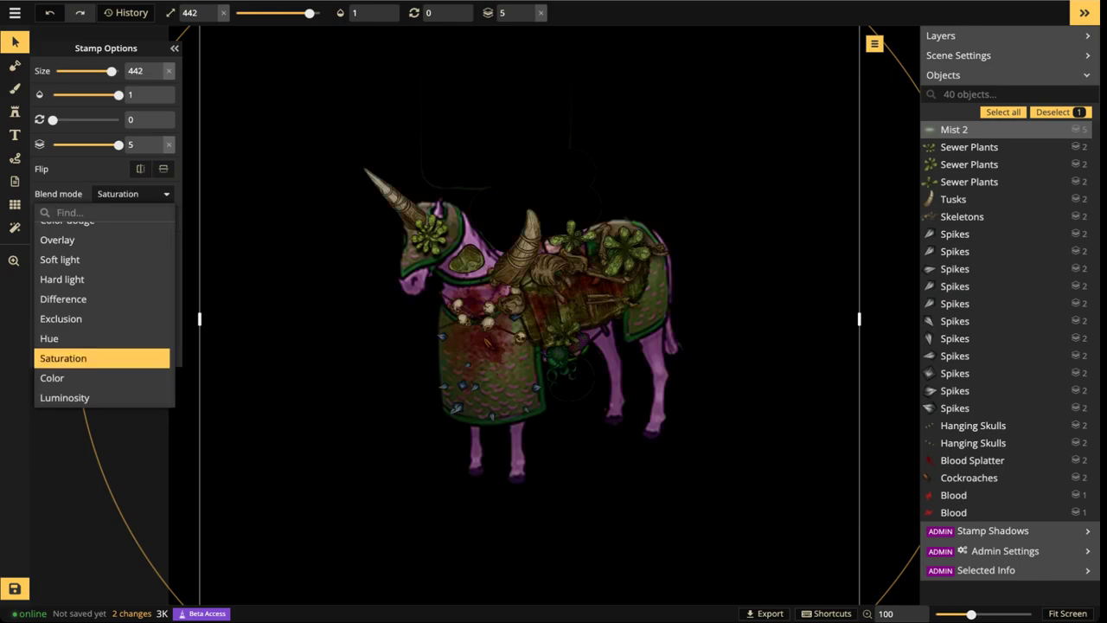
Set the mist stamp's blend mode to Color and deselect the stamp
{"action": "left_click", "coordinate": [64, 378]}
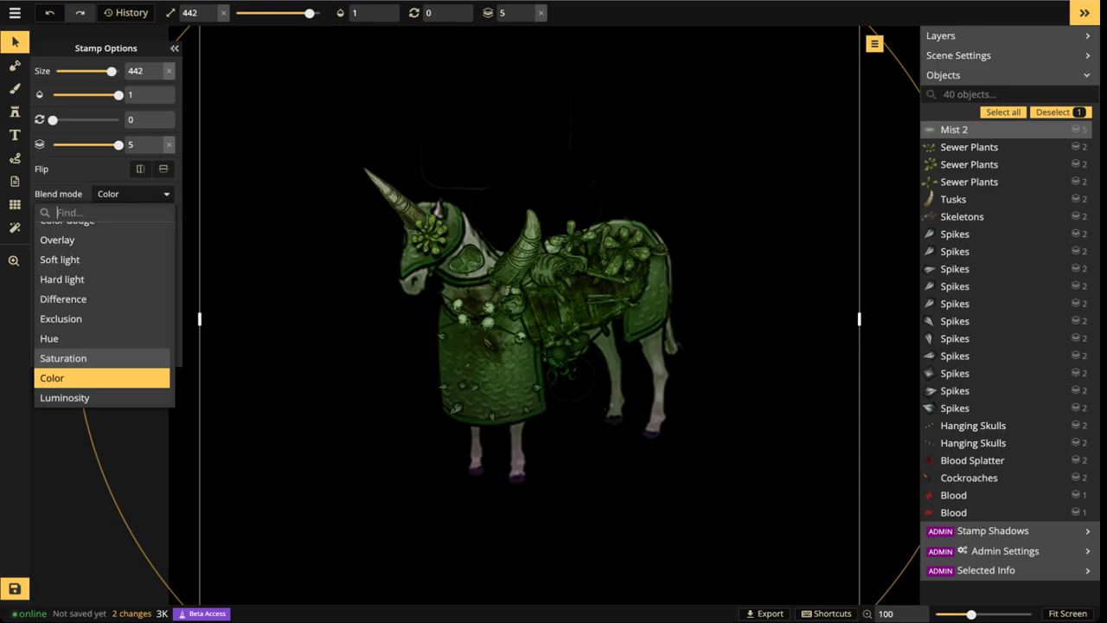
{"action": "left_click", "coordinate": [64, 378]}
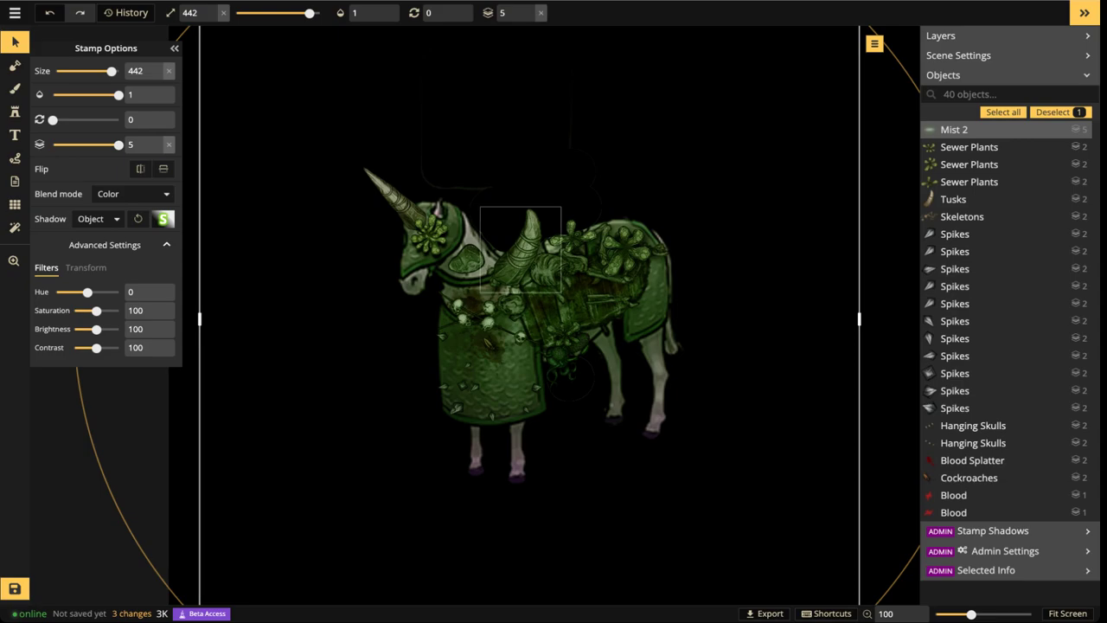
{"action": "left_click", "coordinate": [310, 224]}
Select the horse with all its decorations and the mist, and combine them into one group
{"action": "scroll", "coordinate": [310, 224], "scroll_direction": "down", "scroll_amount": 3}
{"action": "scroll", "coordinate": [307, 225], "scroll_direction": "down", "scroll_amount": 1}
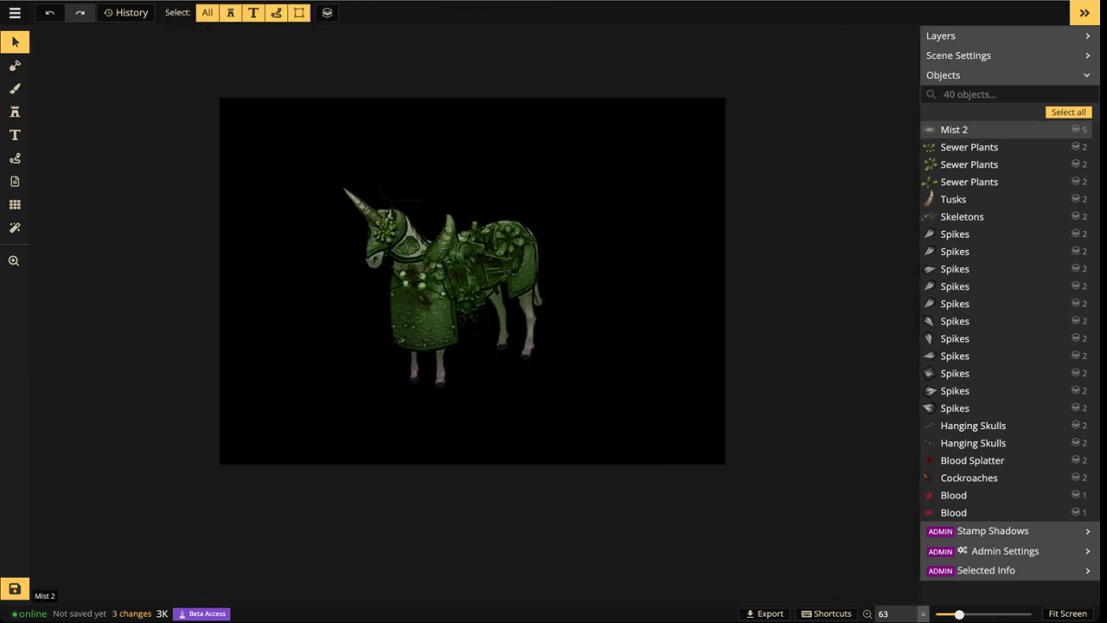
{"action": "scroll", "coordinate": [439, 269], "scroll_direction": "up", "scroll_amount": 5}
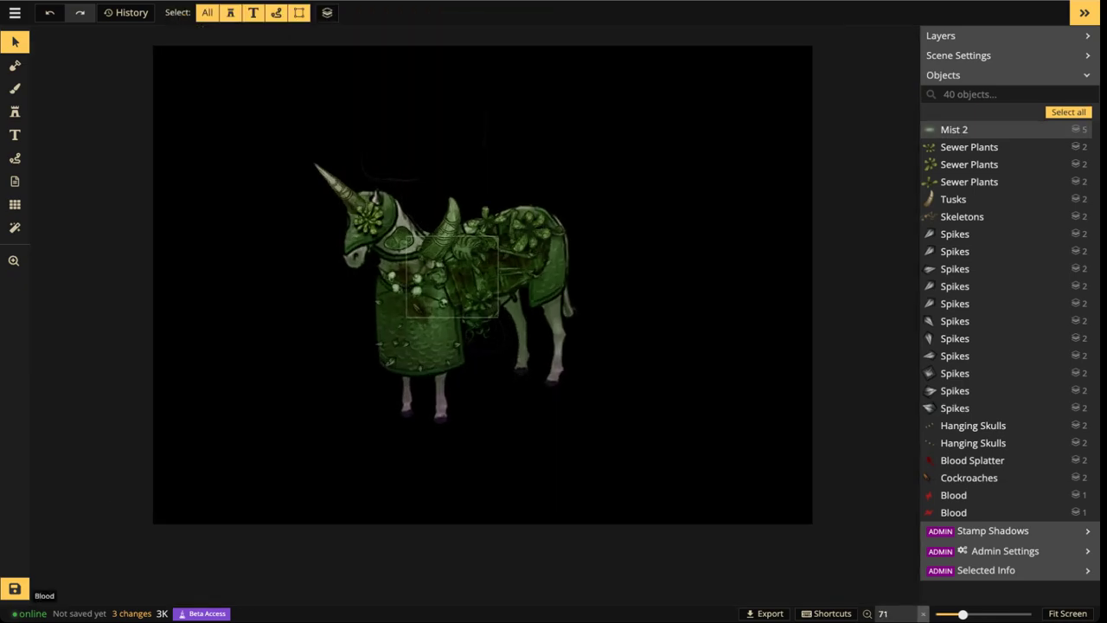
{"action": "left_click_drag", "start_coordinate": [153, 81], "coordinate": [757, 495]}
{"action": "key", "text": "ctrl+g"}
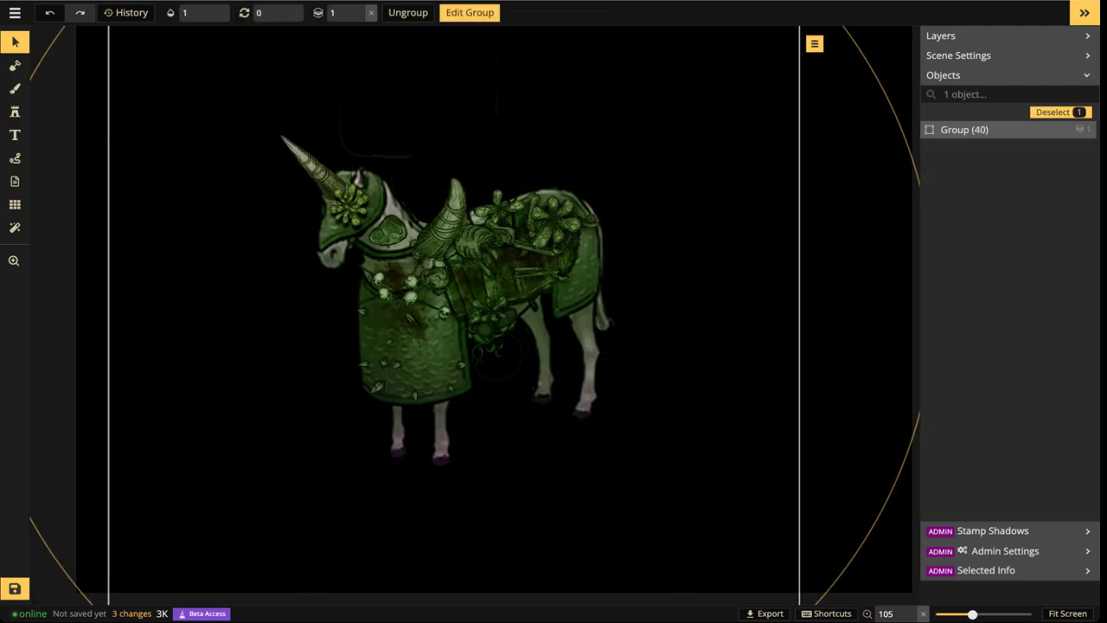
Choose the recently used Blood Splatter stamp and preview its fifth variant over the horse at size 412
{"action": "left_click", "coordinate": [15, 111]}
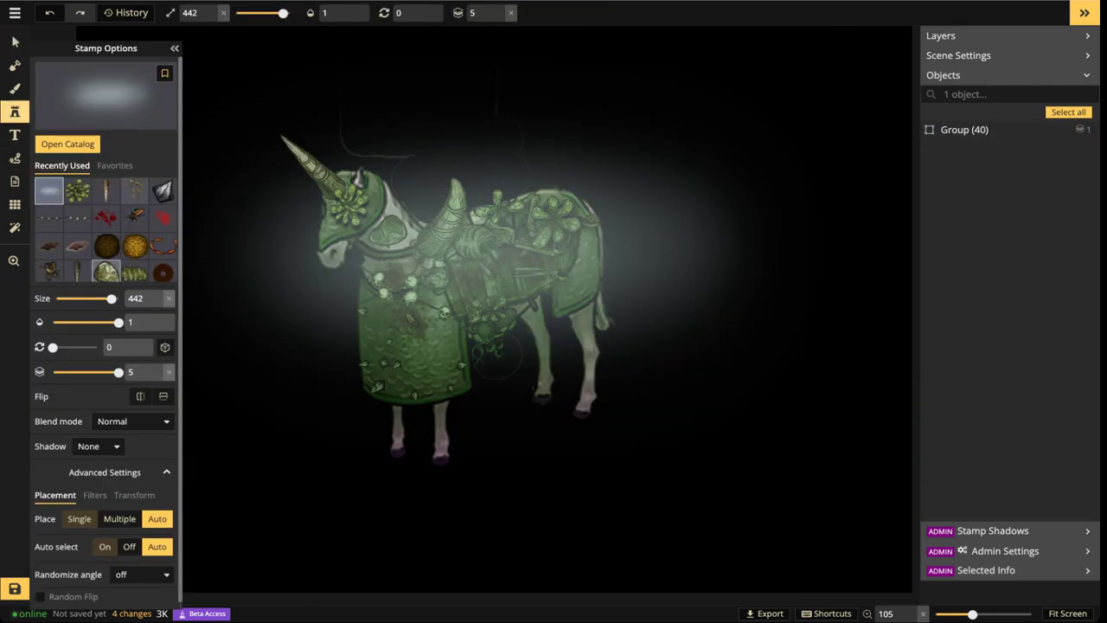
{"action": "left_click", "coordinate": [78, 218]}
{"action": "left_click", "coordinate": [106, 218]}
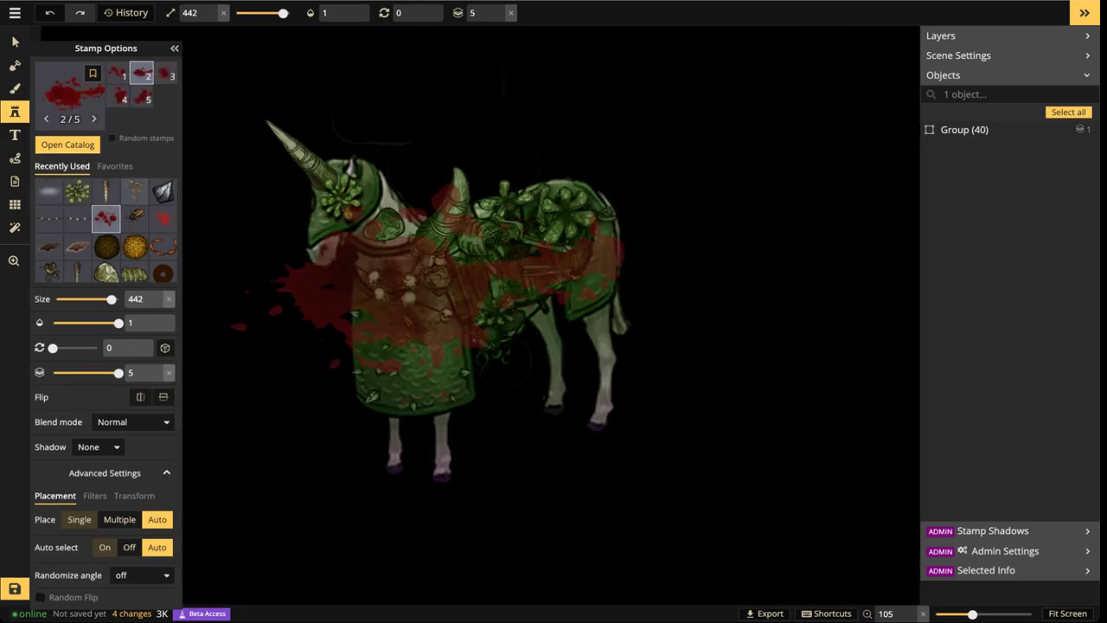
{"action": "scroll", "coordinate": [423, 282], "scroll_direction": "up", "scroll_amount": 2}
{"action": "key", "text": "Left"}
{"action": "key", "text": "Left"}
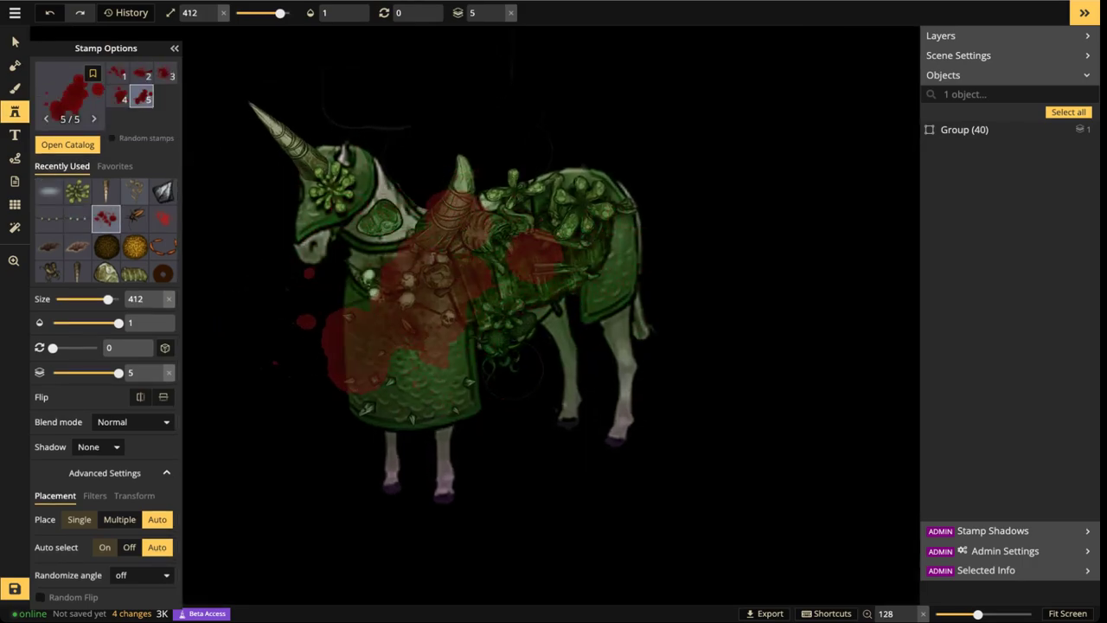
Switch the blood splatter stamp to its third variant and reduce its size to 342
{"action": "key", "text": "bracketleft"}
{"action": "key", "text": "bracketleft"}
{"action": "key", "text": "bracketleft"}
{"action": "key", "text": "Left"}
{"action": "key", "text": "Right"}
{"action": "key", "text": "Right"}
{"action": "key", "text": "Right"}
{"action": "key", "text": "Right"}
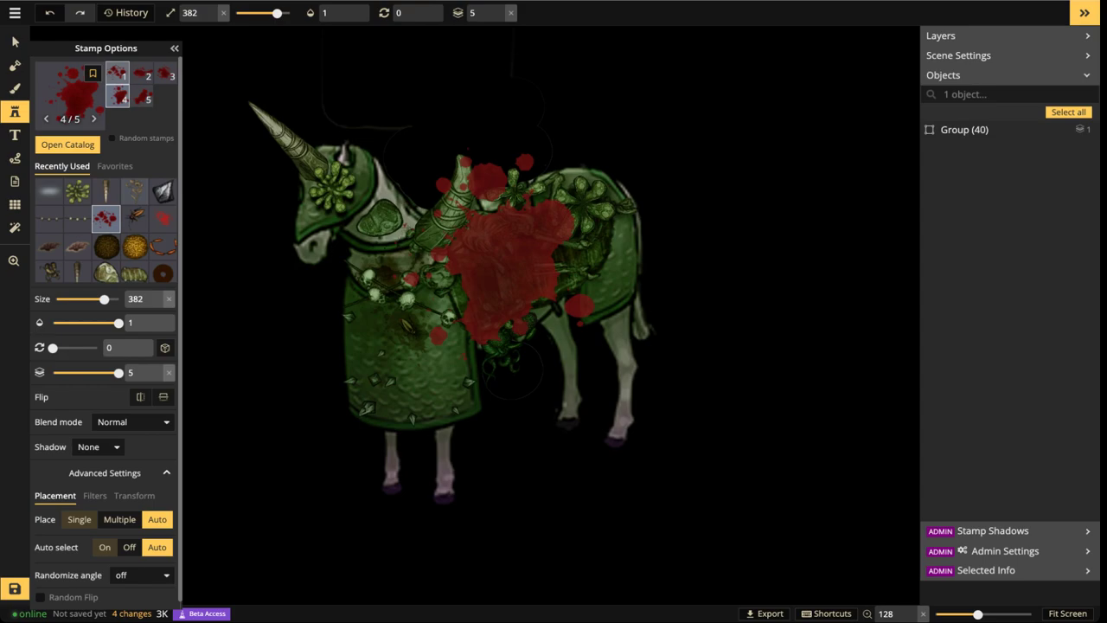
{"action": "key", "text": "bracketleft"}
{"action": "key", "text": "bracketleft"}
{"action": "key", "text": "bracketleft"}
{"action": "key", "text": "bracketleft"}
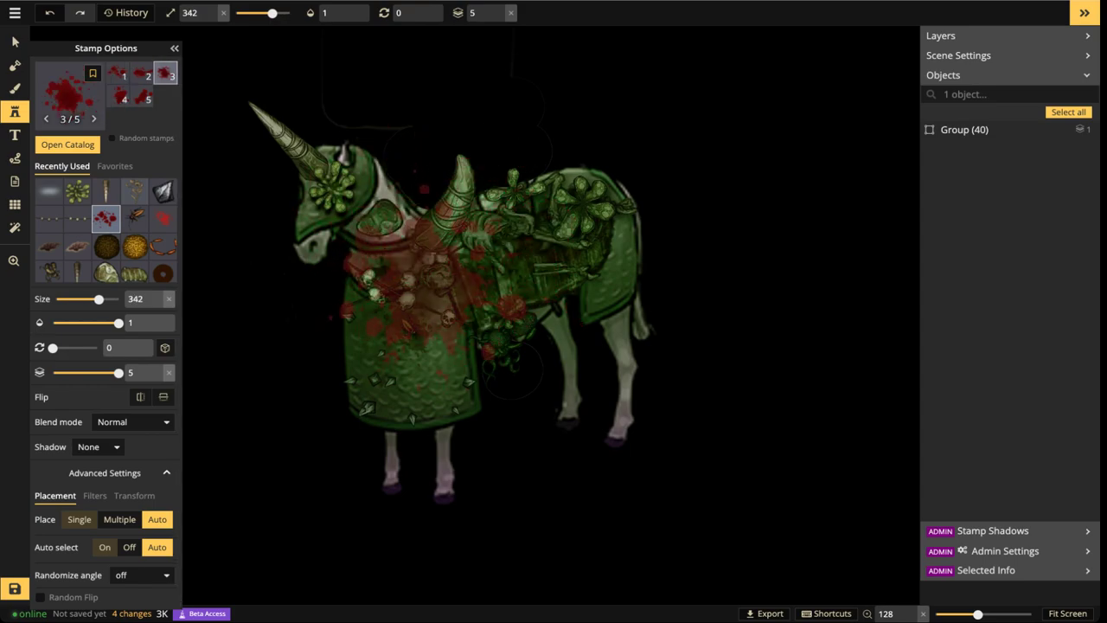
Rotate the blood splatter to 300, reduce it to size 332 and place it over the horse's chest
{"action": "key", "text": "comma"}
{"action": "key", "text": "comma"}
{"action": "key", "text": "comma"}
{"action": "key", "text": "comma"}
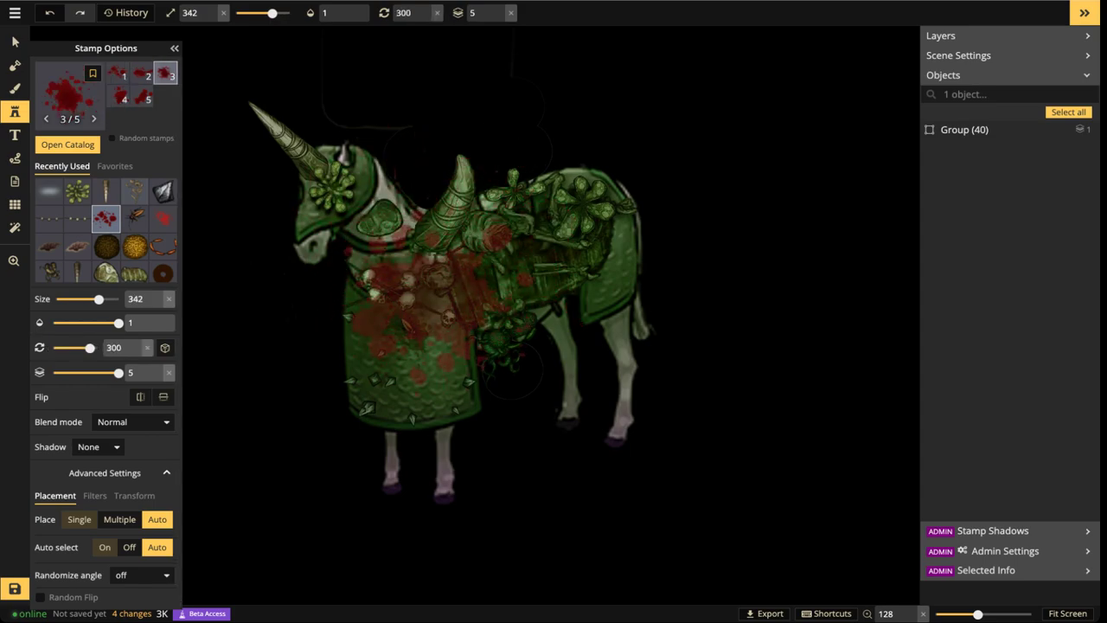
{"action": "scroll", "coordinate": [424, 286], "scroll_direction": "down", "scroll_amount": 1}
{"action": "left_click", "coordinate": [426, 287]}
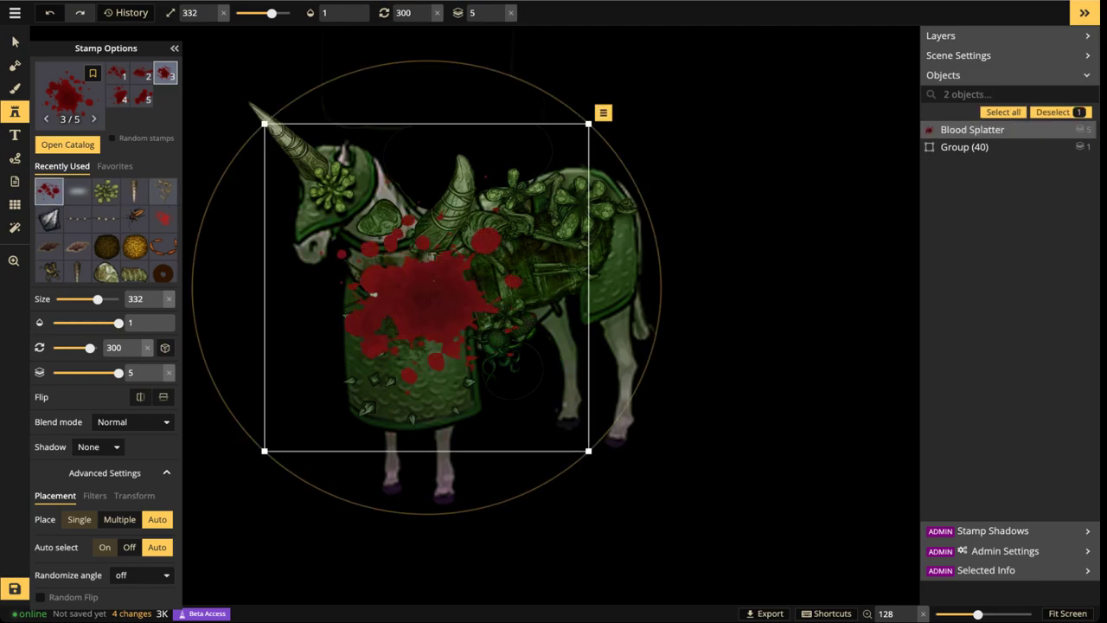
Set the placed blood splatter's blend mode to Darken
{"action": "left_click", "coordinate": [15, 42]}
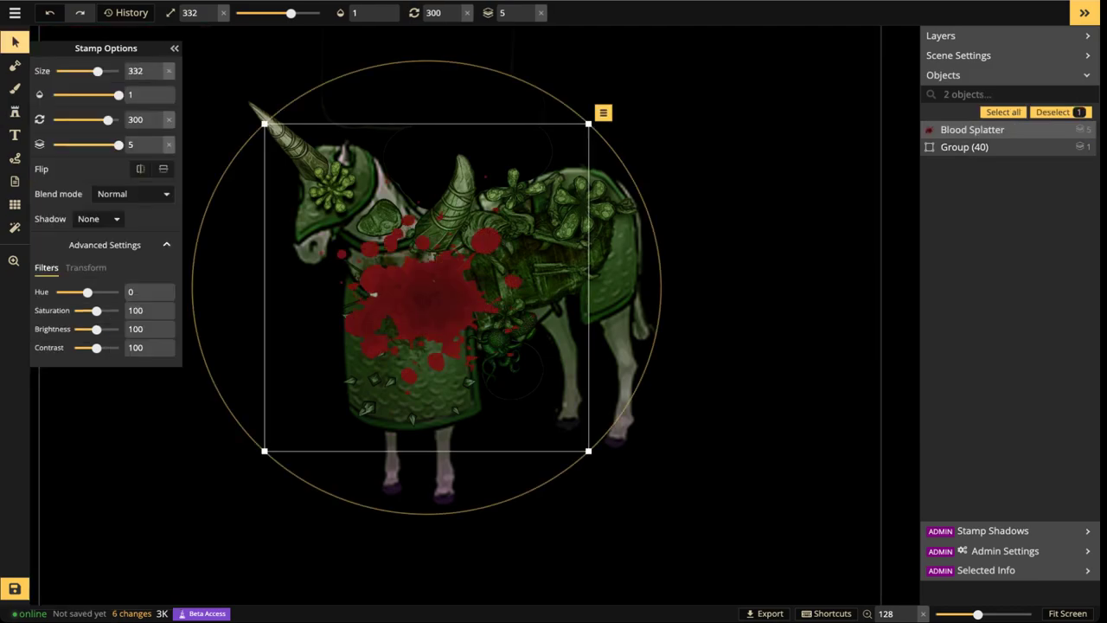
{"action": "left_click", "coordinate": [132, 194]}
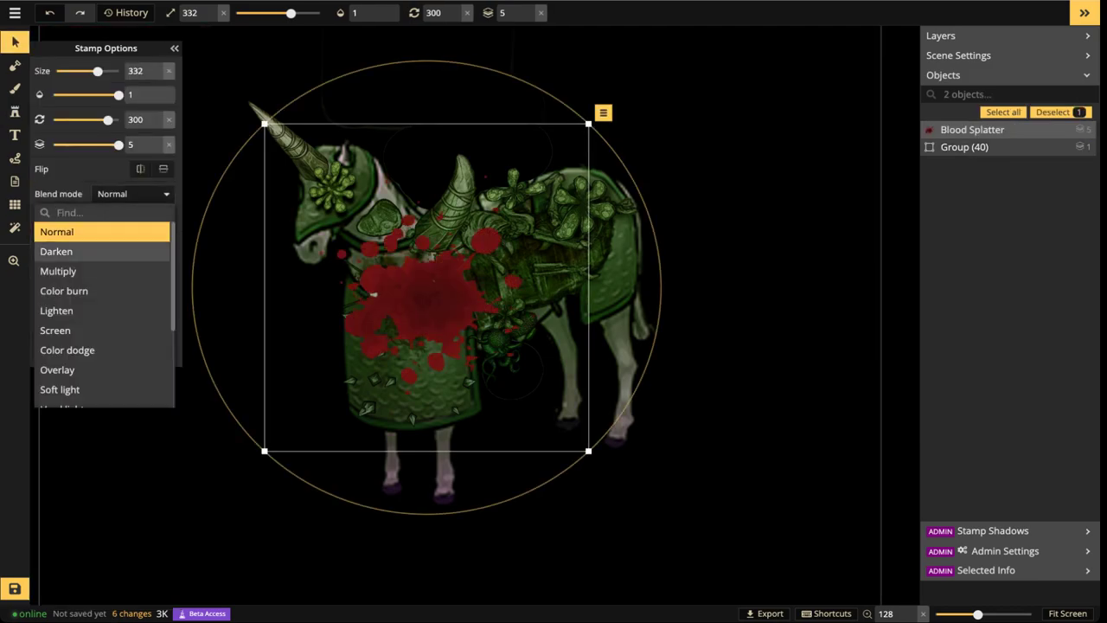
{"action": "left_click", "coordinate": [102, 251]}
{"action": "left_click", "coordinate": [102, 272]}
{"action": "key", "text": "Up"}
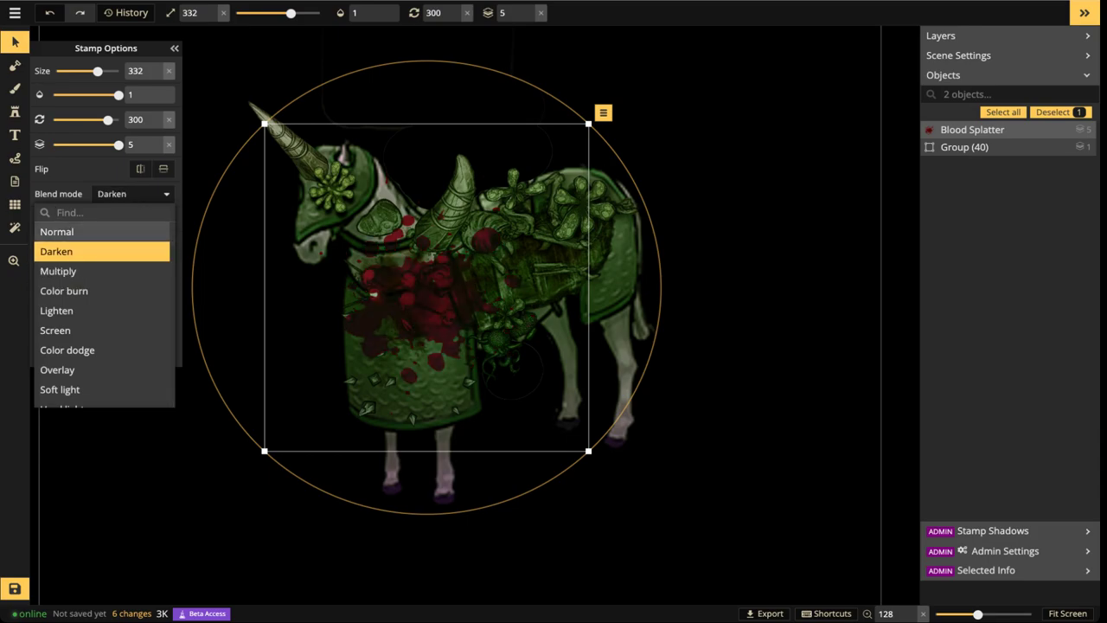
Lower the placed blood splatter's opacity to 0.83
{"action": "left_click", "coordinate": [358, 12]}
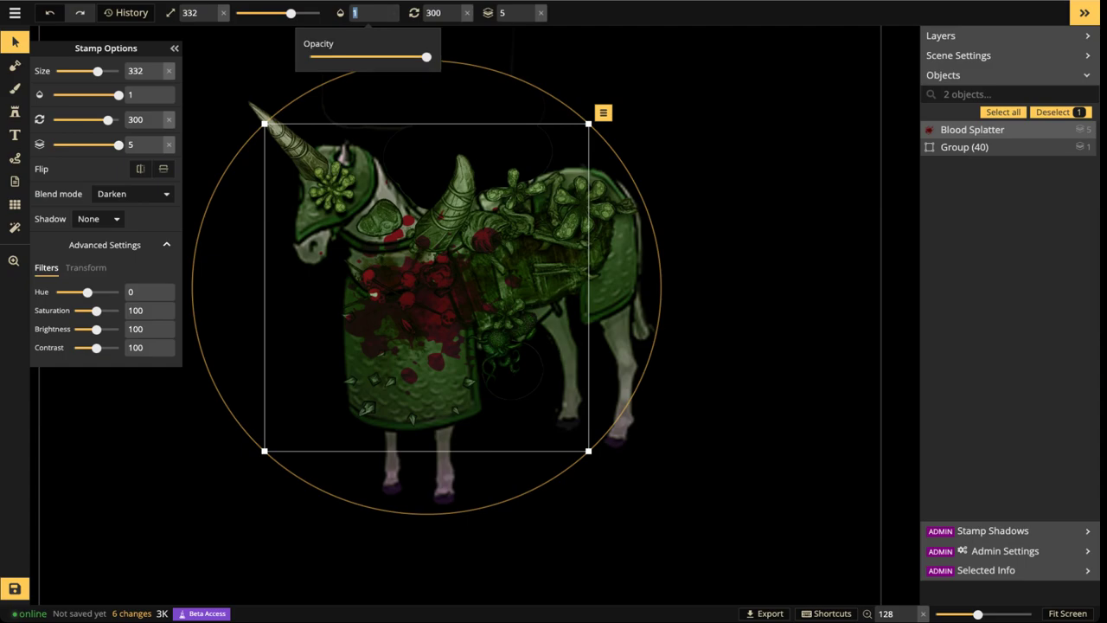
{"action": "type", "text": "0.72"}
{"action": "left_click_drag", "start_coordinate": [393, 57], "coordinate": [406, 57]}
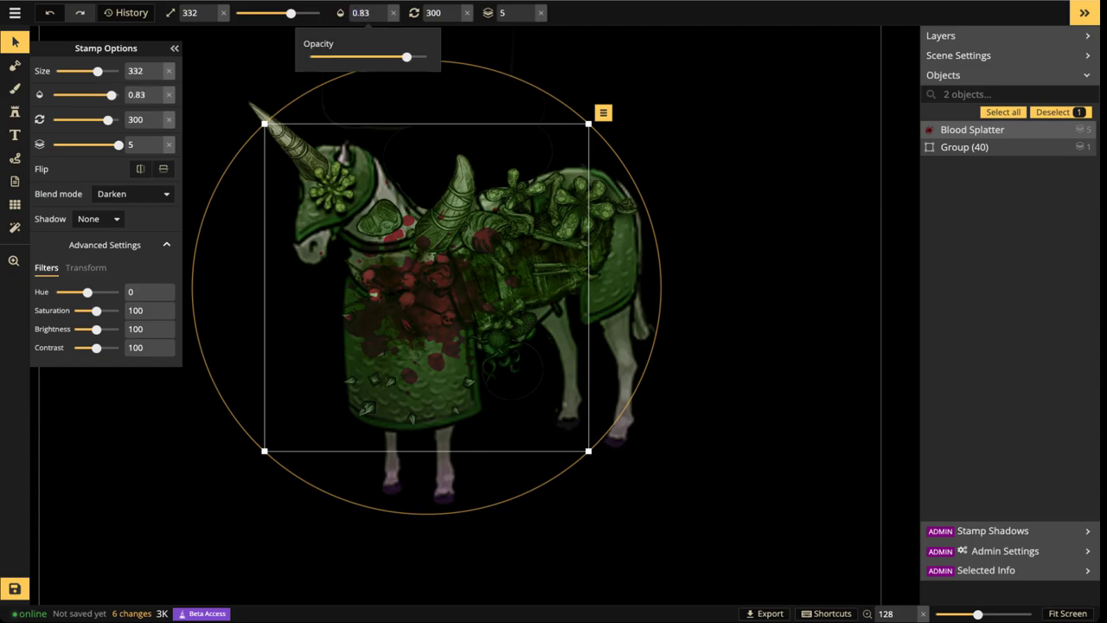
Stamp the fourth blood splatter variant at size 252 and rotation 330 over the horse's rump
{"action": "left_click", "coordinate": [15, 112]}
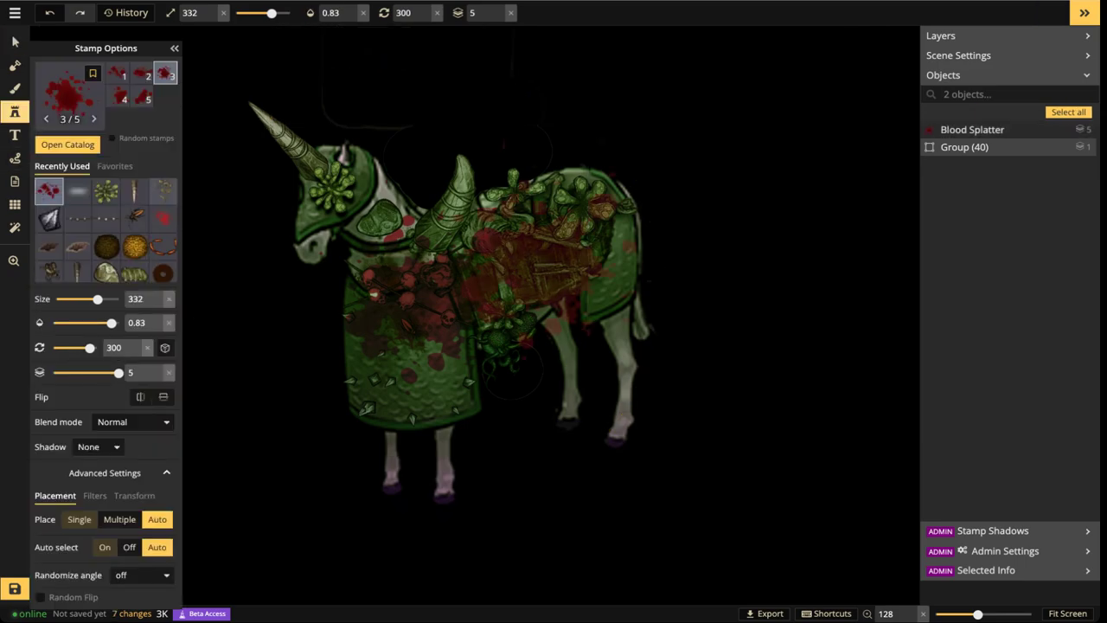
{"action": "key", "text": "Right"}
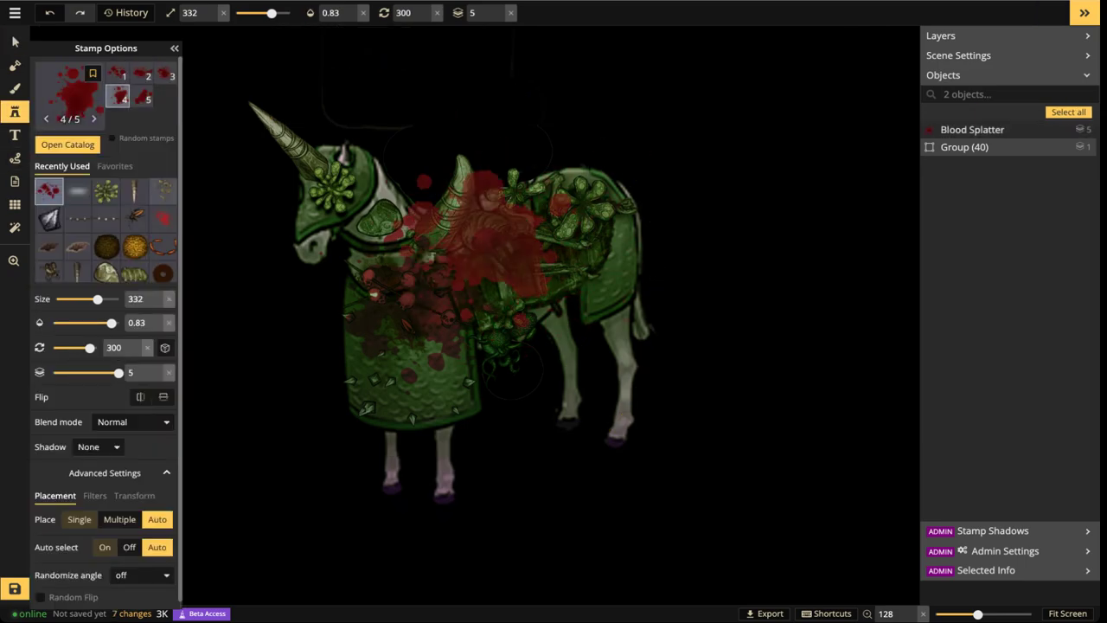
{"action": "scroll", "coordinate": [572, 228], "scroll_direction": "down", "scroll_amount": 8}
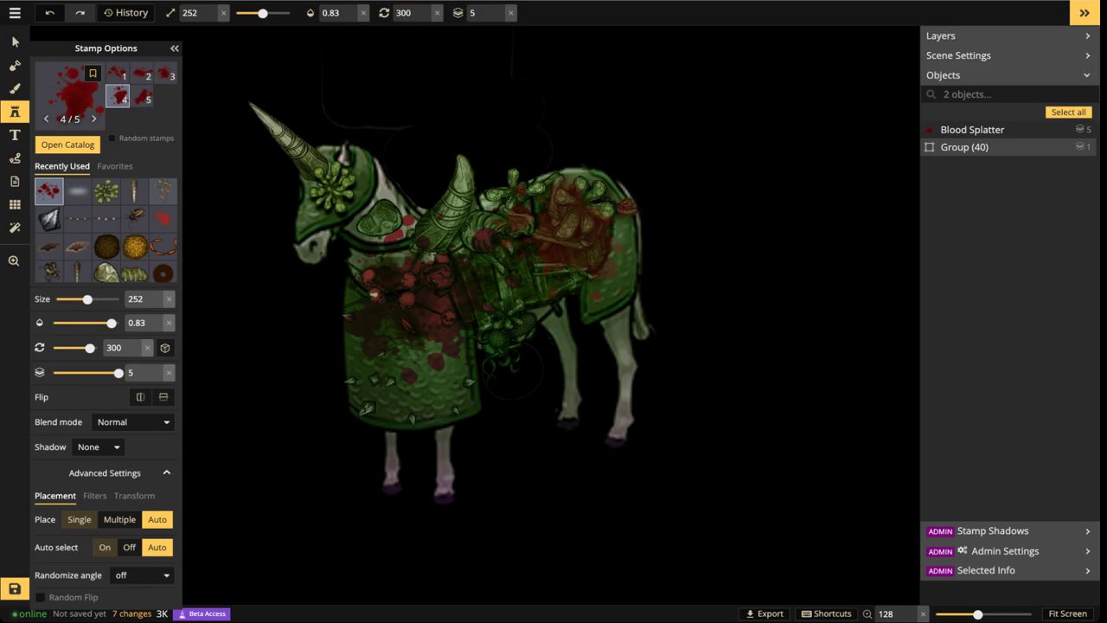
{"action": "scroll", "coordinate": [572, 230], "scroll_direction": "up", "scroll_amount": 3}
{"action": "left_click", "coordinate": [563, 249]}
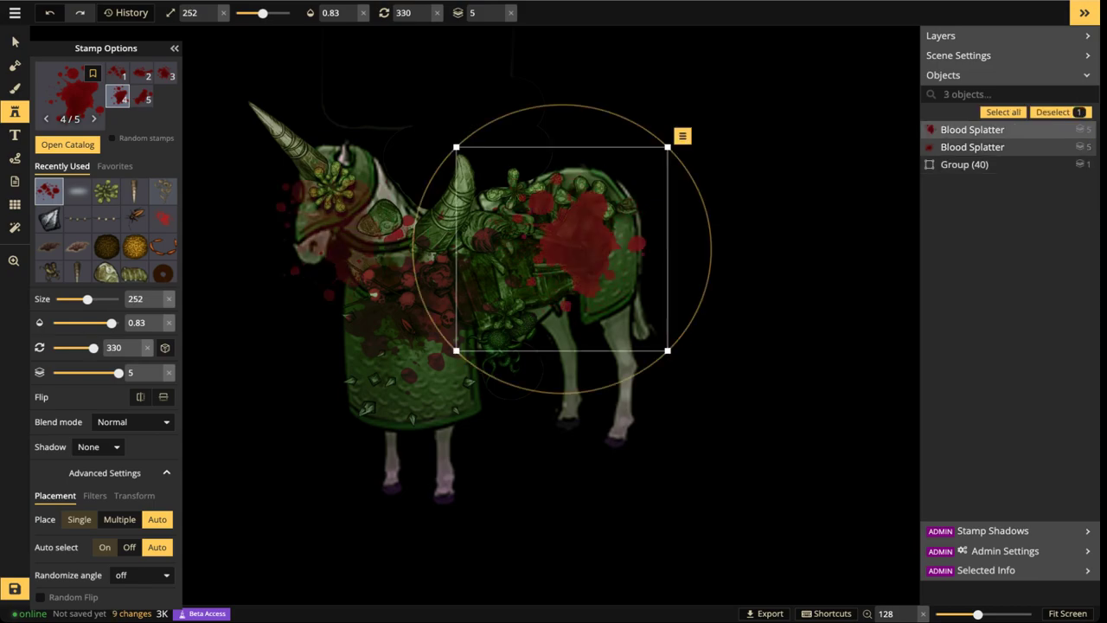
Nudge the rump blood splatter slightly toward the horse's middle and set its blend mode to Darken
{"action": "left_click_drag", "start_coordinate": [562, 248], "coordinate": [555, 251]}
{"action": "left_click", "coordinate": [131, 421]}
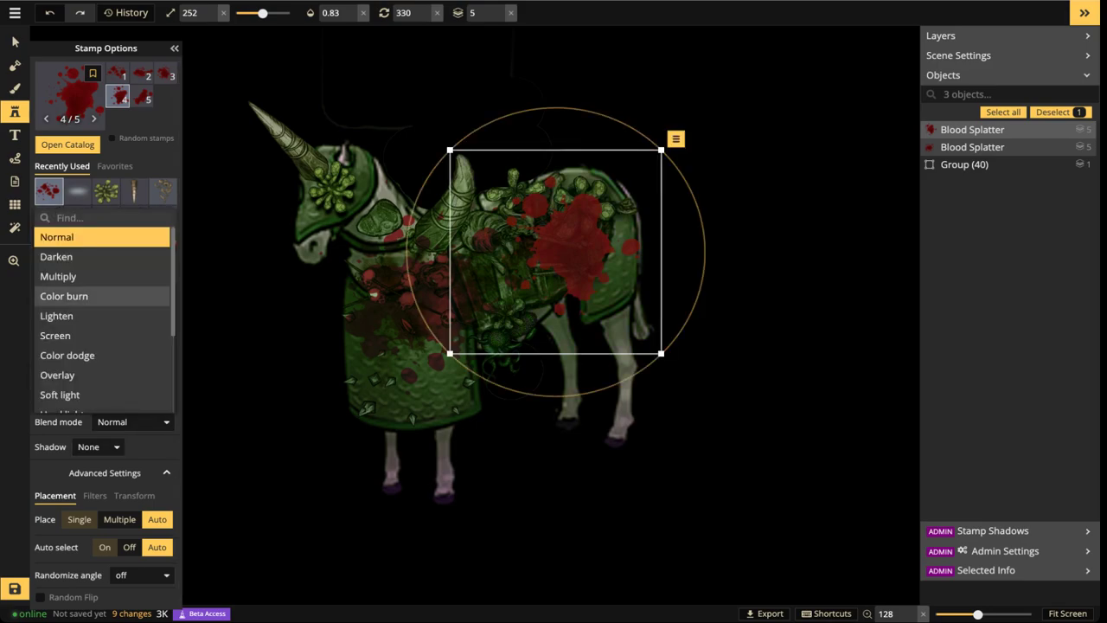
{"action": "left_click", "coordinate": [86, 256]}
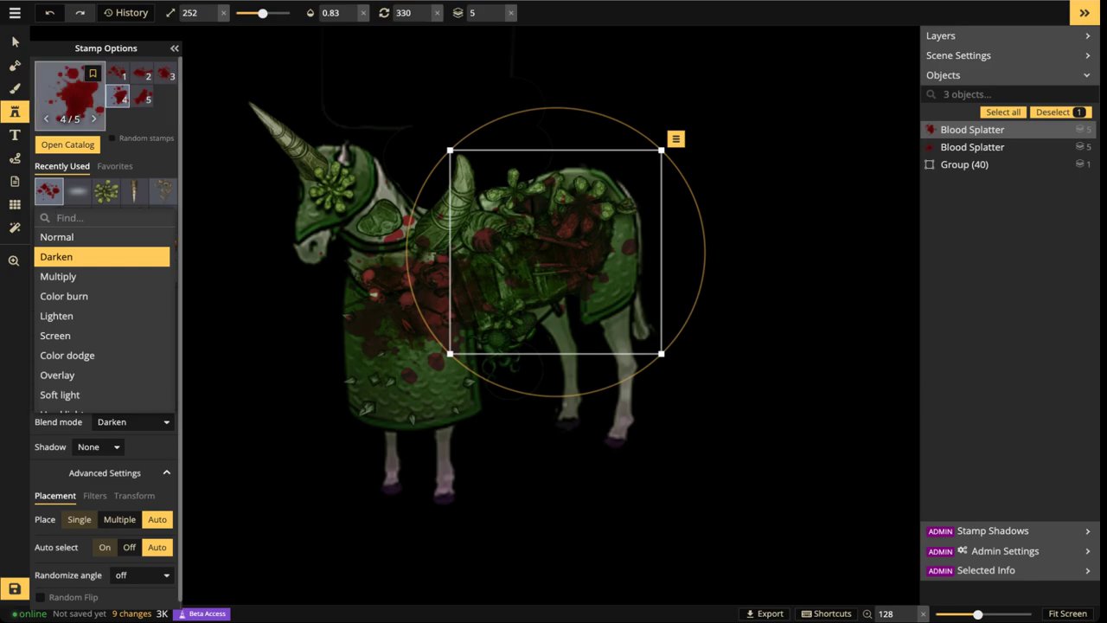
Reduce the chest blood splatter to size 272, rotate it to 270 and shift it slightly toward the horse's flank
{"action": "left_click", "coordinate": [15, 42]}
{"action": "left_click", "coordinate": [15, 41]}
{"action": "left_click", "coordinate": [415, 281]}
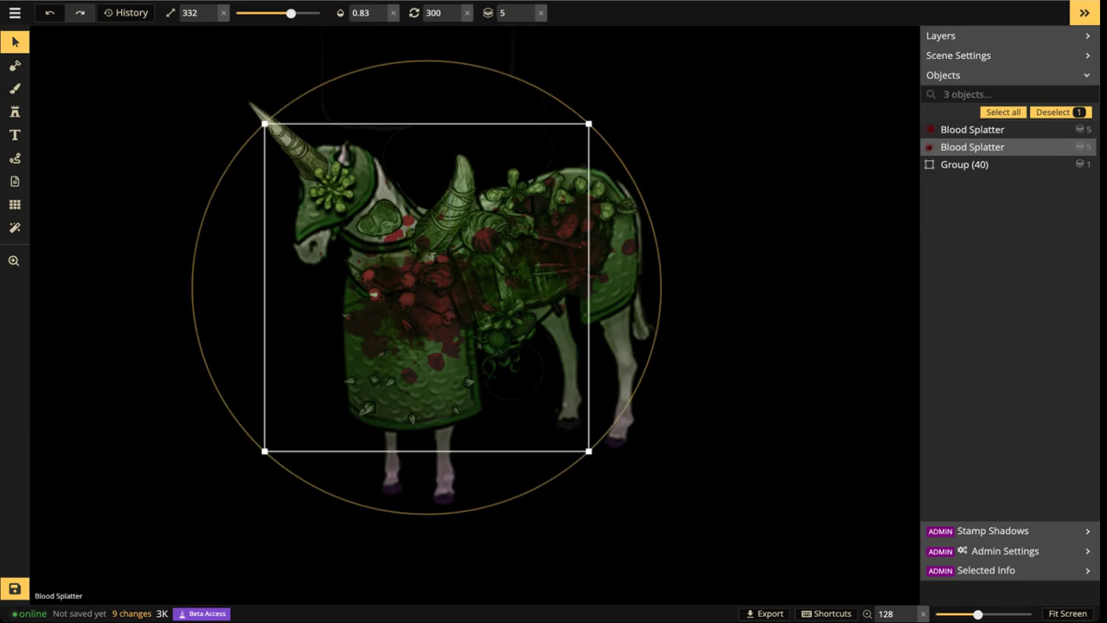
{"action": "left_click_drag", "start_coordinate": [589, 124], "coordinate": [560, 154]}
{"action": "left_click_drag", "start_coordinate": [426, 288], "coordinate": [450, 287]}
{"action": "scroll", "coordinate": [422, 305], "scroll_direction": "down", "scroll_amount": 2}
{"action": "scroll", "coordinate": [449, 286], "scroll_direction": "down", "scroll_amount": 1}
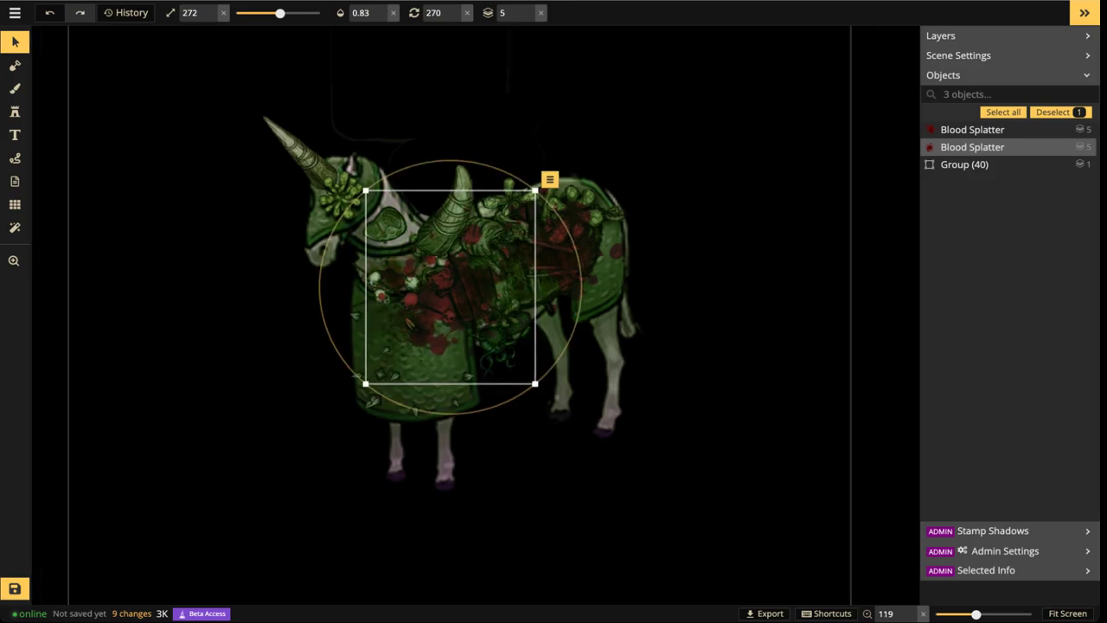
{"action": "key", "text": "Escape"}
Group both blood splatters with the existing unicorn group
{"action": "scroll", "coordinate": [206, 143], "scroll_direction": "down", "scroll_amount": 7}
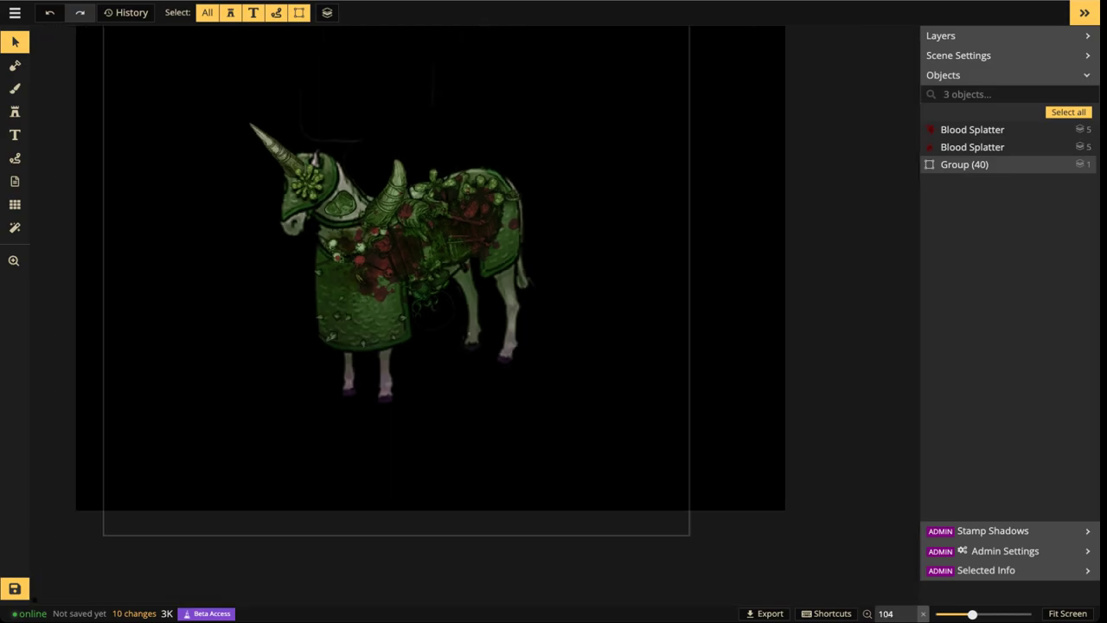
{"action": "left_click_drag", "start_coordinate": [84, 104], "coordinate": [594, 361]}
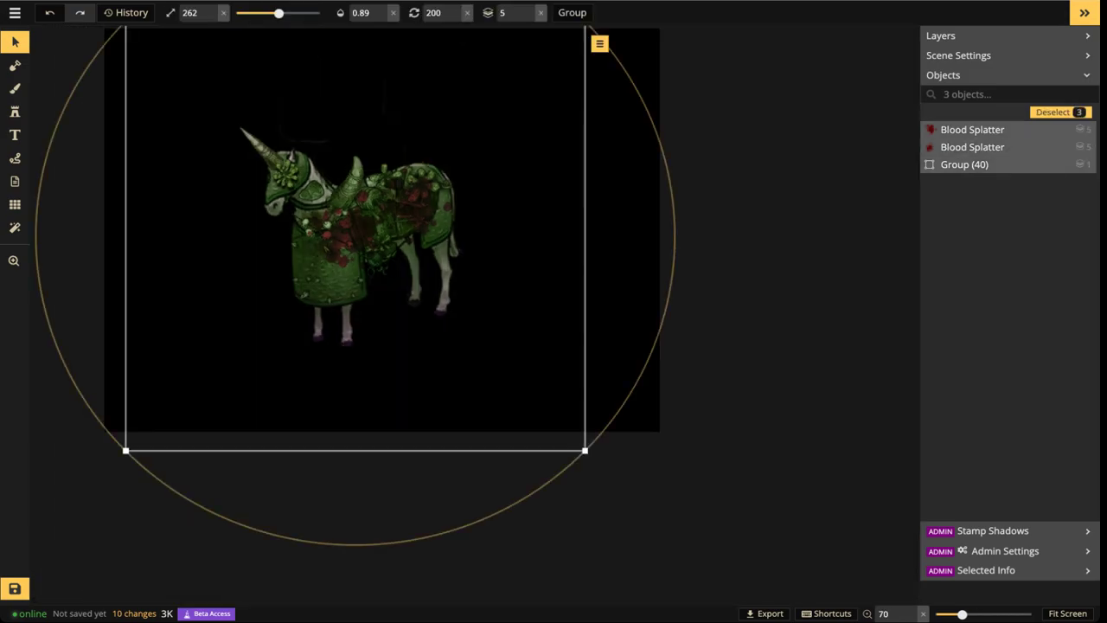
{"action": "left_click", "coordinate": [572, 13]}
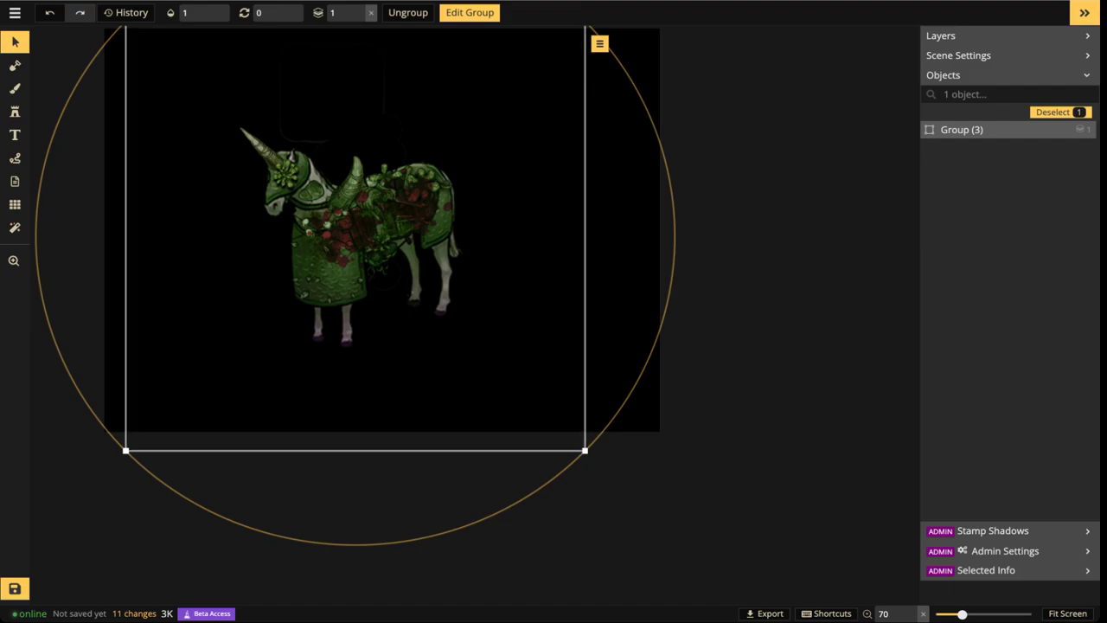
Rename the new unicorn group to NATI
{"action": "left_click", "coordinate": [1051, 129]}
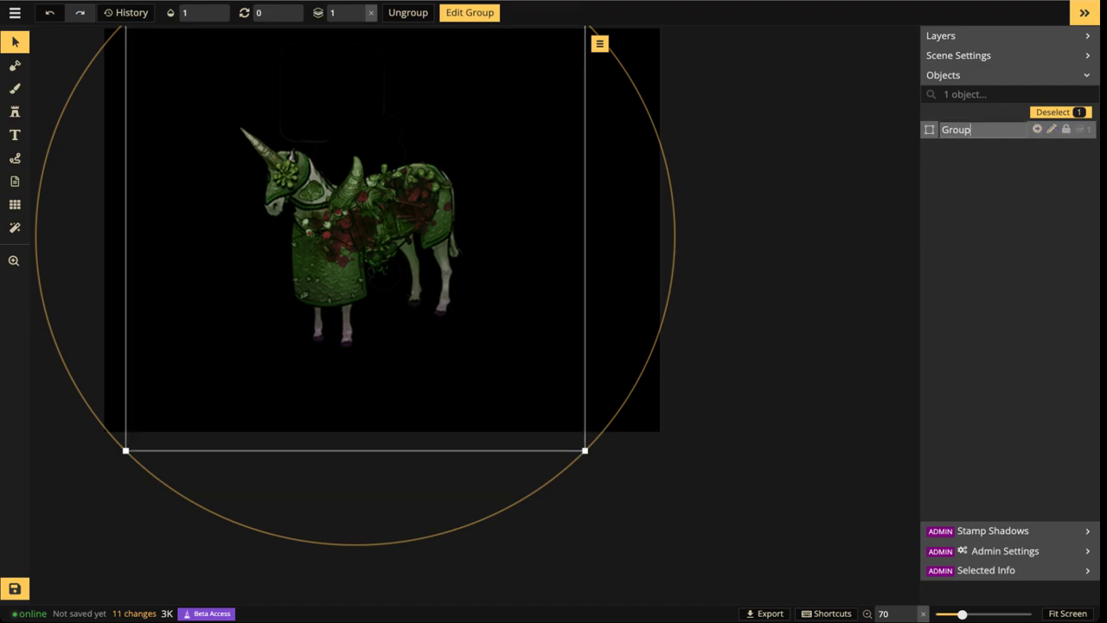
{"action": "double_click", "coordinate": [956, 130]}
{"action": "type", "text": "NATI"}
{"action": "key", "text": "Return"}
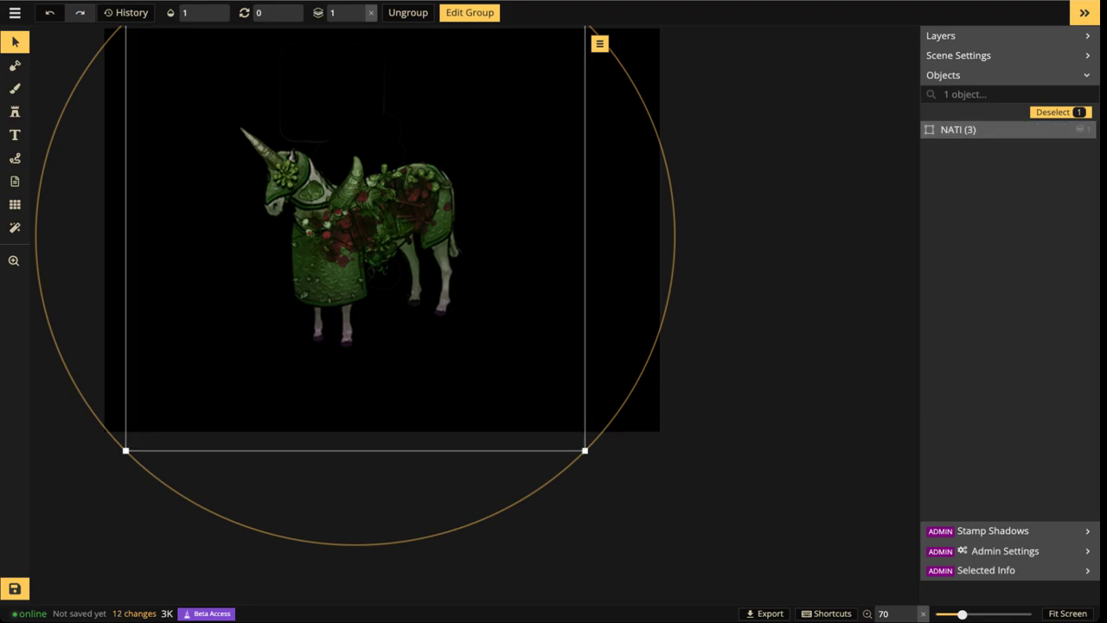
{"action": "key", "text": "Escape"}
Scale the unicorn group down to about half its size and move it into the canvas's upper-left corner
{"action": "left_click", "coordinate": [354, 234]}
{"action": "key", "text": "space"}
{"action": "left_click_drag", "start_coordinate": [355, 233], "coordinate": [426, 362]}
{"action": "left_click_drag", "start_coordinate": [655, 580], "coordinate": [490, 424]}
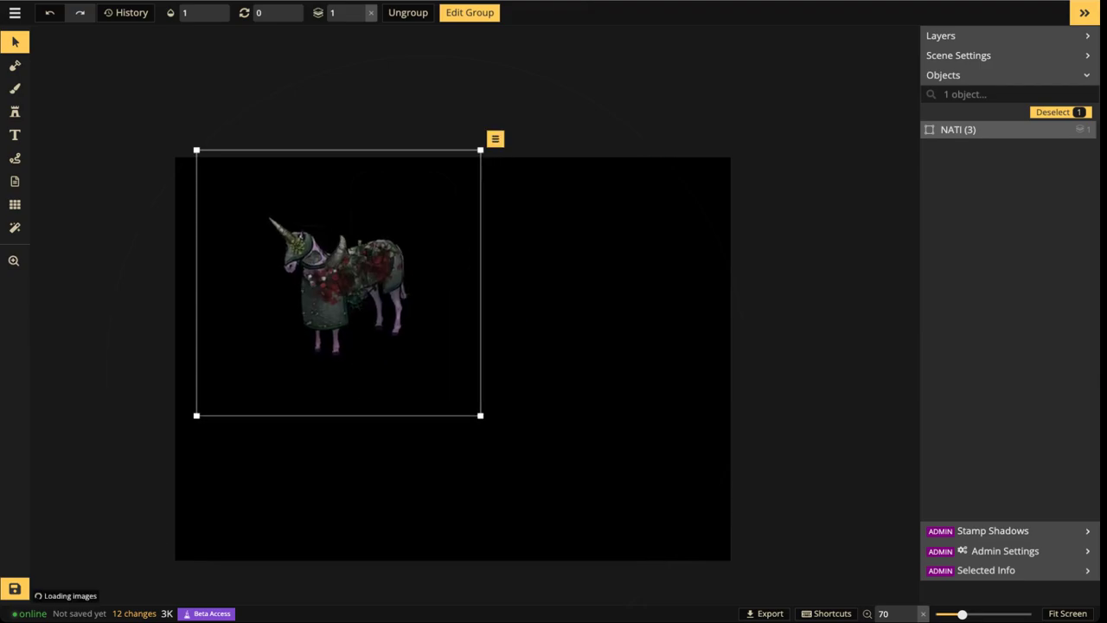
{"action": "left_click_drag", "start_coordinate": [320, 283], "coordinate": [287, 255]}
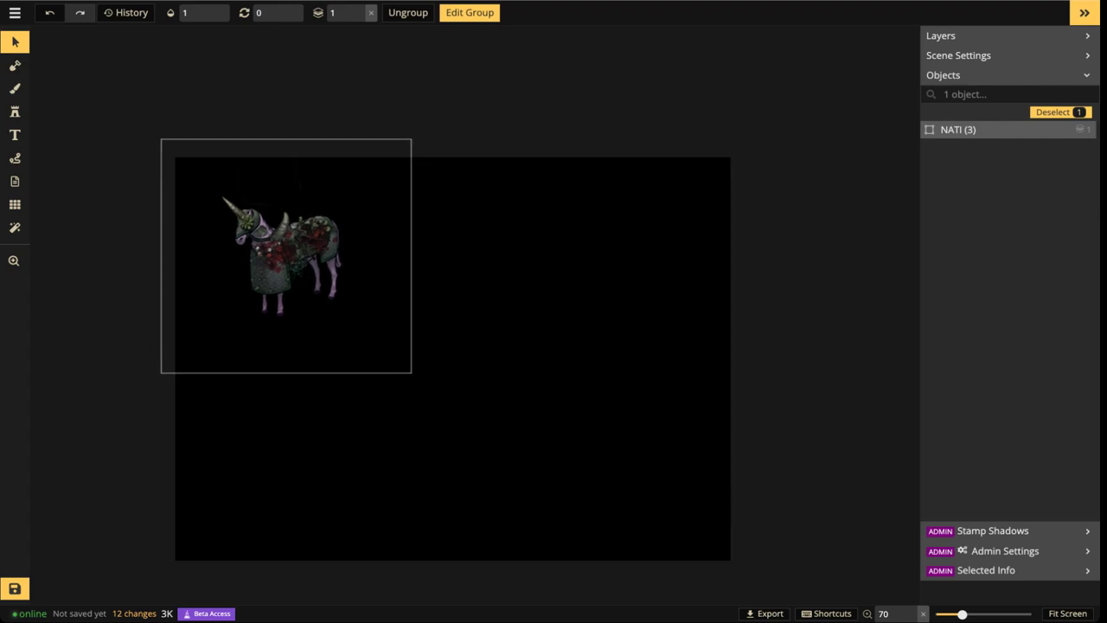
{"action": "left_click_drag", "start_coordinate": [292, 257], "coordinate": [295, 296]}
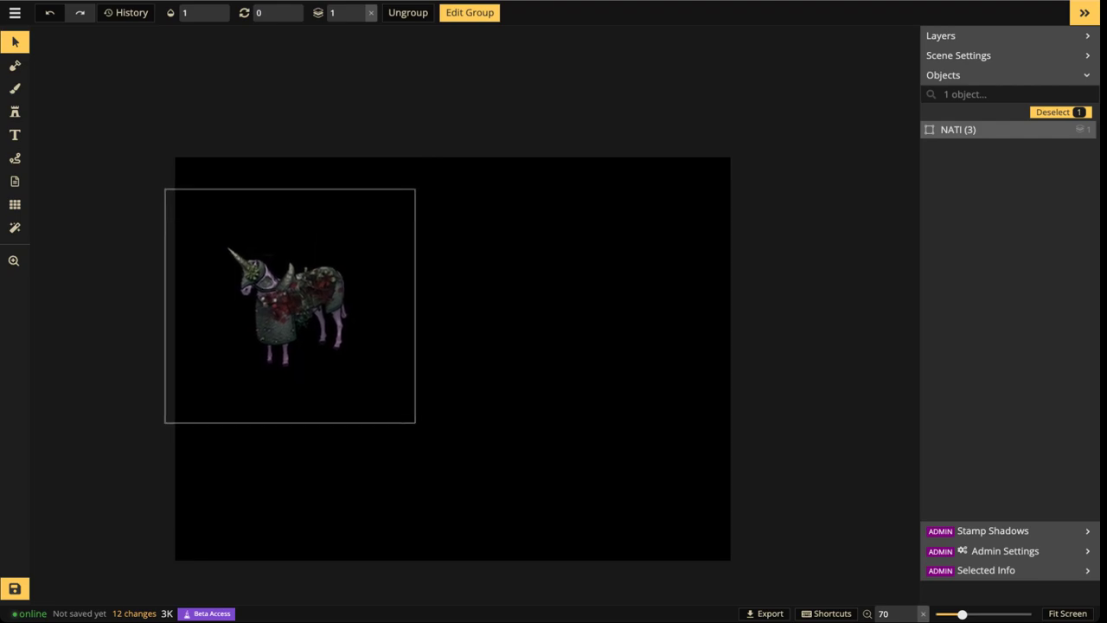
{"action": "left_click_drag", "start_coordinate": [290, 305], "coordinate": [277, 240]}
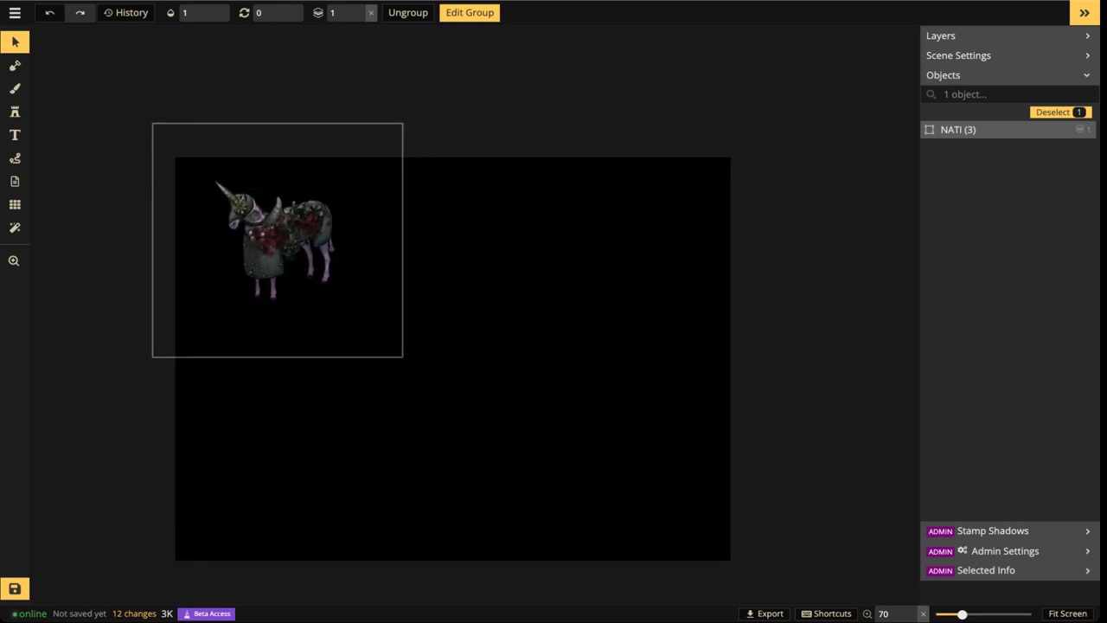
{"action": "key", "text": "Escape"}
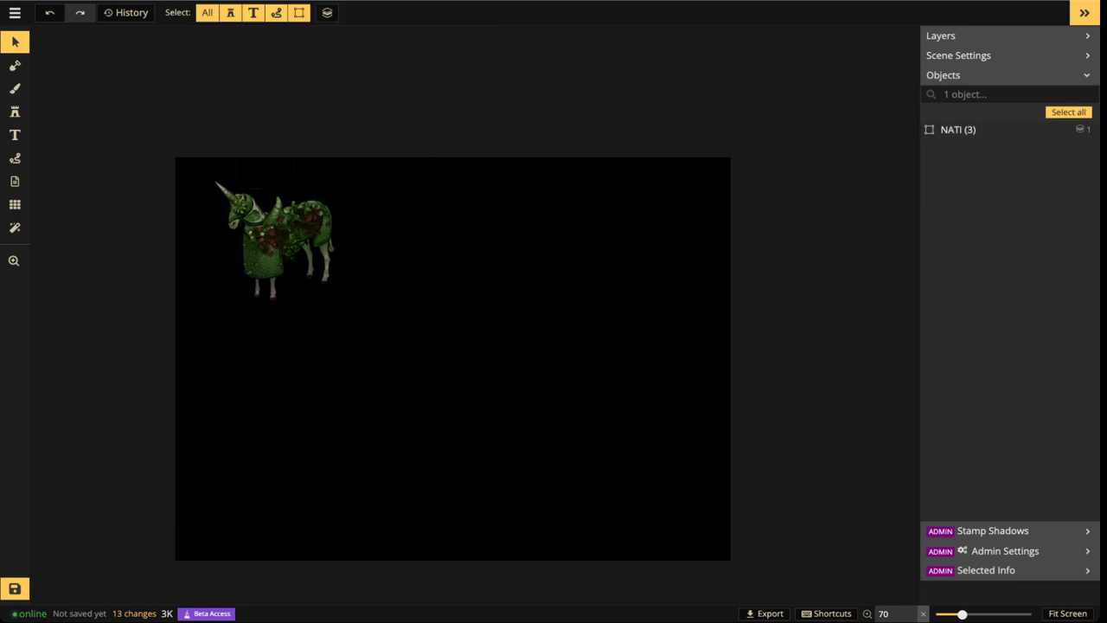
{"action": "left_click_drag", "start_coordinate": [278, 240], "coordinate": [267, 238]}
Lock the unicorn group and save the map
{"action": "left_click", "coordinate": [1065, 129]}
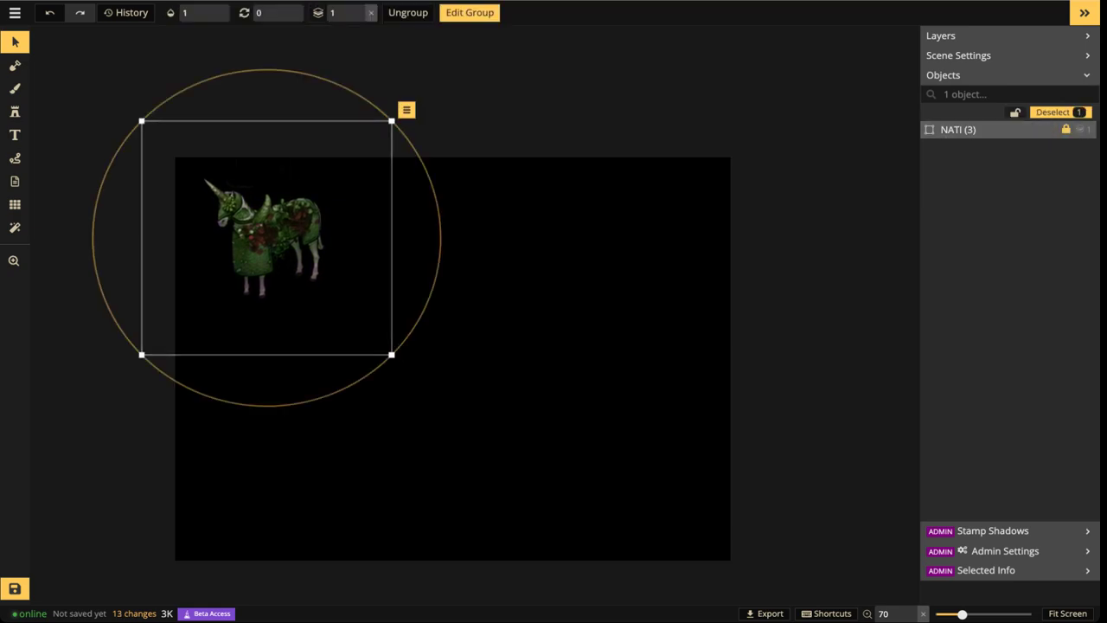
{"action": "key", "text": "Escape"}
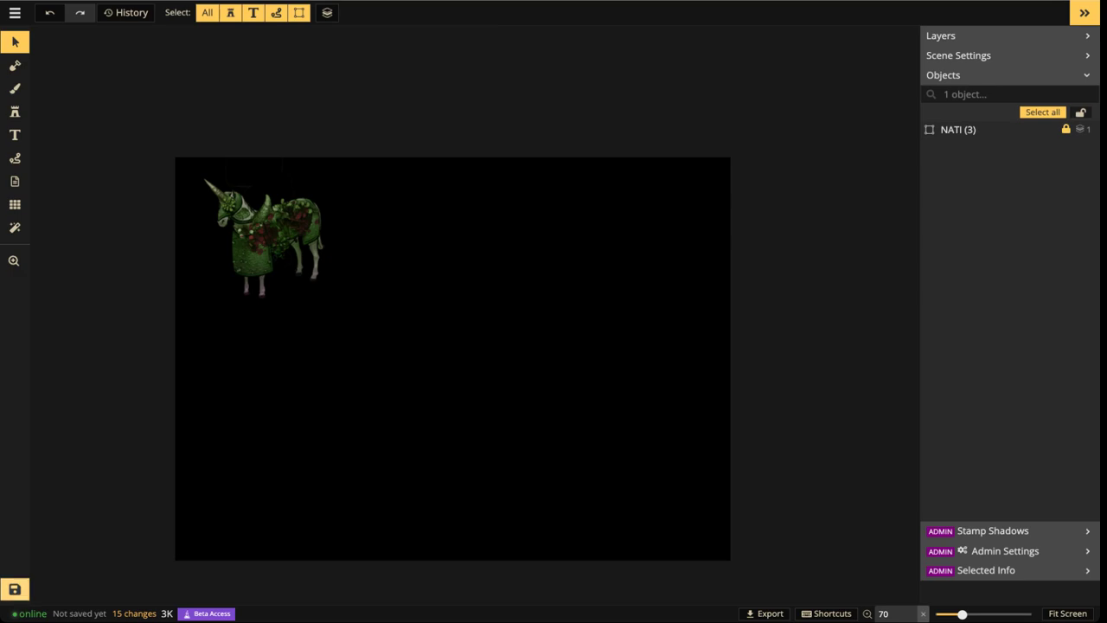
{"action": "key", "text": "ctrl+s"}
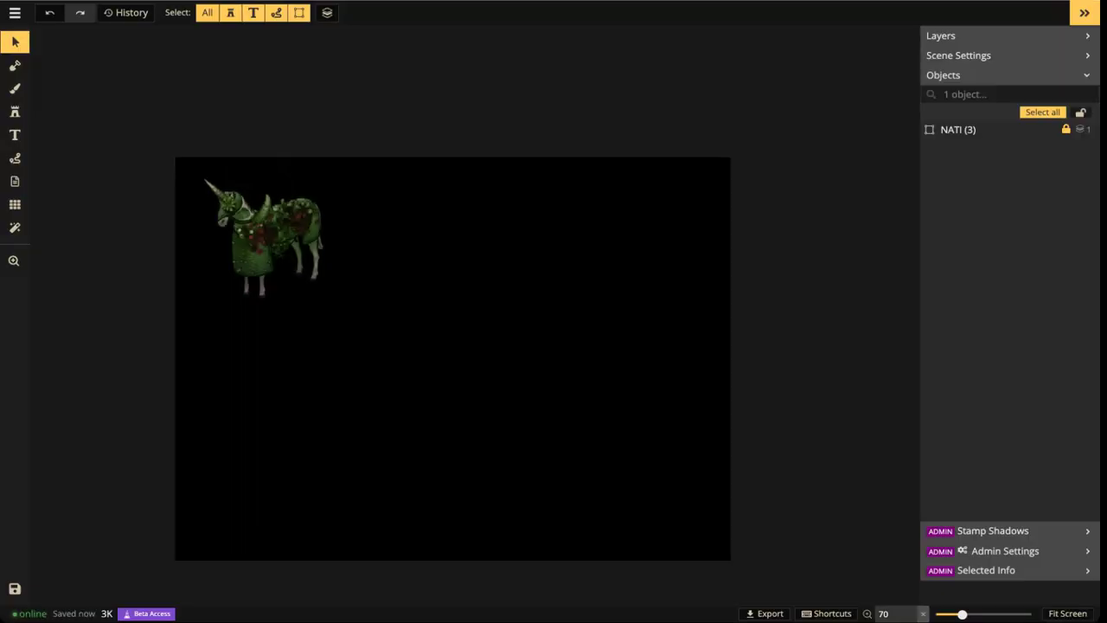
Examine the finished unicorn's green armour and blood splatters up close
{"action": "scroll", "coordinate": [297, 258], "scroll_direction": "up", "scroll_amount": 5}
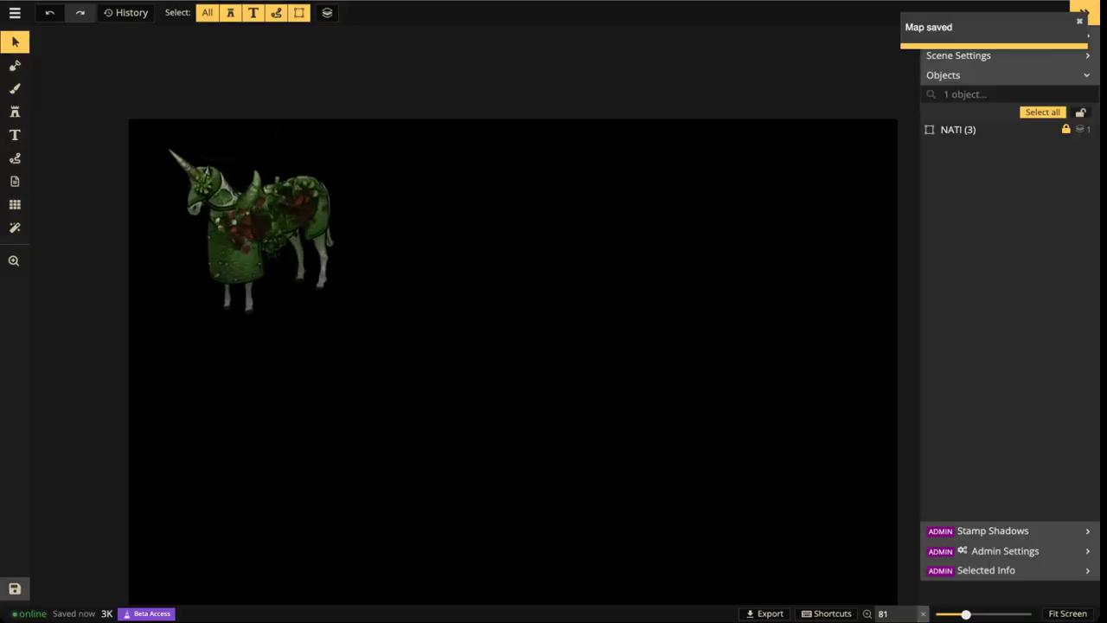
{"action": "scroll", "coordinate": [266, 261], "scroll_direction": "up", "scroll_amount": 5}
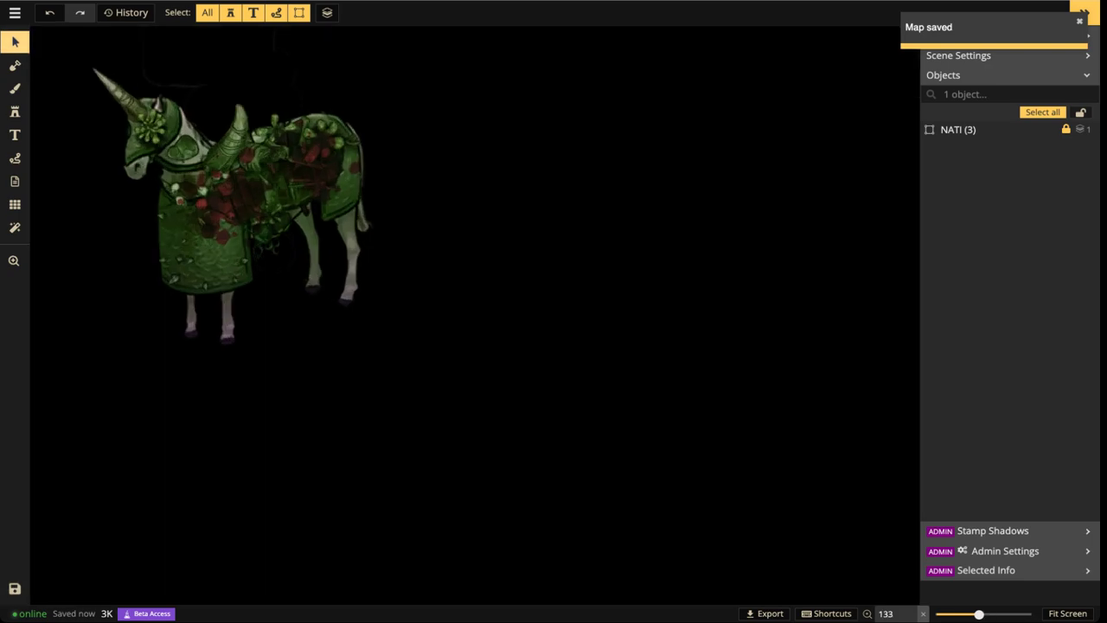
{"action": "key", "text": "space"}
{"action": "left_click_drag", "start_coordinate": [266, 260], "coordinate": [459, 403]}
{"action": "scroll", "coordinate": [305, 222], "scroll_direction": "down", "scroll_amount": 5}
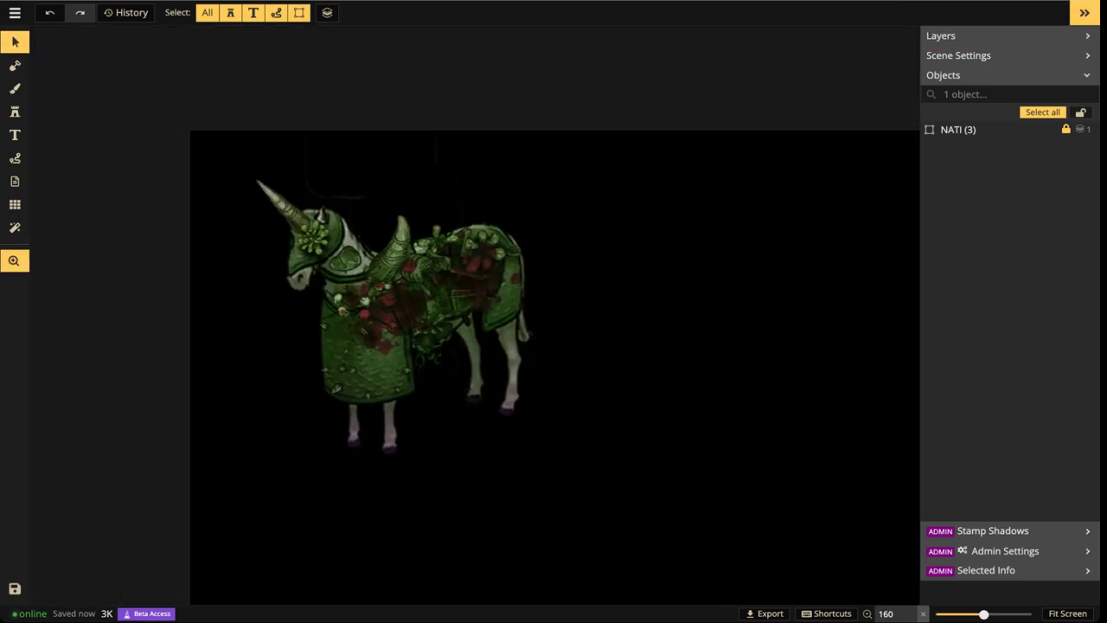
{"action": "scroll", "coordinate": [476, 316], "scroll_direction": "down", "scroll_amount": 1}
{"action": "scroll", "coordinate": [476, 316], "scroll_direction": "right", "scroll_amount": 1}
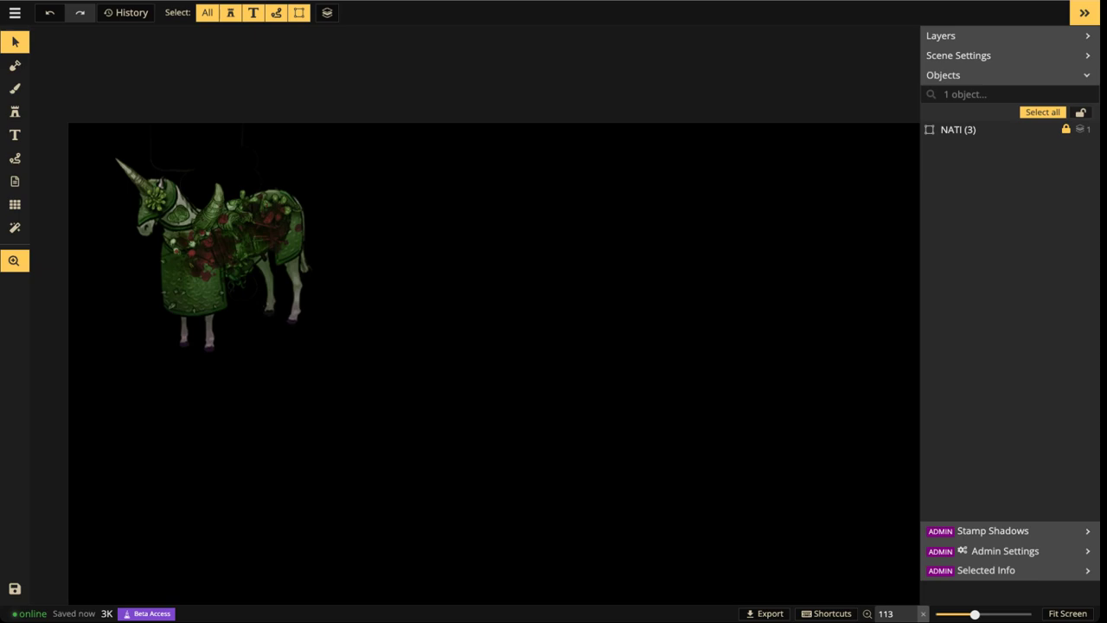
{"action": "scroll", "coordinate": [475, 316], "scroll_direction": "left", "scroll_amount": 1}
{"action": "key", "text": "space"}
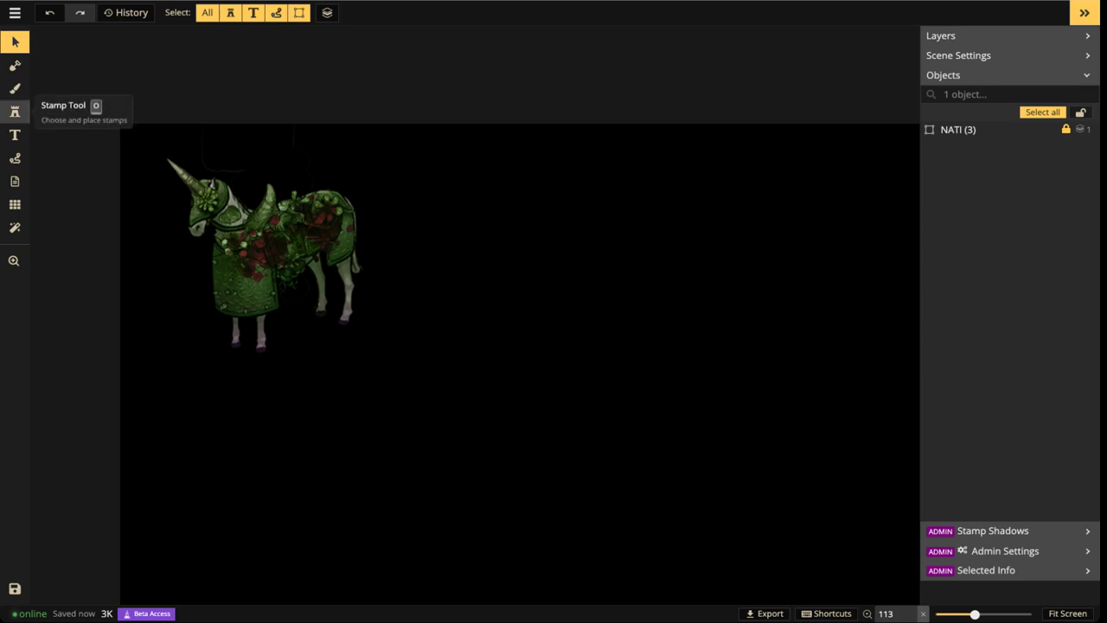
Clear the mist search from the stamp catalog and choose the Christmas Deer stamp
{"action": "left_click", "coordinate": [15, 111]}
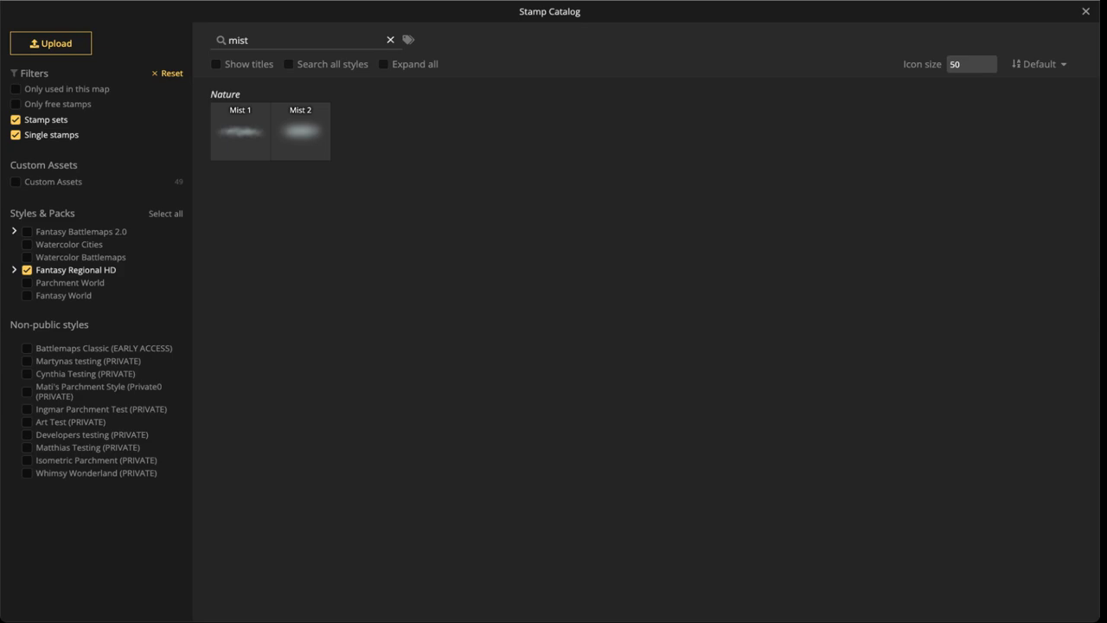
{"action": "left_click", "coordinate": [390, 40]}
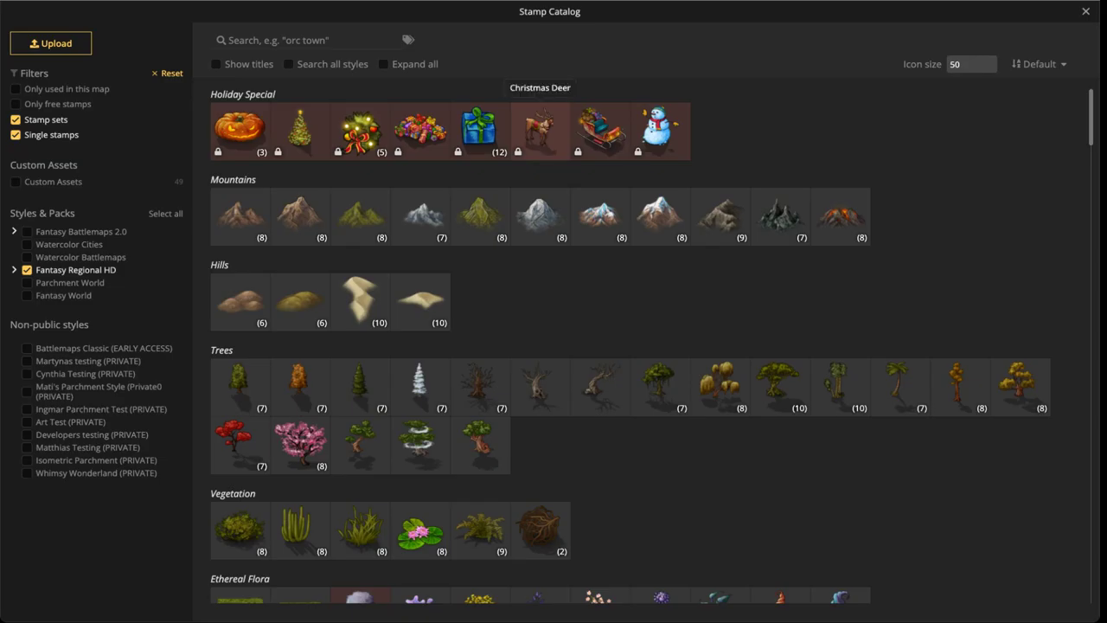
{"action": "left_click", "coordinate": [539, 130]}
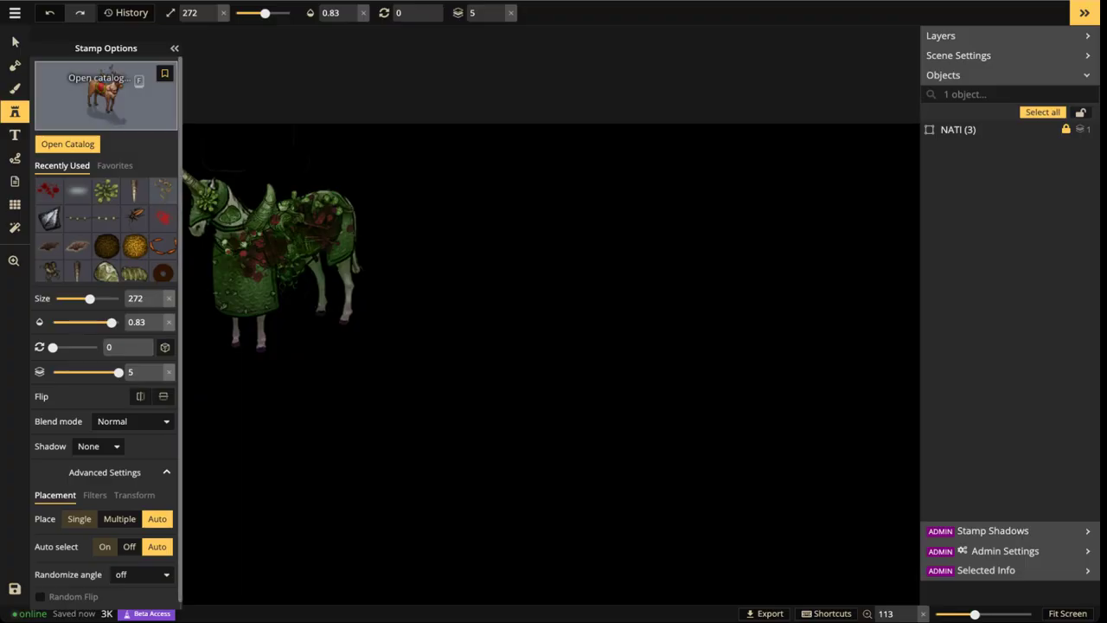
{"action": "left_click", "coordinate": [105, 95]}
{"action": "left_click", "coordinate": [539, 130]}
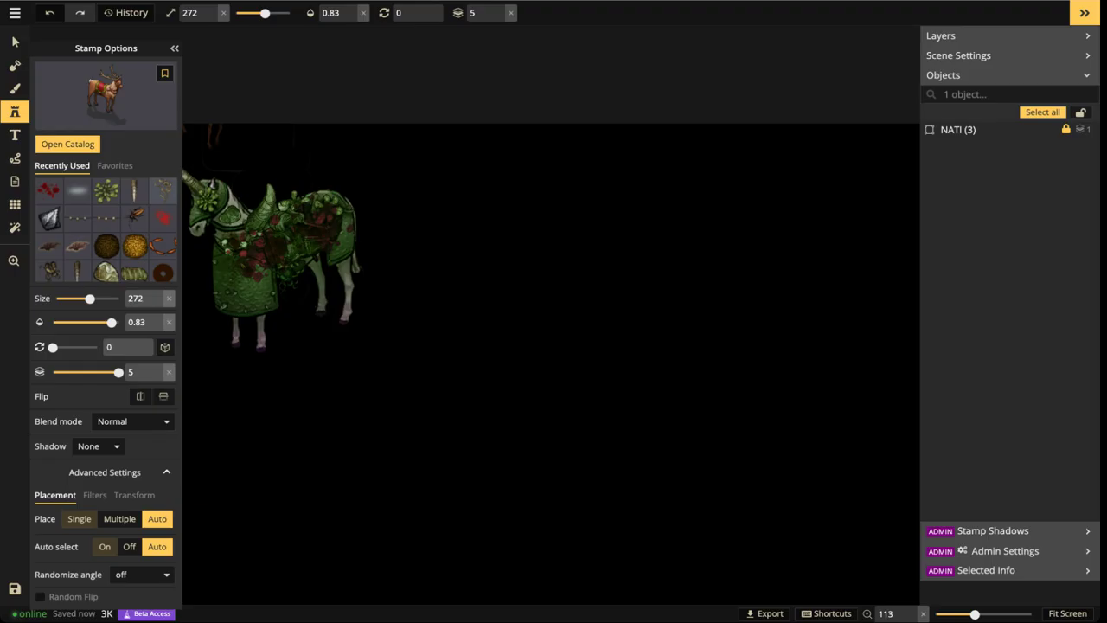
Enlarge the Christmas Deer stamp to size 500
{"action": "scroll", "coordinate": [487, 329], "scroll_direction": "up", "scroll_amount": 18}
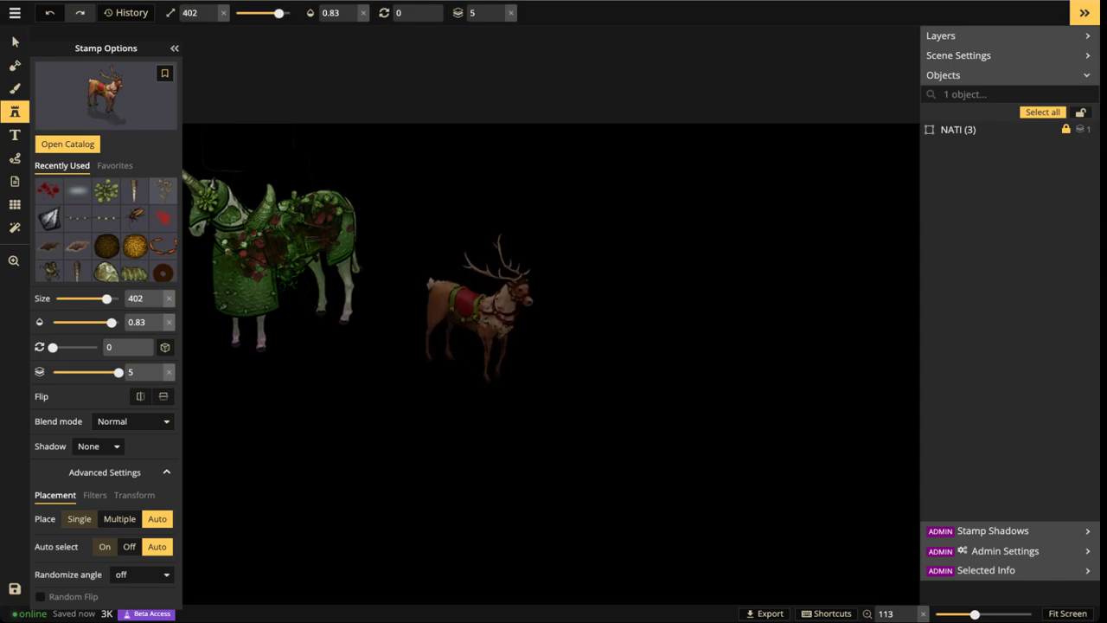
{"action": "key", "text": "bracketright"}
{"action": "key", "text": "bracketright"}
{"action": "key", "text": "bracketright"}
{"action": "scroll", "coordinate": [505, 316], "scroll_direction": "up", "scroll_amount": 2}
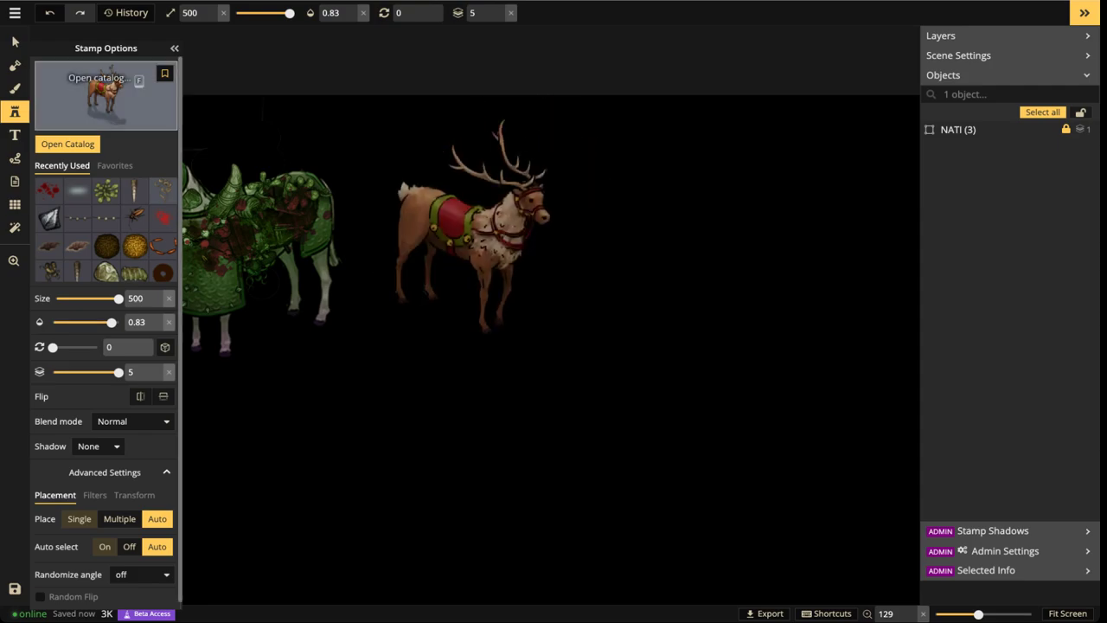
Switch the stamp catalog to the Fantasy Battlemaps 2.0 style and expand its list of categories
{"action": "left_click", "coordinate": [102, 95]}
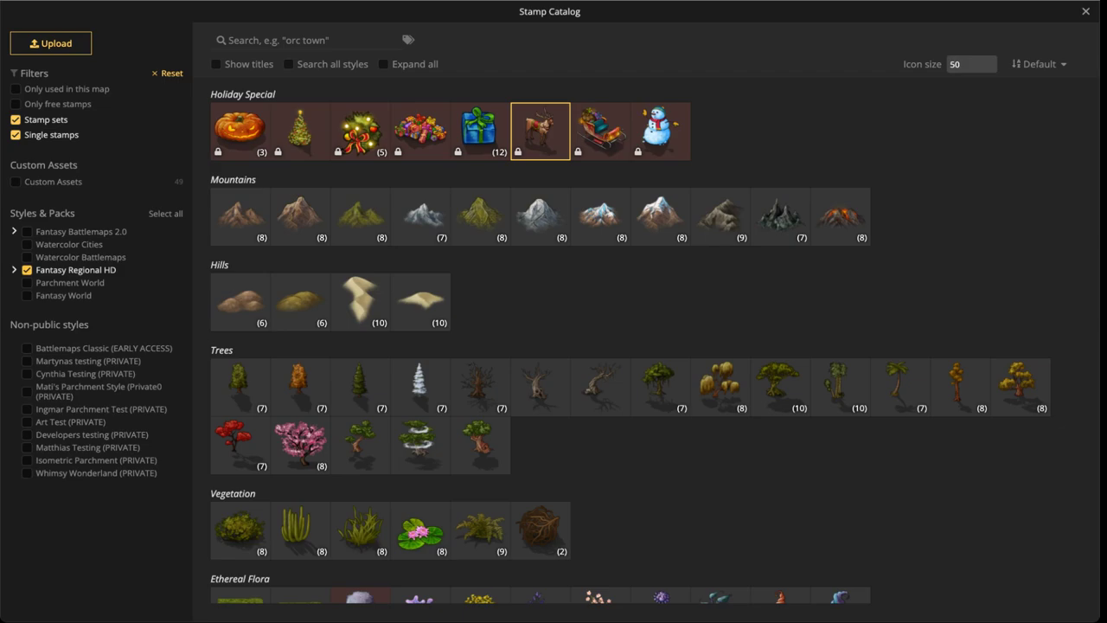
{"action": "left_click", "coordinate": [81, 231]}
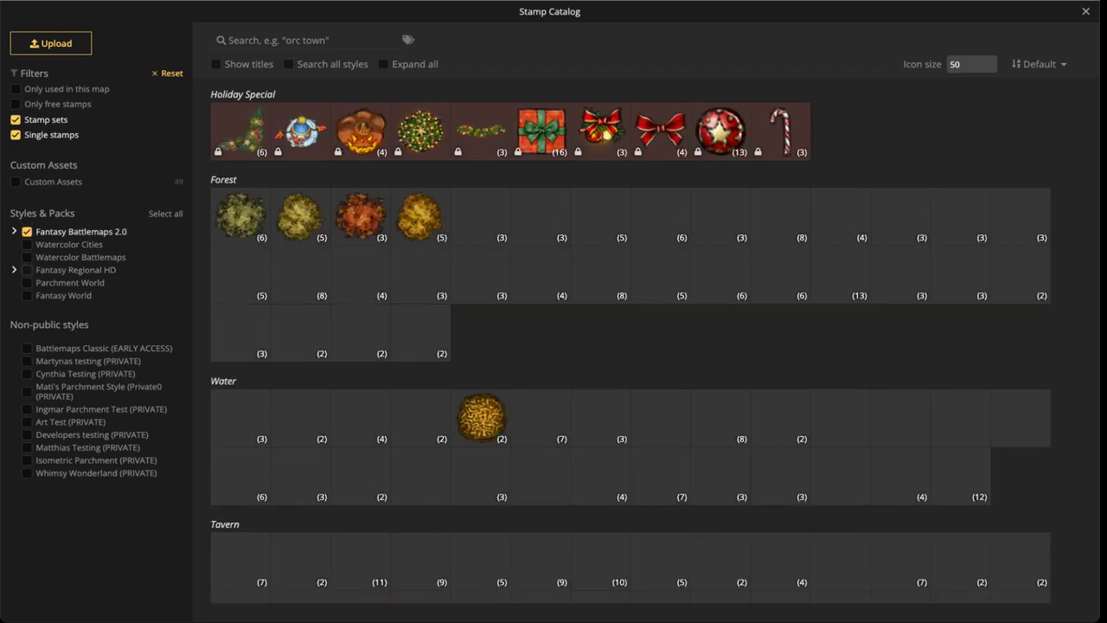
{"action": "left_click", "coordinate": [14, 232]}
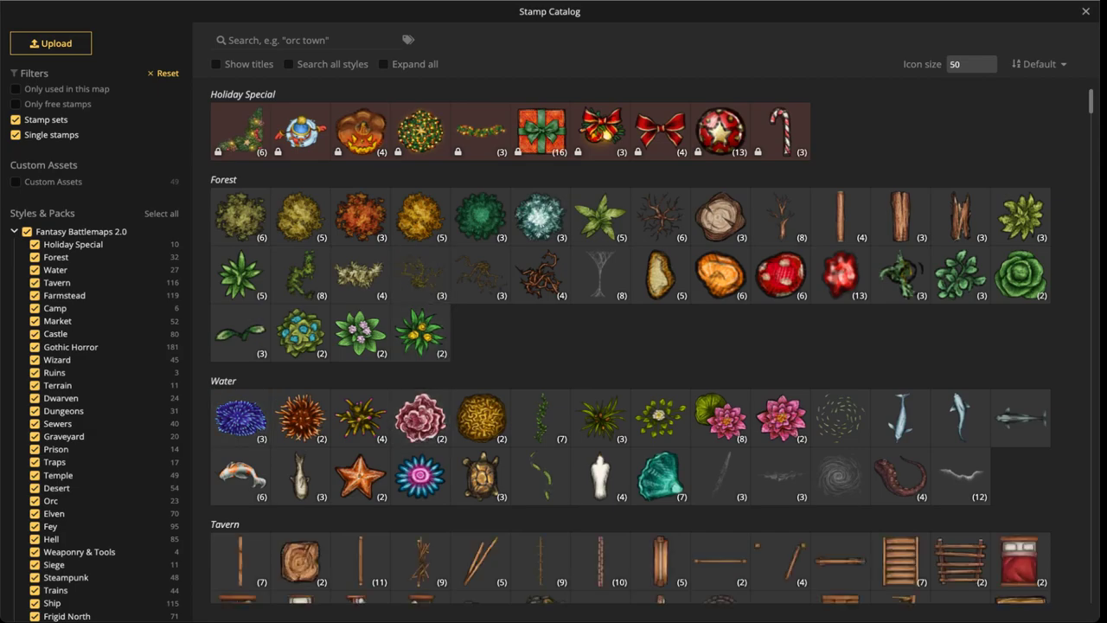
Limit the stamp catalog to the Gothic Horror category and choose the Trophy Heads stamp
{"action": "left_click", "coordinate": [26, 231]}
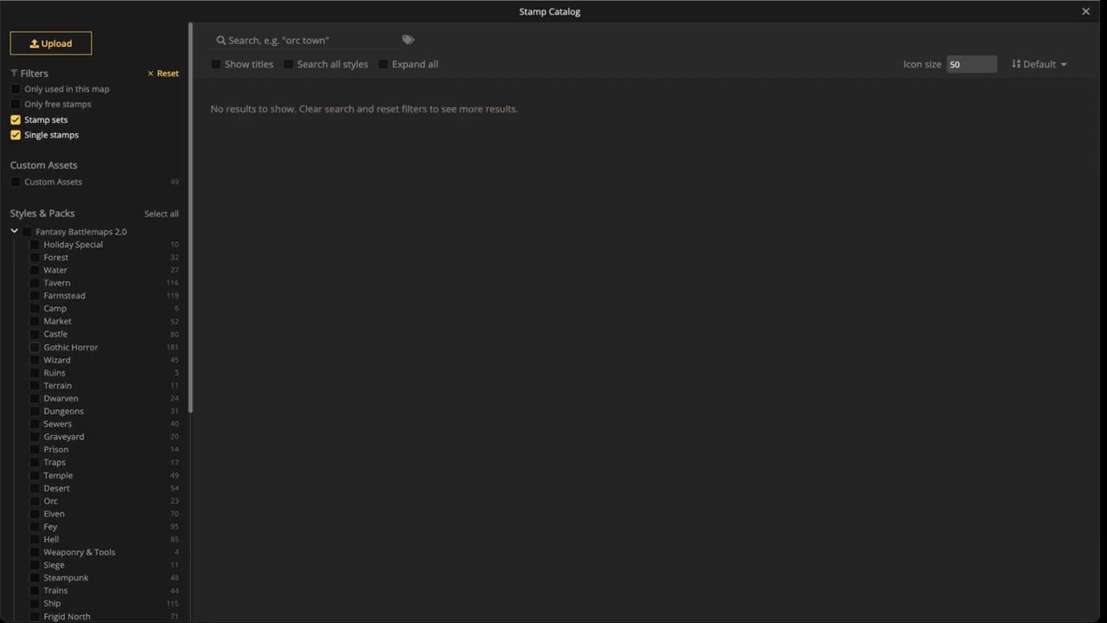
{"action": "left_click", "coordinate": [34, 347]}
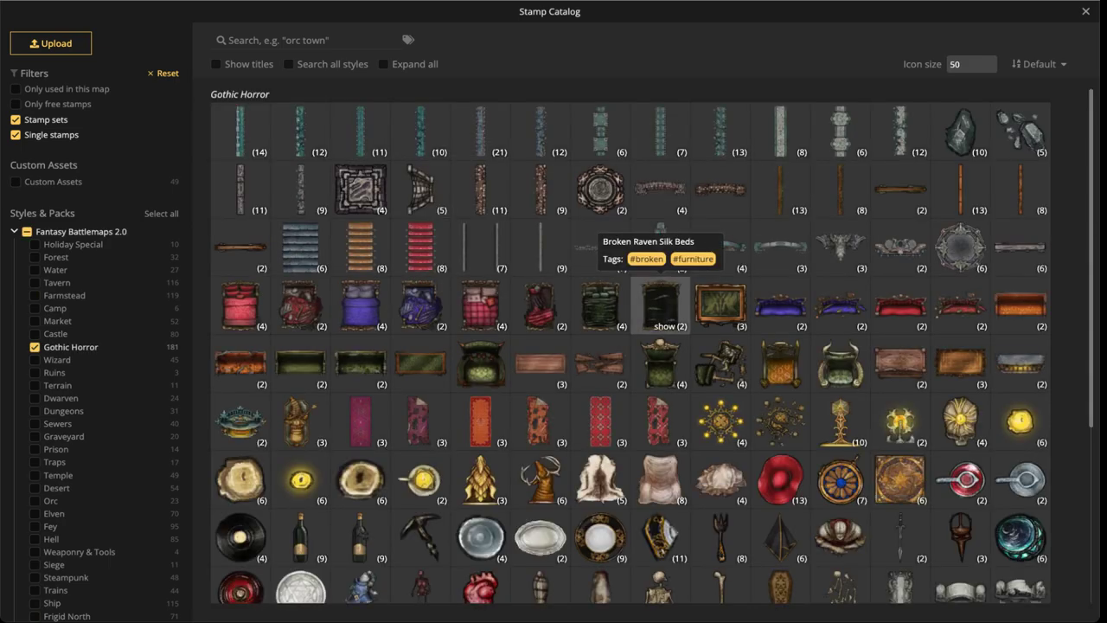
{"action": "scroll", "coordinate": [660, 311], "scroll_direction": "down", "scroll_amount": 2}
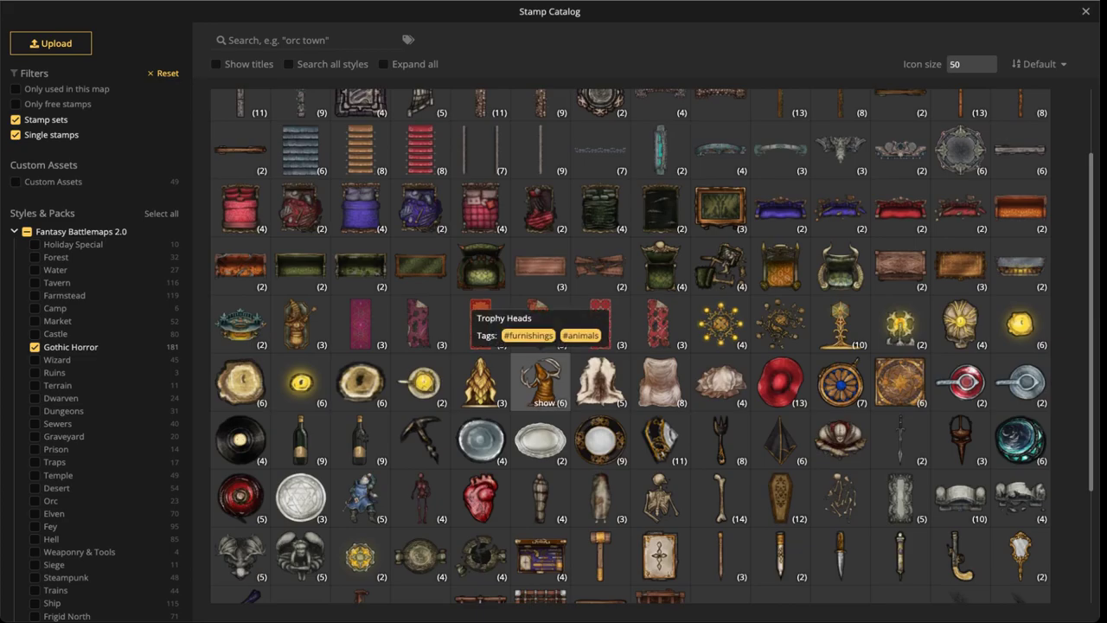
{"action": "left_click", "coordinate": [542, 381]}
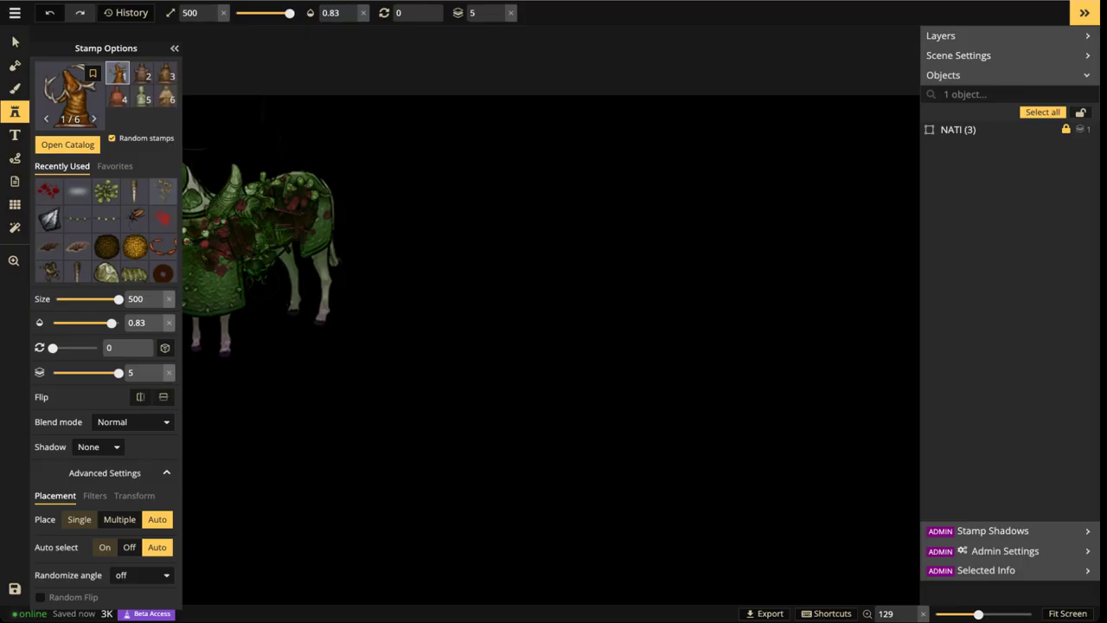
Reduce the antlered Trophy Heads stamp to size 250, keep its rotation at 0, and place it beside the unicorn
{"action": "scroll", "coordinate": [521, 233], "scroll_direction": "up", "scroll_amount": 3}
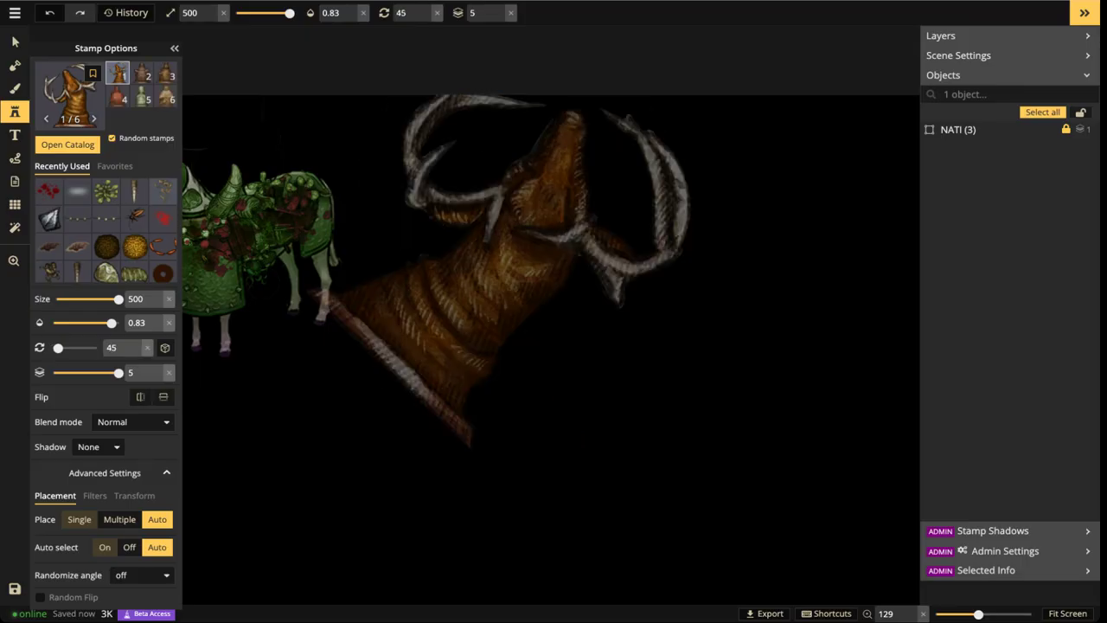
{"action": "scroll", "coordinate": [519, 268], "scroll_direction": "up", "scroll_amount": 7}
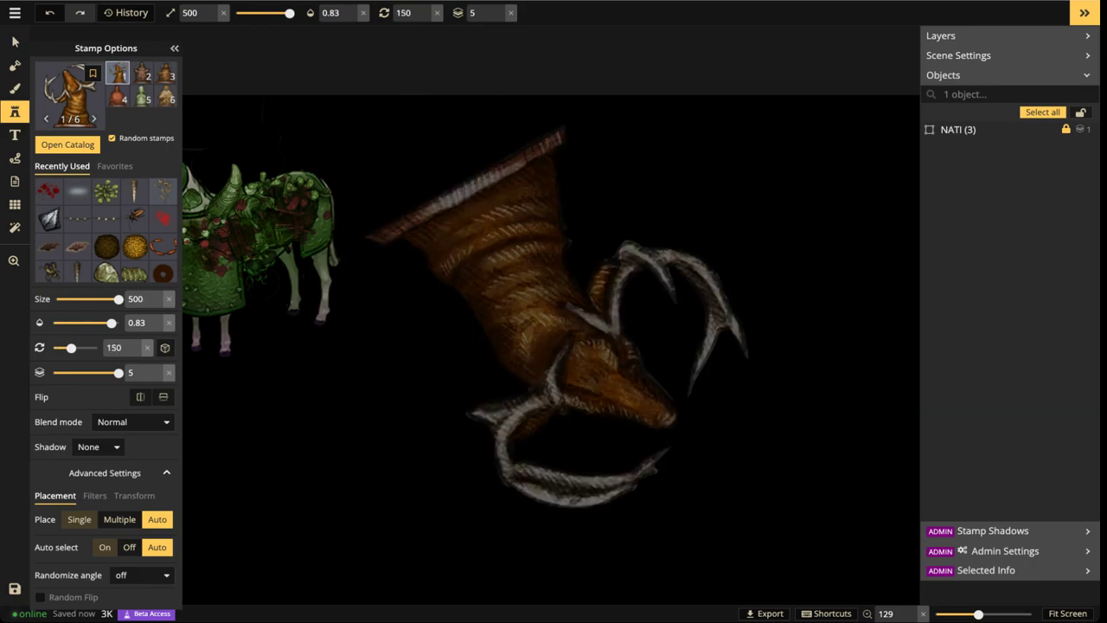
{"action": "scroll", "coordinate": [562, 320], "scroll_direction": "down", "scroll_amount": 5}
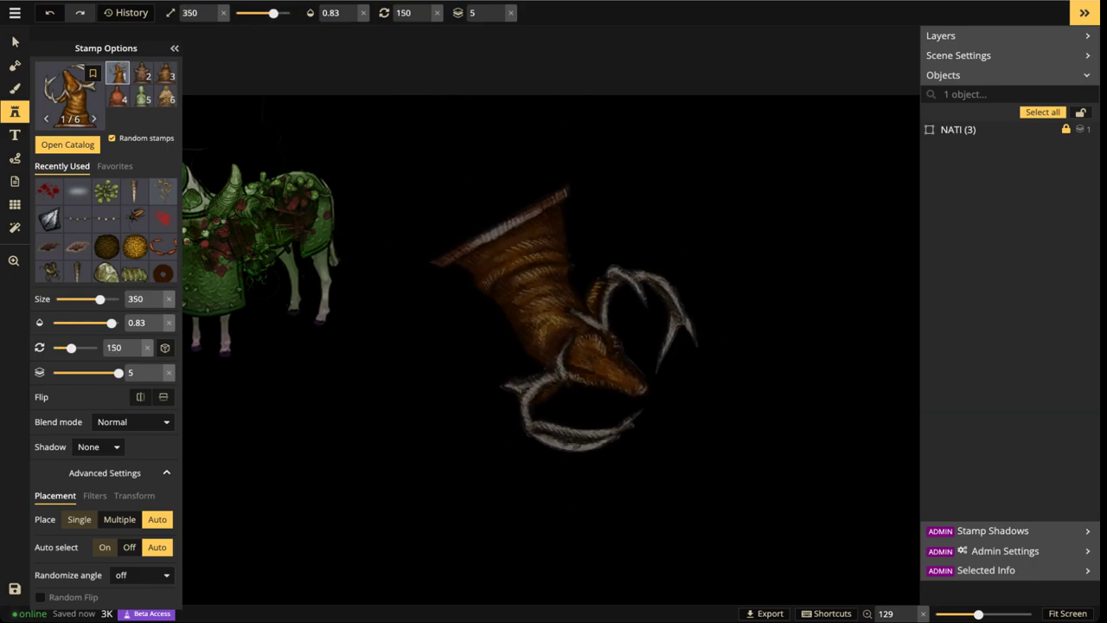
{"action": "scroll", "coordinate": [562, 320], "scroll_direction": "down", "scroll_amount": 3}
{"action": "scroll", "coordinate": [562, 320], "scroll_direction": "down", "scroll_amount": 7}
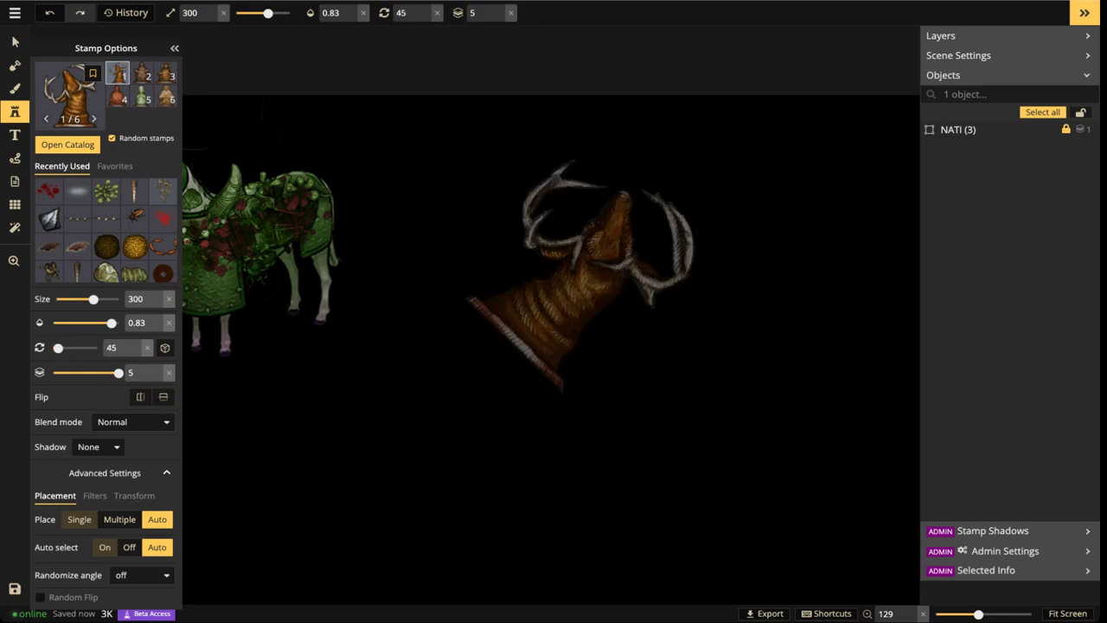
{"action": "scroll", "coordinate": [579, 277], "scroll_direction": "down", "scroll_amount": 2}
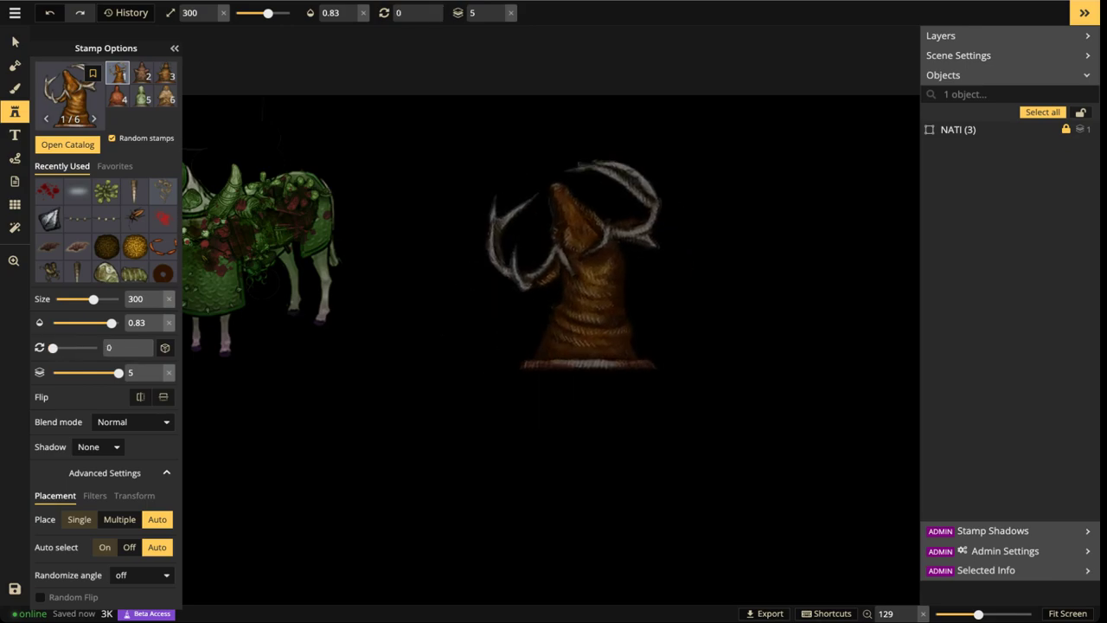
{"action": "scroll", "coordinate": [571, 264], "scroll_direction": "down", "scroll_amount": 3}
{"action": "key", "text": "bracketleft"}
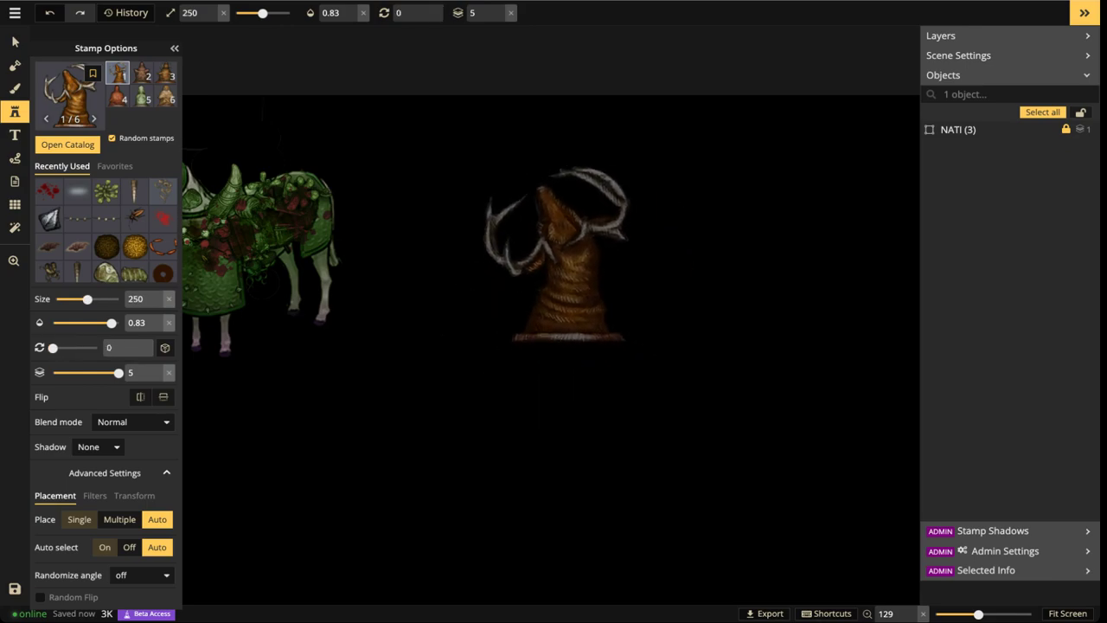
{"action": "left_click", "coordinate": [502, 210]}
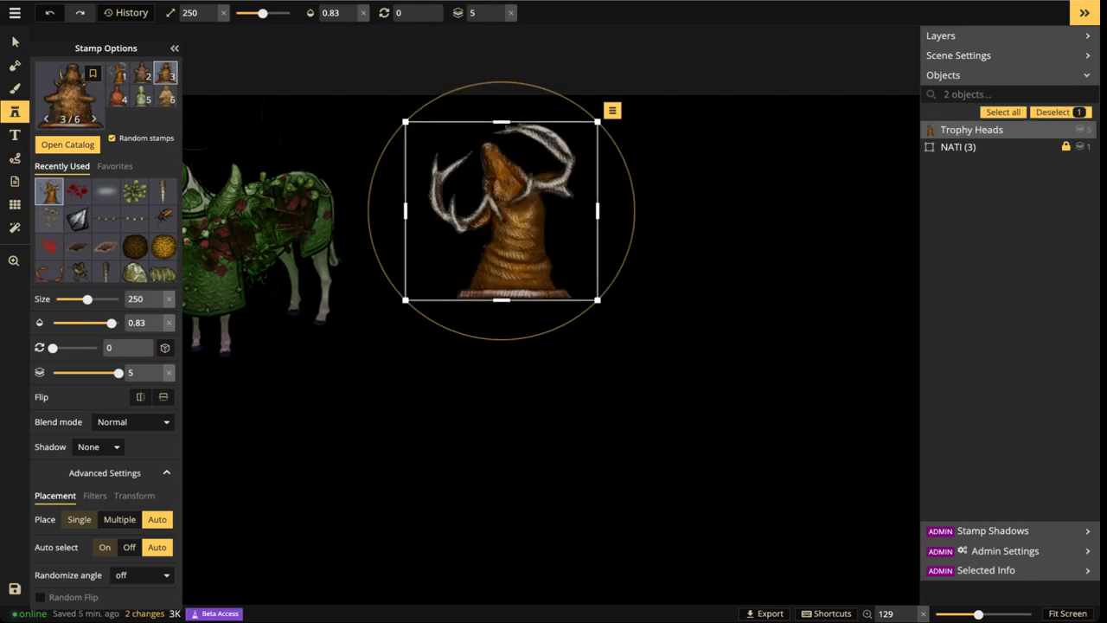
Try the placed antlered head slightly higher on the canvas at size 180
{"action": "mouse_move", "coordinate": [501, 211]}
{"action": "left_mouse_down"}
{"action": "mouse_move", "coordinate": [579, 218]}
{"action": "mouse_move", "coordinate": [541, 191]}
{"action": "left_mouse_up"}
{"action": "key", "text": "bracketleft"}
{"action": "key", "text": "bracketleft"}
{"action": "key", "text": "bracketleft"}
{"action": "key", "text": "bracketleft"}
{"action": "key", "text": "bracketleft"}
{"action": "key", "text": "bracketleft"}
{"action": "key", "text": "bracketleft"}
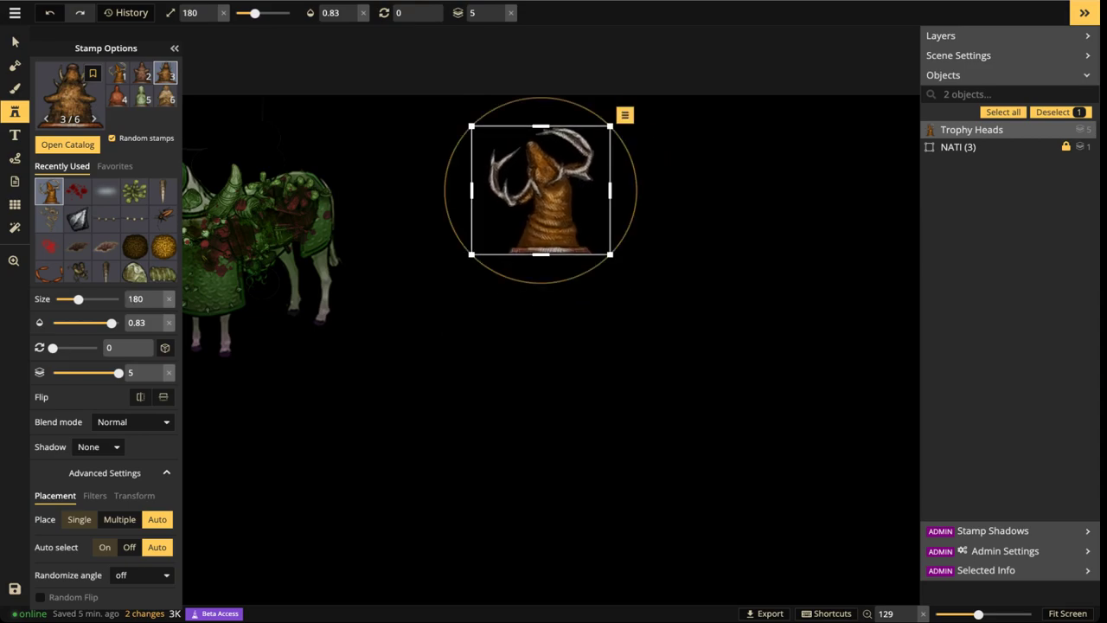
Enlarge the antlered head to size 270 and move it lower into the open area right of the unicorn
{"action": "key", "text": "bracketright"}
{"action": "key", "text": "bracketright"}
{"action": "key", "text": "bracketright"}
{"action": "key", "text": "bracketright"}
{"action": "key", "text": "bracketright"}
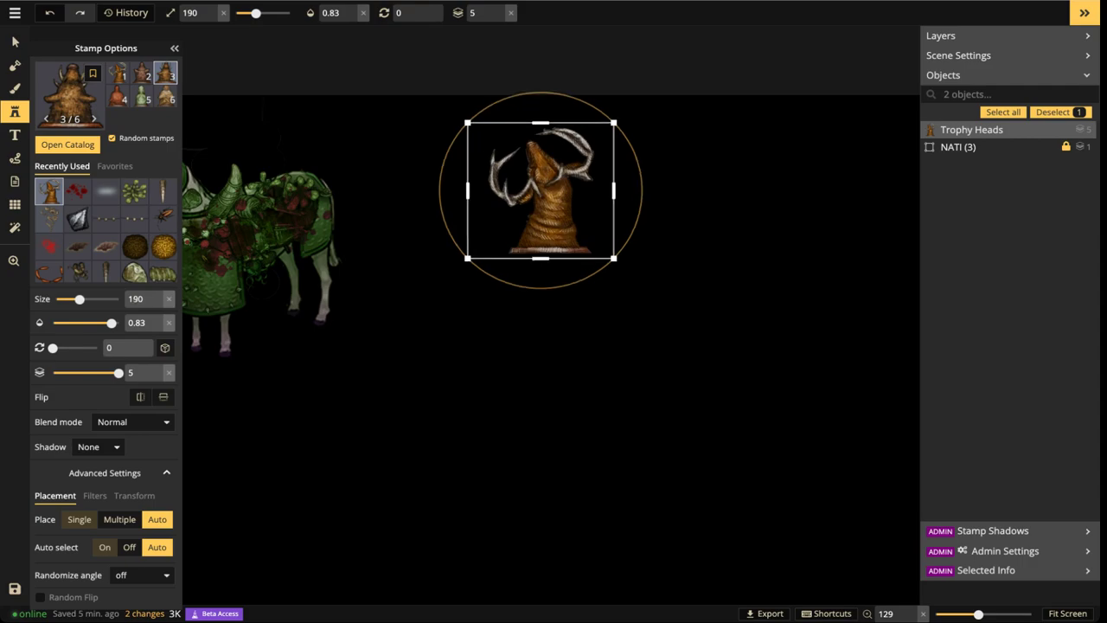
{"action": "left_click_drag", "start_coordinate": [540, 190], "coordinate": [582, 287]}
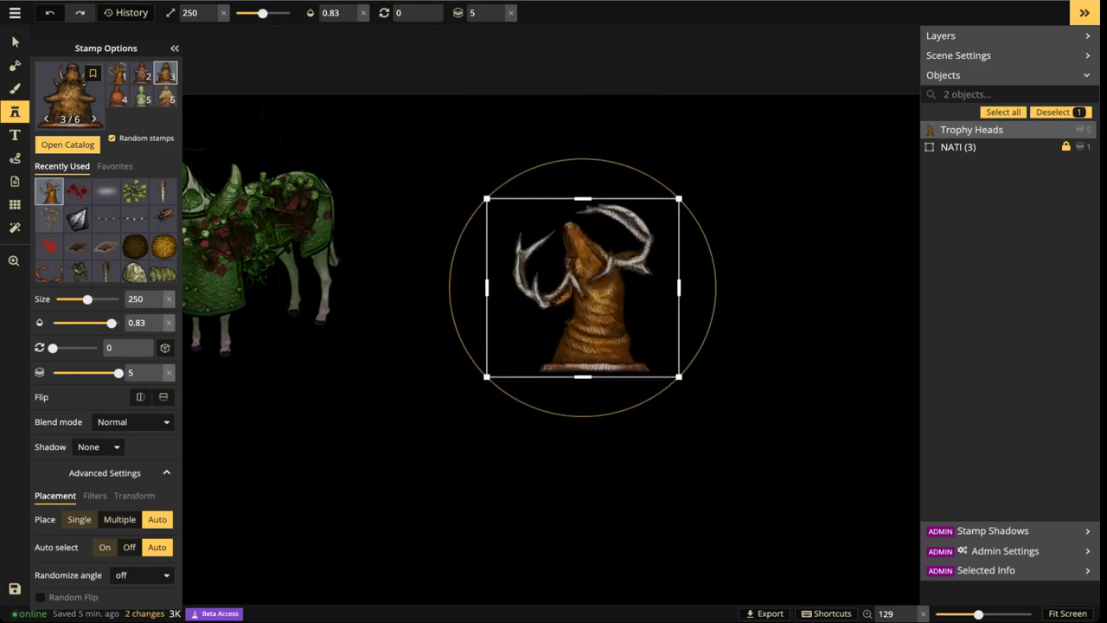
{"action": "key", "text": "bracketright"}
{"action": "key", "text": "bracketright"}
{"action": "key", "text": "bracketright"}
{"action": "key", "text": "bracketright"}
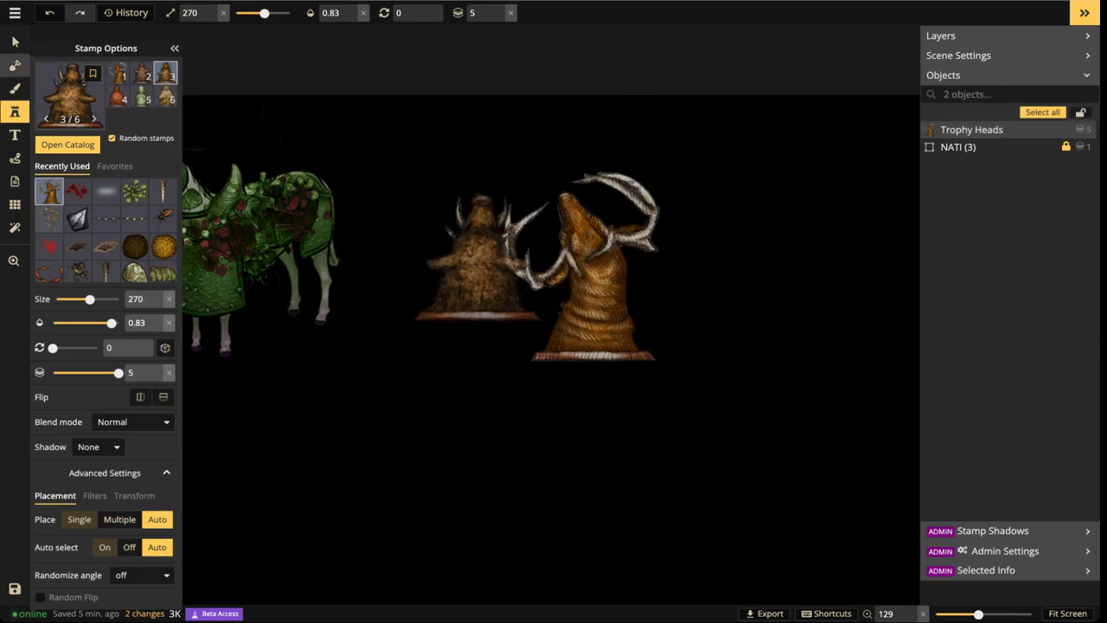
Lower the placed trophy head's brightness to 65 and return to stamp placement
{"action": "left_click", "coordinate": [15, 42]}
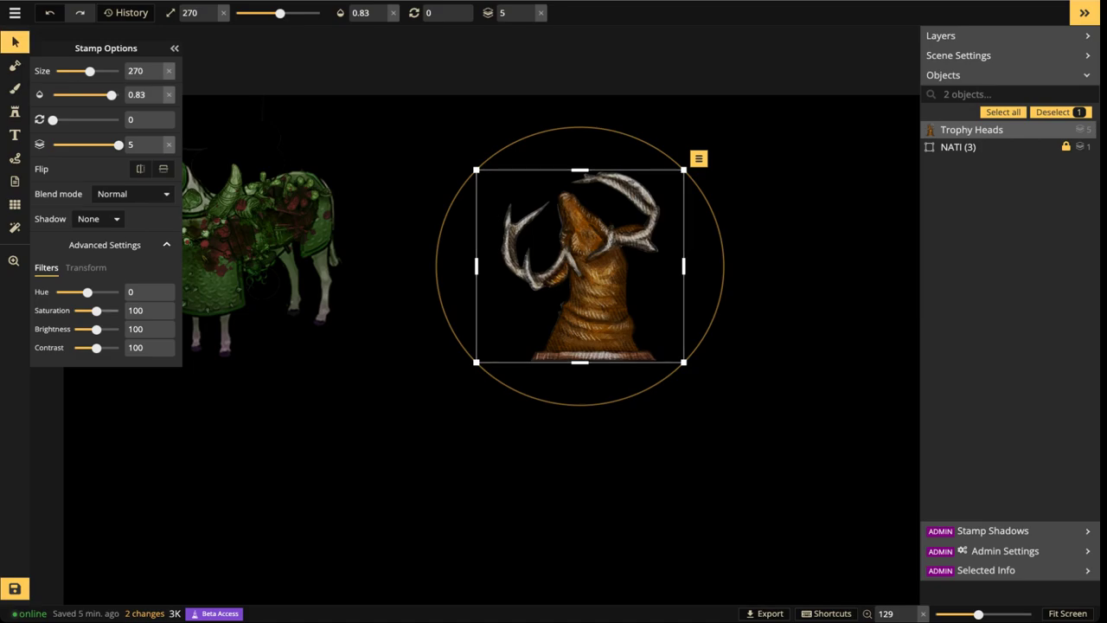
{"action": "left_click_drag", "start_coordinate": [96, 329], "coordinate": [88, 329]}
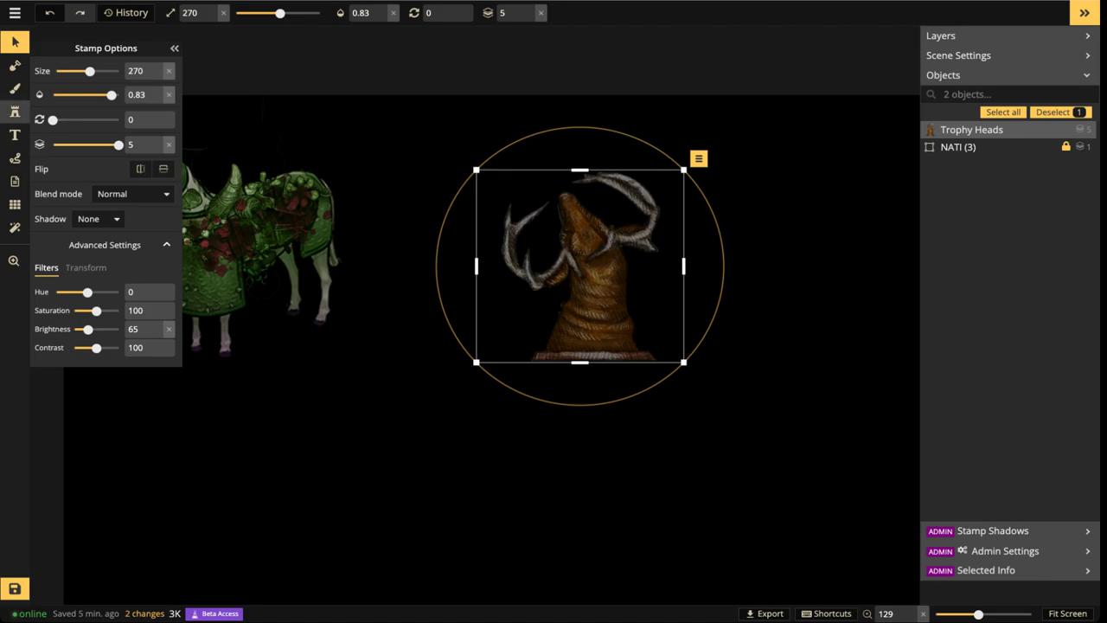
{"action": "left_click", "coordinate": [15, 112]}
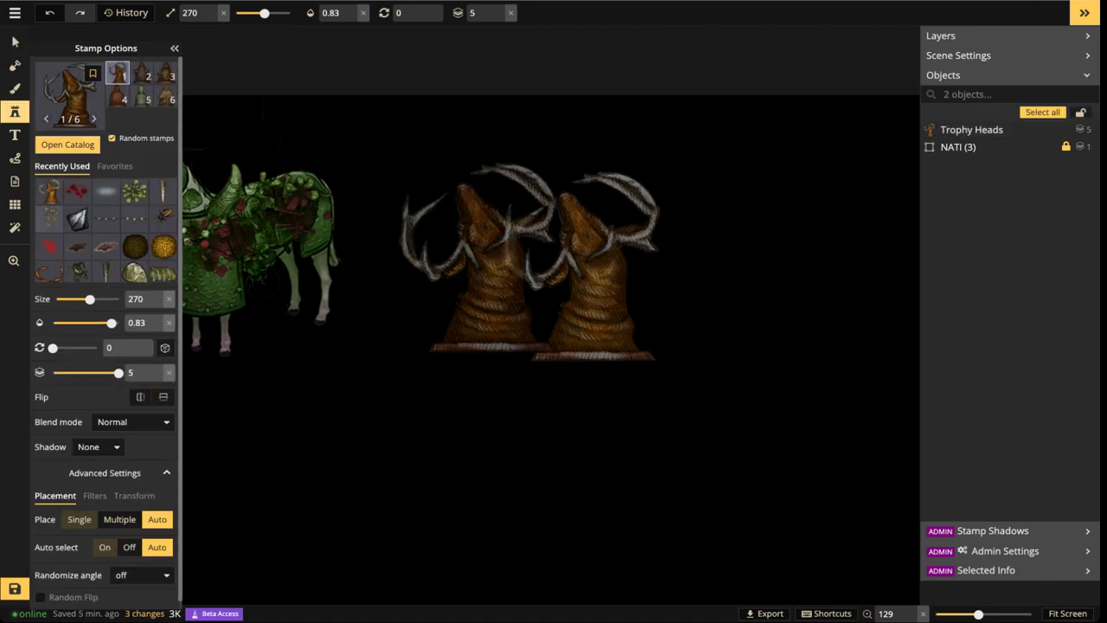
Search all Fantasy Battlemaps 2.0 categories for REED and try the Reeds stamp against the trophy head
{"action": "left_click", "coordinate": [70, 90]}
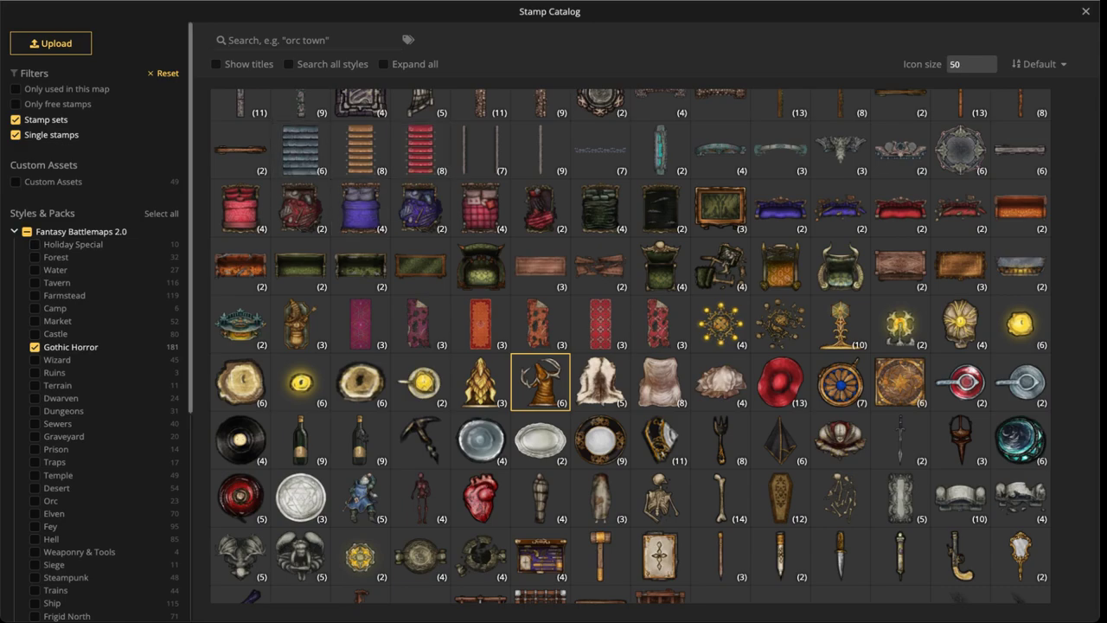
{"action": "left_click", "coordinate": [26, 232]}
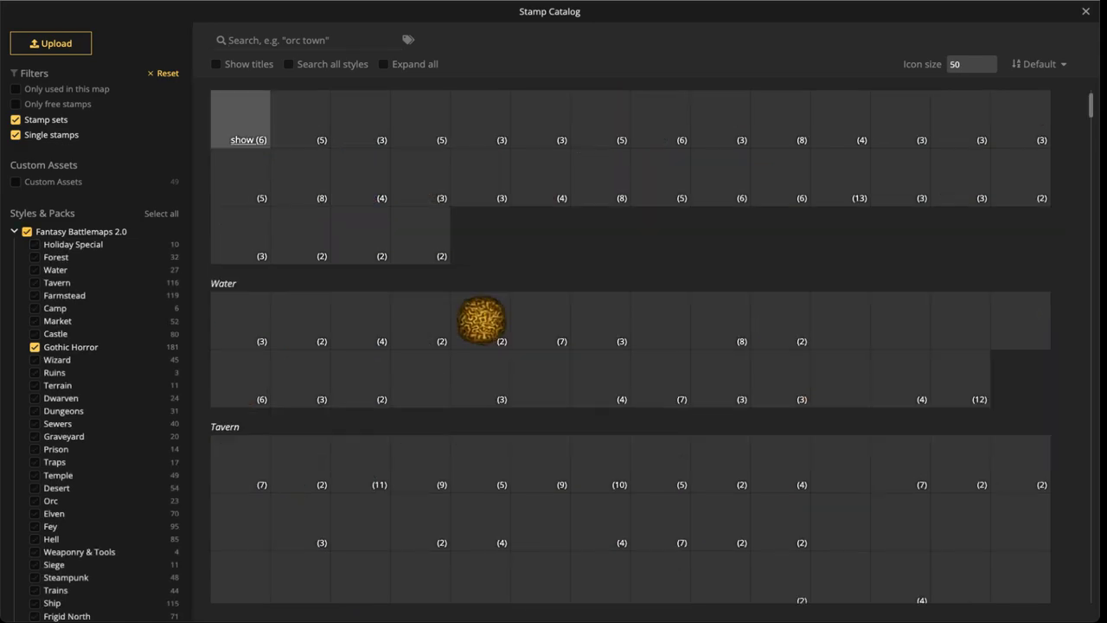
{"action": "left_click", "coordinate": [303, 40]}
{"action": "left_click", "coordinate": [228, 40]}
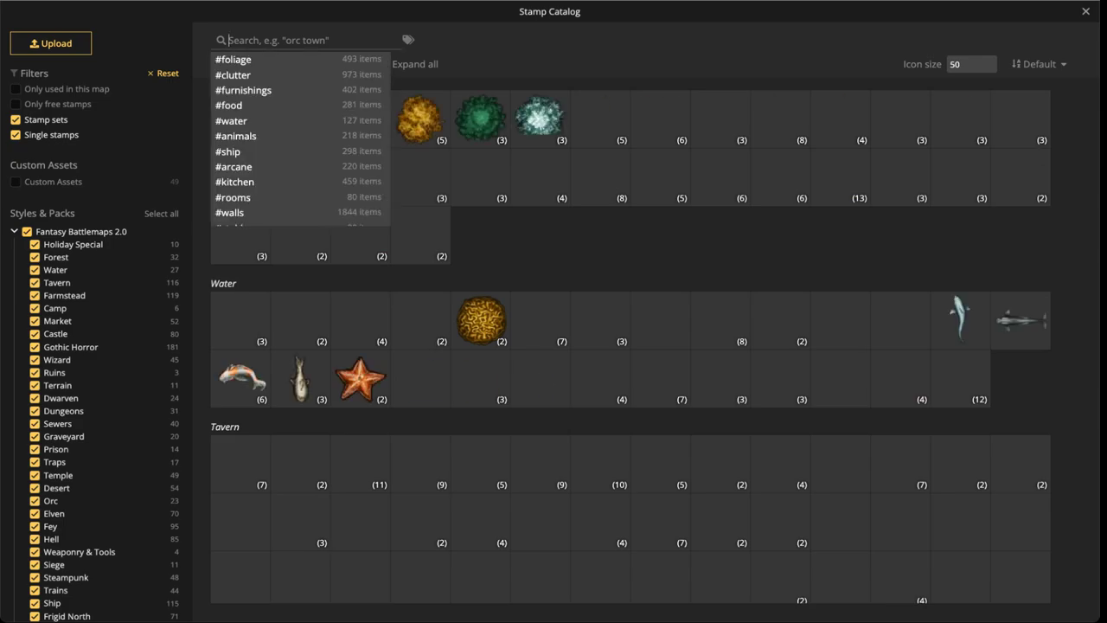
{"action": "type", "text": "REED"}
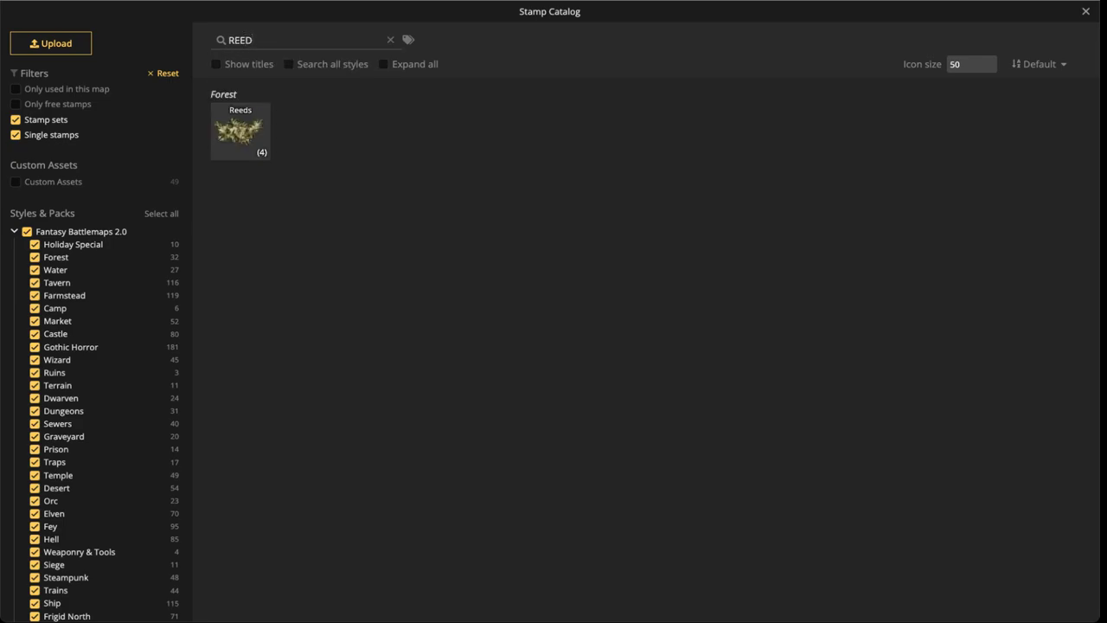
{"action": "left_click", "coordinate": [240, 129]}
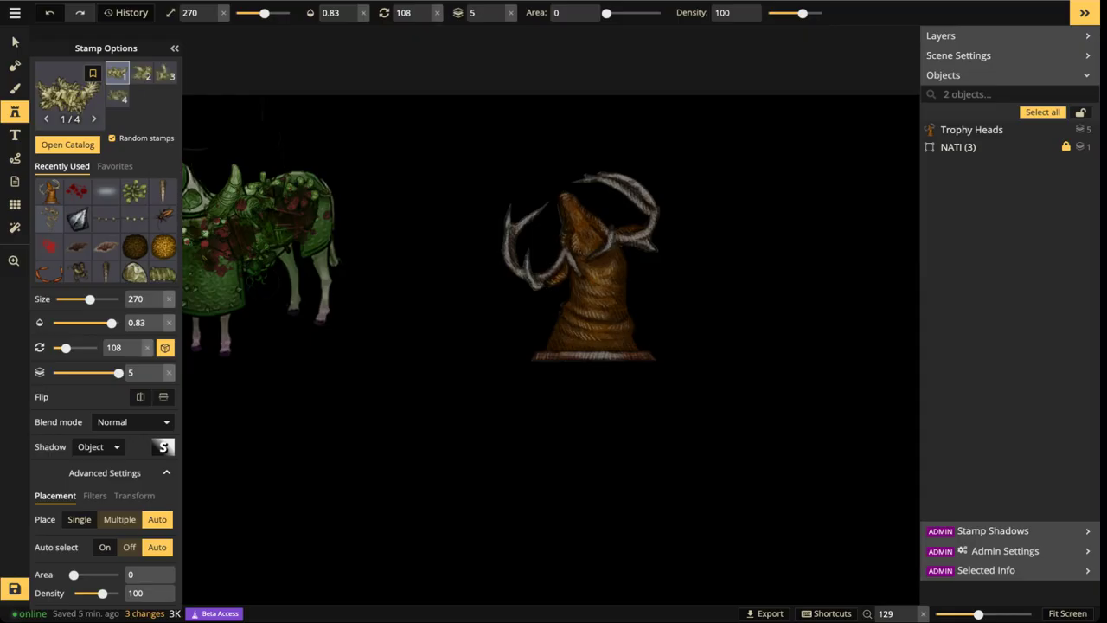
{"action": "scroll", "coordinate": [545, 356], "scroll_direction": "up", "scroll_amount": 5}
{"action": "scroll", "coordinate": [665, 356], "scroll_direction": "down", "scroll_amount": 6}
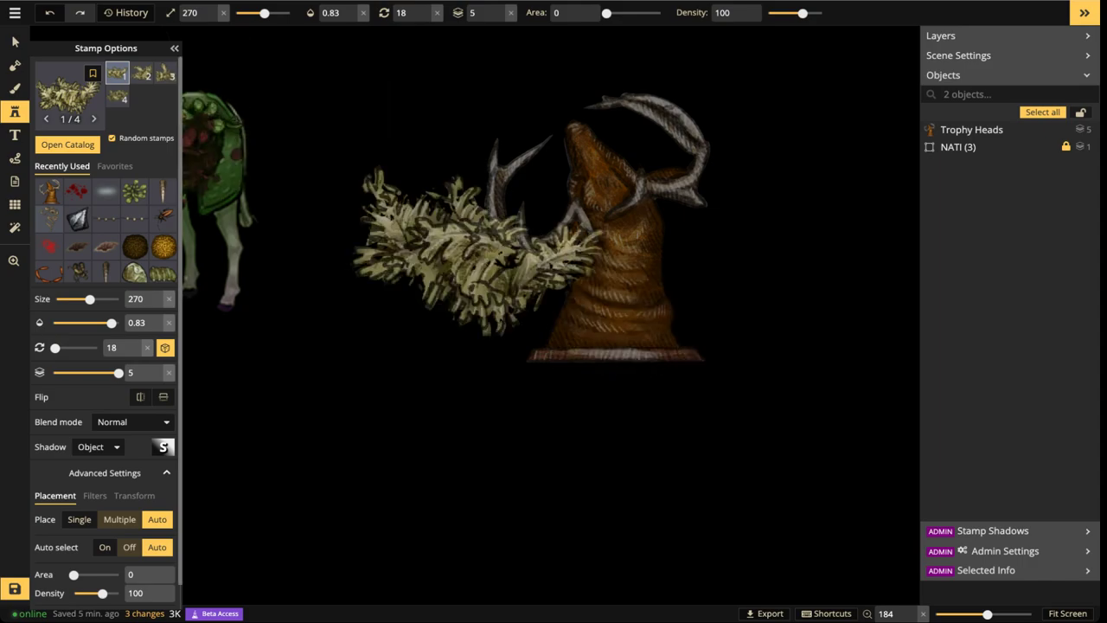
Choose the recently used Sea Brain Coral stamp, shrink it to size 60, and place one at the right end of the head's base
{"action": "left_click", "coordinate": [162, 246]}
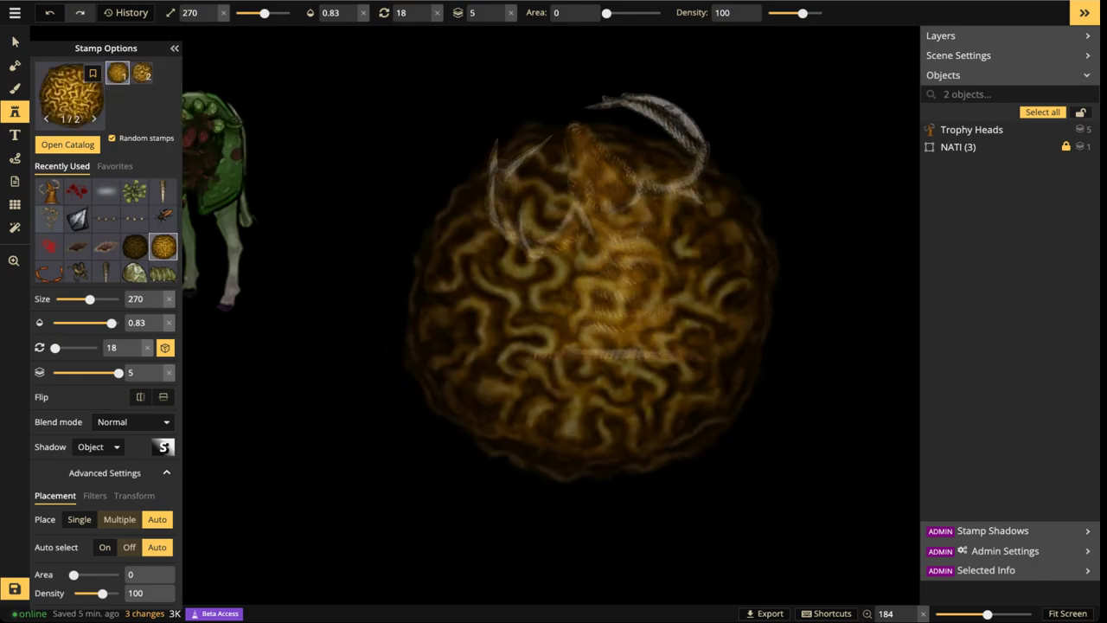
{"action": "scroll", "coordinate": [703, 342], "scroll_direction": "down", "scroll_amount": 9}
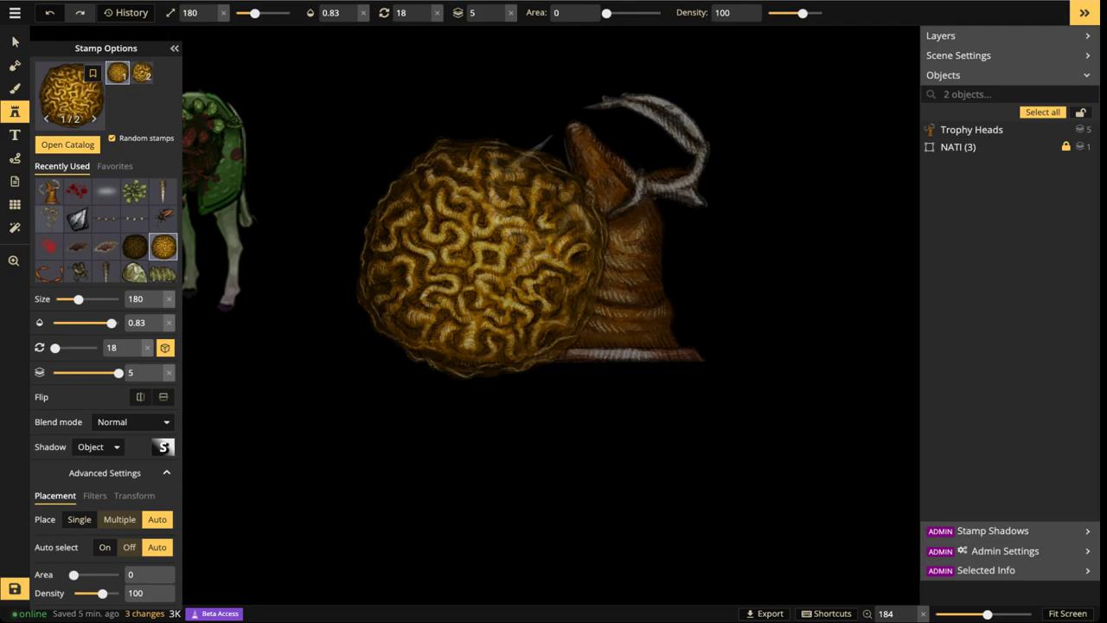
{"action": "scroll", "coordinate": [660, 332], "scroll_direction": "down", "scroll_amount": 3}
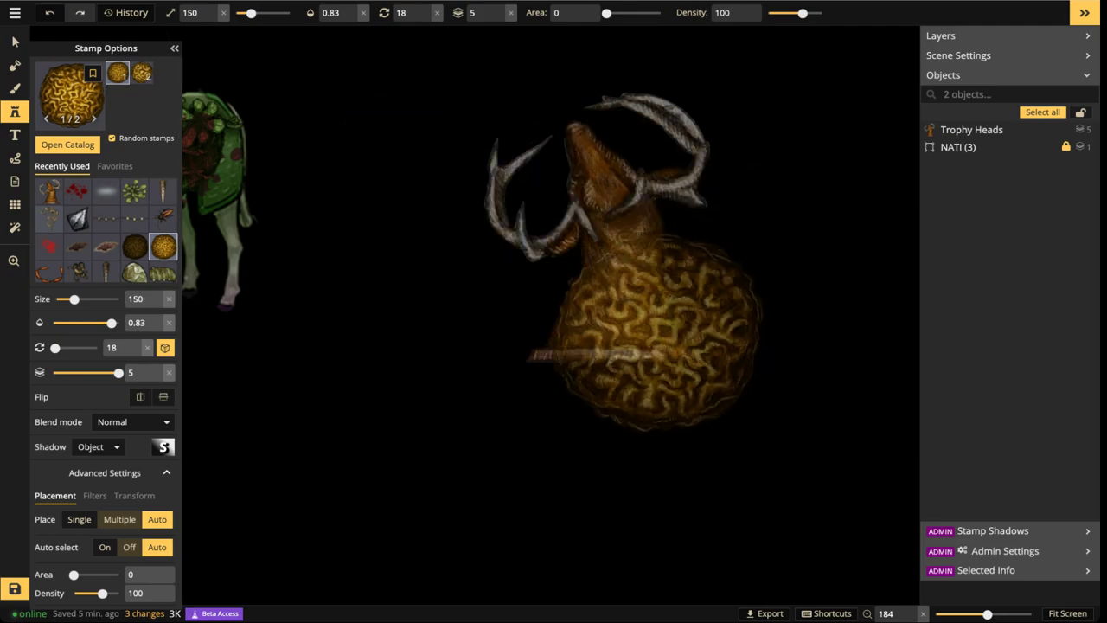
{"action": "scroll", "coordinate": [657, 332], "scroll_direction": "down", "scroll_amount": 6}
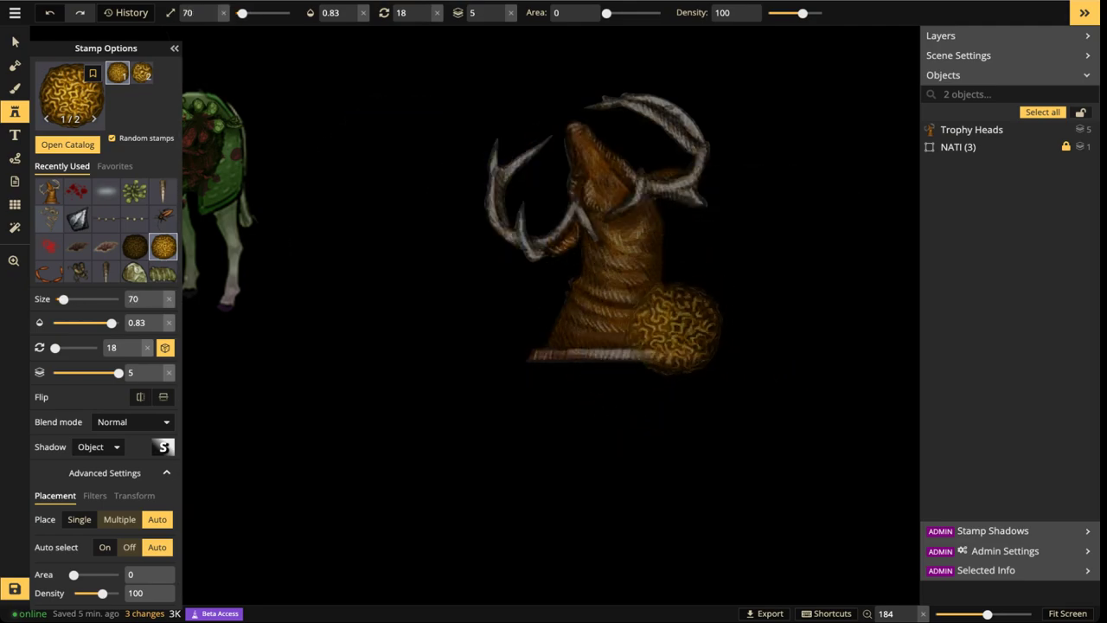
{"action": "scroll", "coordinate": [683, 337], "scroll_direction": "down", "scroll_amount": 2}
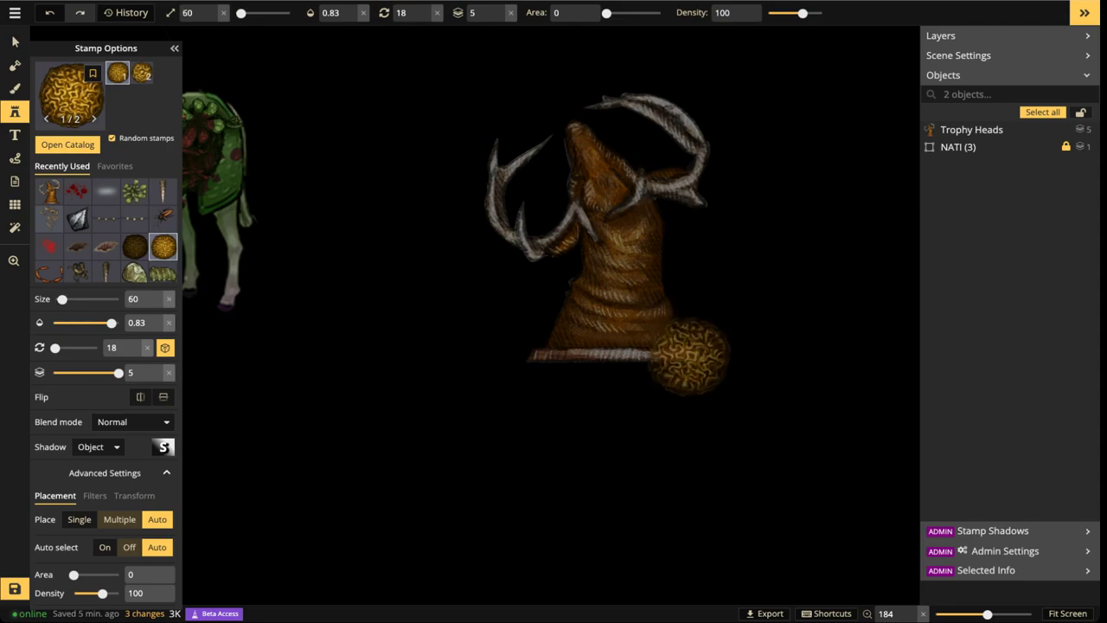
{"action": "left_click", "coordinate": [698, 356]}
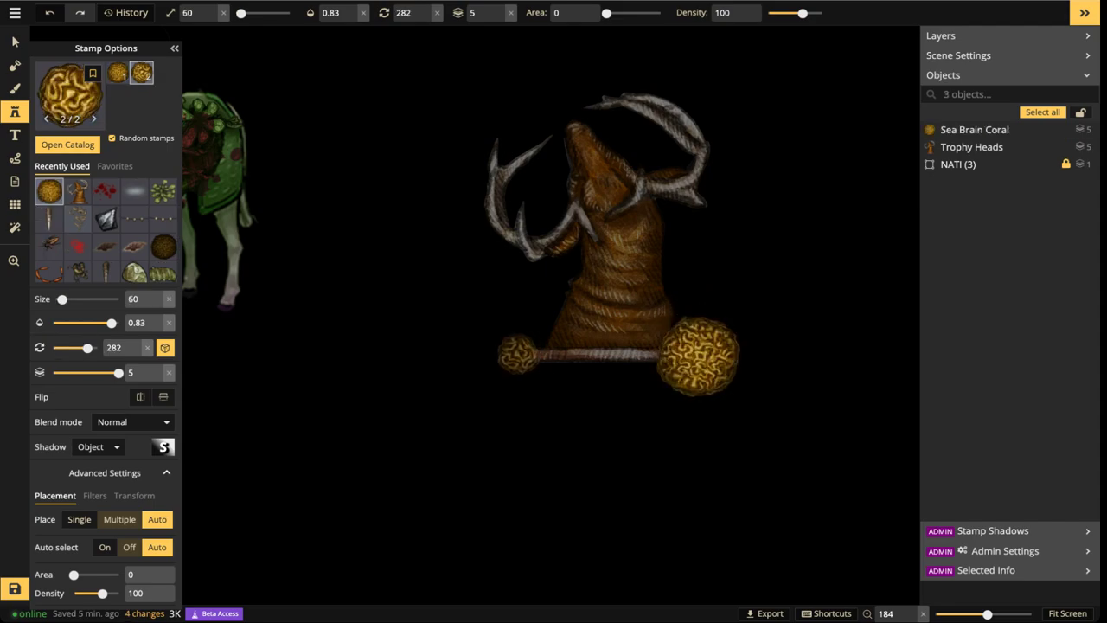
Place a second Sea Brain Coral of the first variant at the base's left end and align the two corals level
{"action": "left_click", "coordinate": [118, 73]}
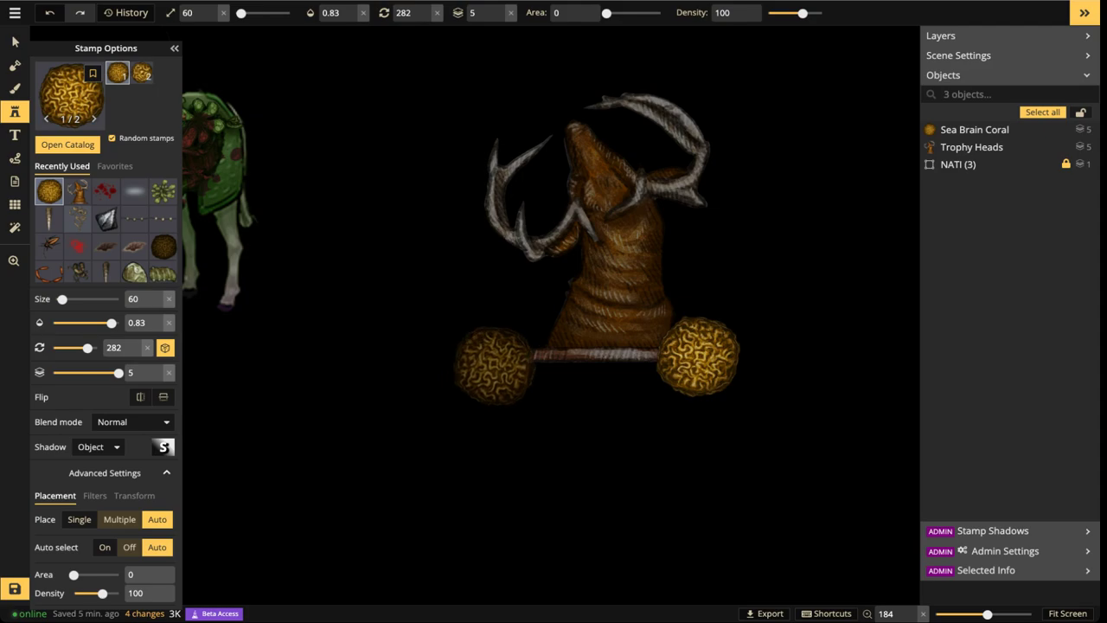
{"action": "left_click", "coordinate": [520, 354]}
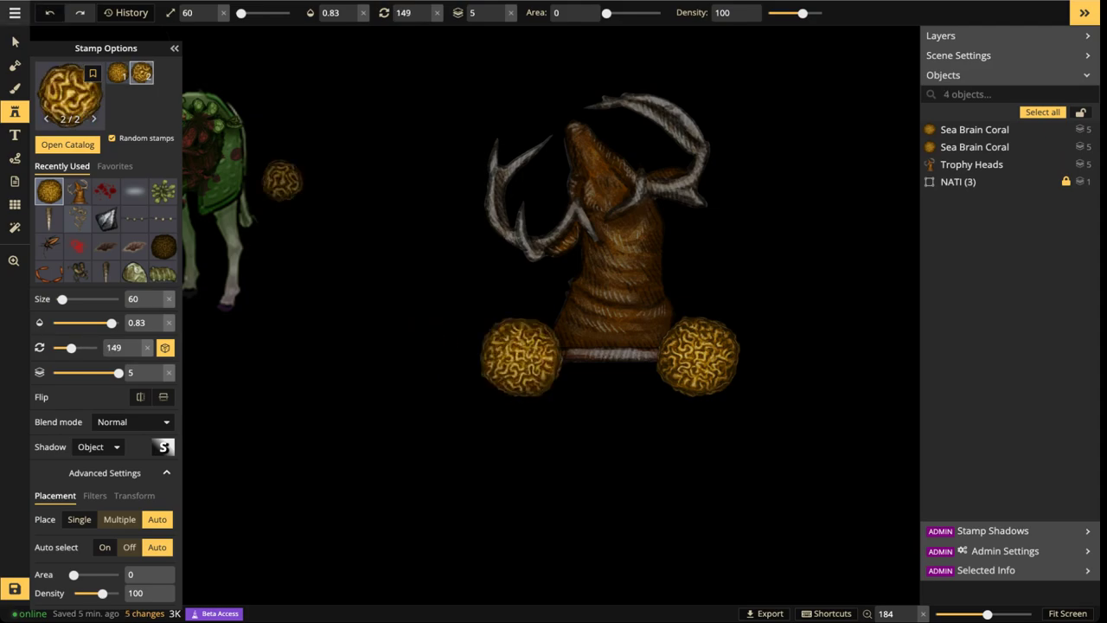
{"action": "left_click", "coordinate": [15, 41]}
{"action": "left_click_drag", "start_coordinate": [521, 358], "coordinate": [526, 353]}
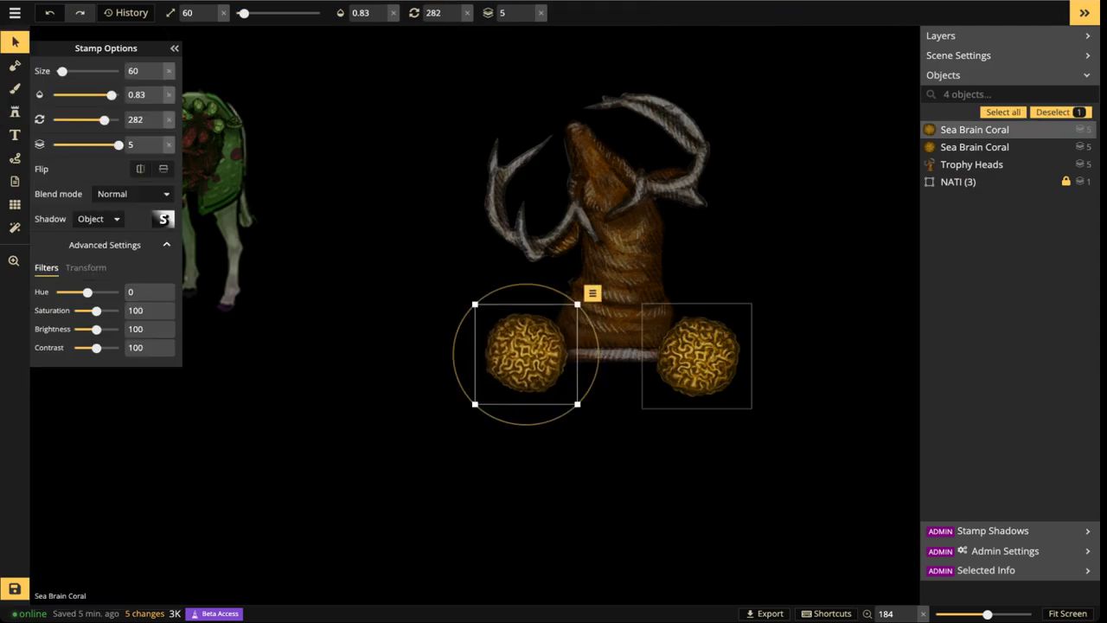
{"action": "left_click_drag", "start_coordinate": [697, 356], "coordinate": [696, 352]}
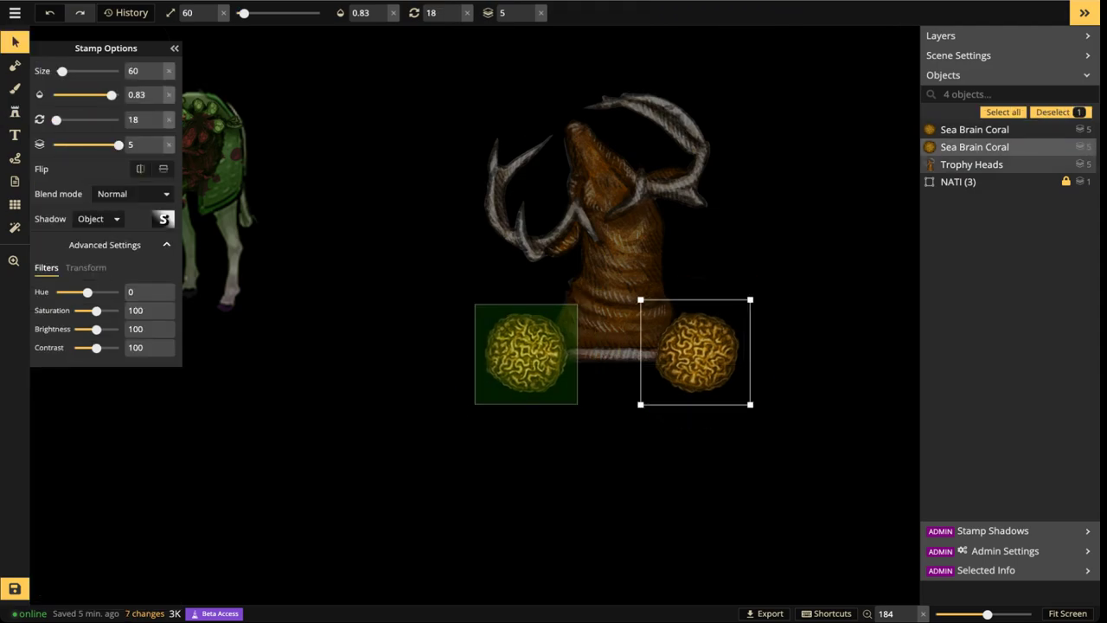
Select both Sea Brain Coral stamps and lower their brightness to 68
{"action": "left_click", "coordinate": [524, 353], "text": "shift"}
{"action": "left_click_drag", "start_coordinate": [96, 328], "coordinate": [83, 328]}
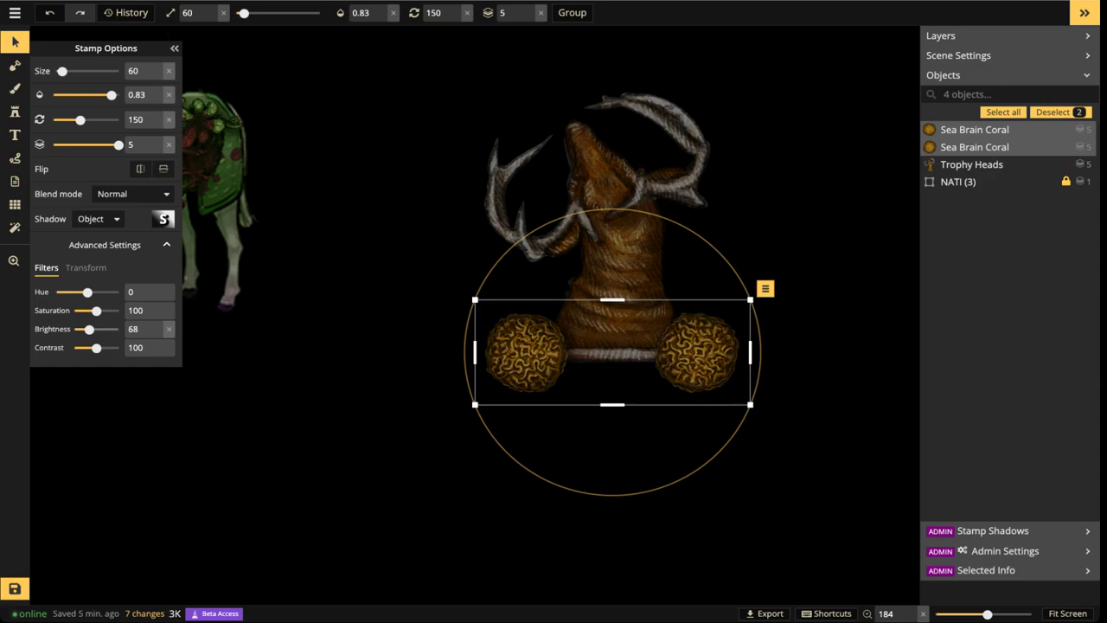
Darken the two selected Sea Brain Coral stamps to brightness 49 and load the Reeds stamp from the catalog
{"action": "left_click_drag", "start_coordinate": [525, 353], "coordinate": [525, 353]}
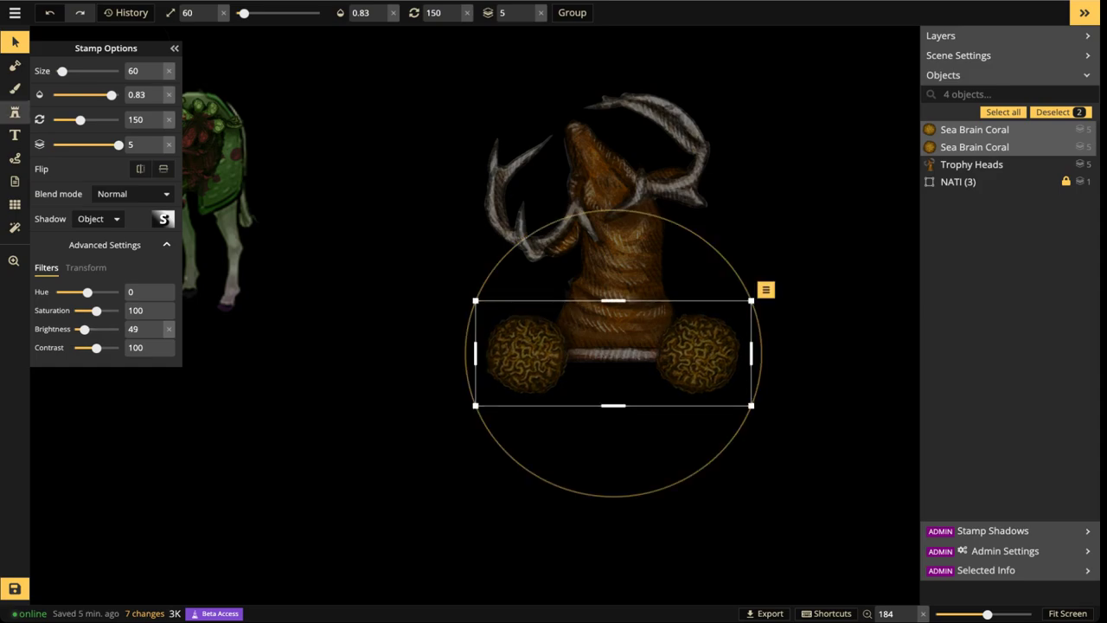
{"action": "left_click", "coordinate": [14, 111]}
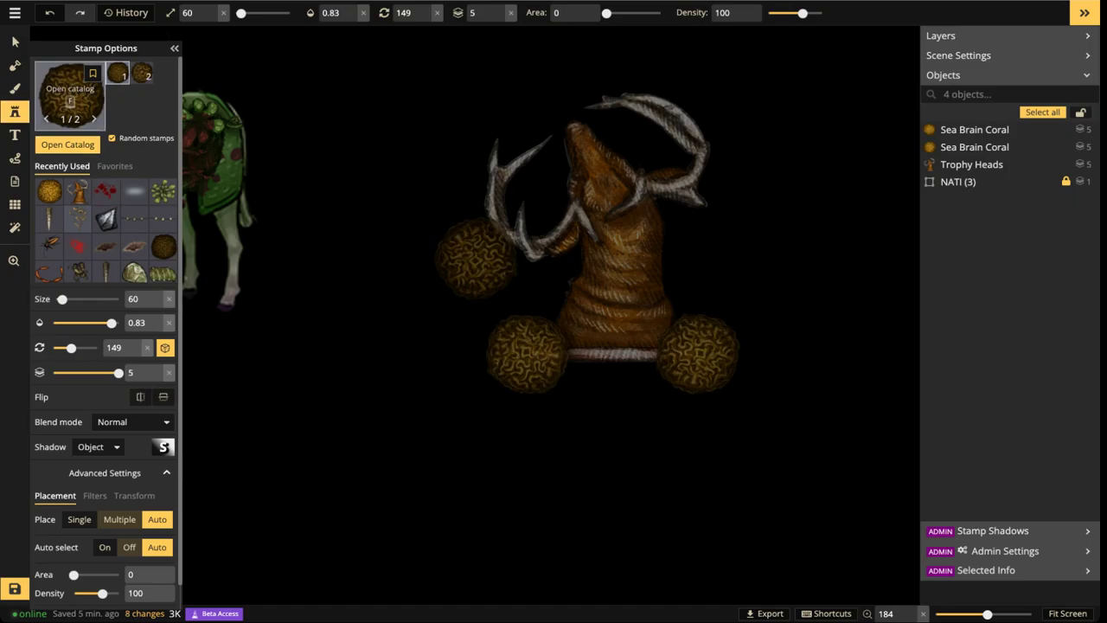
{"action": "key", "text": "f"}
{"action": "left_click", "coordinate": [243, 130]}
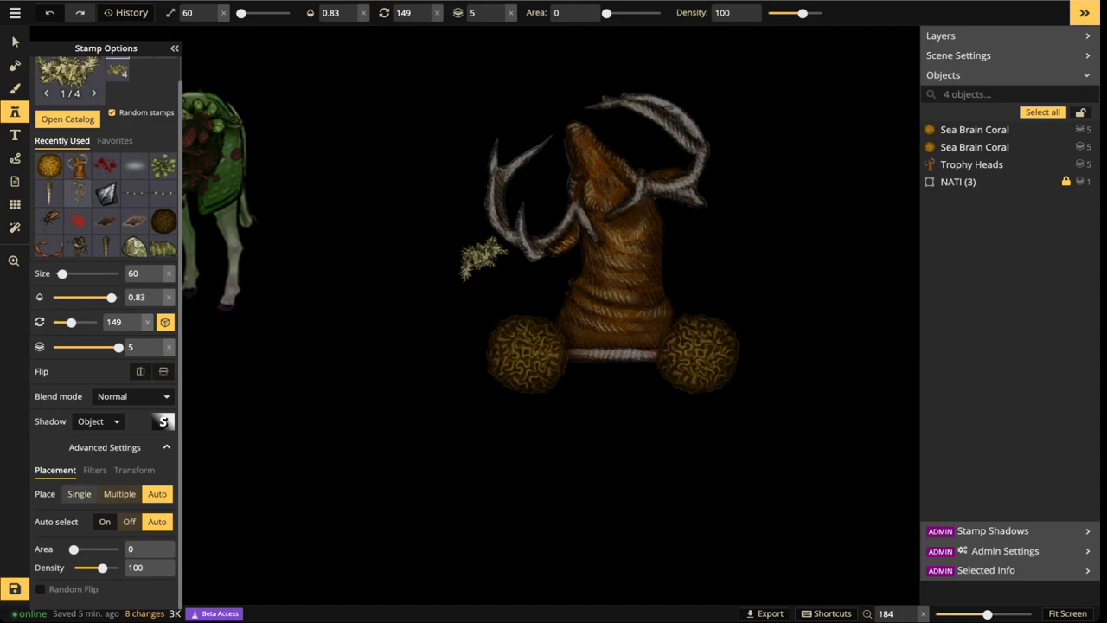
Tint the Reeds stamp with hue -34 and brightness 60, and enlarge it to size 90
{"action": "left_click", "coordinate": [94, 470]}
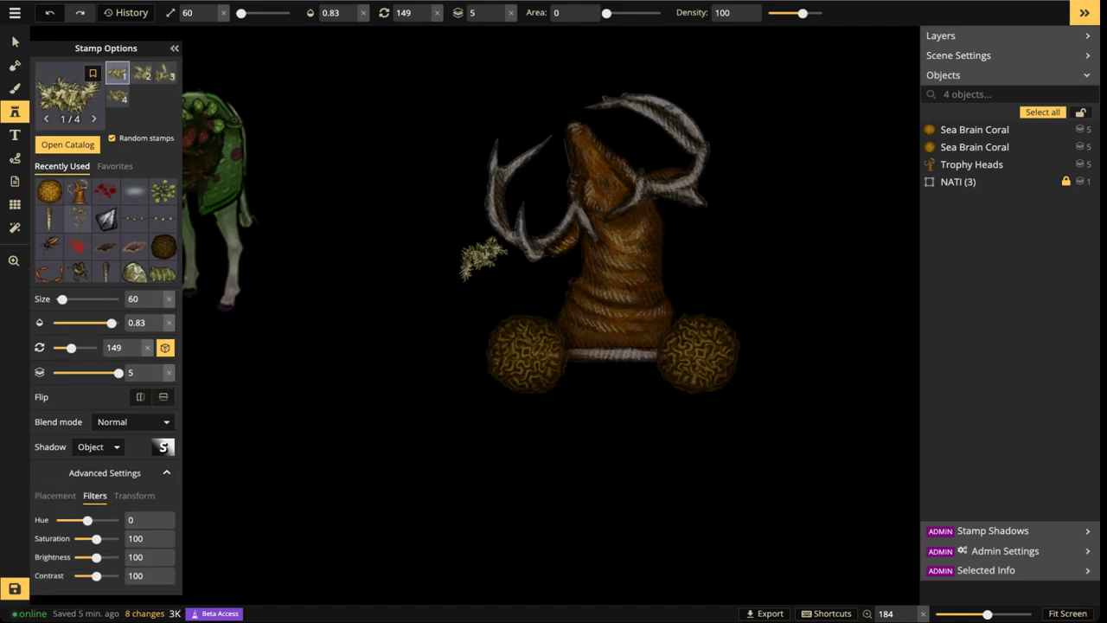
{"action": "mouse_move", "coordinate": [88, 519]}
{"action": "left_mouse_down"}
{"action": "mouse_move", "coordinate": [104, 520]}
{"action": "mouse_move", "coordinate": [85, 520]}
{"action": "left_mouse_up"}
{"action": "left_click_drag", "start_coordinate": [96, 557], "coordinate": [89, 557]}
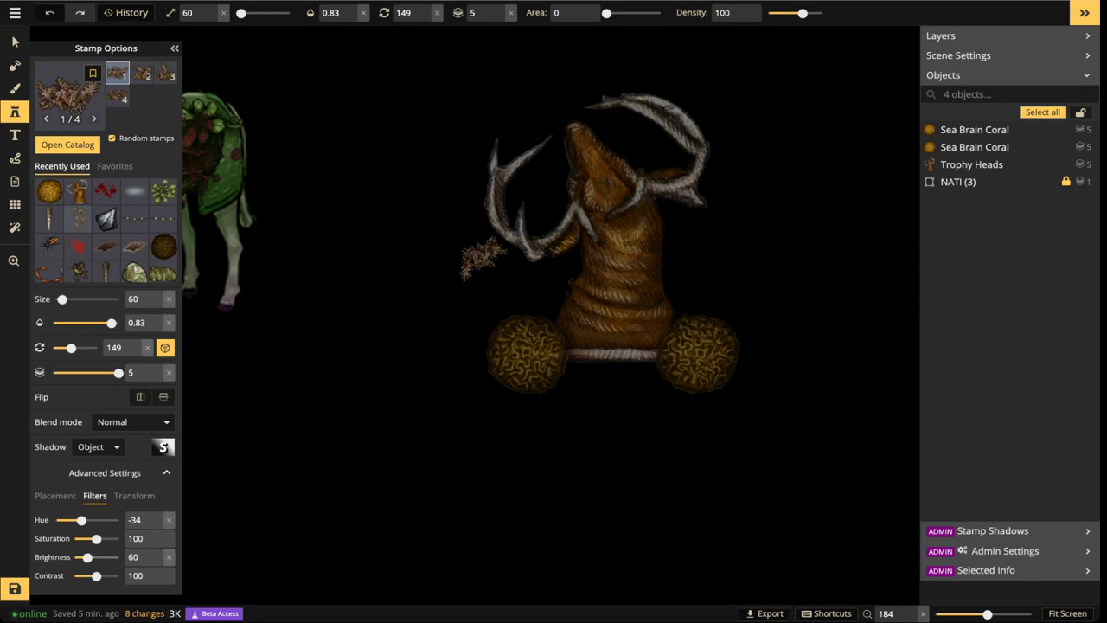
{"action": "key", "text": "]"}
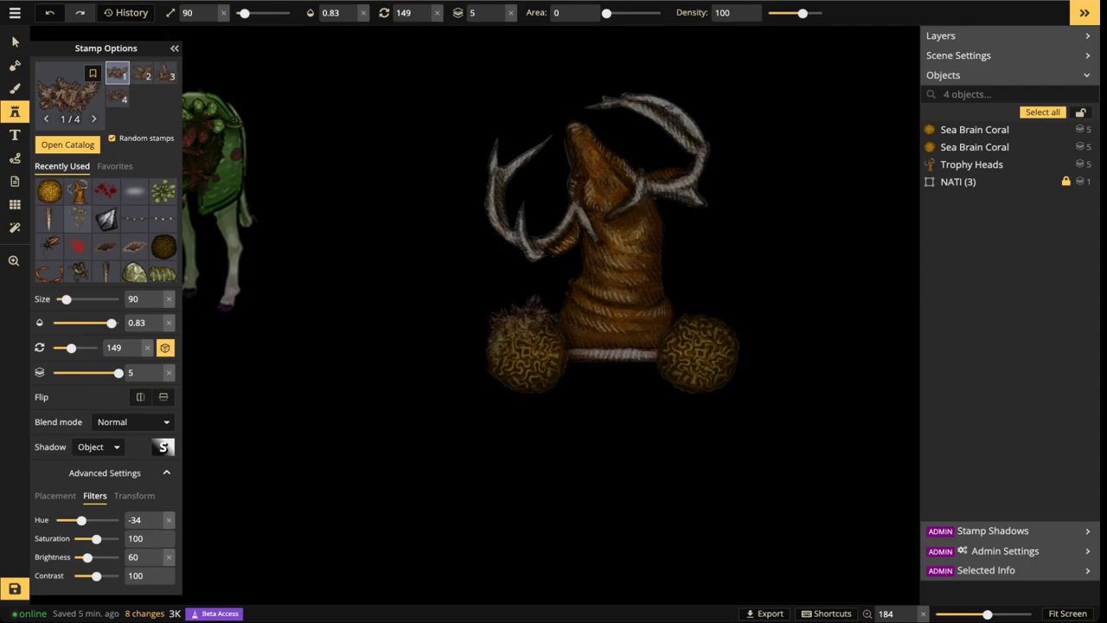
{"action": "scroll", "coordinate": [632, 318], "scroll_direction": "up", "scroll_amount": 2}
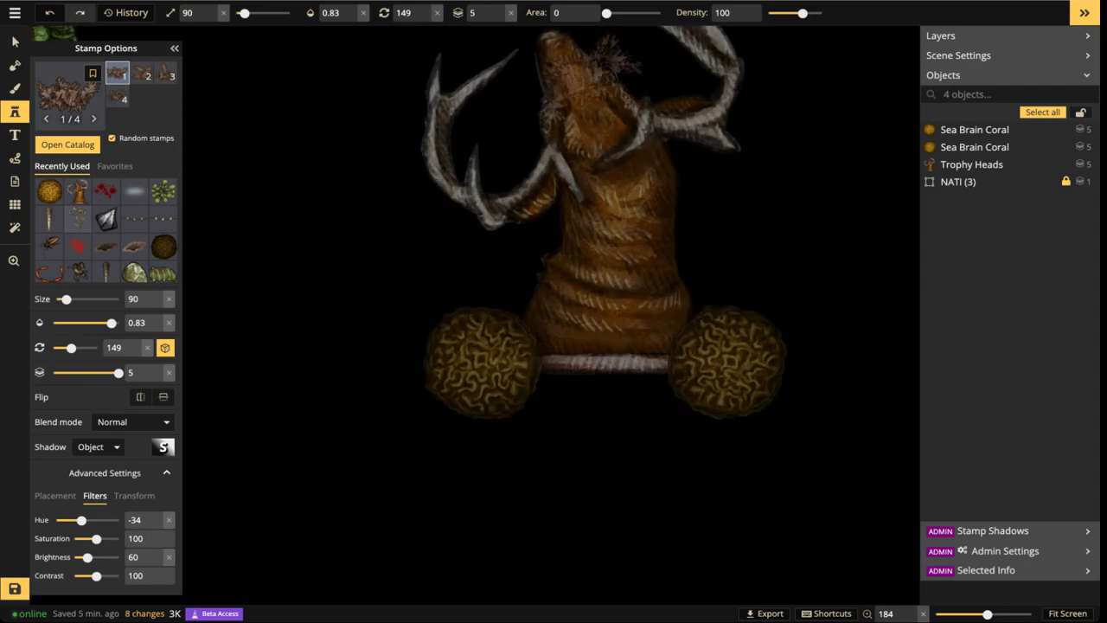
Select the trophy head with both Sea Brain Coral stamps and reset their layer to 0
{"action": "left_click", "coordinate": [15, 42]}
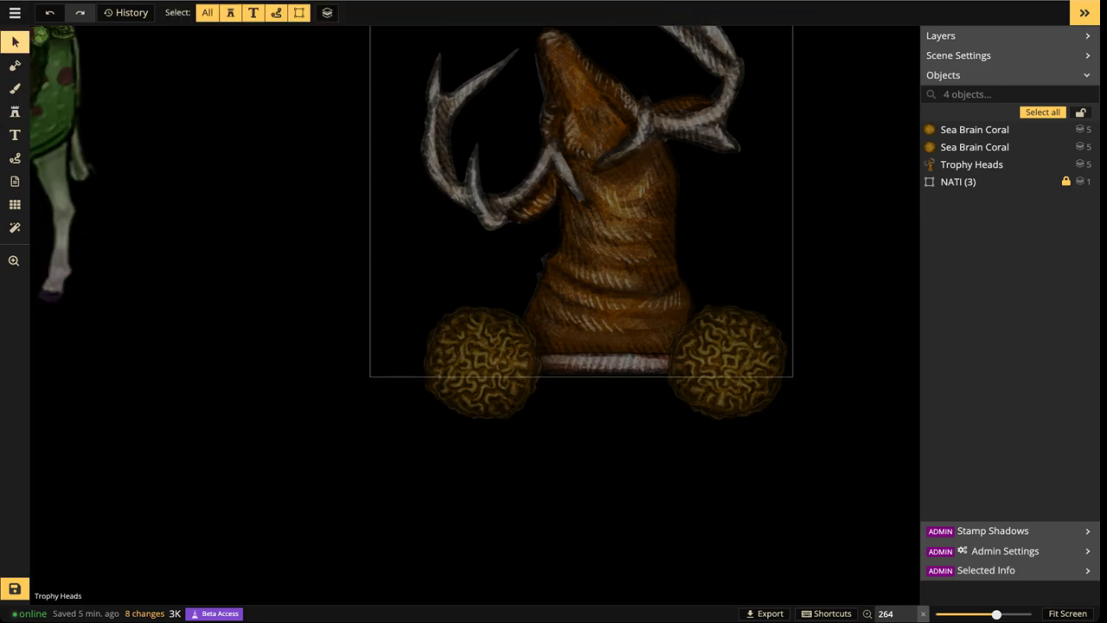
{"action": "left_click_drag", "start_coordinate": [444, 45], "coordinate": [733, 369]}
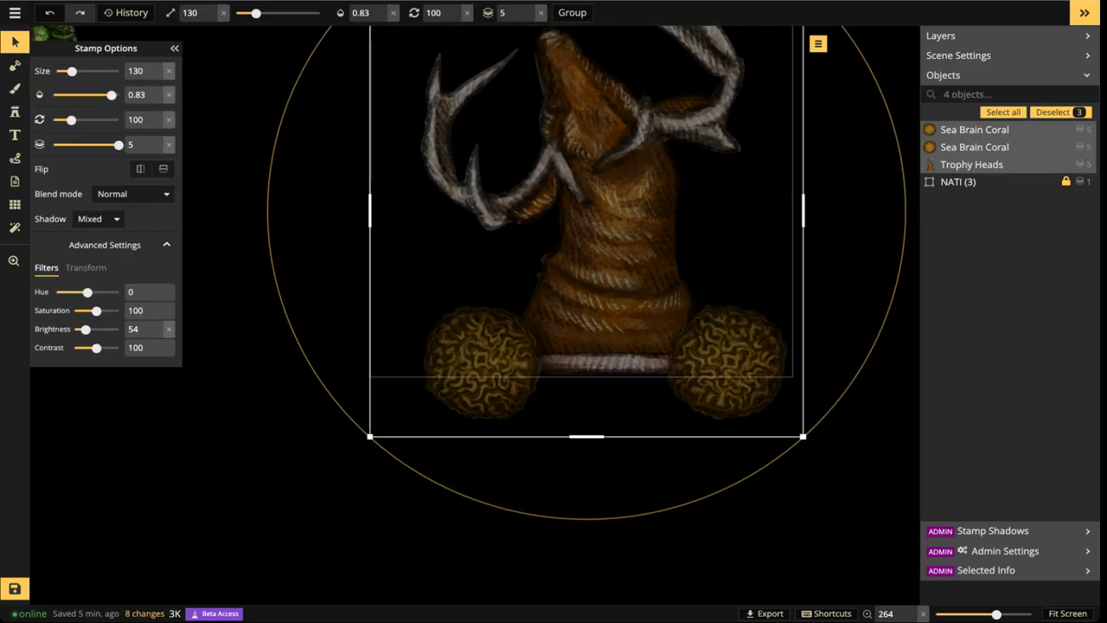
{"action": "left_click", "coordinate": [542, 13]}
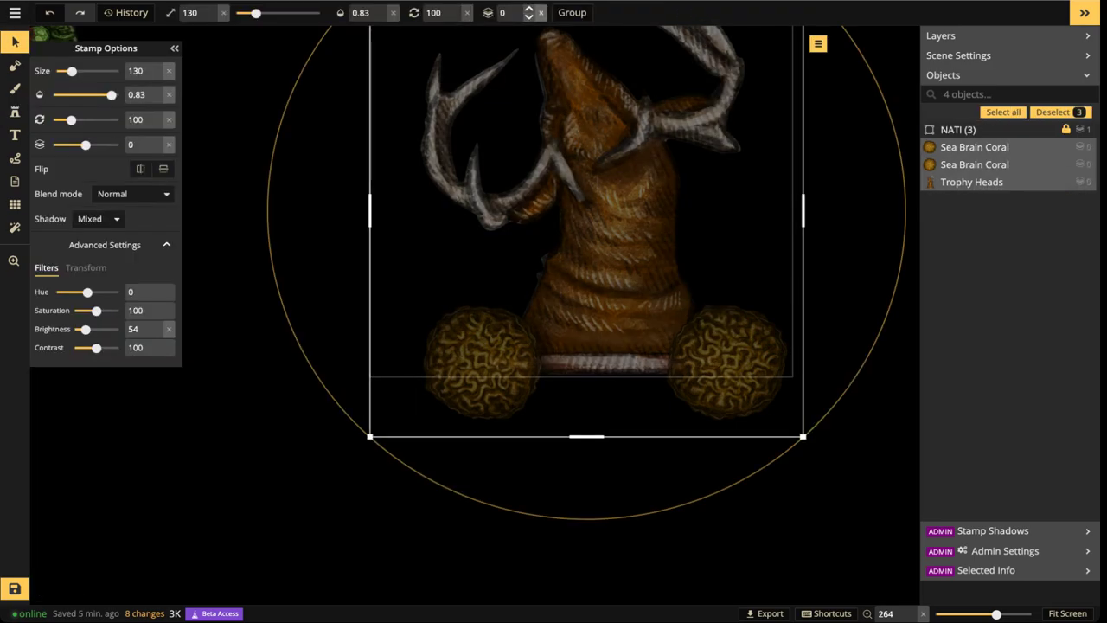
{"action": "key", "text": "Escape"}
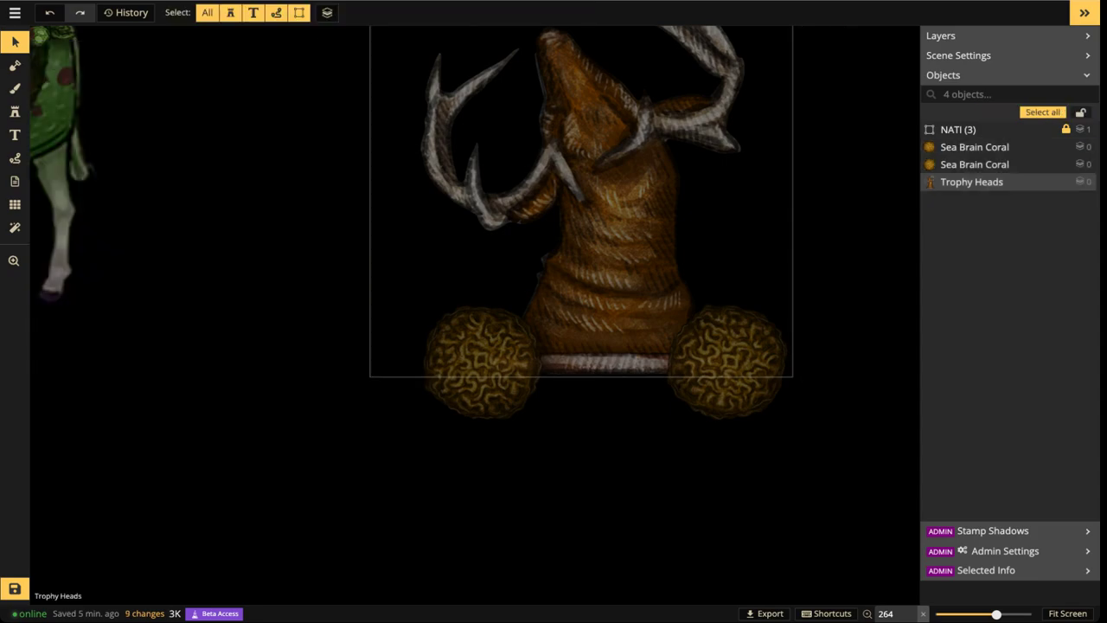
Set the Reeds stamp to size 110 with hue -58, saturation 95 and brightness 44, and rotate it to 344 degrees
{"action": "scroll", "coordinate": [597, 275], "scroll_direction": "down", "scroll_amount": 1}
{"action": "key", "text": "space"}
{"action": "left_click_drag", "start_coordinate": [596, 275], "coordinate": [433, 247]}
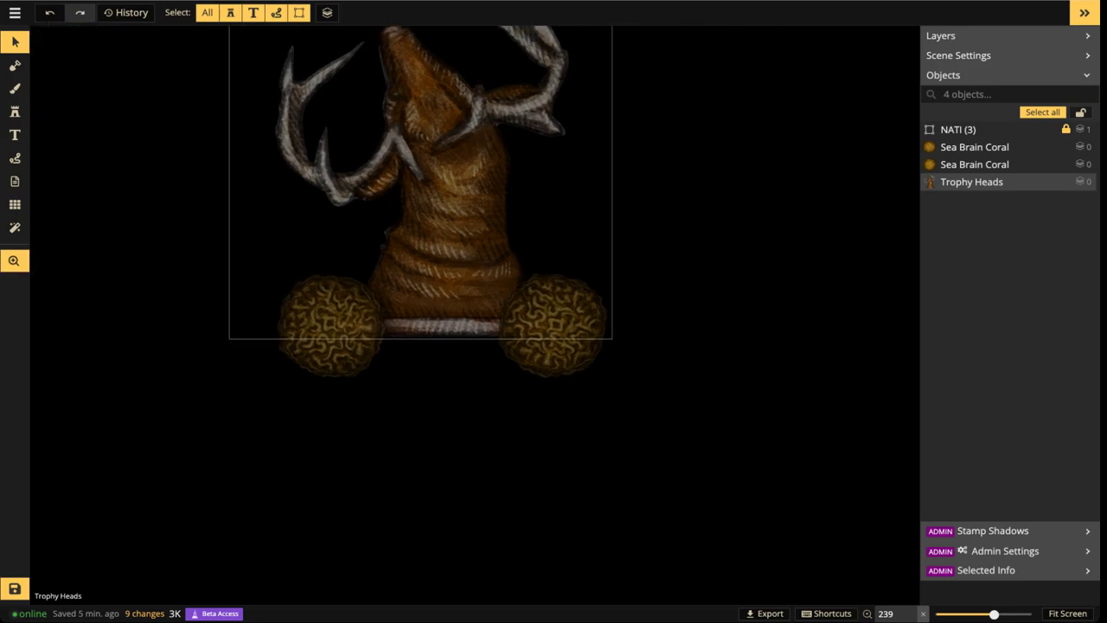
{"action": "left_click", "coordinate": [15, 111]}
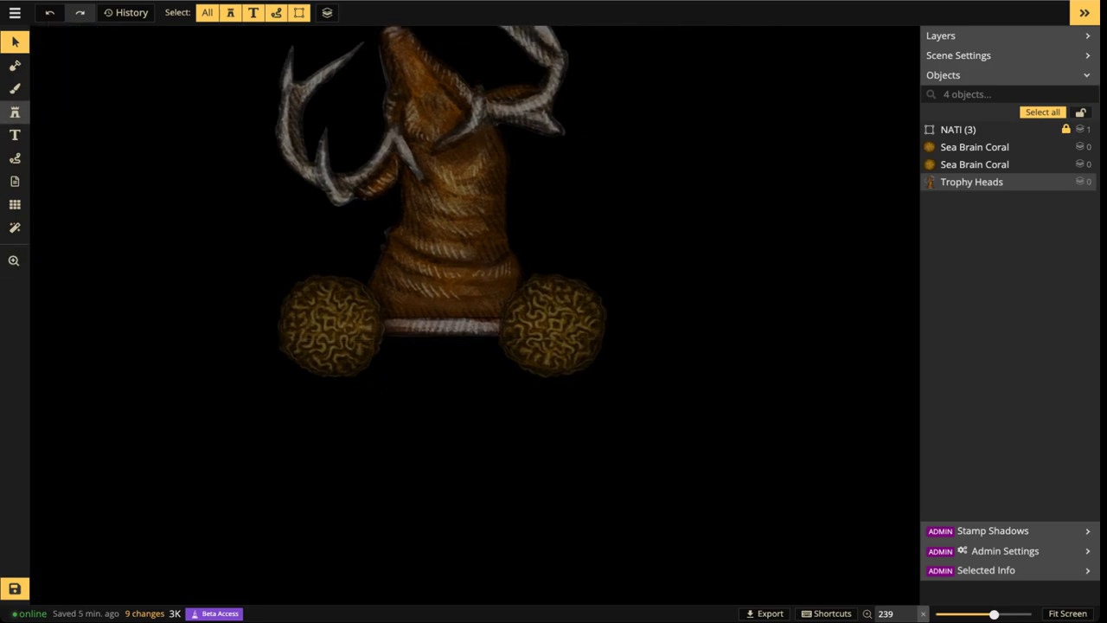
{"action": "scroll", "coordinate": [592, 244], "scroll_direction": "down", "scroll_amount": 15}
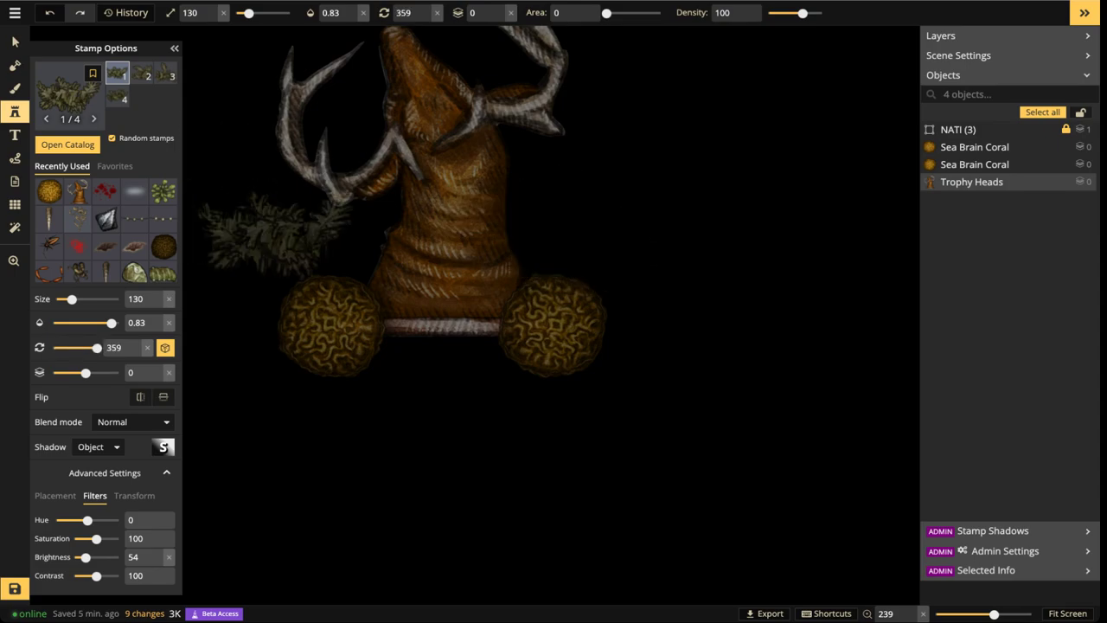
{"action": "left_click_drag", "start_coordinate": [88, 520], "coordinate": [84, 557]}
{"action": "scroll", "coordinate": [529, 226], "scroll_direction": "down", "scroll_amount": 2}
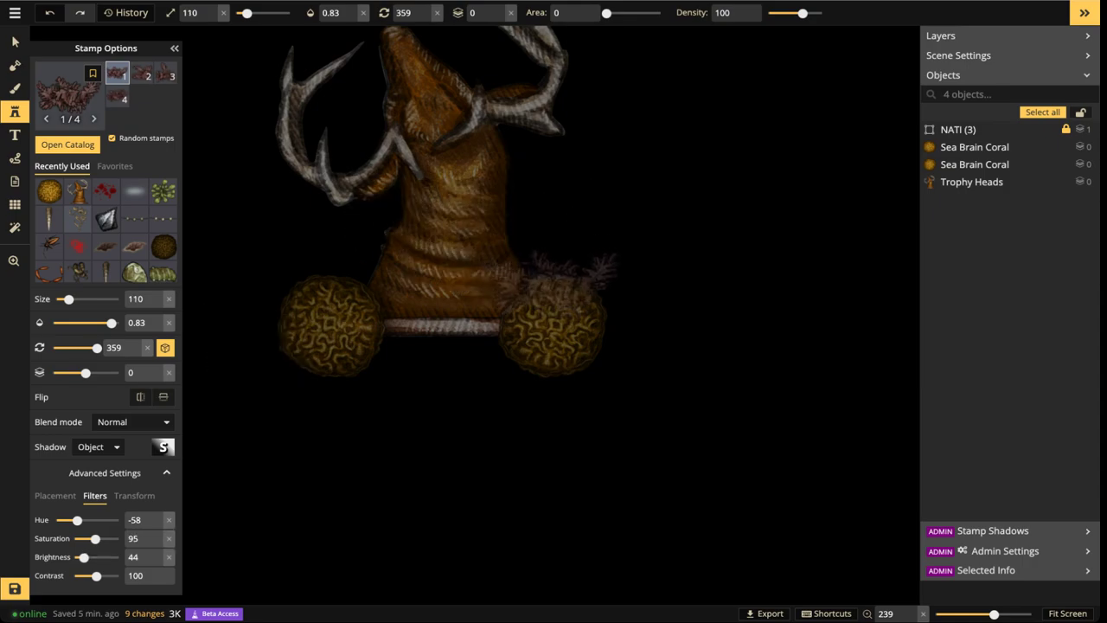
{"action": "scroll", "coordinate": [558, 273], "scroll_direction": "down", "scroll_amount": 1}
Place four Reeds stamps in varied rotations over the upper and outer sides of the two brain corals, two per coral
{"action": "left_click", "coordinate": [329, 266]}
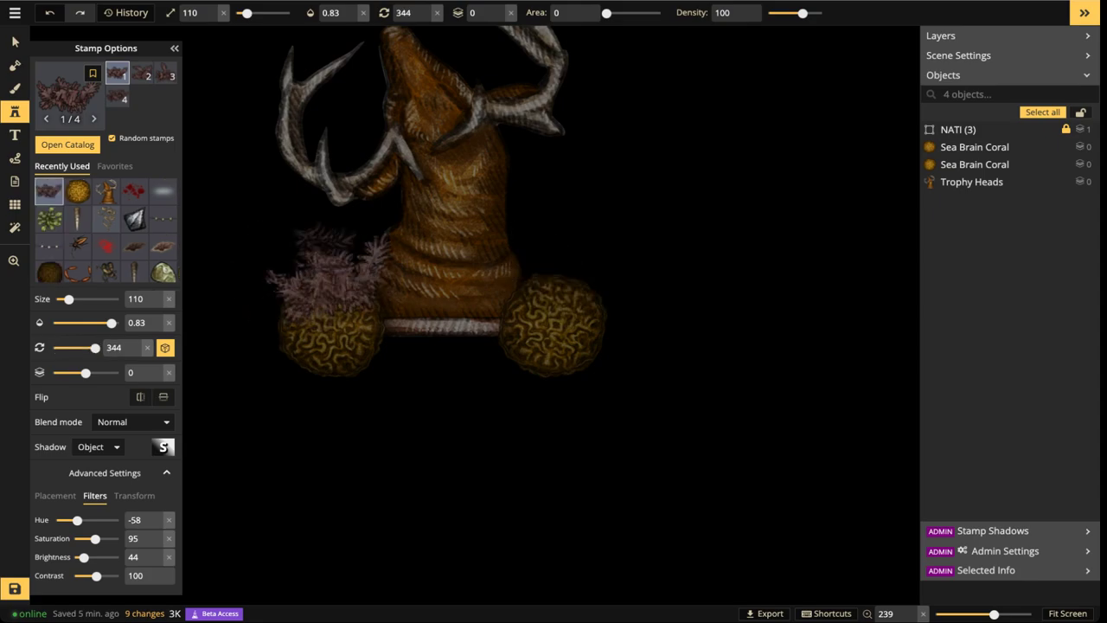
{"action": "left_click", "coordinate": [326, 269]}
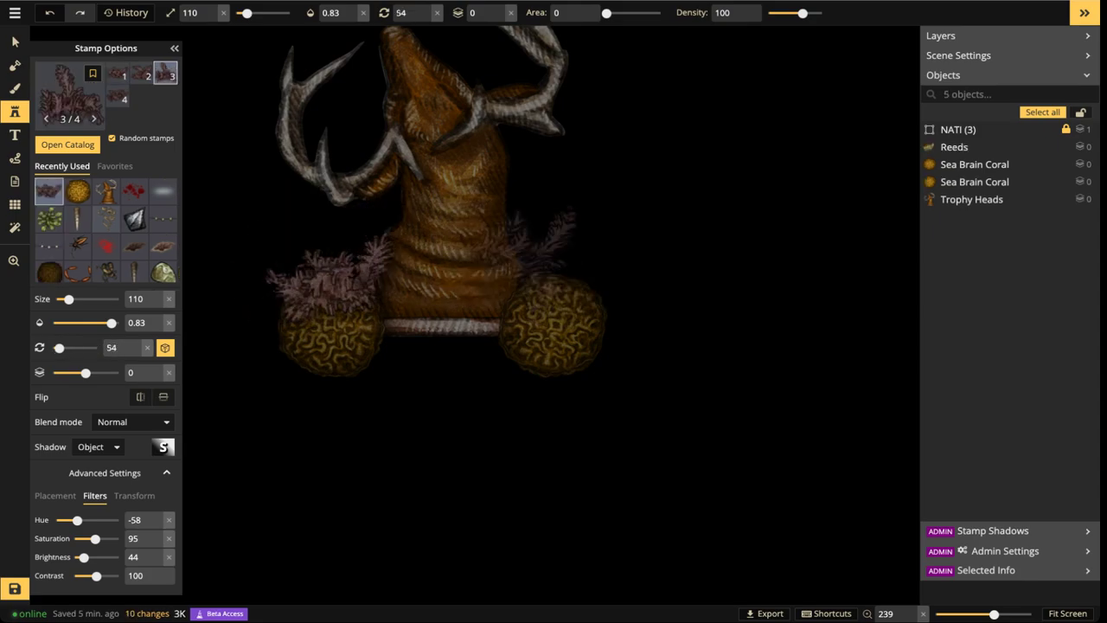
{"action": "left_click", "coordinate": [555, 255]}
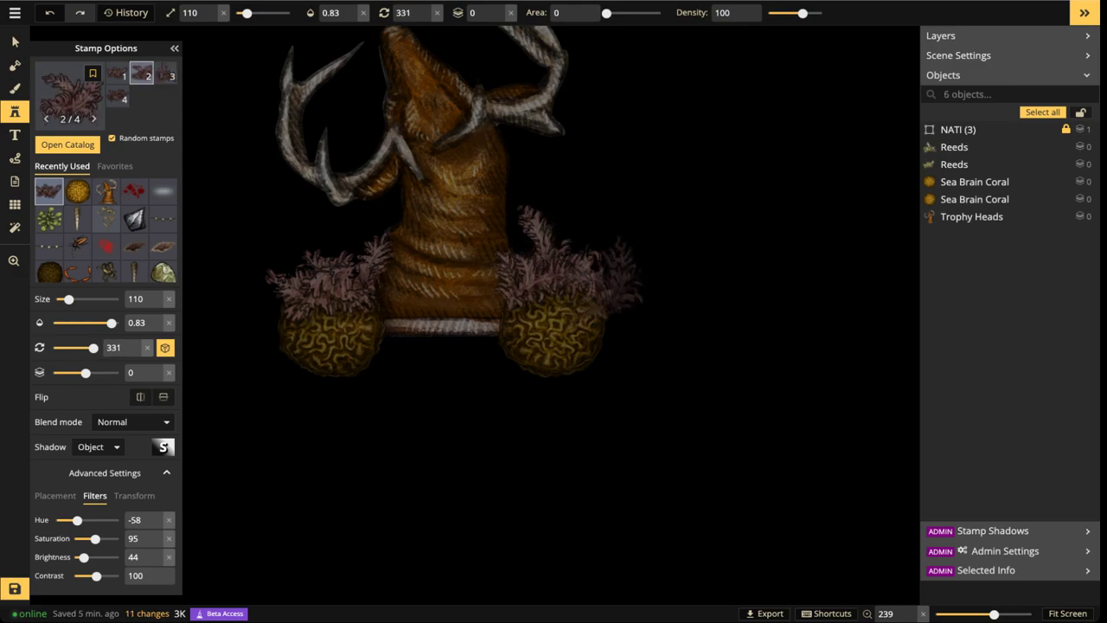
{"action": "scroll", "coordinate": [570, 277], "scroll_direction": "up", "scroll_amount": 7}
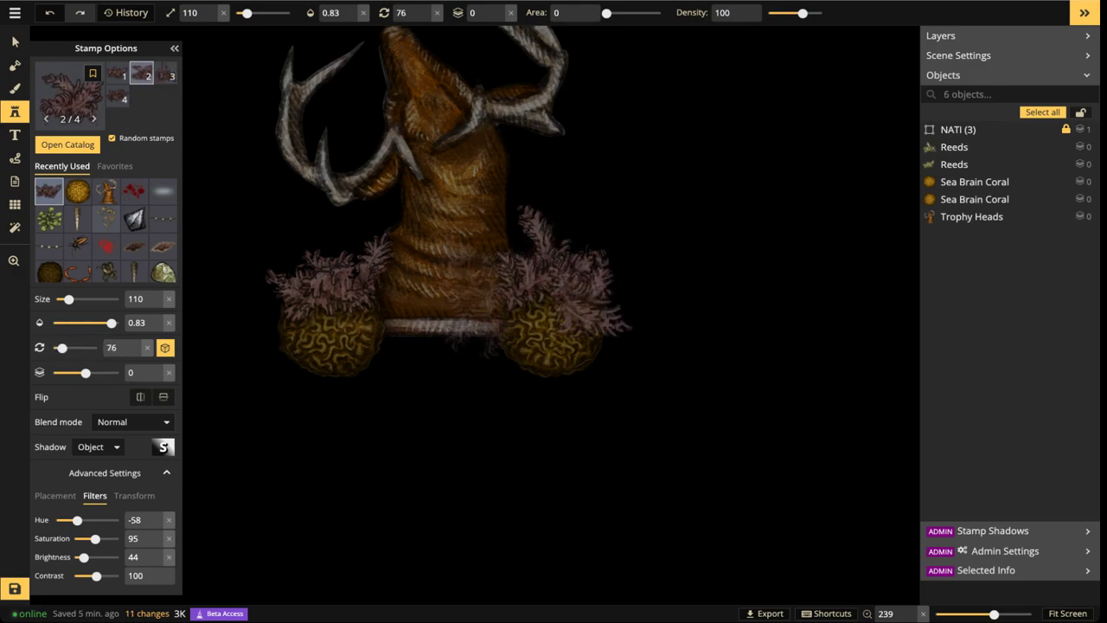
{"action": "left_click", "coordinate": [569, 282]}
{"action": "scroll", "coordinate": [281, 322], "scroll_direction": "down", "scroll_amount": 4}
{"action": "scroll", "coordinate": [282, 321], "scroll_direction": "up", "scroll_amount": 3}
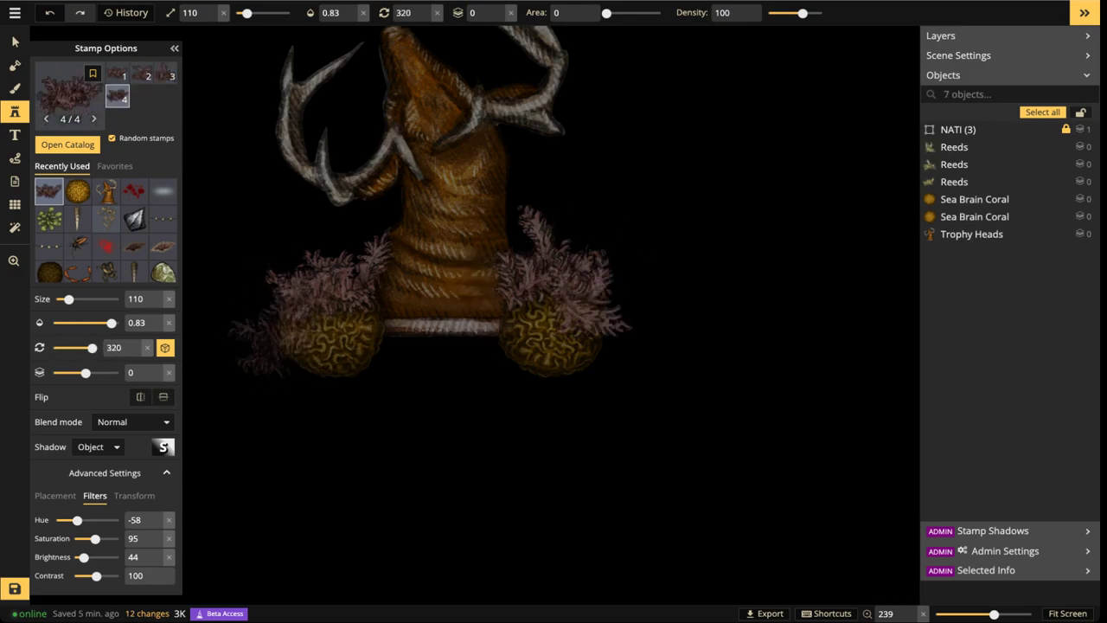
{"action": "left_click", "coordinate": [285, 320]}
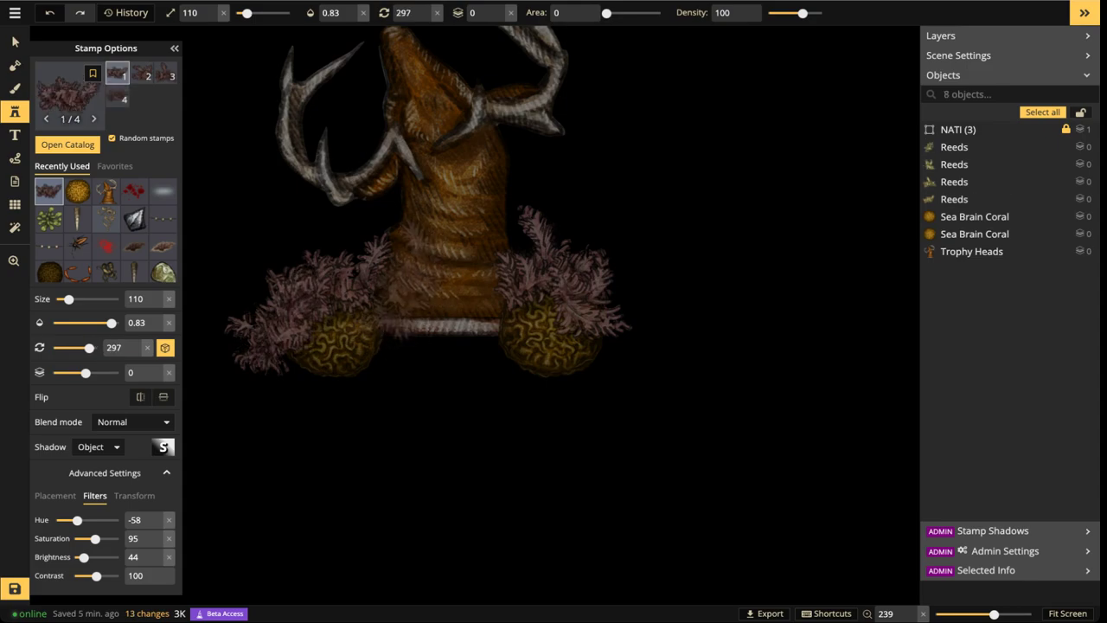
Cover the base of the trophy head's neck between the corals with five overlapping Reeds stamps
{"action": "left_click", "coordinate": [407, 273]}
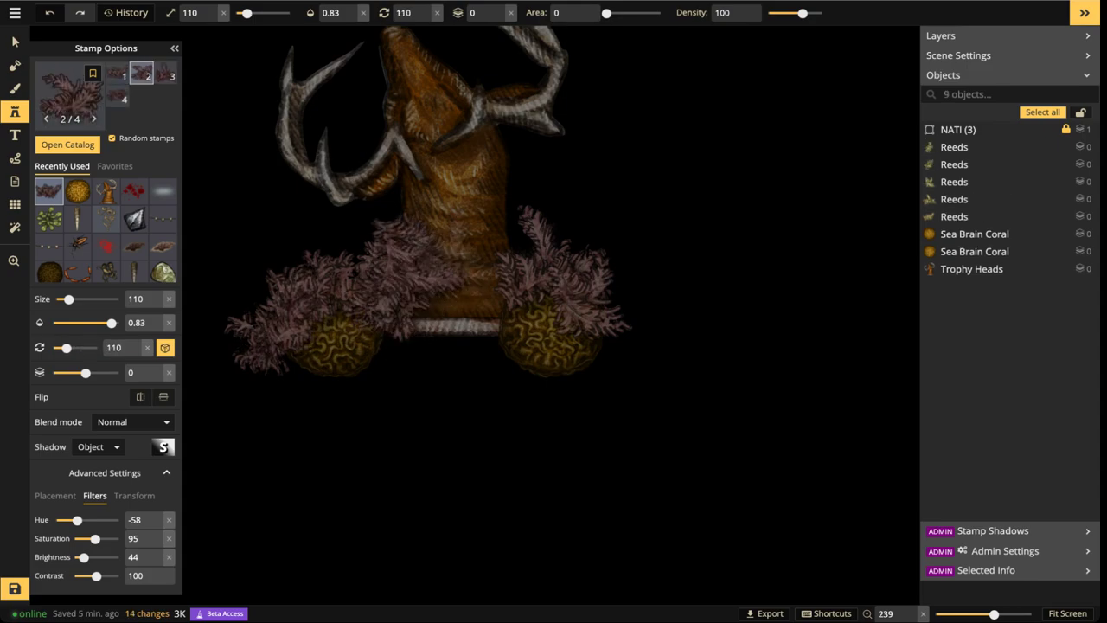
{"action": "left_click", "coordinate": [450, 238]}
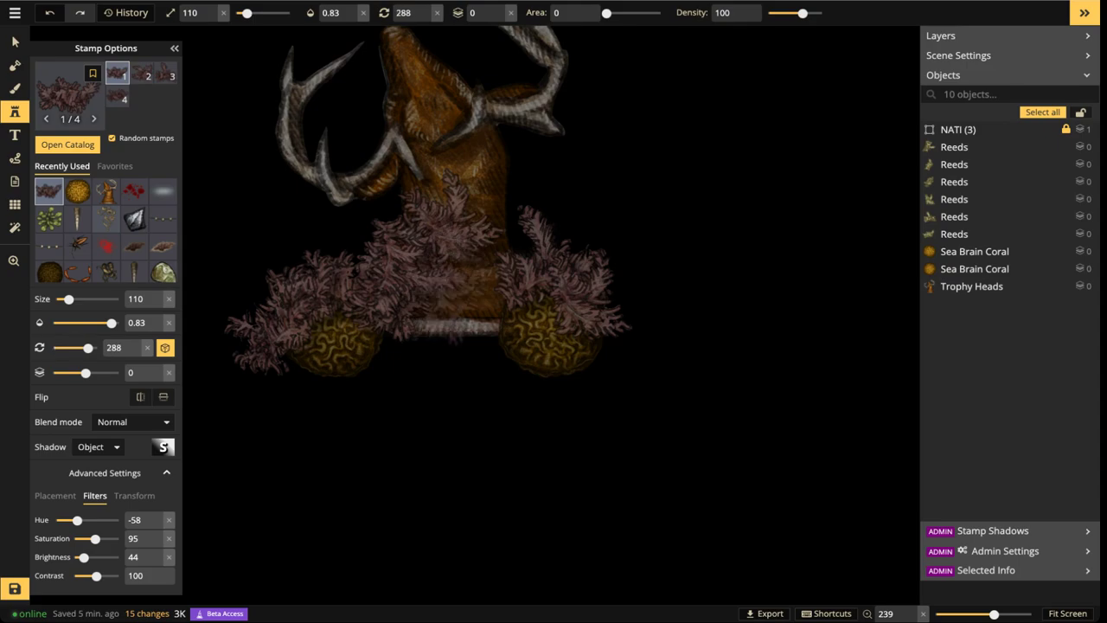
{"action": "left_click", "coordinate": [451, 289]}
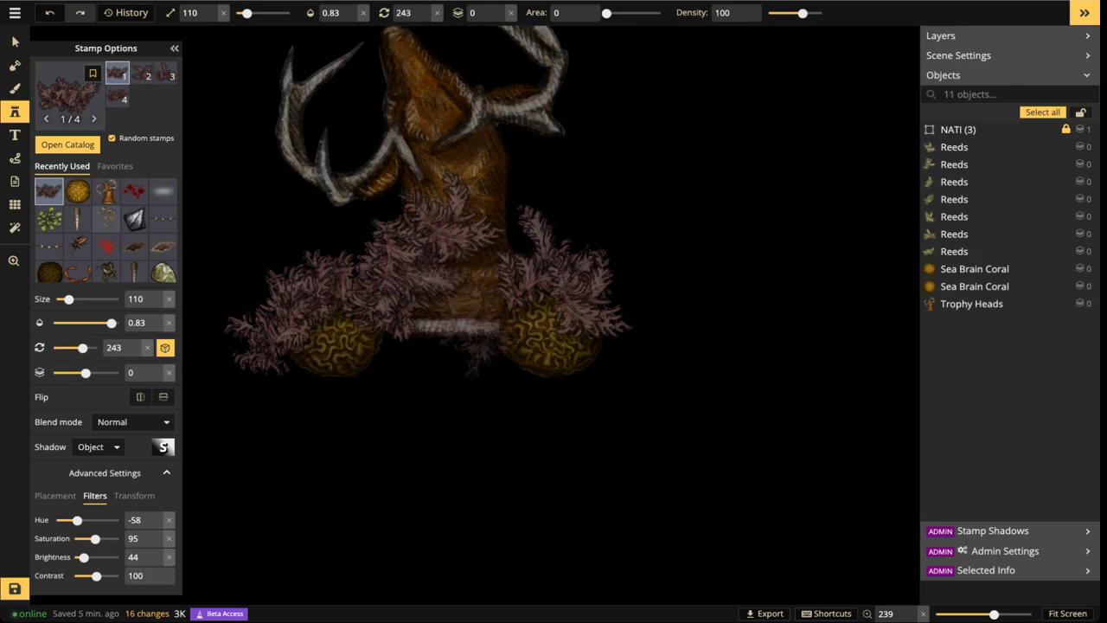
{"action": "left_click", "coordinate": [472, 290]}
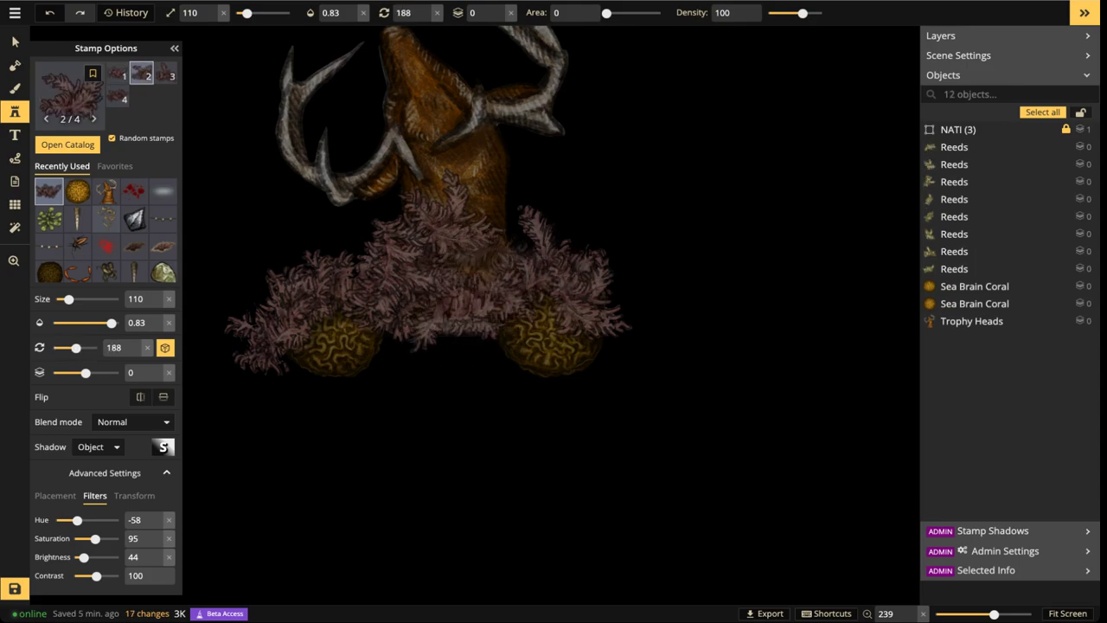
{"action": "left_click", "coordinate": [500, 276]}
Shrink the Reeds stamp to size 80, add one on the outer side of the right coral, and clear the selection
{"action": "key", "text": "["}
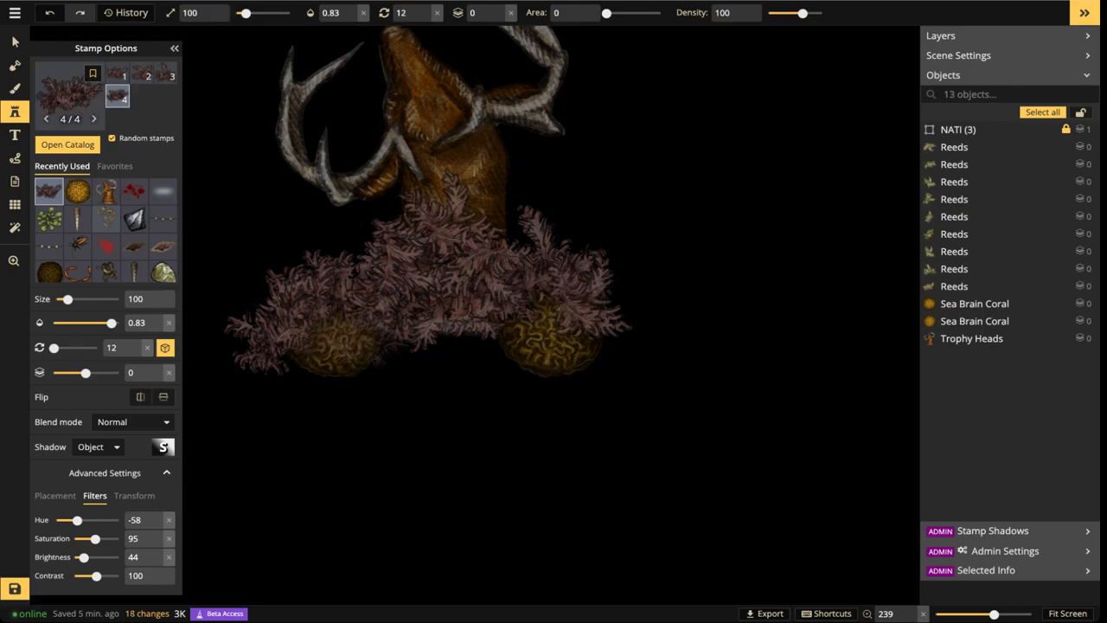
{"action": "key", "text": "["}
{"action": "key", "text": "["}
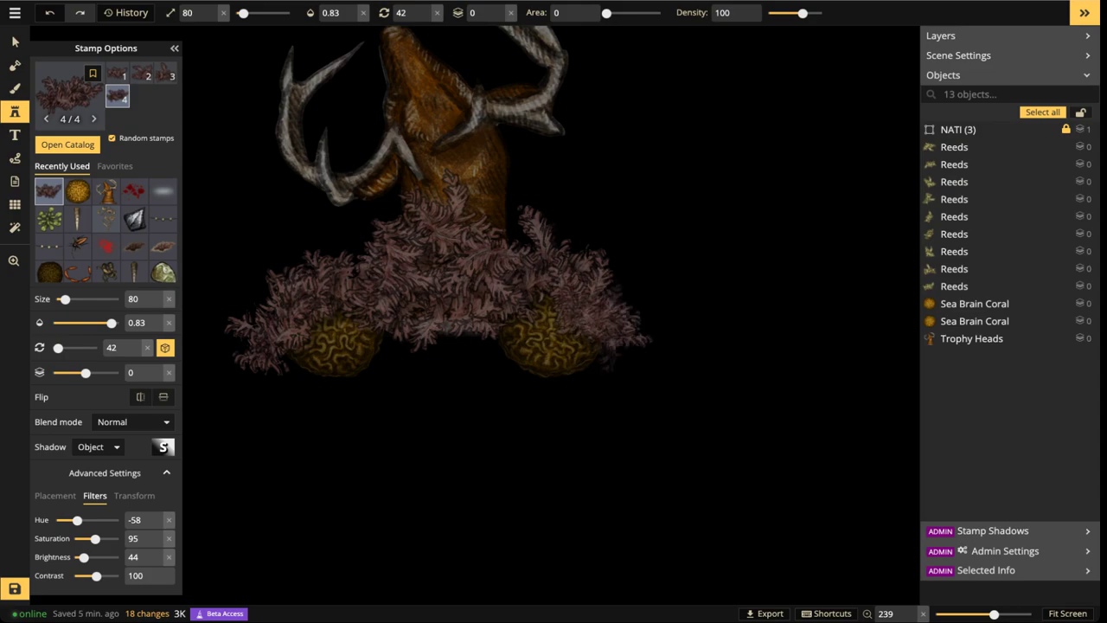
{"action": "left_click", "coordinate": [547, 277]}
{"action": "left_click", "coordinate": [580, 279]}
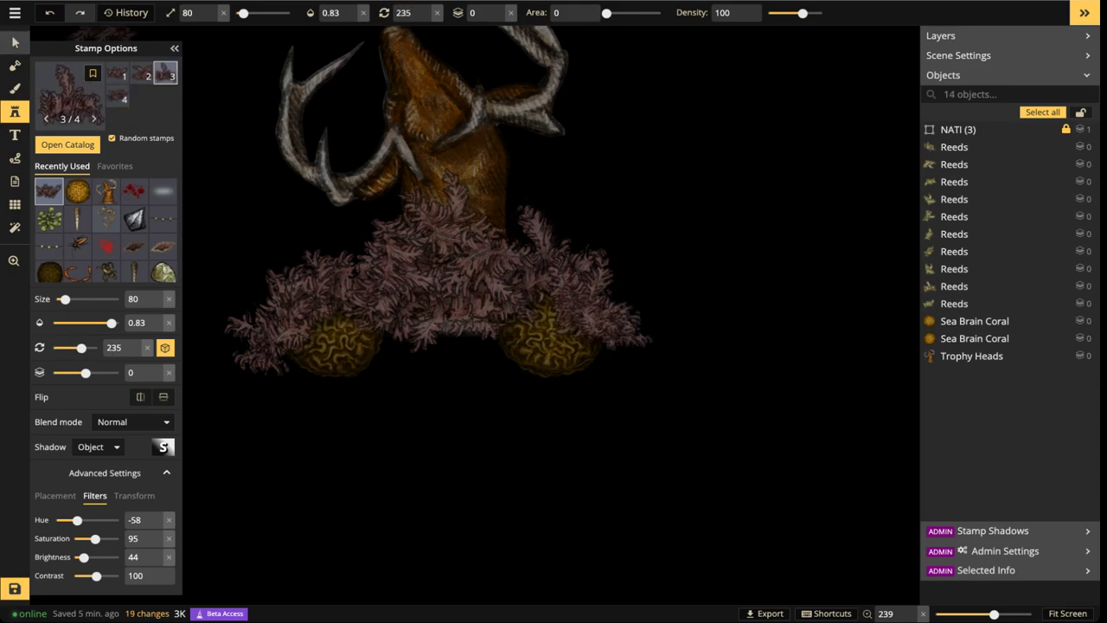
{"action": "left_click", "coordinate": [15, 42]}
{"action": "scroll", "coordinate": [380, 226], "scroll_direction": "down", "scroll_amount": 5}
{"action": "left_click_drag", "start_coordinate": [381, 227], "coordinate": [457, 199]}
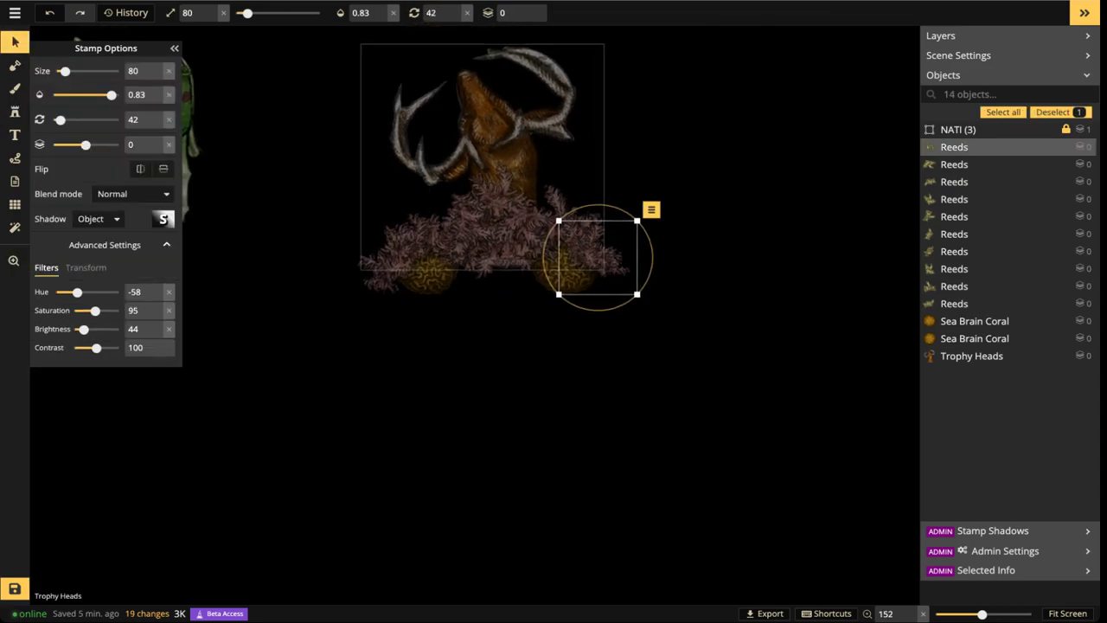
{"action": "key", "text": "Escape"}
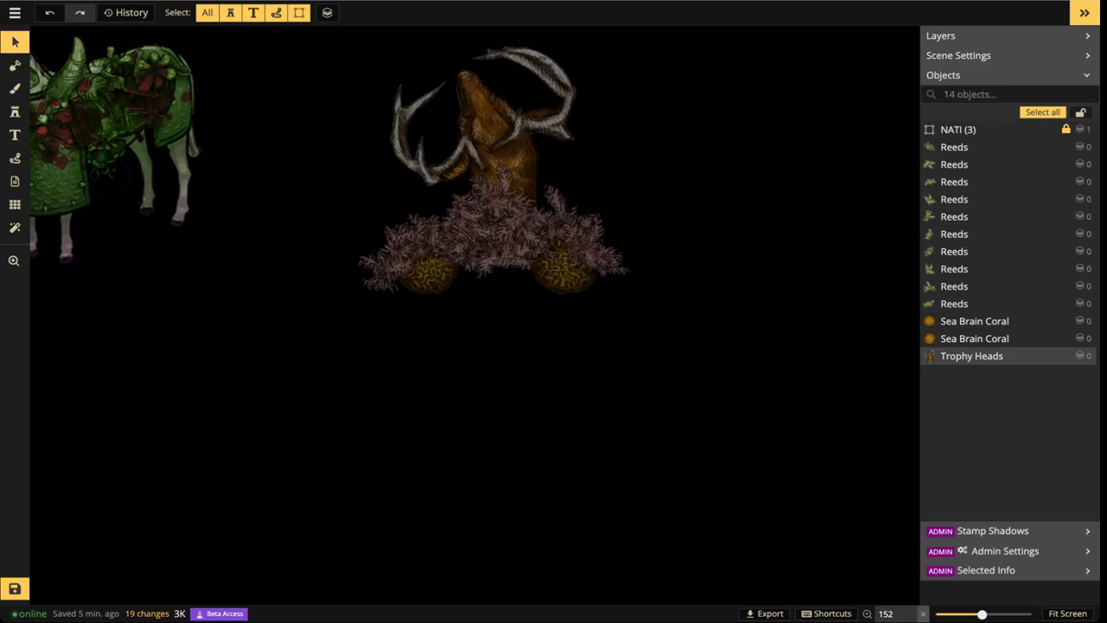
Place a size 110 Sea Brain Coral centred below the head between the smaller corals, and set the stamp's layer to -3
{"action": "left_click", "coordinate": [15, 111]}
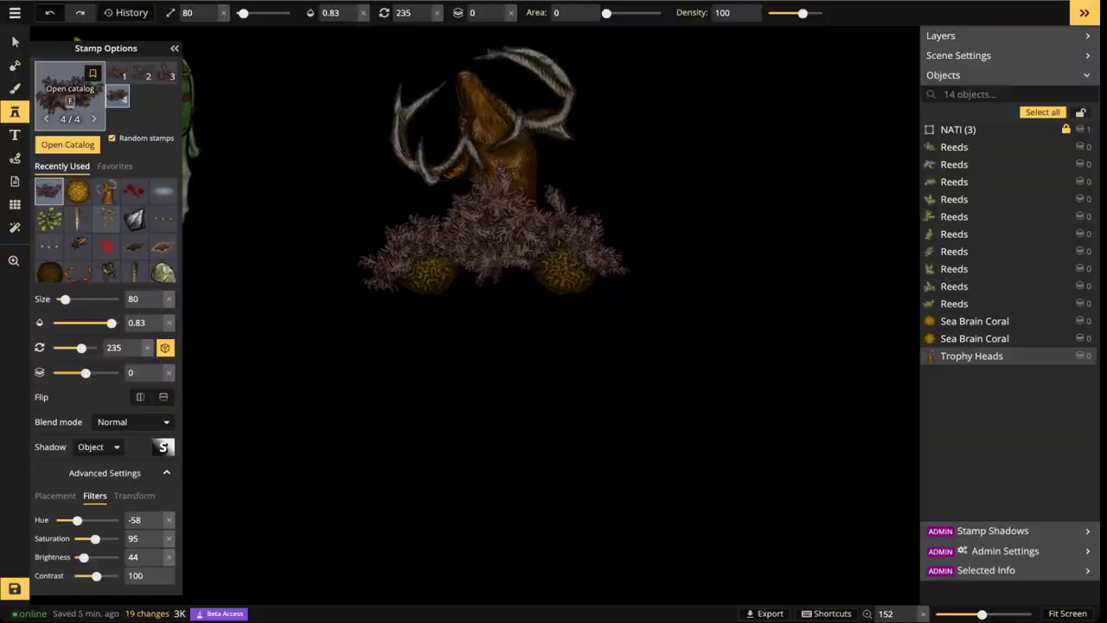
{"action": "left_click", "coordinate": [69, 91]}
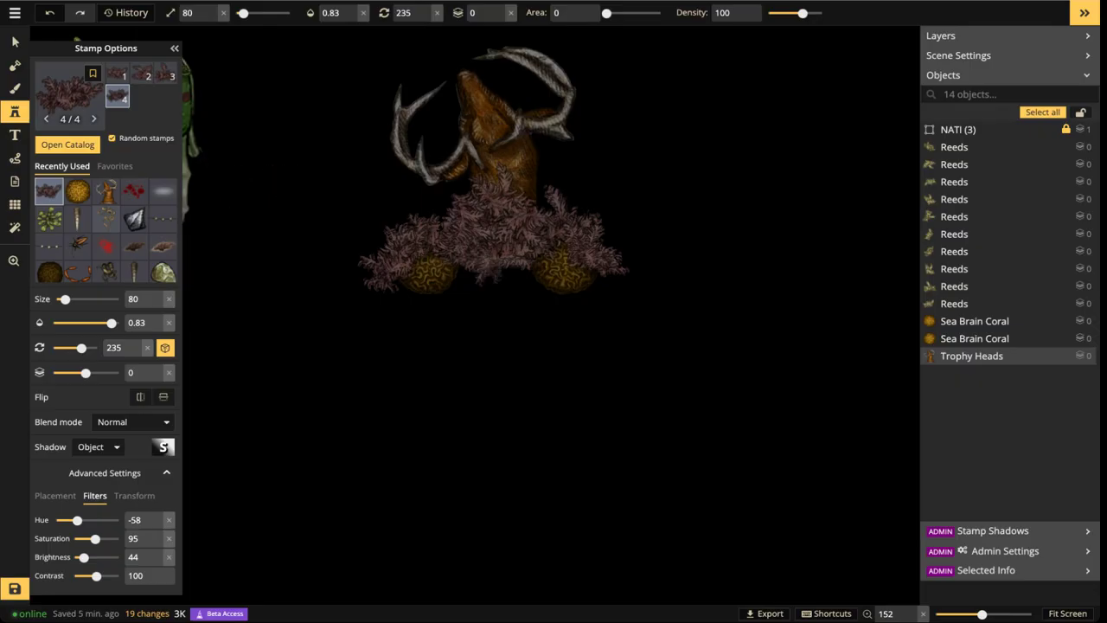
{"action": "left_click", "coordinate": [78, 191]}
{"action": "scroll", "coordinate": [496, 314], "scroll_direction": "up", "scroll_amount": 3}
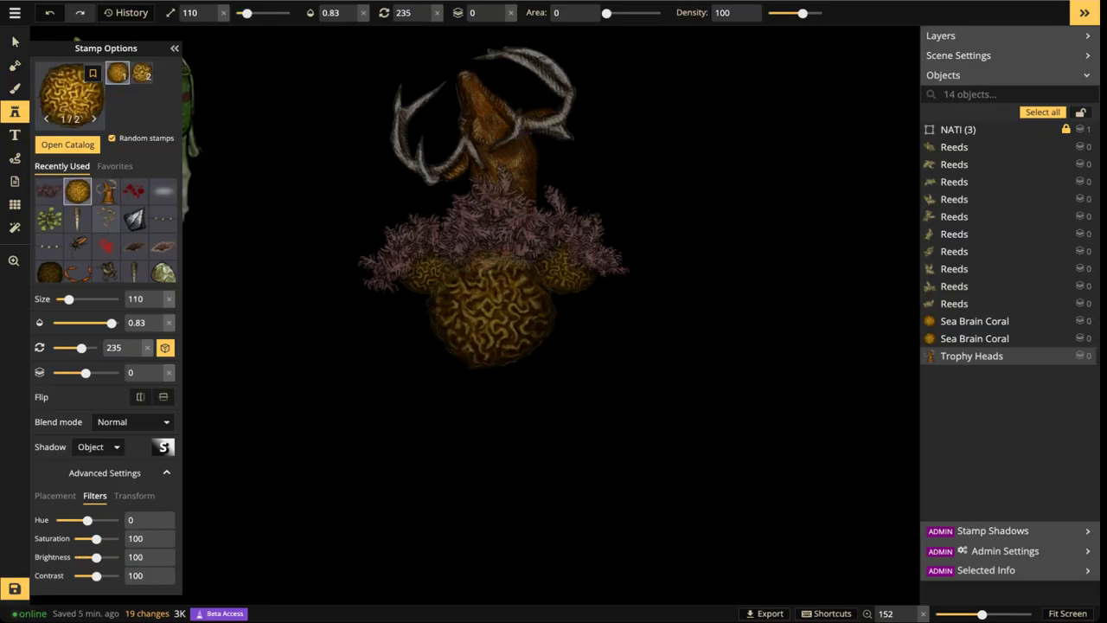
{"action": "left_click", "coordinate": [492, 309]}
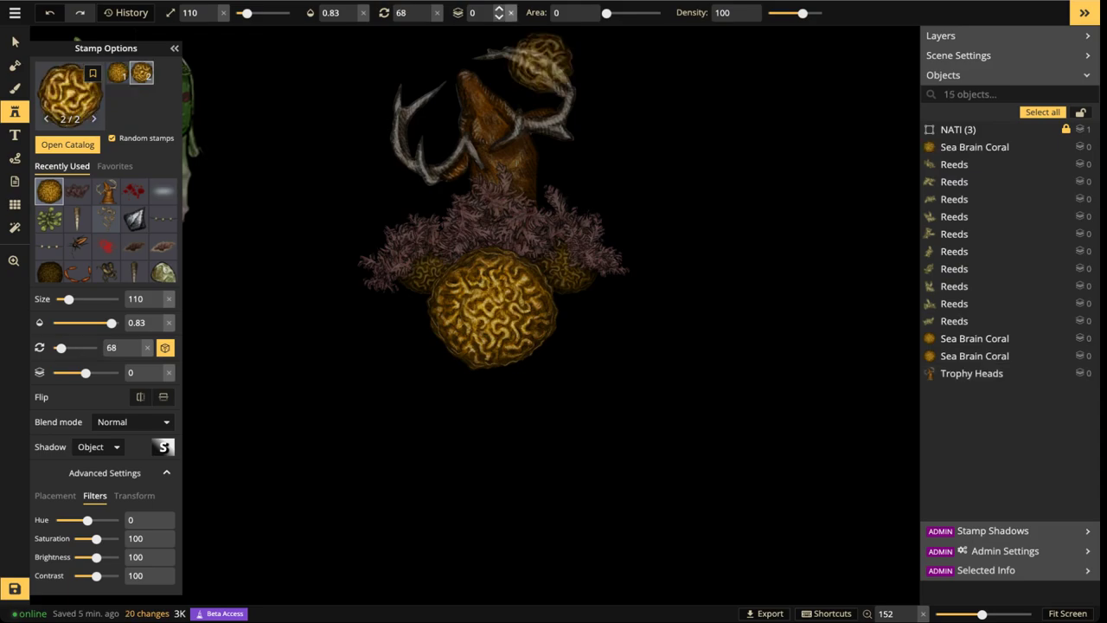
{"action": "left_click", "coordinate": [499, 17]}
{"action": "left_click", "coordinate": [499, 17]}
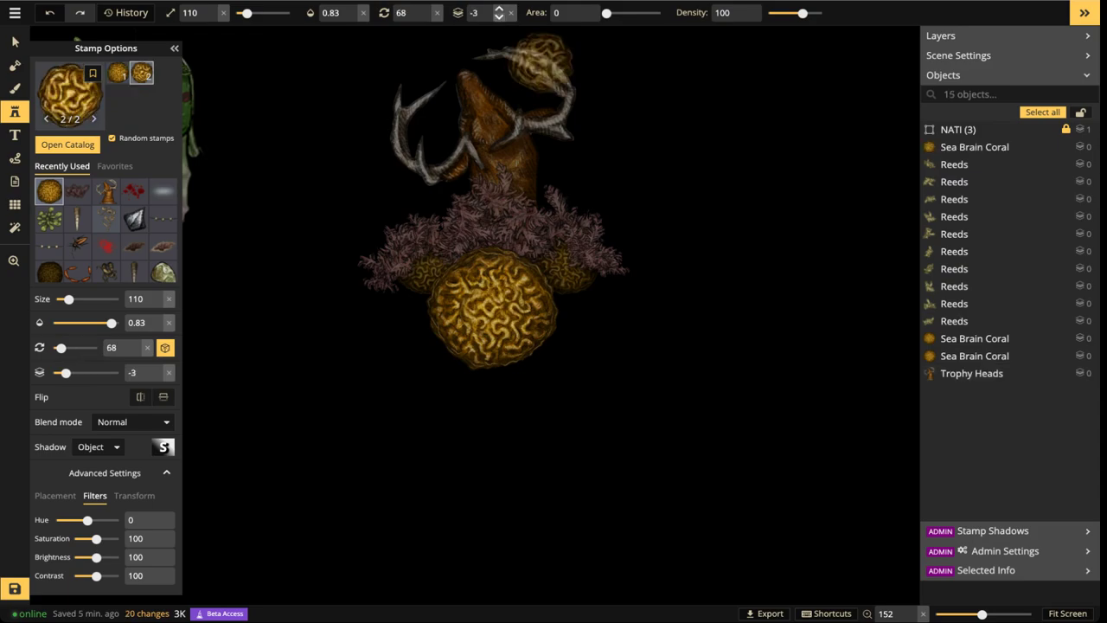
Set the large Sea Brain Coral's layer to -2, enlarge it to size 120 and move it slightly up
{"action": "left_click", "coordinate": [482, 258]}
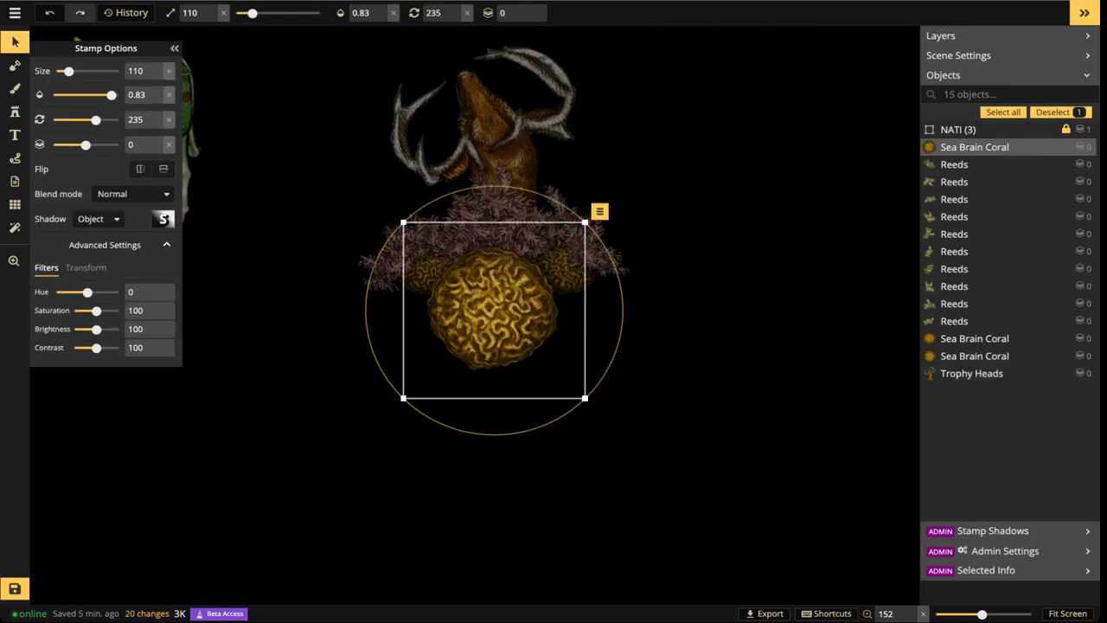
{"action": "left_click", "coordinate": [529, 17]}
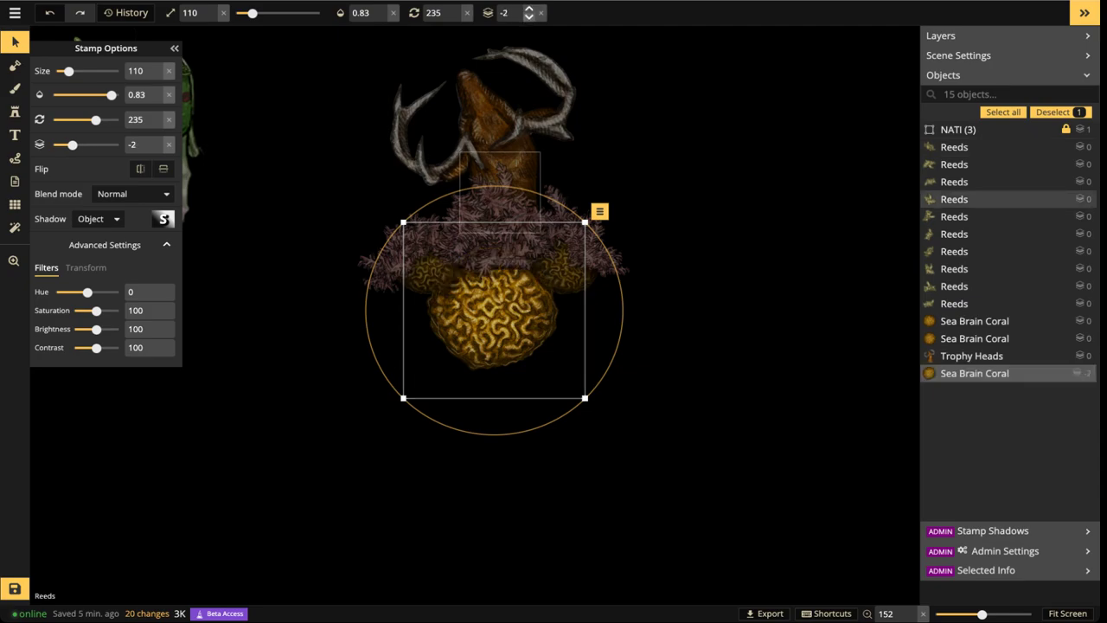
{"action": "scroll", "coordinate": [515, 313], "scroll_direction": "up", "scroll_amount": 1}
{"action": "left_click_drag", "start_coordinate": [515, 313], "coordinate": [515, 302]}
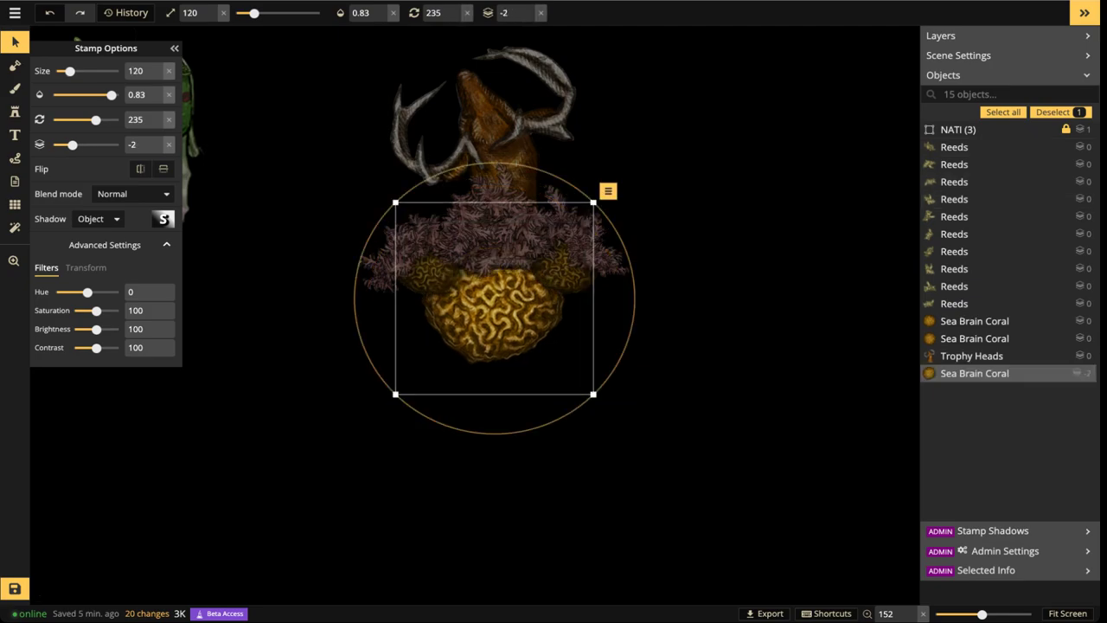
Reset the large Sea Brain Coral's rotation to 0 and stretch it vertically into a taller torso shape below the Reeds
{"action": "left_click", "coordinate": [467, 12]}
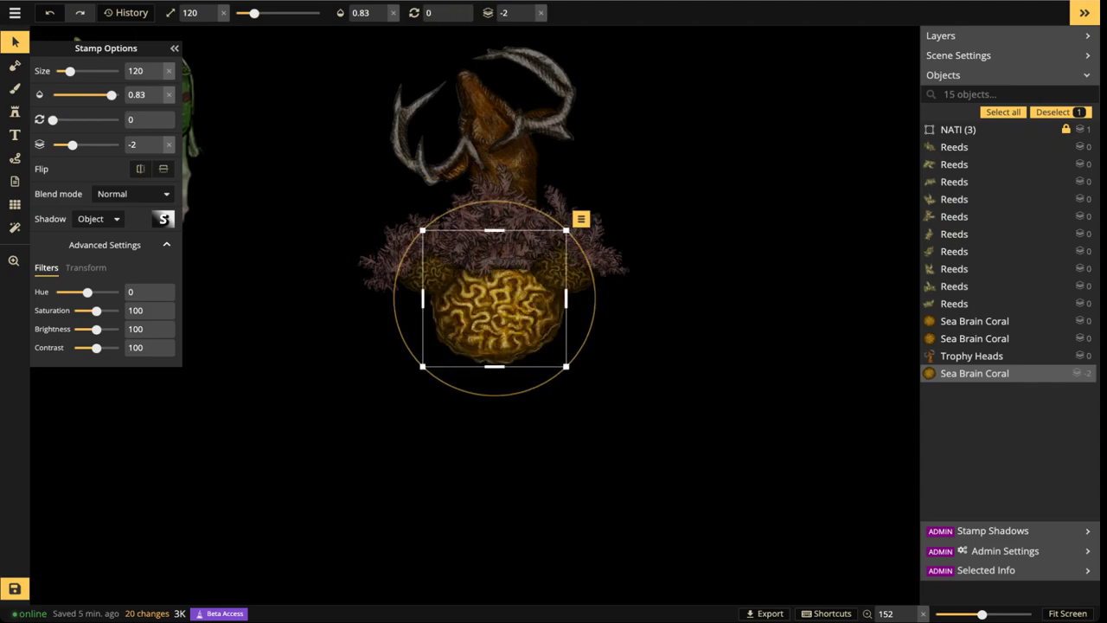
{"action": "left_click_drag", "start_coordinate": [494, 414], "coordinate": [494, 417]}
{"action": "left_click_drag", "start_coordinate": [500, 337], "coordinate": [498, 317]}
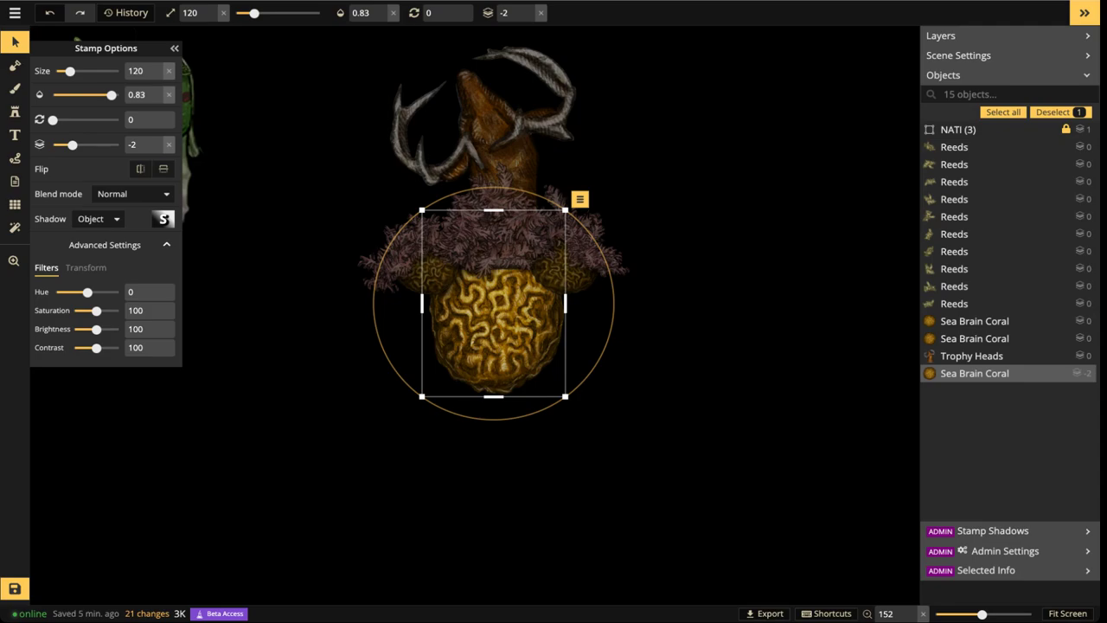
Darken the large Sea Brain Coral with saturation 71 and brightness 55, and reposition it slightly higher beneath the Reeds
{"action": "scroll", "coordinate": [421, 297], "scroll_direction": "up", "scroll_amount": 2}
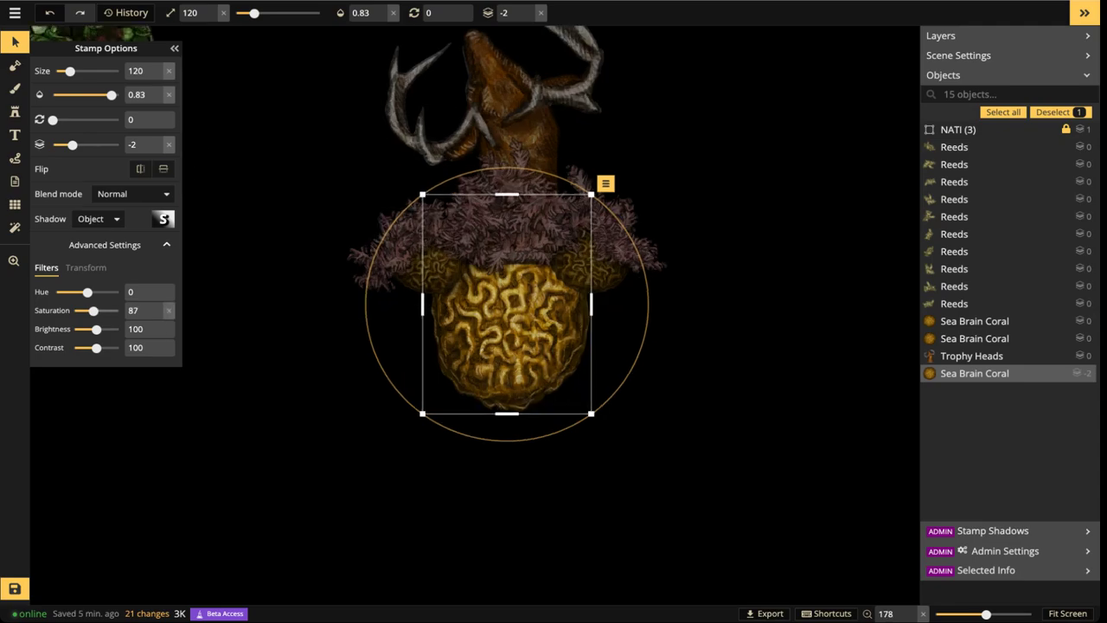
{"action": "left_click_drag", "start_coordinate": [96, 329], "coordinate": [86, 330]}
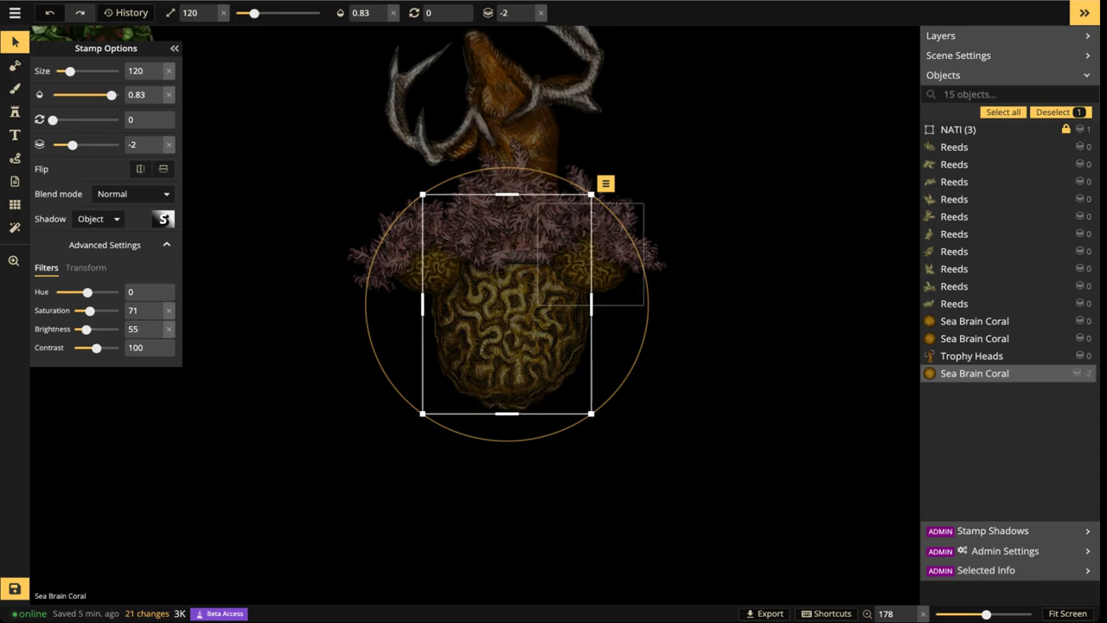
{"action": "left_click_drag", "start_coordinate": [510, 333], "coordinate": [511, 305]}
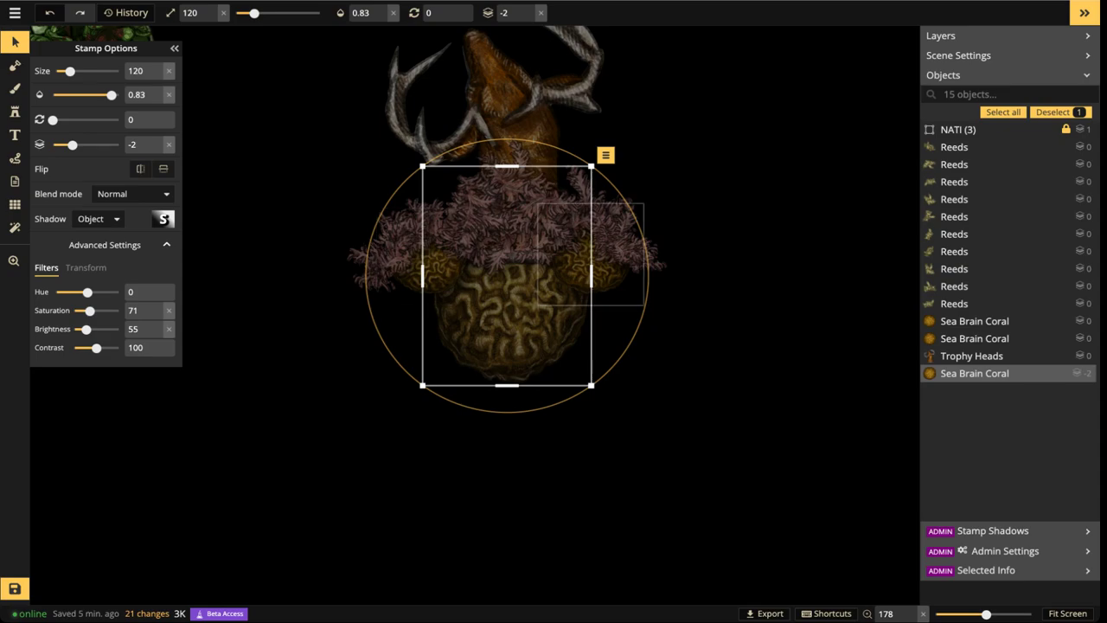
{"action": "left_click_drag", "start_coordinate": [512, 322], "coordinate": [513, 328]}
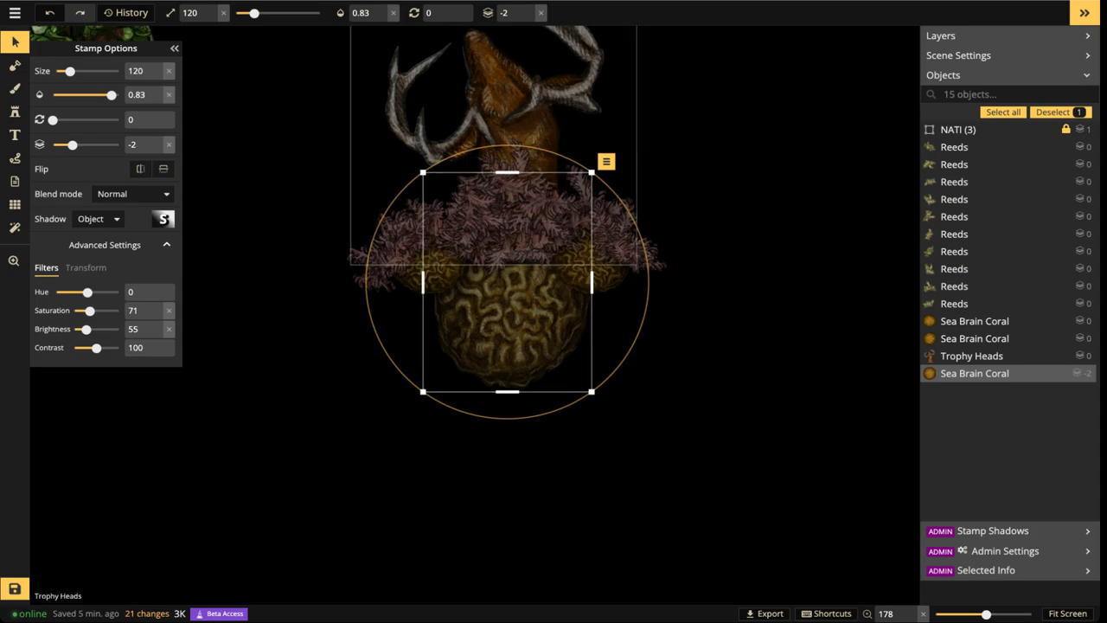
{"action": "left_click_drag", "start_coordinate": [512, 328], "coordinate": [514, 333]}
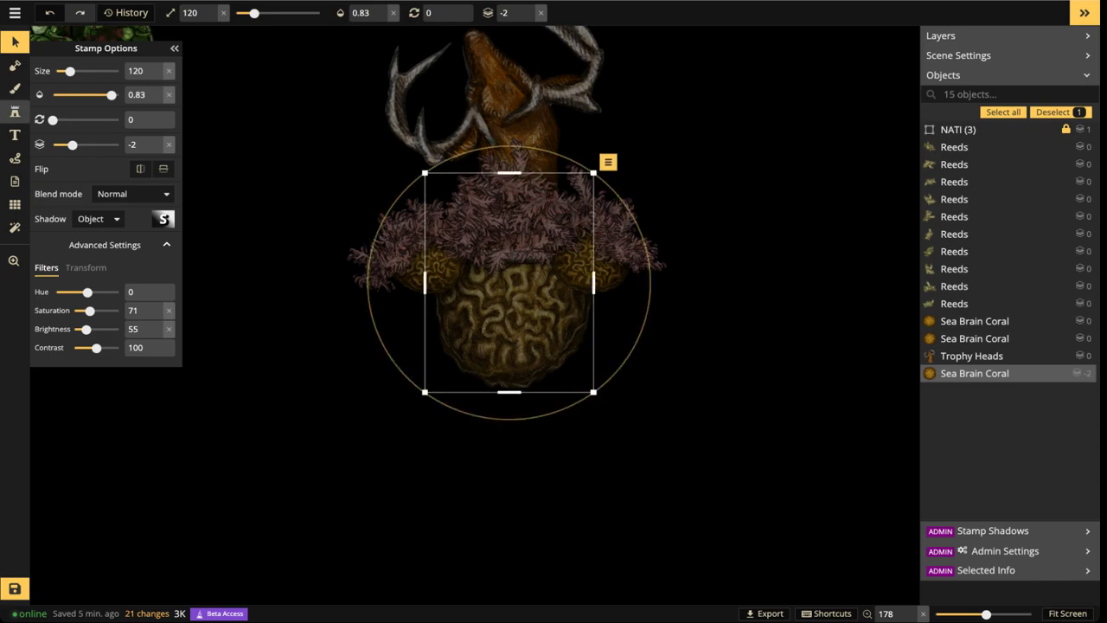
Reuse the tinted Reeds stamp to add one on the inner side of the left small coral and a size 90 one below it
{"action": "left_click", "coordinate": [394, 243]}
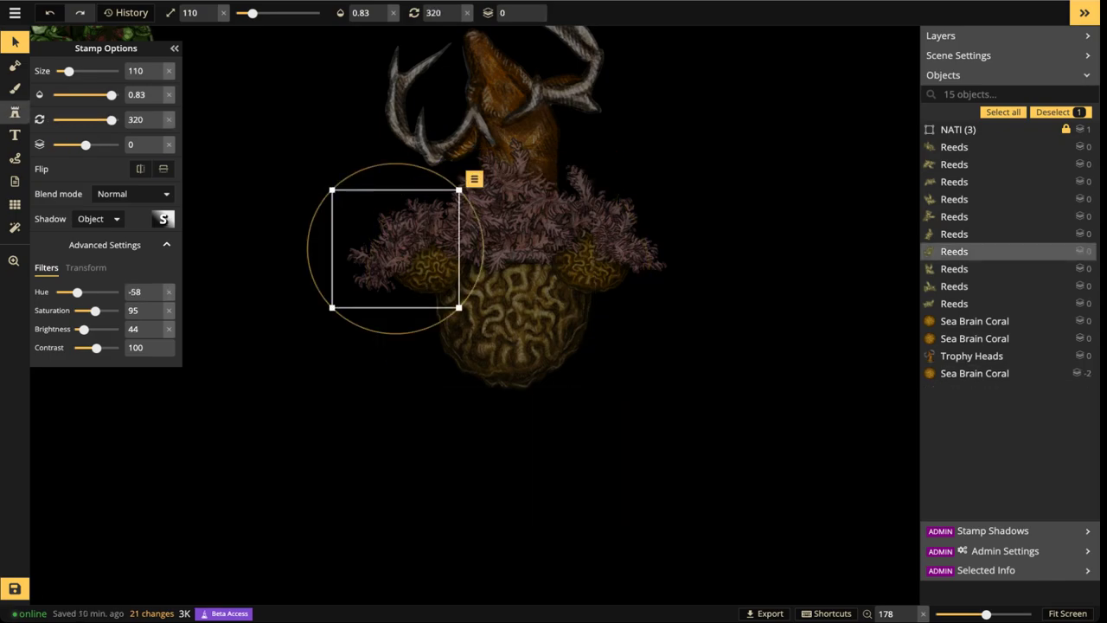
{"action": "left_click", "coordinate": [15, 112]}
{"action": "scroll", "coordinate": [519, 308], "scroll_direction": "up", "scroll_amount": 2}
{"action": "scroll", "coordinate": [443, 263], "scroll_direction": "down", "scroll_amount": 5}
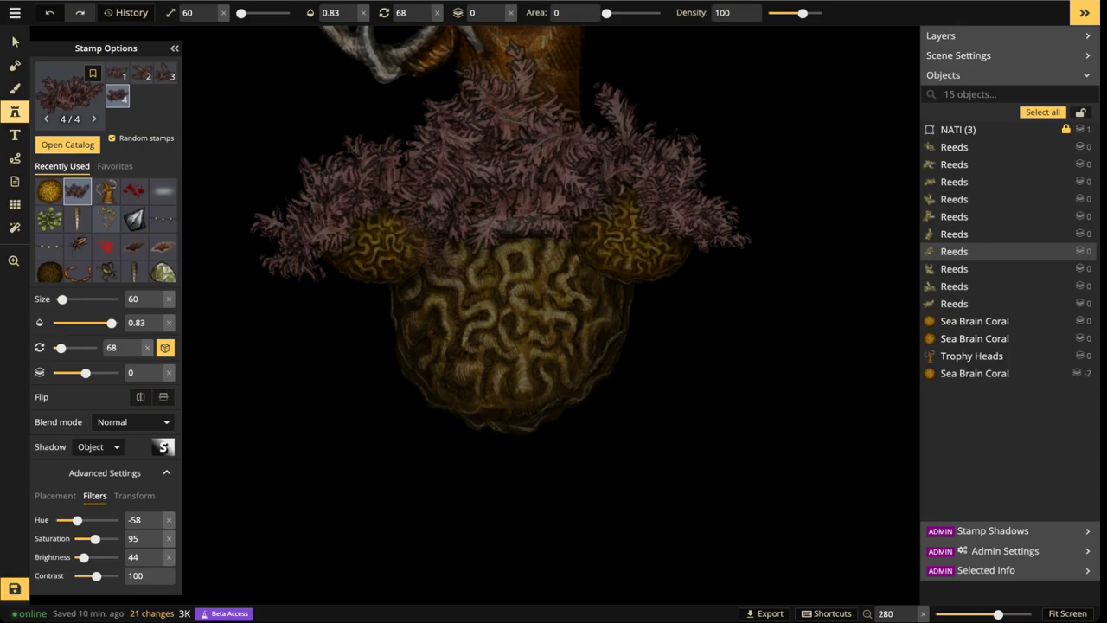
{"action": "scroll", "coordinate": [434, 257], "scroll_direction": "up", "scroll_amount": 4}
{"action": "scroll", "coordinate": [426, 258], "scroll_direction": "down", "scroll_amount": 5}
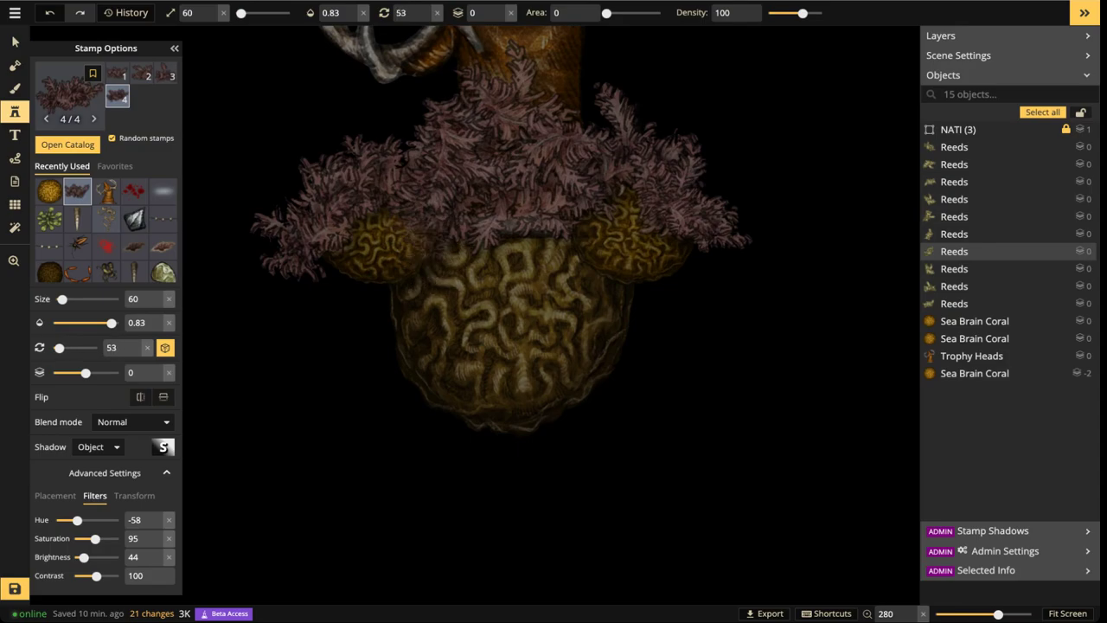
{"action": "left_click", "coordinate": [432, 255]}
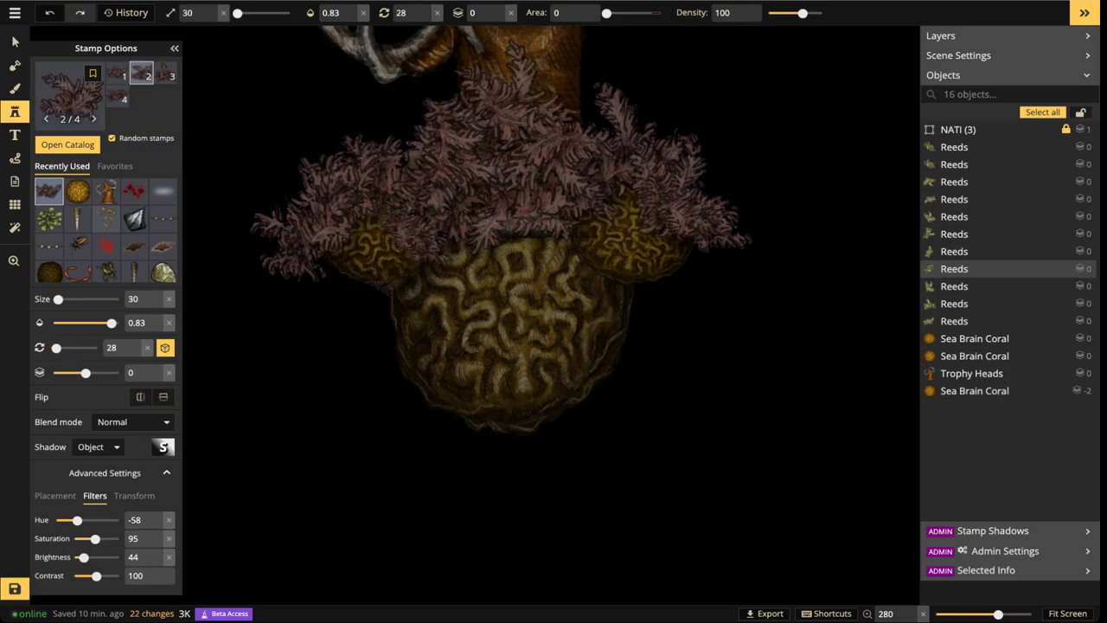
{"action": "scroll", "coordinate": [384, 284], "scroll_direction": "up", "scroll_amount": 6}
{"action": "scroll", "coordinate": [383, 284], "scroll_direction": "down", "scroll_amount": 9}
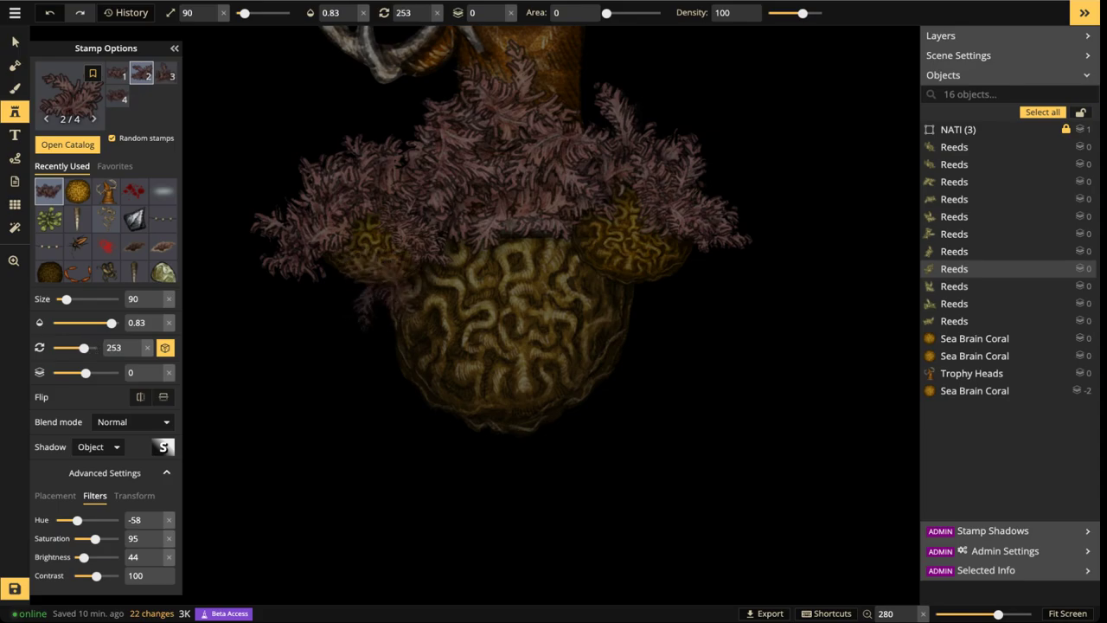
{"action": "left_click", "coordinate": [394, 311]}
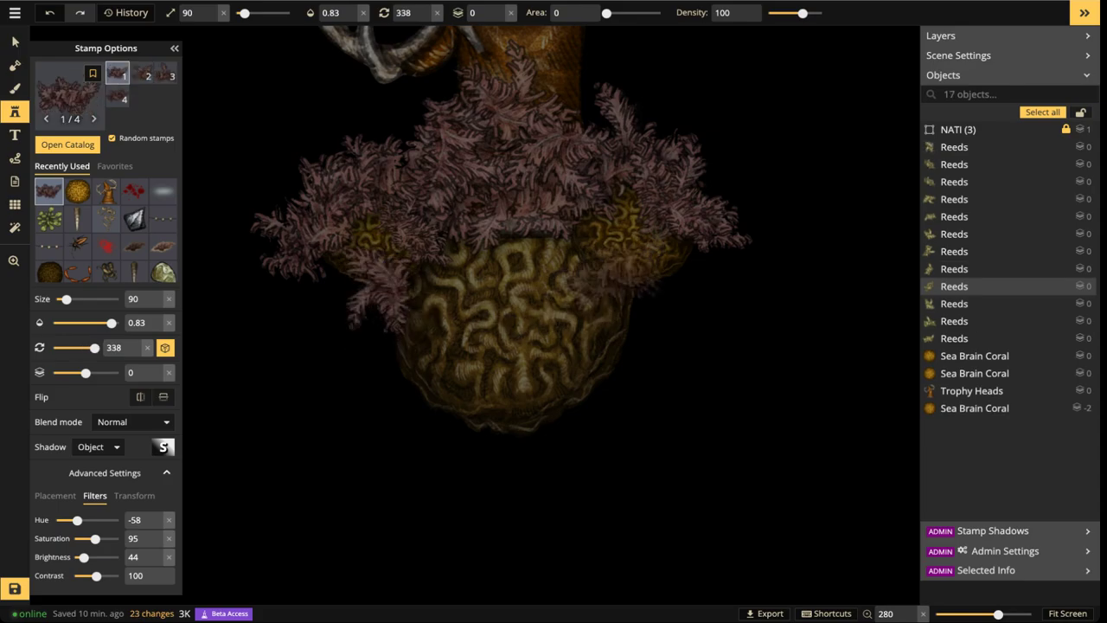
Place two size 90 Reeds stamps in different rotations over the right small coral
{"action": "scroll", "coordinate": [639, 263], "scroll_direction": "down", "scroll_amount": 7}
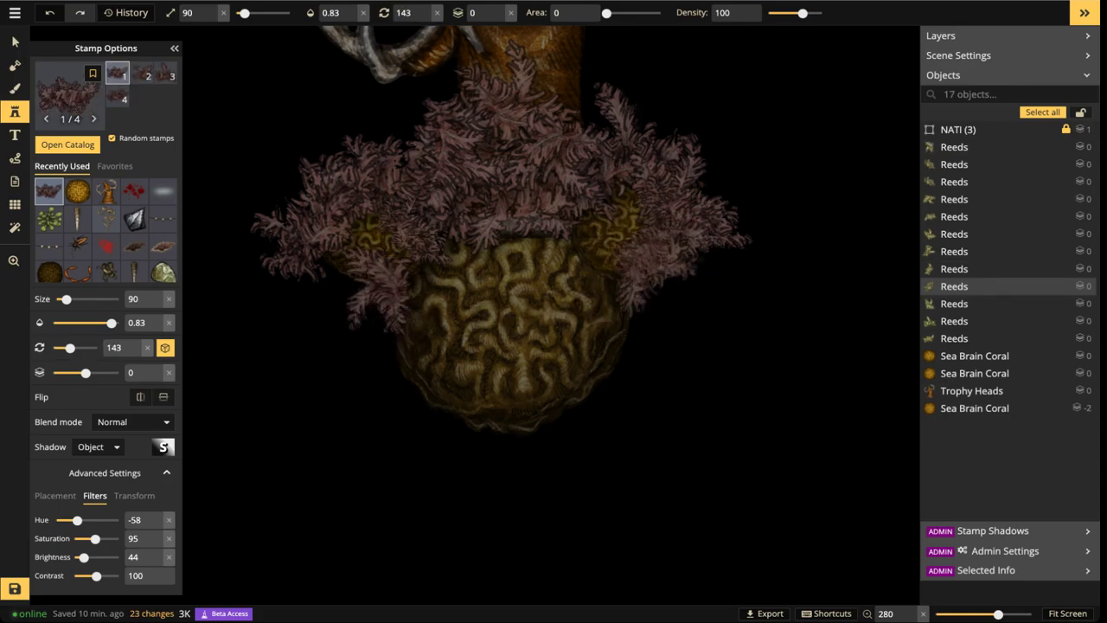
{"action": "left_click", "coordinate": [622, 216]}
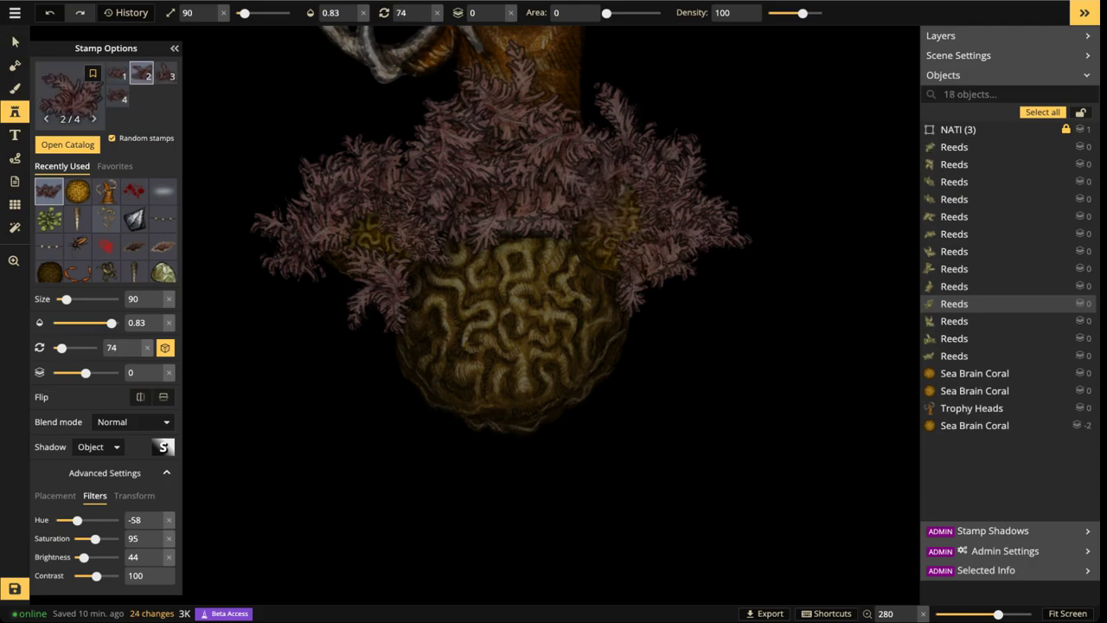
{"action": "left_click", "coordinate": [601, 198]}
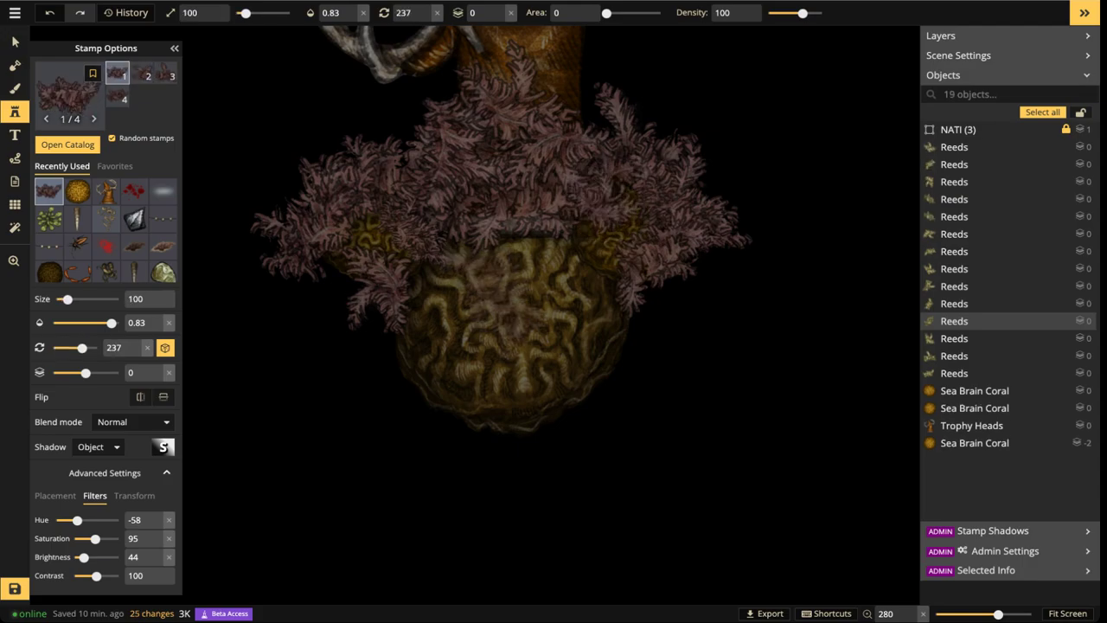
Cover the upper part and both sides of the large coral with four size 100 Reeds stamps in varied rotations
{"action": "scroll", "coordinate": [506, 281], "scroll_direction": "up", "scroll_amount": 3}
{"action": "left_click", "coordinate": [460, 275]}
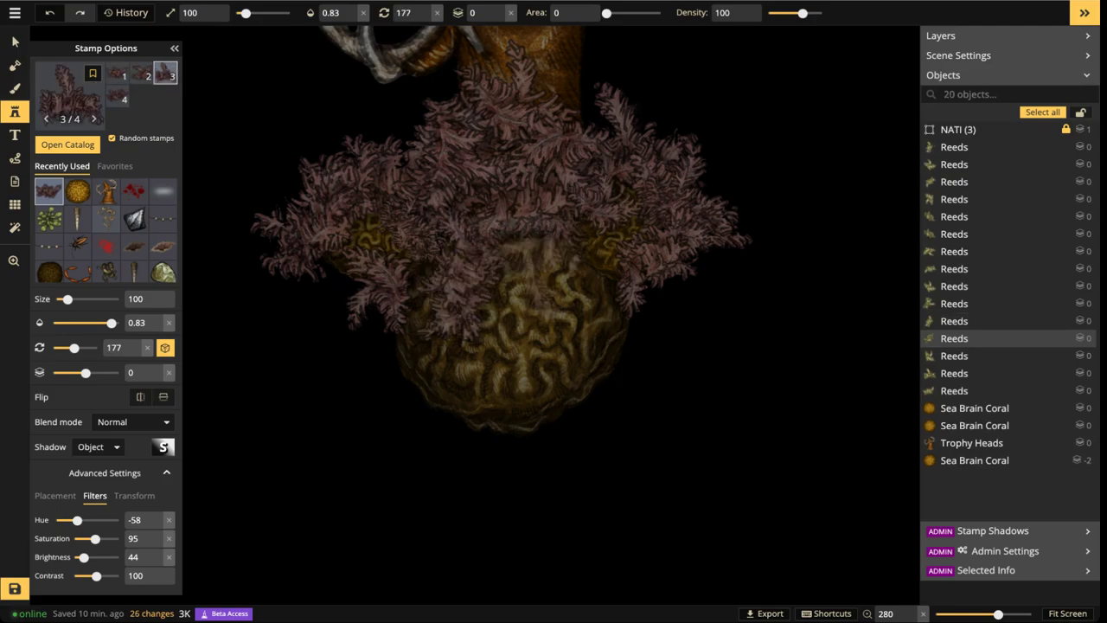
{"action": "scroll", "coordinate": [541, 263], "scroll_direction": "down", "scroll_amount": 3}
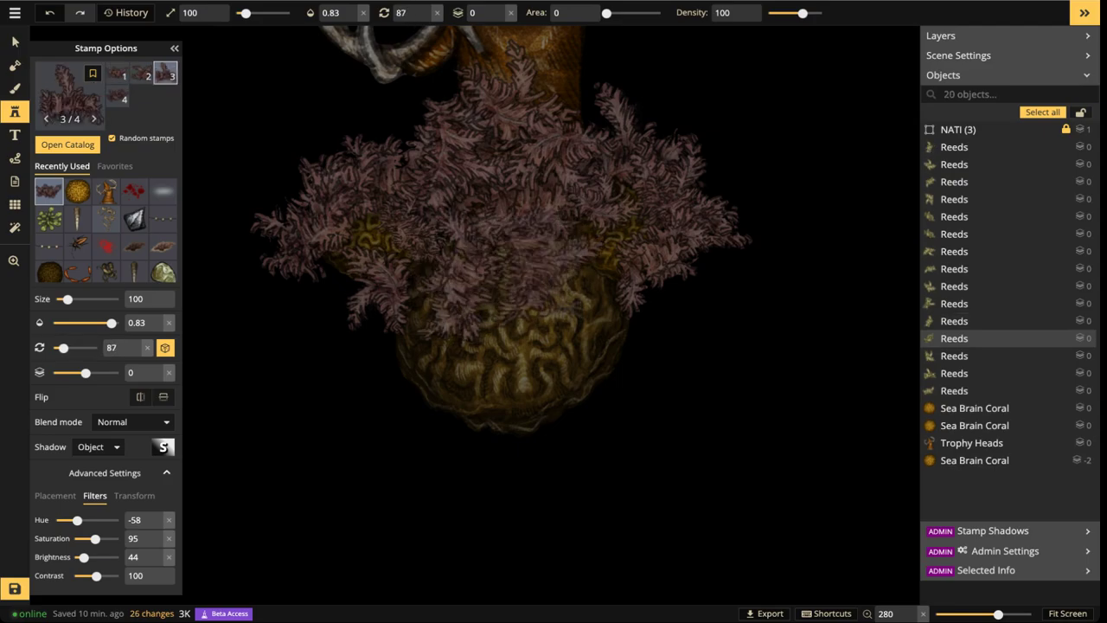
{"action": "left_click", "coordinate": [473, 346]}
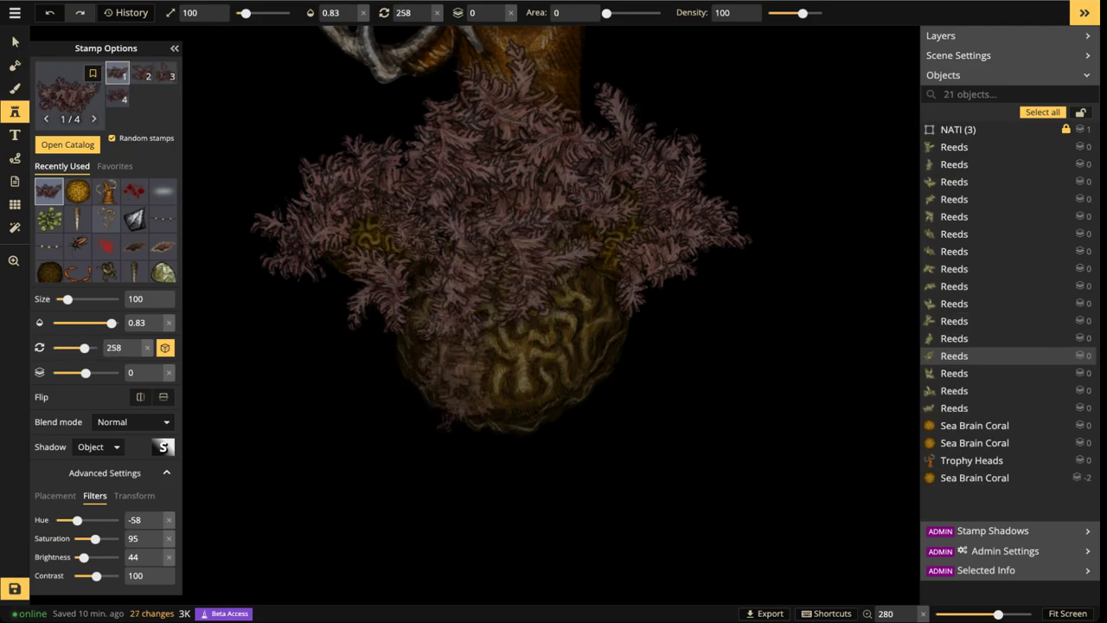
{"action": "scroll", "coordinate": [441, 372], "scroll_direction": "down", "scroll_amount": 2}
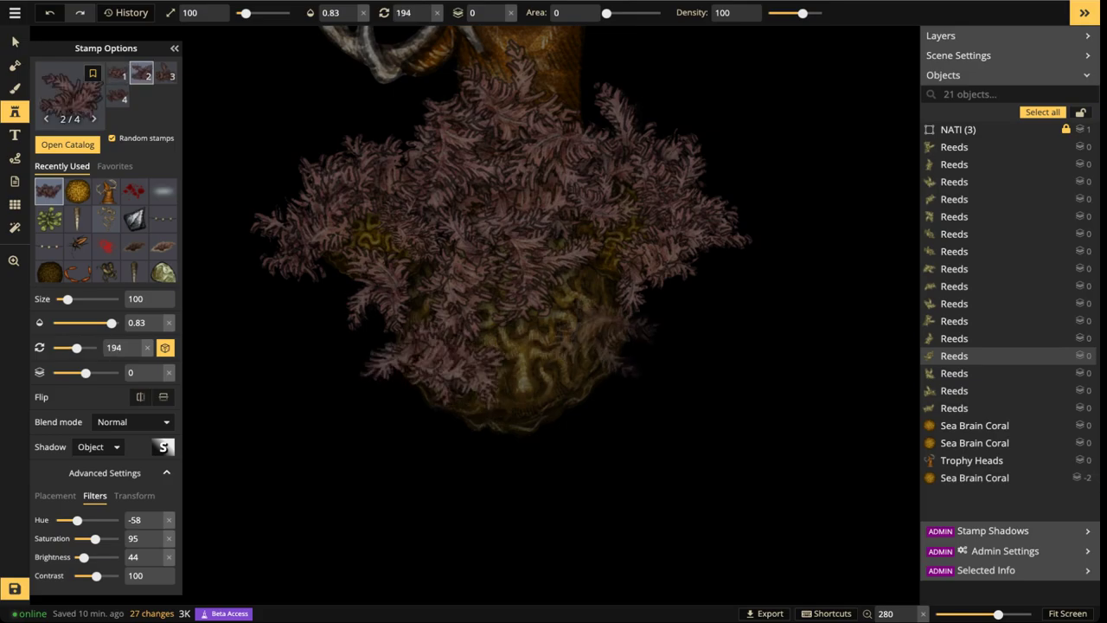
{"action": "left_click", "coordinate": [593, 339]}
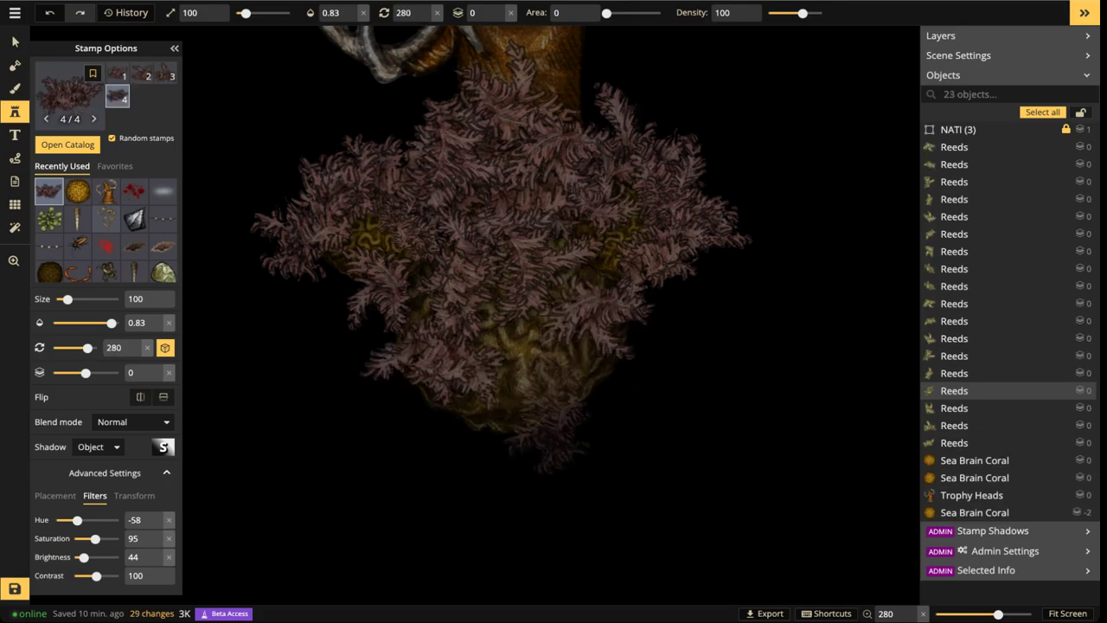
Add two size 100 Reeds stamps, one over the bottom and one over the middle of the large coral
{"action": "scroll", "coordinate": [549, 413], "scroll_direction": "down", "scroll_amount": 4}
{"action": "left_click", "coordinate": [519, 381]}
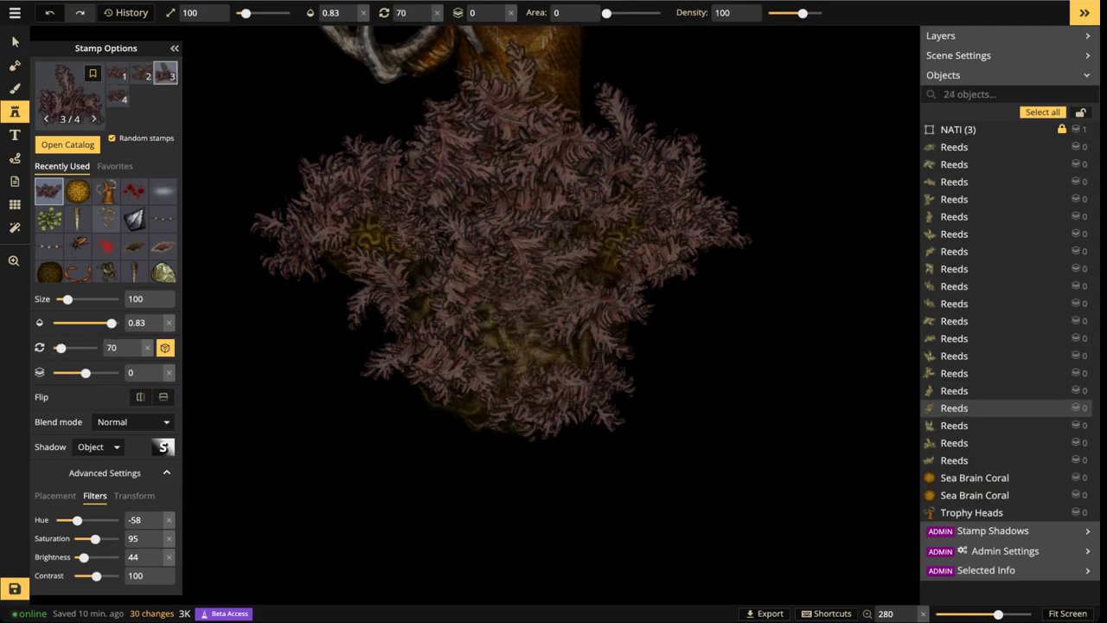
{"action": "left_click", "coordinate": [553, 313]}
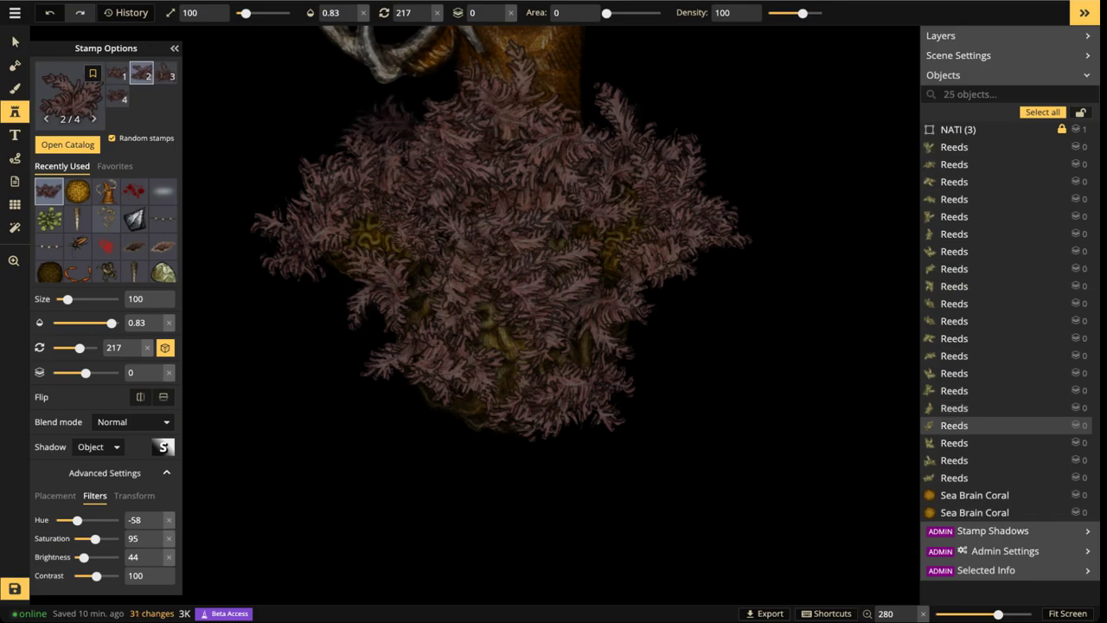
{"action": "left_click", "coordinate": [15, 42]}
{"action": "scroll", "coordinate": [388, 204], "scroll_direction": "down", "scroll_amount": 3}
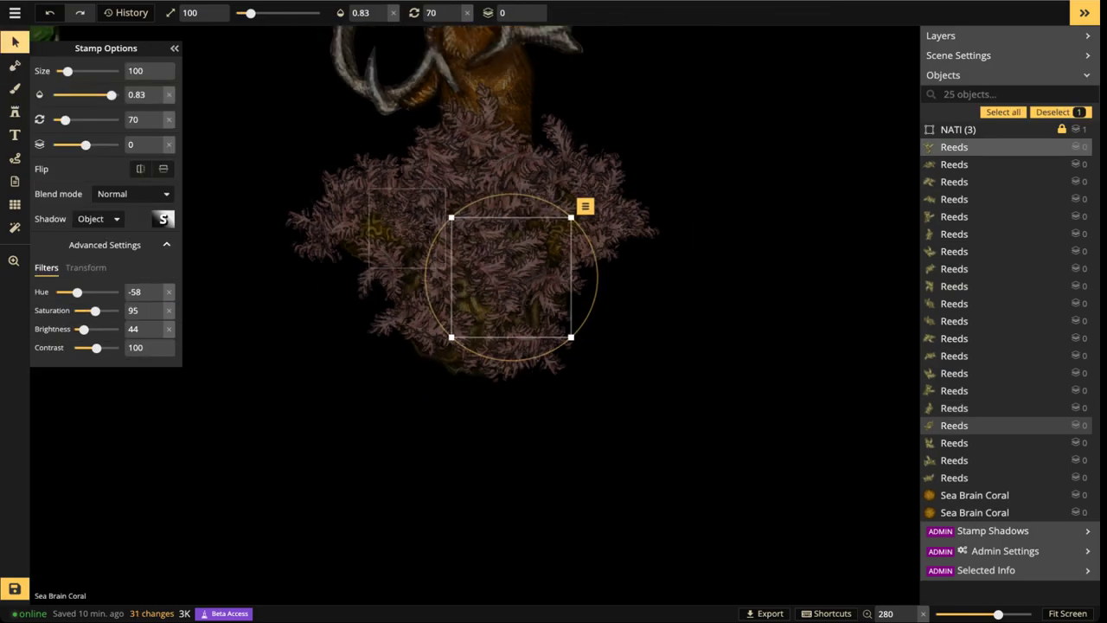
{"action": "key", "text": "Escape"}
{"action": "scroll", "coordinate": [495, 203], "scroll_direction": "up", "scroll_amount": 2}
{"action": "left_click", "coordinate": [495, 203]}
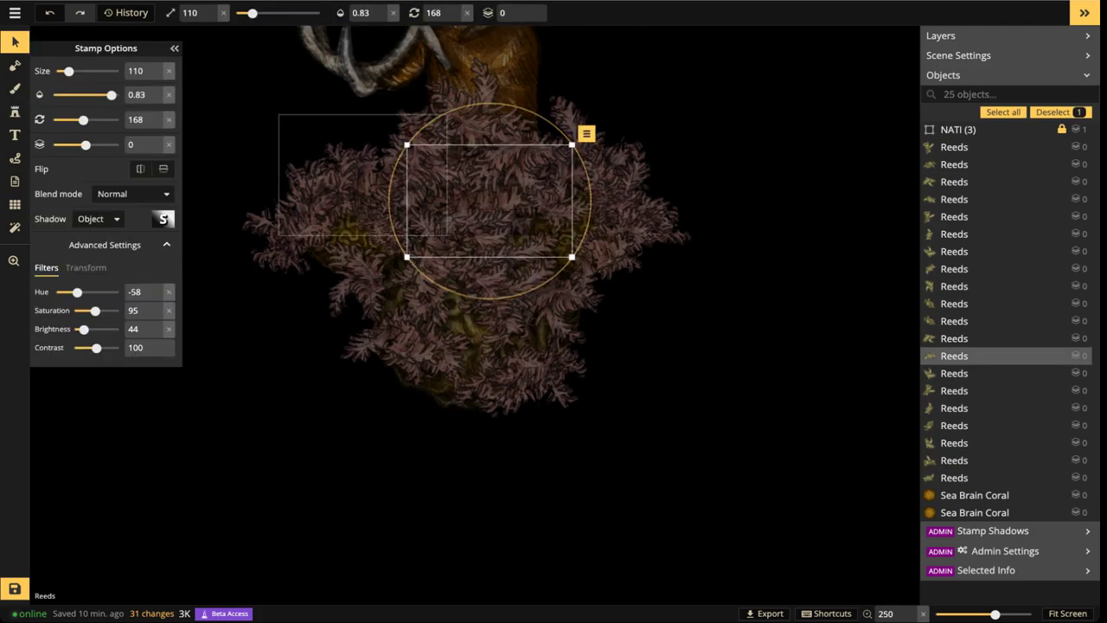
{"action": "left_click", "coordinate": [14, 112]}
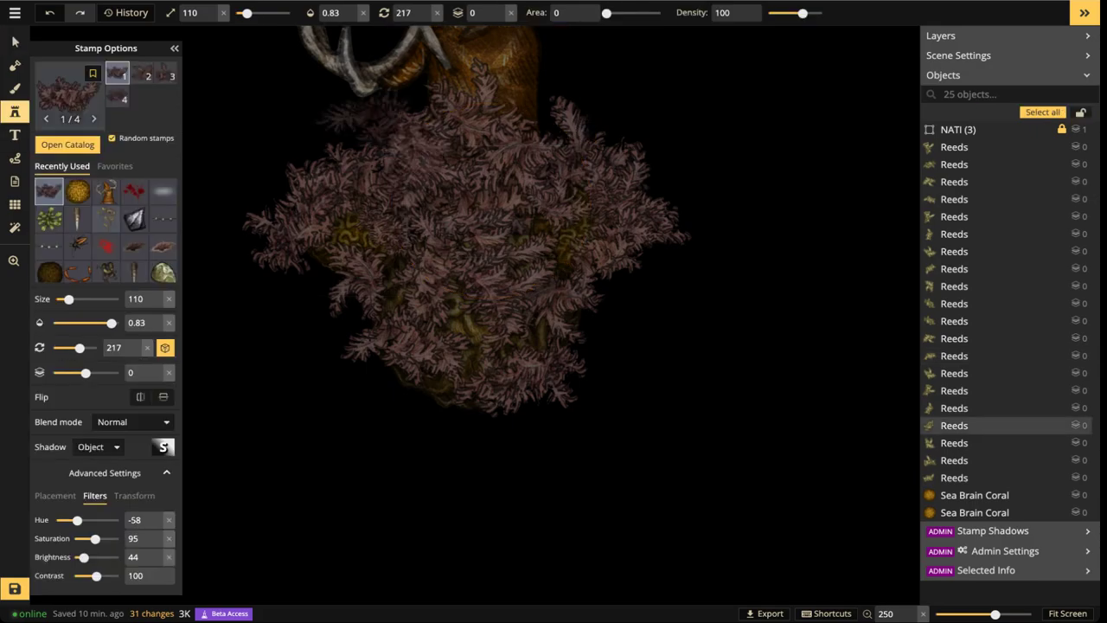
{"action": "scroll", "coordinate": [322, 146], "scroll_direction": "down", "scroll_amount": 2}
Select the head, corals and all Reeds, group them, and name the group UPPER BODY
{"action": "left_click", "coordinate": [15, 41]}
{"action": "scroll", "coordinate": [384, 223], "scroll_direction": "down", "scroll_amount": 2}
{"action": "left_click_drag", "start_coordinate": [380, 221], "coordinate": [423, 292]}
{"action": "left_click_drag", "start_coordinate": [297, 74], "coordinate": [723, 489]}
{"action": "key", "text": "ctrl+g"}
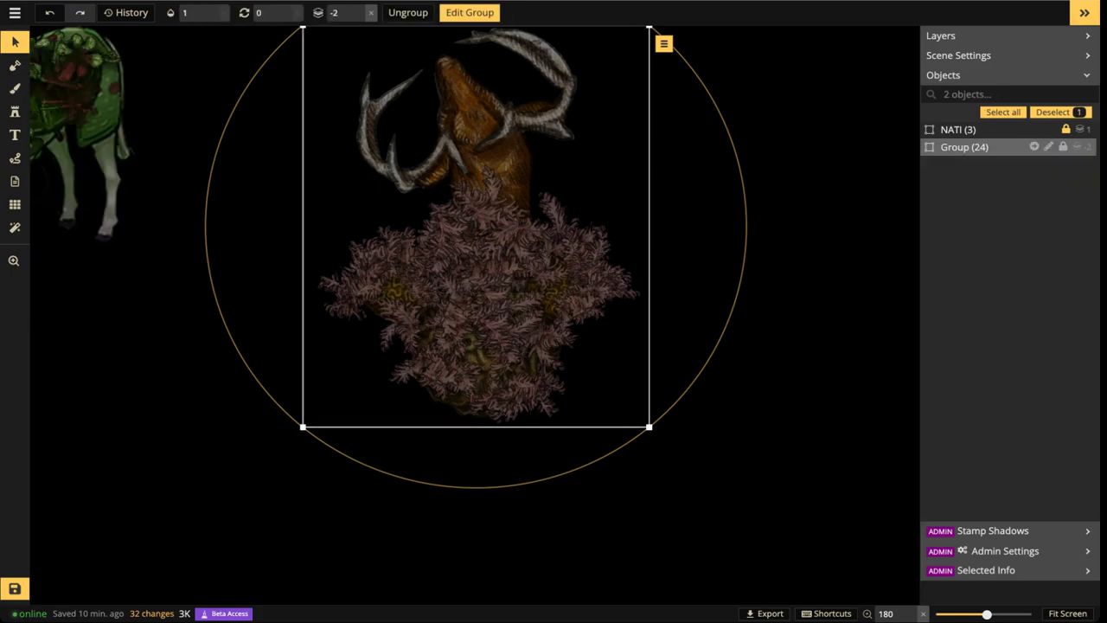
{"action": "left_click", "coordinate": [1048, 146]}
{"action": "type", "text": "UPPER BODY"}
{"action": "key", "text": "Return"}
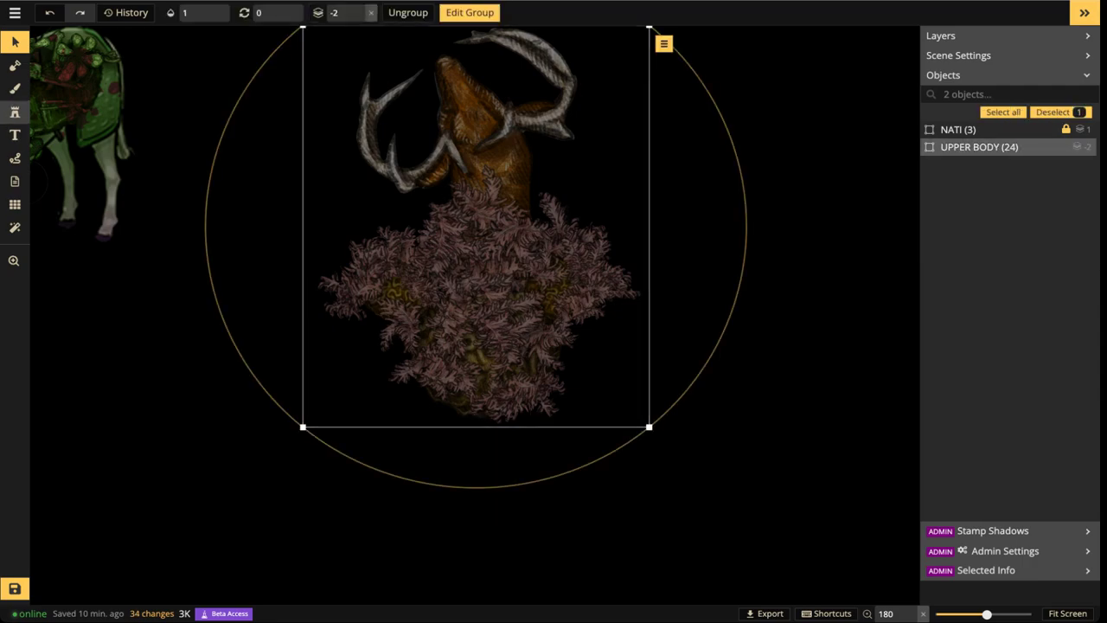
{"action": "left_click", "coordinate": [15, 111]}
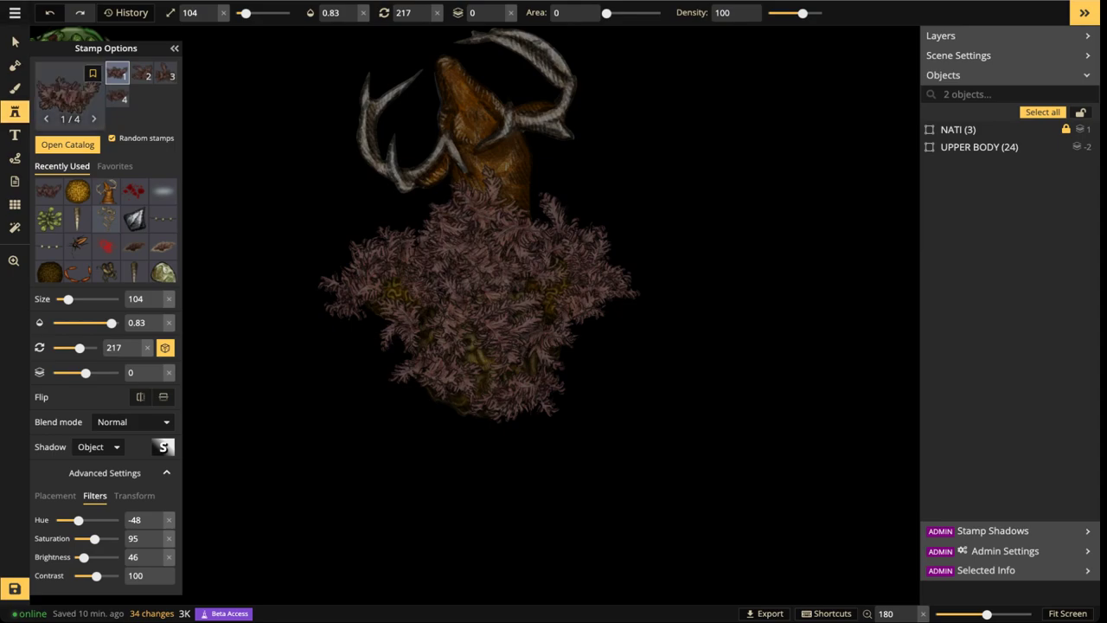
{"action": "key", "text": "v"}
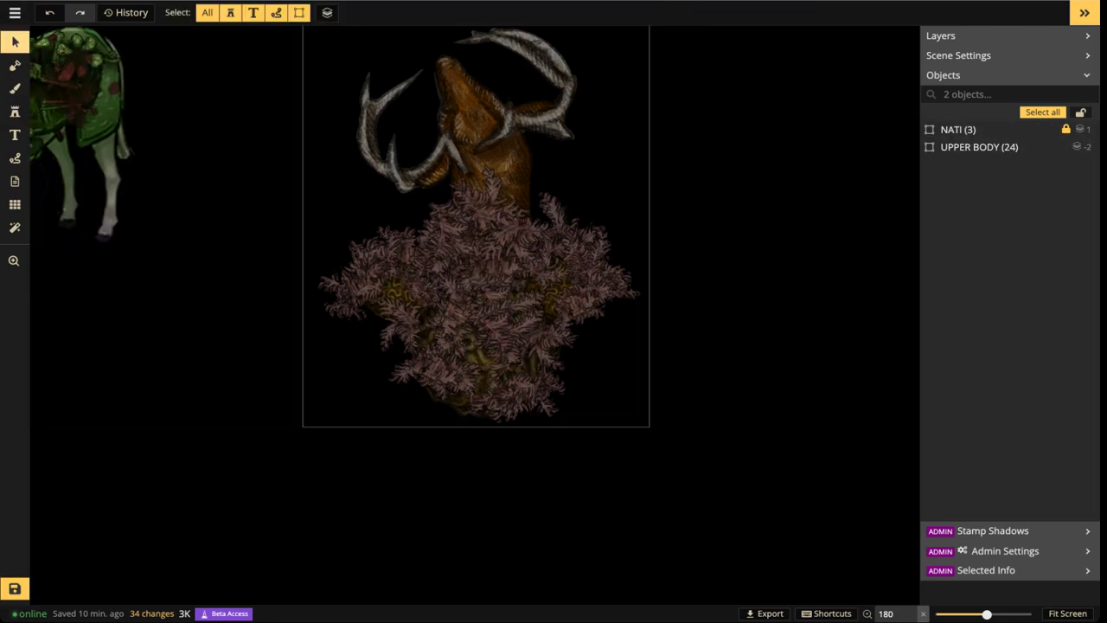
{"action": "left_click", "coordinate": [498, 260]}
{"action": "key", "text": "Escape"}
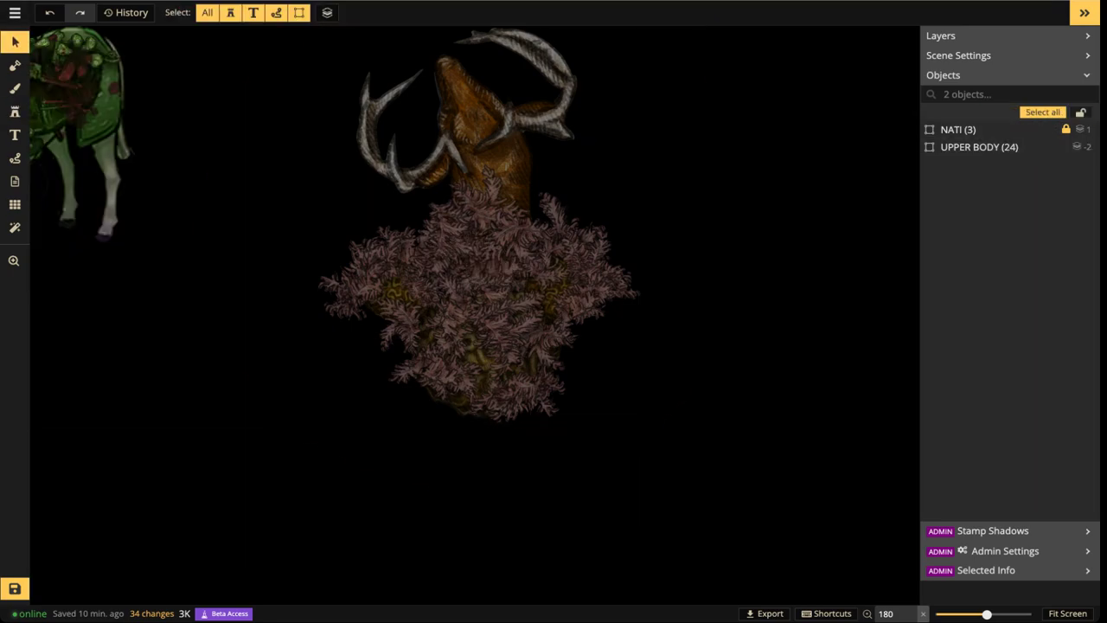
{"action": "left_click", "coordinate": [14, 111]}
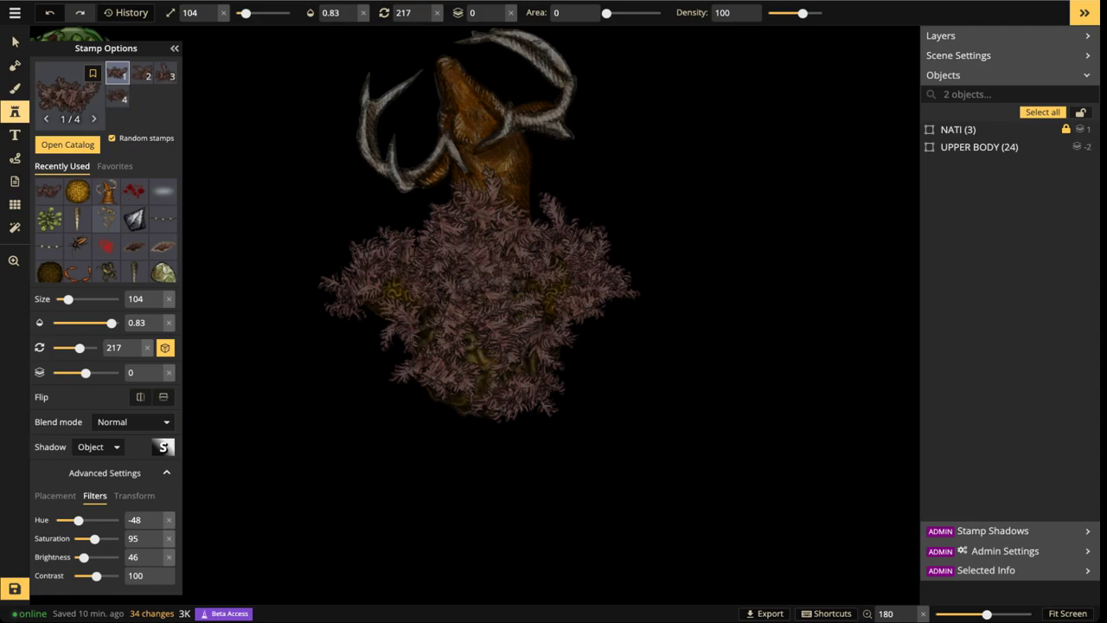
Raise the Reeds stamp brightness to 67 and place two size 104 Reeds stamps over the upper chest below the neck
{"action": "left_click_drag", "start_coordinate": [84, 557], "coordinate": [87, 557]}
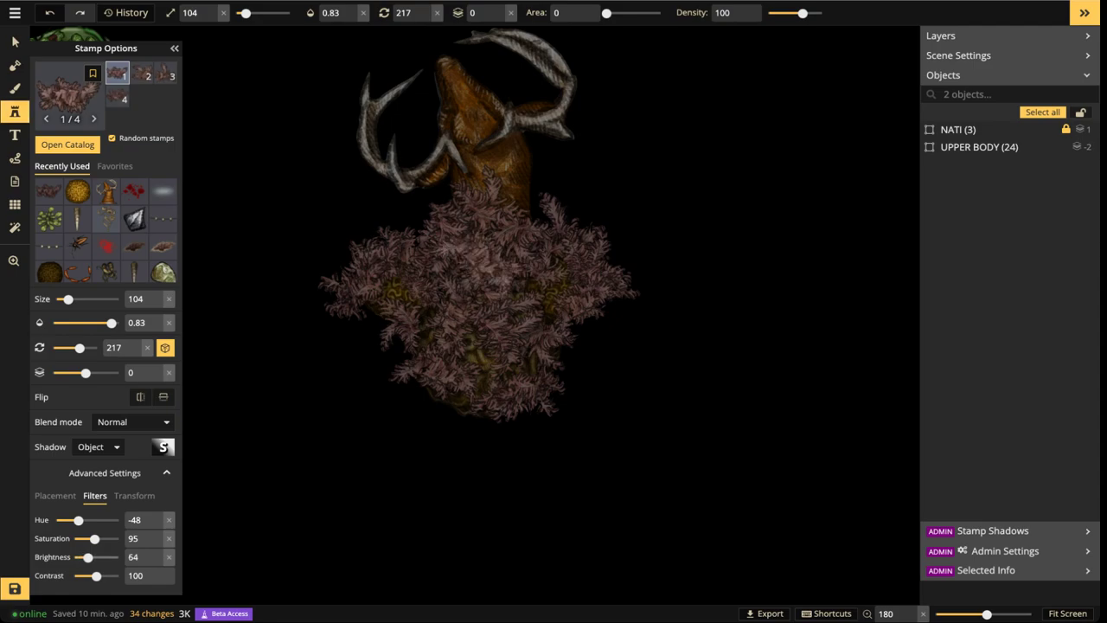
{"action": "scroll", "coordinate": [461, 293], "scroll_direction": "up", "scroll_amount": 5}
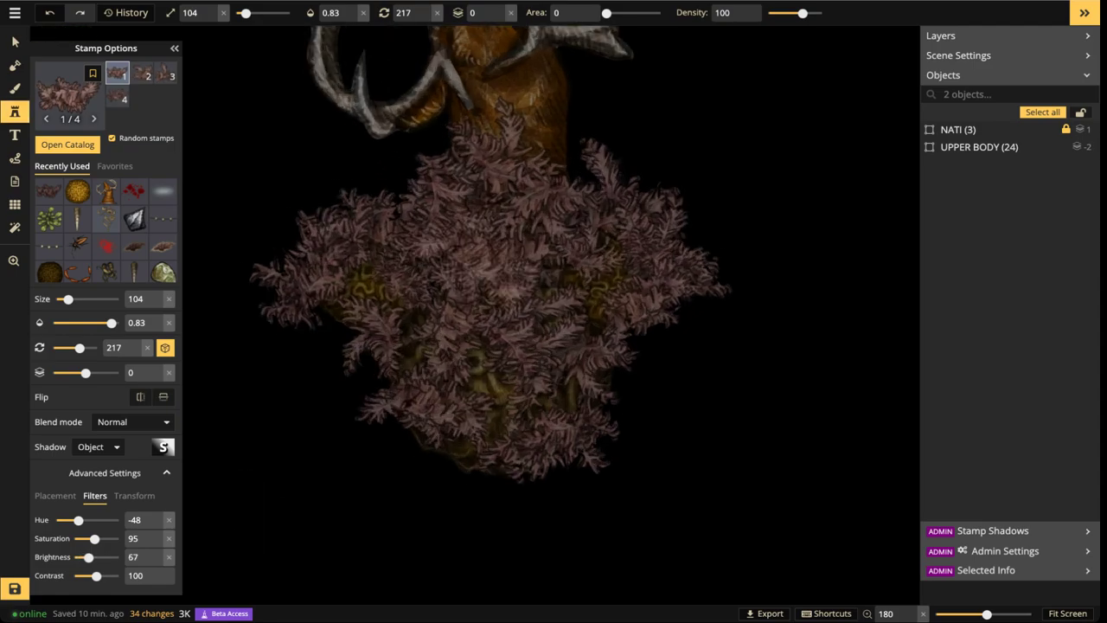
{"action": "scroll", "coordinate": [441, 251], "scroll_direction": "up", "scroll_amount": 2}
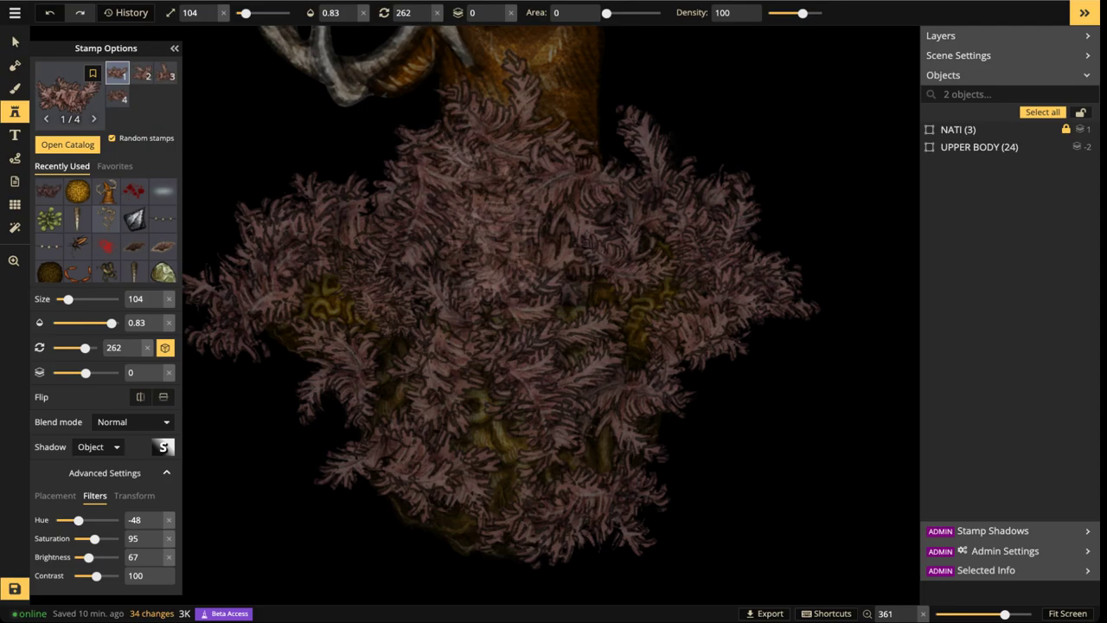
{"action": "left_click", "coordinate": [495, 221]}
{"action": "key", "text": "r"}
{"action": "key", "text": "r"}
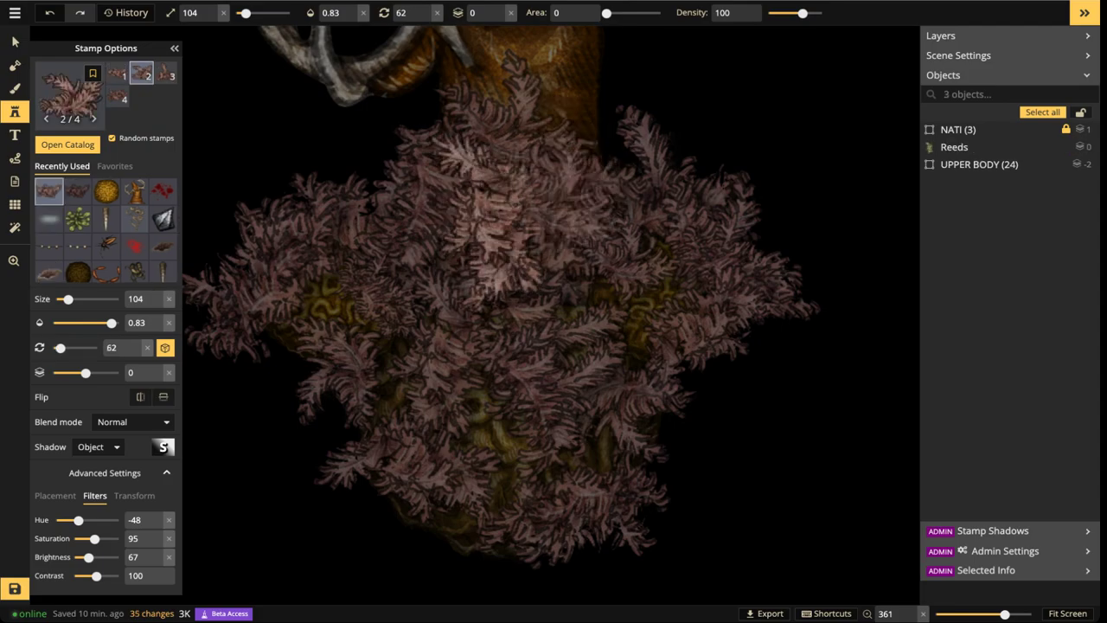
{"action": "left_click", "coordinate": [526, 210]}
{"action": "scroll", "coordinate": [529, 338], "scroll_direction": "down", "scroll_amount": 3}
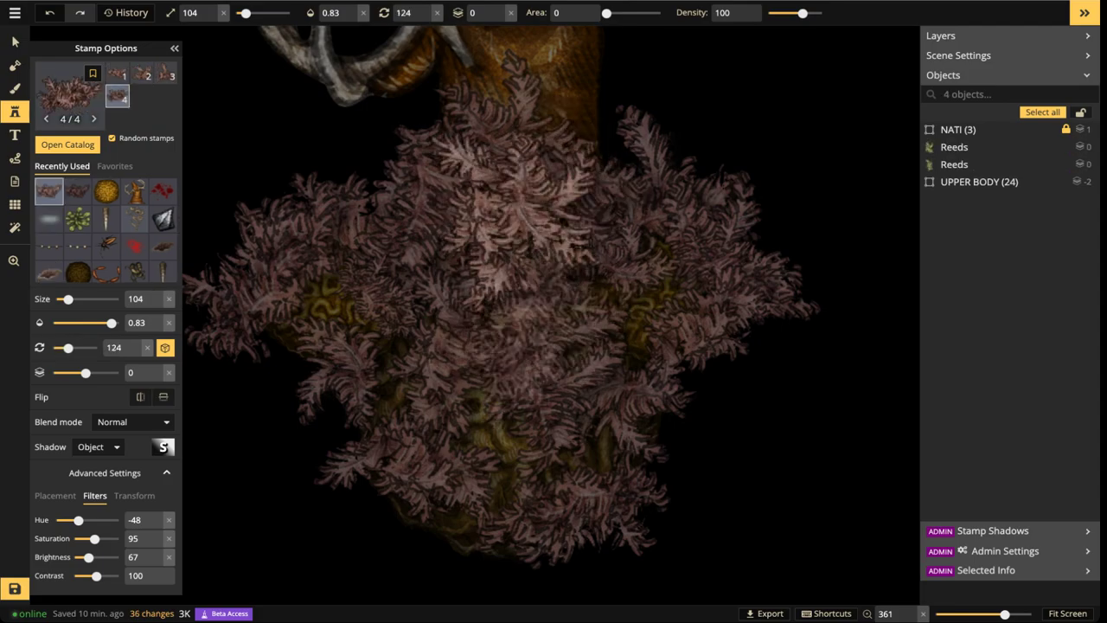
Place three more size 104 Reeds stamps in varied rotations down the body's centre line to its lower end
{"action": "left_click", "coordinate": [529, 341]}
{"action": "scroll", "coordinate": [514, 376], "scroll_direction": "down", "scroll_amount": 2}
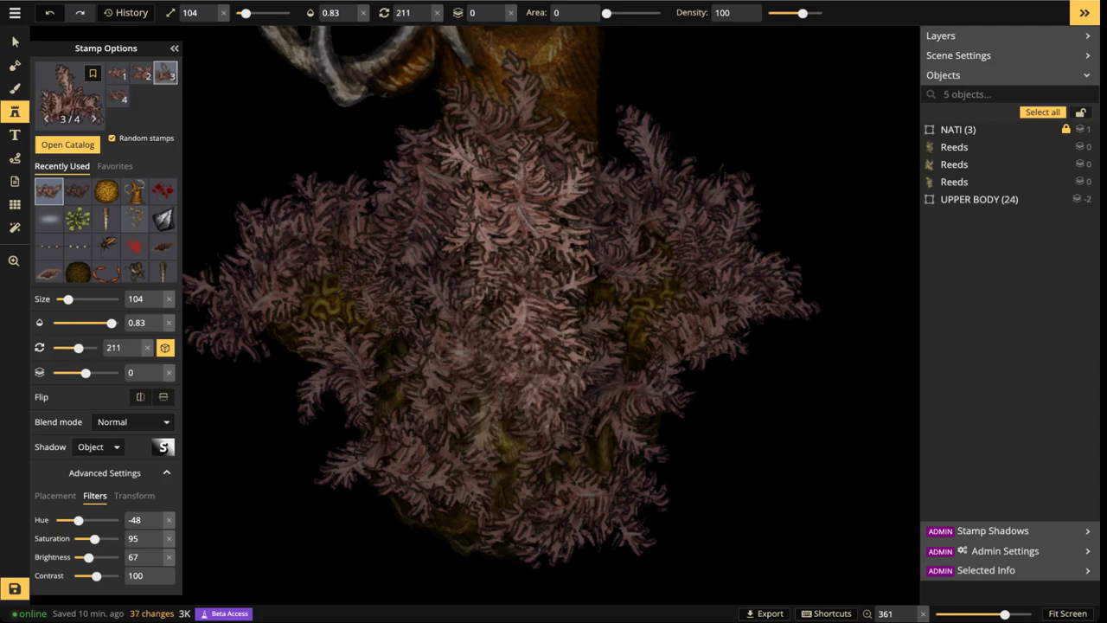
{"action": "scroll", "coordinate": [502, 383], "scroll_direction": "up", "scroll_amount": 4}
{"action": "left_click", "coordinate": [467, 393]}
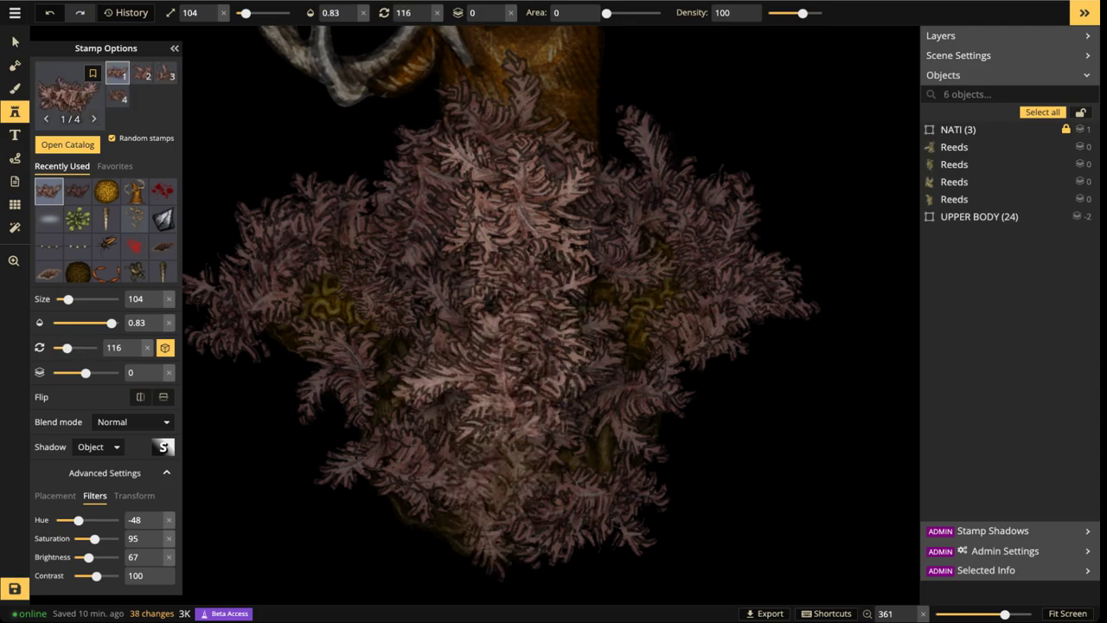
{"action": "left_click", "coordinate": [503, 477]}
{"action": "scroll", "coordinate": [483, 285], "scroll_direction": "down", "scroll_amount": 4}
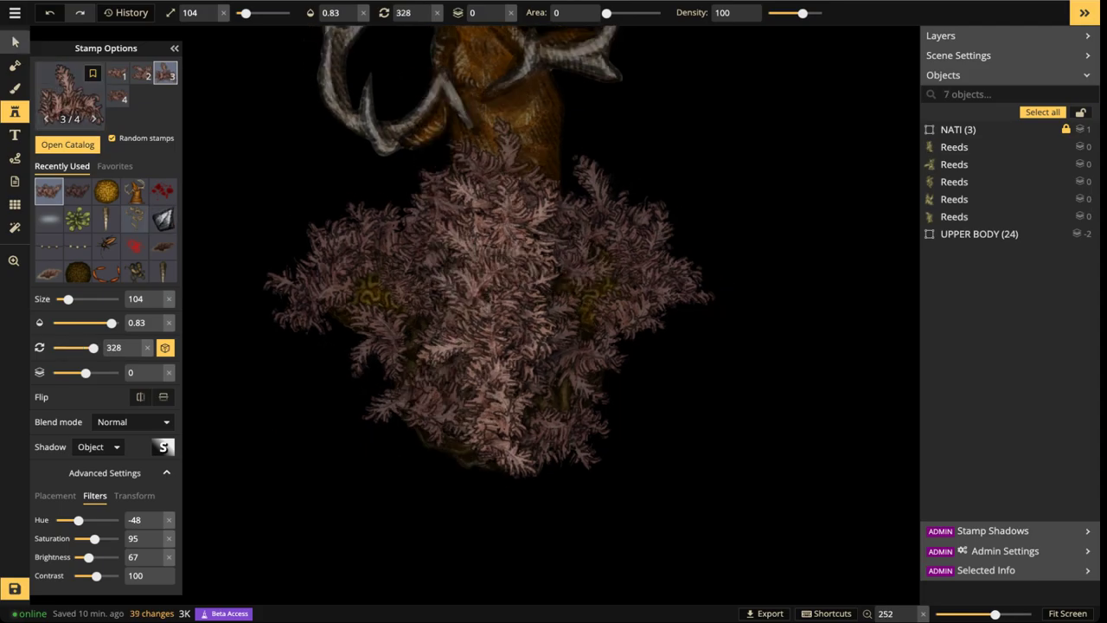
Draw a white dotted path, width 1.5, curving from above the head through the body to below it, and delete it
{"action": "left_click", "coordinate": [15, 41]}
{"action": "scroll", "coordinate": [285, 156], "scroll_direction": "down", "scroll_amount": 2}
{"action": "key", "text": "space"}
{"action": "left_click_drag", "start_coordinate": [286, 156], "coordinate": [351, 250]}
{"action": "left_click_drag", "start_coordinate": [391, 312], "coordinate": [408, 271]}
{"action": "scroll", "coordinate": [408, 271], "scroll_direction": "down", "scroll_amount": 5}
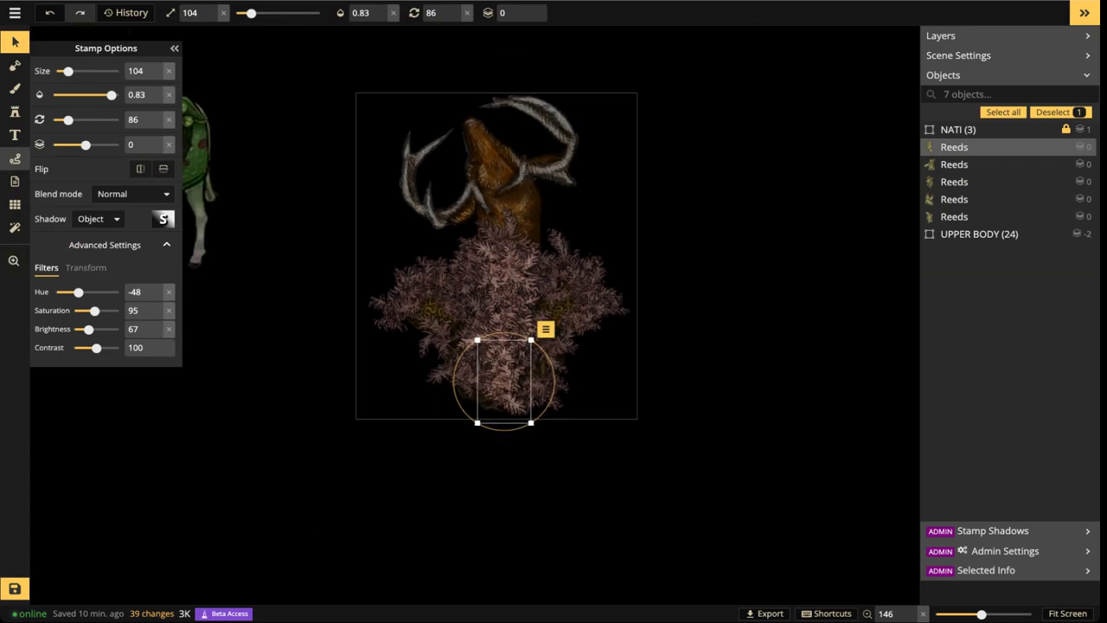
{"action": "left_click", "coordinate": [14, 158]}
{"action": "left_click", "coordinate": [128, 95]}
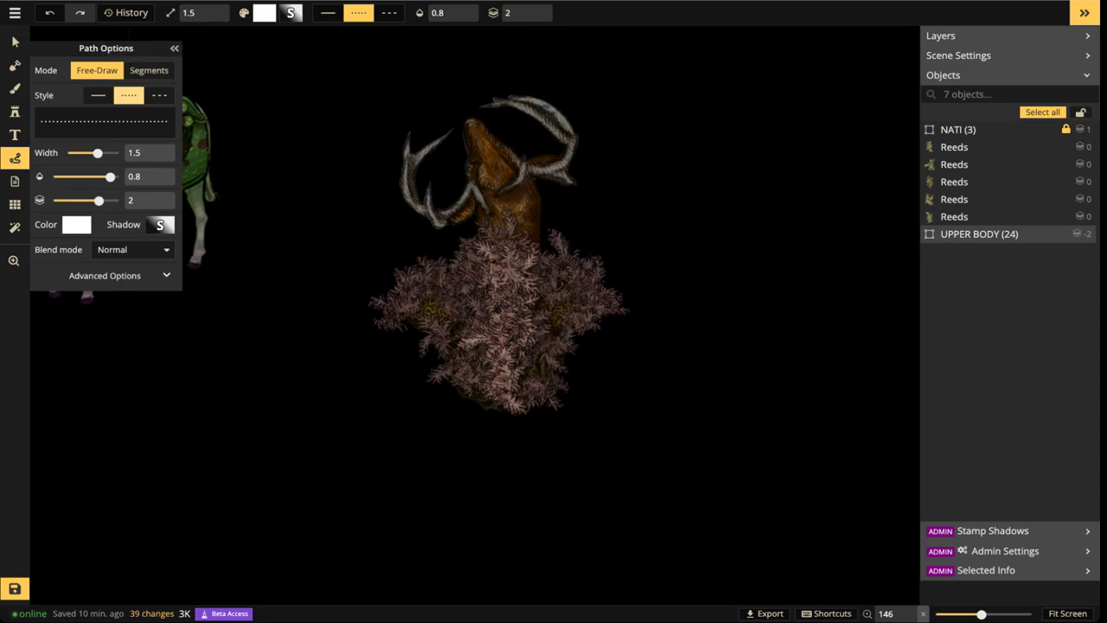
{"action": "left_click_drag", "start_coordinate": [429, 66], "coordinate": [453, 92]}
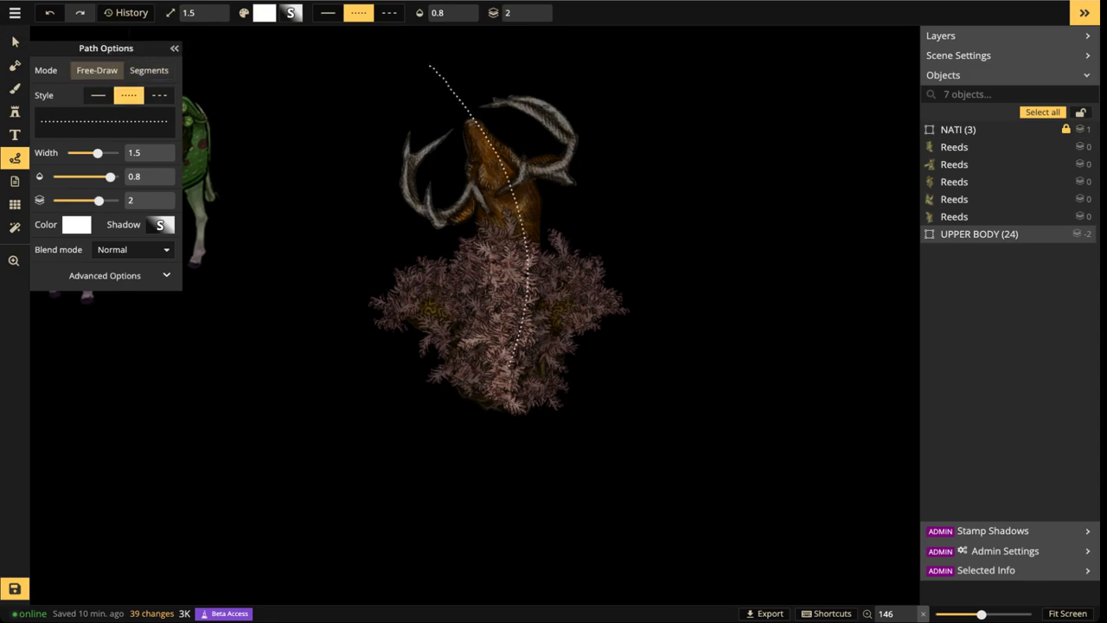
{"action": "left_click_drag", "start_coordinate": [468, 531], "coordinate": [468, 531]}
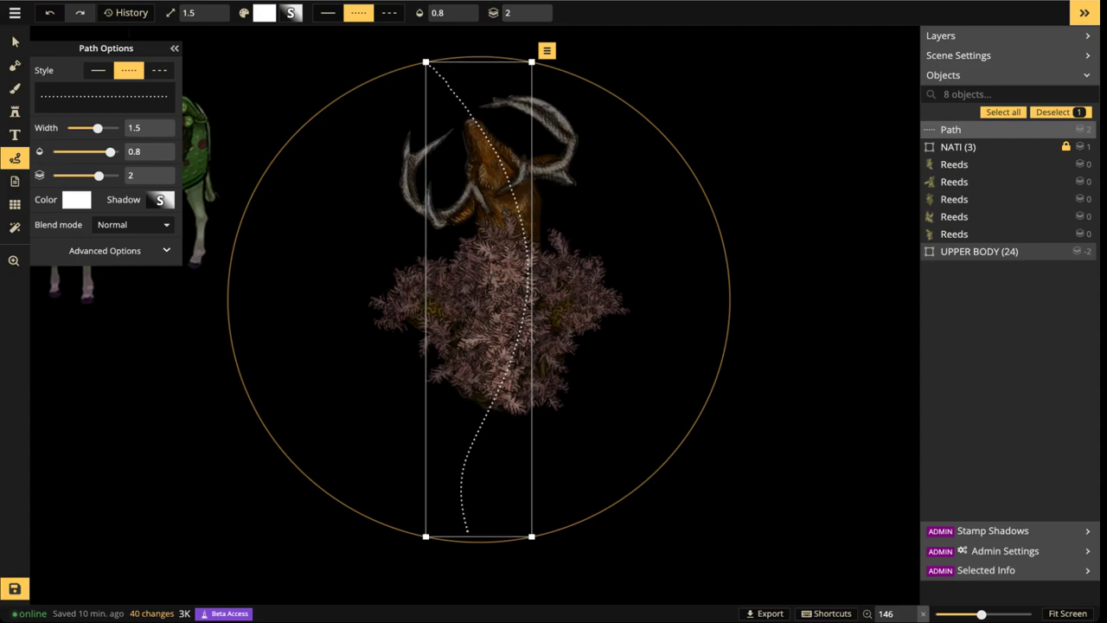
{"action": "left_click", "coordinate": [15, 43]}
{"action": "key", "text": "Delete"}
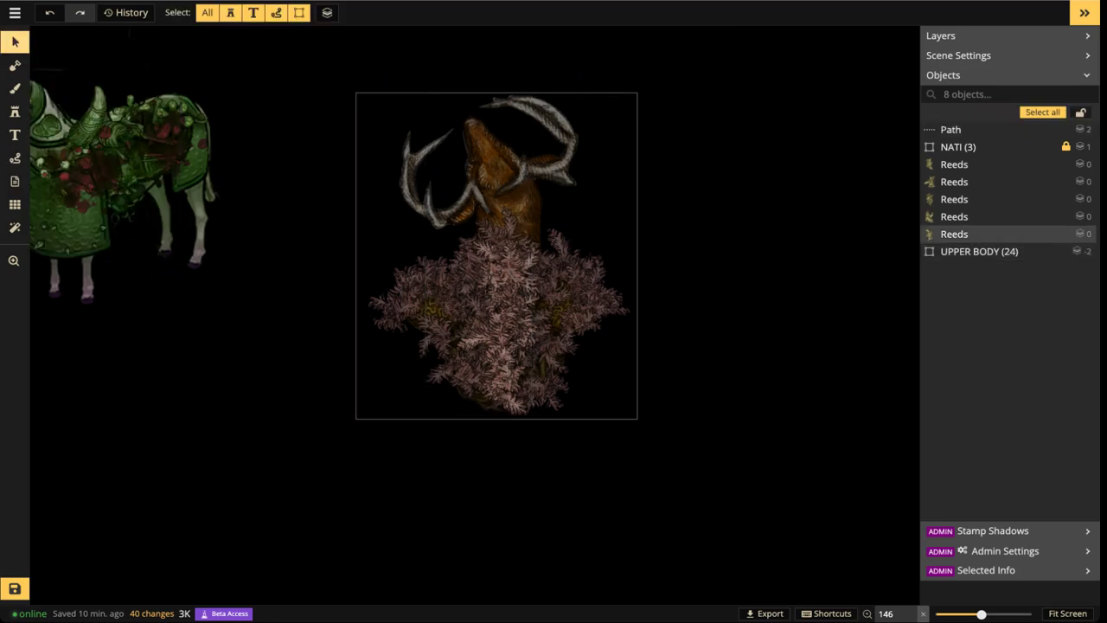
Shift and rotate the middle and lower bright Reeds so the strip curves toward the body's lower left
{"action": "scroll", "coordinate": [501, 297], "scroll_direction": "up", "scroll_amount": 5}
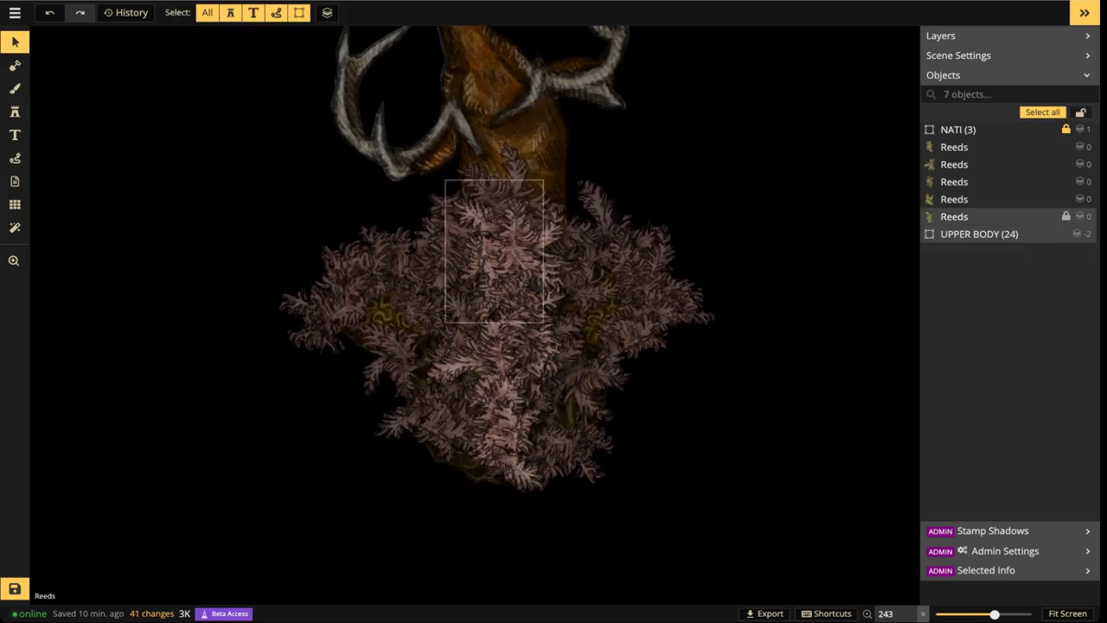
{"action": "left_click", "coordinate": [977, 217]}
{"action": "left_click", "coordinate": [524, 339]}
{"action": "left_click_drag", "start_coordinate": [437, 324], "coordinate": [443, 303]}
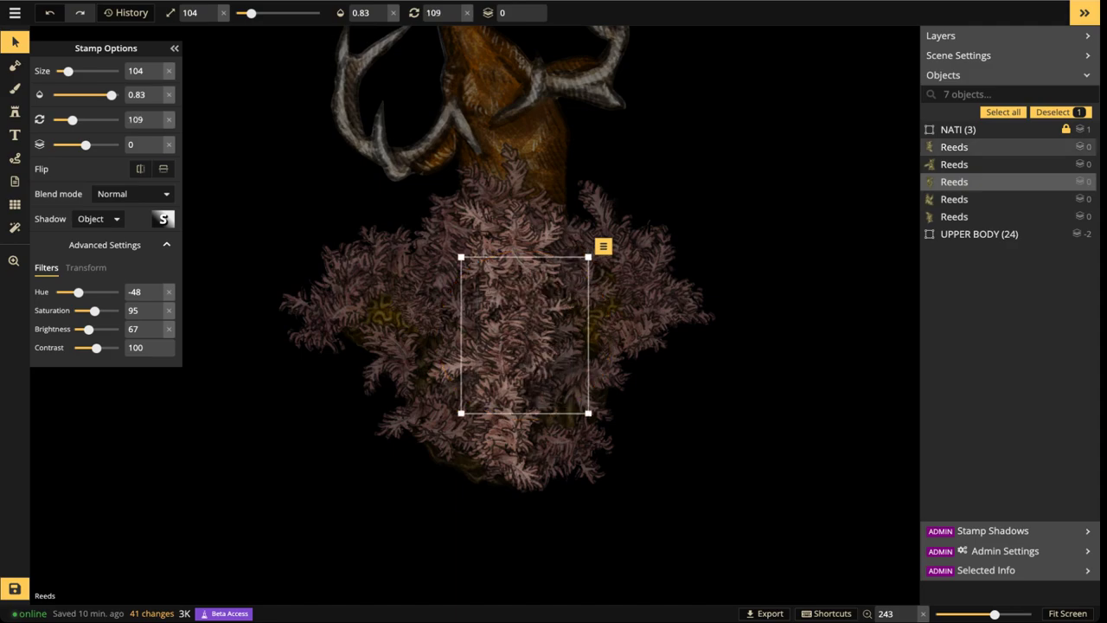
{"action": "left_click_drag", "start_coordinate": [518, 346], "coordinate": [514, 349]}
{"action": "left_click_drag", "start_coordinate": [506, 435], "coordinate": [482, 439]}
{"action": "scroll", "coordinate": [490, 432], "scroll_direction": "down", "scroll_amount": 3}
{"action": "left_click", "coordinate": [478, 396]}
{"action": "scroll", "coordinate": [478, 396], "scroll_direction": "down", "scroll_amount": 5}
{"action": "left_click", "coordinate": [485, 438]}
Adjust the placement of the bright Reeds on the upper chest to continue the curved strip
{"action": "scroll", "coordinate": [486, 437], "scroll_direction": "up", "scroll_amount": 5}
{"action": "left_click", "coordinate": [495, 257]}
{"action": "left_click_drag", "start_coordinate": [495, 258], "coordinate": [494, 250]}
{"action": "left_click", "coordinate": [536, 243]}
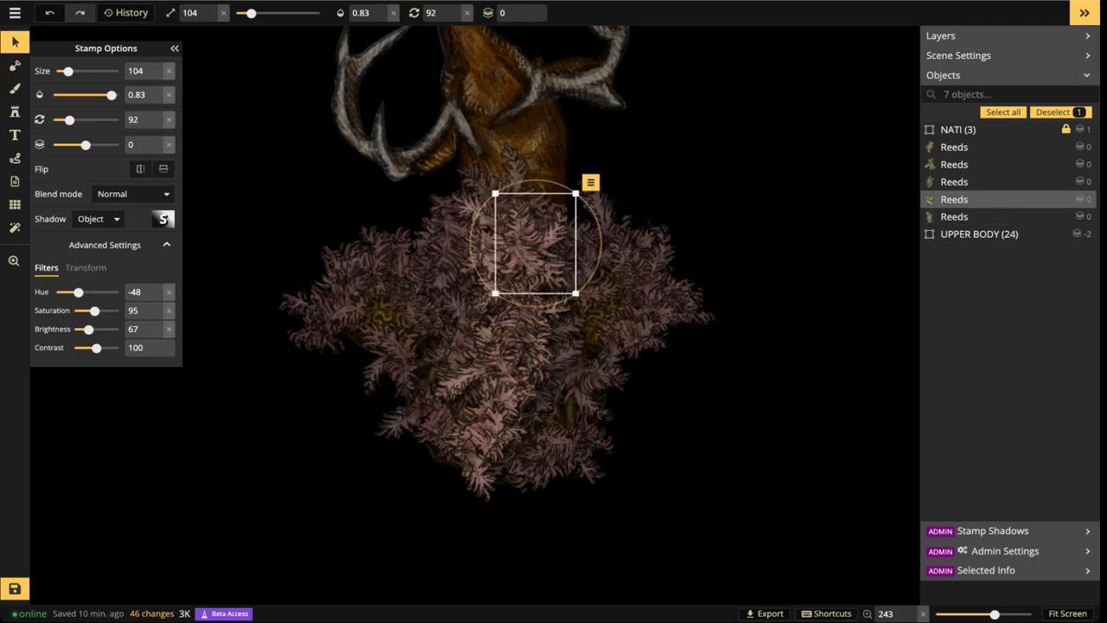
Paste a copy of the Reeds onto the neck, flip it horizontally, and rotate it to 97
{"action": "left_click", "coordinate": [475, 246]}
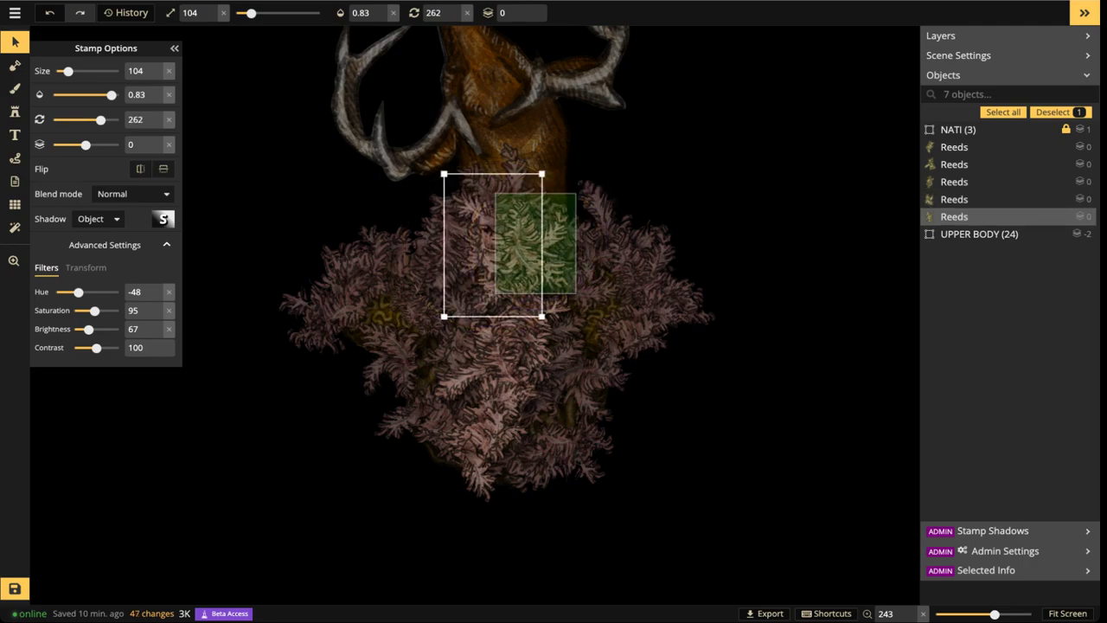
{"action": "key", "text": "ctrl+v"}
{"action": "scroll", "coordinate": [528, 178], "scroll_direction": "down", "scroll_amount": 2}
{"action": "scroll", "coordinate": [528, 178], "scroll_direction": "up", "scroll_amount": 2}
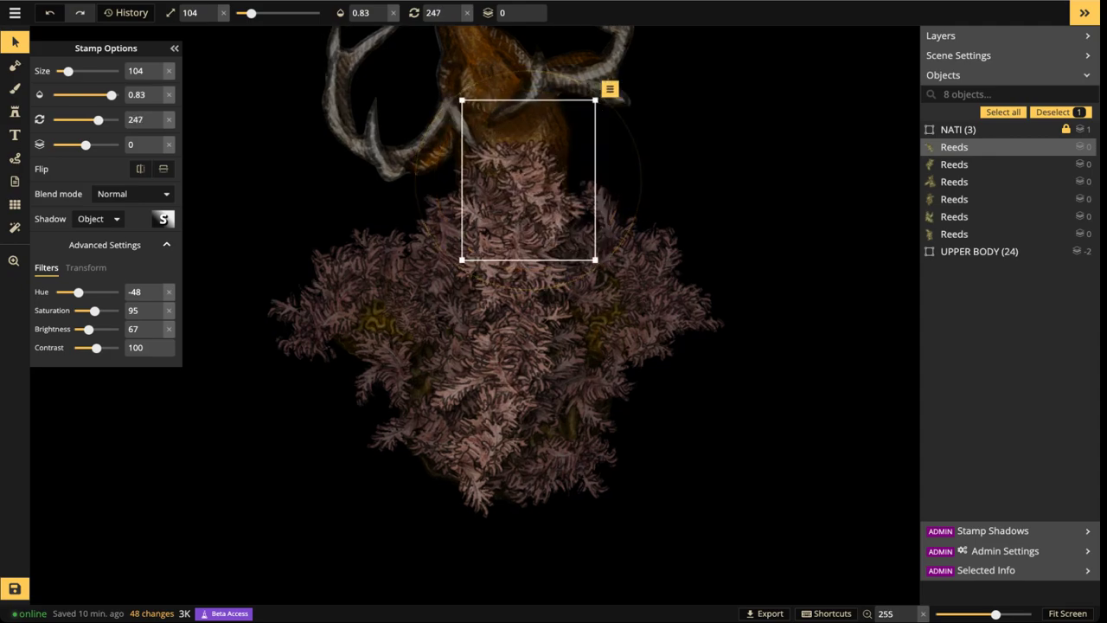
{"action": "scroll", "coordinate": [528, 179], "scroll_direction": "up", "scroll_amount": 4}
{"action": "left_click", "coordinate": [141, 169]}
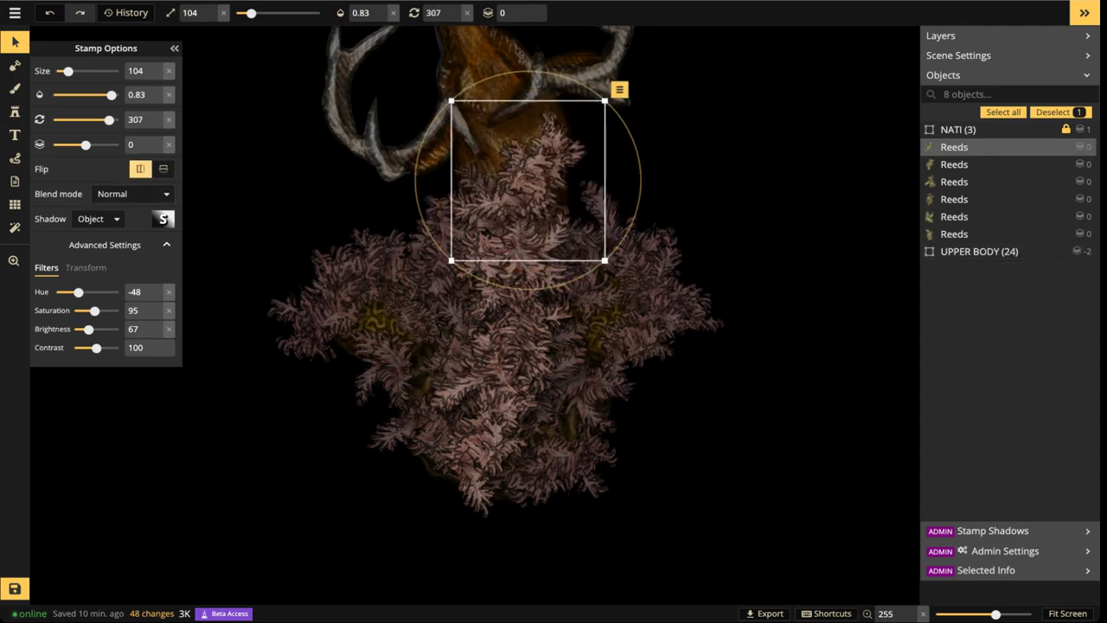
{"action": "scroll", "coordinate": [528, 180], "scroll_direction": "up", "scroll_amount": 9}
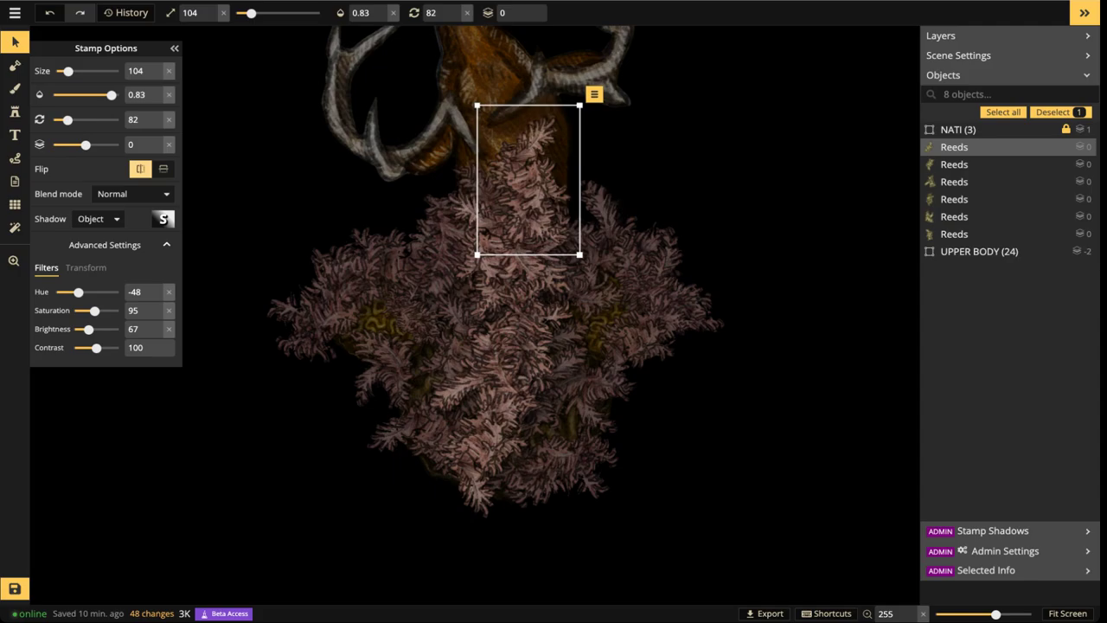
{"action": "scroll", "coordinate": [510, 165], "scroll_direction": "up", "scroll_amount": 1}
{"action": "left_click_drag", "start_coordinate": [510, 166], "coordinate": [502, 158]}
{"action": "scroll", "coordinate": [502, 159], "scroll_direction": "down", "scroll_amount": 5}
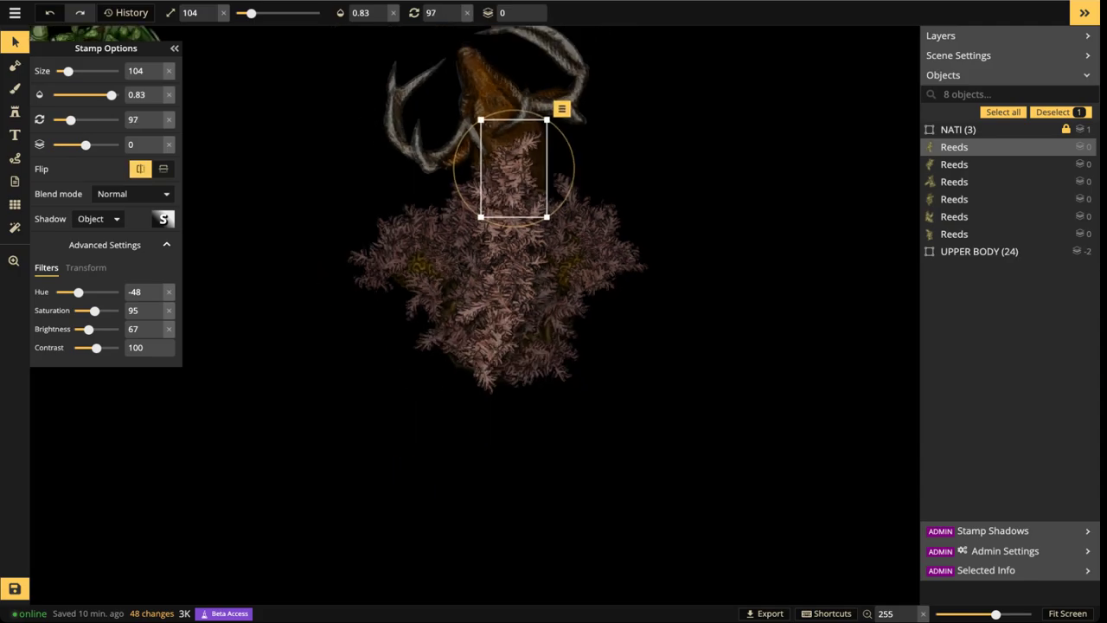
{"action": "key", "text": "Escape"}
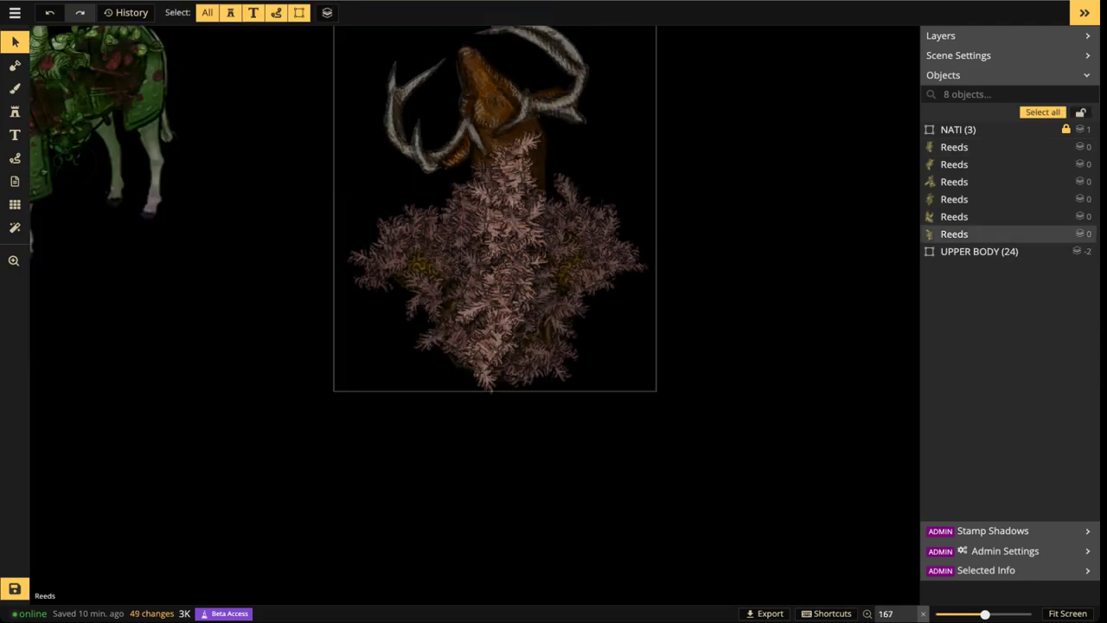
Select the UPPER BODY group with the six loose Reeds and scale them down together to size 92
{"action": "scroll", "coordinate": [467, 215], "scroll_direction": "down", "scroll_amount": 4}
{"action": "left_click_drag", "start_coordinate": [467, 215], "coordinate": [467, 320]}
{"action": "left_click_drag", "start_coordinate": [365, 148], "coordinate": [651, 513]}
{"action": "left_click_drag", "start_coordinate": [500, 364], "coordinate": [498, 308]}
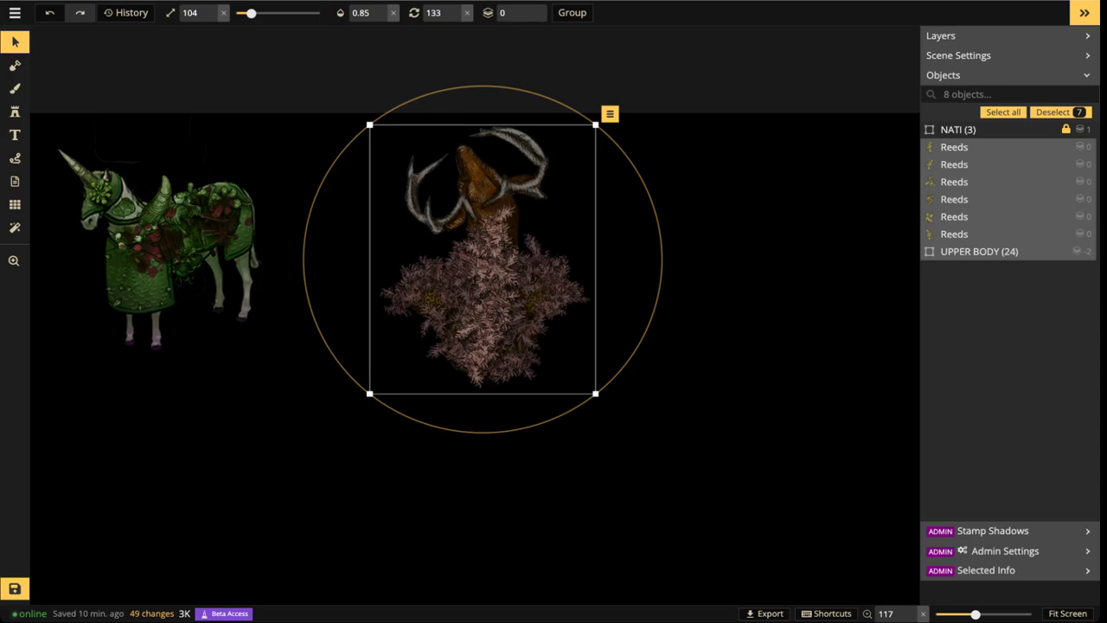
{"action": "scroll", "coordinate": [596, 393], "scroll_direction": "up", "scroll_amount": 2}
{"action": "left_click_drag", "start_coordinate": [595, 394], "coordinate": [566, 356]}
{"action": "scroll", "coordinate": [474, 282], "scroll_direction": "up", "scroll_amount": 4}
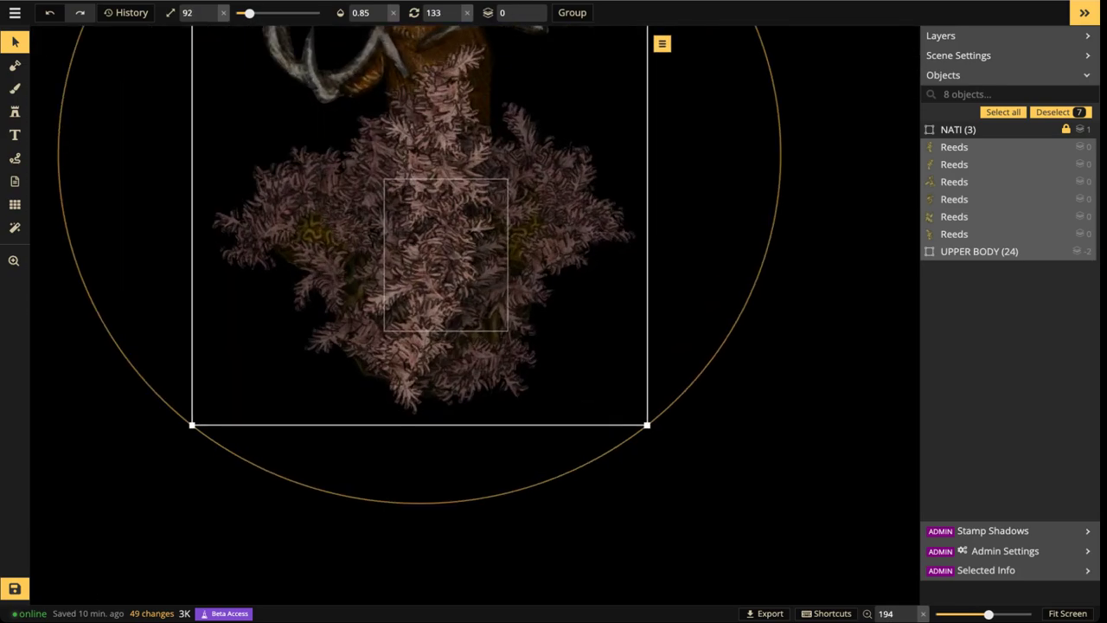
{"action": "left_click_drag", "start_coordinate": [474, 282], "coordinate": [527, 260]}
{"action": "scroll", "coordinate": [522, 346], "scroll_direction": "down", "scroll_amount": 2}
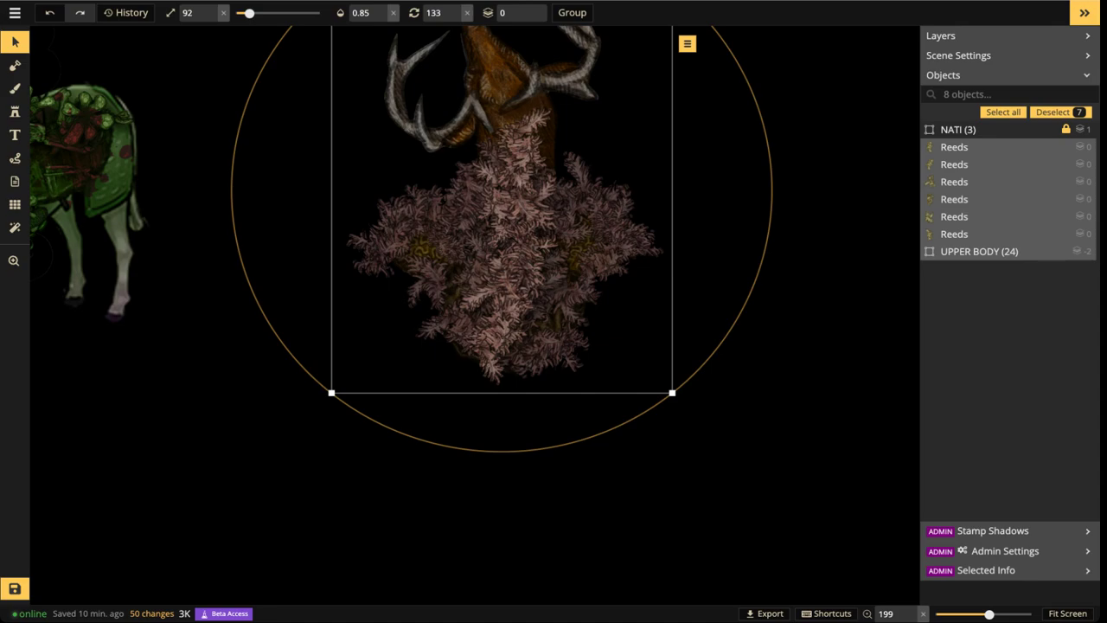
Choose the Sea Brain Coral stamp and place a large one at size 104 in the empty space below the upper body
{"action": "scroll", "coordinate": [631, 242], "scroll_direction": "down", "scroll_amount": 4}
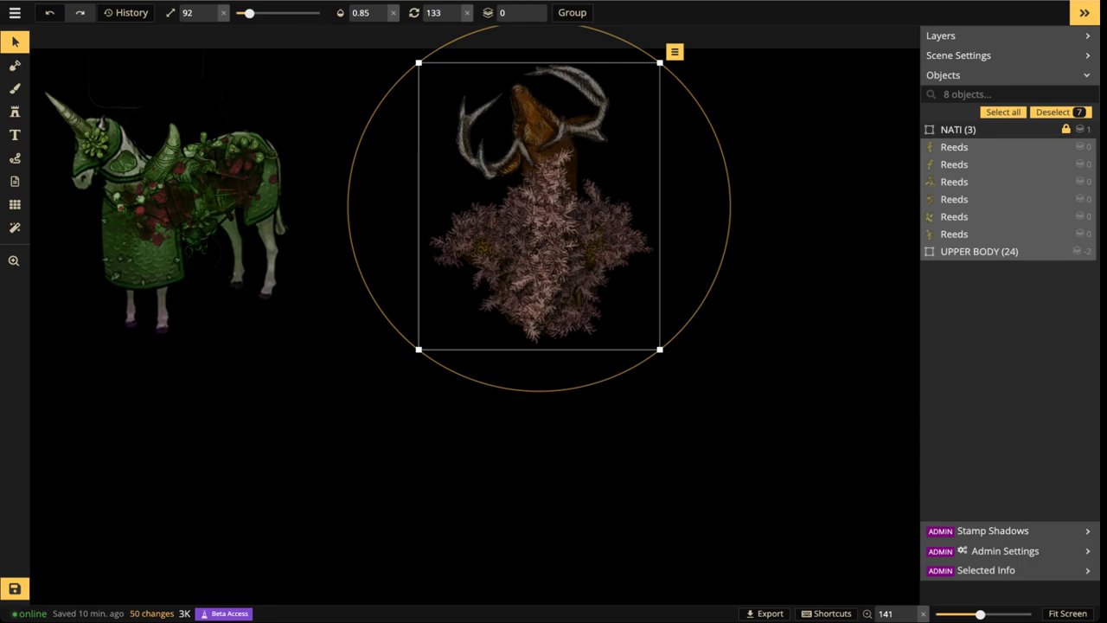
{"action": "scroll", "coordinate": [470, 332], "scroll_direction": "up", "scroll_amount": 3}
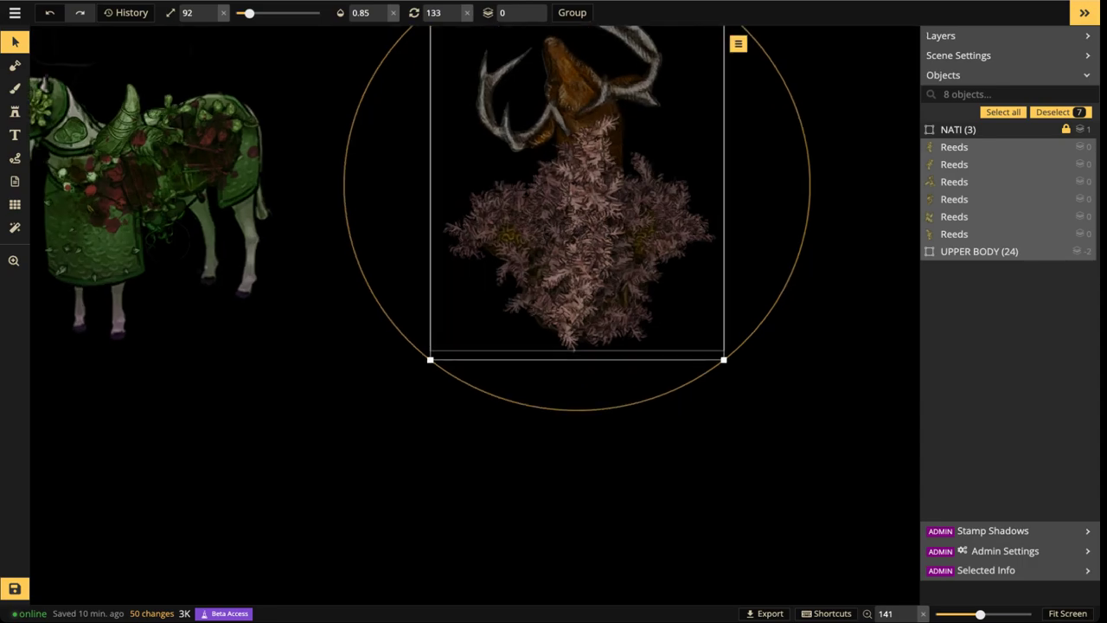
{"action": "left_click_drag", "start_coordinate": [469, 331], "coordinate": [471, 228]}
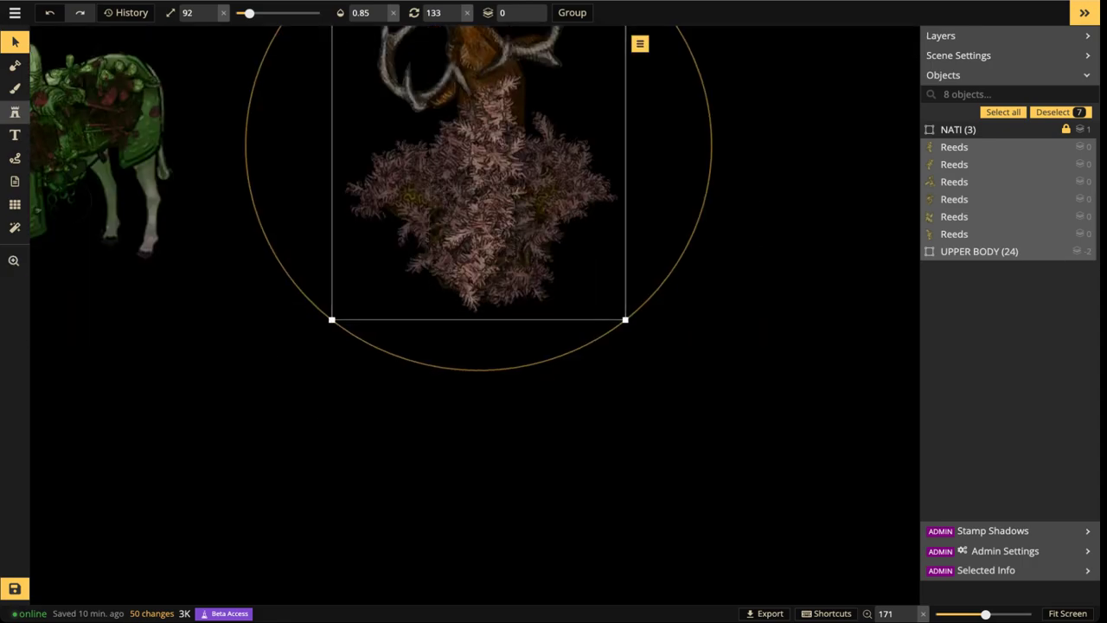
{"action": "left_click", "coordinate": [15, 112]}
{"action": "left_click", "coordinate": [70, 91]}
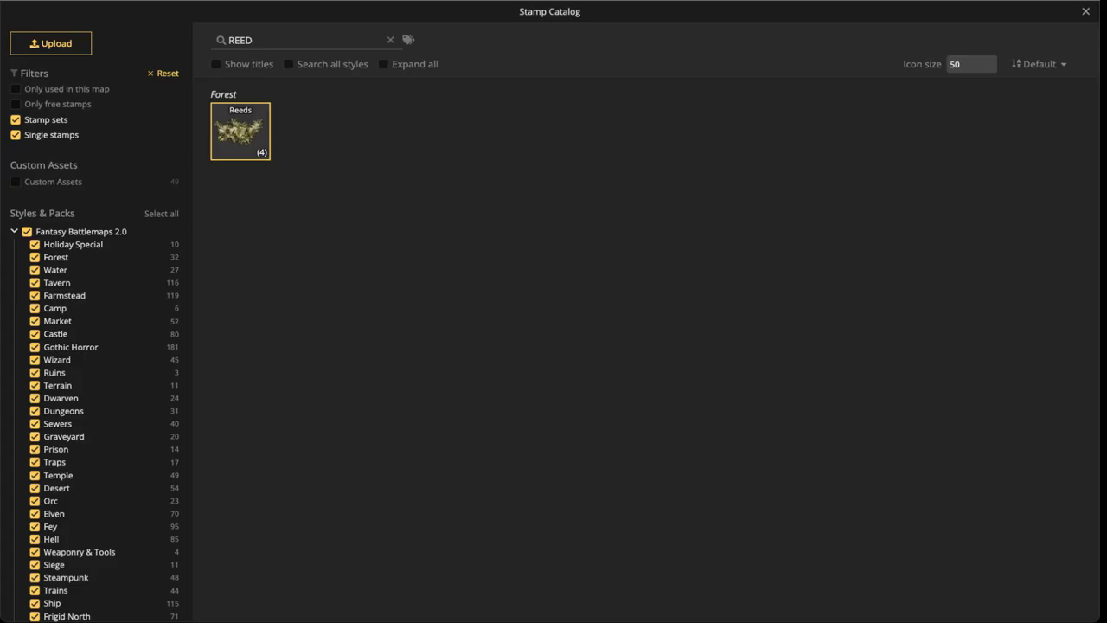
{"action": "left_click", "coordinate": [240, 129]}
{"action": "left_click", "coordinate": [107, 191]}
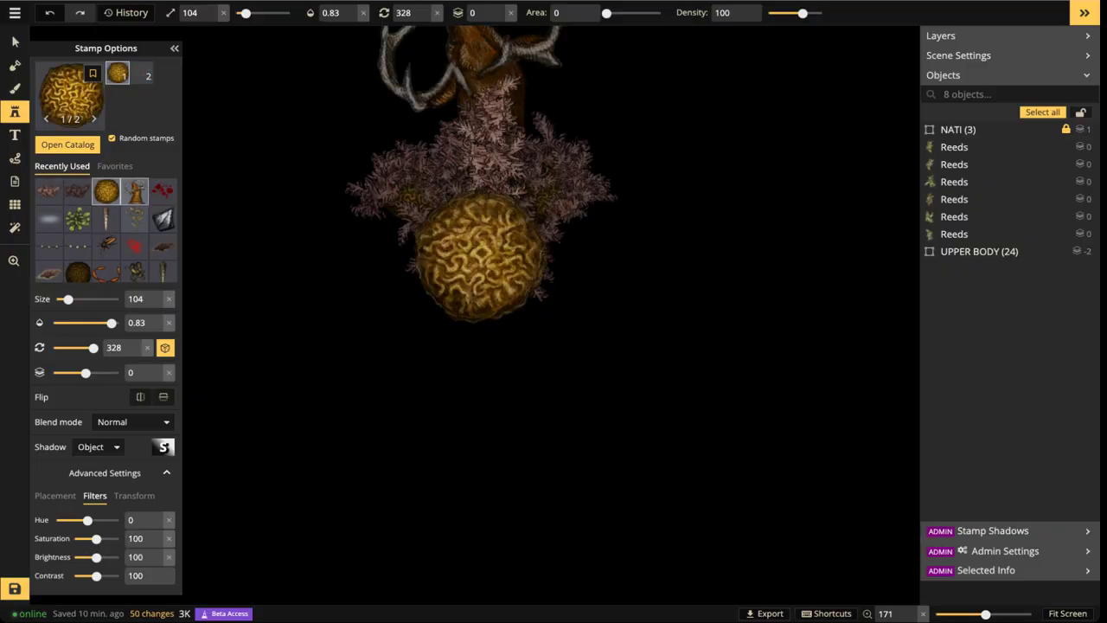
{"action": "scroll", "coordinate": [466, 277], "scroll_direction": "up", "scroll_amount": 1}
{"action": "left_click_drag", "start_coordinate": [473, 489], "coordinate": [475, 319]}
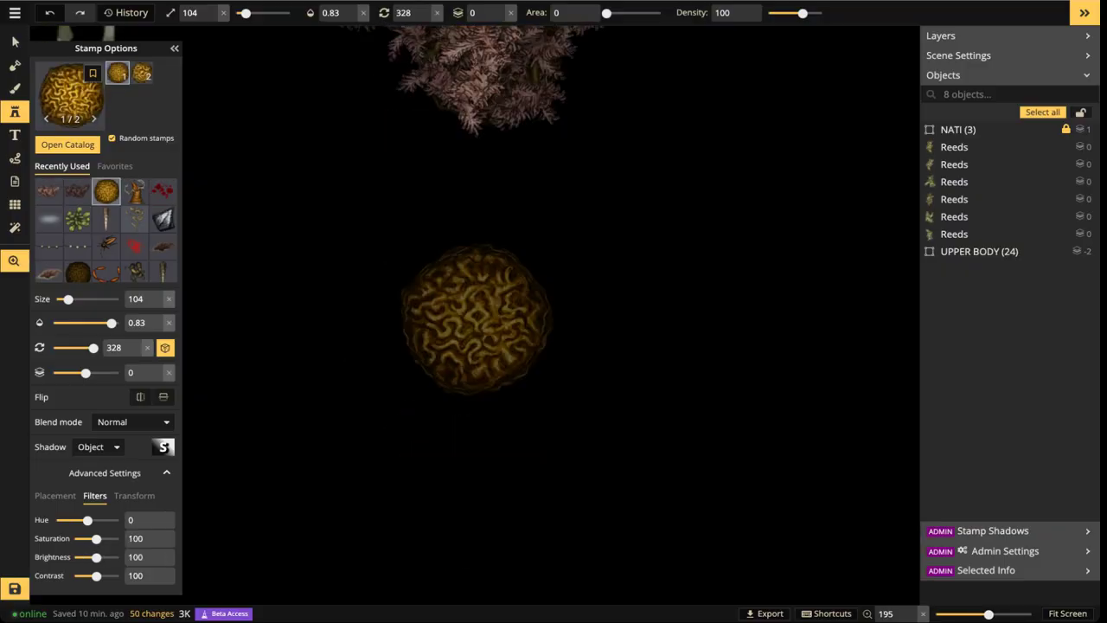
{"action": "left_click", "coordinate": [478, 424]}
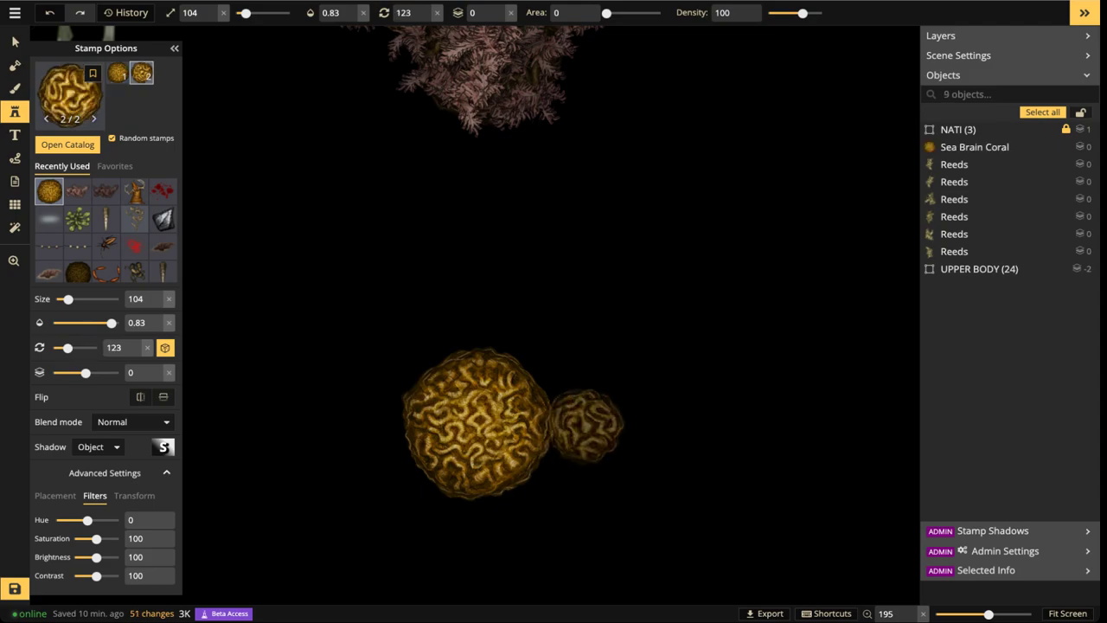
Place the smaller Sea Brain Coral variant on the upper right and upper left sides of the large coral
{"action": "left_click", "coordinate": [566, 410]}
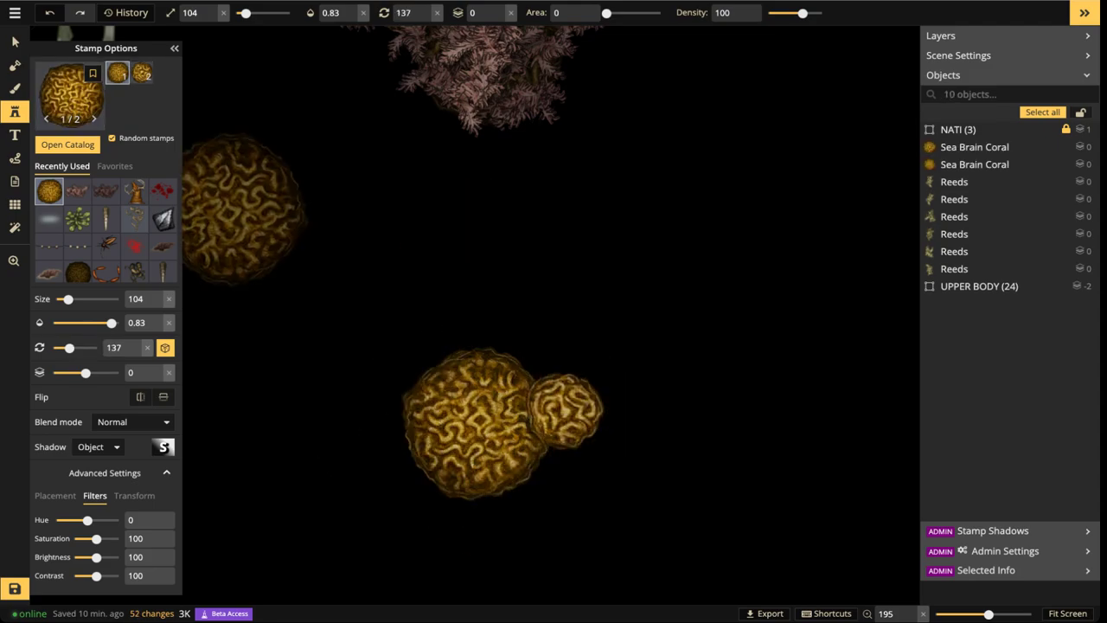
{"action": "left_click", "coordinate": [141, 74]}
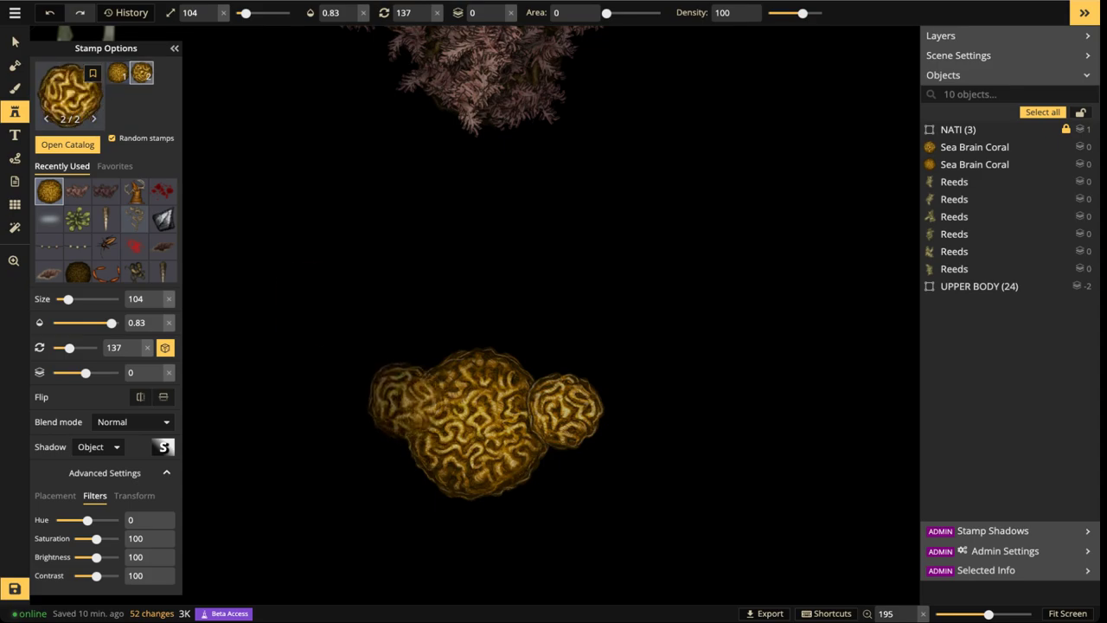
{"action": "left_click", "coordinate": [399, 402]}
{"action": "left_click", "coordinate": [14, 42]}
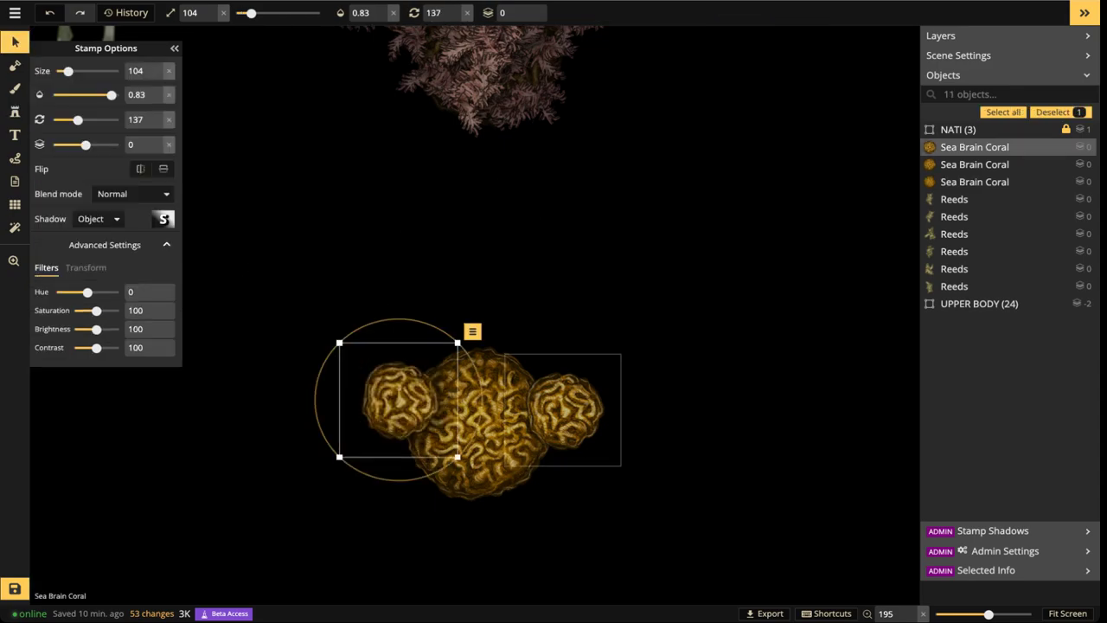
Place the left small Sea Brain Coral on layer -2 and the right one on layer -1, both behind the large coral
{"action": "left_click", "coordinate": [566, 411]}
{"action": "left_click", "coordinate": [399, 401], "text": "shift"}
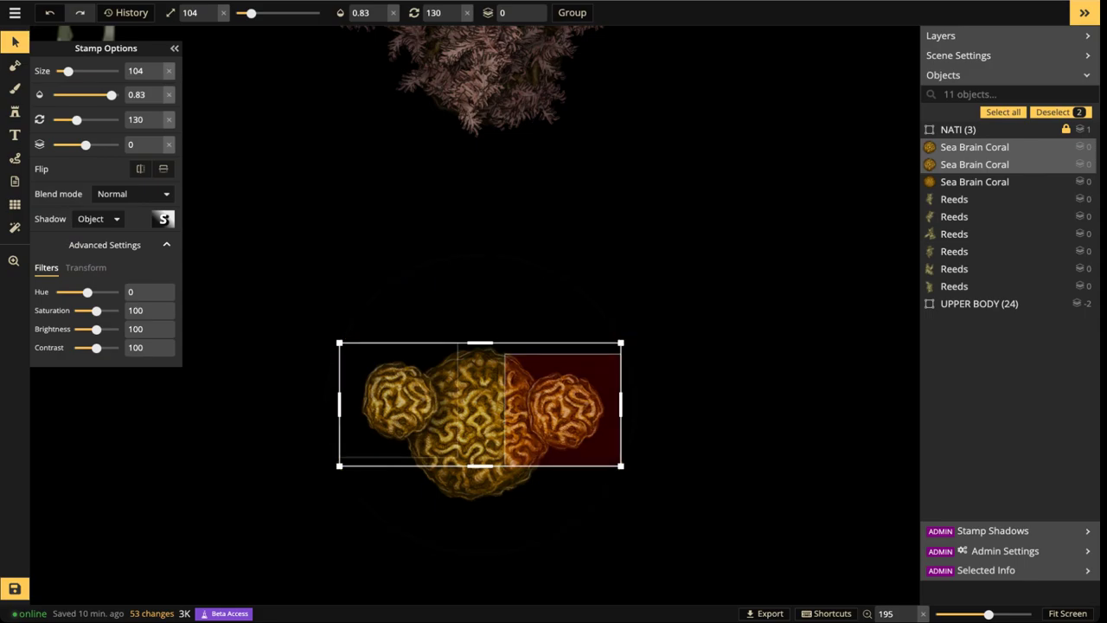
{"action": "left_click", "coordinate": [566, 411], "text": "shift"}
{"action": "left_click", "coordinate": [529, 16]}
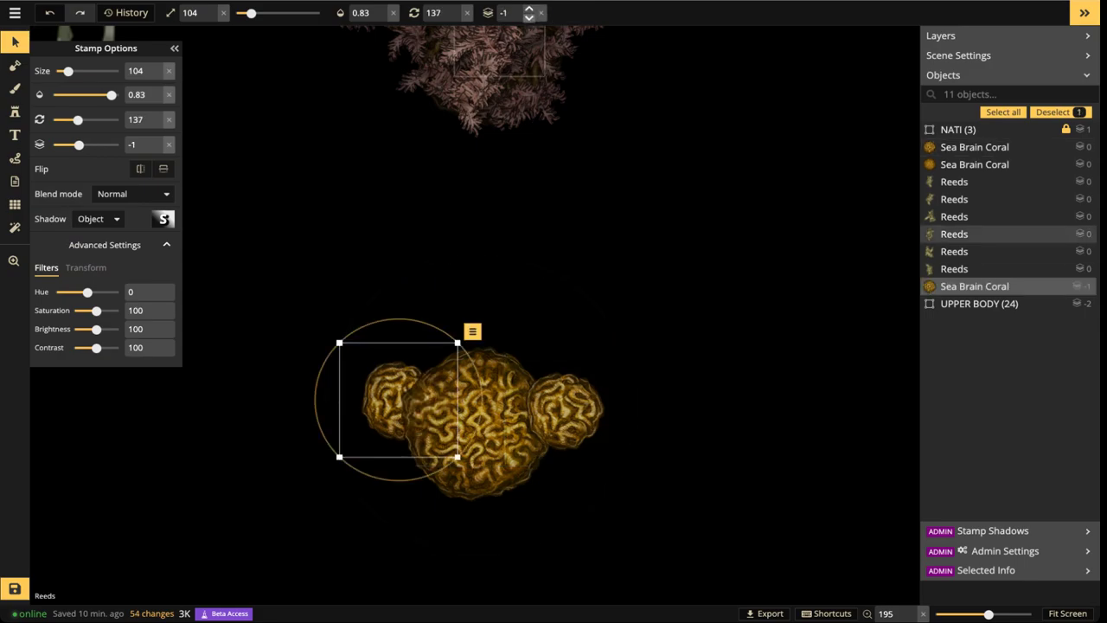
{"action": "left_click", "coordinate": [530, 17]}
{"action": "left_click", "coordinate": [567, 411]}
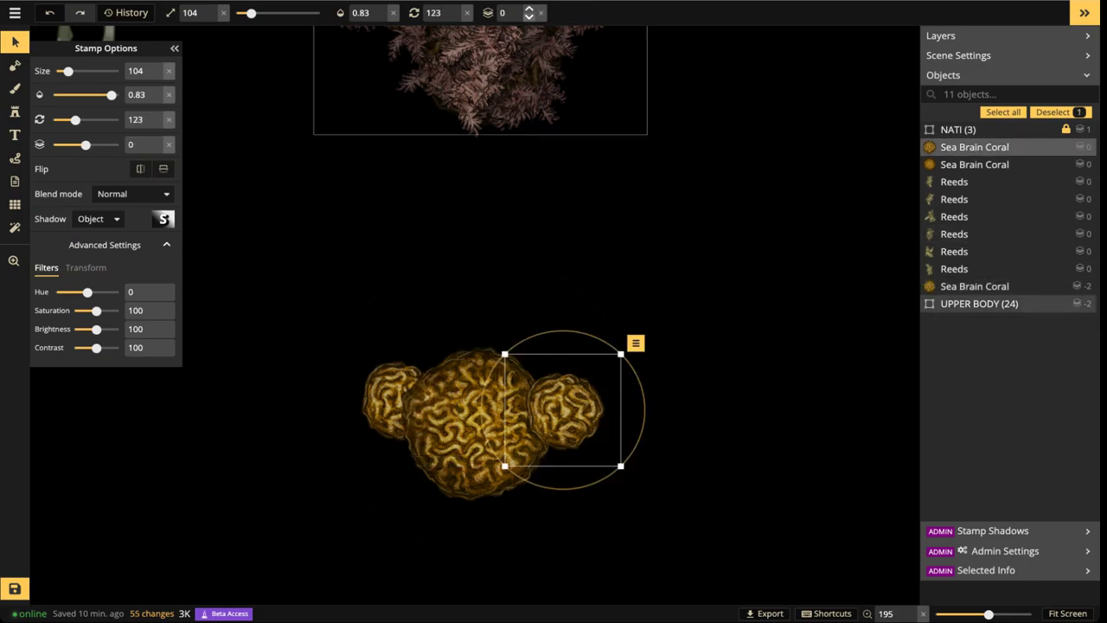
{"action": "left_click", "coordinate": [529, 16]}
Select all three Sea Brain Coral stamps, darken them to brightness 49 and group them
{"action": "left_click_drag", "start_coordinate": [304, 309], "coordinate": [650, 472]}
{"action": "left_click_drag", "start_coordinate": [501, 423], "coordinate": [529, 313]}
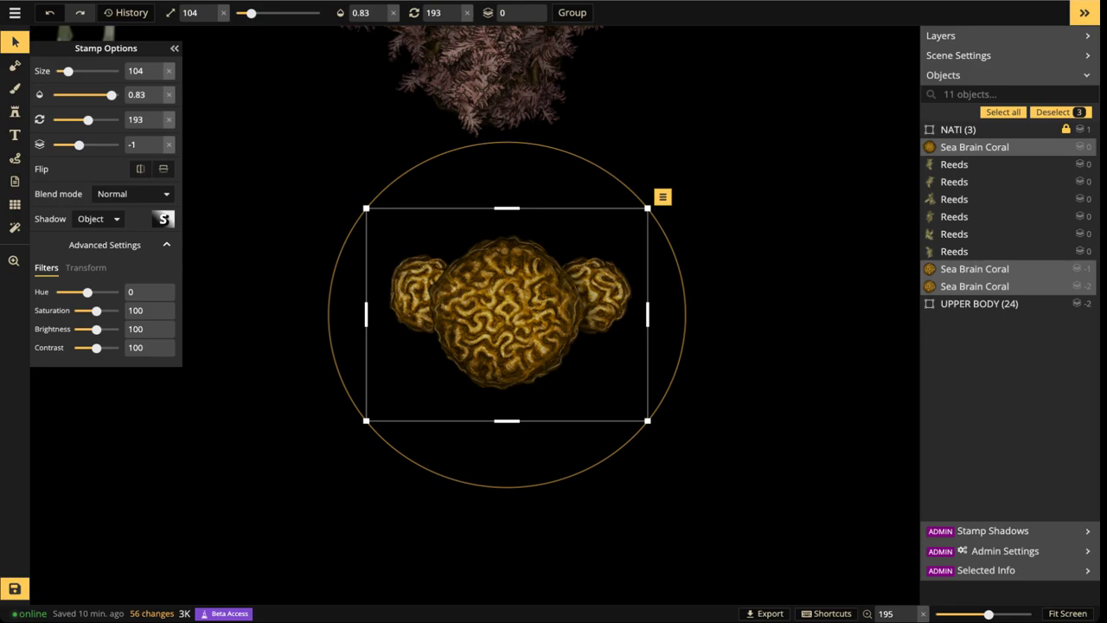
{"action": "left_click_drag", "start_coordinate": [96, 329], "coordinate": [84, 329]}
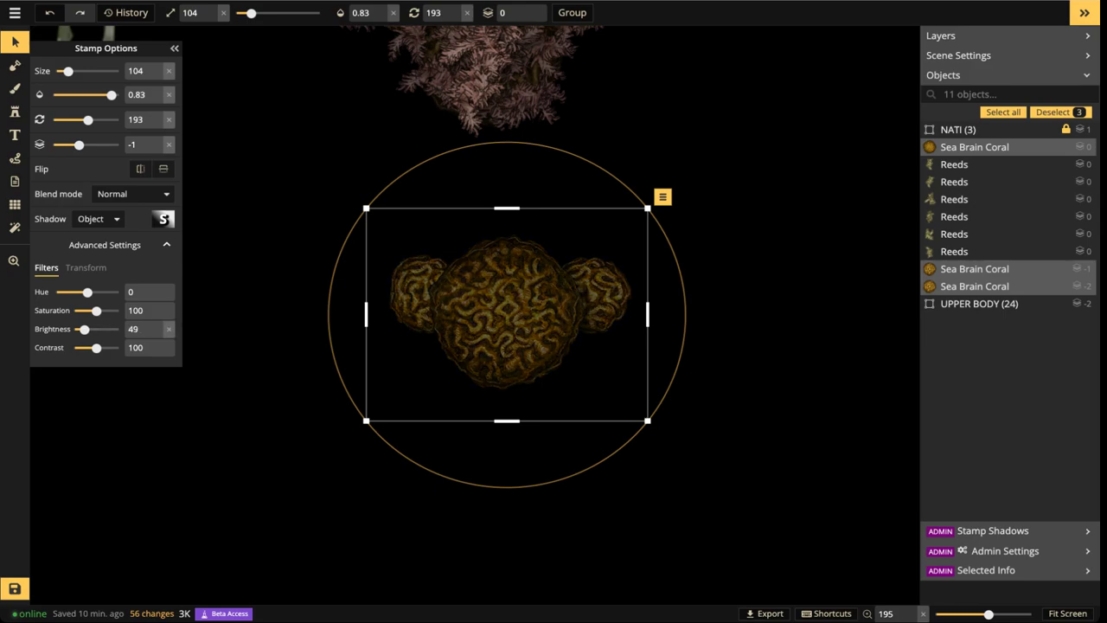
{"action": "left_click", "coordinate": [571, 13]}
Shrink the coral group to about half its size and tuck it under the bottom edge of the pink upper body
{"action": "left_click_drag", "start_coordinate": [647, 421], "coordinate": [561, 356]}
{"action": "key", "text": "space"}
{"action": "left_click_drag", "start_coordinate": [464, 282], "coordinate": [497, 294]}
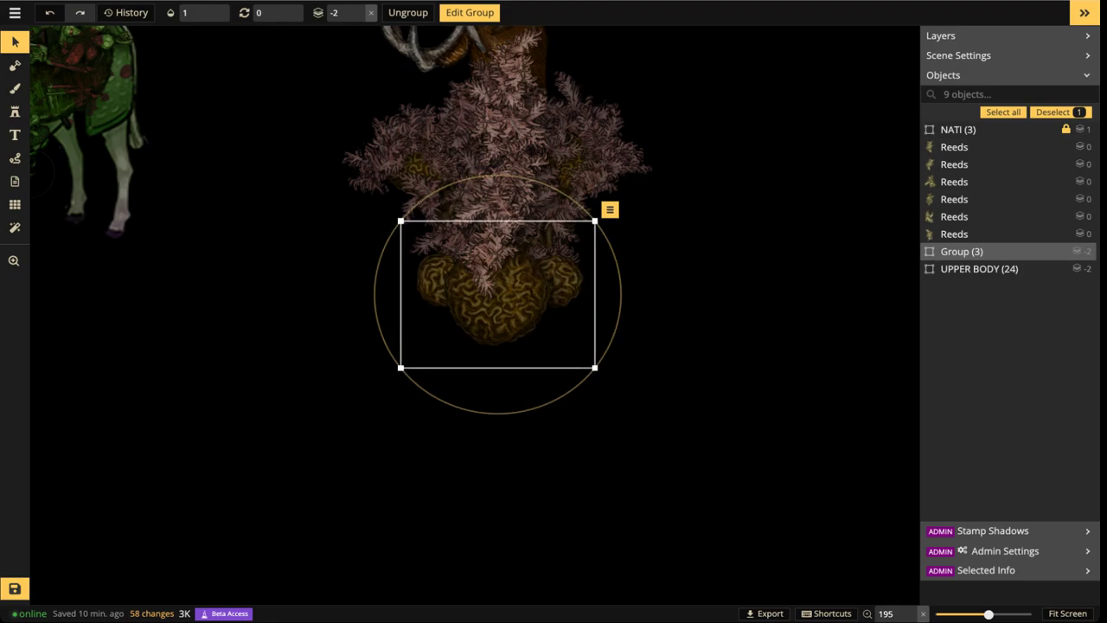
{"action": "left_click_drag", "start_coordinate": [595, 368], "coordinate": [559, 340]}
{"action": "left_click_drag", "start_coordinate": [485, 295], "coordinate": [505, 312]}
{"action": "left_click_drag", "start_coordinate": [579, 358], "coordinate": [569, 350]}
{"action": "scroll", "coordinate": [510, 289], "scroll_direction": "down", "scroll_amount": 2}
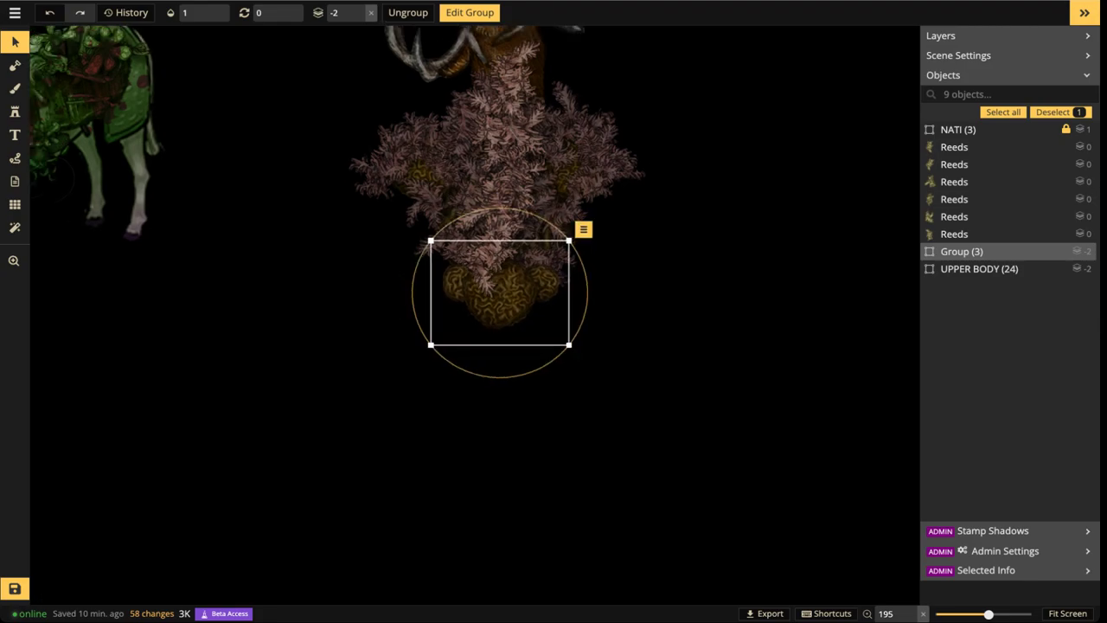
{"action": "key", "text": "Escape"}
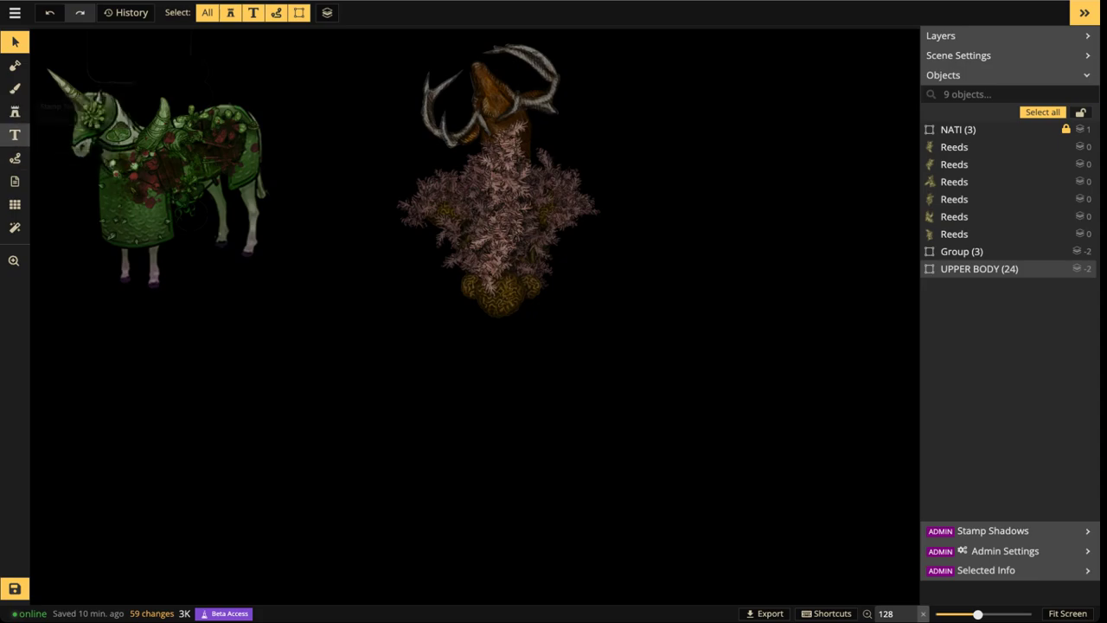
Find the Wooden Walls stamp in the unfiltered Tavern stamps and place a vertical one at size 104 in the empty space right of the creature
{"action": "left_click", "coordinate": [15, 111]}
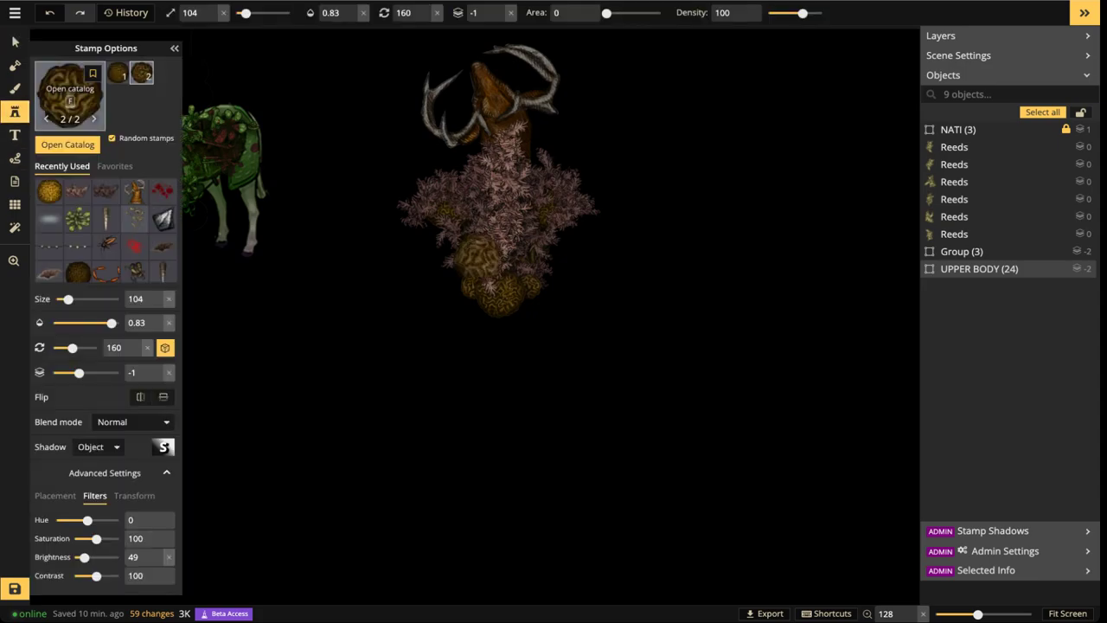
{"action": "left_click", "coordinate": [67, 145]}
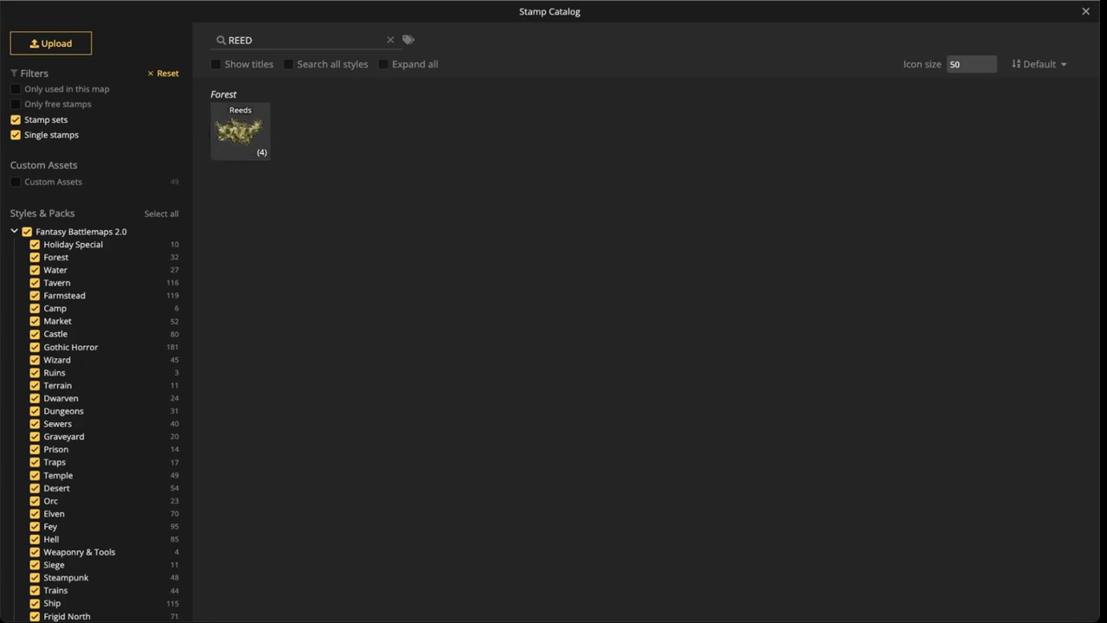
{"action": "left_click", "coordinate": [390, 40]}
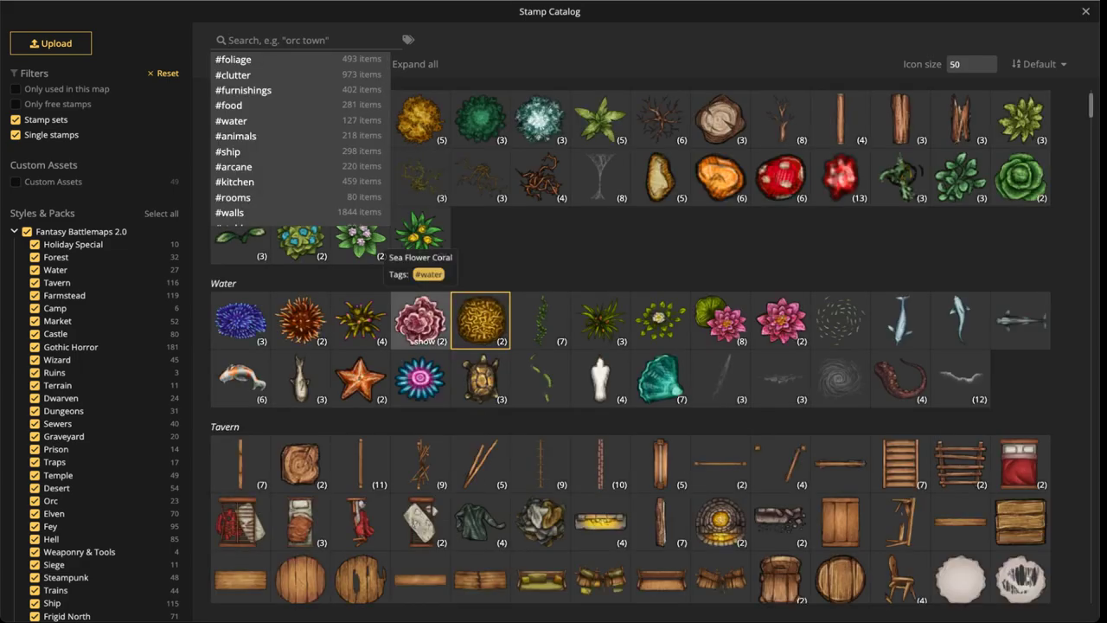
{"action": "scroll", "coordinate": [537, 259], "scroll_direction": "down", "scroll_amount": 3}
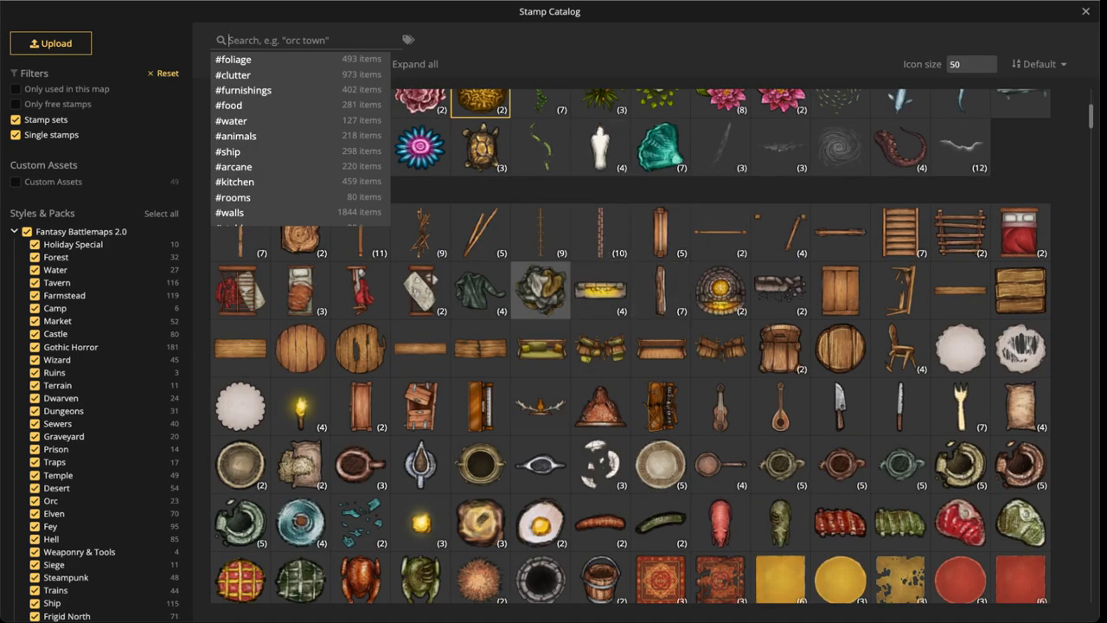
{"action": "scroll", "coordinate": [540, 232], "scroll_direction": "up", "scroll_amount": 1}
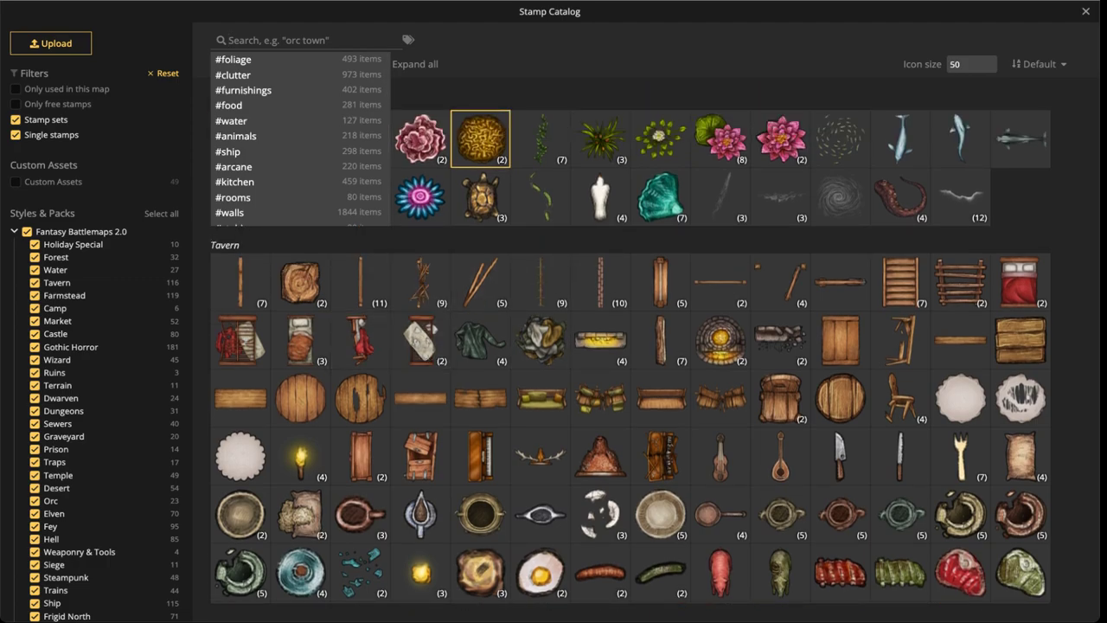
{"action": "scroll", "coordinate": [294, 108], "scroll_direction": "down", "scroll_amount": 2}
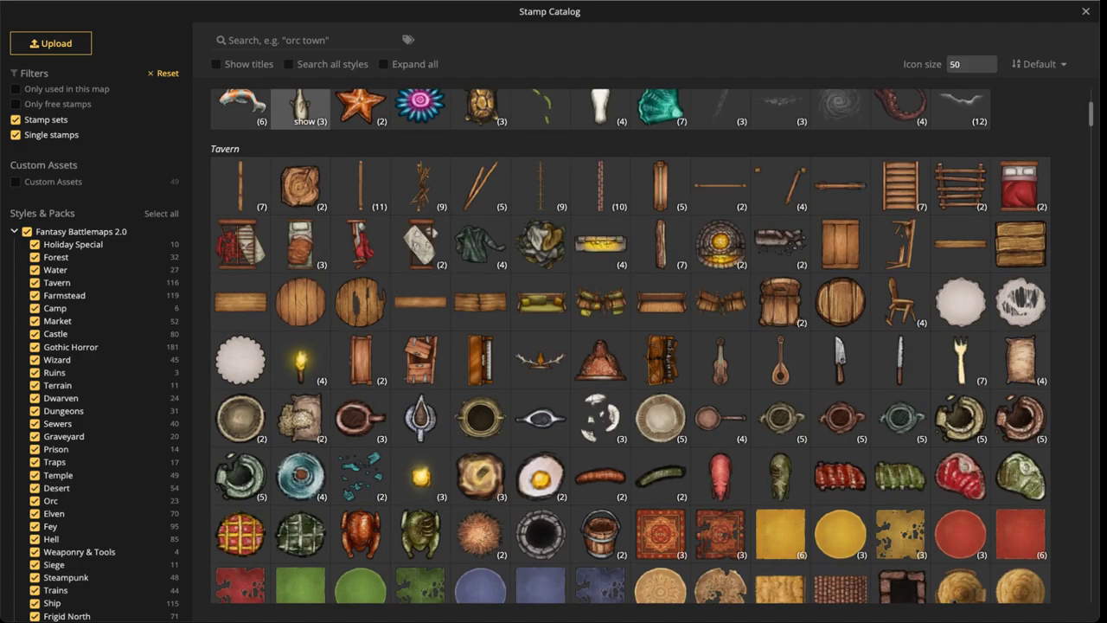
{"action": "scroll", "coordinate": [361, 186], "scroll_direction": "up", "scroll_amount": 2}
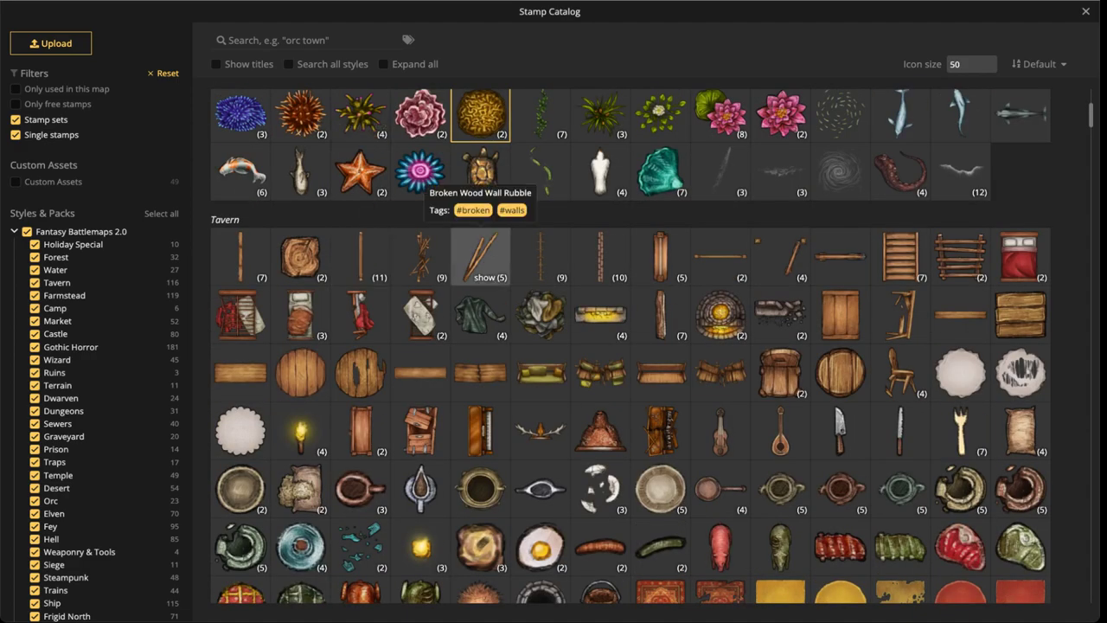
{"action": "scroll", "coordinate": [601, 363], "scroll_direction": "down", "scroll_amount": 2}
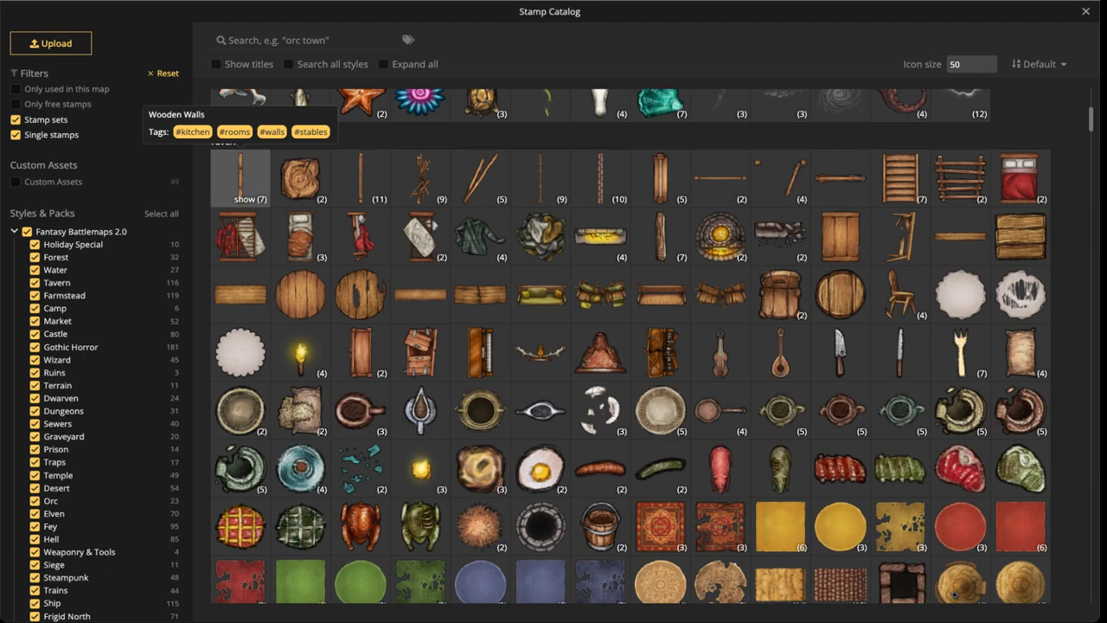
{"action": "left_click", "coordinate": [239, 177]}
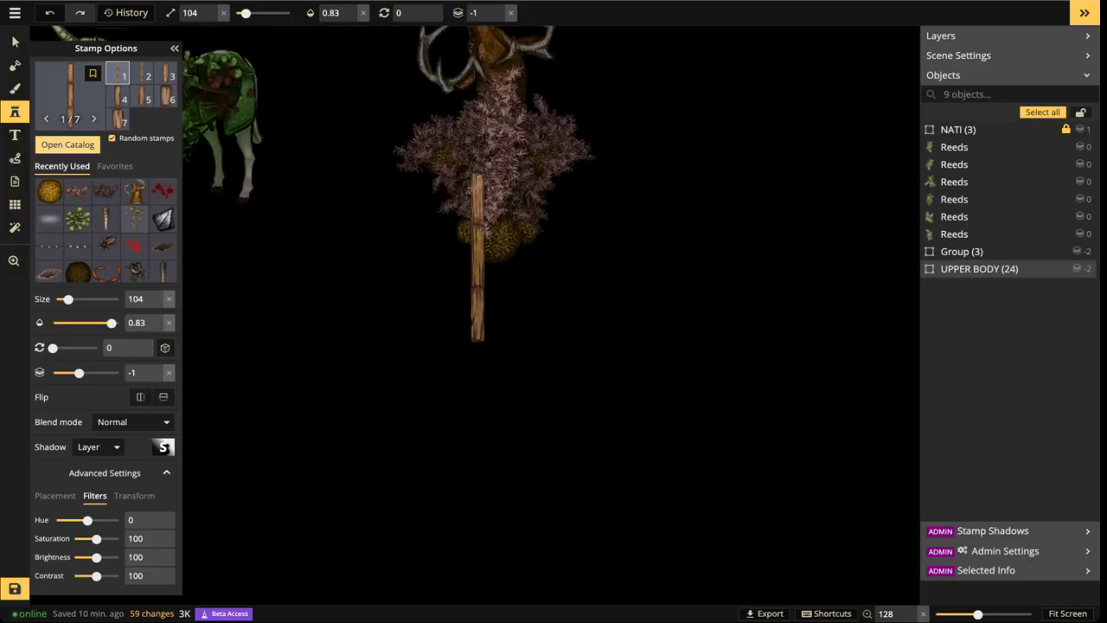
{"action": "left_click", "coordinate": [697, 313]}
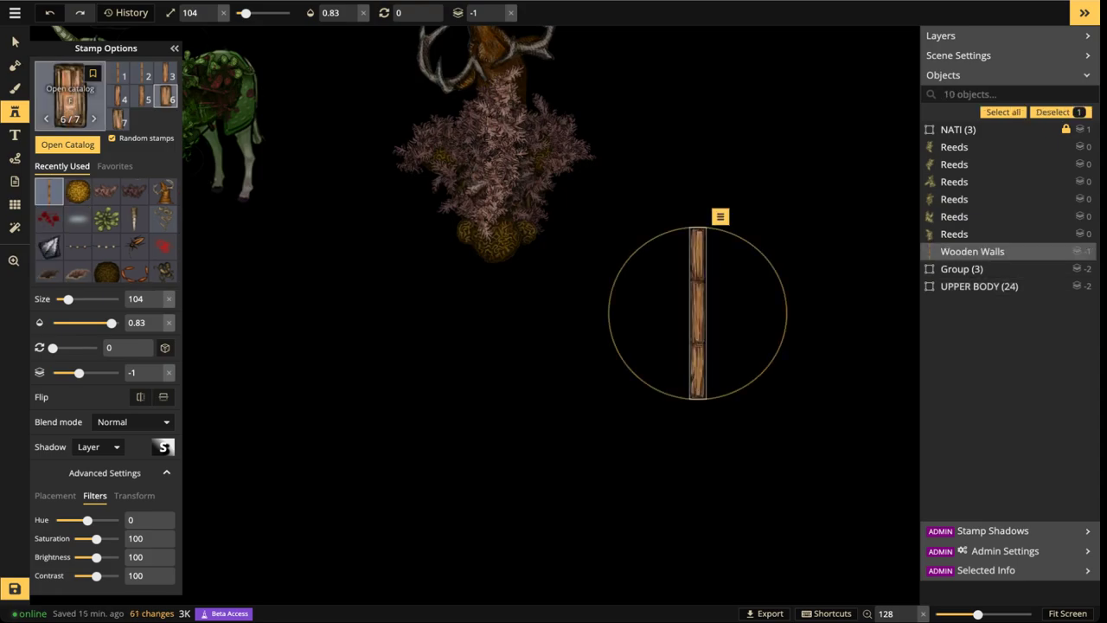
{"action": "left_click", "coordinate": [14, 42]}
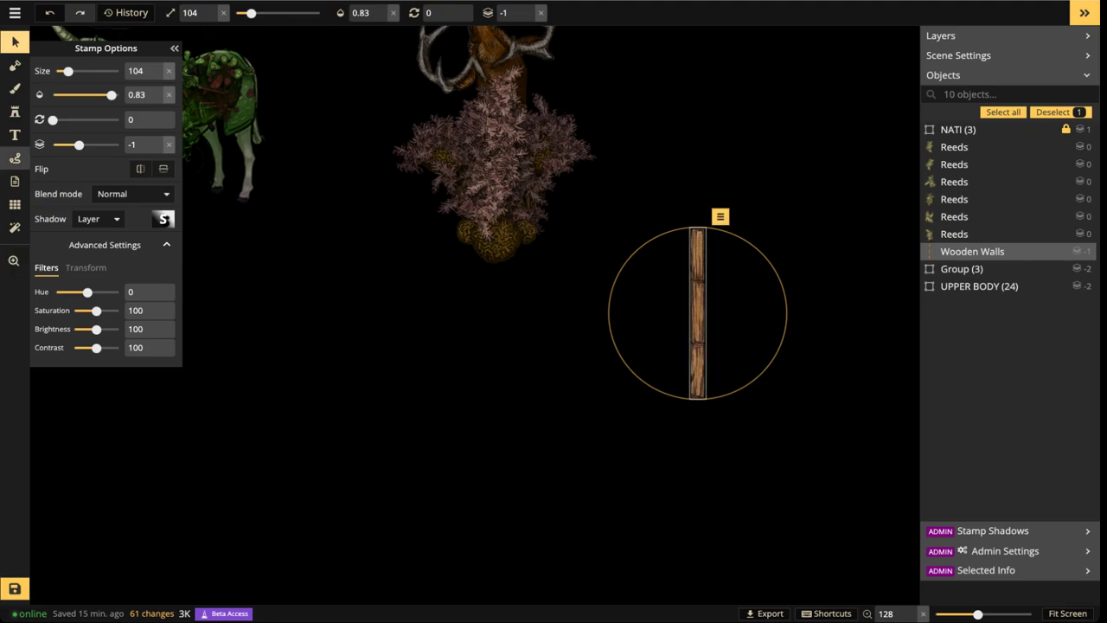
Draw a dotted, curved free-draw path of width 1.5 from above the head down through the body to below the coral
{"action": "left_click", "coordinate": [15, 159]}
{"action": "scroll", "coordinate": [476, 315], "scroll_direction": "up", "scroll_amount": 2}
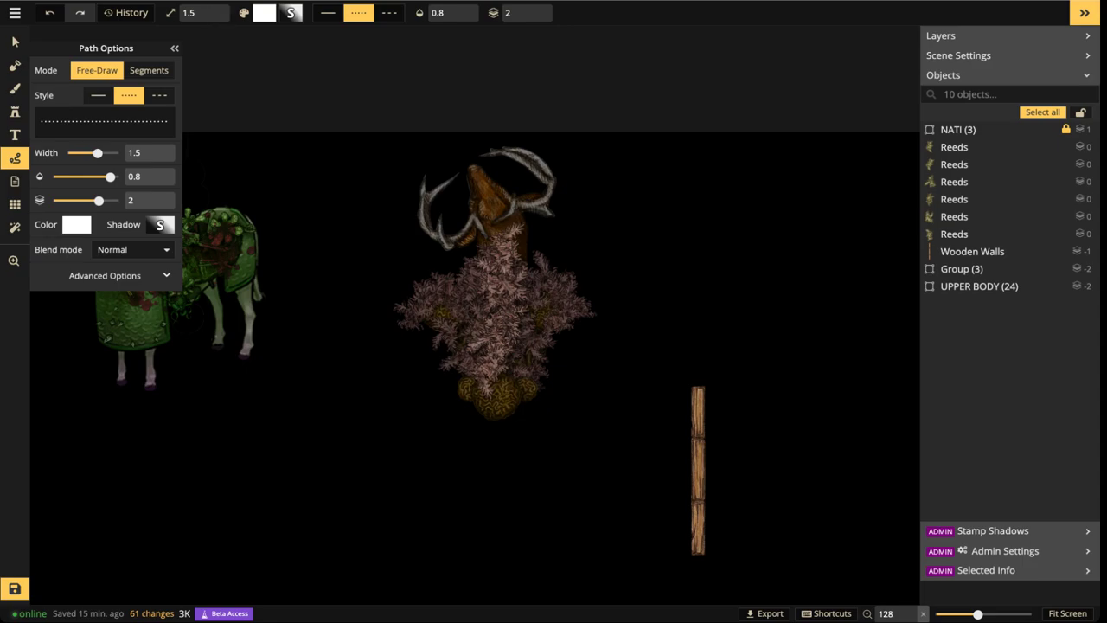
{"action": "left_click_drag", "start_coordinate": [450, 144], "coordinate": [477, 171]}
{"action": "left_click_drag", "start_coordinate": [511, 342], "coordinate": [472, 437]}
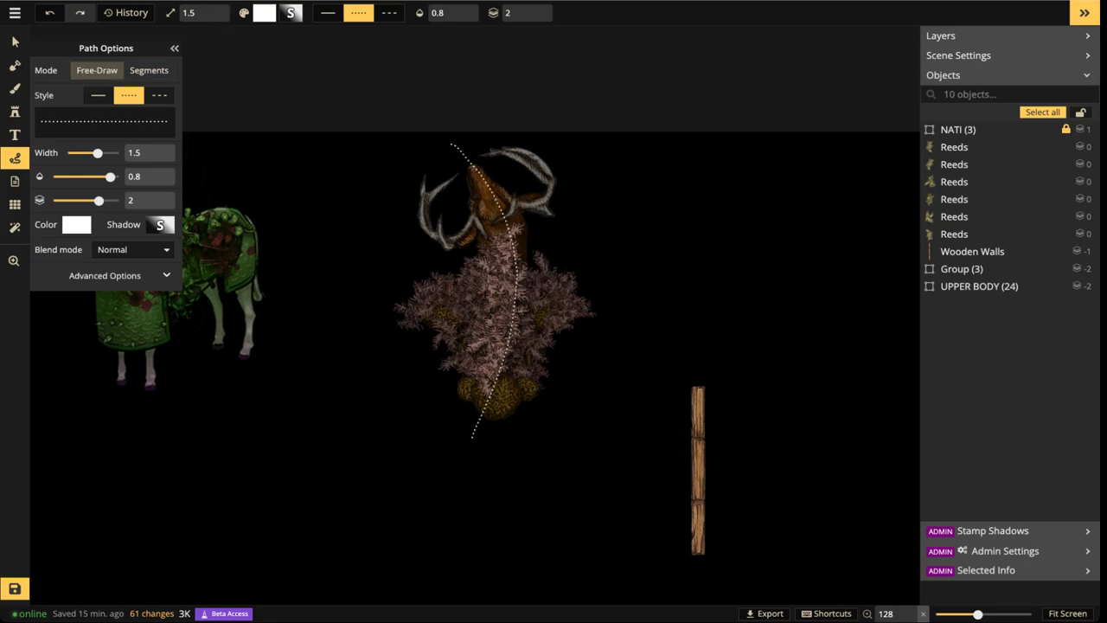
{"action": "left_click_drag", "start_coordinate": [470, 499], "coordinate": [471, 500]}
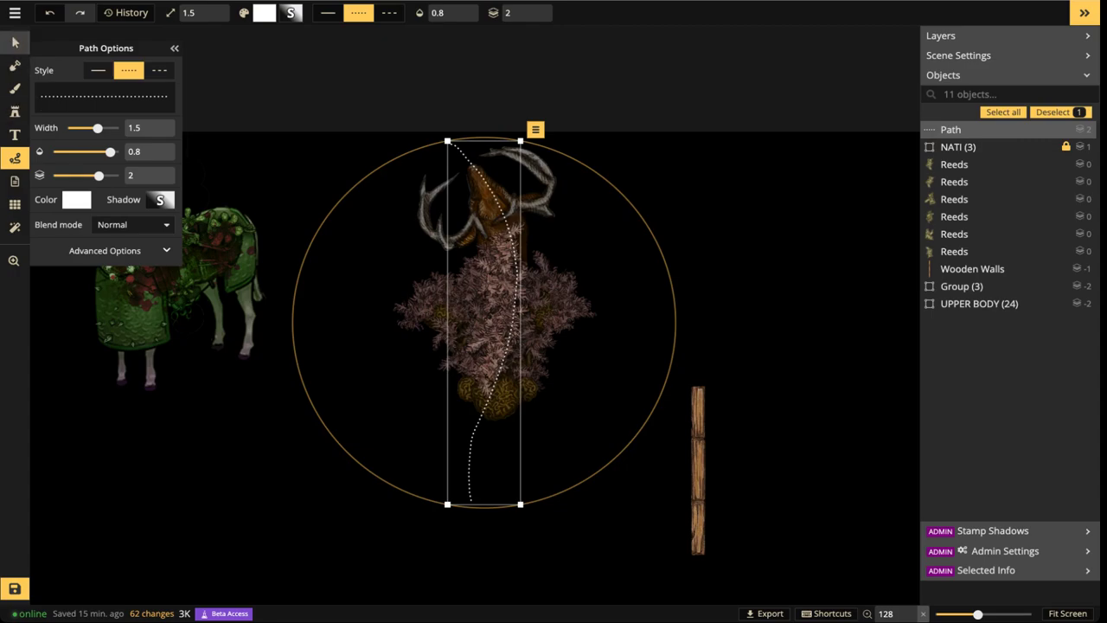
Move the Wooden Walls stamp to the lower left of the creature's body and set its shadow to None
{"action": "left_click", "coordinate": [15, 41]}
{"action": "scroll", "coordinate": [637, 465], "scroll_direction": "up", "scroll_amount": 3}
{"action": "left_click", "coordinate": [714, 482]}
{"action": "left_click_drag", "start_coordinate": [715, 481], "coordinate": [352, 443]}
{"action": "left_click", "coordinate": [97, 219]}
{"action": "left_click", "coordinate": [104, 237]}
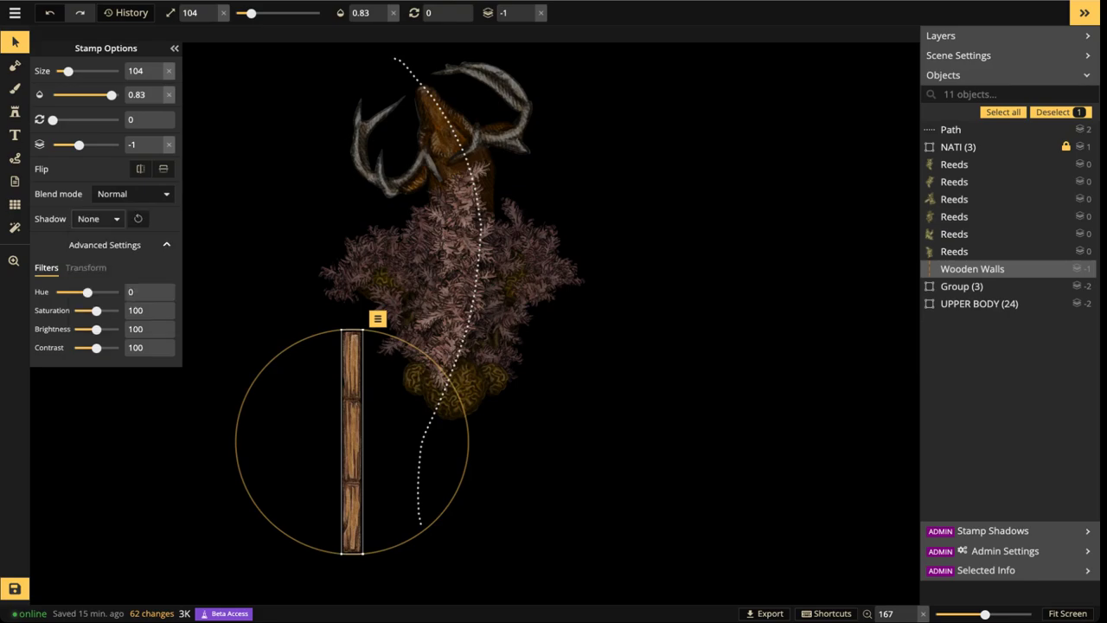
Set the plank's width to 171 and height to 66, then scale it to size 84 and tilt it into place as the left leg
{"action": "left_click", "coordinate": [86, 267]}
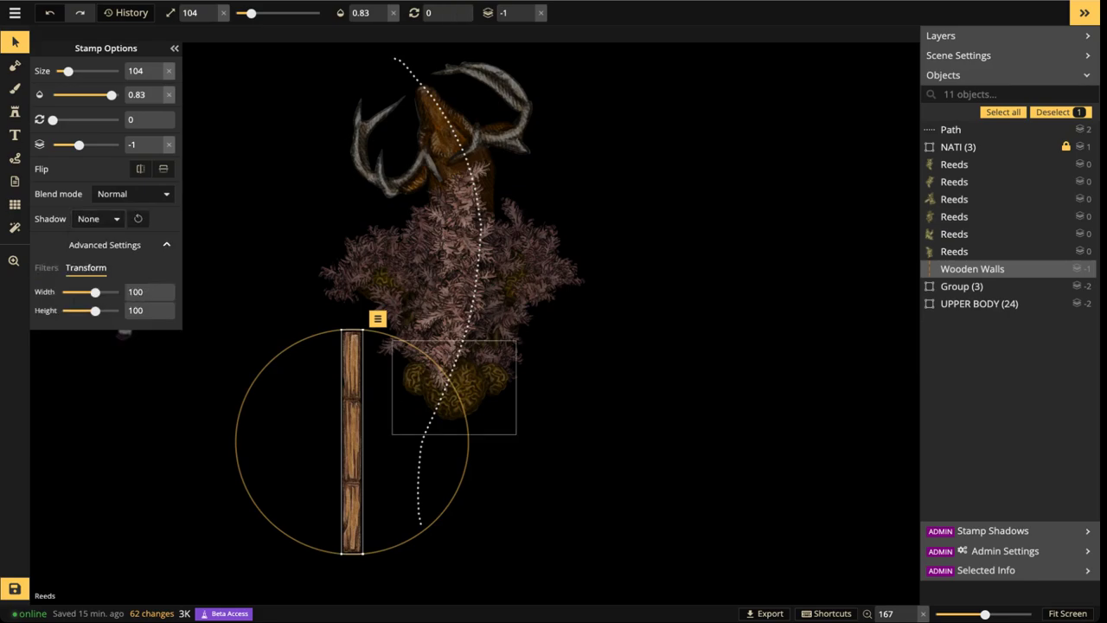
{"action": "left_click_drag", "start_coordinate": [95, 291], "coordinate": [89, 311]}
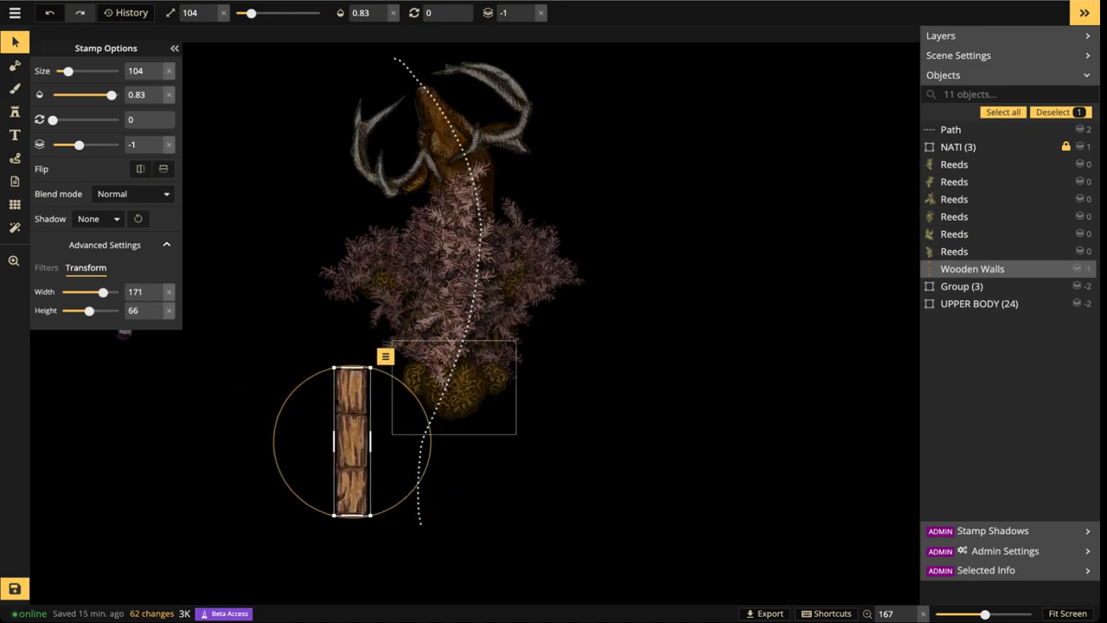
{"action": "left_click_drag", "start_coordinate": [430, 430], "coordinate": [429, 493]}
{"action": "left_click_drag", "start_coordinate": [351, 443], "coordinate": [358, 436]}
{"action": "left_click_drag", "start_coordinate": [427, 499], "coordinate": [414, 489]}
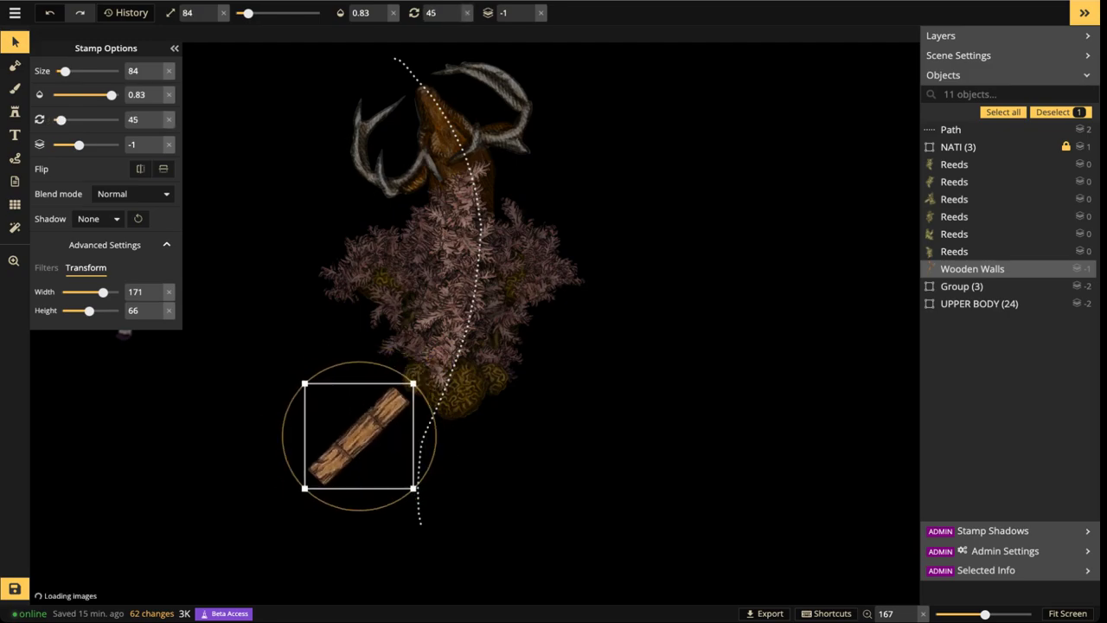
{"action": "left_click_drag", "start_coordinate": [428, 373], "coordinate": [418, 367]}
{"action": "left_click_drag", "start_coordinate": [359, 435], "coordinate": [383, 440]}
Paste a copy of the plank on the right side of the coral and rotate it to 330 as the right leg
{"action": "key", "text": "ctrl+c"}
{"action": "key", "text": "ctrl+v"}
{"action": "scroll", "coordinate": [508, 417], "scroll_direction": "down", "scroll_amount": 3}
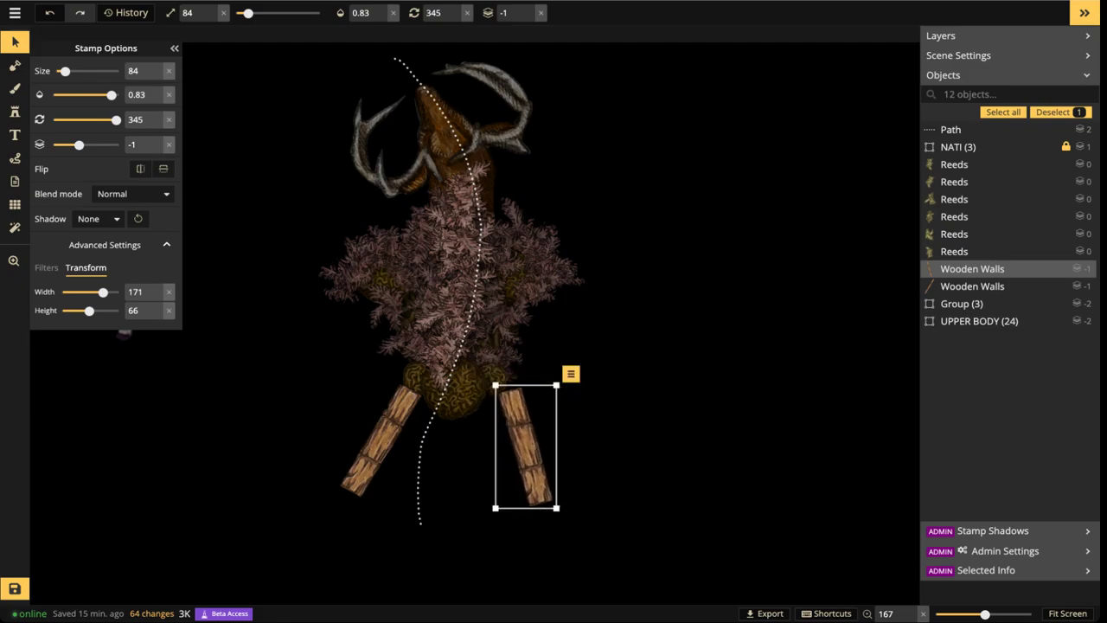
{"action": "scroll", "coordinate": [508, 417], "scroll_direction": "down", "scroll_amount": 1}
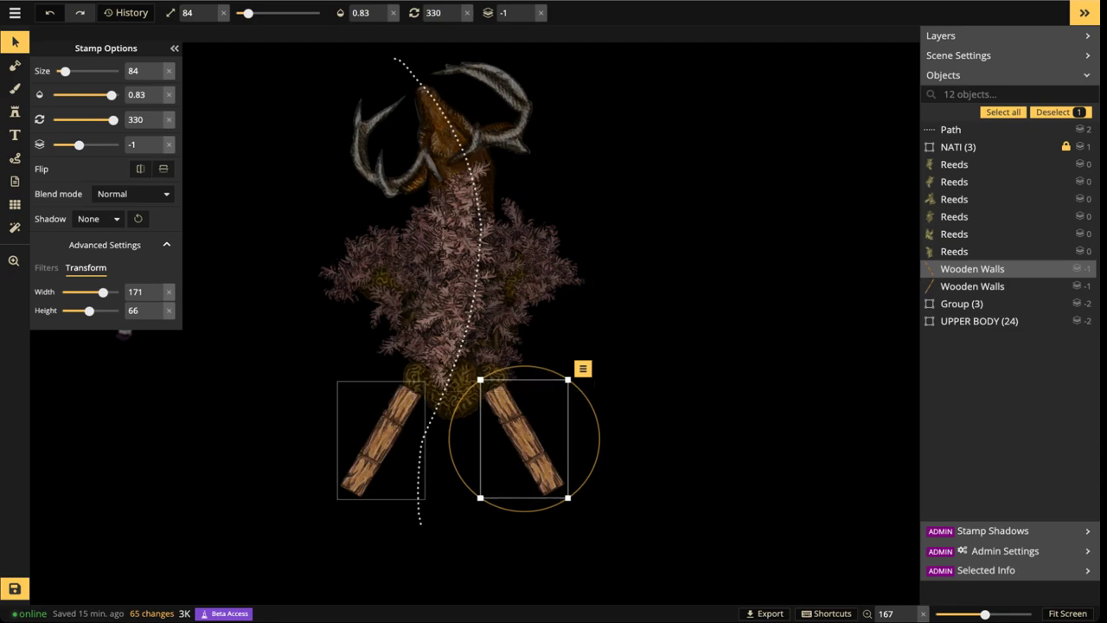
Turn both plank legs more upright, with the right one at 345 and the left one mirroring it, and move them inward under the corals
{"action": "left_click", "coordinate": [381, 440], "text": "shift"}
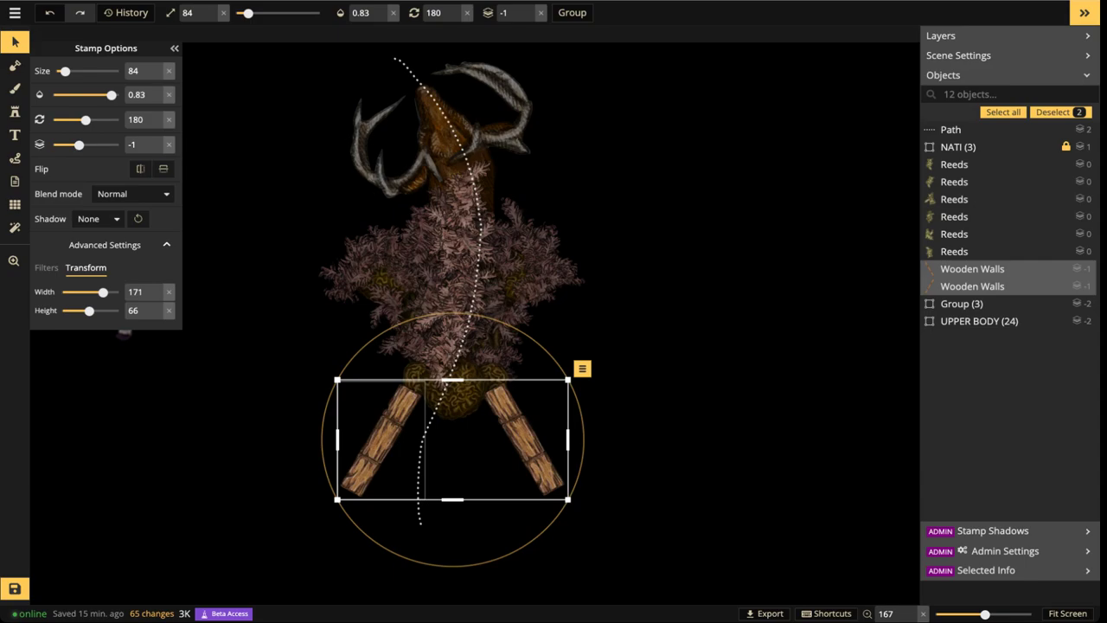
{"action": "left_click", "coordinate": [524, 439]}
{"action": "scroll", "coordinate": [524, 440], "scroll_direction": "up", "scroll_amount": 1}
{"action": "left_click_drag", "start_coordinate": [524, 439], "coordinate": [510, 448]}
{"action": "left_click", "coordinate": [381, 439], "text": "shift"}
{"action": "scroll", "coordinate": [380, 439], "scroll_direction": "up", "scroll_amount": 1}
{"action": "left_click_drag", "start_coordinate": [381, 439], "coordinate": [401, 448]}
{"action": "left_click_drag", "start_coordinate": [529, 455], "coordinate": [510, 447]}
{"action": "left_click", "coordinate": [527, 454]}
{"action": "scroll", "coordinate": [528, 455], "scroll_direction": "down", "scroll_amount": 1}
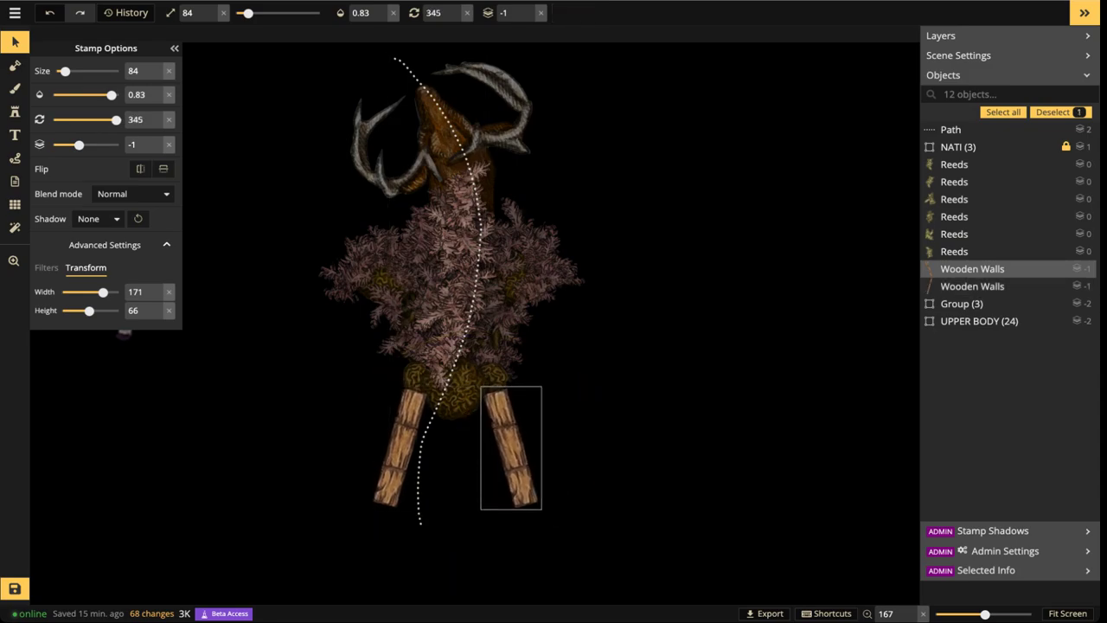
Select both Wooden Walls legs, send them to layer -4 and darken them to brightness 44
{"action": "left_click", "coordinate": [396, 445], "text": "shift"}
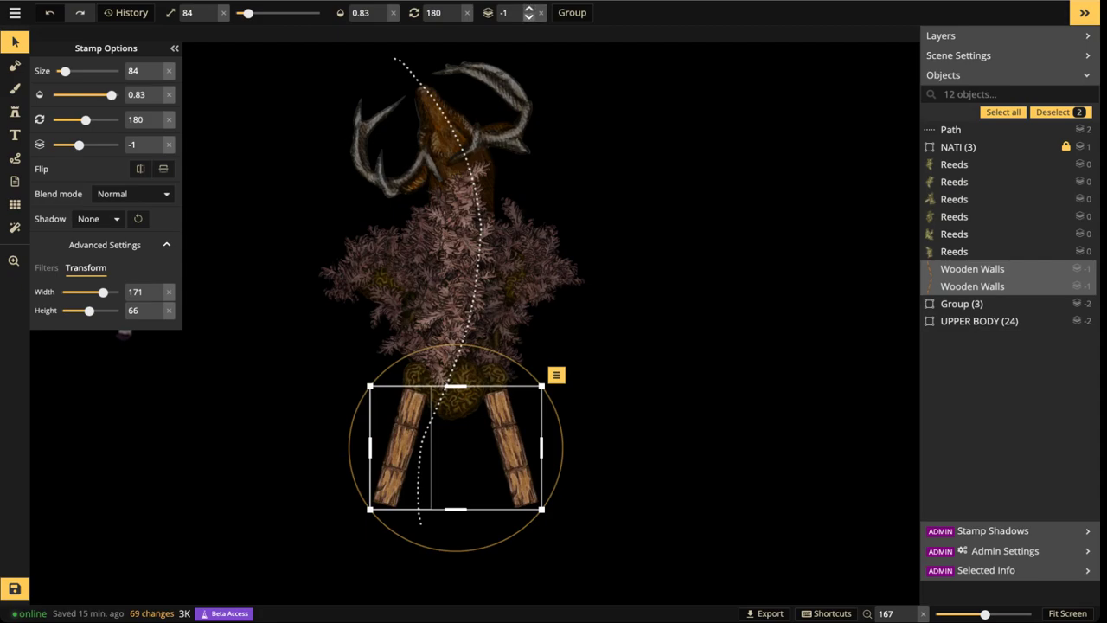
{"action": "left_click", "coordinate": [528, 17]}
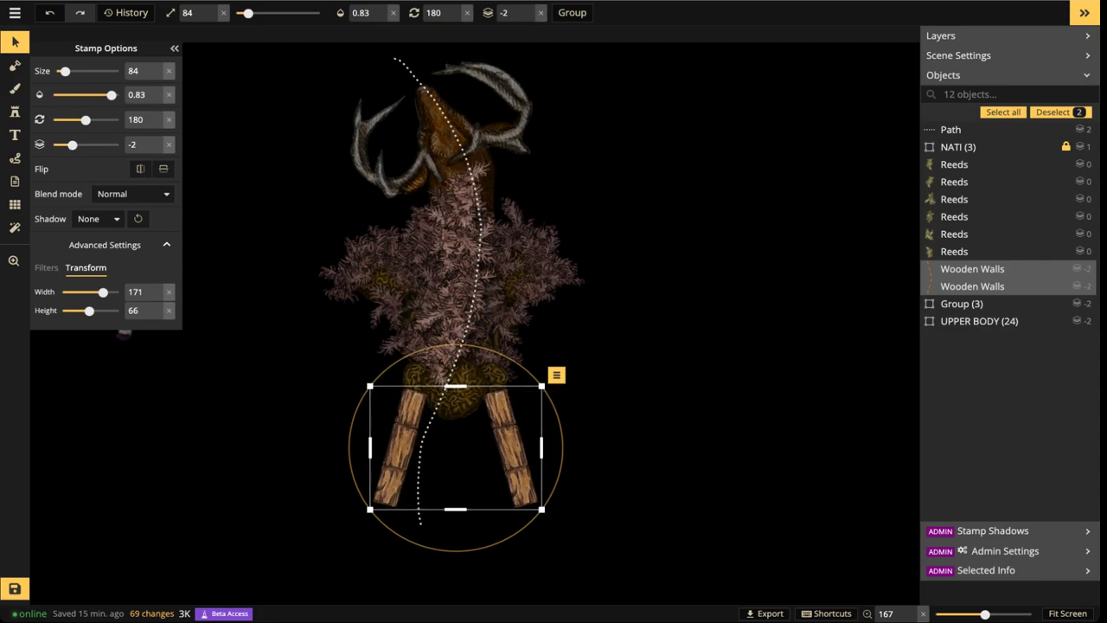
{"action": "left_click", "coordinate": [528, 17]}
{"action": "left_click", "coordinate": [529, 18]}
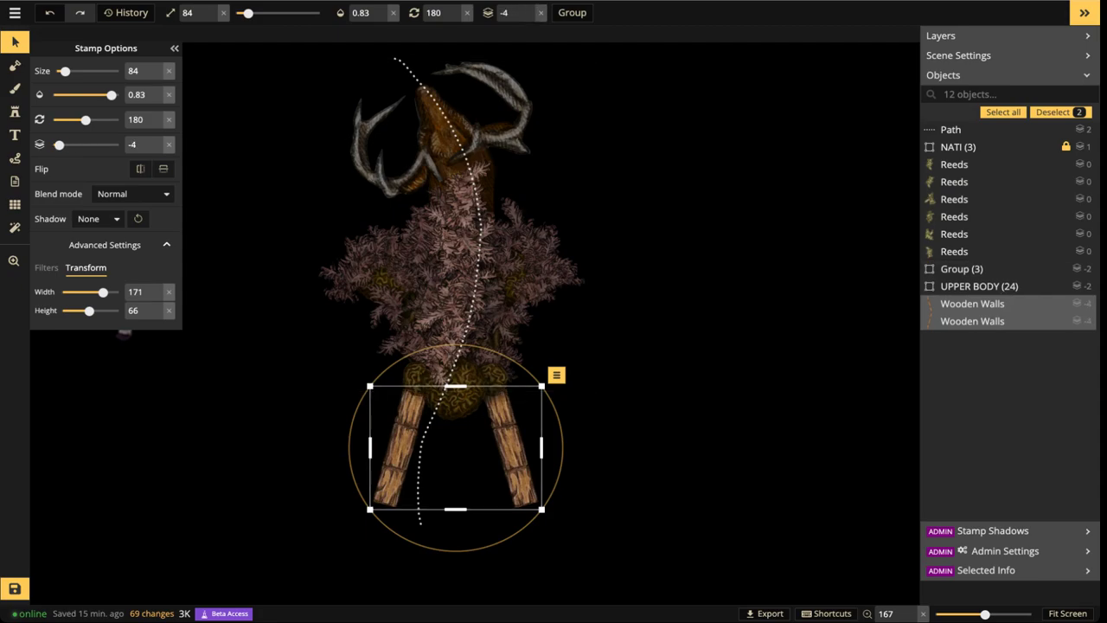
{"action": "left_click", "coordinate": [47, 269]}
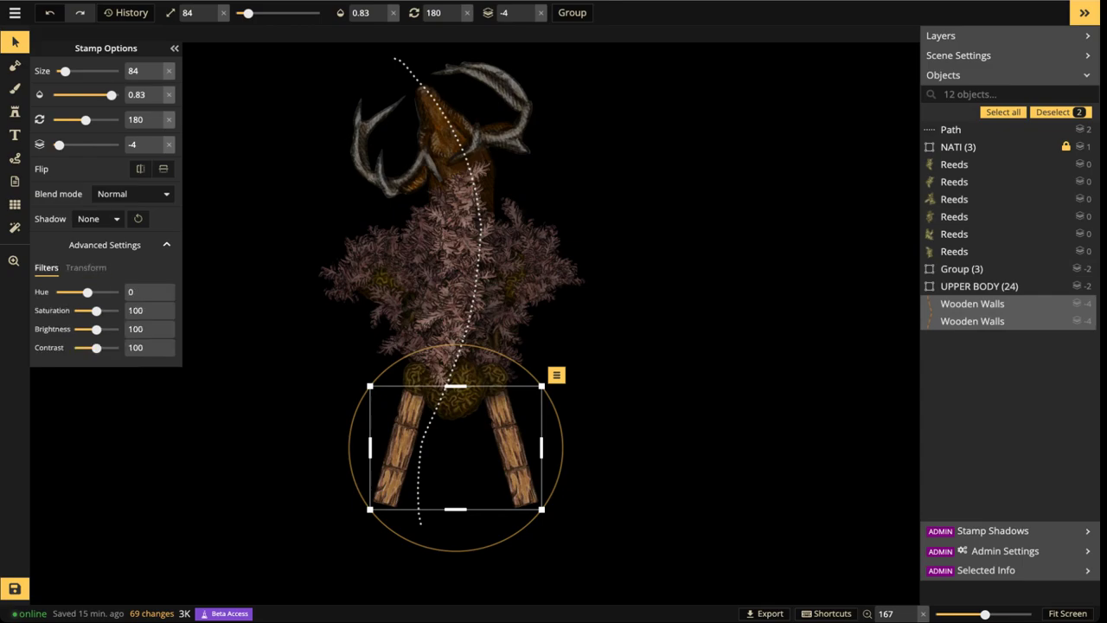
{"action": "left_click_drag", "start_coordinate": [96, 330], "coordinate": [83, 328]}
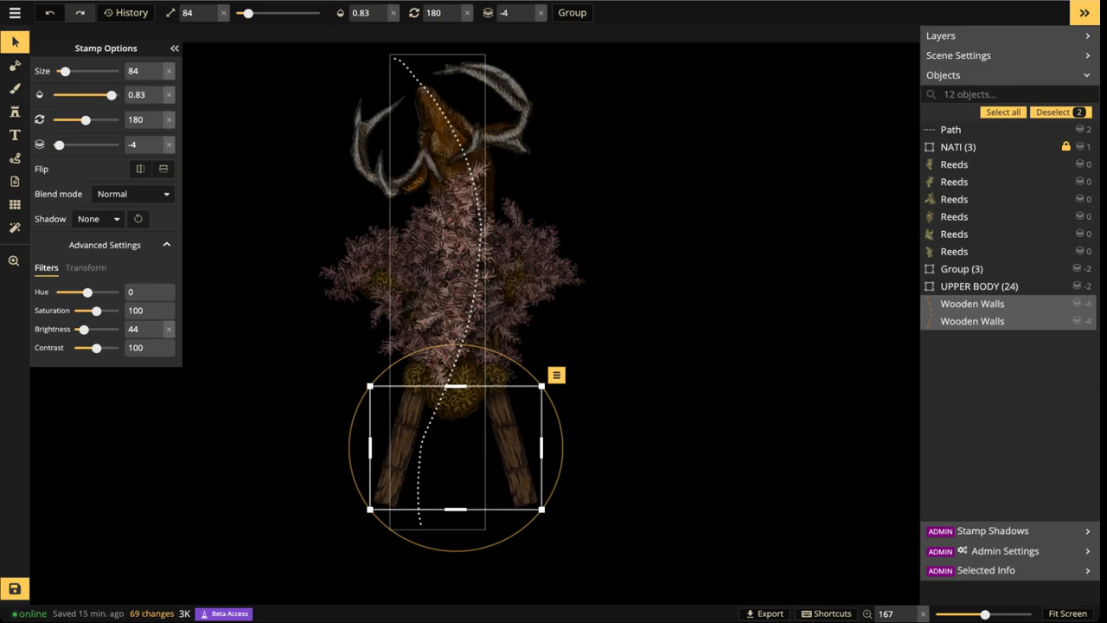
Shorten both Wooden Walls legs together and shift them up under the corals, nudging the right plank inward
{"action": "left_click_drag", "start_coordinate": [455, 509], "coordinate": [456, 479]}
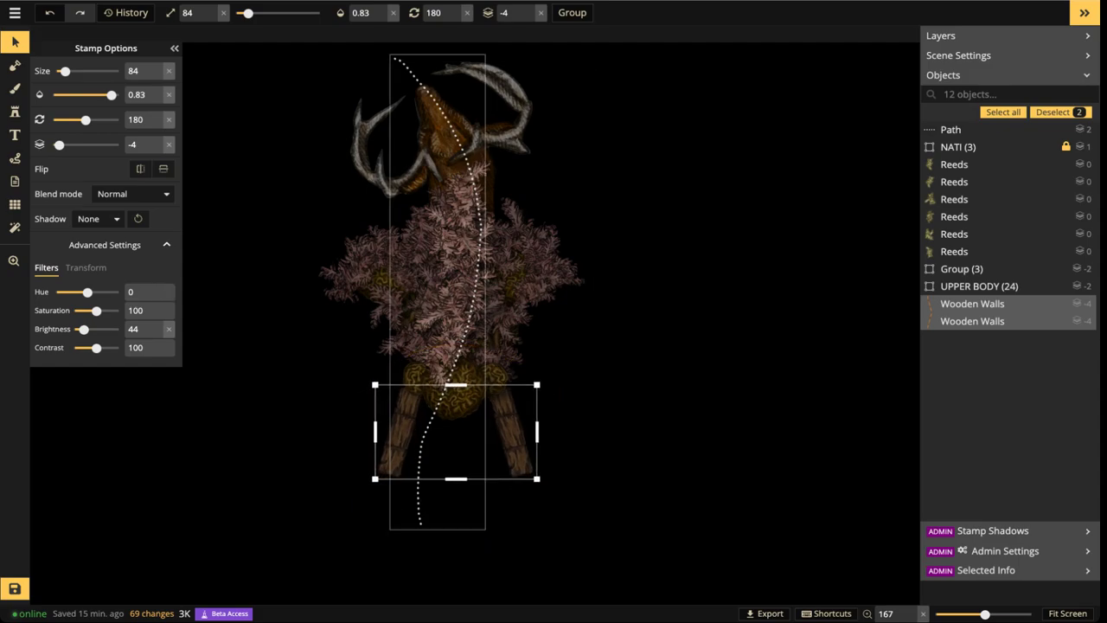
{"action": "left_click_drag", "start_coordinate": [512, 432], "coordinate": [506, 422]}
{"action": "key", "text": "Escape"}
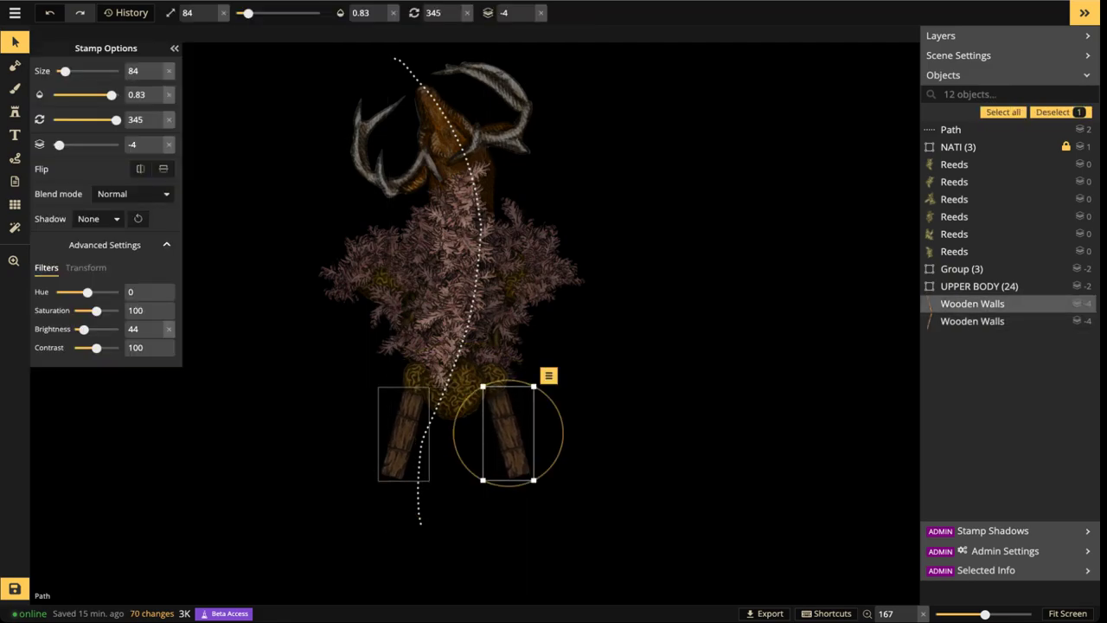
{"action": "left_click", "coordinate": [406, 434]}
{"action": "scroll", "coordinate": [406, 435], "scroll_direction": "down", "scroll_amount": 3}
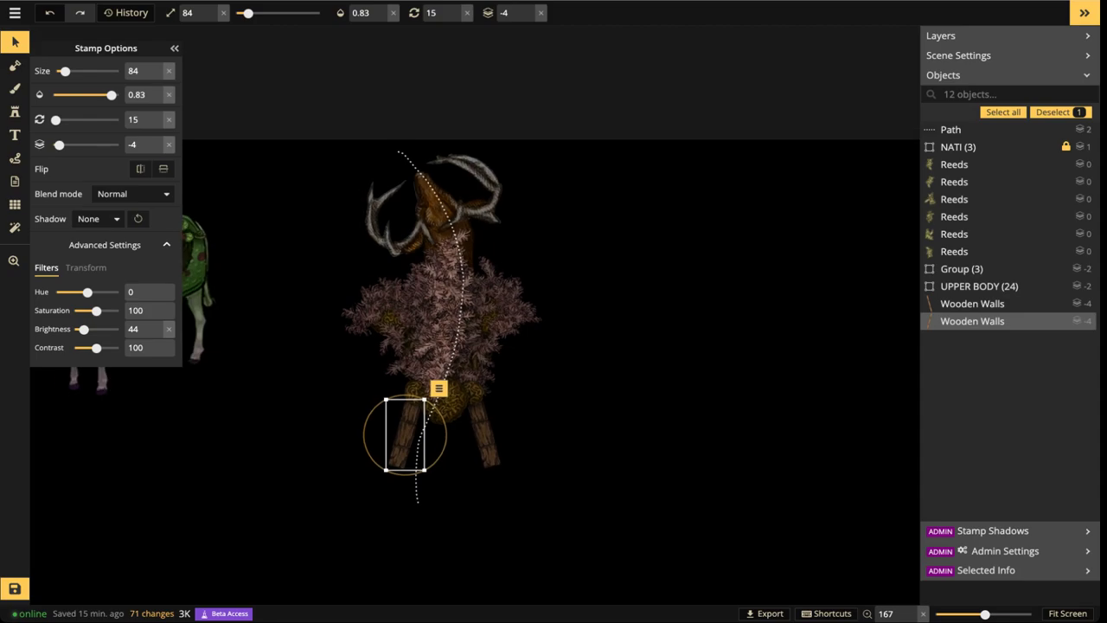
Rotate the right plank leg to 330, join its upper end to the coral, and raise it to layer -2
{"action": "left_click_drag", "start_coordinate": [407, 435], "coordinate": [424, 354]}
{"action": "left_click", "coordinate": [502, 355]}
{"action": "left_click_drag", "start_coordinate": [541, 354], "coordinate": [497, 355]}
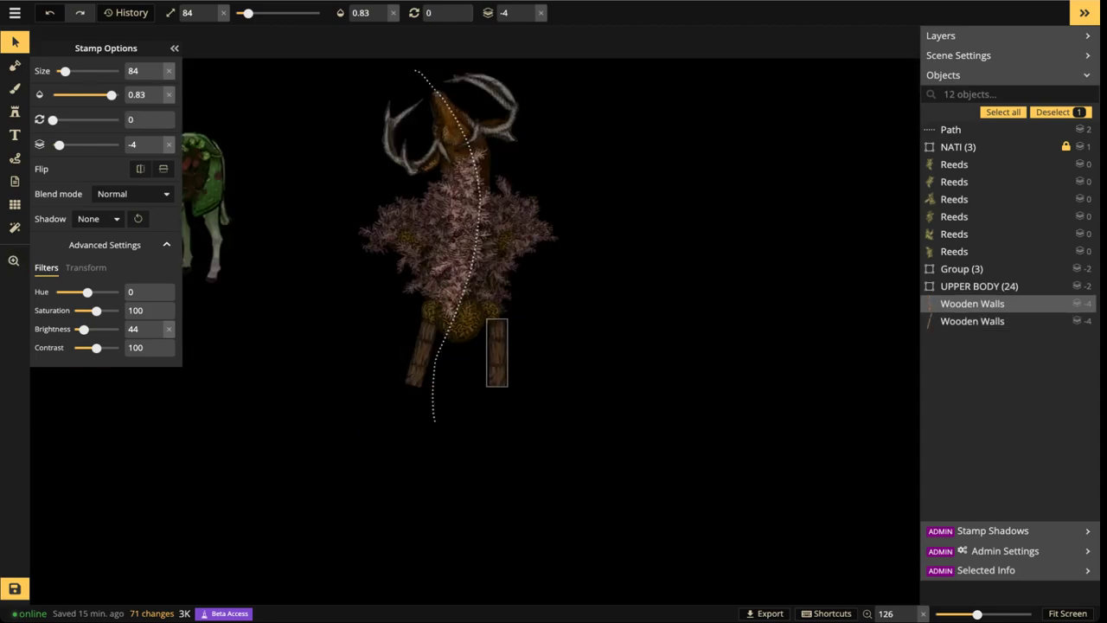
{"action": "left_click_drag", "start_coordinate": [521, 307], "coordinate": [482, 304]}
{"action": "left_click_drag", "start_coordinate": [498, 353], "coordinate": [496, 292]}
{"action": "scroll", "coordinate": [511, 328], "scroll_direction": "down", "scroll_amount": 4}
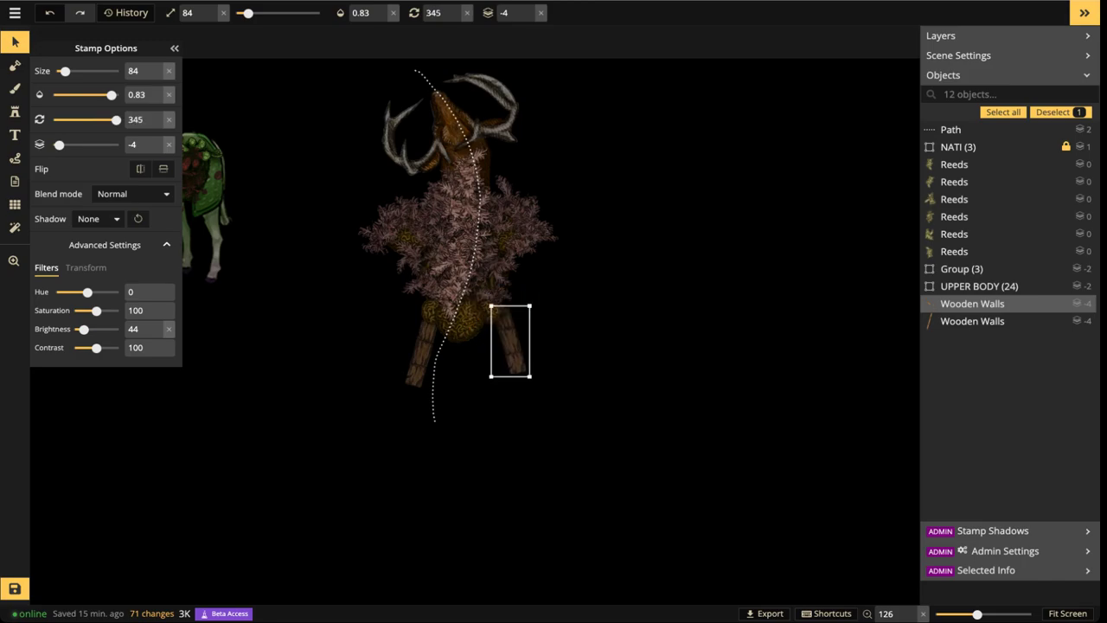
{"action": "left_click_drag", "start_coordinate": [510, 338], "coordinate": [510, 340]}
{"action": "scroll", "coordinate": [510, 341], "scroll_direction": "down", "scroll_amount": 1}
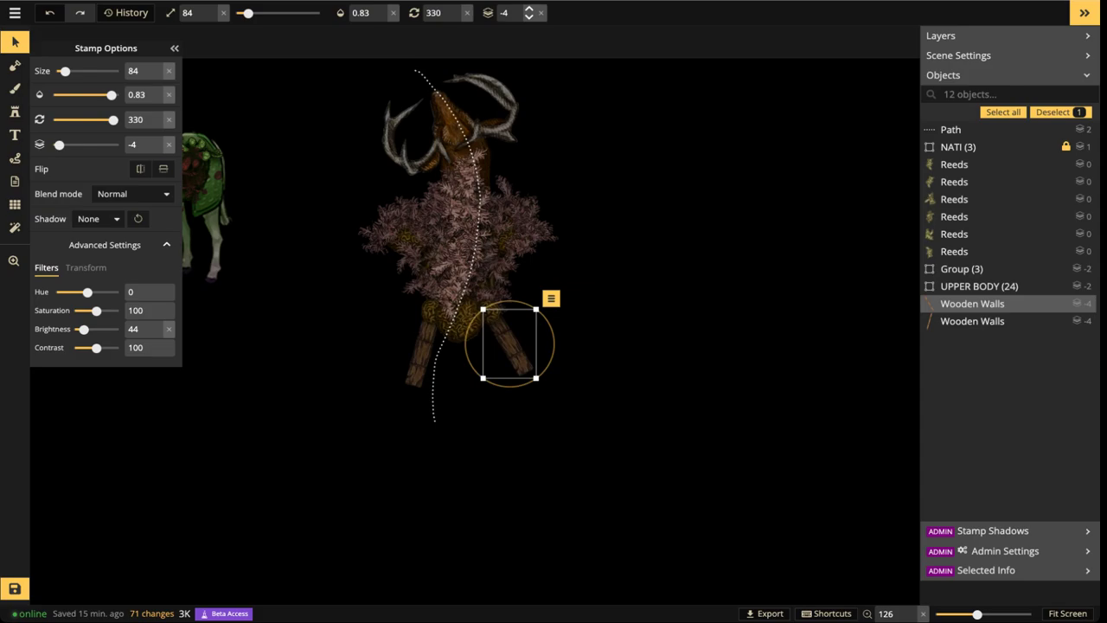
{"action": "left_click", "coordinate": [529, 9]}
{"action": "left_click", "coordinate": [529, 9]}
{"action": "scroll", "coordinate": [542, 331], "scroll_direction": "up", "scroll_amount": 1}
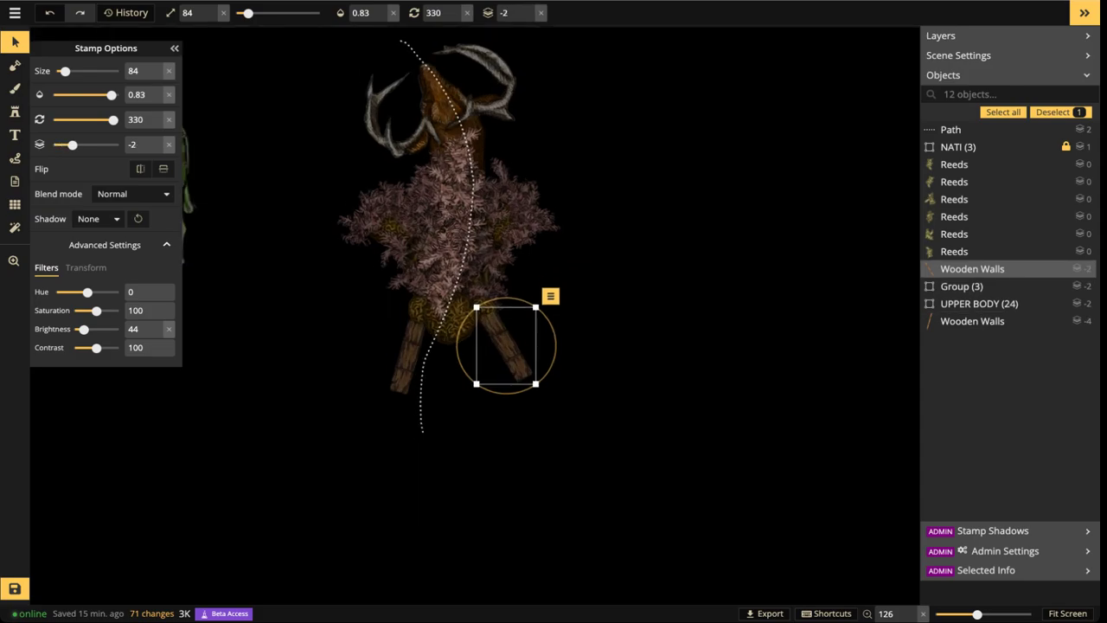
{"action": "scroll", "coordinate": [466, 372], "scroll_direction": "up", "scroll_amount": 3}
{"action": "left_click", "coordinate": [389, 359]}
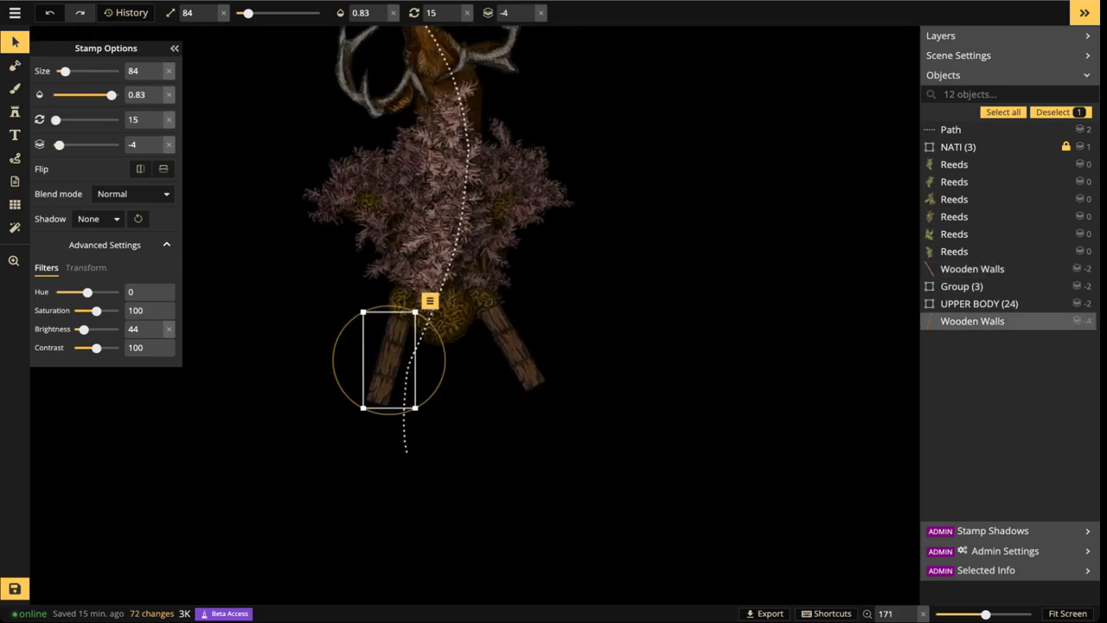
{"action": "left_click", "coordinate": [428, 242]}
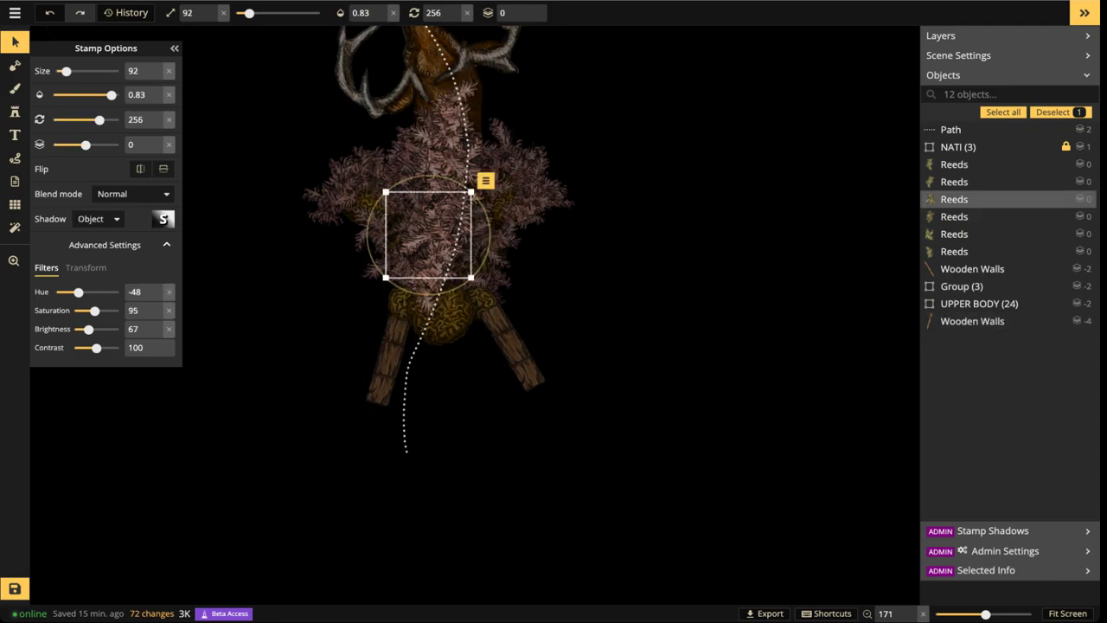
{"action": "scroll", "coordinate": [432, 346], "scroll_direction": "down", "scroll_amount": 3}
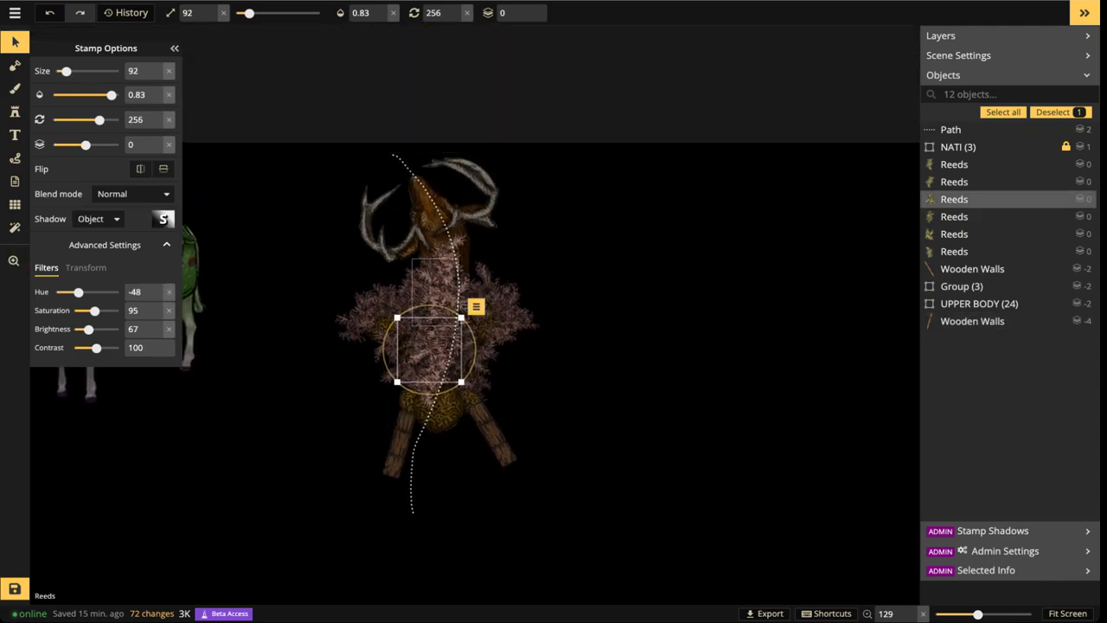
{"action": "left_click", "coordinate": [433, 291]}
{"action": "left_click", "coordinate": [431, 212]}
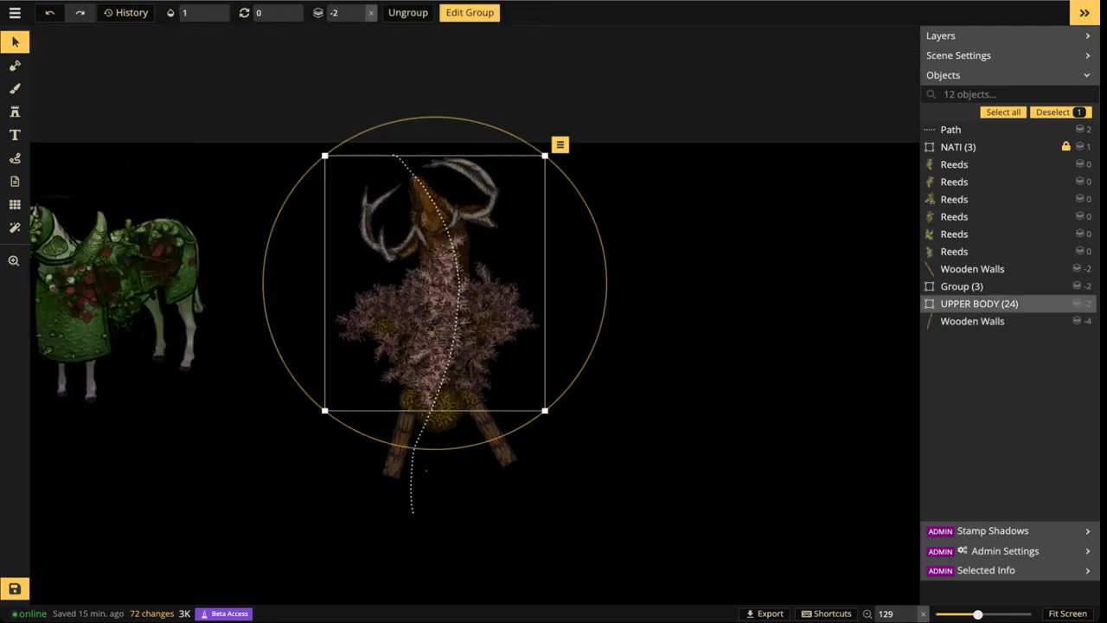
{"action": "left_click", "coordinate": [415, 468]}
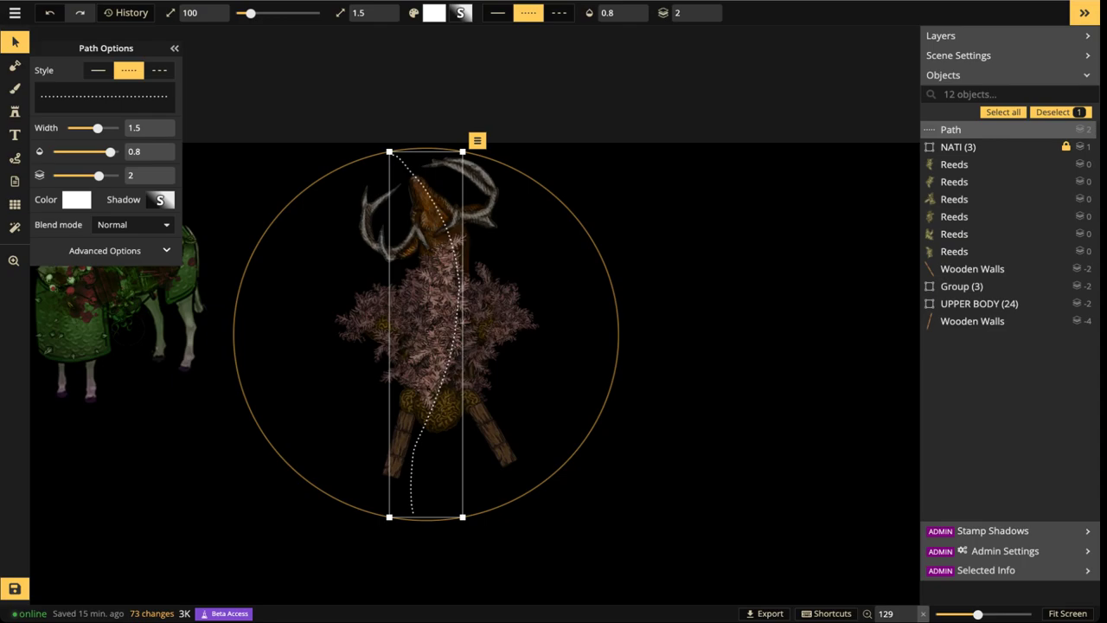
{"action": "scroll", "coordinate": [462, 490], "scroll_direction": "up", "scroll_amount": 2}
{"action": "left_click_drag", "start_coordinate": [461, 491], "coordinate": [492, 387]}
{"action": "left_click", "coordinate": [527, 321]}
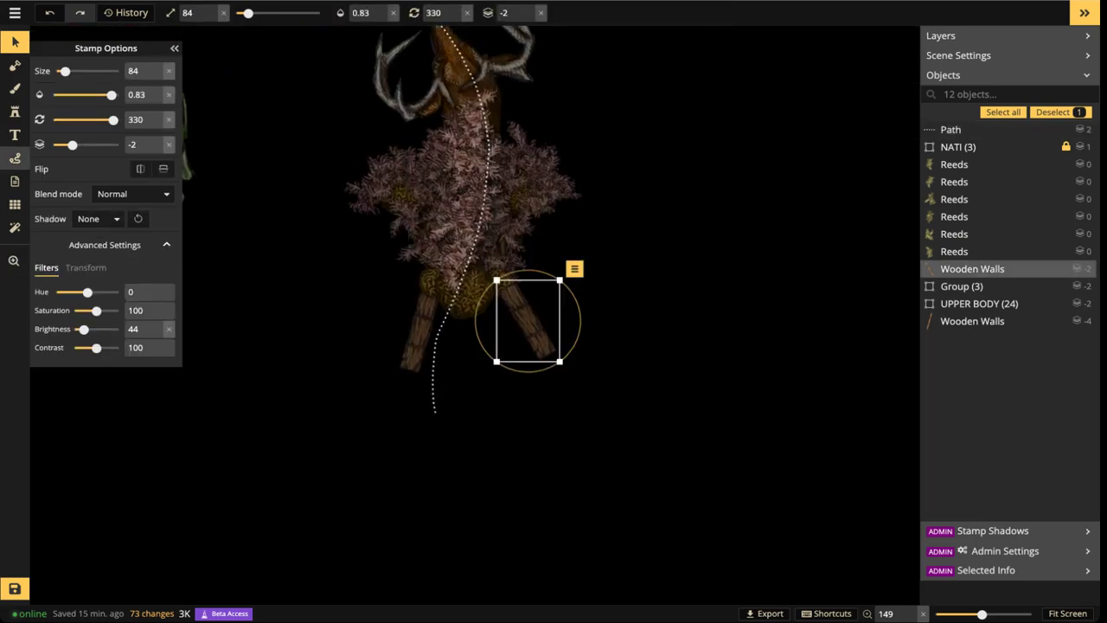
{"action": "left_click", "coordinate": [15, 112]}
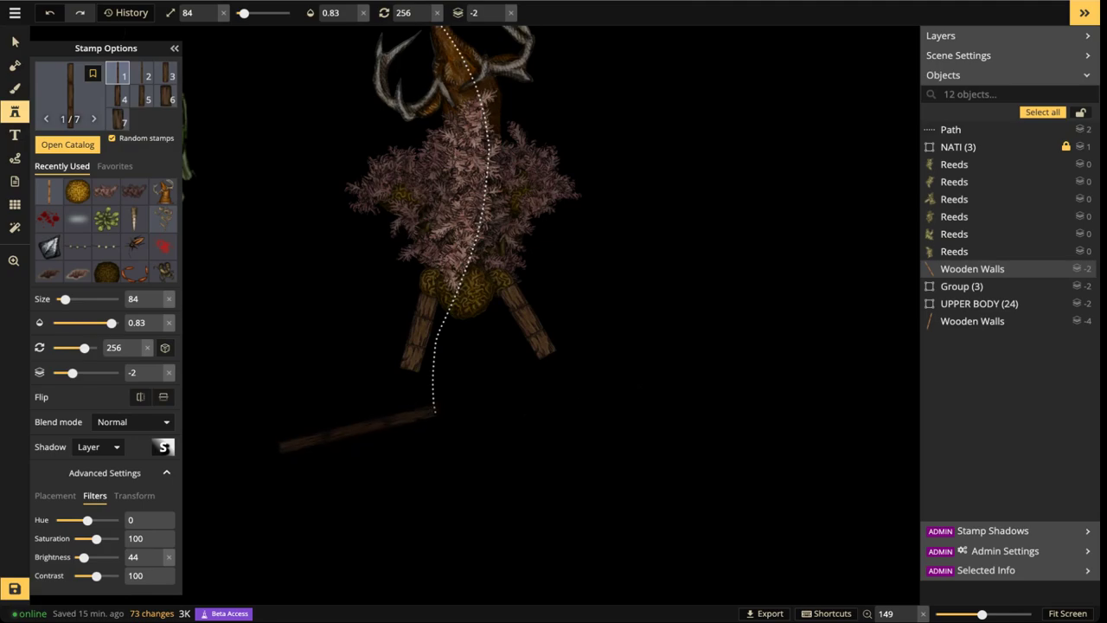
{"action": "scroll", "coordinate": [358, 427], "scroll_direction": "down", "scroll_amount": 4}
{"action": "scroll", "coordinate": [384, 440], "scroll_direction": "down", "scroll_amount": 1}
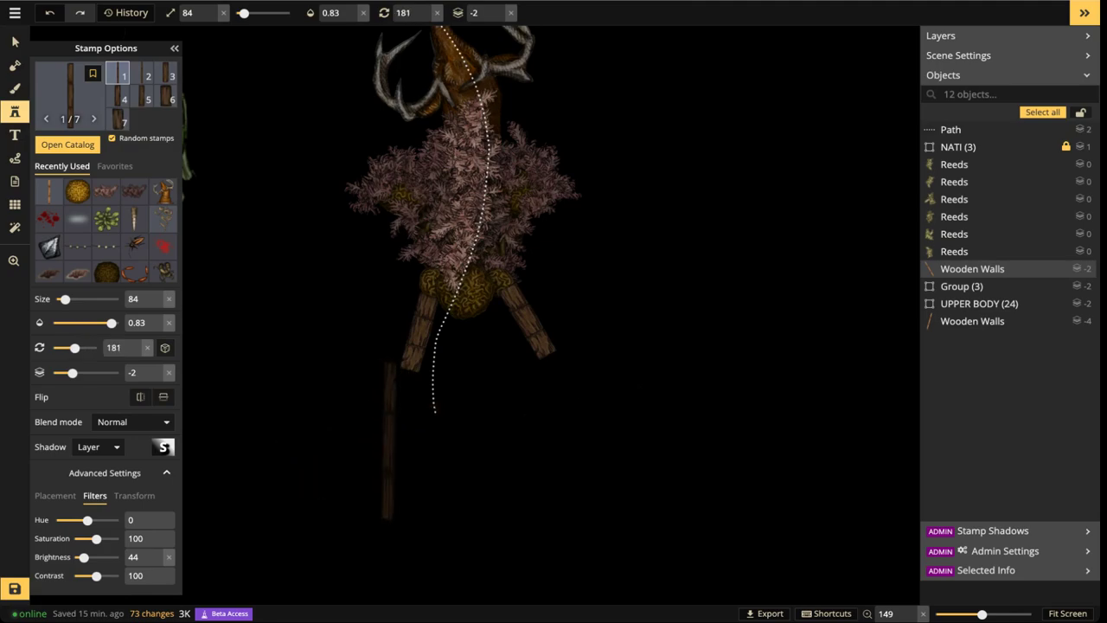
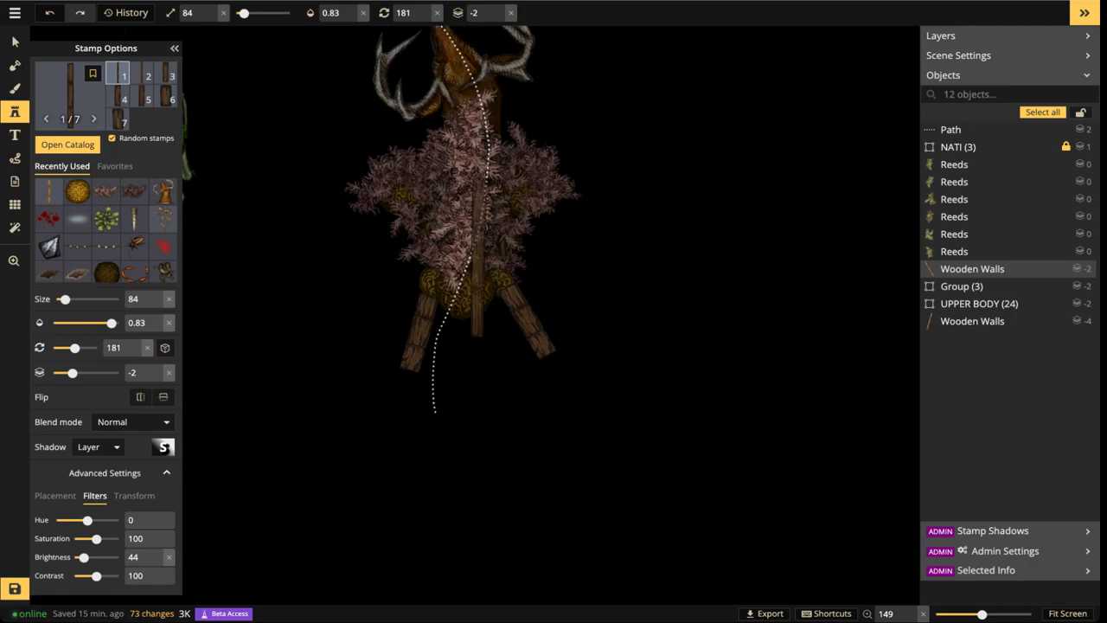
{"action": "scroll", "coordinate": [347, 459], "scroll_direction": "up", "scroll_amount": 2}
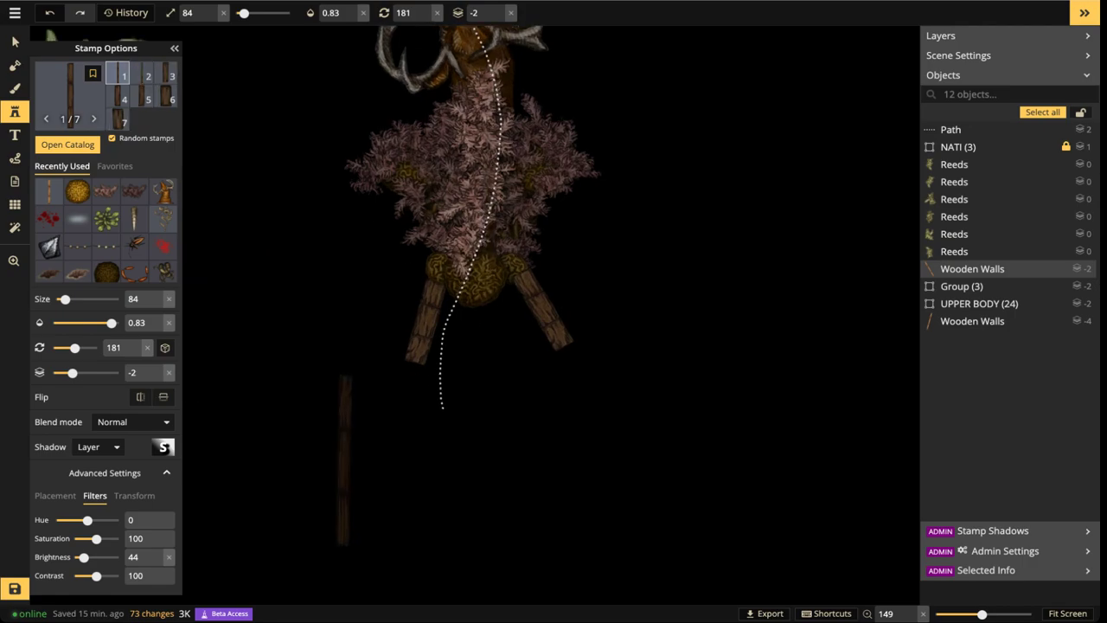
{"action": "left_click", "coordinate": [15, 42]}
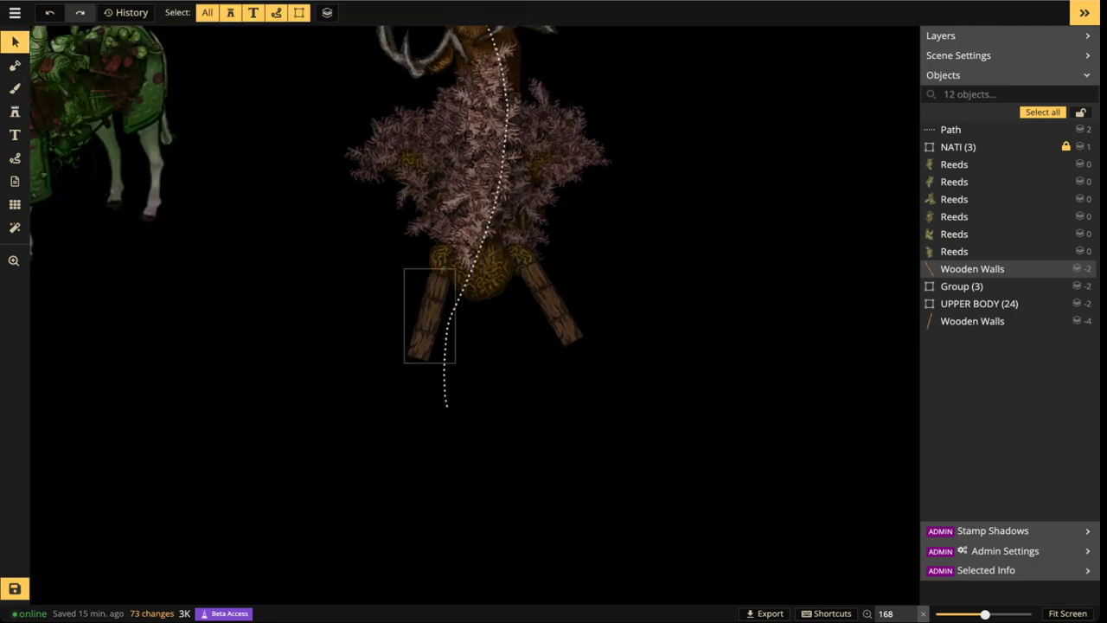
Duplicate the left Wooden Walls plank and attach the copy below it as the left leg's second segment
{"action": "left_click", "coordinate": [429, 317]}
{"action": "key", "text": "ctrl+c"}
{"action": "key", "text": "ctrl+v"}
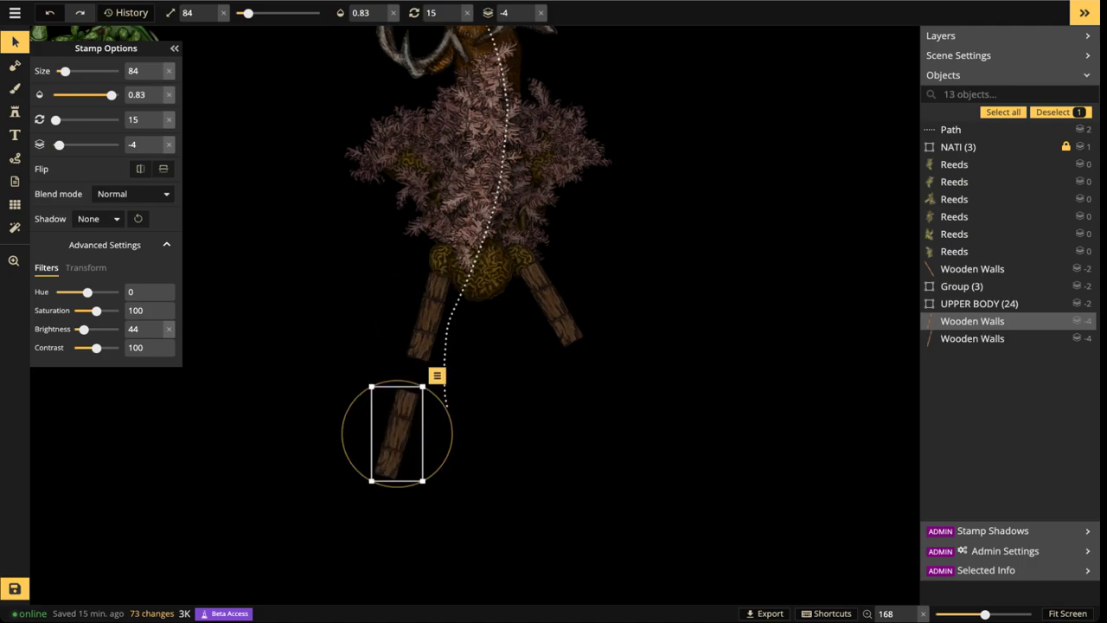
{"action": "left_click_drag", "start_coordinate": [397, 434], "coordinate": [403, 400]}
Paste another plank copy, tilt it outward, and attach it below the right plank as that leg's second segment
{"action": "key", "text": "ctrl+v"}
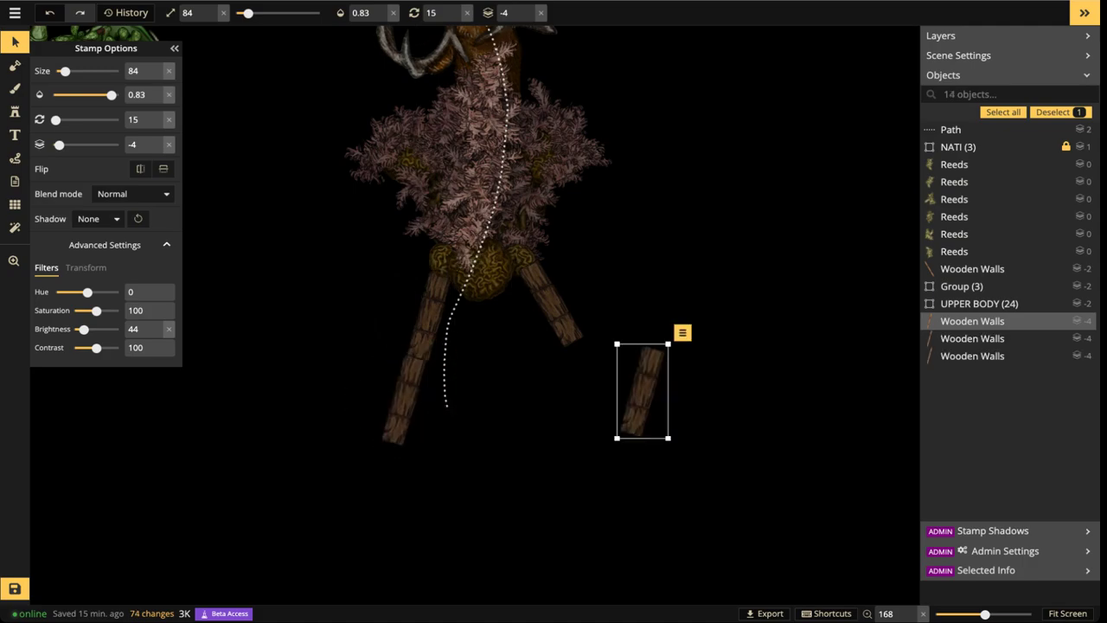
{"action": "scroll", "coordinate": [642, 391], "scroll_direction": "down", "scroll_amount": 3}
{"action": "left_click_drag", "start_coordinate": [642, 391], "coordinate": [590, 383]}
{"action": "scroll", "coordinate": [594, 386], "scroll_direction": "up", "scroll_amount": 1}
Paste a third plank segment at the lower end of the left leg and rotate it to 30
{"action": "left_click", "coordinate": [404, 400]}
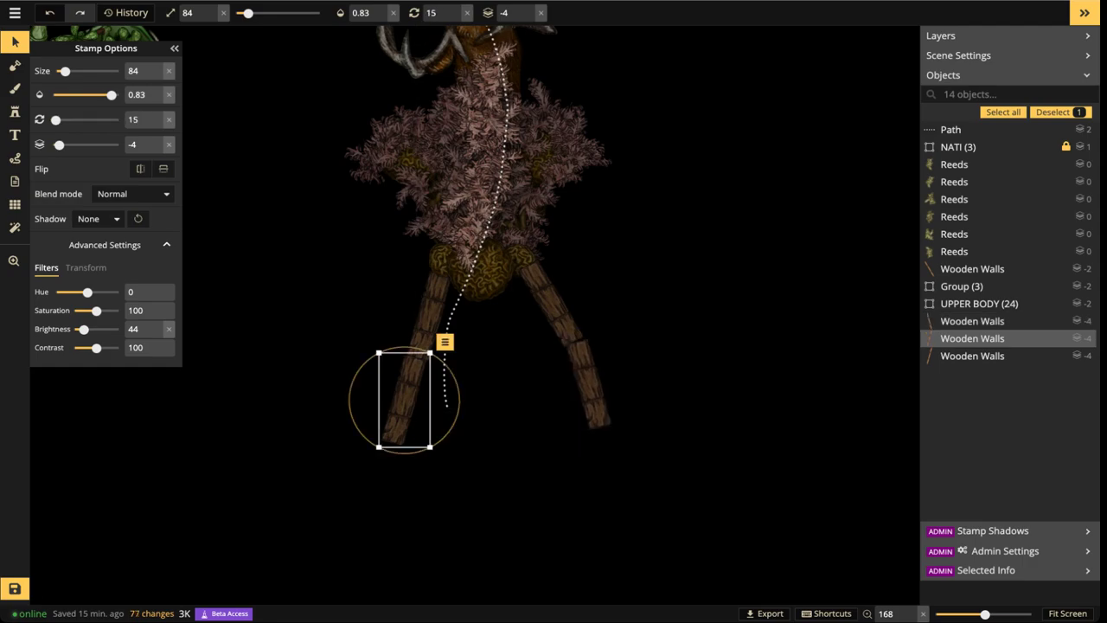
{"action": "key", "text": "ctrl+v"}
{"action": "left_click_drag", "start_coordinate": [387, 487], "coordinate": [390, 484]}
{"action": "scroll", "coordinate": [386, 490], "scroll_direction": "down", "scroll_amount": 1}
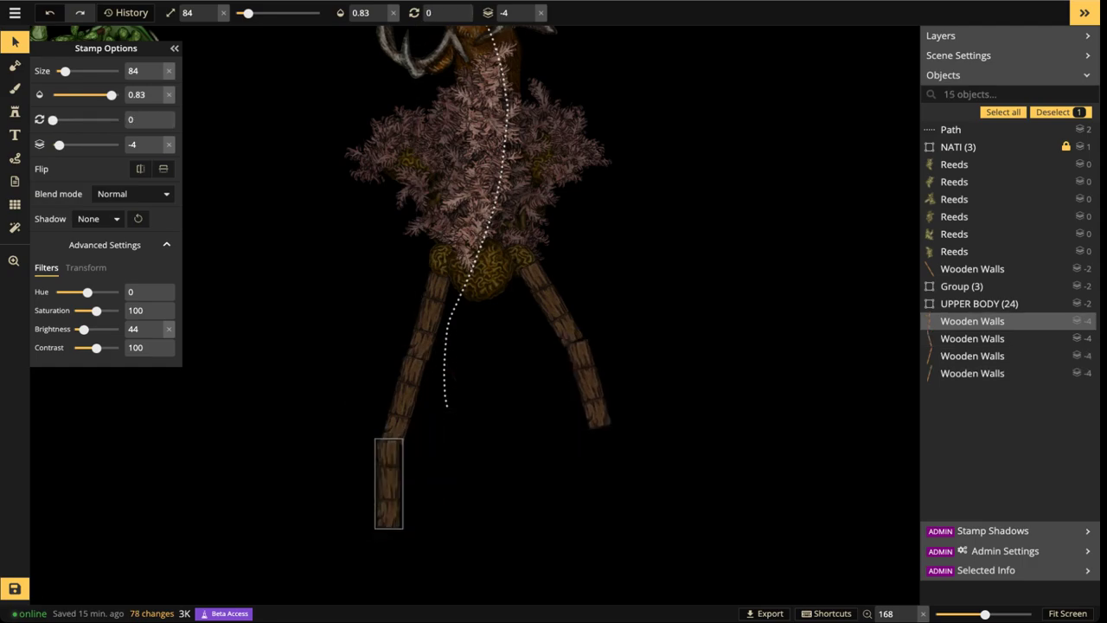
{"action": "scroll", "coordinate": [388, 483], "scroll_direction": "up", "scroll_amount": 1}
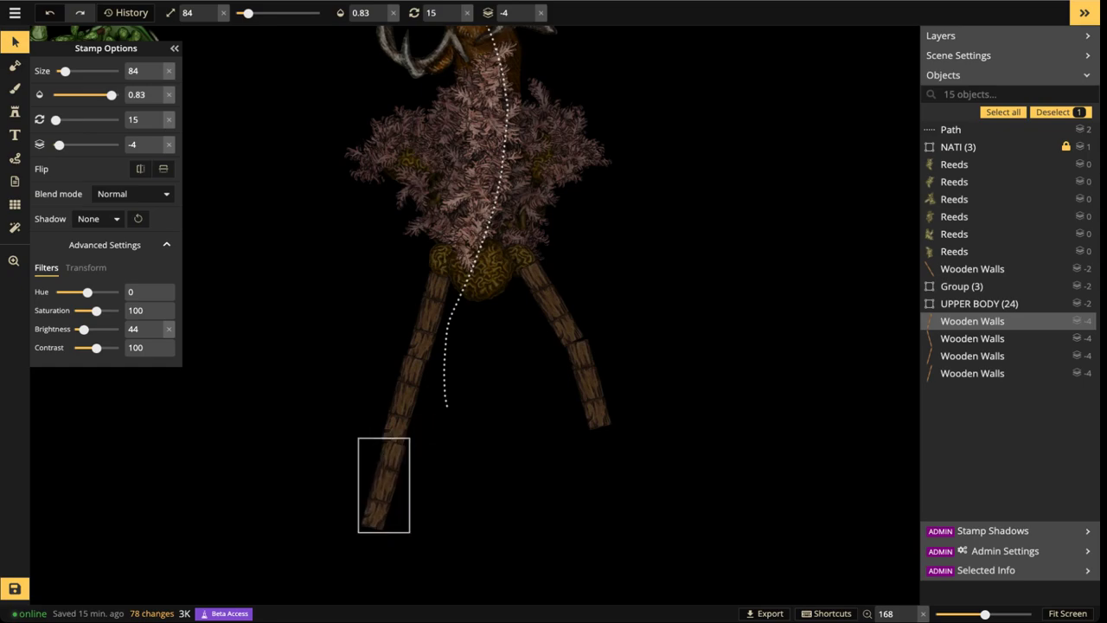
{"action": "scroll", "coordinate": [433, 426], "scroll_direction": "up", "scroll_amount": 1}
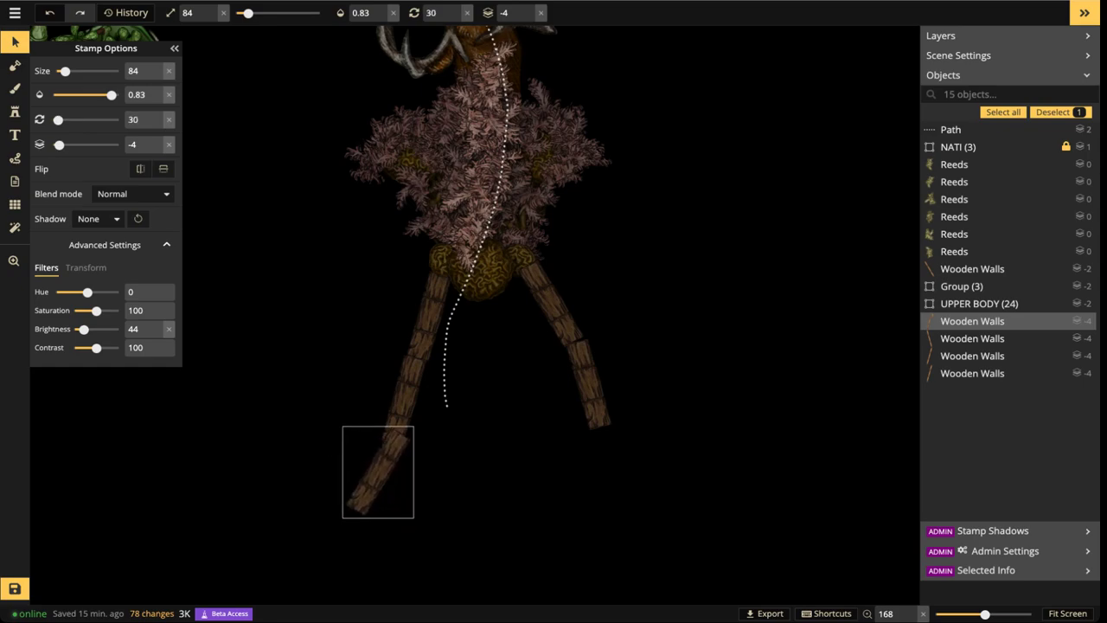
{"action": "scroll", "coordinate": [429, 412], "scroll_direction": "up", "scroll_amount": 1}
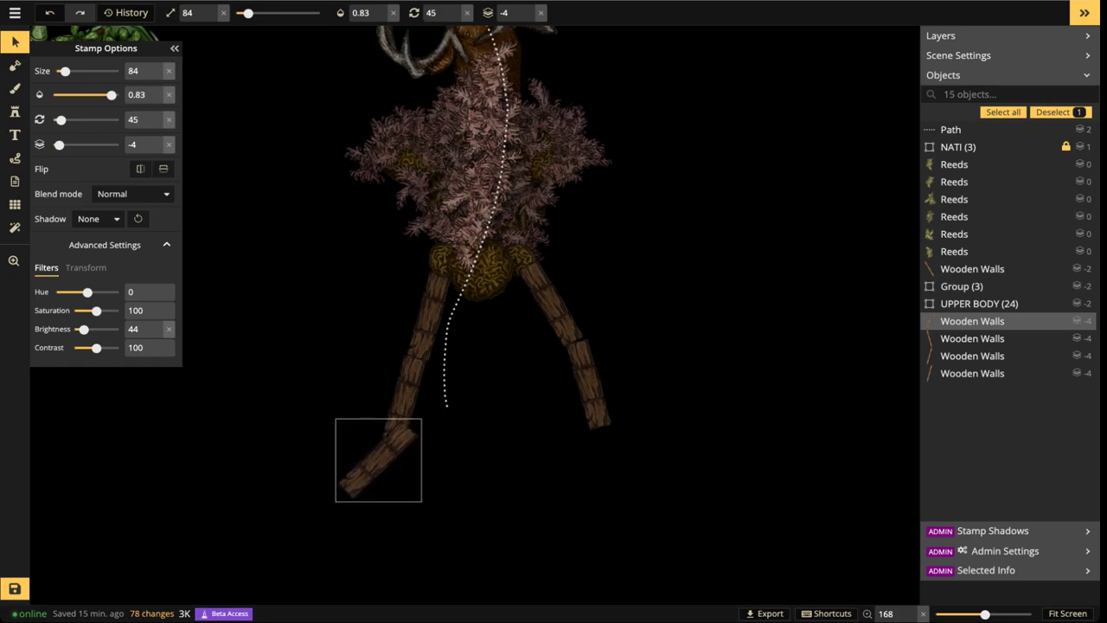
{"action": "scroll", "coordinate": [429, 406], "scroll_direction": "down", "scroll_amount": 1}
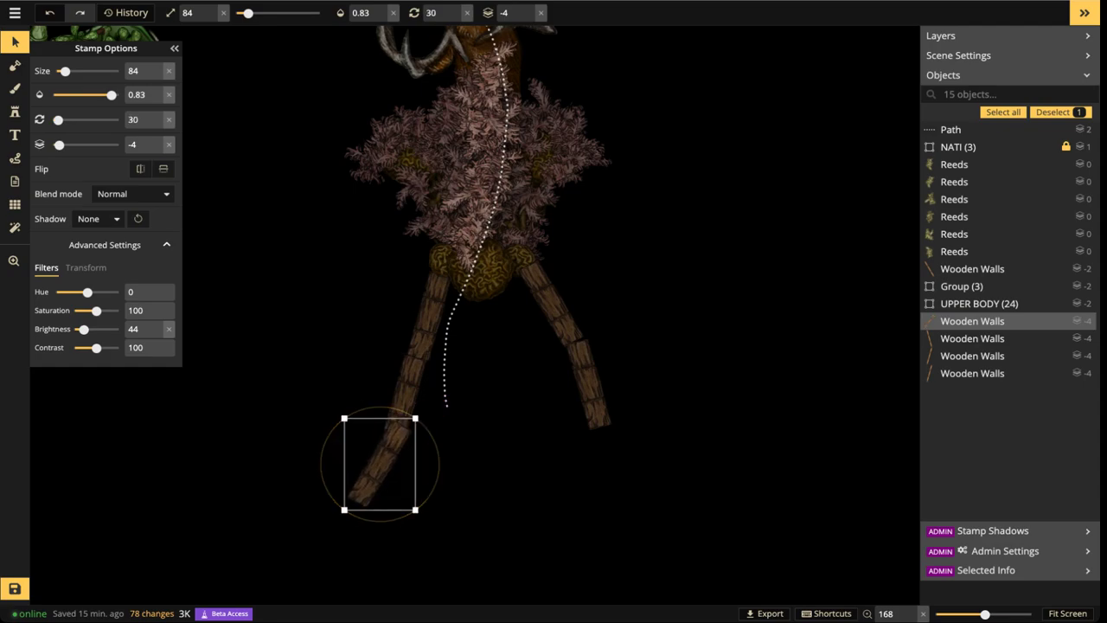
Paste a third plank segment at the lower end of the right leg and rotate it to 345
{"action": "key", "text": "ctrl+v"}
{"action": "scroll", "coordinate": [591, 411], "scroll_direction": "down", "scroll_amount": 3}
{"action": "left_click_drag", "start_coordinate": [591, 410], "coordinate": [597, 429]}
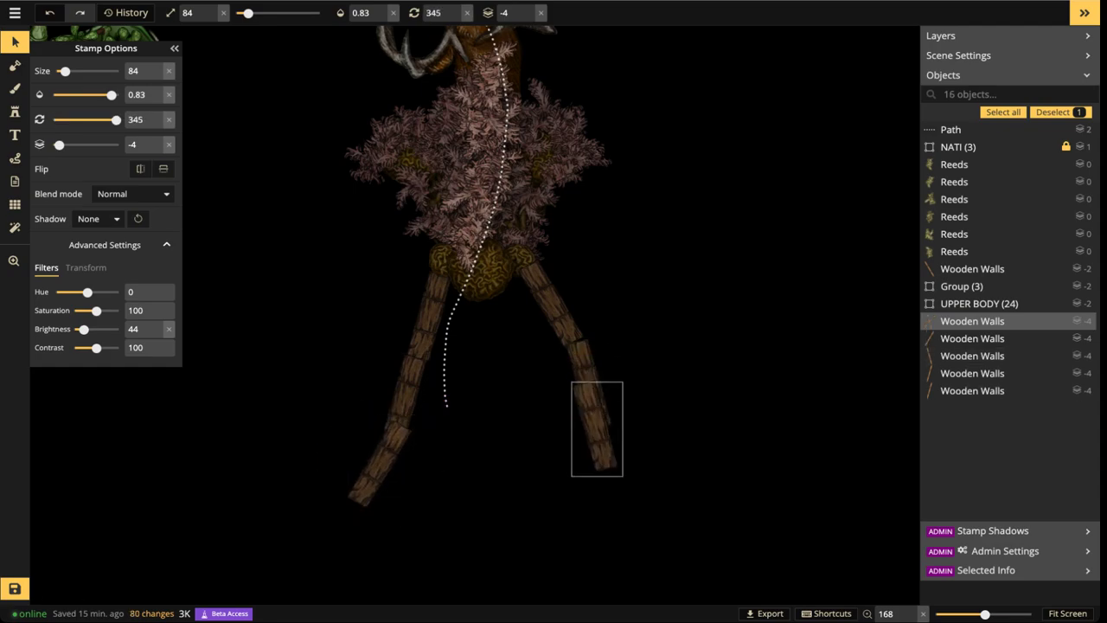
{"action": "left_click", "coordinate": [612, 460]}
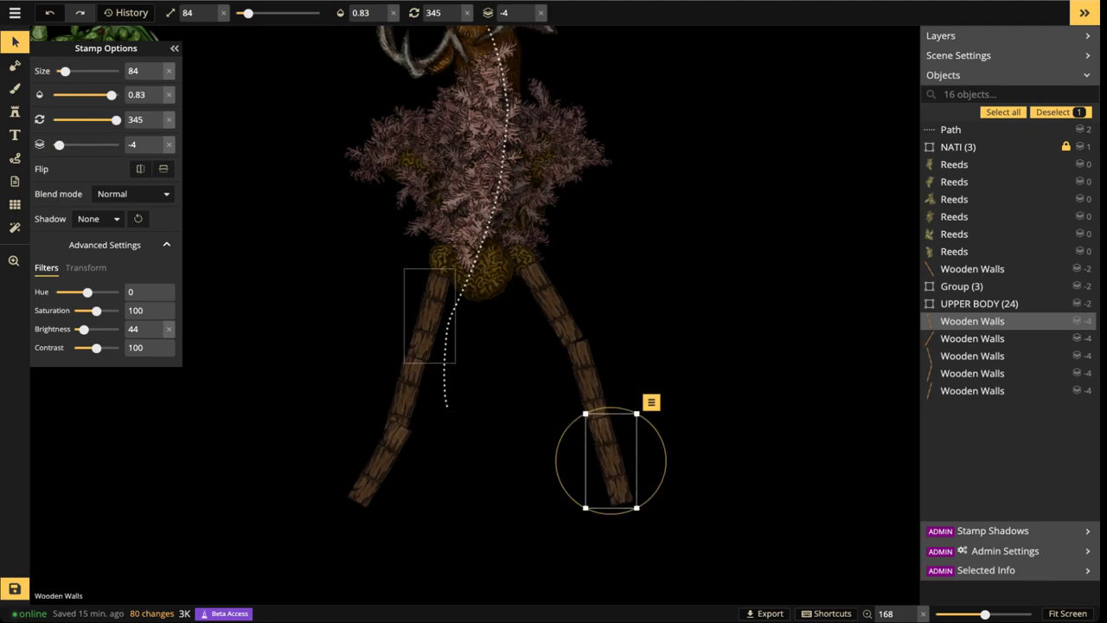
Nudge the left leg's upper and middle planks so the segments line up at their joints, then clear the selection
{"action": "left_click_drag", "start_coordinate": [430, 316], "coordinate": [431, 317]}
{"action": "left_click_drag", "start_coordinate": [408, 395], "coordinate": [411, 394]}
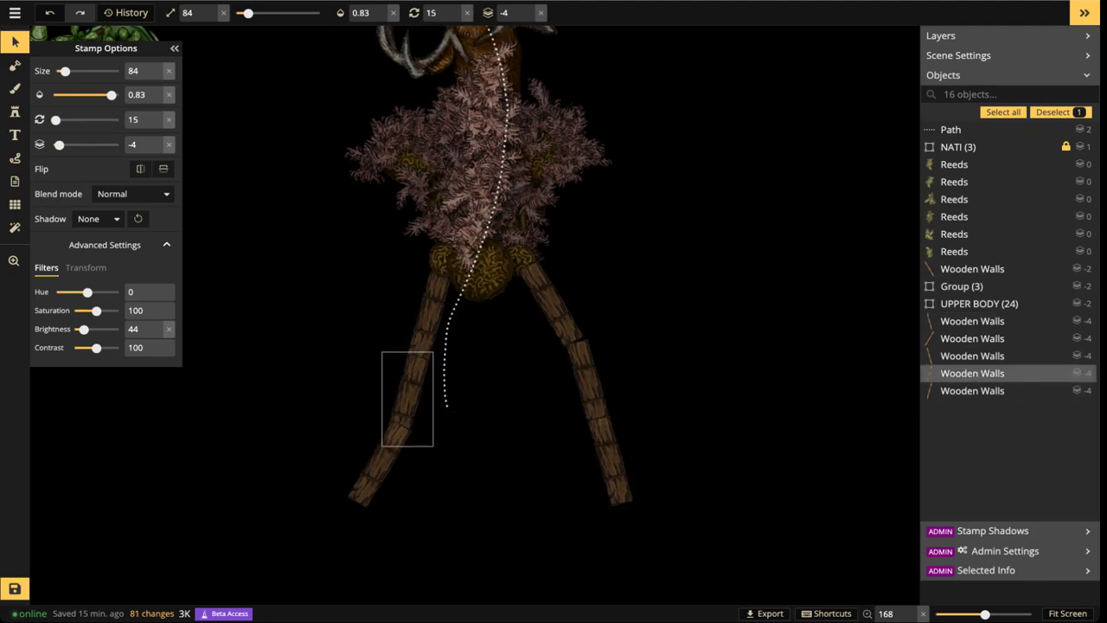
{"action": "scroll", "coordinate": [488, 344], "scroll_direction": "down", "scroll_amount": 4}
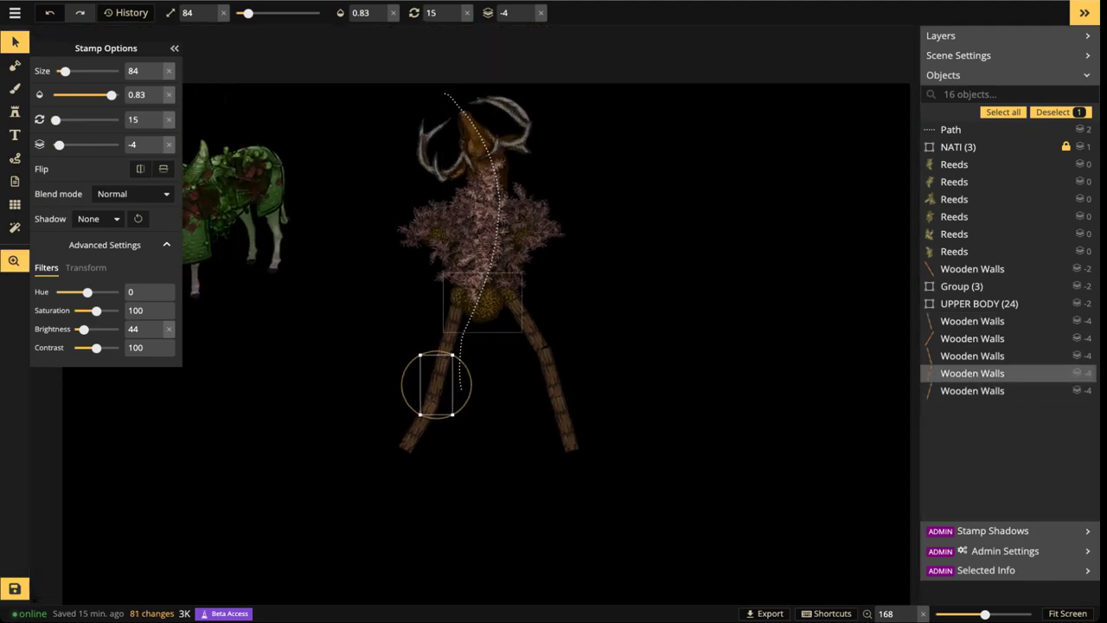
{"action": "key", "text": "Escape"}
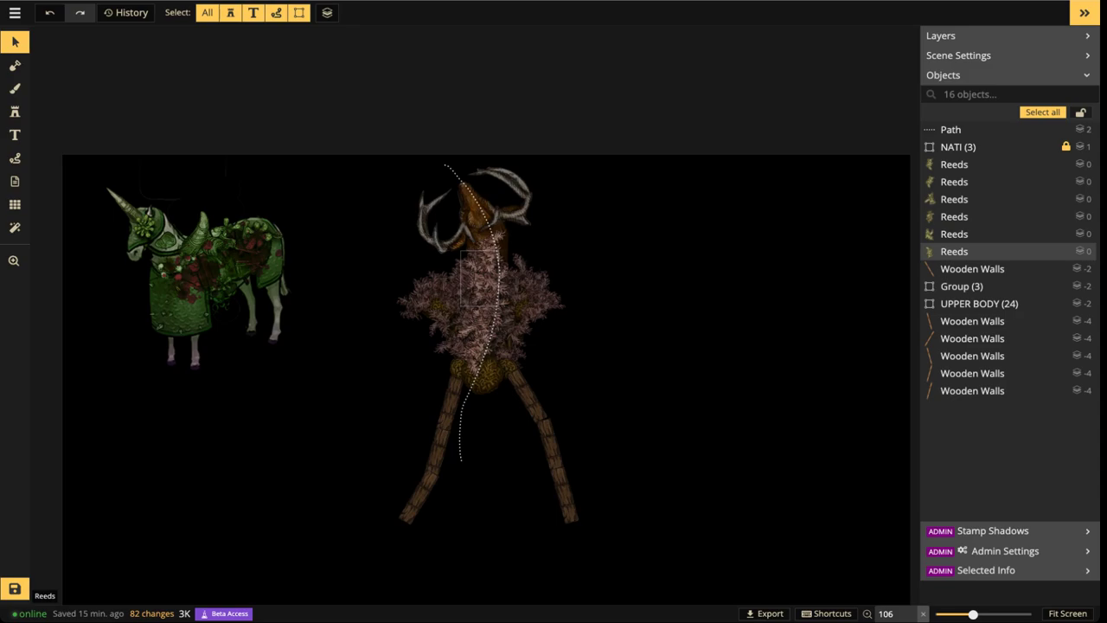
Select all unlocked parts of the antlered creature, including its guide path, and move them to the right side of the canvas
{"action": "left_click_drag", "start_coordinate": [372, 140], "coordinate": [655, 535]}
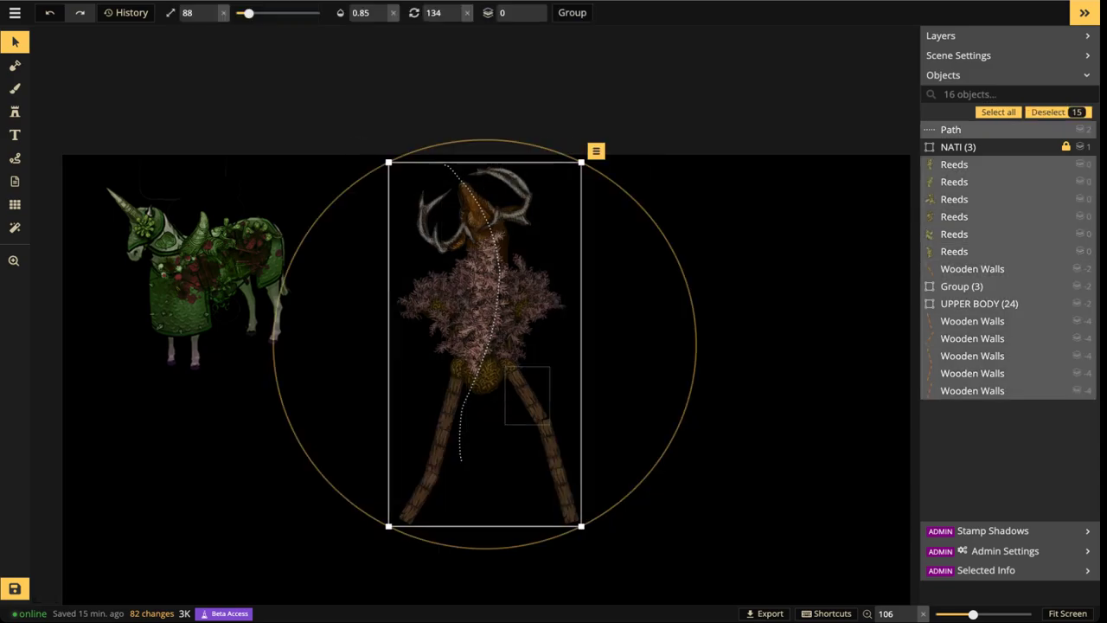
{"action": "left_click_drag", "start_coordinate": [484, 343], "coordinate": [563, 319]}
{"action": "scroll", "coordinate": [562, 317], "scroll_direction": "up", "scroll_amount": 3}
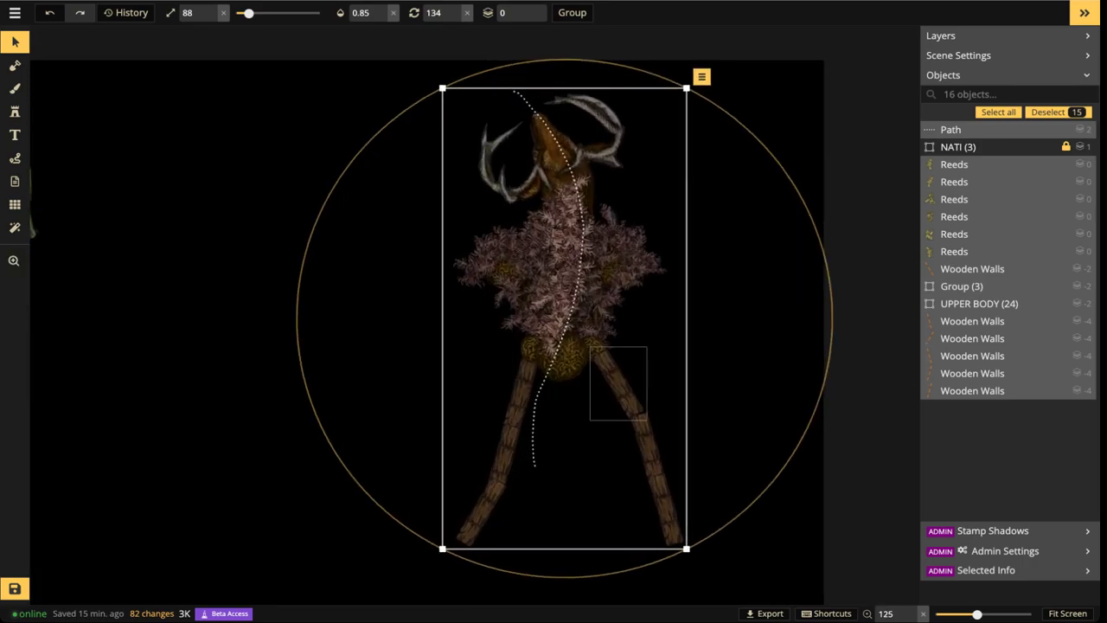
{"action": "scroll", "coordinate": [588, 296], "scroll_direction": "up", "scroll_amount": 3}
{"action": "left_click", "coordinate": [553, 199]}
{"action": "key", "text": "Escape"}
{"action": "scroll", "coordinate": [547, 142], "scroll_direction": "down", "scroll_amount": 3}
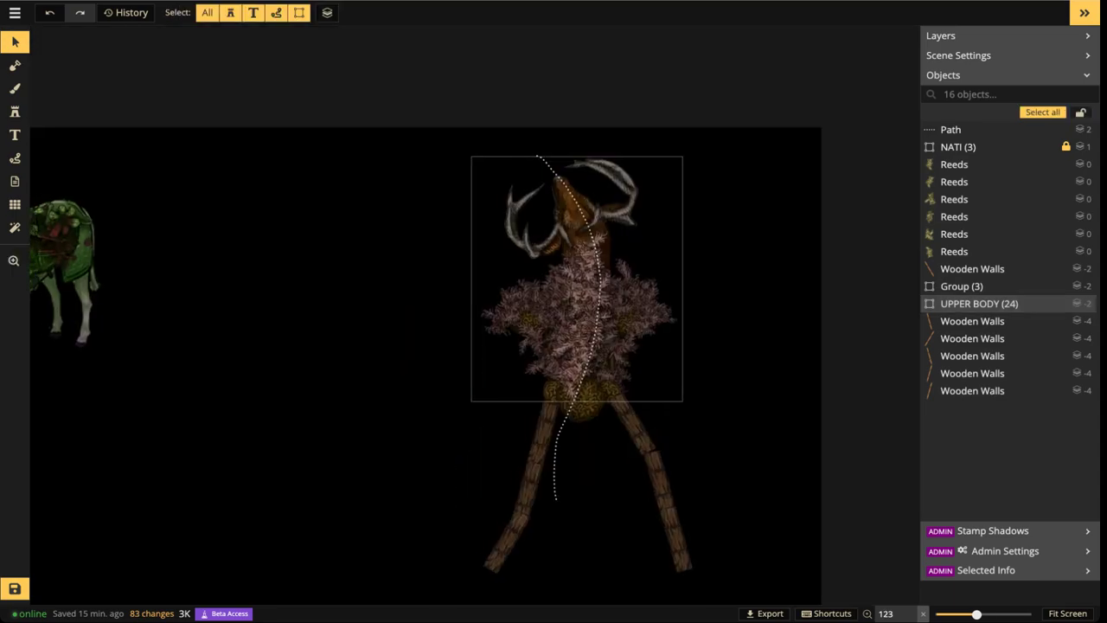
{"action": "left_click_drag", "start_coordinate": [415, 83], "coordinate": [759, 573]}
{"action": "left_click_drag", "start_coordinate": [576, 295], "coordinate": [643, 296]}
{"action": "scroll", "coordinate": [644, 296], "scroll_direction": "down", "scroll_amount": 3}
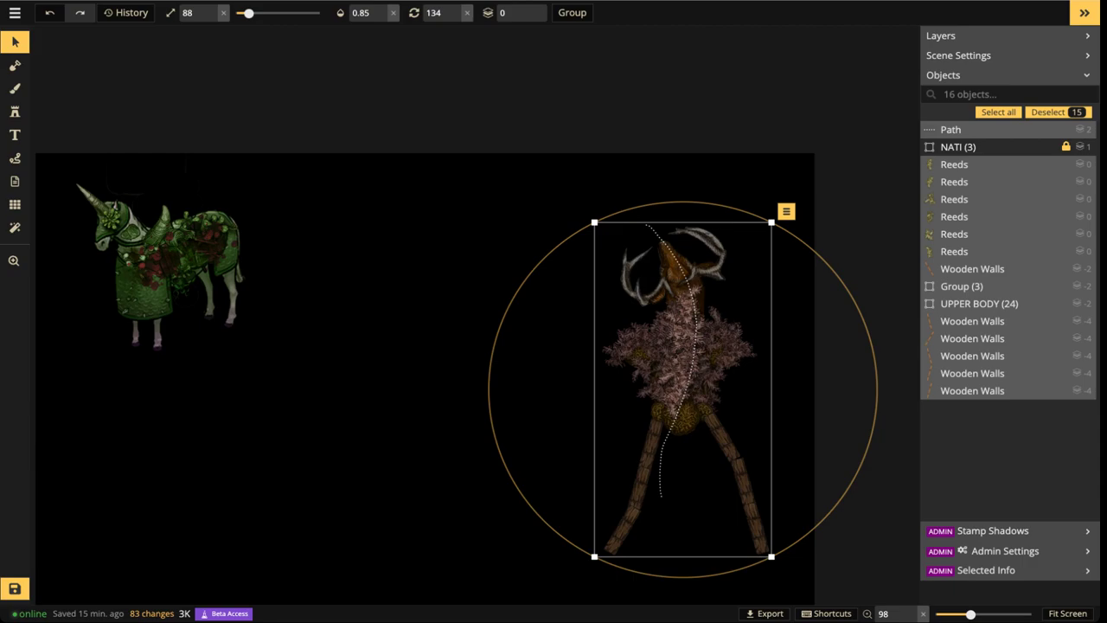
Select all unlocked parts of the antlered creature and combine them into one group, shrinking it near the canvas's upper-right corner
{"action": "left_click", "coordinate": [681, 346]}
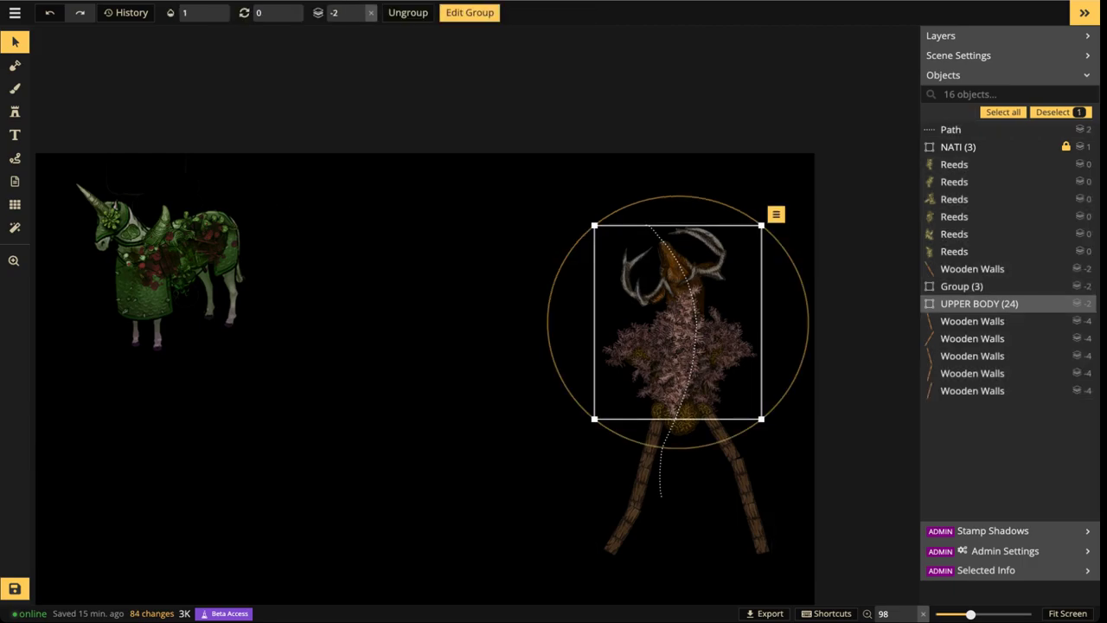
{"action": "left_click_drag", "start_coordinate": [520, 140], "coordinate": [800, 597]}
{"action": "left_click_drag", "start_coordinate": [683, 346], "coordinate": [689, 339]}
{"action": "left_click", "coordinate": [572, 12]}
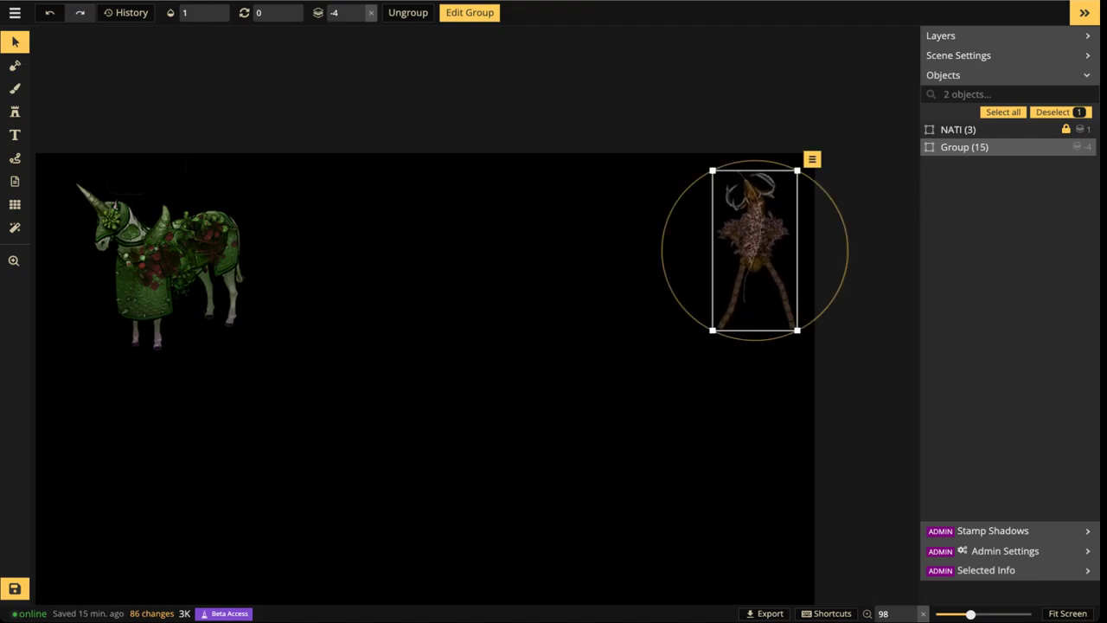
Move the small creature group around the canvas and place it close to the upper-right corner
{"action": "scroll", "coordinate": [750, 265], "scroll_direction": "up", "scroll_amount": 7}
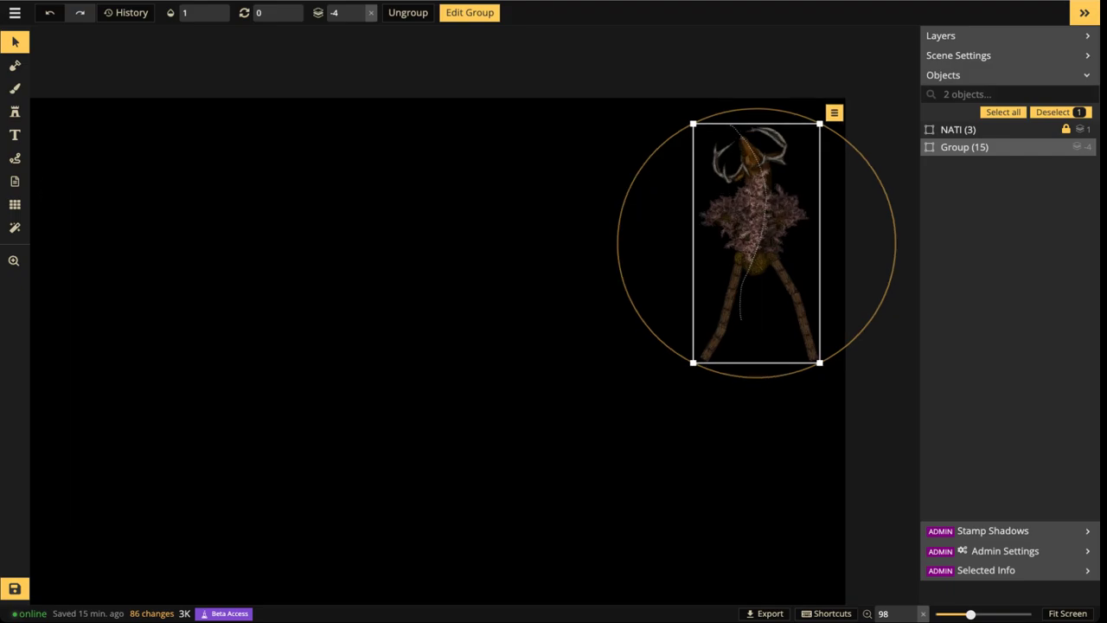
{"action": "left_click_drag", "start_coordinate": [750, 265], "coordinate": [644, 303]}
{"action": "scroll", "coordinate": [514, 265], "scroll_direction": "down", "scroll_amount": 2}
{"action": "left_click_drag", "start_coordinate": [514, 265], "coordinate": [699, 268]}
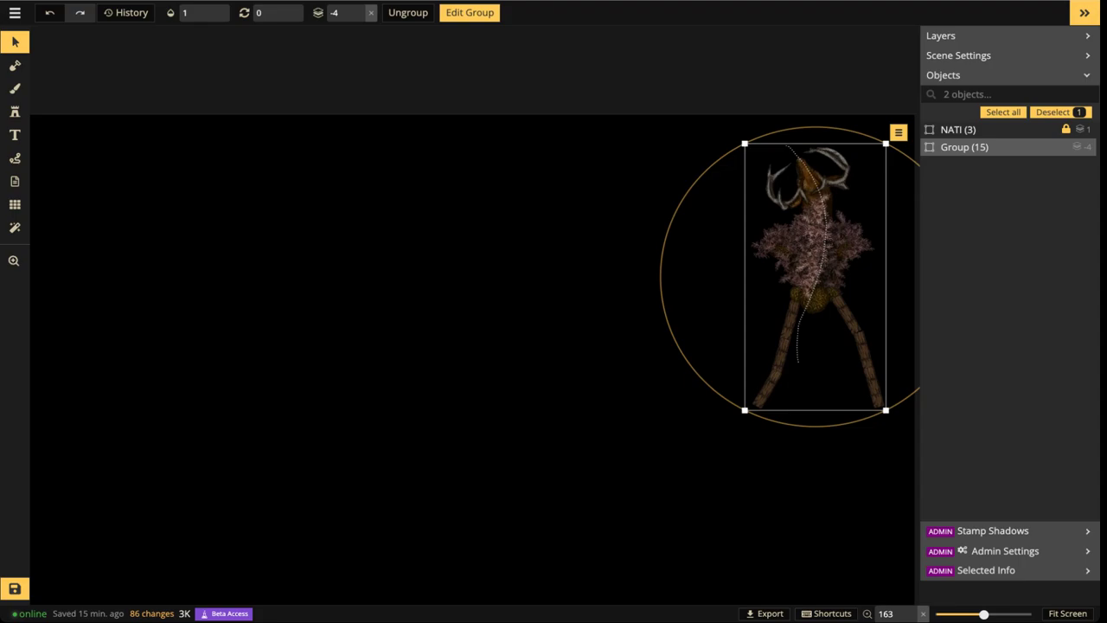
{"action": "scroll", "coordinate": [432, 327], "scroll_direction": "down", "scroll_amount": 1}
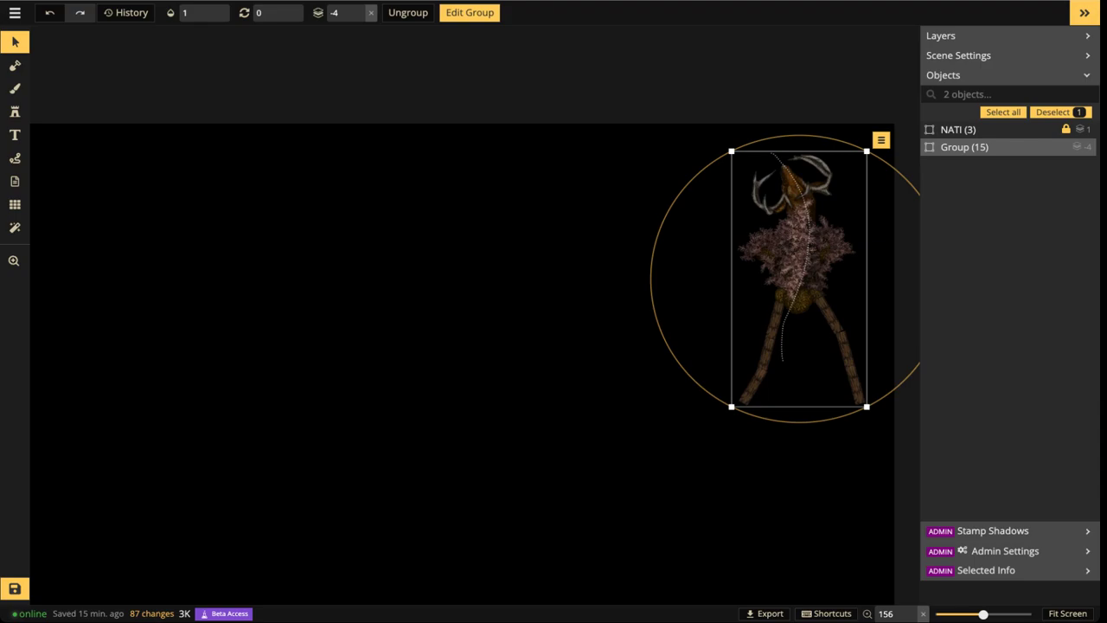
{"action": "left_click_drag", "start_coordinate": [799, 260], "coordinate": [424, 384]}
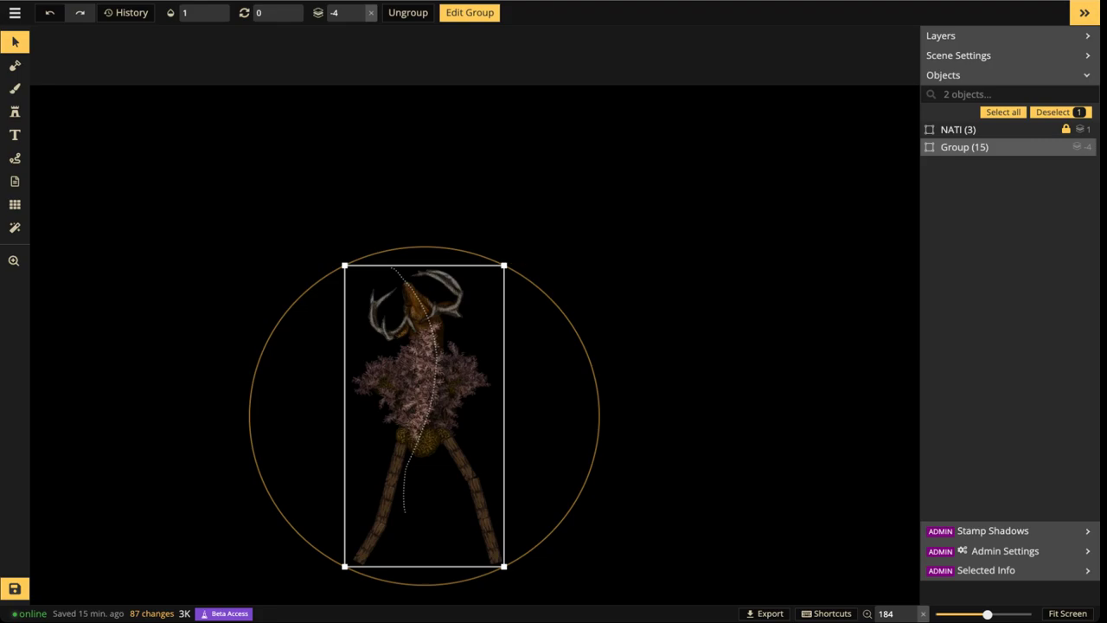
{"action": "left_click_drag", "start_coordinate": [432, 350], "coordinate": [796, 178]}
{"action": "scroll", "coordinate": [796, 177], "scroll_direction": "down", "scroll_amount": 3}
{"action": "key", "text": "space"}
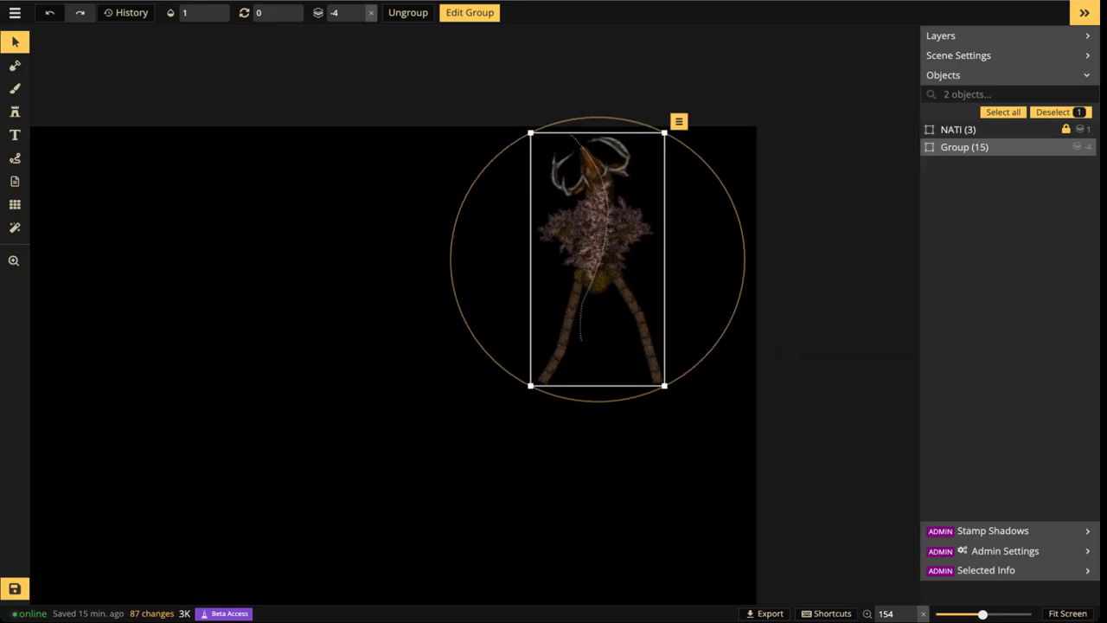
{"action": "left_click_drag", "start_coordinate": [597, 251], "coordinate": [680, 255]}
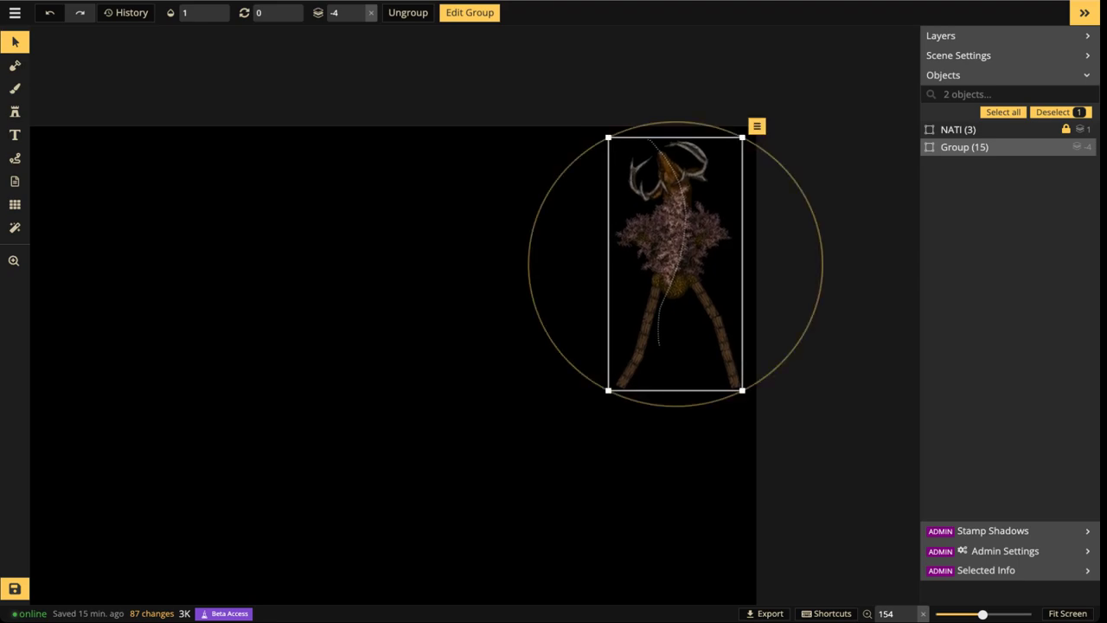
{"action": "scroll", "coordinate": [634, 243], "scroll_direction": "down", "scroll_amount": 3}
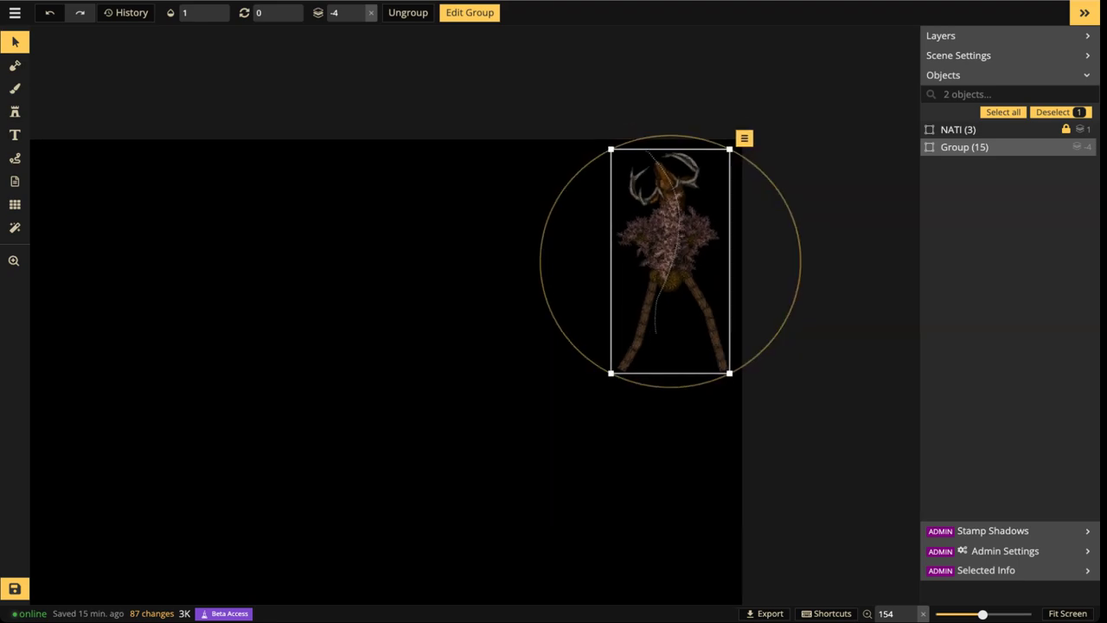
{"action": "left_click_drag", "start_coordinate": [634, 243], "coordinate": [705, 199]}
Try moving and enlarging all the creature's parts from inside the group, and undo the change
{"action": "double_click", "coordinate": [705, 200]}
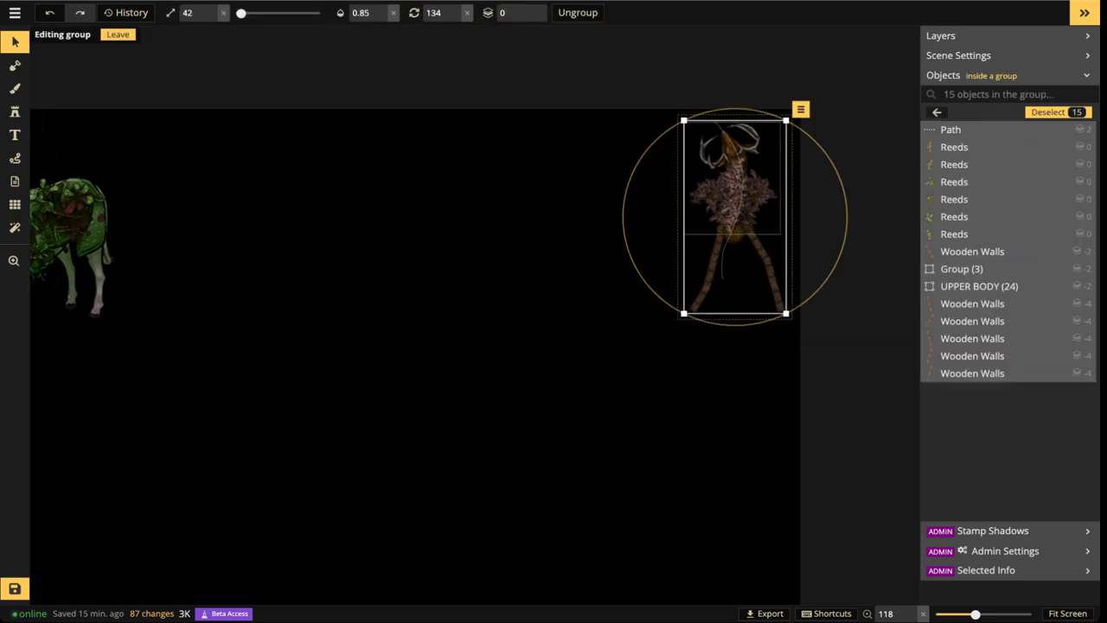
{"action": "left_click_drag", "start_coordinate": [740, 184], "coordinate": [358, 318]}
{"action": "scroll", "coordinate": [358, 318], "scroll_direction": "up", "scroll_amount": 3}
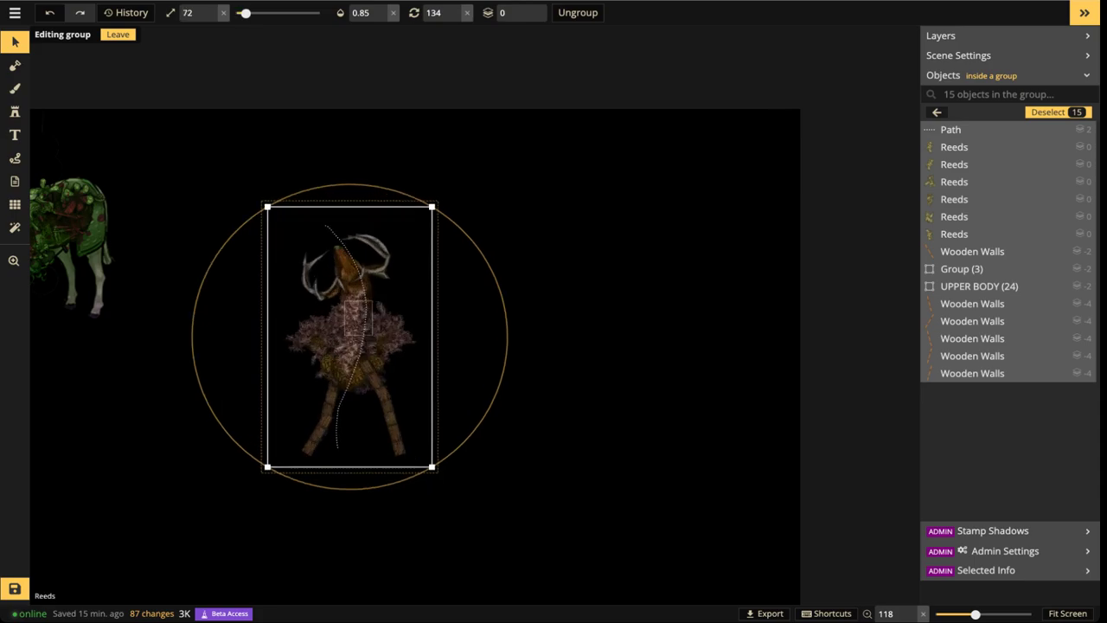
{"action": "scroll", "coordinate": [358, 318], "scroll_direction": "up", "scroll_amount": 3}
{"action": "key", "text": "ctrl+z"}
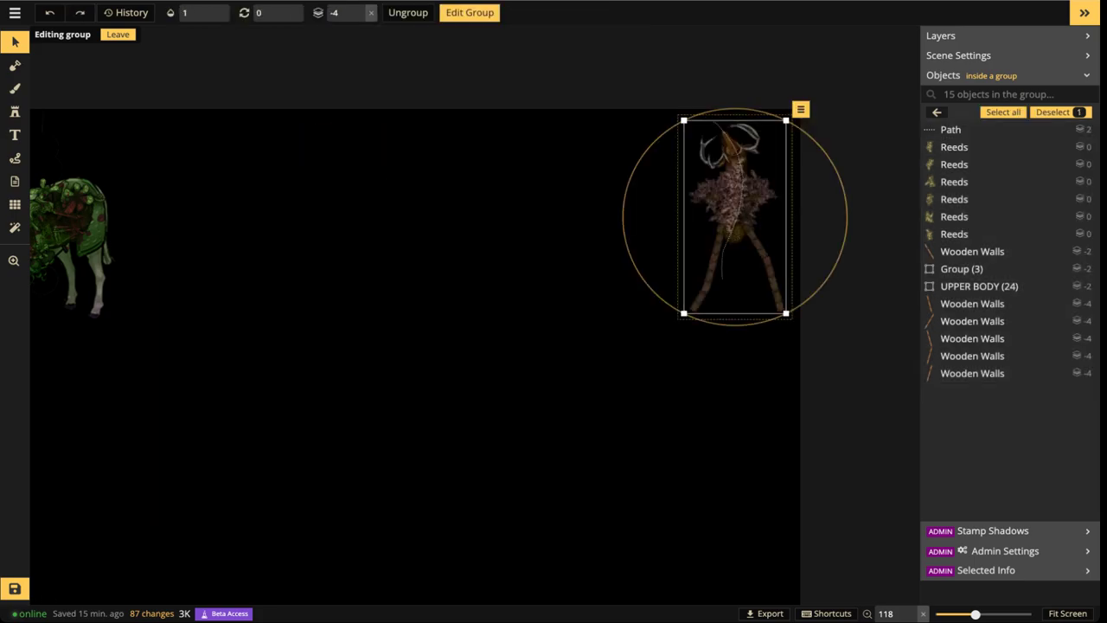
{"action": "key", "text": "Escape"}
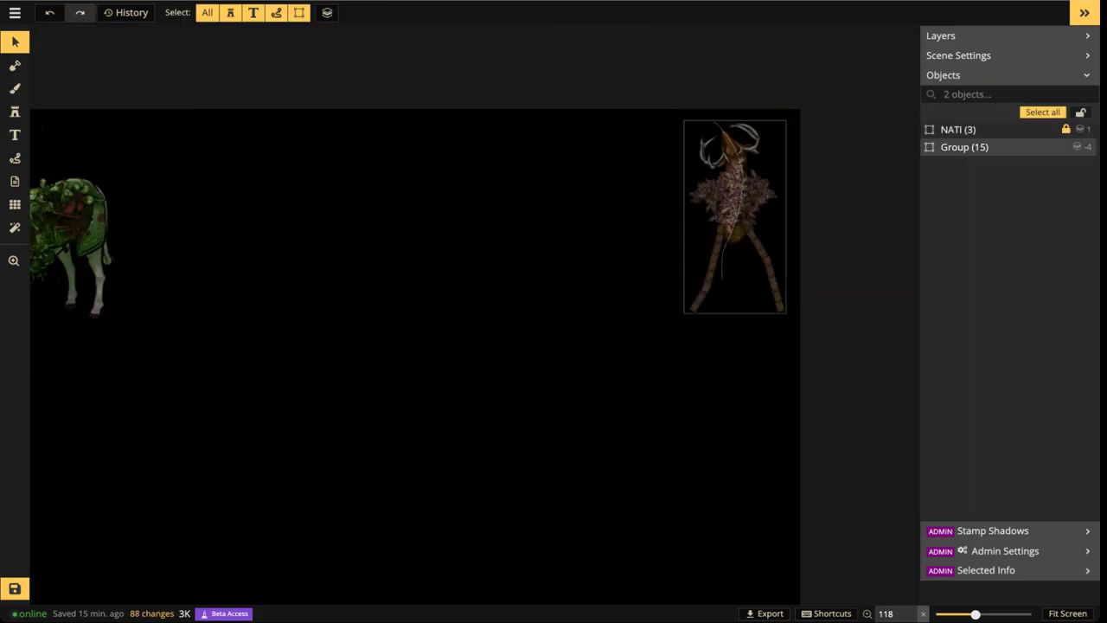
Enlarge the creature group in the middle of the canvas and delete the dotted guide path inside it
{"action": "left_click", "coordinate": [960, 147]}
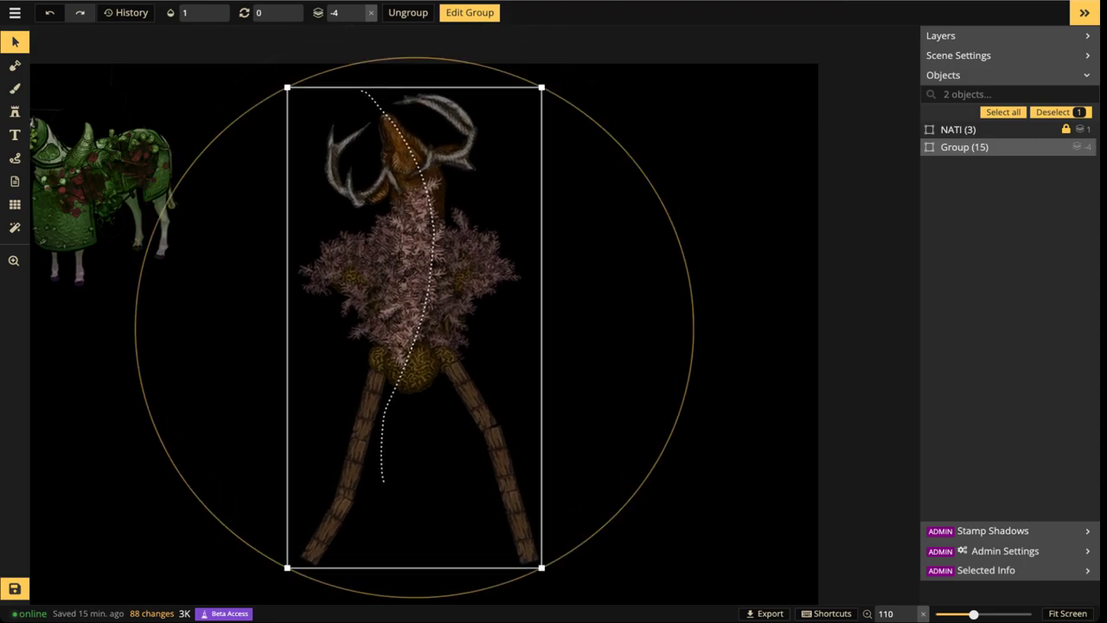
{"action": "double_click", "coordinate": [423, 201]}
{"action": "left_click", "coordinate": [423, 202]}
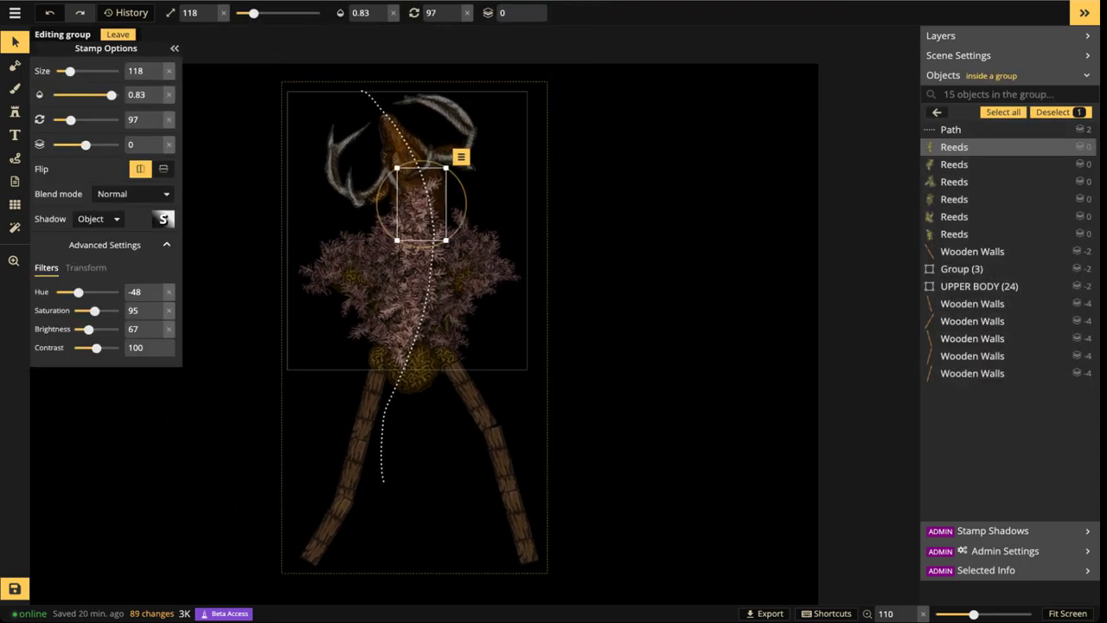
{"action": "left_click", "coordinate": [460, 268]}
{"action": "left_click", "coordinate": [379, 406]}
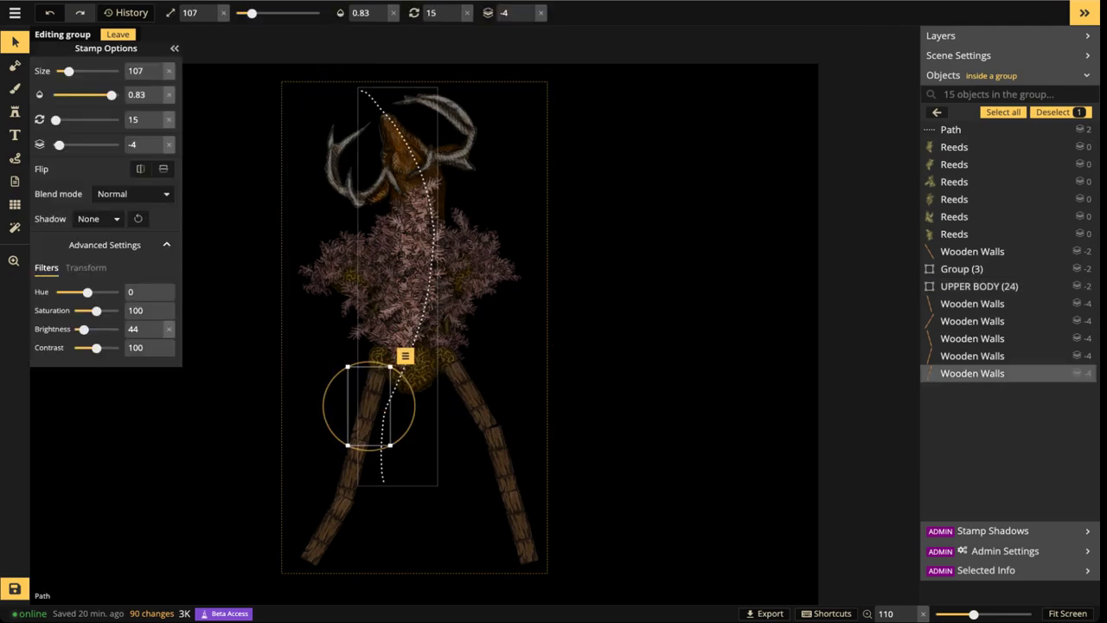
{"action": "left_click", "coordinate": [386, 394]}
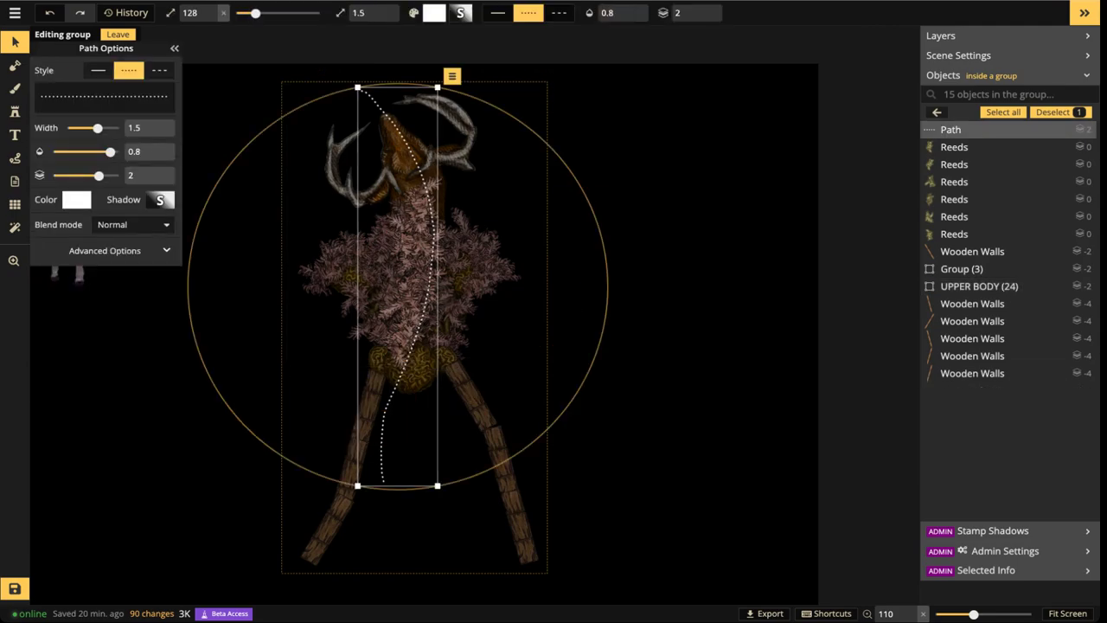
{"action": "key", "text": "Delete"}
Nudge the left leg's middle and lower planks upward so the segments overlap more tightly at the joints
{"action": "left_click", "coordinate": [370, 405]}
{"action": "scroll", "coordinate": [370, 405], "scroll_direction": "down", "scroll_amount": 1}
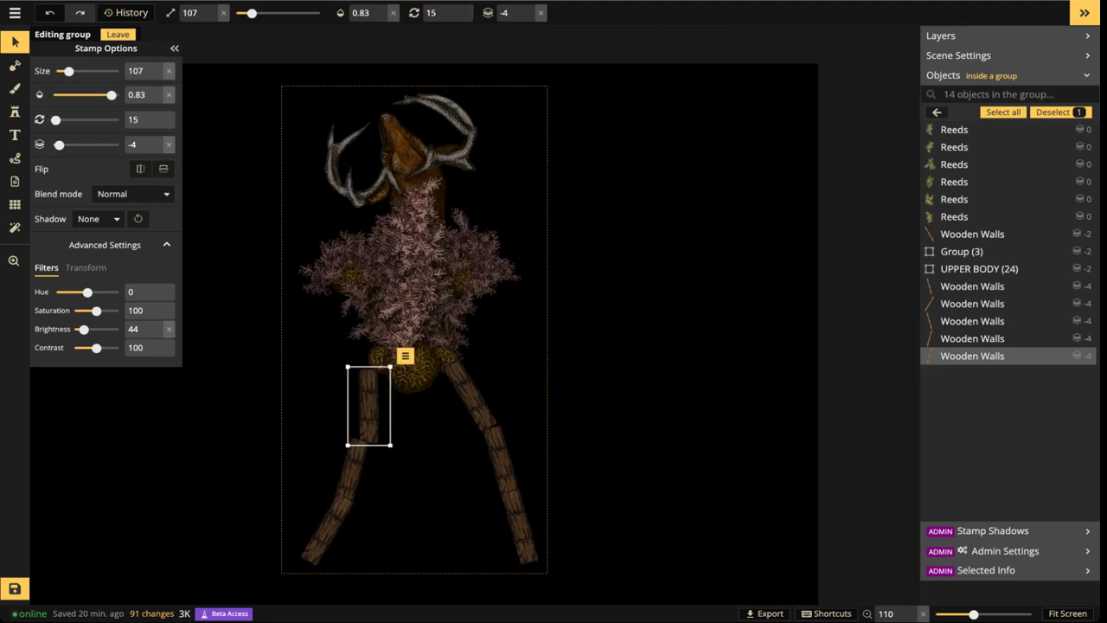
{"action": "scroll", "coordinate": [370, 405], "scroll_direction": "down", "scroll_amount": 1}
{"action": "left_click_drag", "start_coordinate": [351, 474], "coordinate": [351, 464]}
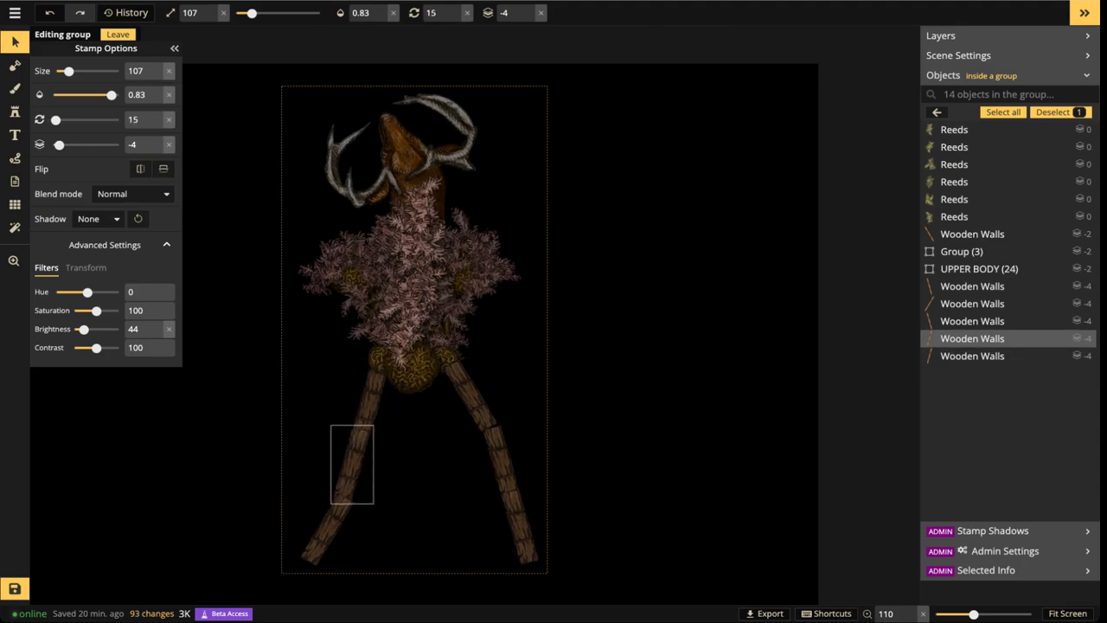
{"action": "left_click", "coordinate": [327, 530]}
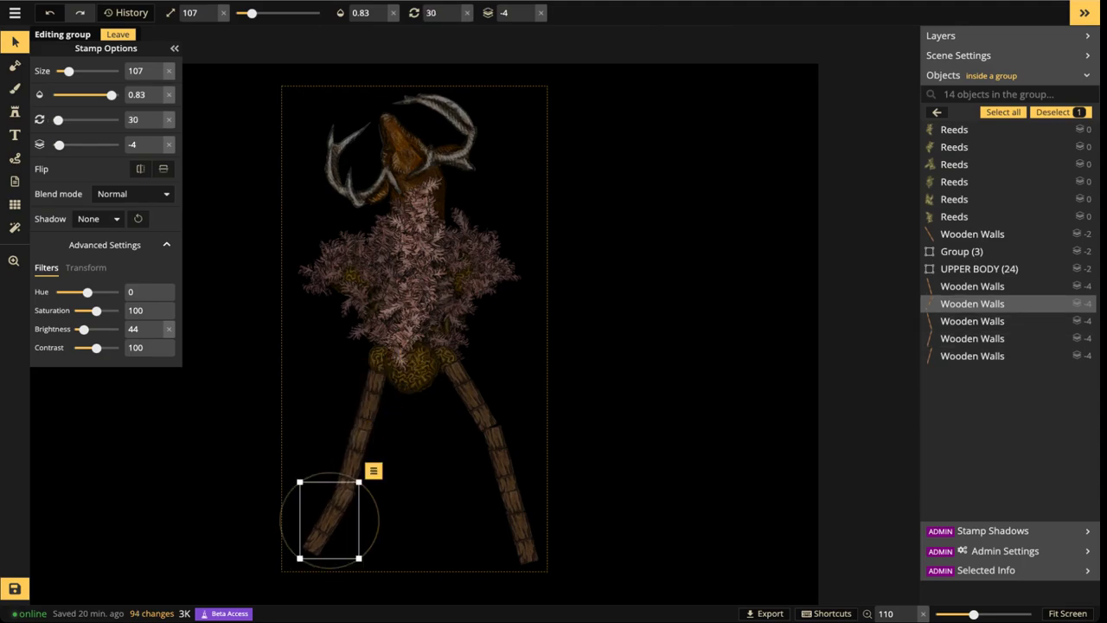
Shift the right leg's planks inward and slightly up so the leg joins closer under the lower body
{"action": "left_click", "coordinate": [470, 394]}
{"action": "scroll", "coordinate": [471, 396], "scroll_direction": "down", "scroll_amount": 1}
{"action": "left_click_drag", "start_coordinate": [472, 396], "coordinate": [462, 391]}
{"action": "left_click_drag", "start_coordinate": [502, 460], "coordinate": [507, 522]}
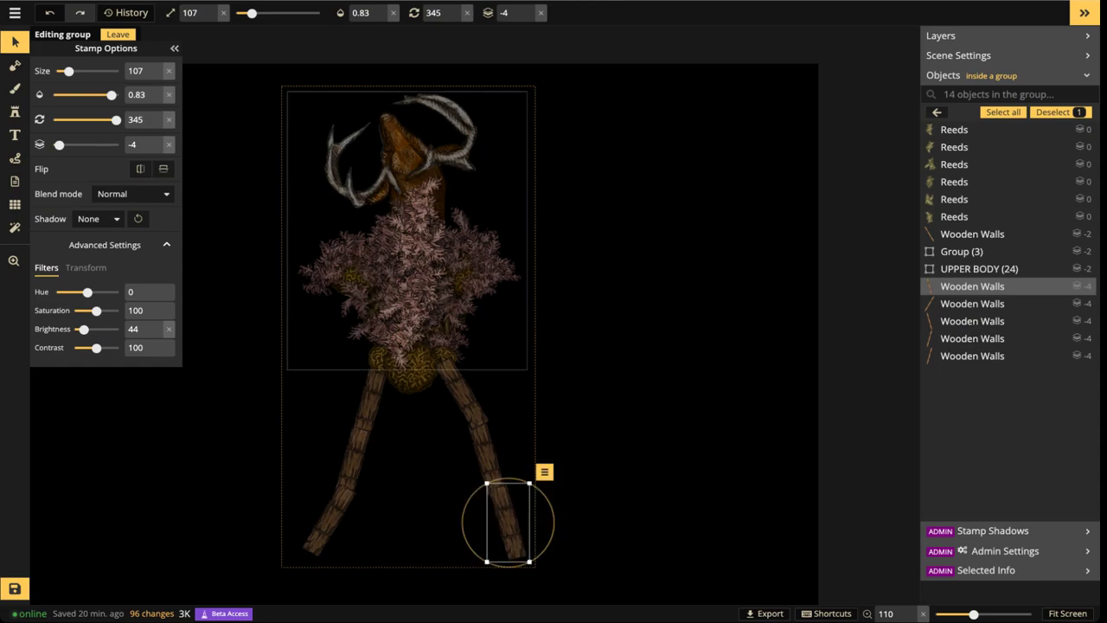
Copy the left leg's upper plank and paste it as the left upper arm, rotated to 60
{"action": "left_click", "coordinate": [408, 290]}
{"action": "left_click", "coordinate": [369, 407]}
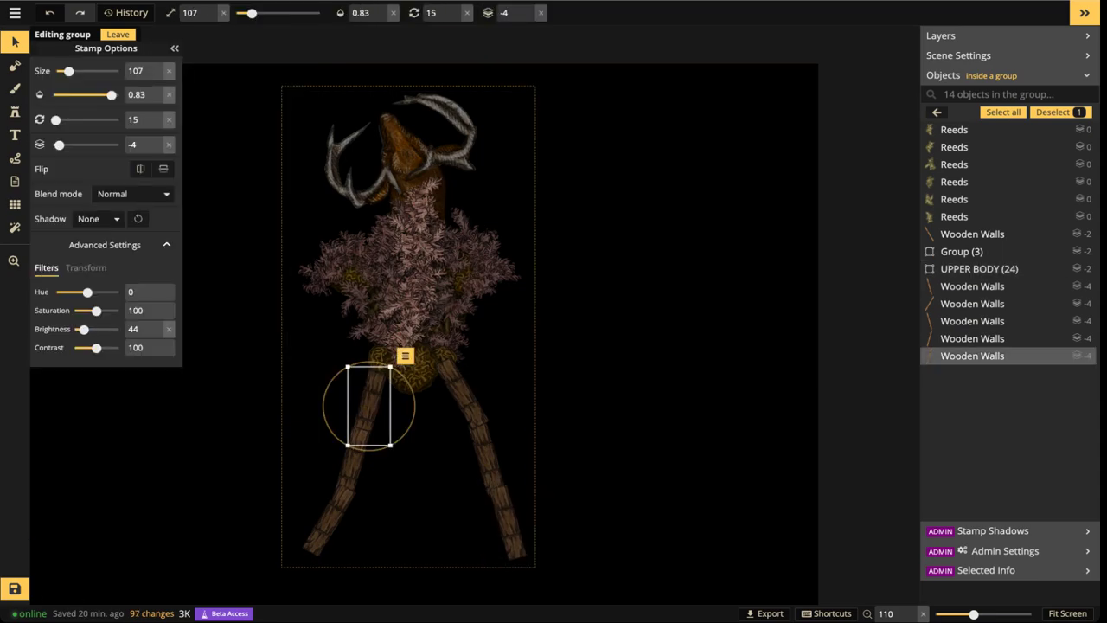
{"action": "key", "text": "space"}
{"action": "left_click_drag", "start_coordinate": [407, 302], "coordinate": [605, 318]}
{"action": "key", "text": "ctrl+v"}
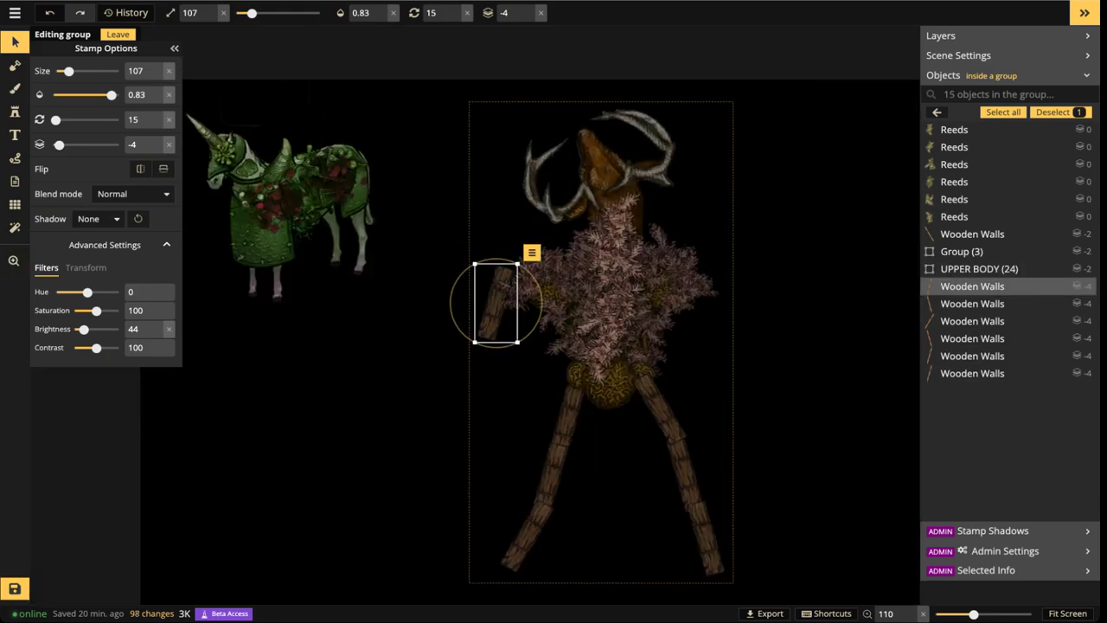
{"action": "scroll", "coordinate": [497, 303], "scroll_direction": "up", "scroll_amount": 7}
{"action": "mouse_move", "coordinate": [497, 303]}
{"action": "left_mouse_down"}
{"action": "mouse_move", "coordinate": [500, 226]}
{"action": "mouse_move", "coordinate": [499, 301]}
{"action": "mouse_move", "coordinate": [509, 303]}
{"action": "left_mouse_up"}
{"action": "scroll", "coordinate": [508, 232], "scroll_direction": "up", "scroll_amount": 1}
{"action": "scroll", "coordinate": [508, 232], "scroll_direction": "down", "scroll_amount": 5}
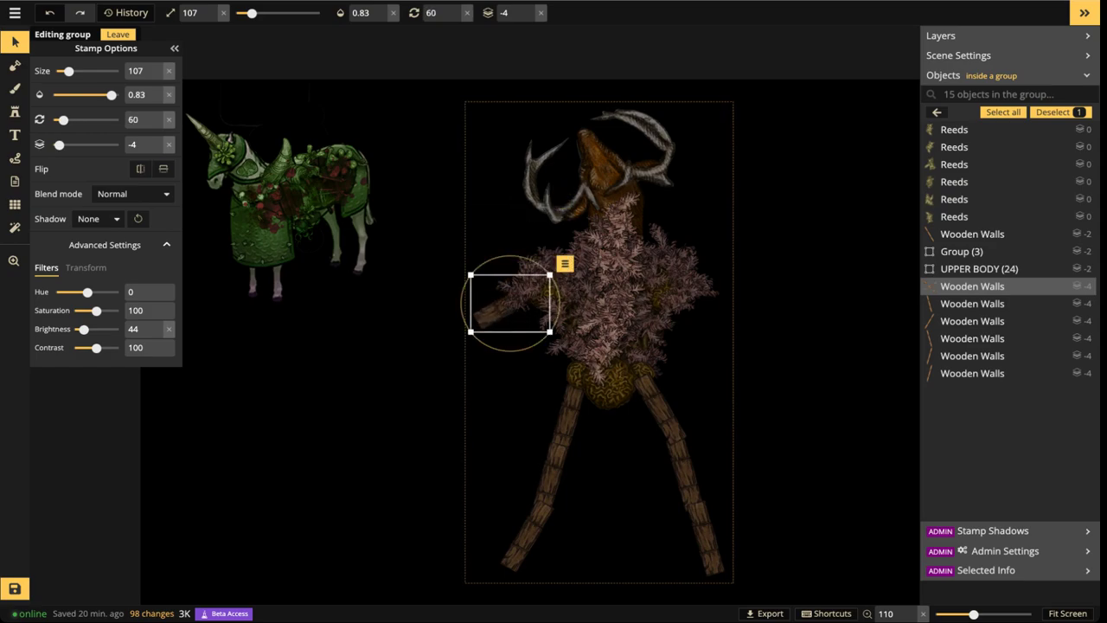
Paste another plank at the outer end of the left upper arm as a raised forearm, rotated to 135
{"action": "key", "text": "ctrl+v"}
{"action": "scroll", "coordinate": [435, 250], "scroll_direction": "up", "scroll_amount": 8}
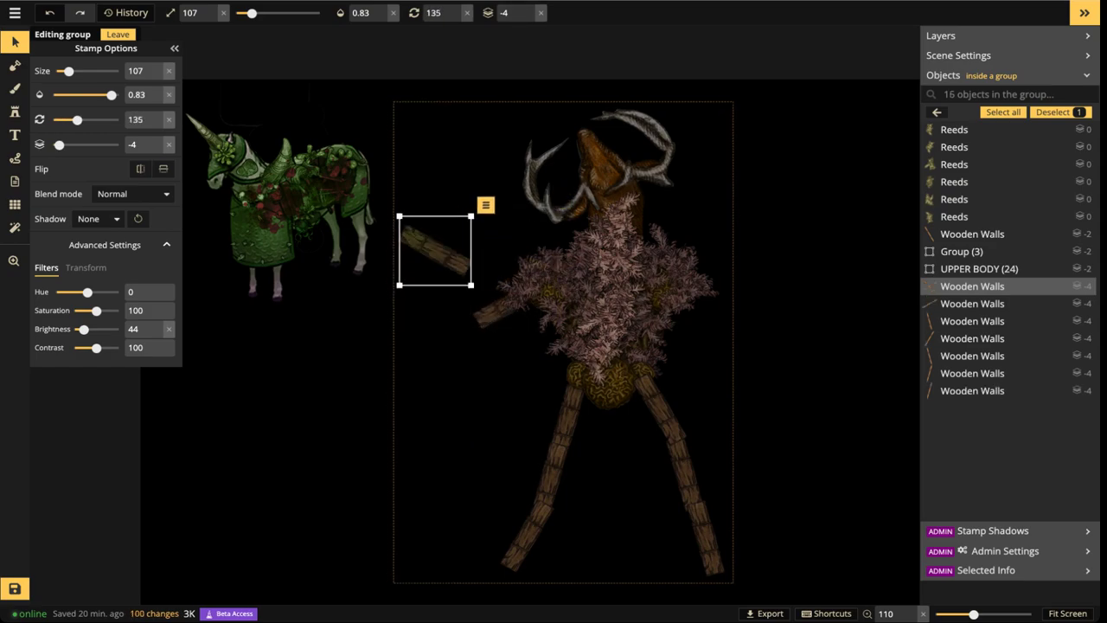
{"action": "left_click_drag", "start_coordinate": [435, 250], "coordinate": [459, 288]}
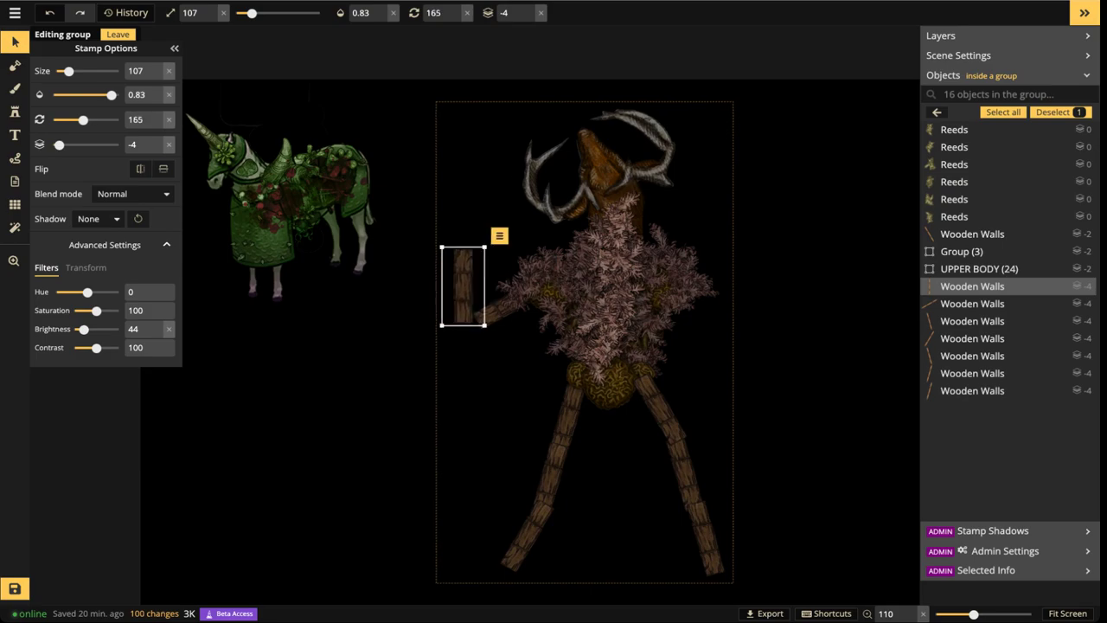
{"action": "scroll", "coordinate": [461, 294], "scroll_direction": "down", "scroll_amount": 3}
{"action": "left_click_drag", "start_coordinate": [571, 294], "coordinate": [456, 277]}
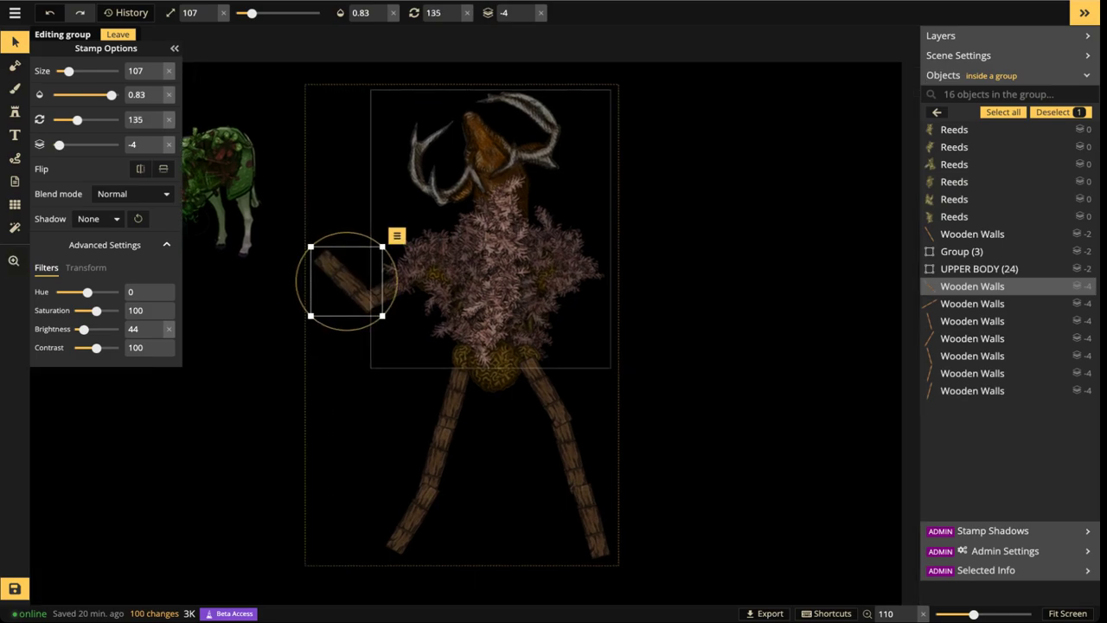
Paste a plank at the creature's right shoulder as the upper arm and rotate it to 120
{"action": "key", "text": "ctrl+v"}
{"action": "scroll", "coordinate": [610, 259], "scroll_direction": "down", "scroll_amount": 1}
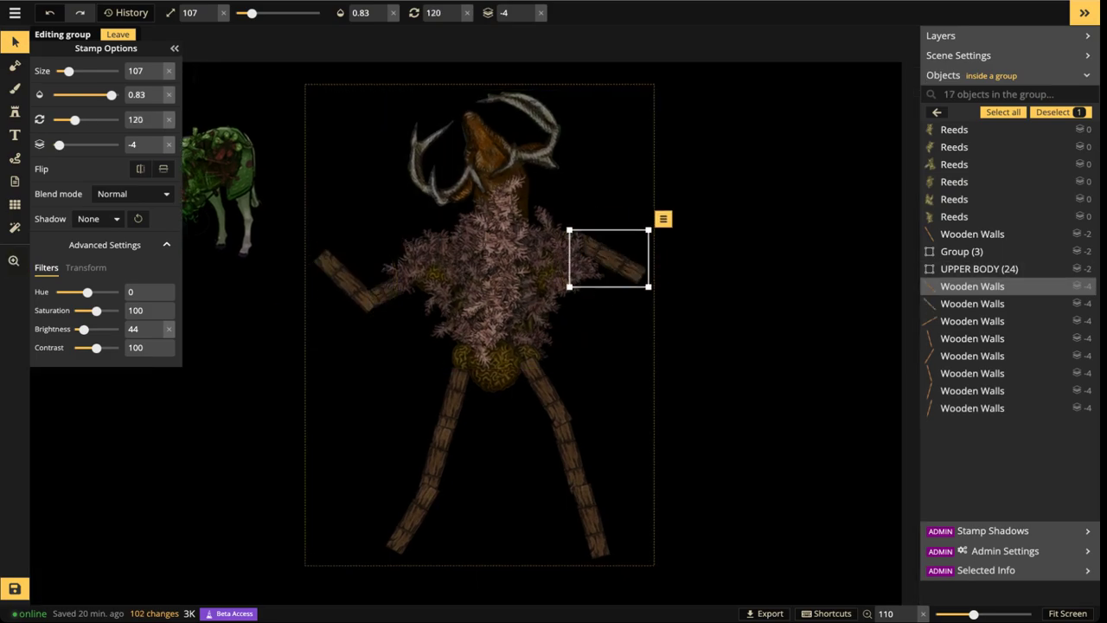
Try raising the figure's right-hand upper arm segment against the shoulder, rotated to 45
{"action": "left_click_drag", "start_coordinate": [610, 259], "coordinate": [601, 263]}
{"action": "scroll", "coordinate": [601, 260], "scroll_direction": "down", "scroll_amount": 2}
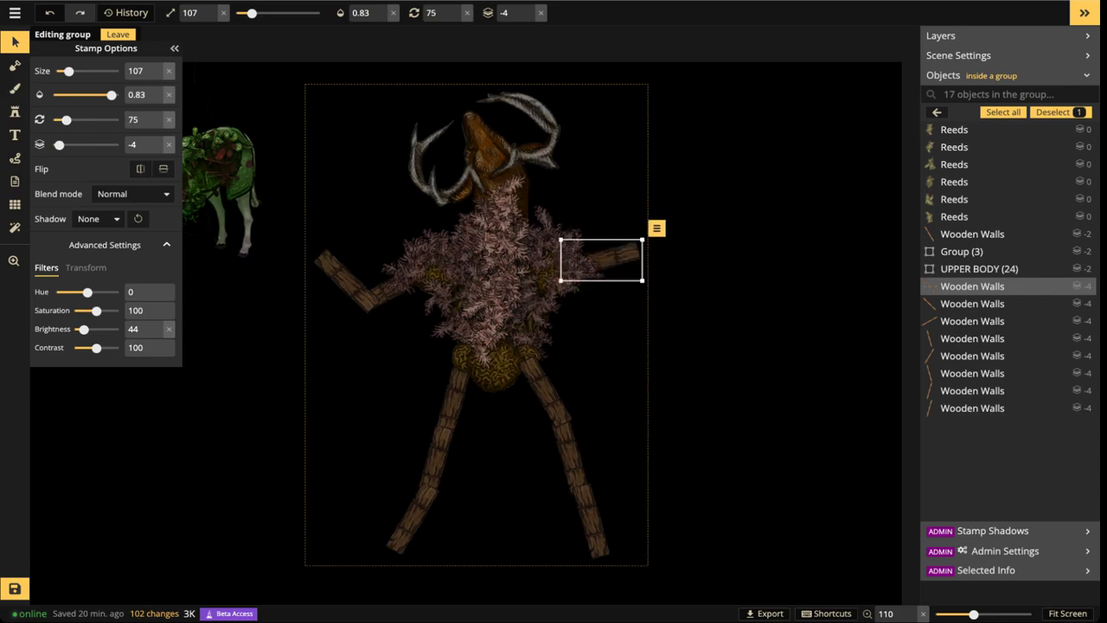
{"action": "scroll", "coordinate": [596, 250], "scroll_direction": "down", "scroll_amount": 1}
{"action": "left_click_drag", "start_coordinate": [597, 249], "coordinate": [594, 247]}
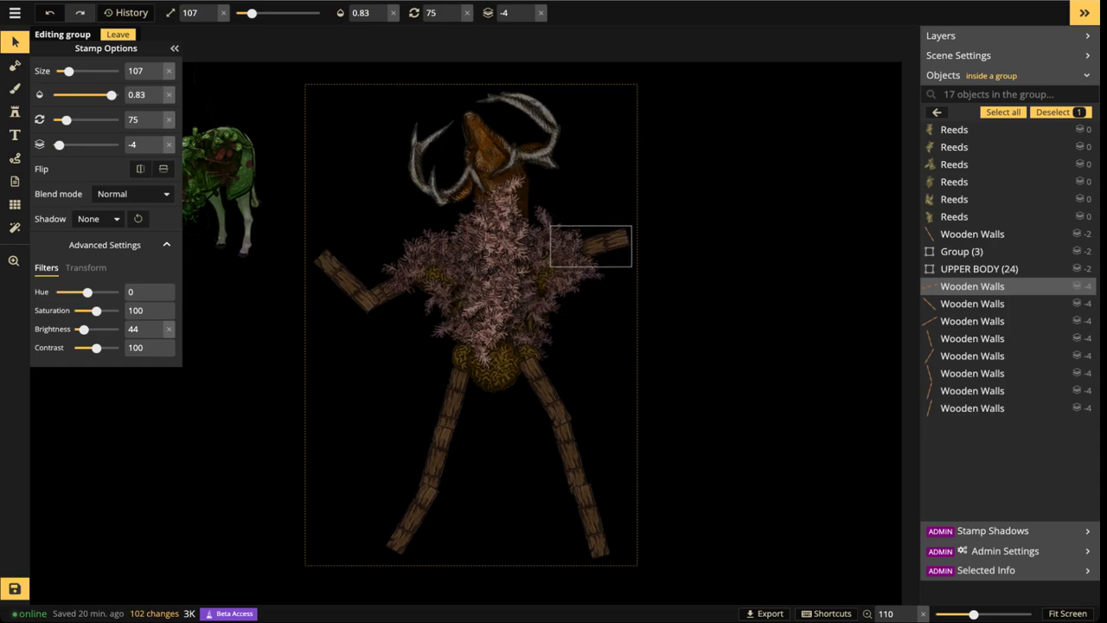
{"action": "scroll", "coordinate": [588, 243], "scroll_direction": "down", "scroll_amount": 1}
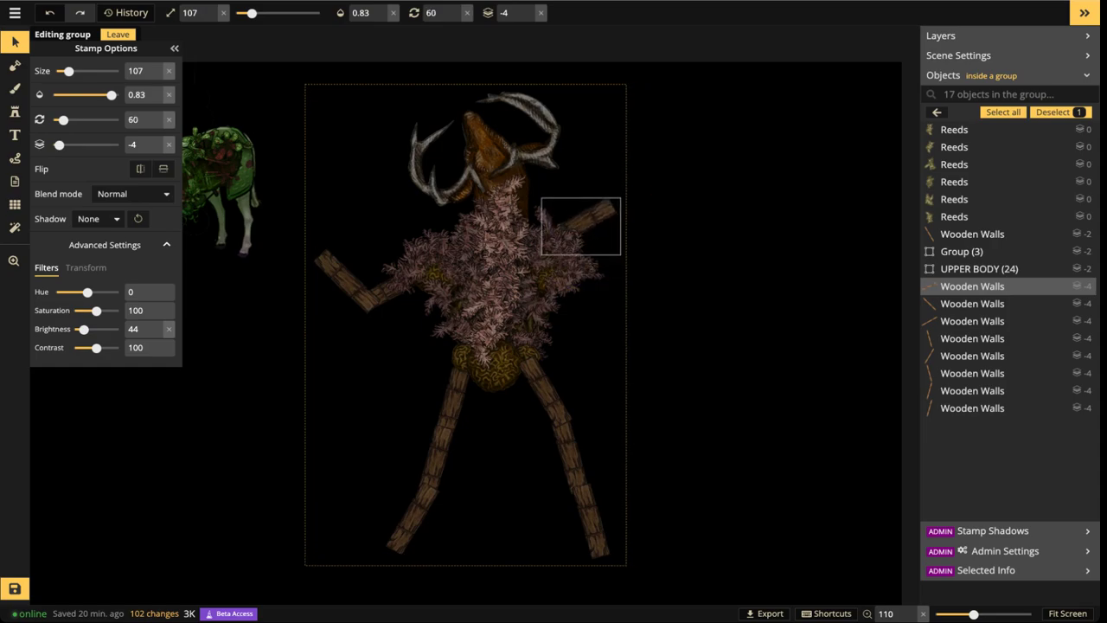
{"action": "mouse_move", "coordinate": [588, 227]}
{"action": "left_mouse_down"}
{"action": "mouse_move", "coordinate": [593, 234]}
{"action": "mouse_move", "coordinate": [579, 227]}
{"action": "left_mouse_up"}
{"action": "scroll", "coordinate": [588, 242], "scroll_direction": "down", "scroll_amount": 1}
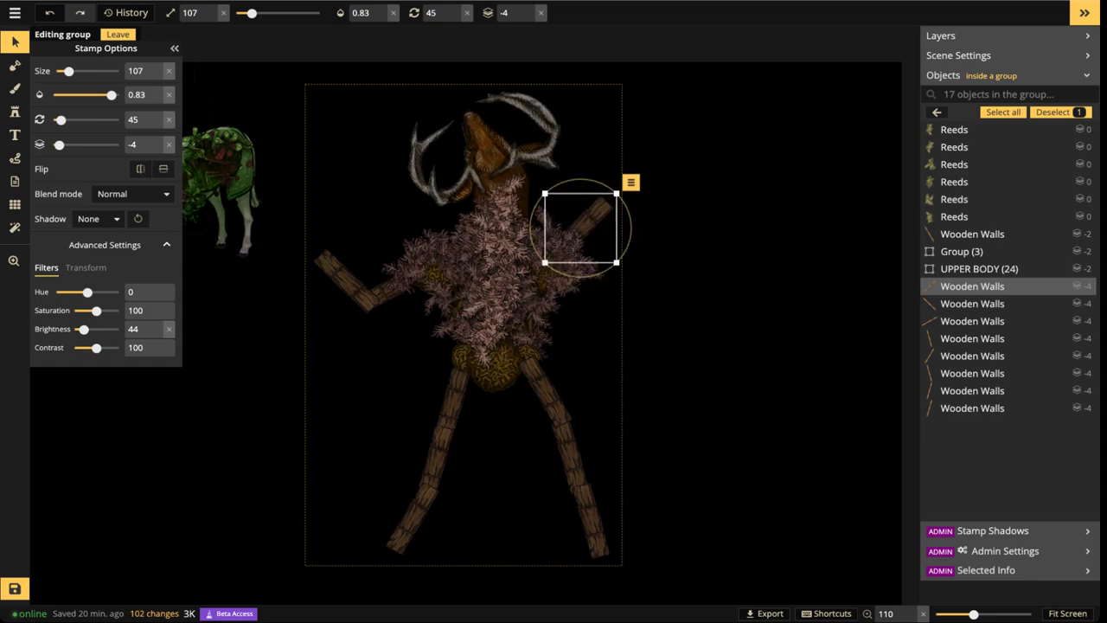
{"action": "left_click_drag", "start_coordinate": [581, 229], "coordinate": [580, 221]}
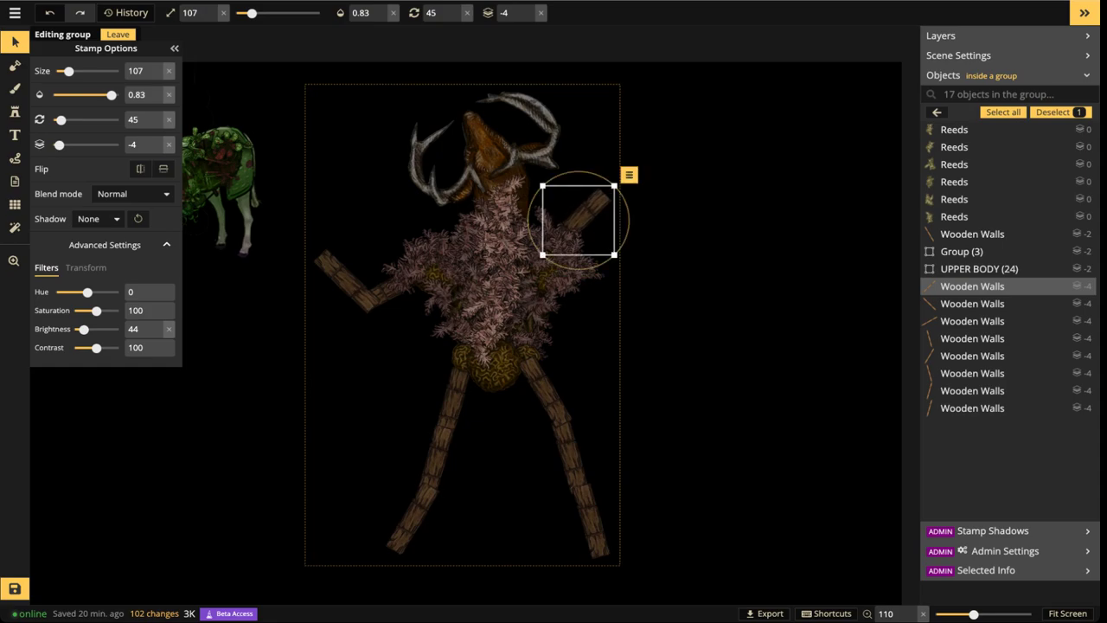
{"action": "key", "text": "space"}
{"action": "left_click_drag", "start_coordinate": [494, 239], "coordinate": [470, 288]}
{"action": "scroll", "coordinate": [450, 300], "scroll_direction": "down", "scroll_amount": 2}
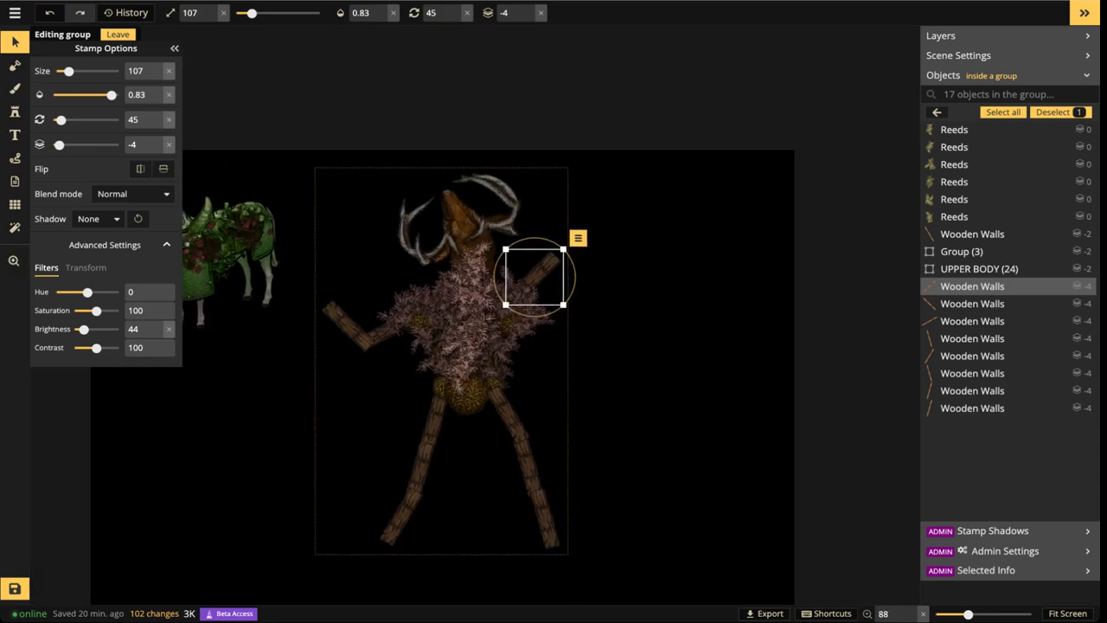
{"action": "scroll", "coordinate": [535, 304], "scroll_direction": "up", "scroll_amount": 3}
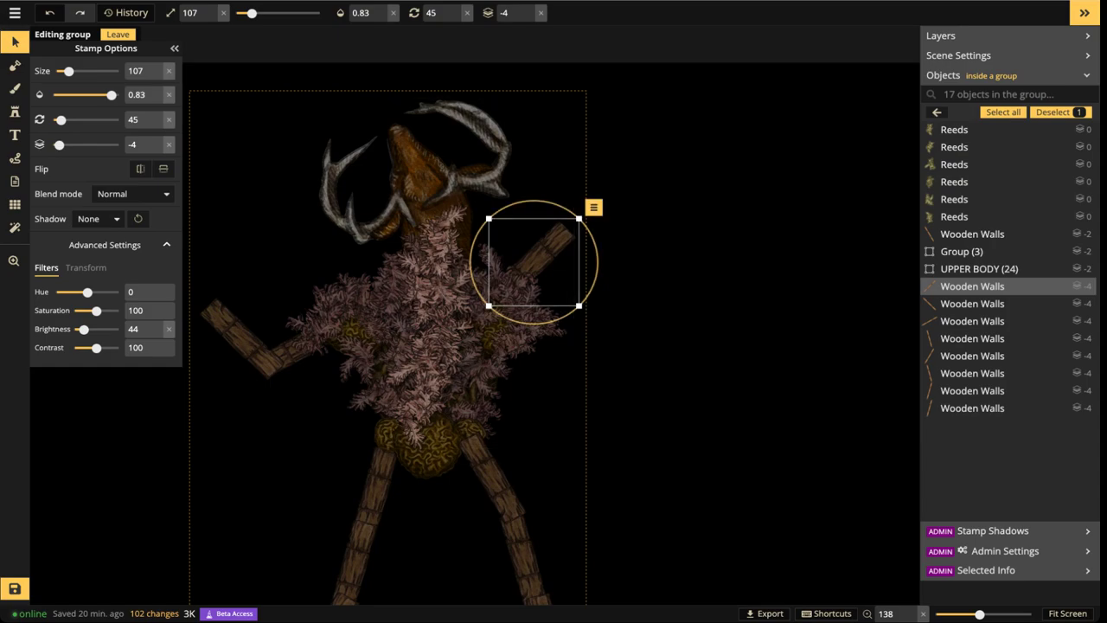
{"action": "left_click_drag", "start_coordinate": [547, 252], "coordinate": [547, 245]}
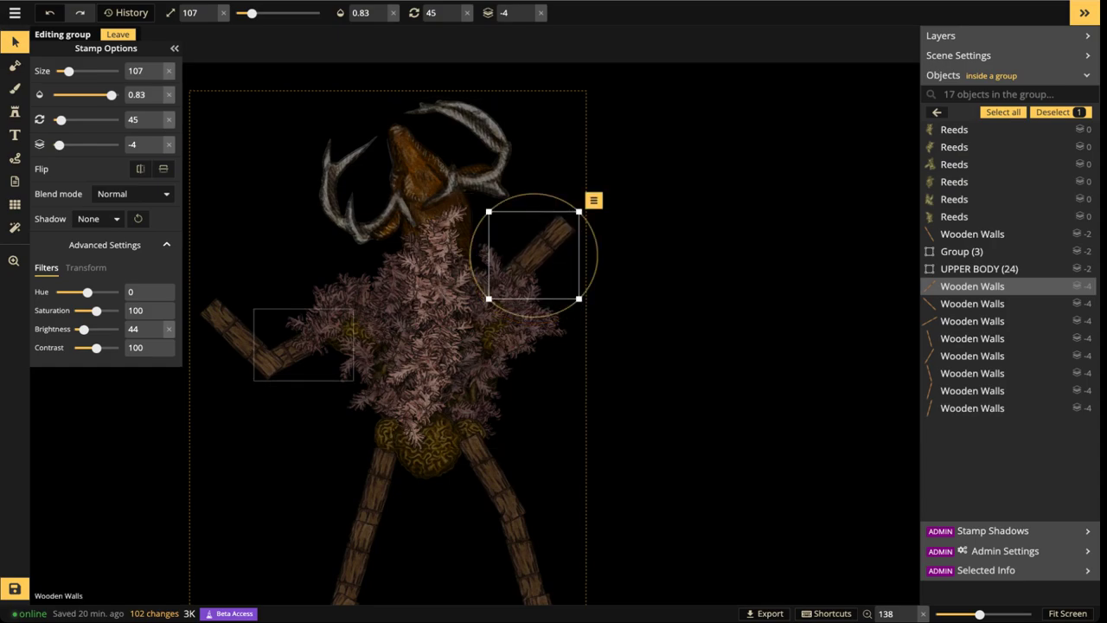
Shift the upper segment of the figure's left-hand arm slightly outward and down
{"action": "left_click_drag", "start_coordinate": [304, 345], "coordinate": [297, 348]}
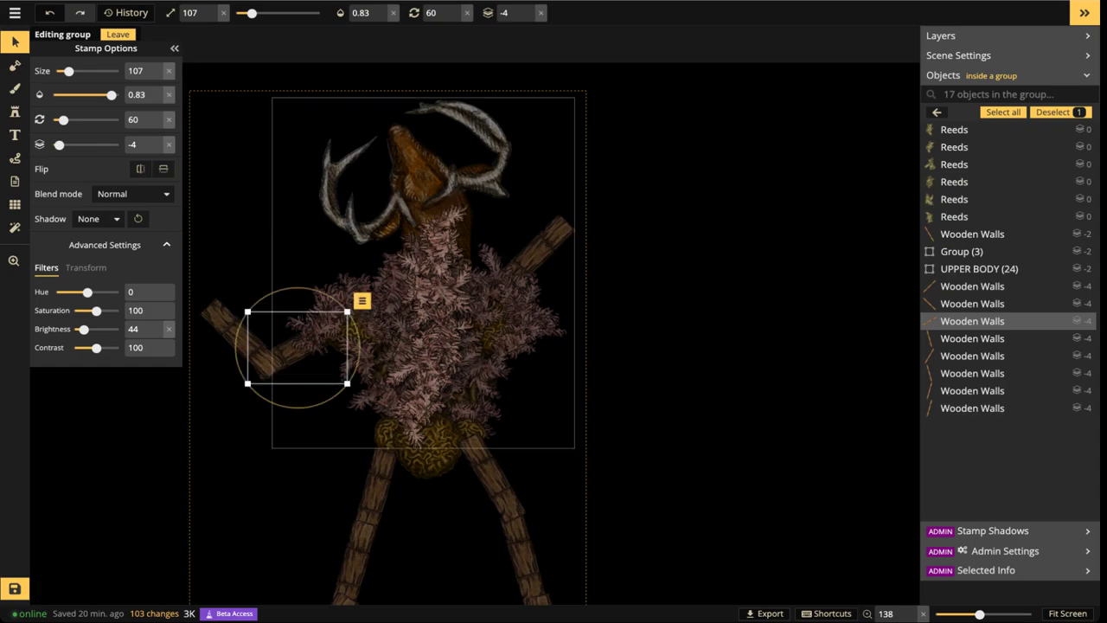
{"action": "scroll", "coordinate": [766, 240], "scroll_direction": "down", "scroll_amount": 3}
Move the right-hand upper arm segment down below the shoulder and set its rotation to 135
{"action": "left_click", "coordinate": [580, 250]}
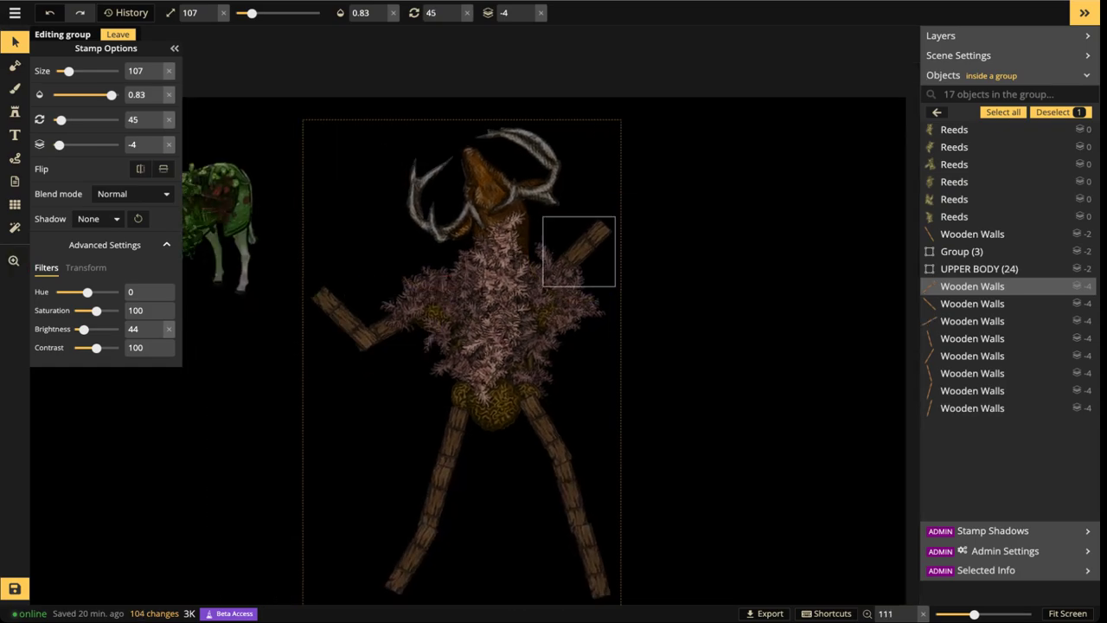
{"action": "left_click_drag", "start_coordinate": [580, 251], "coordinate": [605, 339]}
{"action": "scroll", "coordinate": [611, 340], "scroll_direction": "up", "scroll_amount": 4}
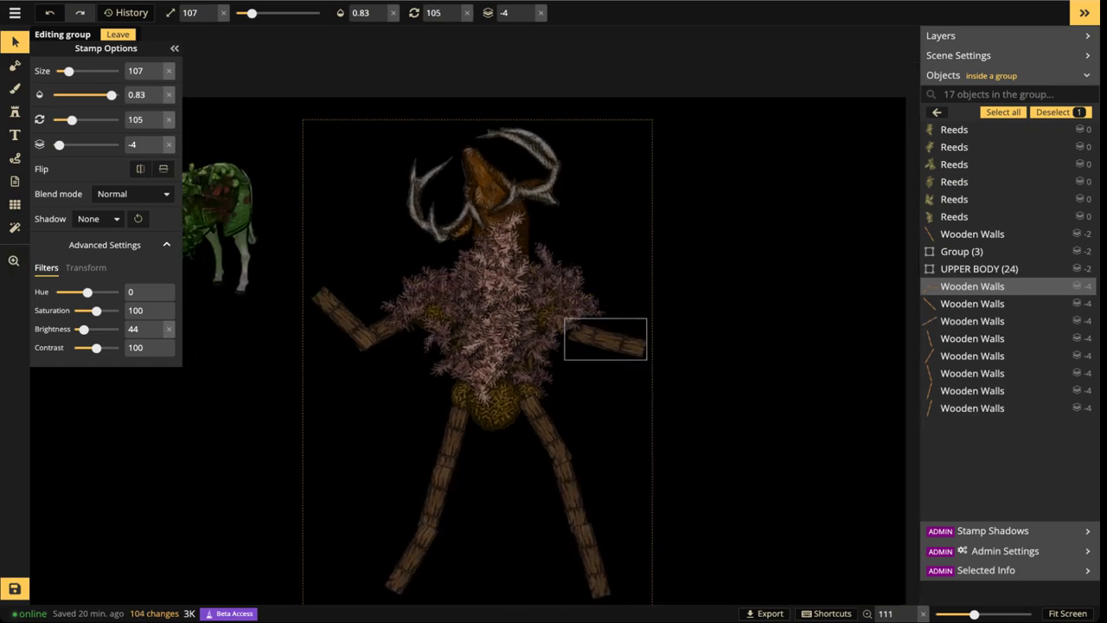
{"action": "scroll", "coordinate": [601, 333], "scroll_direction": "down", "scroll_amount": 2}
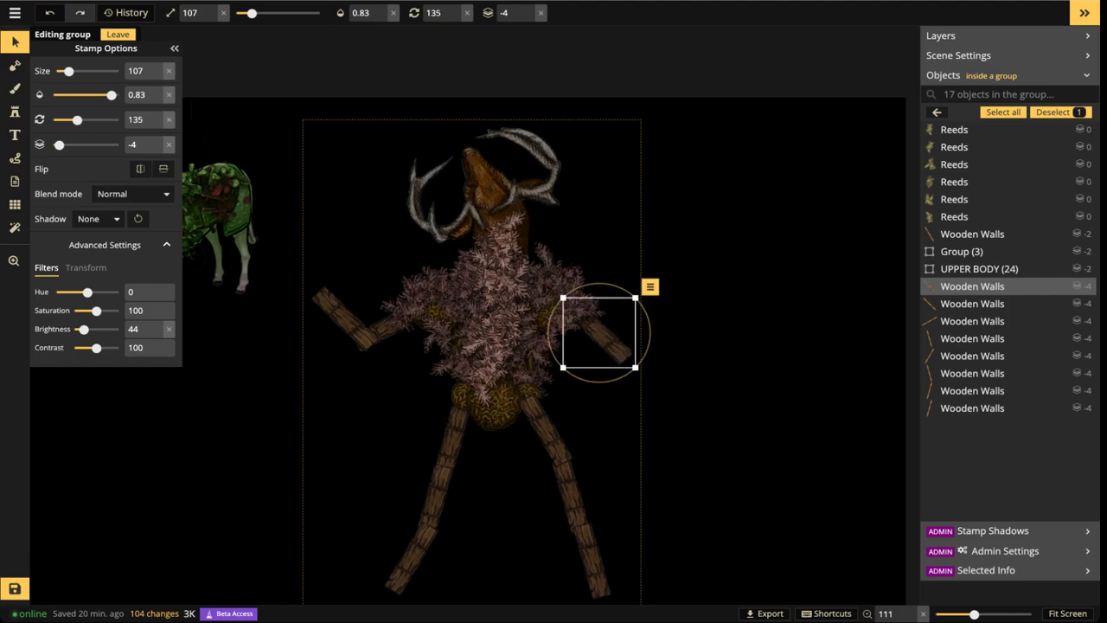
Duplicate the right-hand upper arm segment and place the copy as a raised forearm at the elbow, rotated to 30
{"action": "key", "text": "ctrl+c"}
{"action": "key", "text": "ctrl+v"}
{"action": "scroll", "coordinate": [654, 296], "scroll_direction": "down", "scroll_amount": 5}
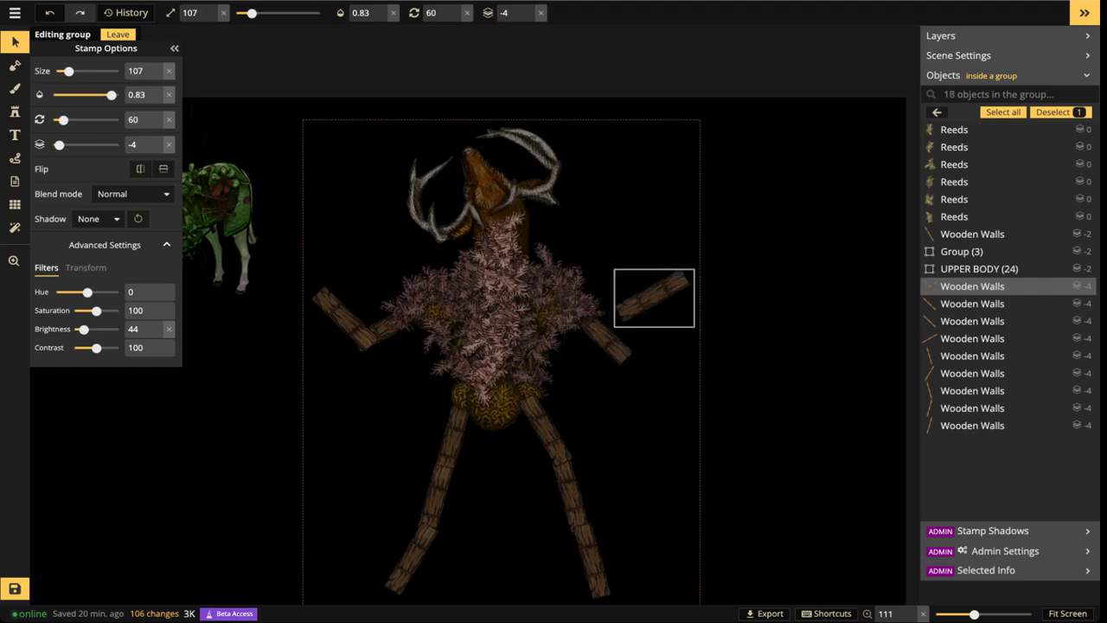
{"action": "left_click_drag", "start_coordinate": [654, 297], "coordinate": [652, 343]}
{"action": "key", "text": "space"}
{"action": "scroll", "coordinate": [413, 288], "scroll_direction": "down", "scroll_amount": 1}
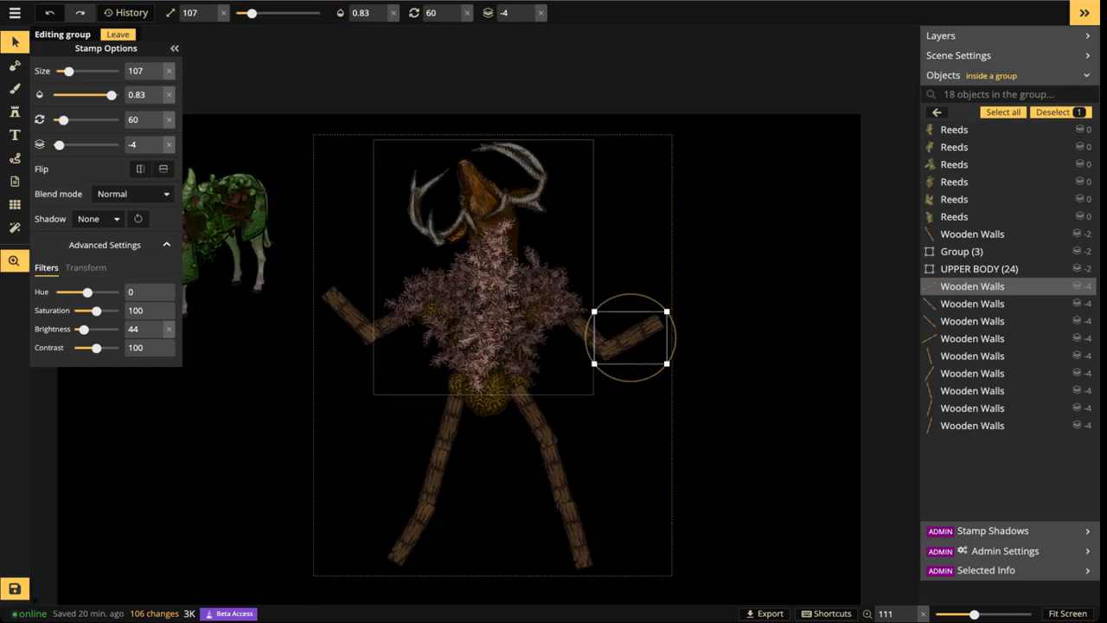
{"action": "left_click_drag", "start_coordinate": [413, 288], "coordinate": [440, 213]}
{"action": "scroll", "coordinate": [658, 262], "scroll_direction": "up", "scroll_amount": 2}
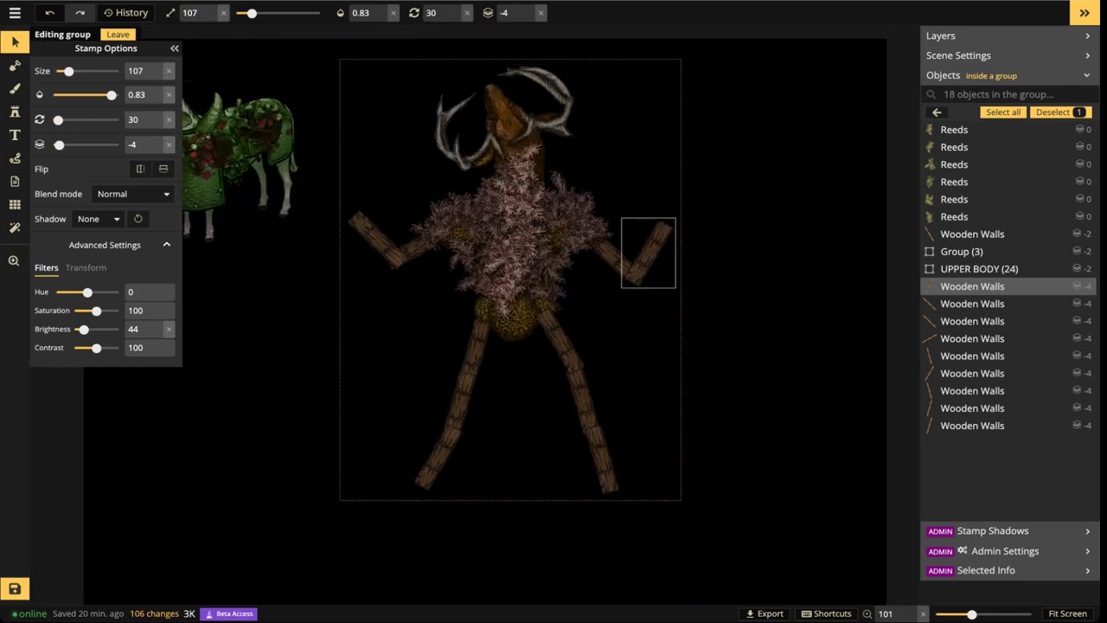
{"action": "left_click", "coordinate": [417, 248]}
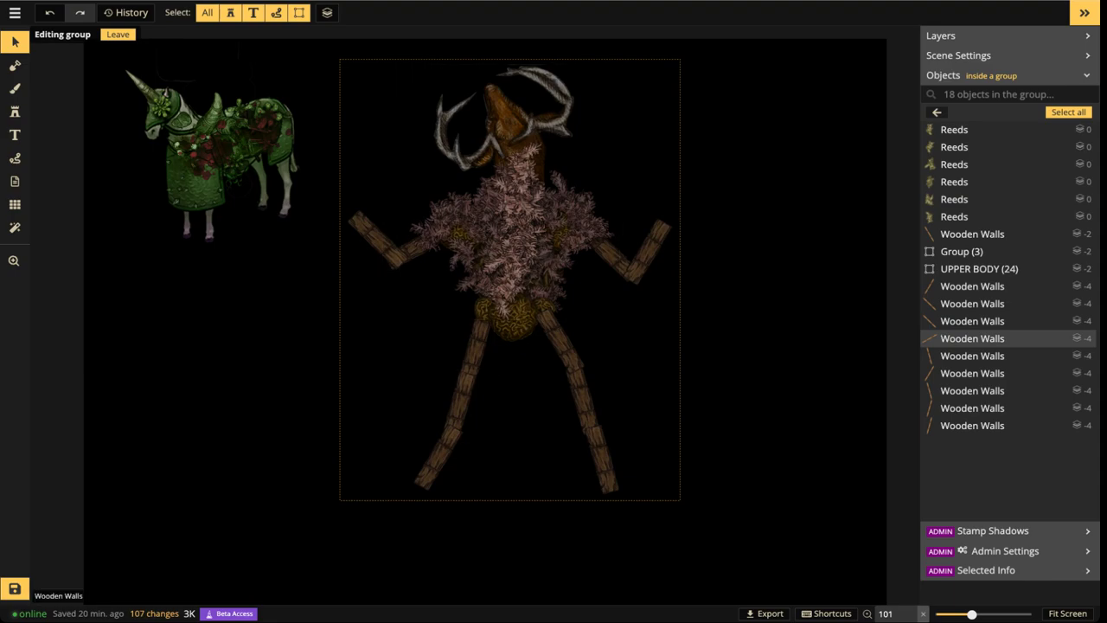
Try angling the lowest wooden segment of the left-hand leg inward under the shin, rotated to 330
{"action": "left_click", "coordinate": [459, 405]}
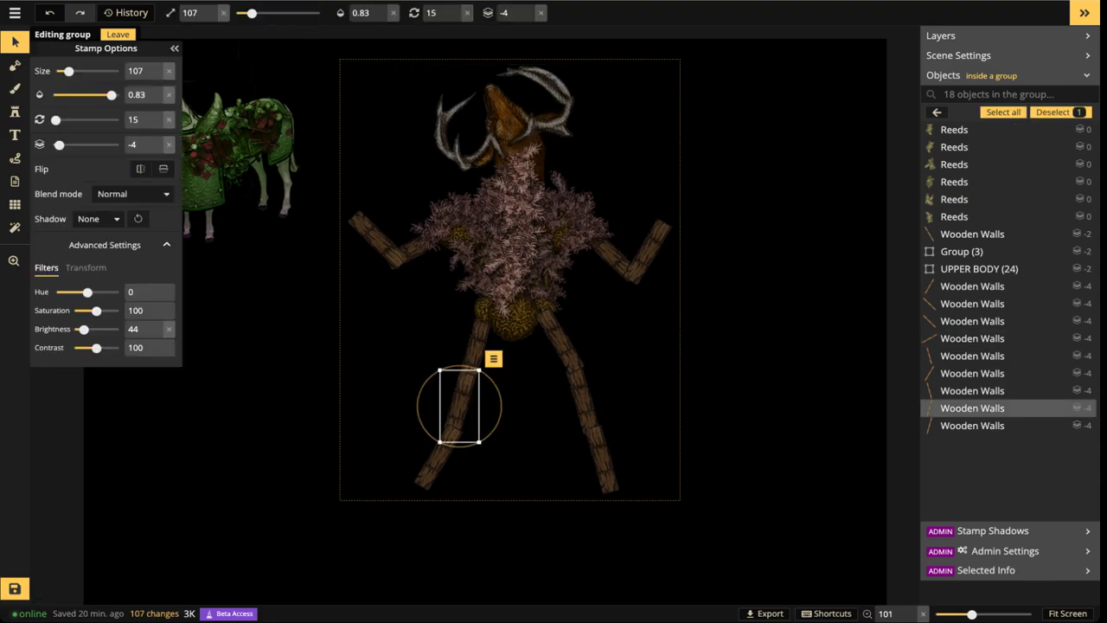
{"action": "left_click", "coordinate": [436, 463]}
{"action": "scroll", "coordinate": [435, 462], "scroll_direction": "down", "scroll_amount": 2}
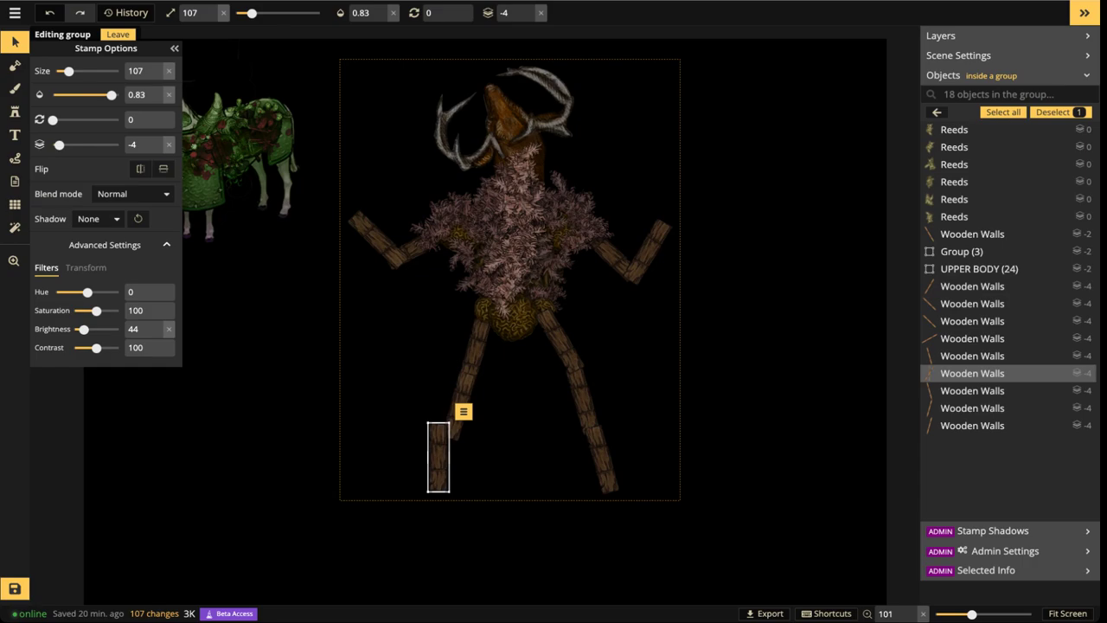
{"action": "left_click_drag", "start_coordinate": [437, 460], "coordinate": [455, 456]}
{"action": "scroll", "coordinate": [449, 456], "scroll_direction": "down", "scroll_amount": 2}
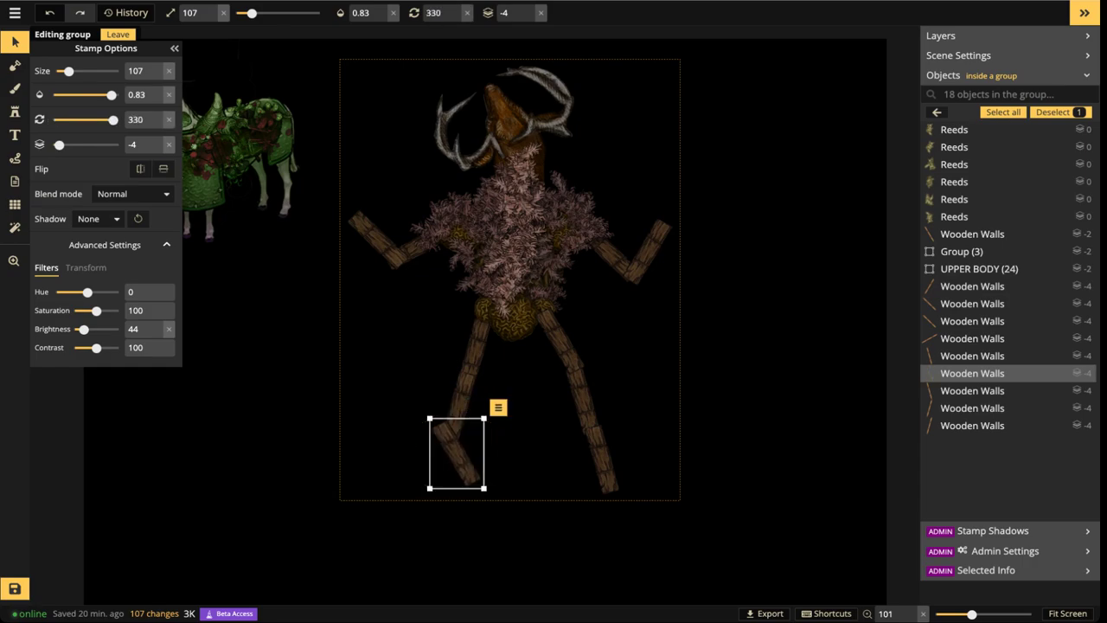
Try bending the left-hand leg by rotating its thigh segment to 30 and standing the middle segment upright
{"action": "left_click", "coordinate": [459, 405]}
{"action": "left_click", "coordinate": [475, 352]}
{"action": "scroll", "coordinate": [474, 352], "scroll_direction": "up", "scroll_amount": 1}
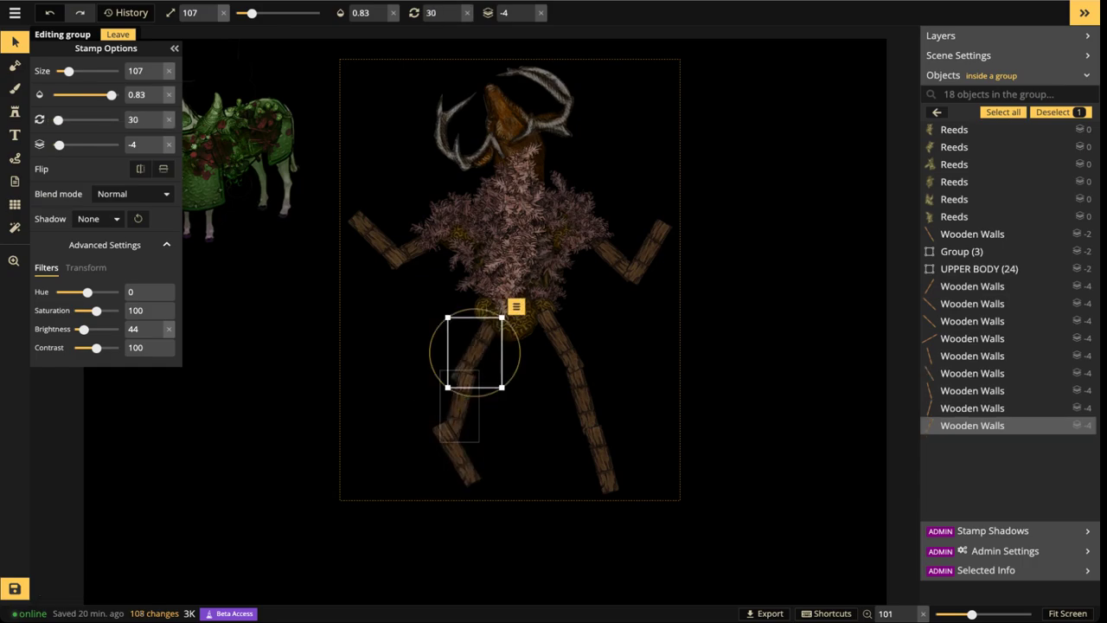
{"action": "left_click_drag", "start_coordinate": [473, 397], "coordinate": [465, 395]}
{"action": "left_click", "coordinate": [459, 404]}
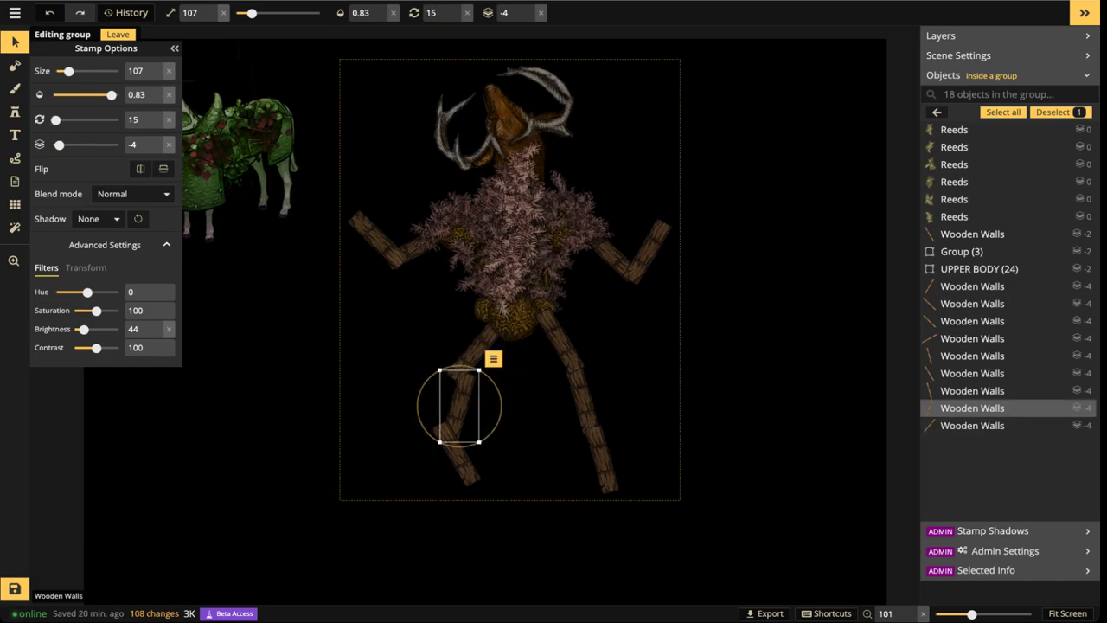
{"action": "key", "text": "q"}
Try swinging the left-hand leg's lowest segment further inward below the middle one and rotating the thigh segment to 40
{"action": "left_click", "coordinate": [456, 454]}
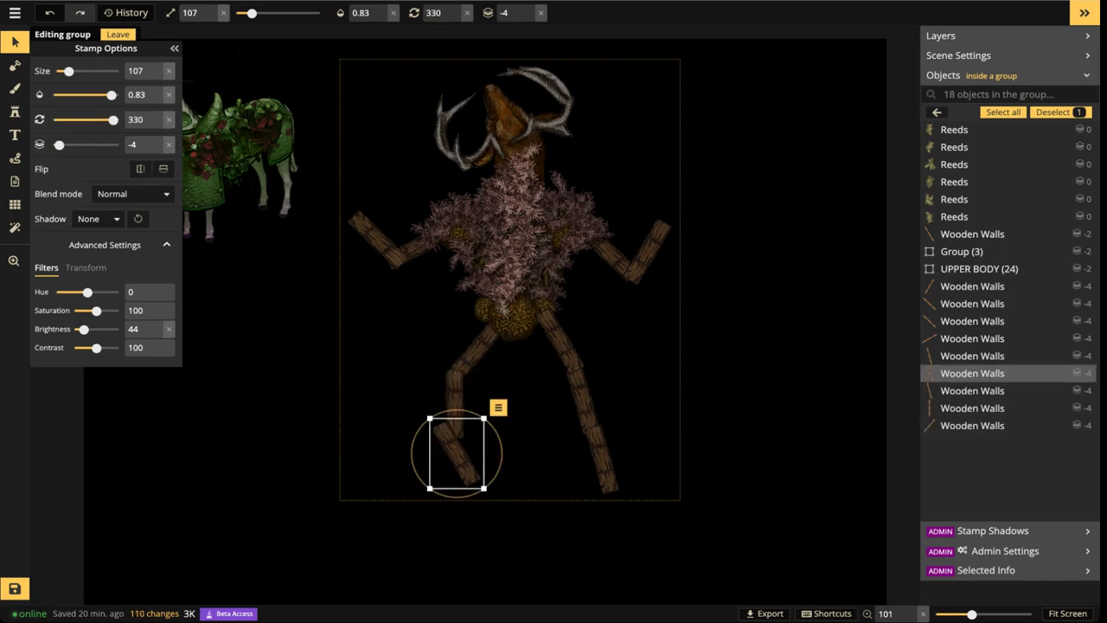
{"action": "key", "text": "q"}
{"action": "left_click_drag", "start_coordinate": [457, 454], "coordinate": [474, 352]}
{"action": "key", "text": "q"}
{"action": "key", "text": "q"}
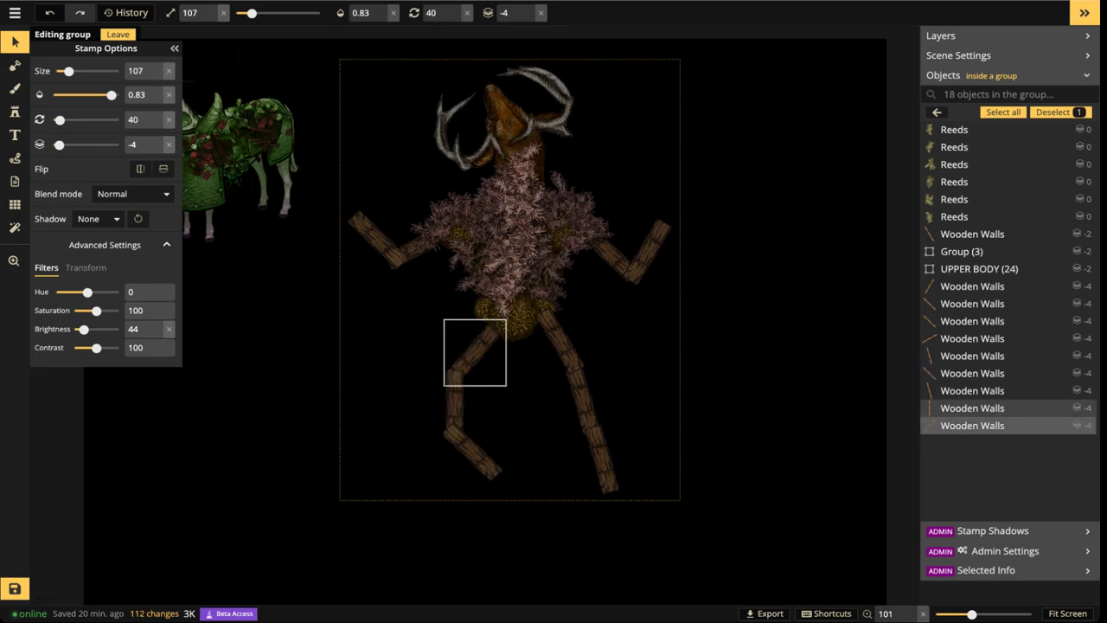
Set the left-hand thigh segment's rotation to 25 at the hip and tilt the middle leg segment to continue its line
{"action": "left_click_drag", "start_coordinate": [477, 349], "coordinate": [478, 347]}
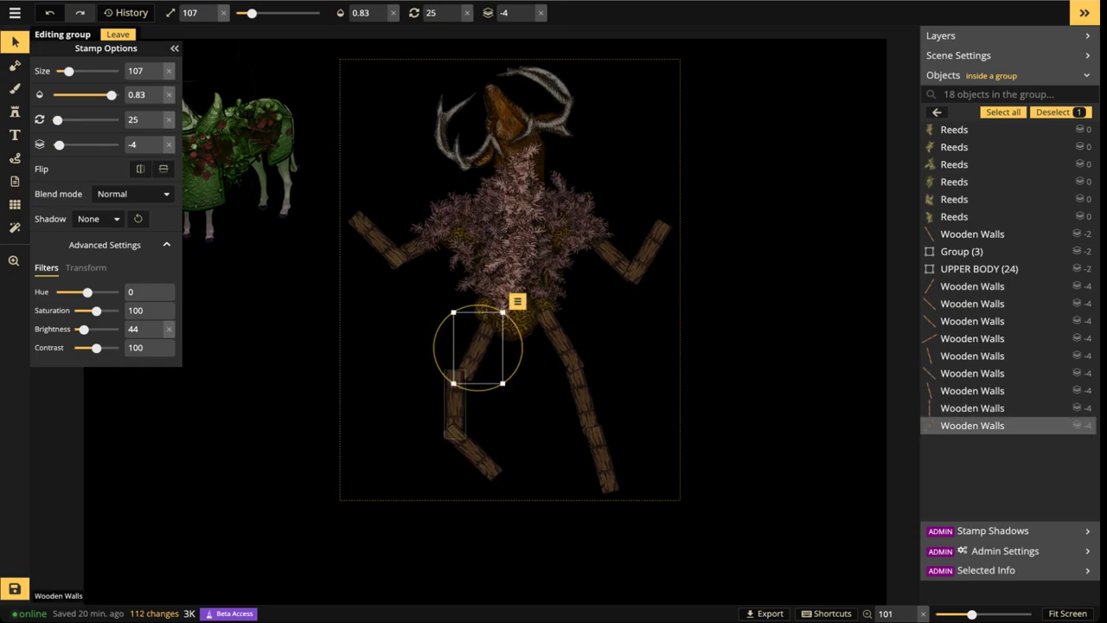
{"action": "left_click", "coordinate": [456, 404]}
{"action": "key", "text": "e"}
{"action": "left_click_drag", "start_coordinate": [456, 404], "coordinate": [458, 404]}
Rotate the left-hand leg's lowest segment to 15 and align it beneath the middle segment
{"action": "left_click", "coordinate": [472, 450]}
{"action": "key", "text": "e"}
{"action": "key", "text": "e"}
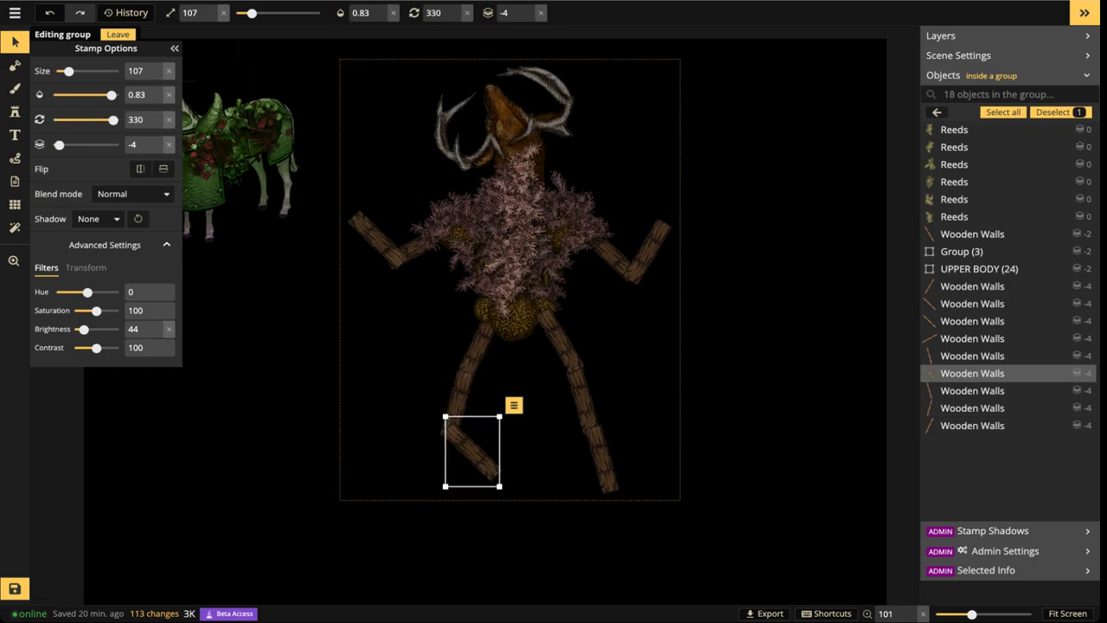
{"action": "left_click_drag", "start_coordinate": [472, 451], "coordinate": [454, 449]}
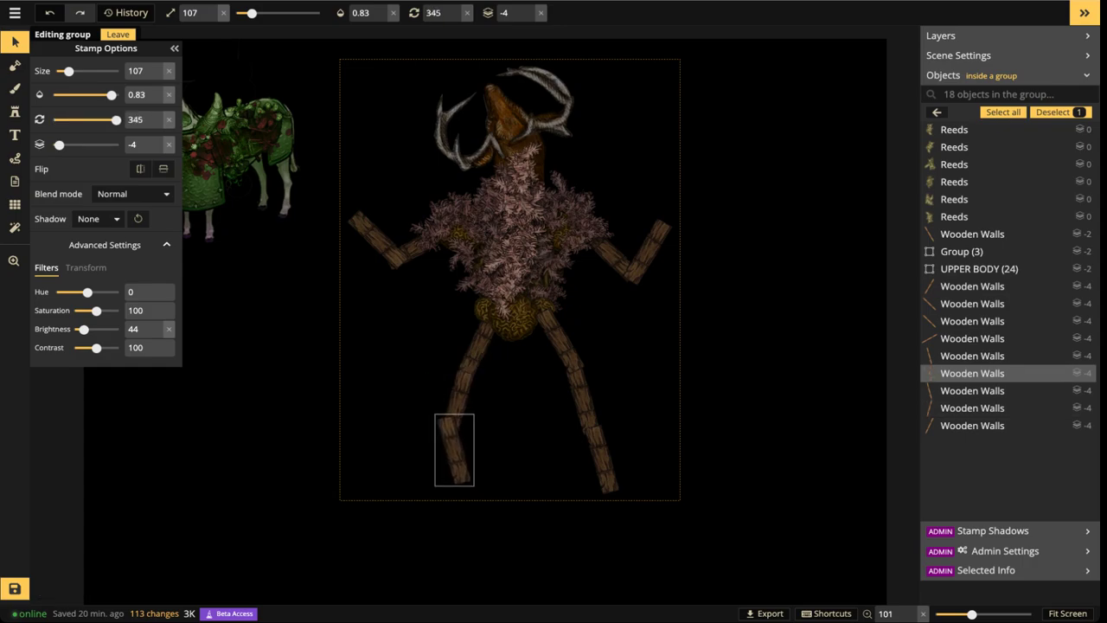
{"action": "key", "text": "e"}
{"action": "key", "text": "e"}
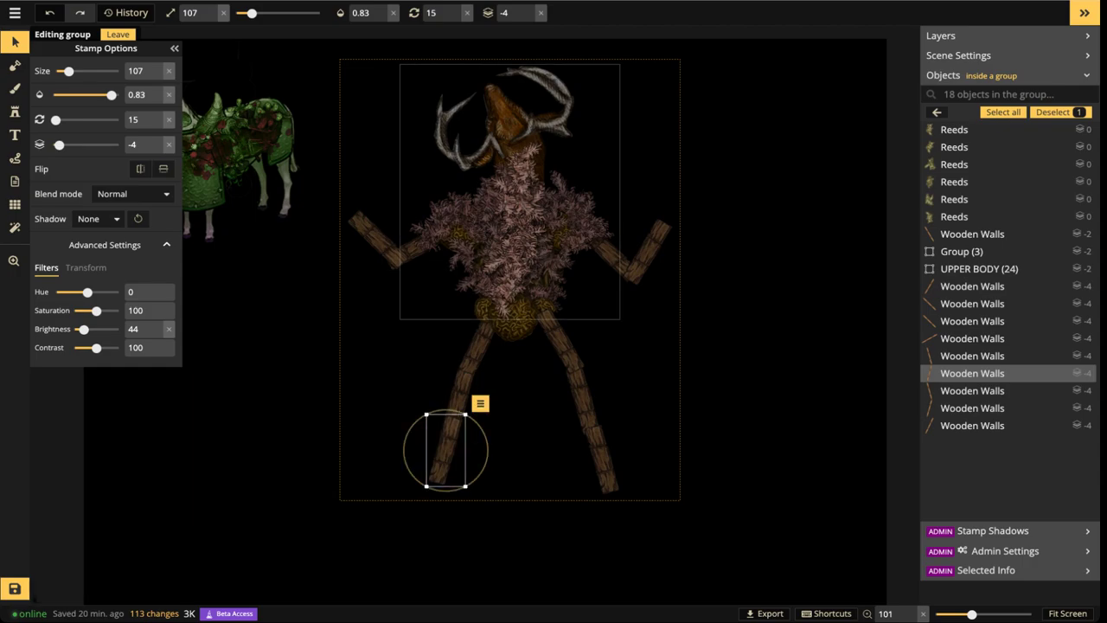
Reuse the central chest Reeds as a stamp with its settings and place another one on the lower torso
{"action": "left_click", "coordinate": [523, 245]}
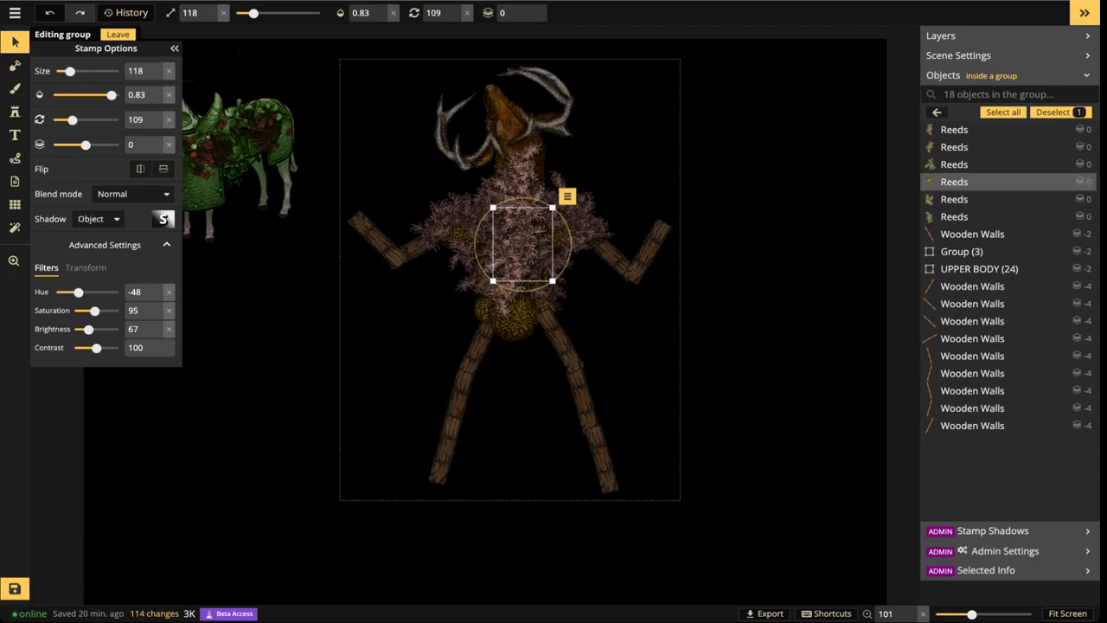
{"action": "key", "text": "s"}
{"action": "scroll", "coordinate": [517, 321], "scroll_direction": "up", "scroll_amount": 5}
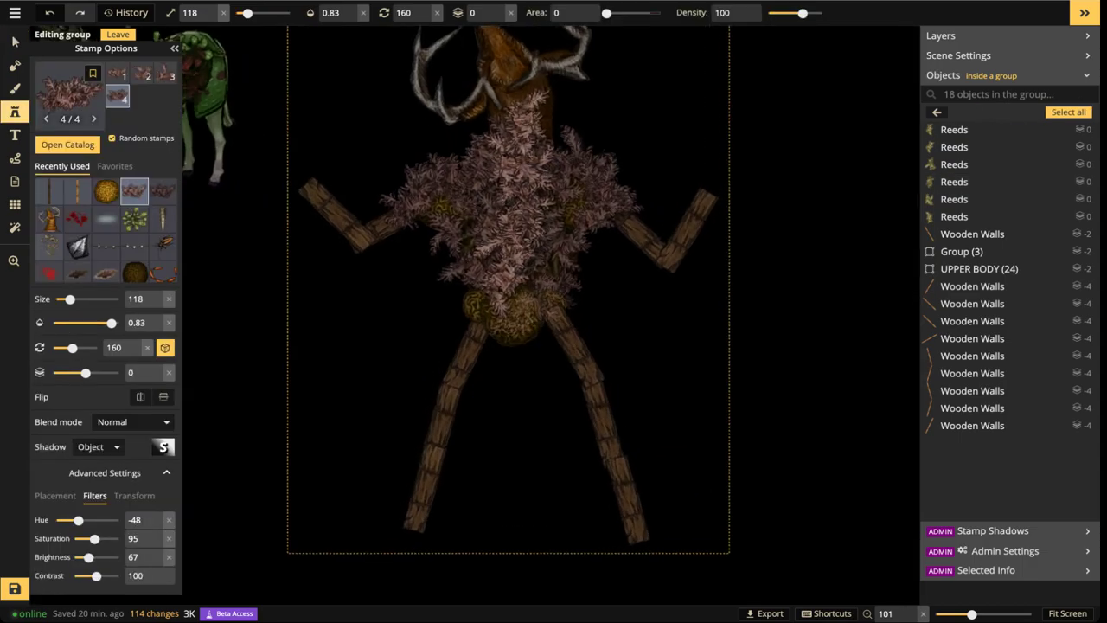
{"action": "key", "text": "Escape"}
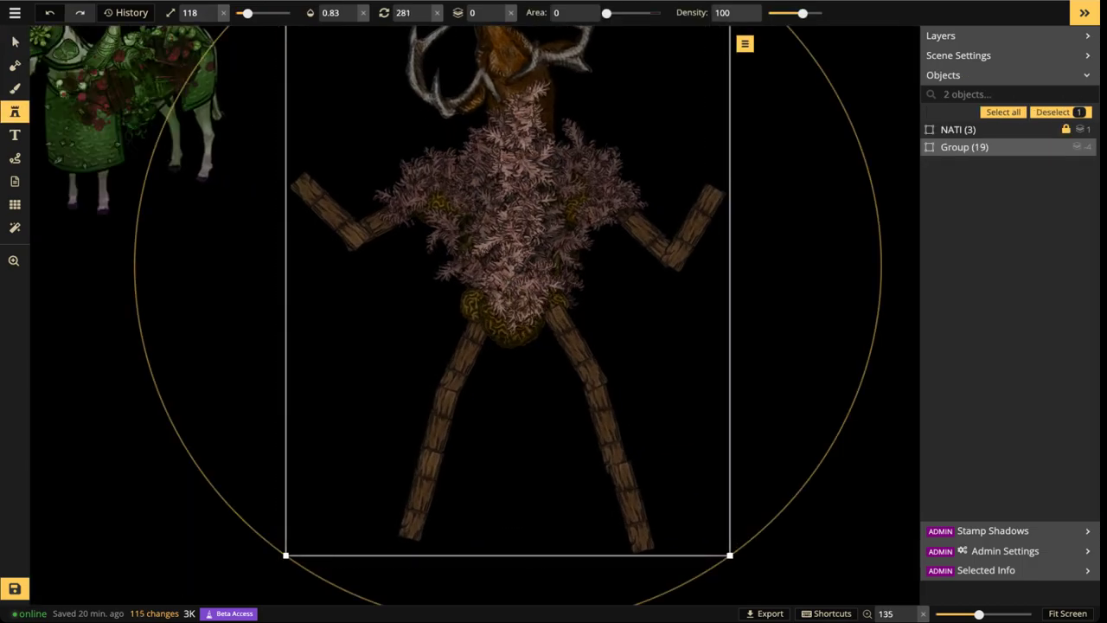
Reopen the figure's group for editing and stamp two more Reeds, over the pelvis and the left-hand hip, rotating each before placing
{"action": "double_click", "coordinate": [516, 321]}
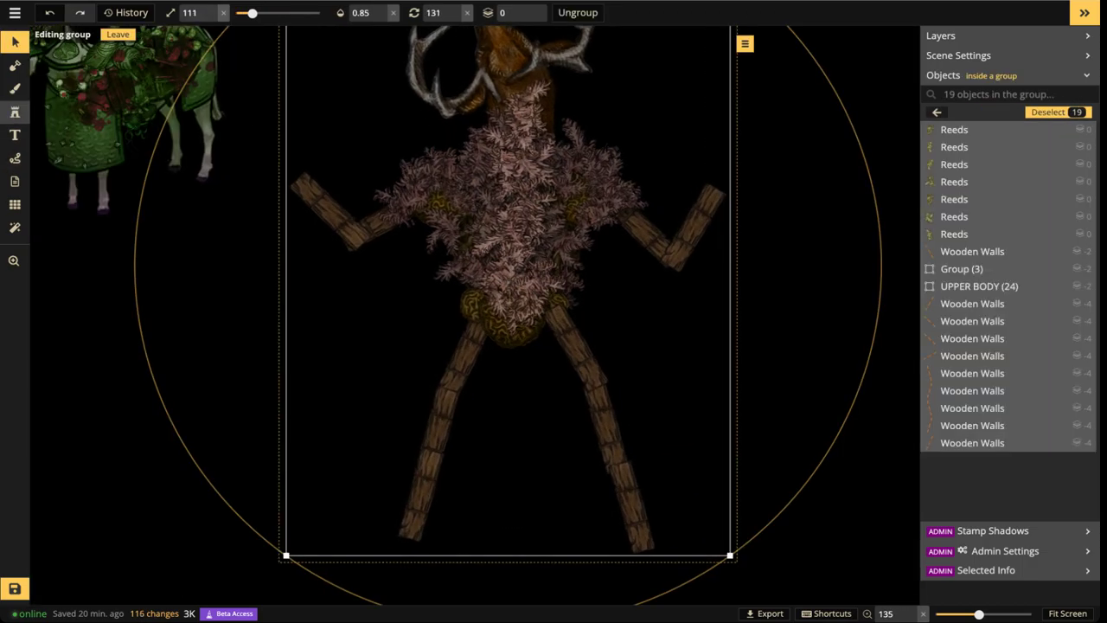
{"action": "left_click", "coordinate": [14, 112]}
{"action": "scroll", "coordinate": [517, 333], "scroll_direction": "down", "scroll_amount": 9}
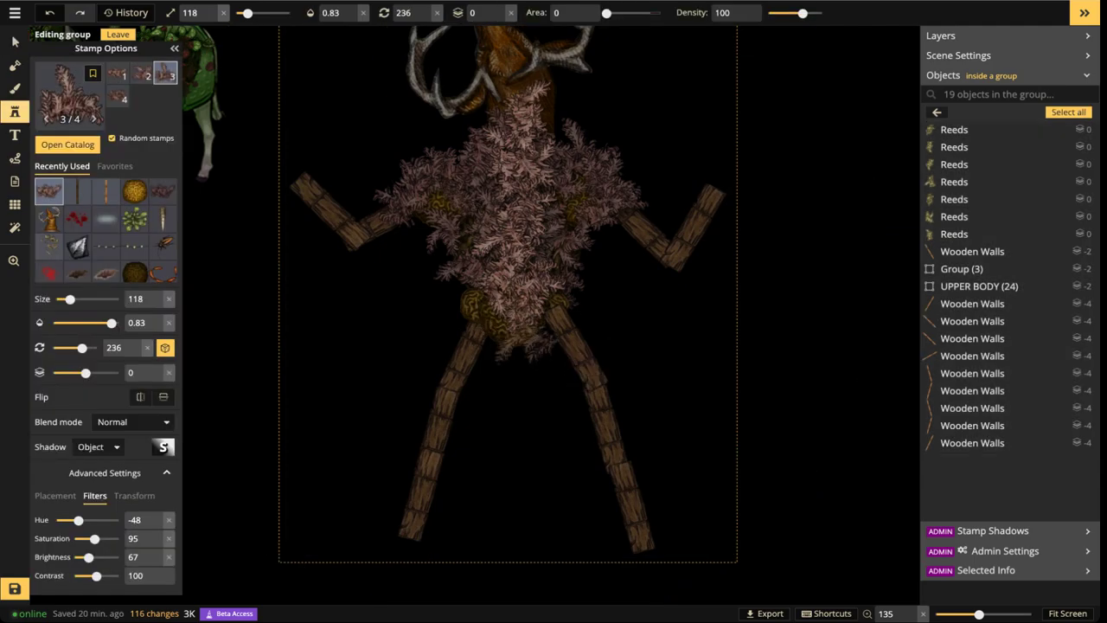
{"action": "scroll", "coordinate": [511, 333], "scroll_direction": "up", "scroll_amount": 2, "text": "alt"}
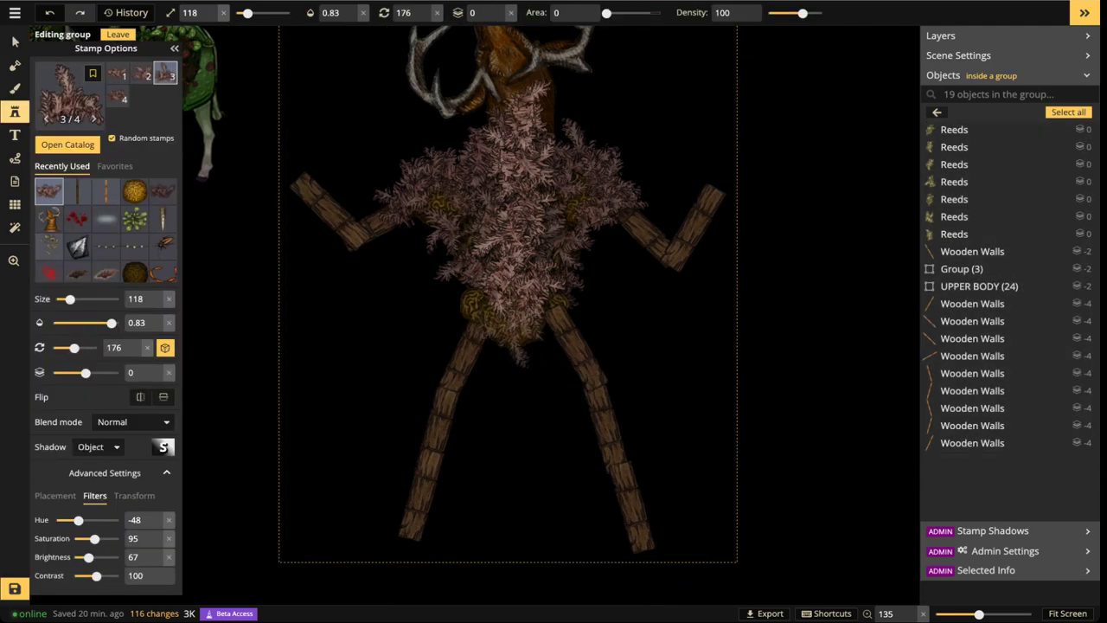
{"action": "left_click", "coordinate": [510, 333]}
{"action": "scroll", "coordinate": [510, 333], "scroll_direction": "up", "scroll_amount": 10, "text": "alt"}
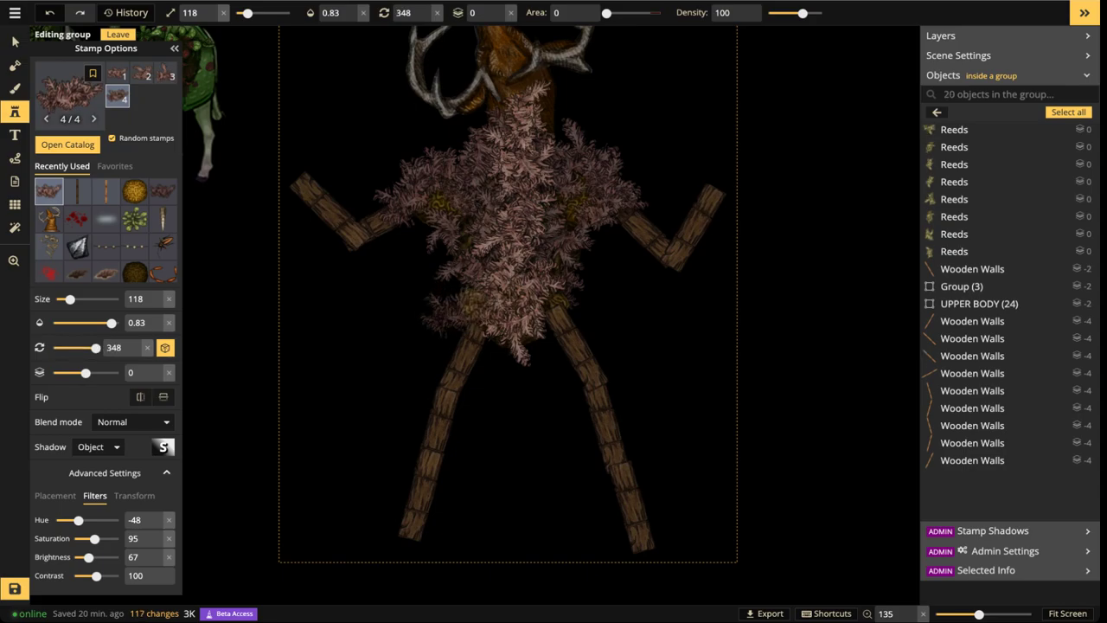
{"action": "scroll", "coordinate": [456, 313], "scroll_direction": "down", "scroll_amount": 2}
{"action": "left_click", "coordinate": [458, 314]}
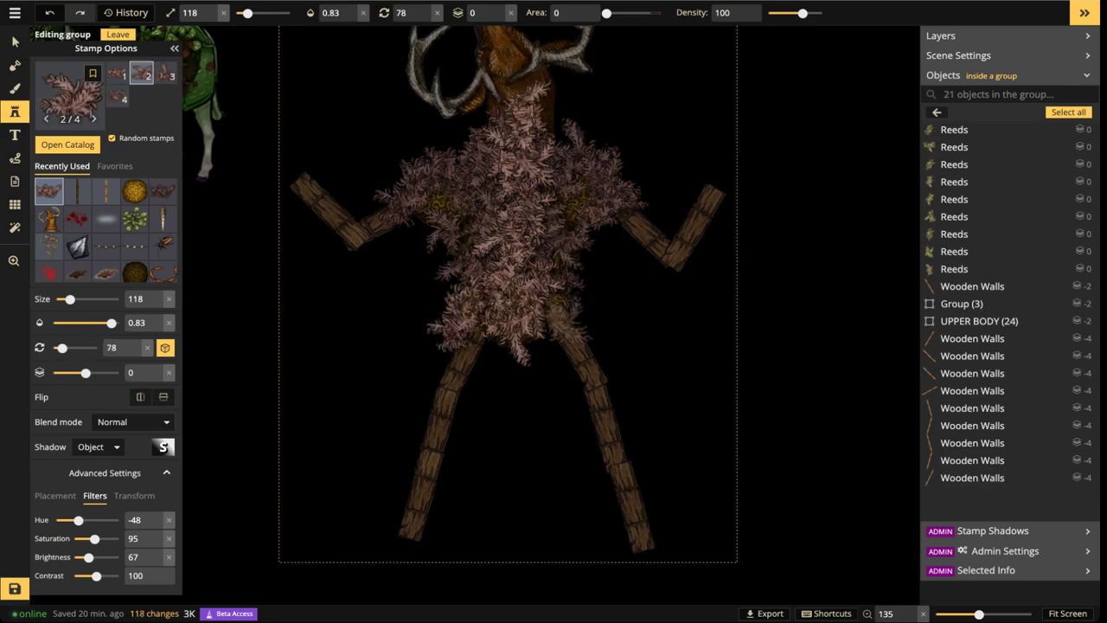
Stamp a Reeds rotated to 78 over the right-hand hip and a darker Reeds rotated to 139 over the top of the left-hand thigh
{"action": "left_click", "coordinate": [570, 302]}
{"action": "scroll", "coordinate": [571, 303], "scroll_direction": "up", "scroll_amount": 6, "text": "alt"}
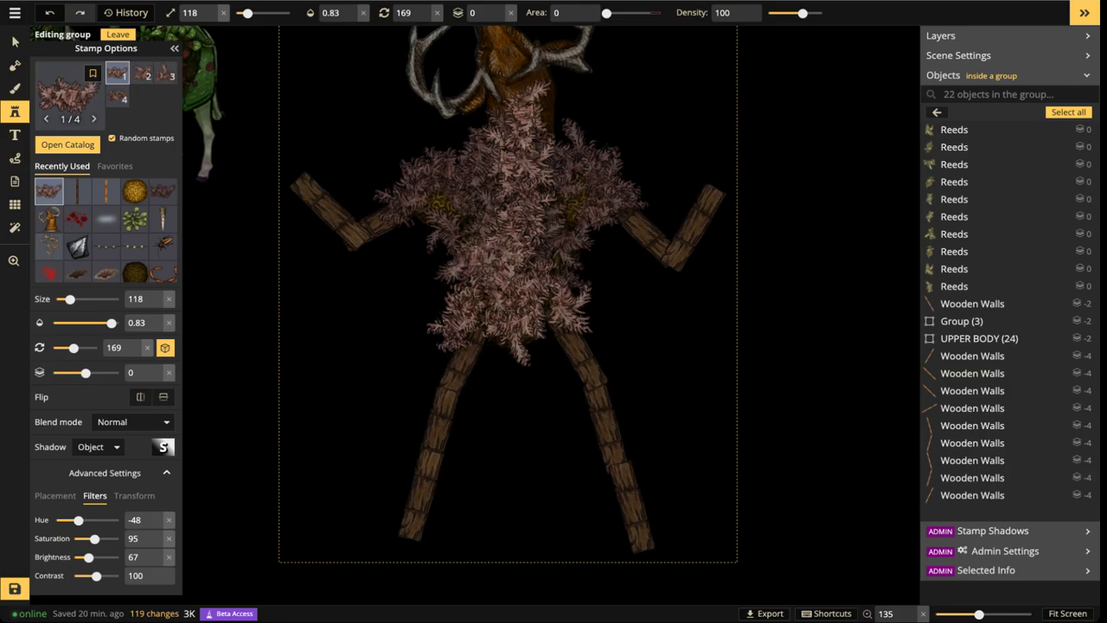
{"action": "left_click", "coordinate": [162, 191]}
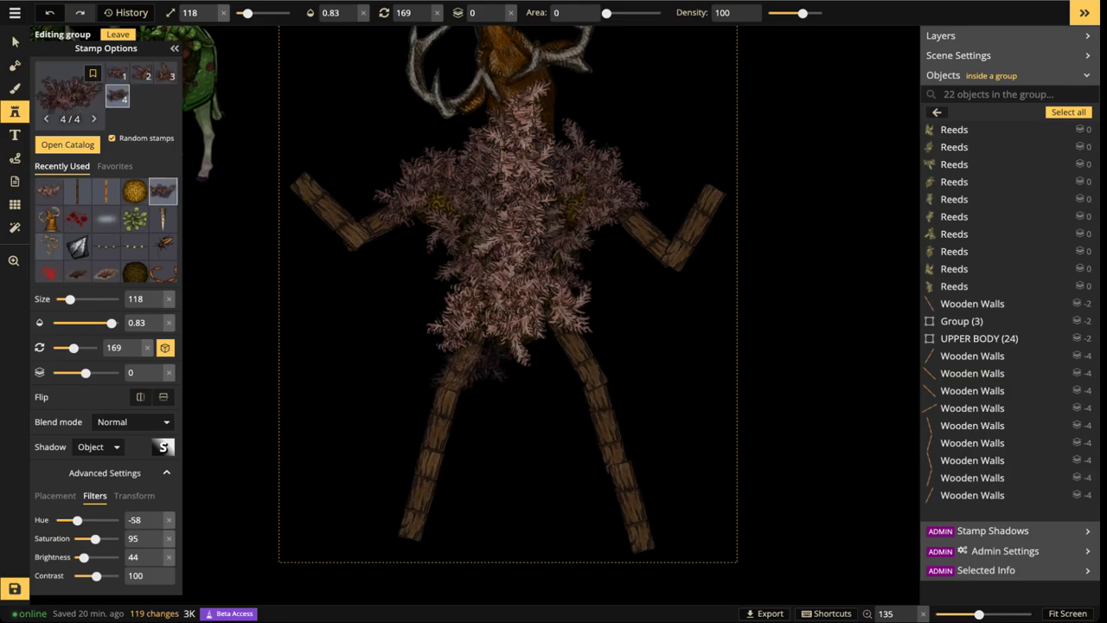
{"action": "left_click", "coordinate": [478, 353]}
{"action": "key", "text": "Escape"}
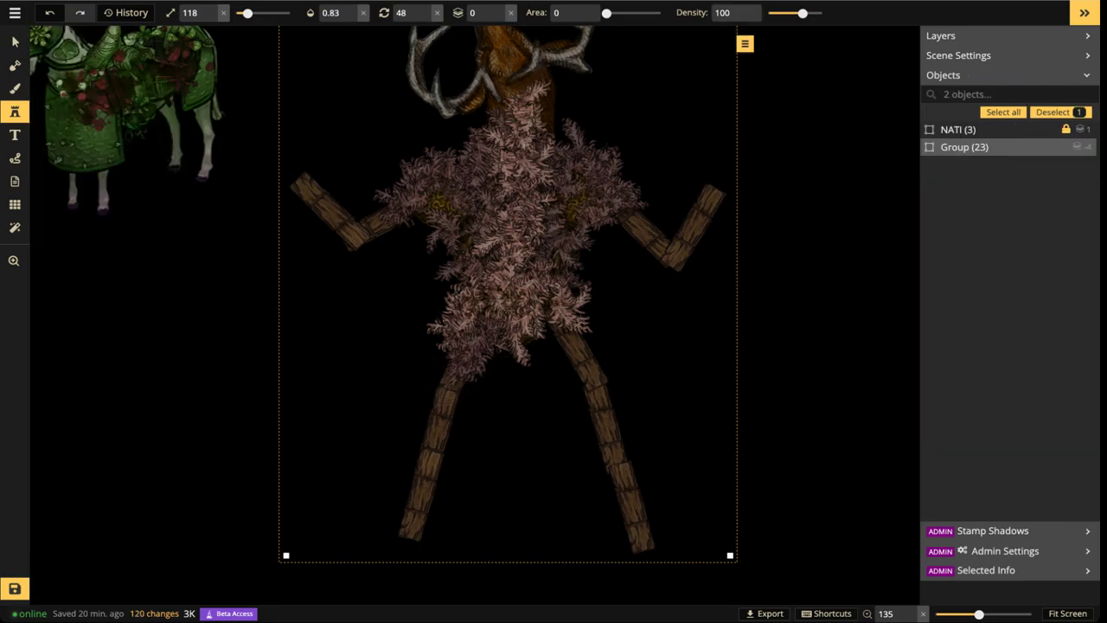
{"action": "left_click_drag", "start_coordinate": [870, 346], "coordinate": [880, 248]}
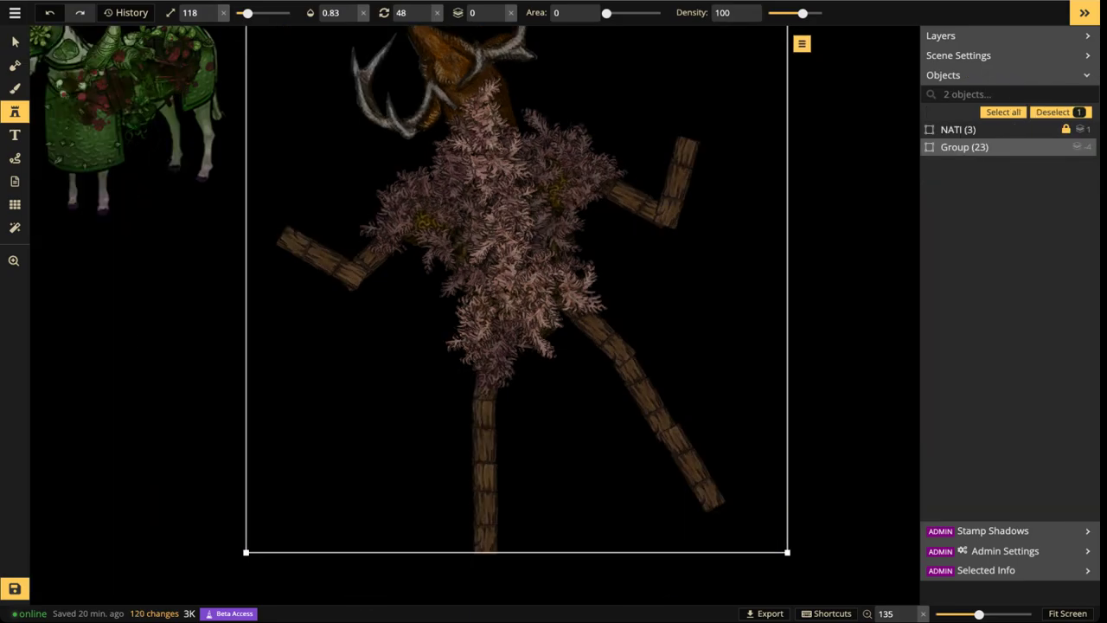
{"action": "double_click", "coordinate": [647, 392]}
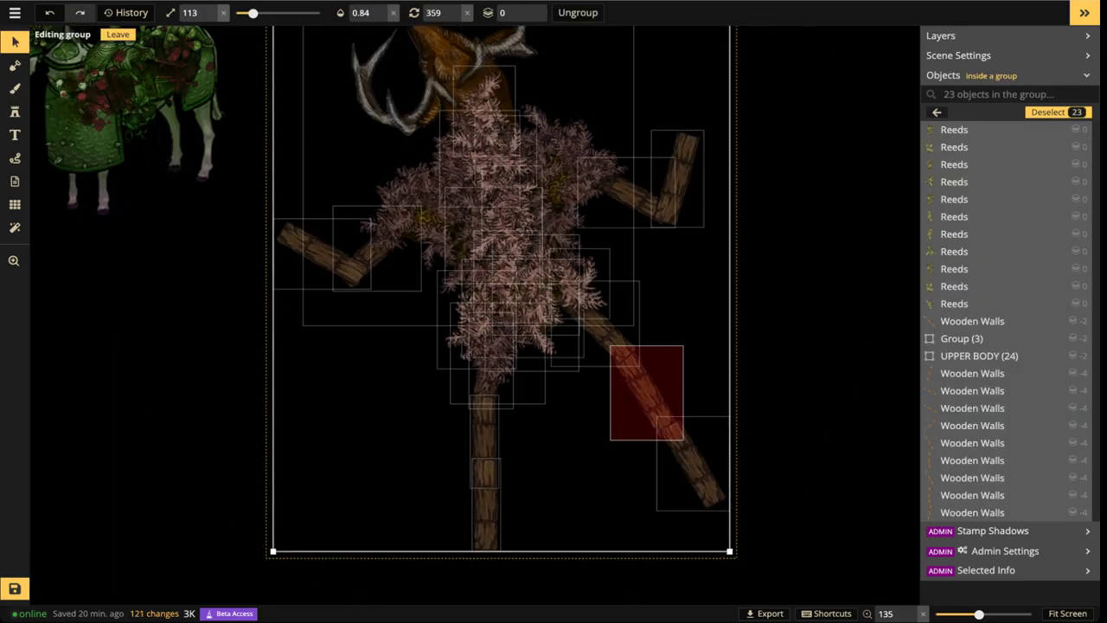
{"action": "key", "text": "ctrl+z"}
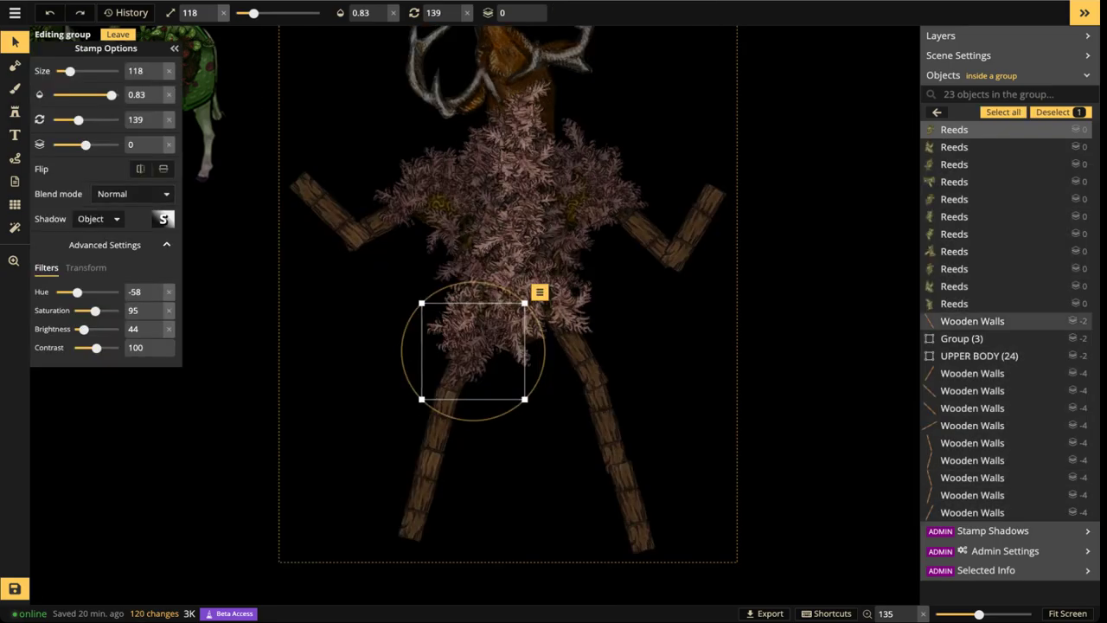
Reopen the figure's group and stamp darker Reeds on layer -4, rotated to 288 on the left-hand thigh and 225 on the right-hand thigh
{"action": "left_click", "coordinate": [15, 42]}
{"action": "left_click", "coordinate": [118, 35]}
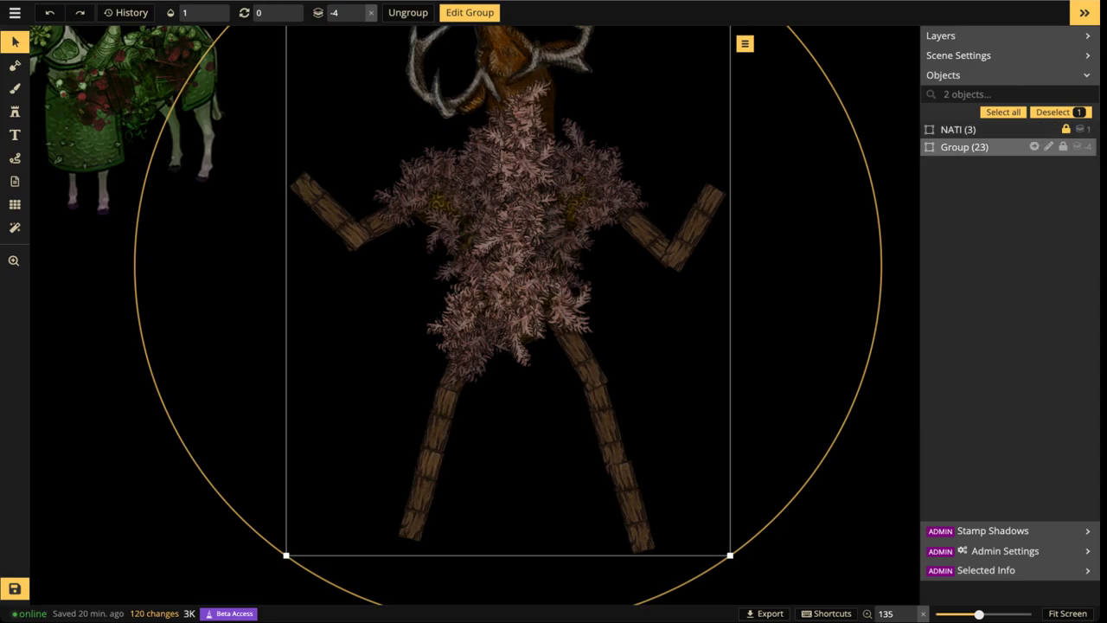
{"action": "left_click", "coordinate": [1034, 147]}
{"action": "left_click", "coordinate": [459, 366]}
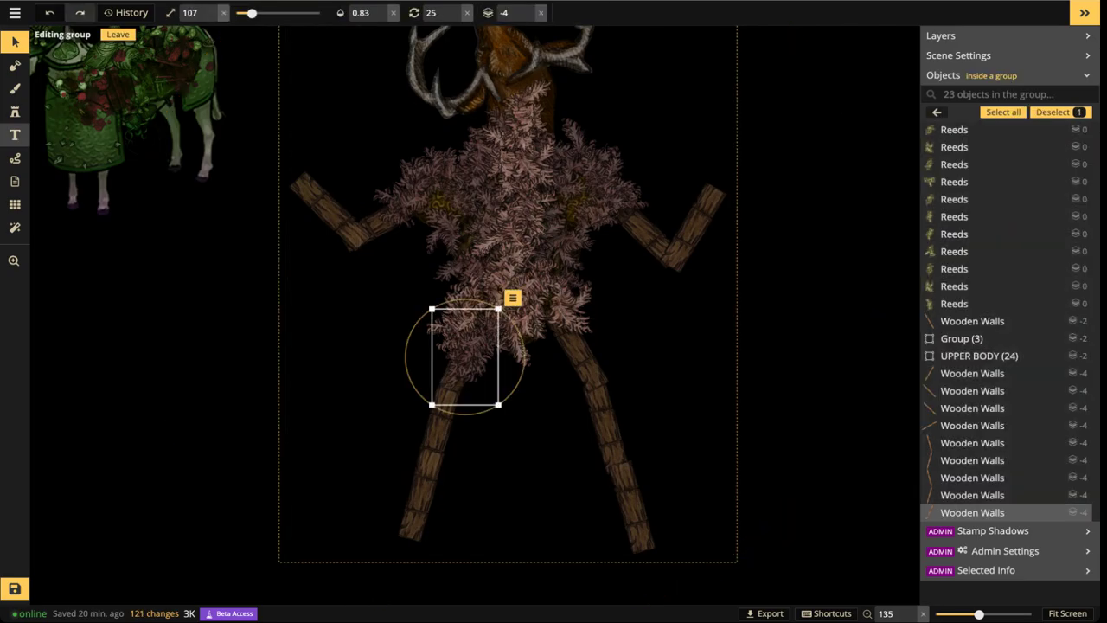
{"action": "left_click", "coordinate": [15, 112]}
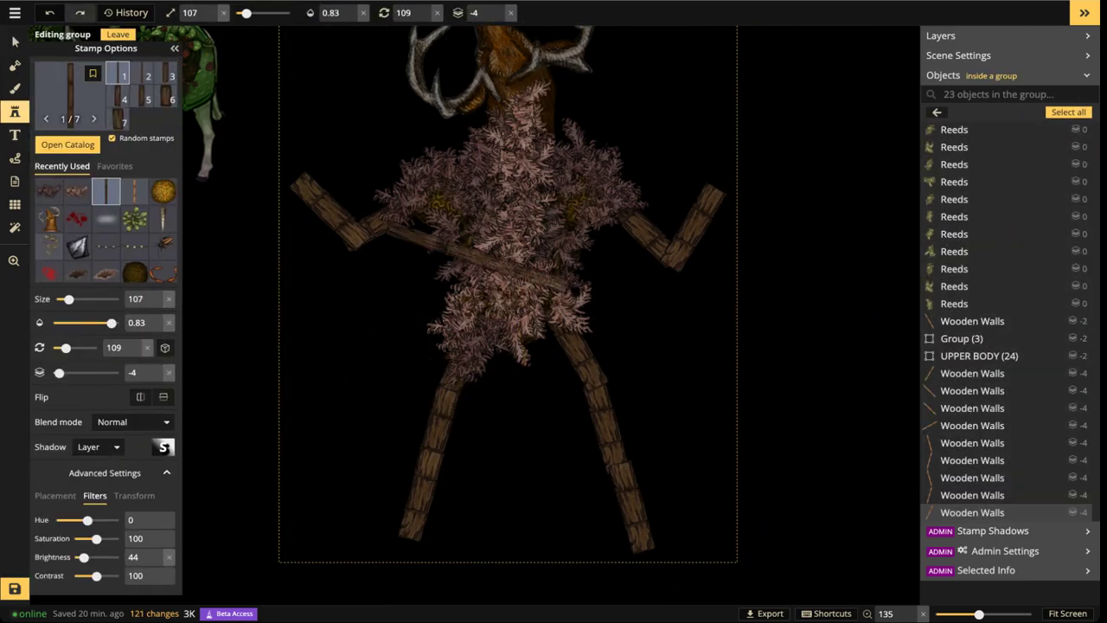
{"action": "left_click", "coordinate": [49, 191]}
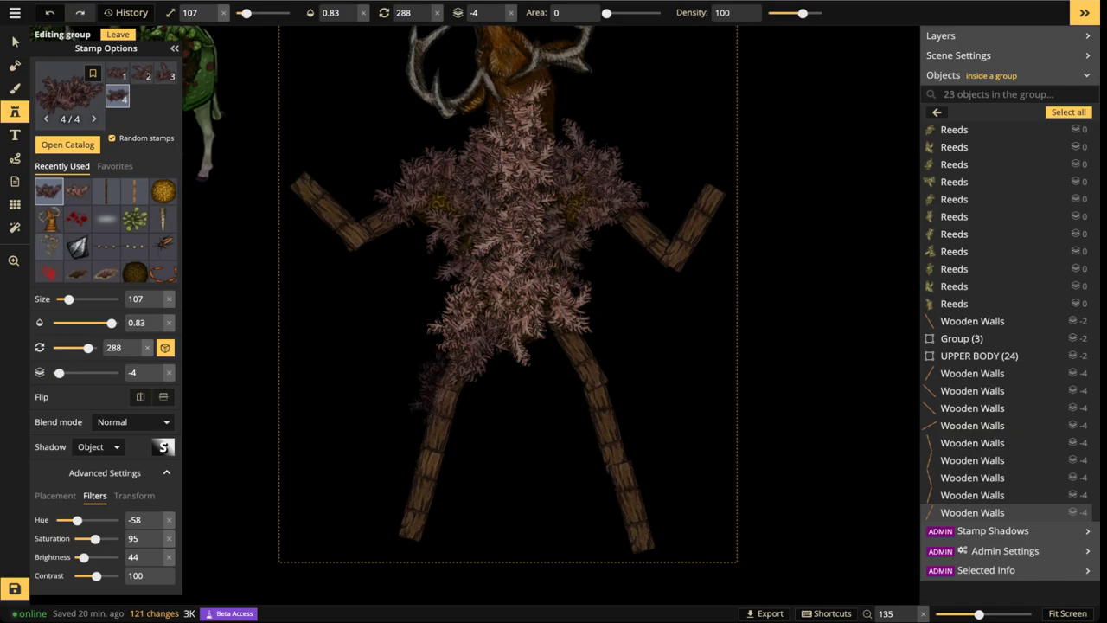
{"action": "left_click", "coordinate": [431, 384]}
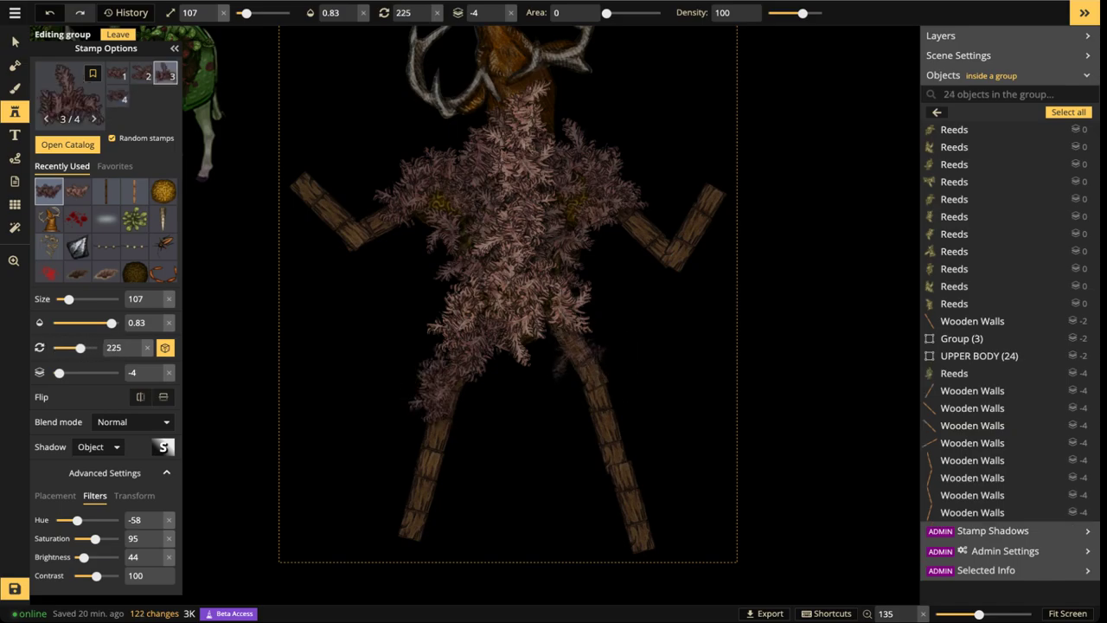
{"action": "left_click", "coordinate": [578, 358]}
{"action": "key", "text": "Escape"}
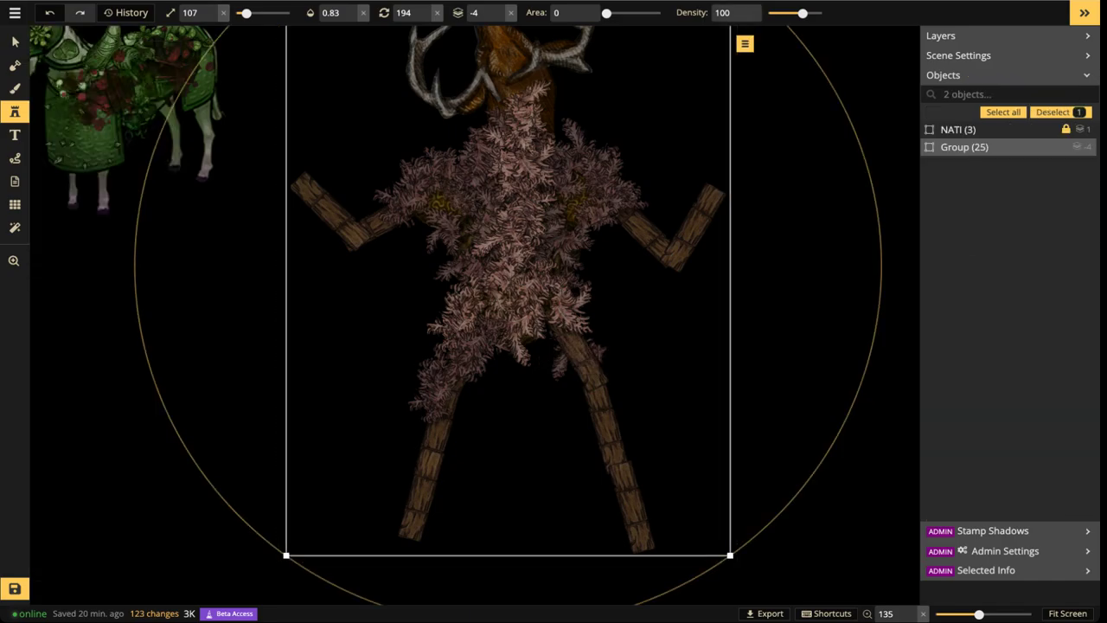
Stamp another dark Reeds, rotated to 44, on the outer side of the right-hand thigh and reset its layer to 0
{"action": "double_click", "coordinate": [562, 339]}
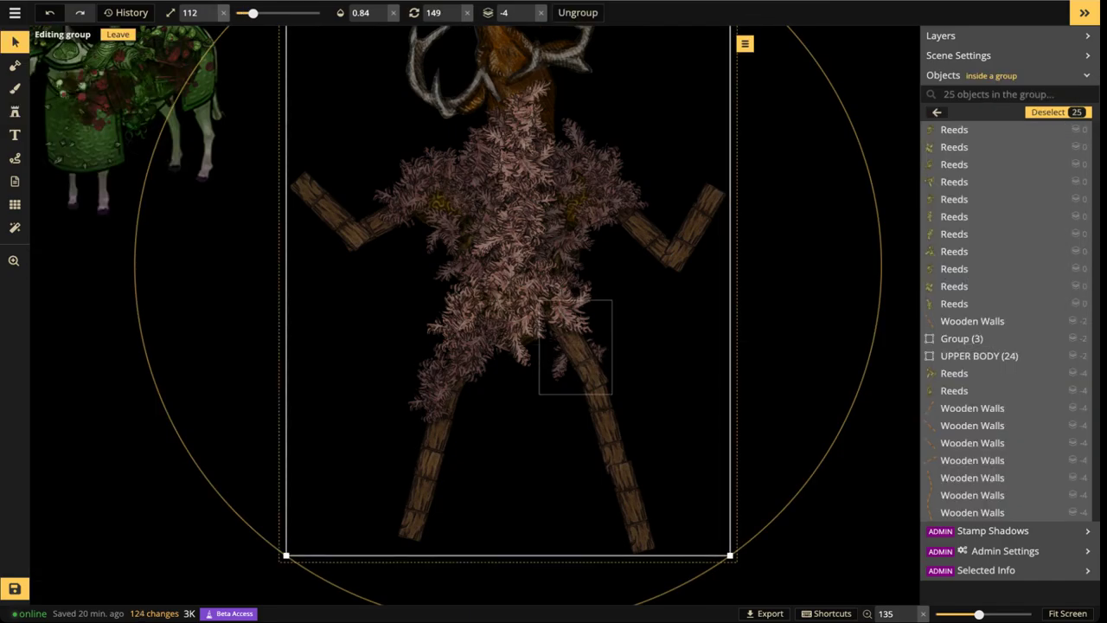
{"action": "left_click", "coordinate": [14, 112]}
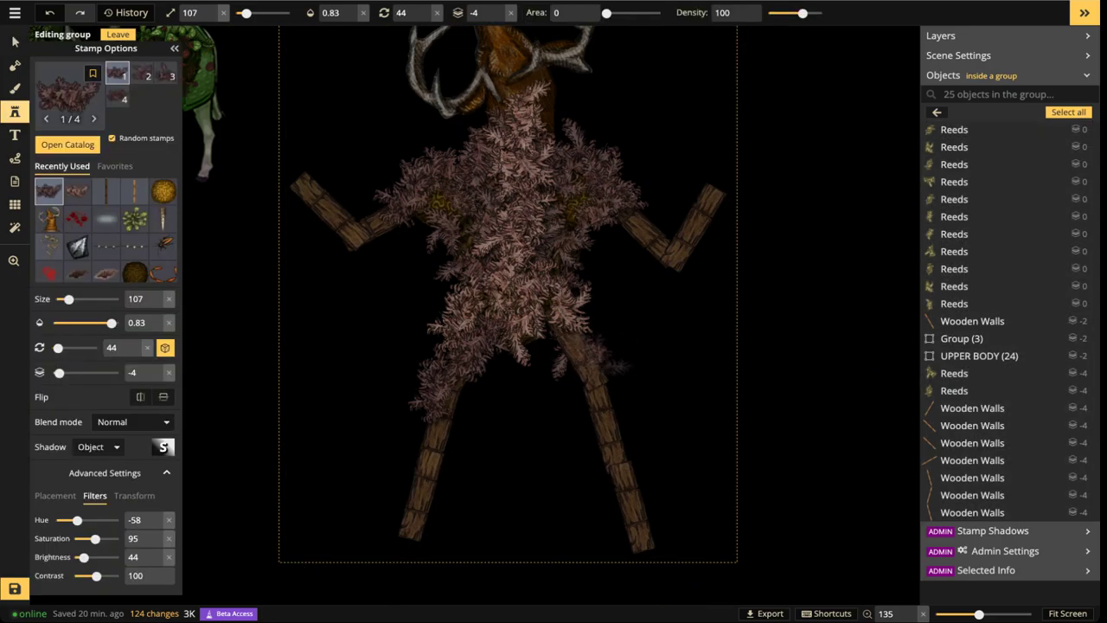
{"action": "left_click", "coordinate": [604, 354]}
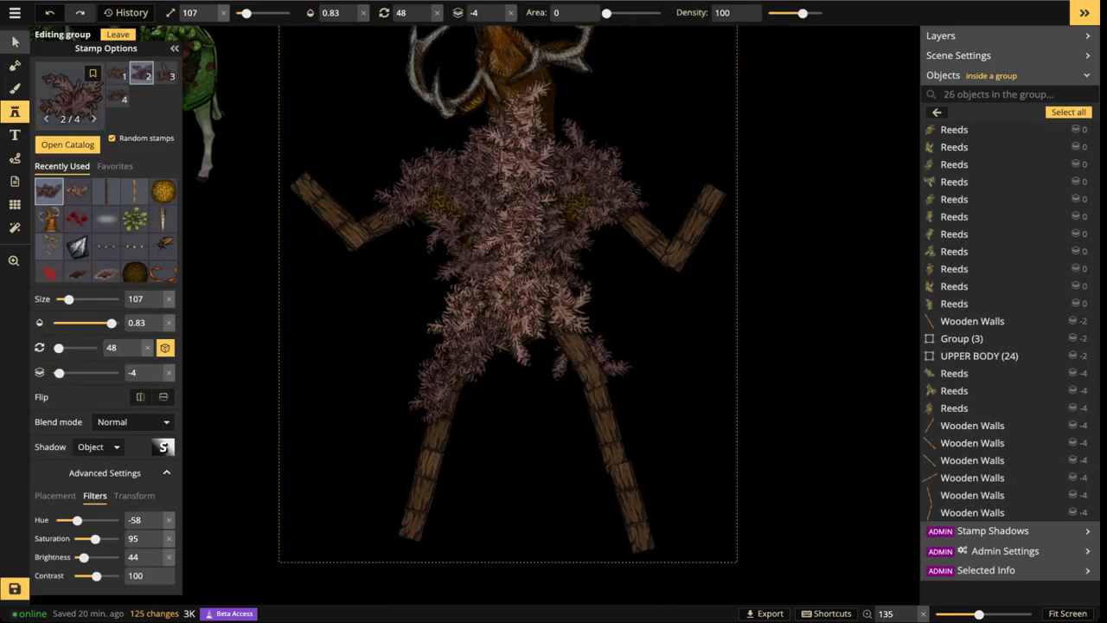
{"action": "left_click", "coordinate": [15, 41]}
{"action": "left_click", "coordinate": [541, 13]}
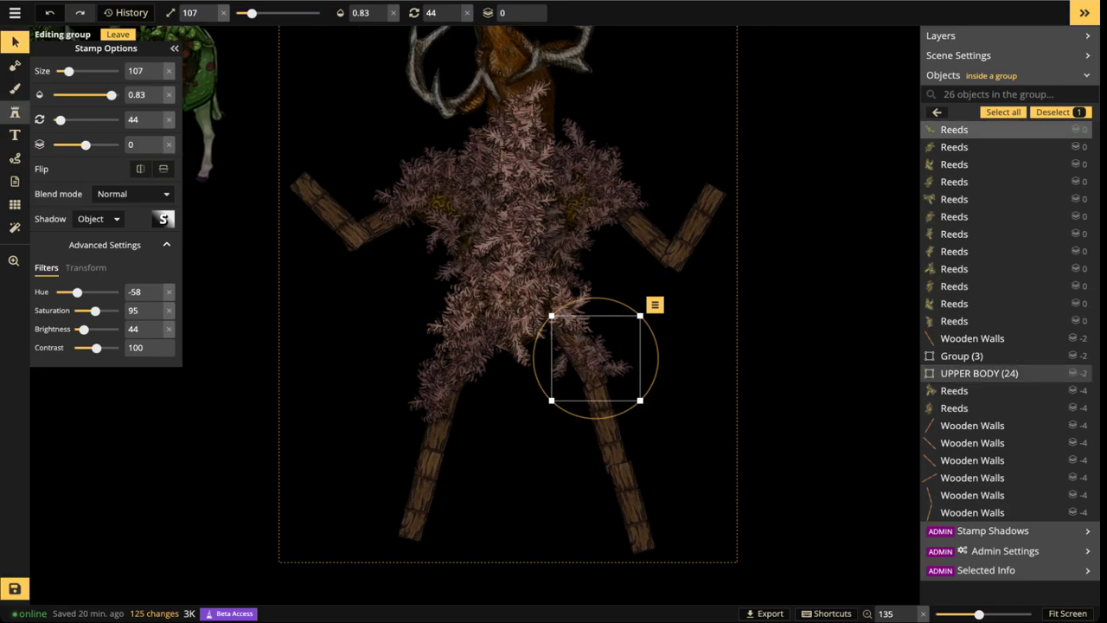
Stamp two dark Reeds at size 117 down the right-hand leg, rotated to 243 below the thigh and 78 further down
{"action": "left_click", "coordinate": [15, 112]}
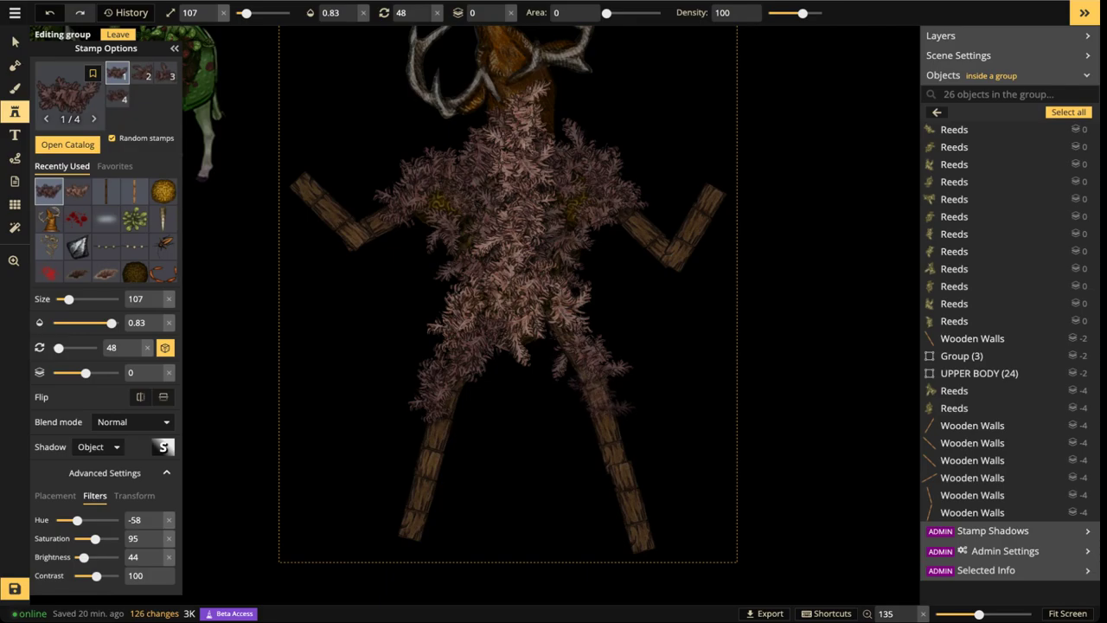
{"action": "key", "text": "Right"}
{"action": "scroll", "coordinate": [590, 379], "scroll_direction": "down", "scroll_amount": 5}
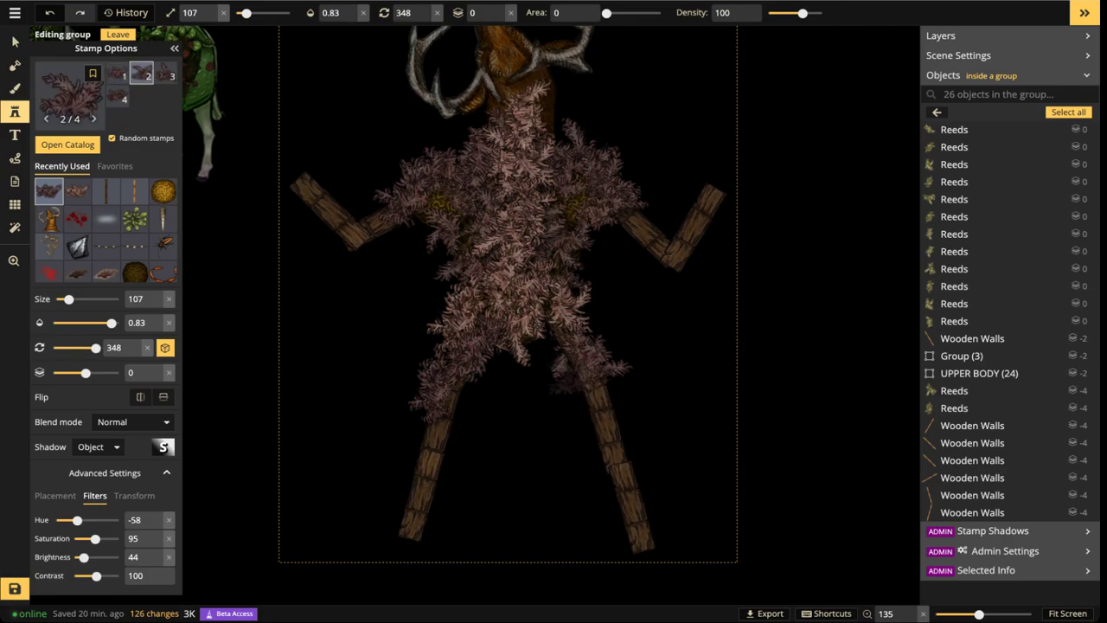
{"action": "scroll", "coordinate": [566, 385], "scroll_direction": "down", "scroll_amount": 5}
{"action": "scroll", "coordinate": [567, 384], "scroll_direction": "up", "scroll_amount": 1}
{"action": "scroll", "coordinate": [567, 384], "scroll_direction": "down", "scroll_amount": 2}
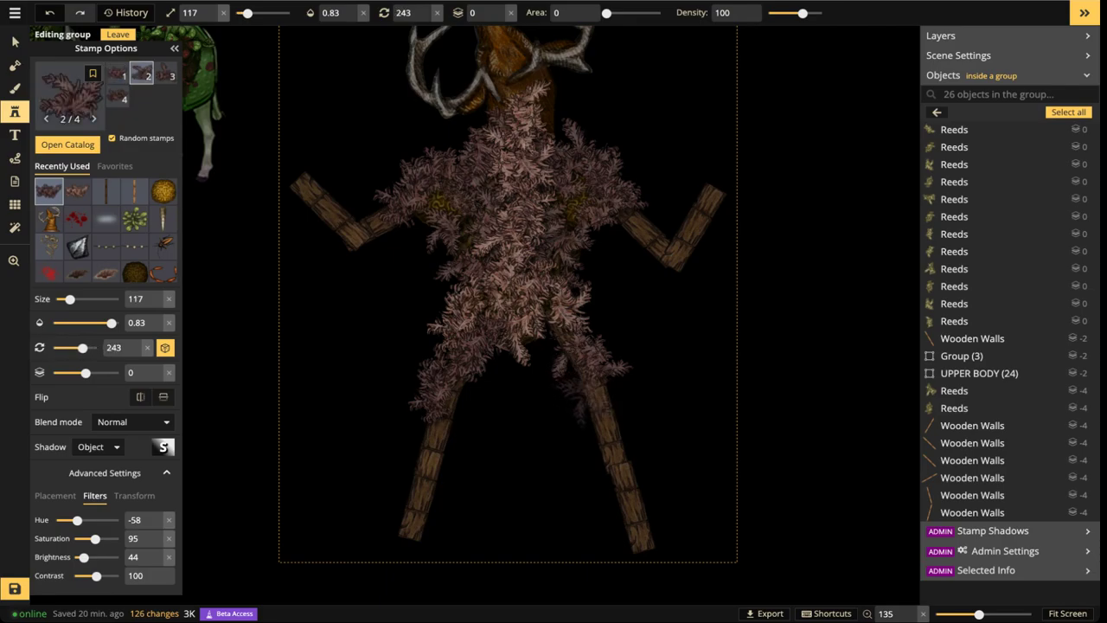
{"action": "left_click", "coordinate": [575, 398]}
{"action": "scroll", "coordinate": [639, 422], "scroll_direction": "down", "scroll_amount": 4}
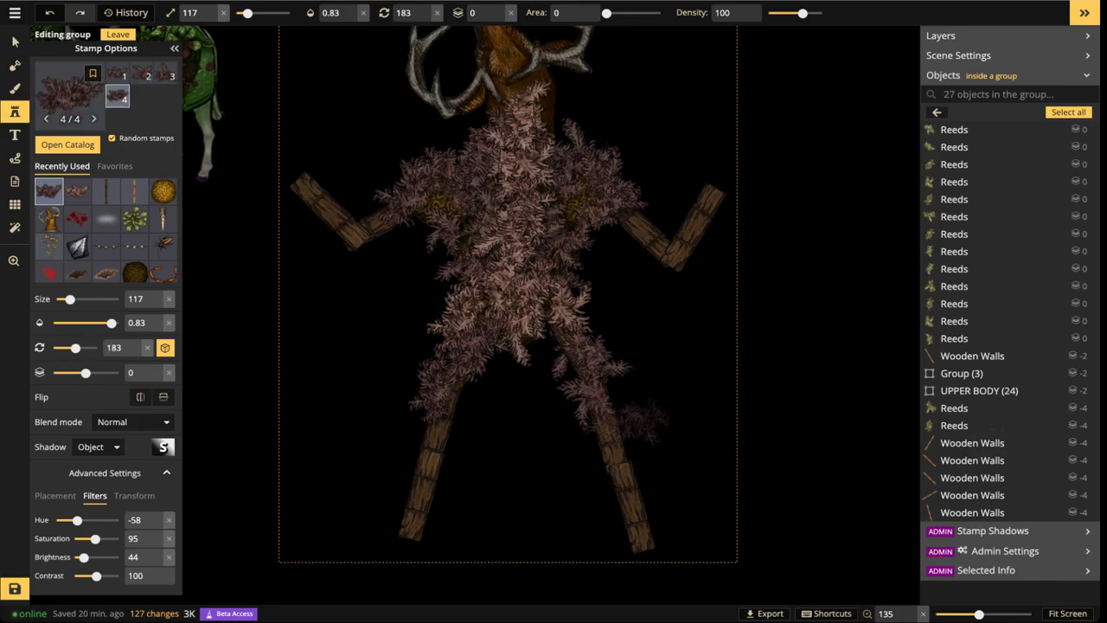
{"action": "scroll", "coordinate": [640, 422], "scroll_direction": "down", "scroll_amount": 7}
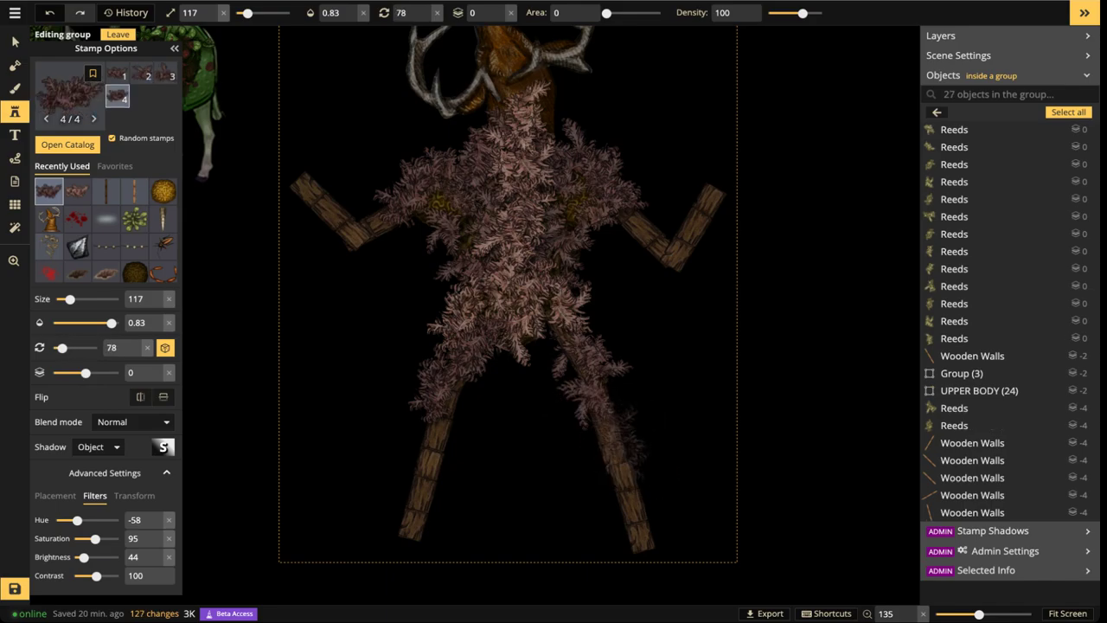
{"action": "left_click", "coordinate": [619, 445]}
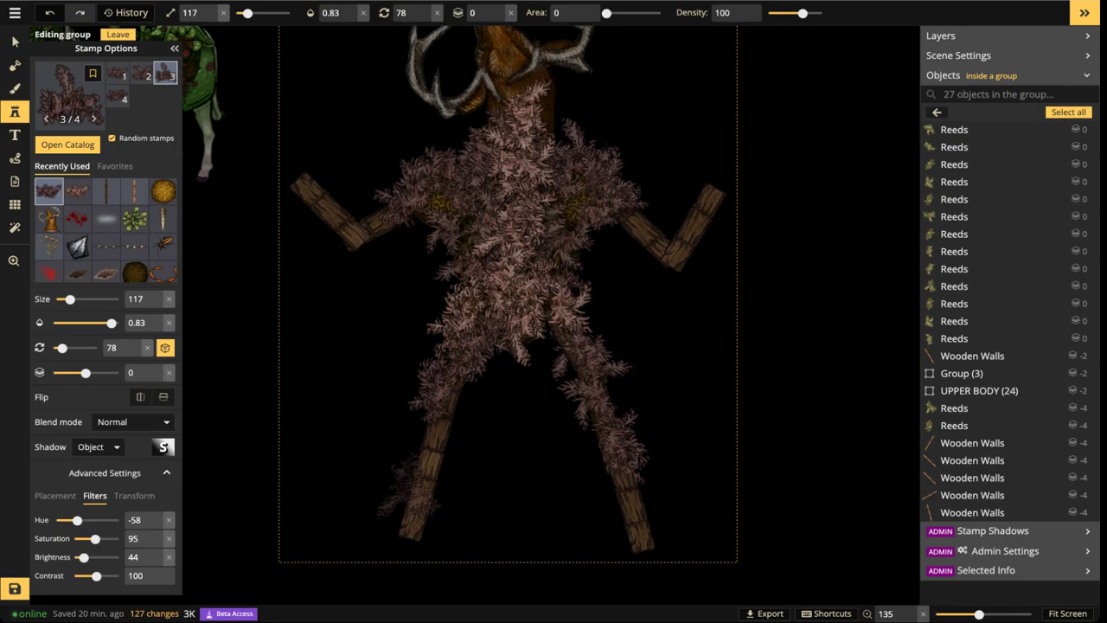
Stamp a rotated dark Reeds on the lower part of the left-hand leg and leave the group
{"action": "left_click", "coordinate": [410, 484]}
{"action": "scroll", "coordinate": [415, 467], "scroll_direction": "down", "scroll_amount": 10}
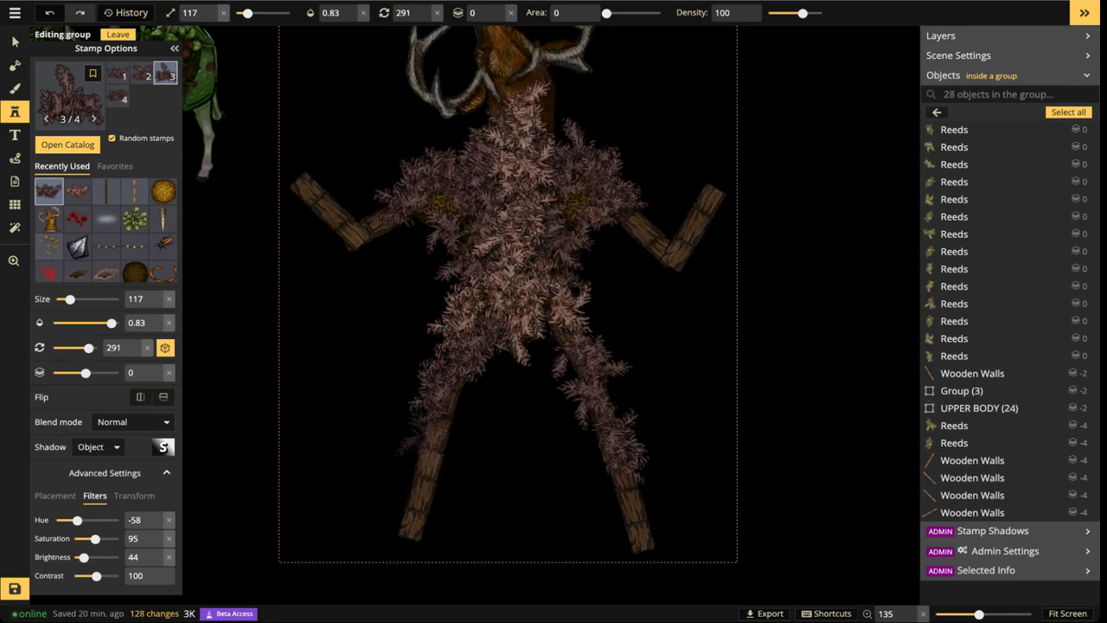
{"action": "left_click", "coordinate": [428, 454]}
{"action": "key", "text": "Escape"}
{"action": "scroll", "coordinate": [428, 454], "scroll_direction": "up", "scroll_amount": 3}
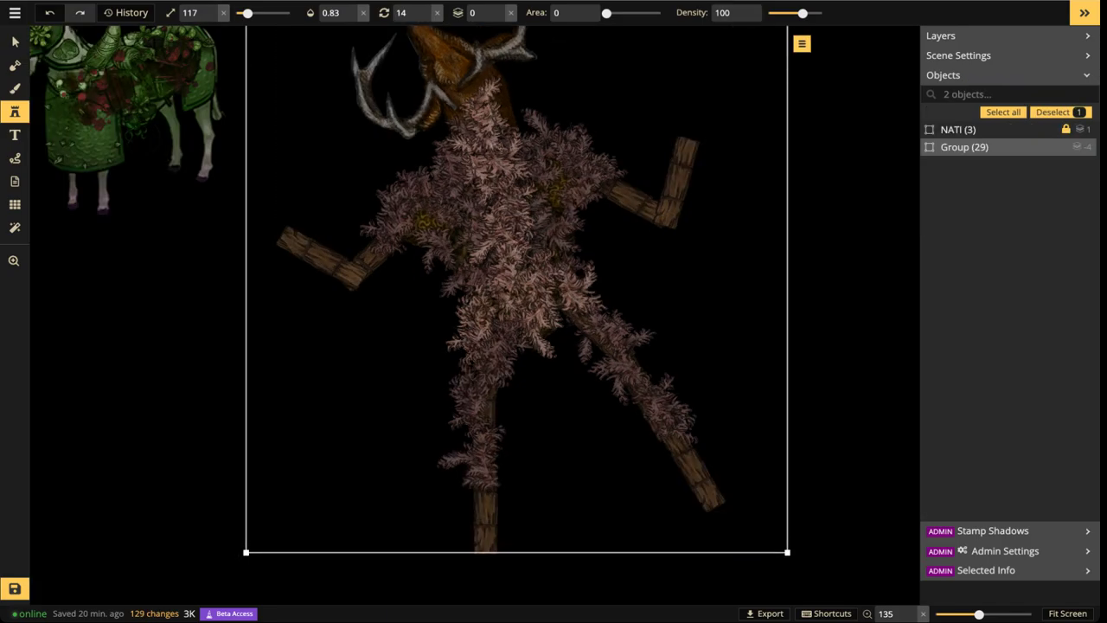
{"action": "scroll", "coordinate": [516, 276], "scroll_direction": "up", "scroll_amount": 1}
{"action": "scroll", "coordinate": [516, 277], "scroll_direction": "up", "scroll_amount": 3}
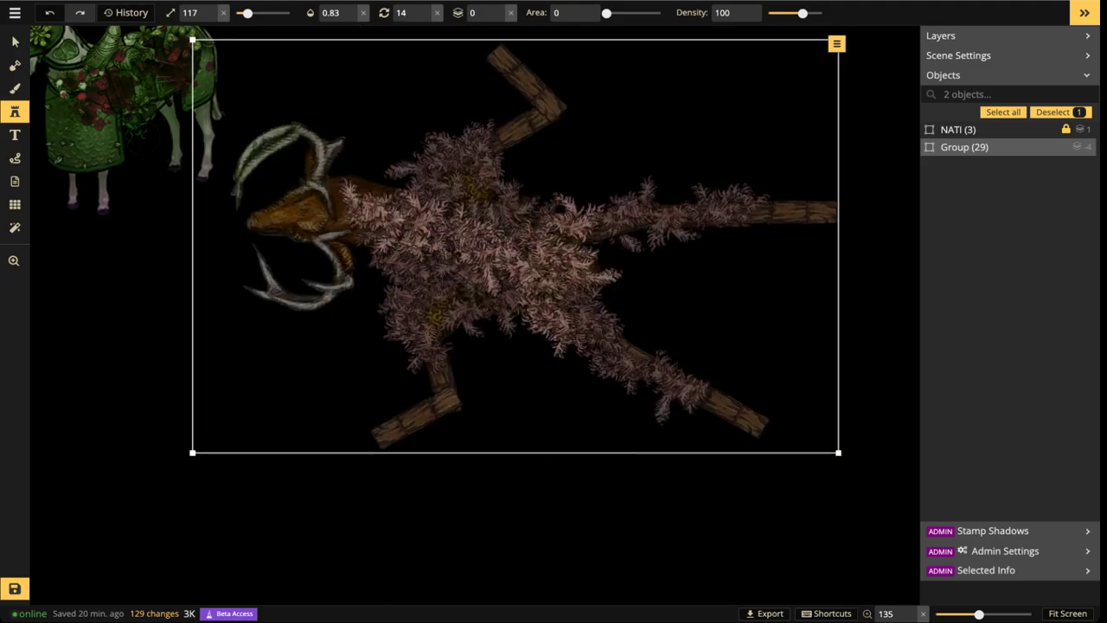
{"action": "scroll", "coordinate": [515, 259], "scroll_direction": "down", "scroll_amount": 4}
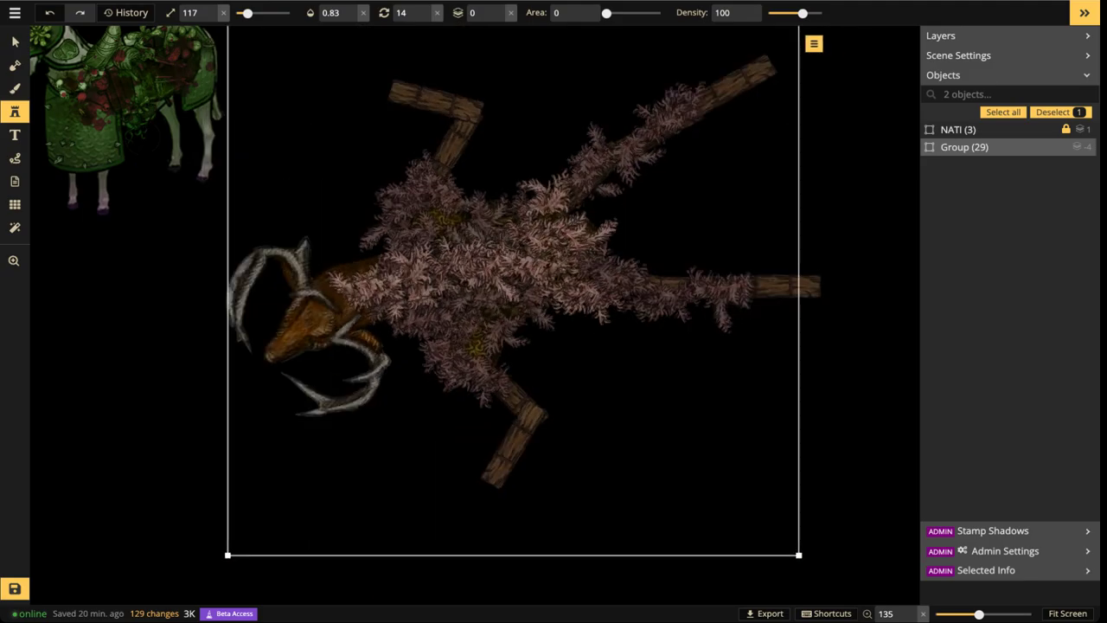
{"action": "scroll", "coordinate": [515, 259], "scroll_direction": "down", "scroll_amount": 1}
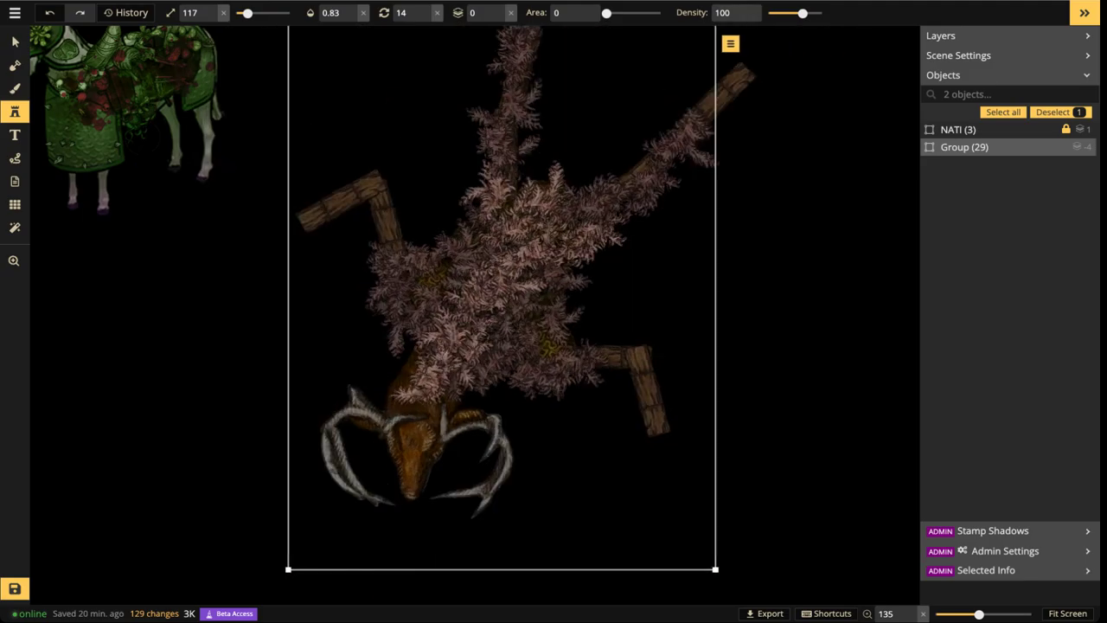
{"action": "scroll", "coordinate": [516, 259], "scroll_direction": "down", "scroll_amount": 2}
{"action": "scroll", "coordinate": [516, 260], "scroll_direction": "down", "scroll_amount": 1}
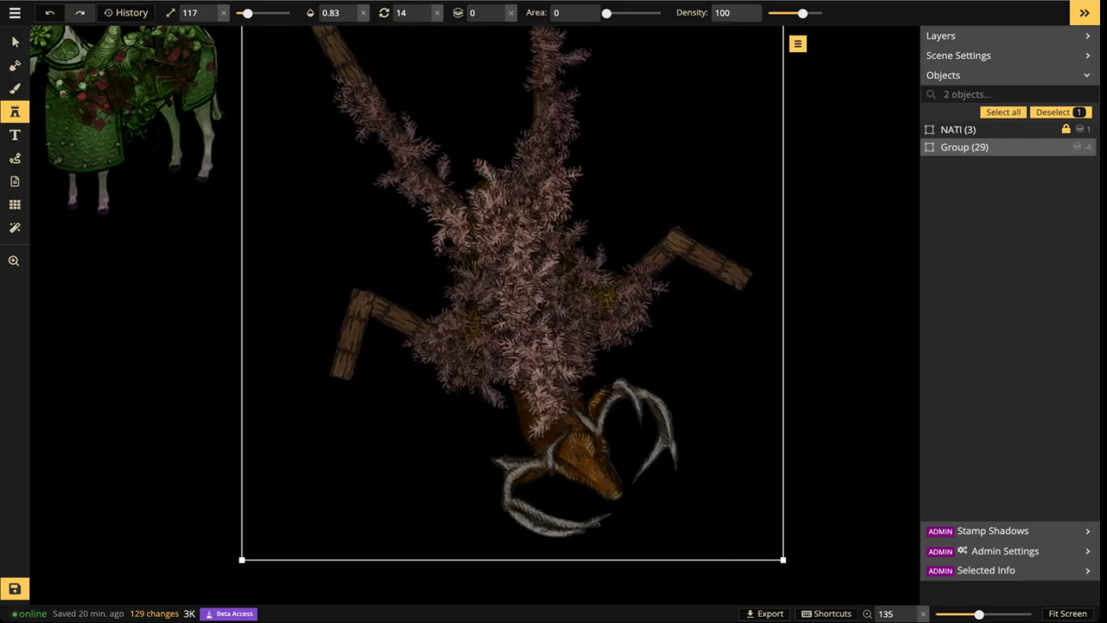
{"action": "scroll", "coordinate": [516, 260], "scroll_direction": "down", "scroll_amount": 4}
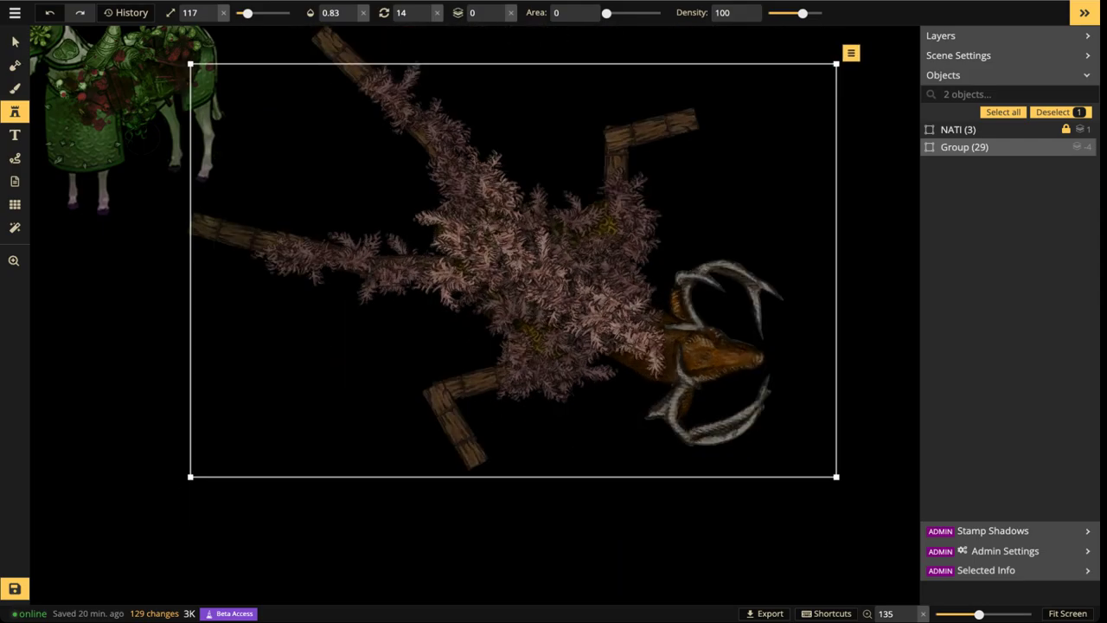
{"action": "scroll", "coordinate": [515, 259], "scroll_direction": "down", "scroll_amount": 1}
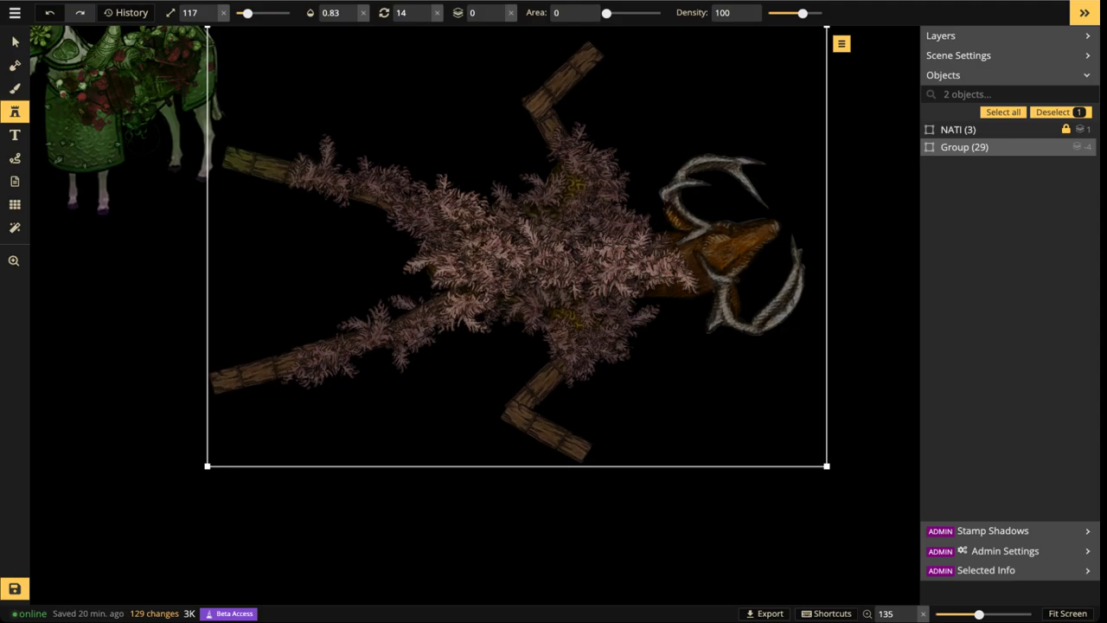
{"action": "scroll", "coordinate": [515, 260], "scroll_direction": "down", "scroll_amount": 3}
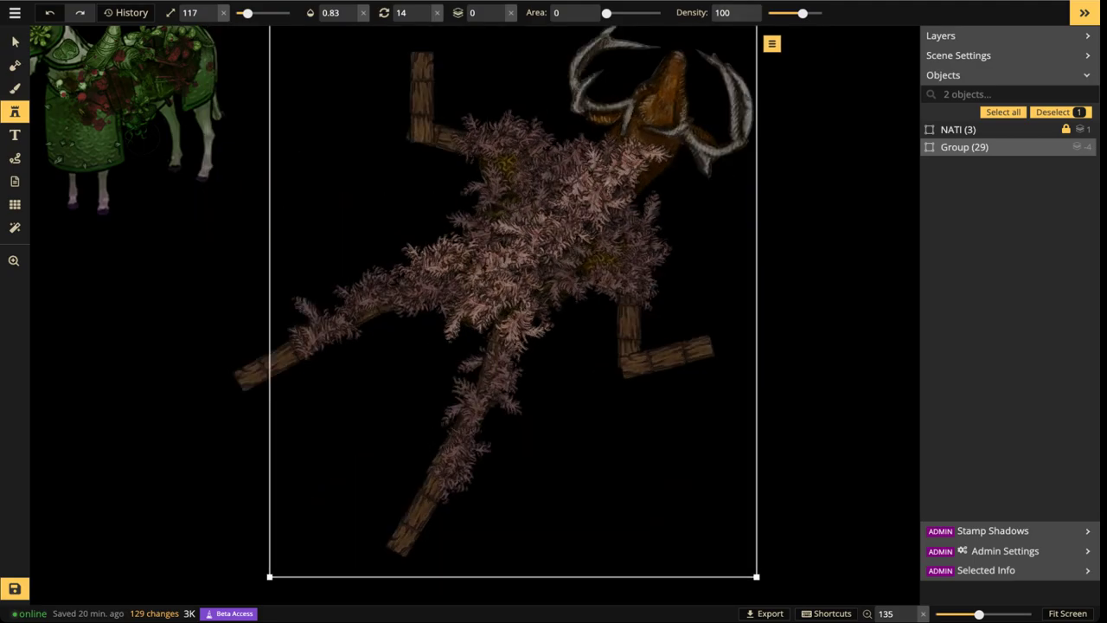
{"action": "scroll", "coordinate": [515, 259], "scroll_direction": "down", "scroll_amount": 4}
{"action": "scroll", "coordinate": [515, 259], "scroll_direction": "up", "scroll_amount": 4}
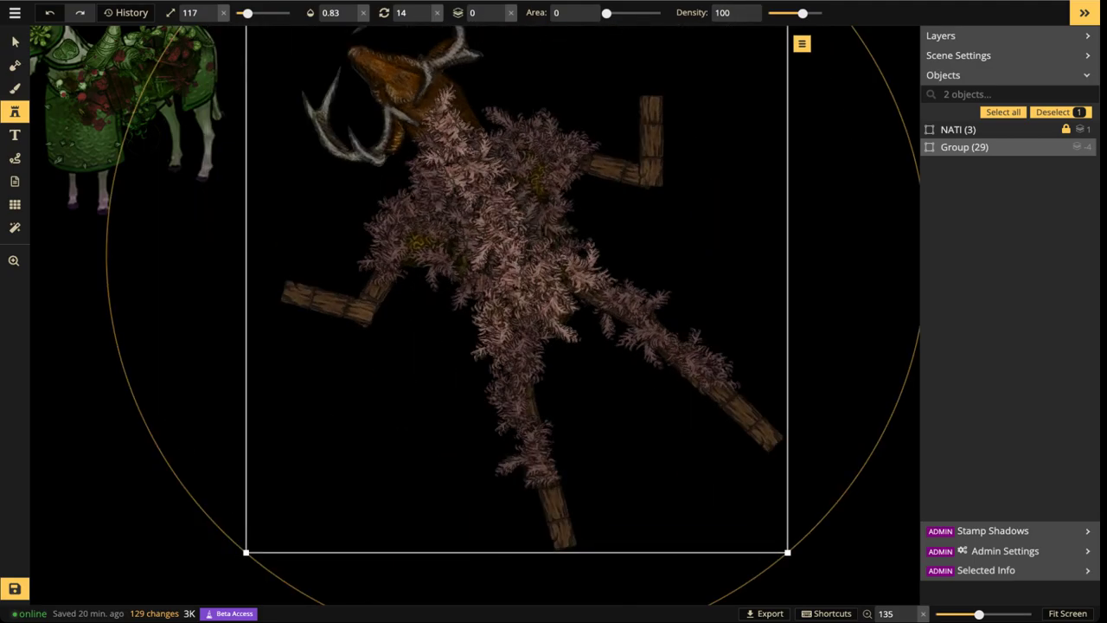
{"action": "scroll", "coordinate": [515, 260], "scroll_direction": "down", "scroll_amount": 2}
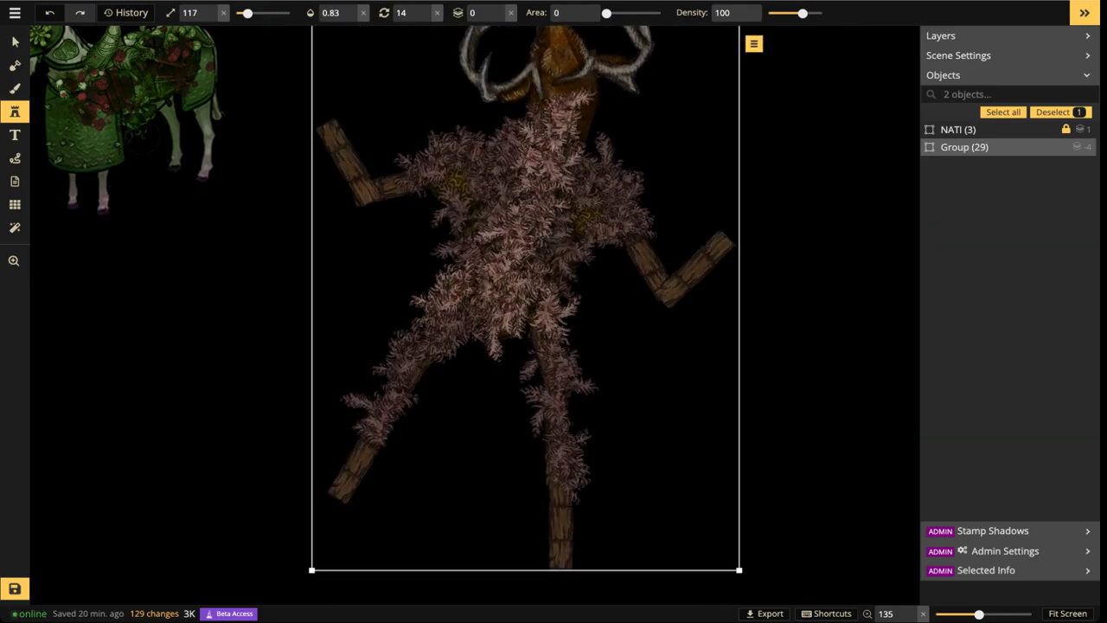
{"action": "scroll", "coordinate": [516, 259], "scroll_direction": "down", "scroll_amount": 4}
{"action": "scroll", "coordinate": [515, 260], "scroll_direction": "up", "scroll_amount": 2}
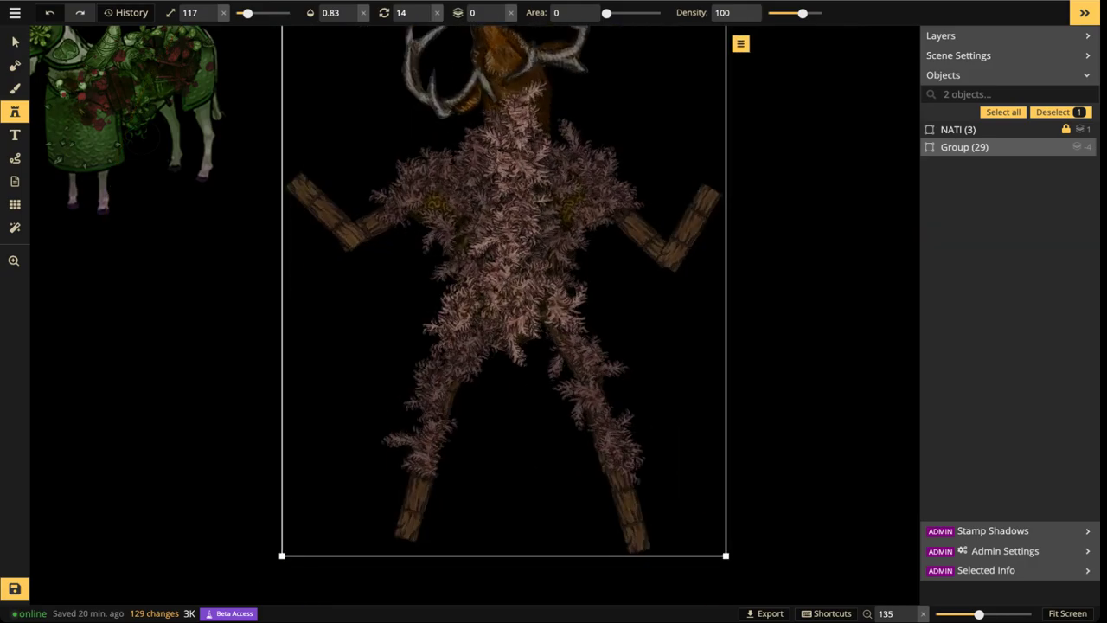
Reopen the figure's group and stamp a lighter Reeds with brightness 67 on layer 2, rotated to 284, on the left-hand leg
{"action": "double_click", "coordinate": [516, 260]}
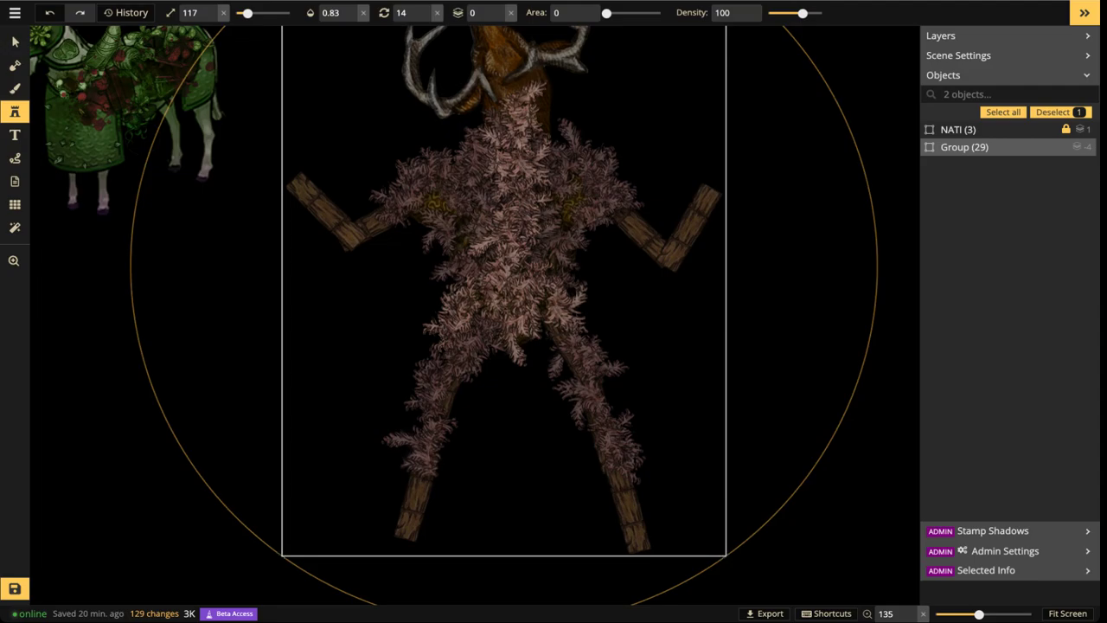
{"action": "left_click", "coordinate": [15, 112]}
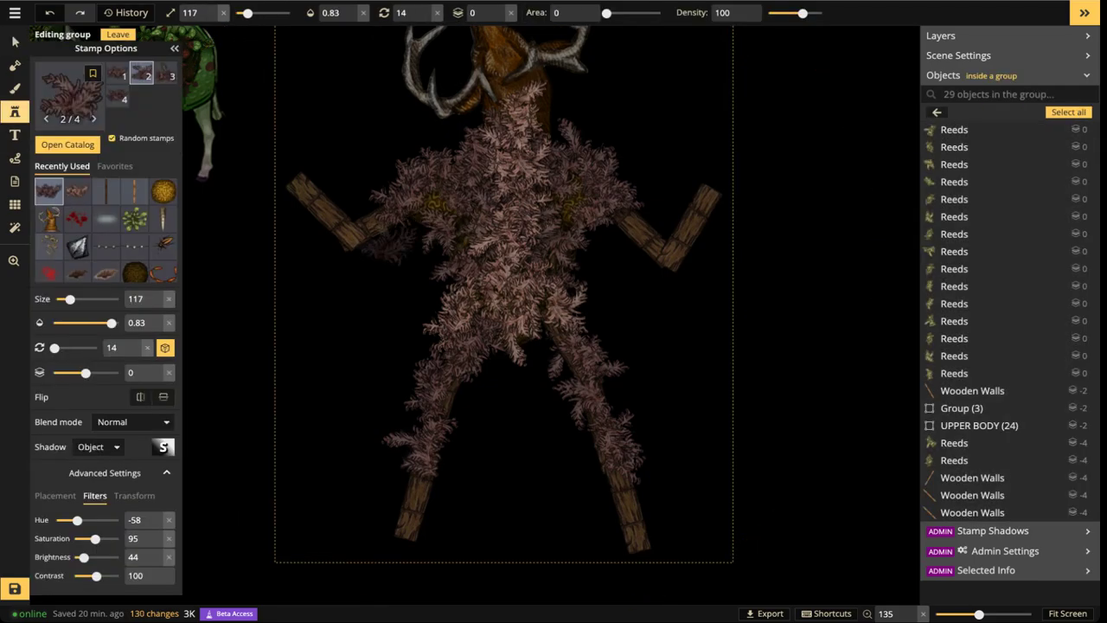
{"action": "left_click", "coordinate": [77, 191]}
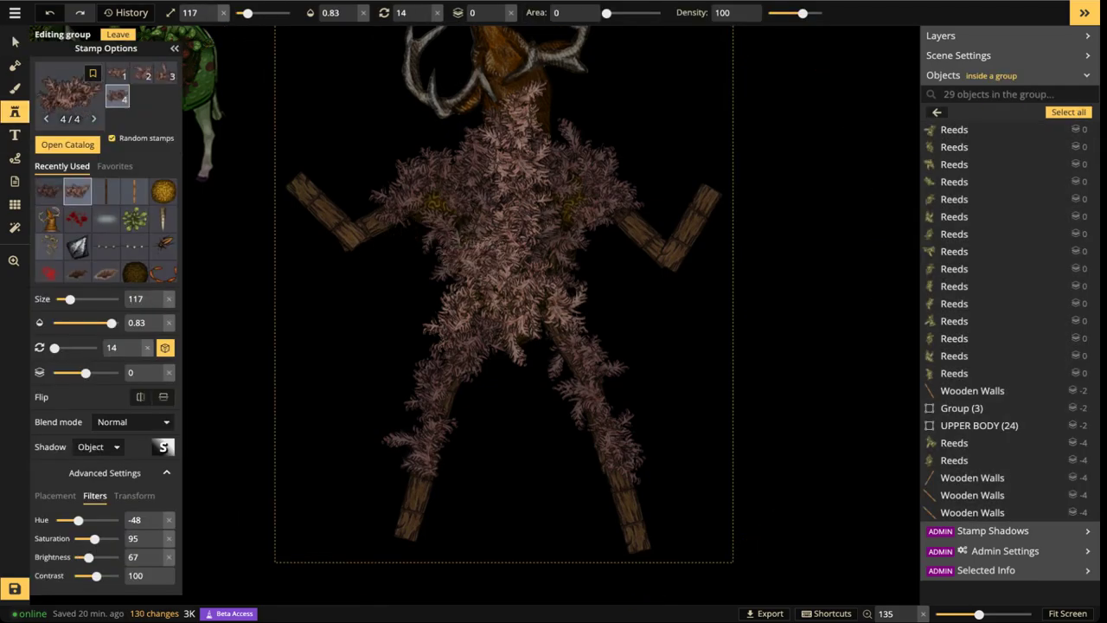
{"action": "left_click", "coordinate": [499, 9]}
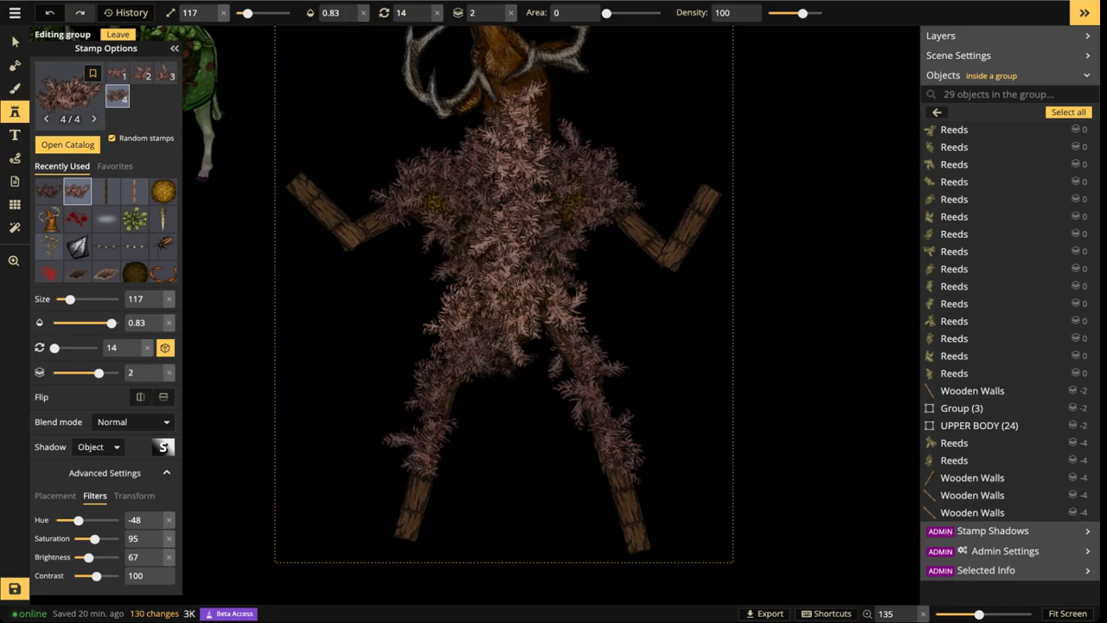
{"action": "scroll", "coordinate": [443, 381], "scroll_direction": "up", "scroll_amount": 3}
{"action": "scroll", "coordinate": [441, 381], "scroll_direction": "up", "scroll_amount": 15}
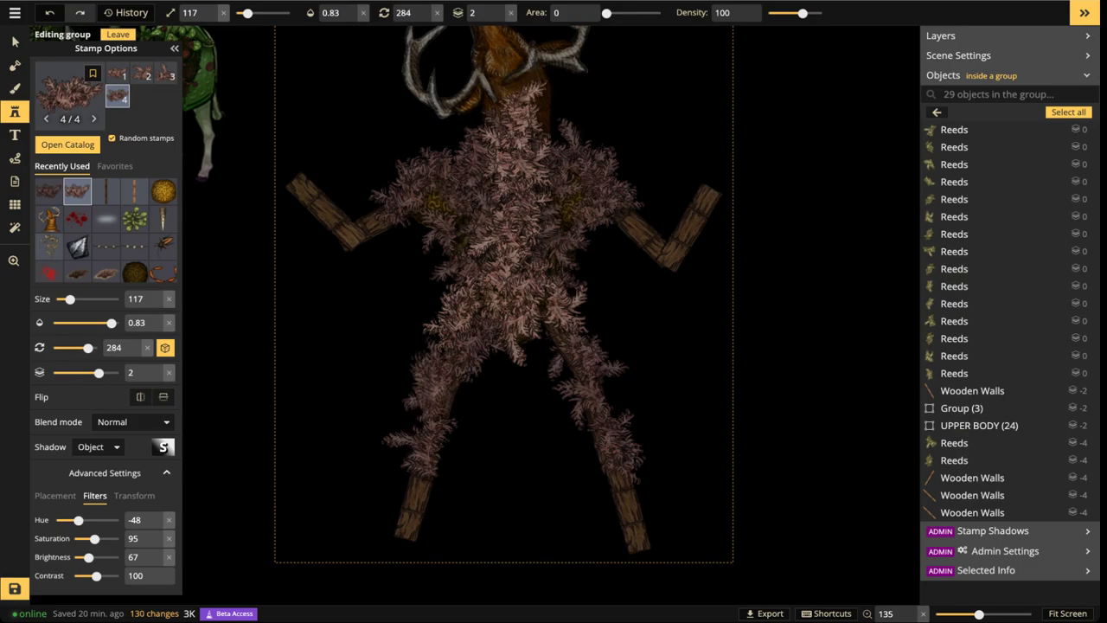
{"action": "left_click", "coordinate": [430, 379]}
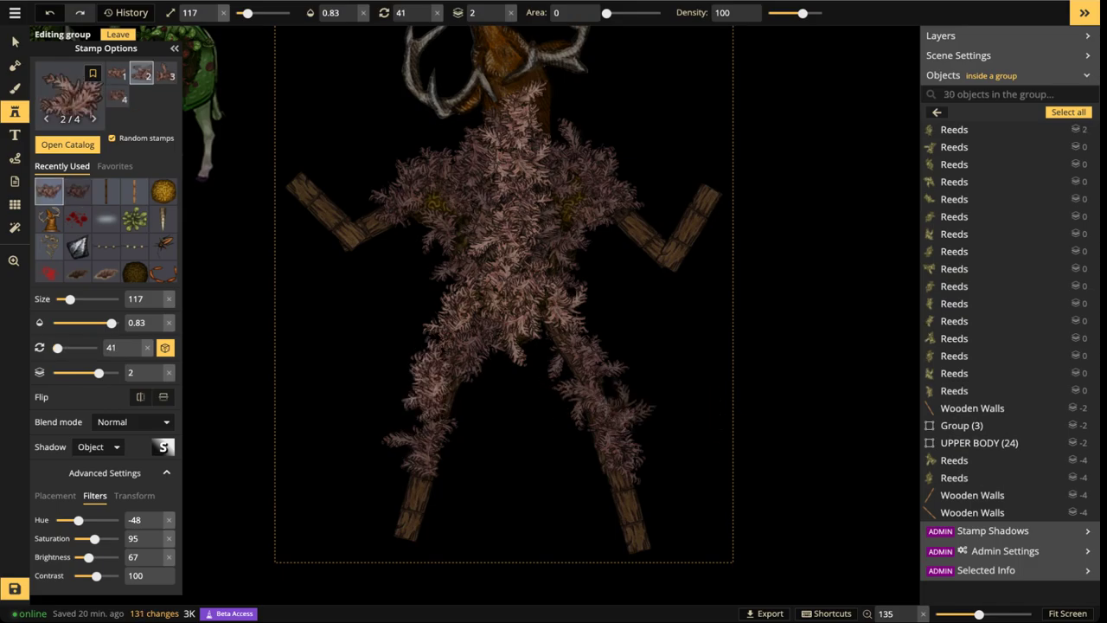
Stamp two more light Reeds on the right-hand leg, one on its lower part and one on the thigh
{"action": "left_click", "coordinate": [622, 407]}
{"action": "left_click", "coordinate": [607, 361]}
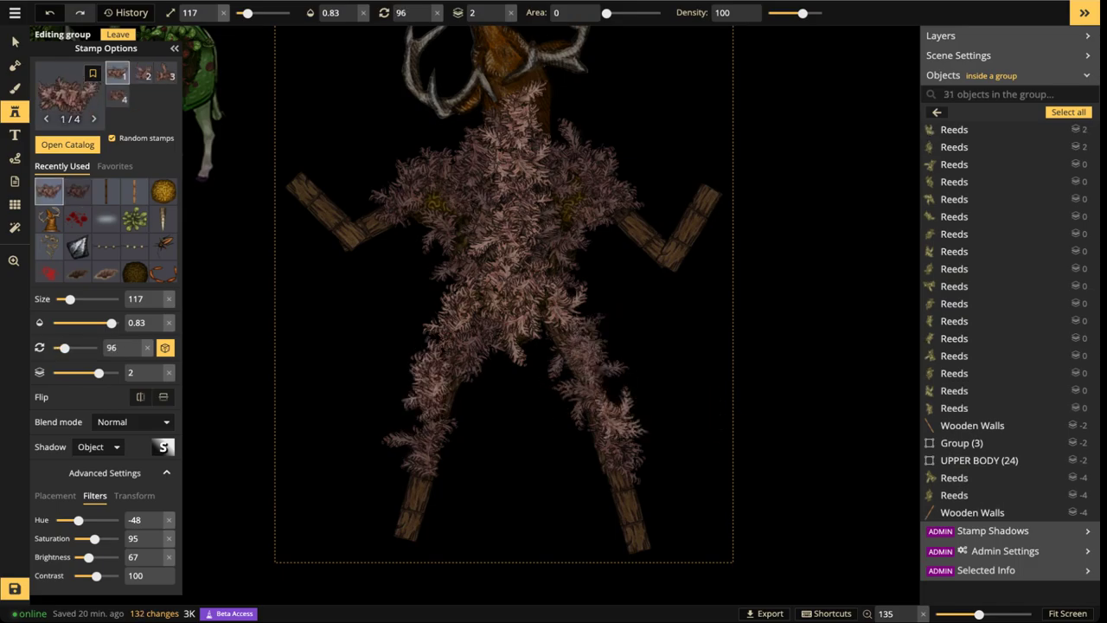
{"action": "left_click", "coordinate": [460, 272]}
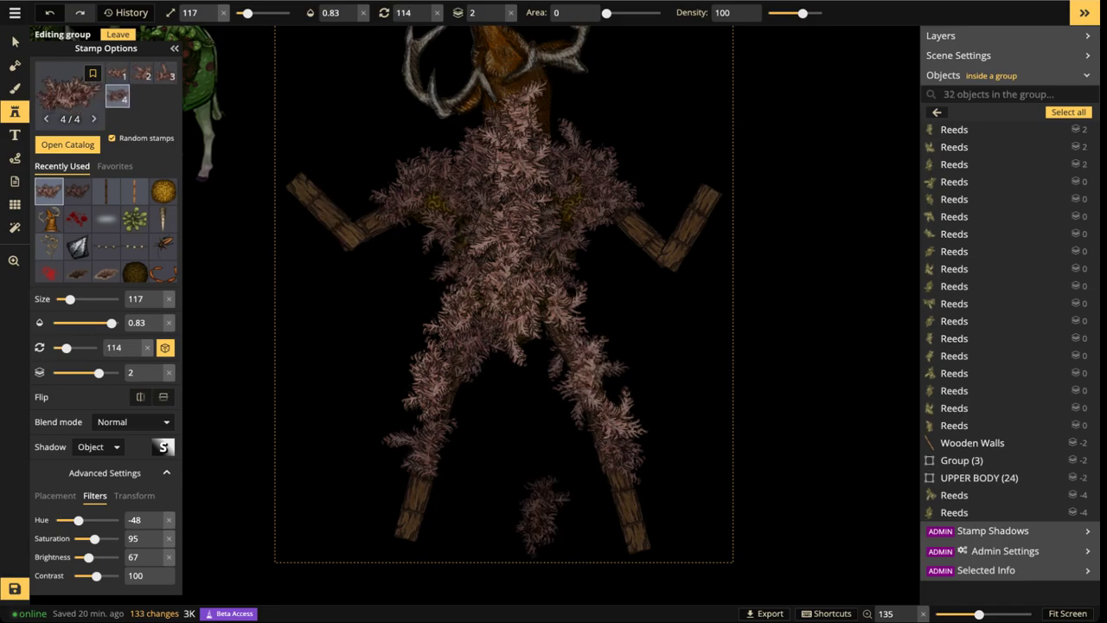
Stamp a light Reeds rotated to 129 on the left-hand upper arm and a size 97 one rotated to 78 near the elbow
{"action": "scroll", "coordinate": [375, 237], "scroll_direction": "up", "scroll_amount": 6}
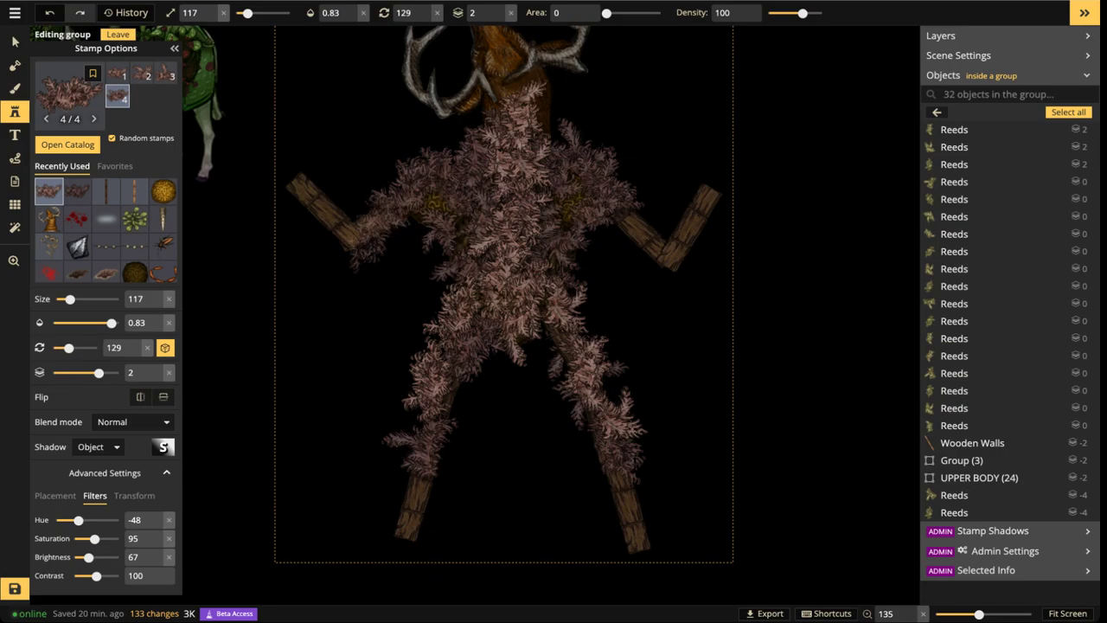
{"action": "left_click", "coordinate": [339, 222]}
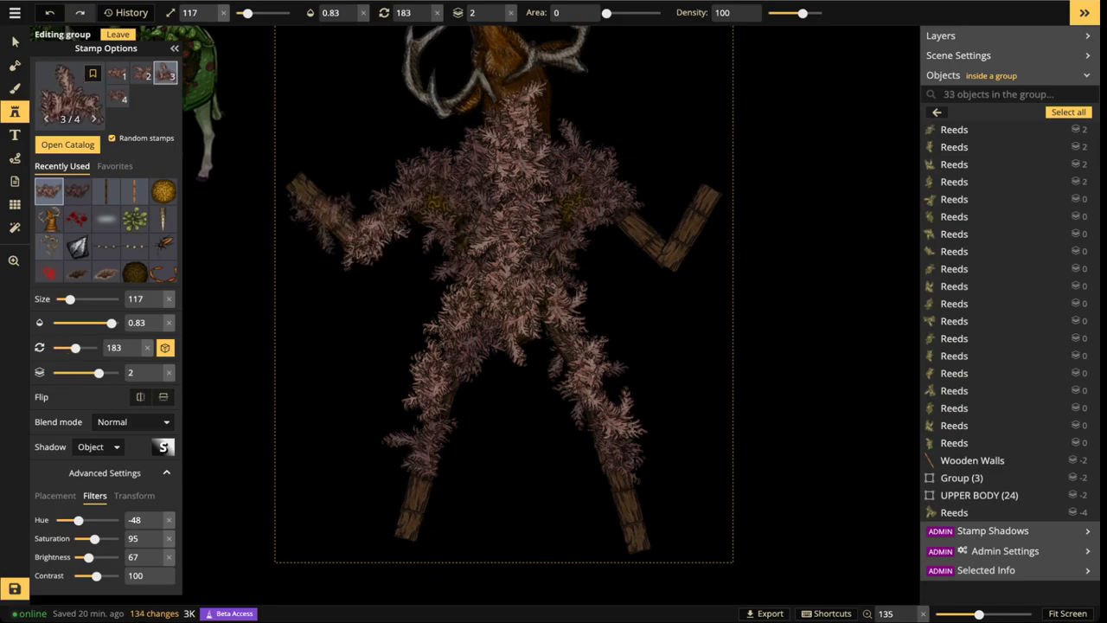
{"action": "scroll", "coordinate": [332, 221], "scroll_direction": "down", "scroll_amount": 2, "text": "shift"}
{"action": "scroll", "coordinate": [336, 223], "scroll_direction": "down", "scroll_amount": 7}
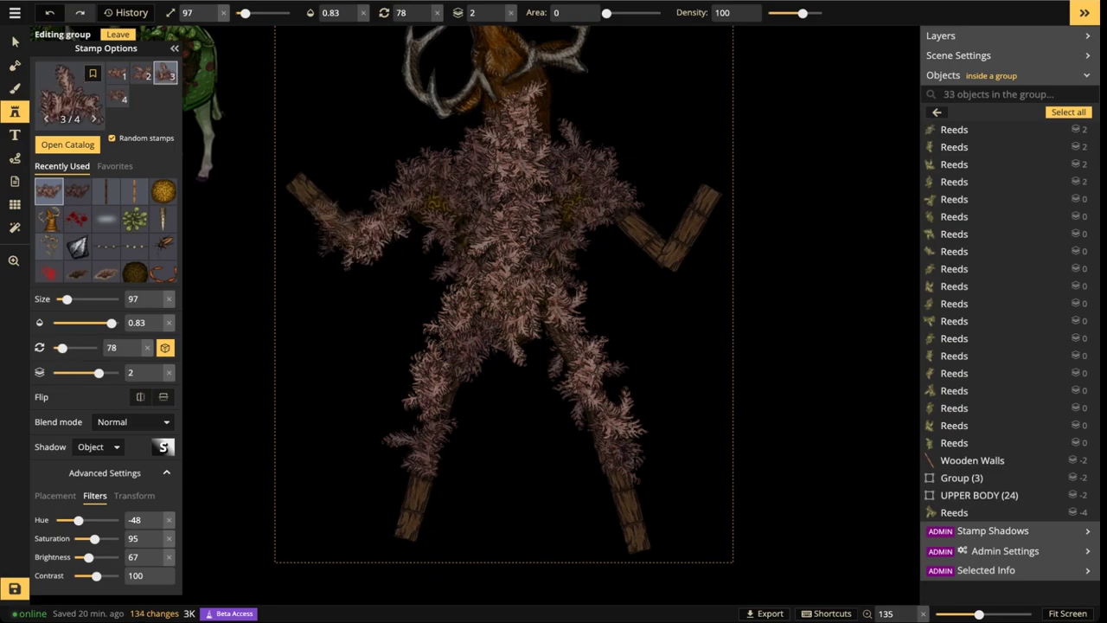
{"action": "scroll", "coordinate": [335, 223], "scroll_direction": "down", "scroll_amount": 14}
{"action": "left_click", "coordinate": [338, 223]}
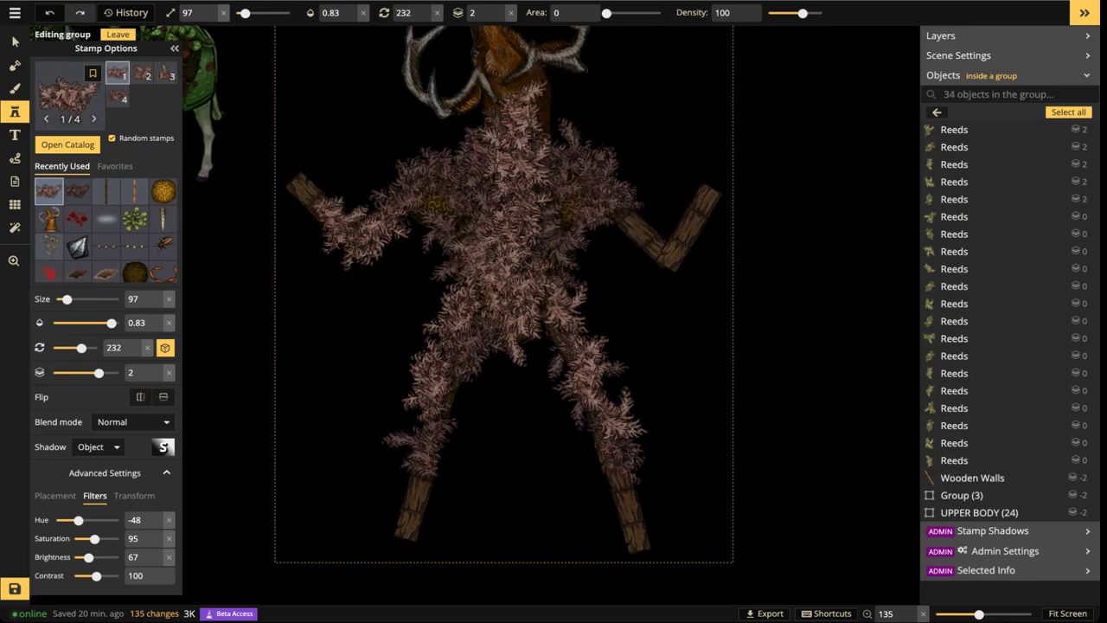
Move the small Reeds to the left-hand arm's hand end and the larger one onto the forearm, rotated to 234
{"action": "left_click", "coordinate": [15, 41]}
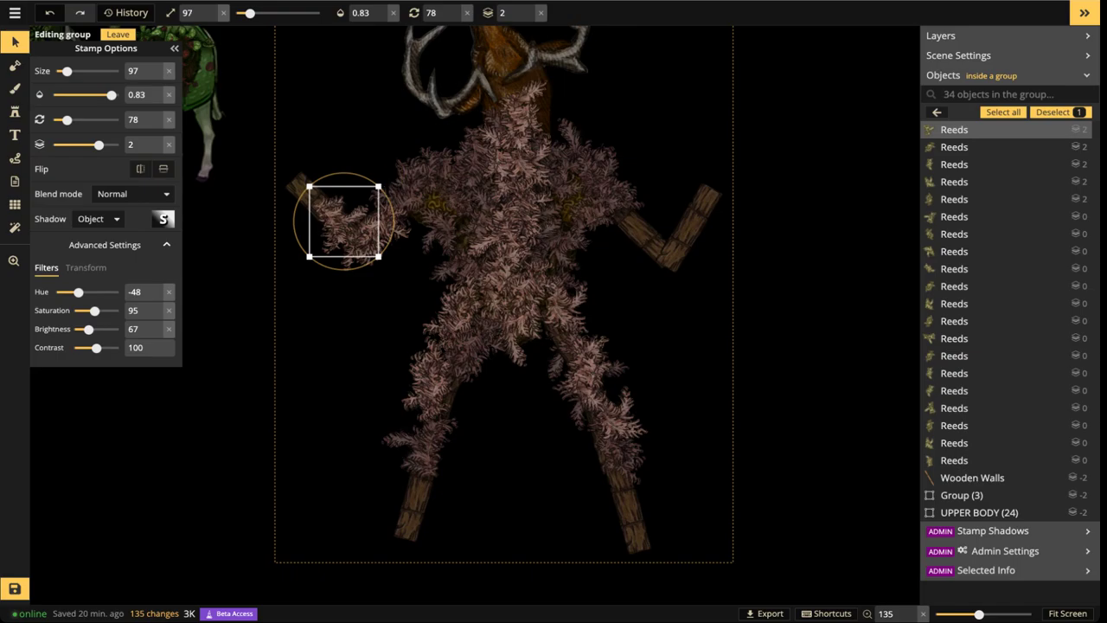
{"action": "left_click_drag", "start_coordinate": [344, 222], "coordinate": [310, 188]}
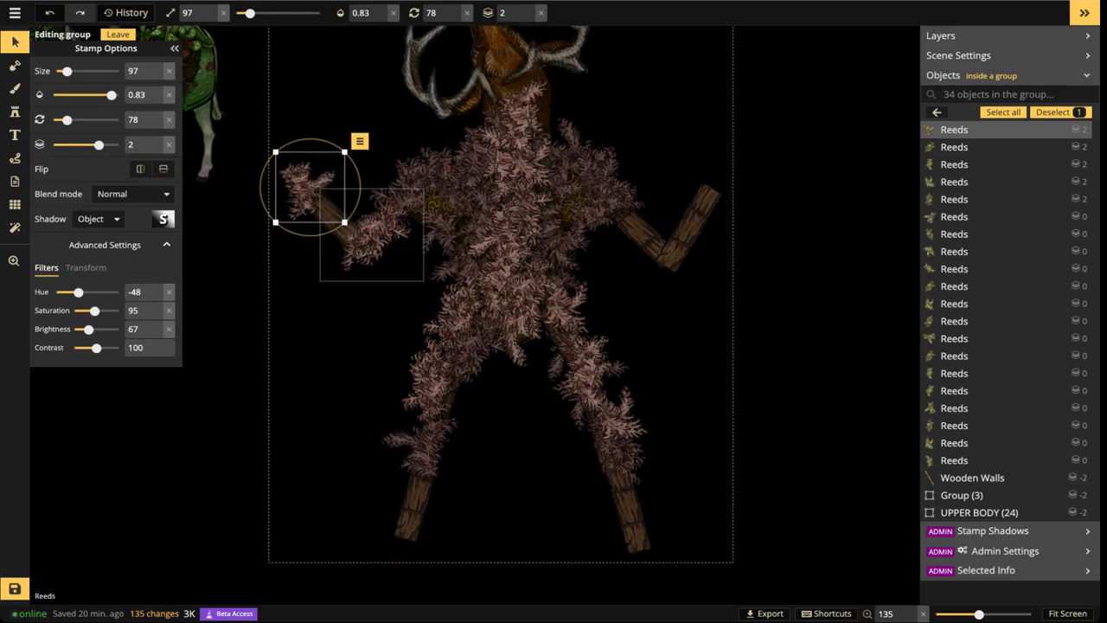
{"action": "left_click_drag", "start_coordinate": [373, 233], "coordinate": [317, 229]}
{"action": "scroll", "coordinate": [329, 230], "scroll_direction": "up", "scroll_amount": 7}
{"action": "left_click", "coordinate": [369, 228]}
{"action": "scroll", "coordinate": [320, 225], "scroll_direction": "down", "scroll_amount": 1}
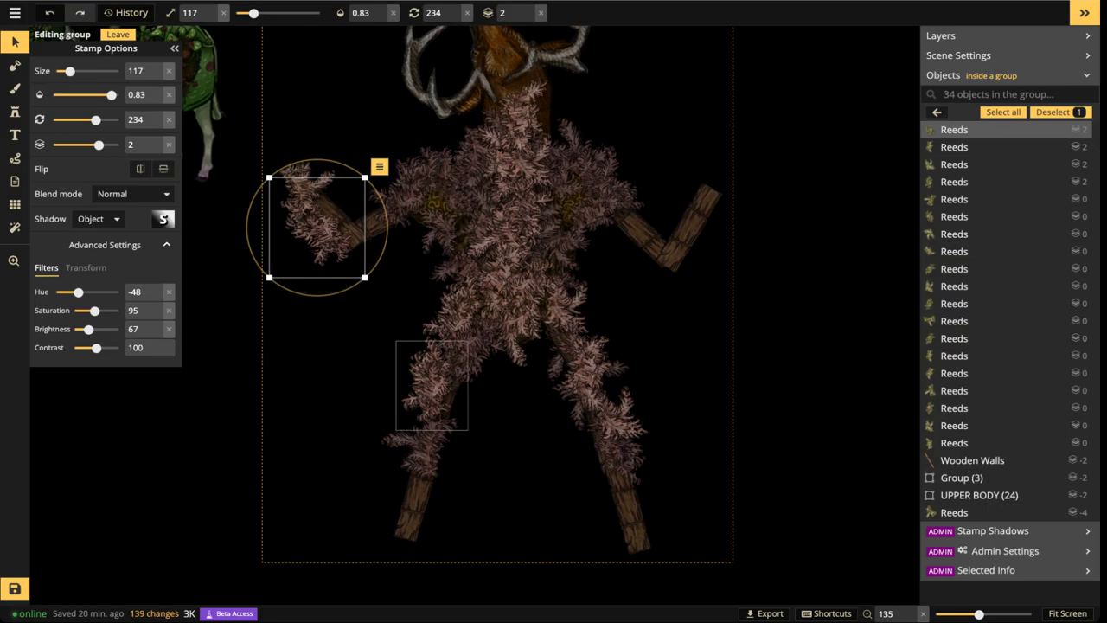
Shift the dark Reeds on the left-hand lower leg slightly upward along the leg
{"action": "left_click_drag", "start_coordinate": [418, 441], "coordinate": [424, 415]}
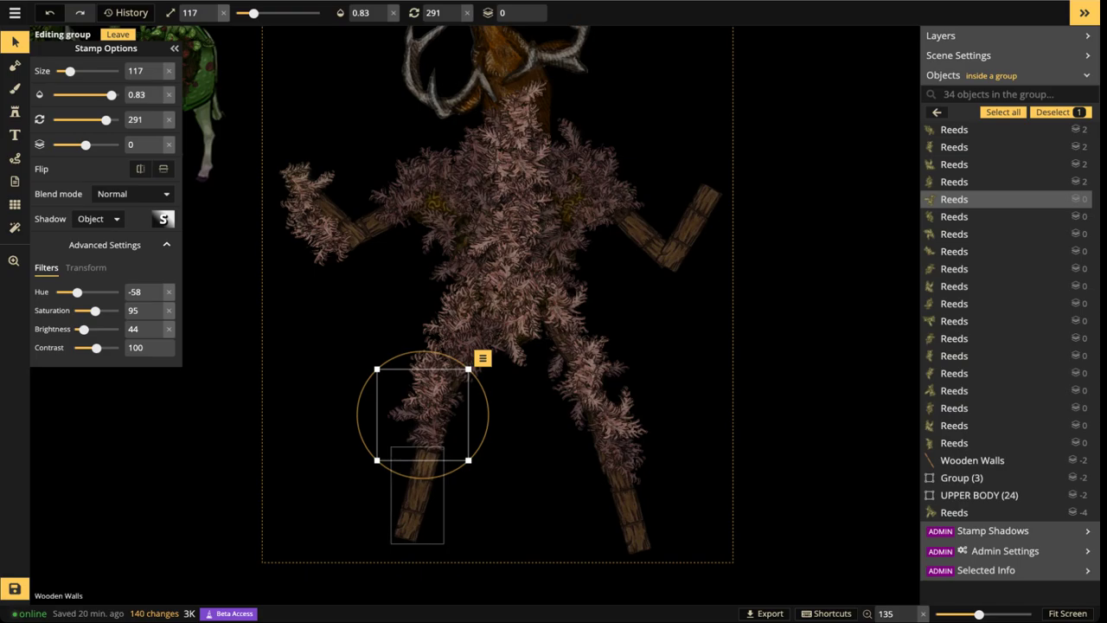
{"action": "left_click", "coordinate": [376, 225]}
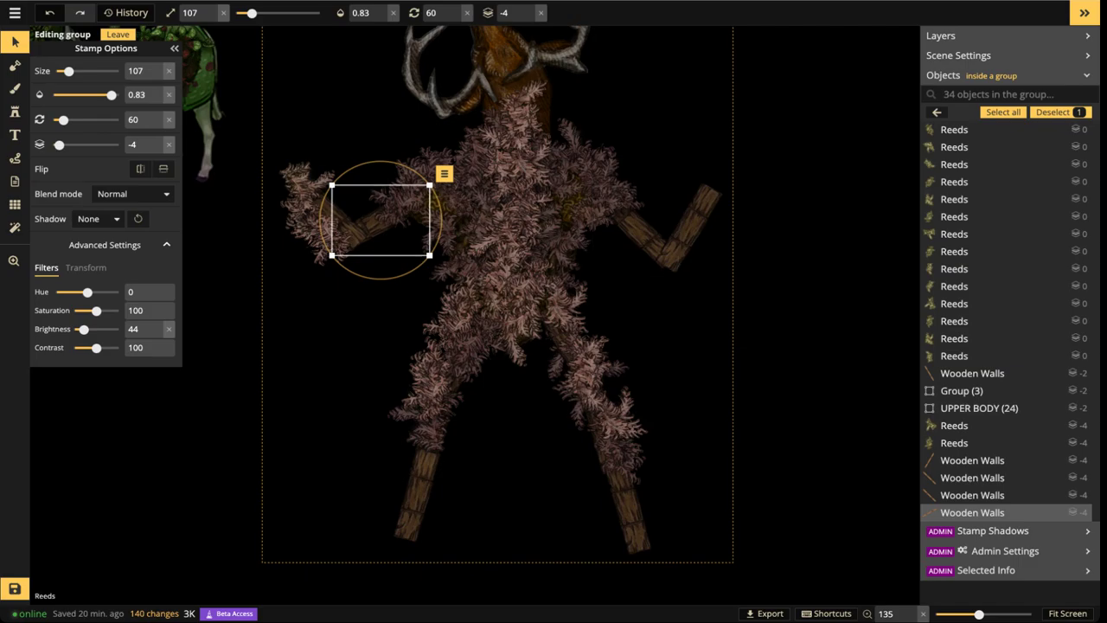
{"action": "left_click", "coordinate": [305, 186]}
Stamp three light Reeds at size 97 along the right-hand forearm, from the hand end, rotated to 112, down to the elbow
{"action": "left_click", "coordinate": [15, 112]}
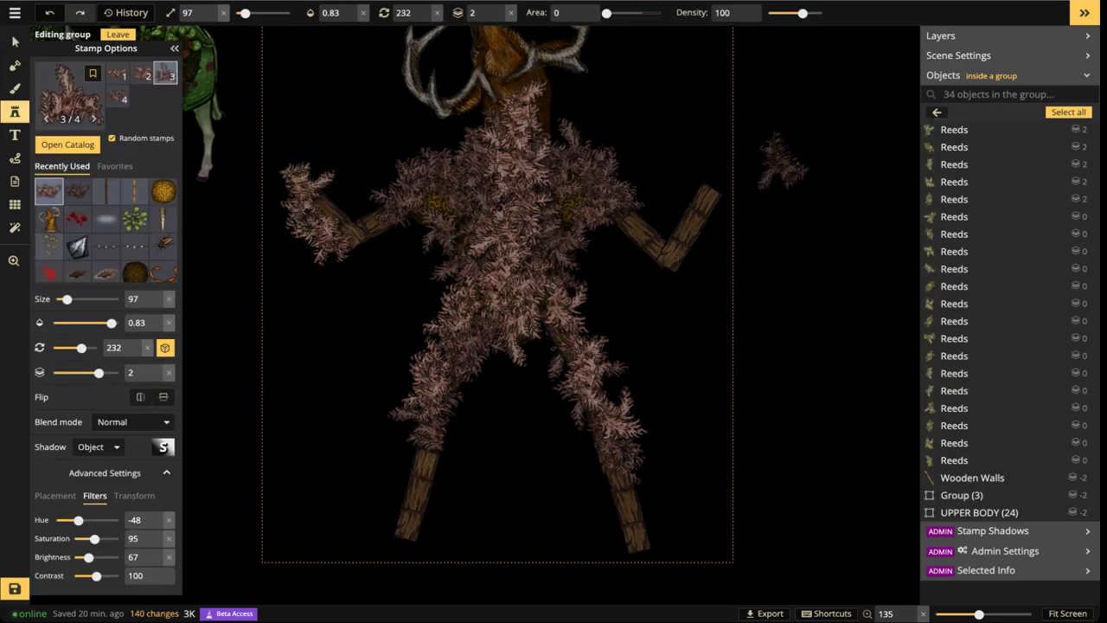
{"action": "scroll", "coordinate": [695, 200], "scroll_direction": "down", "scroll_amount": 8}
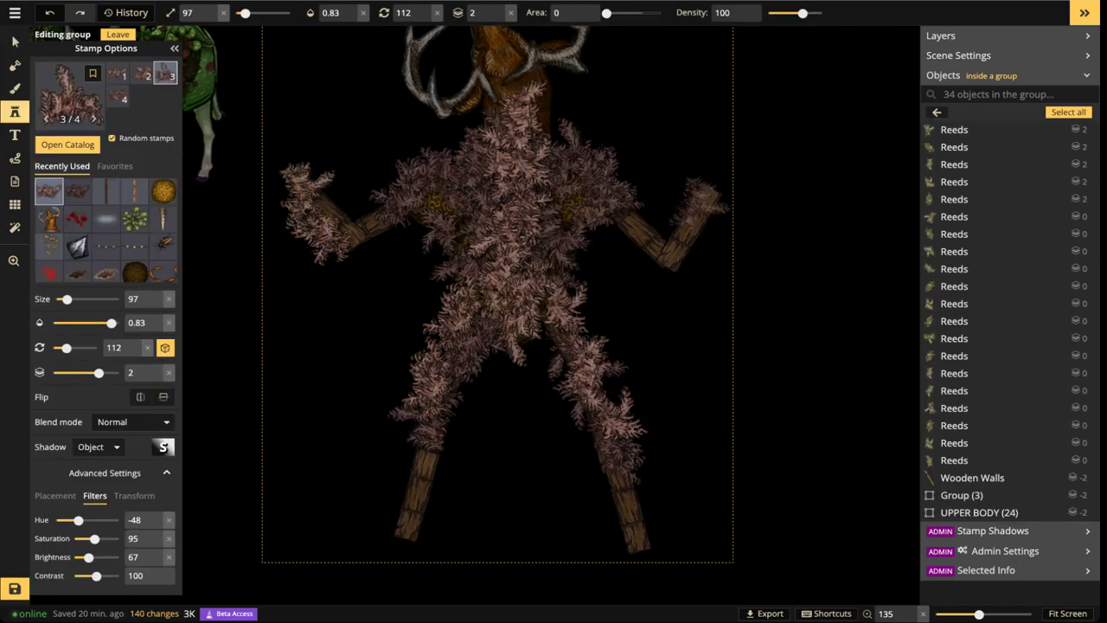
{"action": "left_click", "coordinate": [700, 206]}
{"action": "scroll", "coordinate": [692, 242], "scroll_direction": "up", "scroll_amount": 5}
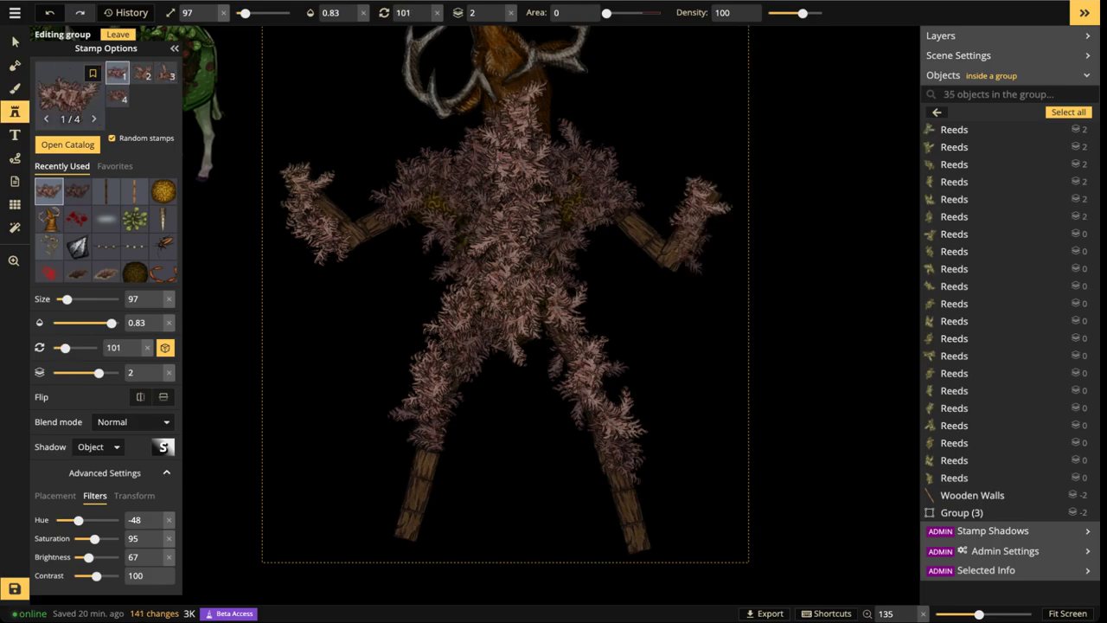
{"action": "left_click", "coordinate": [684, 242]}
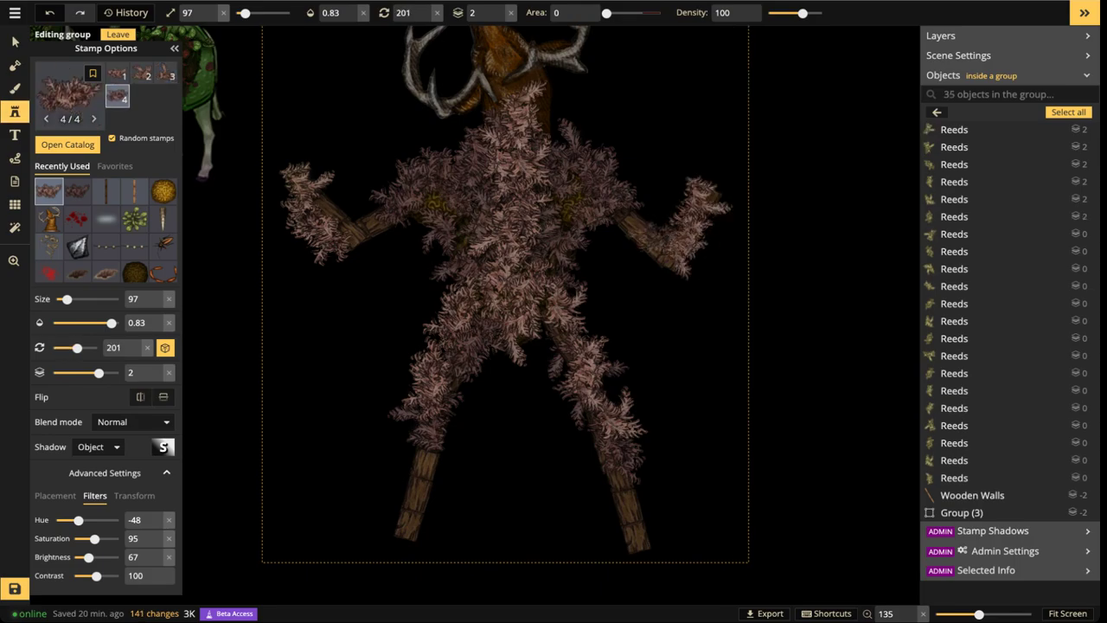
{"action": "scroll", "coordinate": [662, 234], "scroll_direction": "up", "scroll_amount": 9}
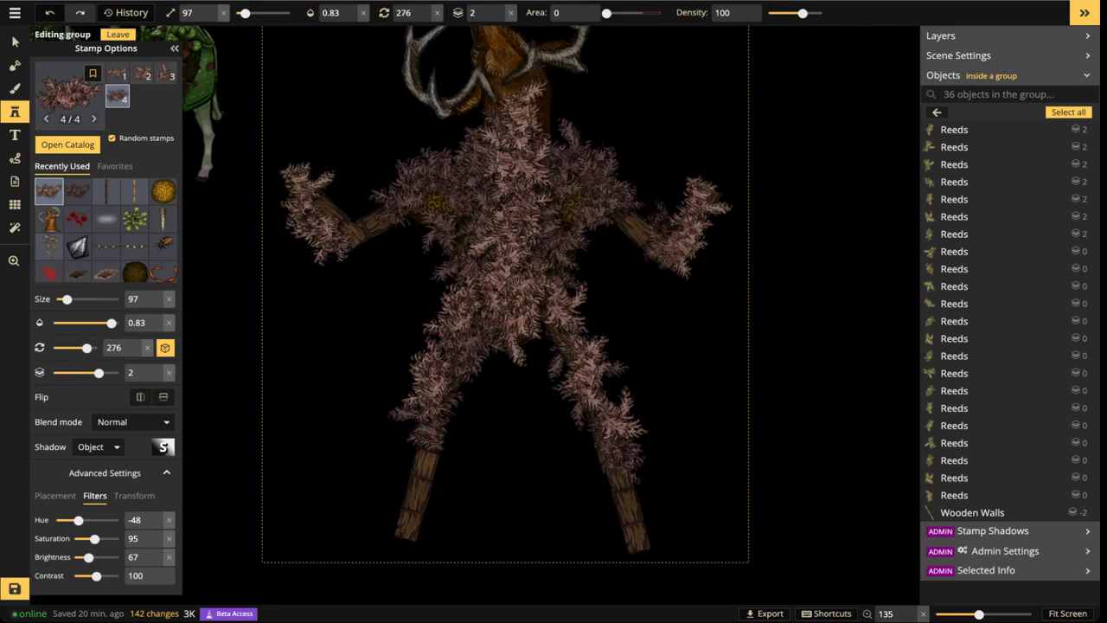
{"action": "left_click", "coordinate": [670, 232]}
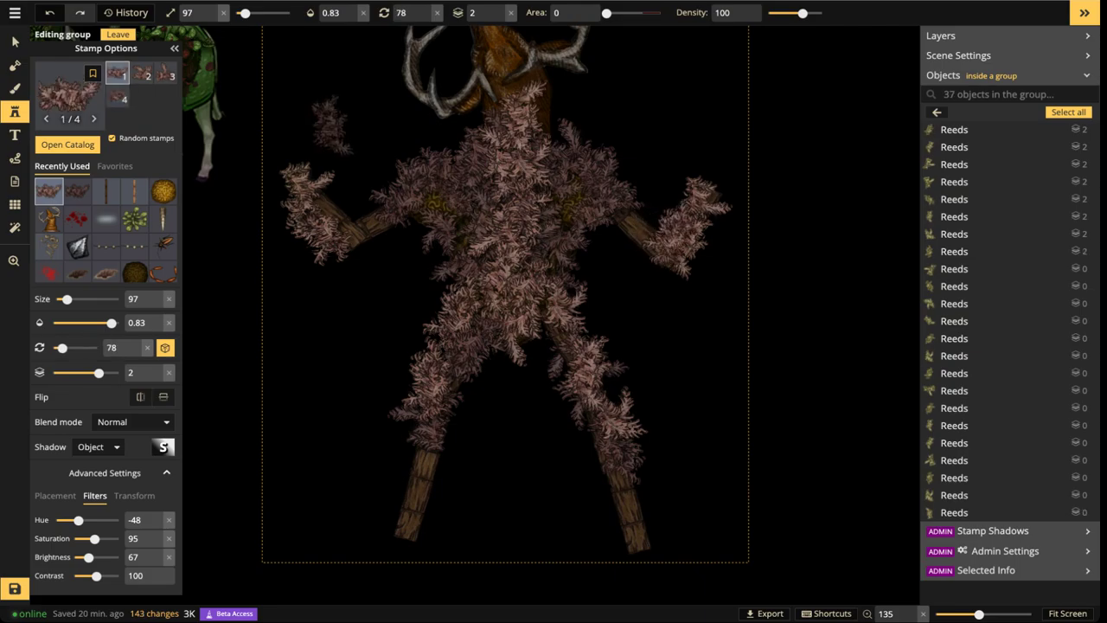
Stamp light Reeds at size 87 on both lower leg ends, the left-hand one rotated to 18
{"action": "scroll", "coordinate": [410, 515], "scroll_direction": "down", "scroll_amount": 2}
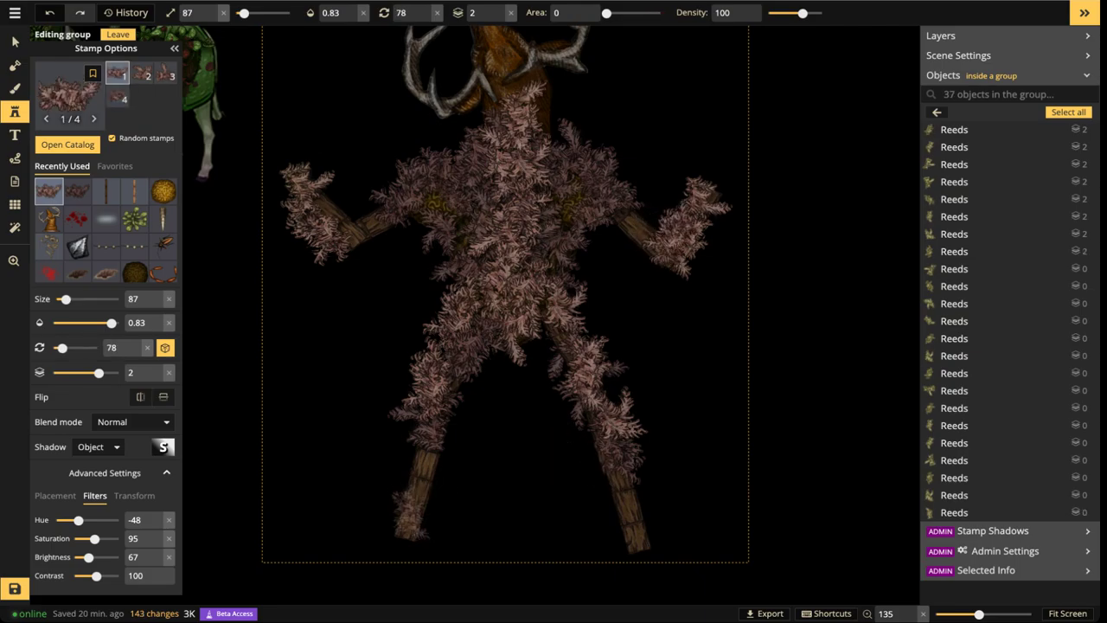
{"action": "scroll", "coordinate": [399, 510], "scroll_direction": "down", "scroll_amount": 5}
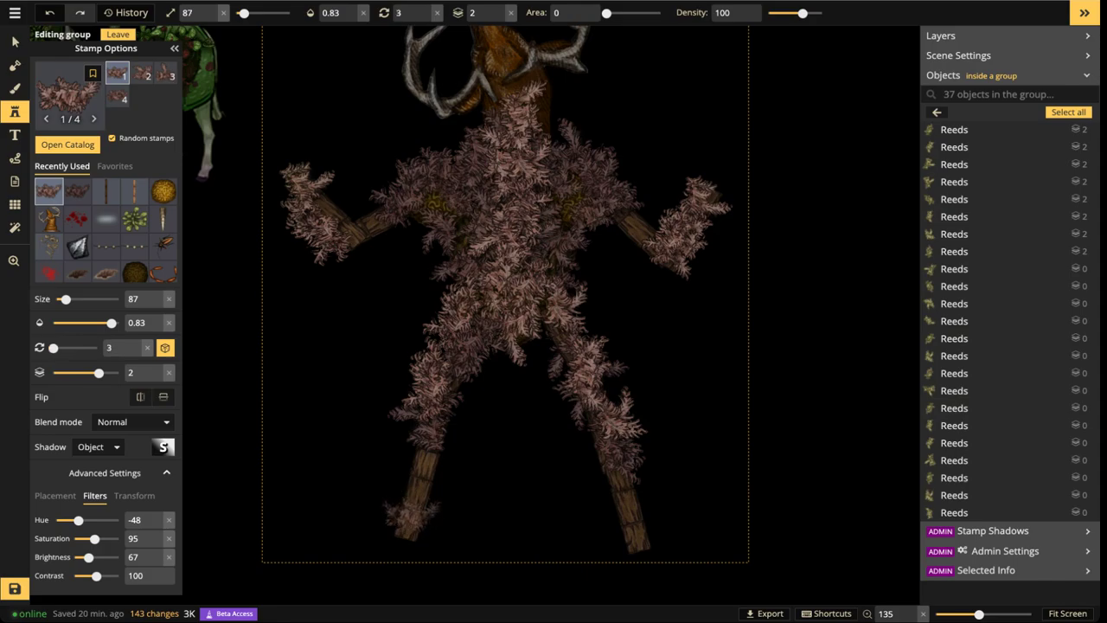
{"action": "scroll", "coordinate": [399, 511], "scroll_direction": "up", "scroll_amount": 1}
{"action": "left_click", "coordinate": [399, 510]}
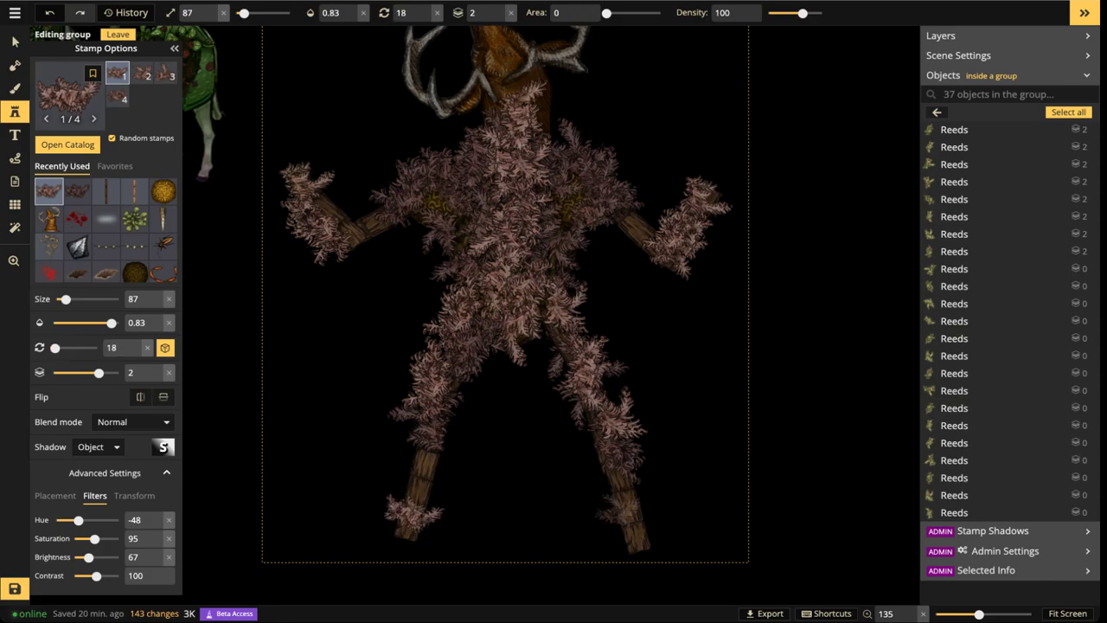
{"action": "left_click", "coordinate": [629, 519]}
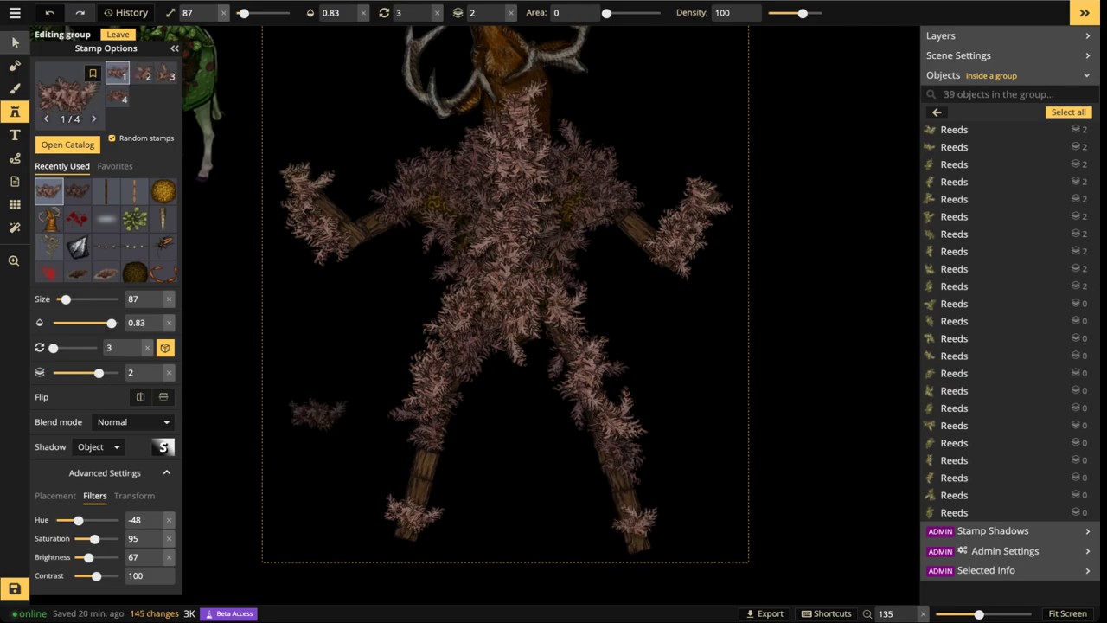
Darken the Reeds at both leg ends together by setting their brightness to 35
{"action": "left_click", "coordinate": [15, 42]}
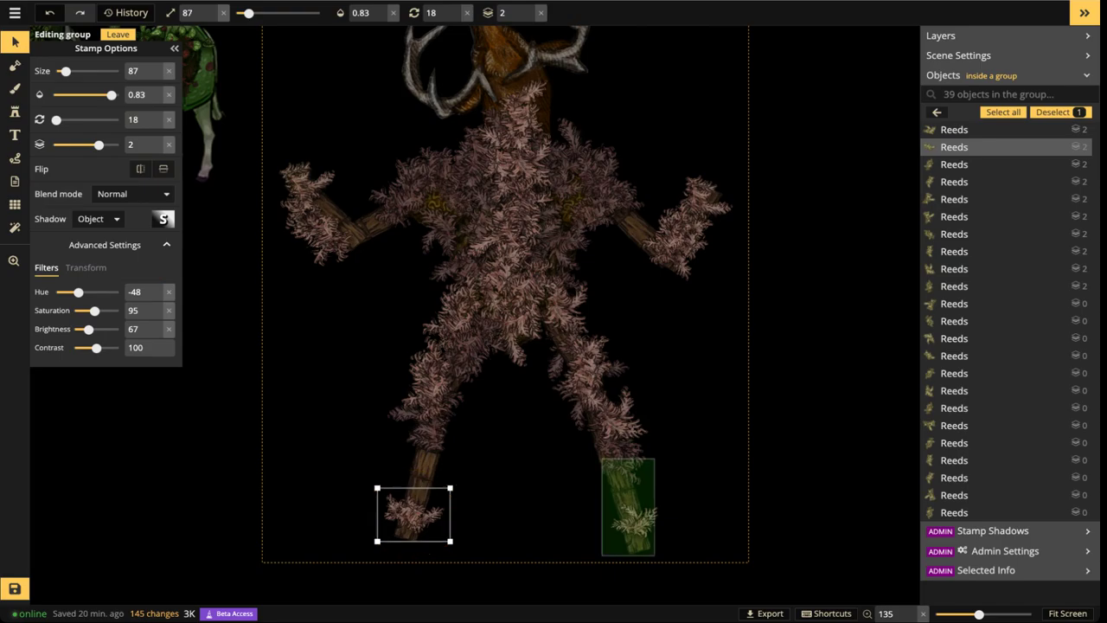
{"action": "left_click", "coordinate": [635, 522], "text": "shift"}
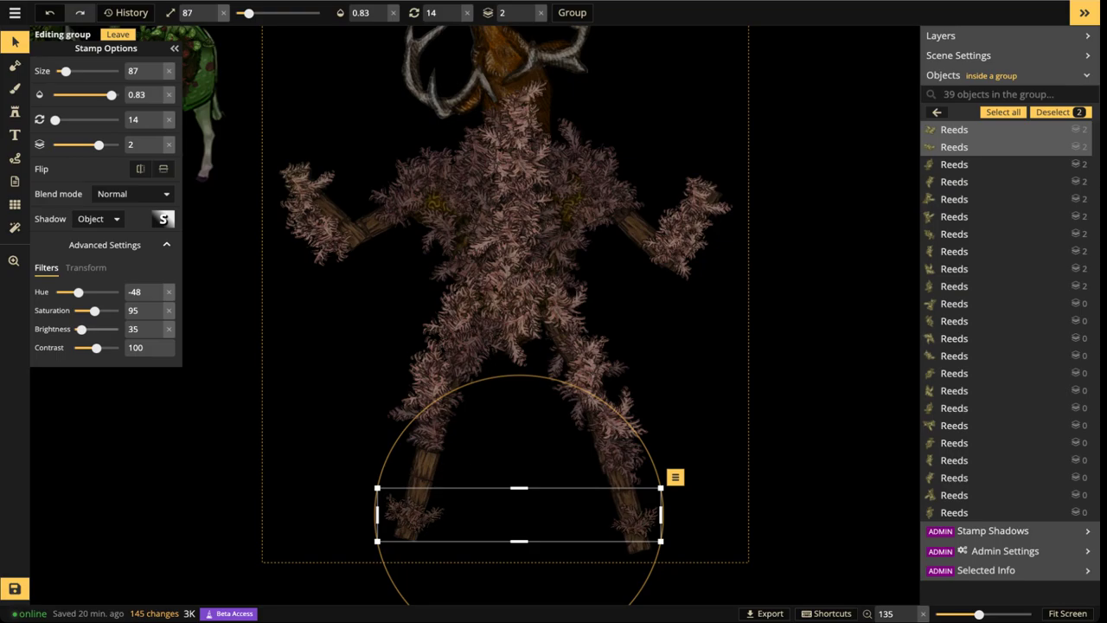
{"action": "left_click", "coordinate": [337, 320]}
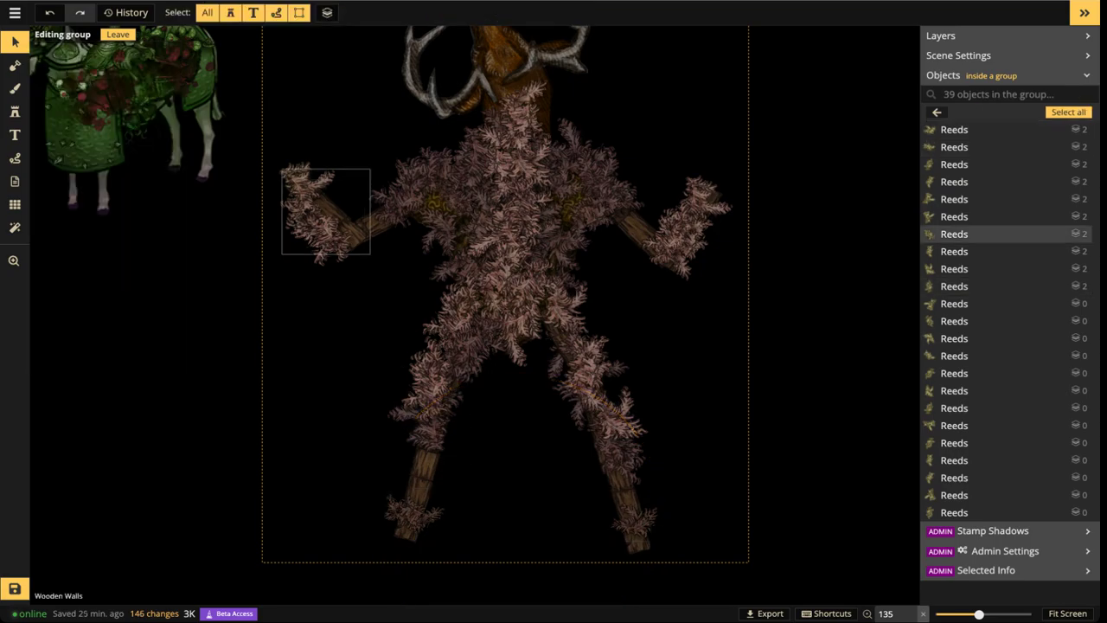
Choose variant 5 of the Tavern set Wooden Walls 2 as the stamp and set its brightness to 55
{"action": "left_click", "coordinate": [338, 216]}
{"action": "left_click_drag", "start_coordinate": [389, 212], "coordinate": [398, 285]}
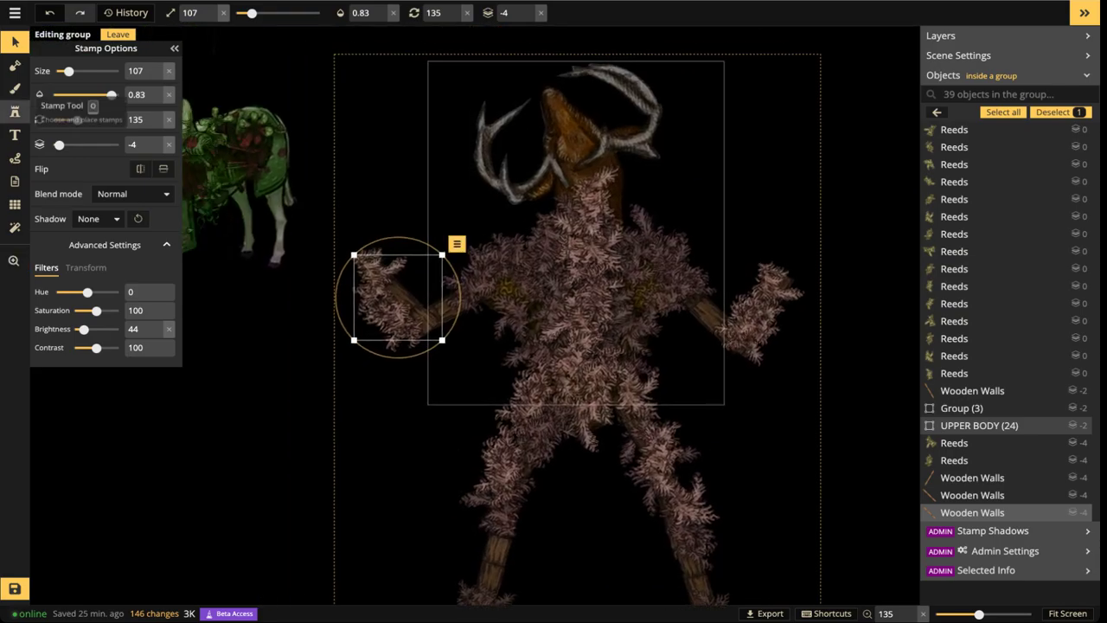
{"action": "left_click", "coordinate": [14, 111]}
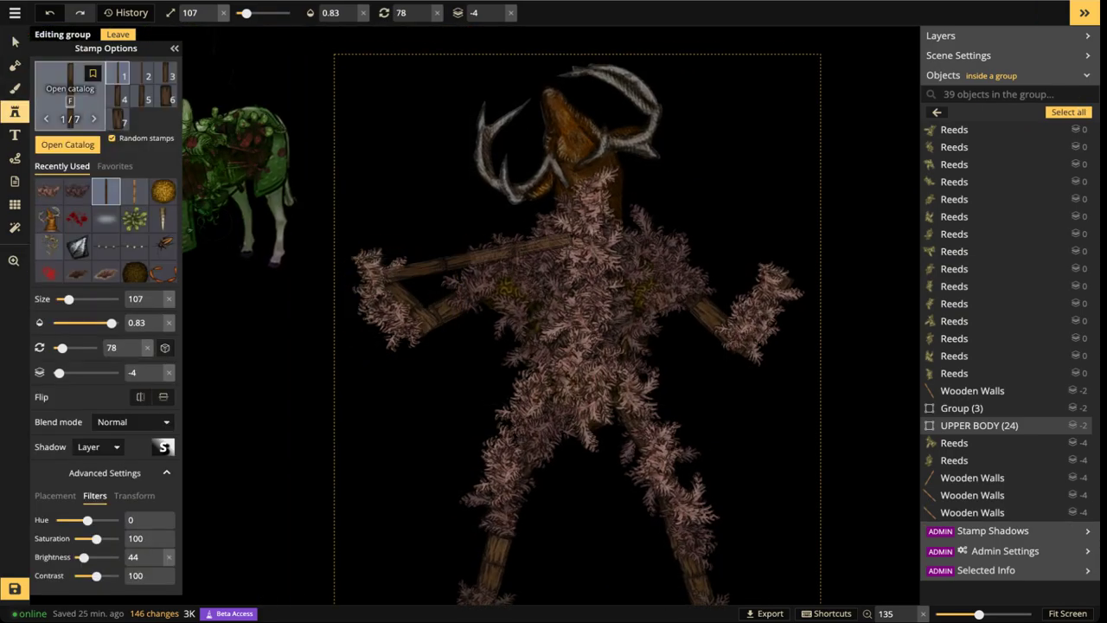
{"action": "left_click", "coordinate": [70, 87]}
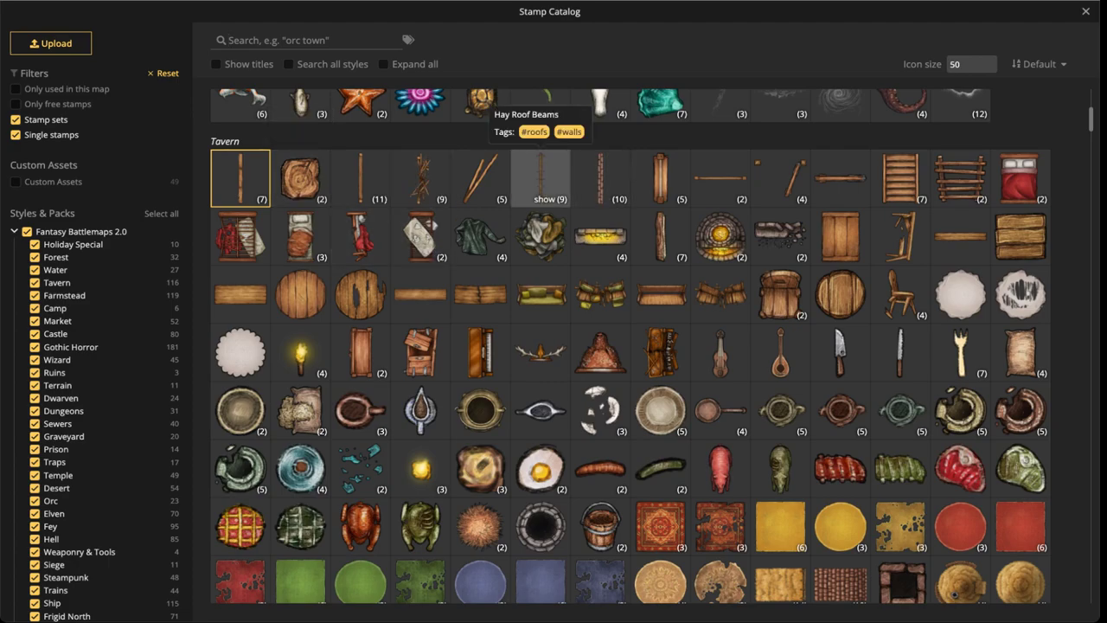
{"action": "left_click", "coordinate": [360, 178]}
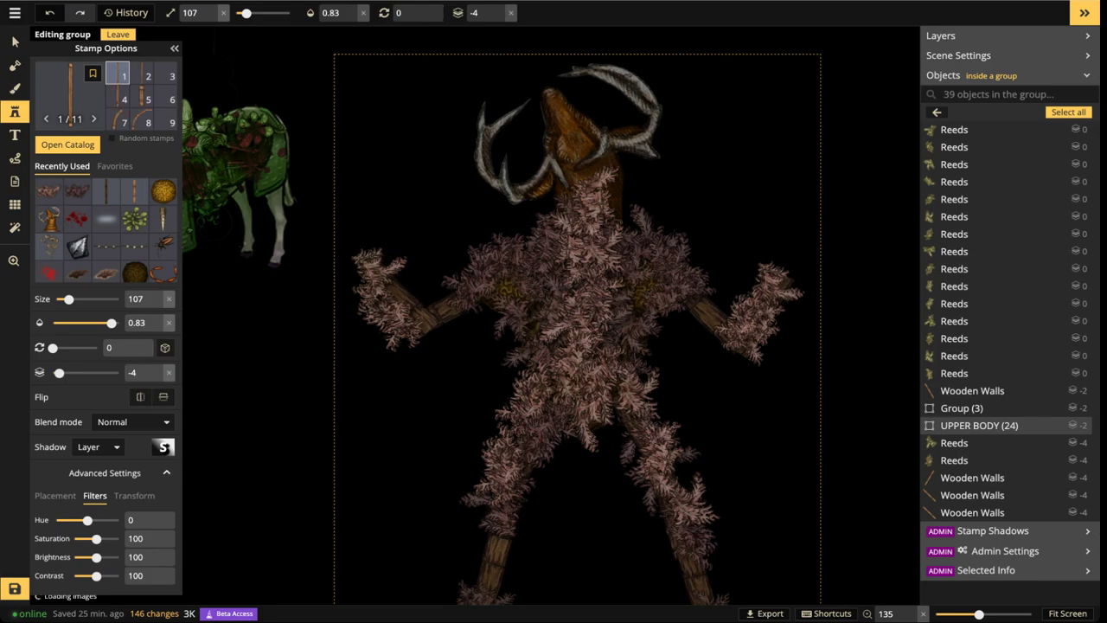
{"action": "left_click", "coordinate": [142, 97]}
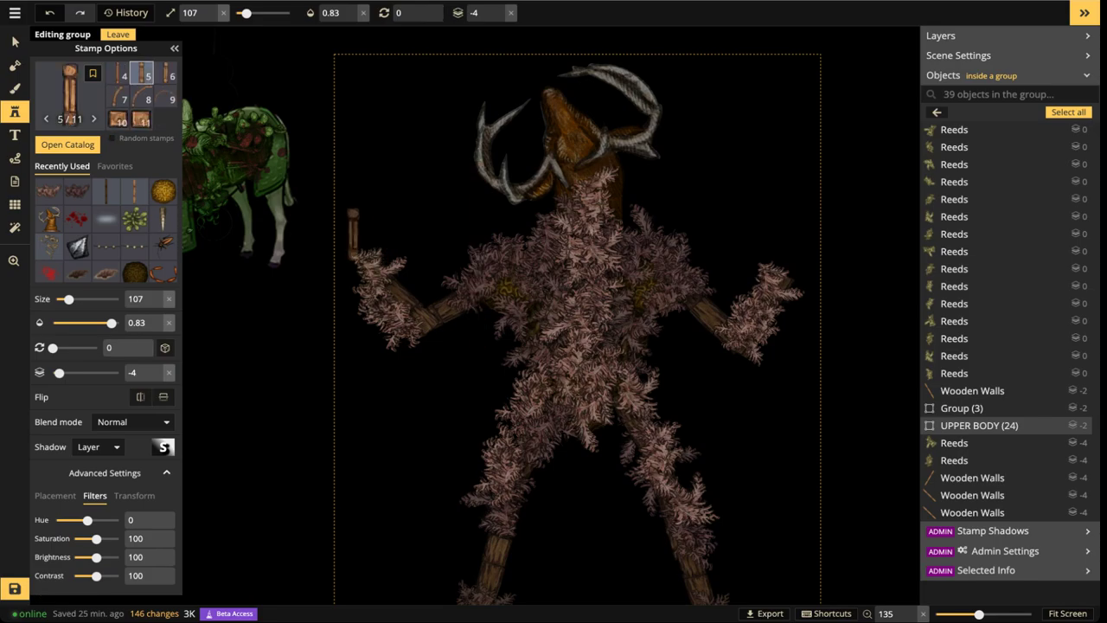
{"action": "left_click_drag", "start_coordinate": [96, 557], "coordinate": [85, 557]}
Stamp three short wooden beams as fingers at size 107 on the left-hand arm's hand end, rotated to 300, 345 and 30
{"action": "scroll", "coordinate": [349, 248], "scroll_direction": "down", "scroll_amount": 3}
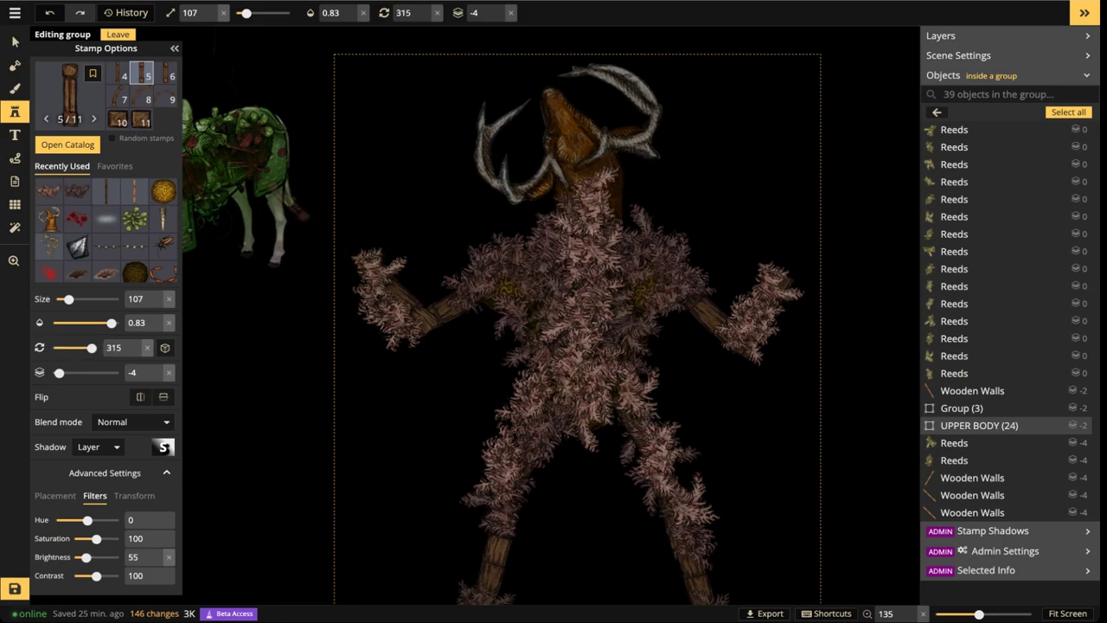
{"action": "scroll", "coordinate": [333, 248], "scroll_direction": "down", "scroll_amount": 1}
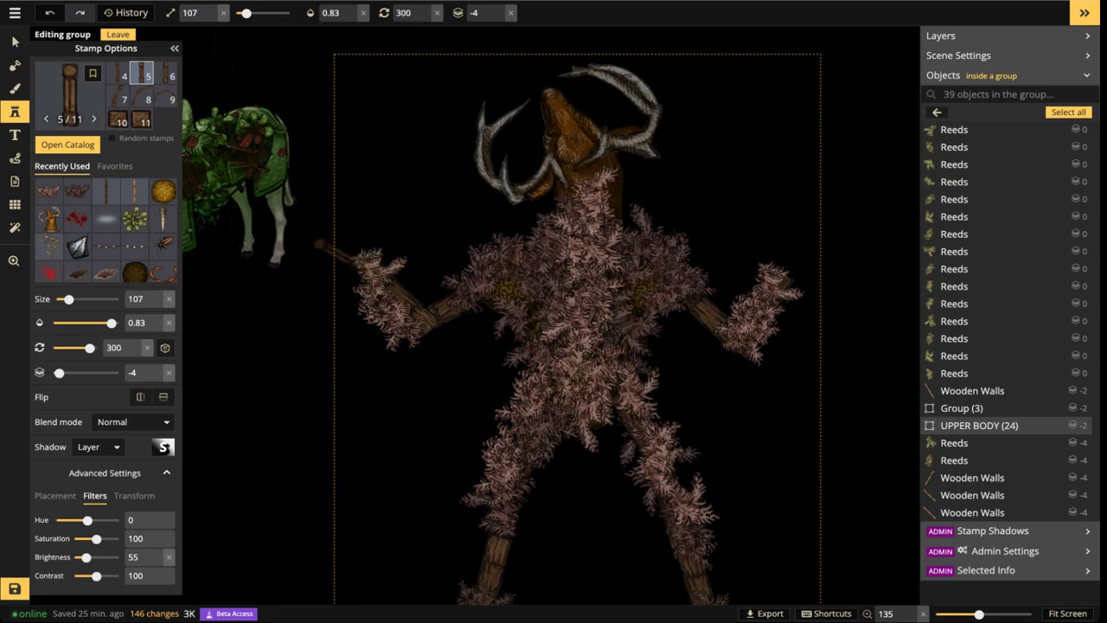
{"action": "left_click", "coordinate": [333, 248]}
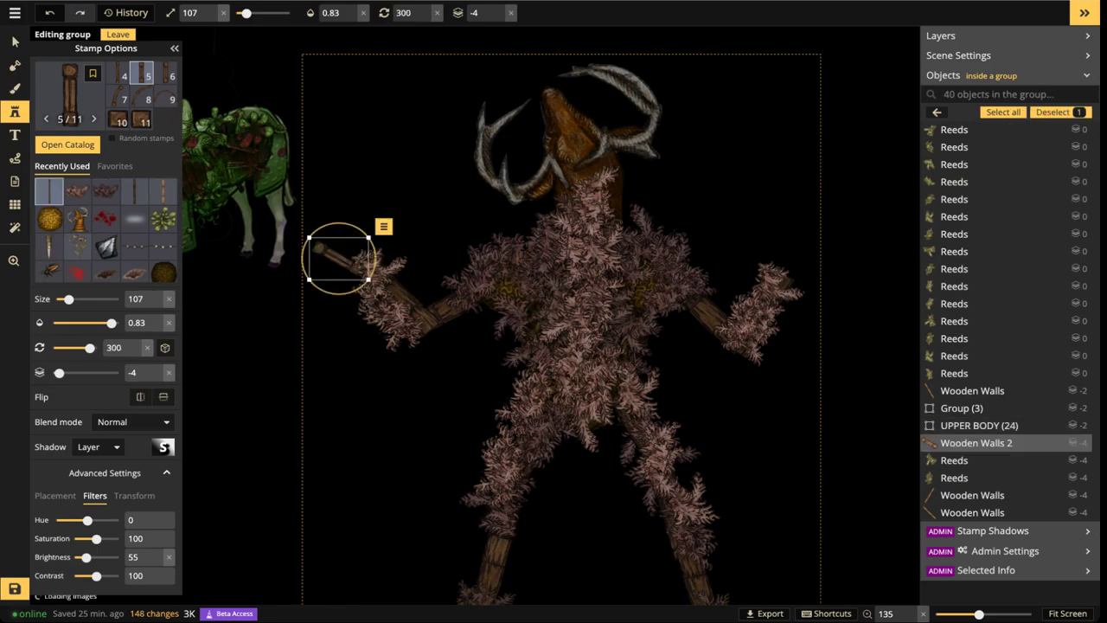
{"action": "scroll", "coordinate": [333, 248], "scroll_direction": "up", "scroll_amount": 2}
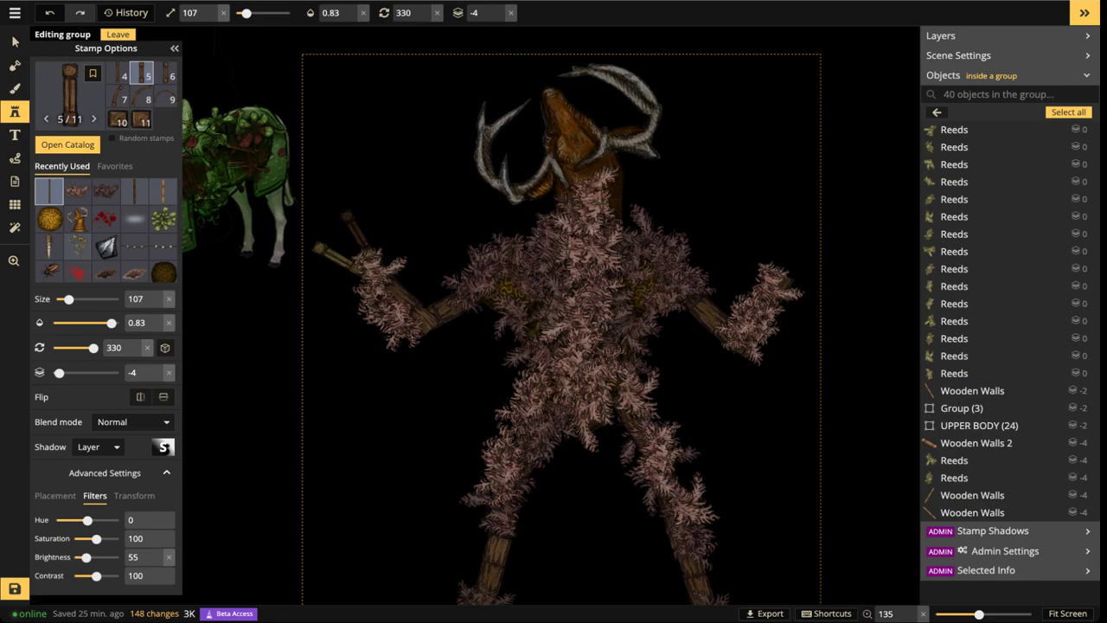
{"action": "scroll", "coordinate": [332, 248], "scroll_direction": "up", "scroll_amount": 1}
{"action": "left_click", "coordinate": [358, 242]}
{"action": "scroll", "coordinate": [363, 242], "scroll_direction": "up", "scroll_amount": 2}
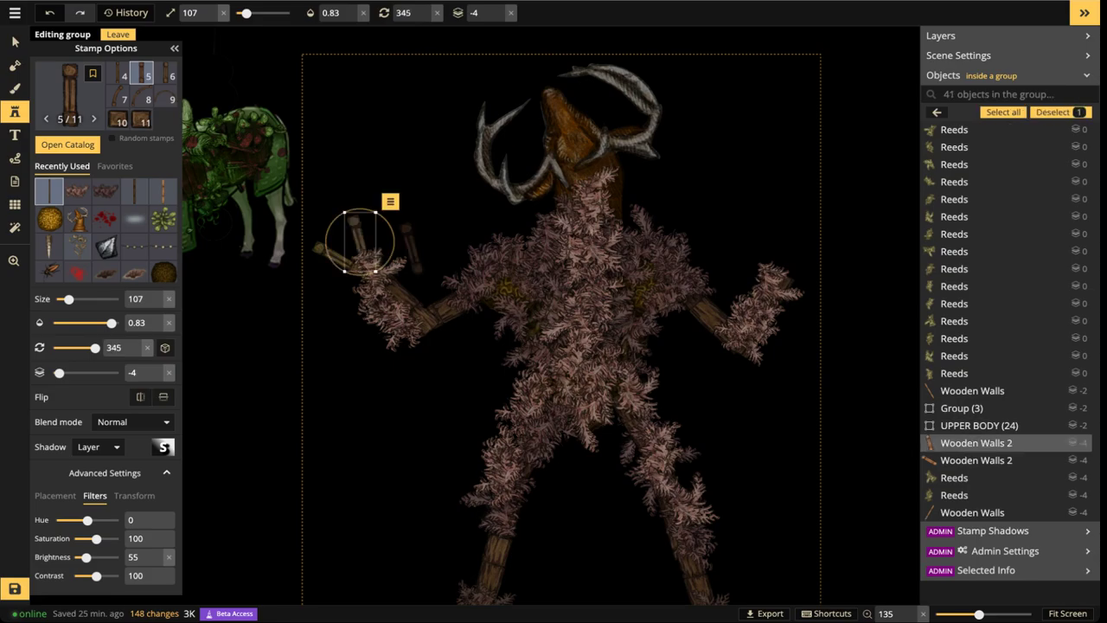
{"action": "scroll", "coordinate": [385, 244], "scroll_direction": "up", "scroll_amount": 1}
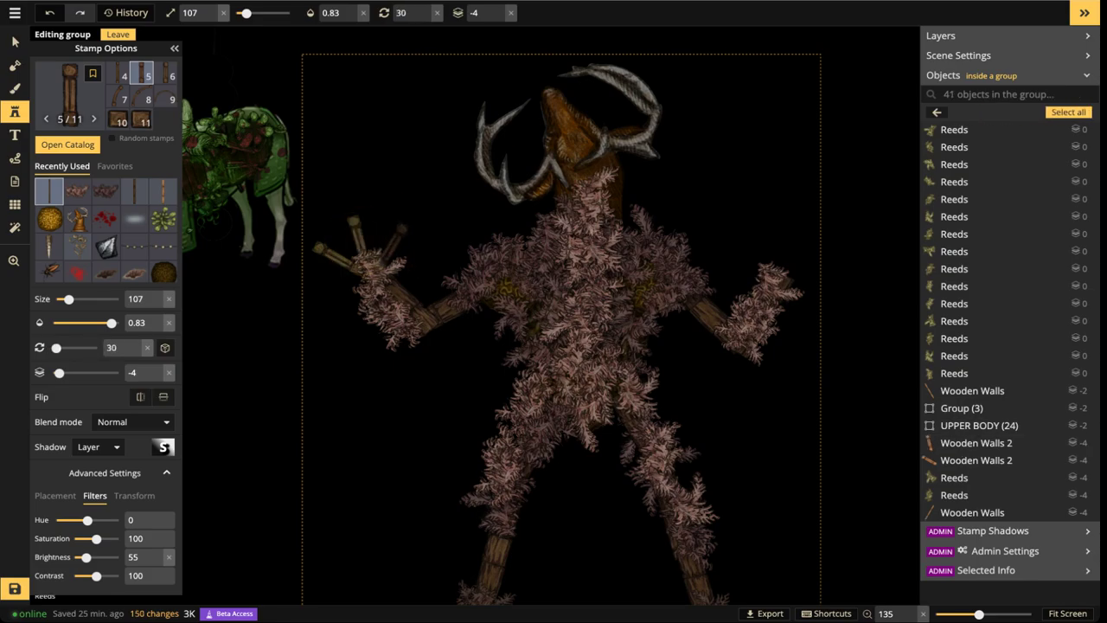
{"action": "left_click", "coordinate": [390, 248]}
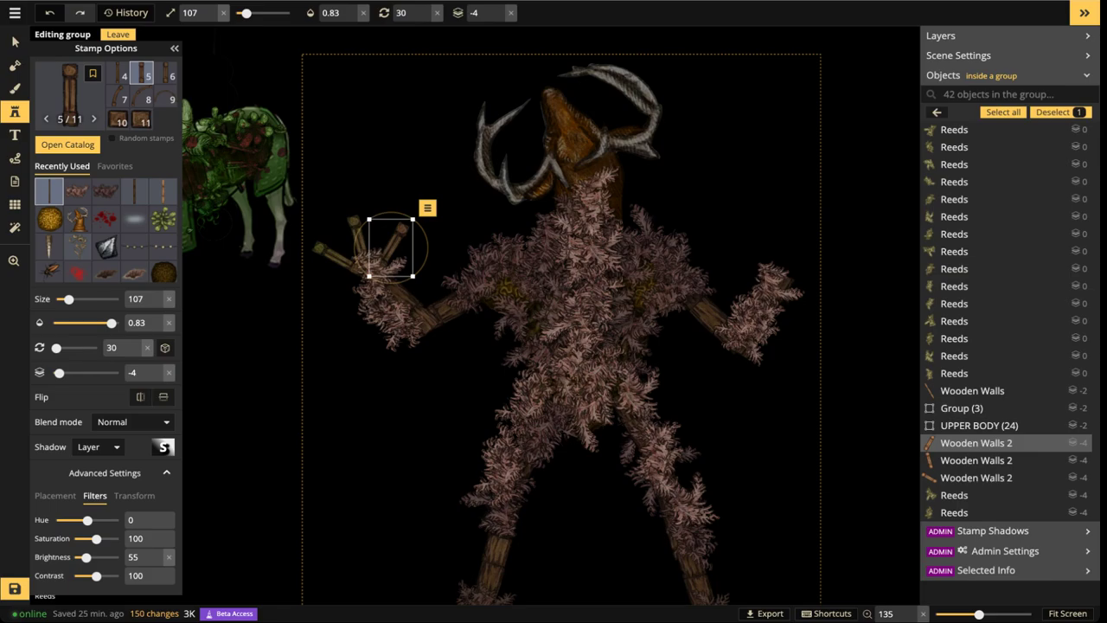
Search the stamp catalog for SPIKE, choose the Wall Spikes stamp and clear the selection
{"action": "key", "text": "c"}
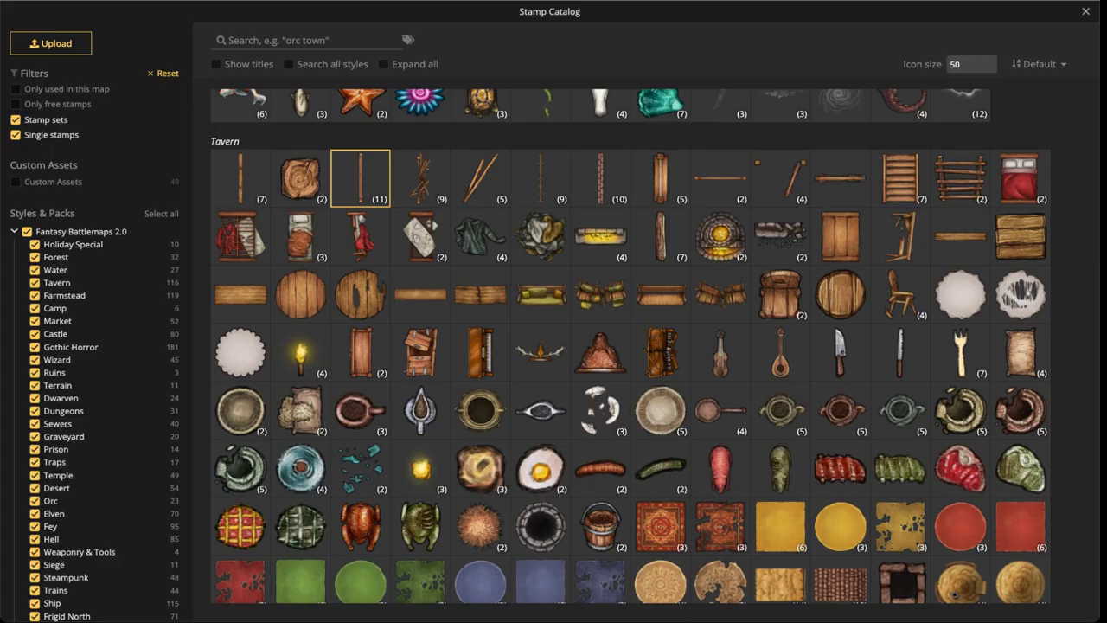
{"action": "type", "text": "SPIKE"}
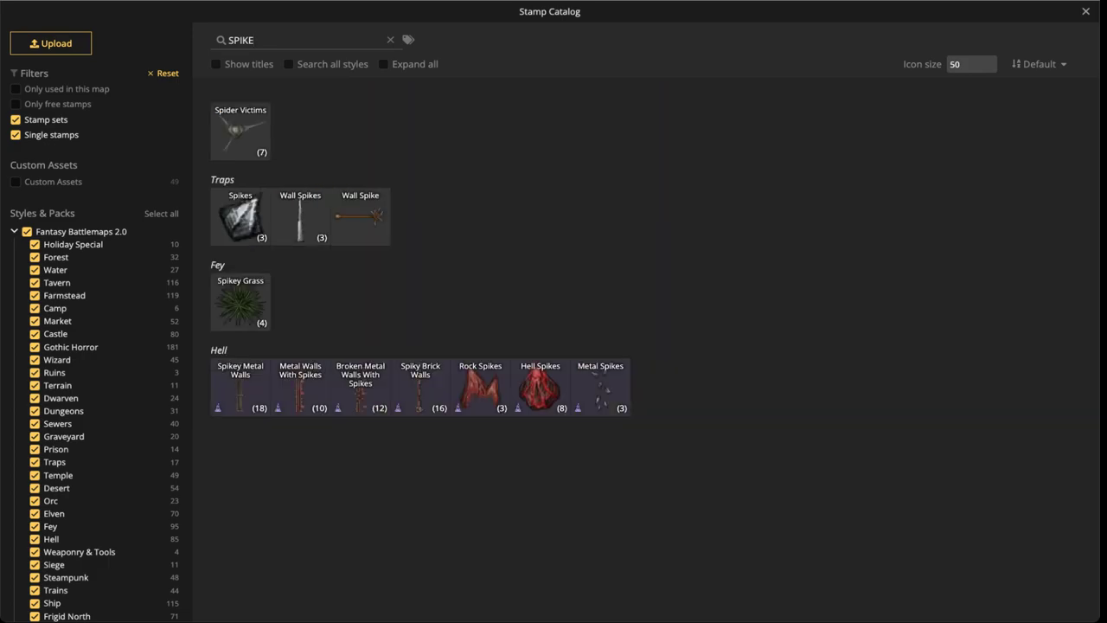
{"action": "left_click", "coordinate": [300, 216]}
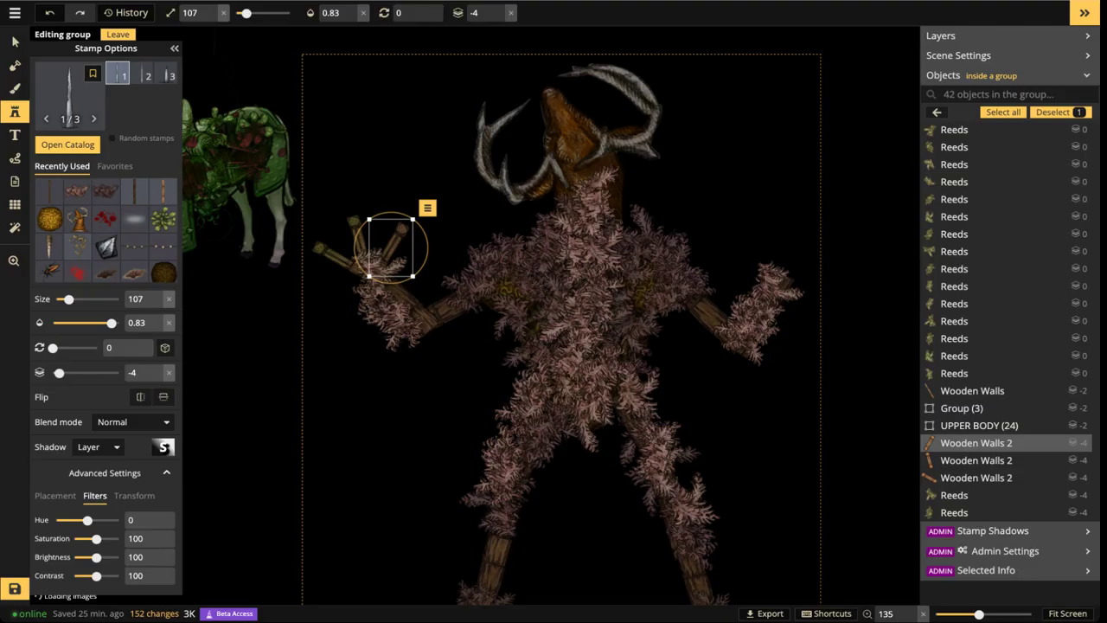
{"action": "key", "text": "Escape"}
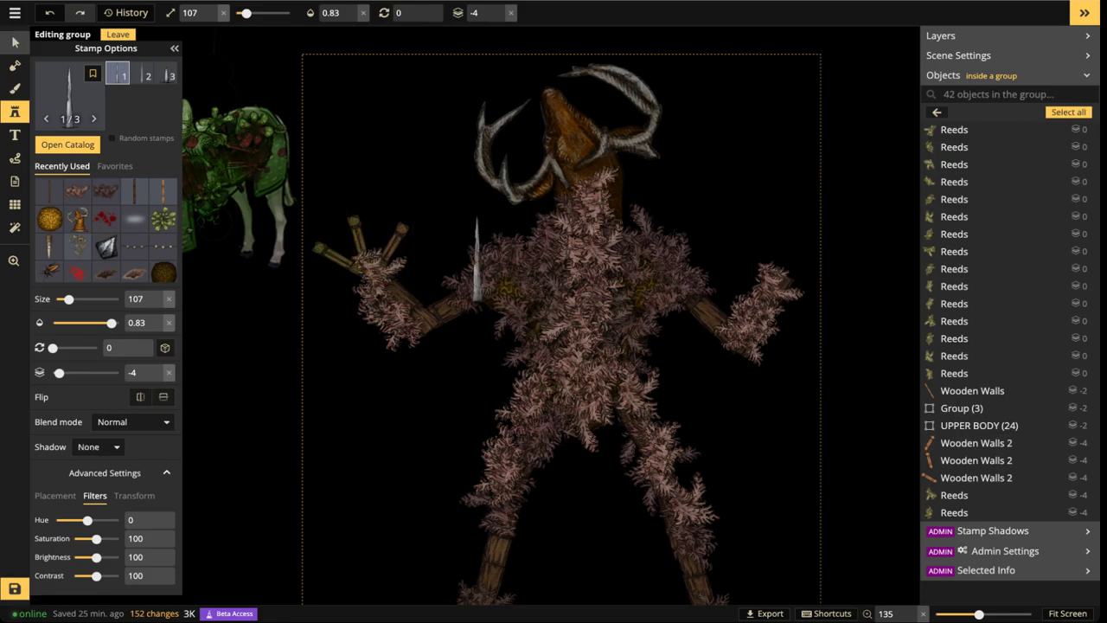
Duplicate the outermost finger beam, putting the copy above the left-hand hand
{"action": "left_click", "coordinate": [15, 41]}
{"action": "scroll", "coordinate": [375, 308], "scroll_direction": "up", "scroll_amount": 2}
{"action": "left_click", "coordinate": [398, 230]}
{"action": "left_click", "coordinate": [326, 249]}
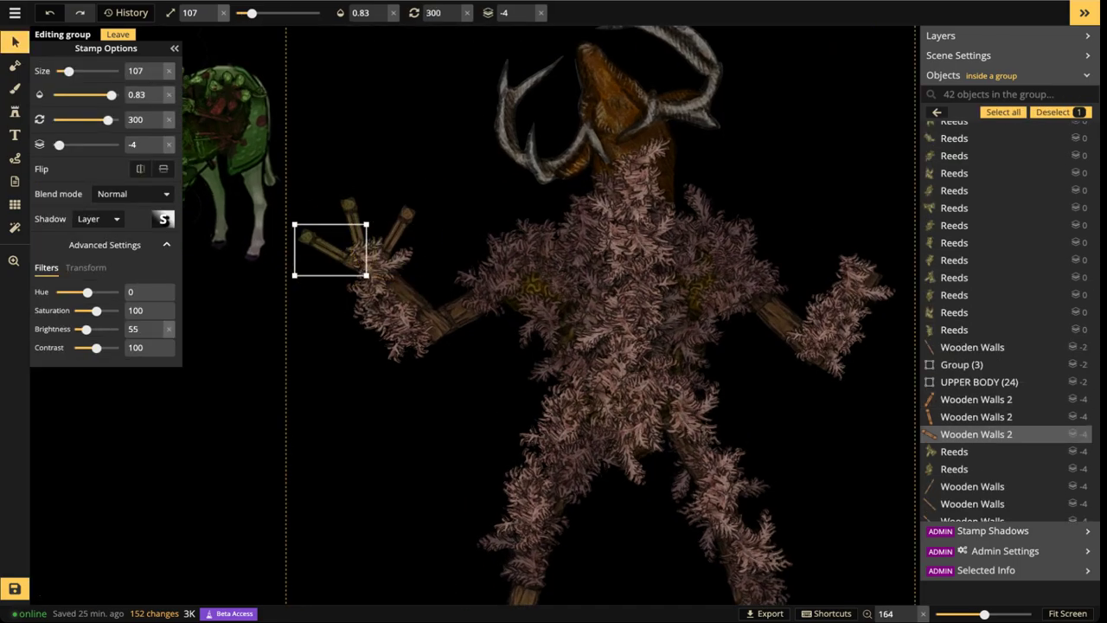
{"action": "key", "text": "ctrl+v"}
{"action": "left_click", "coordinate": [326, 247]}
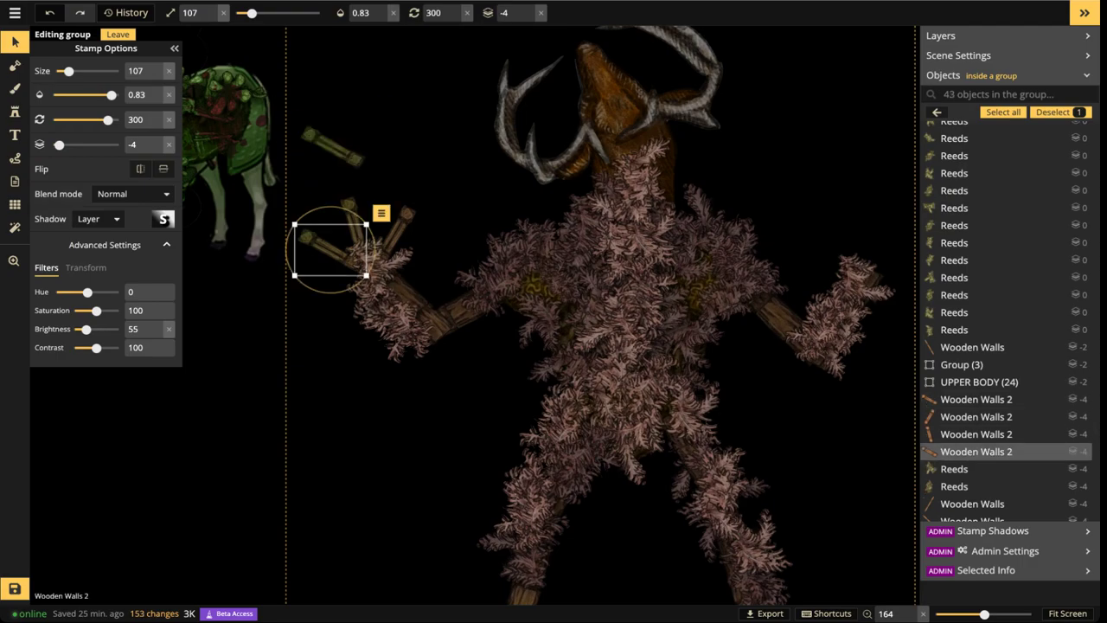
Shorten all four finger beams together to height 78 and shift them slightly down towards the hand
{"action": "left_click", "coordinate": [352, 224], "text": "shift"}
{"action": "left_click", "coordinate": [399, 229], "text": "shift"}
{"action": "left_click", "coordinate": [335, 148], "text": "shift"}
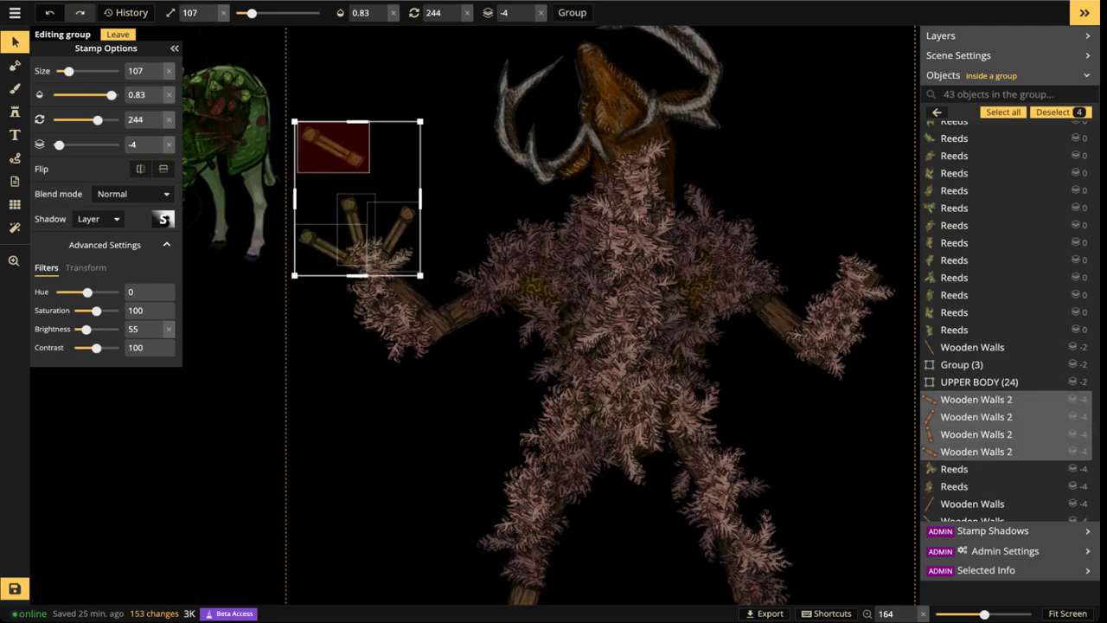
{"action": "left_click", "coordinate": [86, 268]}
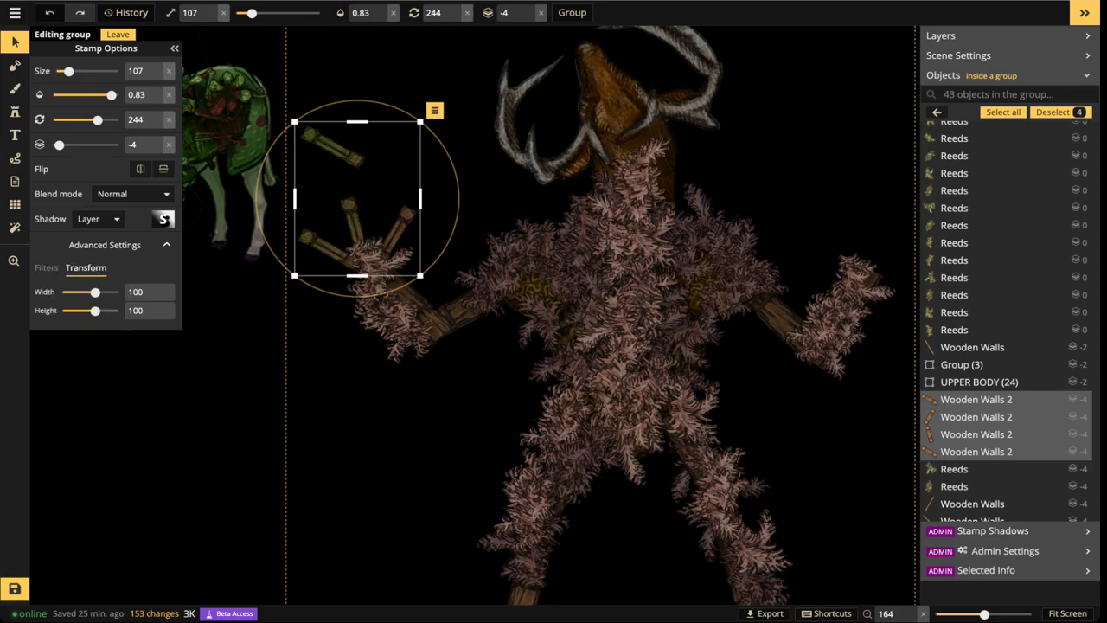
{"action": "left_click_drag", "start_coordinate": [95, 310], "coordinate": [92, 310]}
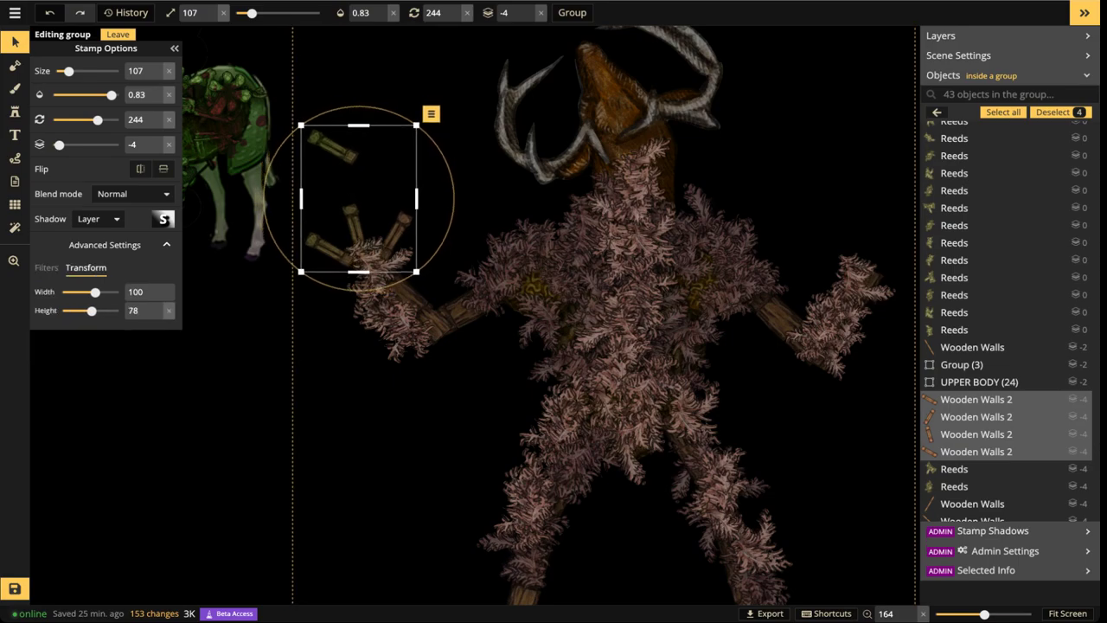
{"action": "left_click_drag", "start_coordinate": [397, 234], "coordinate": [402, 241]}
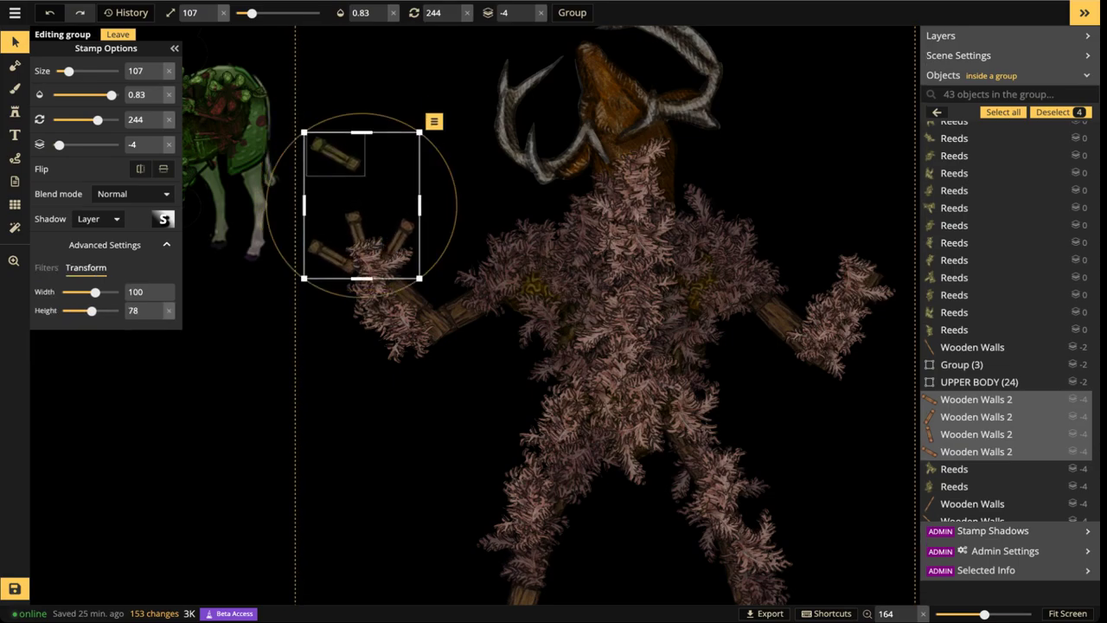
Attach the spare beam to the outermost finger's tip, rotated to 345, and a copy to the middle finger's tip, rotated to 0
{"action": "left_click_drag", "start_coordinate": [339, 161], "coordinate": [310, 227]}
{"action": "key", "text": "period"}
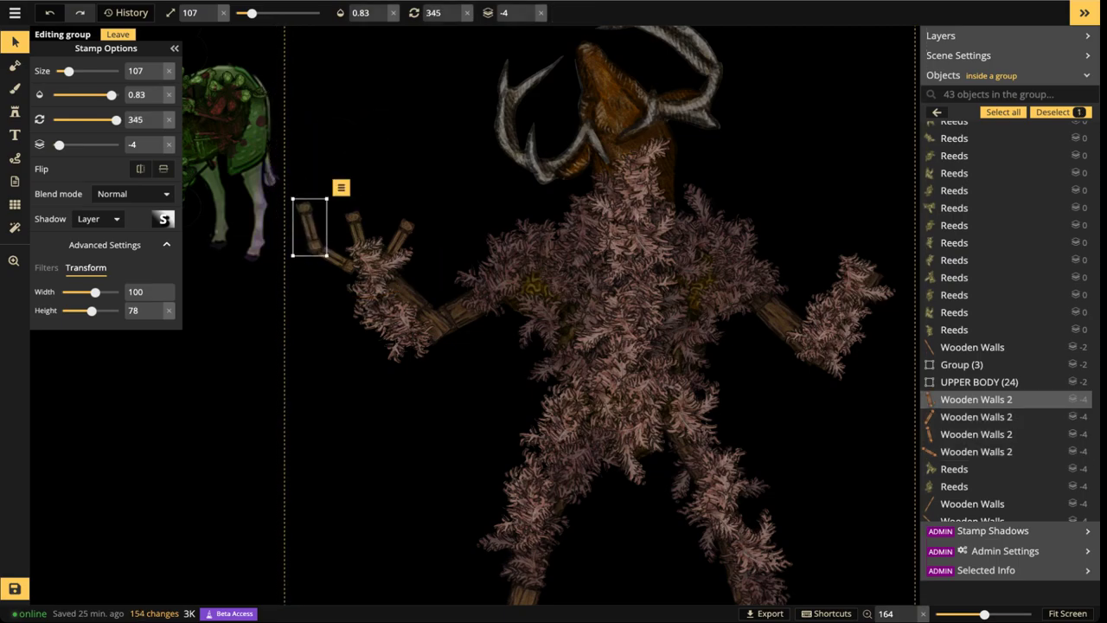
{"action": "key", "text": "ctrl+c"}
{"action": "key", "text": "ctrl+v"}
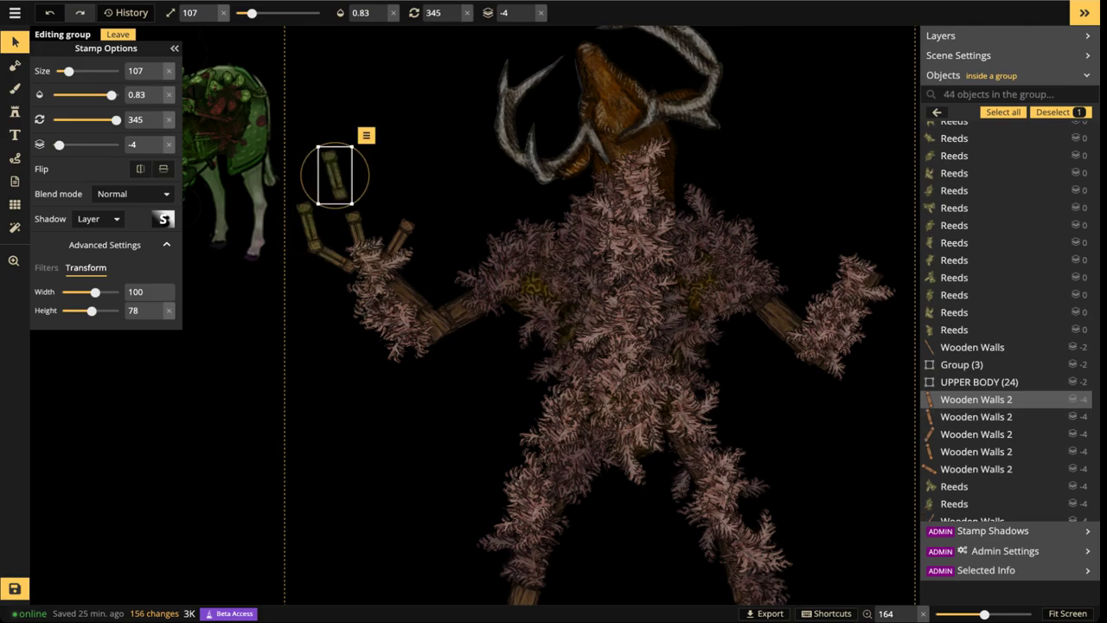
{"action": "key", "text": "period"}
{"action": "key", "text": "period"}
{"action": "left_click_drag", "start_coordinate": [334, 175], "coordinate": [355, 194]}
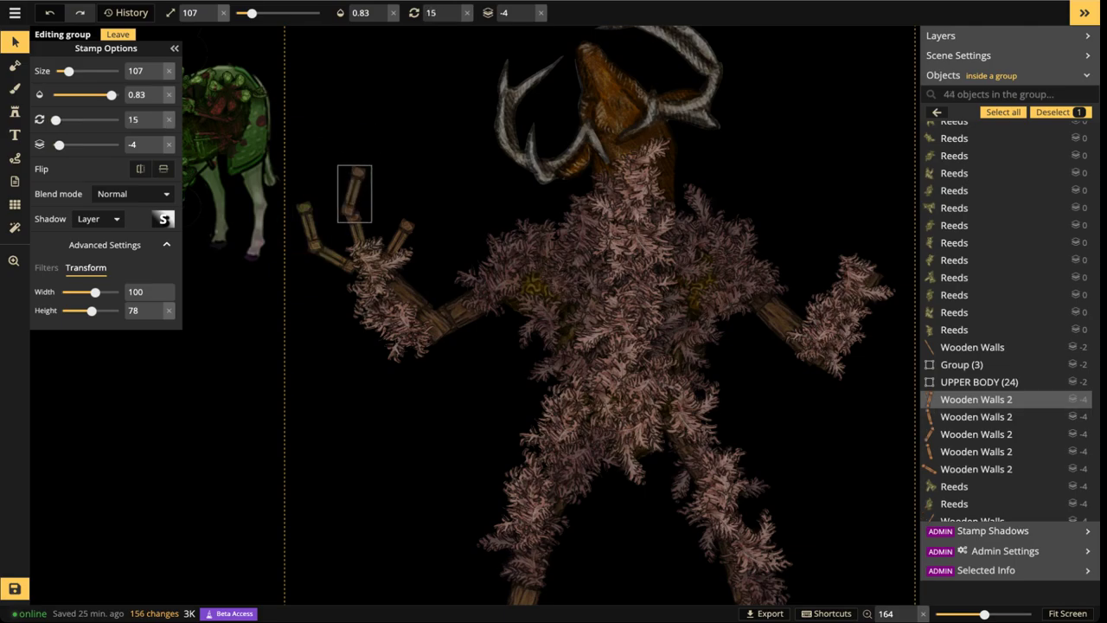
{"action": "scroll", "coordinate": [350, 197], "scroll_direction": "down", "scroll_amount": 1}
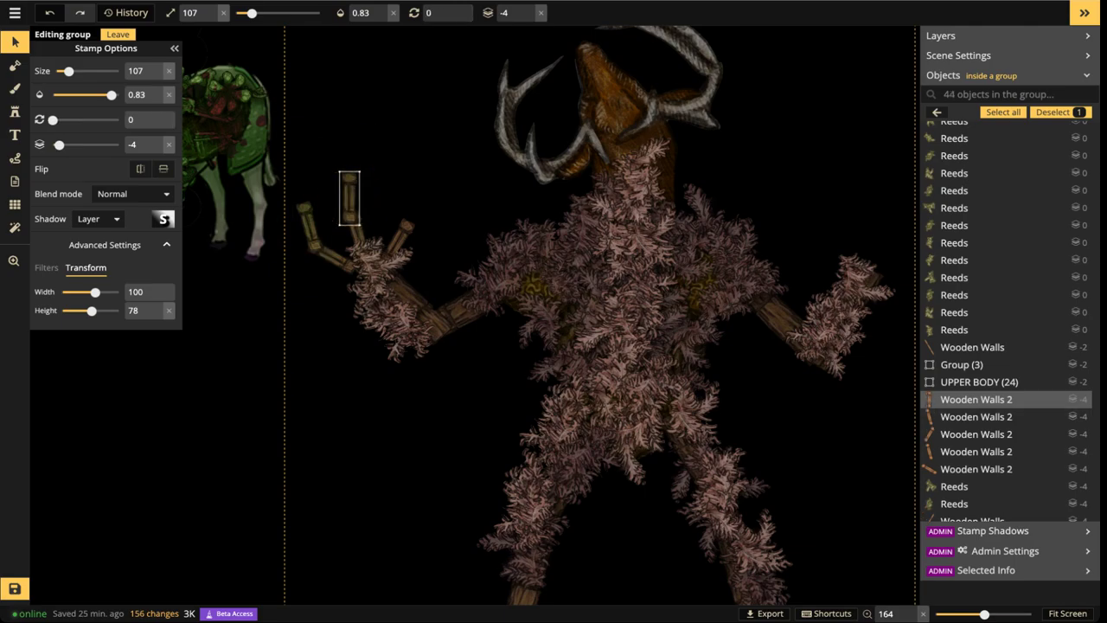
Paste another beam segment onto the innermost finger's tip and rotate it to 0
{"action": "key", "text": "ctrl+v"}
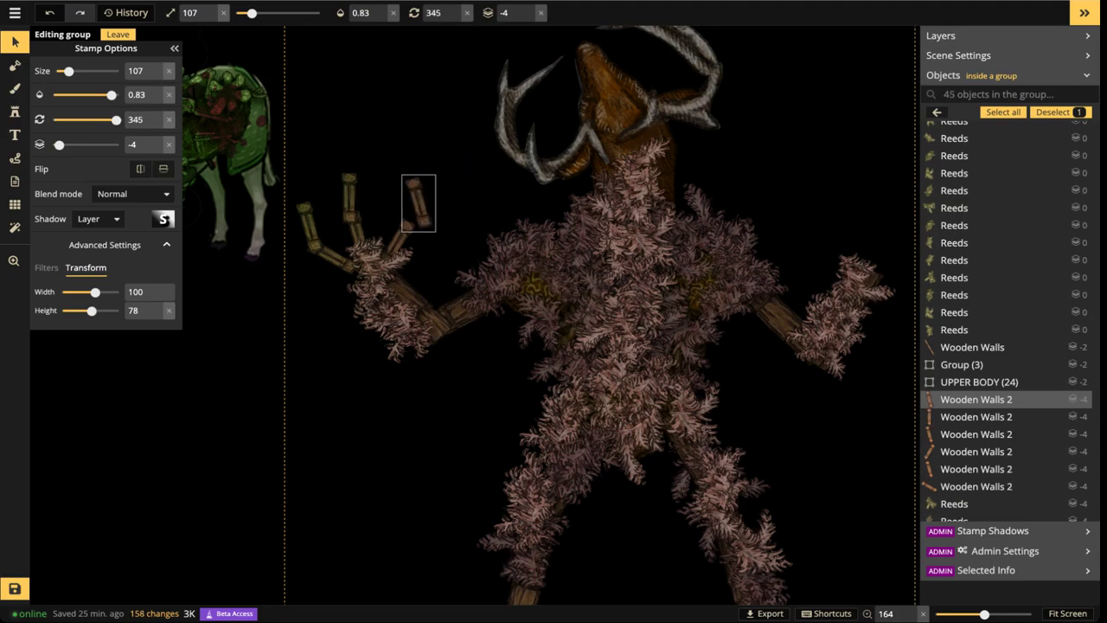
{"action": "left_click_drag", "start_coordinate": [419, 203], "coordinate": [408, 207]}
{"action": "key", "text": "period"}
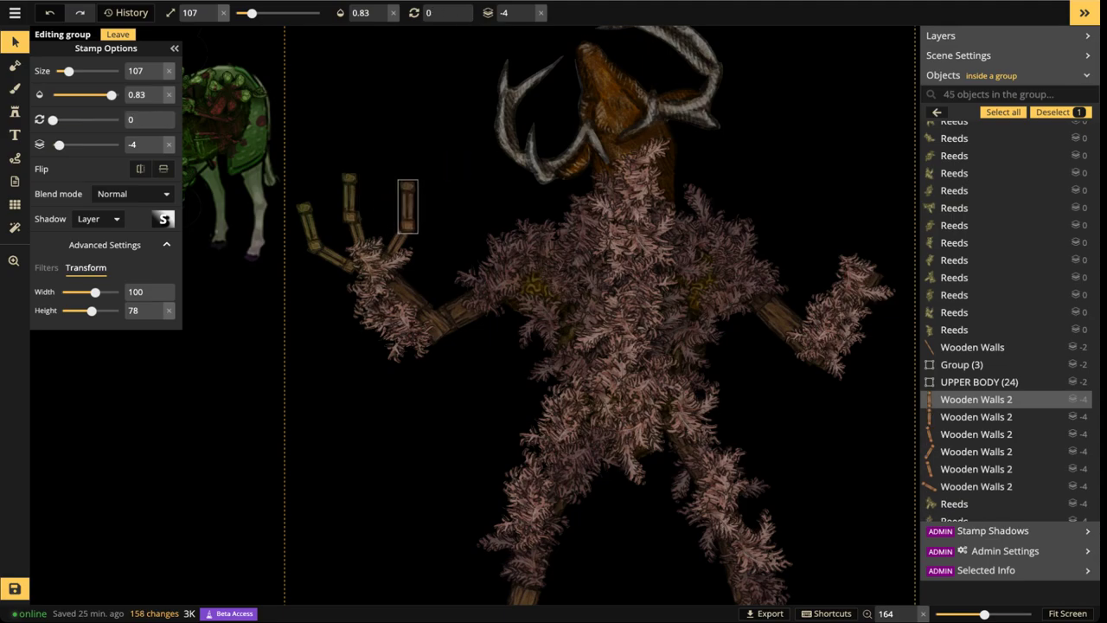
Stamp Wall Spikes claws at size 107 on the outermost fingertip, rotated to 0, and the middle fingertip, rotated to 15
{"action": "left_click", "coordinate": [15, 111]}
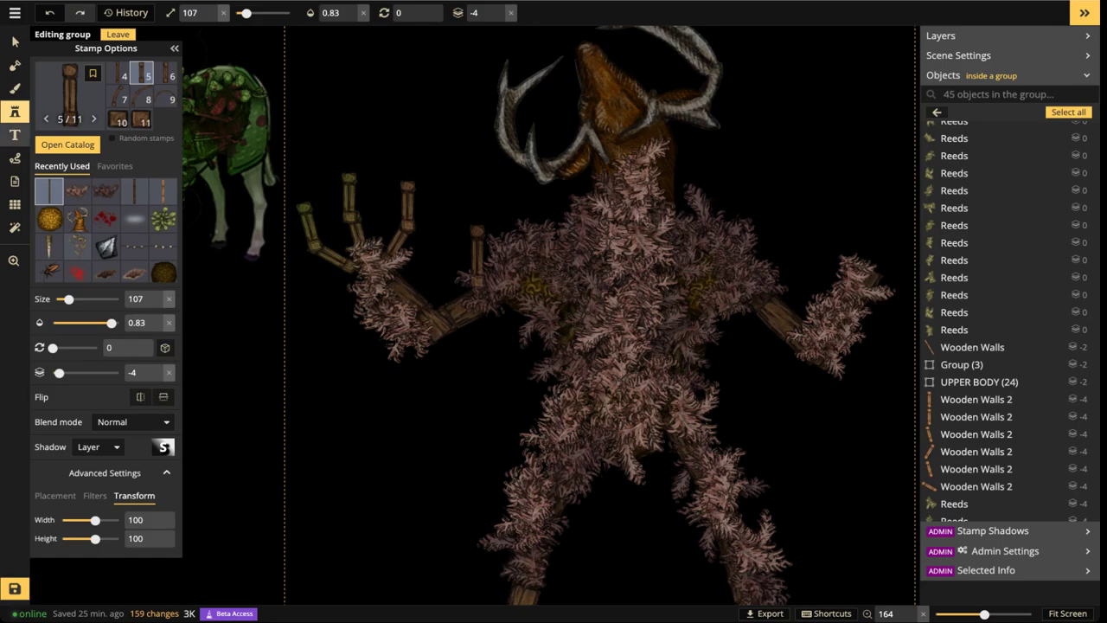
{"action": "left_click", "coordinate": [69, 86]}
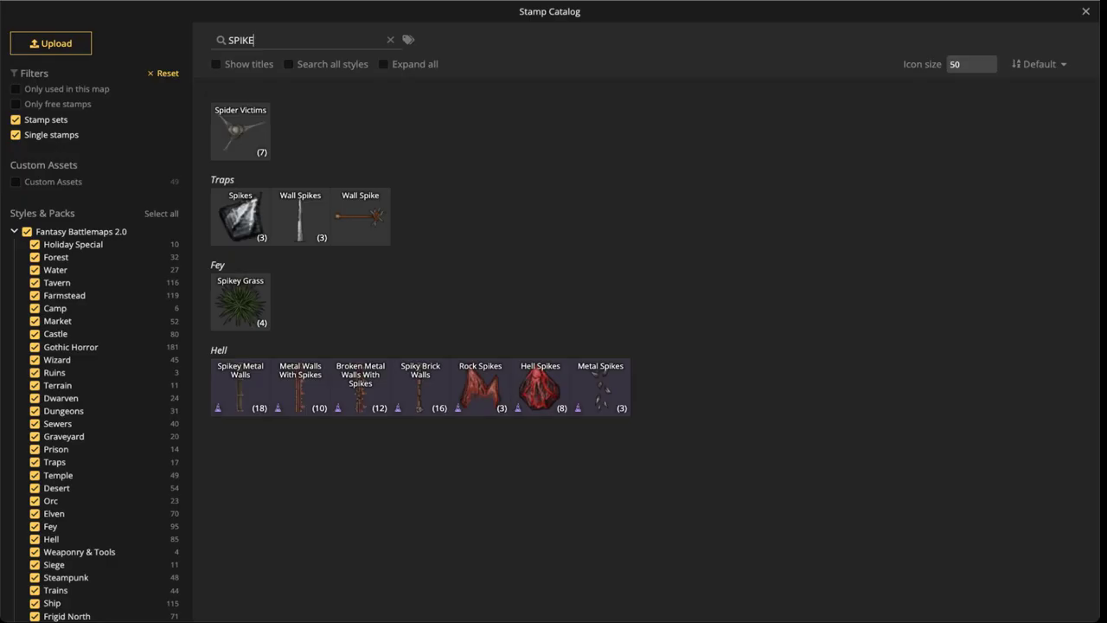
{"action": "left_click", "coordinate": [303, 221]}
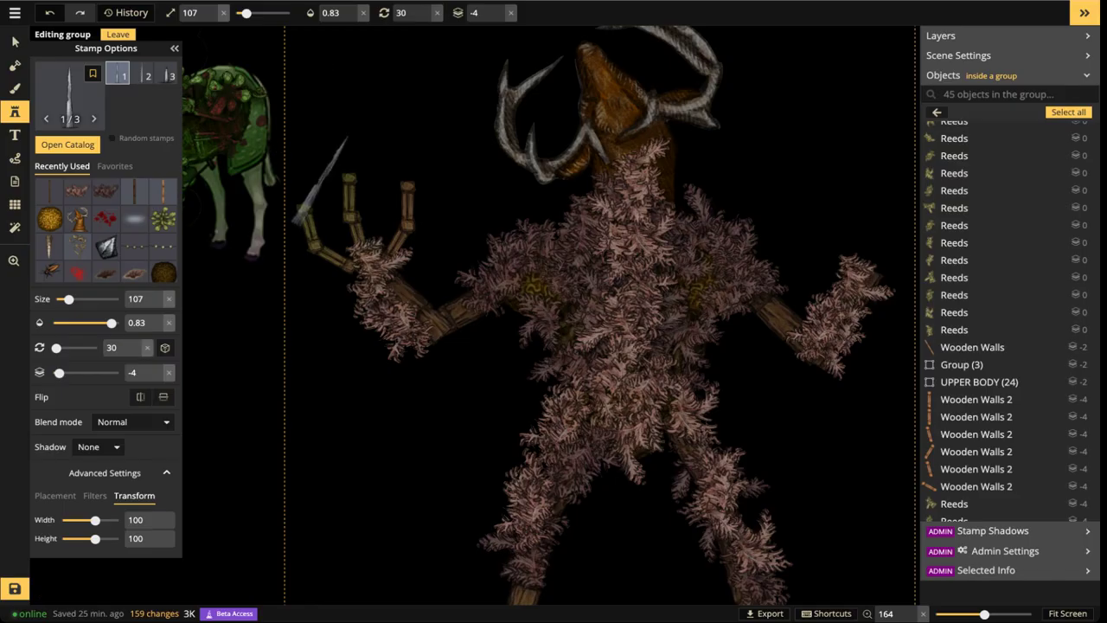
{"action": "scroll", "coordinate": [311, 148], "scroll_direction": "down", "scroll_amount": 1}
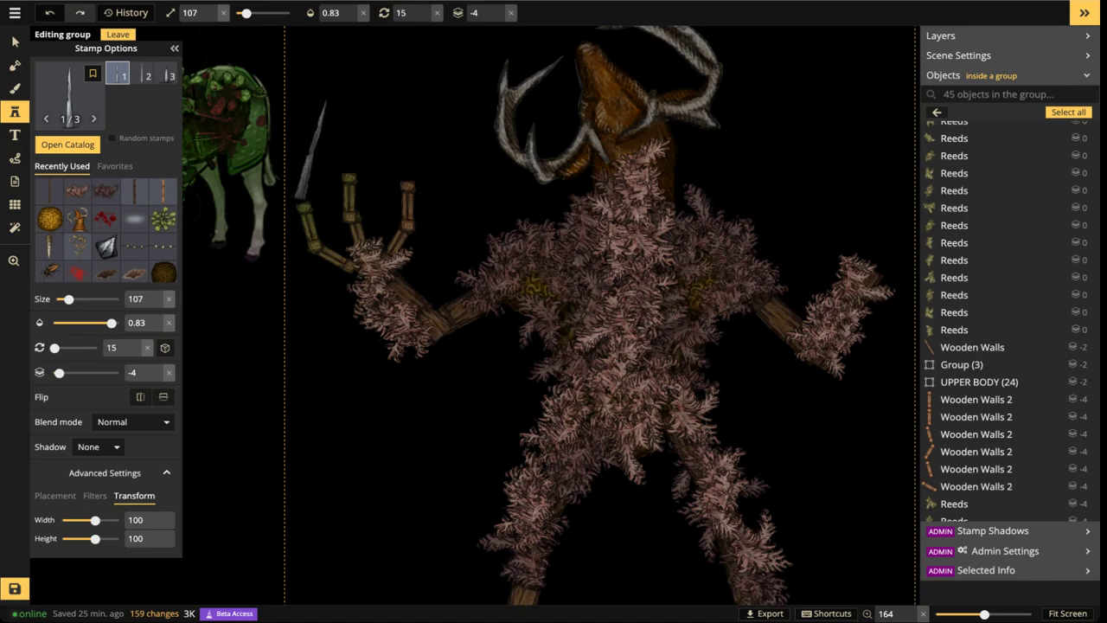
{"action": "scroll", "coordinate": [309, 151], "scroll_direction": "down", "scroll_amount": 1}
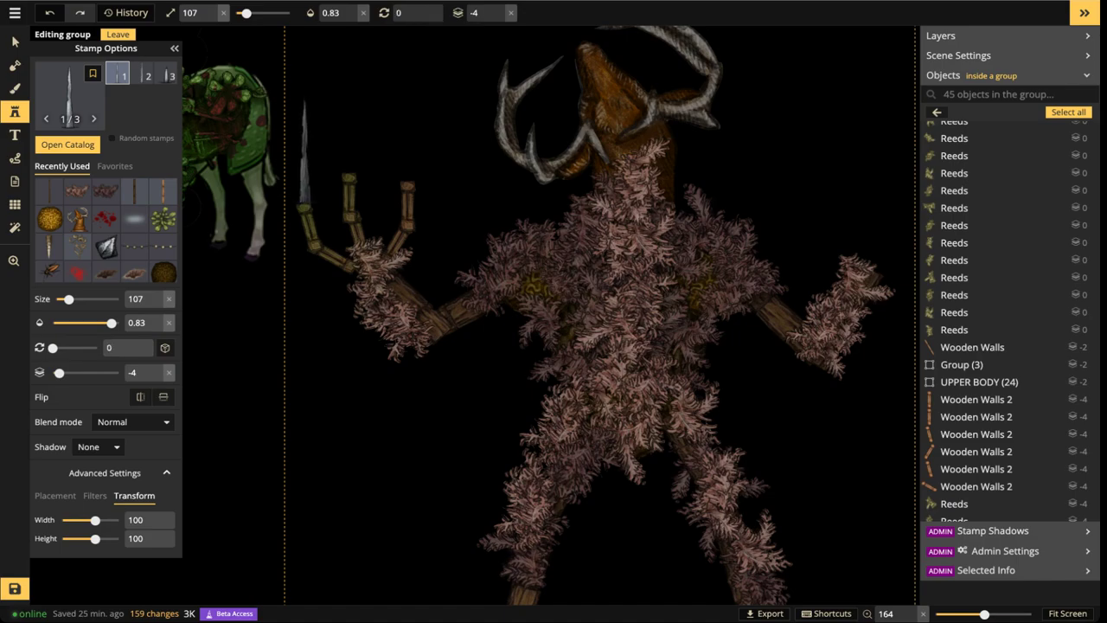
{"action": "left_click", "coordinate": [303, 151]}
{"action": "scroll", "coordinate": [378, 128], "scroll_direction": "up", "scroll_amount": 1}
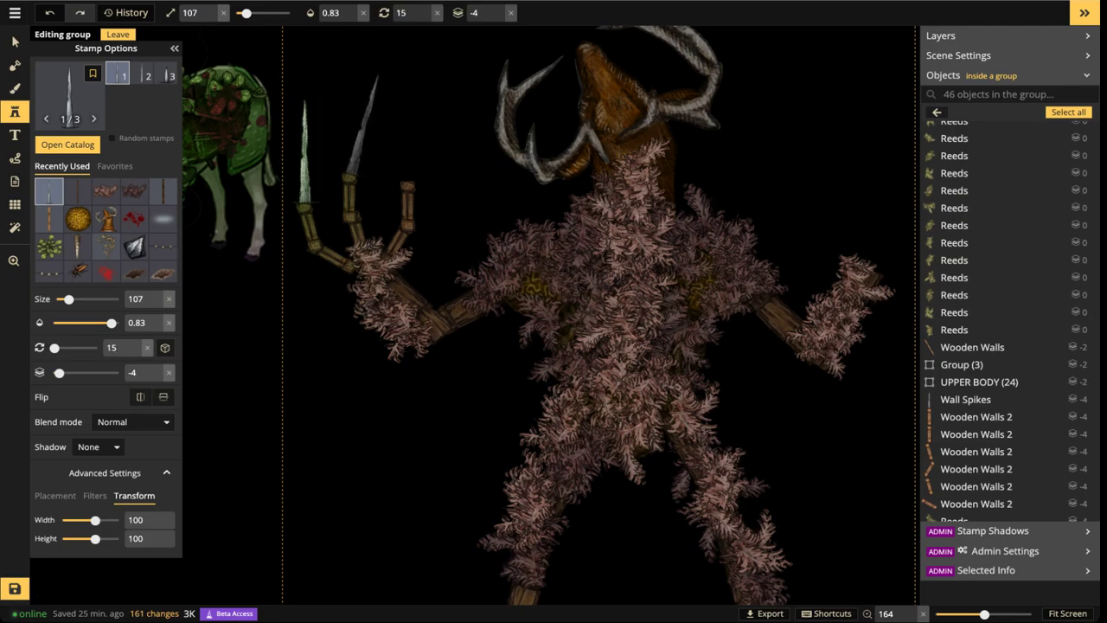
{"action": "left_click", "coordinate": [359, 124]}
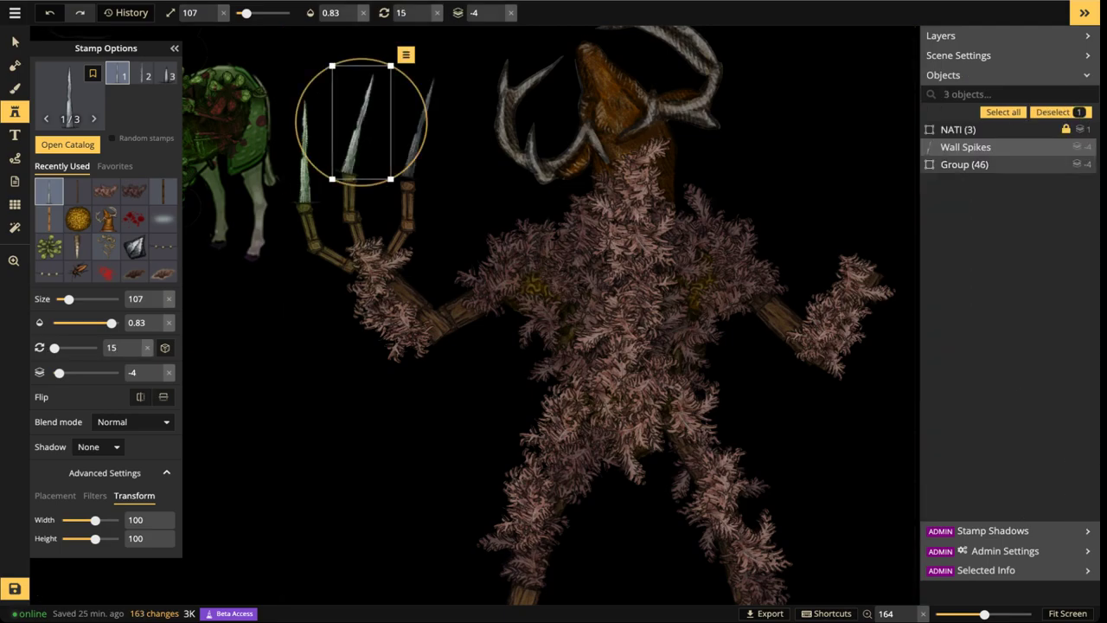
Stamp Wall Spikes claws at size 97 on the innermost fingertip, rotated to 345, and on the middle fingertip, rotated to 8
{"action": "left_click_drag", "start_coordinate": [361, 123], "coordinate": [363, 125]}
{"action": "left_click", "coordinate": [431, 130]}
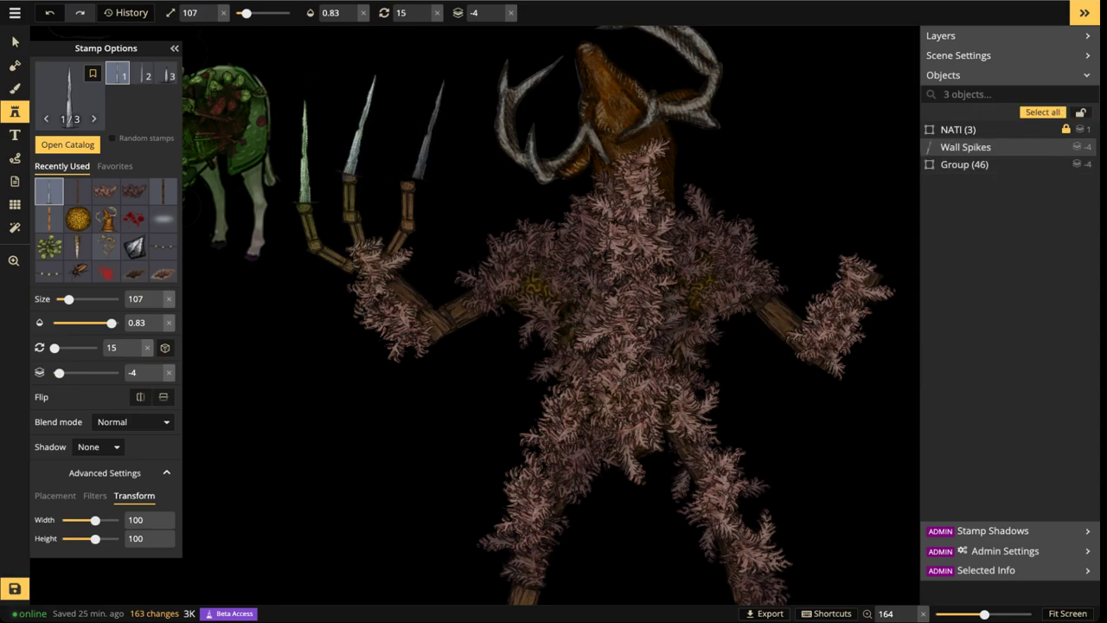
{"action": "scroll", "coordinate": [421, 131], "scroll_direction": "down", "scroll_amount": 2}
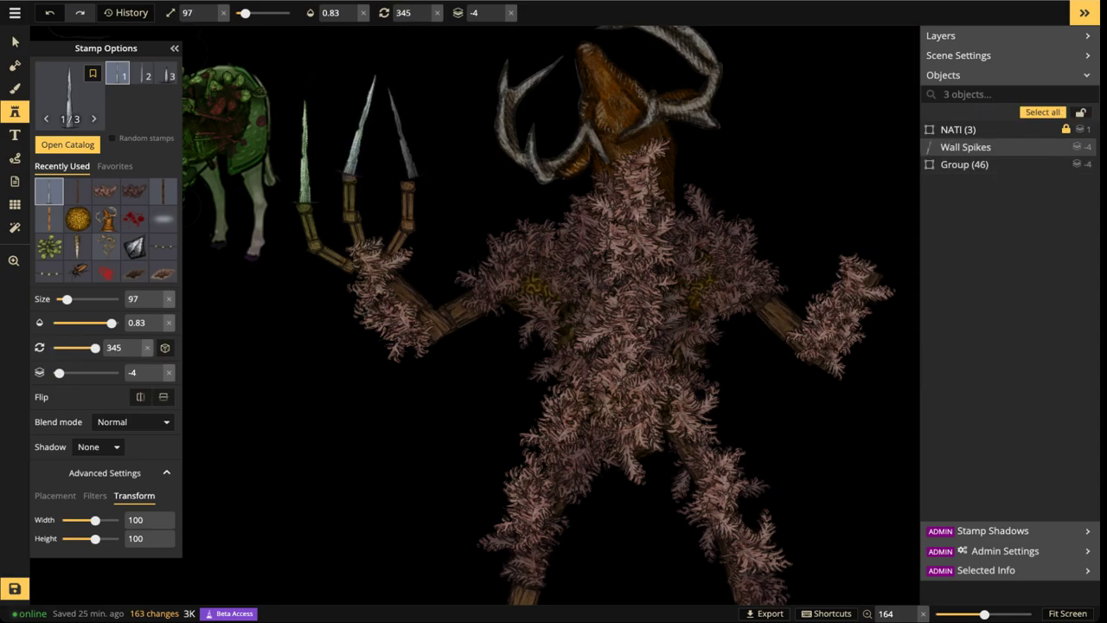
{"action": "left_click", "coordinate": [394, 136]}
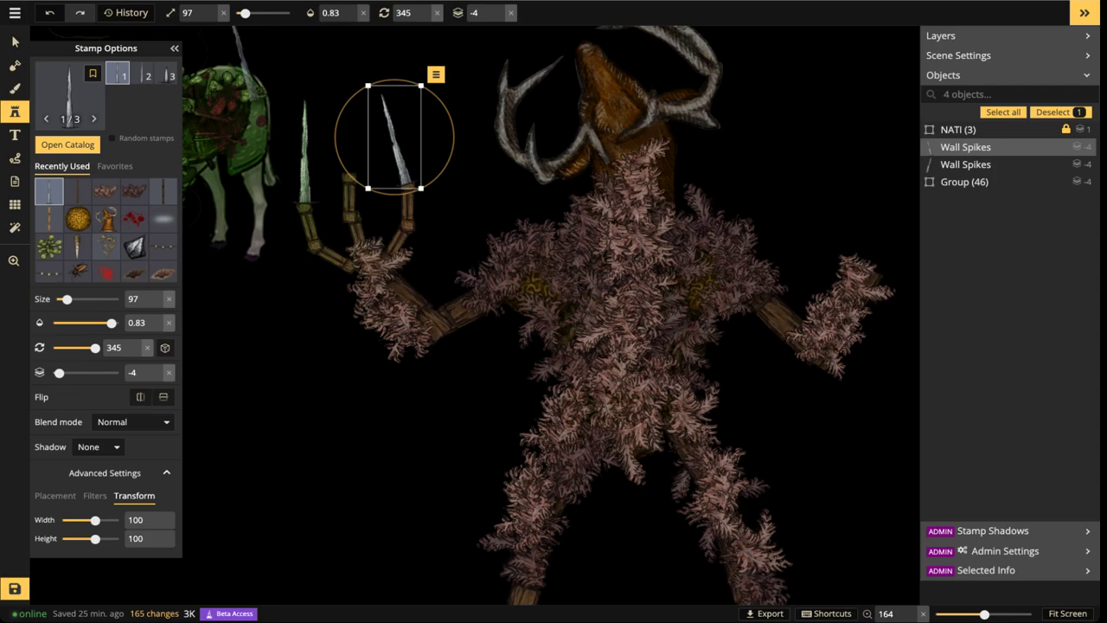
{"action": "key", "text": "Escape"}
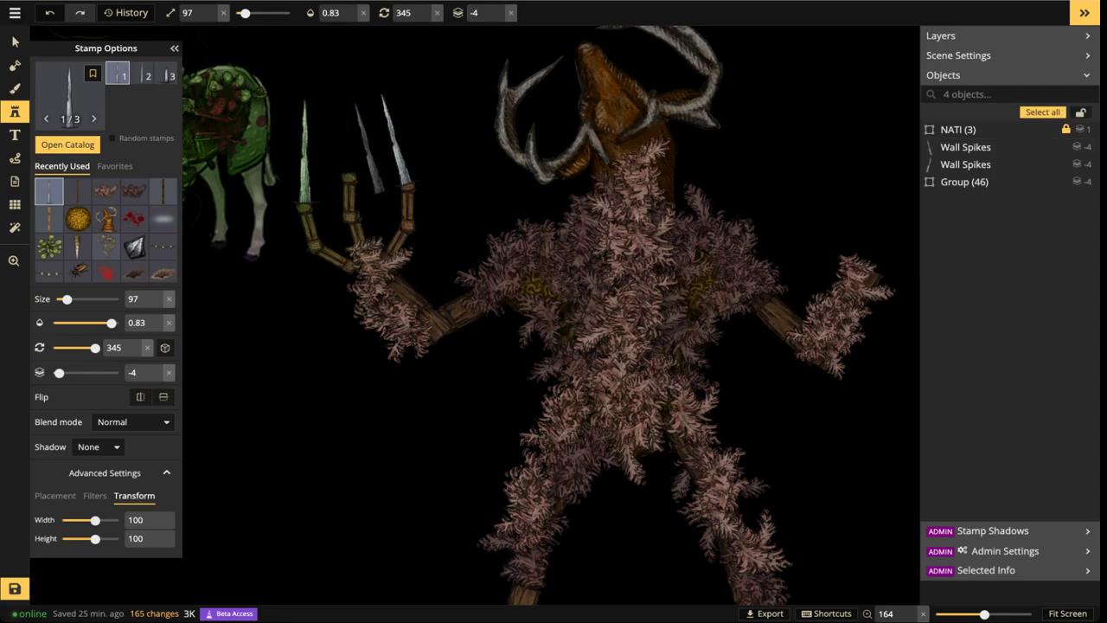
{"action": "scroll", "coordinate": [357, 136], "scroll_direction": "up", "scroll_amount": 2}
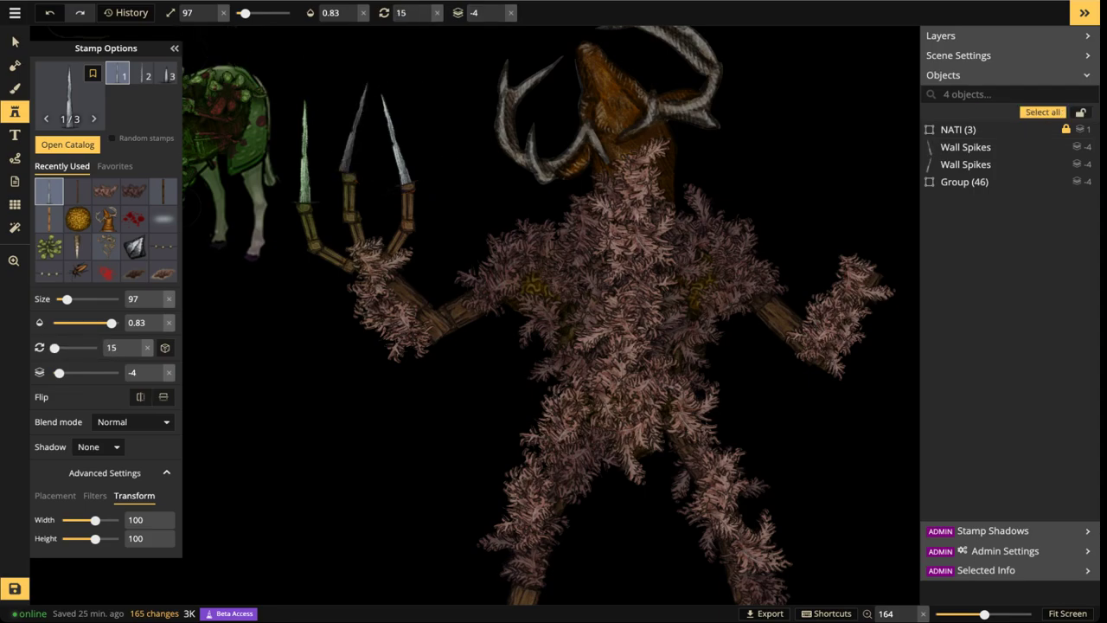
{"action": "scroll", "coordinate": [355, 130], "scroll_direction": "down", "scroll_amount": 1}
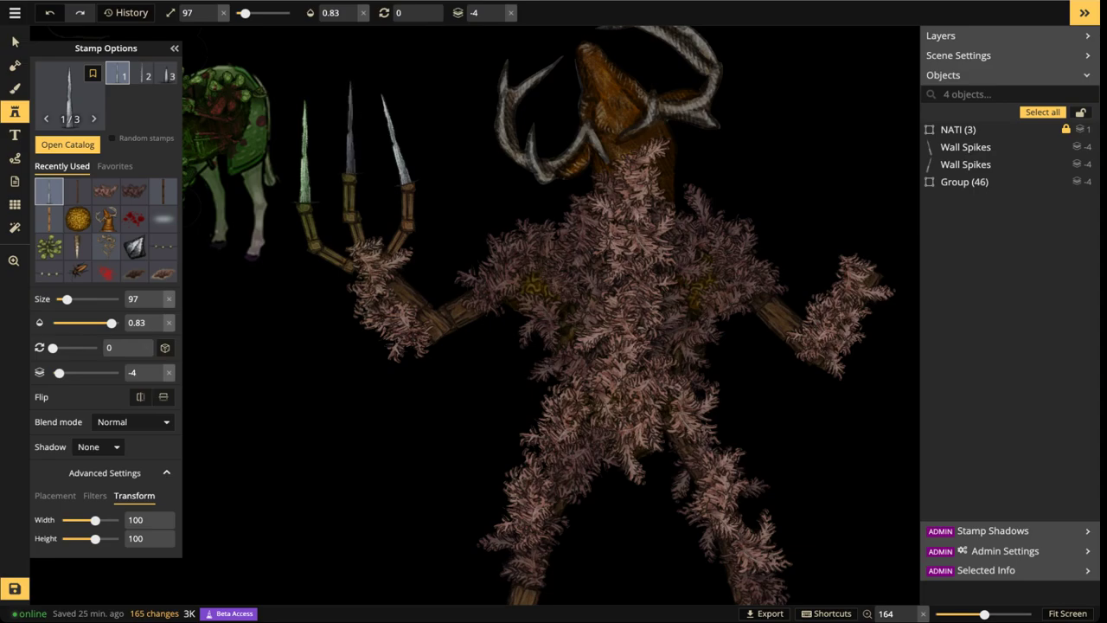
{"action": "left_click", "coordinate": [351, 128]}
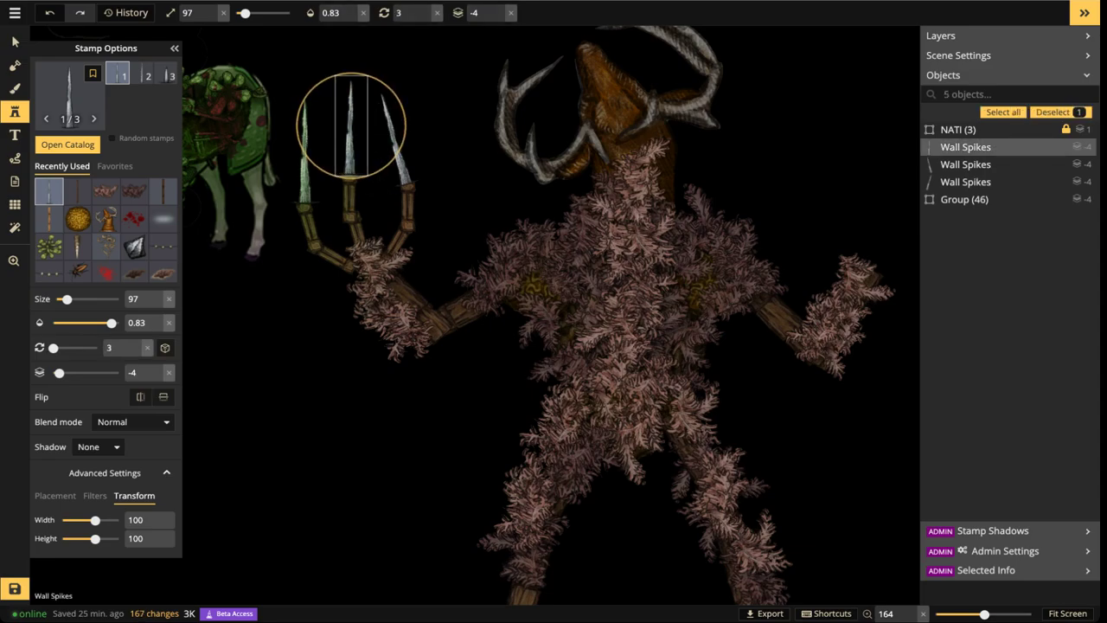
{"action": "left_click_drag", "start_coordinate": [405, 128], "coordinate": [354, 129]}
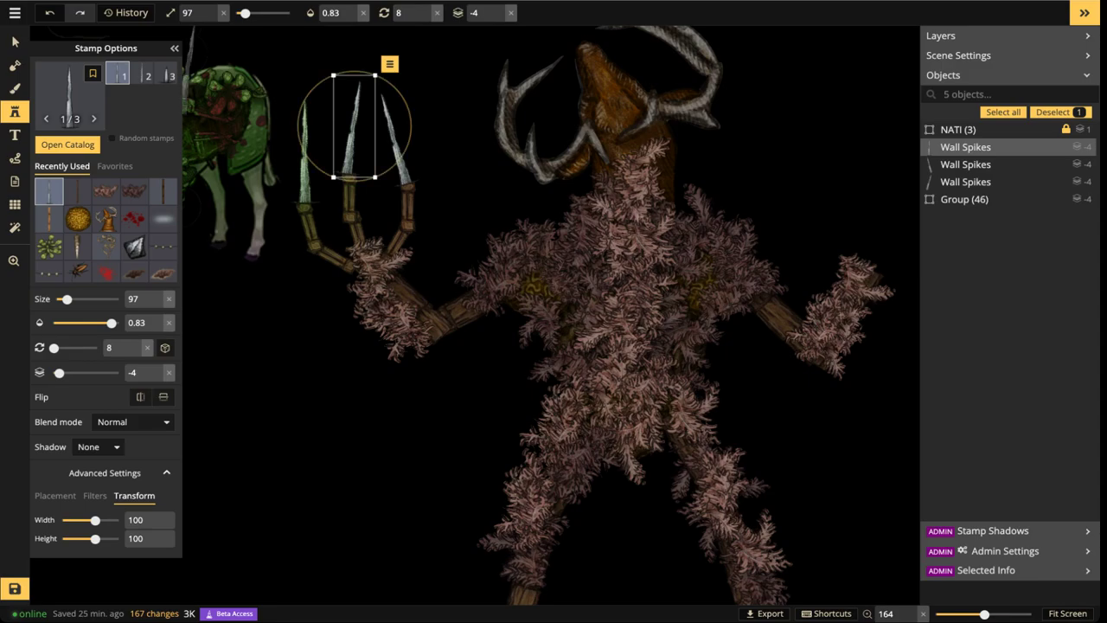
{"action": "left_click", "coordinate": [14, 41]}
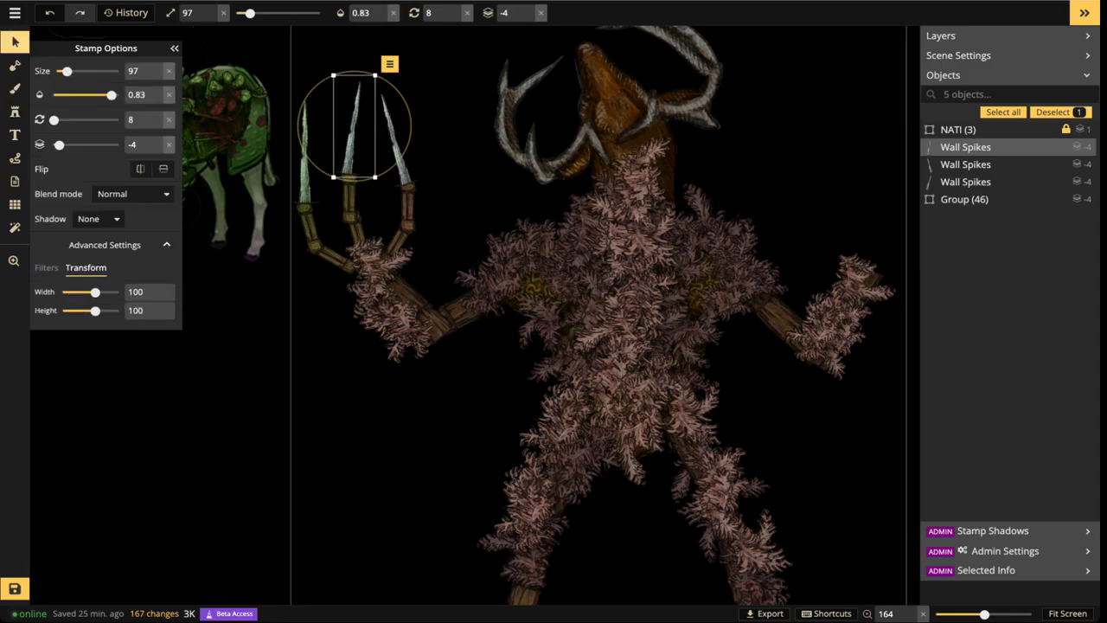
{"action": "left_click_drag", "start_coordinate": [302, 83], "coordinate": [424, 238]}
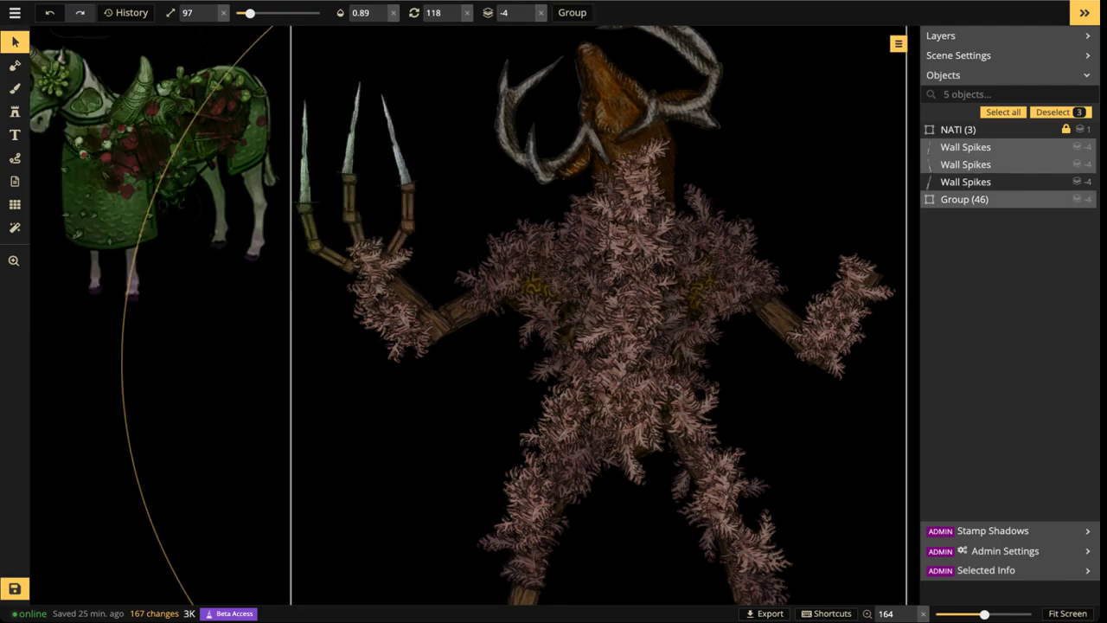
{"action": "left_click", "coordinate": [424, 237]}
{"action": "left_click", "coordinate": [305, 160]}
{"action": "double_click", "coordinate": [305, 160]}
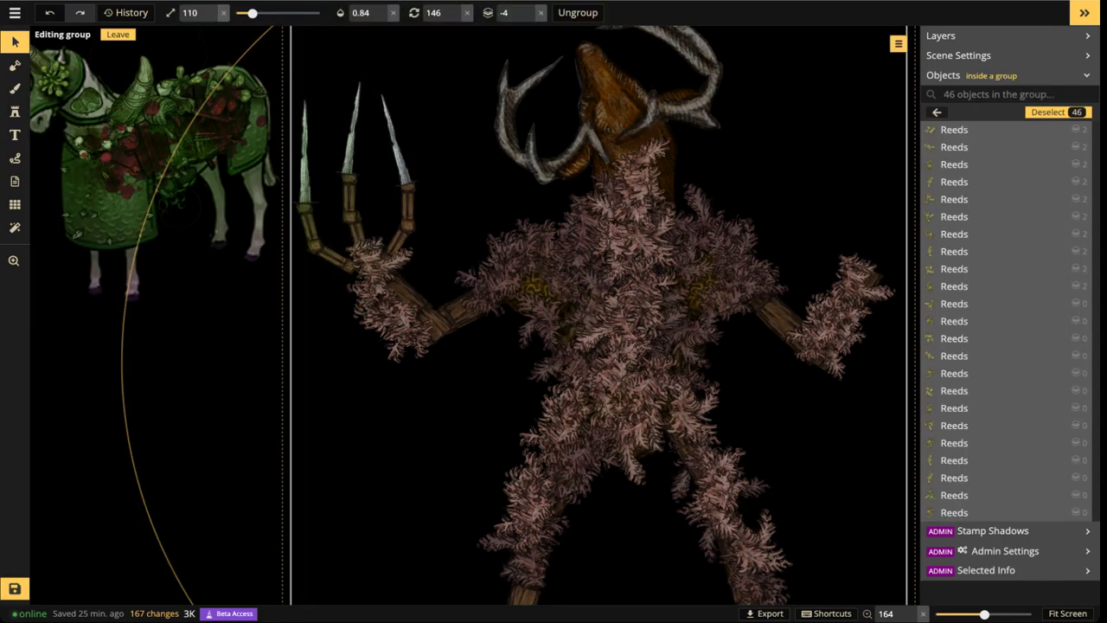
{"action": "left_click", "coordinate": [305, 160]}
{"action": "key", "text": "Escape"}
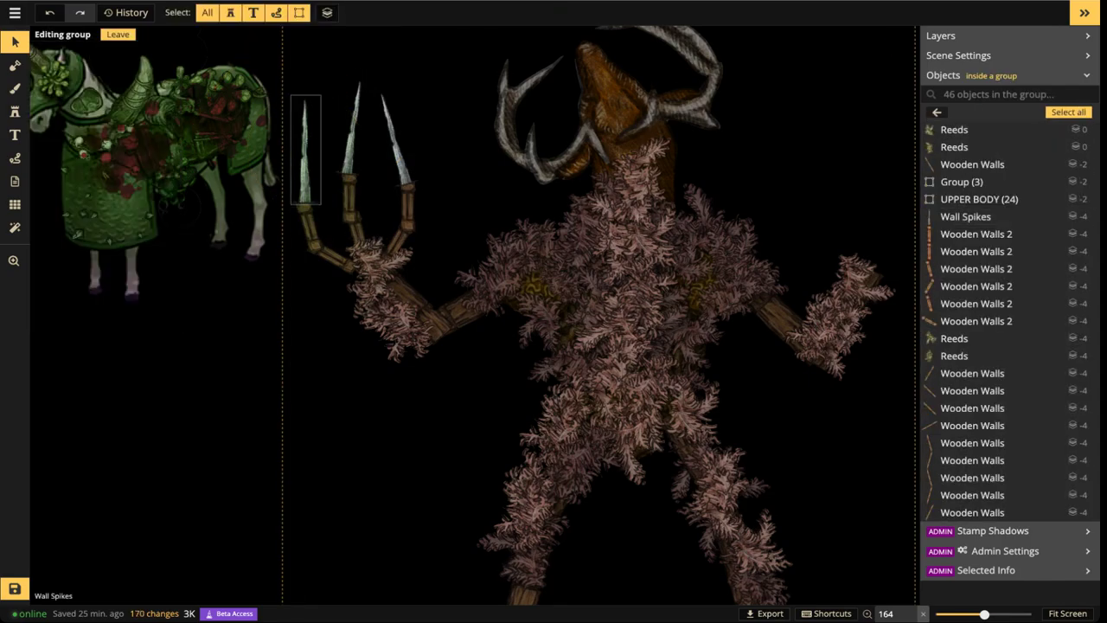
{"action": "left_click", "coordinate": [305, 160]}
{"action": "left_click", "coordinate": [305, 160]}
{"action": "left_click", "coordinate": [305, 160]}
{"action": "key", "text": "Escape"}
{"action": "key", "text": "Escape"}
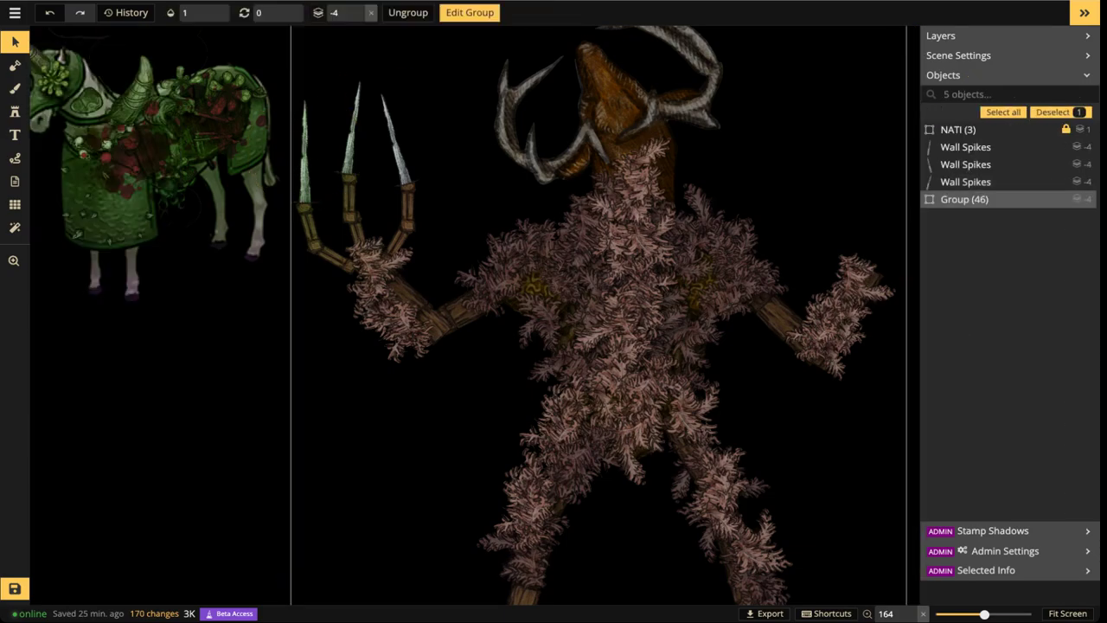
Delete the loose Wall Spikes claws from the middle and innermost fingertips
{"action": "left_click", "coordinate": [352, 138]}
{"action": "left_click_drag", "start_coordinate": [352, 143], "coordinate": [355, 142]}
{"action": "key", "text": "Delete"}
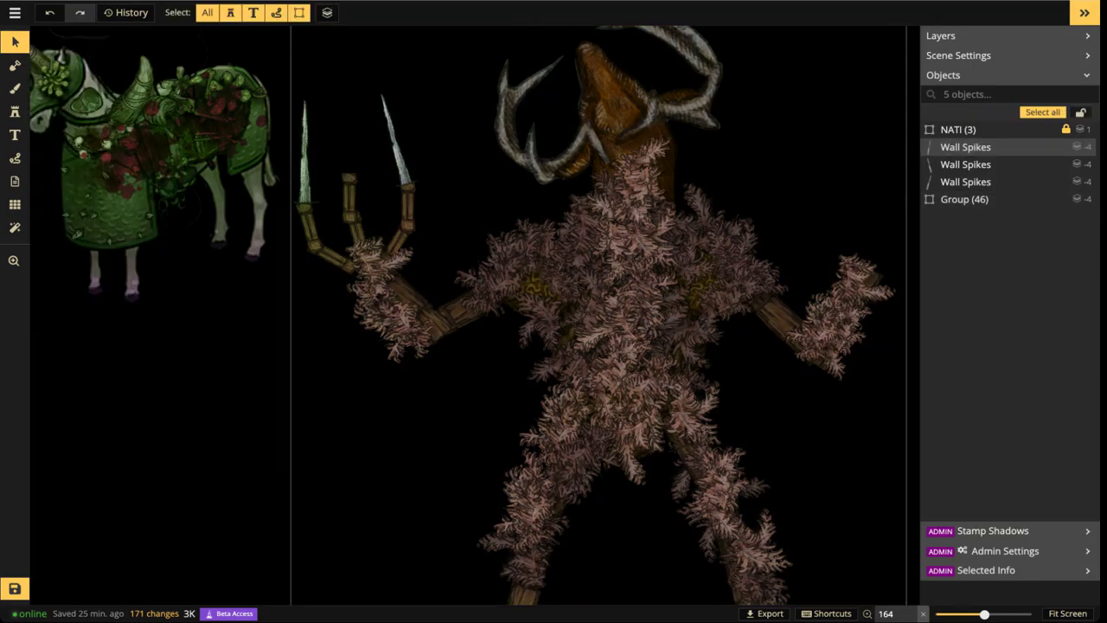
{"action": "left_click", "coordinate": [395, 138]}
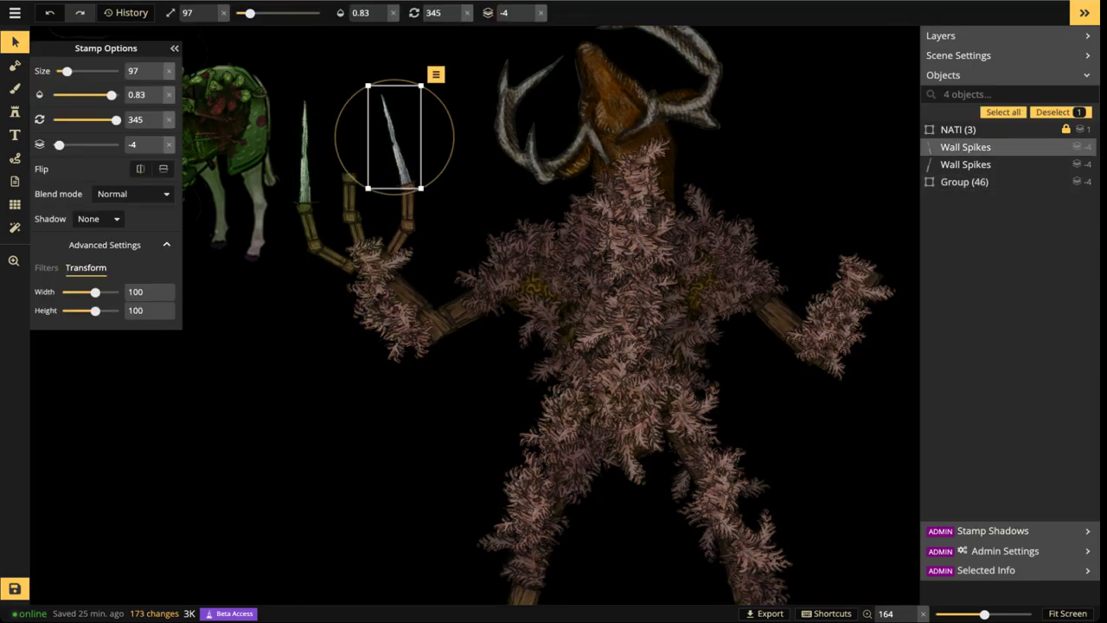
{"action": "key", "text": "Delete"}
Inside the creature group, duplicate the outermost finger's claw and fit the copy onto the middle fingertip
{"action": "double_click", "coordinate": [305, 154]}
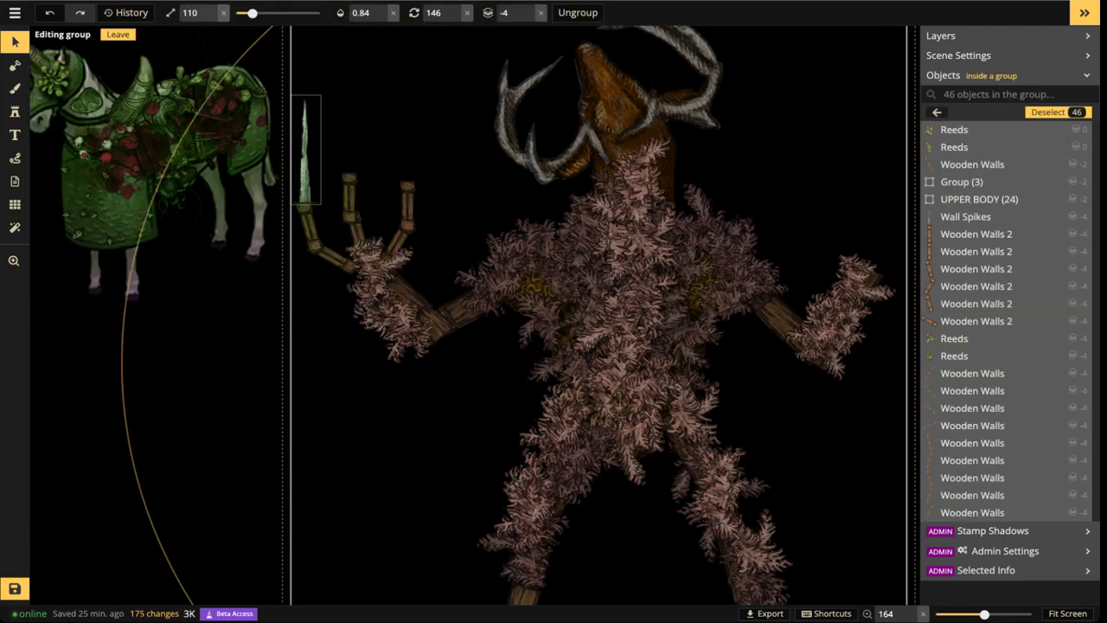
{"action": "left_click", "coordinate": [305, 154]}
{"action": "key", "text": "ctrl+c"}
{"action": "key", "text": "ctrl+v"}
{"action": "left_click_drag", "start_coordinate": [377, 139], "coordinate": [354, 120]}
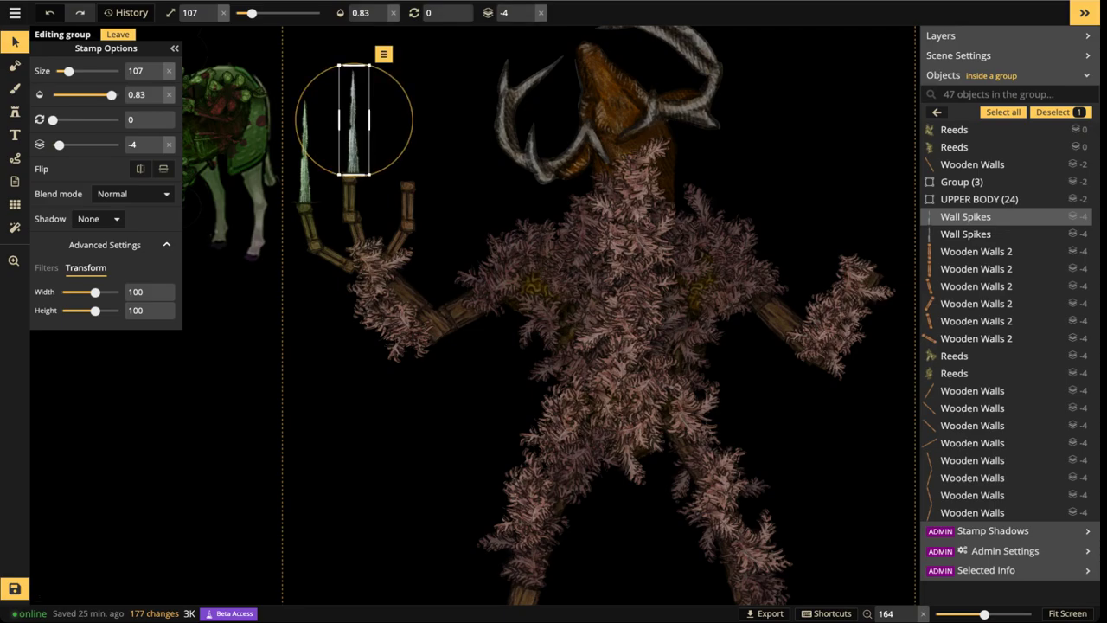
{"action": "left_click_drag", "start_coordinate": [395, 79], "coordinate": [424, 94]}
Paste another claw onto the innermost fingertip at size 97, rotated to 351
{"action": "key", "text": "ctrl+v"}
{"action": "left_click_drag", "start_coordinate": [397, 143], "coordinate": [400, 136]}
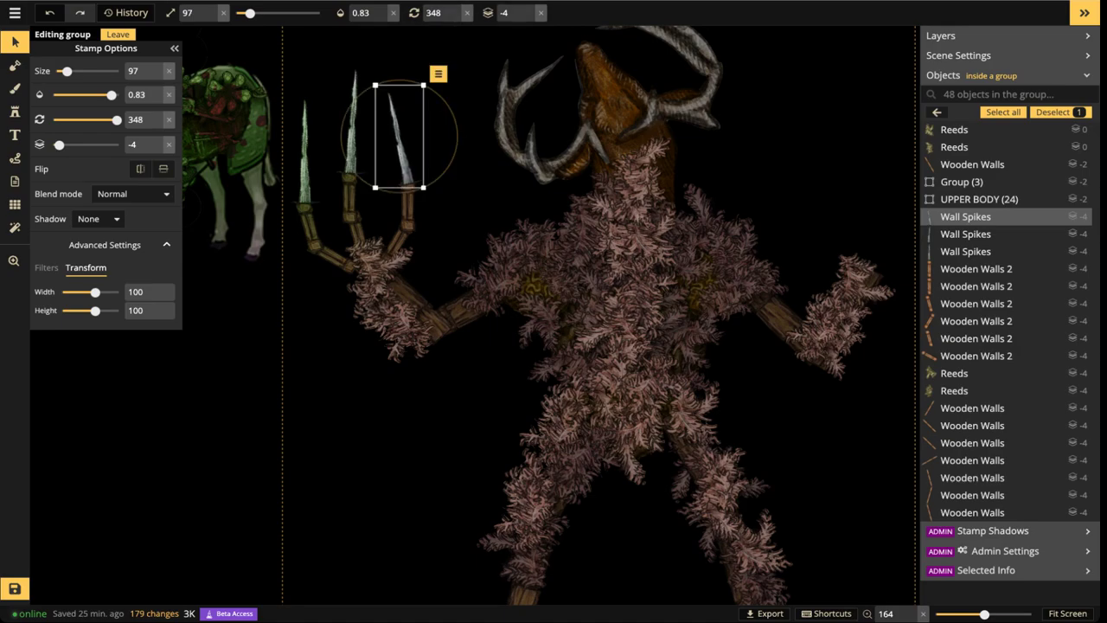
{"action": "left_click_drag", "start_coordinate": [409, 193], "coordinate": [406, 192]}
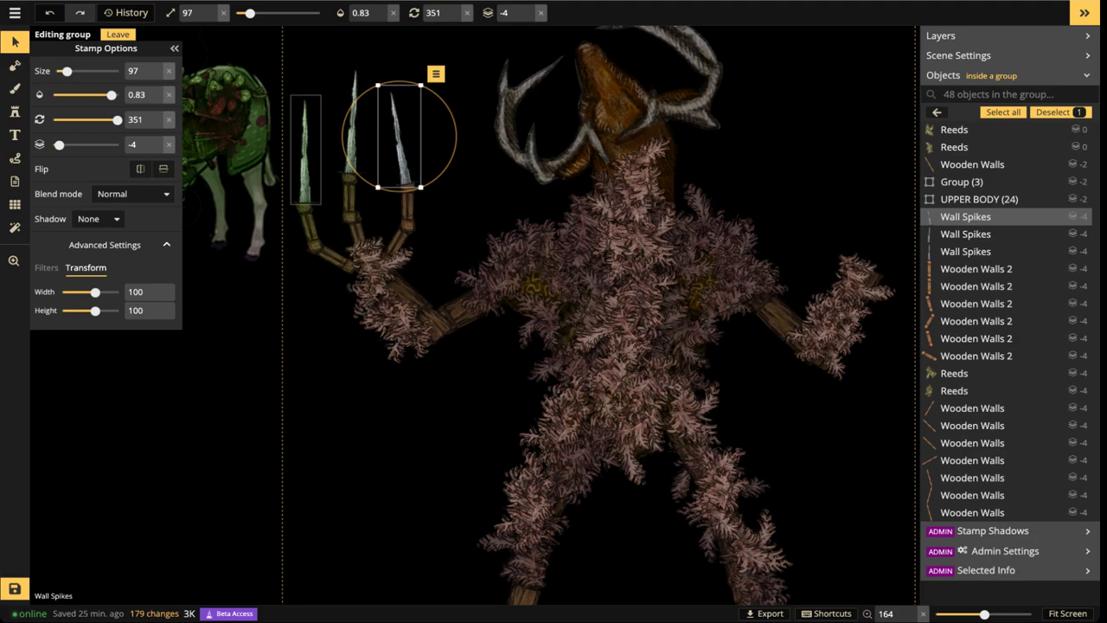
Set the brightness of all three claws together to 71
{"action": "left_click", "coordinate": [304, 157]}
{"action": "left_click", "coordinate": [351, 143], "text": "shift"}
{"action": "left_click", "coordinate": [400, 147], "text": "shift"}
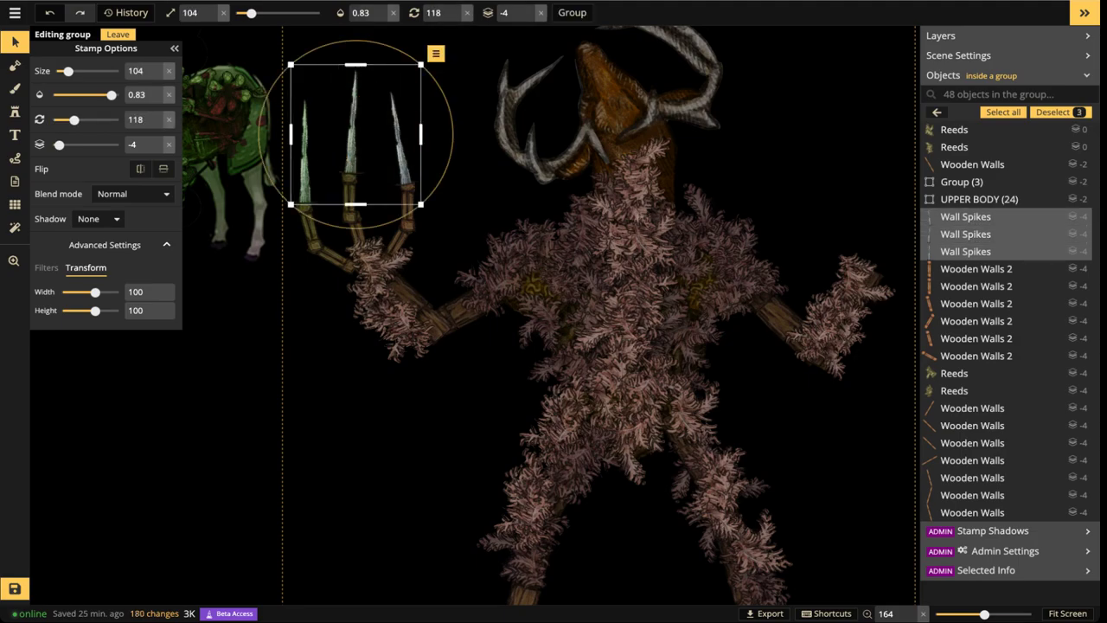
{"action": "left_click", "coordinate": [47, 269]}
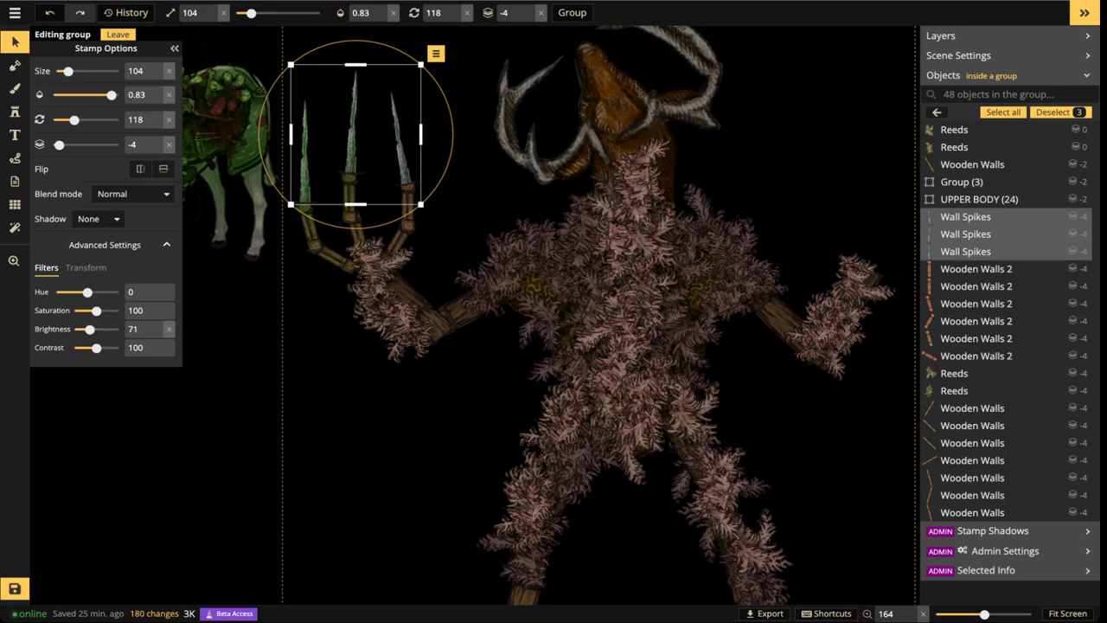
{"action": "key", "text": "Escape"}
Duplicate all the hand's finger beams and claws inside the group and place the copy at the opposite wrist
{"action": "double_click", "coordinate": [305, 158]}
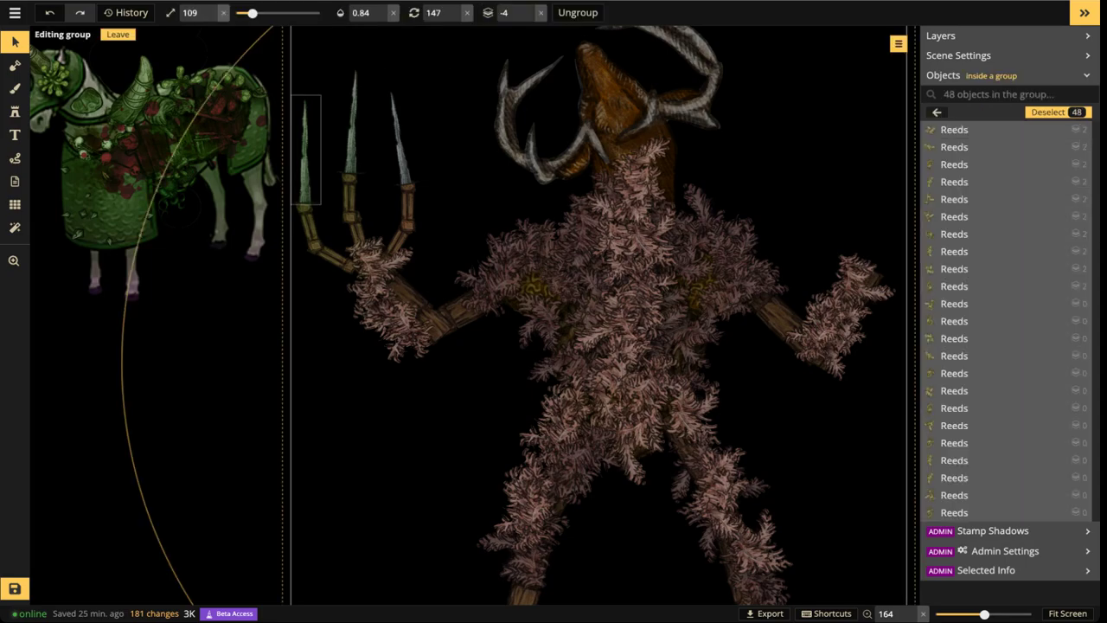
{"action": "left_click", "coordinate": [305, 158]}
{"action": "left_click", "coordinate": [354, 121], "text": "shift"}
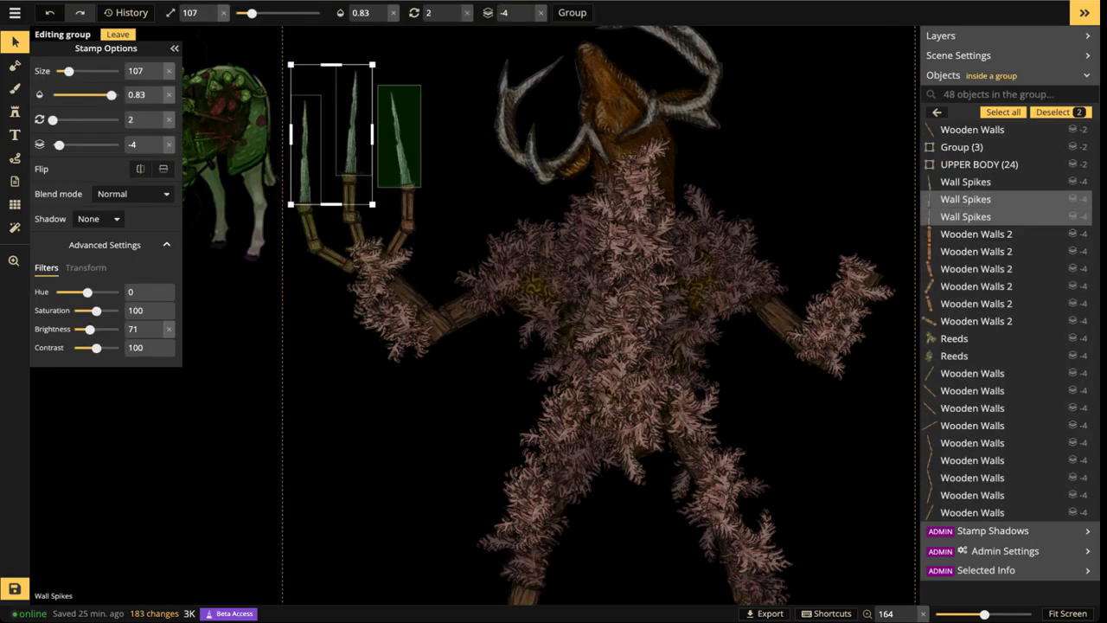
{"action": "left_click", "coordinate": [400, 142], "text": "shift"}
{"action": "left_click", "coordinate": [409, 206], "text": "shift"}
{"action": "left_click", "coordinate": [398, 240], "text": "shift"}
{"action": "left_click", "coordinate": [358, 232], "text": "shift"}
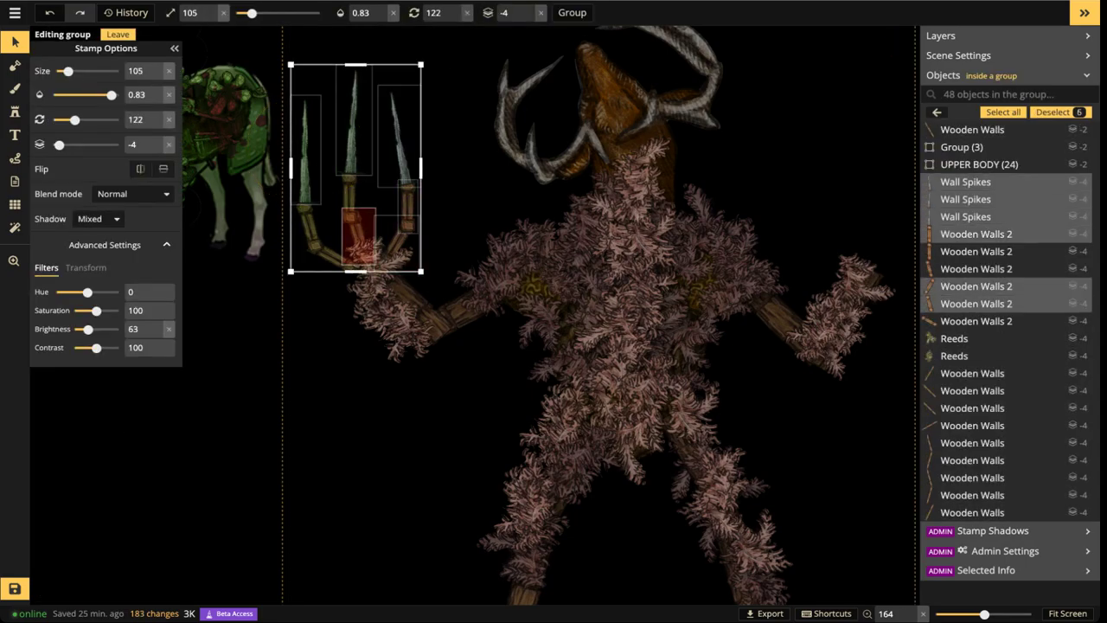
{"action": "left_click", "coordinate": [349, 194], "text": "shift"}
{"action": "left_click", "coordinate": [311, 231], "text": "shift"}
{"action": "left_click", "coordinate": [331, 255], "text": "shift"}
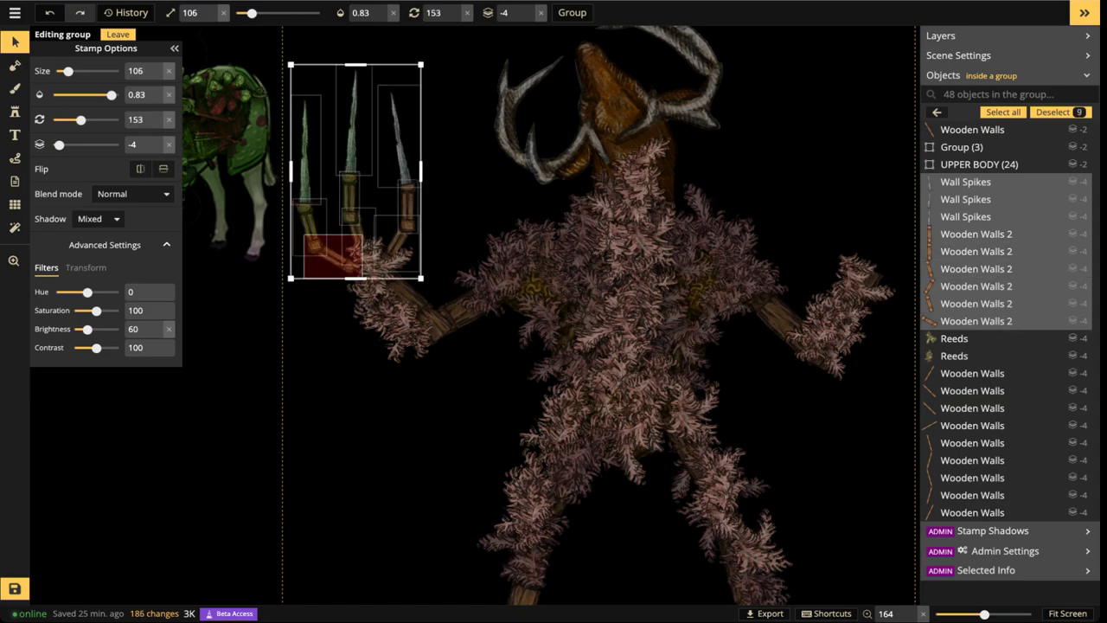
{"action": "key", "text": "ctrl+c"}
{"action": "key", "text": "ctrl+v"}
{"action": "left_click_drag", "start_coordinate": [805, 218], "coordinate": [637, 128]}
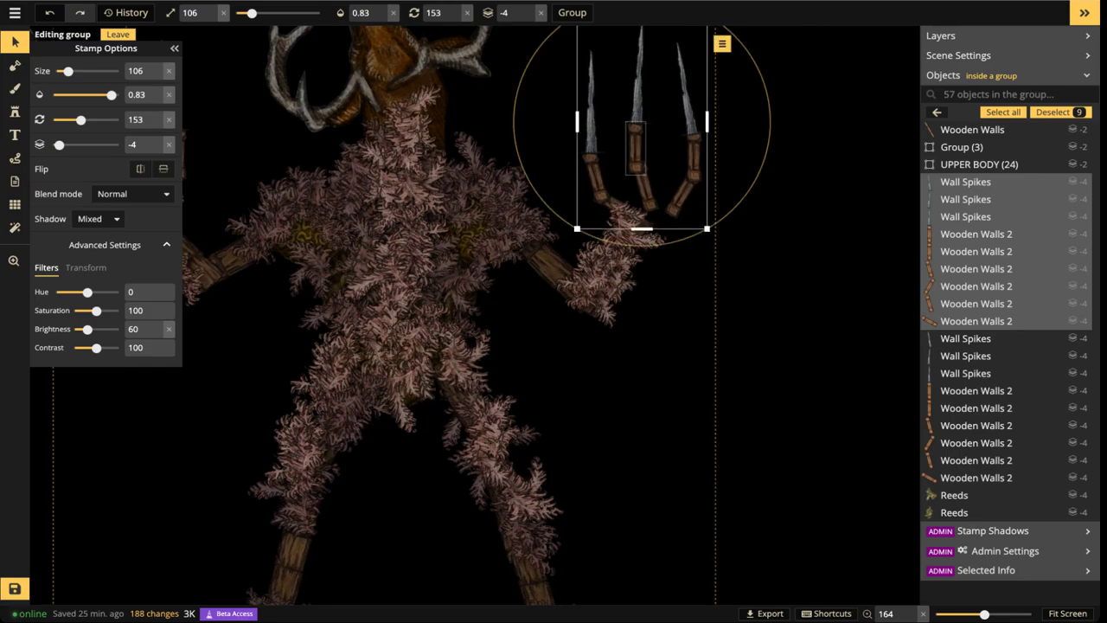
Rotate the copied fingers and claws together so they lean outward, and seat them on the opposite wrist
{"action": "left_click_drag", "start_coordinate": [644, 245], "coordinate": [575, 229]}
{"action": "scroll", "coordinate": [652, 127], "scroll_direction": "down", "scroll_amount": 1}
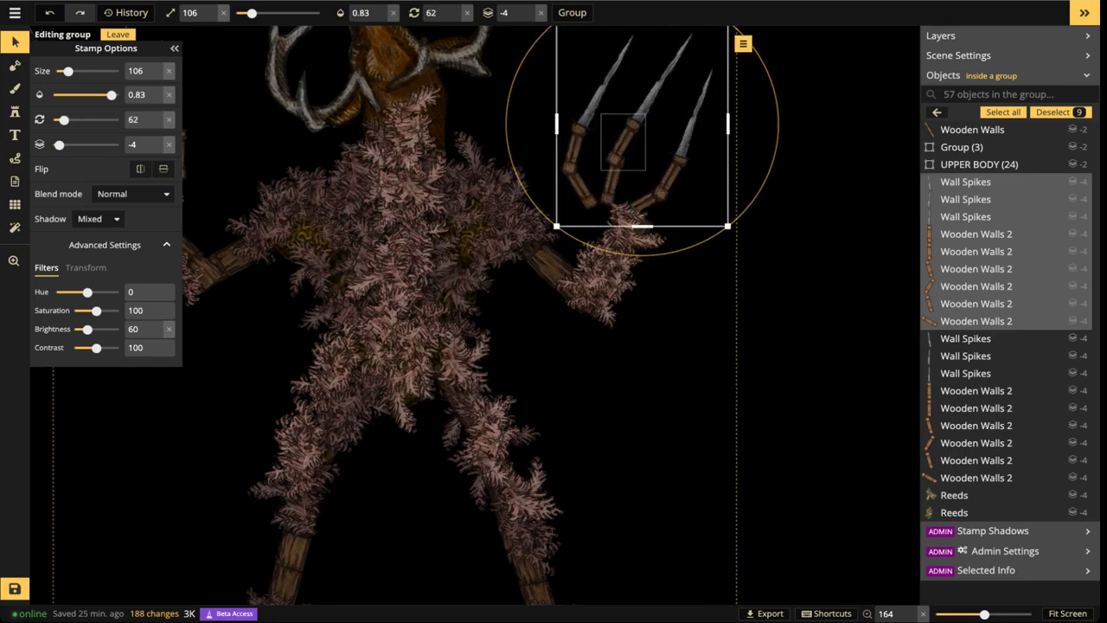
{"action": "left_click_drag", "start_coordinate": [636, 152], "coordinate": [641, 163]}
Rotate the copied hand's outermost claw to 16
{"action": "left_click", "coordinate": [625, 105]}
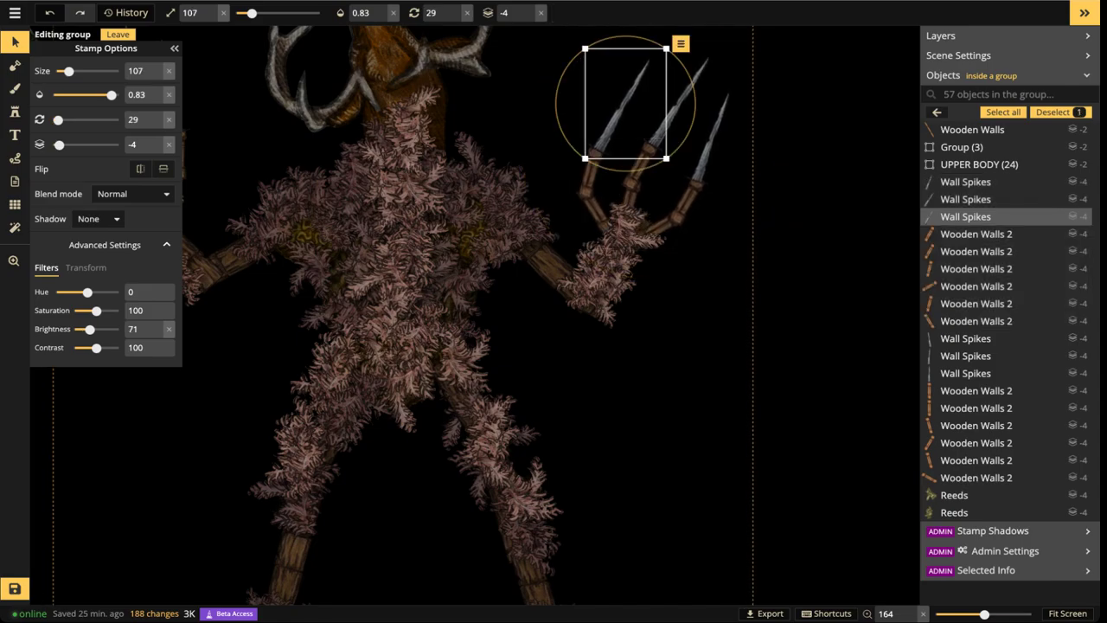
{"action": "left_click", "coordinate": [715, 136]}
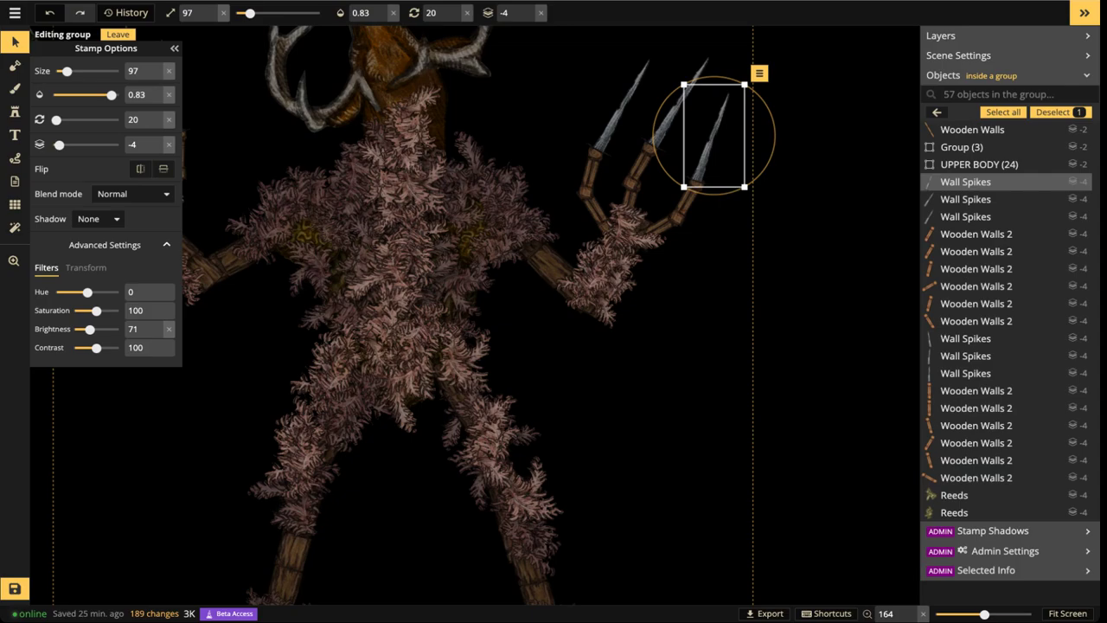
{"action": "left_click_drag", "start_coordinate": [692, 191], "coordinate": [703, 170]}
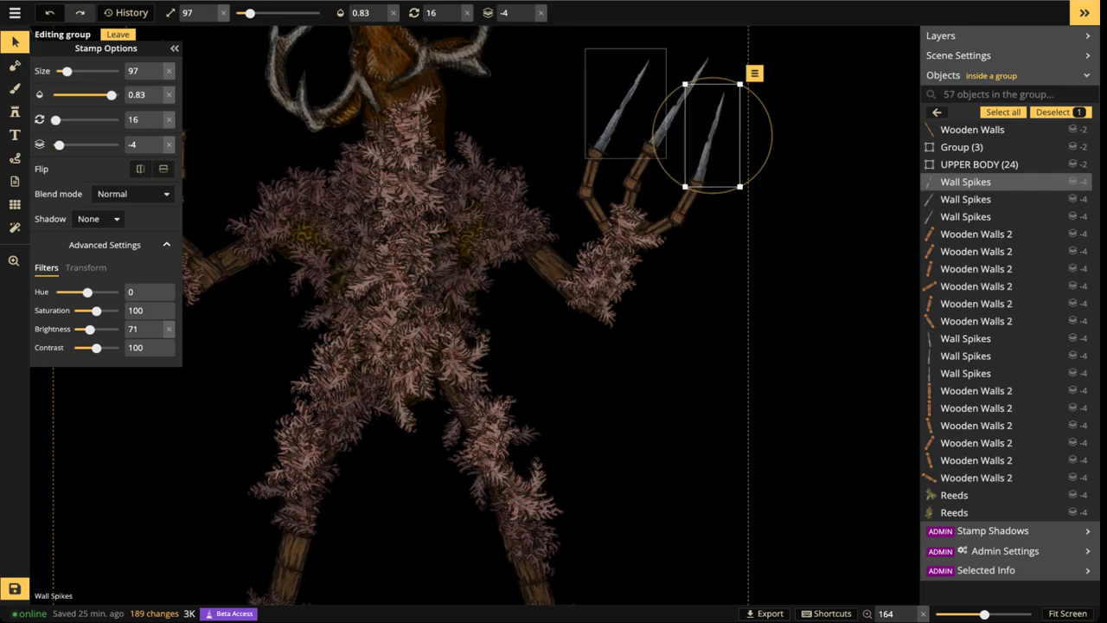
On the copied hand's finger nearest the head, straighten the upper beam to 359 and move its claw back onto the tip
{"action": "left_click", "coordinate": [594, 214]}
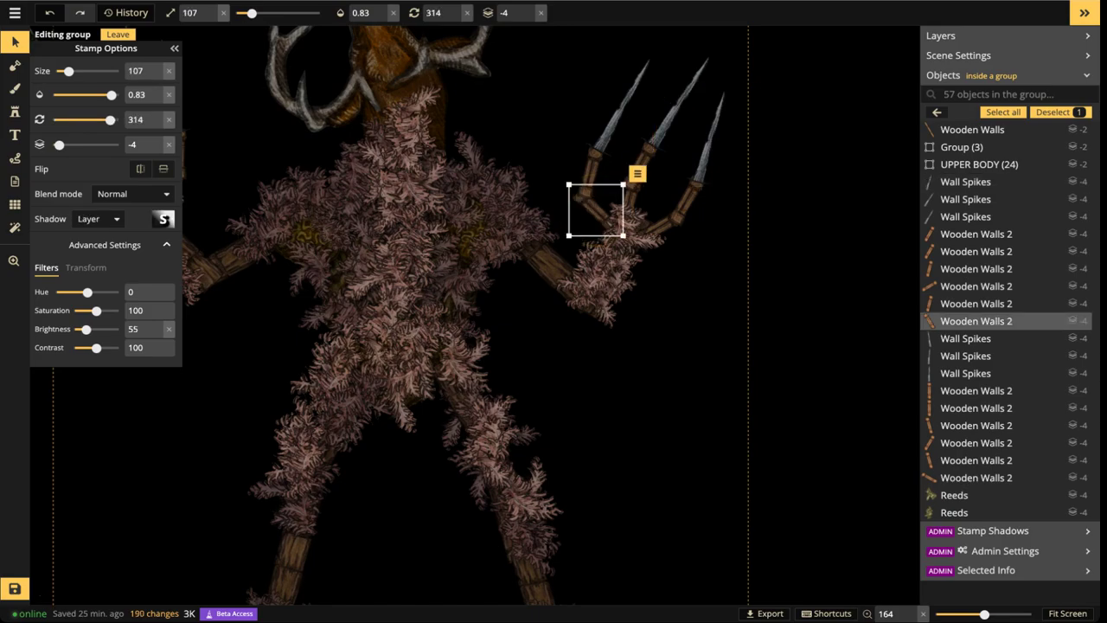
{"action": "left_click_drag", "start_coordinate": [590, 178], "coordinate": [579, 179]}
{"action": "scroll", "coordinate": [585, 177], "scroll_direction": "down", "scroll_amount": 3}
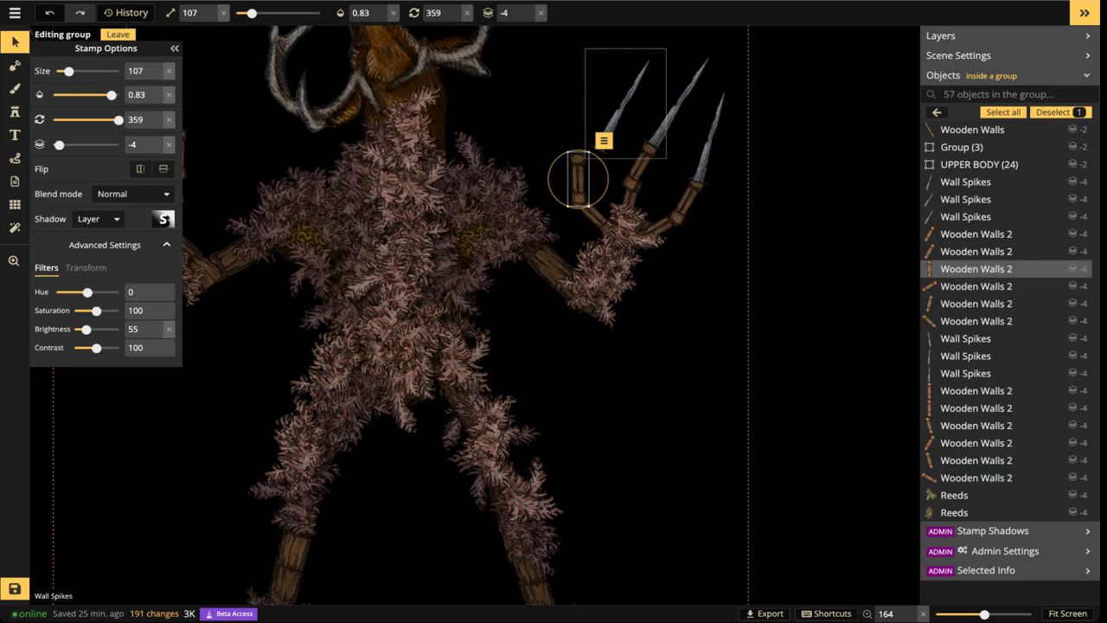
{"action": "left_click_drag", "start_coordinate": [621, 105], "coordinate": [590, 105]}
{"action": "scroll", "coordinate": [604, 104], "scroll_direction": "down", "scroll_amount": 3}
{"action": "left_click", "coordinate": [640, 168], "text": "shift"}
{"action": "scroll", "coordinate": [640, 167], "scroll_direction": "down", "scroll_amount": 3}
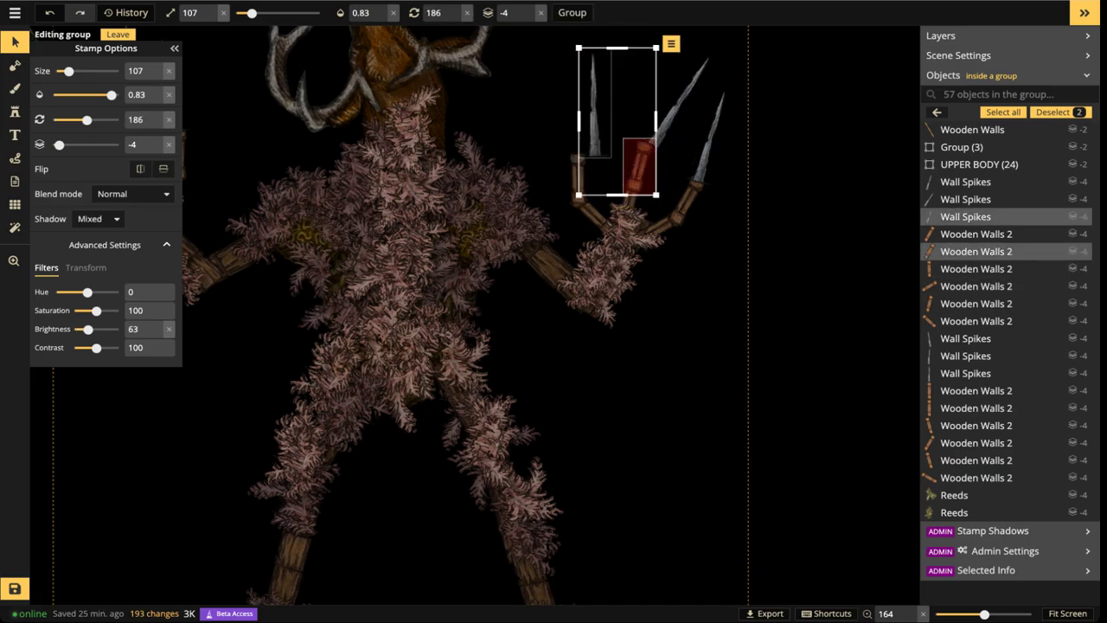
{"action": "key", "text": "Escape"}
Rotate the copied middle finger's upper beam to 359 and align it with the lower segment
{"action": "left_click", "coordinate": [639, 166]}
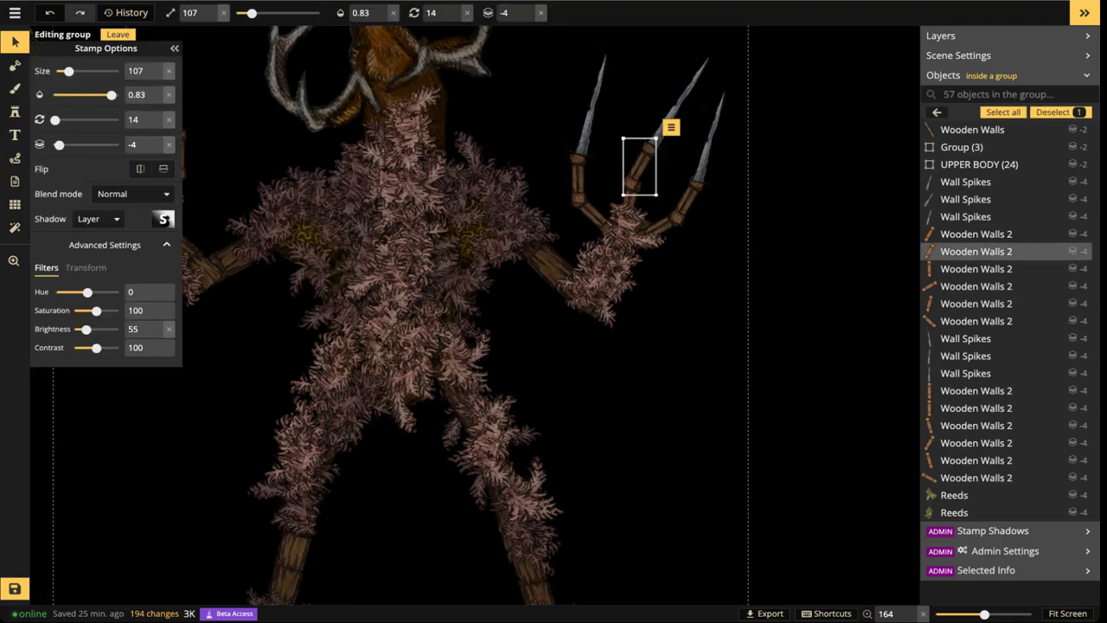
{"action": "scroll", "coordinate": [639, 166], "scroll_direction": "down", "scroll_amount": 3}
{"action": "left_click_drag", "start_coordinate": [638, 166], "coordinate": [635, 165]}
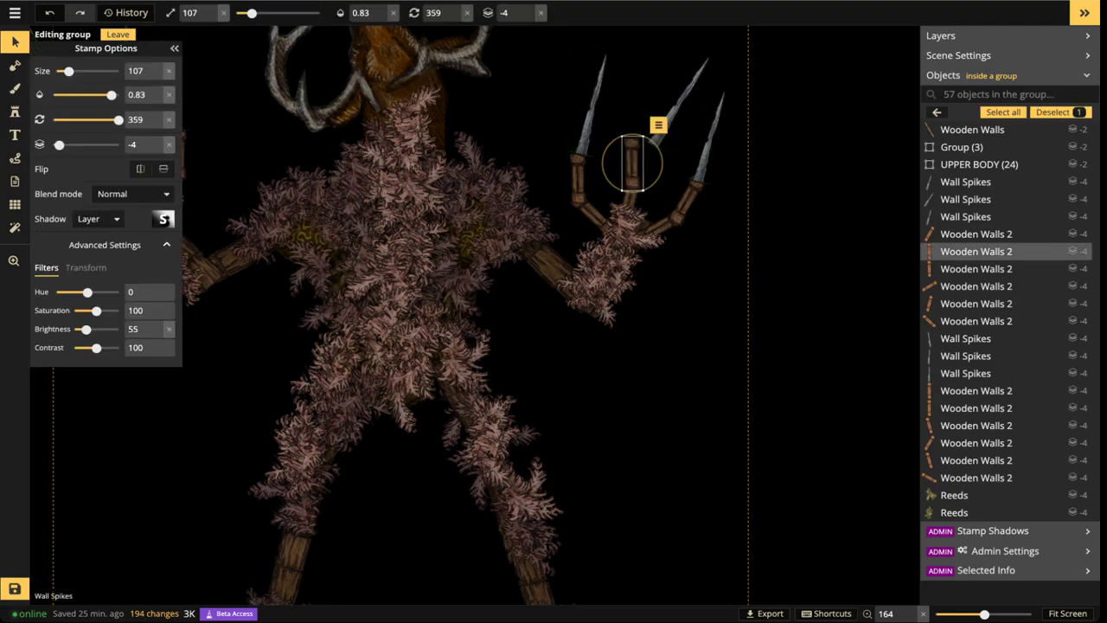
Rotate the copied middle finger's claw to lean slightly toward the head and seat it on the fingertip
{"action": "left_click", "coordinate": [678, 106]}
{"action": "scroll", "coordinate": [678, 106], "scroll_direction": "down", "scroll_amount": 6}
{"action": "scroll", "coordinate": [680, 105], "scroll_direction": "down", "scroll_amount": 3}
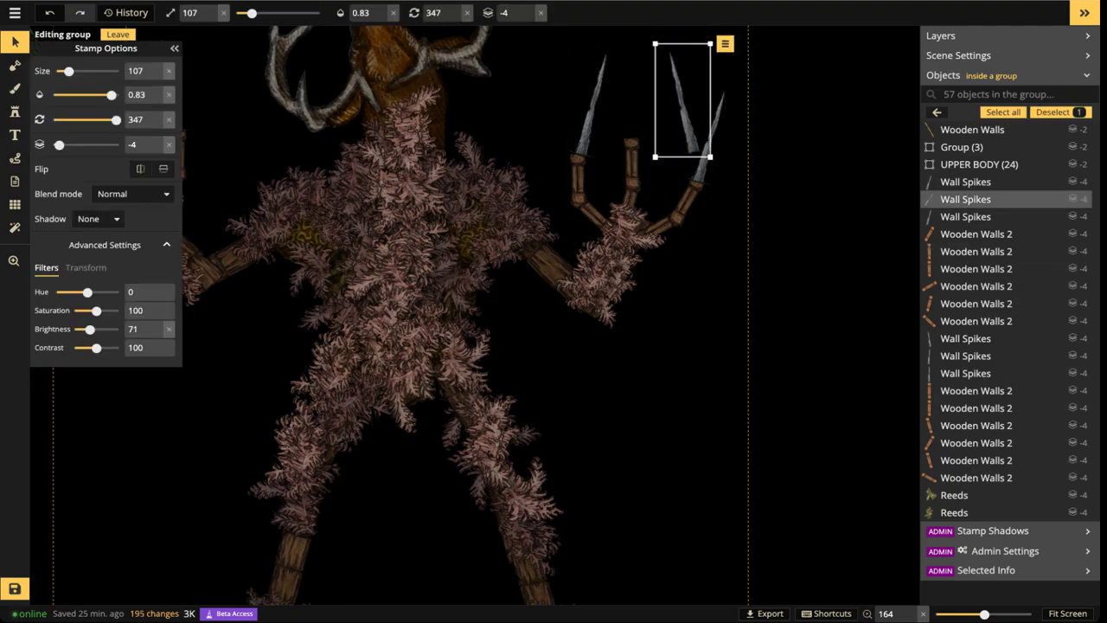
{"action": "left_click_drag", "start_coordinate": [680, 105], "coordinate": [620, 91]}
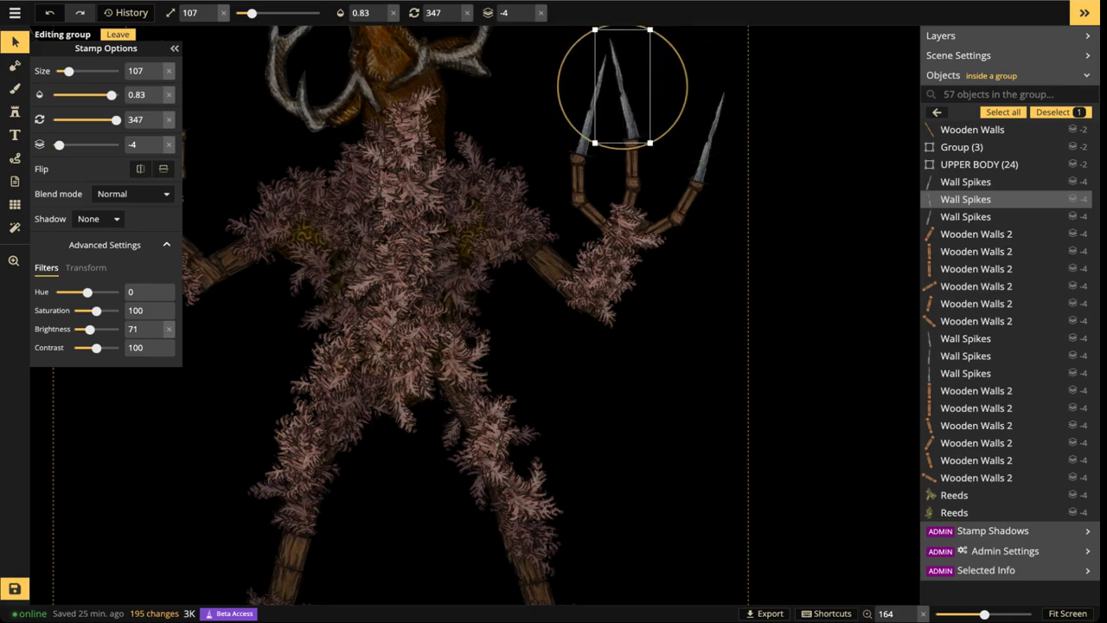
{"action": "scroll", "coordinate": [620, 91], "scroll_direction": "up", "scroll_amount": 2}
Rotate both beams and the claw of the copied hand's outermost finger together to 26 and shift them closer to the palm
{"action": "left_click", "coordinate": [668, 227]}
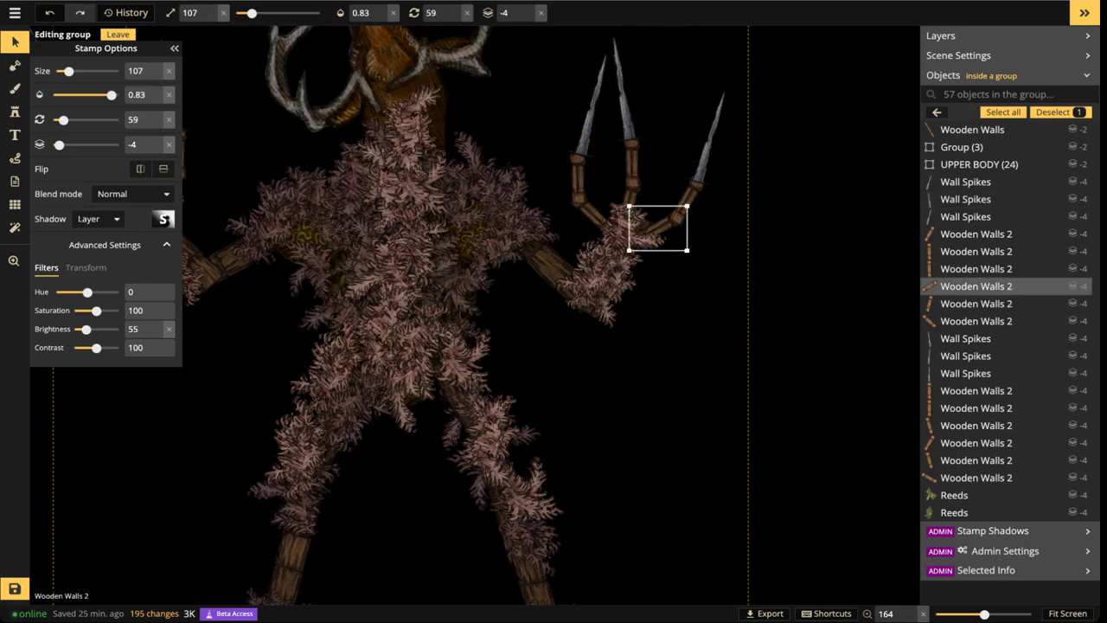
{"action": "left_click", "coordinate": [686, 205], "text": "shift"}
{"action": "left_click", "coordinate": [709, 149], "text": "shift"}
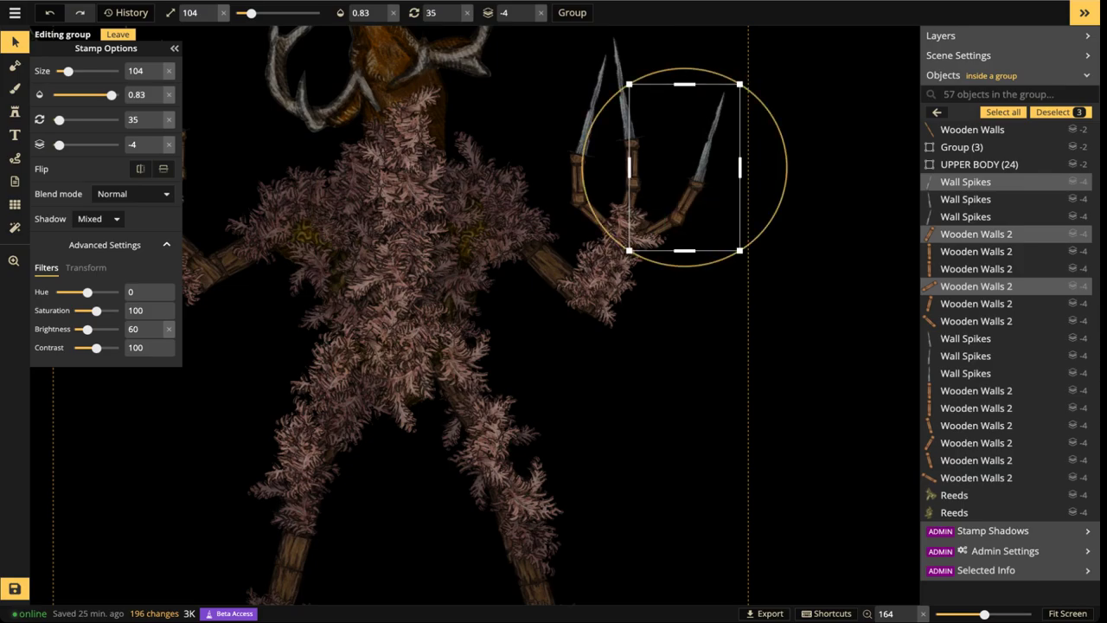
{"action": "scroll", "coordinate": [694, 194], "scroll_direction": "down", "scroll_amount": 4}
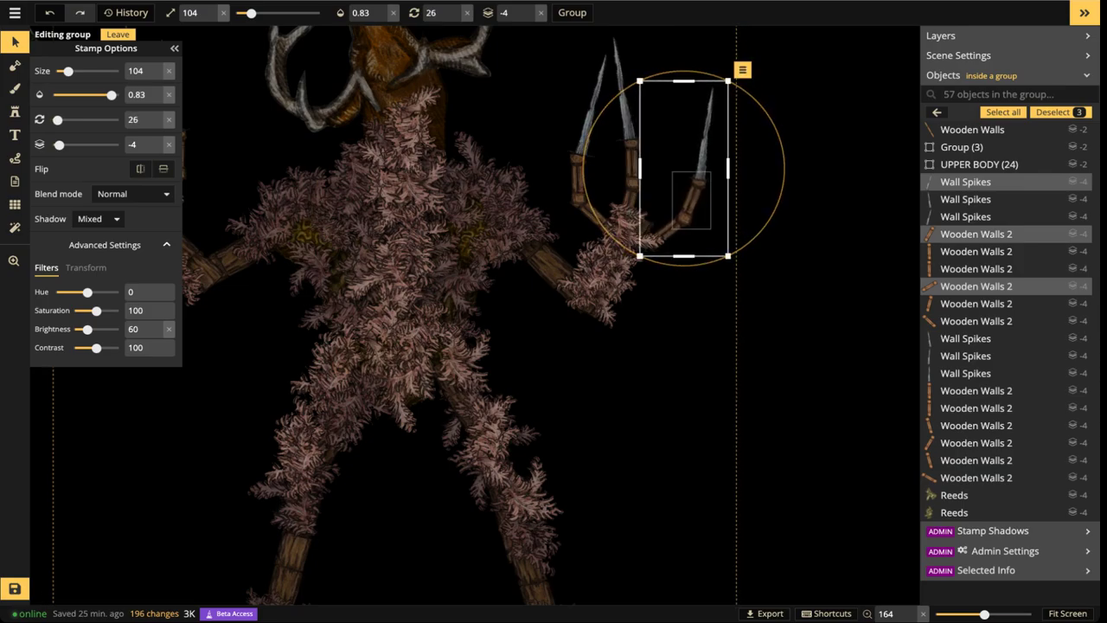
{"action": "left_click_drag", "start_coordinate": [692, 201], "coordinate": [678, 189]}
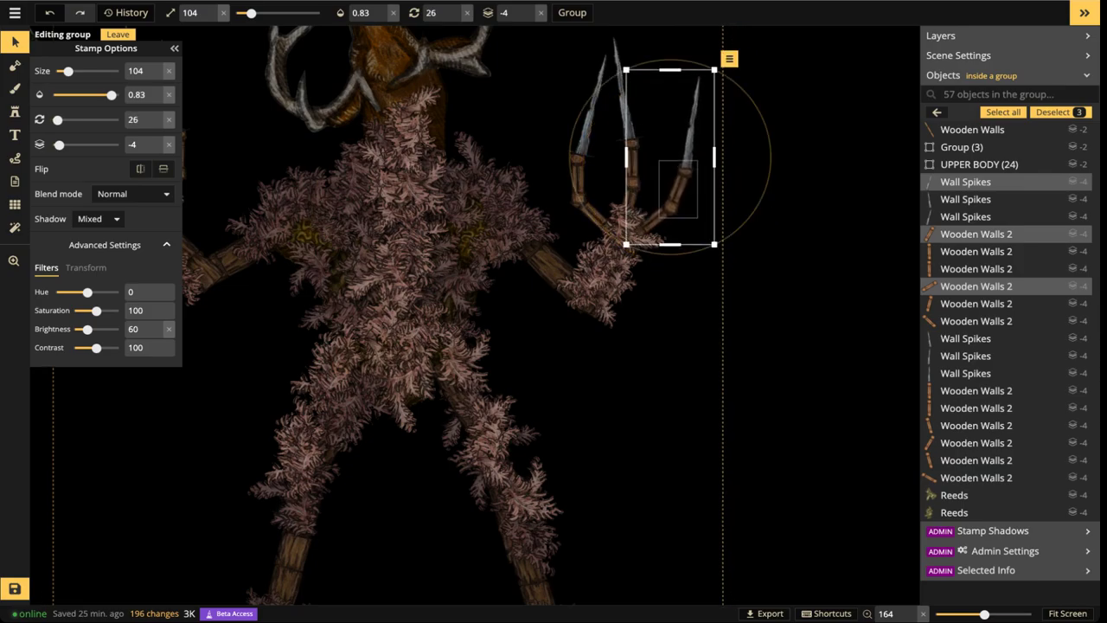
{"action": "scroll", "coordinate": [541, 128], "scroll_direction": "down", "scroll_amount": 3}
{"action": "left_click", "coordinate": [519, 124]}
Search the stamp catalog for PELT and pick the brown second variant of the Animal Pelt Rugs set
{"action": "left_click_drag", "start_coordinate": [441, 124], "coordinate": [575, 149]}
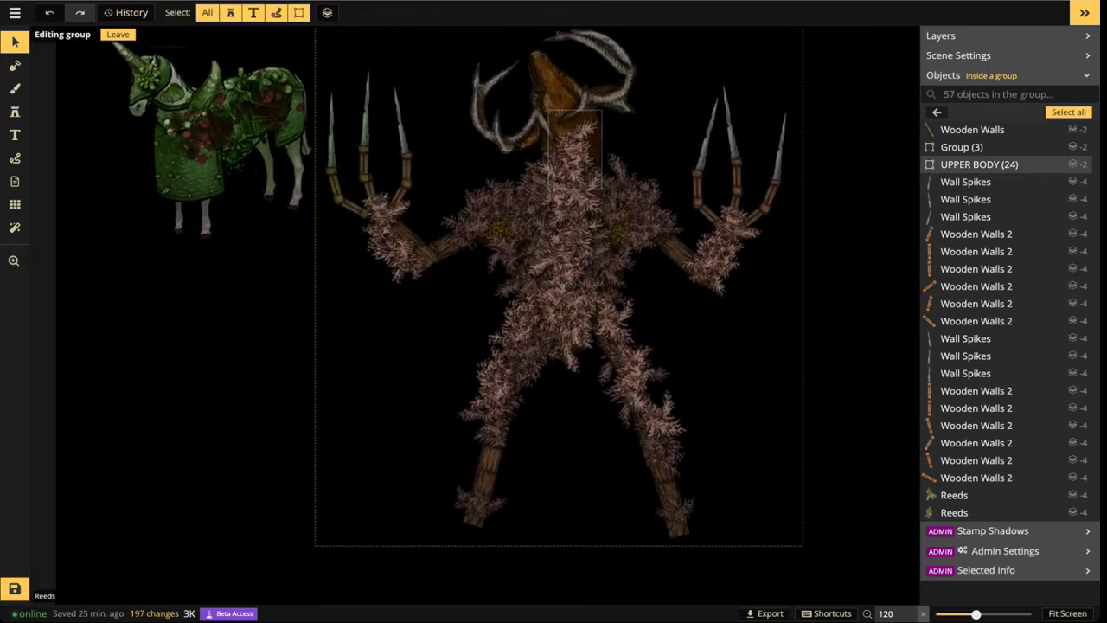
{"action": "left_click_drag", "start_coordinate": [612, 360], "coordinate": [575, 264]}
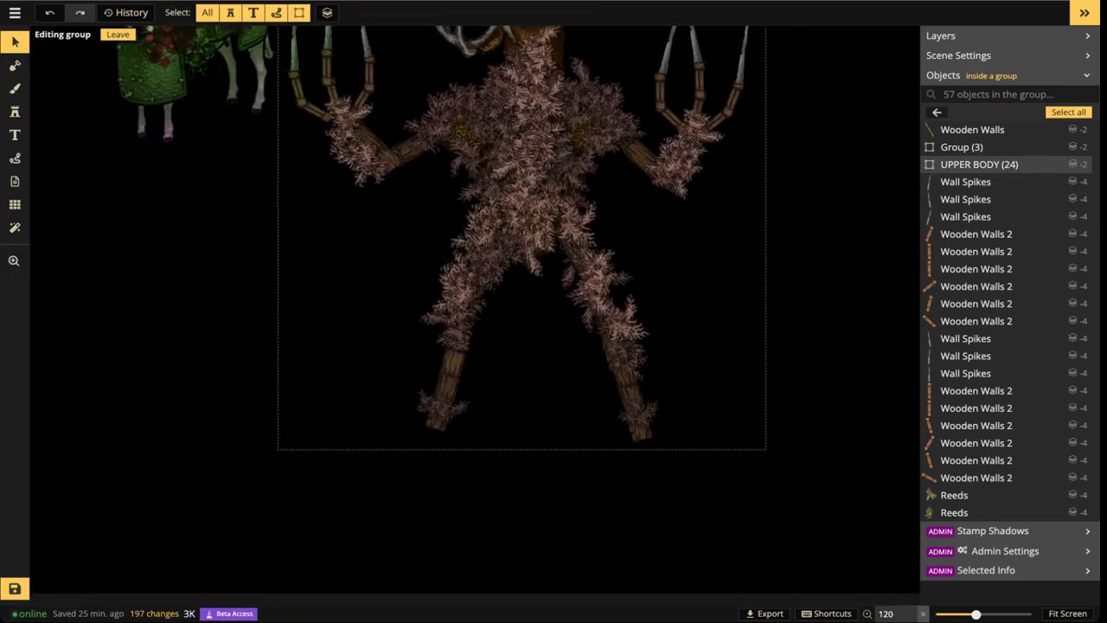
{"action": "left_click", "coordinate": [448, 386]}
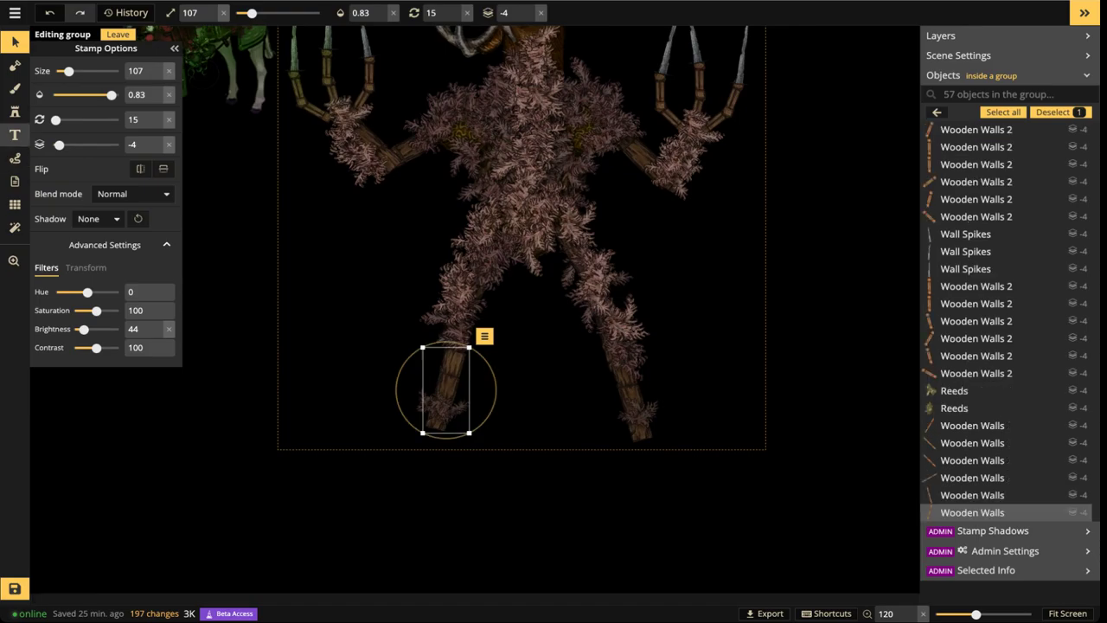
{"action": "key", "text": "s"}
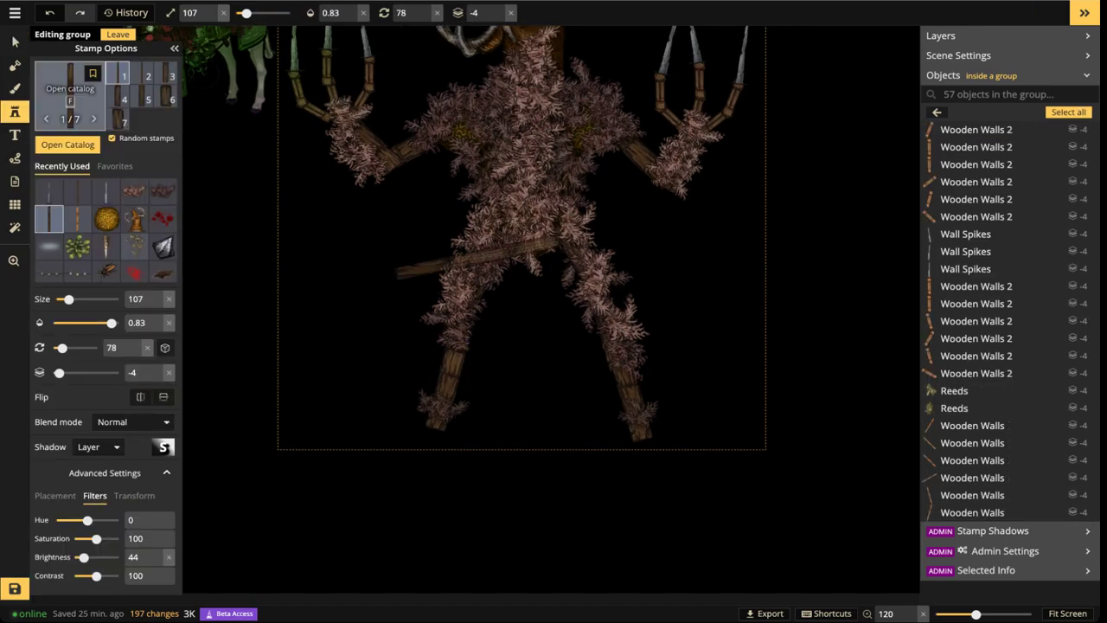
{"action": "left_click", "coordinate": [70, 95]}
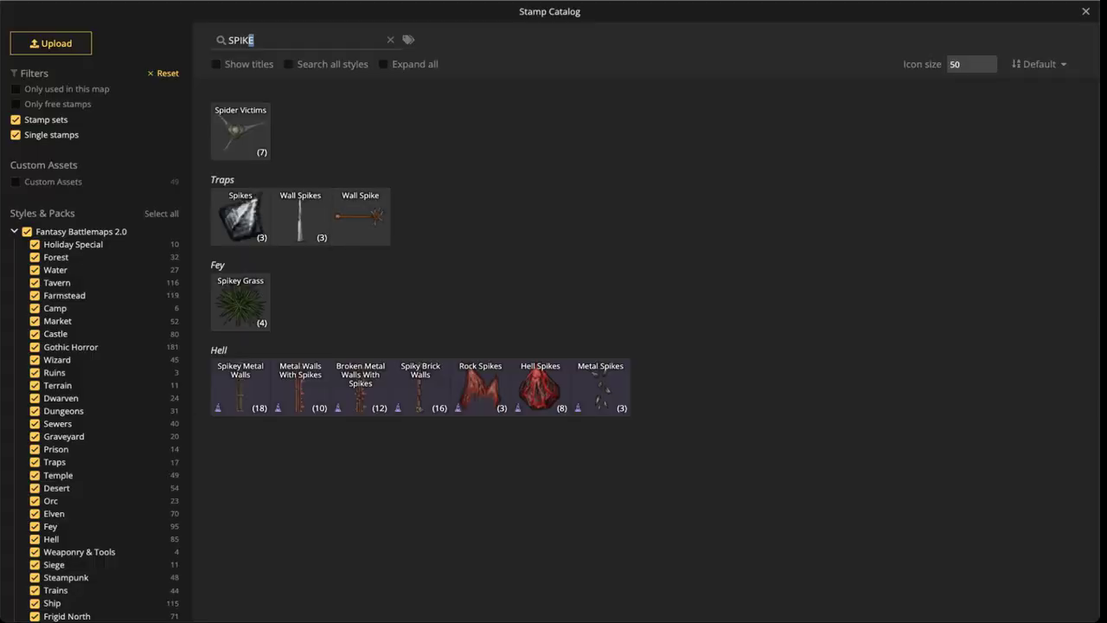
{"action": "key", "text": "BackSpace"}
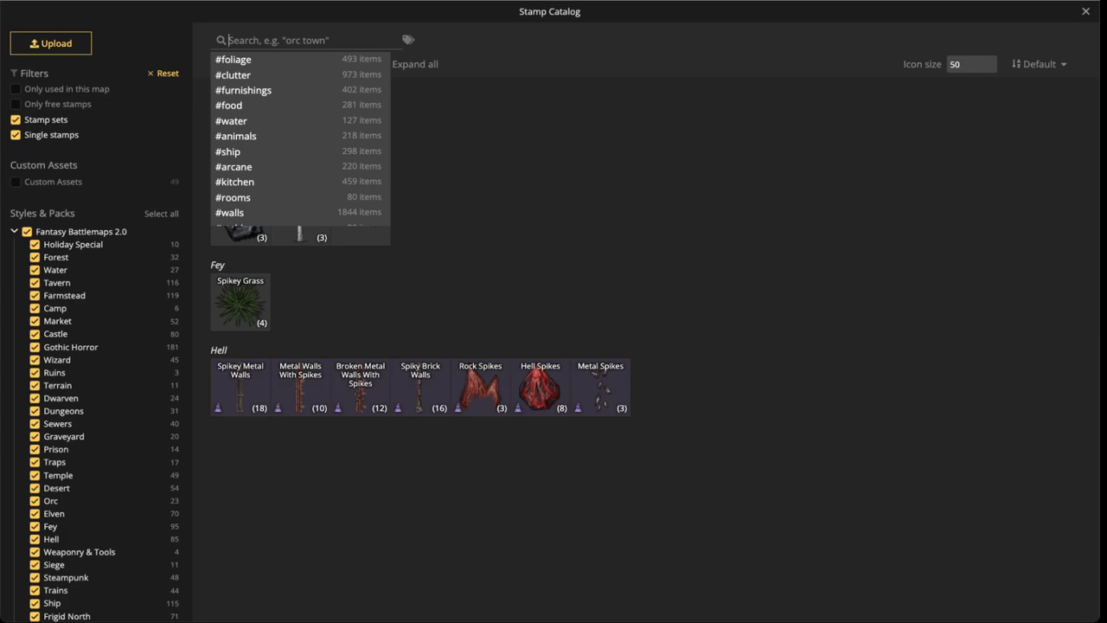
{"action": "type", "text": "PELT"}
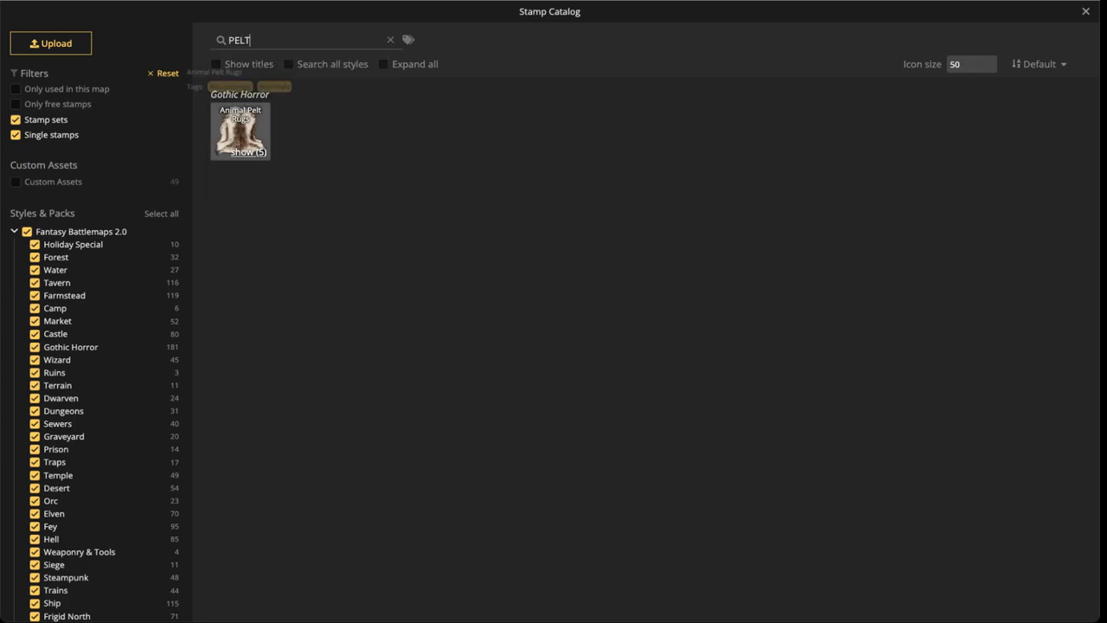
{"action": "left_click", "coordinate": [241, 130]}
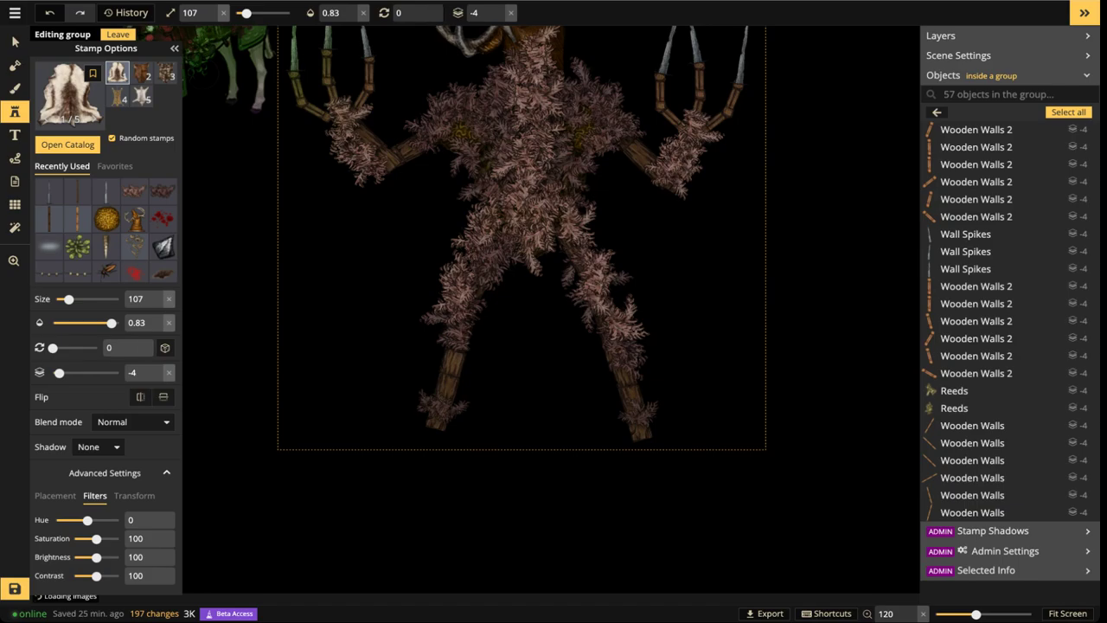
{"action": "left_click", "coordinate": [142, 73]}
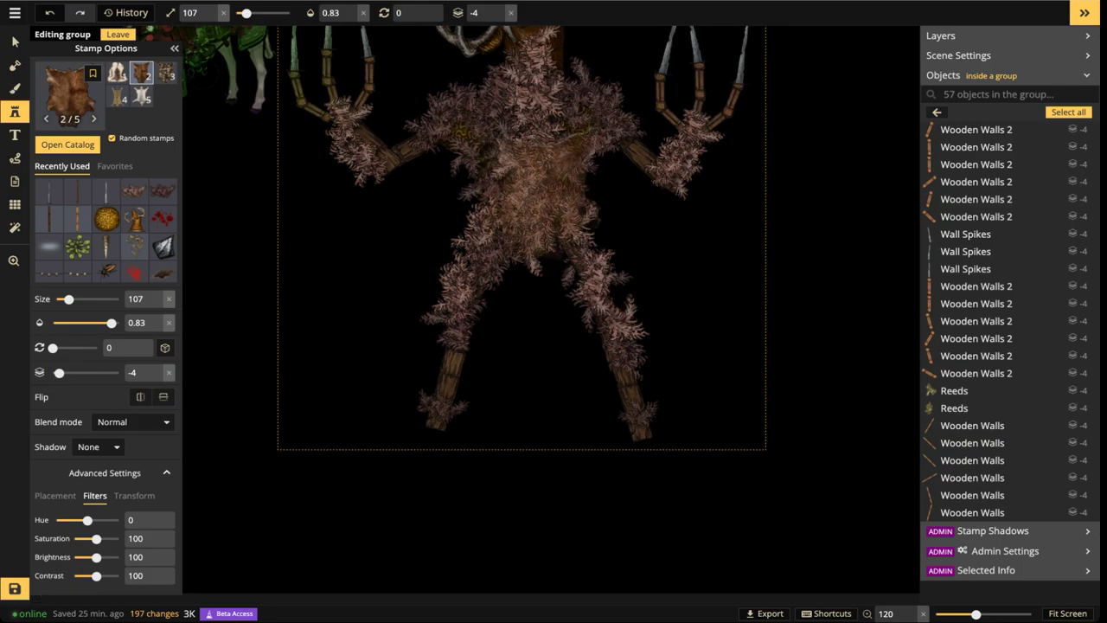
Place the brown pelt at size 147 over the creature's torso and set its layer to -1
{"action": "scroll", "coordinate": [530, 151], "scroll_direction": "up", "scroll_amount": 4}
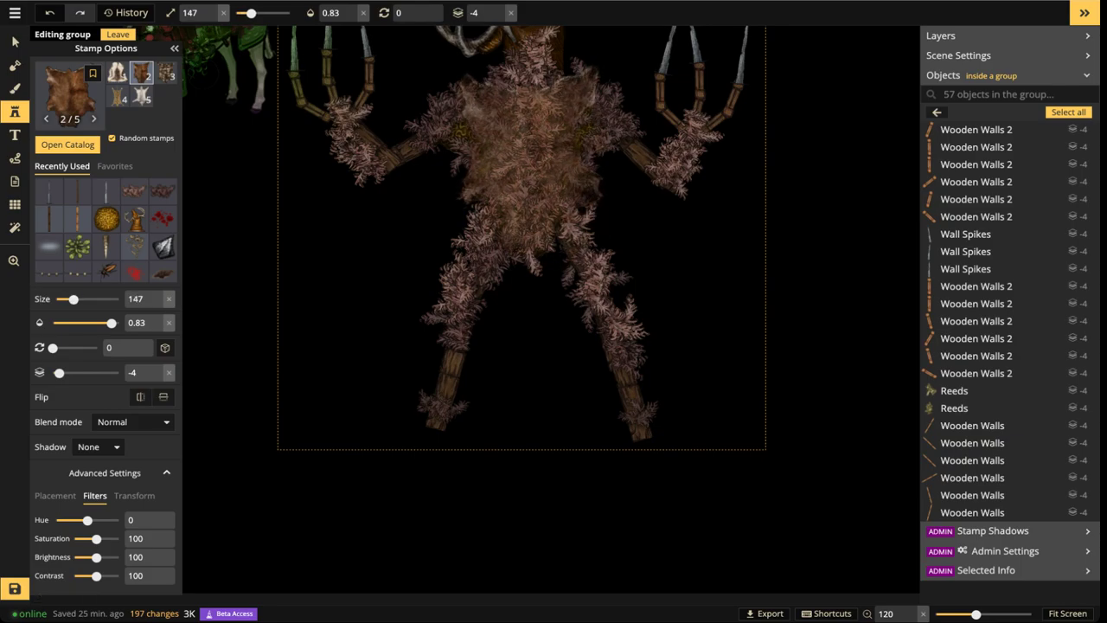
{"action": "left_click", "coordinate": [530, 159]}
{"action": "left_click_drag", "start_coordinate": [530, 159], "coordinate": [529, 168]}
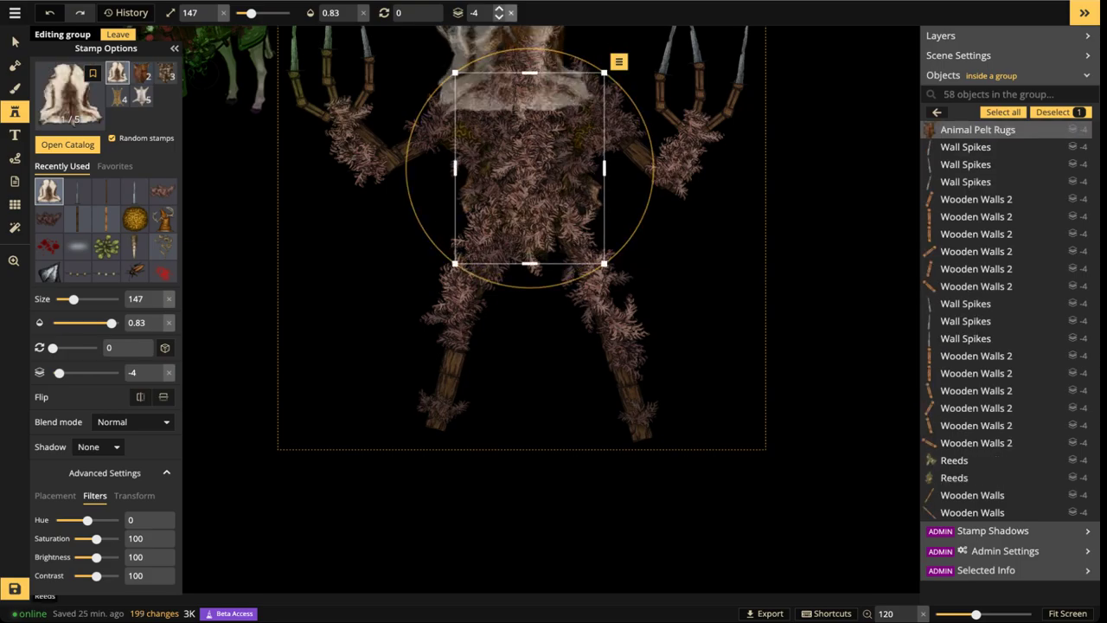
{"action": "scroll", "coordinate": [484, 13], "scroll_direction": "up", "scroll_amount": 8}
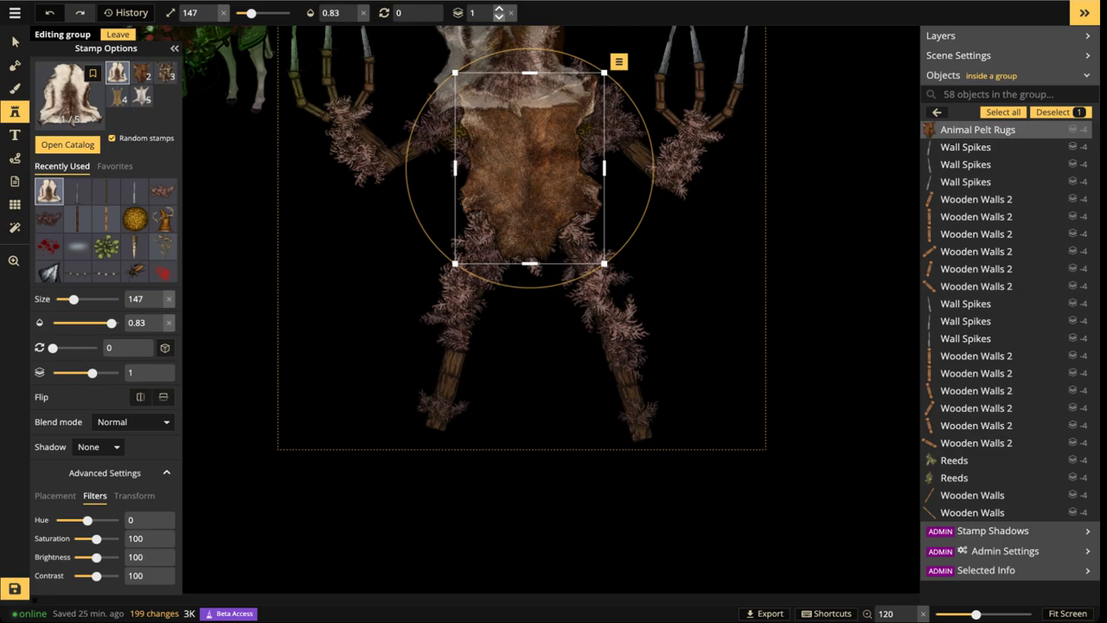
{"action": "key", "text": "Down"}
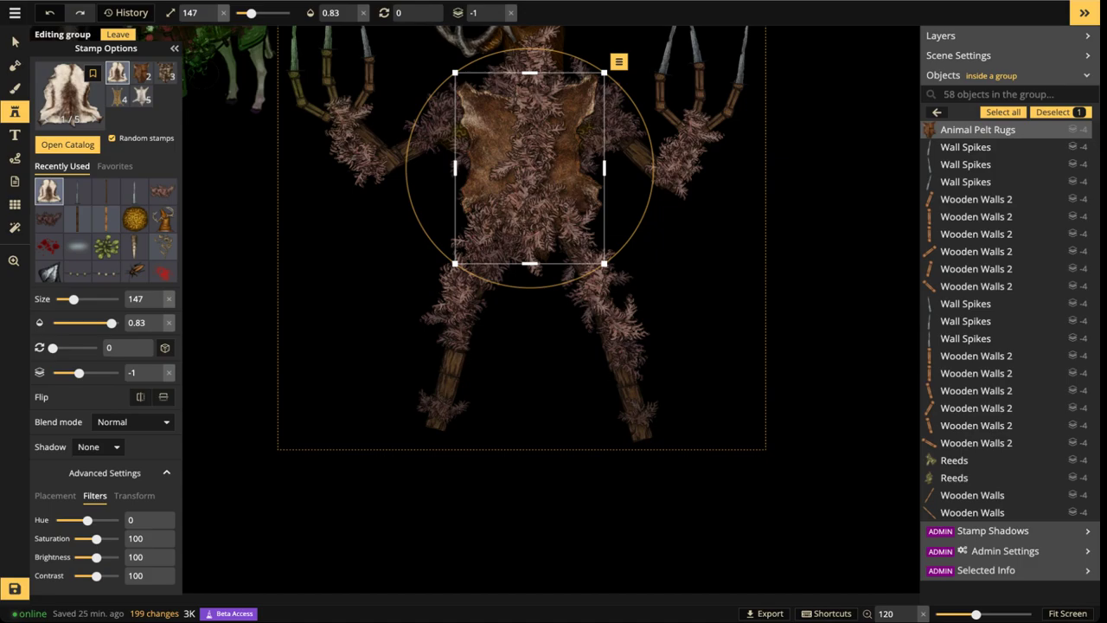
{"action": "left_click", "coordinate": [15, 42]}
Set the torso pelt's blend mode to Luminosity
{"action": "scroll", "coordinate": [608, 101], "scroll_direction": "up", "scroll_amount": 1}
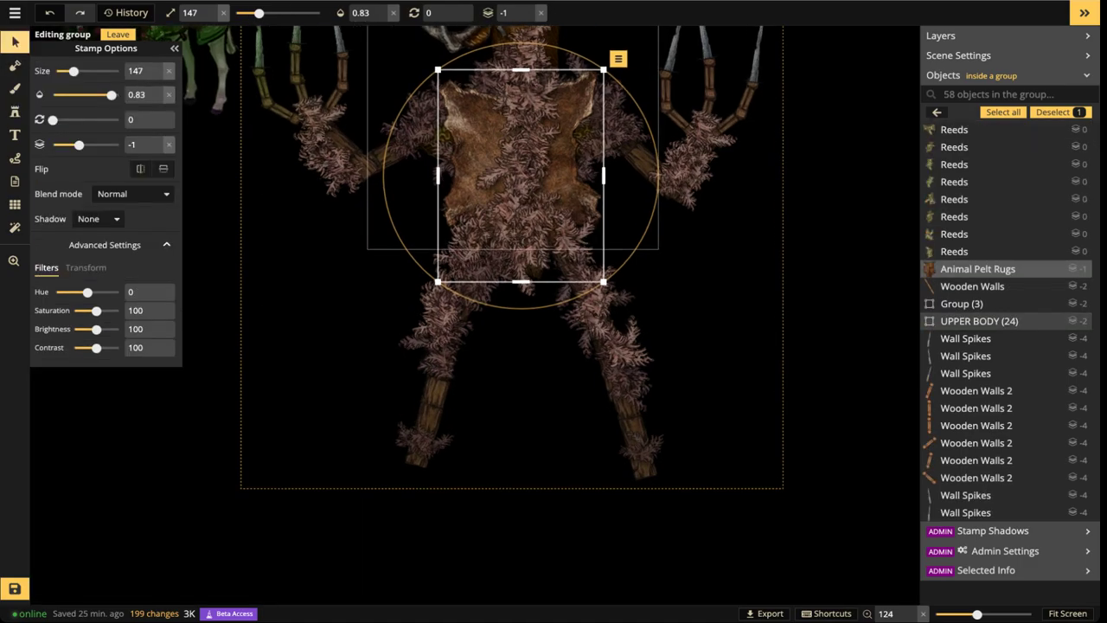
{"action": "left_click", "coordinate": [133, 195]}
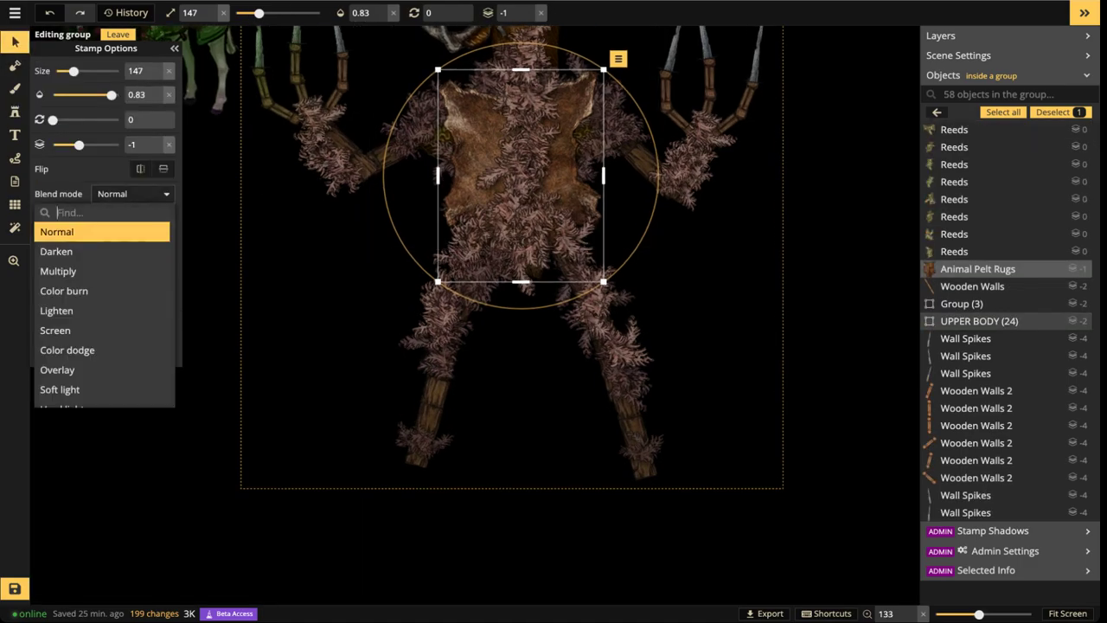
{"action": "scroll", "coordinate": [95, 380], "scroll_direction": "down", "scroll_amount": 3}
{"action": "left_click", "coordinate": [87, 398]}
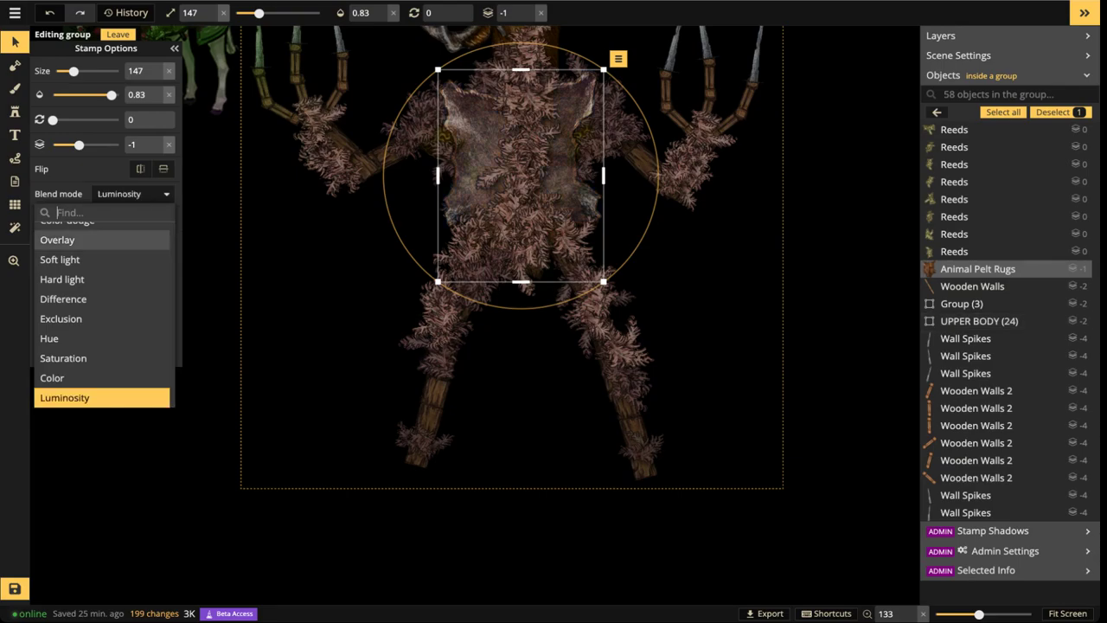
{"action": "left_click", "coordinate": [132, 195]}
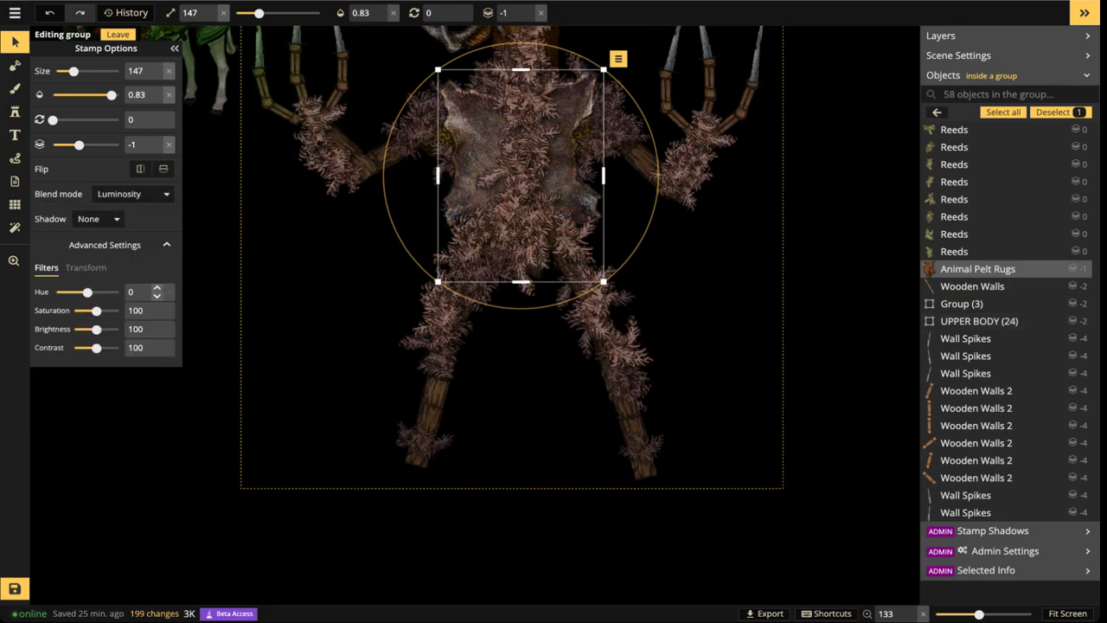
Reduce the torso pelt's brightness to 68 and narrow it slightly to fit the torso
{"action": "left_click_drag", "start_coordinate": [96, 328], "coordinate": [89, 329]}
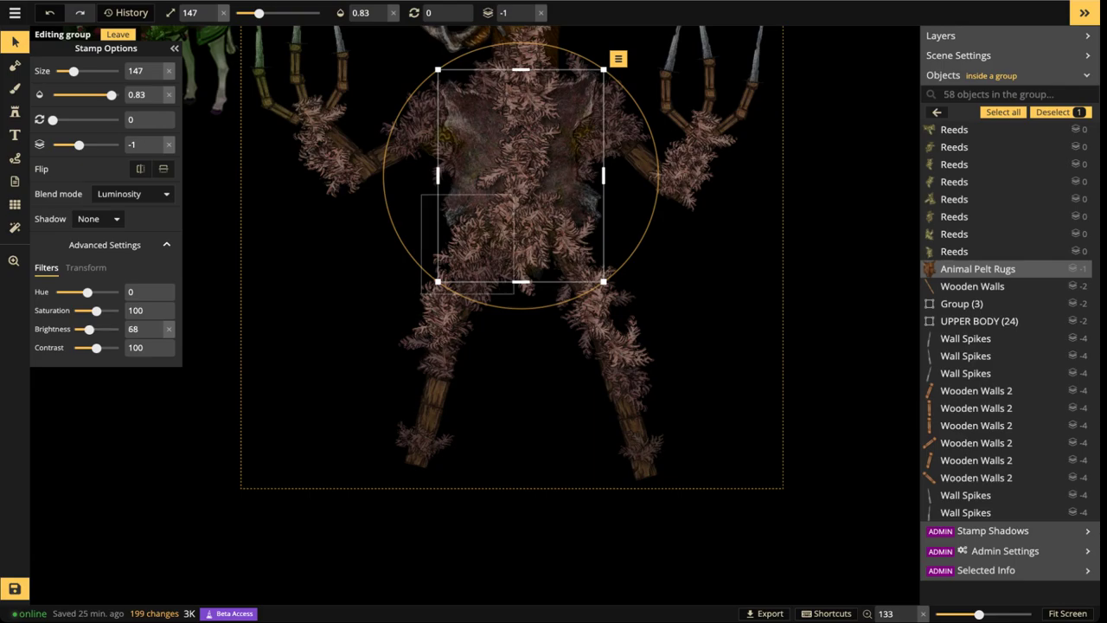
{"action": "mouse_move", "coordinate": [437, 176]}
{"action": "left_mouse_down"}
{"action": "mouse_move", "coordinate": [514, 176]}
{"action": "mouse_move", "coordinate": [450, 176]}
{"action": "left_mouse_up"}
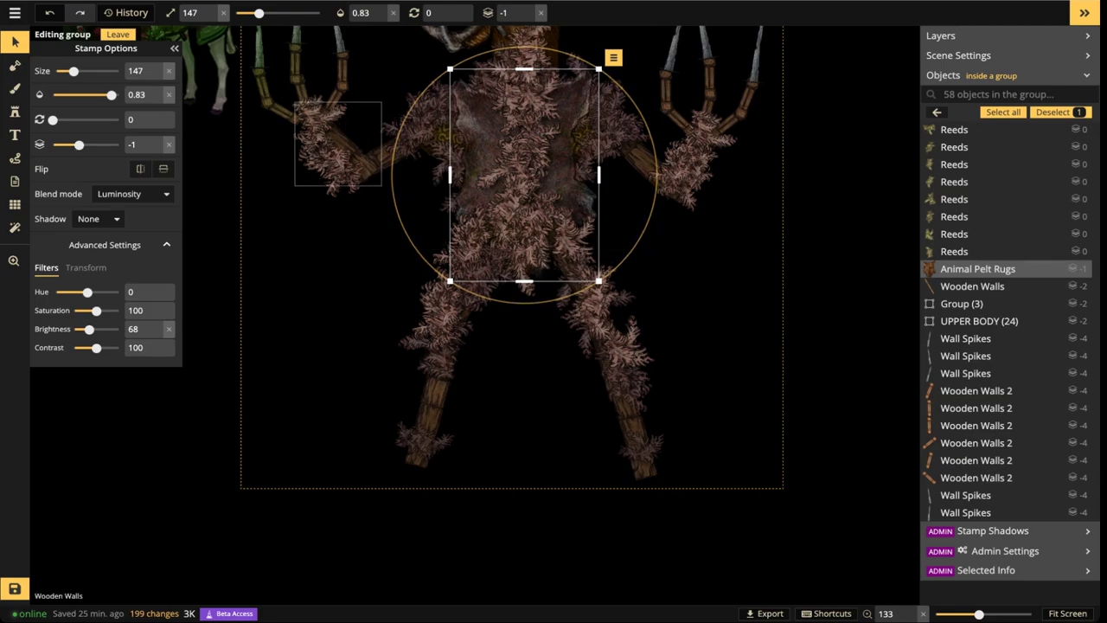
{"action": "key", "text": "Escape"}
Leave the creature group and delete the stray Wall Spikes stamp lying outside it
{"action": "scroll", "coordinate": [529, 154], "scroll_direction": "down", "scroll_amount": 2}
{"action": "left_click_drag", "start_coordinate": [529, 154], "coordinate": [507, 259]}
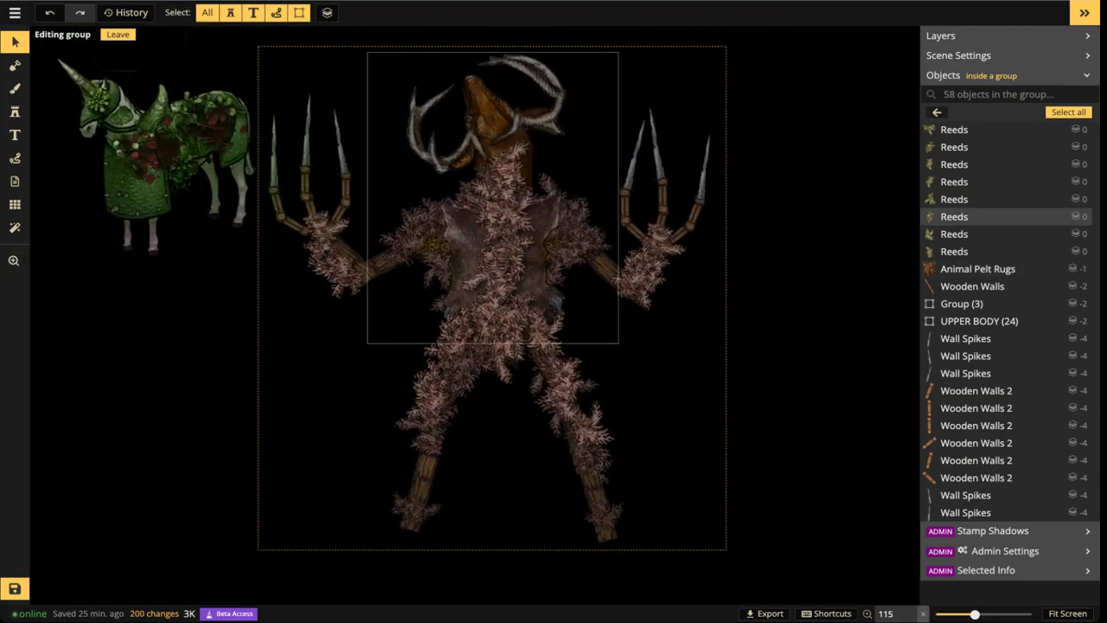
{"action": "left_click_drag", "start_coordinate": [488, 309], "coordinate": [603, 264]}
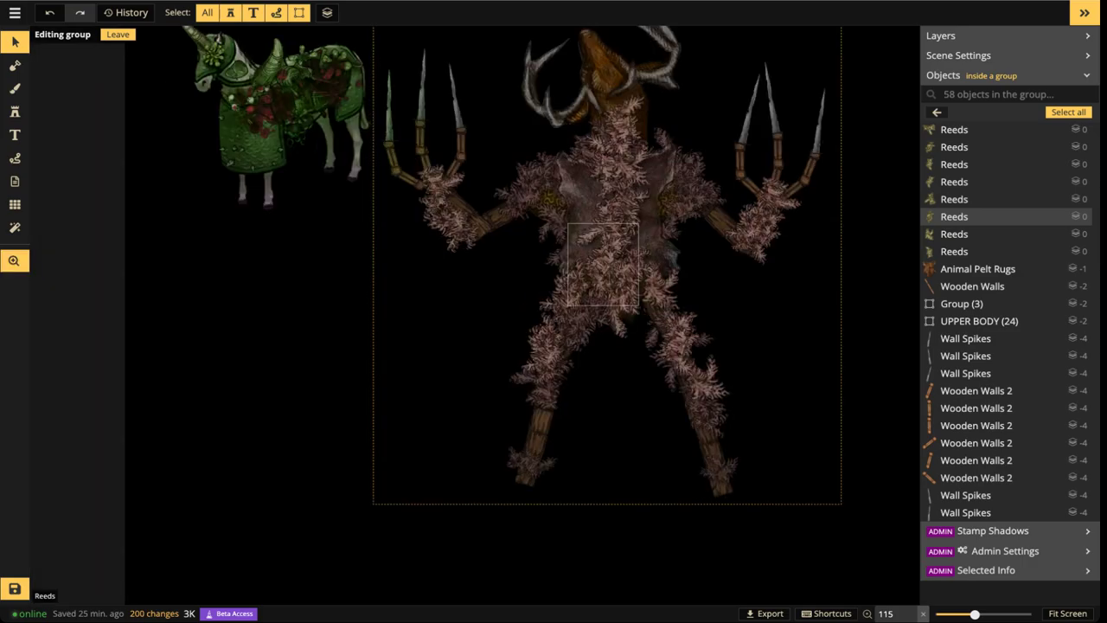
{"action": "left_click_drag", "start_coordinate": [510, 216], "coordinate": [498, 276]}
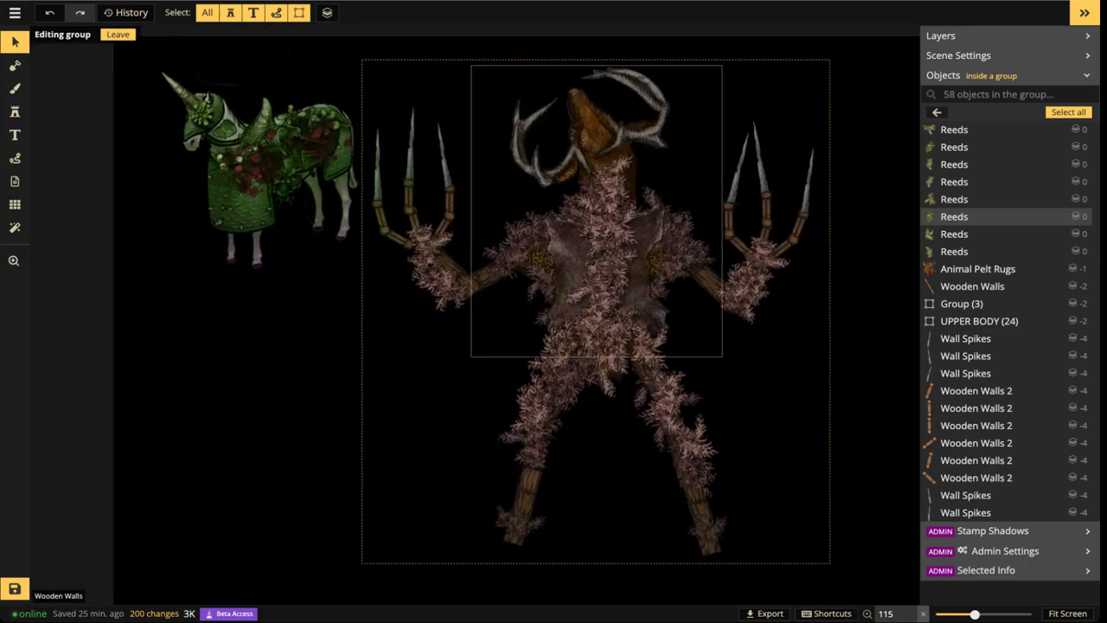
{"action": "key", "text": "Escape"}
{"action": "scroll", "coordinate": [589, 233], "scroll_direction": "down", "scroll_amount": 5}
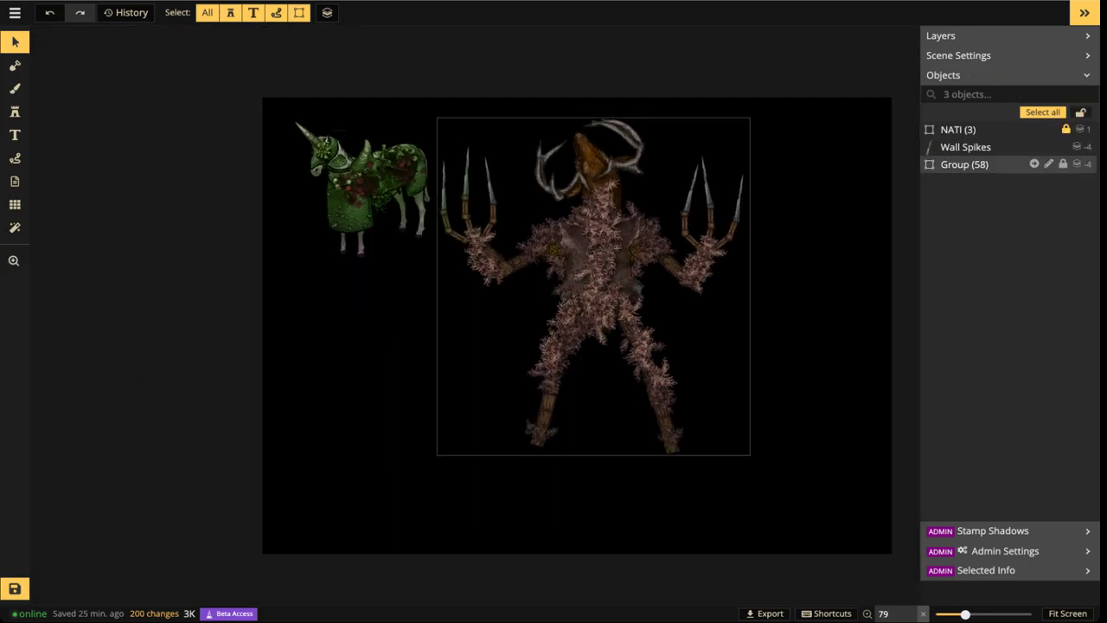
{"action": "left_click", "coordinate": [965, 147]}
{"action": "key", "text": "Escape"}
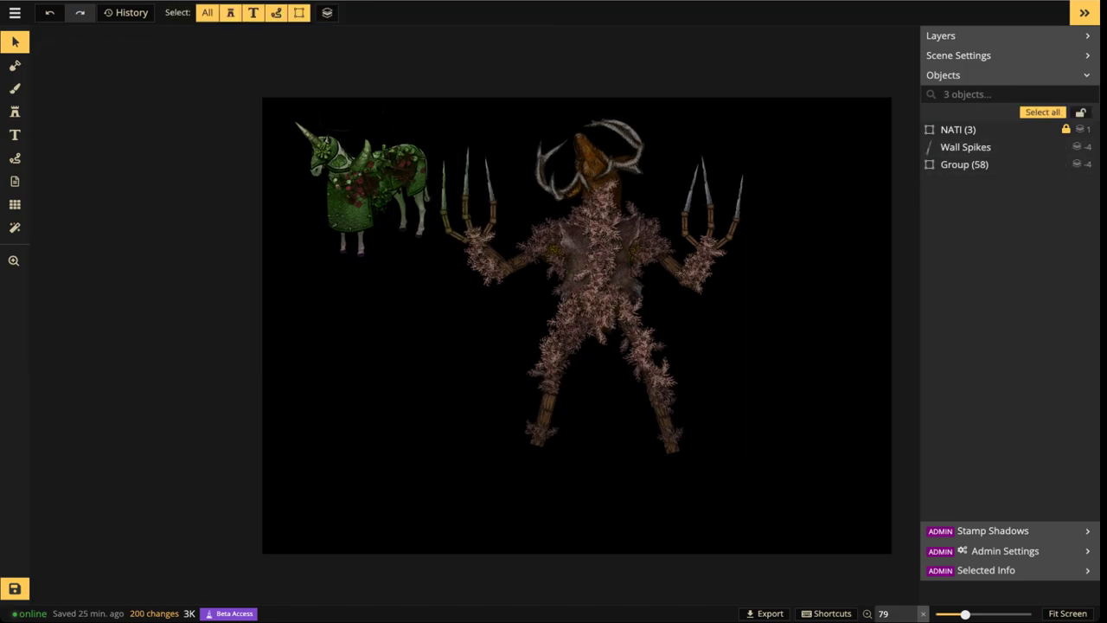
{"action": "left_click", "coordinate": [965, 165]}
{"action": "left_click", "coordinate": [965, 147]}
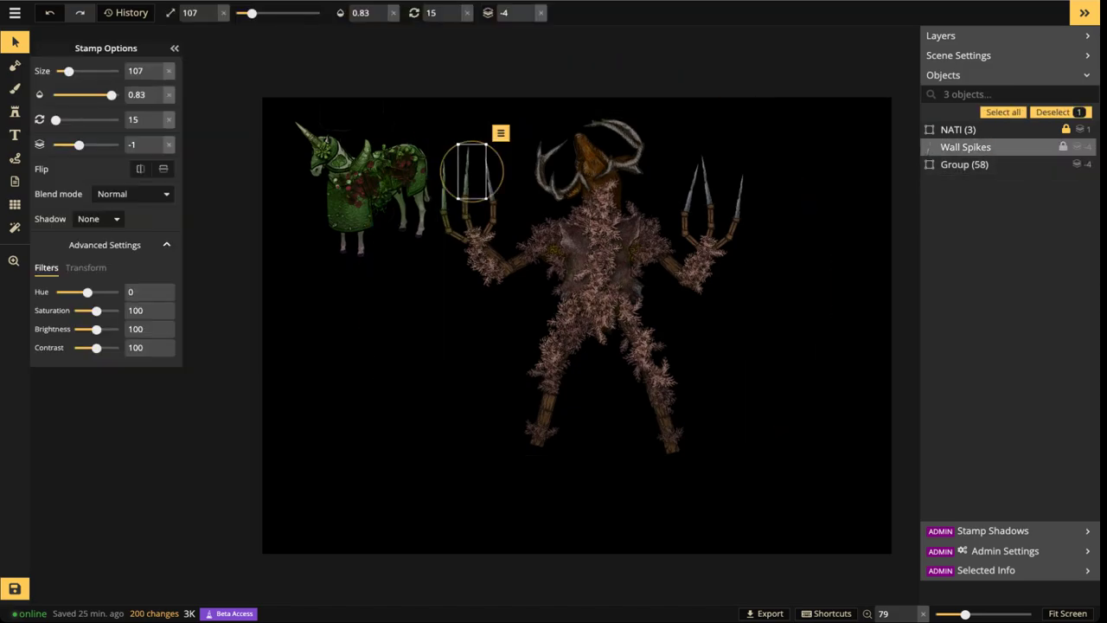
{"action": "key", "text": "Escape"}
{"action": "key", "text": "Delete"}
Move the whole creature group farther away from the unicorn and slightly lower on the canvas
{"action": "left_click", "coordinate": [965, 147]}
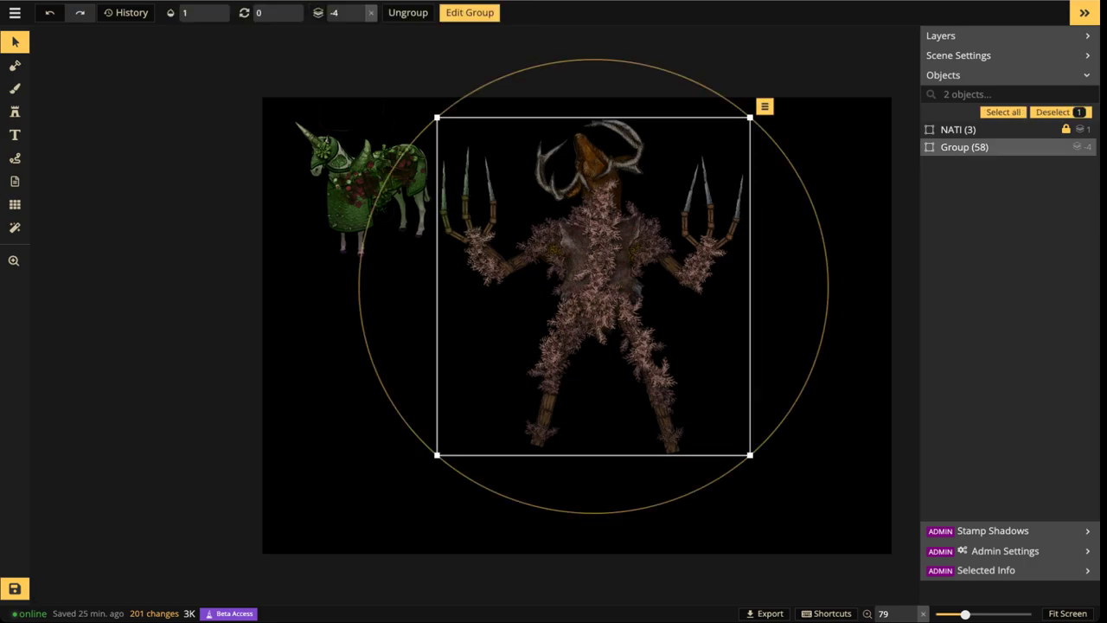
{"action": "left_click_drag", "start_coordinate": [596, 277], "coordinate": [505, 235]}
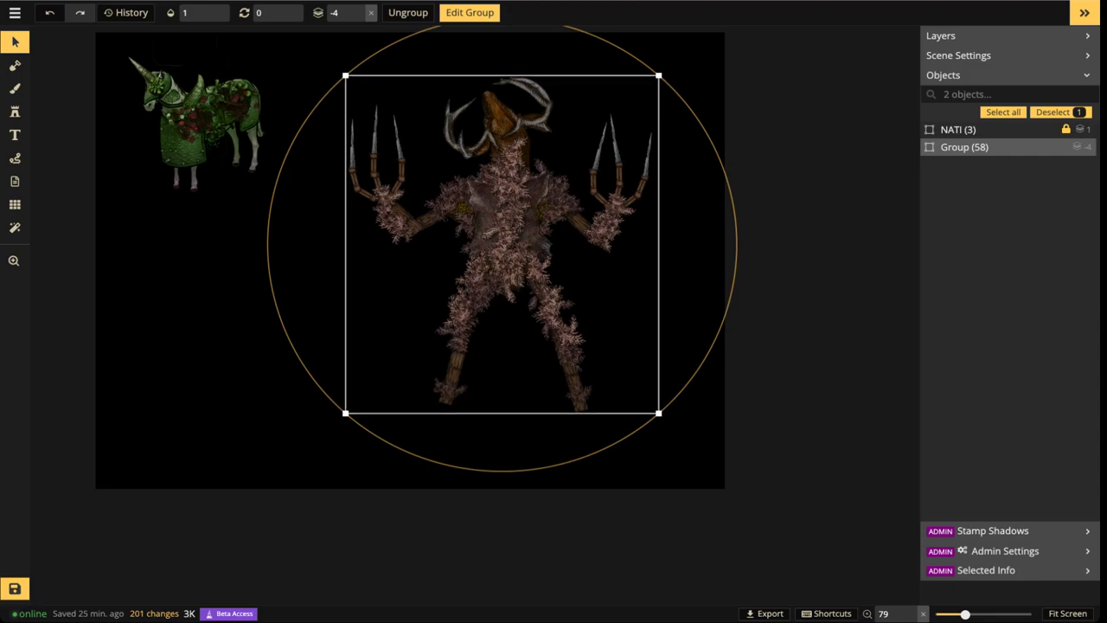
{"action": "left_click_drag", "start_coordinate": [505, 235], "coordinate": [503, 269]}
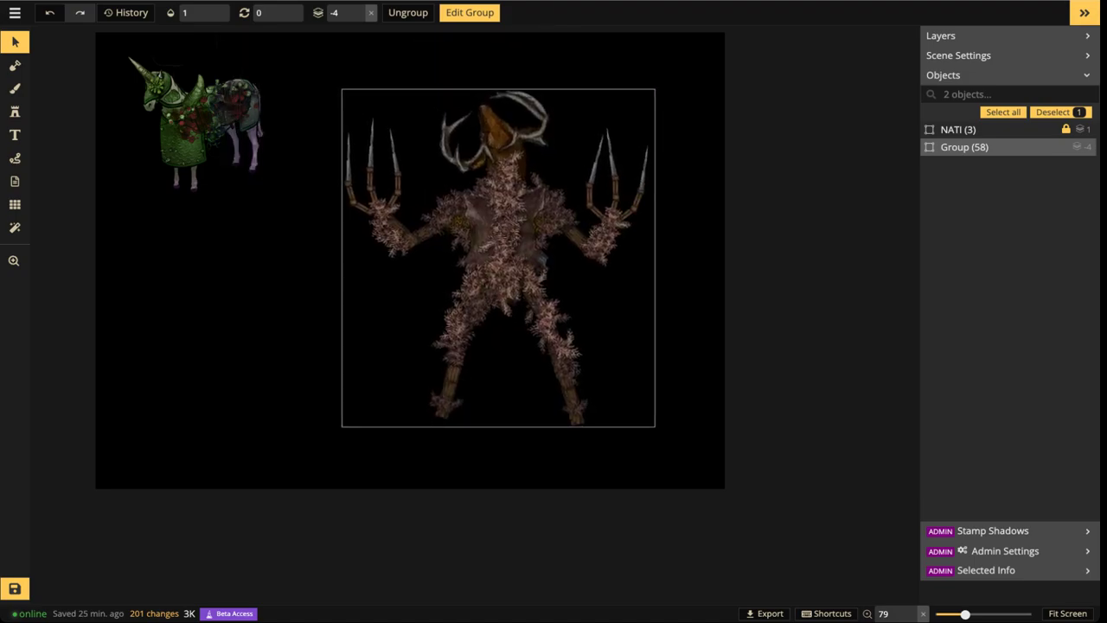
{"action": "scroll", "coordinate": [444, 234], "scroll_direction": "up", "scroll_amount": 2}
{"action": "scroll", "coordinate": [460, 222], "scroll_direction": "up", "scroll_amount": 2}
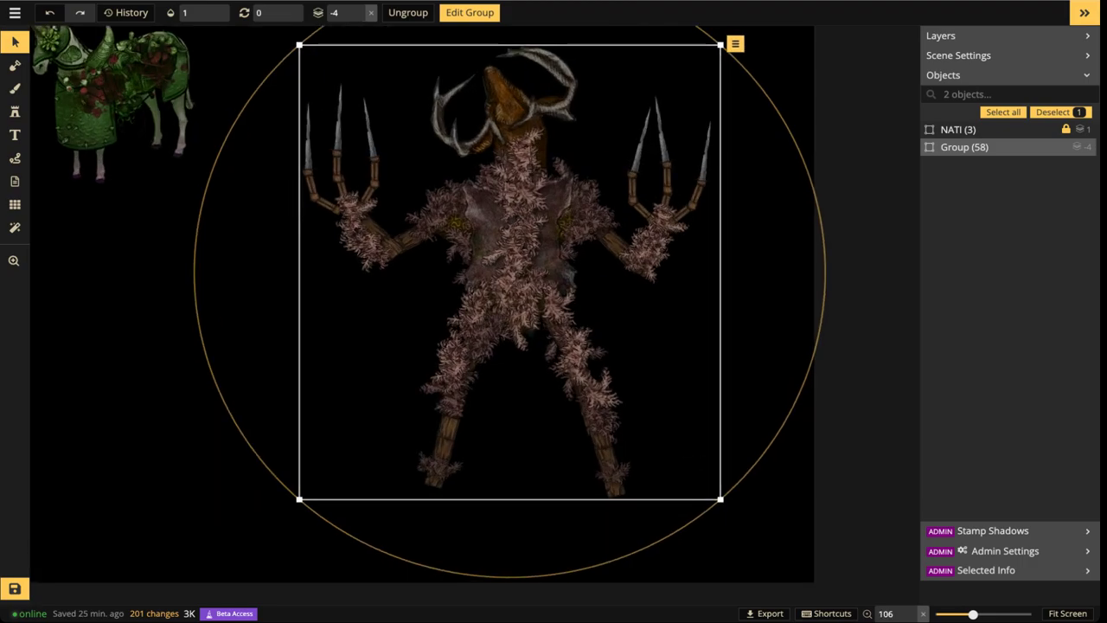
Inside the creature group, place a Blood Splatter stamp at size 257 and rotation 270 over the claws nearer the unicorn
{"action": "double_click", "coordinate": [484, 220]}
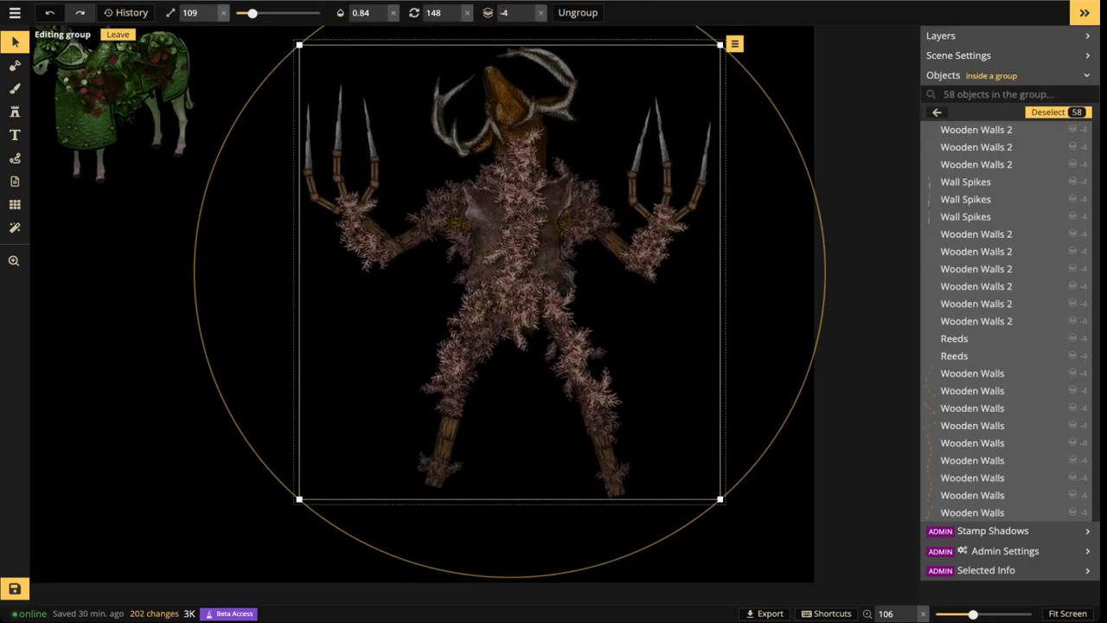
{"action": "left_click", "coordinate": [15, 112]}
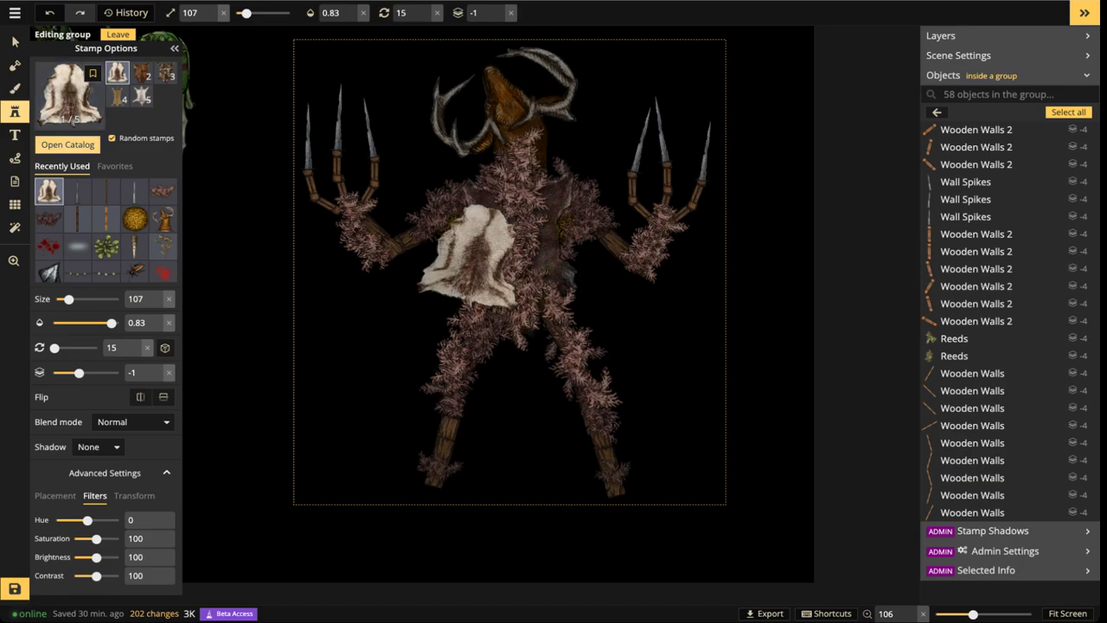
{"action": "left_click", "coordinate": [49, 246]}
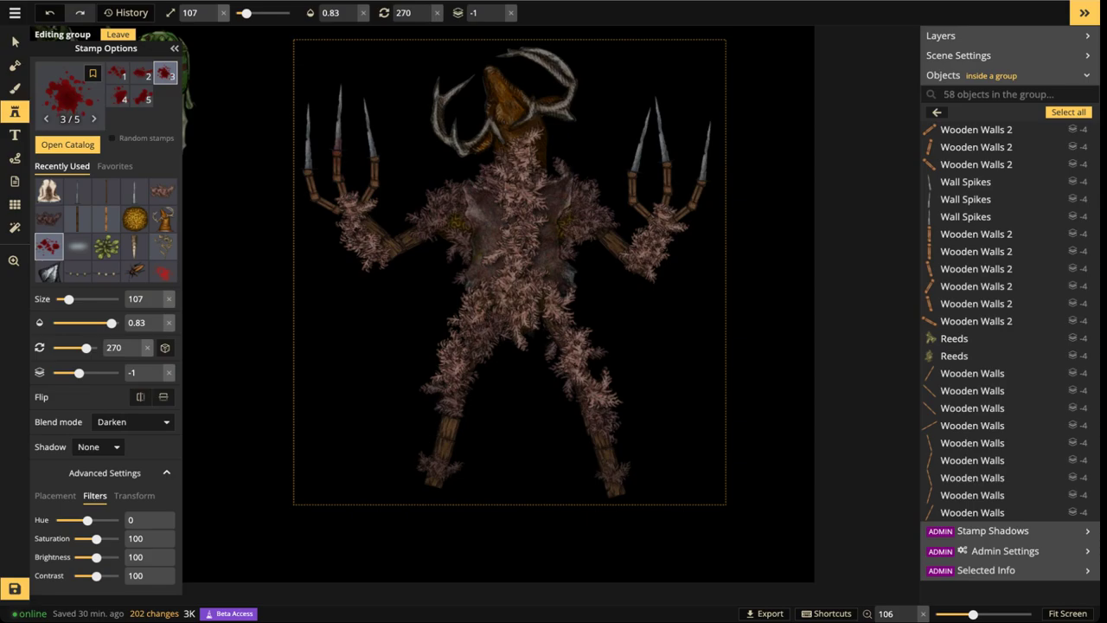
{"action": "left_click_drag", "start_coordinate": [68, 298], "coordinate": [87, 299]}
{"action": "left_click", "coordinate": [340, 125]}
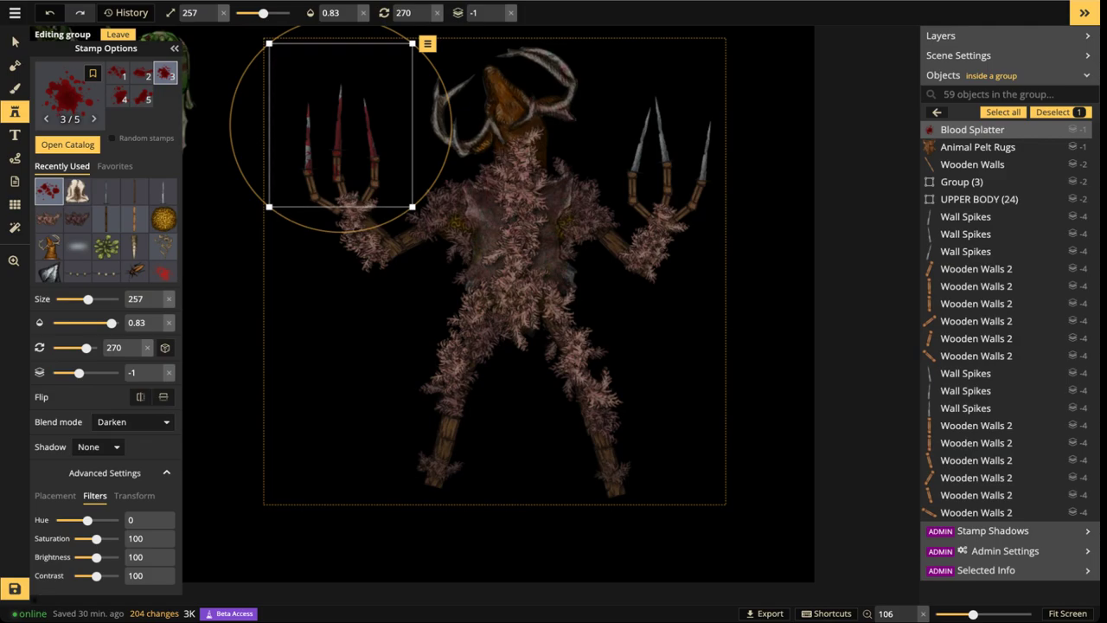
Place a second Blood Splatter stamp, rotated to 345, over the claws of the hand farther from the unicorn
{"action": "key", "text": "Escape"}
{"action": "scroll", "coordinate": [668, 139], "scroll_direction": "up", "scroll_amount": 5}
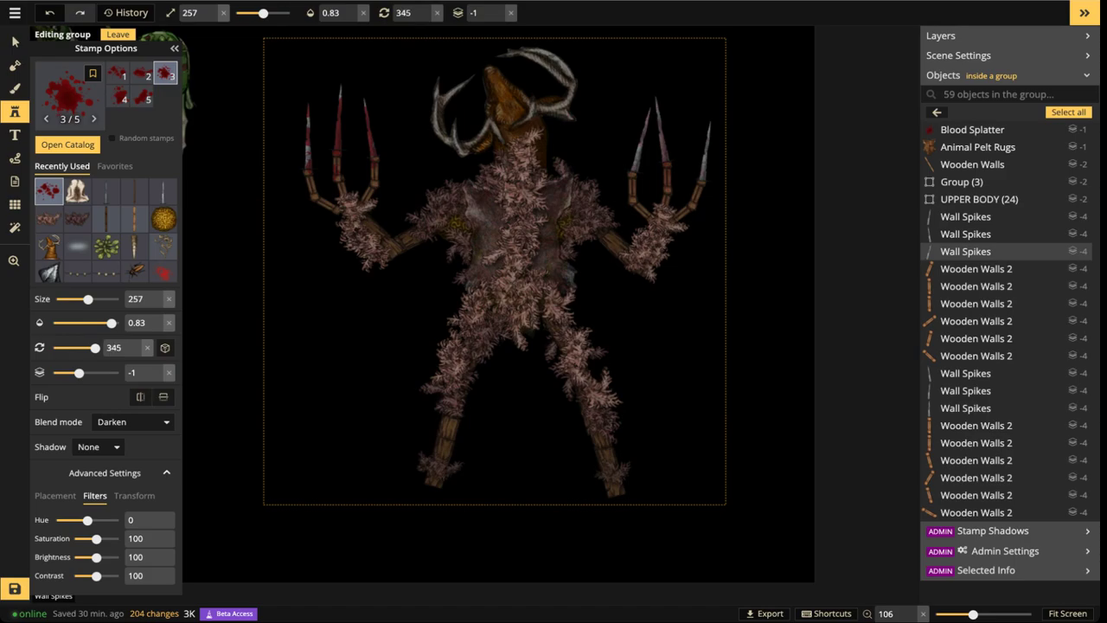
{"action": "left_click", "coordinate": [675, 138]}
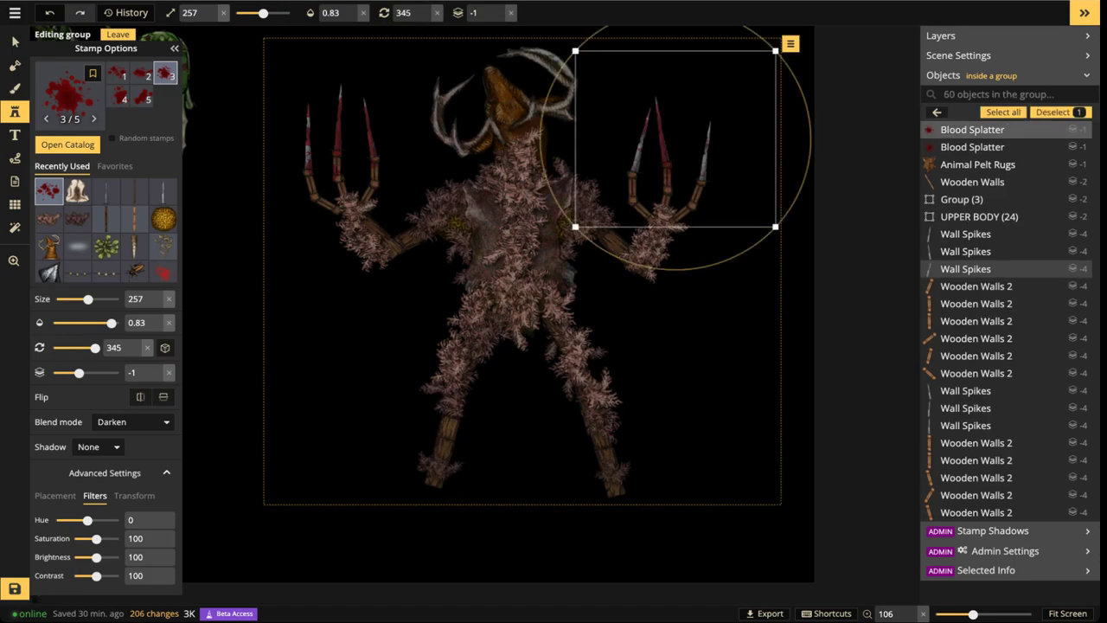
{"action": "key", "text": "Escape"}
Place a Blood Splatter stamp rotated to 315 over the creature's throat and upper chest
{"action": "scroll", "coordinate": [332, 145], "scroll_direction": "down", "scroll_amount": 2}
{"action": "key", "text": "space"}
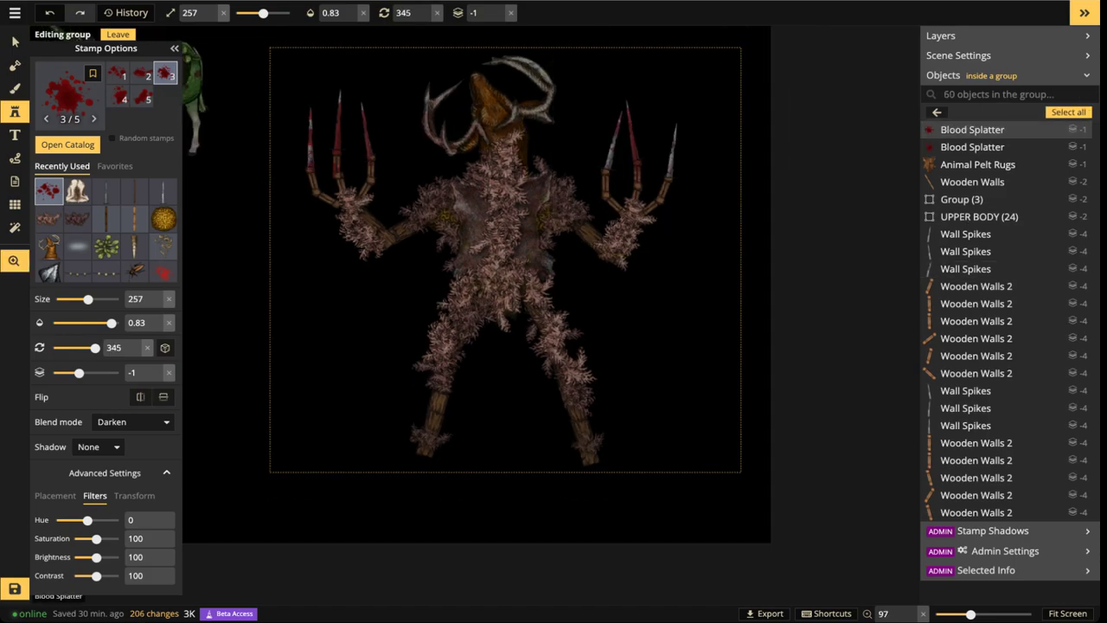
{"action": "left_click_drag", "start_coordinate": [501, 157], "coordinate": [548, 184]}
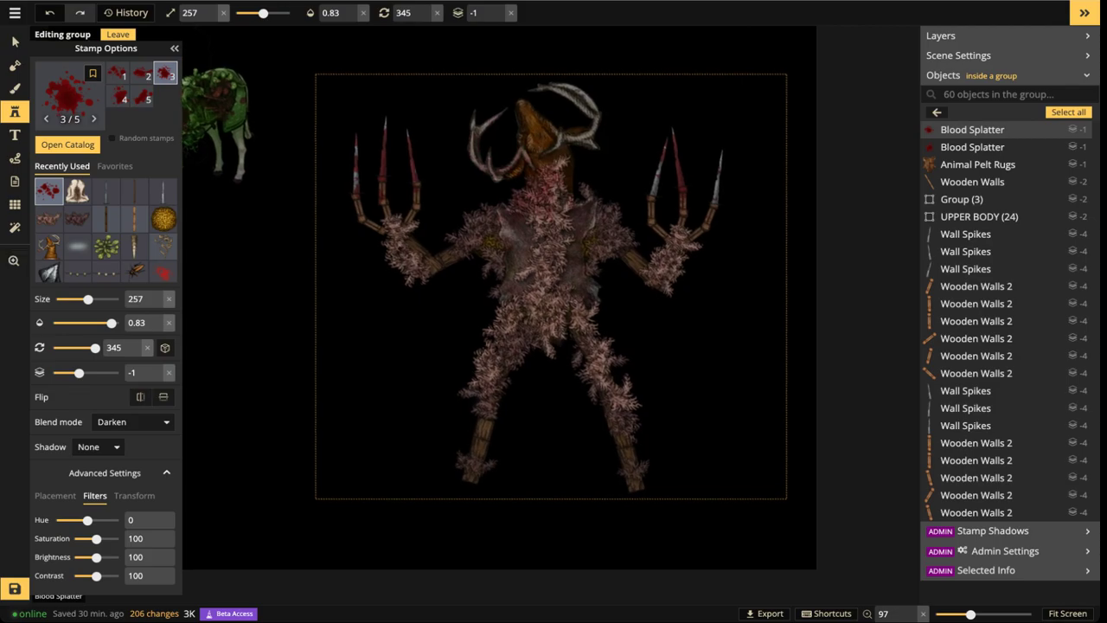
{"action": "scroll", "coordinate": [548, 184], "scroll_direction": "down", "scroll_amount": 2}
{"action": "left_click", "coordinate": [531, 179]}
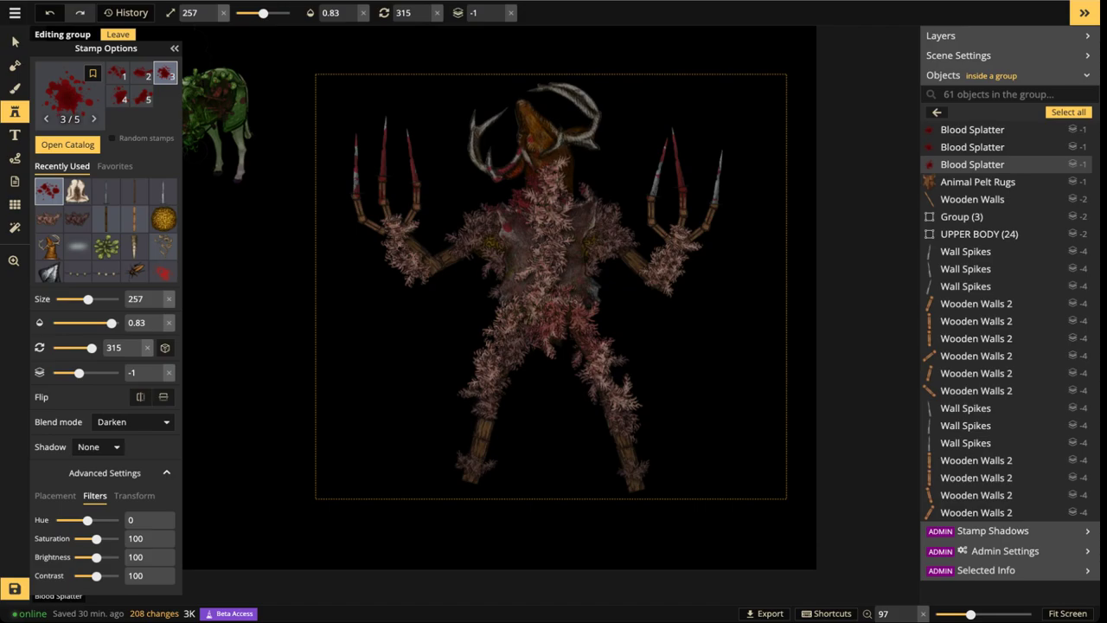
Place a Blood Splatter rotated to 225 over the hip and thigh farther from the unicorn, and raise it to layer 0
{"action": "scroll", "coordinate": [581, 332], "scroll_direction": "down", "scroll_amount": 8}
{"action": "scroll", "coordinate": [597, 358], "scroll_direction": "up", "scroll_amount": 2}
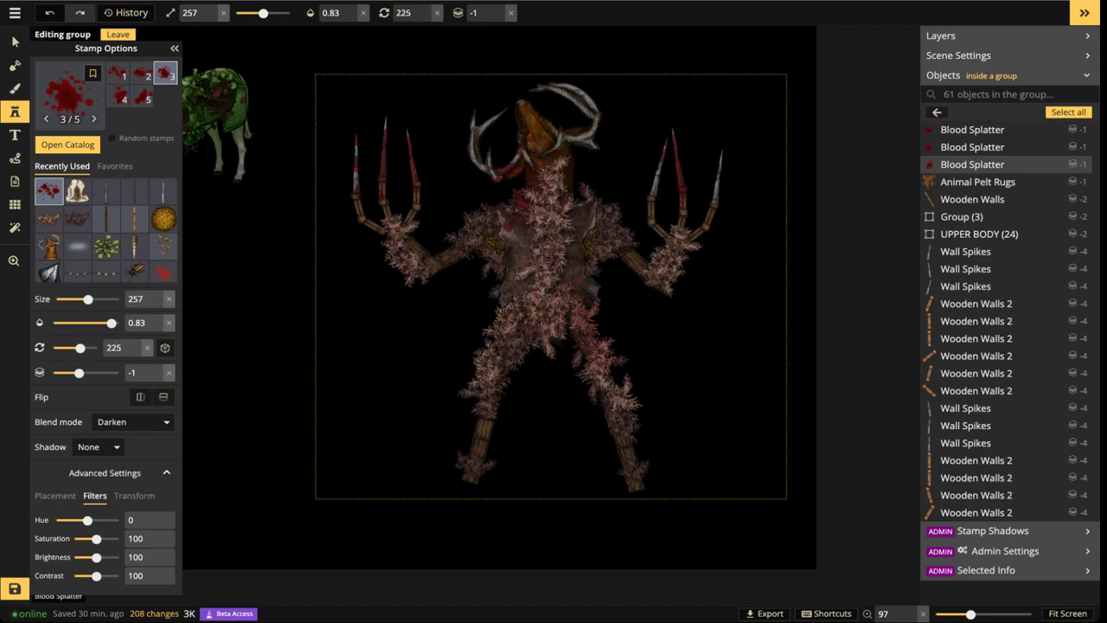
{"action": "left_click", "coordinate": [591, 320]}
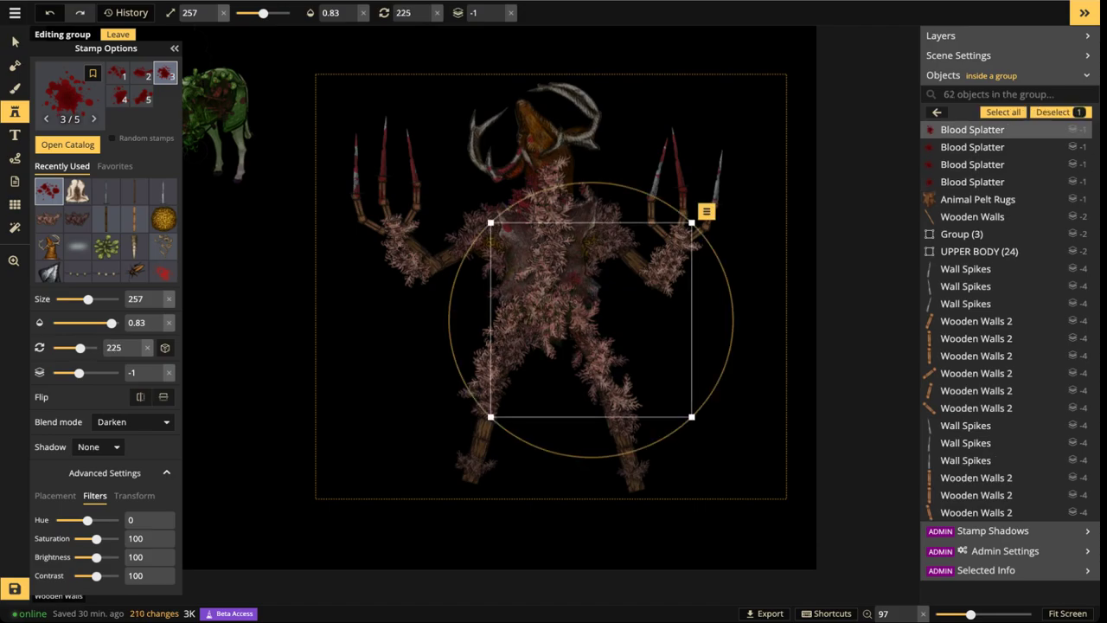
{"action": "left_click", "coordinate": [499, 8]}
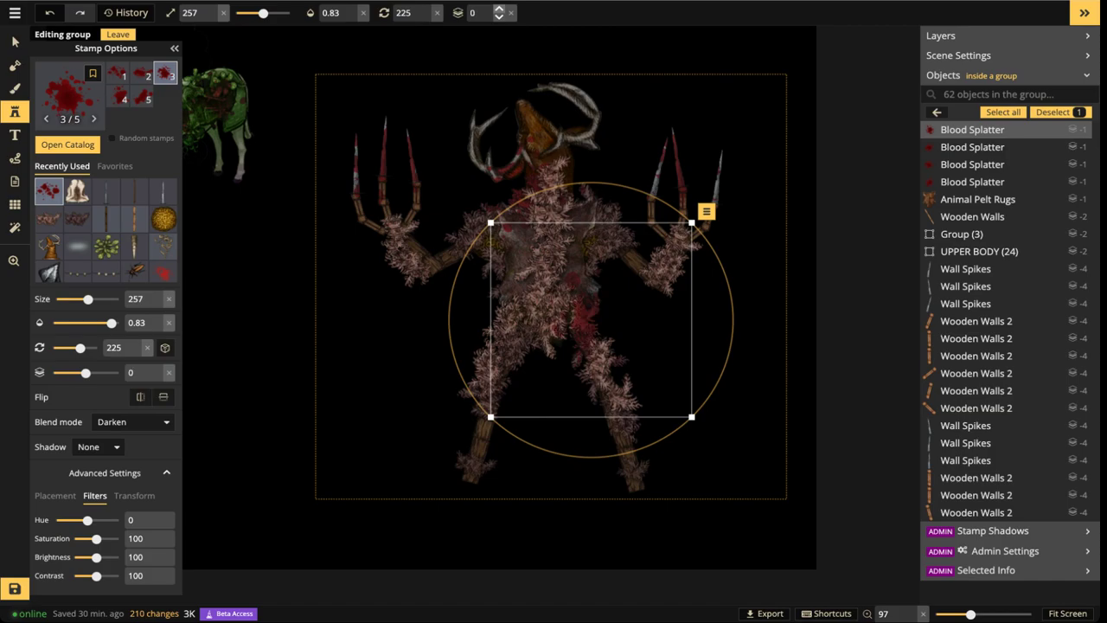
{"action": "left_click", "coordinate": [15, 41]}
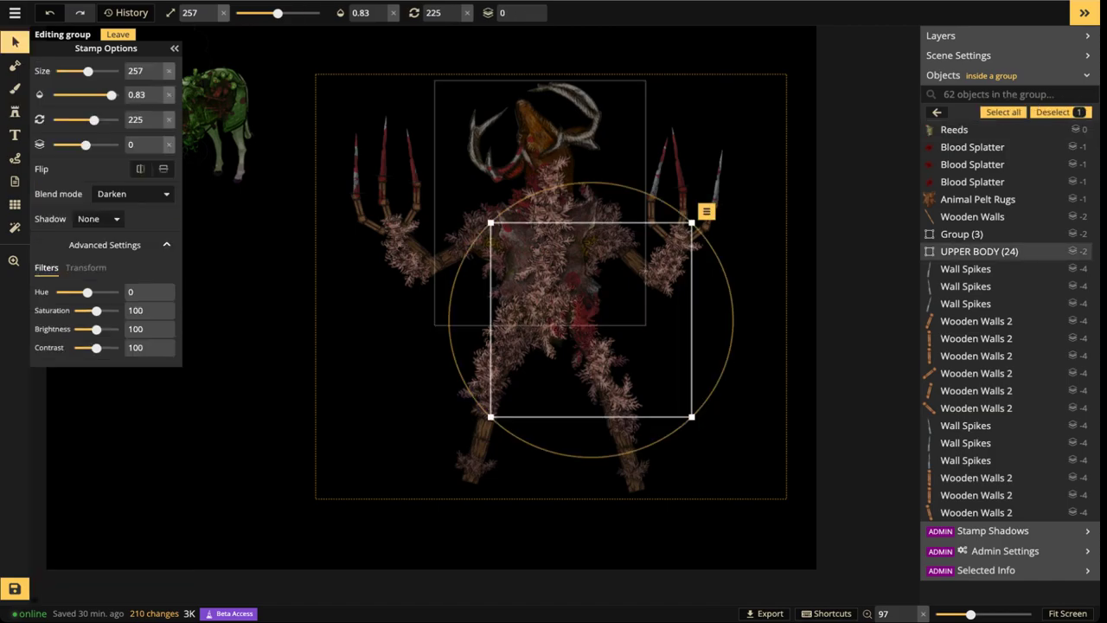
{"action": "scroll", "coordinate": [511, 234], "scroll_direction": "down", "scroll_amount": 1}
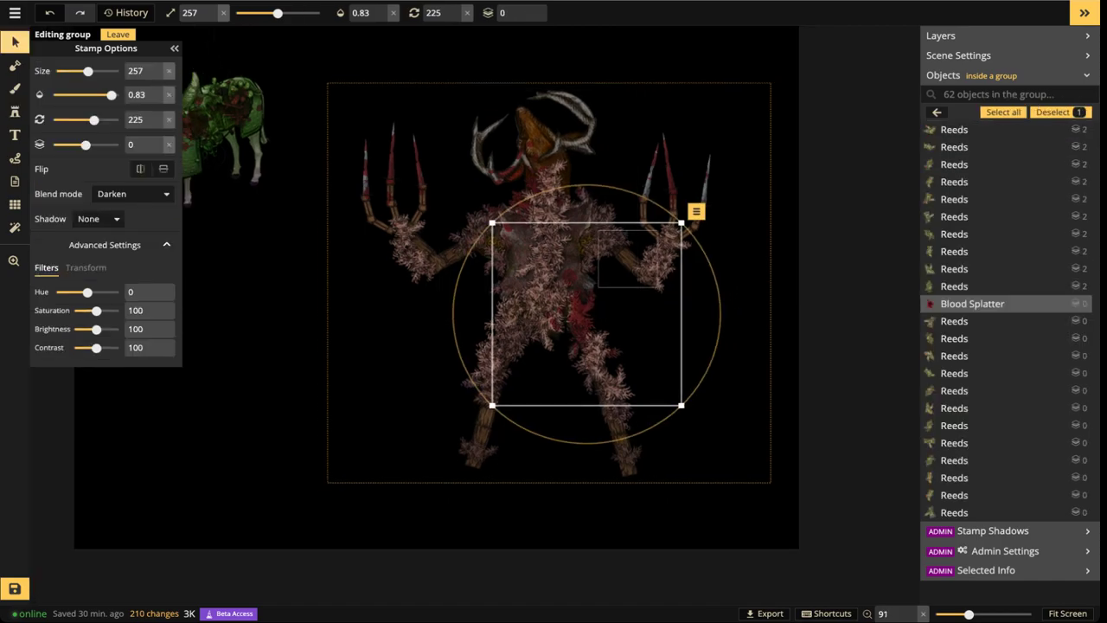
{"action": "key", "text": "Escape"}
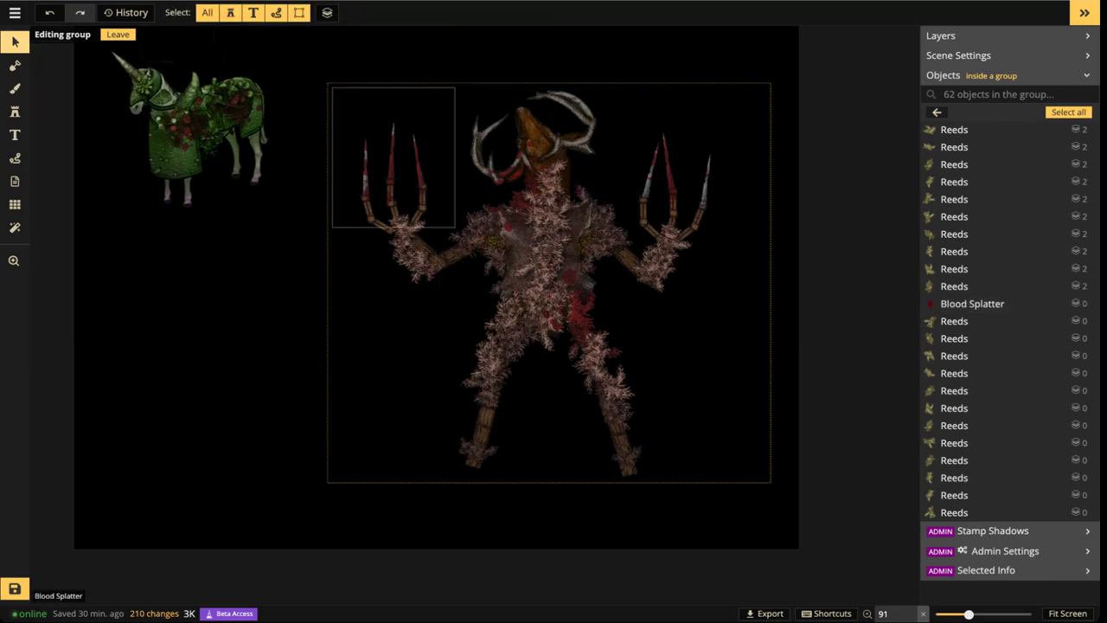
Browse the stamp catalog and choose the Wooden Pillars stamp from the Tavern set for the creature's feet
{"action": "scroll", "coordinate": [478, 448], "scroll_direction": "up", "scroll_amount": 3}
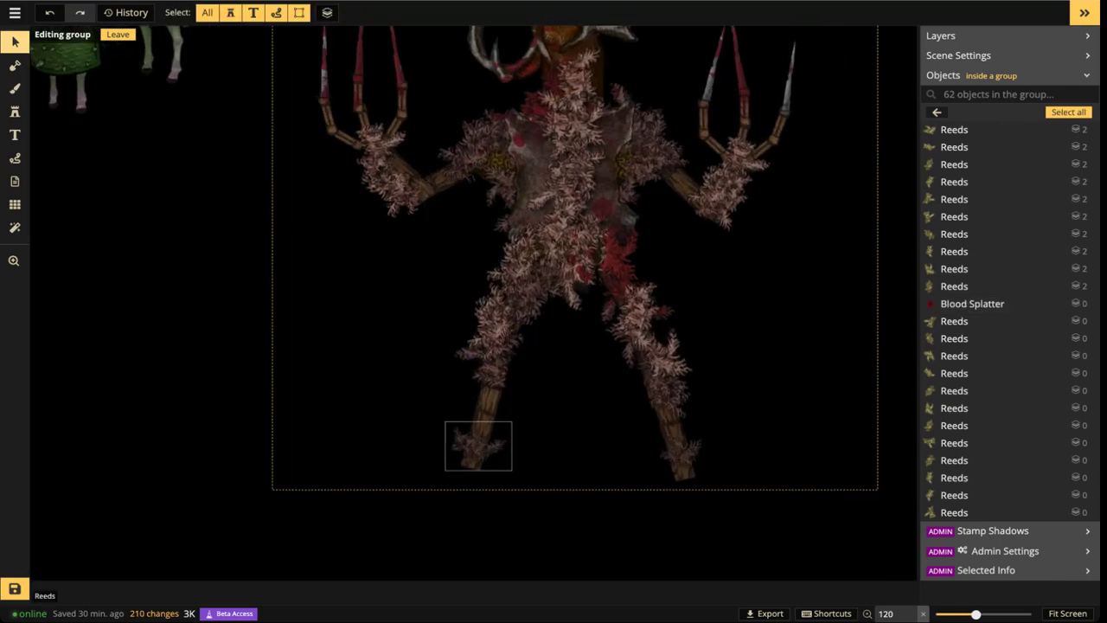
{"action": "scroll", "coordinate": [478, 445], "scroll_direction": "up", "scroll_amount": 2}
{"action": "left_click", "coordinate": [478, 446]}
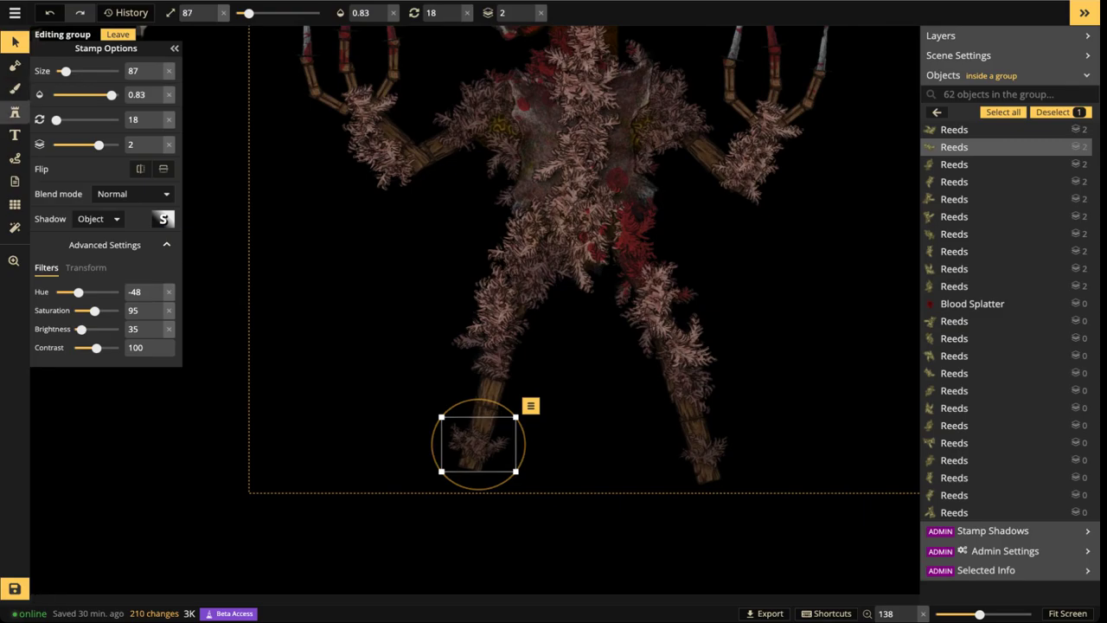
{"action": "key", "text": "Escape"}
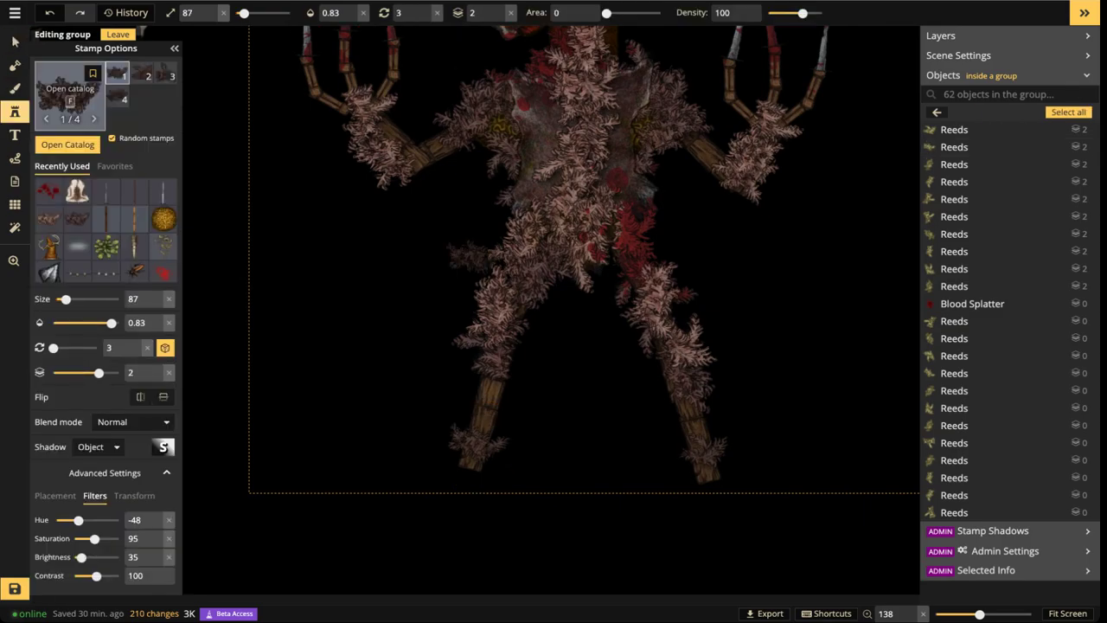
{"action": "left_click", "coordinate": [69, 91]}
{"action": "type", "text": "PELT"}
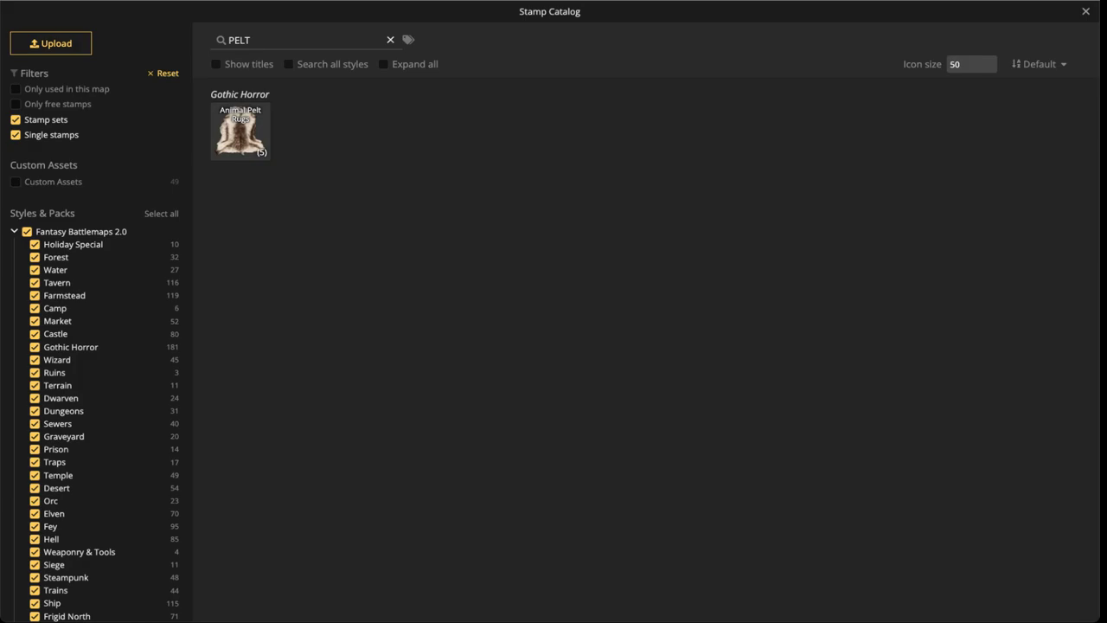
{"action": "left_click", "coordinate": [390, 40]}
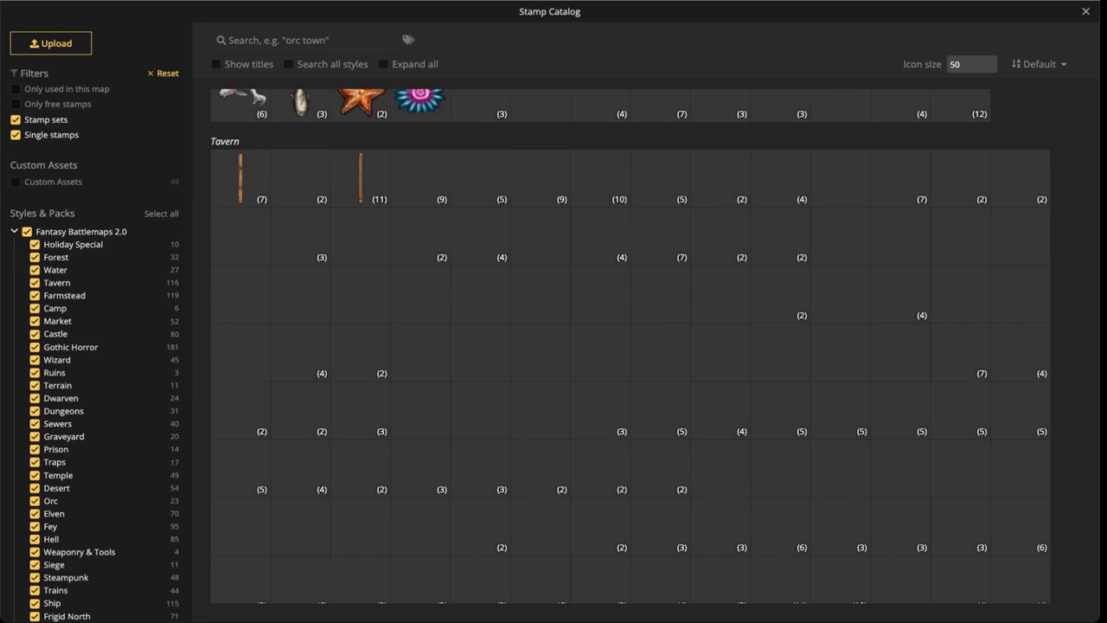
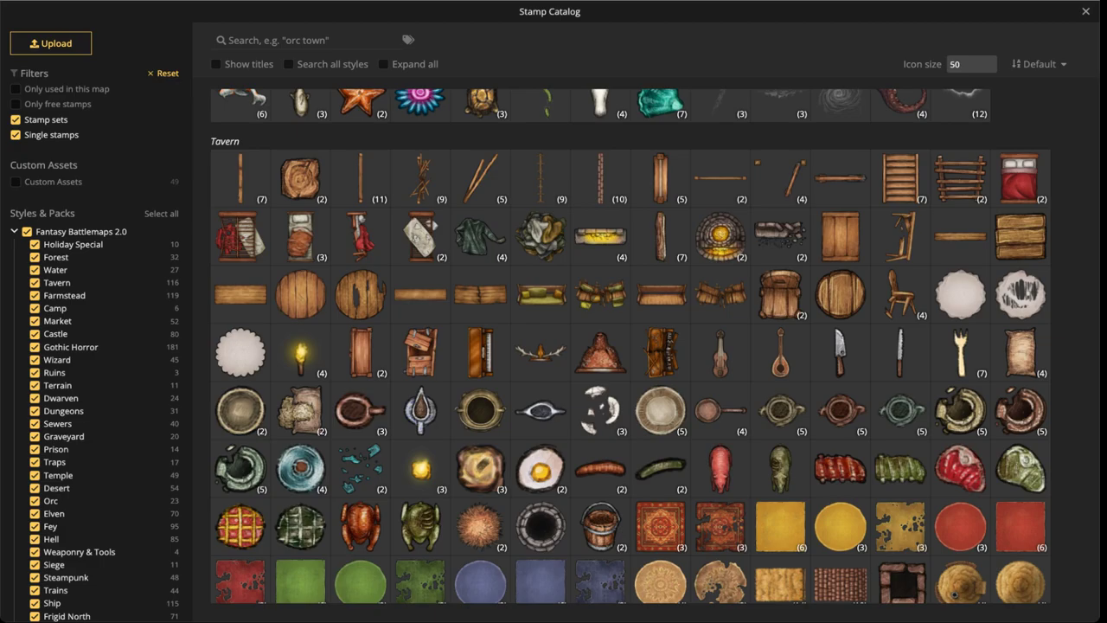
{"action": "left_click", "coordinate": [301, 180]}
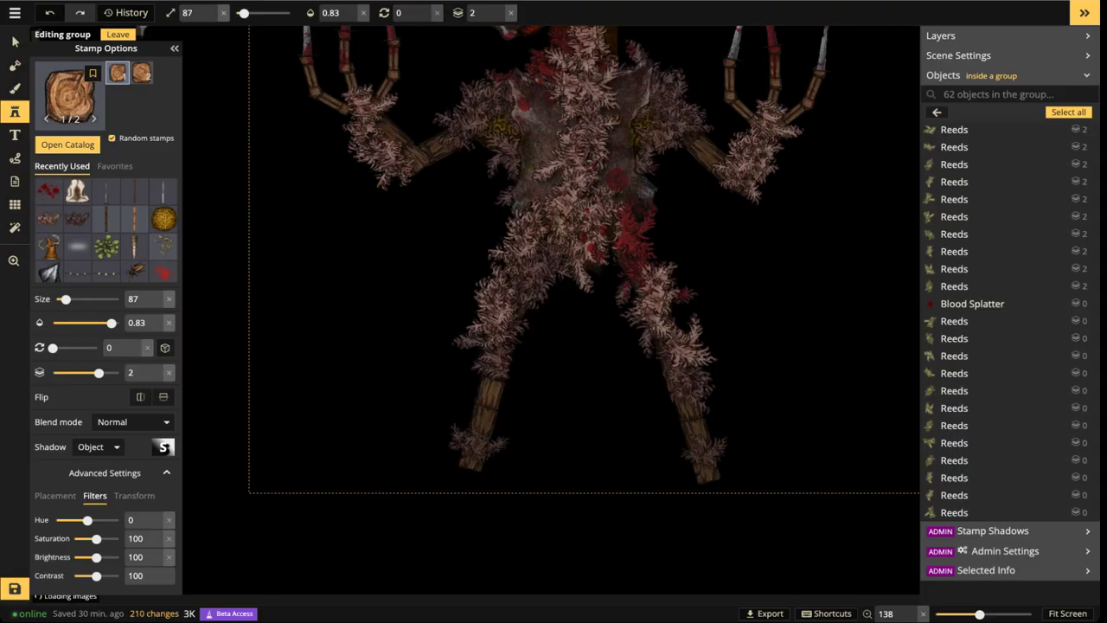
Place a Wooden Pillars stamp at size 127 and rotation 270 at the foot of the leg nearer the unicorn
{"action": "left_click_drag", "start_coordinate": [494, 540], "coordinate": [495, 408]}
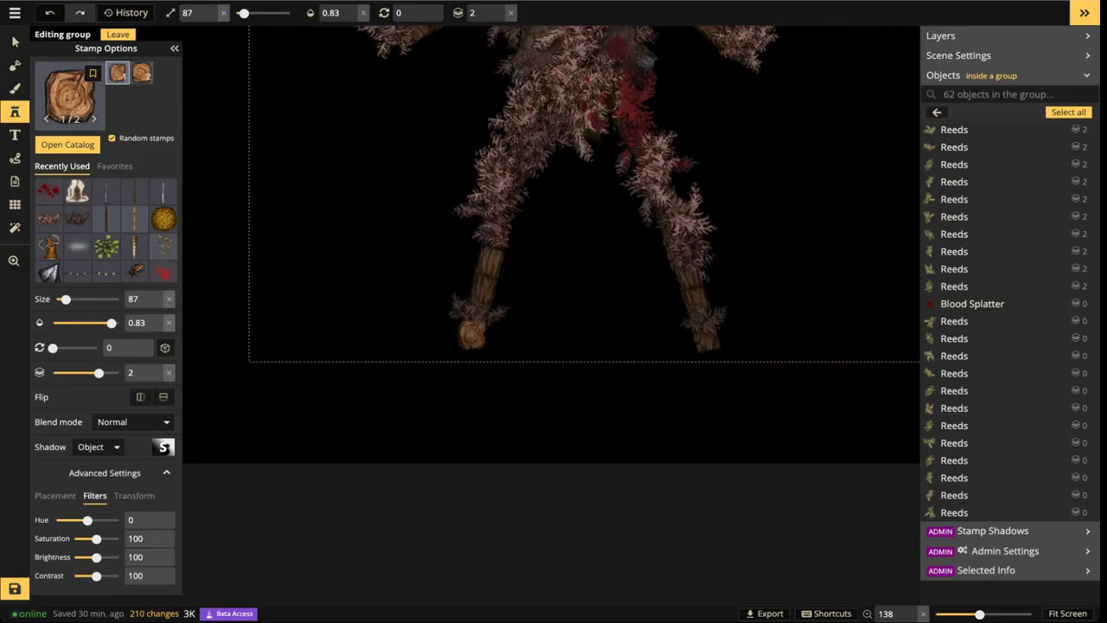
{"action": "scroll", "coordinate": [471, 335], "scroll_direction": "up", "scroll_amount": 4}
{"action": "scroll", "coordinate": [471, 334], "scroll_direction": "up", "scroll_amount": 2}
{"action": "scroll", "coordinate": [471, 335], "scroll_direction": "down", "scroll_amount": 5}
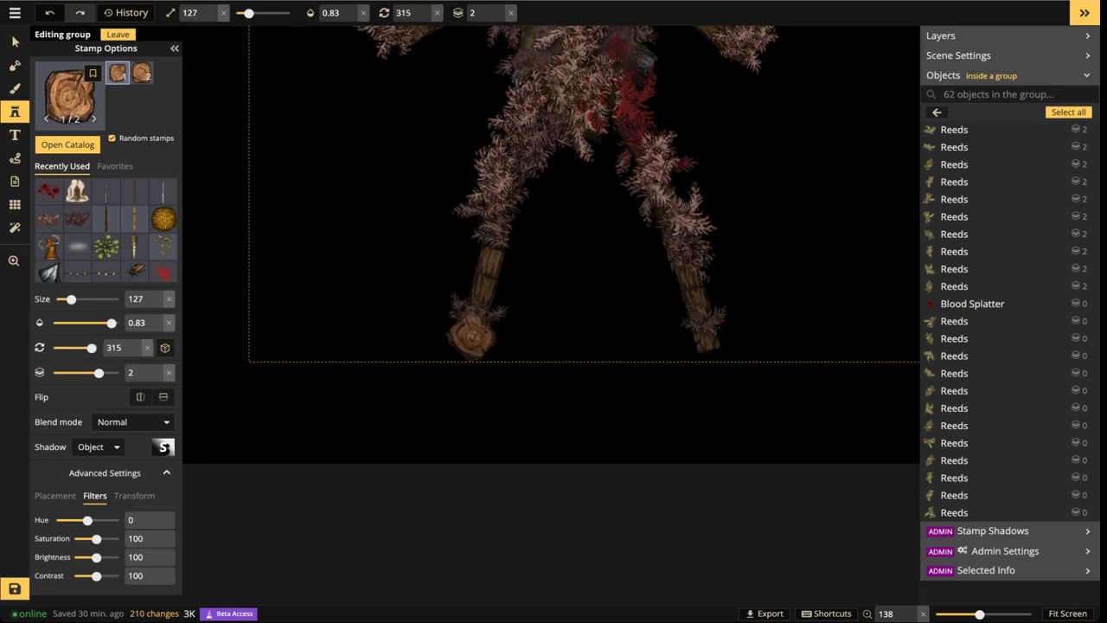
{"action": "scroll", "coordinate": [473, 334], "scroll_direction": "down", "scroll_amount": 3}
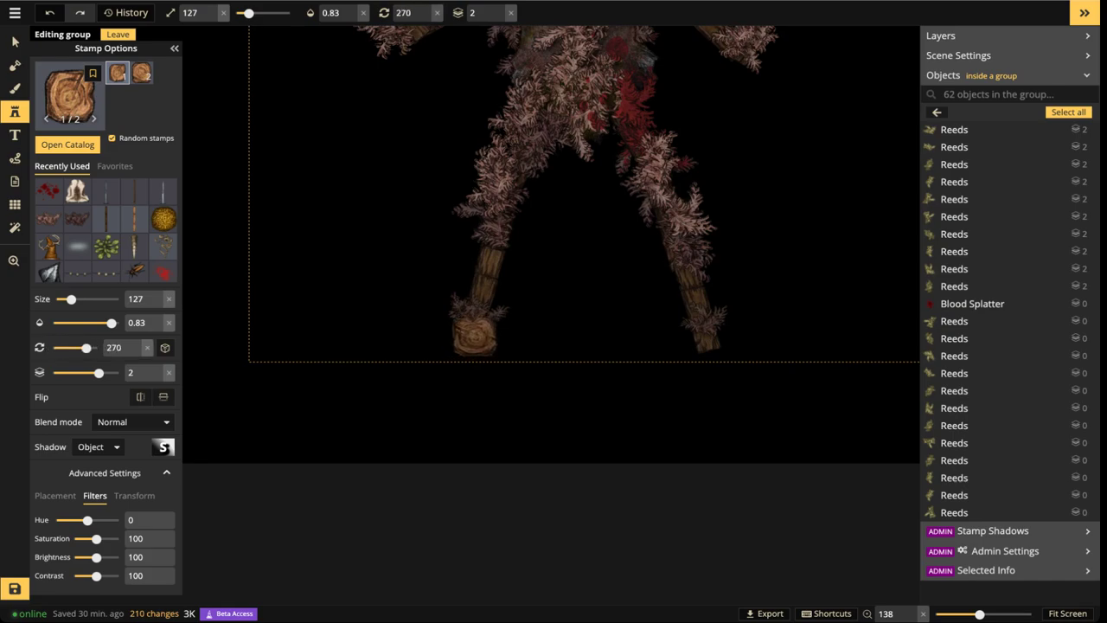
{"action": "left_click", "coordinate": [474, 337]}
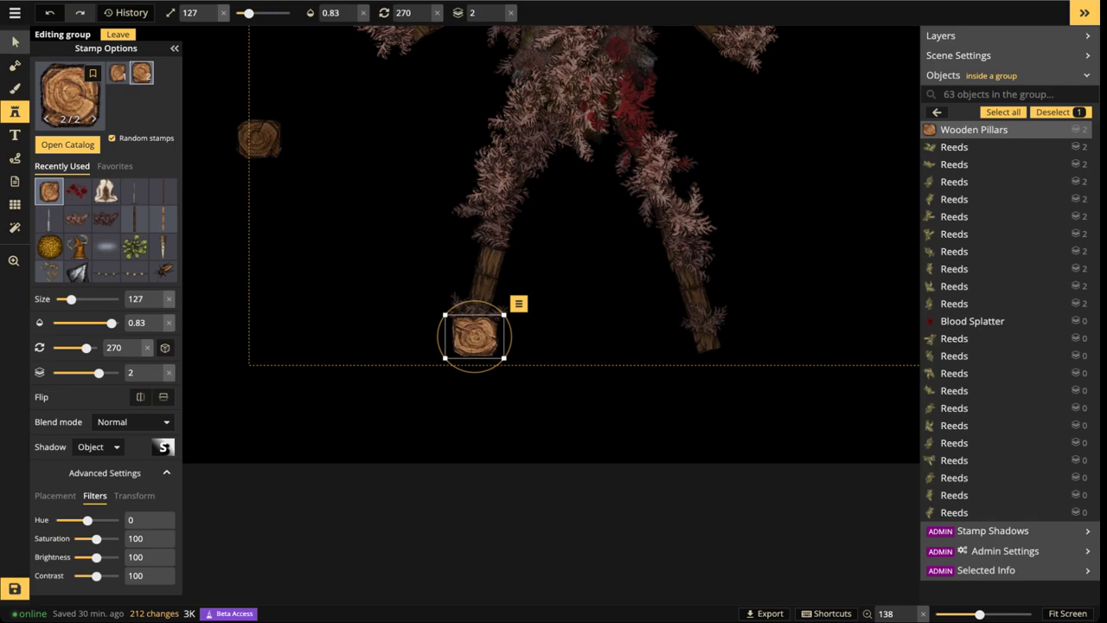
Lower the Wooden Pillars foot to layer -5 and shift it slightly up behind the leg's end
{"action": "left_click", "coordinate": [14, 42]}
{"action": "left_click", "coordinate": [529, 18]}
{"action": "left_click", "coordinate": [530, 17]}
{"action": "left_click", "coordinate": [529, 17]}
{"action": "left_click", "coordinate": [530, 17]}
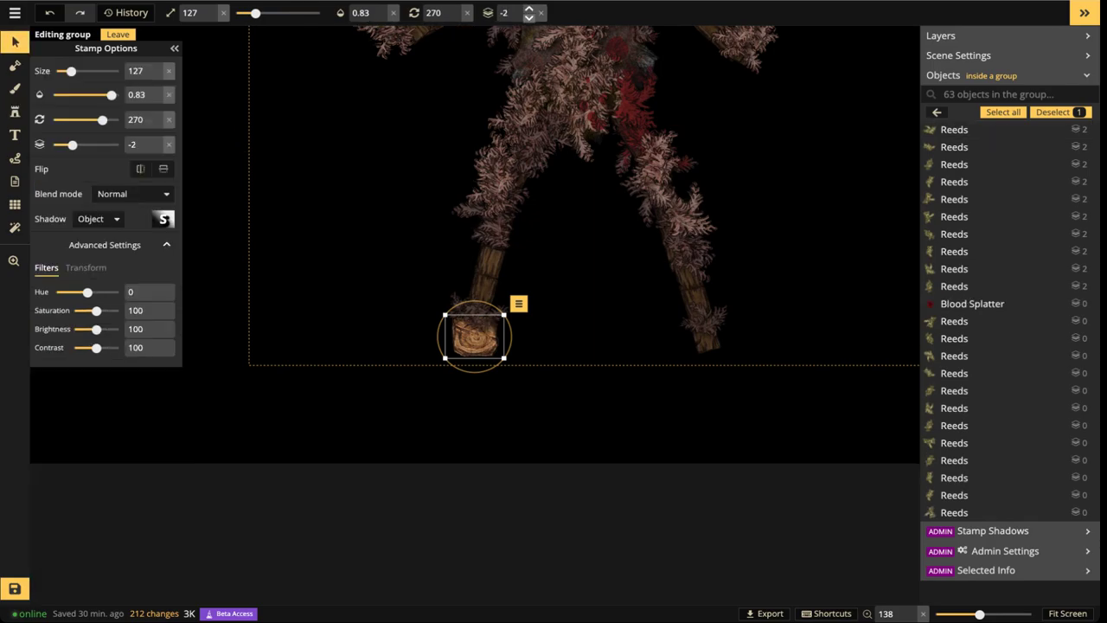
{"action": "left_click", "coordinate": [528, 16]}
{"action": "left_click", "coordinate": [528, 16]}
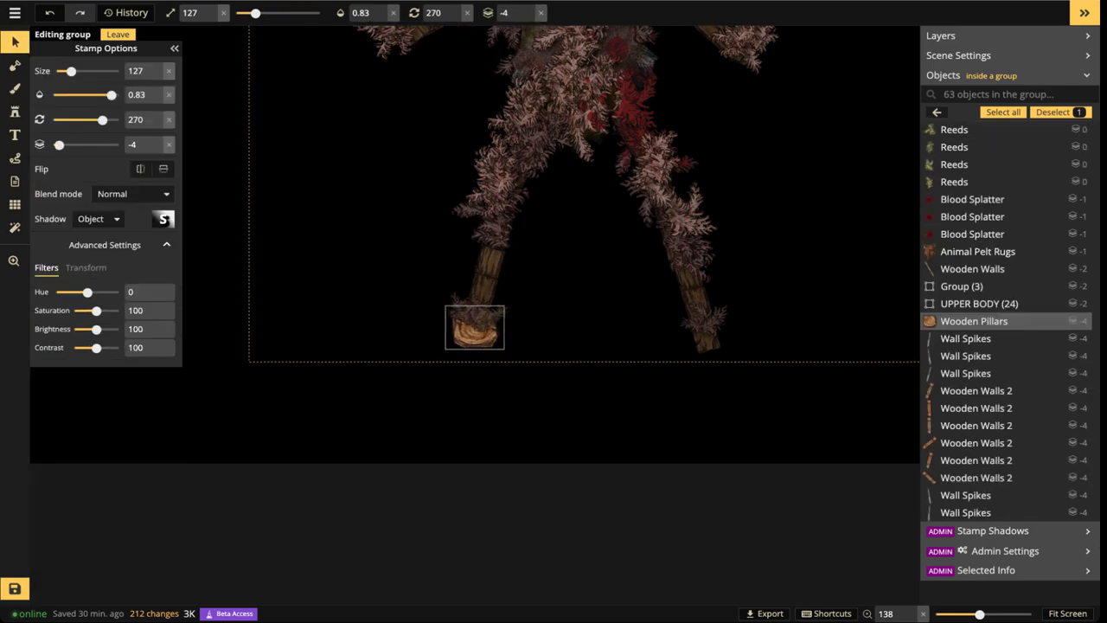
{"action": "mouse_move", "coordinate": [475, 327]}
{"action": "left_mouse_down"}
{"action": "mouse_move", "coordinate": [480, 310]}
{"action": "mouse_move", "coordinate": [559, 312]}
{"action": "mouse_move", "coordinate": [478, 316]}
{"action": "left_mouse_up"}
{"action": "left_click", "coordinate": [528, 17]}
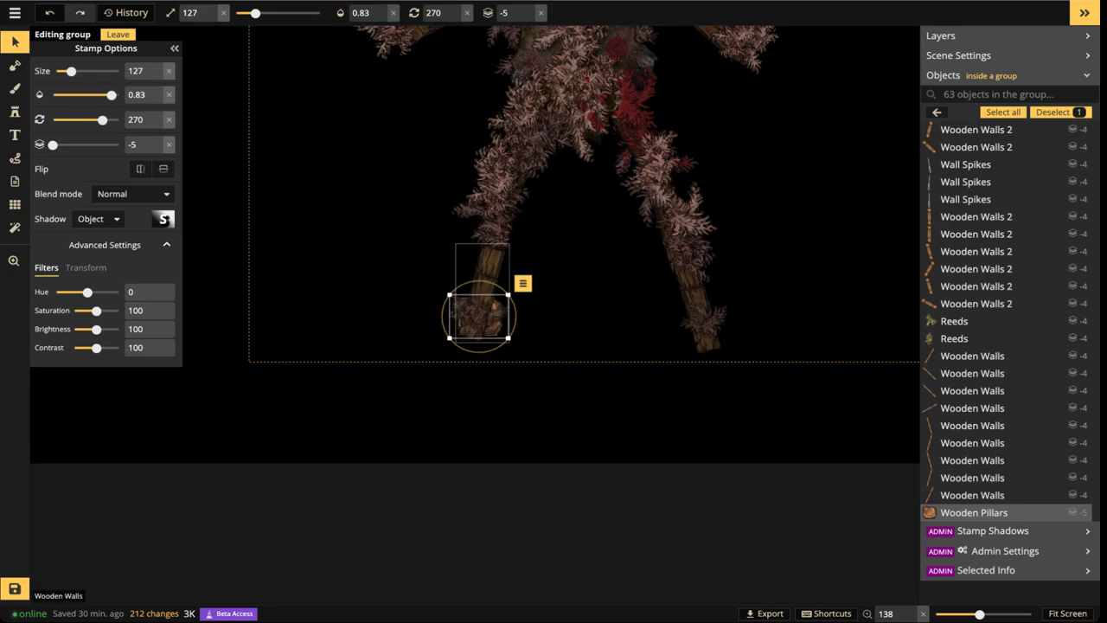
Reset the opacity of the Wooden Walls stamps forming both lower legs to the default of 1
{"action": "left_click", "coordinate": [480, 313]}
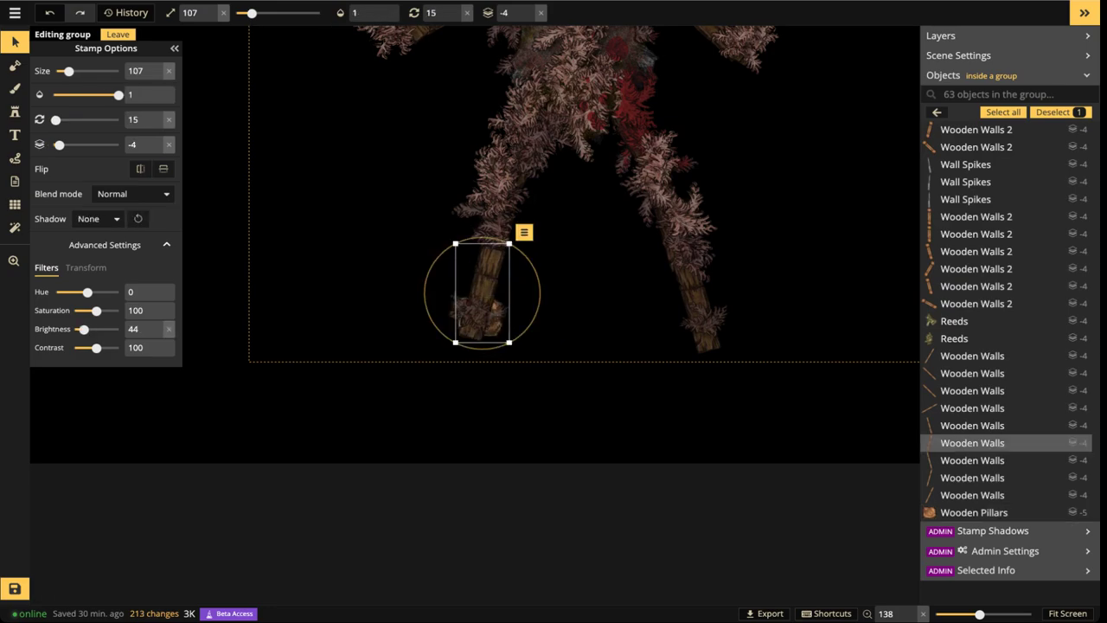
{"action": "left_click", "coordinate": [697, 304]}
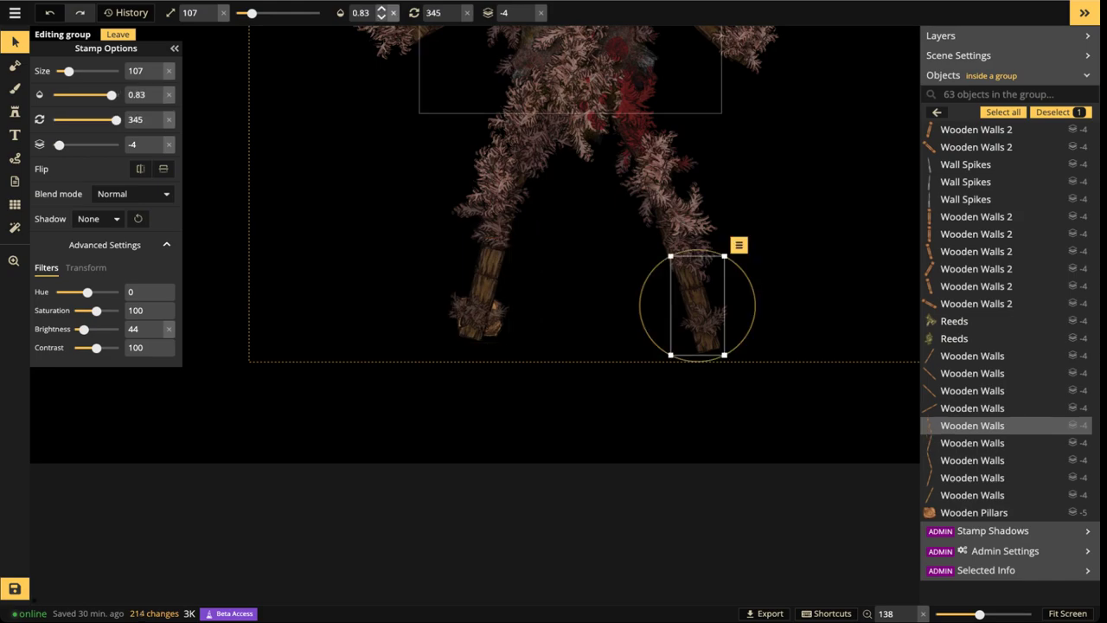
{"action": "left_click", "coordinate": [393, 13]}
Set the Wooden Pillars foot's brightness to 57 and adjust its position behind the leg, keeping its rotation at 270
{"action": "left_click", "coordinate": [495, 324]}
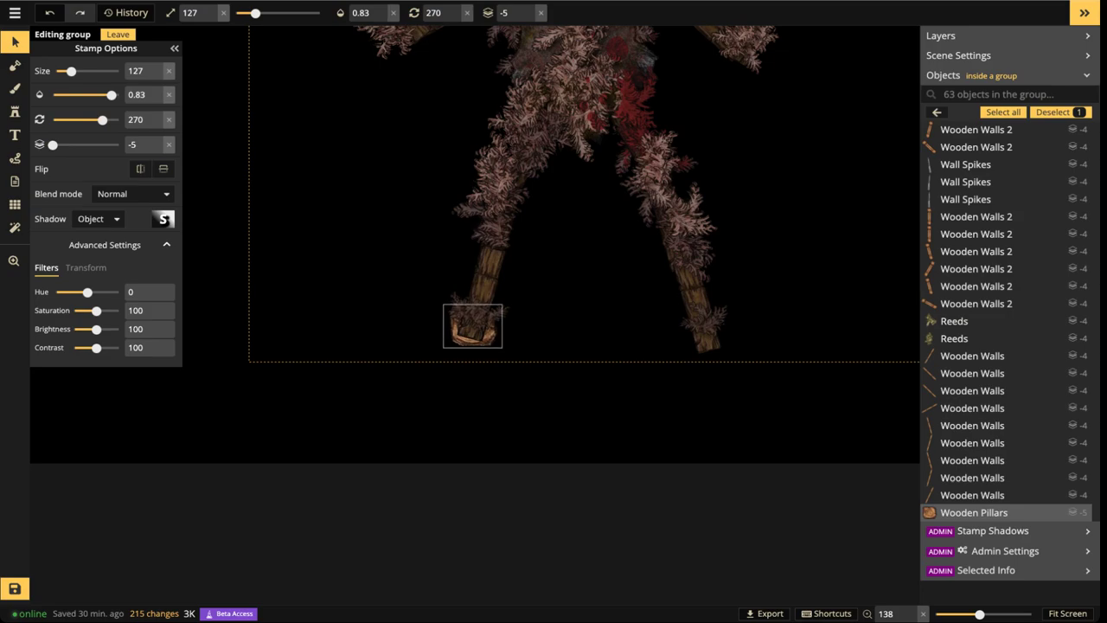
{"action": "scroll", "coordinate": [473, 323], "scroll_direction": "up", "scroll_amount": 1}
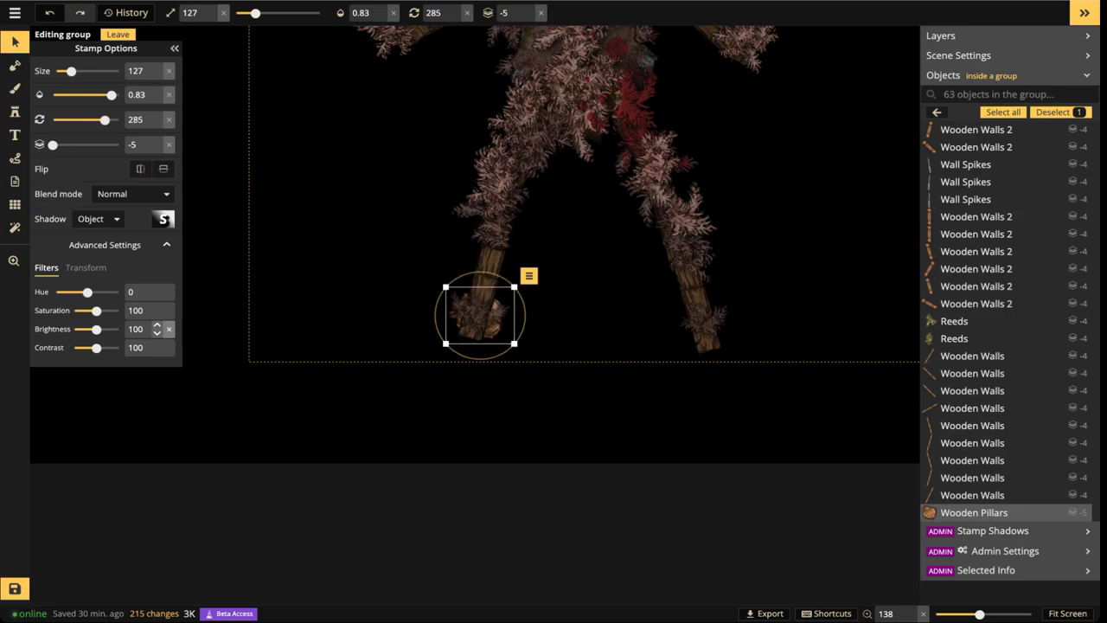
{"action": "left_click_drag", "start_coordinate": [96, 329], "coordinate": [85, 329]}
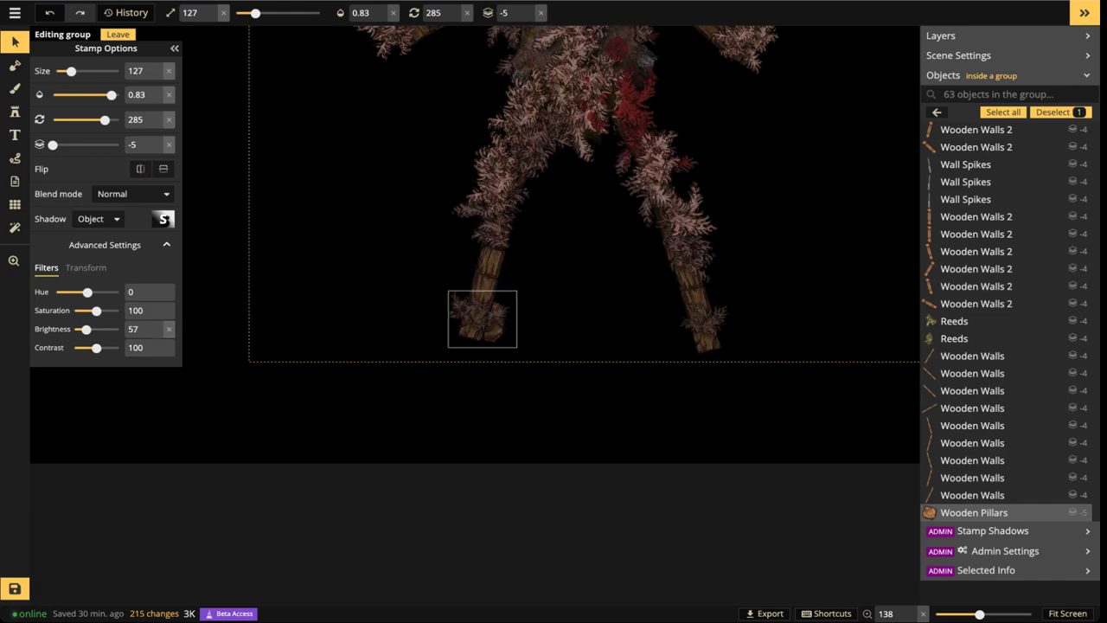
{"action": "key", "text": "q"}
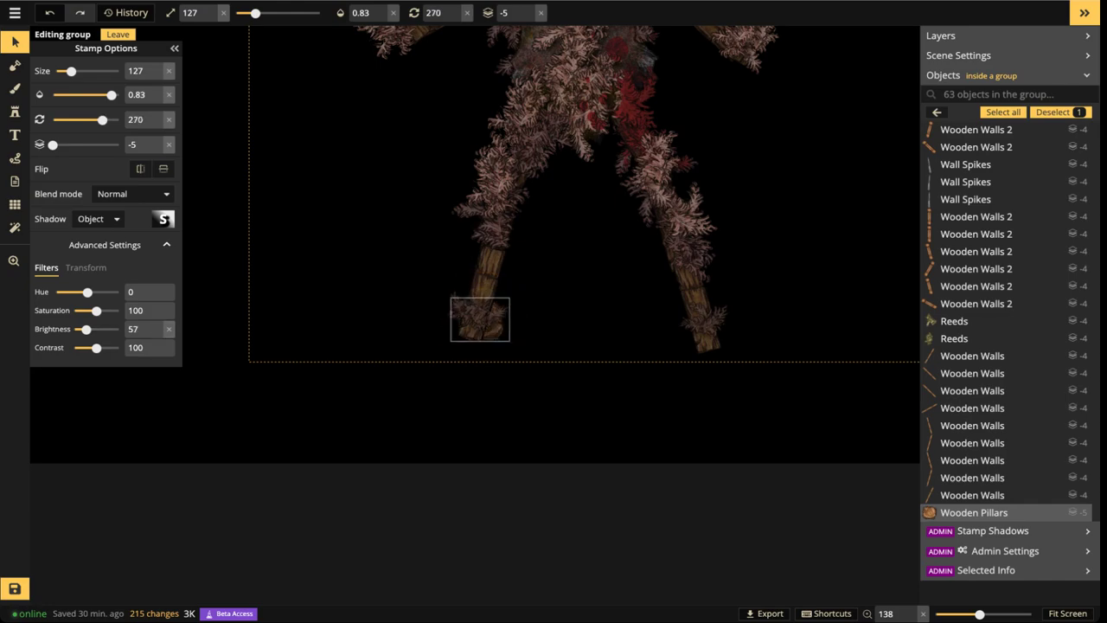
Turn the Wooden Pillars foot to rotation 96, set its brightness to 46, and reposition it at the leg's end
{"action": "key", "text": "e"}
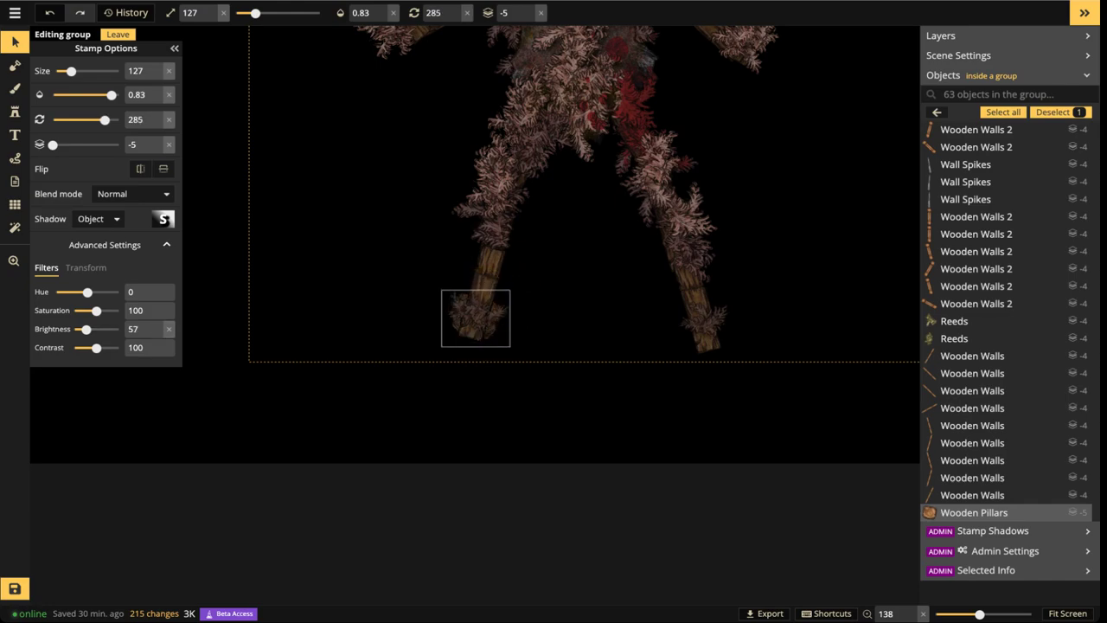
{"action": "left_click_drag", "start_coordinate": [475, 323], "coordinate": [471, 335]}
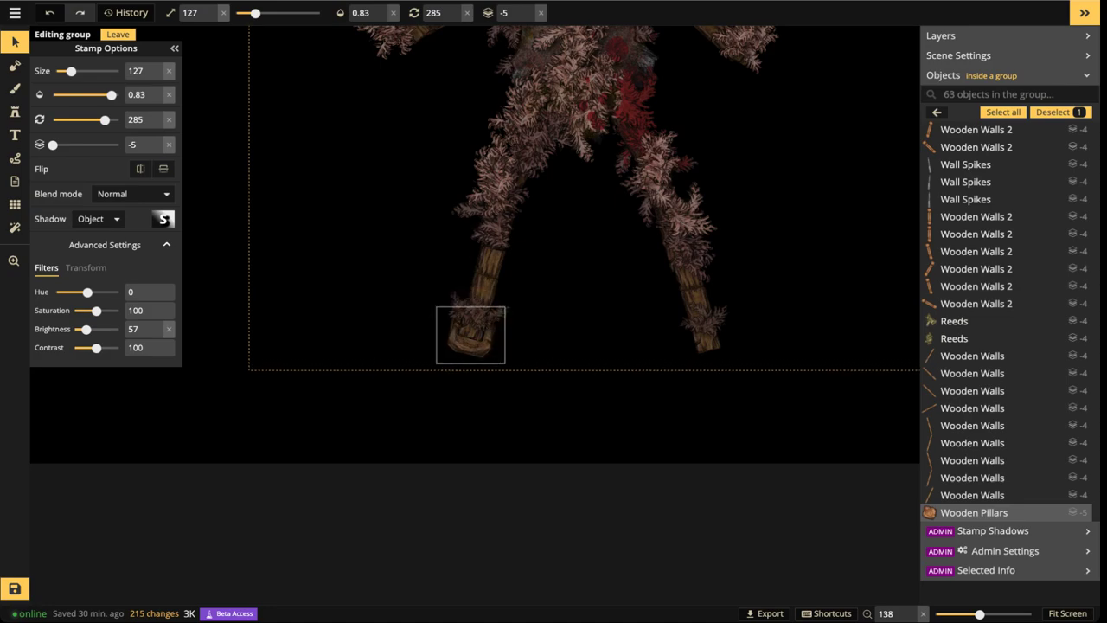
{"action": "scroll", "coordinate": [636, 286], "scroll_direction": "down", "scroll_amount": 2}
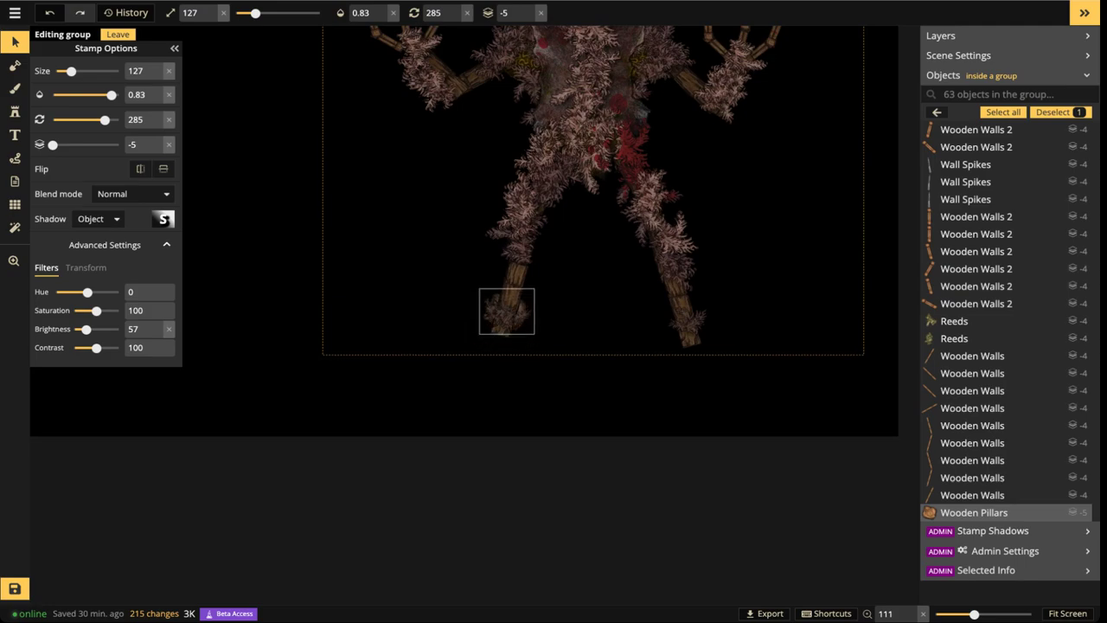
{"action": "left_click_drag", "start_coordinate": [506, 311], "coordinate": [499, 339]}
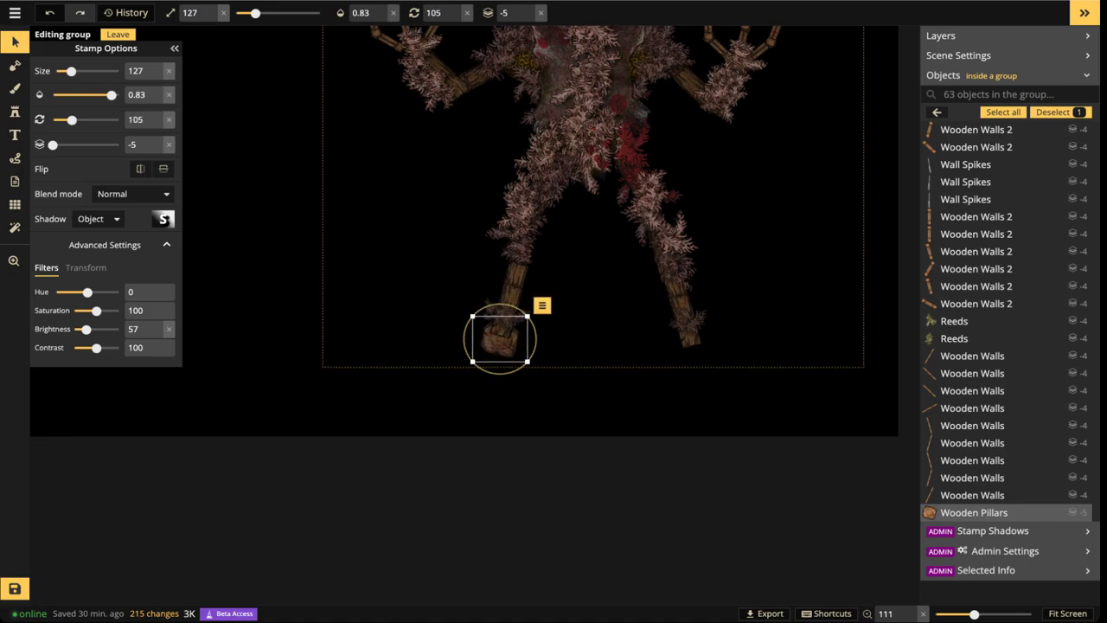
{"action": "key", "text": "r"}
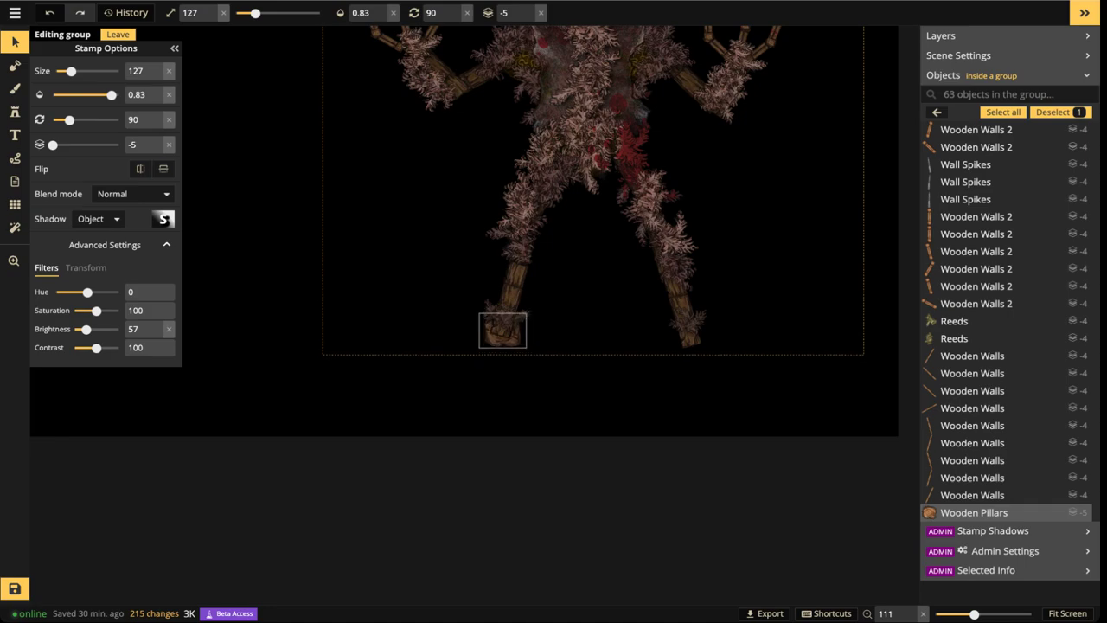
{"action": "key", "text": "r"}
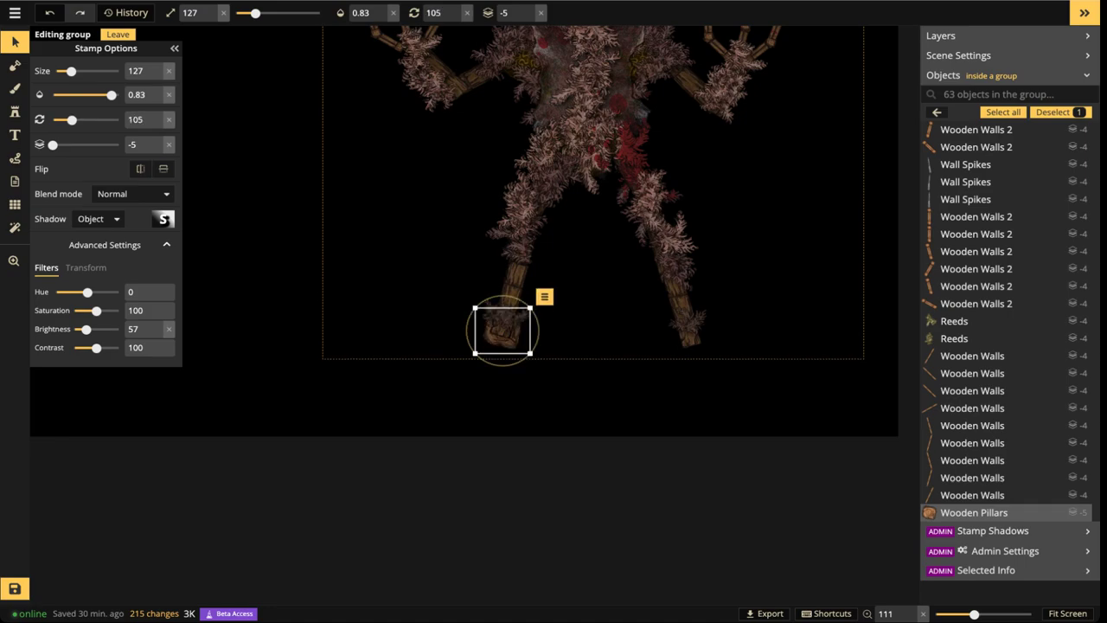
{"action": "key", "text": "r"}
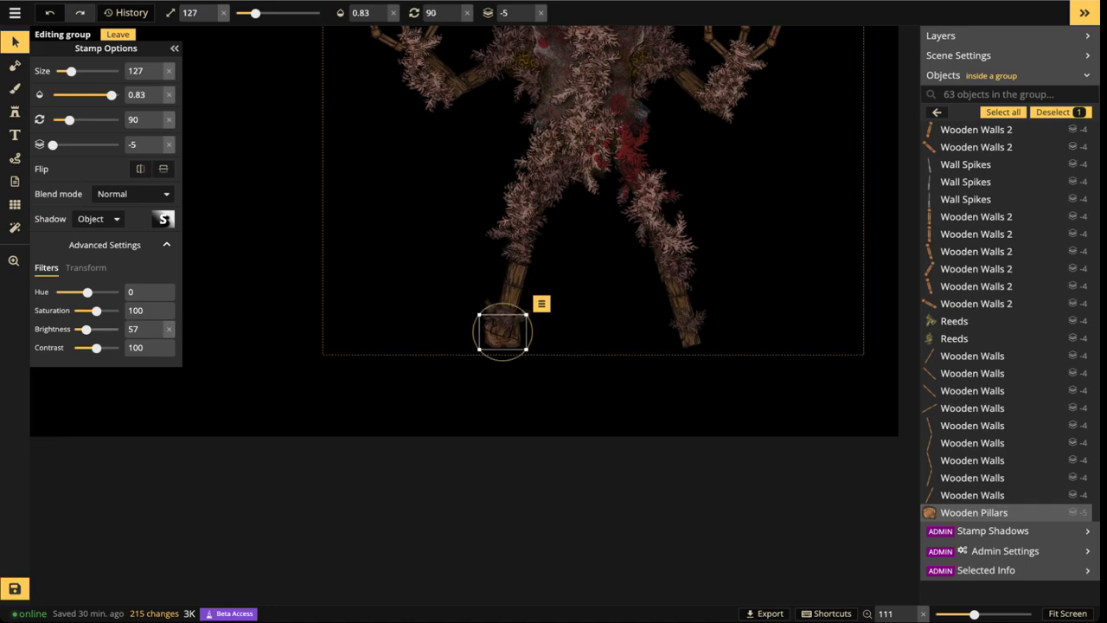
{"action": "left_click_drag", "start_coordinate": [85, 330], "coordinate": [83, 329]}
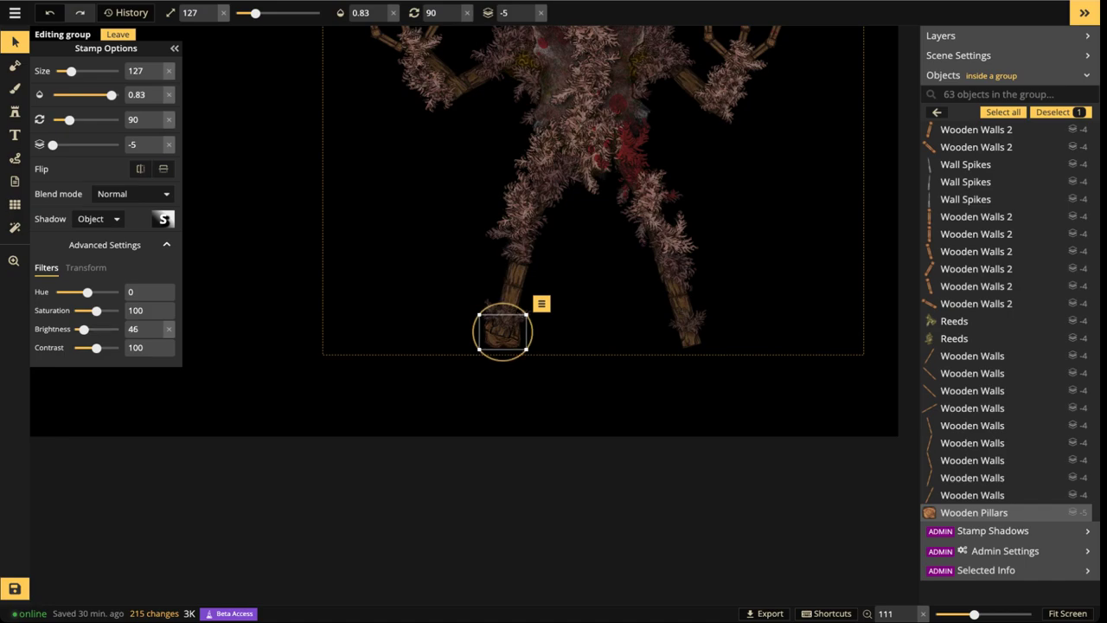
{"action": "left_click_drag", "start_coordinate": [473, 332], "coordinate": [473, 328]}
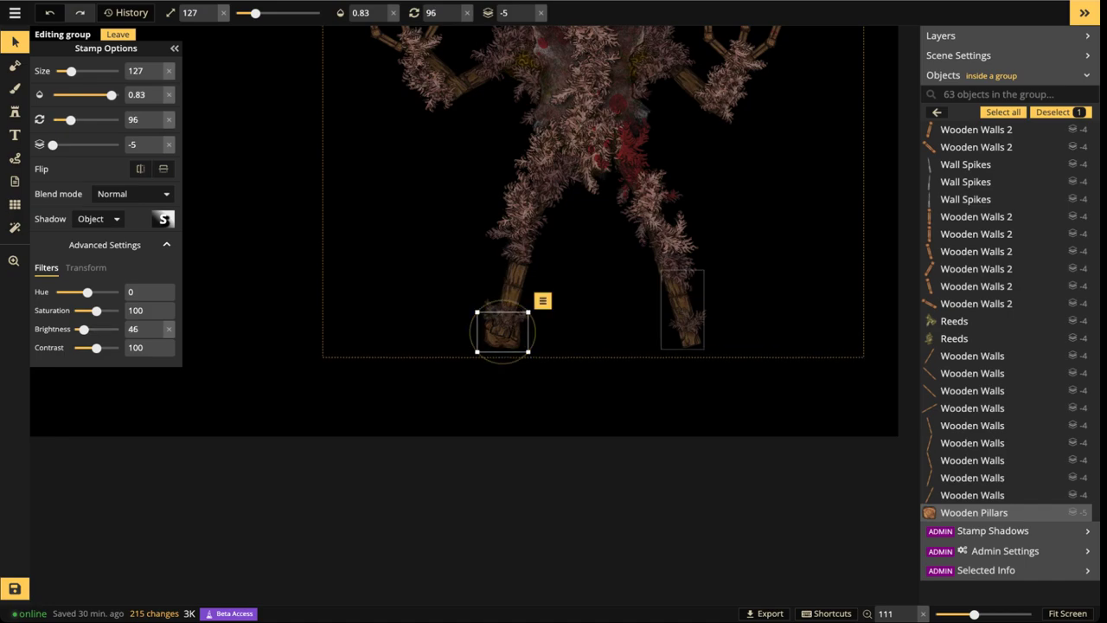
Duplicate the Wooden Pillars foot onto the other leg, flipped horizontally at rotation 81, and fine-tune the position of the feet
{"action": "left_click", "coordinate": [502, 332]}
{"action": "left_click", "coordinate": [140, 169]}
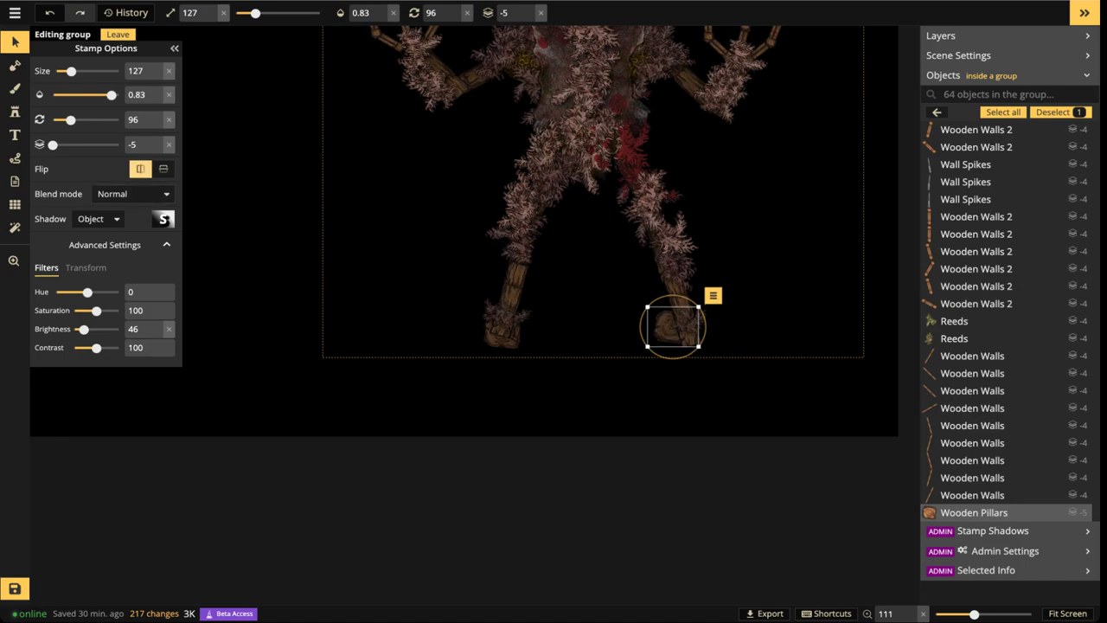
{"action": "left_click_drag", "start_coordinate": [641, 327], "coordinate": [682, 335]}
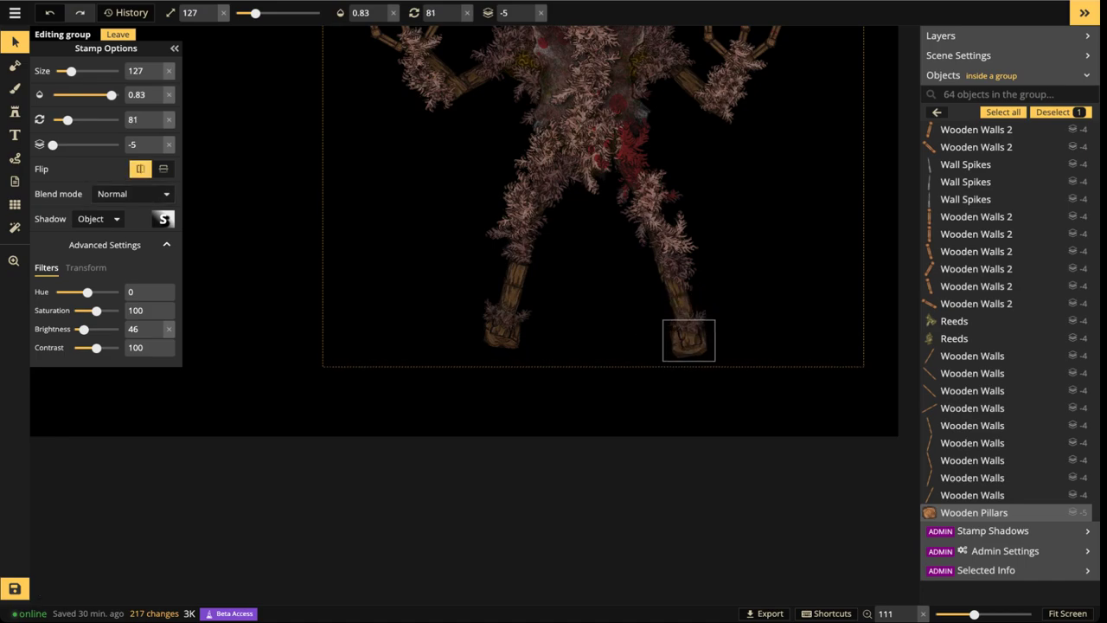
{"action": "scroll", "coordinate": [687, 335], "scroll_direction": "down", "scroll_amount": 3}
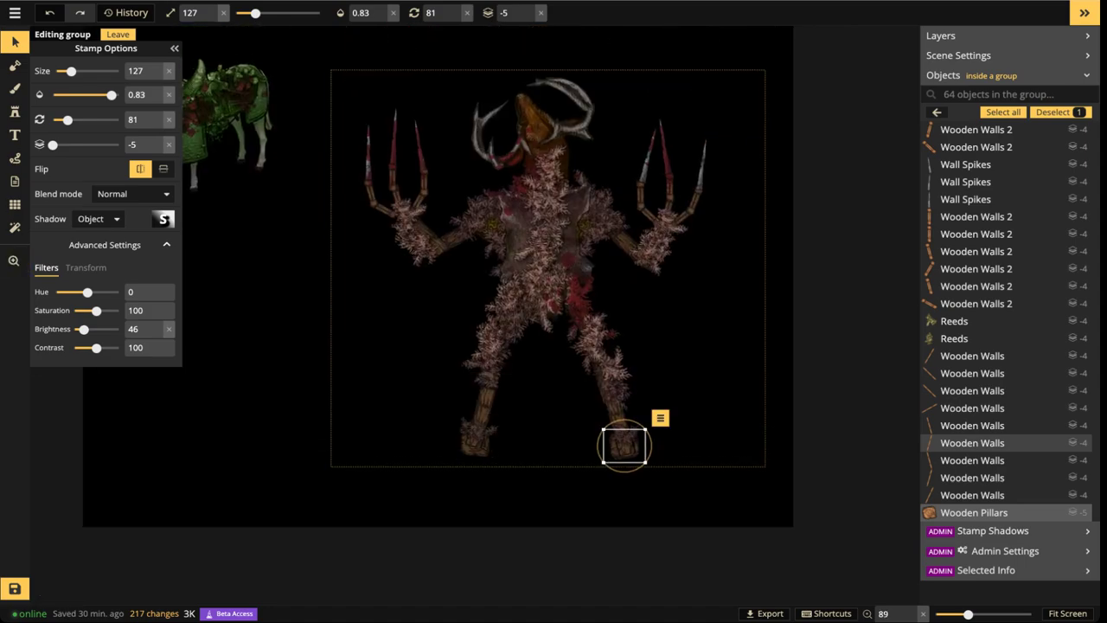
{"action": "left_click_drag", "start_coordinate": [624, 446], "coordinate": [627, 449]}
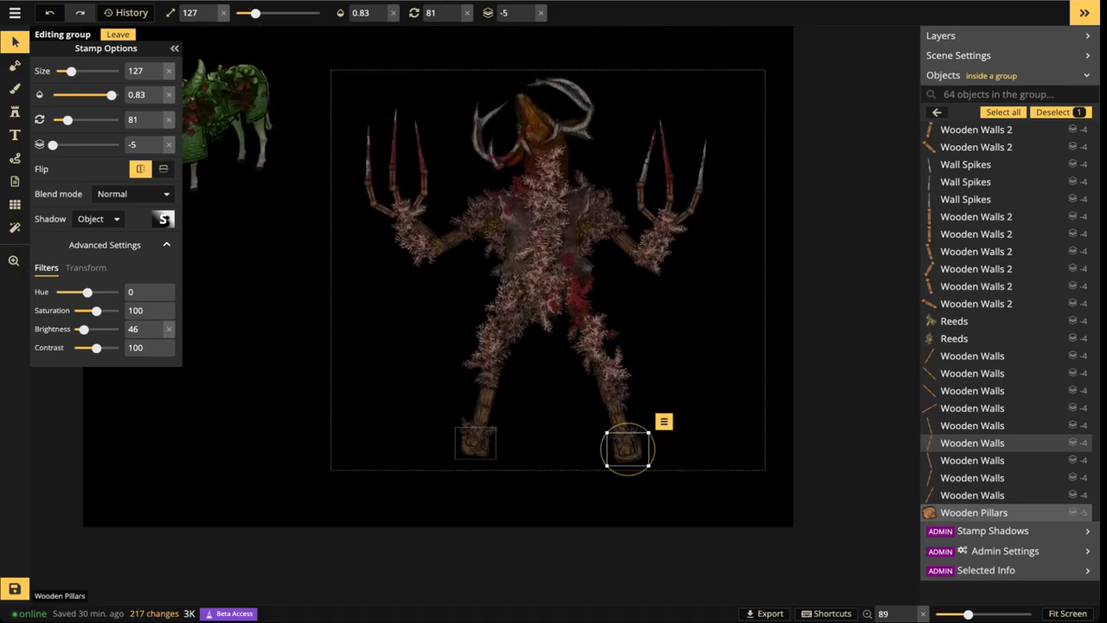
{"action": "left_click_drag", "start_coordinate": [475, 442], "coordinate": [475, 446]}
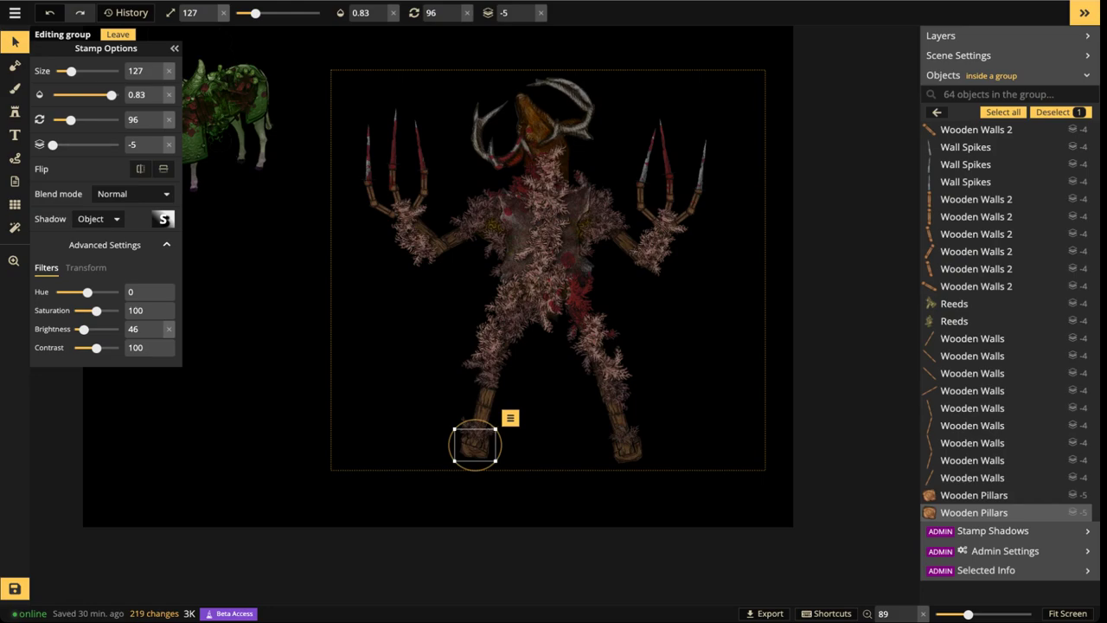
Search the stamp catalog for "HAMMER" and pick the Stake Hammer stamp
{"action": "left_click", "coordinate": [13, 111]}
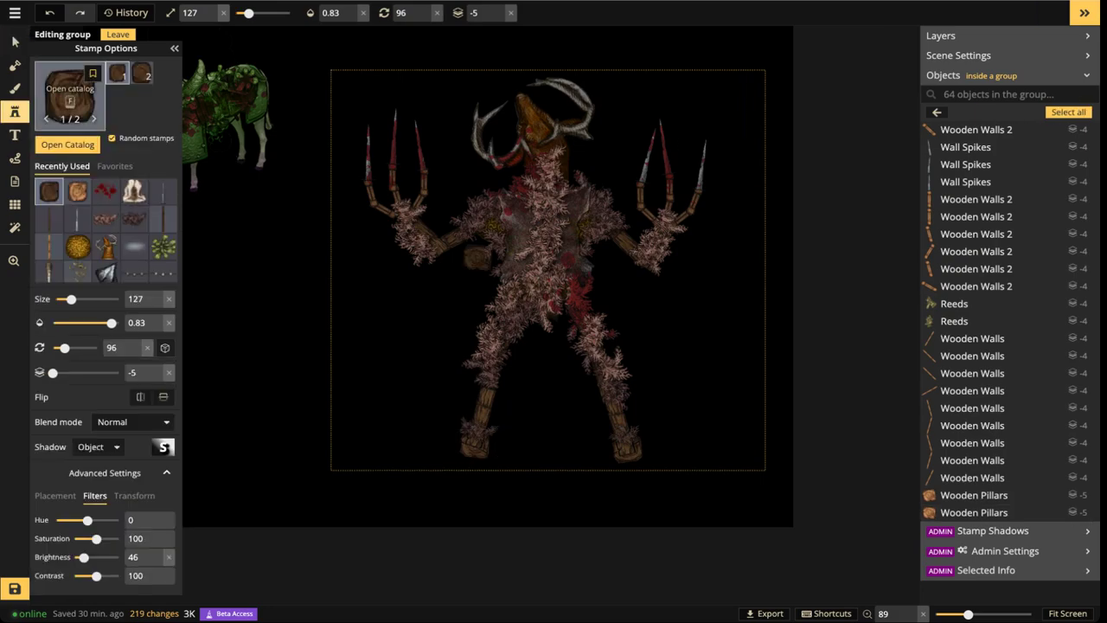
{"action": "left_click", "coordinate": [69, 91]}
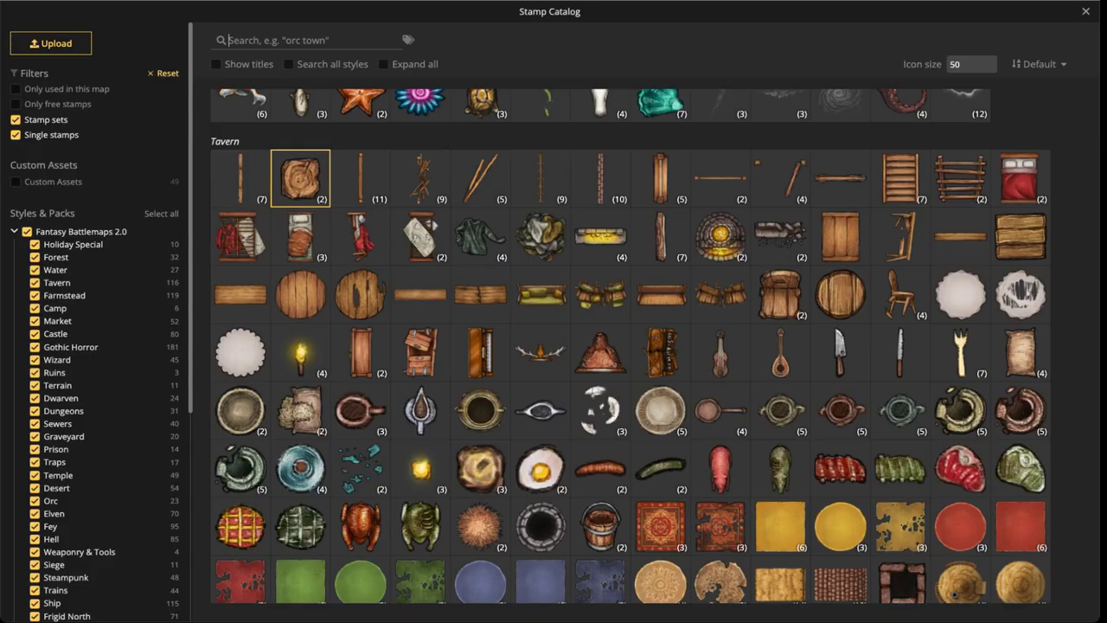
{"action": "left_click", "coordinate": [294, 41]}
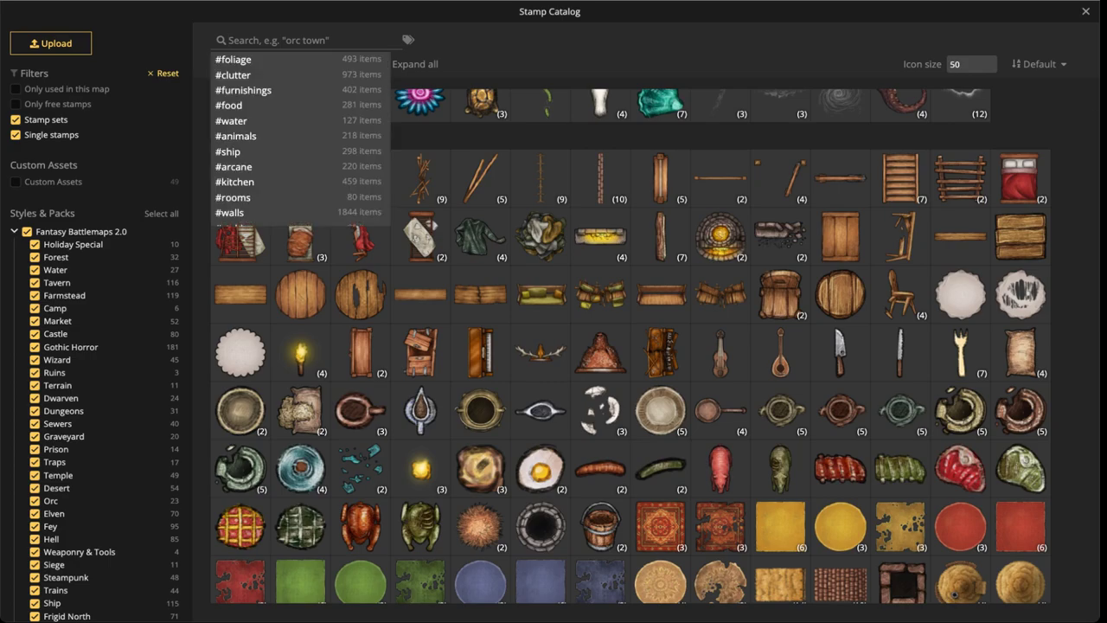
{"action": "type", "text": "HAMMER"}
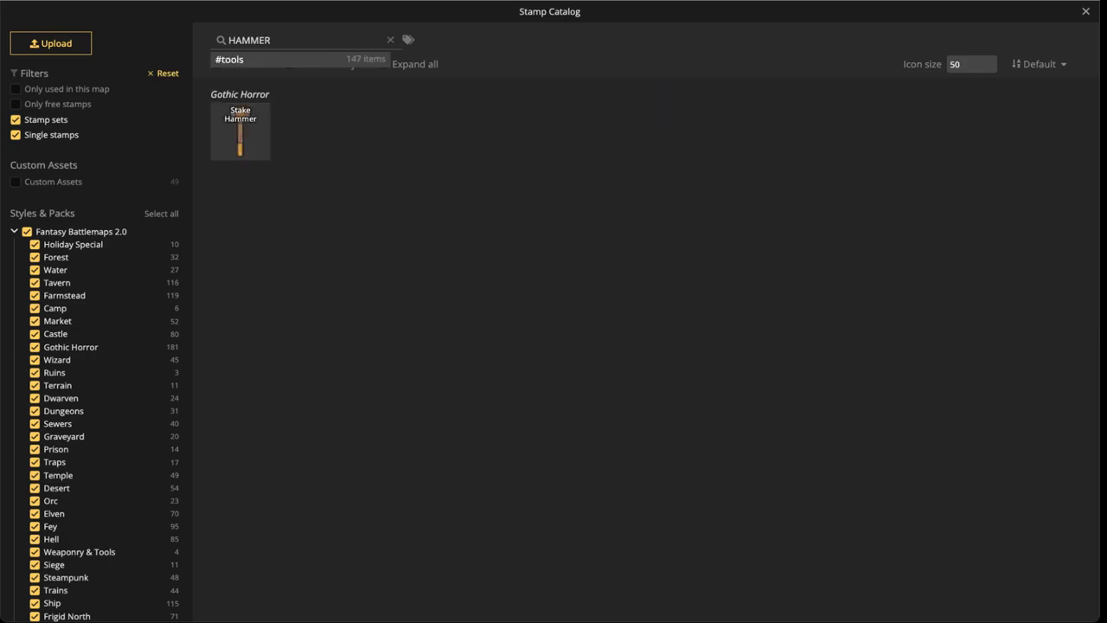
{"action": "left_click", "coordinate": [241, 132]}
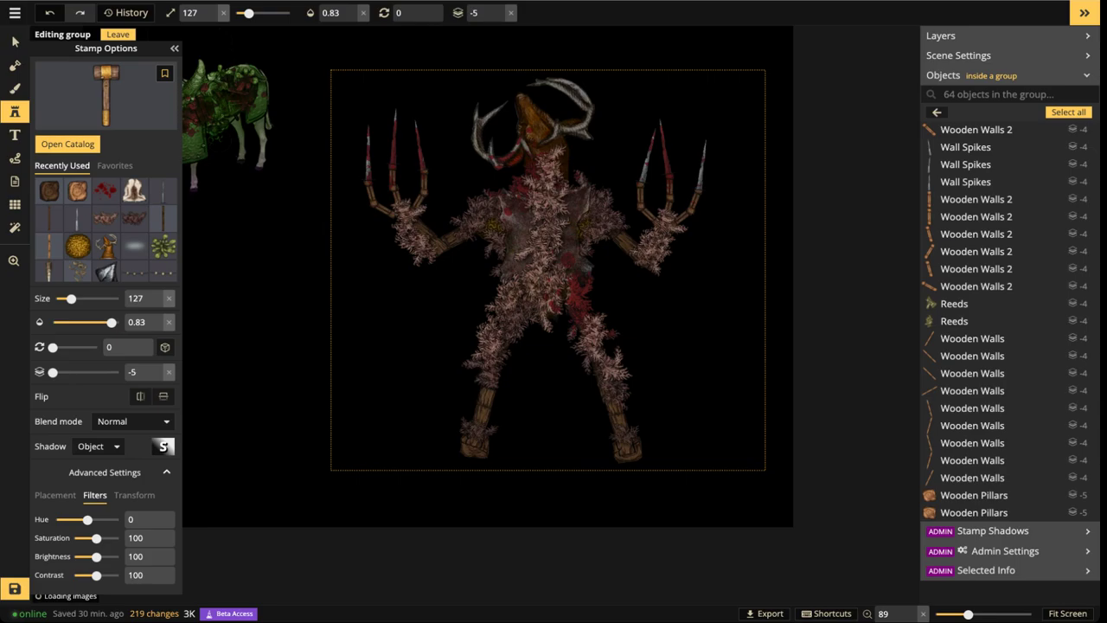
Place a Stake Hammer stamp at size 157 and rotation 180 and move it over the foot nearer the unicorn
{"action": "scroll", "coordinate": [421, 354], "scroll_direction": "up", "scroll_amount": 1}
{"action": "scroll", "coordinate": [421, 354], "scroll_direction": "up", "scroll_amount": 5}
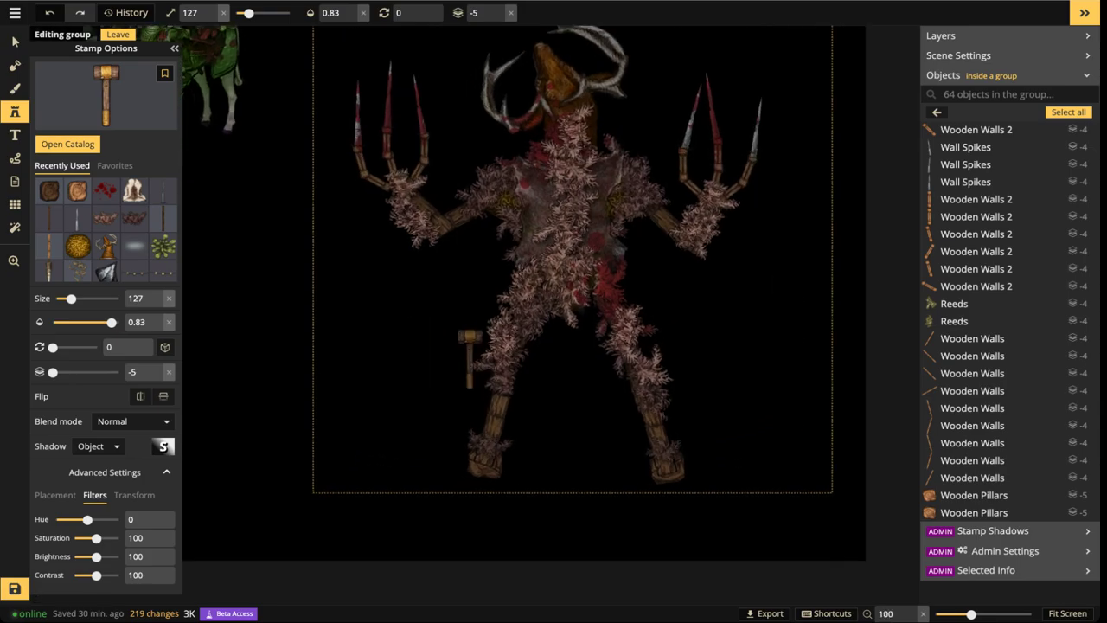
{"action": "scroll", "coordinate": [559, 380], "scroll_direction": "up", "scroll_amount": 3}
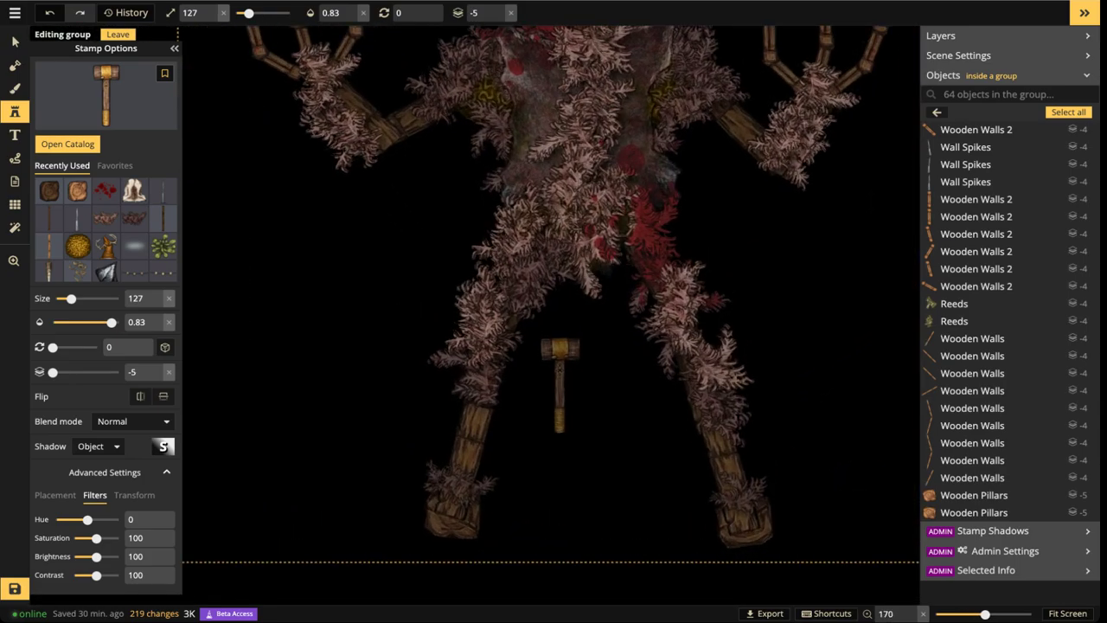
{"action": "scroll", "coordinate": [556, 385], "scroll_direction": "up", "scroll_amount": 2}
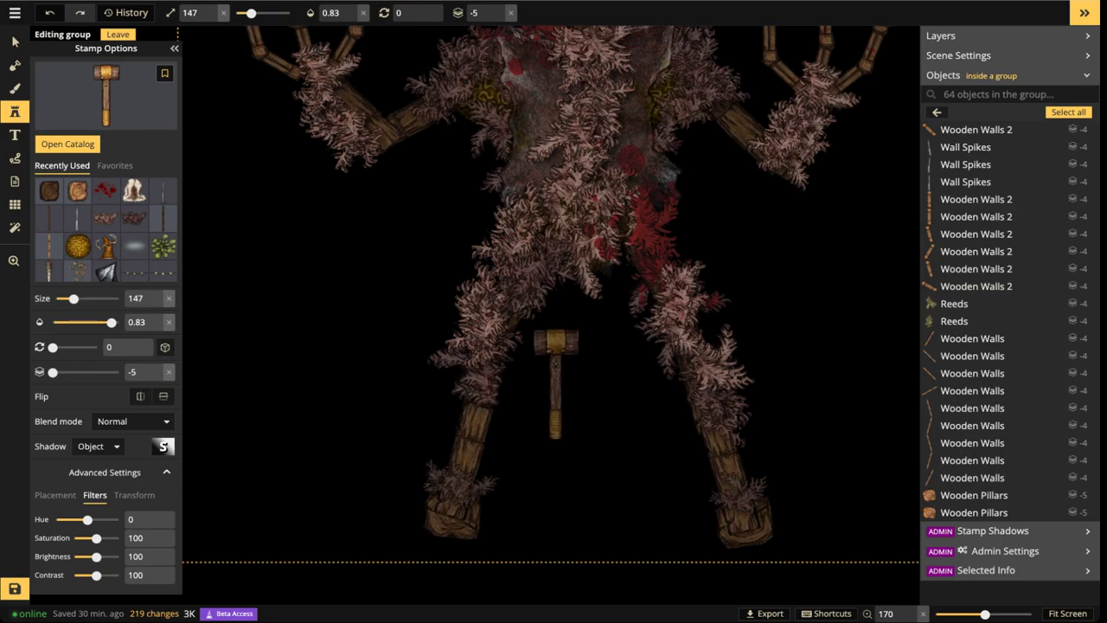
{"action": "scroll", "coordinate": [556, 385], "scroll_direction": "up", "scroll_amount": 4}
{"action": "scroll", "coordinate": [558, 377], "scroll_direction": "up", "scroll_amount": 8}
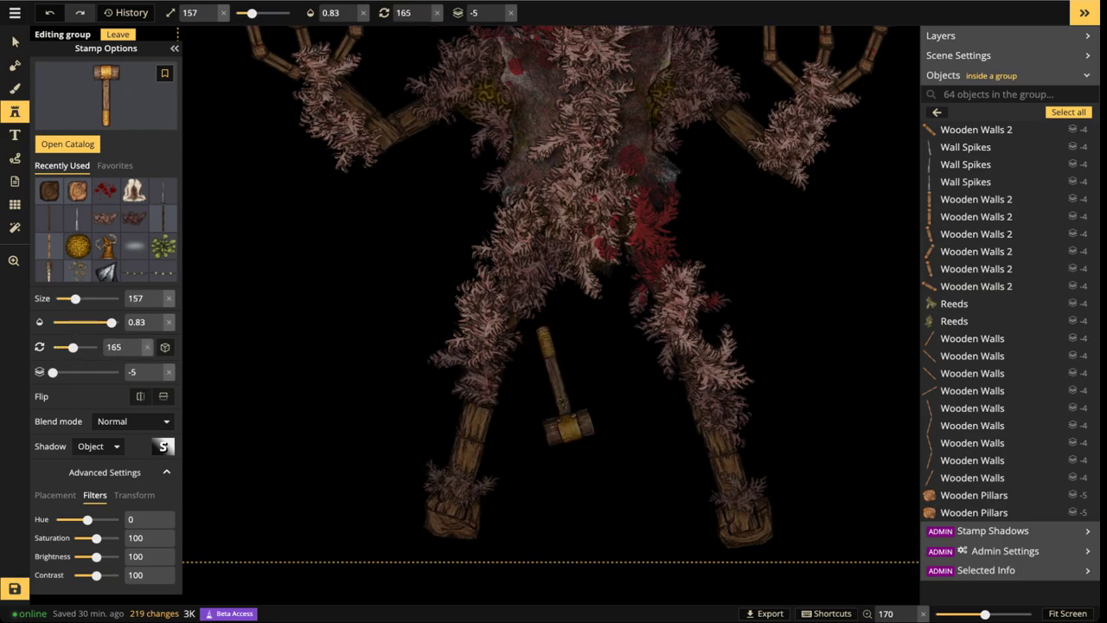
{"action": "left_click", "coordinate": [522, 425]}
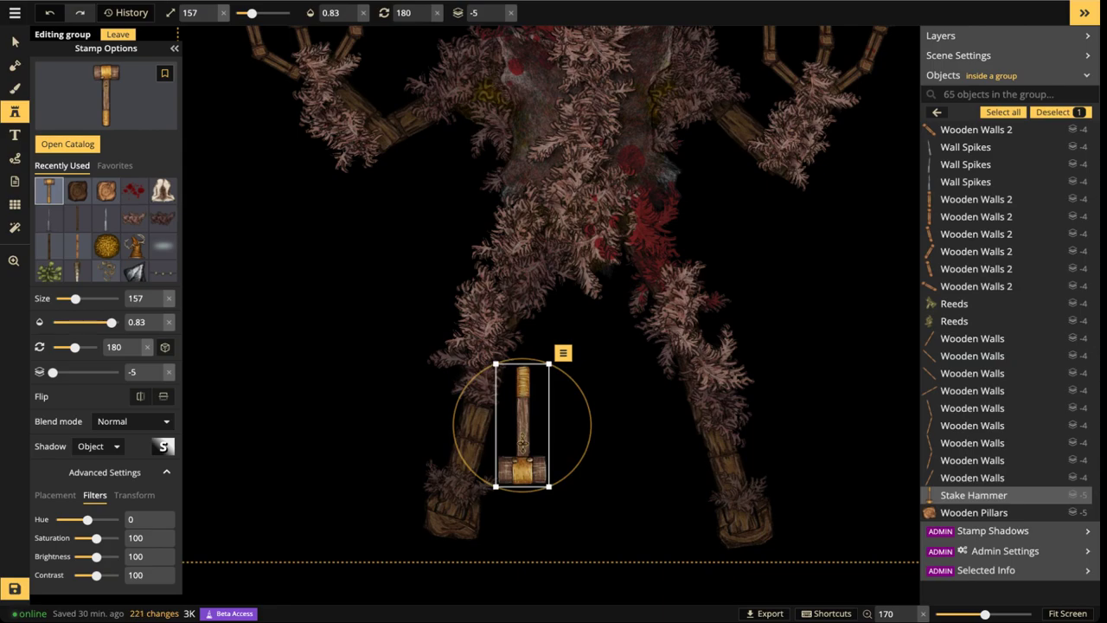
{"action": "left_click_drag", "start_coordinate": [521, 424], "coordinate": [463, 465]}
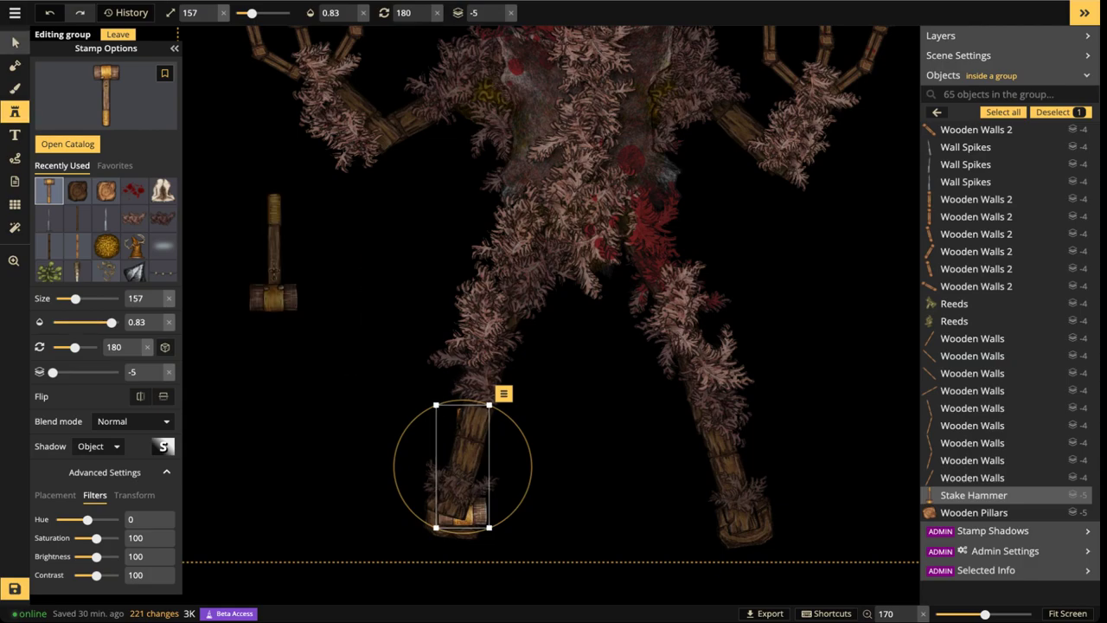
Delete the Wooden Pillars foot from the leg nearer the unicorn
{"action": "left_click", "coordinate": [15, 41]}
{"action": "left_click", "coordinate": [448, 529]}
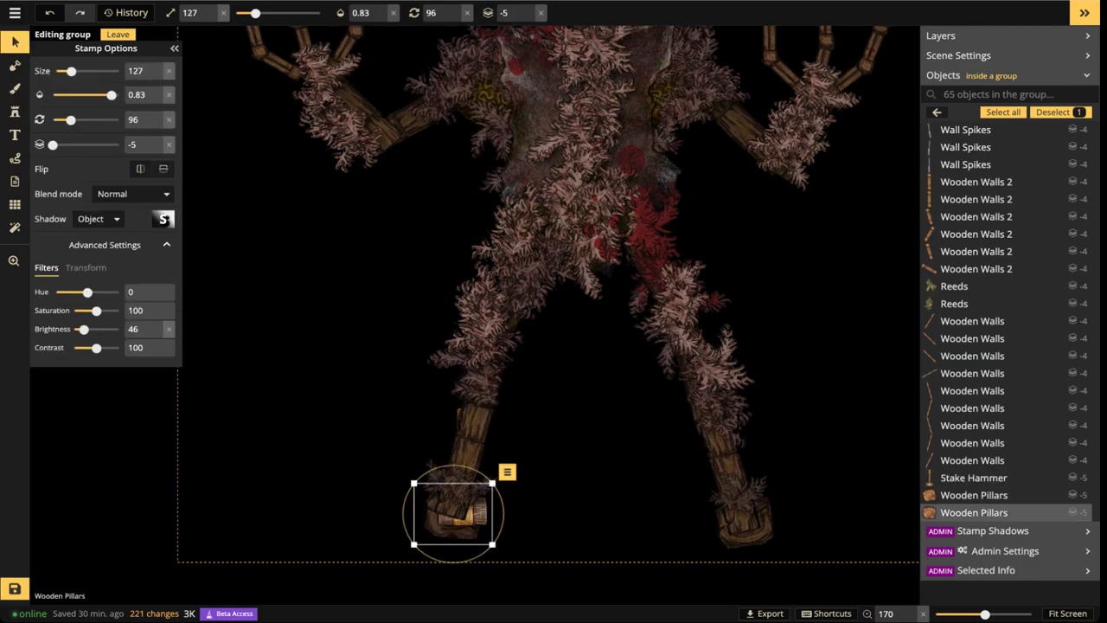
{"action": "key", "text": "Delete"}
Rotate the Stake Hammer to 186 and align it behind the lower leg
{"action": "left_click", "coordinate": [464, 503]}
{"action": "left_click", "coordinate": [475, 515]}
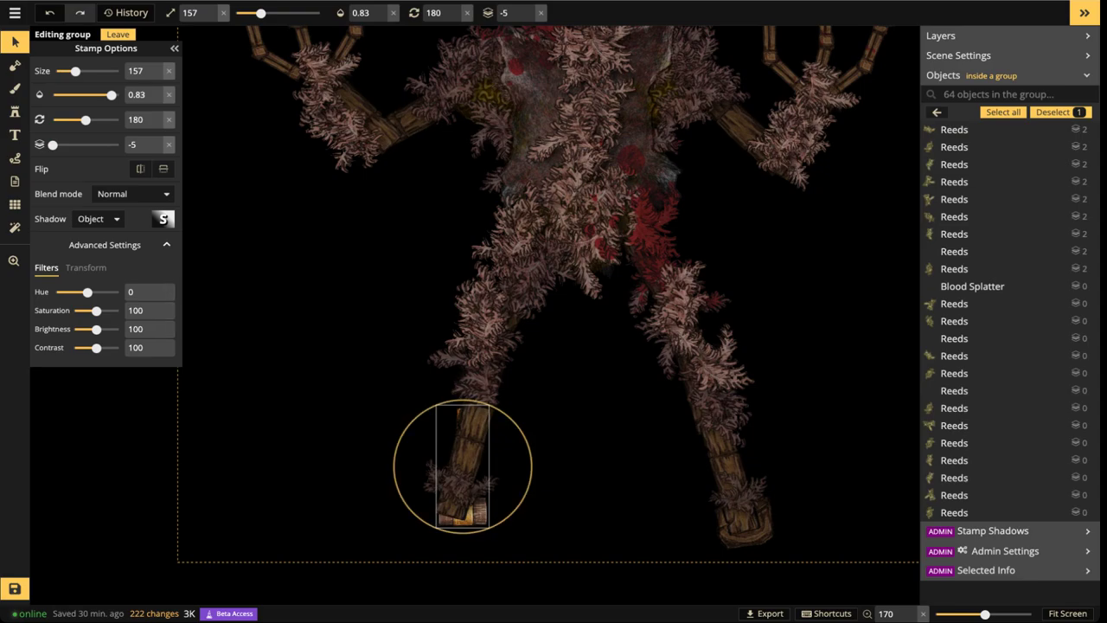
{"action": "scroll", "coordinate": [473, 503], "scroll_direction": "up", "scroll_amount": 3}
{"action": "mouse_move", "coordinate": [467, 501]}
{"action": "left_mouse_down"}
{"action": "mouse_move", "coordinate": [458, 517]}
{"action": "mouse_move", "coordinate": [459, 487]}
{"action": "left_mouse_up"}
{"action": "left_click_drag", "start_coordinate": [455, 545], "coordinate": [467, 541]}
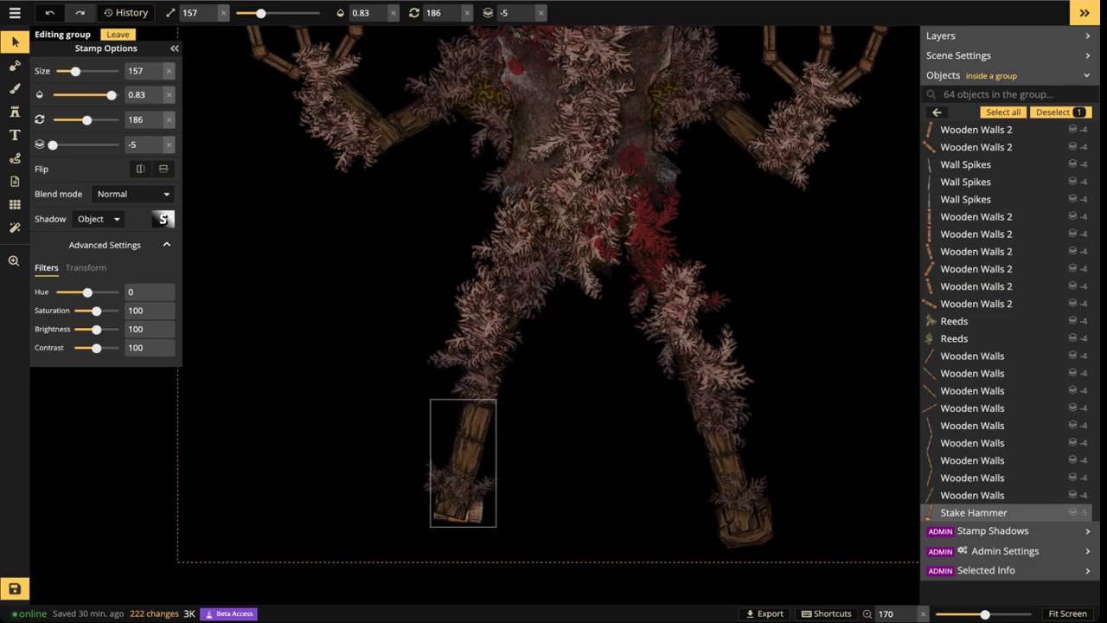
Try to select the Stake Hammer directly on the canvas behind the lower leg's overlapping stamps
{"action": "left_click", "coordinate": [540, 495]}
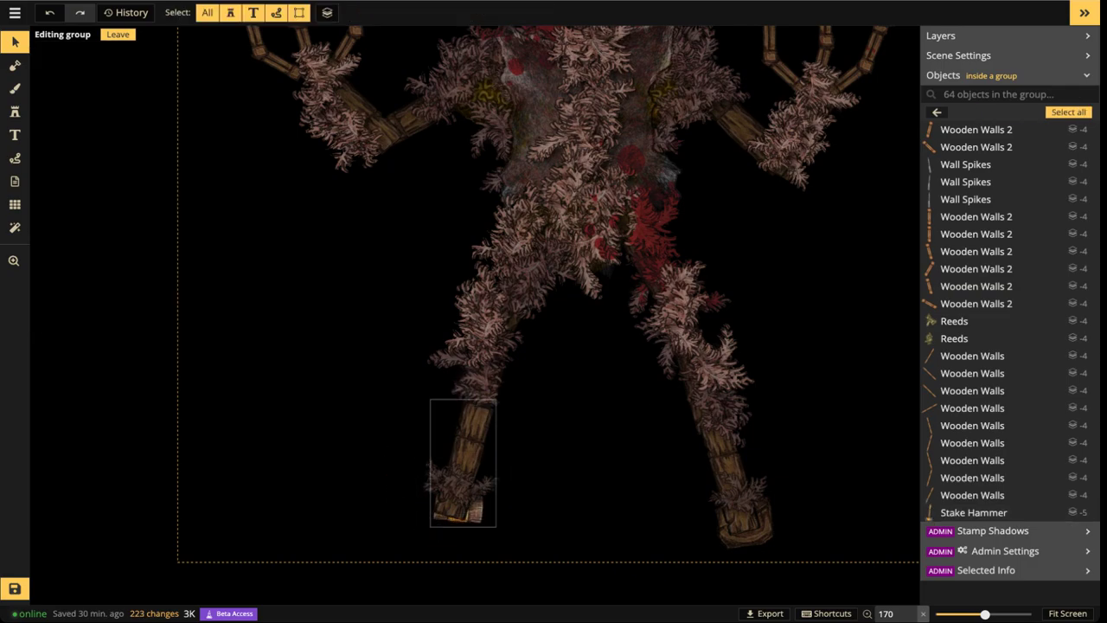
{"action": "left_click", "coordinate": [481, 486]}
{"action": "left_click", "coordinate": [475, 510]}
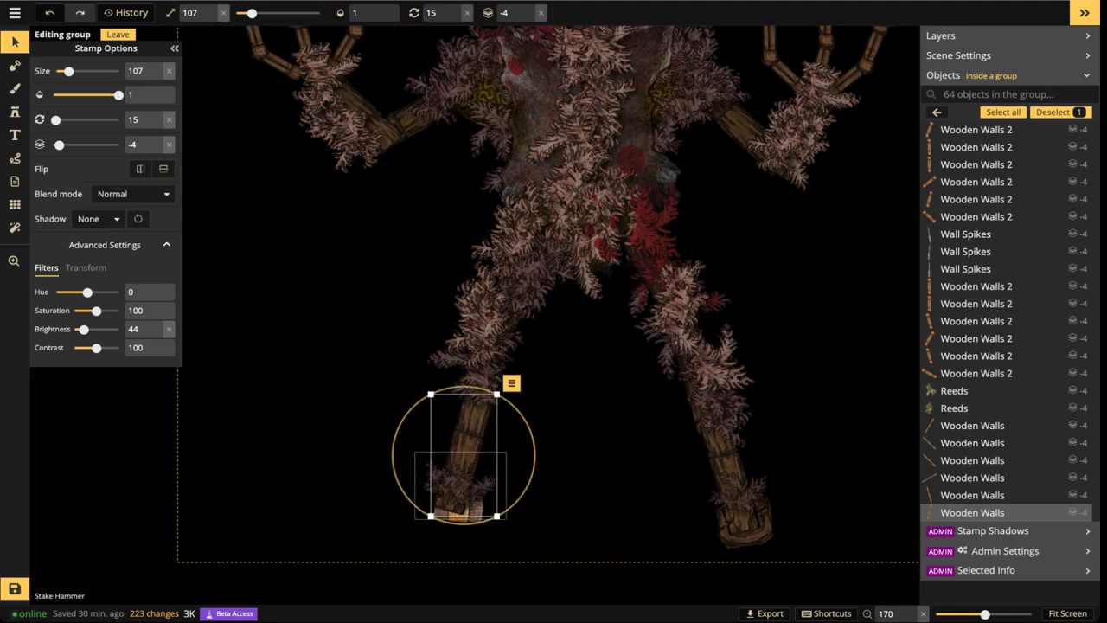
{"action": "left_click", "coordinate": [399, 419]}
{"action": "left_click_drag", "start_coordinate": [399, 419], "coordinate": [424, 496]}
{"action": "scroll", "coordinate": [582, 448], "scroll_direction": "down", "scroll_amount": 2}
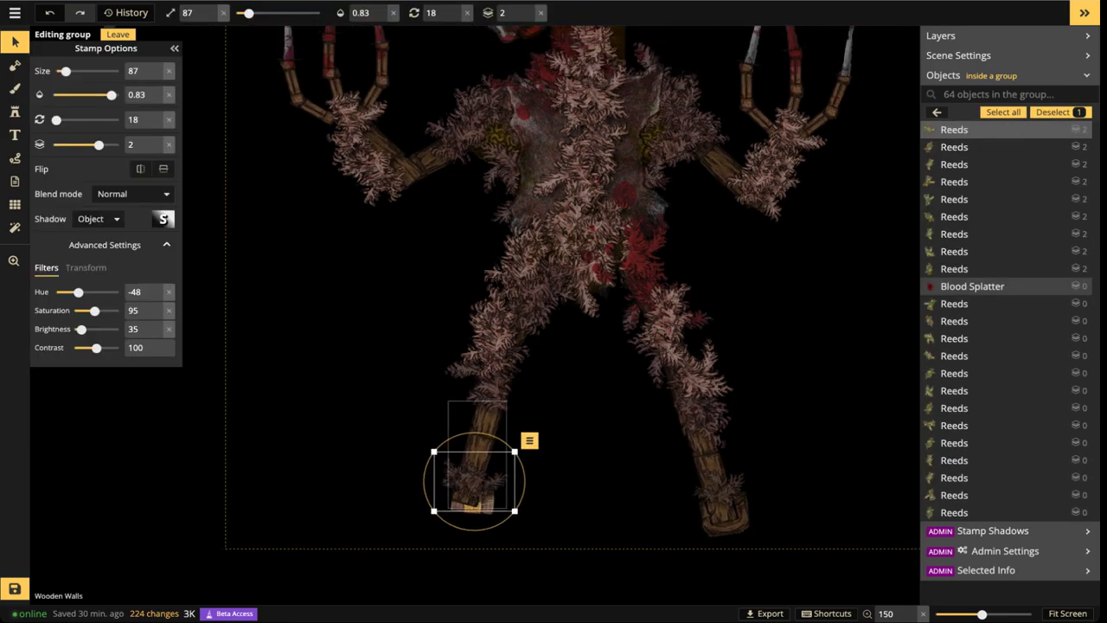
{"action": "left_click_drag", "start_coordinate": [485, 436], "coordinate": [475, 459]}
{"action": "left_click", "coordinate": [474, 481]}
{"action": "key", "text": "Escape"}
{"action": "key", "text": "Escape"}
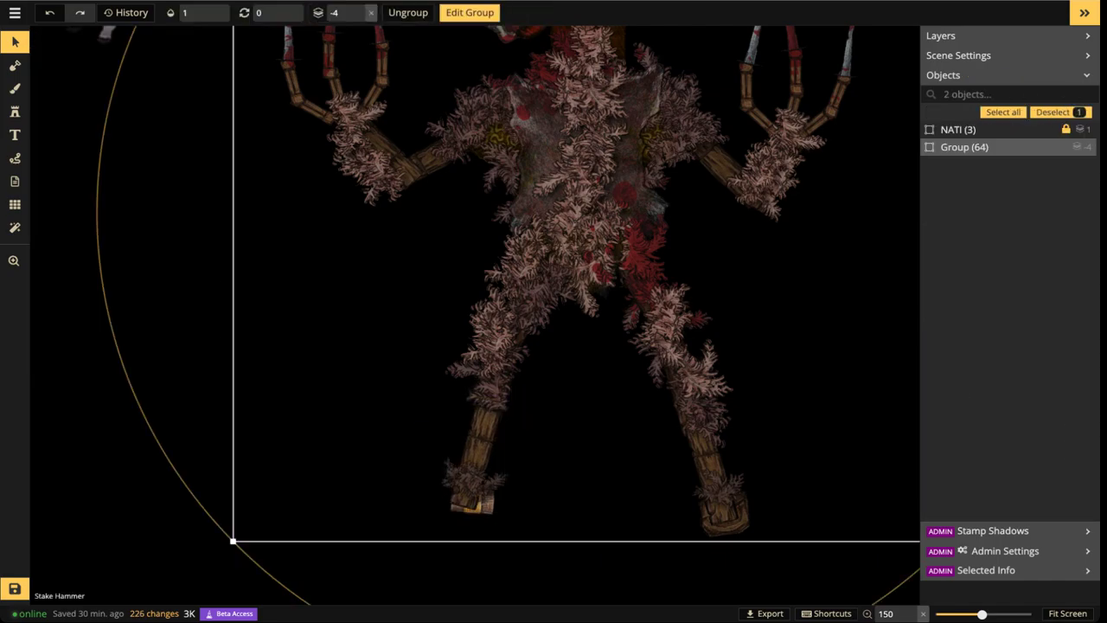
{"action": "key", "text": "Escape"}
{"action": "left_click", "coordinate": [475, 459]}
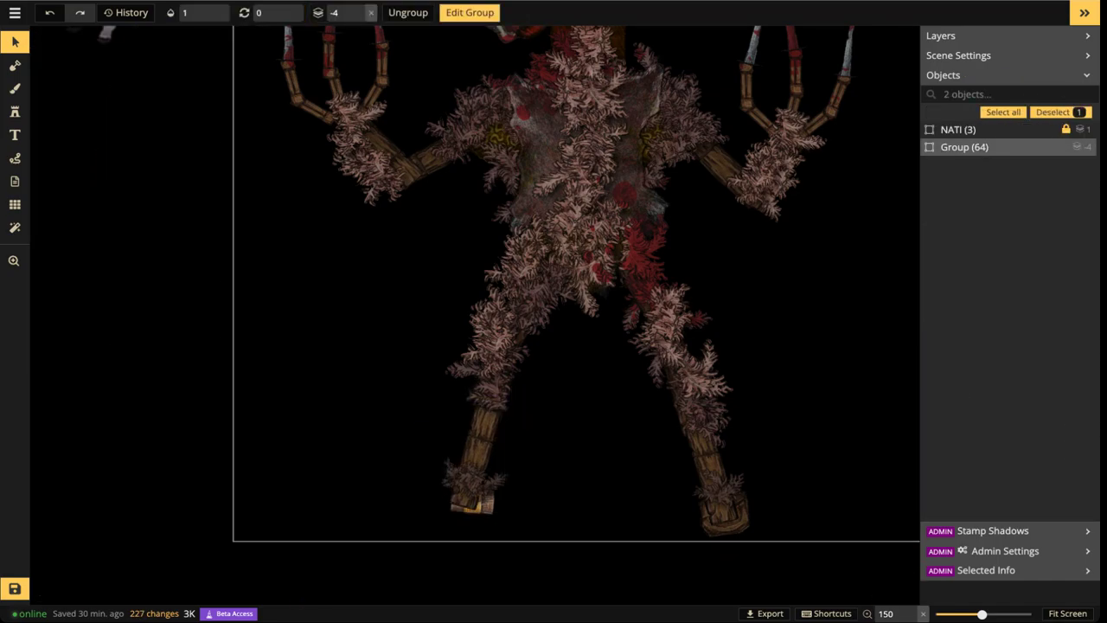
Reopen the creature group for editing and search its objects for "HAMMER"
{"action": "double_click", "coordinate": [476, 459]}
{"action": "left_click", "coordinate": [476, 474]}
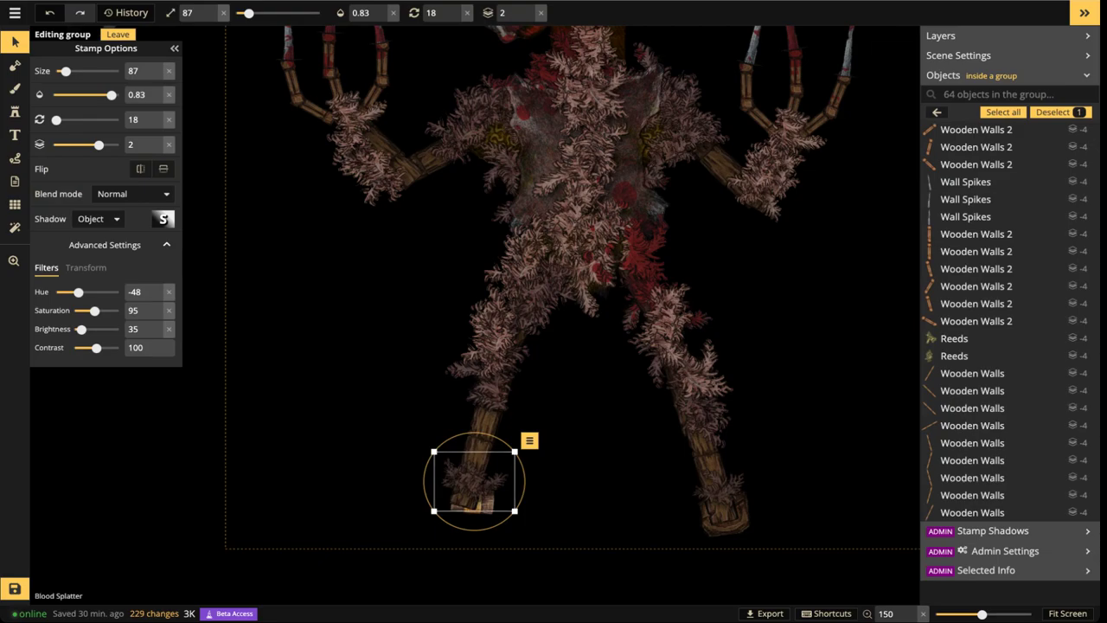
{"action": "type", "text": "HAMMER"}
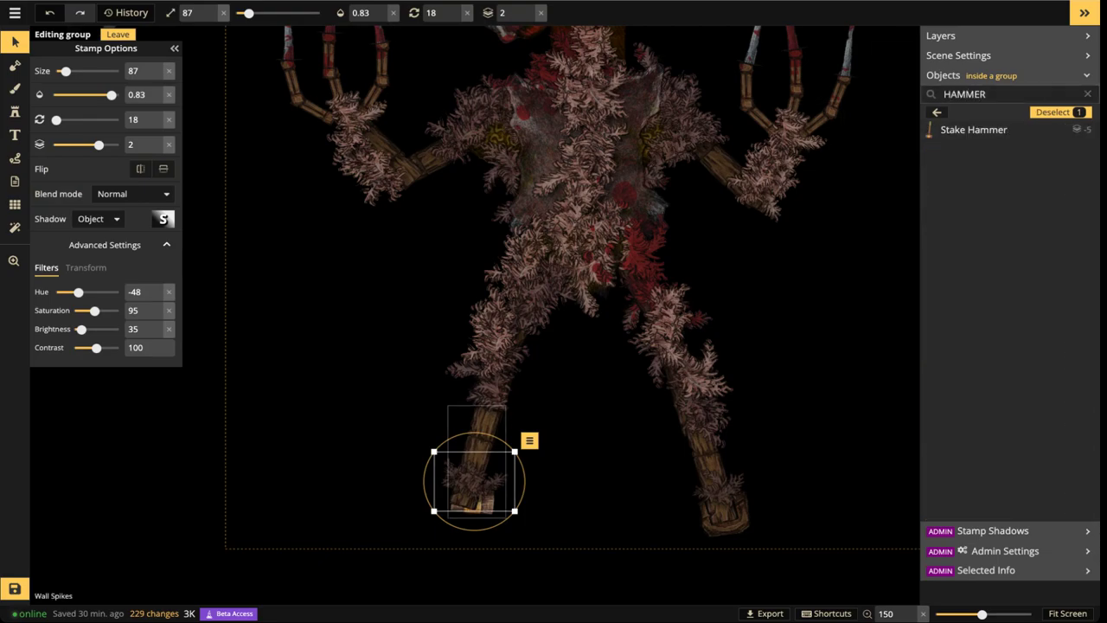
Recolour the Stake Hammer to hue -7, saturation 29 and brightness 52, and reposition it as the foot of the leg nearer the unicorn
{"action": "left_click", "coordinate": [974, 130]}
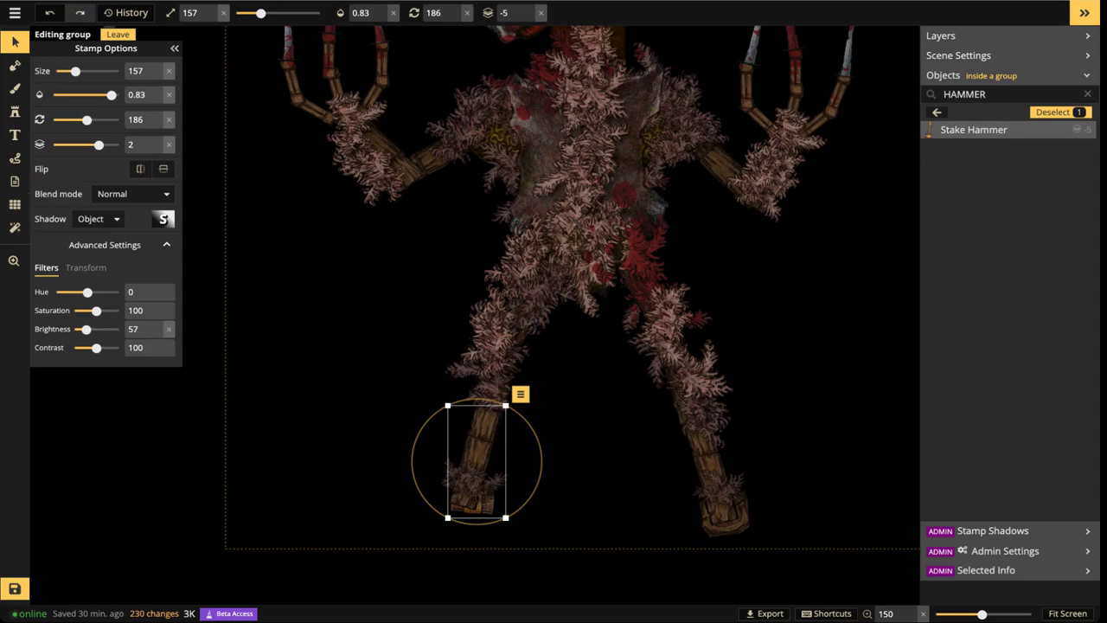
{"action": "left_click_drag", "start_coordinate": [476, 467], "coordinate": [469, 473]}
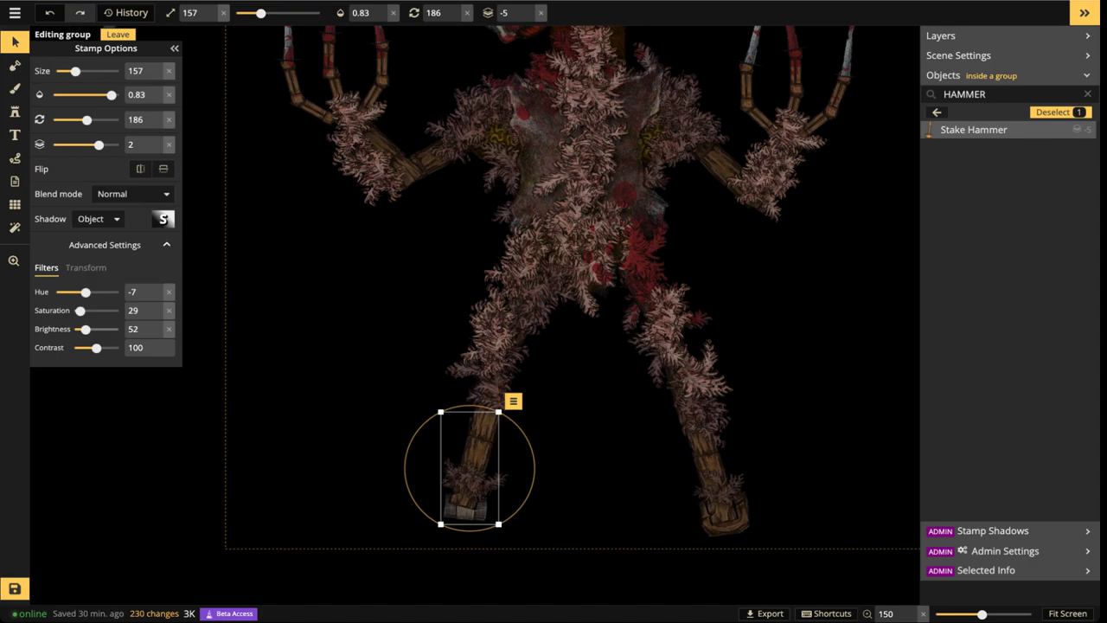
{"action": "left_click_drag", "start_coordinate": [470, 471], "coordinate": [470, 473]}
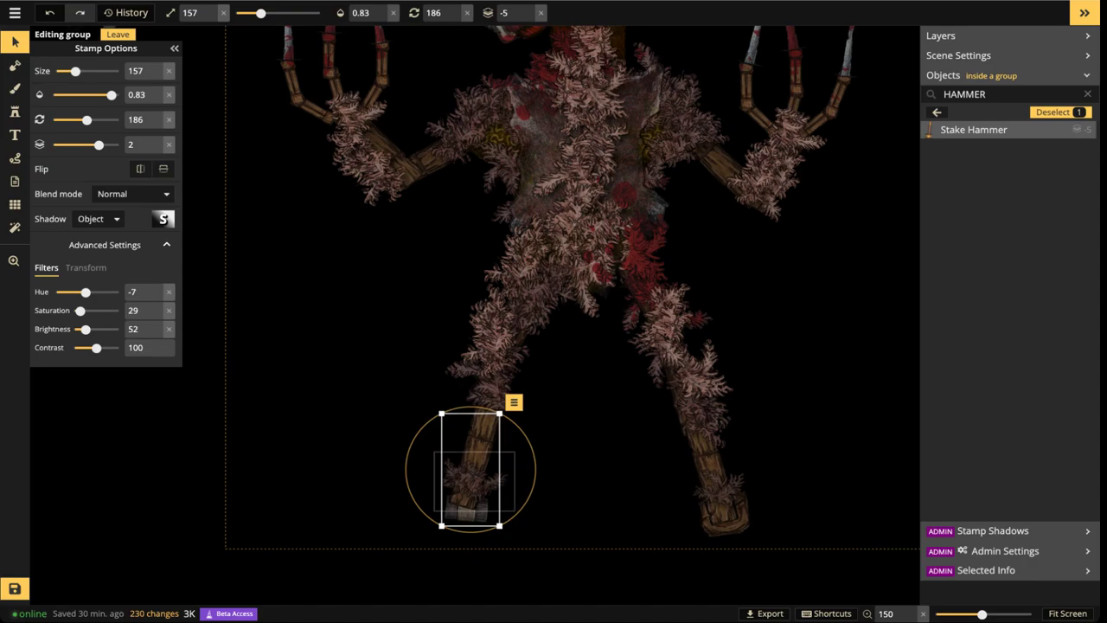
{"action": "left_click_drag", "start_coordinate": [470, 484], "coordinate": [470, 482]}
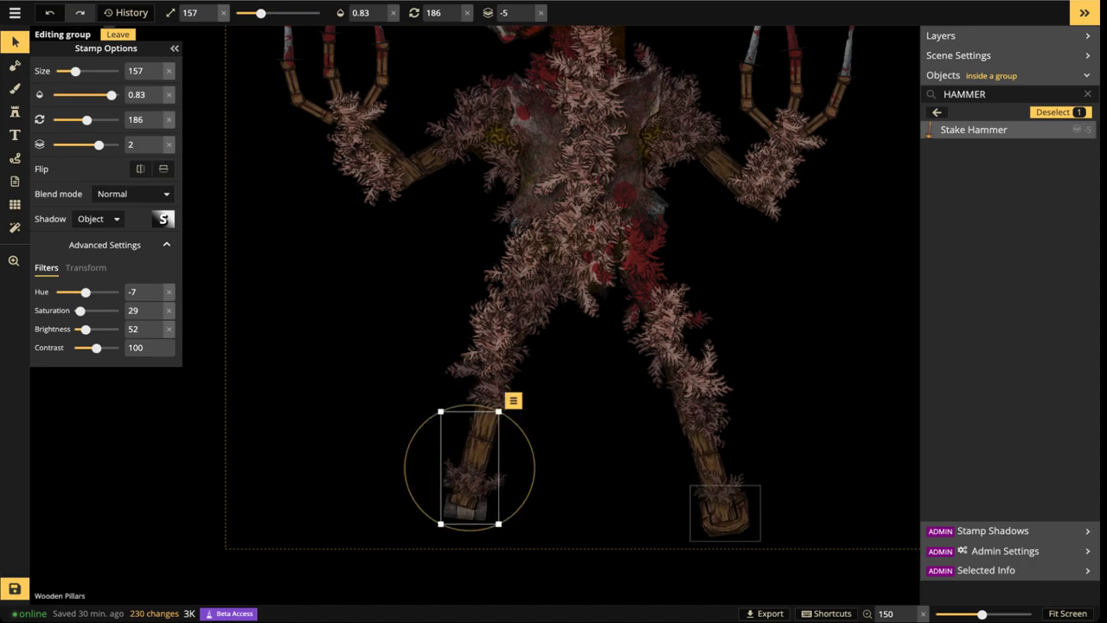
Delete the Wooden Pillars foot from the leg farther from the unicorn
{"action": "left_click", "coordinate": [725, 512]}
{"action": "key", "text": "Delete"}
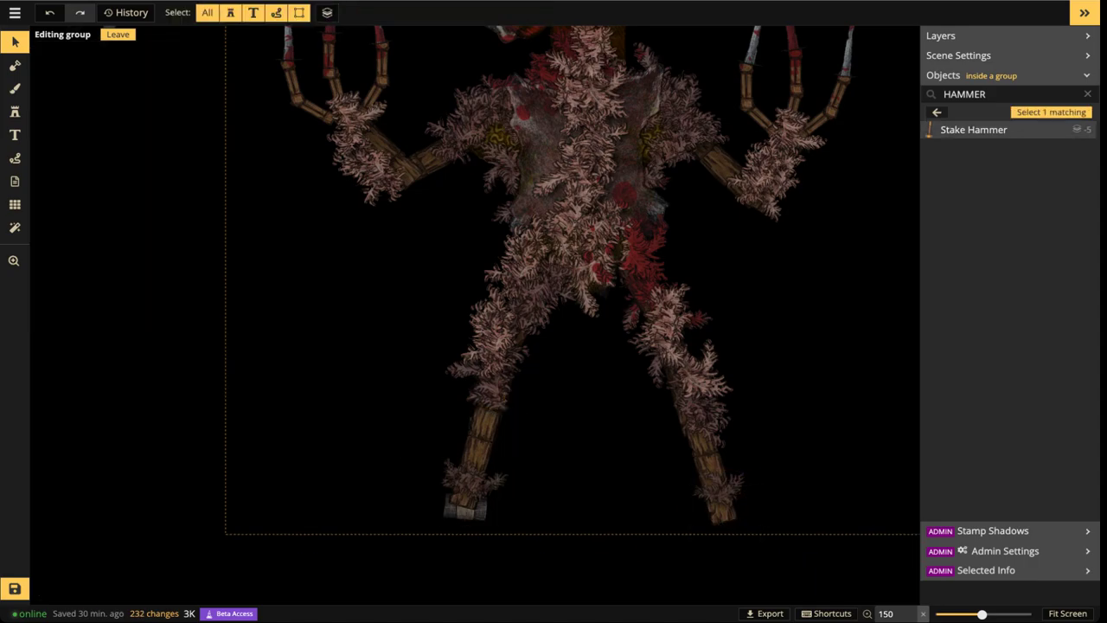
Darken the Stake Hammer to brightness 47 and place a copy rotated to 171 behind the other lower leg
{"action": "left_click", "coordinate": [469, 482]}
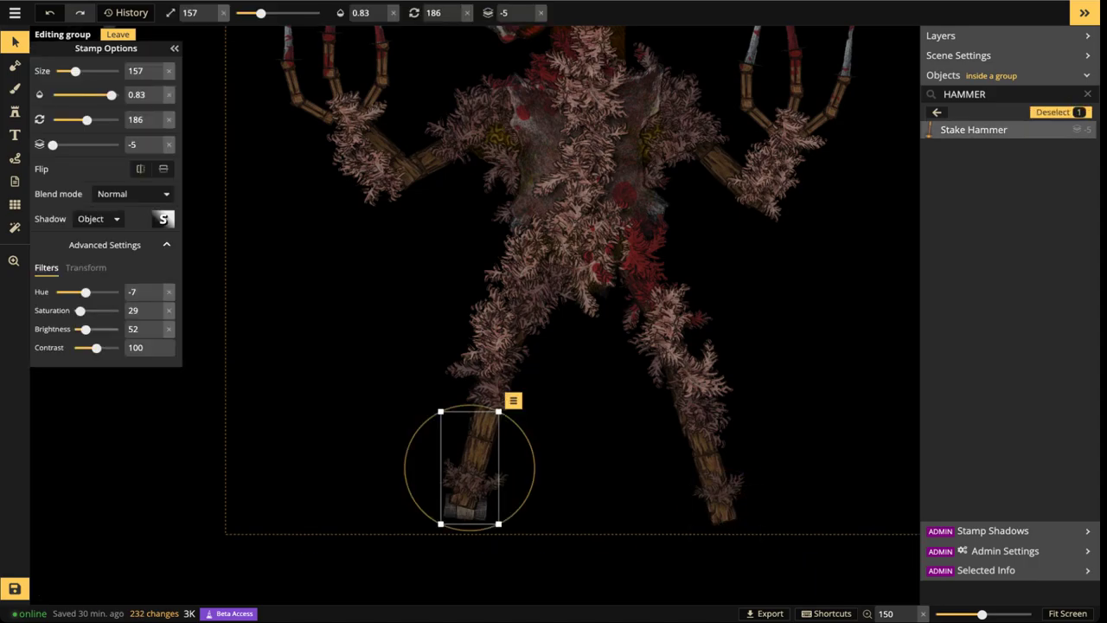
{"action": "key", "text": "ctrl+c"}
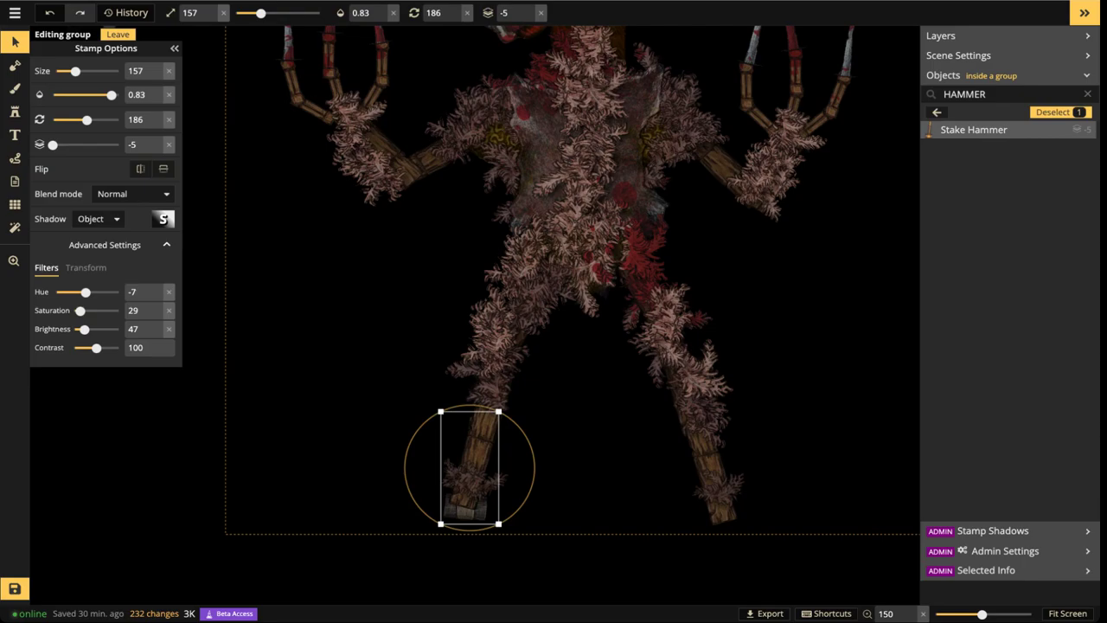
{"action": "key", "text": "ctrl+v"}
{"action": "left_click_drag", "start_coordinate": [633, 471], "coordinate": [717, 479]}
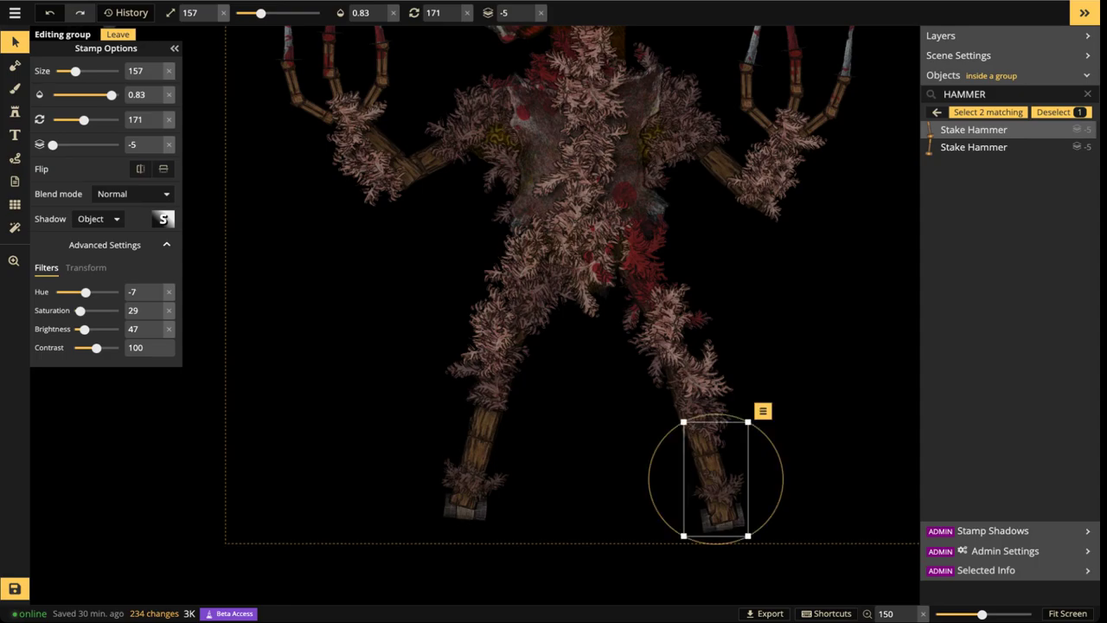
Search the stamp catalog for "DRUM" and place a Drums stamp at size 157 between the creature's feet
{"action": "left_click", "coordinate": [13, 112]}
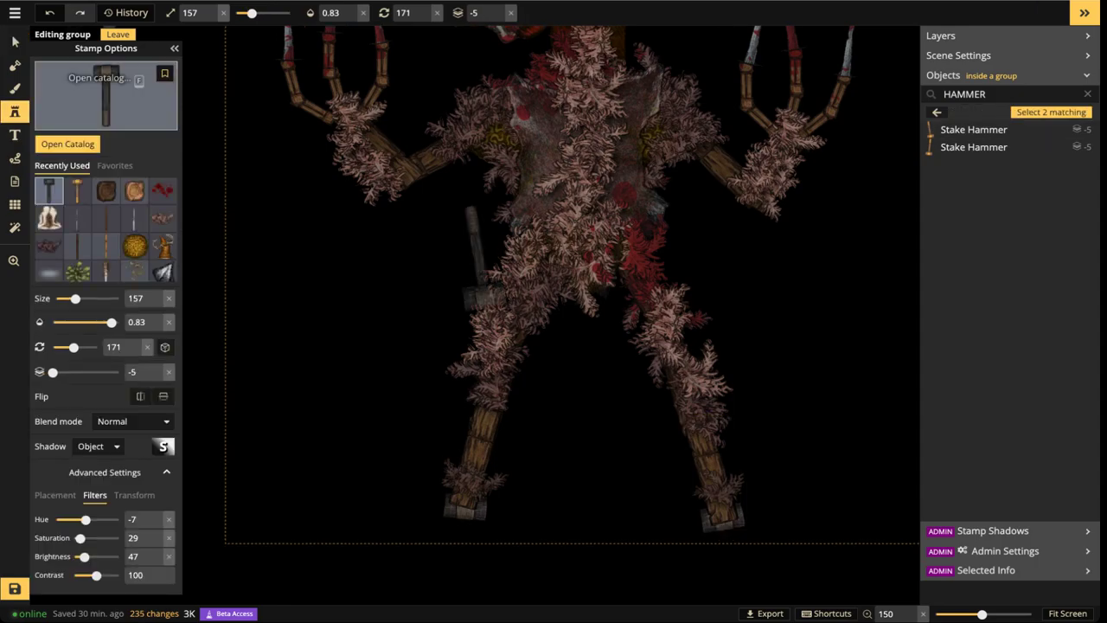
{"action": "left_click", "coordinate": [49, 143]}
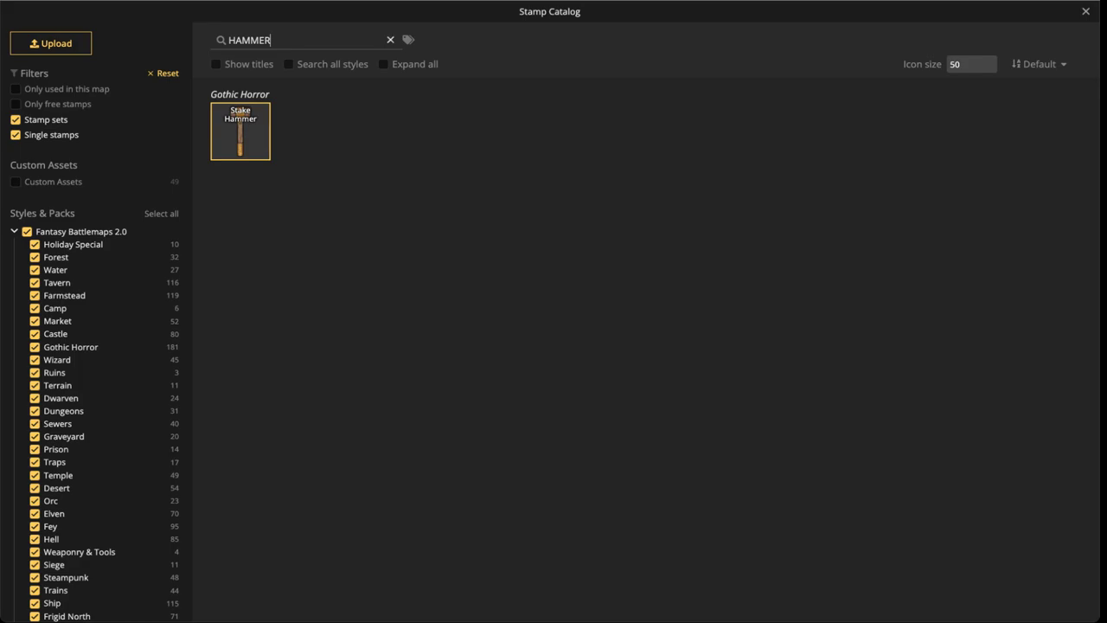
{"action": "left_click", "coordinate": [390, 39]}
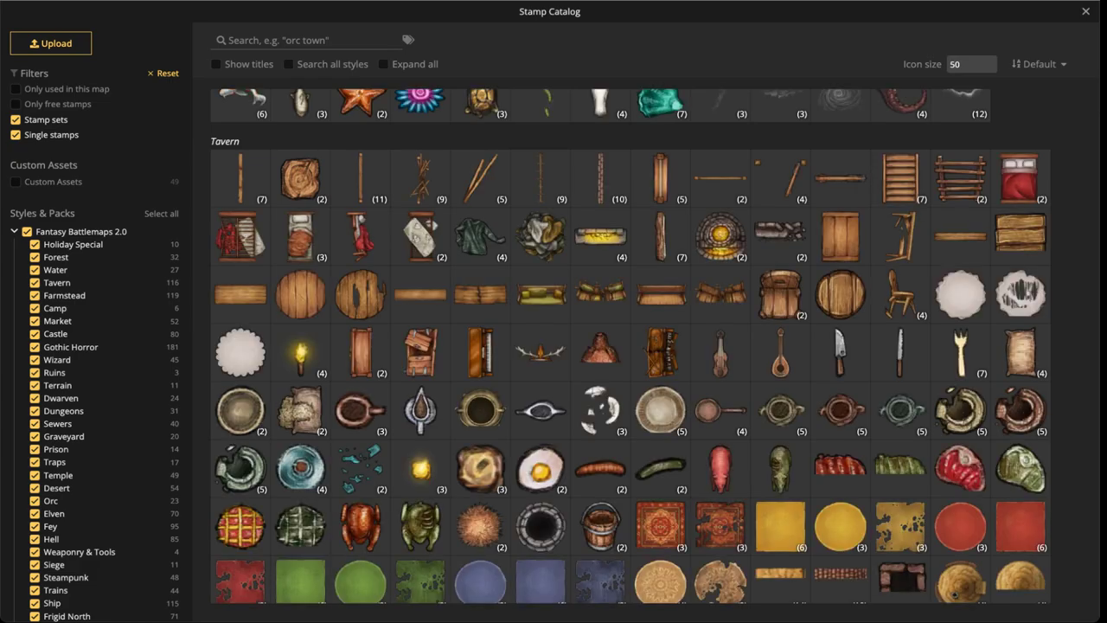
{"action": "type", "text": "DRUM"}
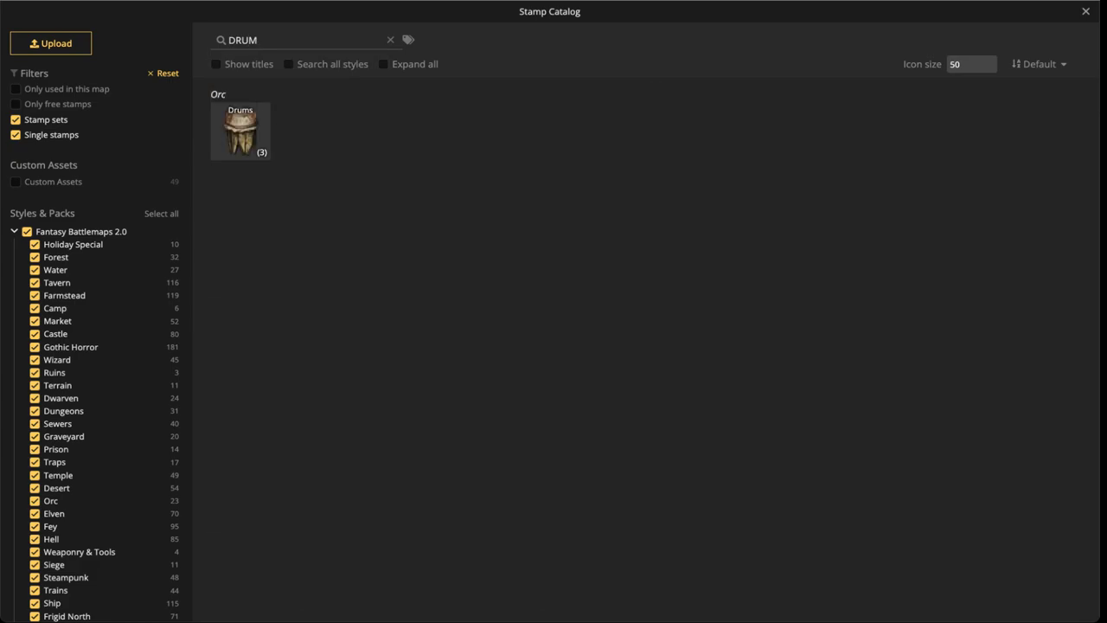
{"action": "left_click", "coordinate": [241, 131]}
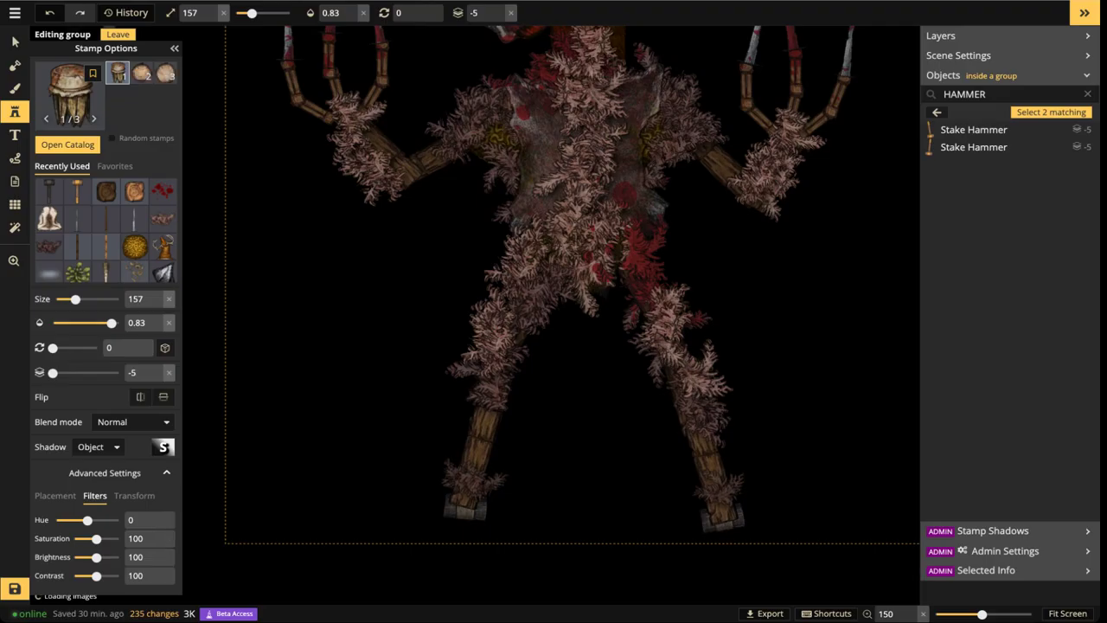
{"action": "scroll", "coordinate": [539, 366], "scroll_direction": "down", "scroll_amount": 2}
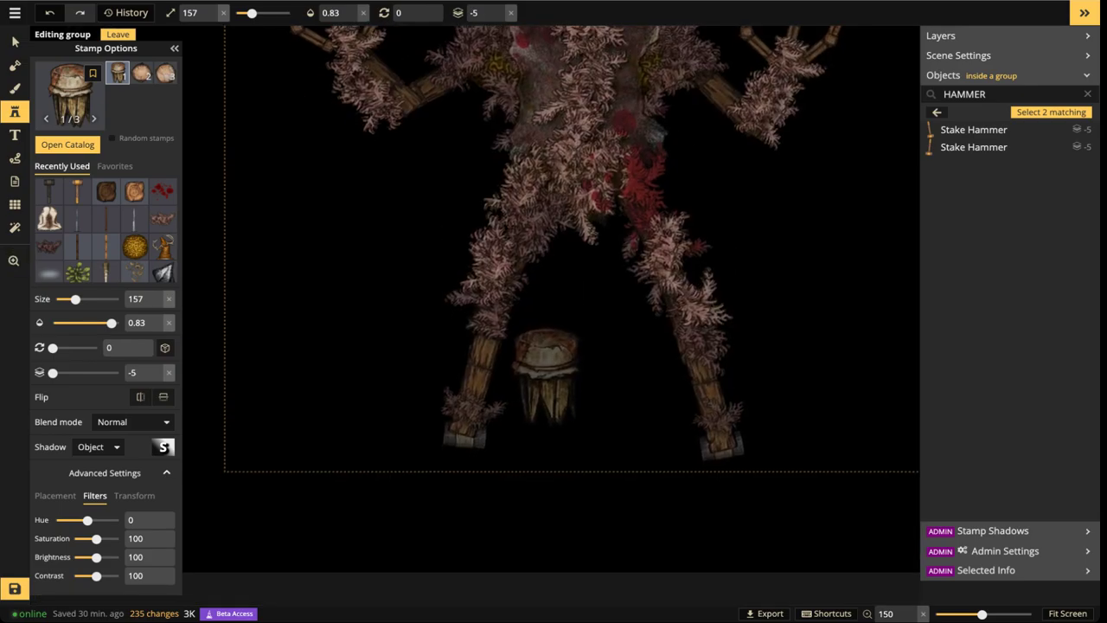
{"action": "left_click", "coordinate": [553, 412]}
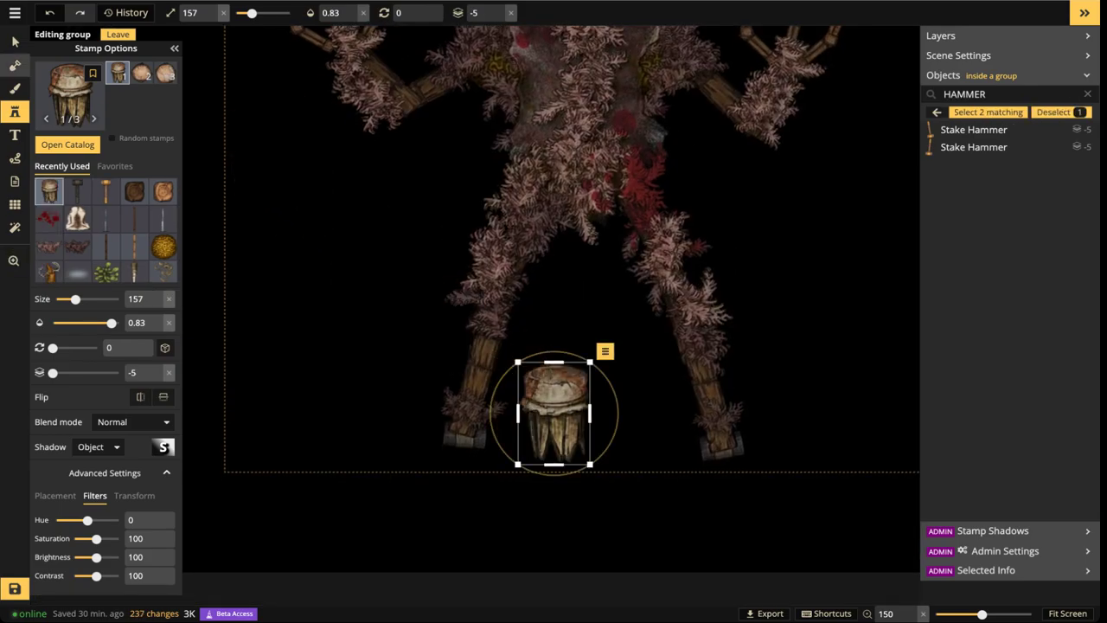
Shift the Stake Hammer on the leg nearer the unicorn and enlarge it to size 167
{"action": "left_click", "coordinate": [15, 41]}
{"action": "left_click", "coordinate": [474, 396]}
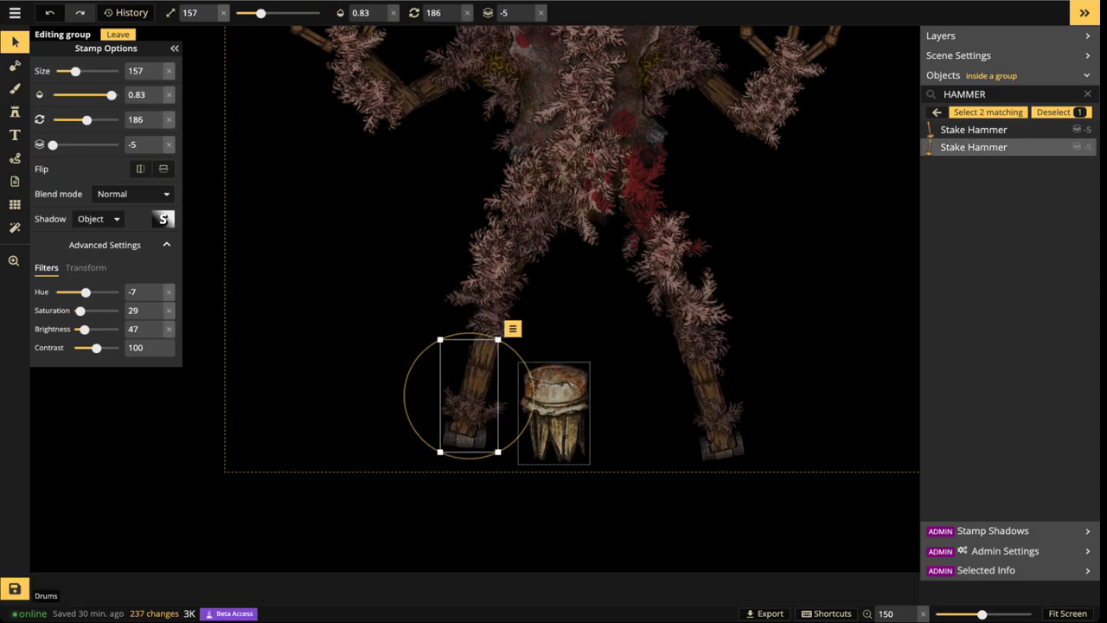
{"action": "left_click_drag", "start_coordinate": [531, 383], "coordinate": [469, 396]}
{"action": "scroll", "coordinate": [468, 396], "scroll_direction": "up", "scroll_amount": 4}
Darken the Drums stamp to brightness 28 and squash it to roughly half its height in the space between the feet
{"action": "left_click", "coordinate": [554, 414]}
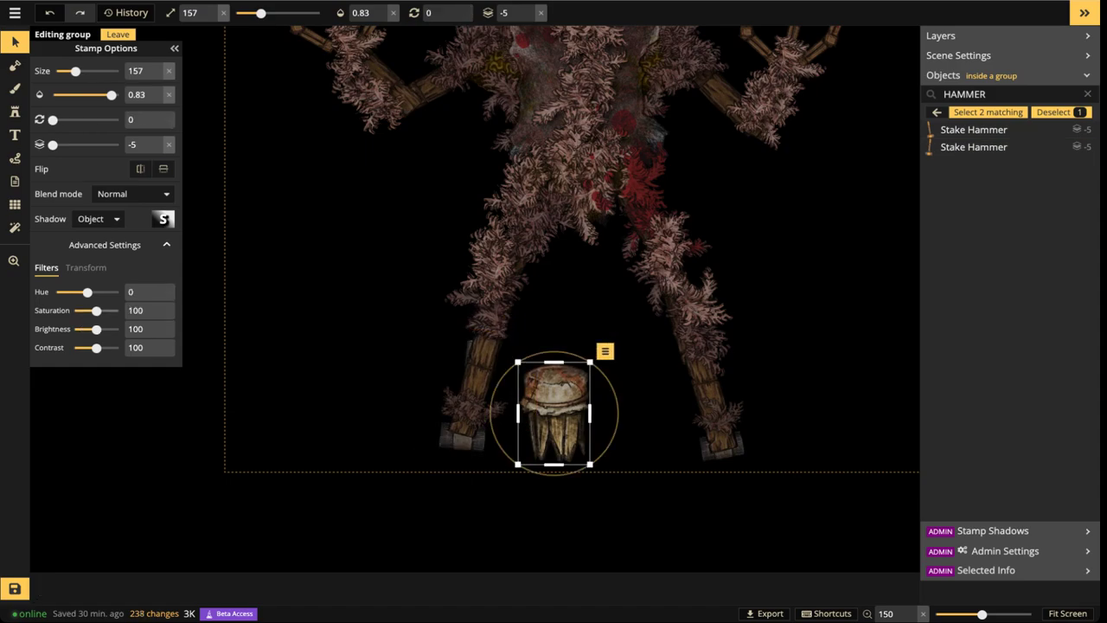
{"action": "left_click_drag", "start_coordinate": [96, 329], "coordinate": [81, 328]}
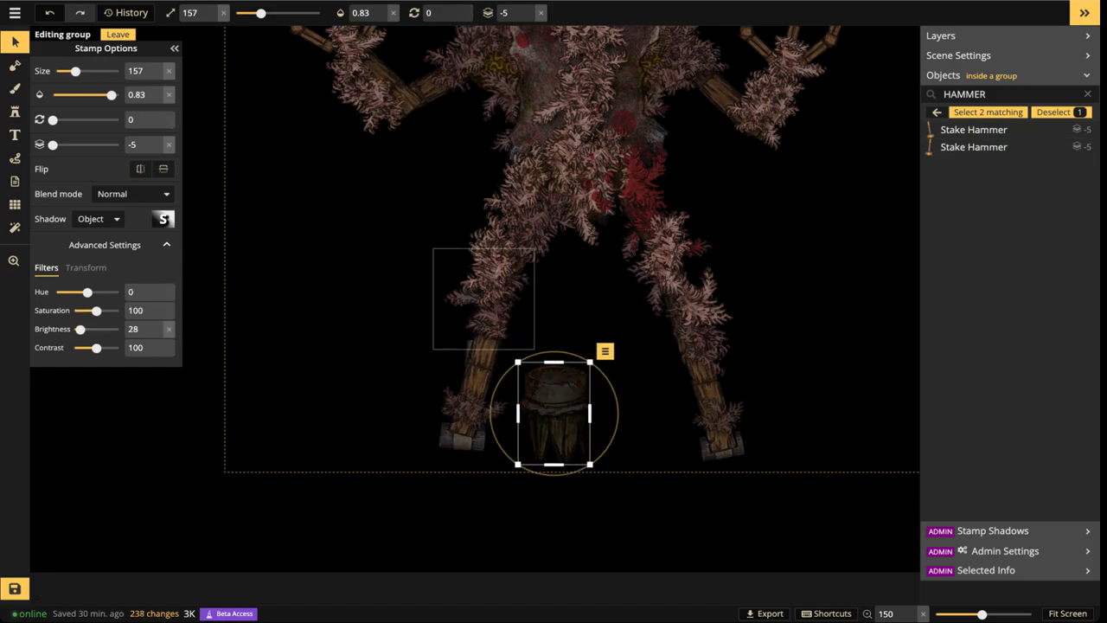
{"action": "left_click_drag", "start_coordinate": [553, 414], "coordinate": [606, 424]}
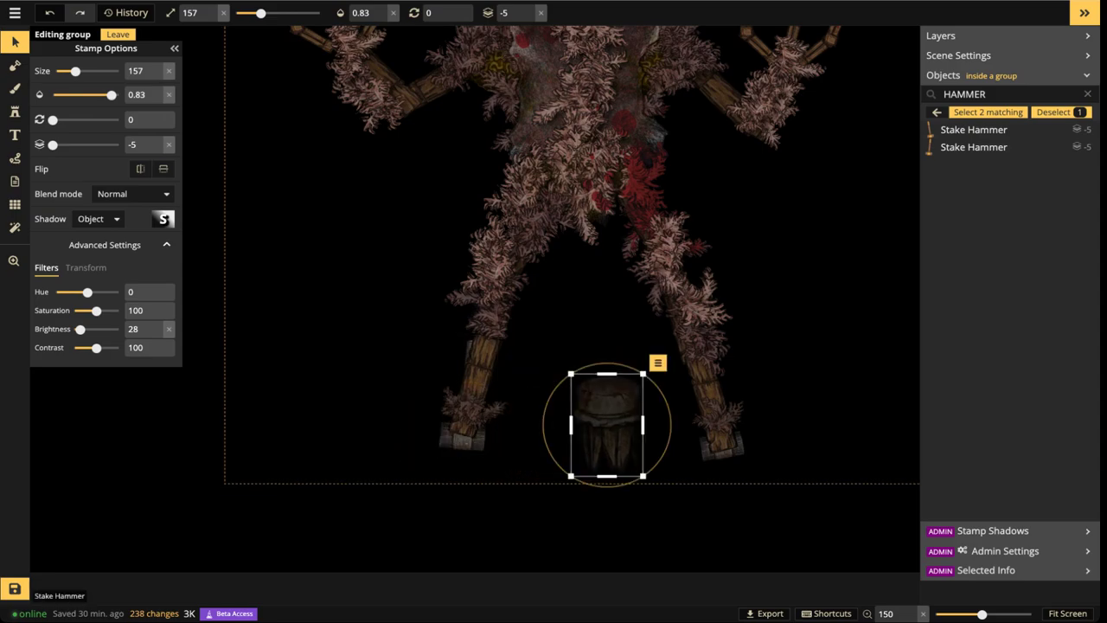
{"action": "left_click", "coordinate": [467, 394]}
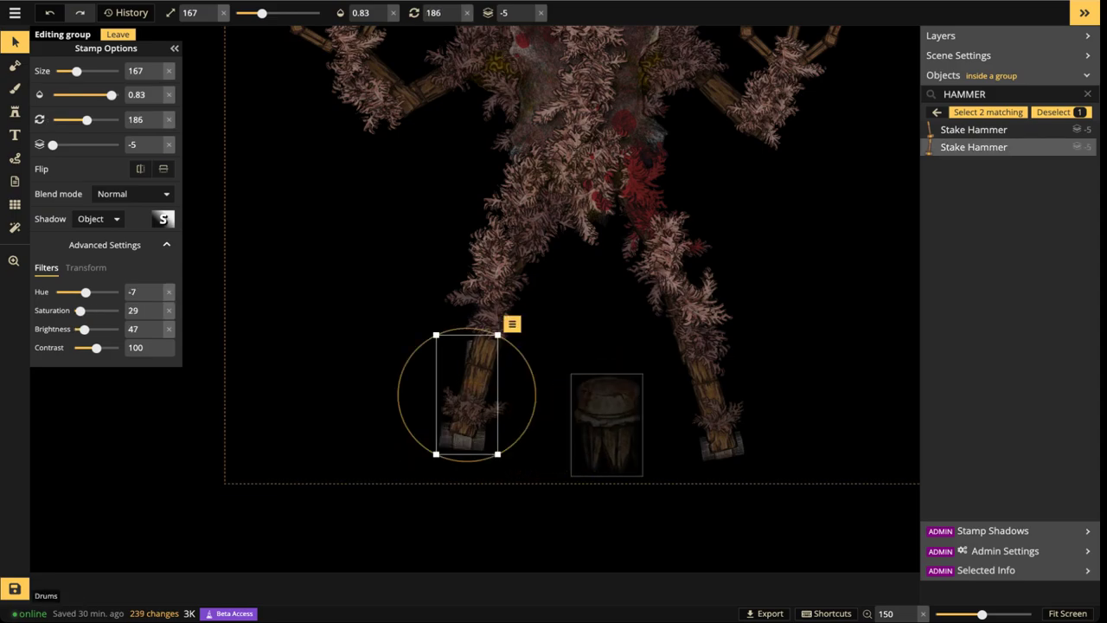
{"action": "left_click", "coordinate": [606, 424]}
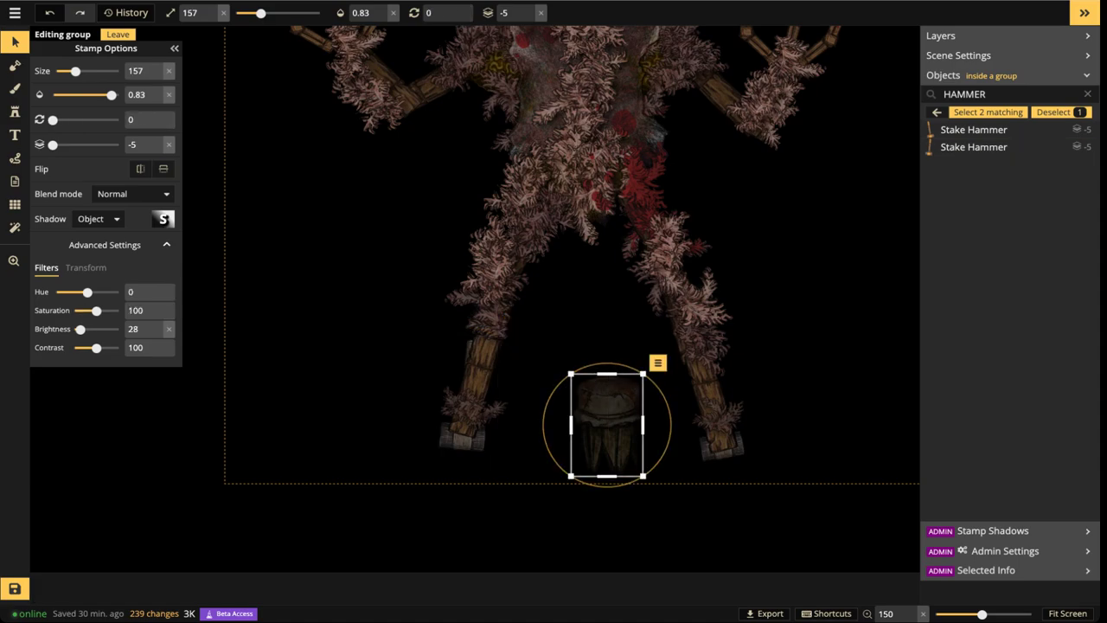
{"action": "left_click_drag", "start_coordinate": [607, 373], "coordinate": [606, 420]}
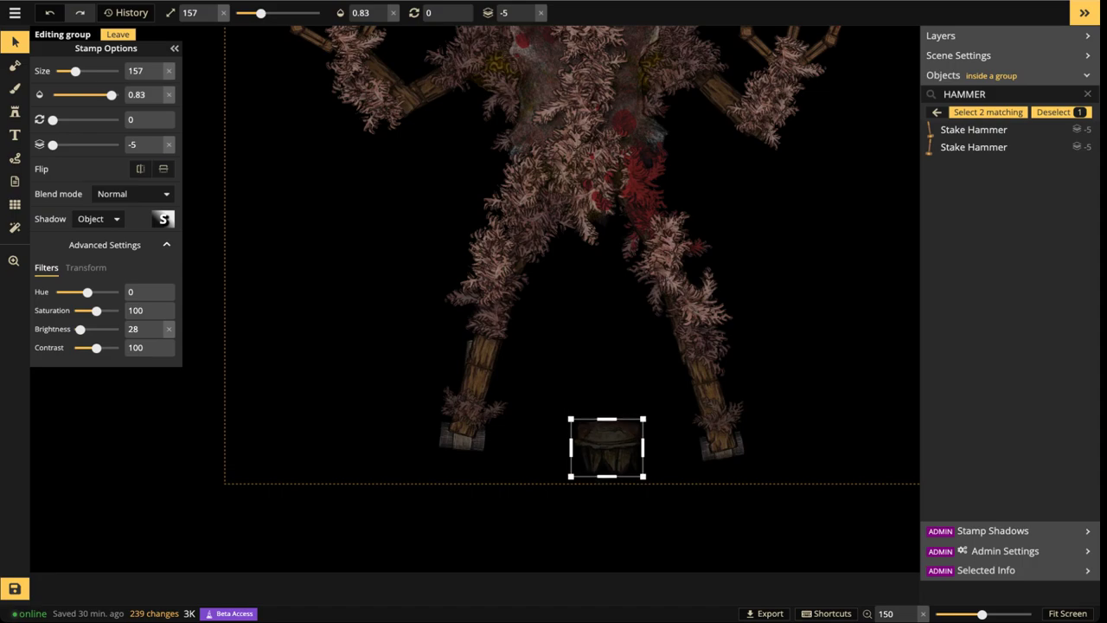
Delete the Stake Hammer stamps from both of the creature's feet
{"action": "scroll", "coordinate": [553, 436], "scroll_direction": "up", "scroll_amount": 3}
{"action": "left_click", "coordinate": [428, 372]}
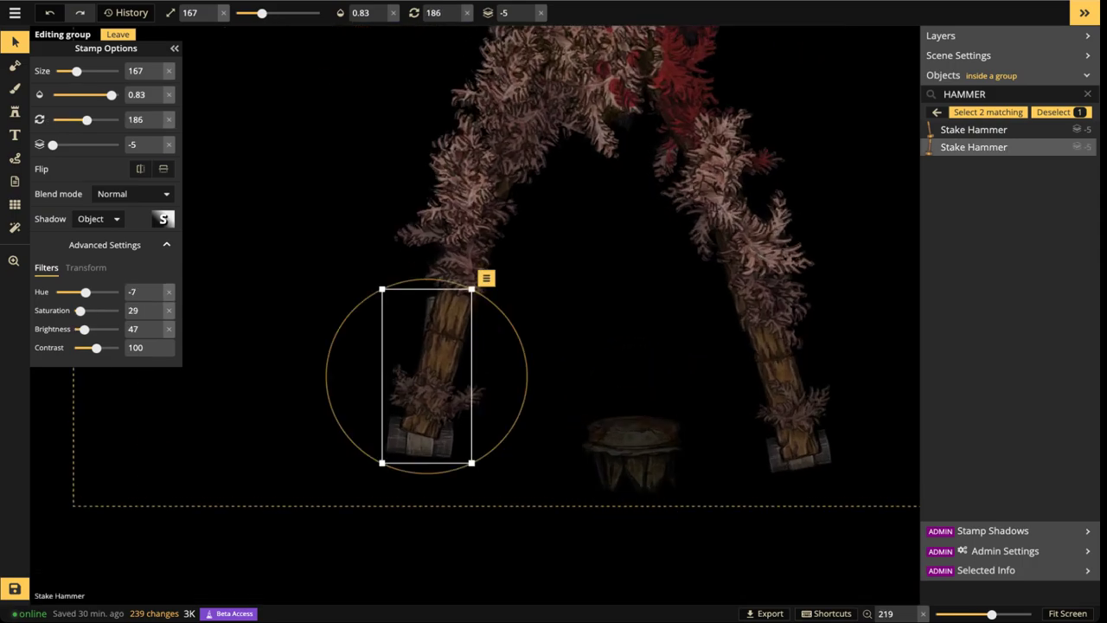
{"action": "key", "text": "Delete"}
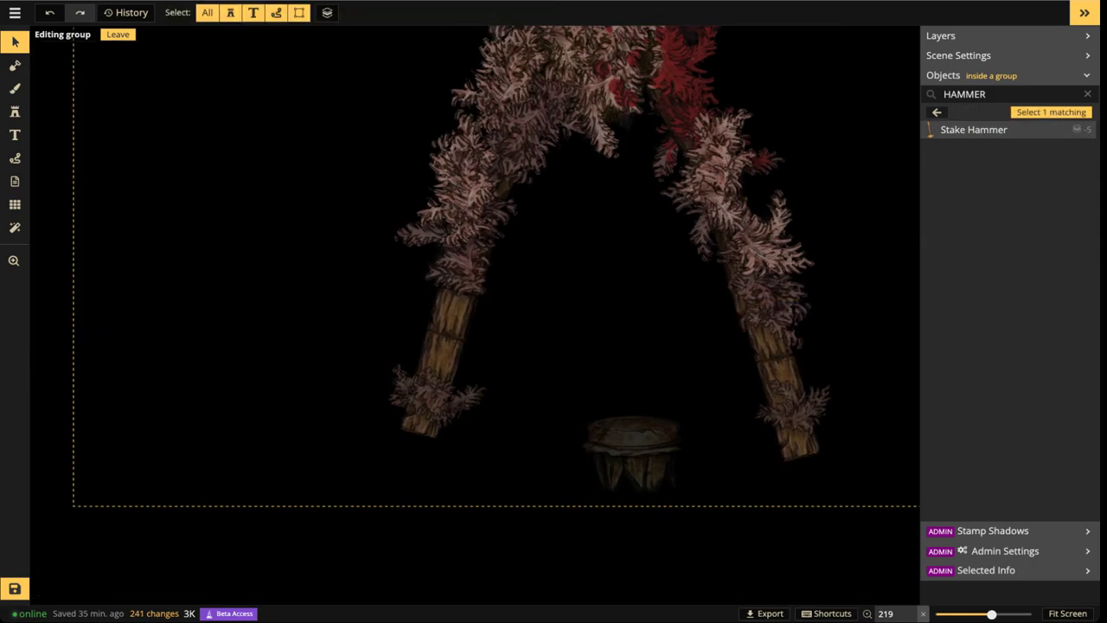
Shrink the Drums stamp to size 67 and fit it behind the end of the leg nearer the unicorn as a foot
{"action": "left_click_drag", "start_coordinate": [633, 453], "coordinate": [462, 451]}
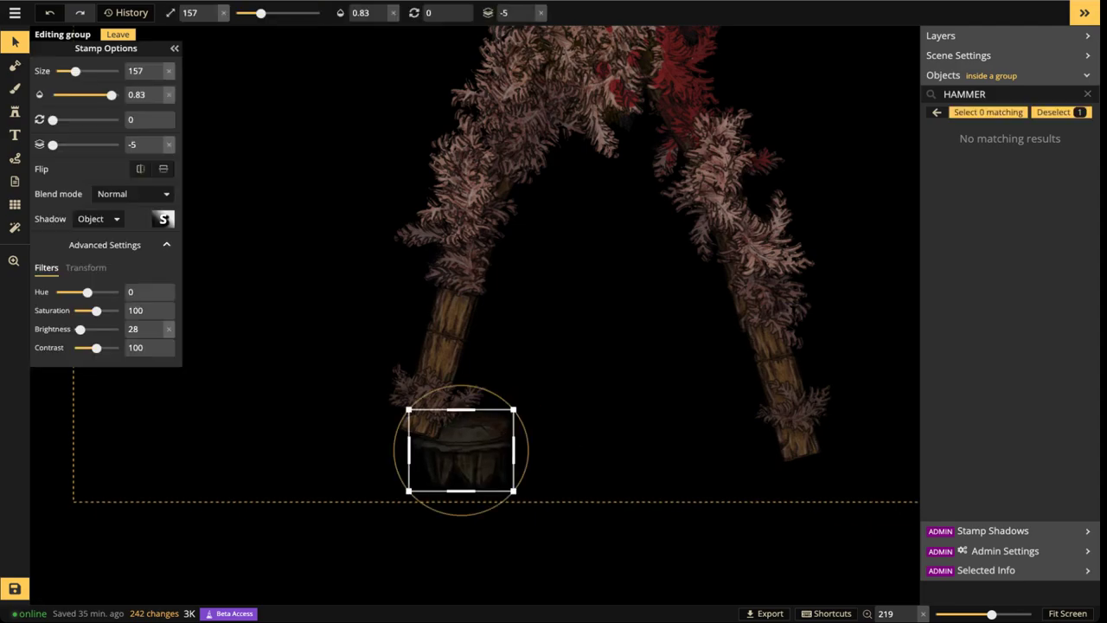
{"action": "left_click_drag", "start_coordinate": [513, 490], "coordinate": [503, 483]}
{"action": "scroll", "coordinate": [461, 450], "scroll_direction": "down", "scroll_amount": 6}
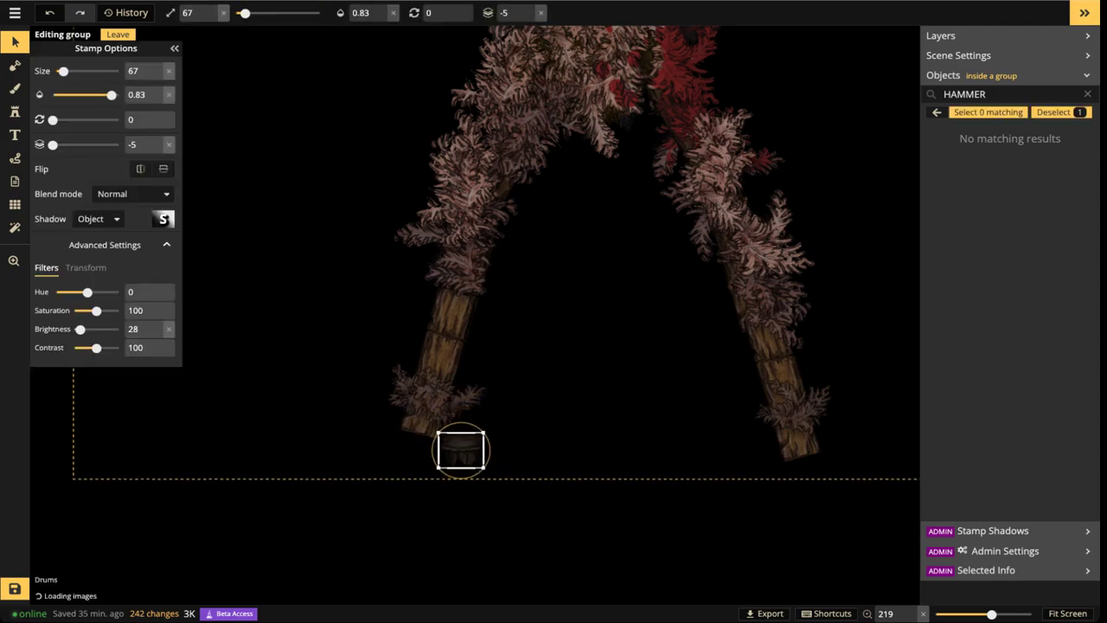
{"action": "mouse_move", "coordinate": [425, 446]}
{"action": "left_mouse_down"}
{"action": "mouse_move", "coordinate": [426, 435]}
{"action": "mouse_move", "coordinate": [439, 436]}
{"action": "left_mouse_up"}
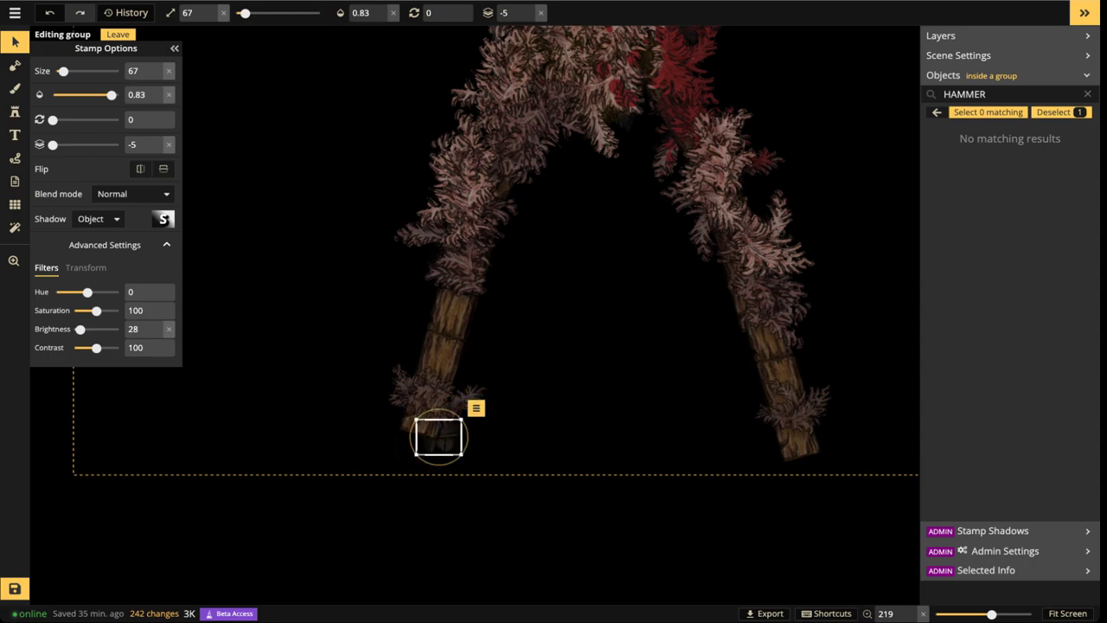
{"action": "key", "text": "Escape"}
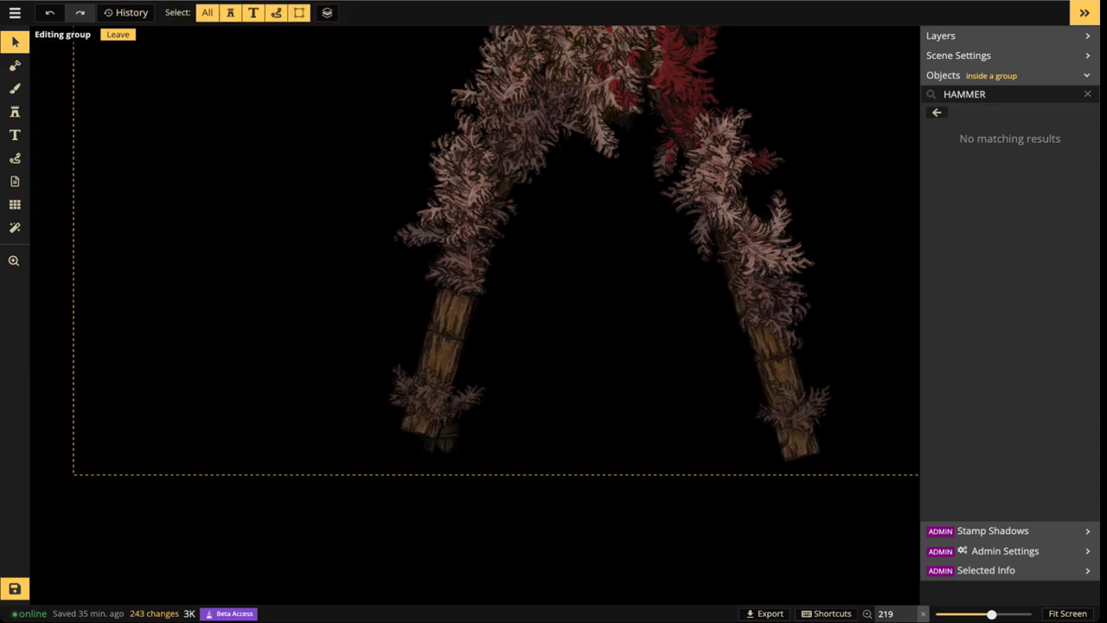
{"action": "left_click", "coordinate": [432, 437]}
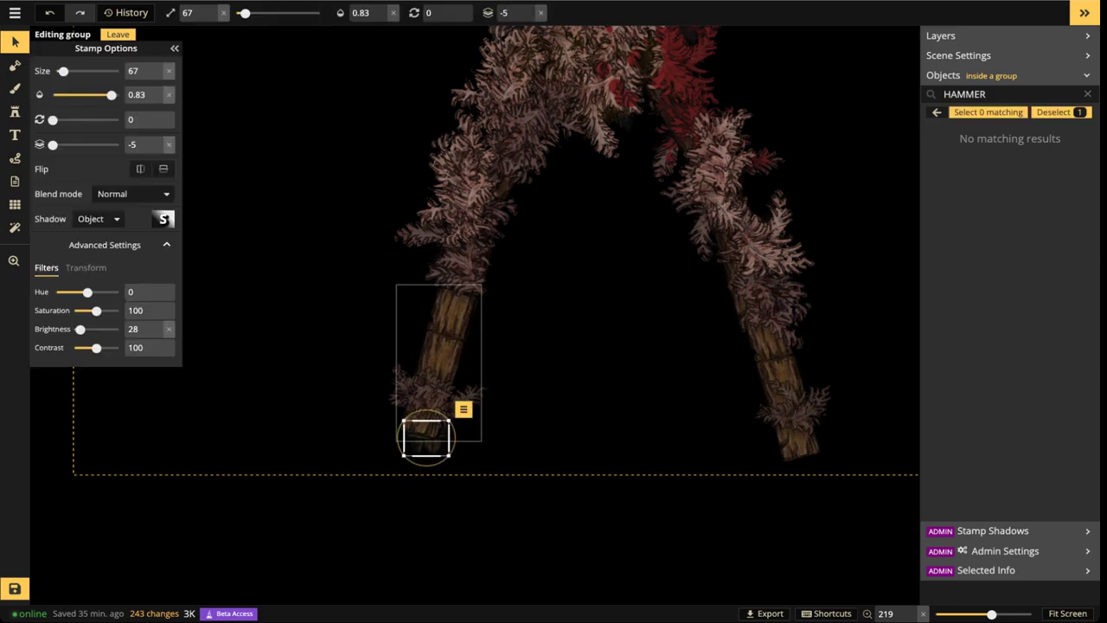
Place a copy of the Drums foot at the end of the other leg and flip it horizontally
{"action": "left_click_drag", "start_coordinate": [426, 438], "coordinate": [799, 458]}
{"action": "left_click", "coordinate": [140, 168]}
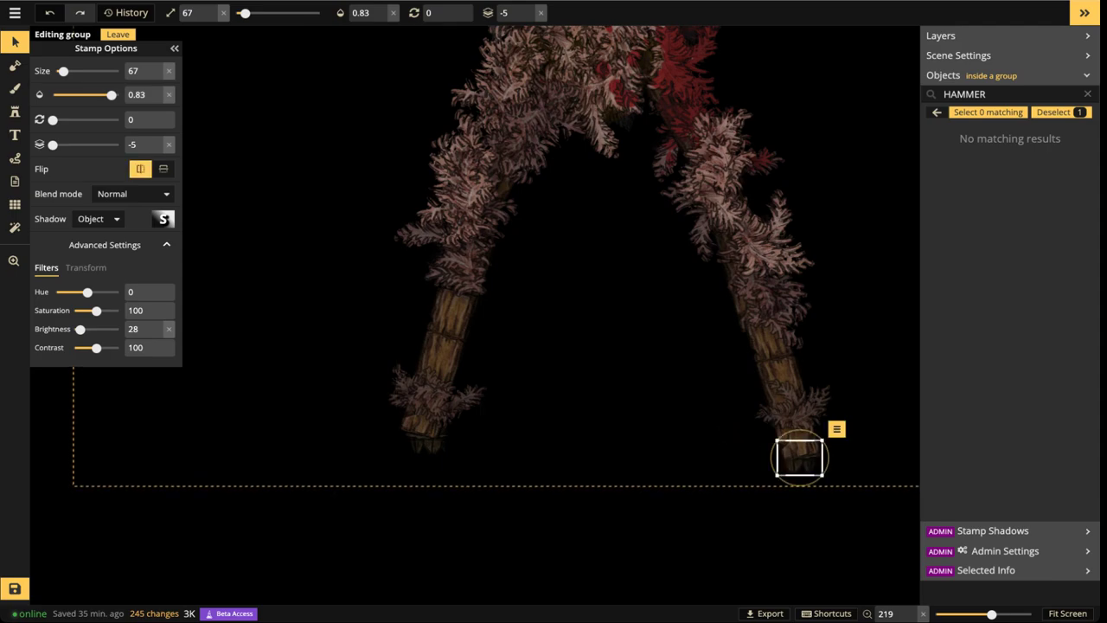
{"action": "key", "text": "Escape"}
Leave group editing and scale the whole creature group down to roughly two thirds of its size
{"action": "scroll", "coordinate": [446, 238], "scroll_direction": "down", "scroll_amount": 8}
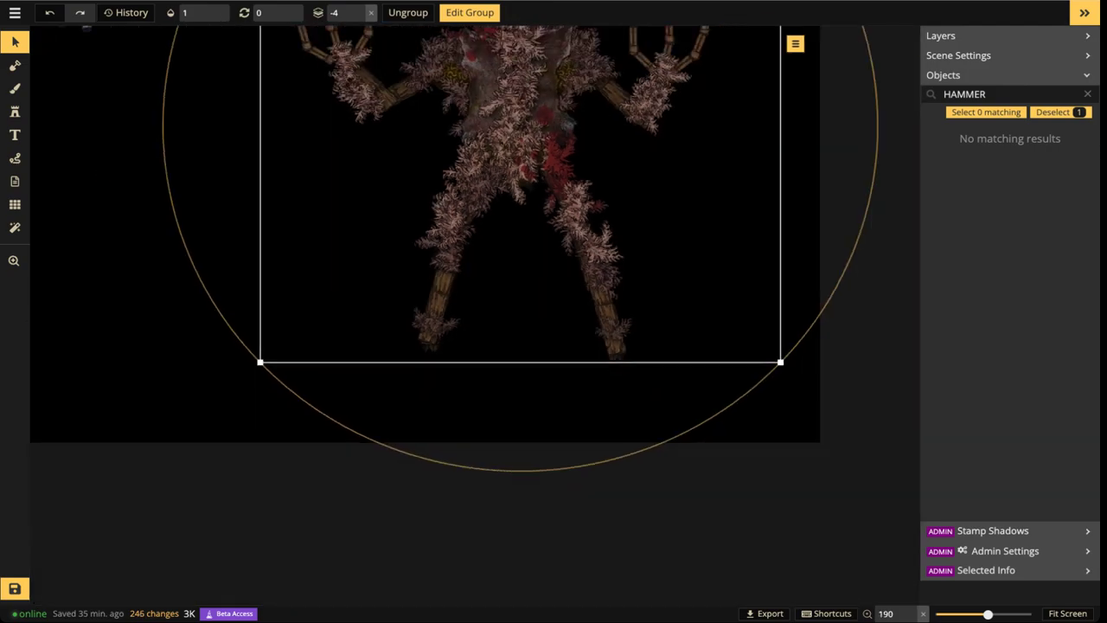
{"action": "left_click_drag", "start_coordinate": [445, 238], "coordinate": [449, 391]}
{"action": "scroll", "coordinate": [449, 391], "scroll_direction": "down", "scroll_amount": 3}
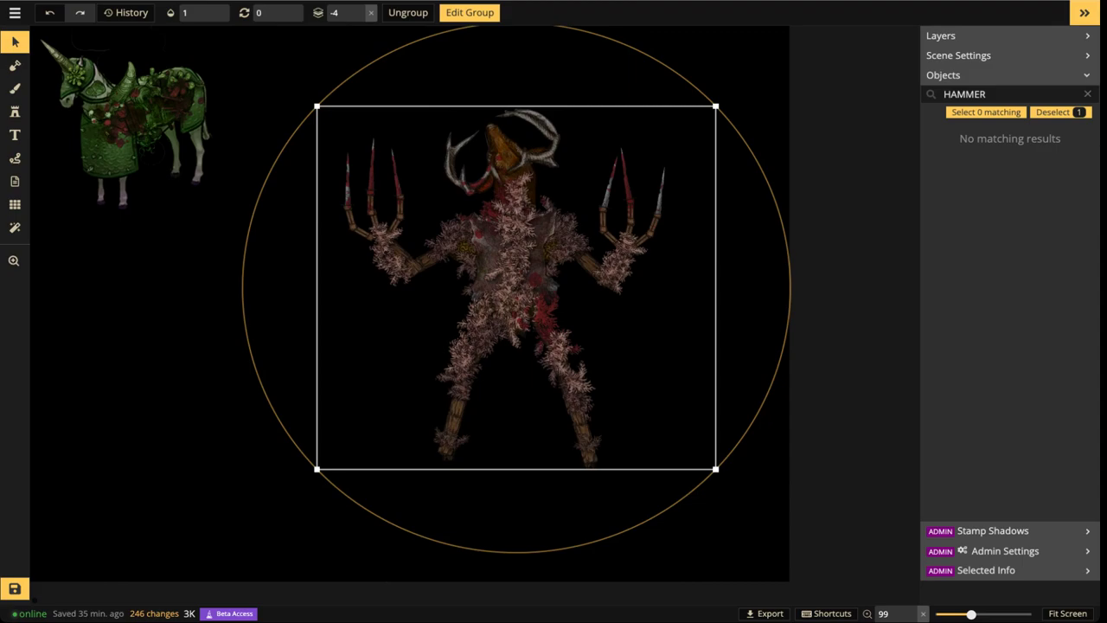
{"action": "scroll", "coordinate": [449, 391], "scroll_direction": "down", "scroll_amount": 8}
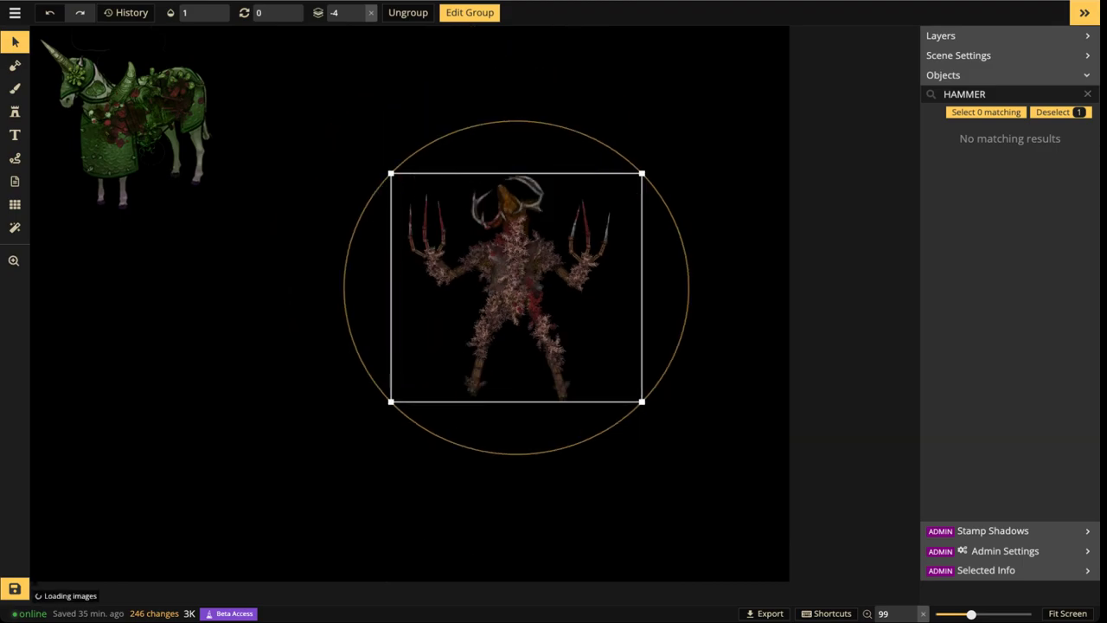
{"action": "scroll", "coordinate": [449, 391], "scroll_direction": "up", "scroll_amount": 4}
Place a size 127 dark red branch stamp at the top of the creature's head
{"action": "left_click", "coordinate": [14, 111]}
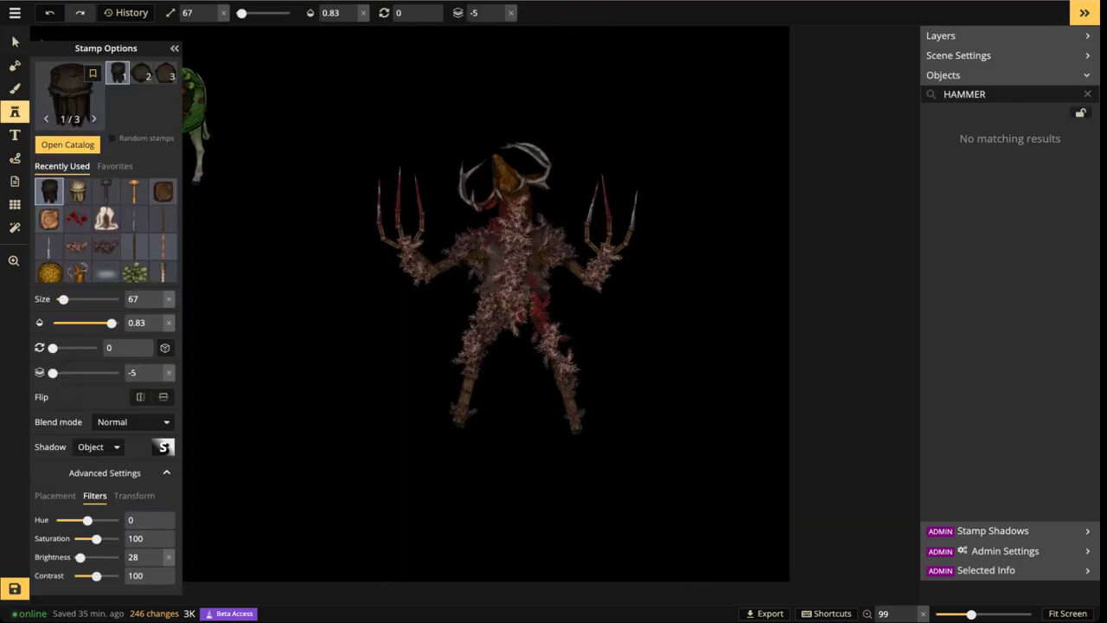
{"action": "left_click", "coordinate": [105, 249]}
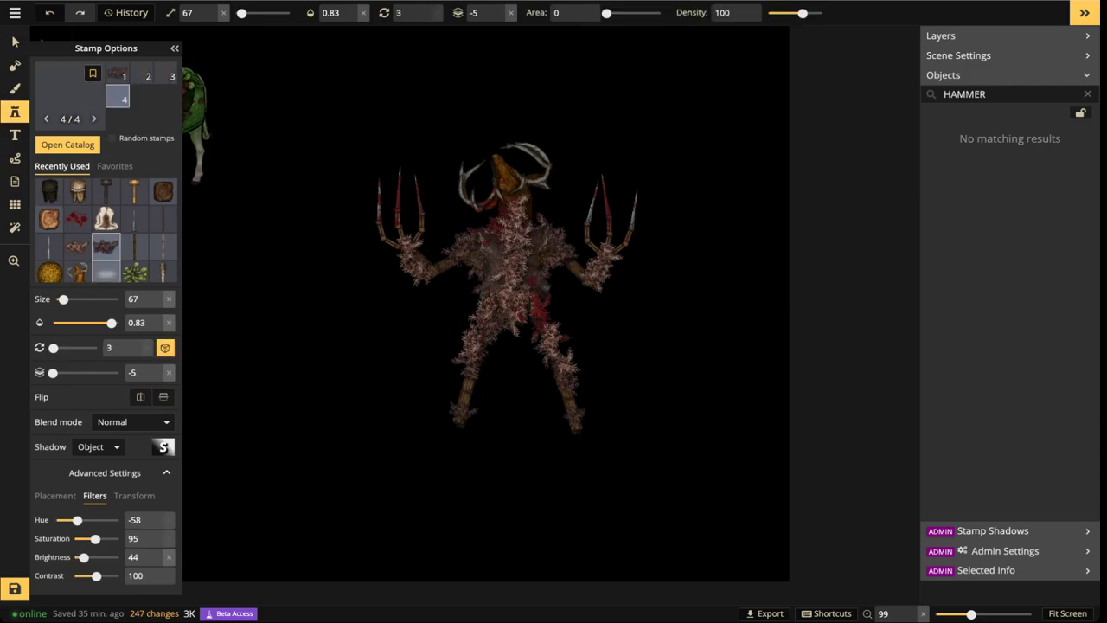
{"action": "scroll", "coordinate": [486, 190], "scroll_direction": "up", "scroll_amount": 4}
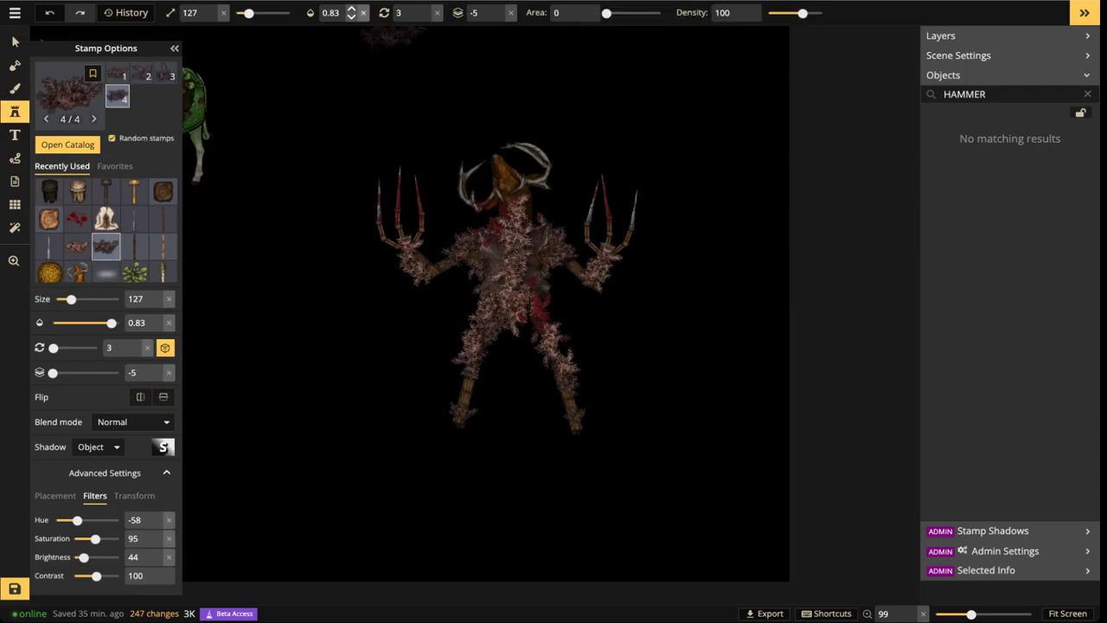
{"action": "left_click", "coordinate": [493, 143]}
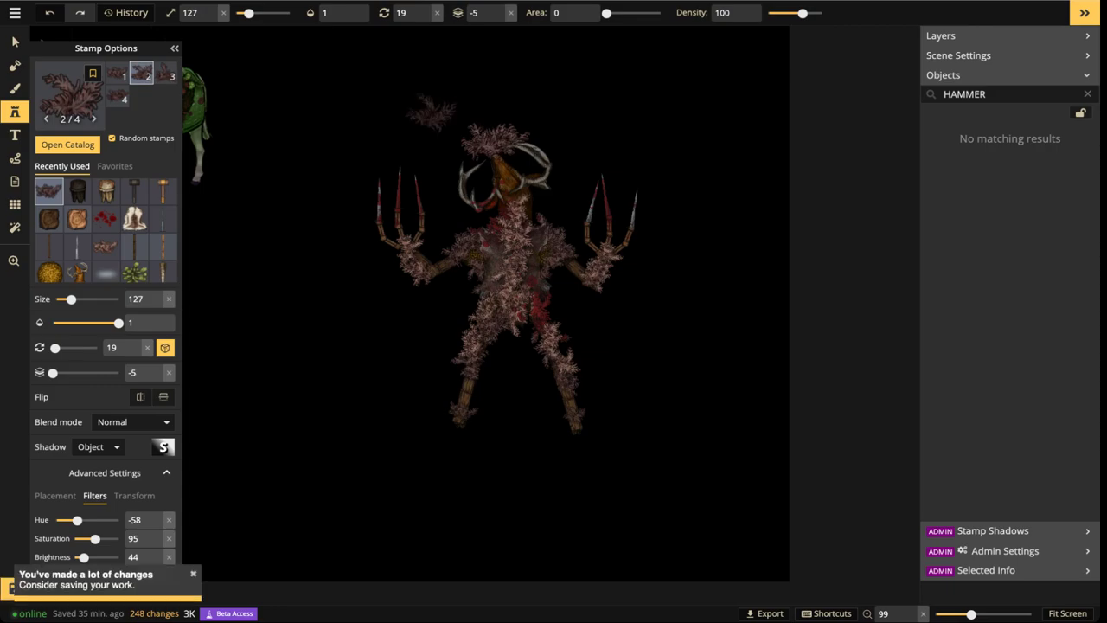
Place a size 127 soft glow stamp above the creature's head and delete the branch stamp placed there
{"action": "left_click", "coordinate": [105, 273]}
{"action": "left_click", "coordinate": [498, 105]}
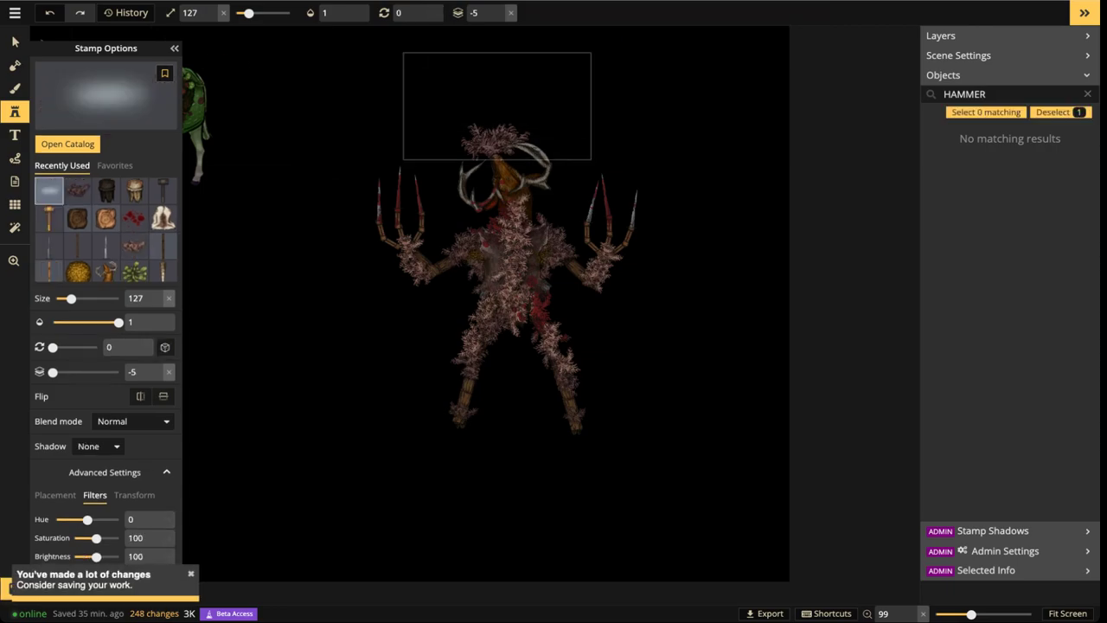
{"action": "left_click", "coordinate": [15, 41]}
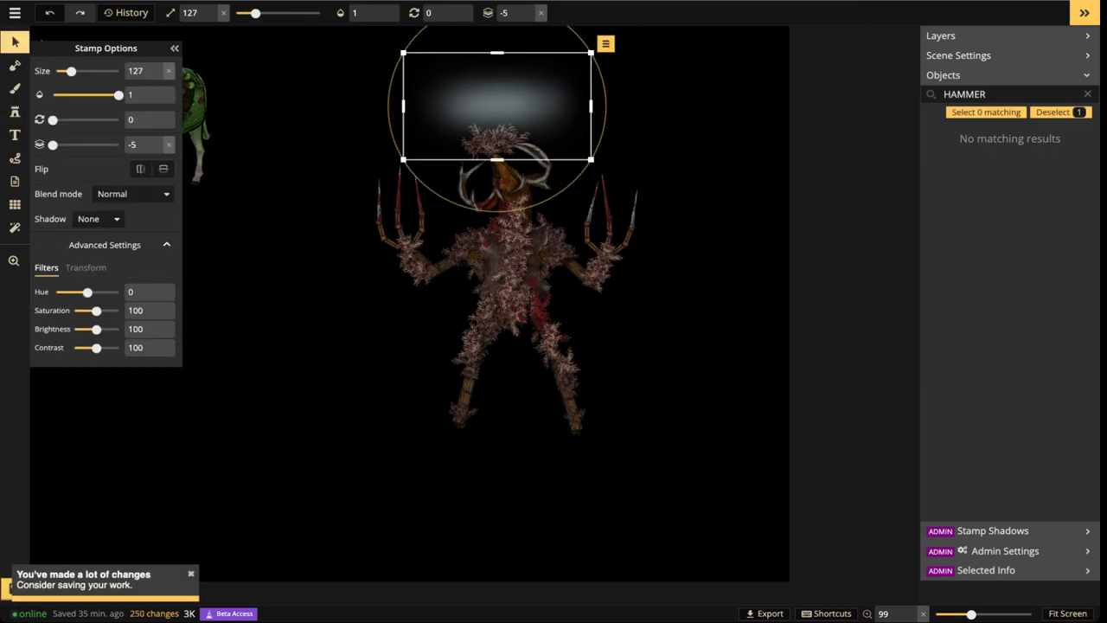
{"action": "left_click", "coordinate": [495, 142]}
{"action": "key", "text": "Delete"}
{"action": "left_click", "coordinate": [497, 121]}
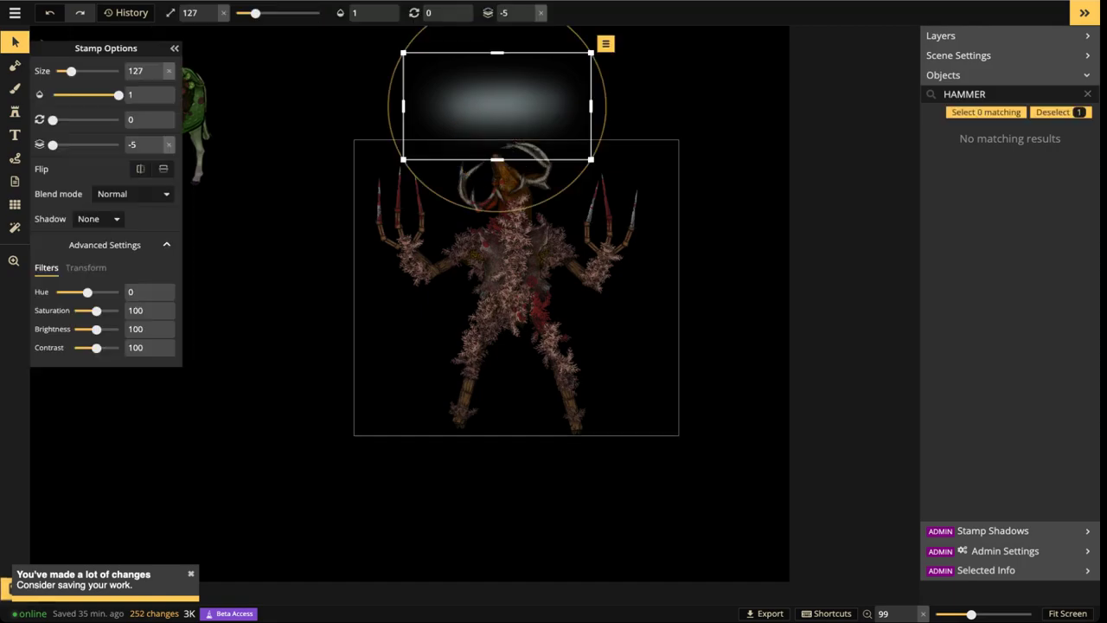
Enlarge the glow stamp to size 281 on layer 1 and position it over the creature's upper body
{"action": "left_click_drag", "start_coordinate": [590, 159], "coordinate": [819, 289]}
{"action": "left_click", "coordinate": [541, 12]}
{"action": "left_click", "coordinate": [529, 8]}
{"action": "left_click_drag", "start_coordinate": [596, 129], "coordinate": [464, 113]}
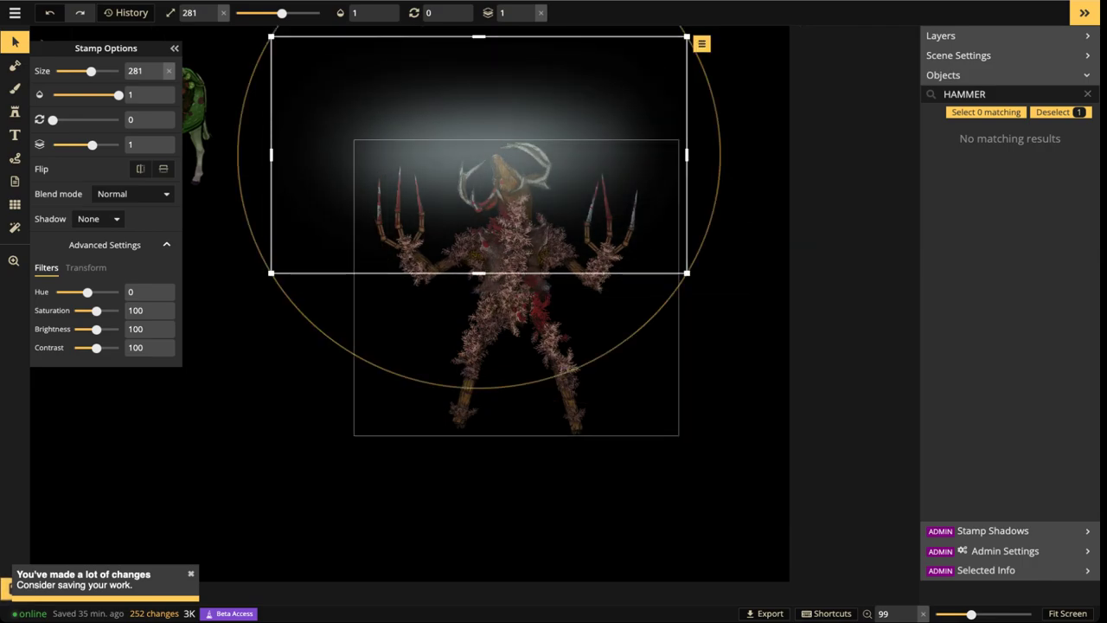
Stretch the glow vertically to cover the whole creature, centre it on the body and rotate it to 120
{"action": "left_click_drag", "start_coordinate": [478, 280], "coordinate": [479, 500]}
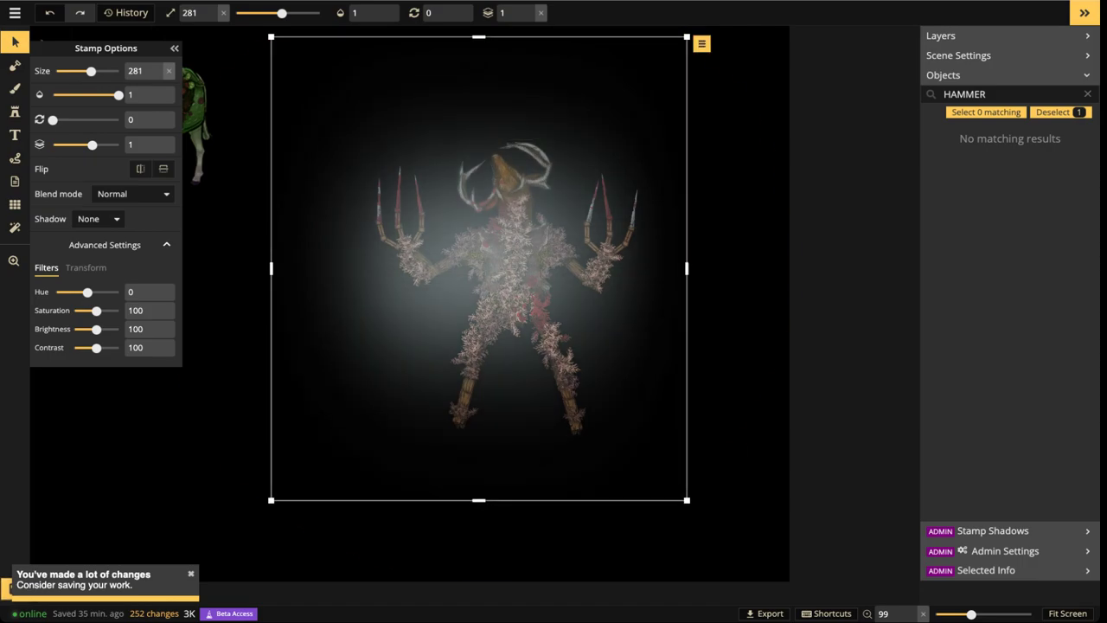
{"action": "left_click_drag", "start_coordinate": [478, 286], "coordinate": [503, 299]}
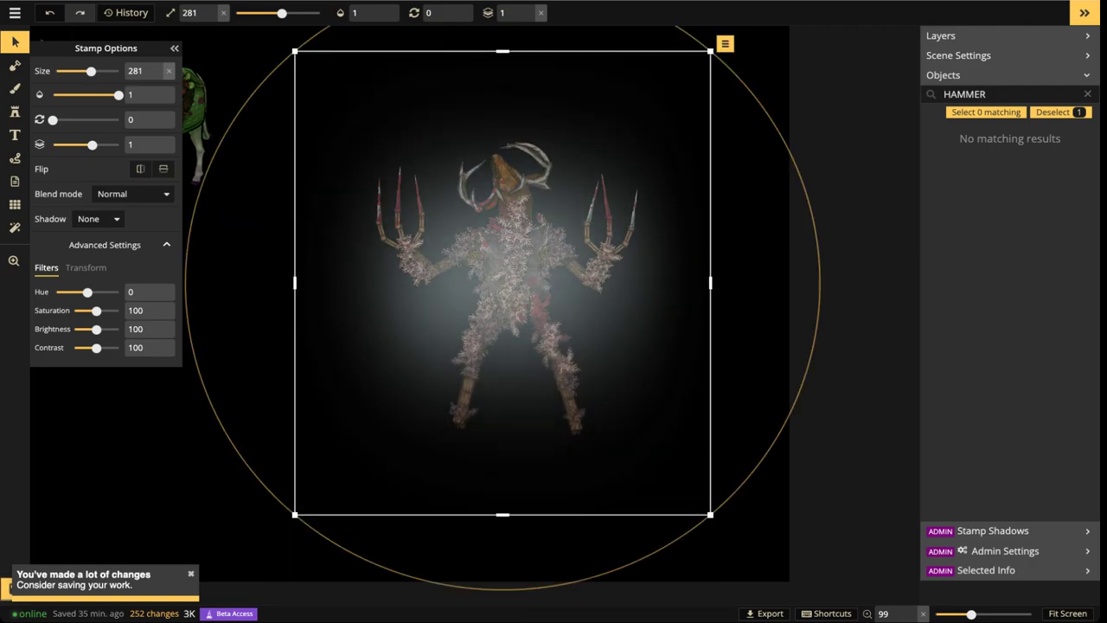
{"action": "left_click_drag", "start_coordinate": [819, 283], "coordinate": [585, 588]}
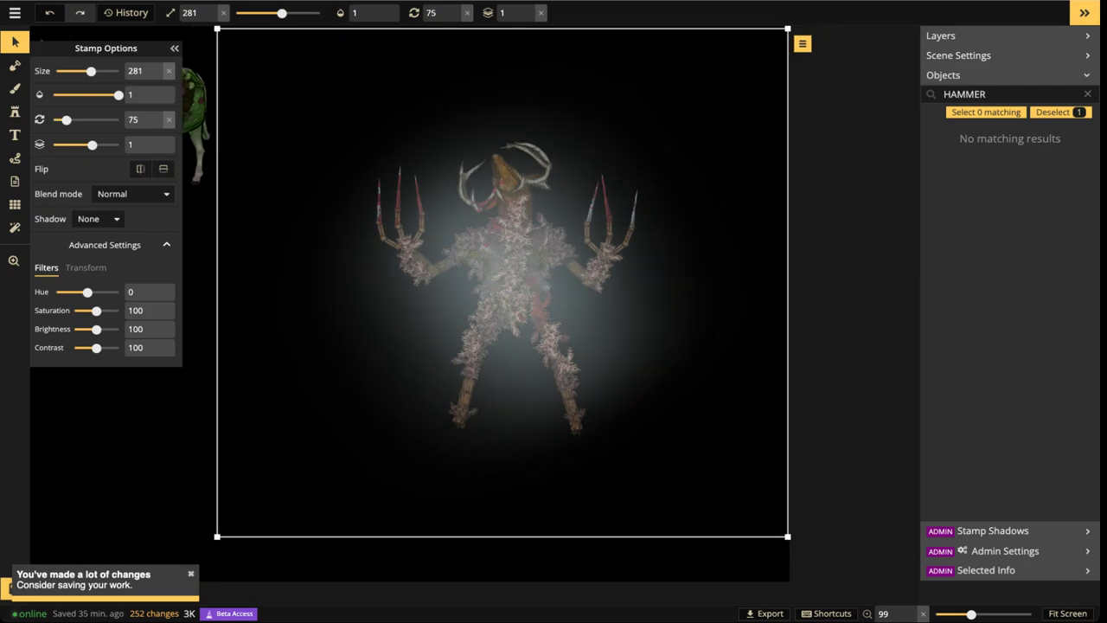
{"action": "scroll", "coordinate": [502, 282], "scroll_direction": "down", "scroll_amount": 3}
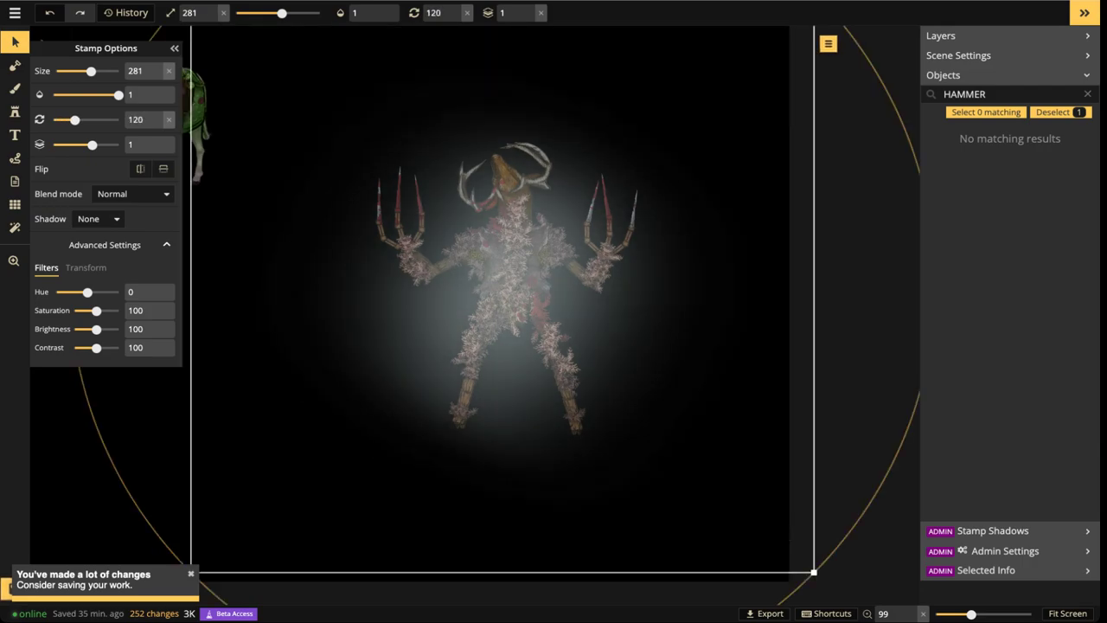
Give the glow stamp an Object shadow in red C10000
{"action": "left_click", "coordinate": [98, 219]}
{"action": "left_click", "coordinate": [91, 277]}
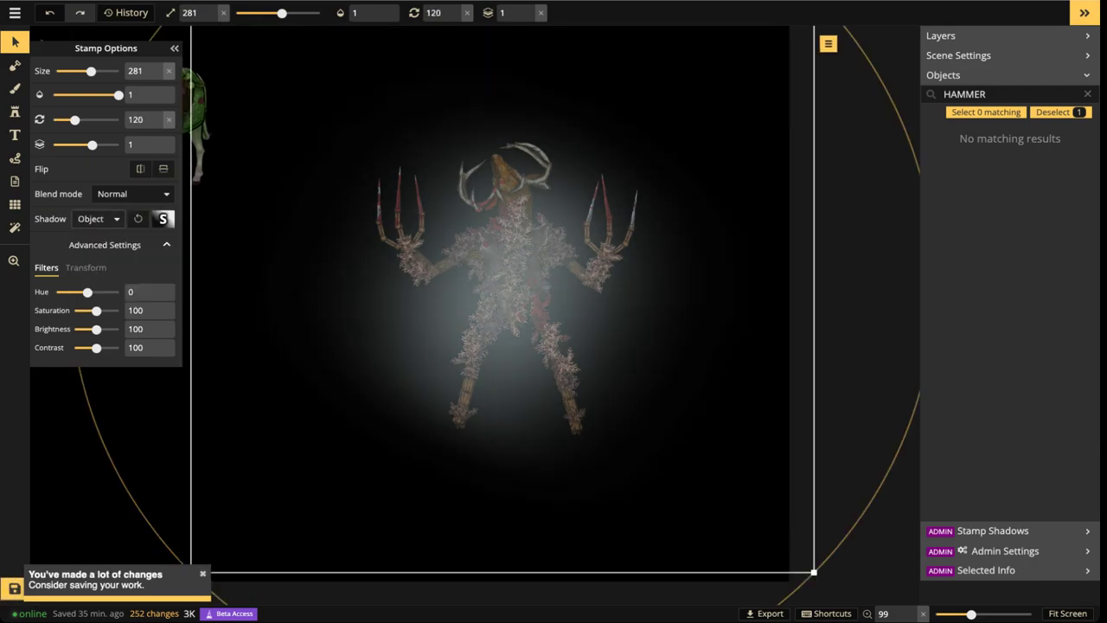
{"action": "left_click", "coordinate": [163, 218]}
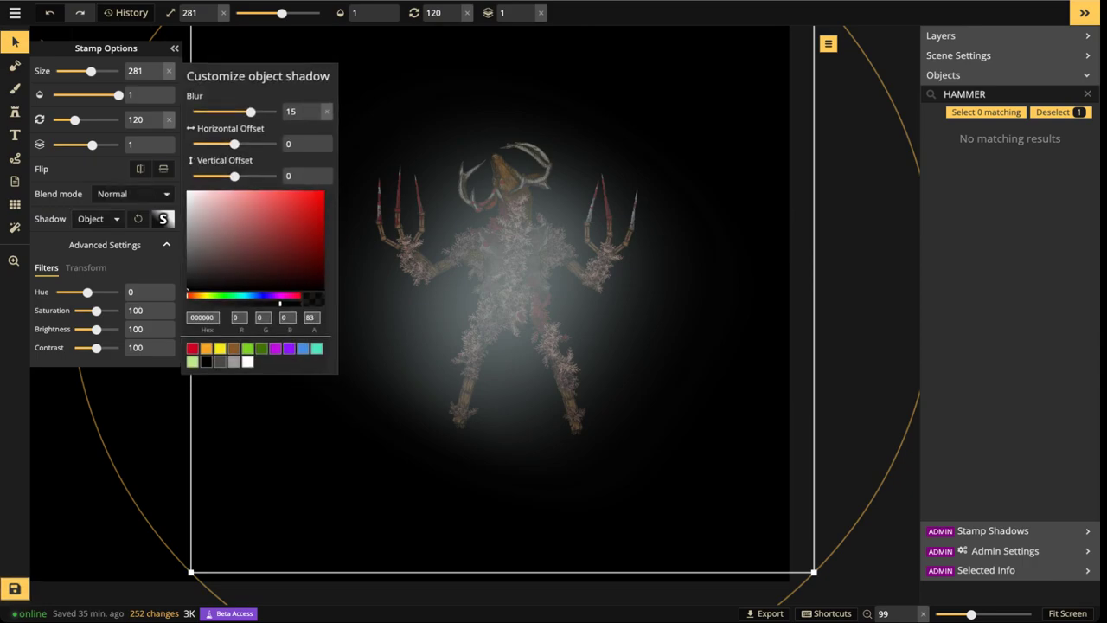
{"action": "left_click", "coordinate": [324, 215]}
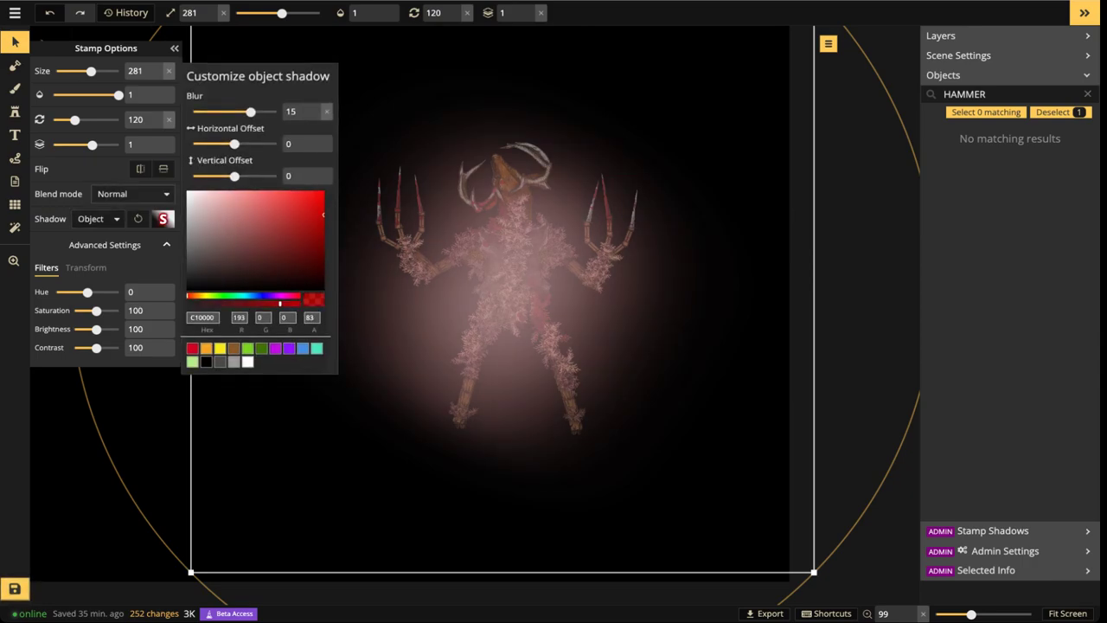
Compare the Multiply and Color burn blend modes on the glow stamp and set it to Color burn
{"action": "left_click", "coordinate": [99, 218]}
{"action": "left_click", "coordinate": [134, 194]}
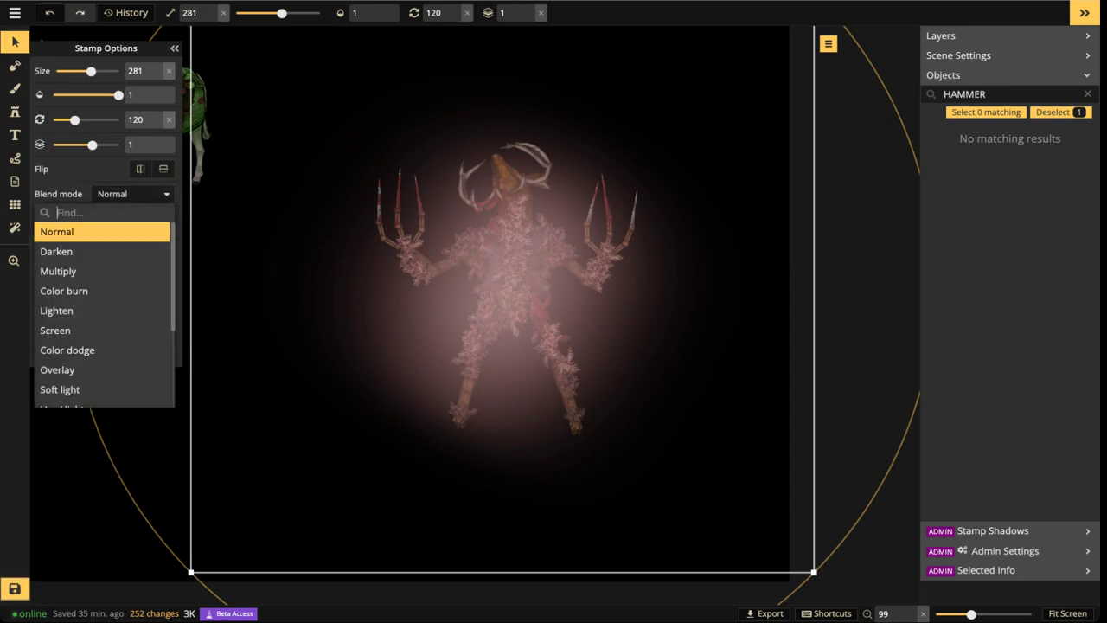
{"action": "left_click", "coordinate": [87, 251]}
{"action": "left_click", "coordinate": [86, 271]}
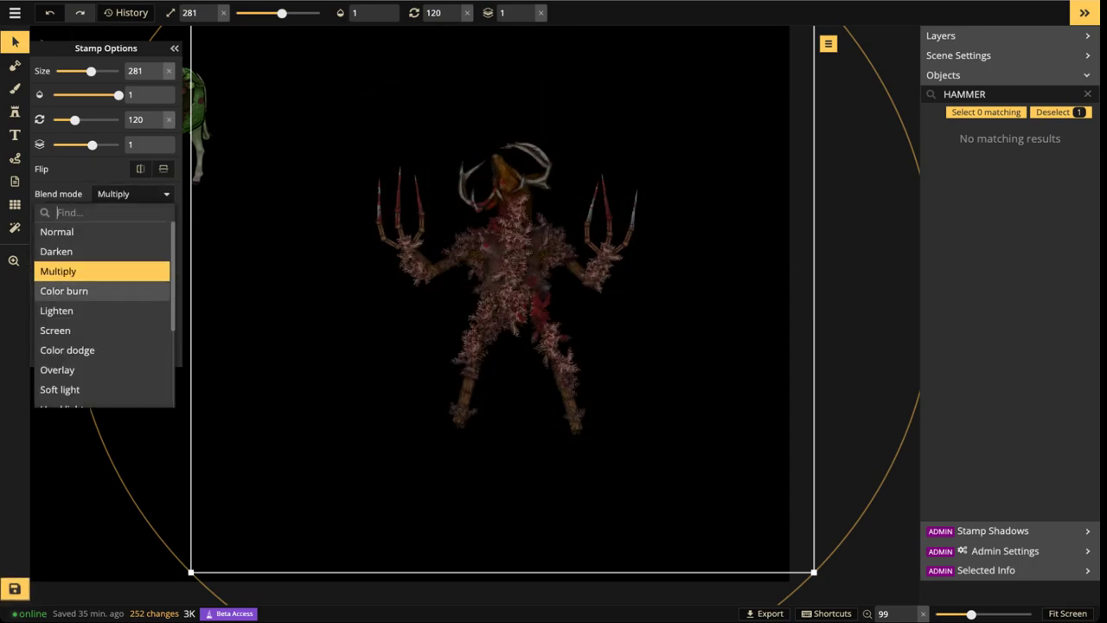
{"action": "key", "text": "Down"}
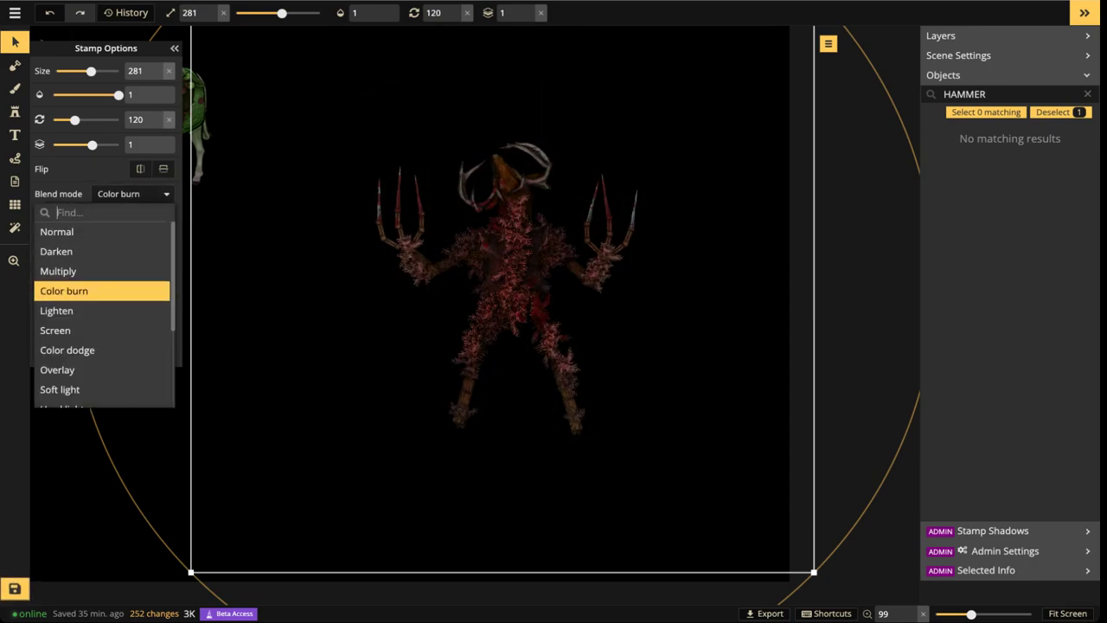
{"action": "key", "text": "Up"}
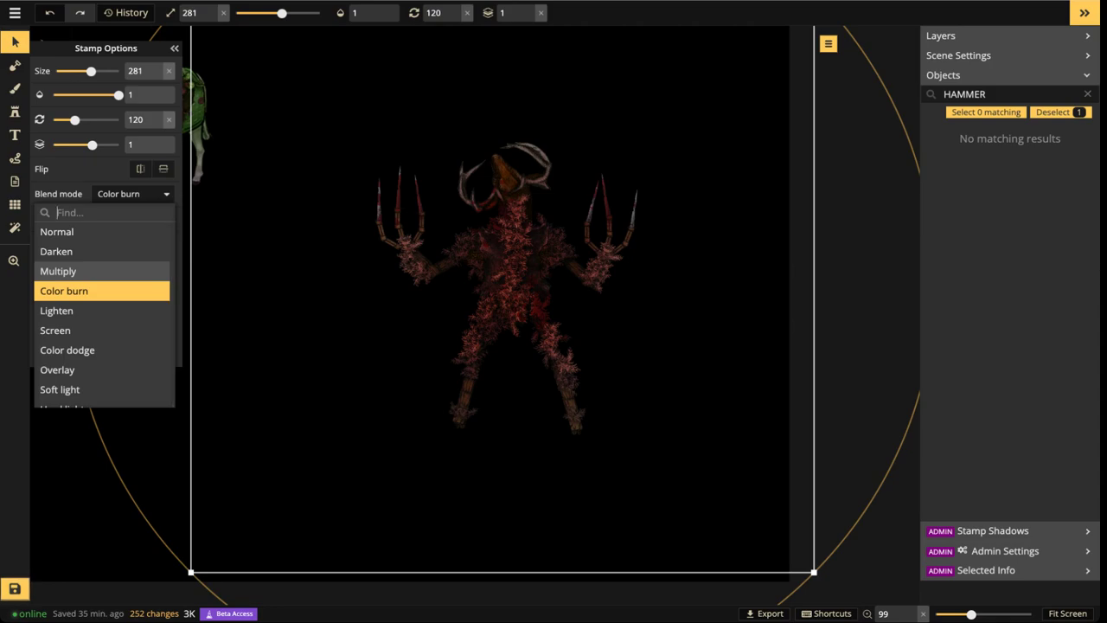
Try lowering the glow's opacity to 0.82 and 0, and restore it to 1
{"action": "left_click_drag", "start_coordinate": [119, 95], "coordinate": [111, 95]}
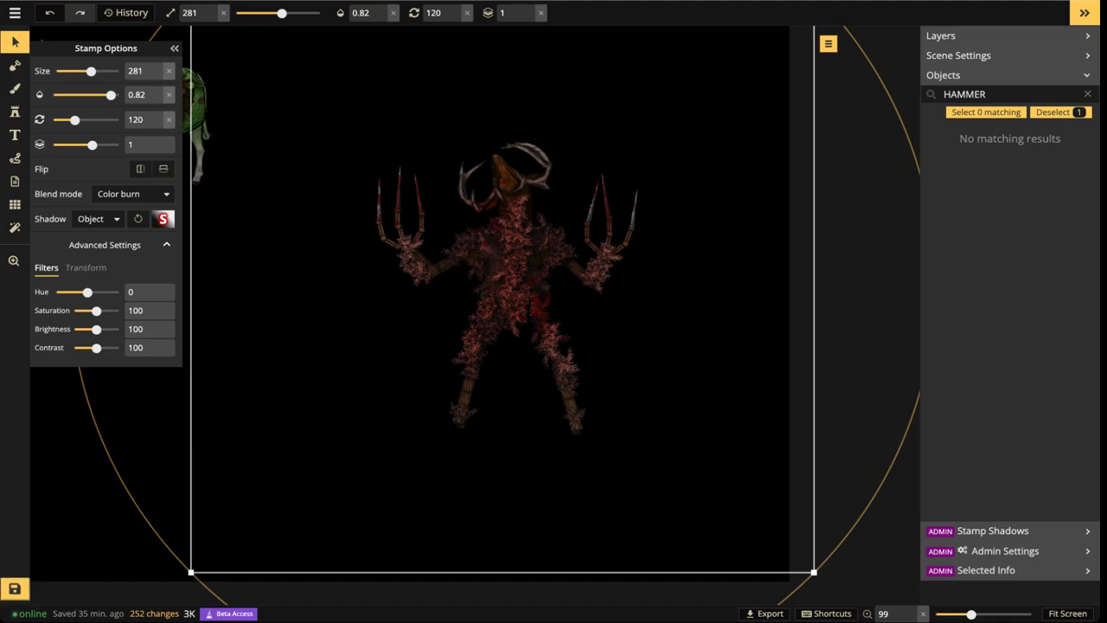
{"action": "scroll", "coordinate": [411, 251], "scroll_direction": "down", "scroll_amount": 3}
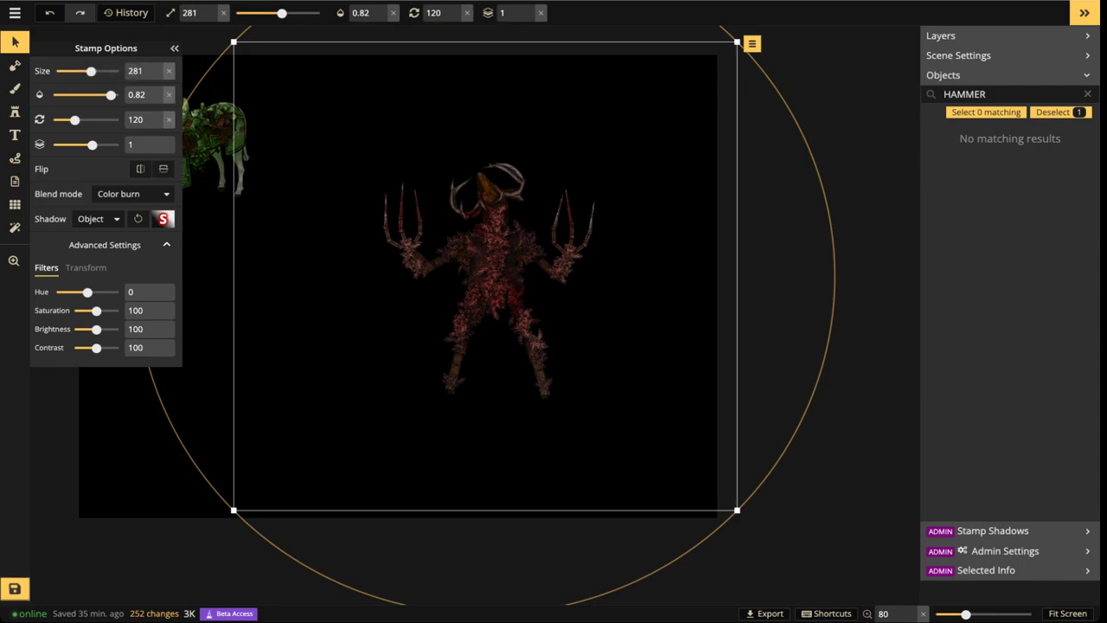
{"action": "left_click_drag", "start_coordinate": [110, 96], "coordinate": [17, 90]}
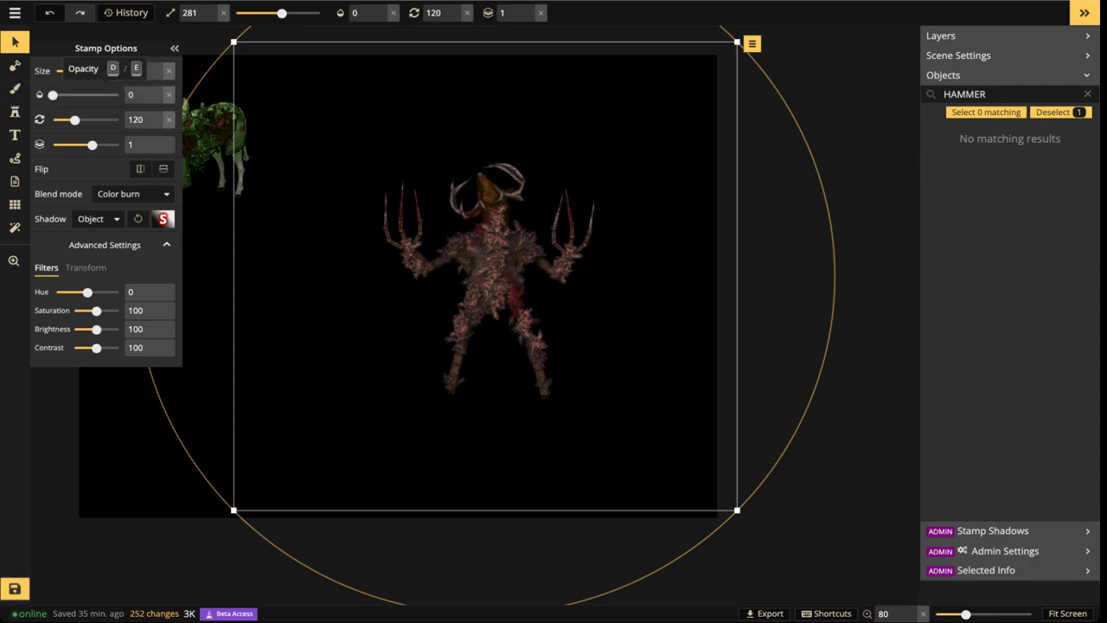
{"action": "mouse_move", "coordinate": [52, 94]}
{"action": "left_mouse_down"}
{"action": "mouse_move", "coordinate": [119, 94]}
{"action": "mouse_move", "coordinate": [16, 88]}
{"action": "left_mouse_up"}
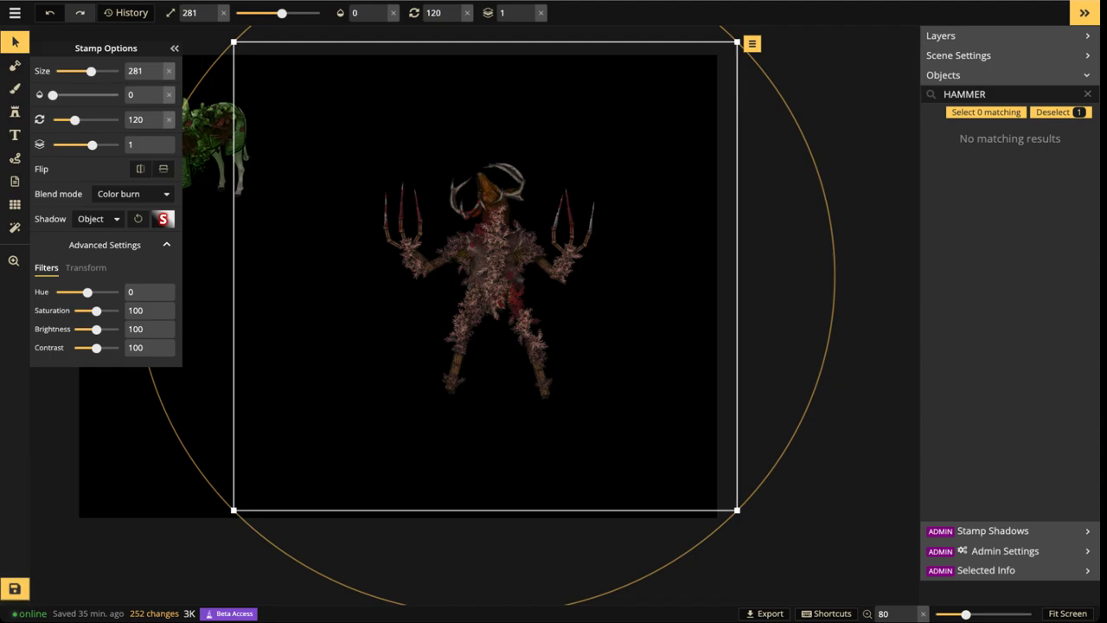
{"action": "key", "text": "ctrl+z"}
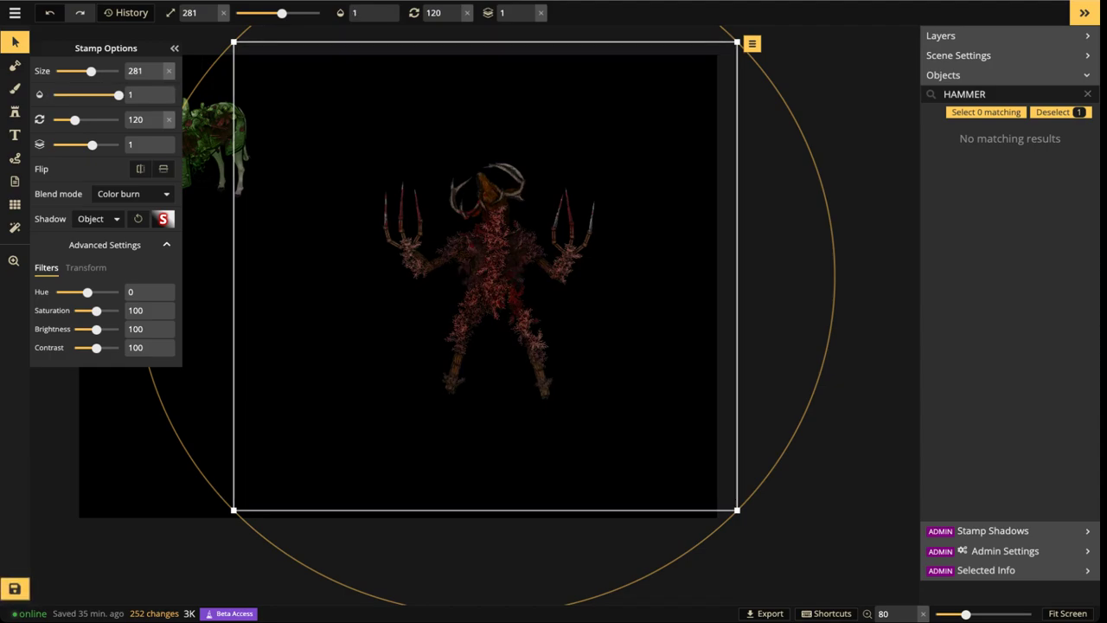
Group the creature with its glow and scale the new group down to about two thirds of its size
{"action": "key", "text": "Escape"}
{"action": "left_click_drag", "start_coordinate": [377, 111], "coordinate": [648, 430]}
{"action": "left_click", "coordinate": [571, 13]}
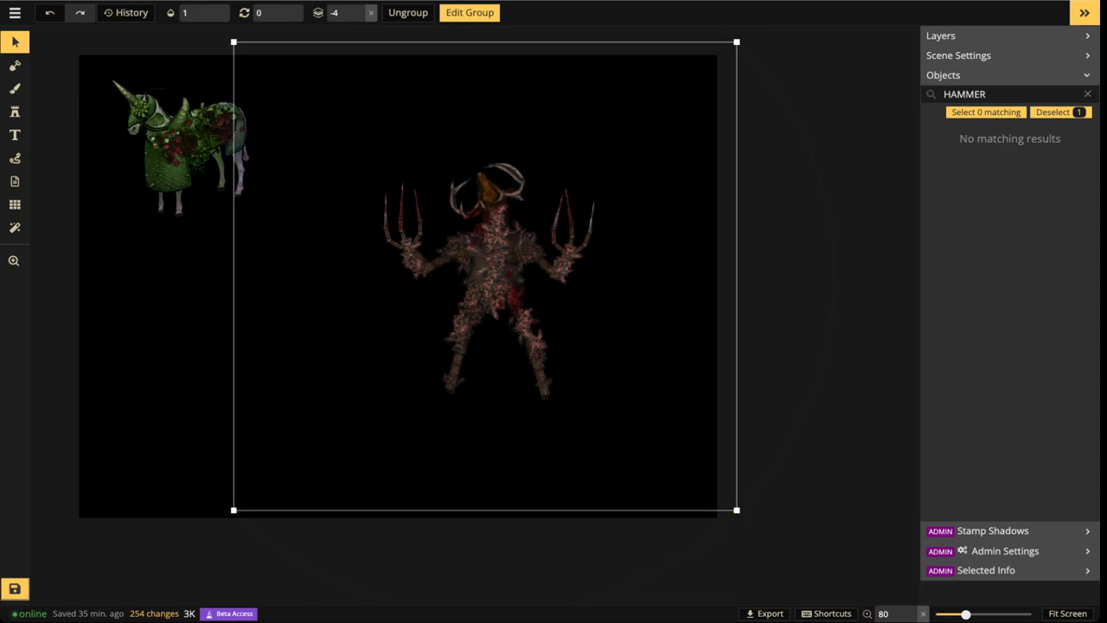
{"action": "mouse_move", "coordinate": [737, 510]}
{"action": "left_mouse_down"}
{"action": "mouse_move", "coordinate": [566, 352]}
{"action": "mouse_move", "coordinate": [738, 513]}
{"action": "left_mouse_up"}
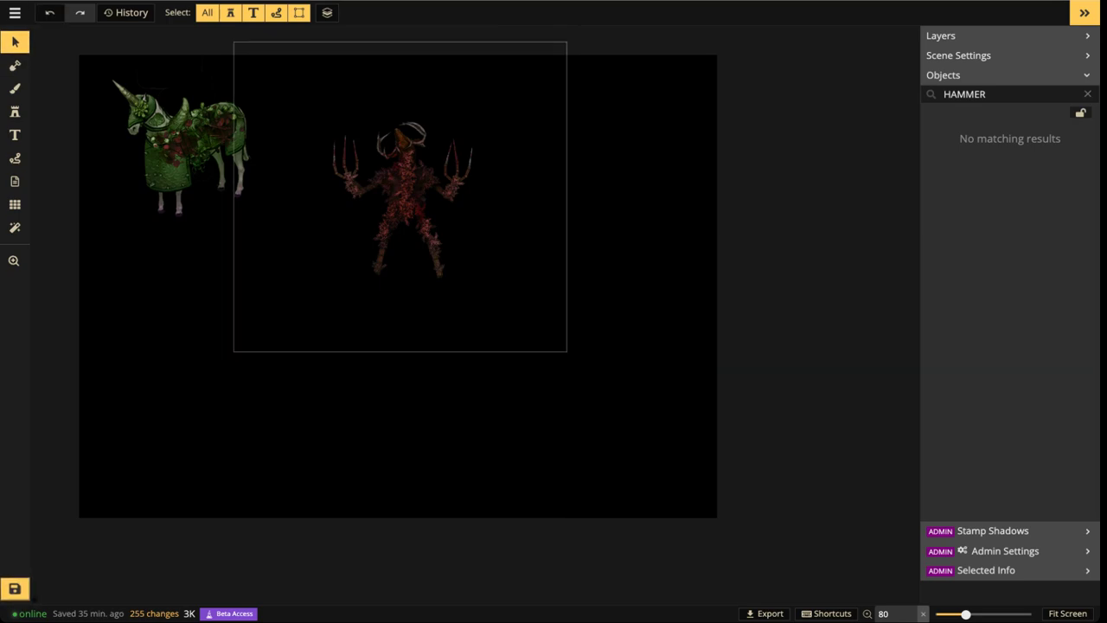
Move the creature group directly below the unicorn and fine-tune its size to match the unicorn's width
{"action": "left_click_drag", "start_coordinate": [404, 192], "coordinate": [185, 337]}
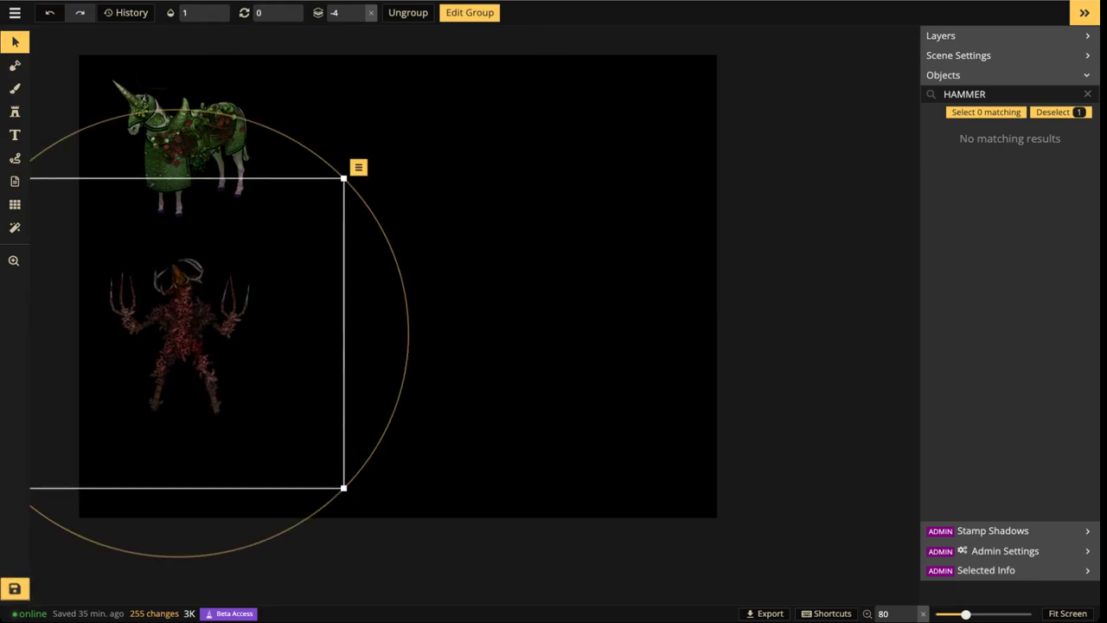
{"action": "left_click_drag", "start_coordinate": [343, 488], "coordinate": [331, 477]}
{"action": "left_click_drag", "start_coordinate": [177, 333], "coordinate": [194, 343]}
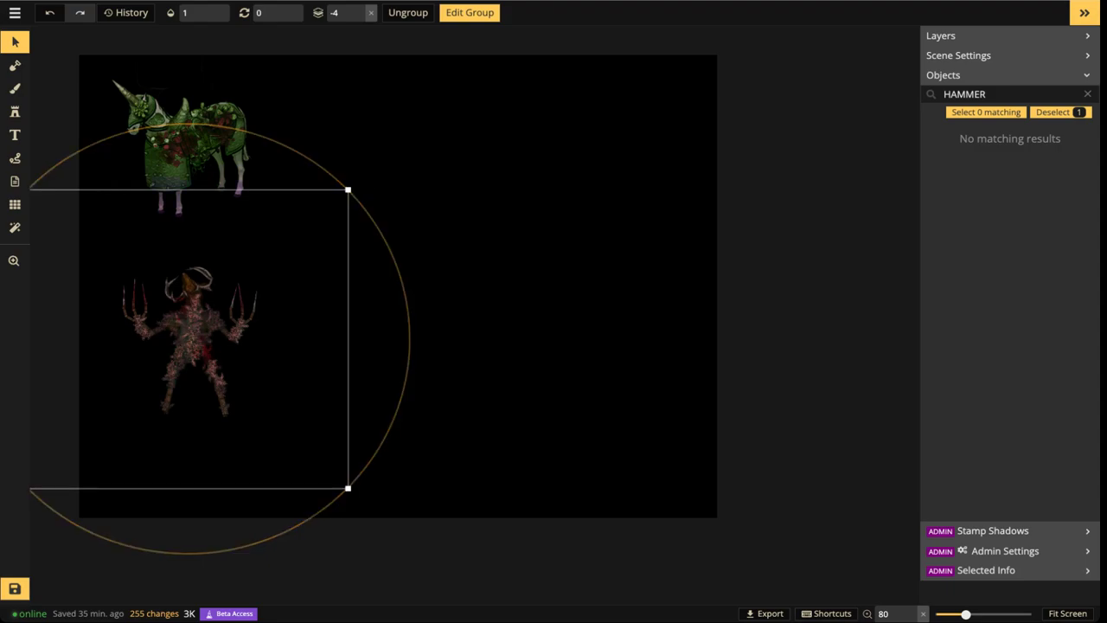
{"action": "left_click_drag", "start_coordinate": [349, 488], "coordinate": [361, 501]}
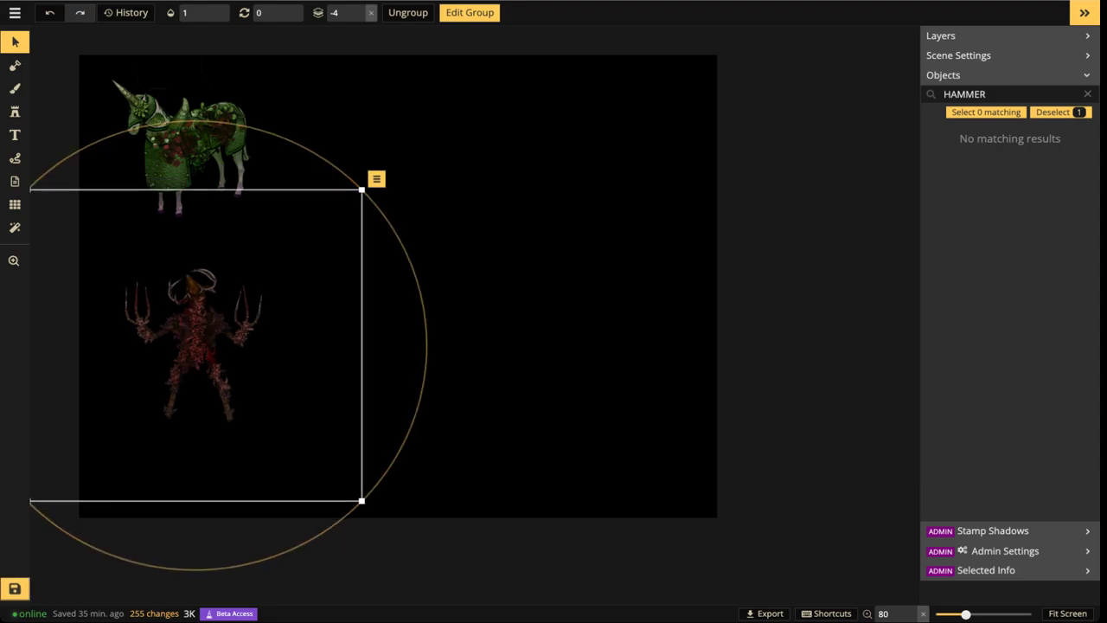
Save the scene and enlarge the creature group slightly below the unicorn
{"action": "key", "text": "Escape"}
{"action": "key", "text": "ctrl+s"}
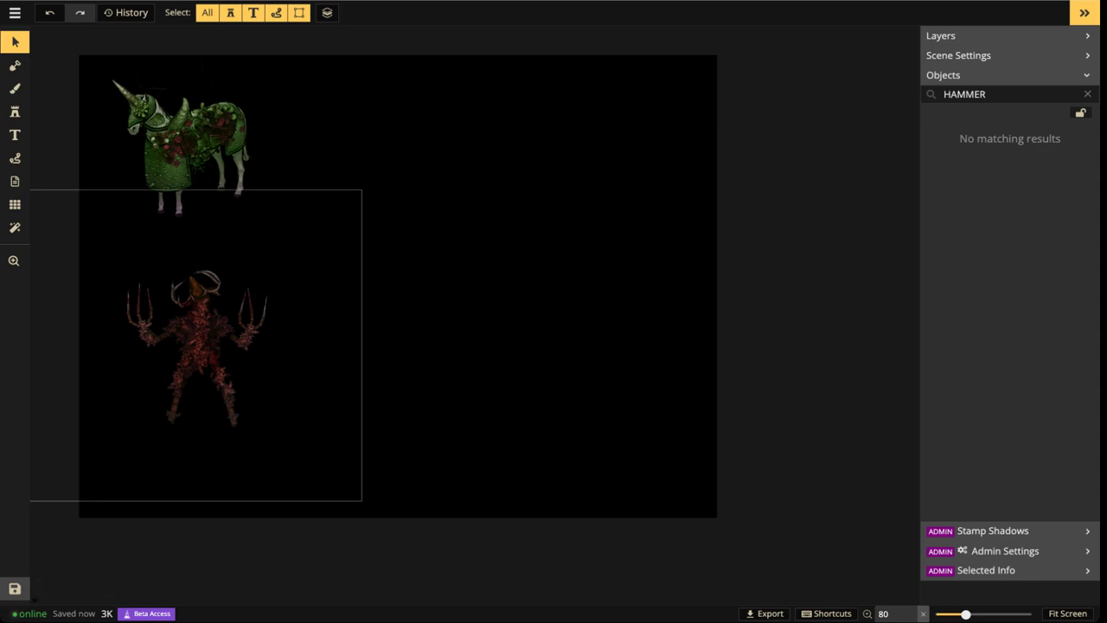
{"action": "left_click", "coordinate": [221, 335]}
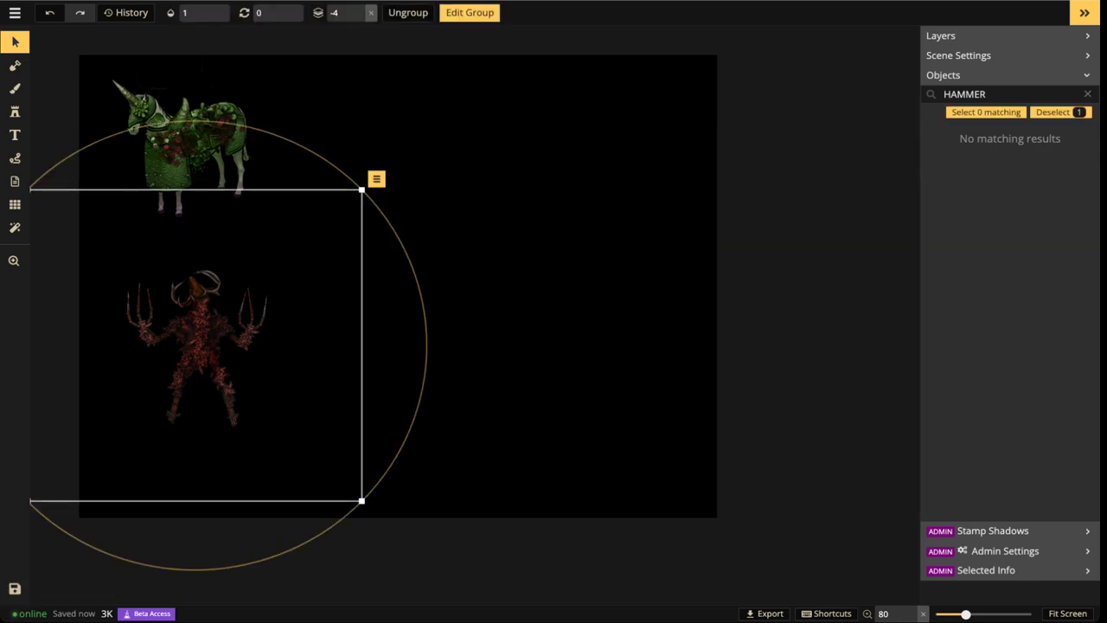
{"action": "mouse_move", "coordinate": [362, 501]}
{"action": "left_mouse_down"}
{"action": "mouse_move", "coordinate": [385, 522]}
{"action": "mouse_move", "coordinate": [371, 519]}
{"action": "left_mouse_up"}
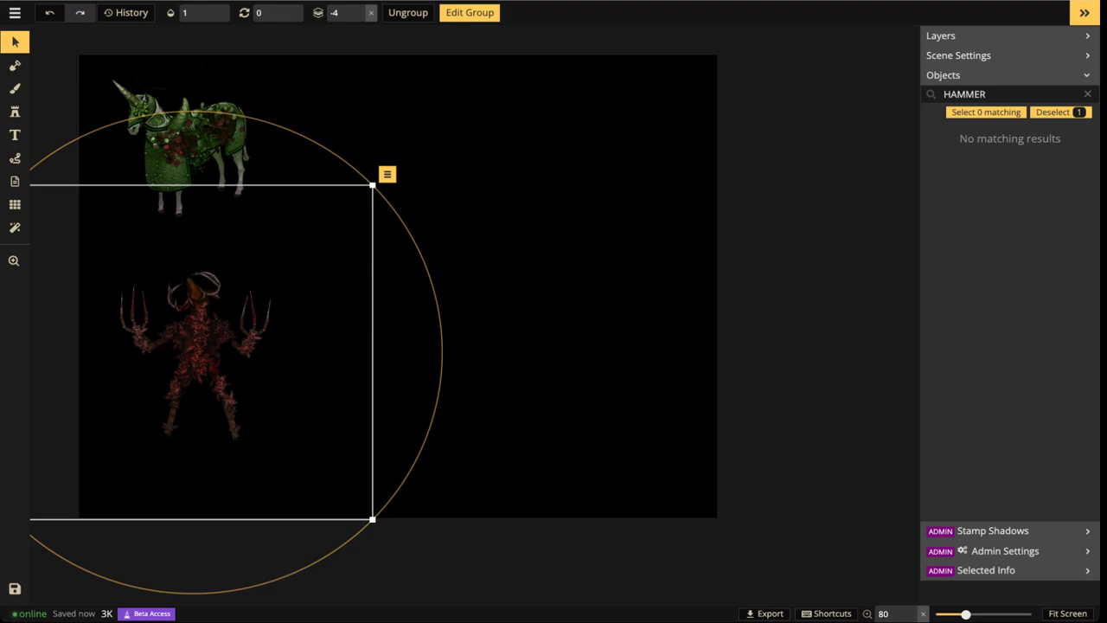
Search the stamp catalog for SPIDER, restrict it to the Fantasy Regional HD style, and choose the Spiders stamp set
{"action": "key", "text": "Escape"}
{"action": "scroll", "coordinate": [268, 213], "scroll_direction": "down", "scroll_amount": 2}
{"action": "left_click_drag", "start_coordinate": [267, 214], "coordinate": [189, 268]}
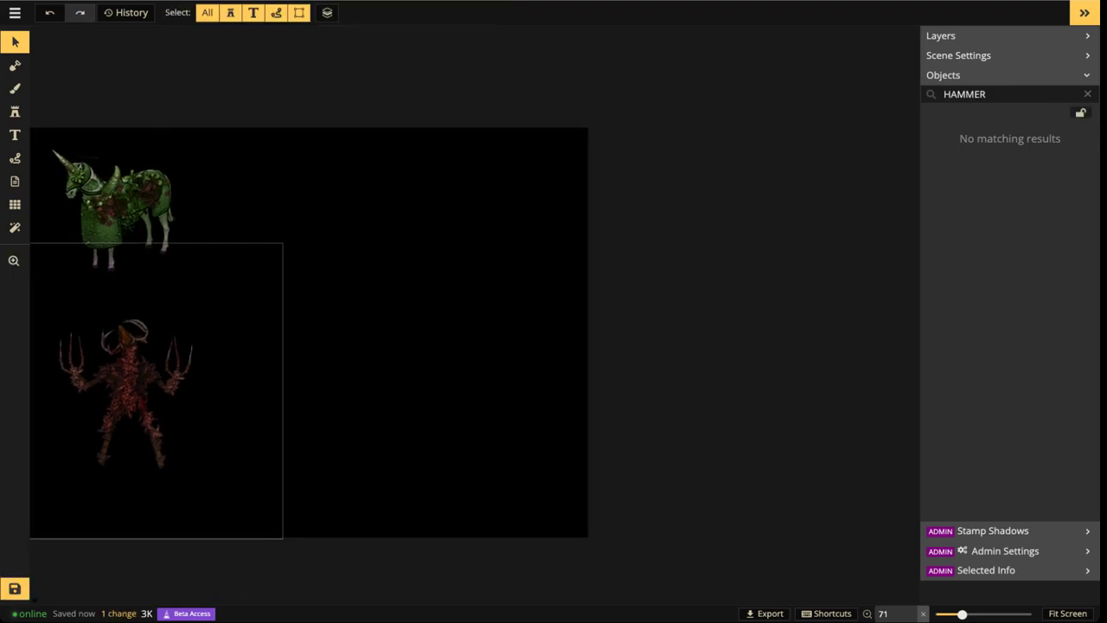
{"action": "left_click", "coordinate": [15, 111]}
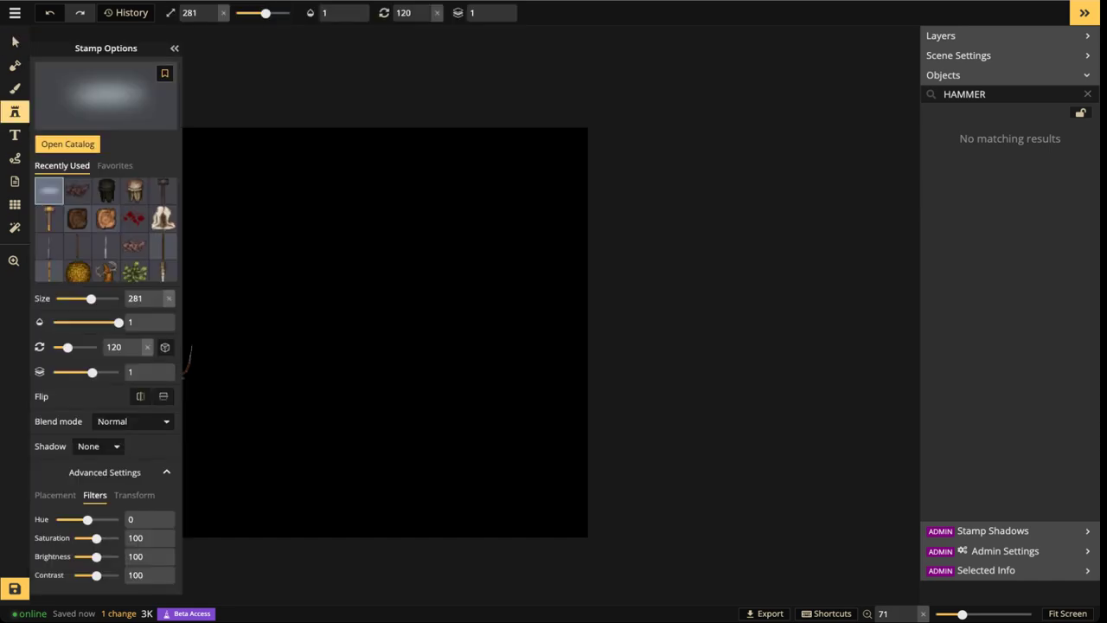
{"action": "key", "text": "f"}
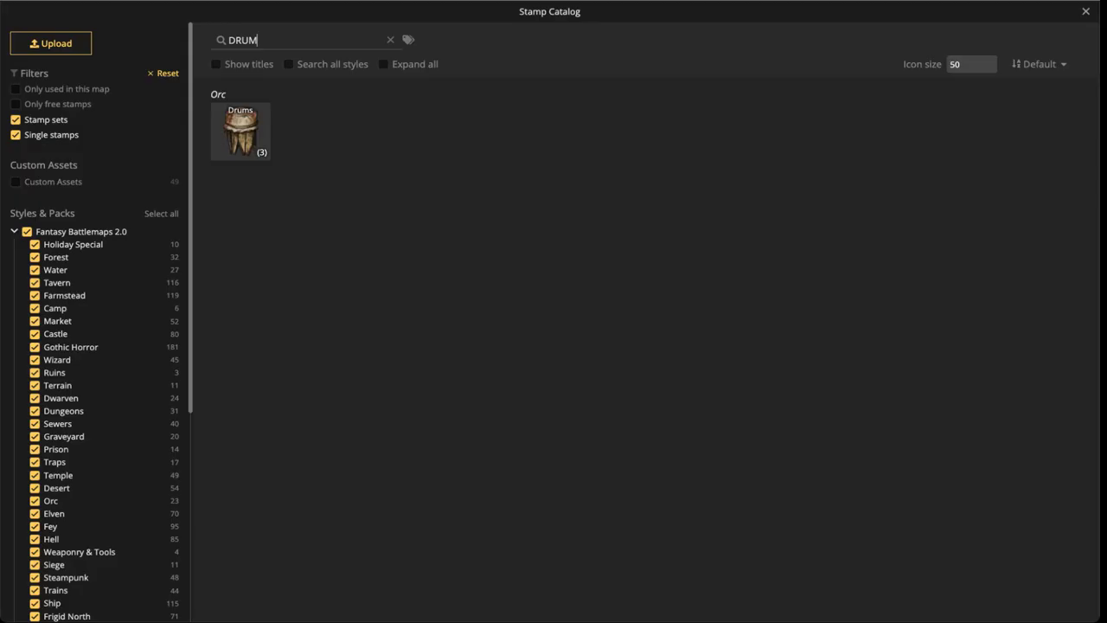
{"action": "double_click", "coordinate": [243, 40]}
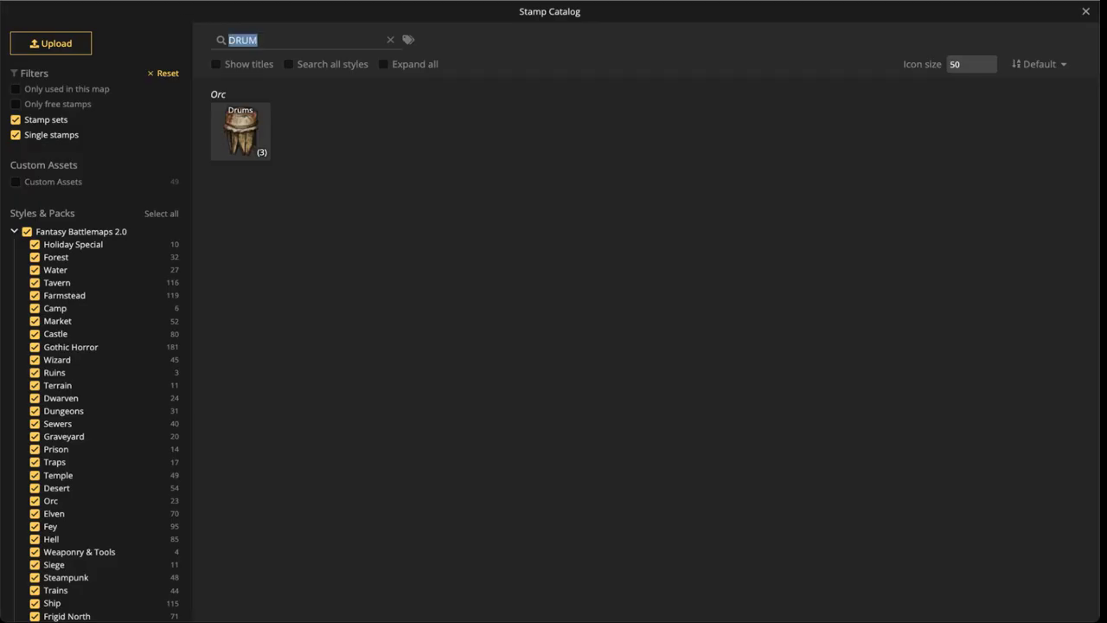
{"action": "type", "text": "SPIDER"}
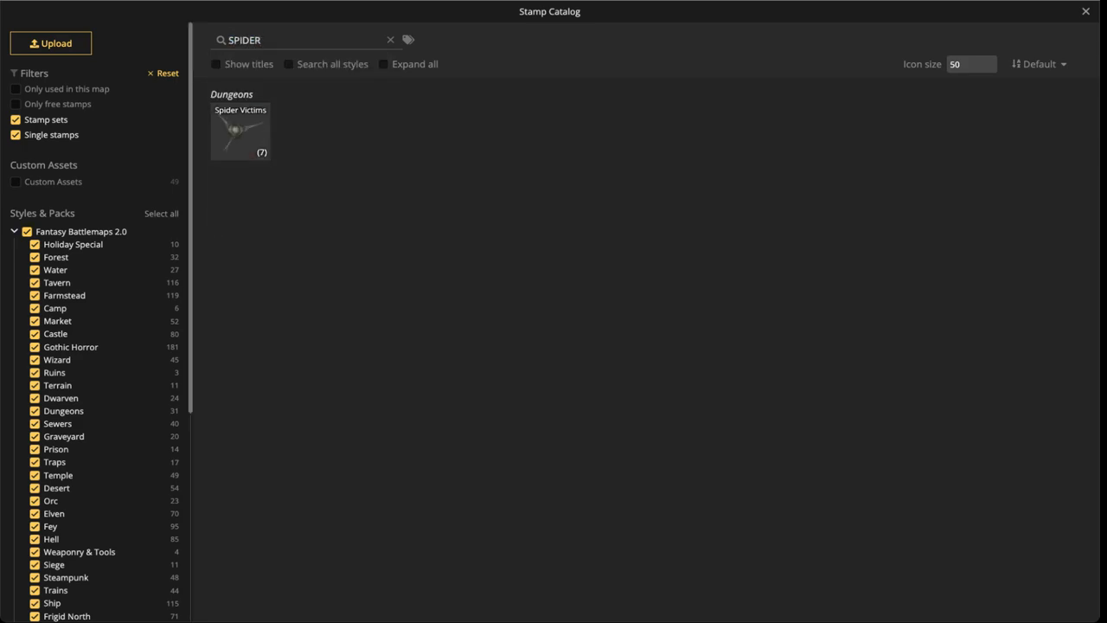
{"action": "left_click", "coordinate": [13, 230]}
{"action": "left_click", "coordinate": [26, 231]}
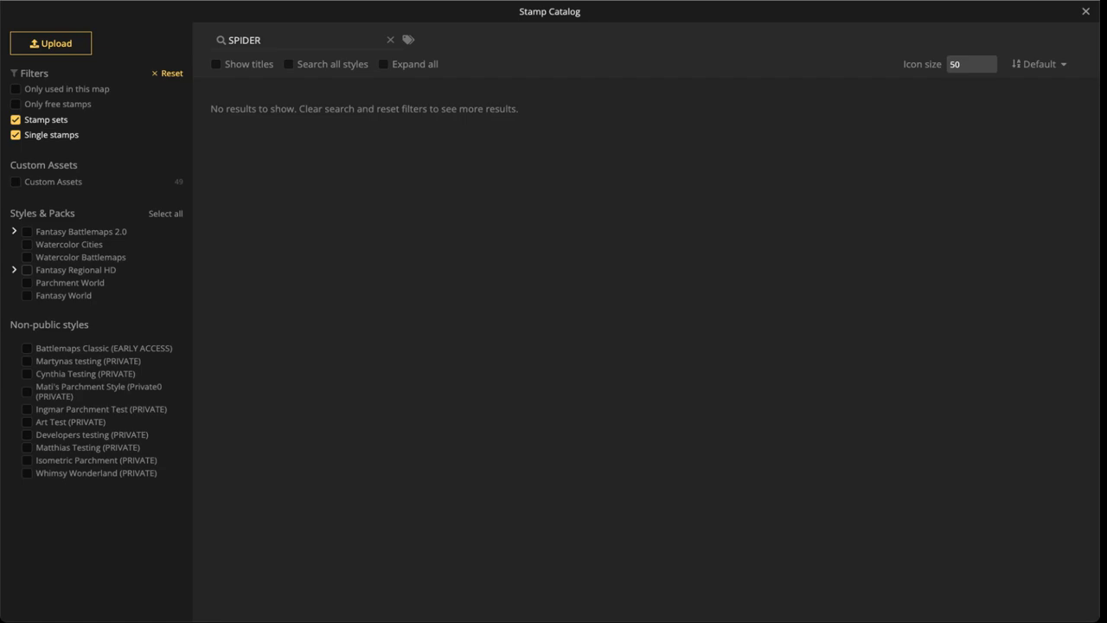
{"action": "left_click", "coordinate": [27, 269]}
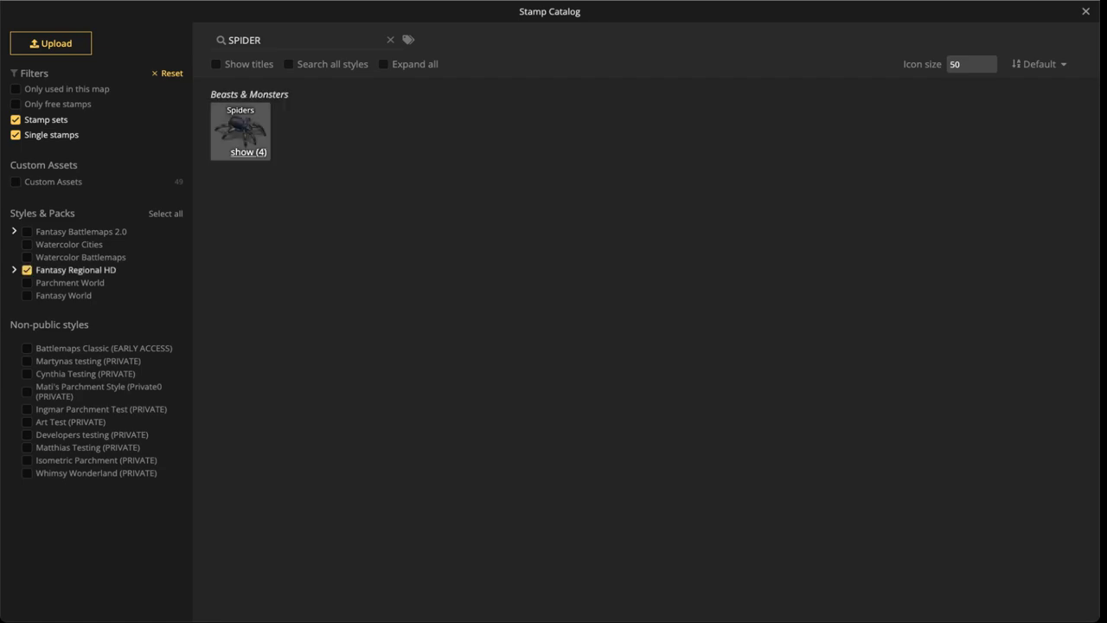
{"action": "left_click", "coordinate": [240, 131]}
Place one blue-grey spider stamp at size 500 in the upper middle of the black canvas
{"action": "scroll", "coordinate": [349, 341], "scroll_direction": "up", "scroll_amount": 9}
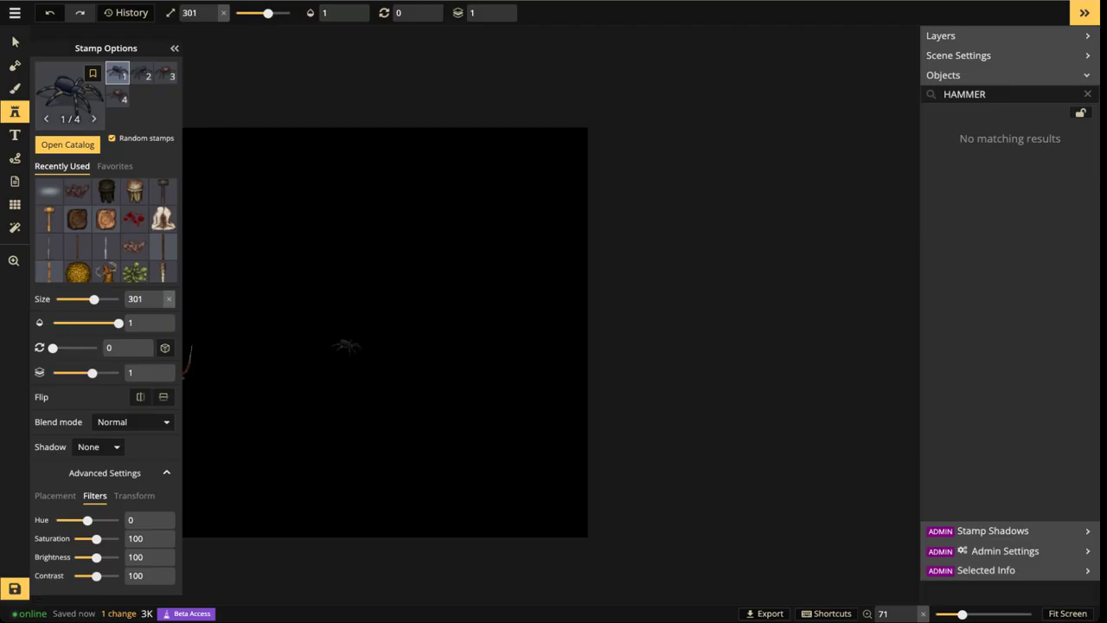
{"action": "scroll", "coordinate": [348, 343], "scroll_direction": "up", "scroll_amount": 13}
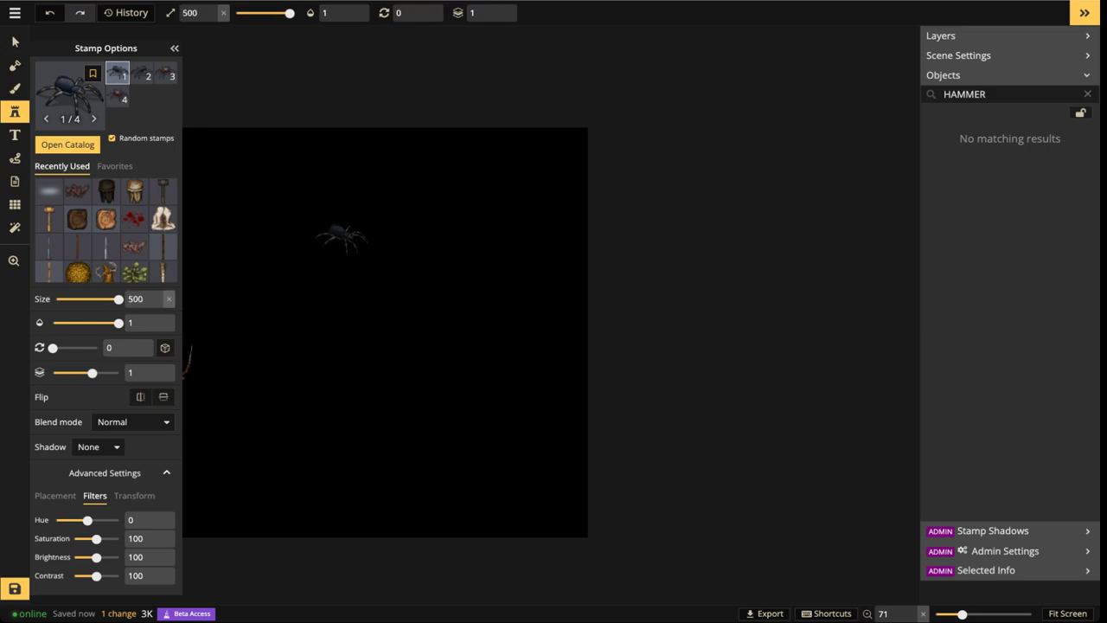
{"action": "left_click", "coordinate": [341, 239]}
{"action": "key", "text": "v"}
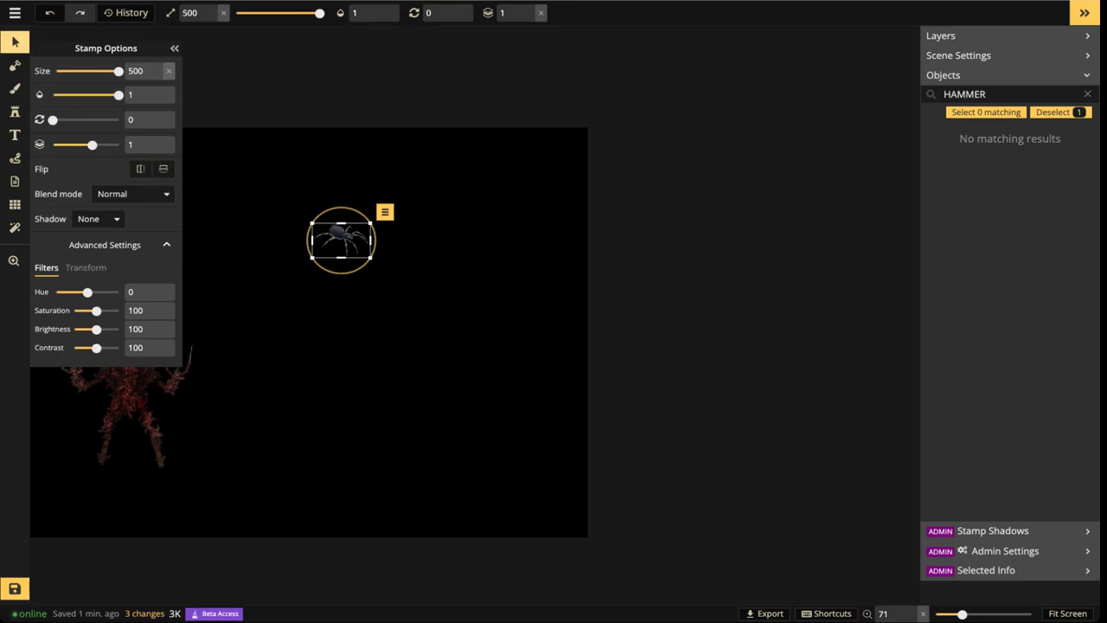
Enlarge the spider to span most of the black area beside the unicorn, and shift the red horned creature group slightly away from it
{"action": "left_click_drag", "start_coordinate": [409, 280], "coordinate": [637, 416]}
{"action": "left_click_drag", "start_coordinate": [476, 320], "coordinate": [391, 280]}
{"action": "left_click", "coordinate": [130, 401]}
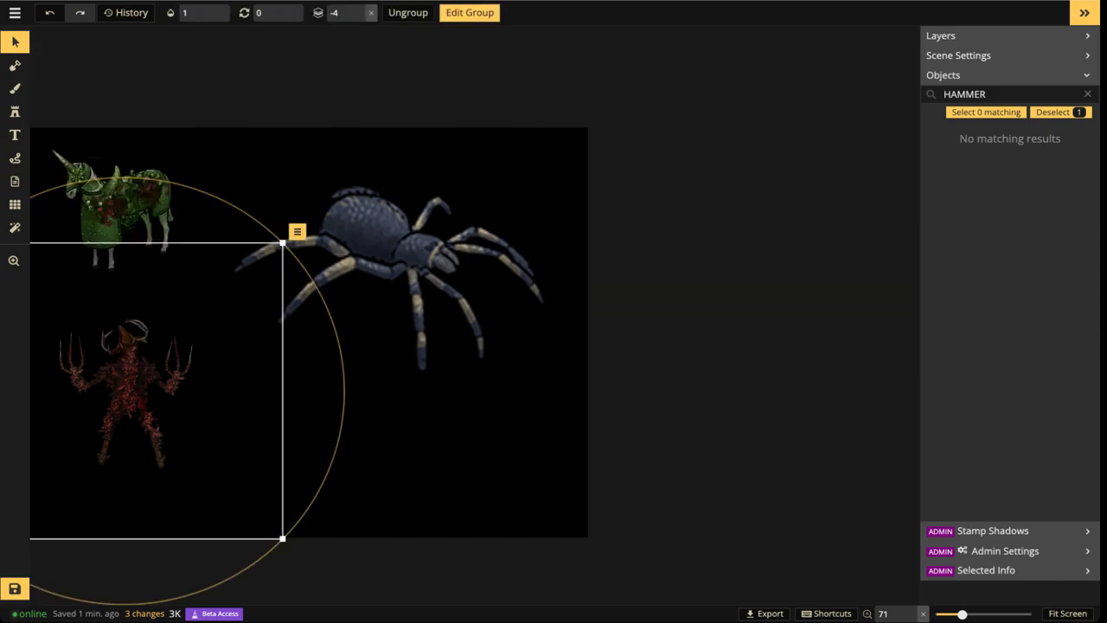
{"action": "left_click_drag", "start_coordinate": [131, 401], "coordinate": [118, 407]}
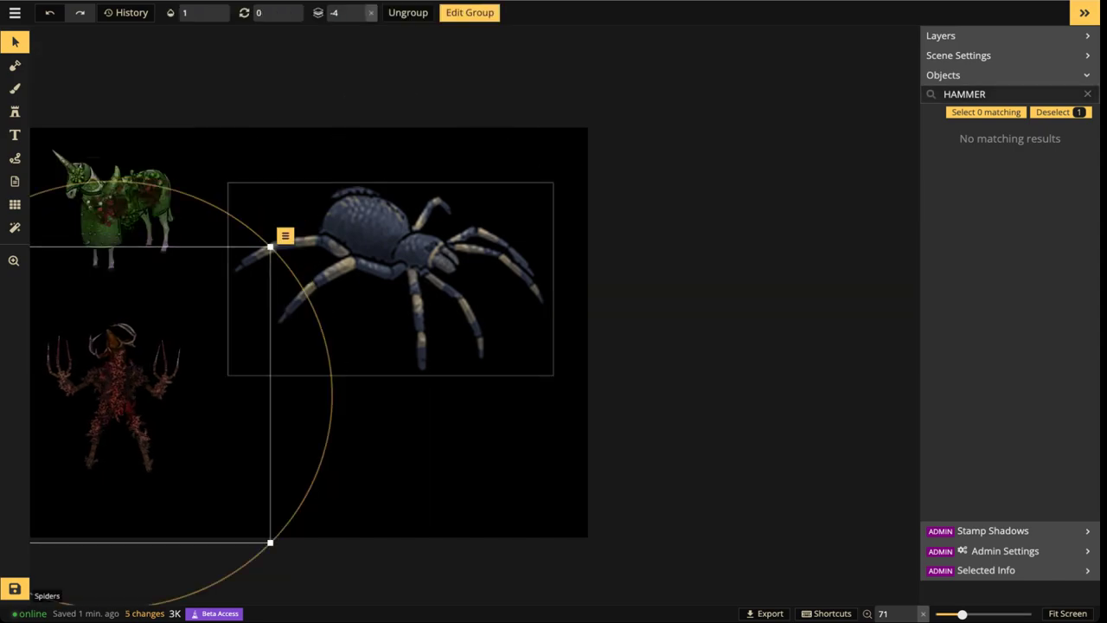
Clear the object list filter, rename the horned creature's group to WENDIGO and lock it
{"action": "left_click", "coordinate": [1087, 94]}
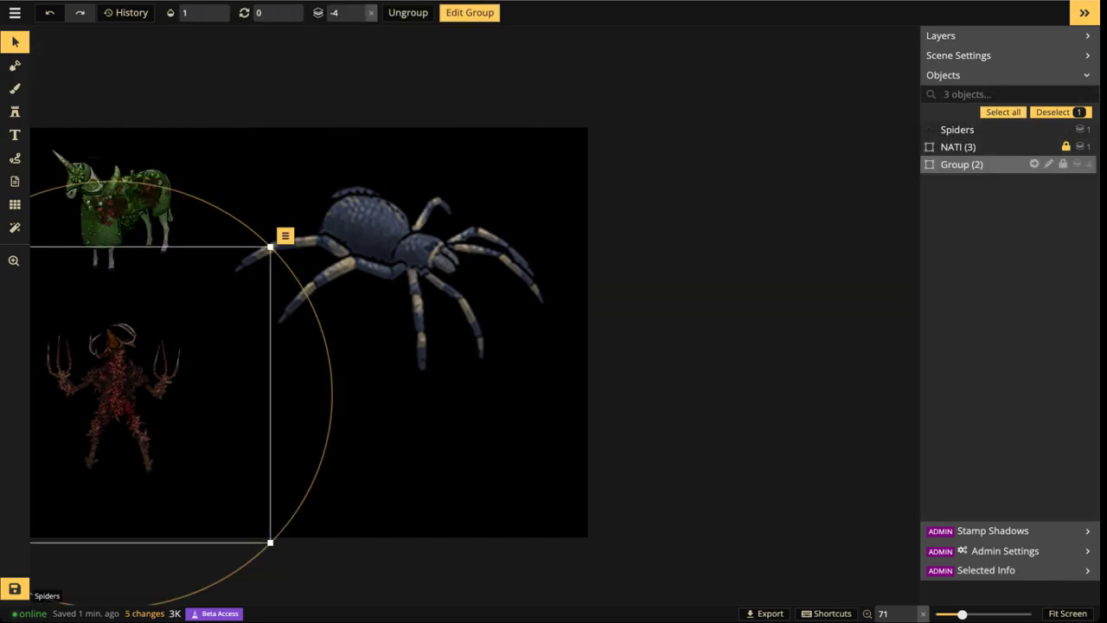
{"action": "left_click", "coordinate": [1048, 164]}
{"action": "key", "text": "ctrl+a"}
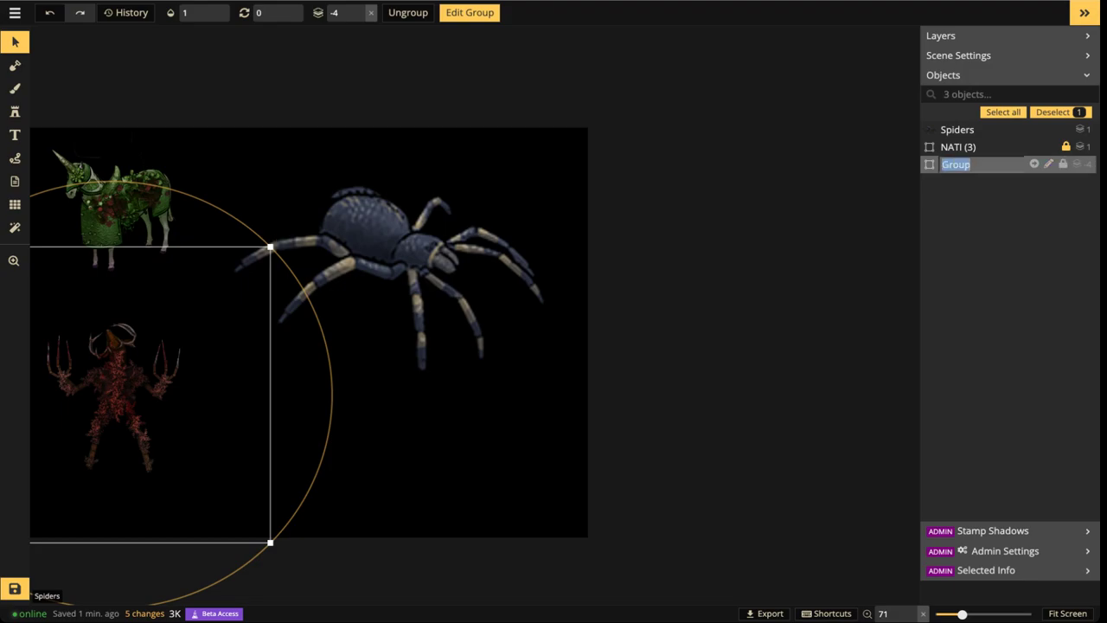
{"action": "type", "text": "WENDIGO"}
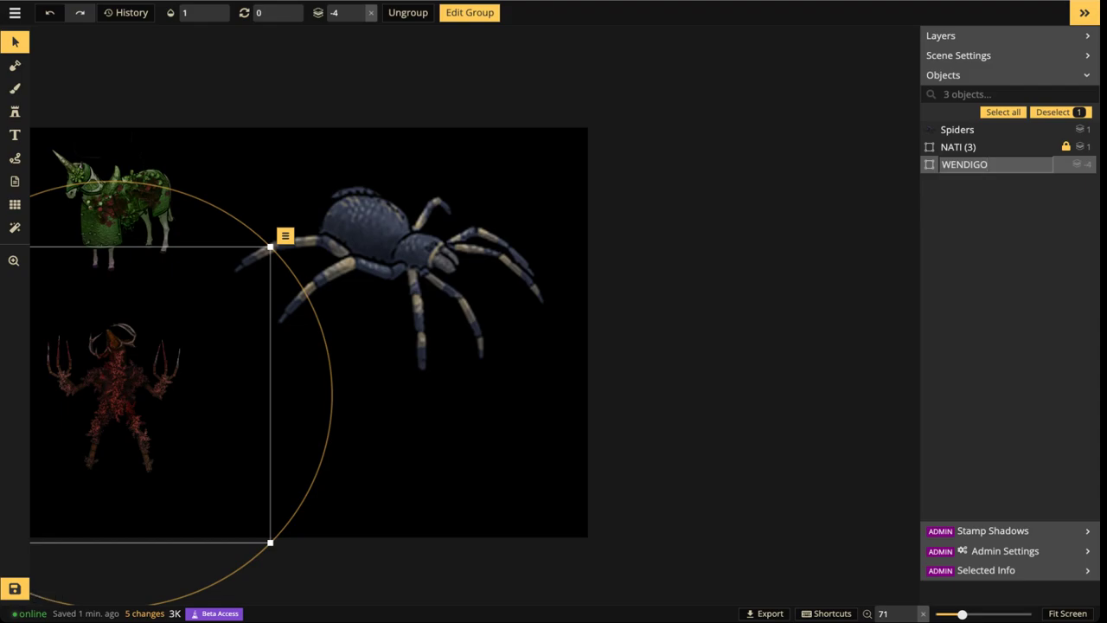
{"action": "key", "text": "Return"}
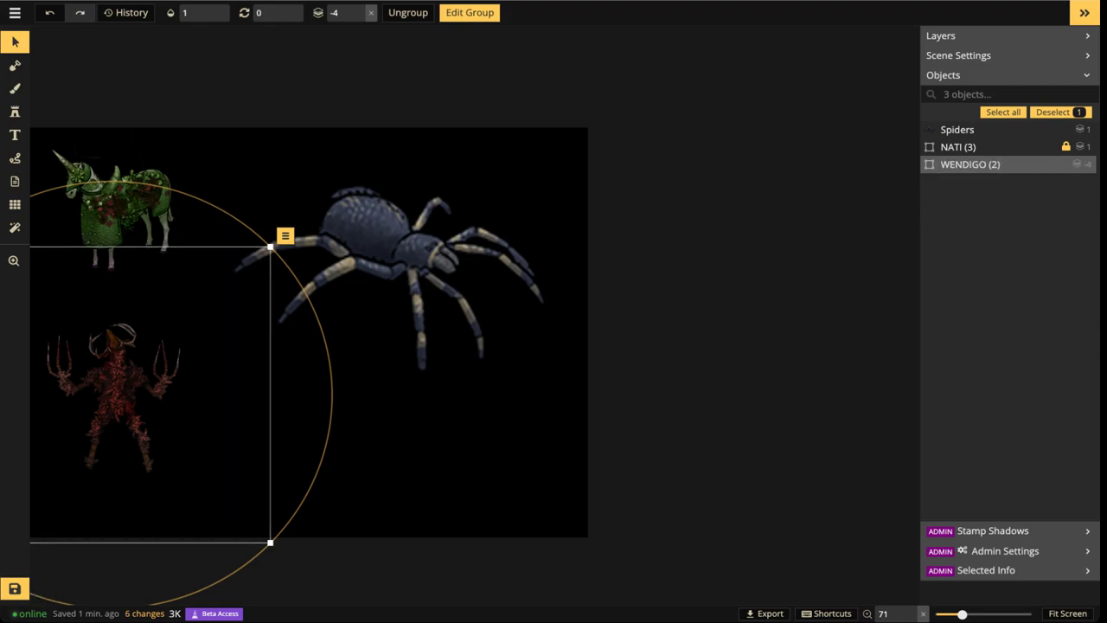
{"action": "left_click", "coordinate": [1063, 165]}
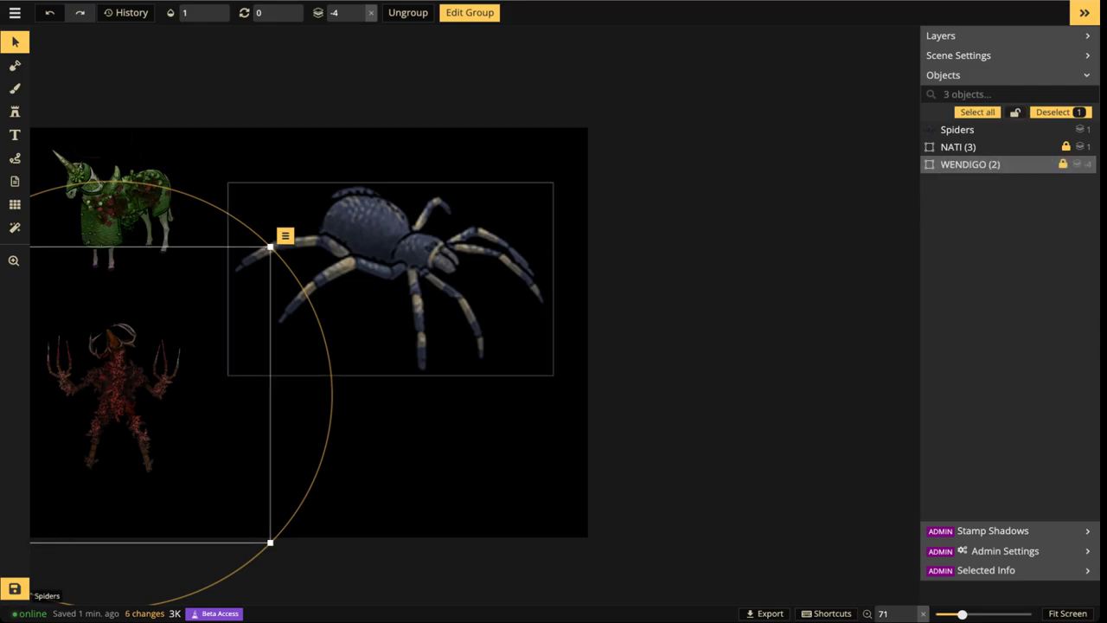
Recolor the large spider with hue -31, saturation 200 and brightness 140
{"action": "left_click", "coordinate": [391, 259]}
{"action": "left_click", "coordinate": [390, 260]}
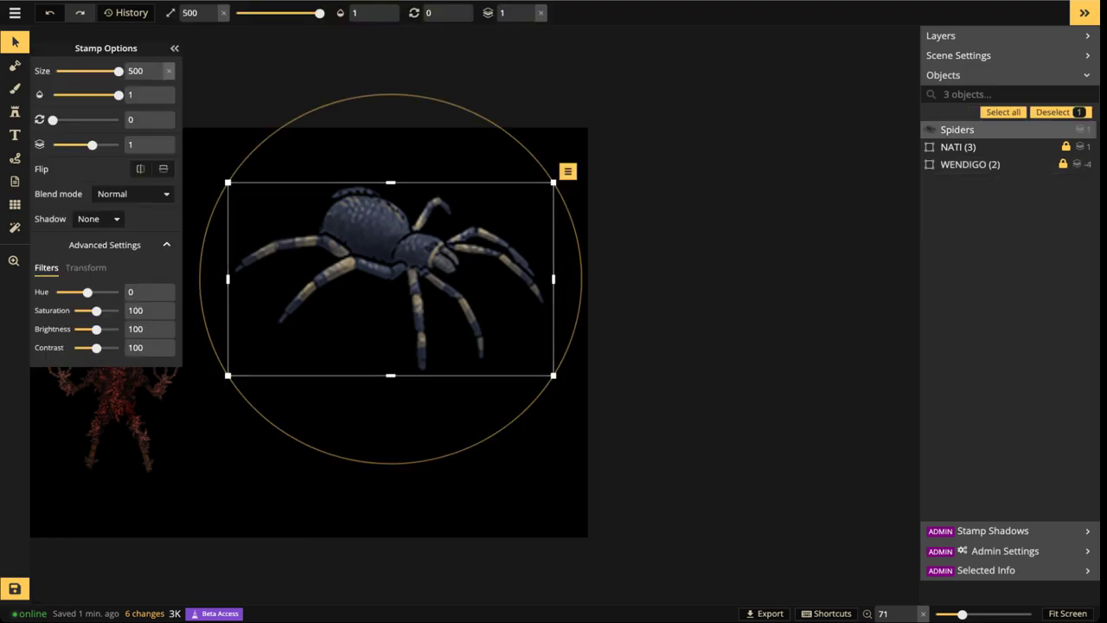
{"action": "left_click_drag", "start_coordinate": [87, 293], "coordinate": [118, 310]}
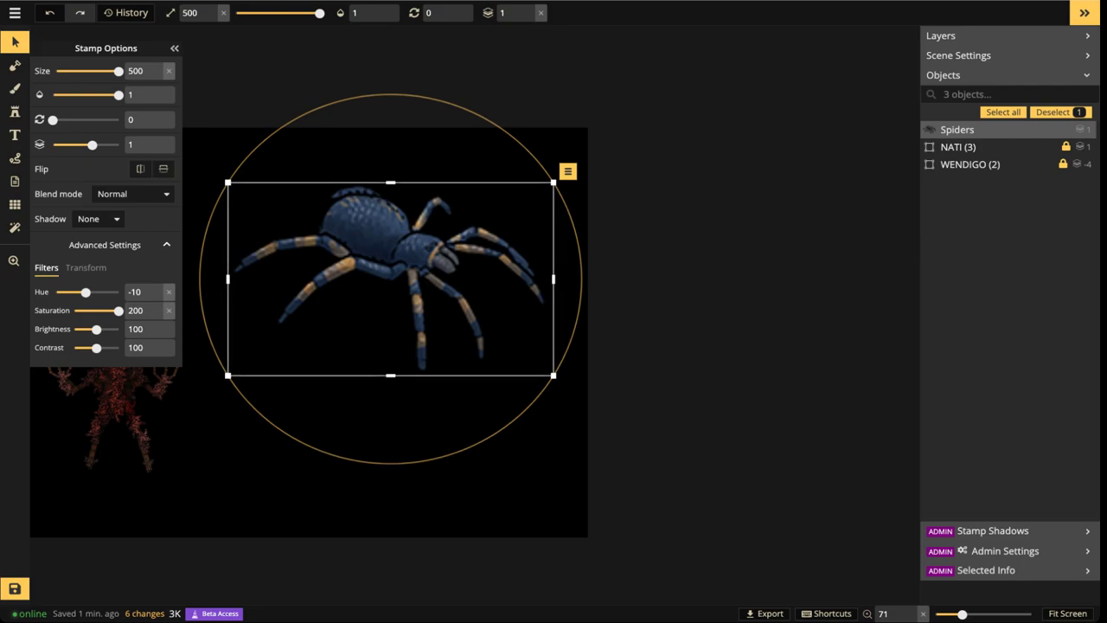
{"action": "left_click_drag", "start_coordinate": [86, 291], "coordinate": [121, 291]}
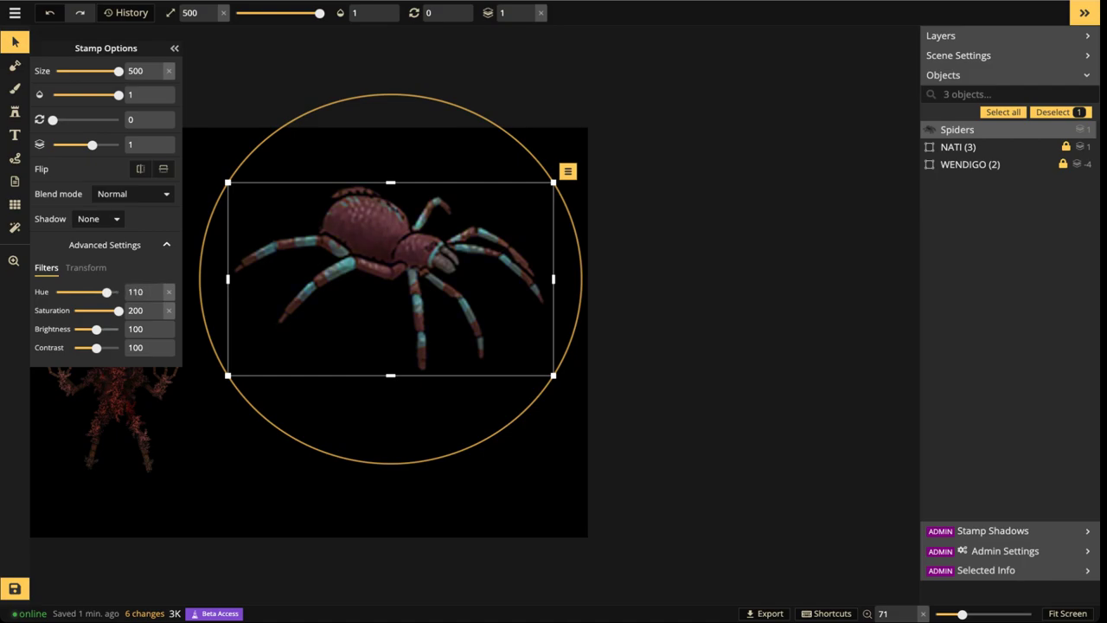
{"action": "left_click_drag", "start_coordinate": [96, 330], "coordinate": [106, 330]}
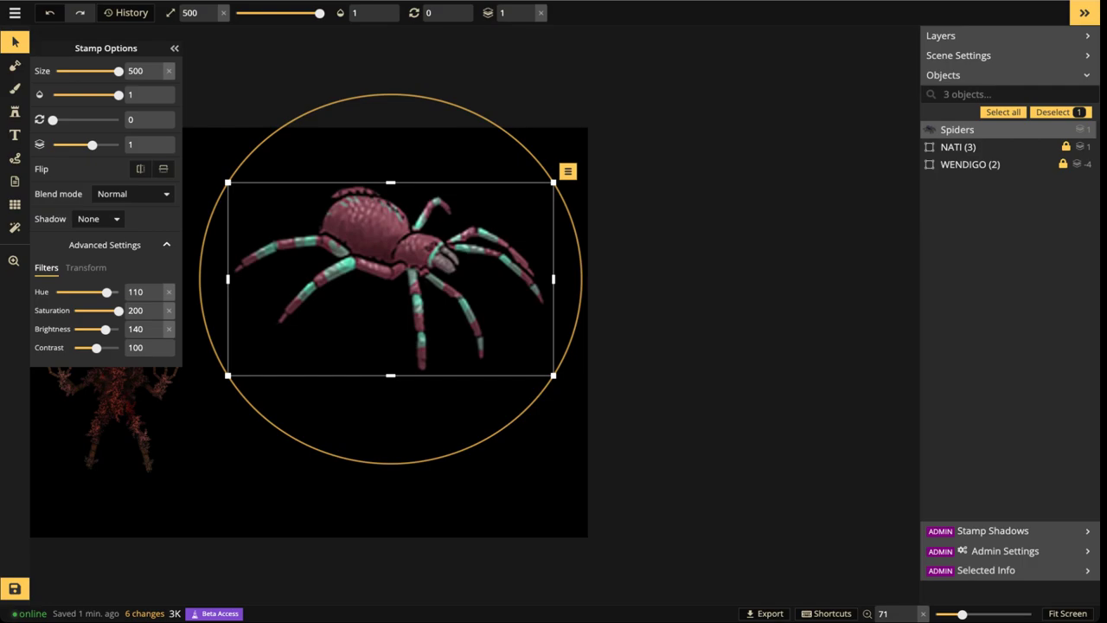
{"action": "left_click_drag", "start_coordinate": [107, 291], "coordinate": [81, 292]}
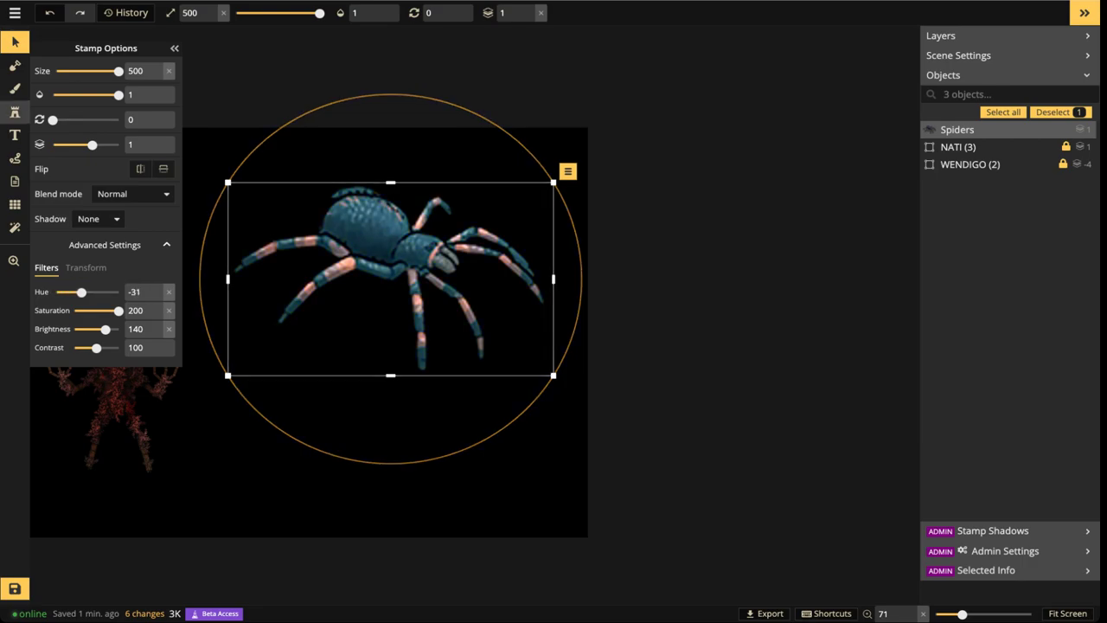
Stamp the fourth spider variant at size 500 below the large teal spider, and delete the teal one
{"action": "left_click", "coordinate": [15, 112]}
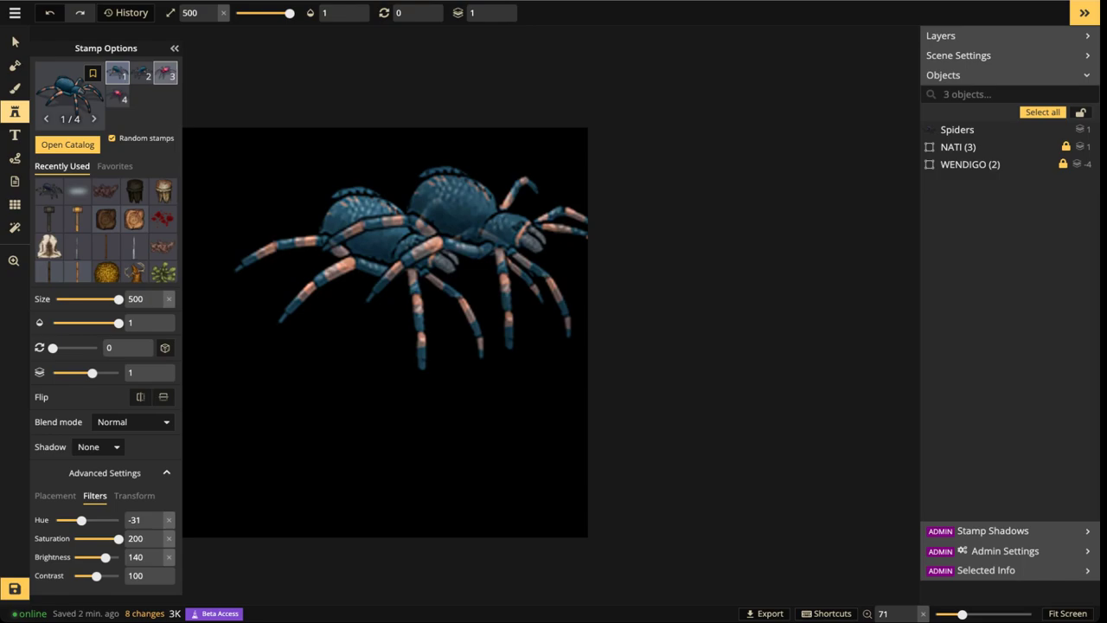
{"action": "left_click", "coordinate": [117, 97]}
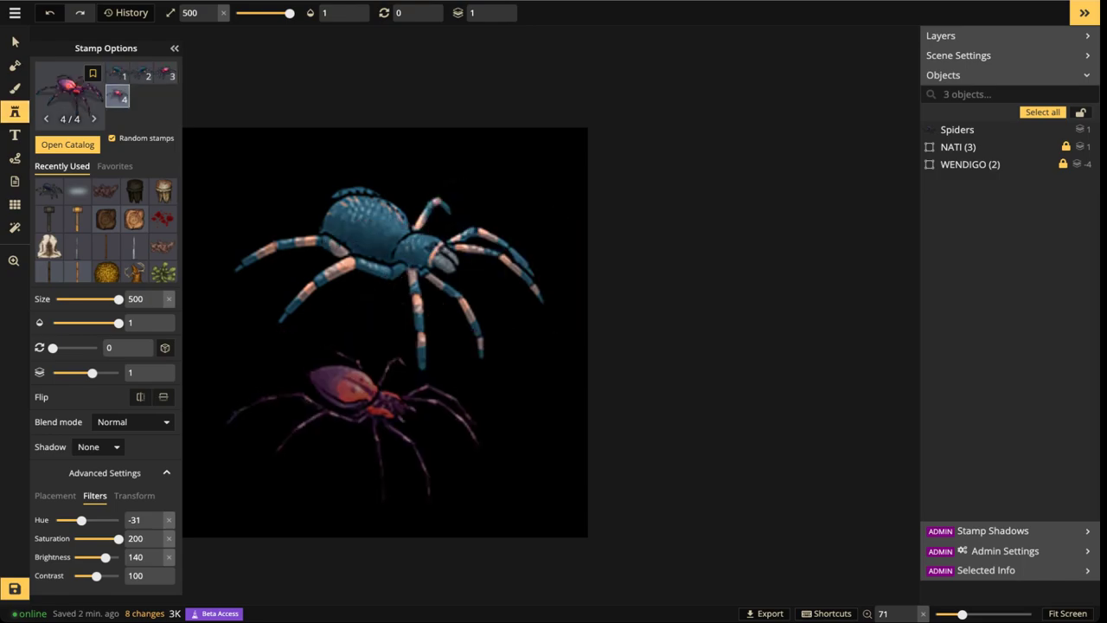
{"action": "left_click", "coordinate": [356, 430]}
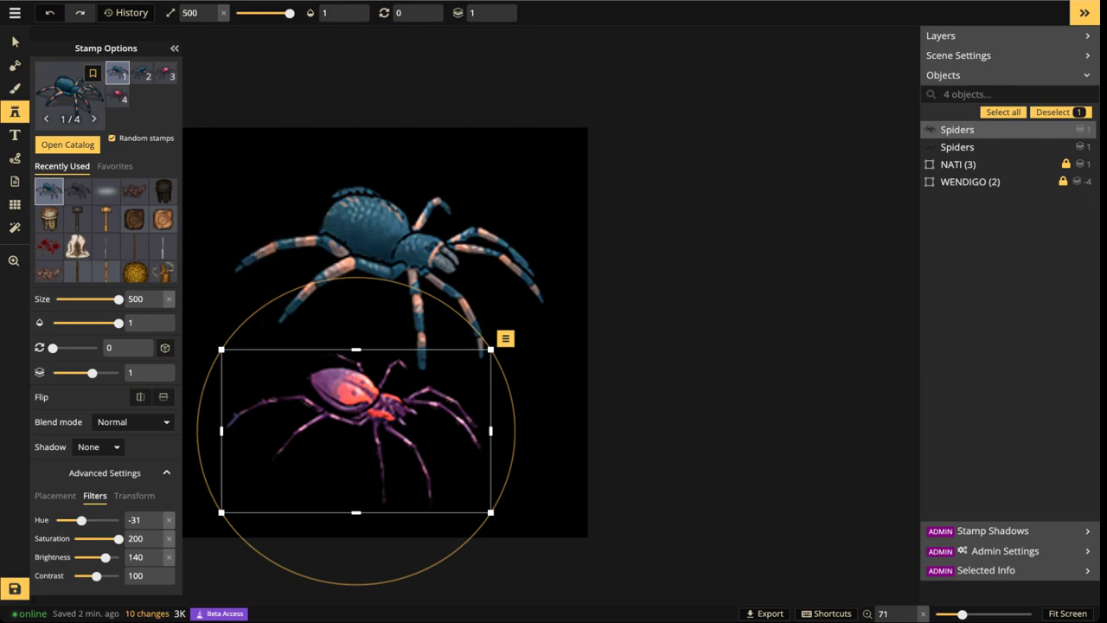
{"action": "key", "text": "v"}
{"action": "left_click_drag", "start_coordinate": [332, 498], "coordinate": [328, 469]}
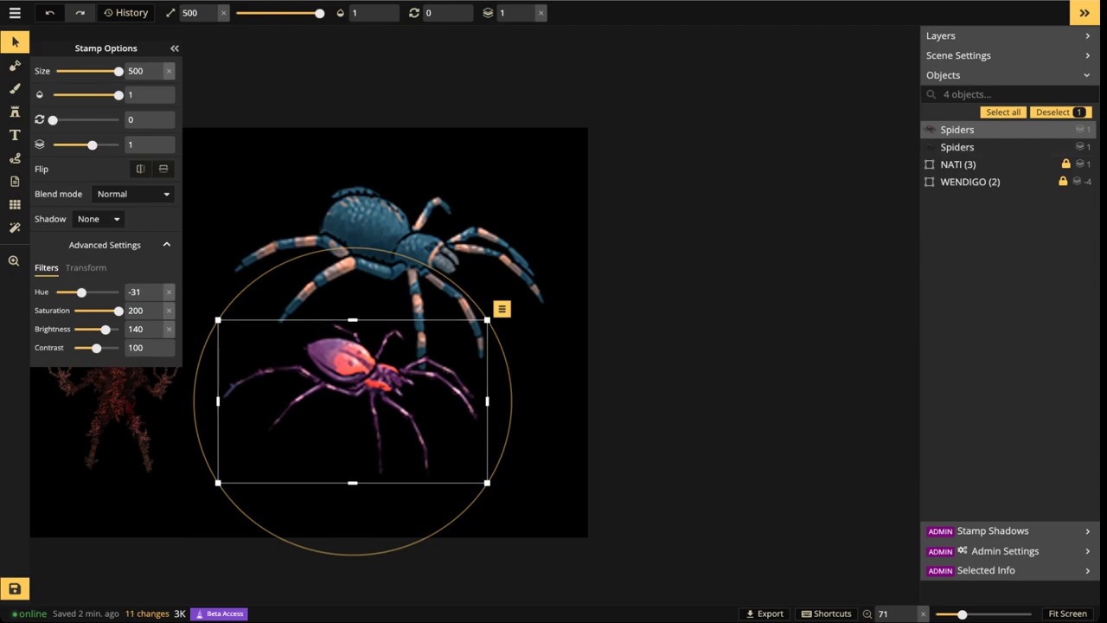
{"action": "left_click_drag", "start_coordinate": [362, 390], "coordinate": [363, 431]}
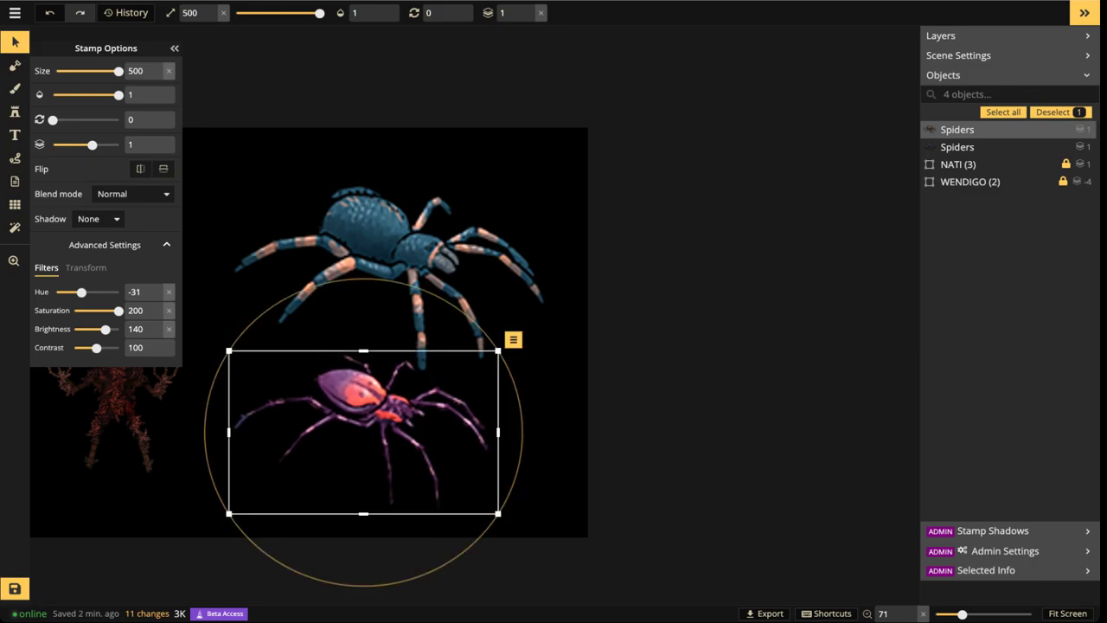
{"action": "left_click", "coordinate": [385, 252]}
{"action": "key", "text": "Delete"}
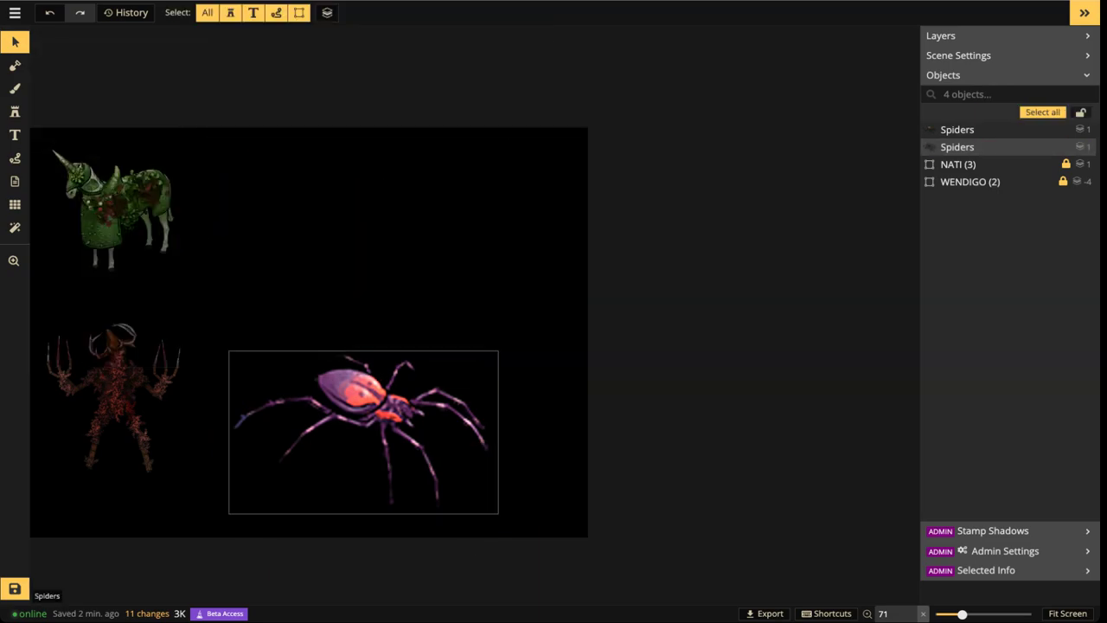
Enlarge the purple spider, stretch it slightly taller, and center it in the empty area beside the unicorn and the wendigo
{"action": "left_click", "coordinate": [365, 394]}
{"action": "left_click_drag", "start_coordinate": [229, 351], "coordinate": [141, 298]}
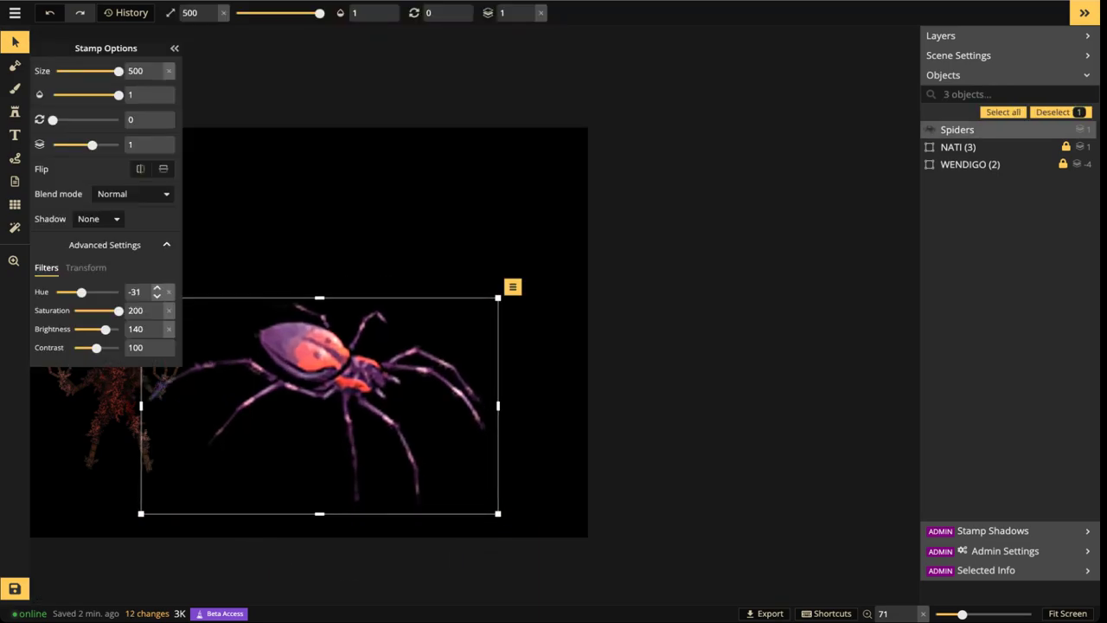
{"action": "left_click_drag", "start_coordinate": [347, 405], "coordinate": [414, 270]}
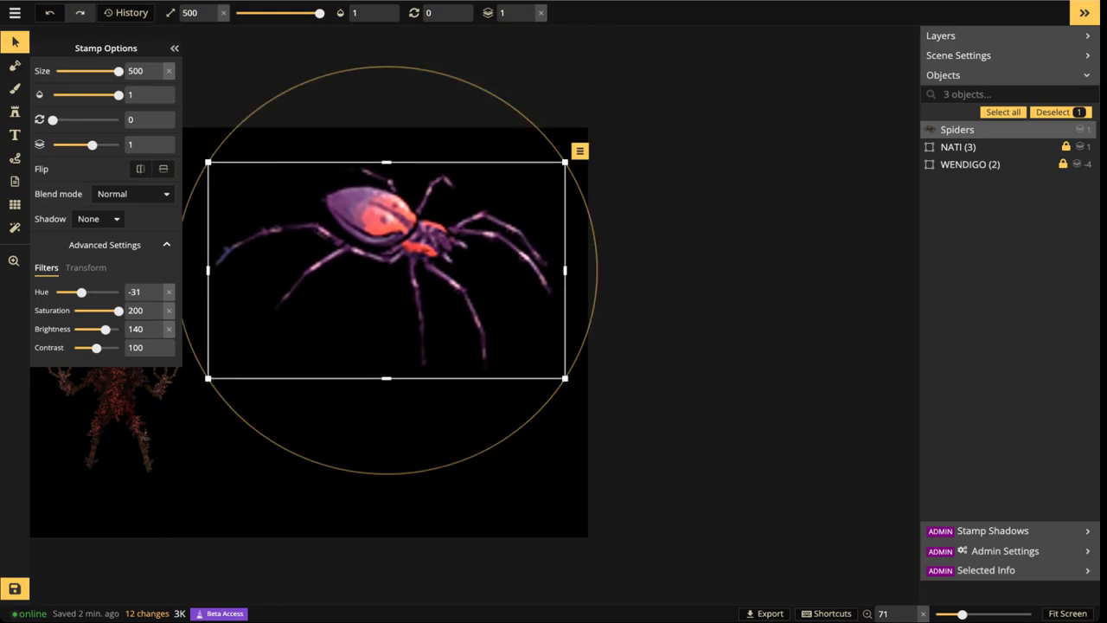
{"action": "left_click_drag", "start_coordinate": [386, 161], "coordinate": [386, 146]}
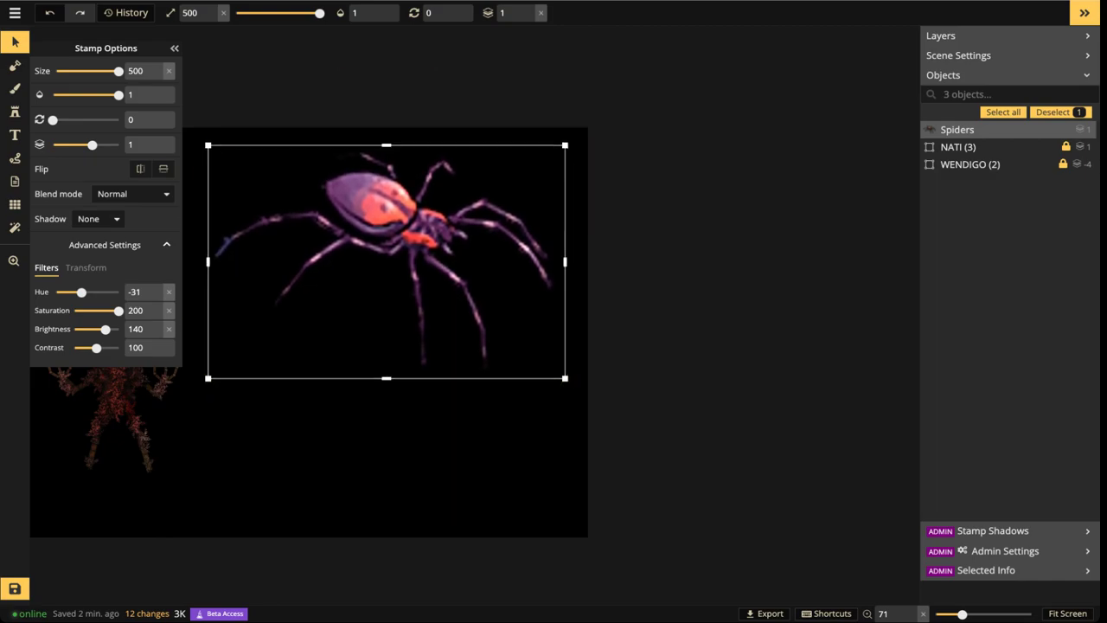
{"action": "left_click_drag", "start_coordinate": [387, 261], "coordinate": [379, 304]}
{"action": "key", "text": "Escape"}
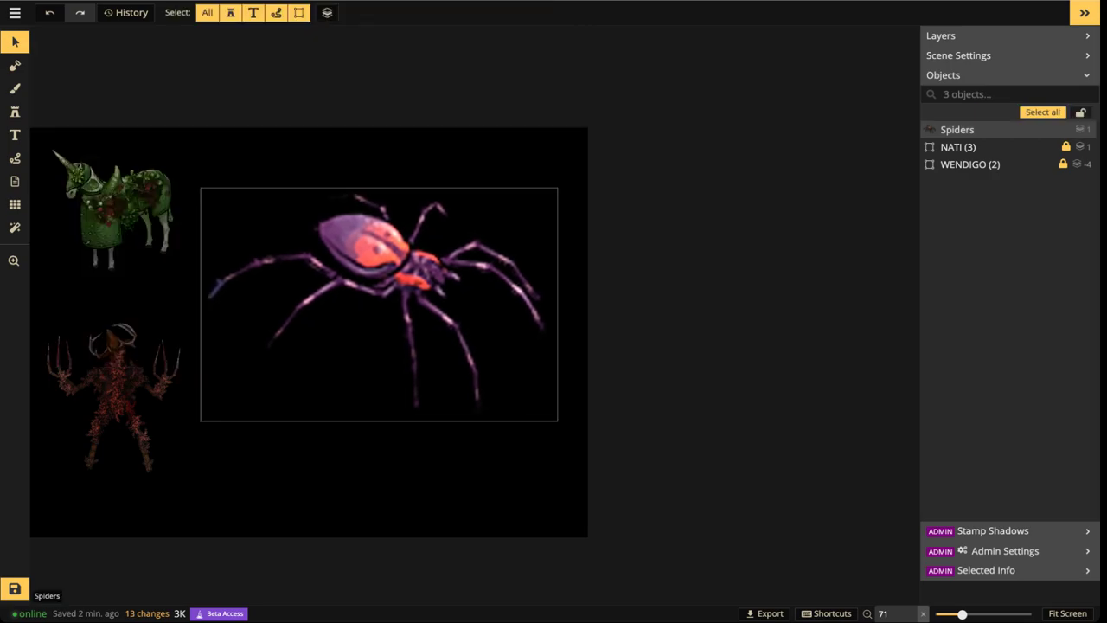
{"action": "left_click", "coordinate": [378, 303]}
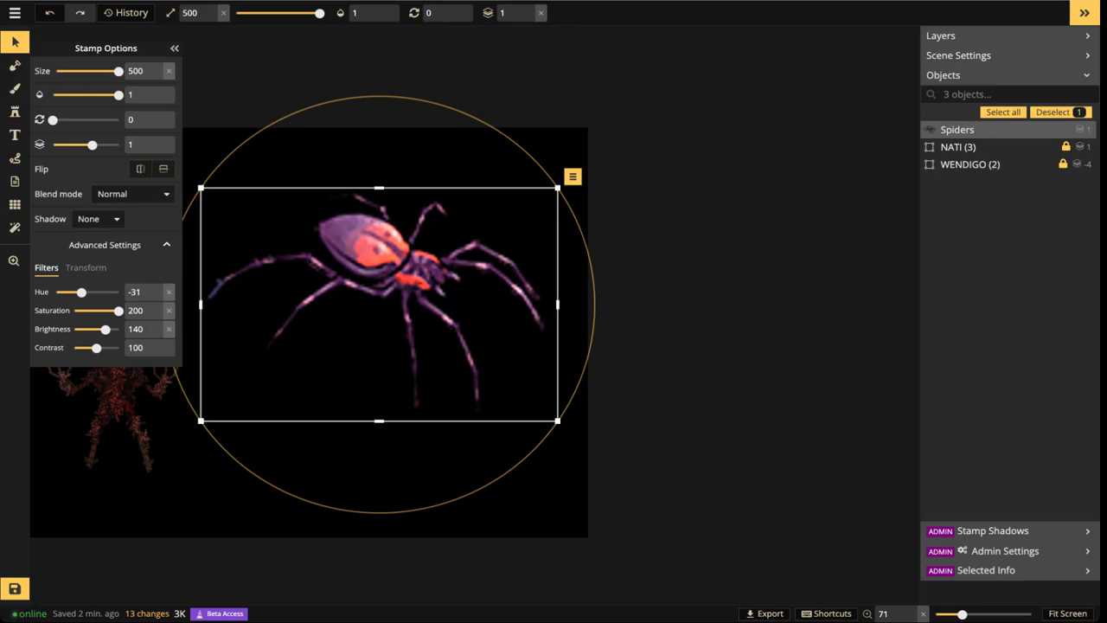
Deselect the spider, search the Fantasy Battlemaps 2.0 stamps for ASH and pick the second Burning Ashes variant
{"action": "key", "text": "Escape"}
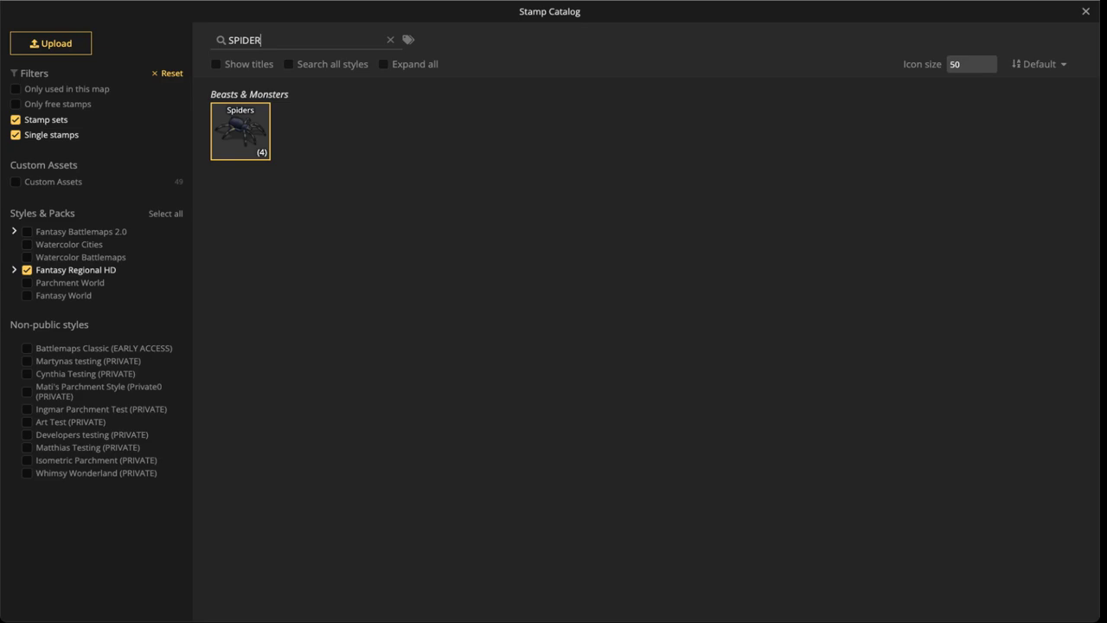
{"action": "key", "text": "ctrl+a"}
{"action": "type", "text": "ASH"}
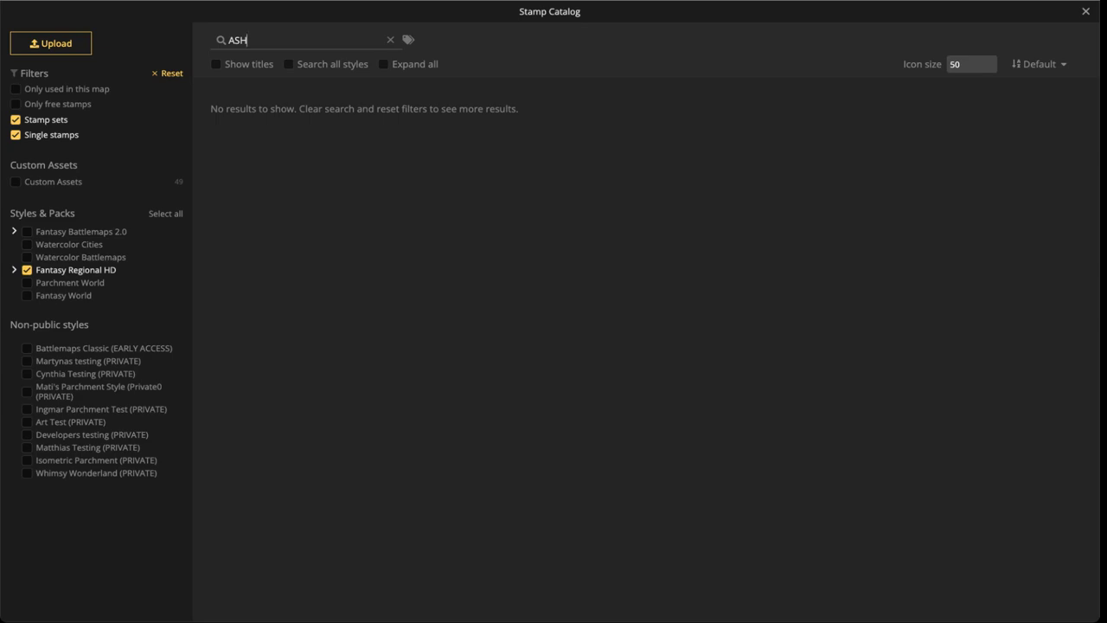
{"action": "left_click", "coordinate": [81, 232]}
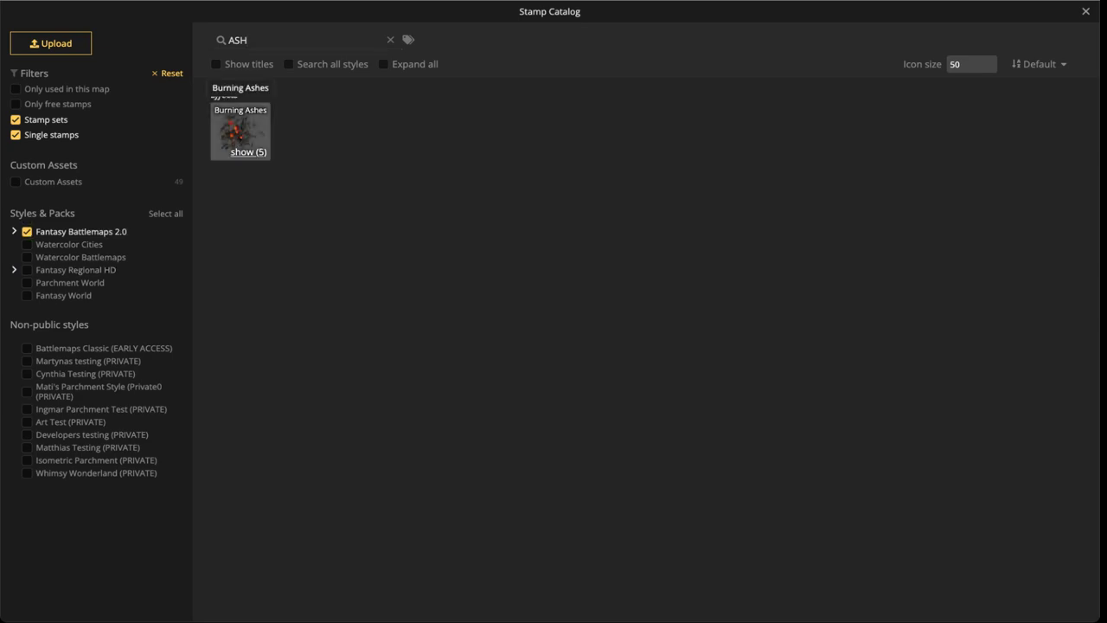
{"action": "left_click", "coordinate": [248, 151]}
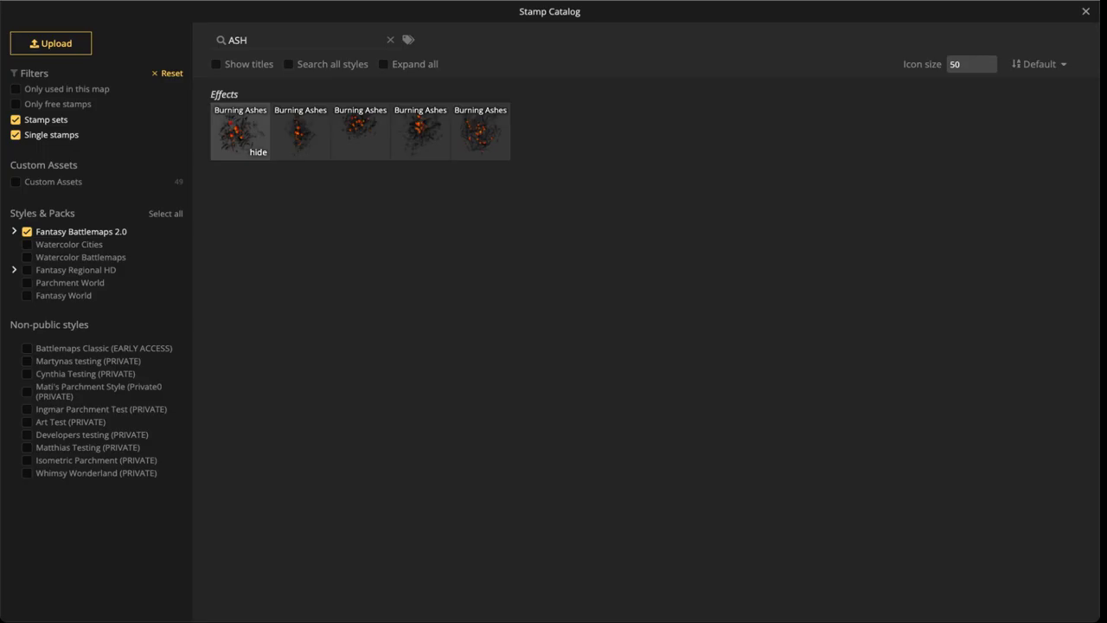
{"action": "left_click", "coordinate": [300, 133]}
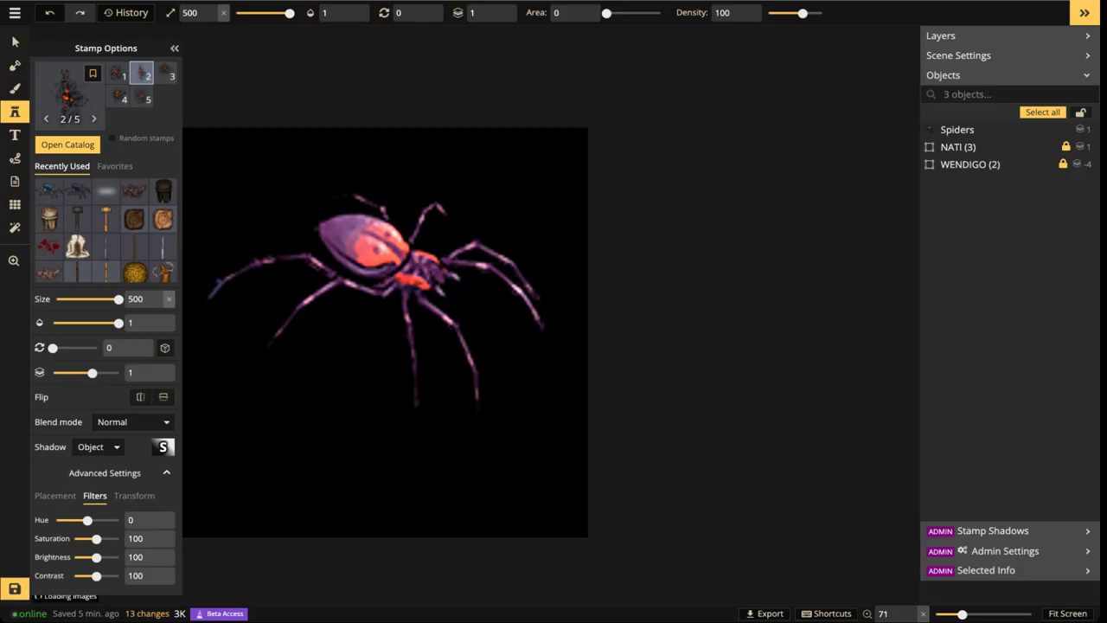
Stamp the second Burning Ashes variant on the spider's abdomen at size 260 and rotation 120
{"action": "scroll", "coordinate": [298, 268], "scroll_direction": "up", "scroll_amount": 3}
{"action": "left_click_drag", "start_coordinate": [290, 272], "coordinate": [398, 272]}
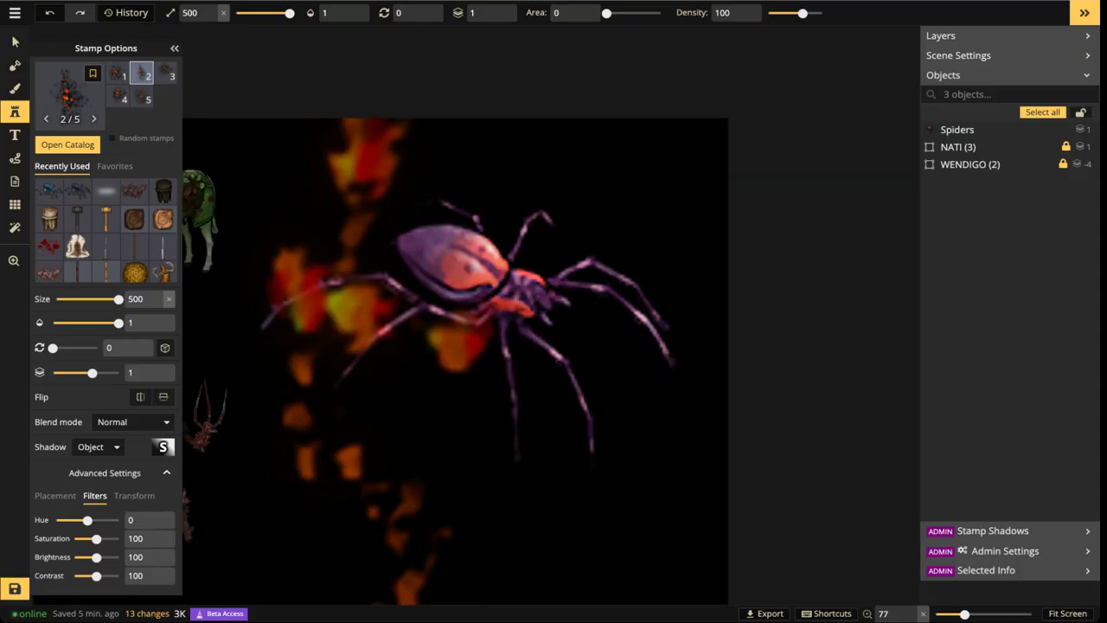
{"action": "scroll", "coordinate": [397, 268], "scroll_direction": "up", "scroll_amount": 3}
{"action": "left_click", "coordinate": [224, 13]}
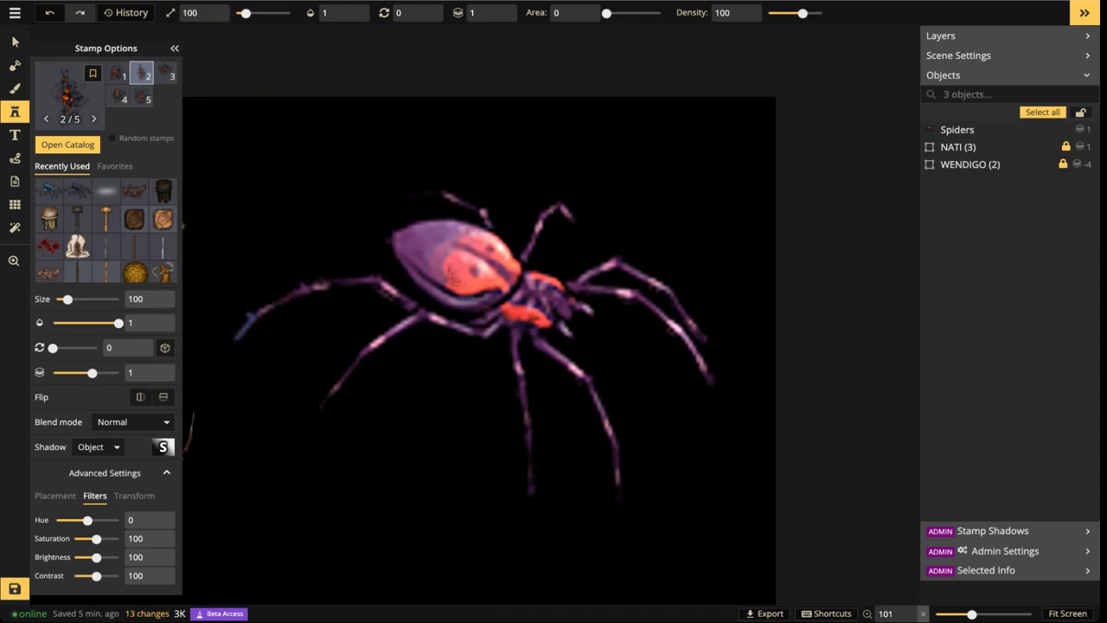
{"action": "scroll", "coordinate": [475, 264], "scroll_direction": "up", "scroll_amount": 3}
{"action": "scroll", "coordinate": [558, 318], "scroll_direction": "up", "scroll_amount": 3}
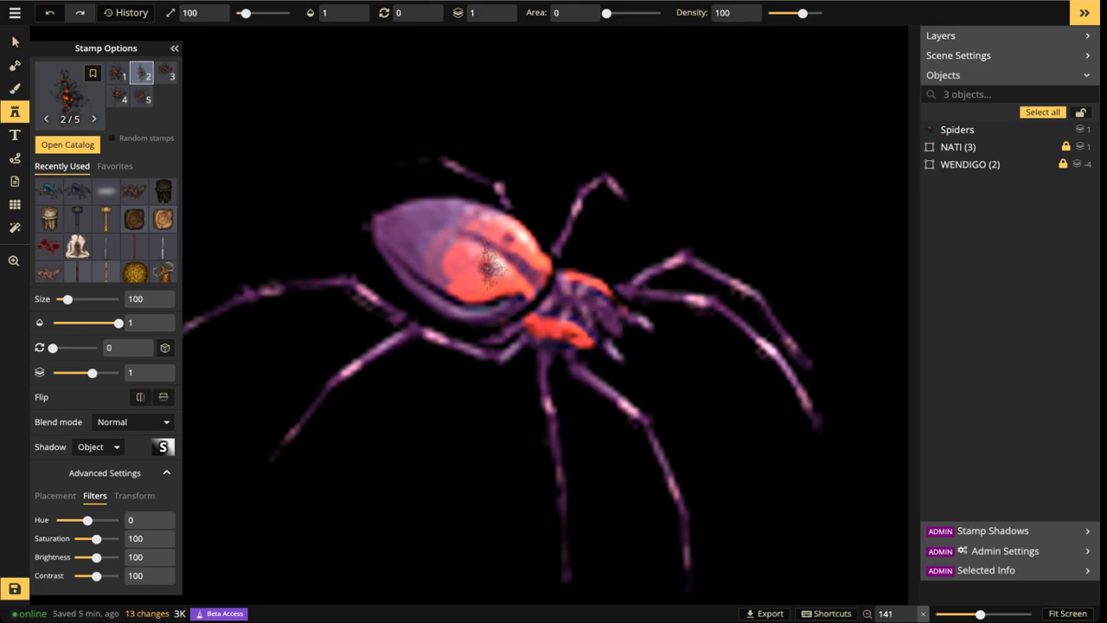
{"action": "scroll", "coordinate": [491, 267], "scroll_direction": "up", "scroll_amount": 6}
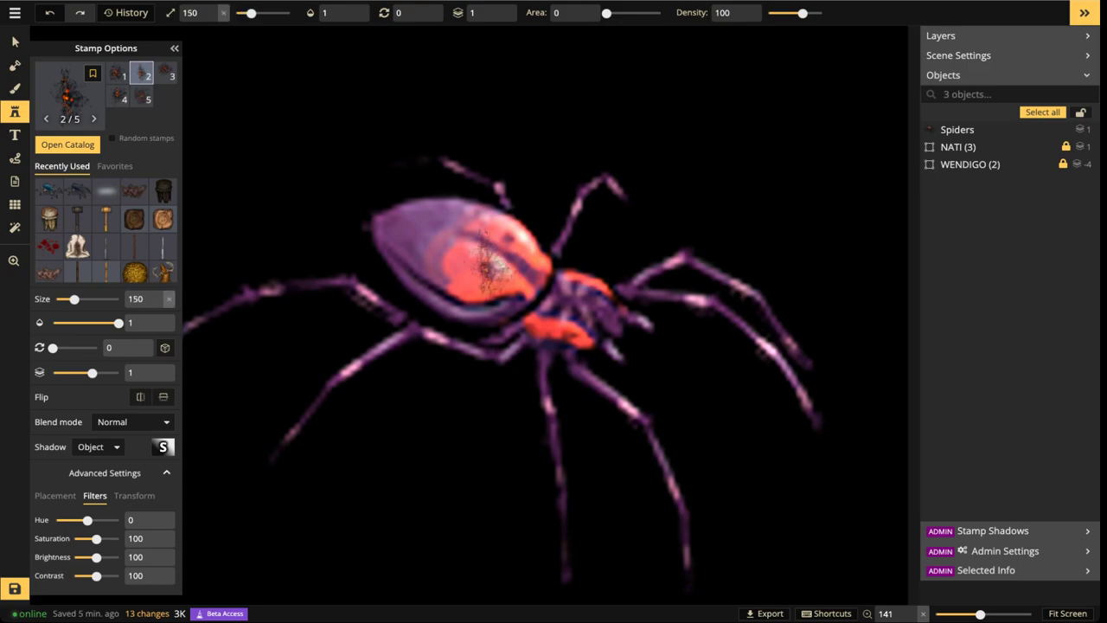
{"action": "key", "text": "bracketright"}
{"action": "key", "text": "bracketright"}
{"action": "key", "text": "bracketright"}
{"action": "key", "text": "bracketright"}
{"action": "key", "text": "bracketright"}
{"action": "key", "text": "bracketright"}
{"action": "key", "text": "bracketright"}
{"action": "key", "text": "bracketright"}
{"action": "key", "text": "bracketright"}
{"action": "key", "text": "bracketright"}
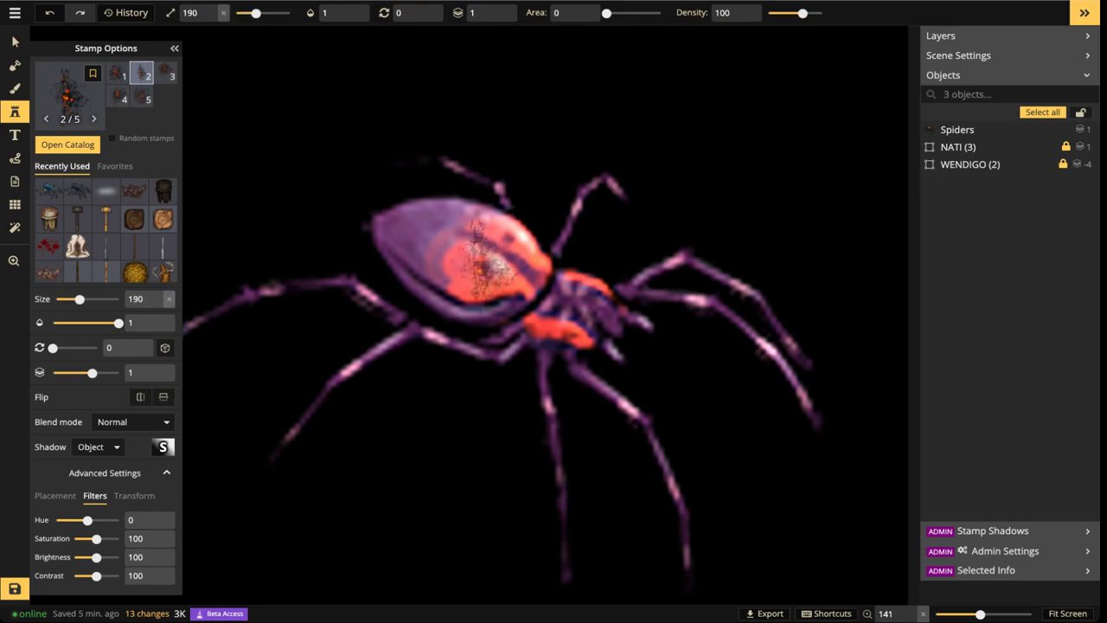
{"action": "scroll", "coordinate": [468, 258], "scroll_direction": "up", "scroll_amount": 10}
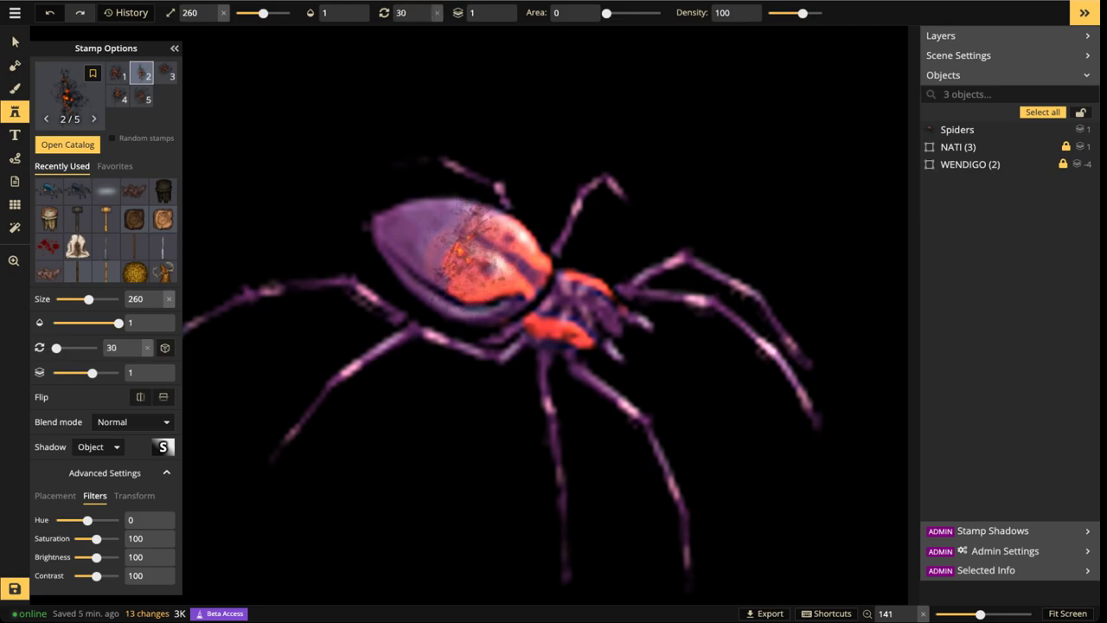
{"action": "key", "text": "braceleft"}
{"action": "key", "text": "braceleft"}
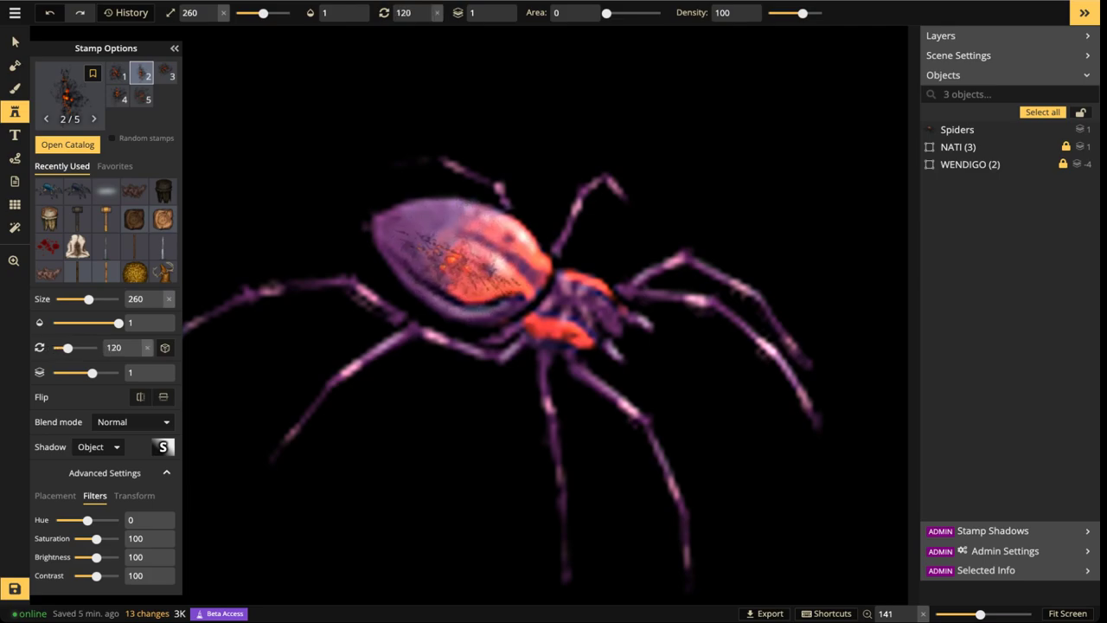
{"action": "left_click", "coordinate": [458, 246]}
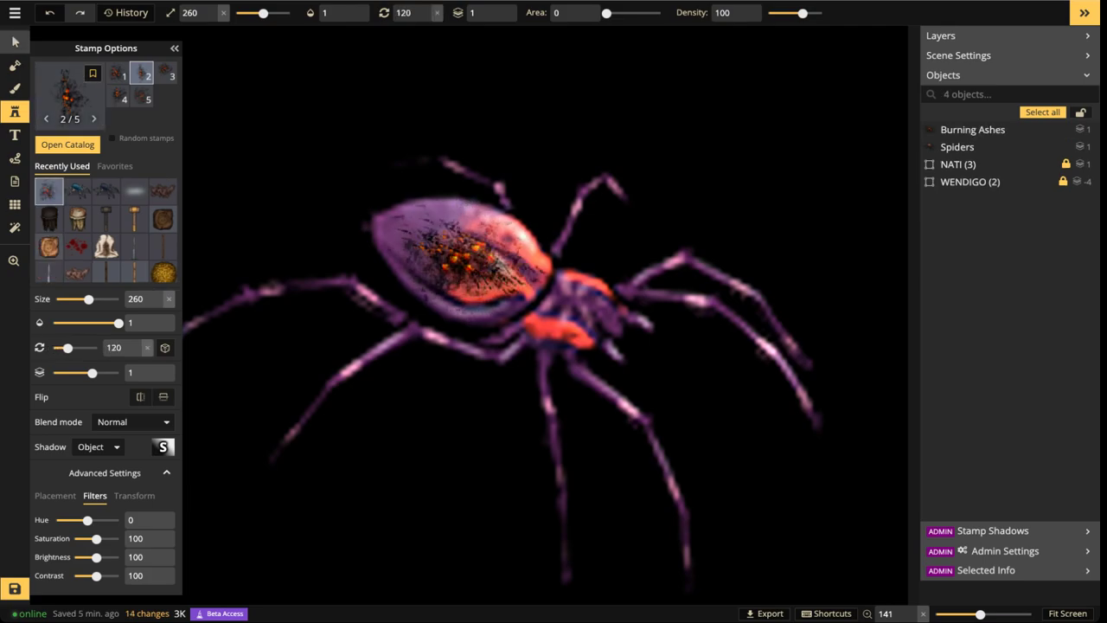
Nudge the placed ash stamp slightly on the spider's abdomen
{"action": "left_click", "coordinate": [15, 41]}
{"action": "scroll", "coordinate": [499, 278], "scroll_direction": "down", "scroll_amount": 3}
{"action": "left_click_drag", "start_coordinate": [473, 269], "coordinate": [475, 270]}
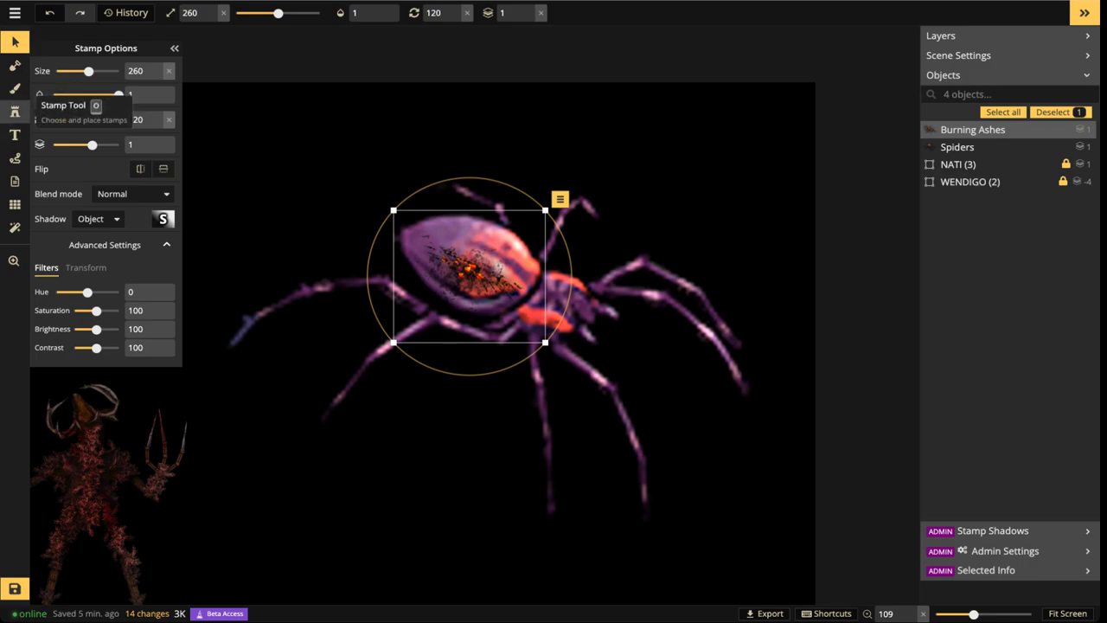
Stamp the fourth Burning Ashes variant at size 230 and rotation 135 on the abdomen's front part, near the spider's head
{"action": "left_click", "coordinate": [15, 110]}
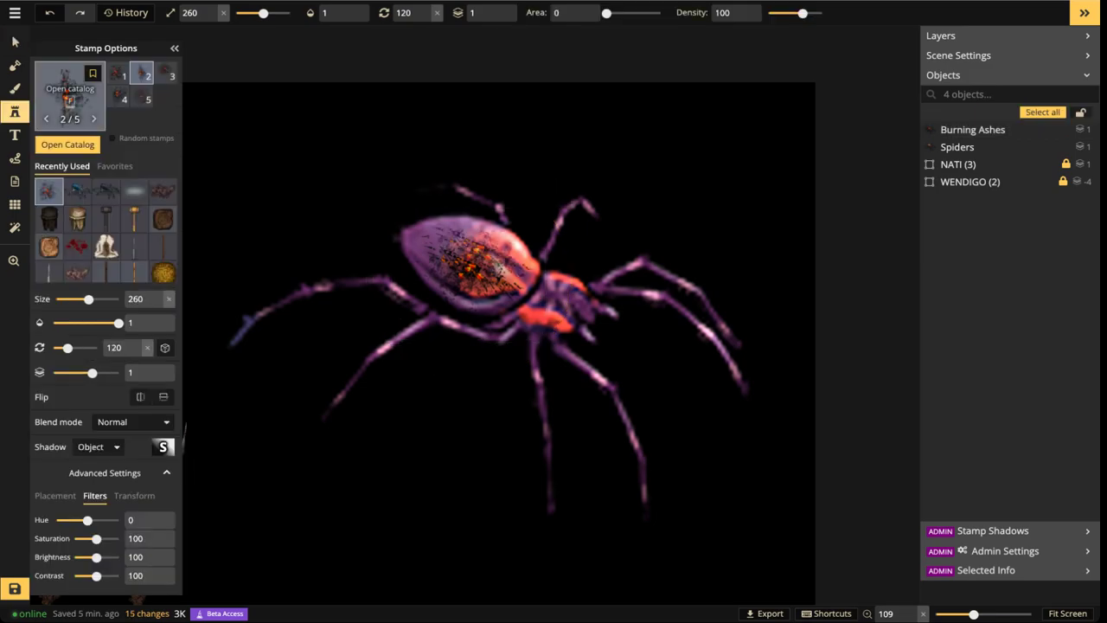
{"action": "left_click", "coordinate": [118, 96]}
{"action": "scroll", "coordinate": [432, 236], "scroll_direction": "up", "scroll_amount": 3}
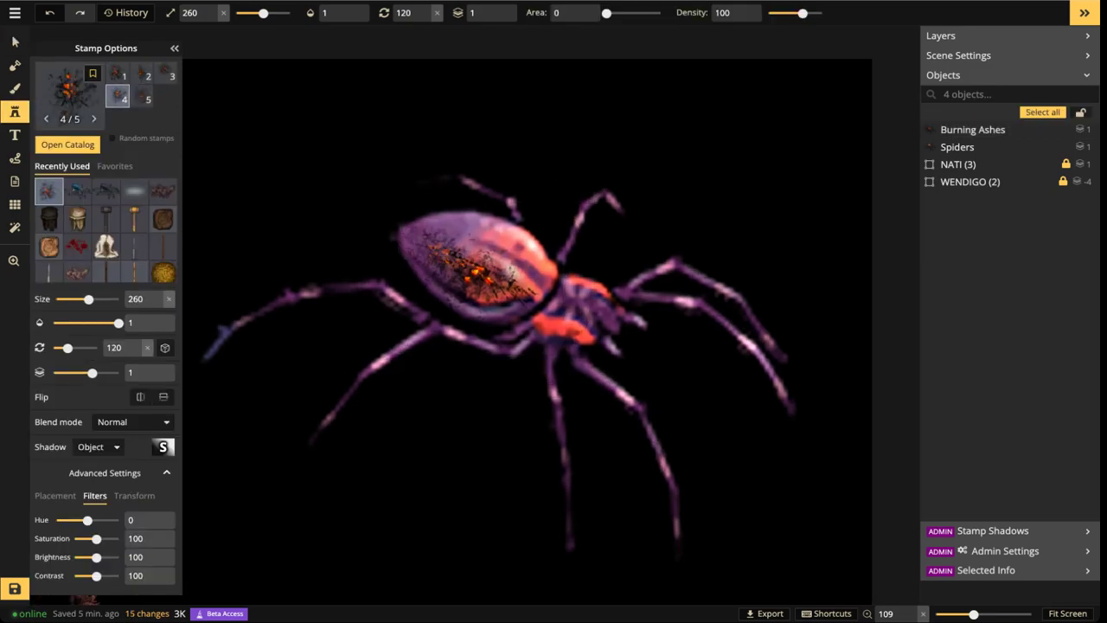
{"action": "scroll", "coordinate": [485, 251], "scroll_direction": "up", "scroll_amount": 2}
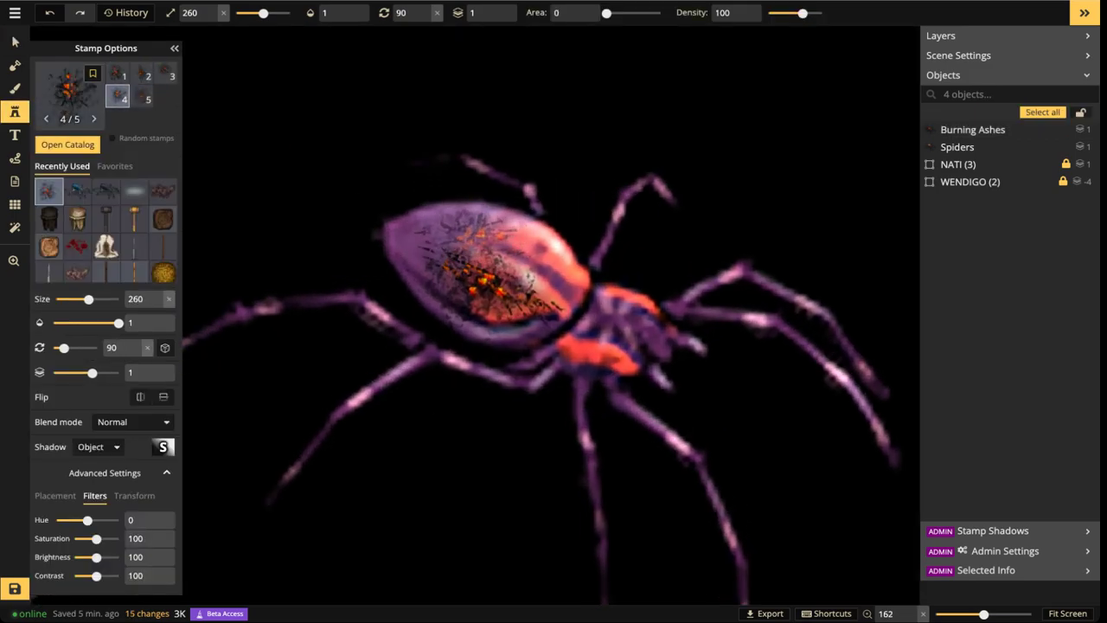
{"action": "scroll", "coordinate": [471, 234], "scroll_direction": "down", "scroll_amount": 2}
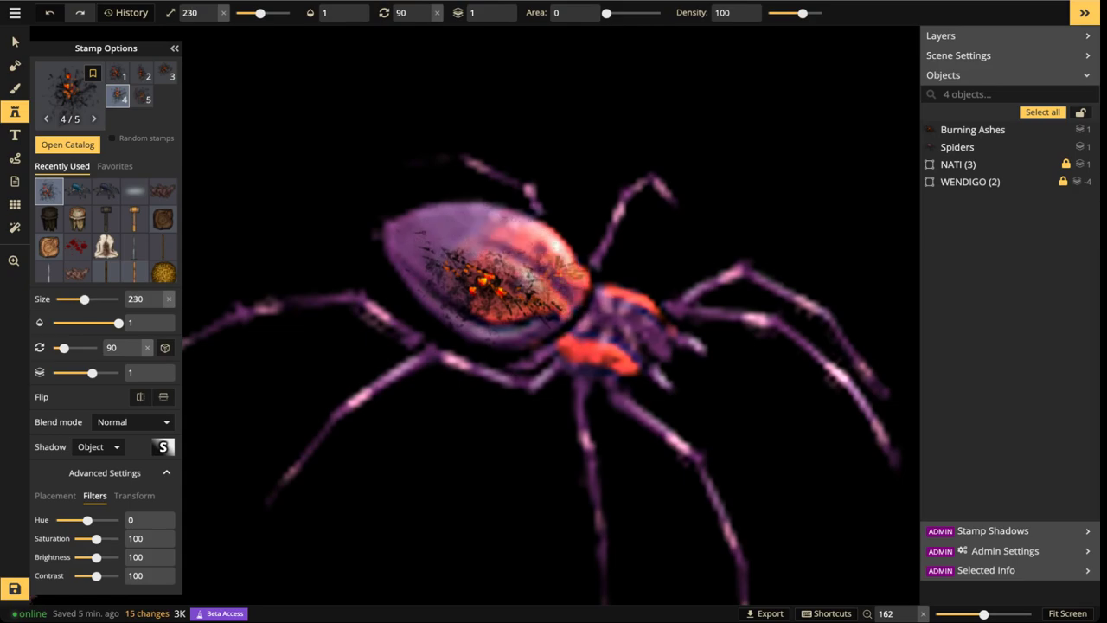
{"action": "scroll", "coordinate": [542, 249], "scroll_direction": "up", "scroll_amount": 2}
{"action": "scroll", "coordinate": [492, 259], "scroll_direction": "up", "scroll_amount": 1}
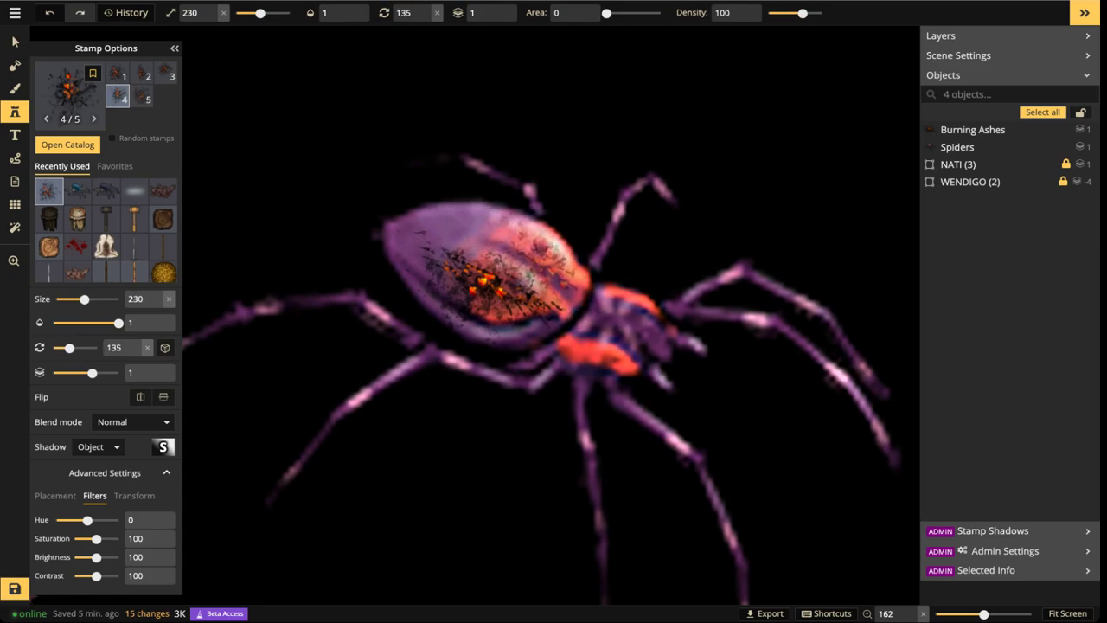
{"action": "left_click", "coordinate": [497, 259]}
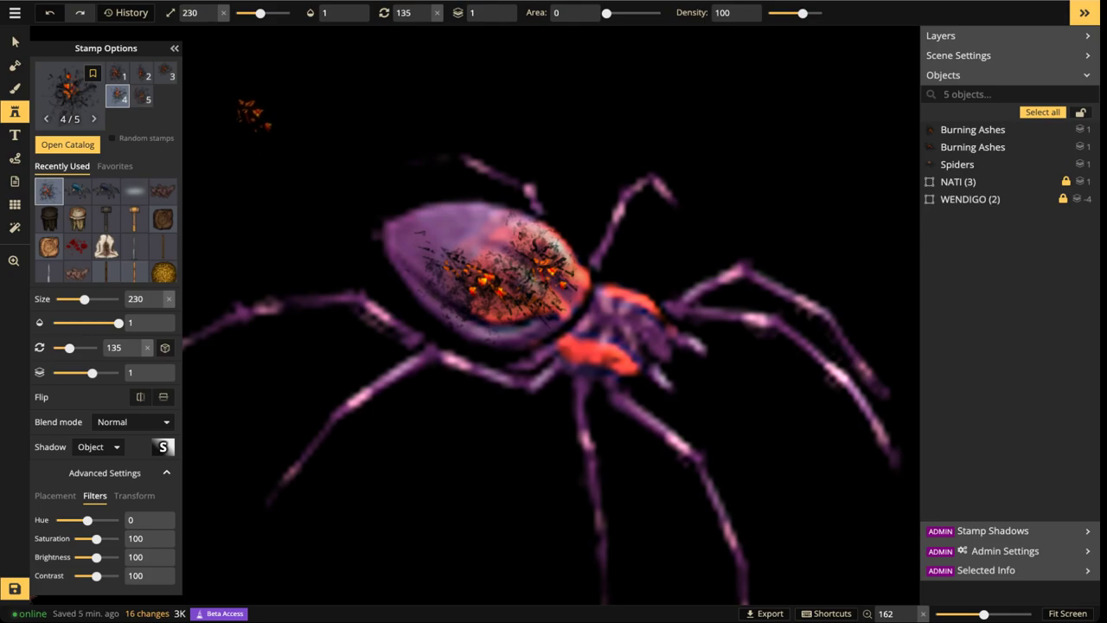
Set the shadow of both Burning Ashes stamps to None
{"action": "left_click", "coordinate": [973, 130]}
{"action": "left_click", "coordinate": [973, 148], "text": "shift"}
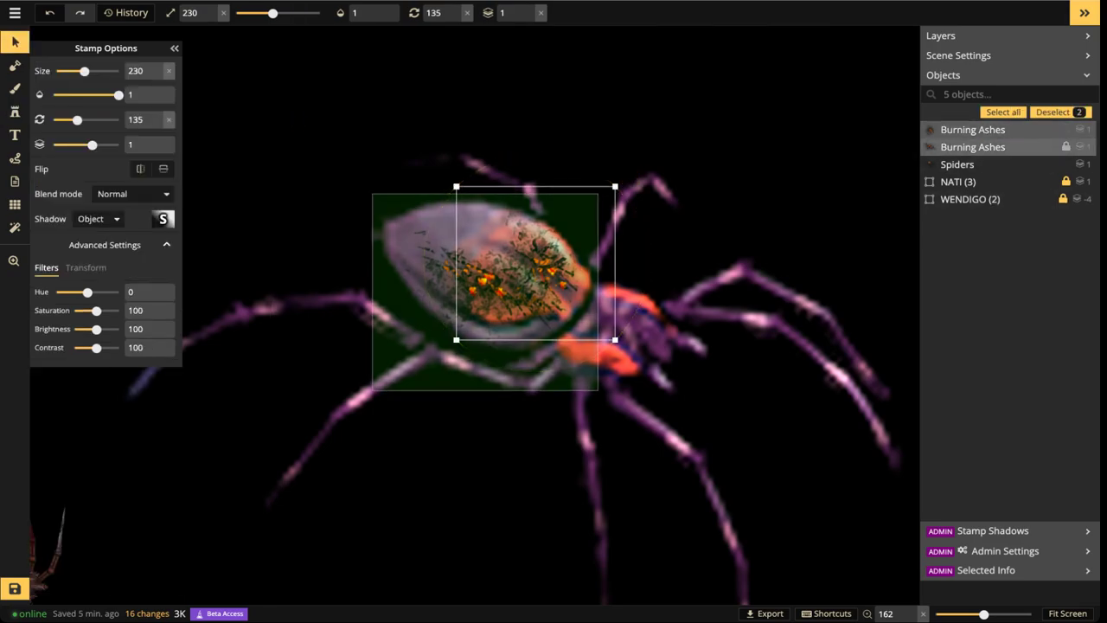
{"action": "left_click", "coordinate": [97, 219]}
{"action": "left_click", "coordinate": [86, 235]}
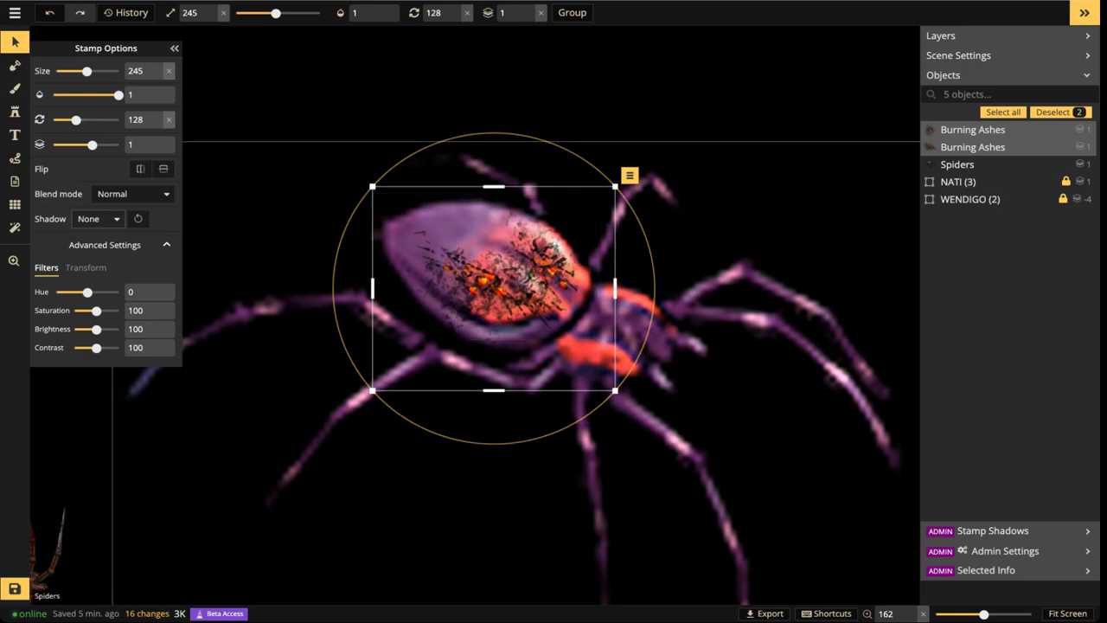
Stamp the third Burning Ashes variant at size 155 and rotation 188 on the rear upper part of the abdomen
{"action": "left_click", "coordinate": [14, 112]}
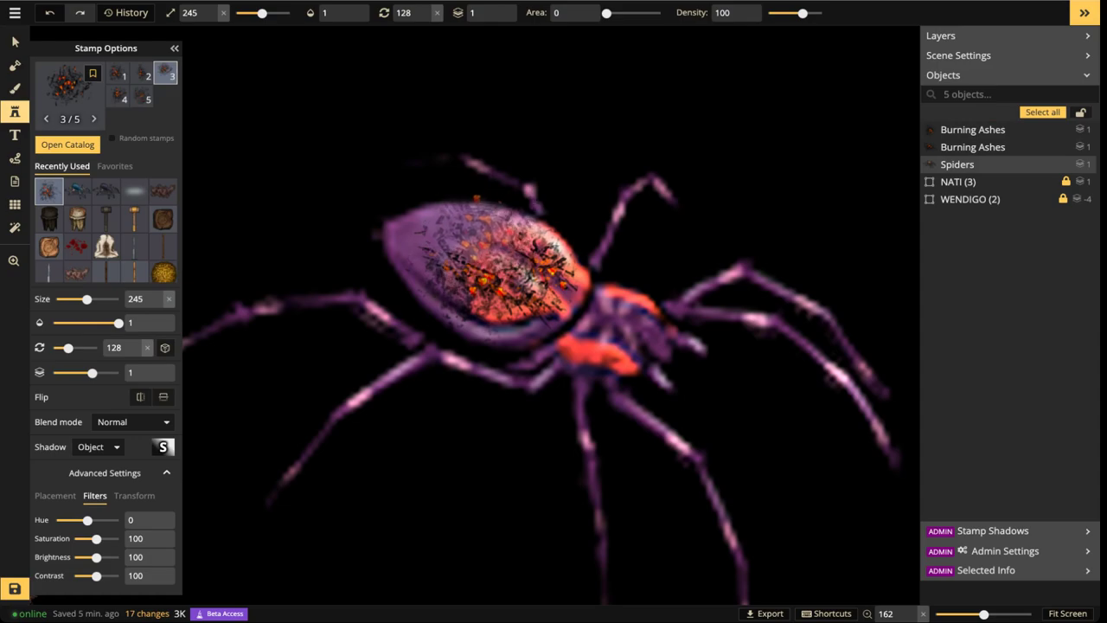
{"action": "scroll", "coordinate": [475, 246], "scroll_direction": "down", "scroll_amount": 3}
{"action": "scroll", "coordinate": [467, 240], "scroll_direction": "down", "scroll_amount": 9}
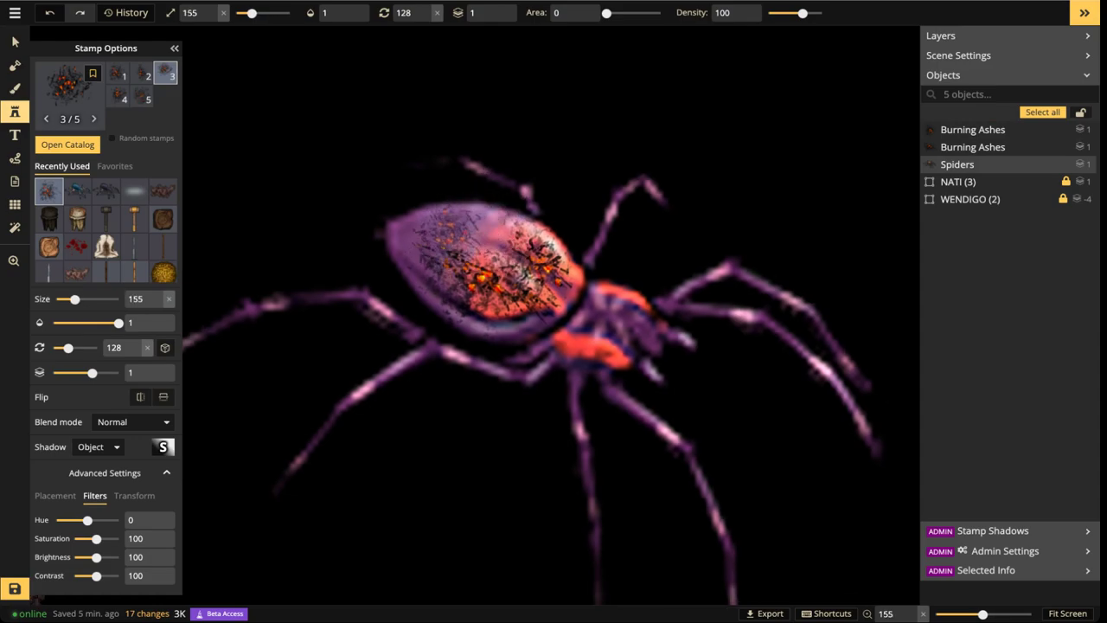
{"action": "scroll", "coordinate": [457, 242], "scroll_direction": "down", "scroll_amount": 3}
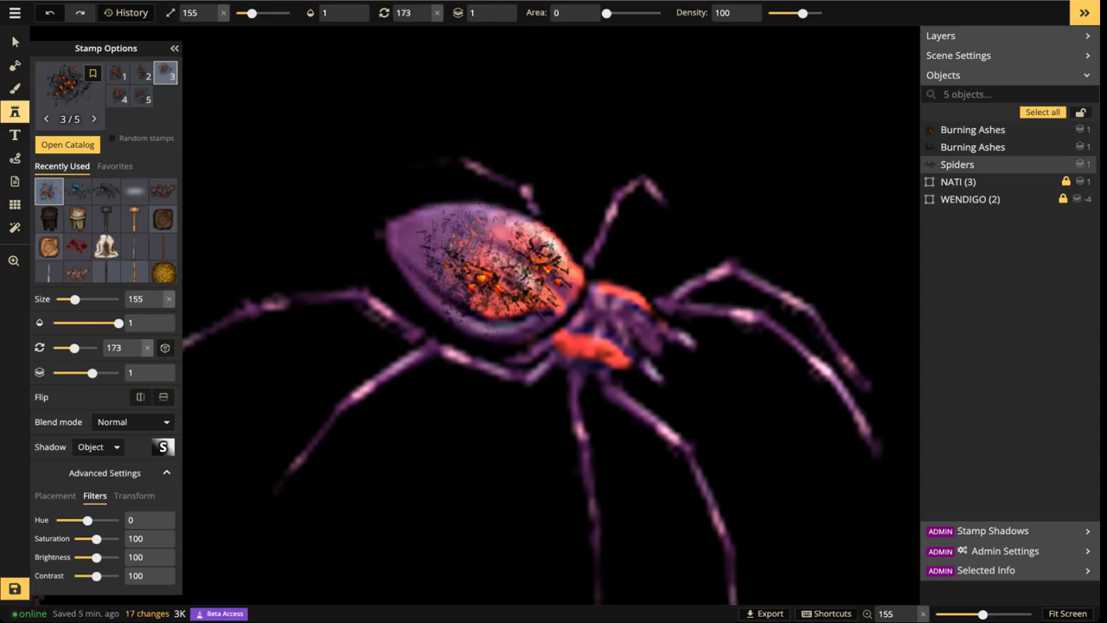
{"action": "scroll", "coordinate": [485, 251], "scroll_direction": "down", "scroll_amount": 1}
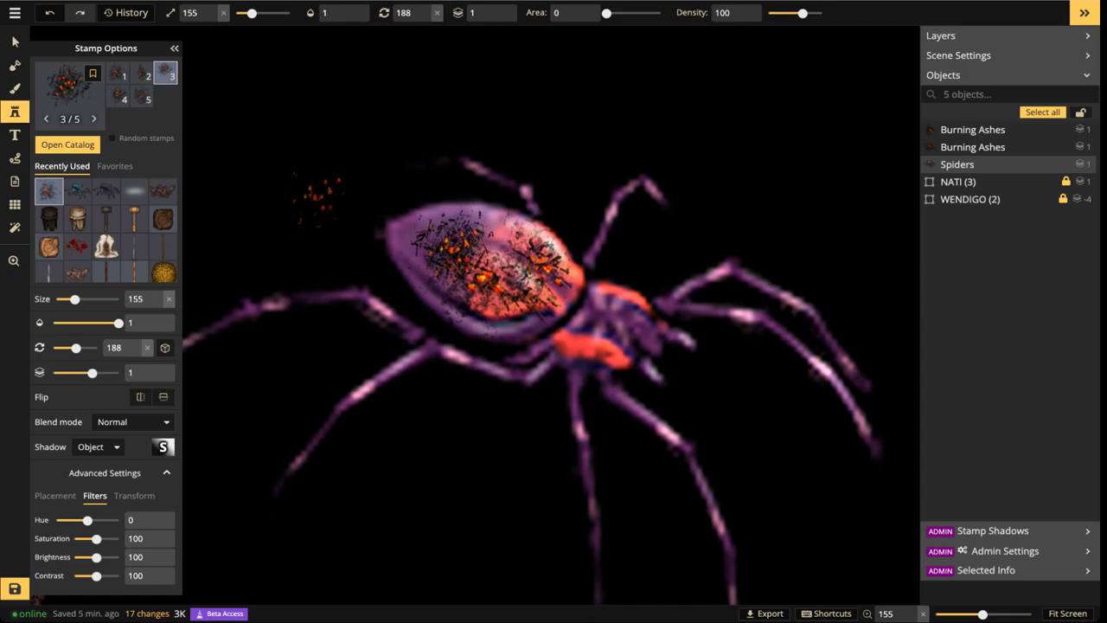
{"action": "left_click", "coordinate": [484, 251]}
Remove the shadow from the ash stamp on the rear of the abdomen
{"action": "left_click", "coordinate": [15, 42]}
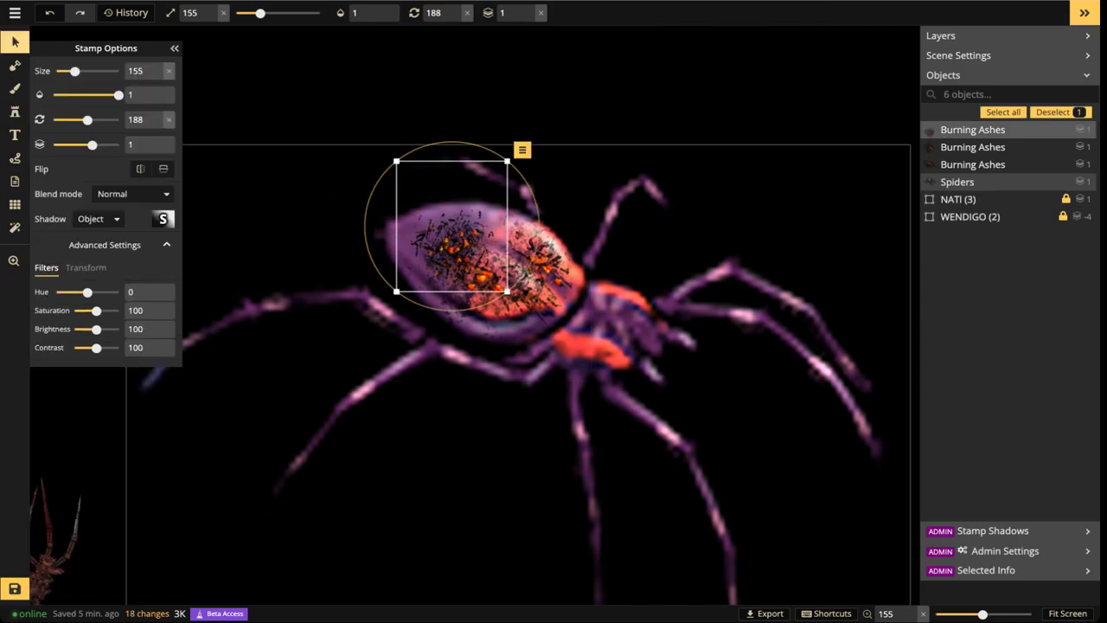
{"action": "left_click", "coordinate": [99, 219]}
{"action": "left_click", "coordinate": [97, 245]}
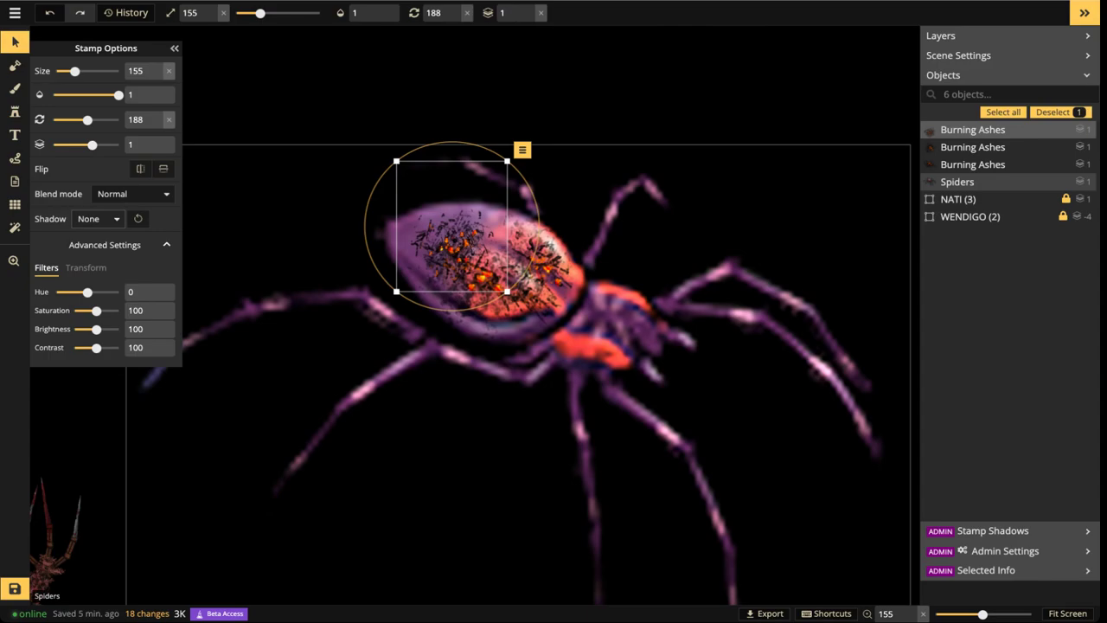
Set the three ash stamps to saturation 200 and brightness 200, then enlarge them to size 272 and recenter them over the abdomen
{"action": "left_click", "coordinate": [973, 164], "text": "shift"}
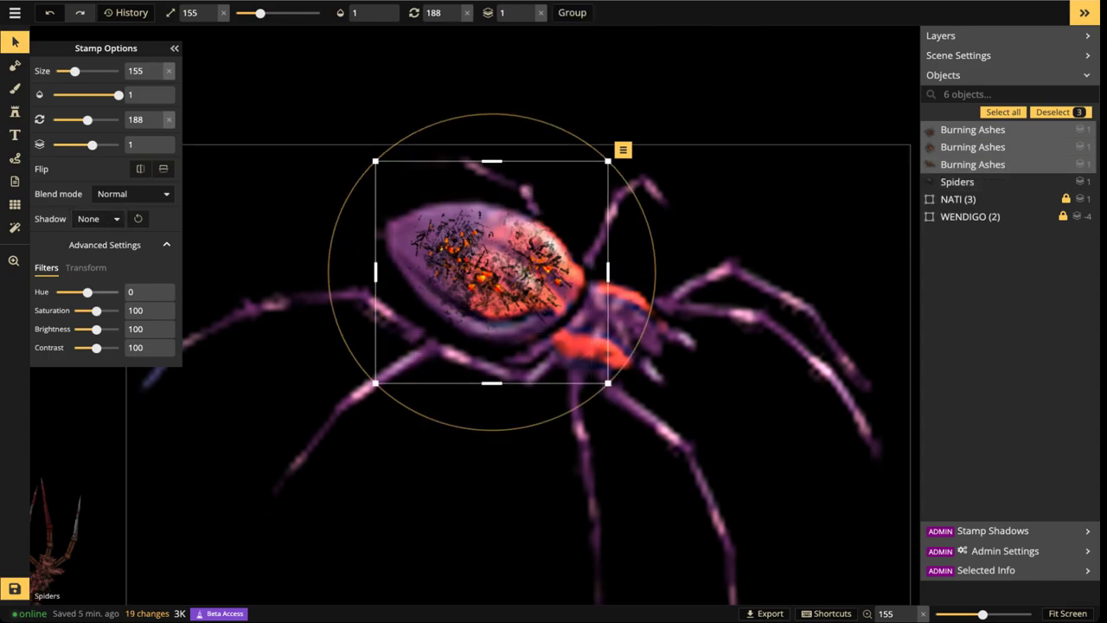
{"action": "left_click_drag", "start_coordinate": [97, 311], "coordinate": [118, 329]}
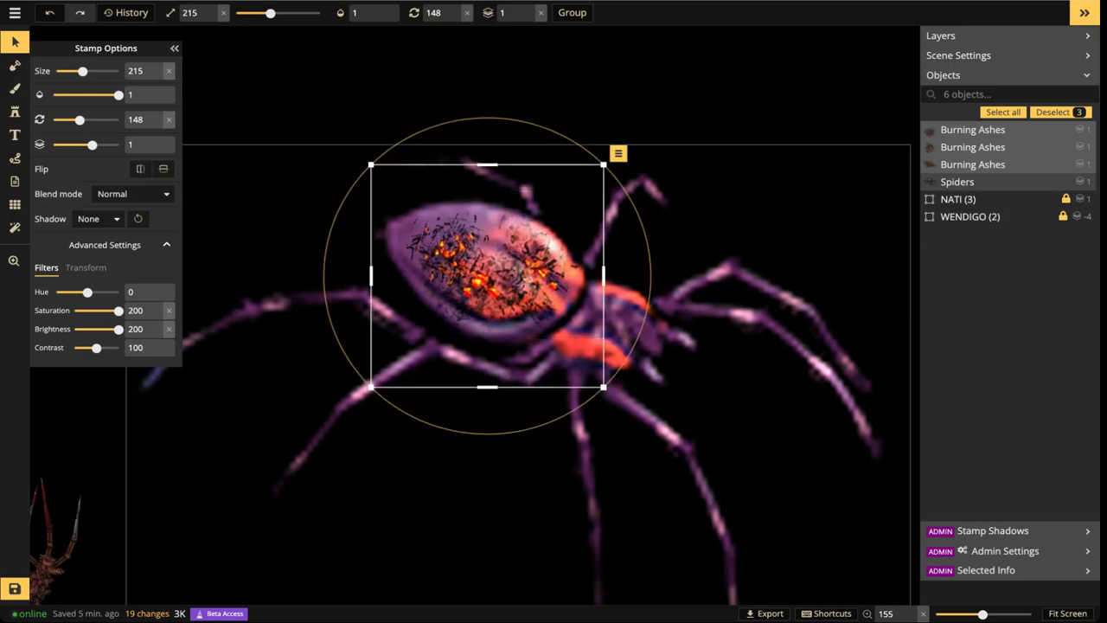
{"action": "left_click_drag", "start_coordinate": [604, 388], "coordinate": [662, 441]}
{"action": "left_click_drag", "start_coordinate": [516, 301], "coordinate": [490, 276]}
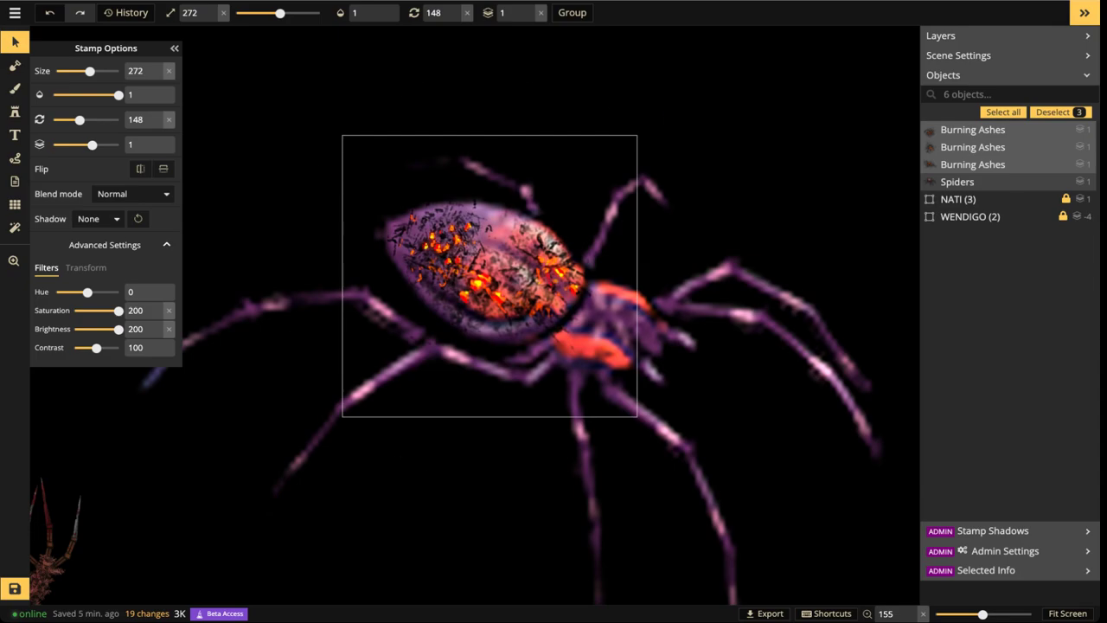
Try the blend modes from Darken through Luminosity on the three ash stamps, then set them back to Normal
{"action": "scroll", "coordinate": [352, 171], "scroll_direction": "down", "scroll_amount": 3}
{"action": "scroll", "coordinate": [352, 171], "scroll_direction": "down", "scroll_amount": 2}
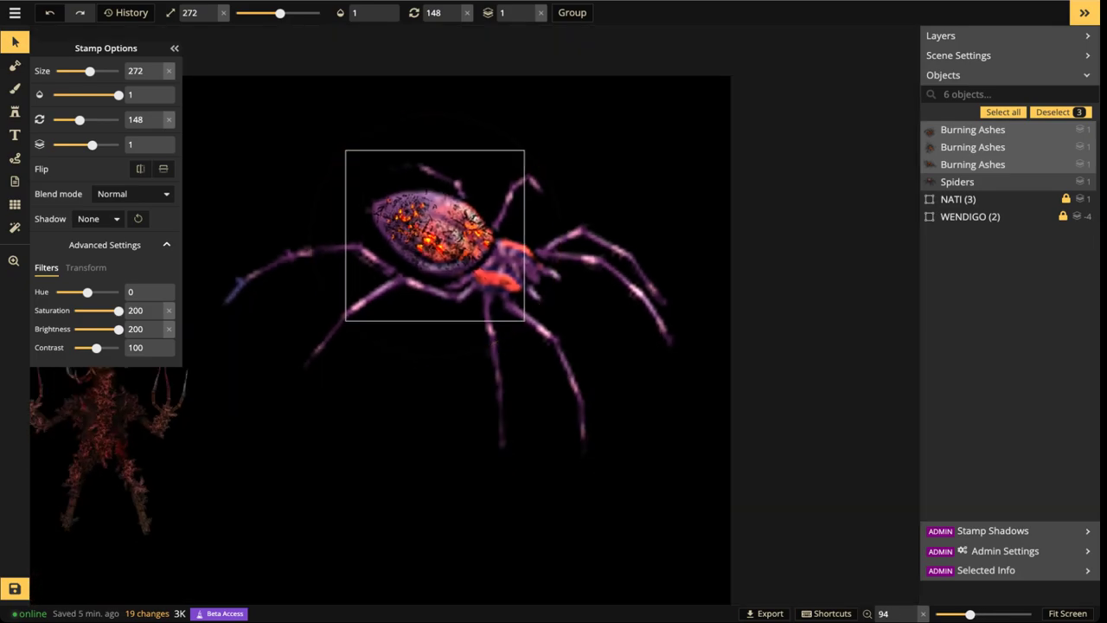
{"action": "left_click", "coordinate": [133, 194]}
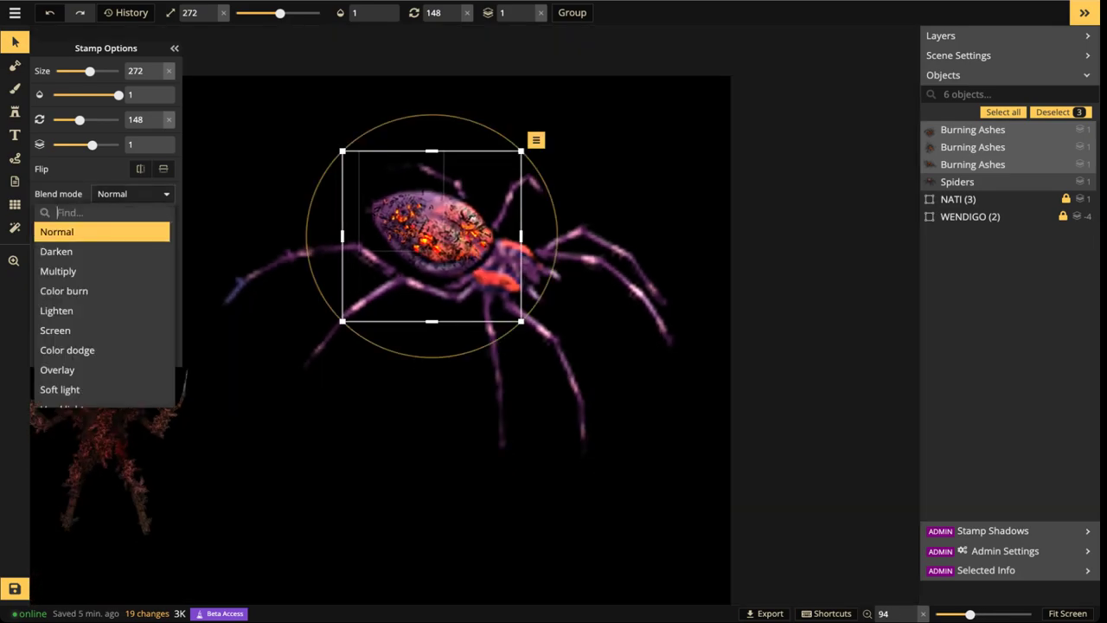
{"action": "left_click", "coordinate": [102, 251]}
{"action": "key", "text": "Down"}
{"action": "key", "text": "Down"}
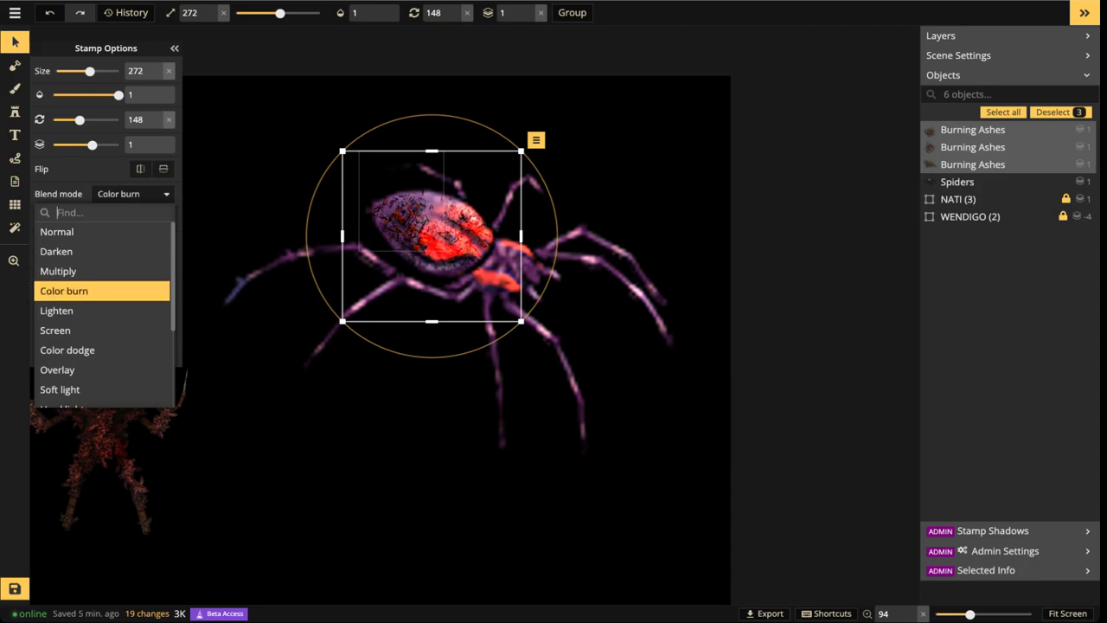
{"action": "key", "text": "Down"}
{"action": "key", "text": "Down"}
{"action": "key", "text": "Down"}
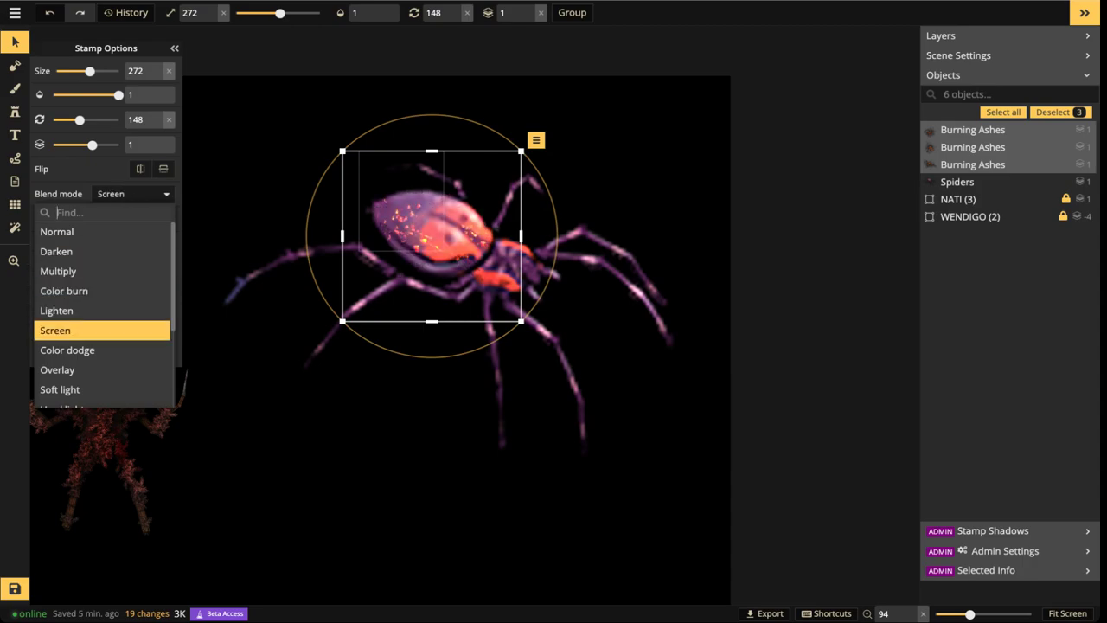
{"action": "key", "text": "Down"}
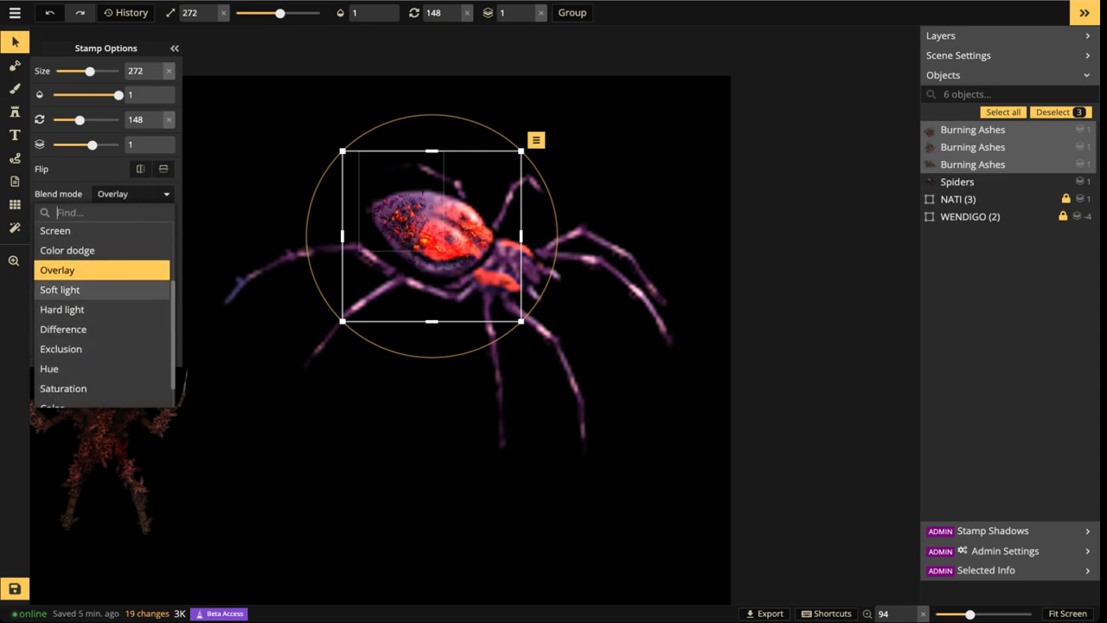
{"action": "key", "text": "Down"}
{"action": "key", "text": "Down"}
{"action": "key", "text": "Down"}
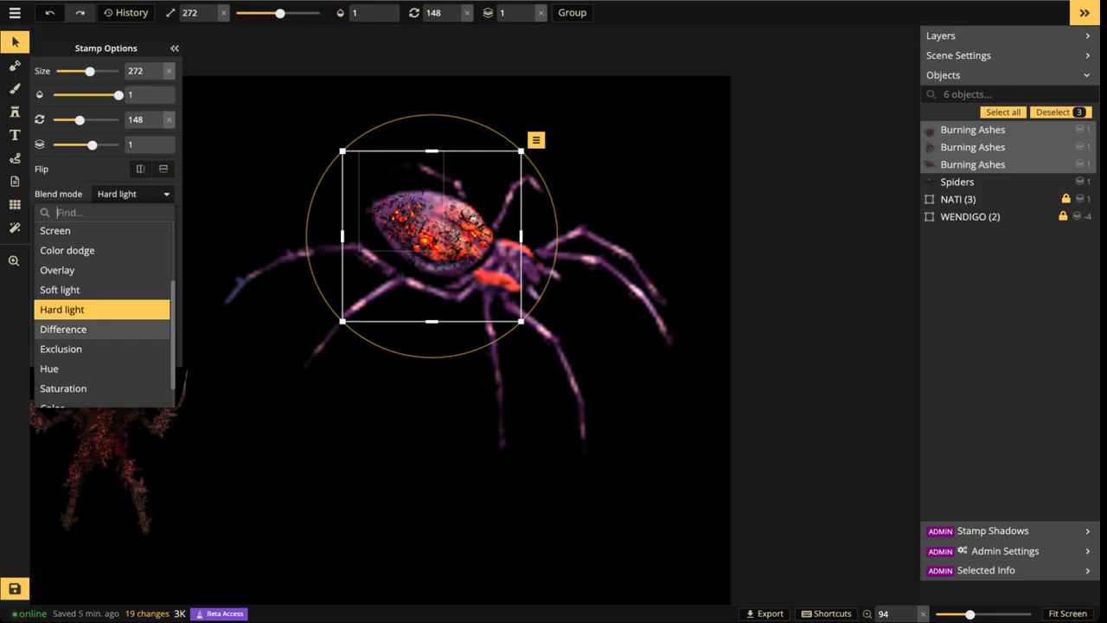
{"action": "key", "text": "Down"}
{"action": "key", "text": "Down"}
{"action": "key", "text": "Down"}
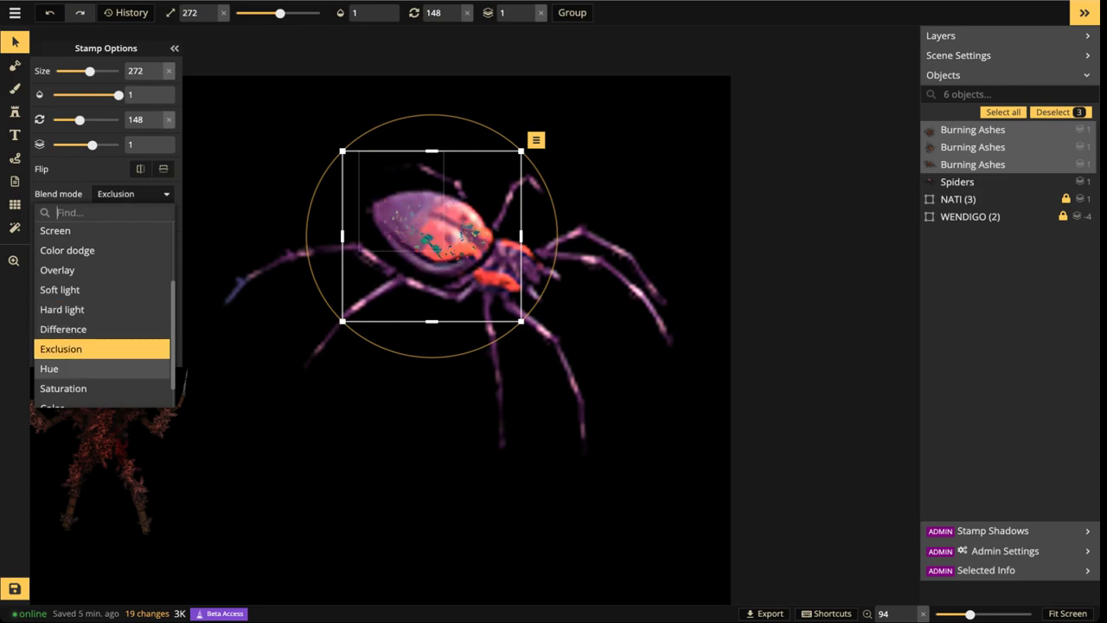
{"action": "key", "text": "Down"}
{"action": "key", "text": "Down"}
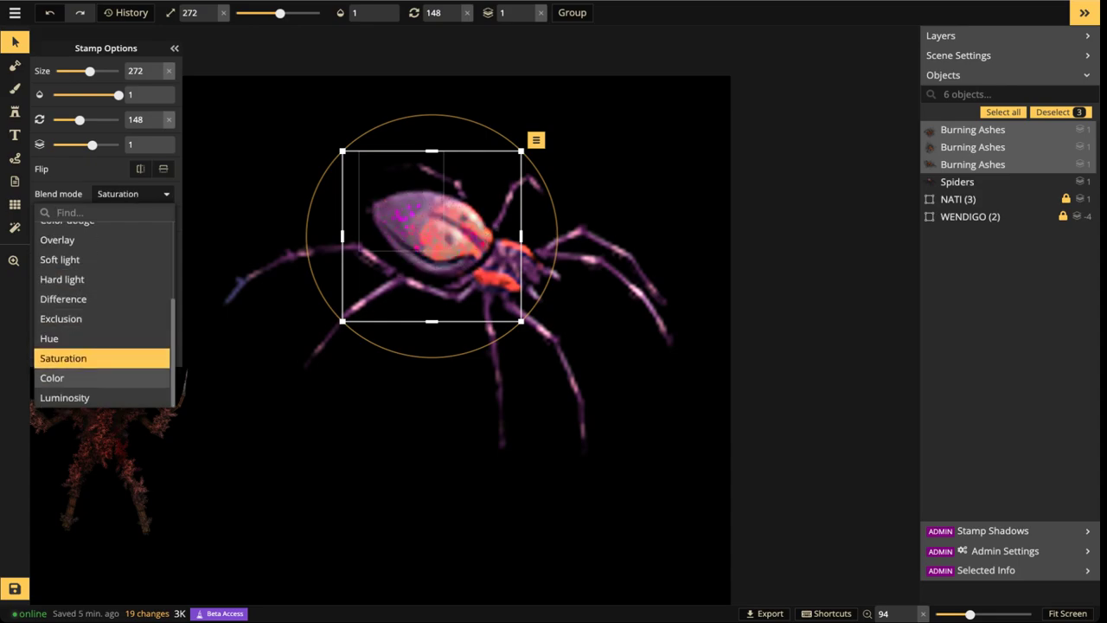
{"action": "key", "text": "Down"}
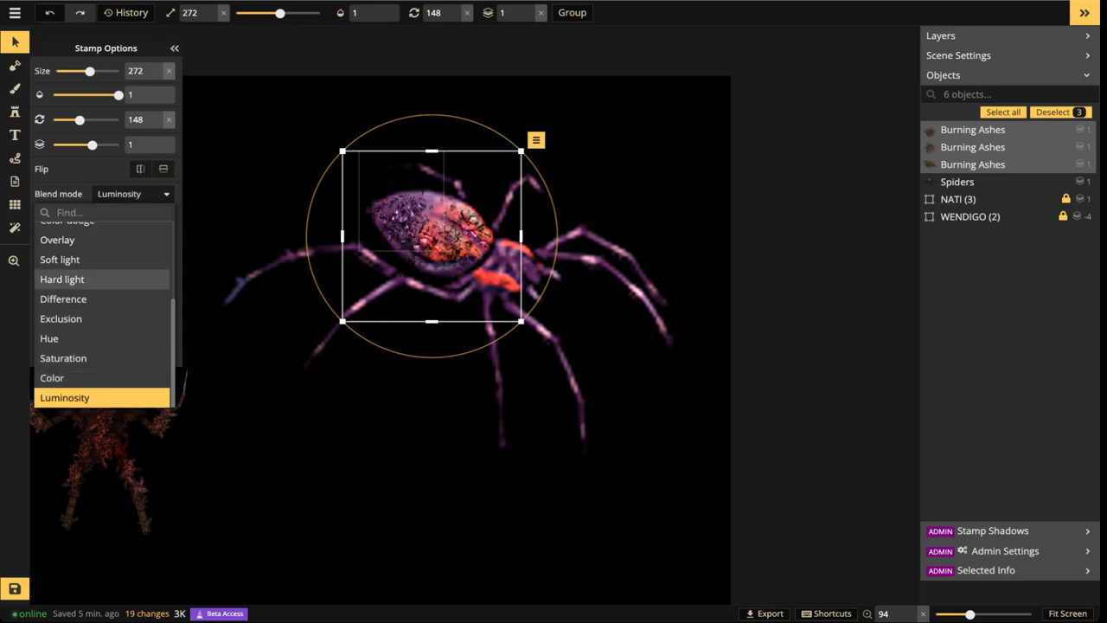
{"action": "scroll", "coordinate": [104, 315], "scroll_direction": "up", "scroll_amount": 3}
{"action": "left_click", "coordinate": [87, 232]}
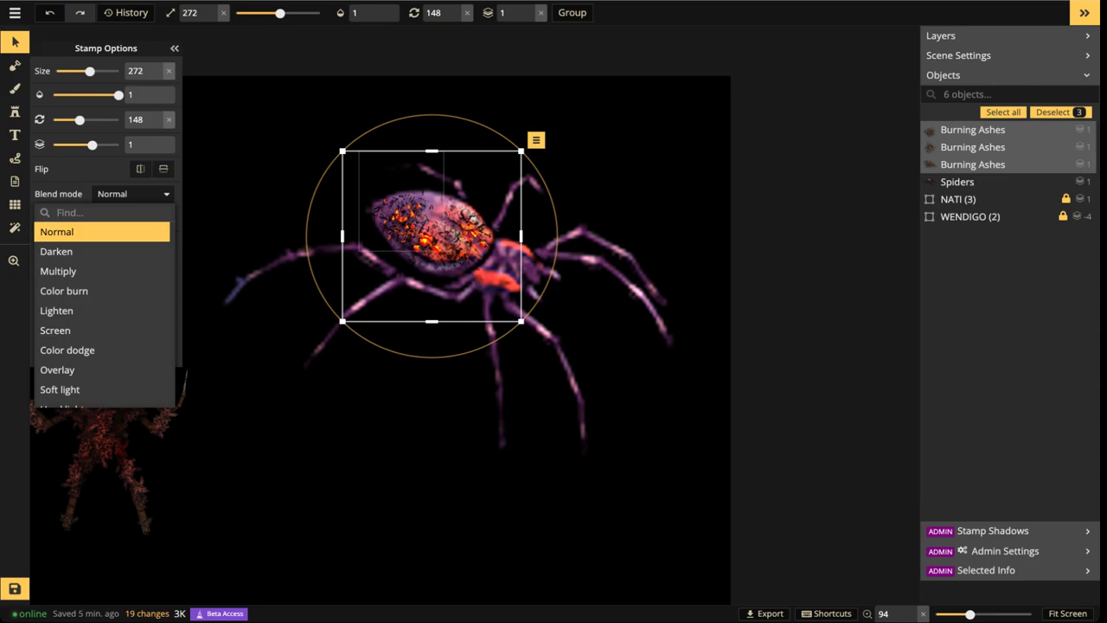
{"action": "left_click", "coordinate": [286, 286]}
Set the spider stamp's hue to -41 and its saturation to 53
{"action": "left_click", "coordinate": [957, 182]}
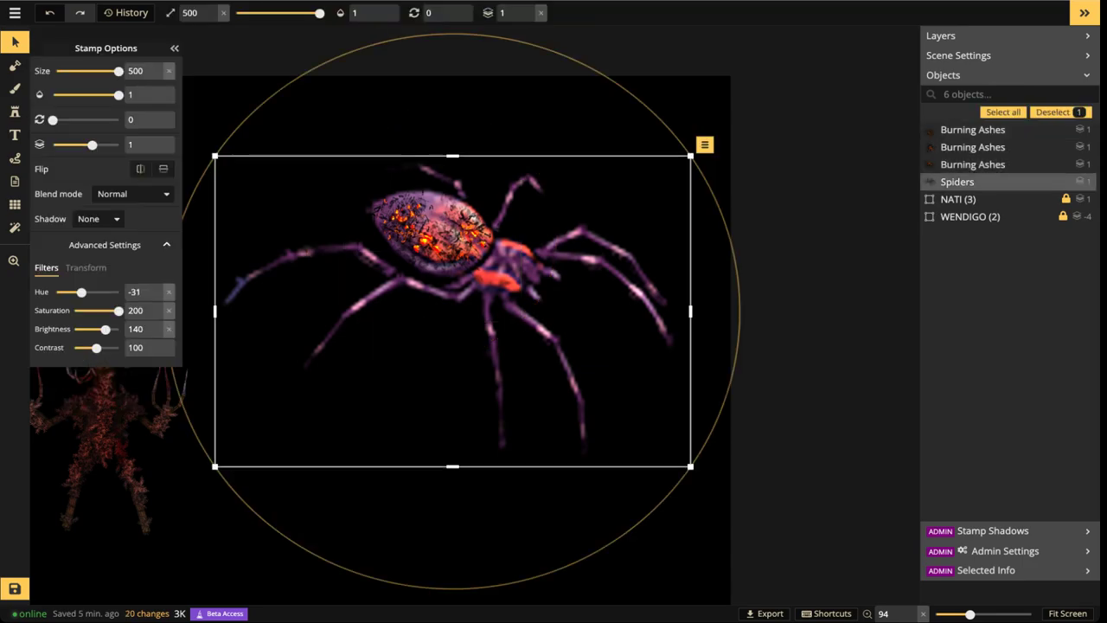
{"action": "mouse_move", "coordinate": [81, 292]}
{"action": "left_mouse_down"}
{"action": "mouse_move", "coordinate": [67, 291]}
{"action": "mouse_move", "coordinate": [88, 291]}
{"action": "left_mouse_up"}
{"action": "mouse_move", "coordinate": [94, 292]}
{"action": "left_mouse_down"}
{"action": "mouse_move", "coordinate": [104, 292]}
{"action": "mouse_move", "coordinate": [83, 291]}
{"action": "mouse_move", "coordinate": [110, 310]}
{"action": "mouse_move", "coordinate": [95, 311]}
{"action": "mouse_move", "coordinate": [90, 291]}
{"action": "mouse_move", "coordinate": [105, 291]}
{"action": "mouse_move", "coordinate": [81, 291]}
{"action": "mouse_move", "coordinate": [118, 292]}
{"action": "mouse_move", "coordinate": [68, 291]}
{"action": "mouse_move", "coordinate": [93, 310]}
{"action": "mouse_move", "coordinate": [66, 292]}
{"action": "mouse_move", "coordinate": [80, 292]}
{"action": "left_mouse_up"}
{"action": "scroll", "coordinate": [447, 240], "scroll_direction": "up", "scroll_amount": 3}
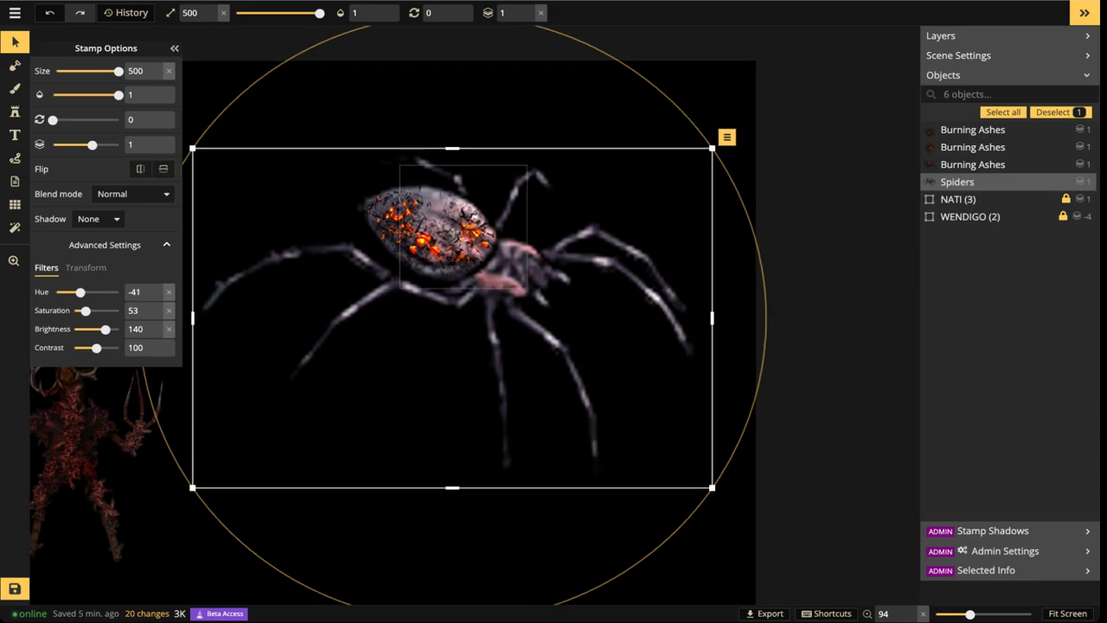
{"action": "key", "text": "Escape"}
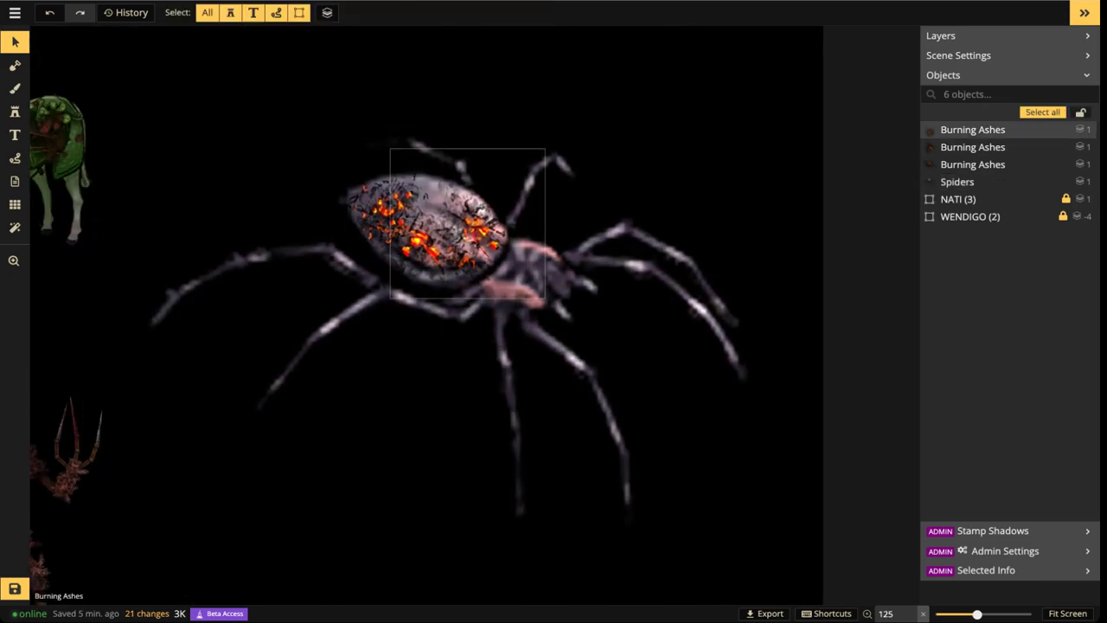
Search the stamp catalog for LIGHT and choose the Orange Lights stamp from the Effects category
{"action": "left_click", "coordinate": [15, 111]}
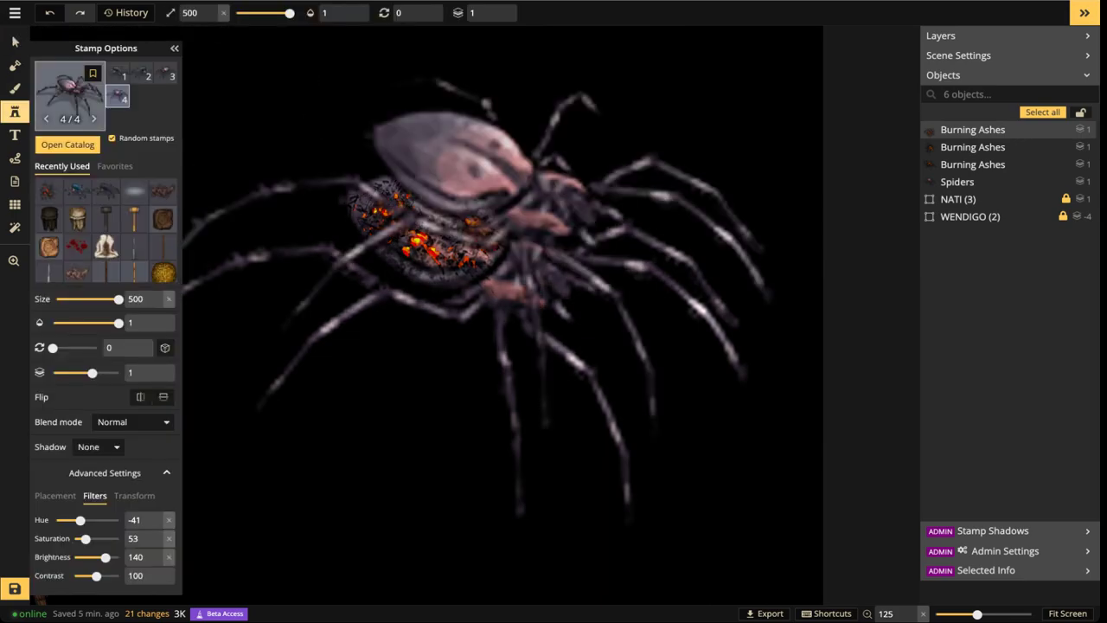
{"action": "left_click", "coordinate": [71, 96]}
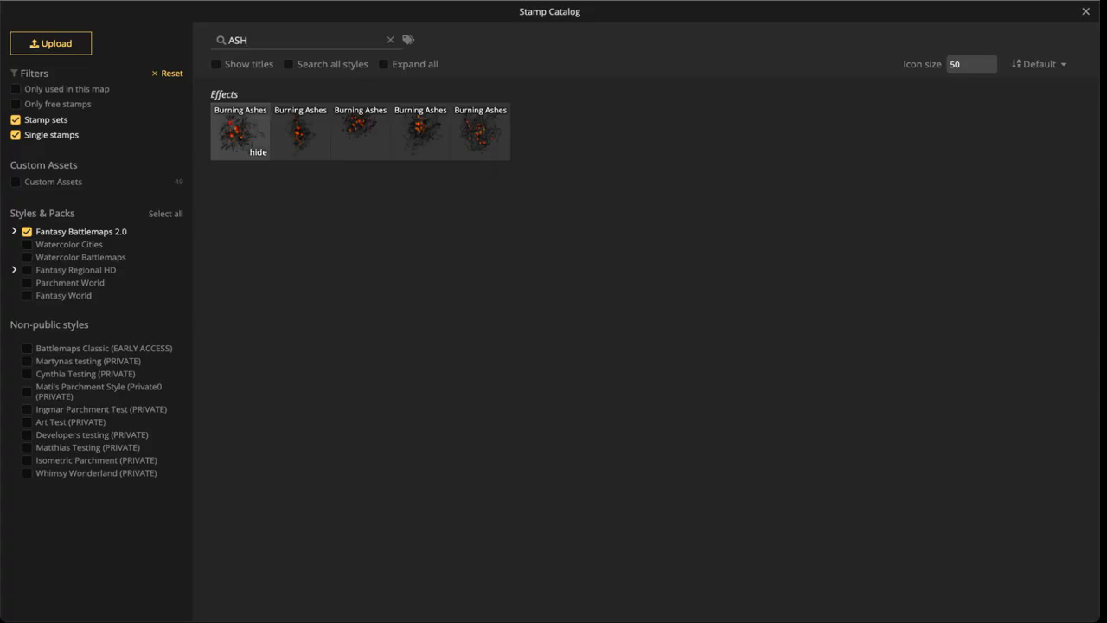
{"action": "key", "text": "Escape"}
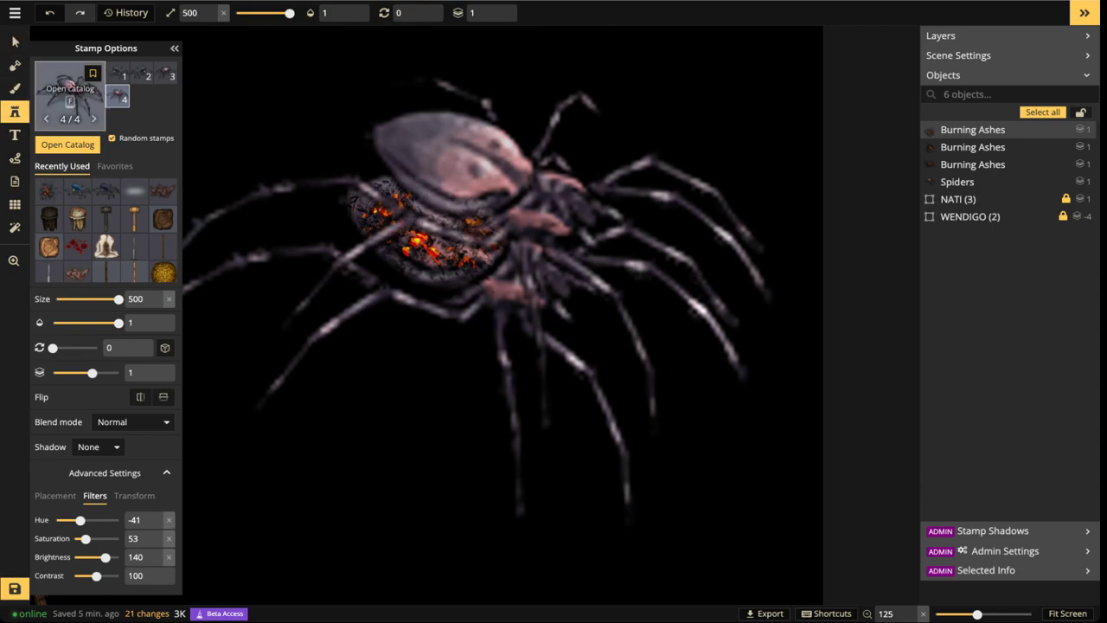
{"action": "left_click", "coordinate": [70, 91]}
{"action": "key", "text": "ctrl+a"}
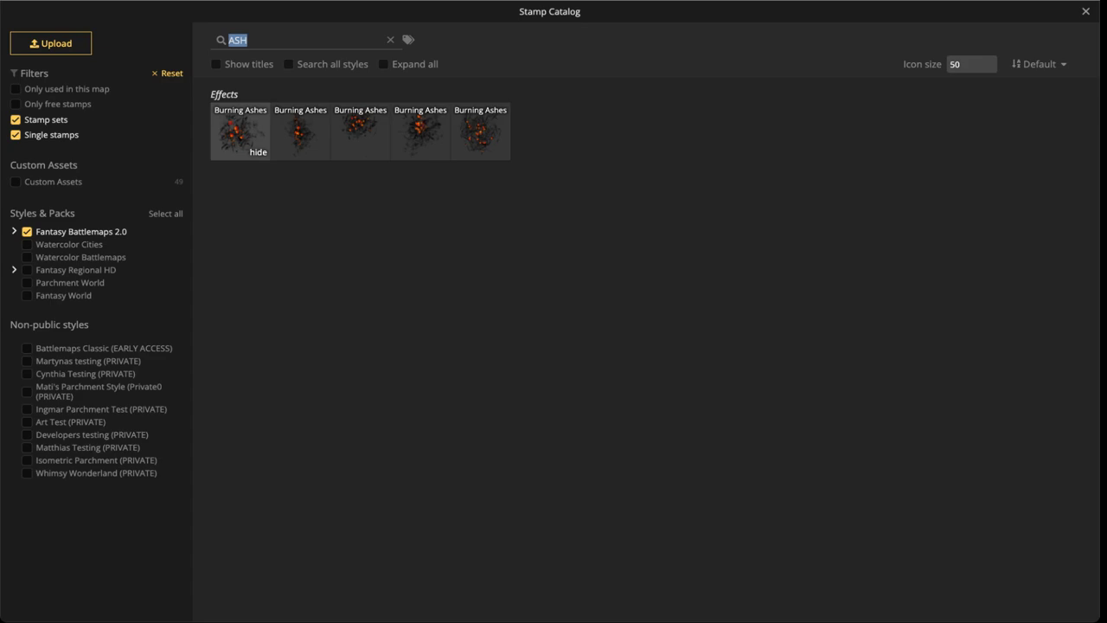
{"action": "type", "text": "Li"}
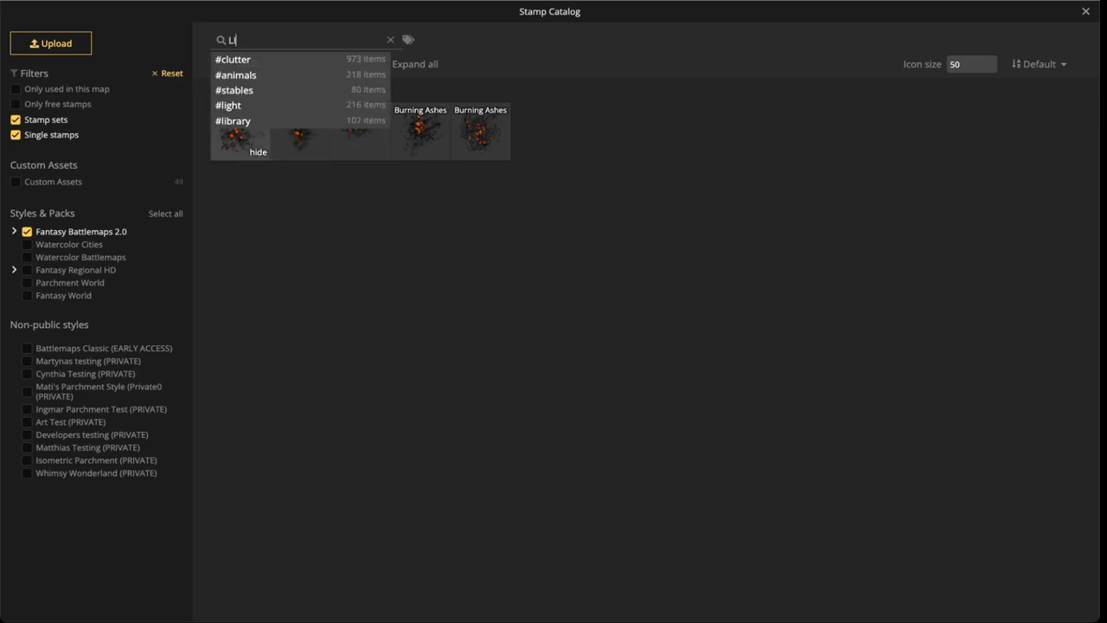
{"action": "type", "text": "GHT"}
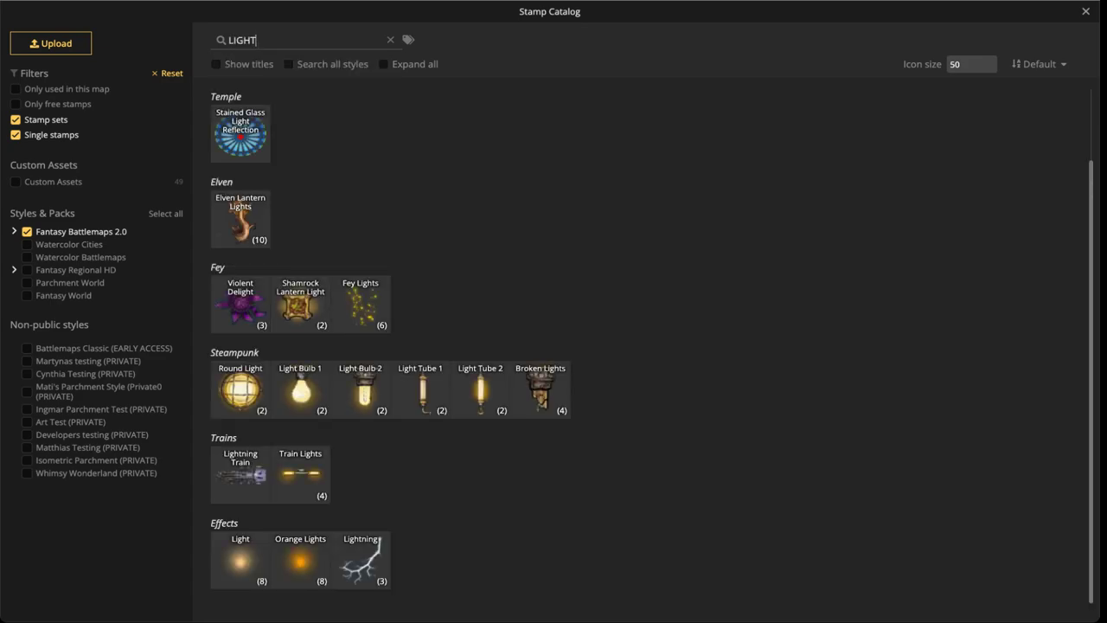
{"action": "left_click", "coordinate": [300, 560]}
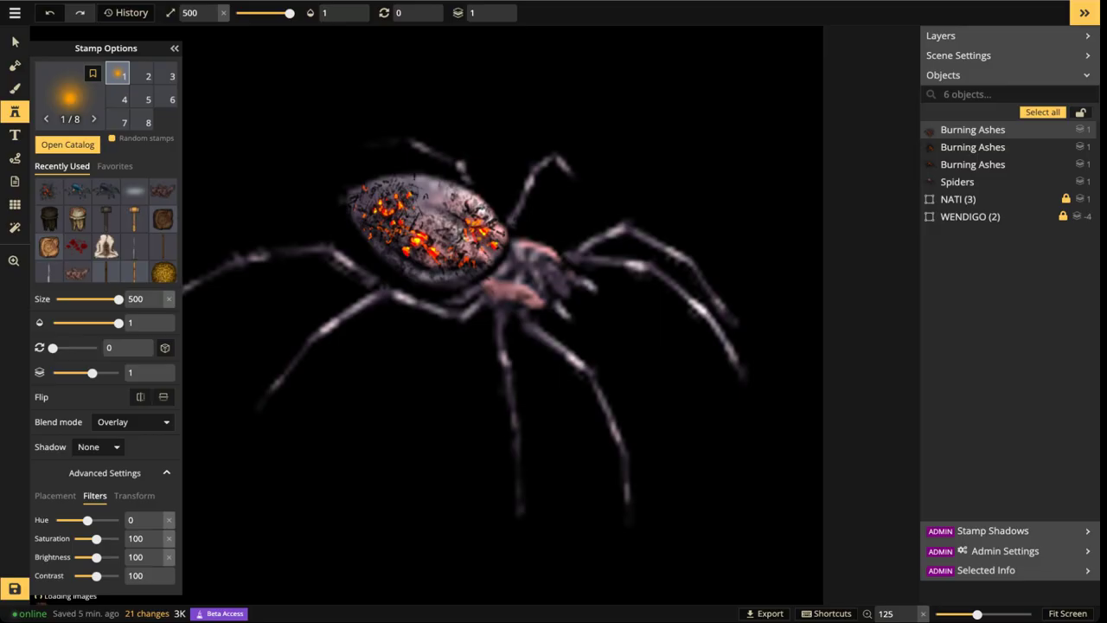
Set the Orange Lights stamp to layer 5 and size 112
{"action": "scroll", "coordinate": [402, 200], "scroll_direction": "up", "scroll_amount": 1}
{"action": "left_click", "coordinate": [499, 9]}
{"action": "left_click", "coordinate": [499, 9]}
{"action": "left_click", "coordinate": [499, 9]}
{"action": "left_click", "coordinate": [499, 8]}
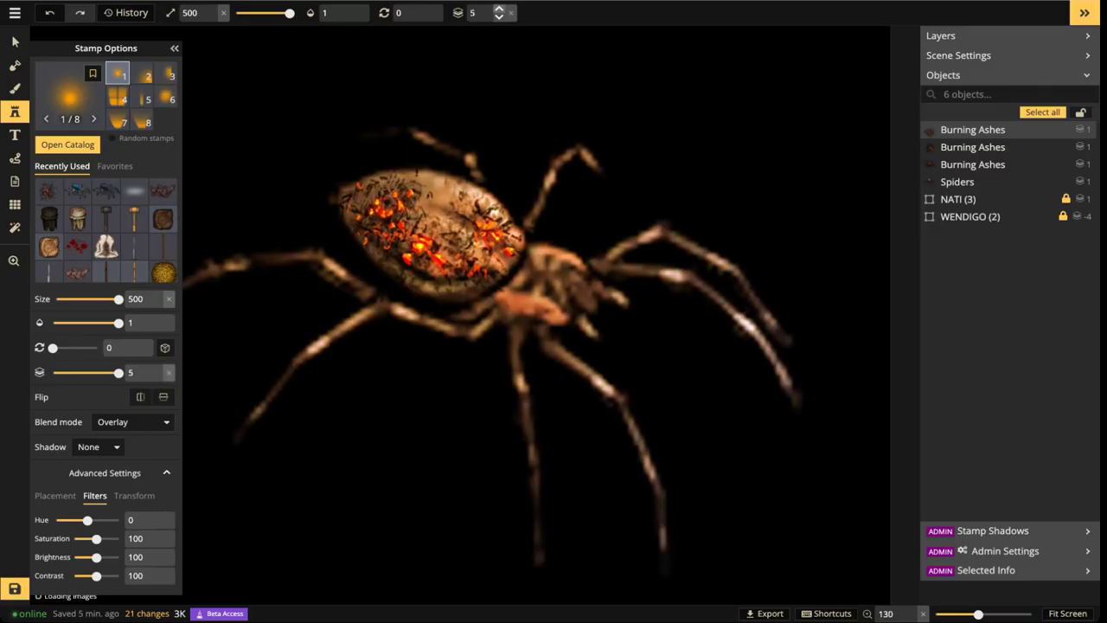
{"action": "scroll", "coordinate": [451, 252], "scroll_direction": "down", "scroll_amount": 3}
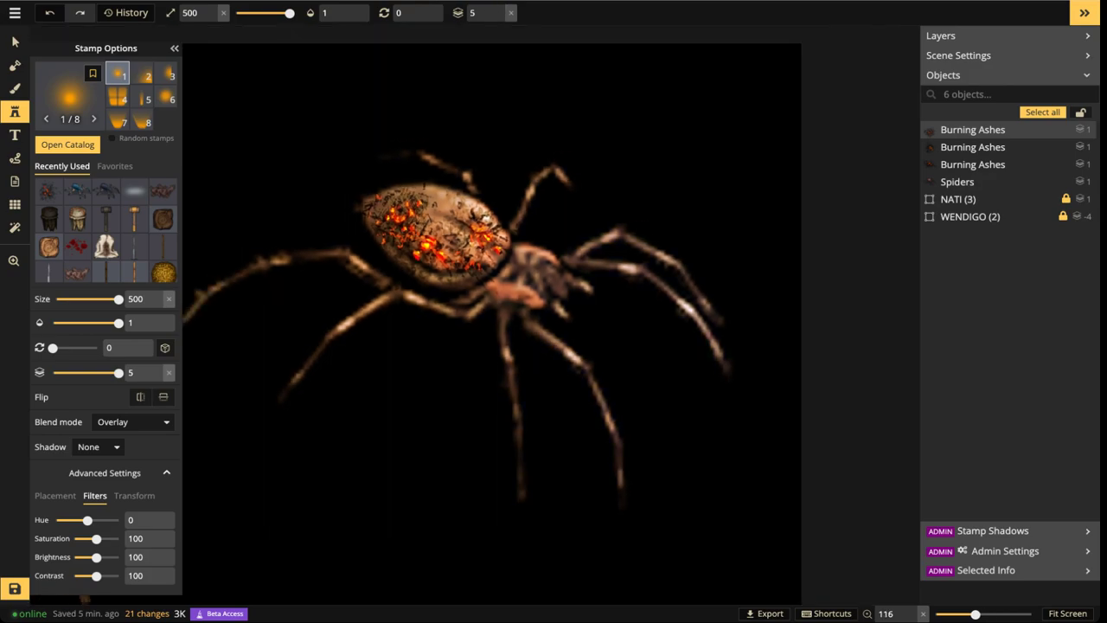
{"action": "left_click_drag", "start_coordinate": [118, 300], "coordinate": [69, 299]}
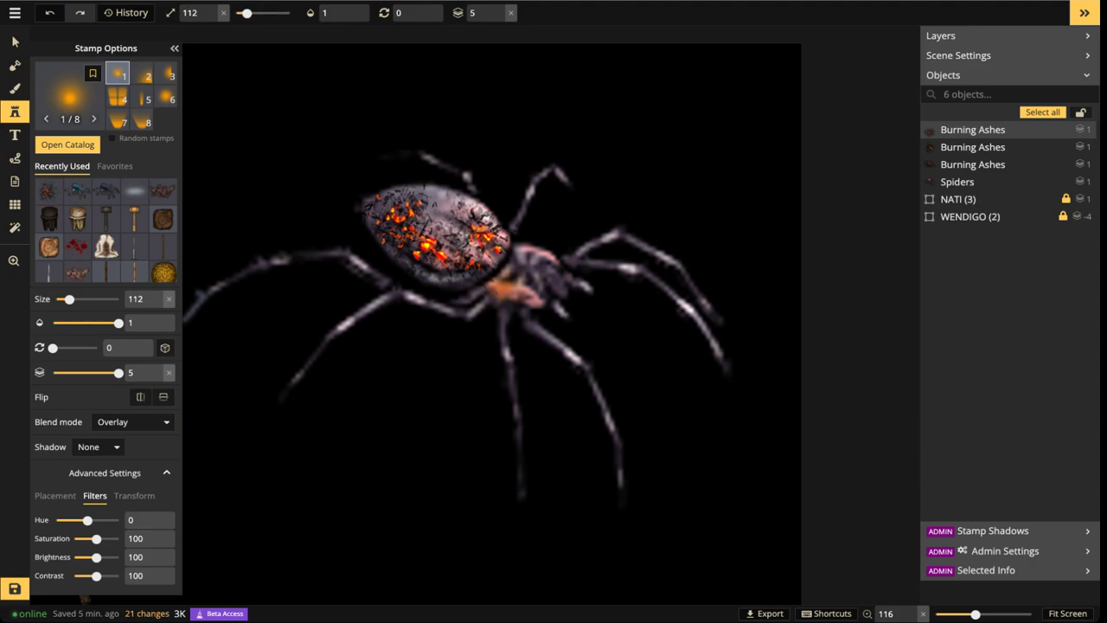
Stamp an Orange Light on the front part of the spider's abdomen and enlarge it to size 142
{"action": "left_click", "coordinate": [479, 231]}
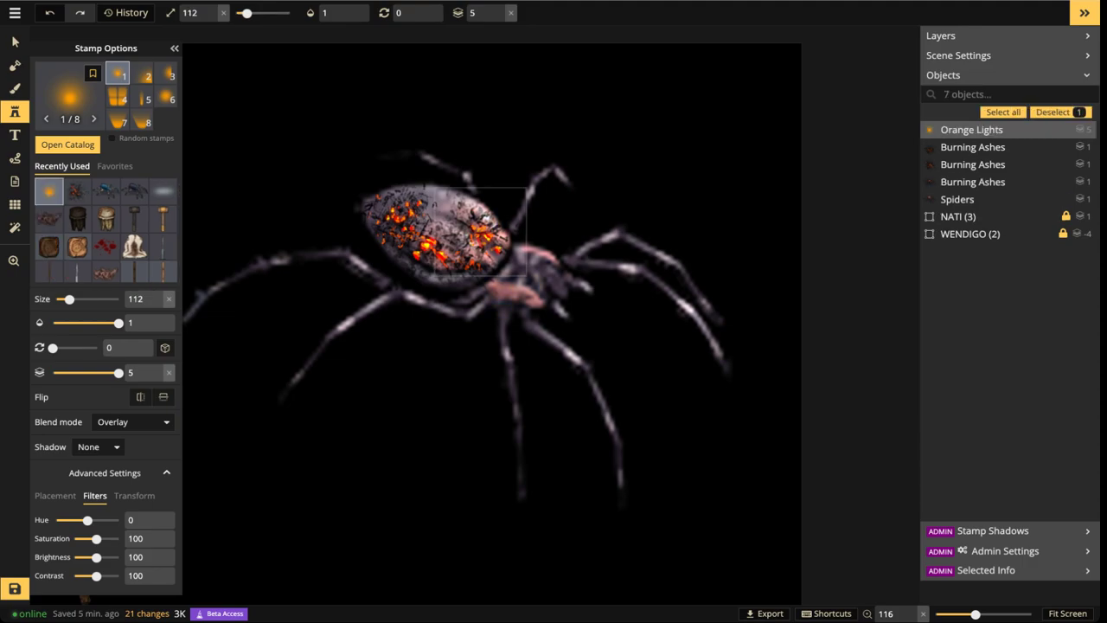
{"action": "left_click_drag", "start_coordinate": [525, 275], "coordinate": [535, 284]}
{"action": "scroll", "coordinate": [480, 232], "scroll_direction": "up", "scroll_amount": 1}
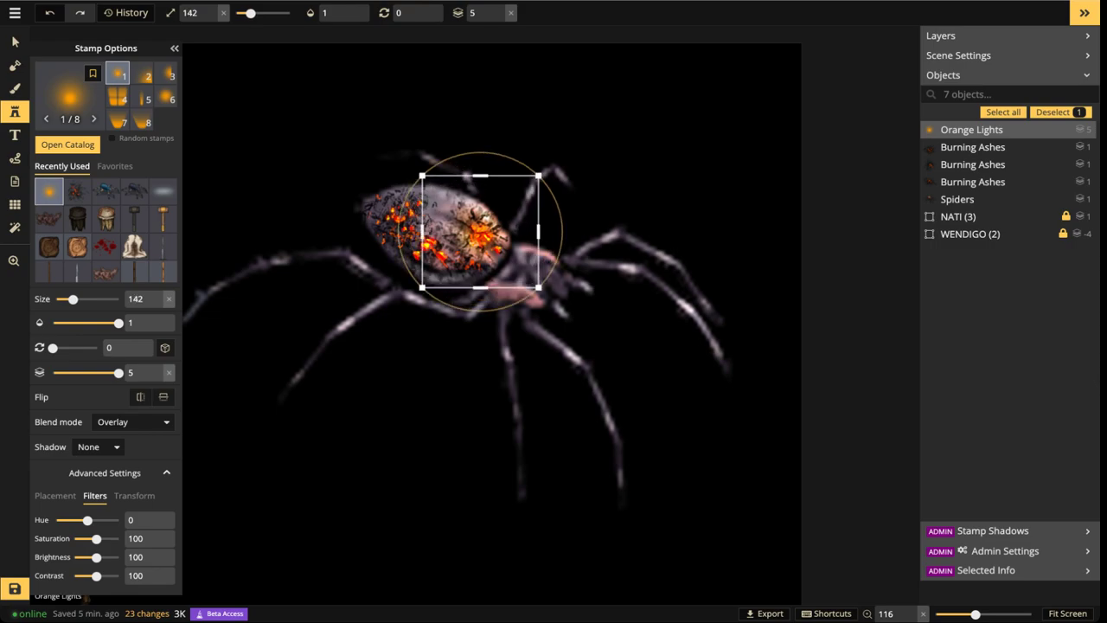
{"action": "key", "text": "Escape"}
Stamp four more Orange Lights at size 142 across the middle and rear of the abdomen
{"action": "left_click", "coordinate": [425, 246]}
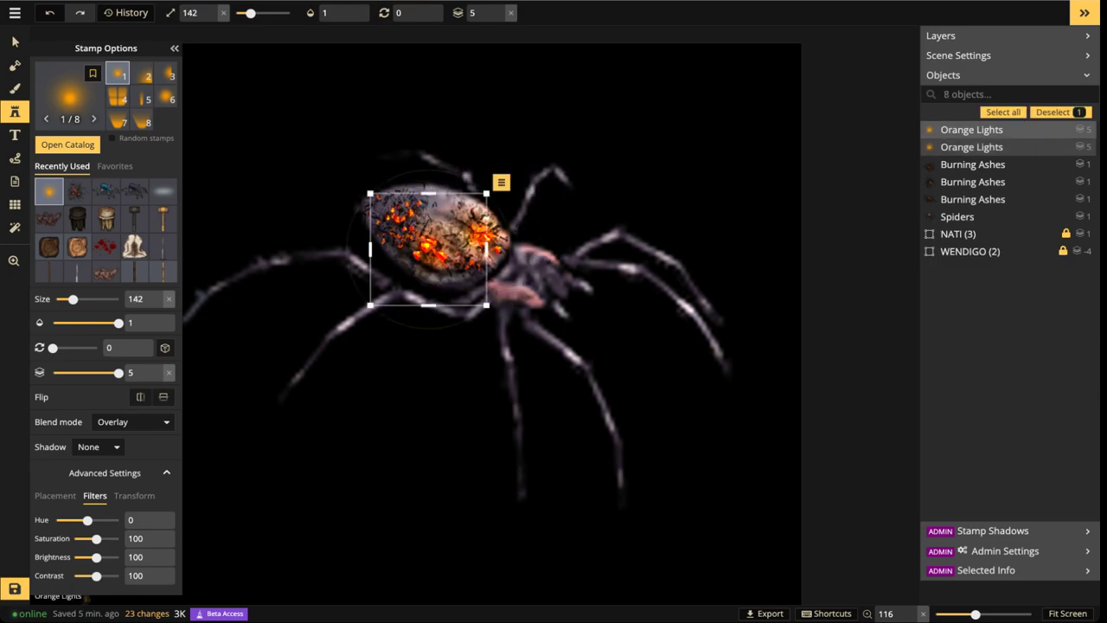
{"action": "left_click", "coordinate": [392, 214]}
{"action": "key", "text": "Escape"}
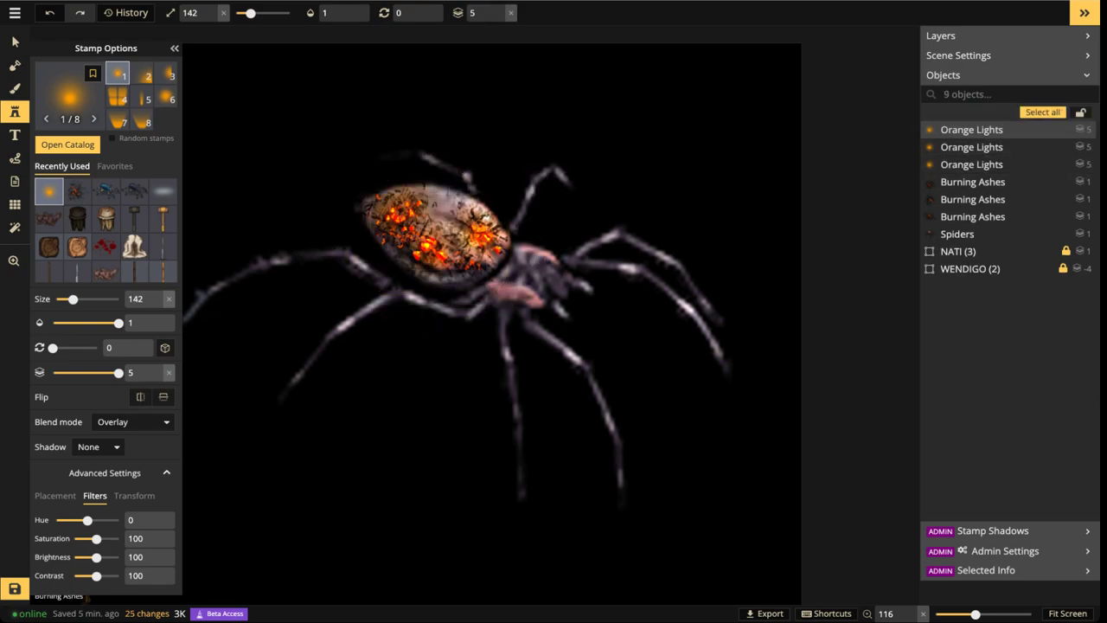
{"action": "left_click", "coordinate": [420, 207]}
{"action": "key", "text": "Escape"}
{"action": "left_click", "coordinate": [377, 195]}
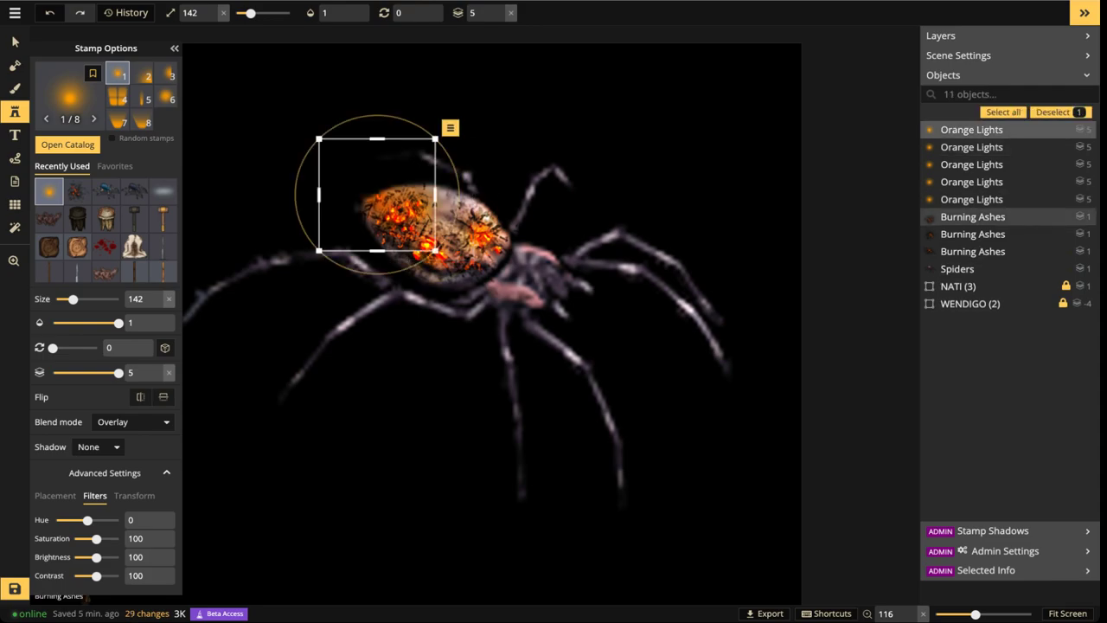
{"action": "key", "text": "Escape"}
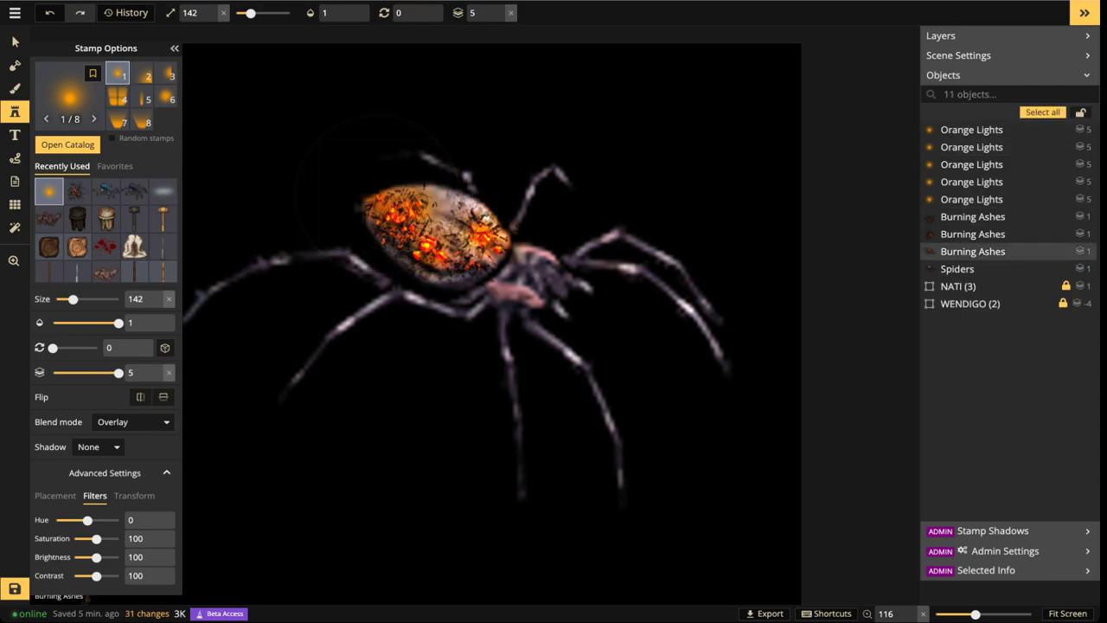
Reduce the stamp size to 112 and add three Orange Lights over the lower middle and rear of the abdomen
{"action": "scroll", "coordinate": [433, 234], "scroll_direction": "down", "scroll_amount": 5}
{"action": "left_click", "coordinate": [422, 239]}
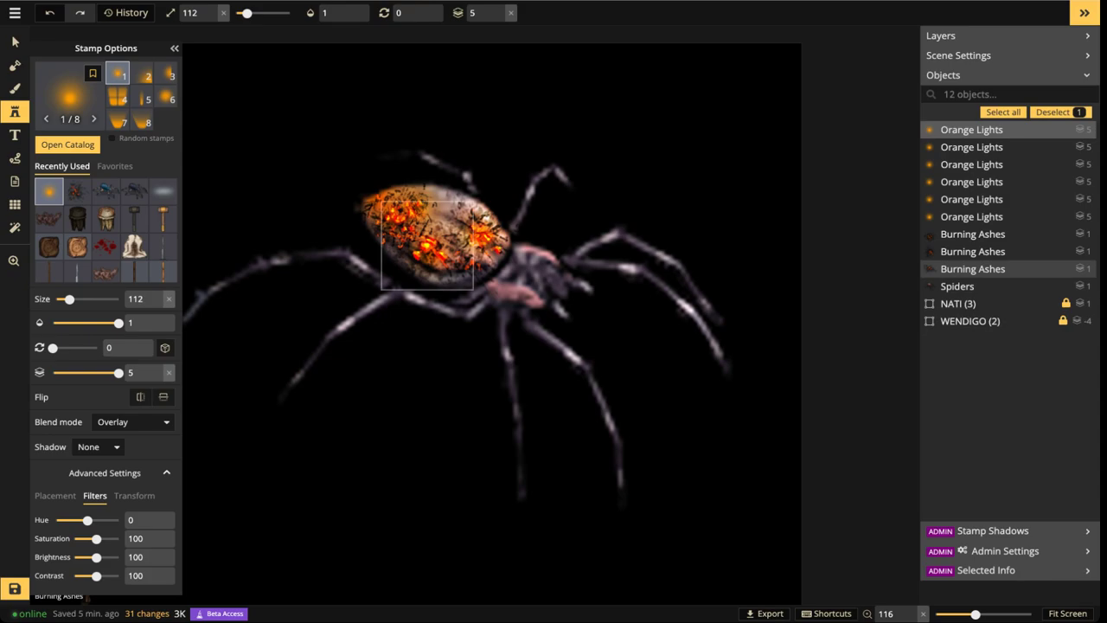
{"action": "key", "text": "Escape"}
{"action": "left_click", "coordinate": [415, 253]}
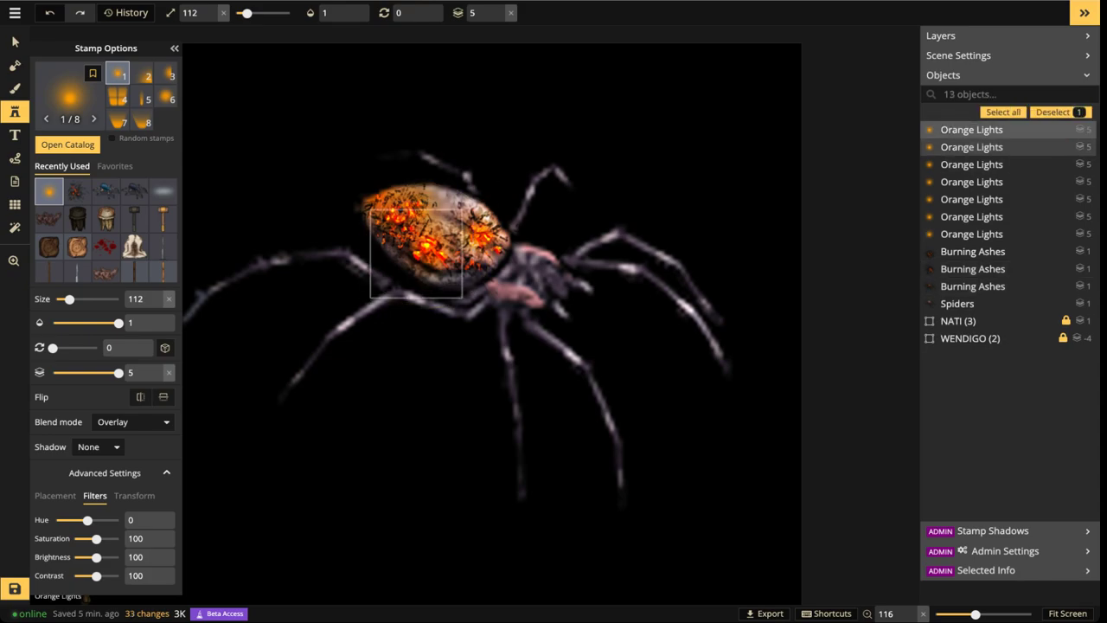
{"action": "key", "text": "Escape"}
{"action": "left_click", "coordinate": [391, 213]}
Stamp three more Orange Lights at size 112 over the front part of the abdomen, close to the spider's head
{"action": "left_click", "coordinate": [478, 239]}
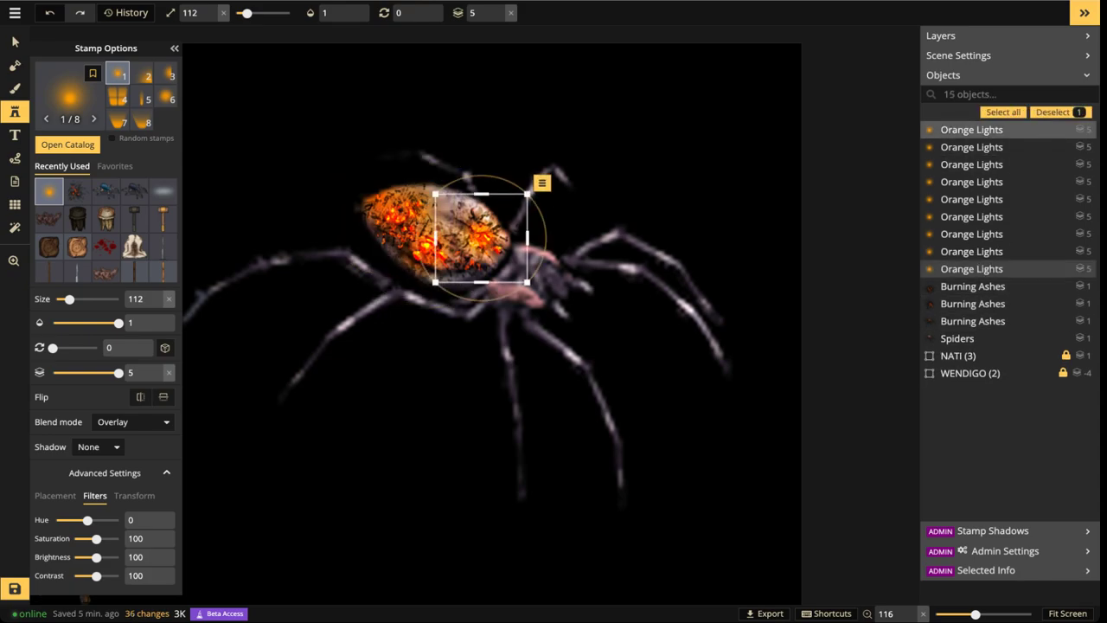
{"action": "key", "text": "Escape"}
{"action": "left_click", "coordinate": [496, 248]}
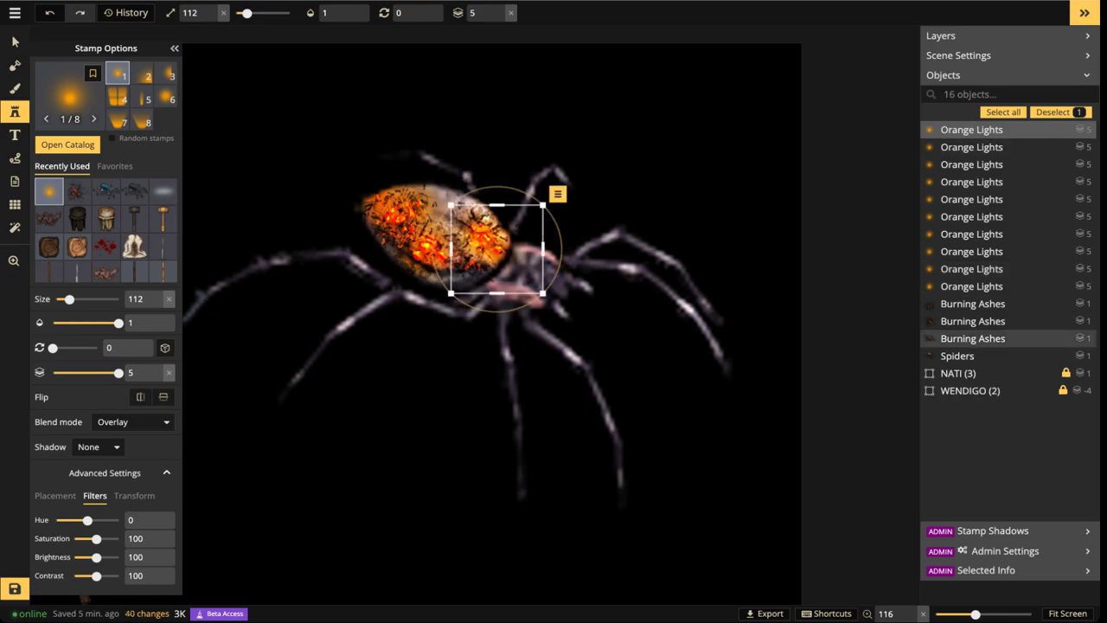
{"action": "key", "text": "Escape"}
{"action": "left_click", "coordinate": [470, 263]}
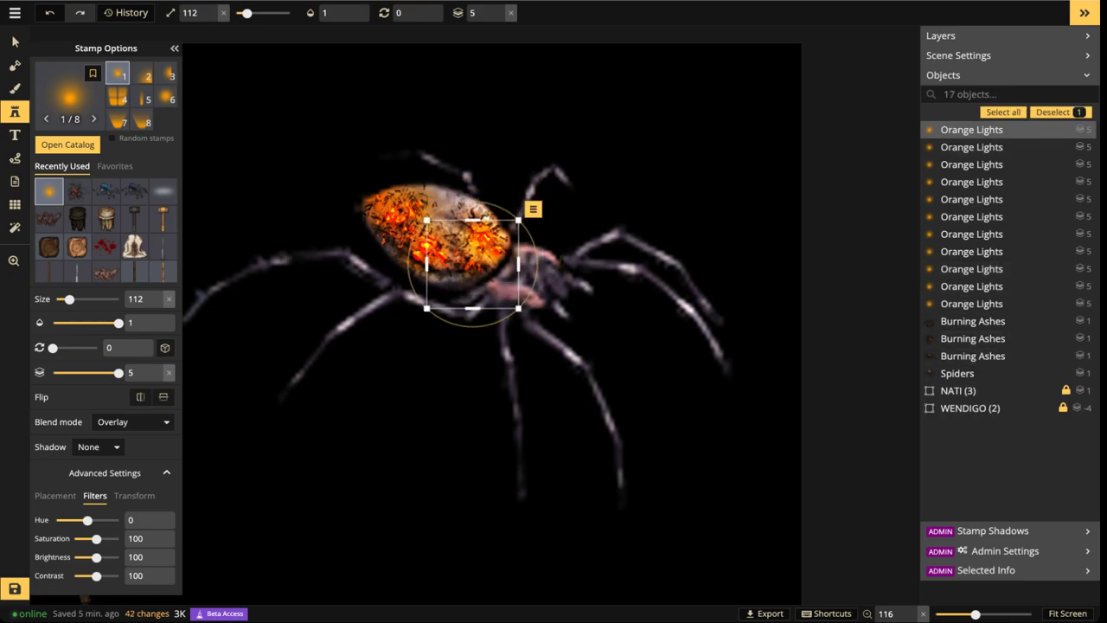
{"action": "key", "text": "Escape"}
{"action": "scroll", "coordinate": [470, 263], "scroll_direction": "down", "scroll_amount": 1}
{"action": "scroll", "coordinate": [470, 263], "scroll_direction": "down", "scroll_amount": 2}
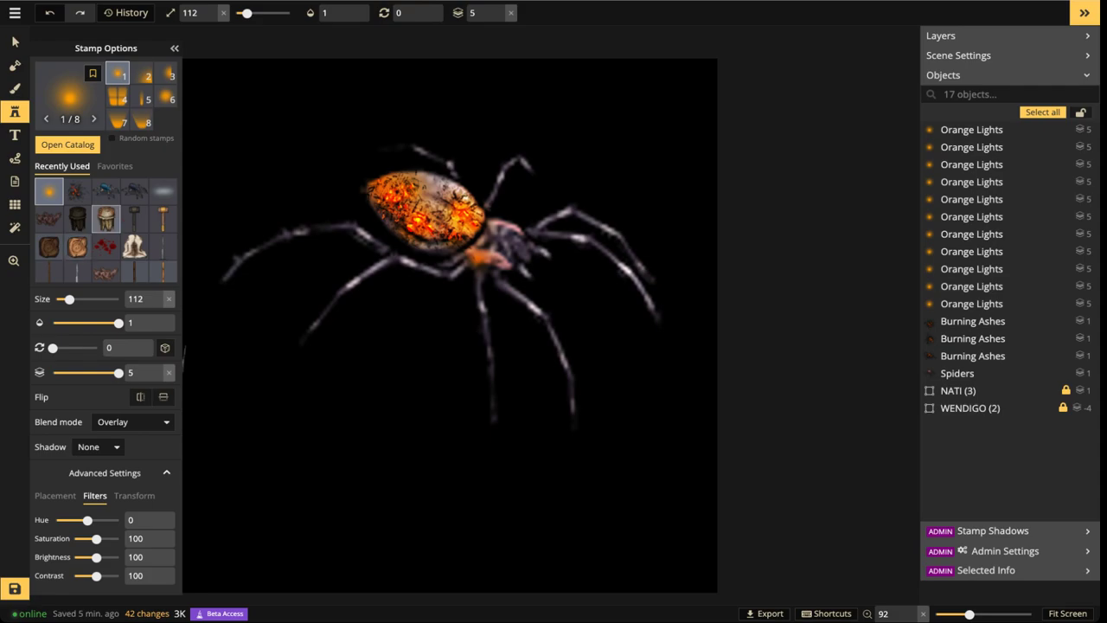
Draw a solid freehand test path of width 1.5 diagonally across the legs at the spider's rear
{"action": "left_click", "coordinate": [14, 158]}
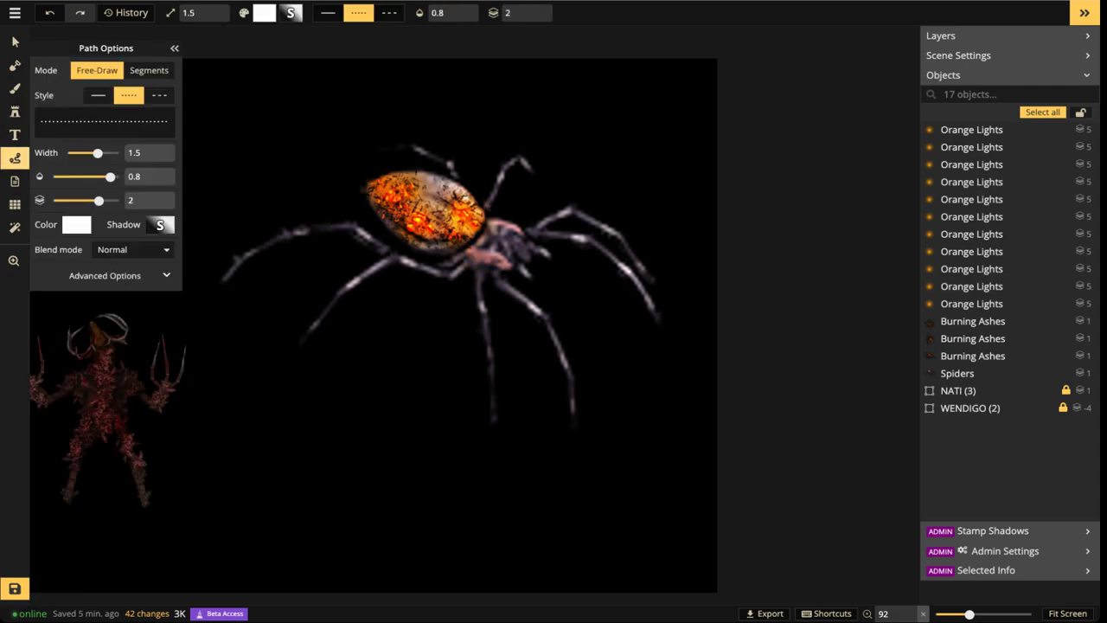
{"action": "left_click", "coordinate": [99, 95]}
{"action": "scroll", "coordinate": [298, 200], "scroll_direction": "up", "scroll_amount": 2}
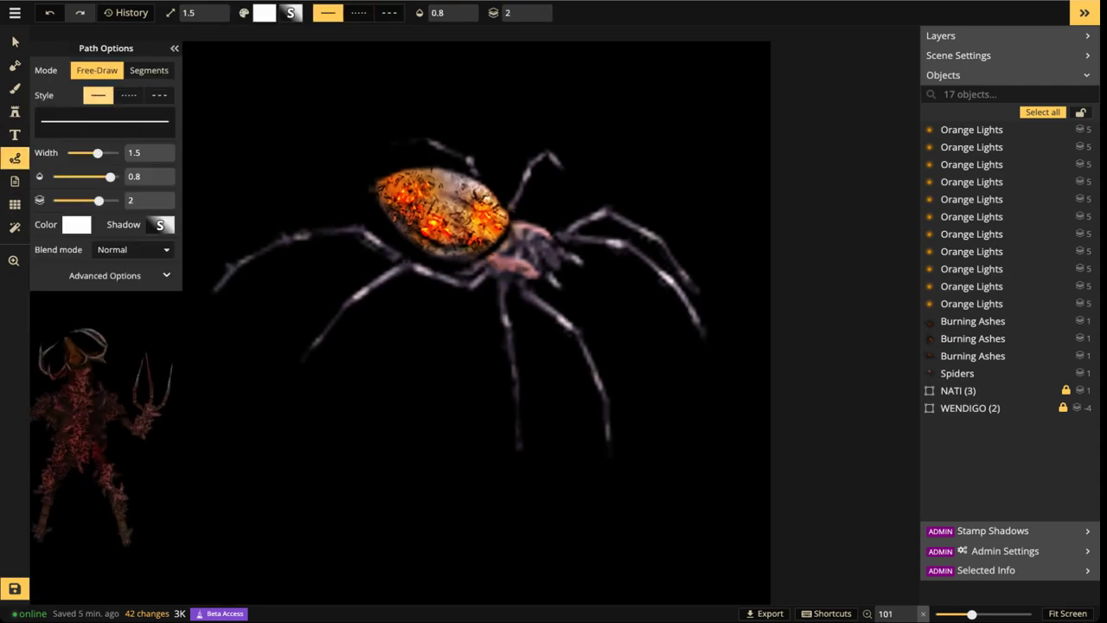
{"action": "scroll", "coordinate": [467, 243], "scroll_direction": "up", "scroll_amount": 1}
{"action": "mouse_move", "coordinate": [257, 195]}
{"action": "left_mouse_down"}
{"action": "mouse_move", "coordinate": [369, 344]}
{"action": "mouse_move", "coordinate": [457, 406]}
{"action": "left_mouse_up"}
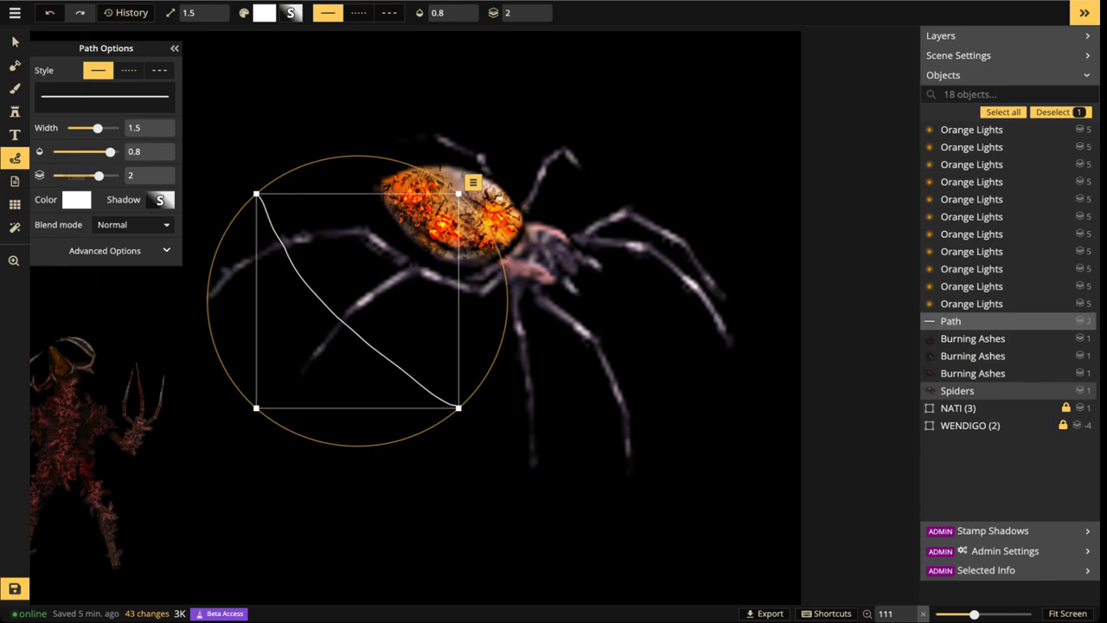
Change the test path's color to the amber orange FFC005
{"action": "left_click", "coordinate": [76, 200]}
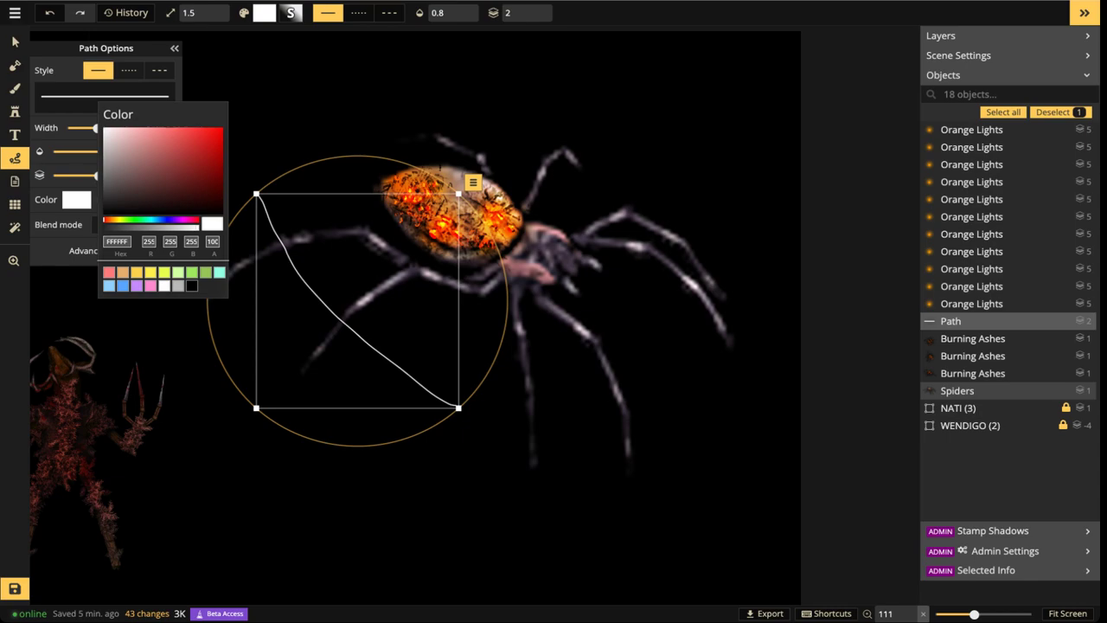
{"action": "left_click_drag", "start_coordinate": [206, 145], "coordinate": [220, 128]}
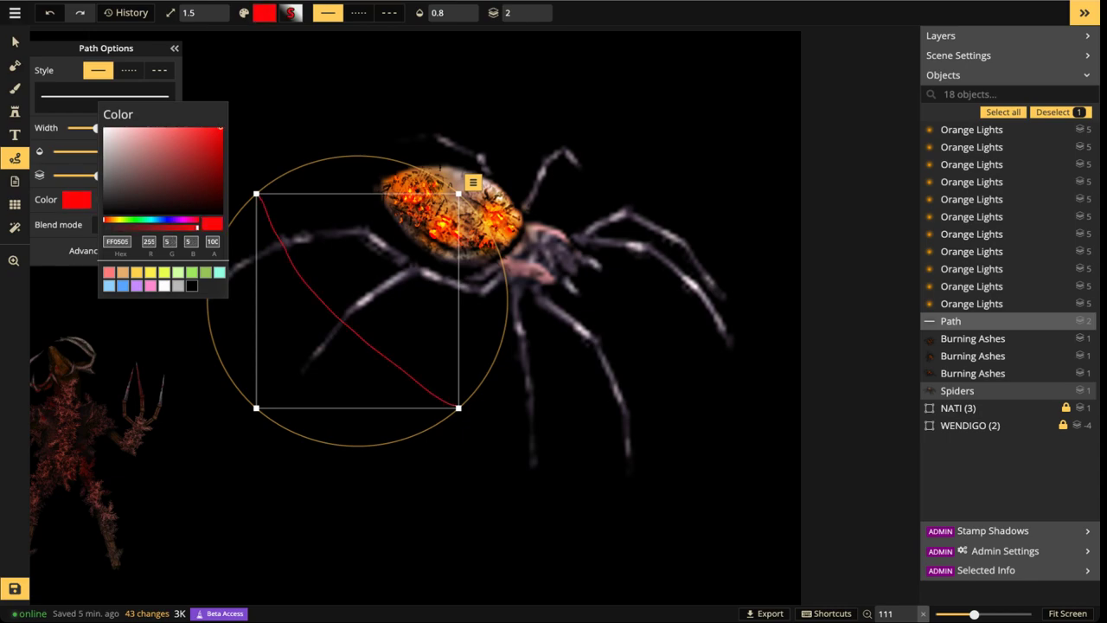
{"action": "left_click_drag", "start_coordinate": [111, 220], "coordinate": [116, 220]}
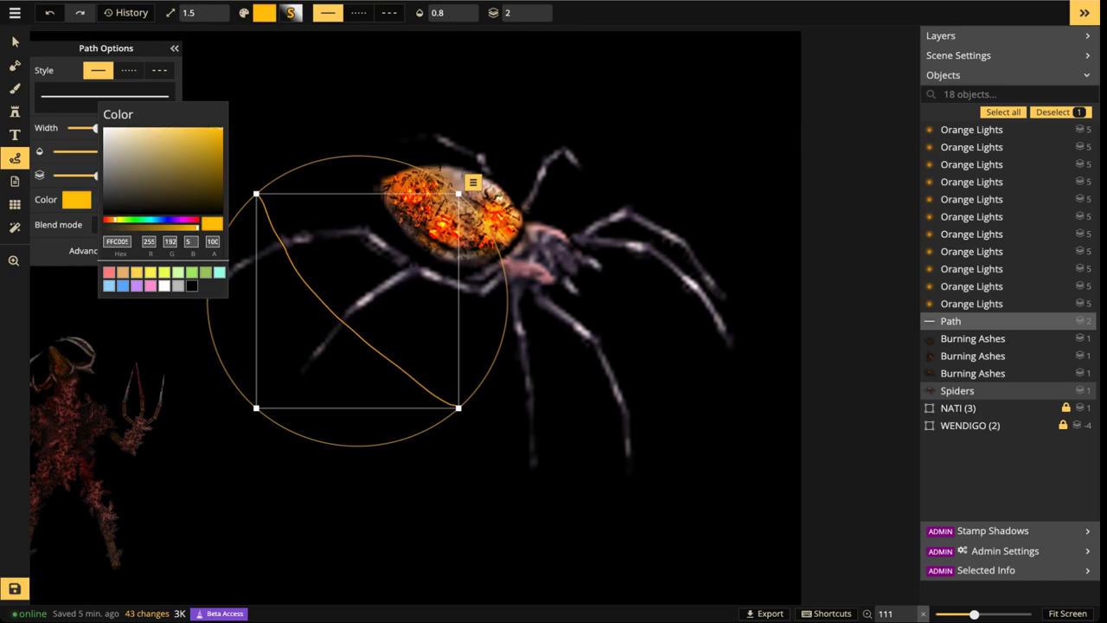
{"action": "key", "text": "Escape"}
Give the path a red D0021B shadow with slightly more blur and delete the test path
{"action": "left_click", "coordinate": [160, 200]}
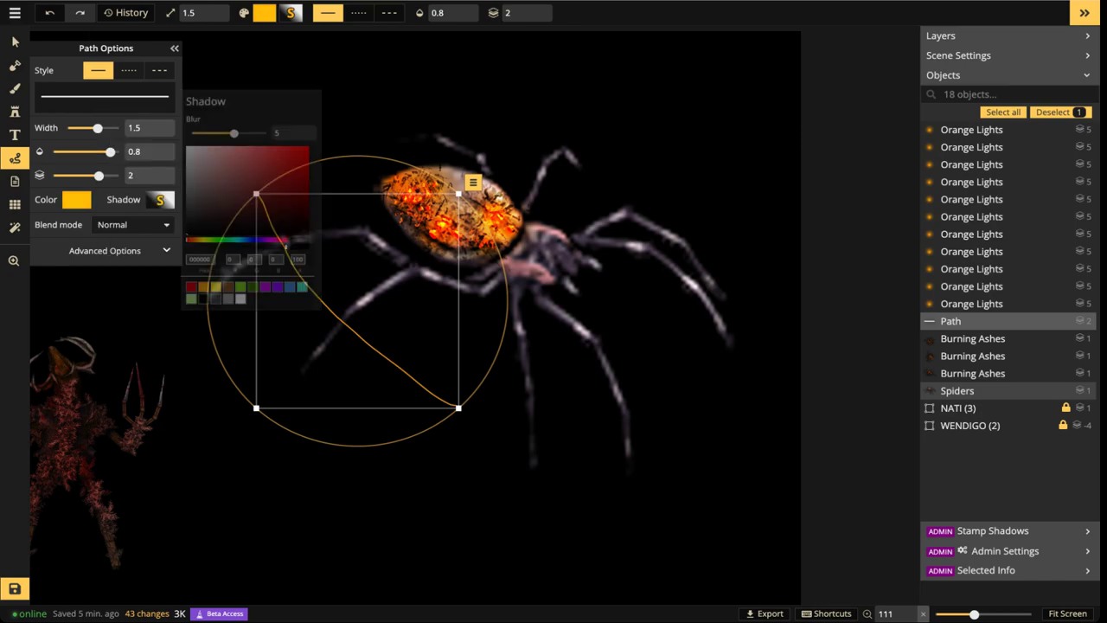
{"action": "left_click", "coordinate": [192, 298]}
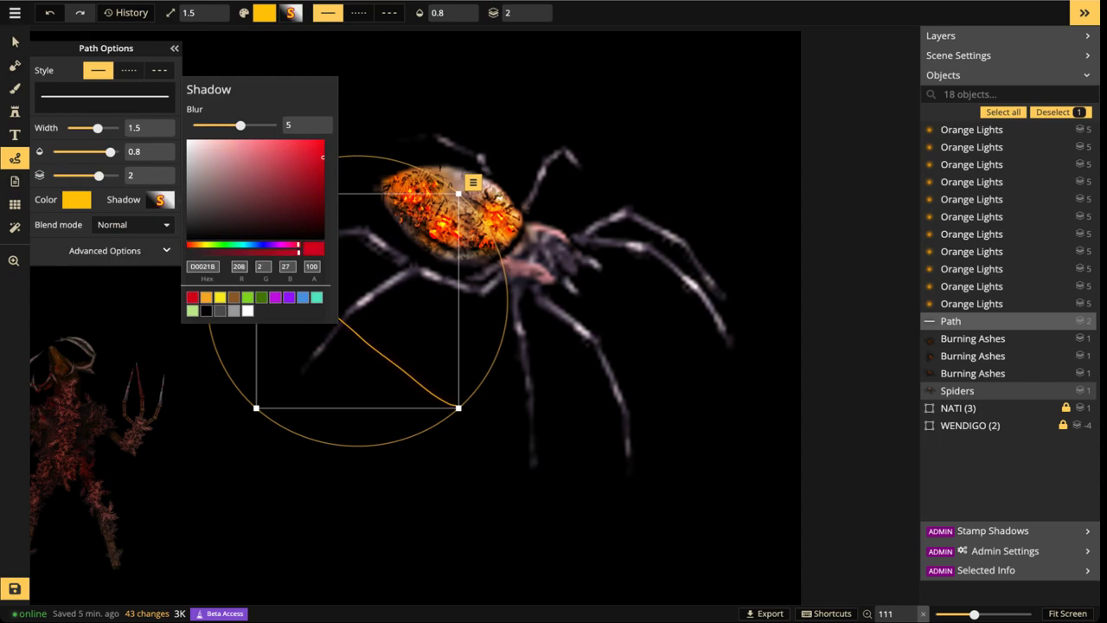
{"action": "left_click_drag", "start_coordinate": [241, 125], "coordinate": [245, 125]}
{"action": "left_click", "coordinate": [372, 286]}
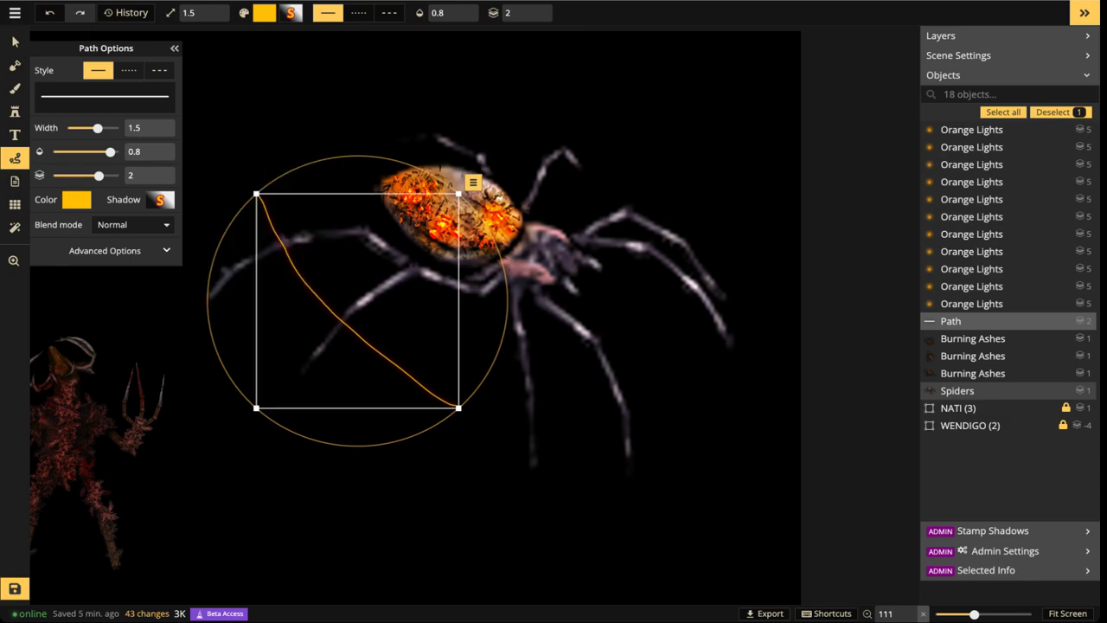
{"action": "key", "text": "Delete"}
Draw short branching amber cracks along the leg running below the abdomen, from its base outward past the knee
{"action": "scroll", "coordinate": [441, 256], "scroll_direction": "up", "scroll_amount": 4}
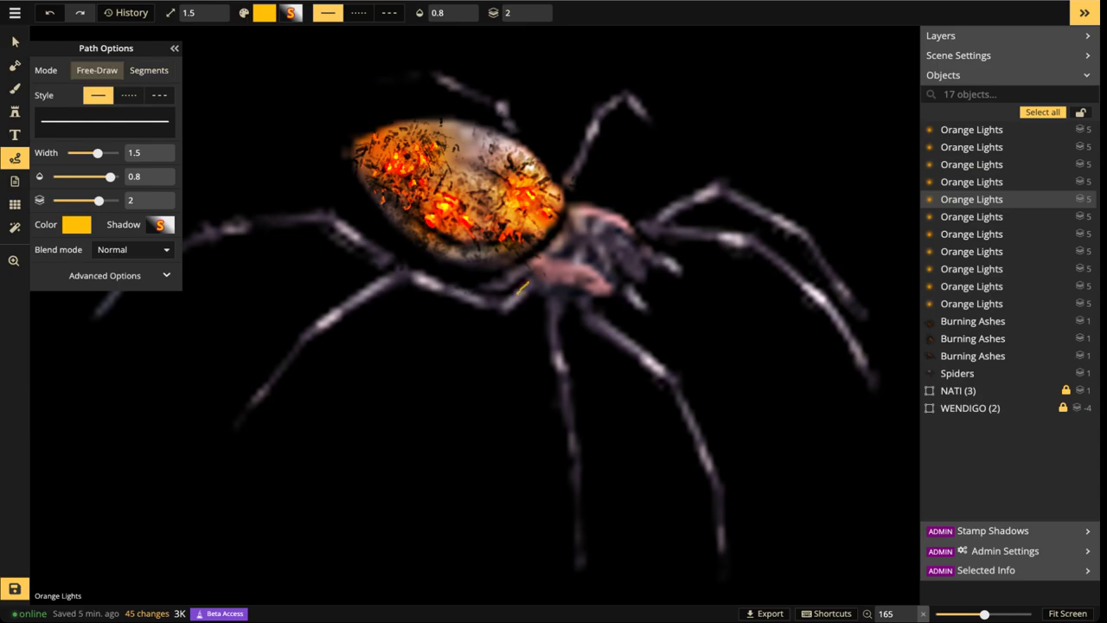
{"action": "left_click_drag", "start_coordinate": [502, 308], "coordinate": [458, 289]}
{"action": "left_click", "coordinate": [486, 301]}
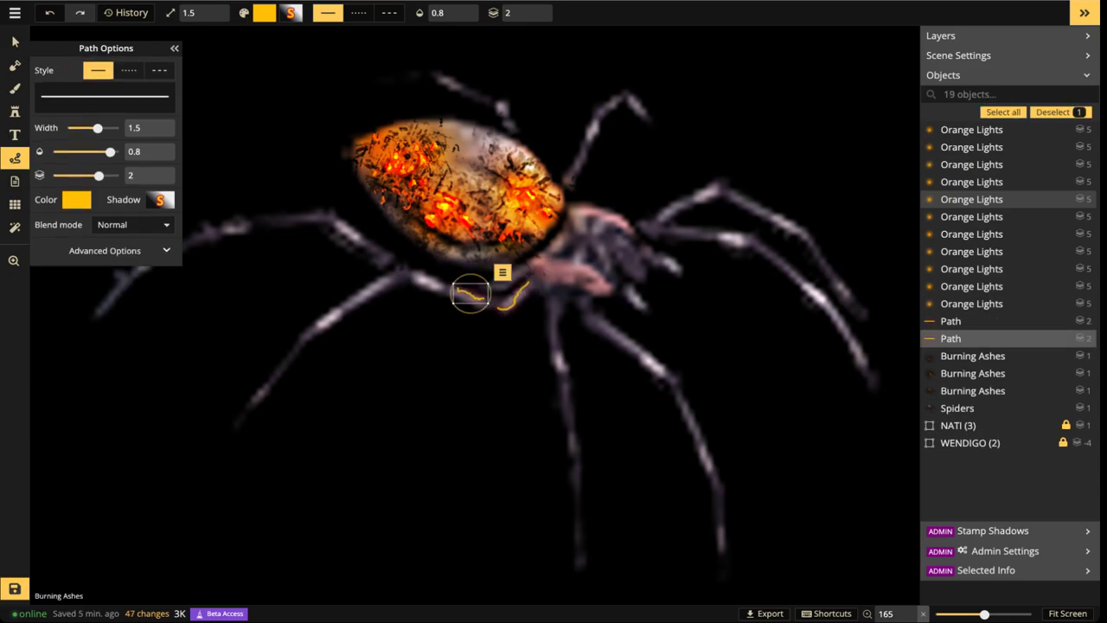
{"action": "key", "text": "Escape"}
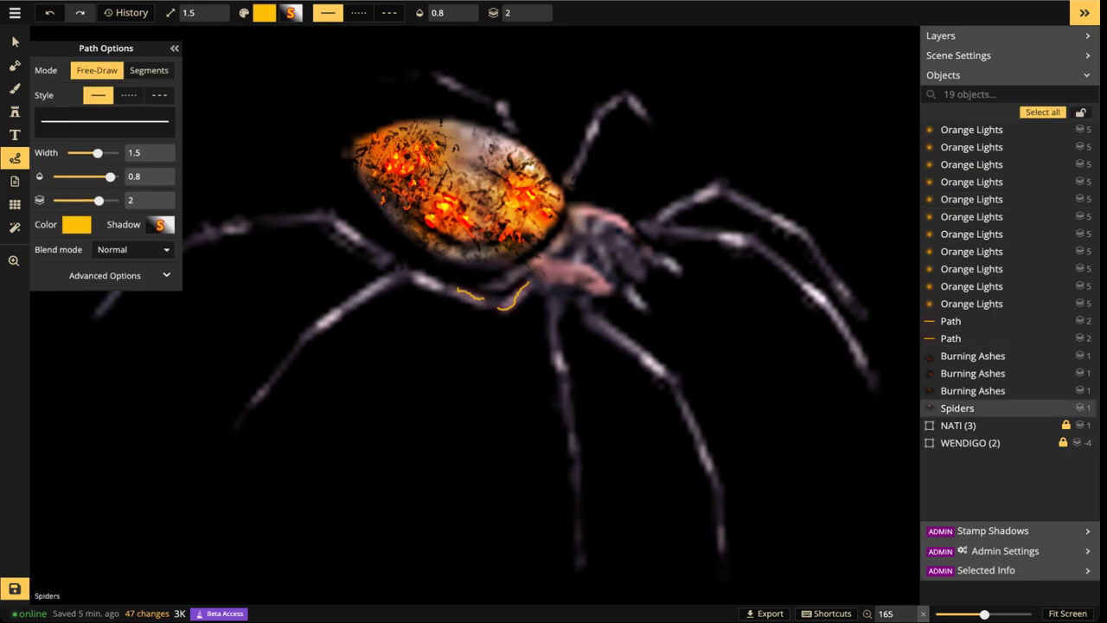
{"action": "left_click_drag", "start_coordinate": [474, 296], "coordinate": [467, 299]}
{"action": "key", "text": "Escape"}
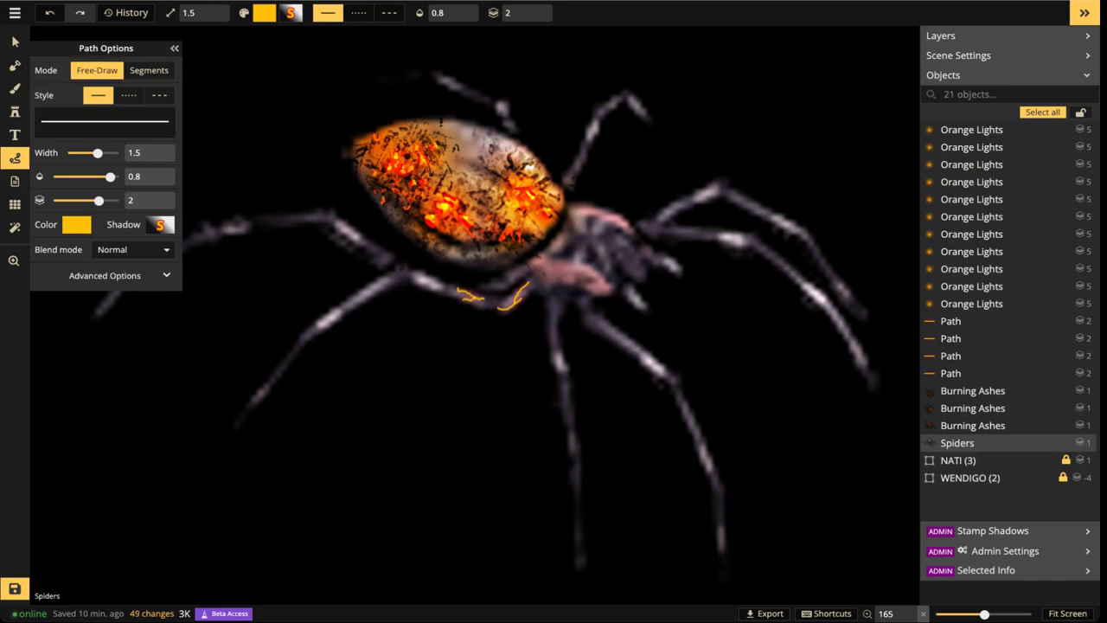
{"action": "mouse_move", "coordinate": [387, 283]}
{"action": "left_mouse_down"}
{"action": "mouse_move", "coordinate": [341, 304]}
{"action": "mouse_move", "coordinate": [406, 273]}
{"action": "left_mouse_up"}
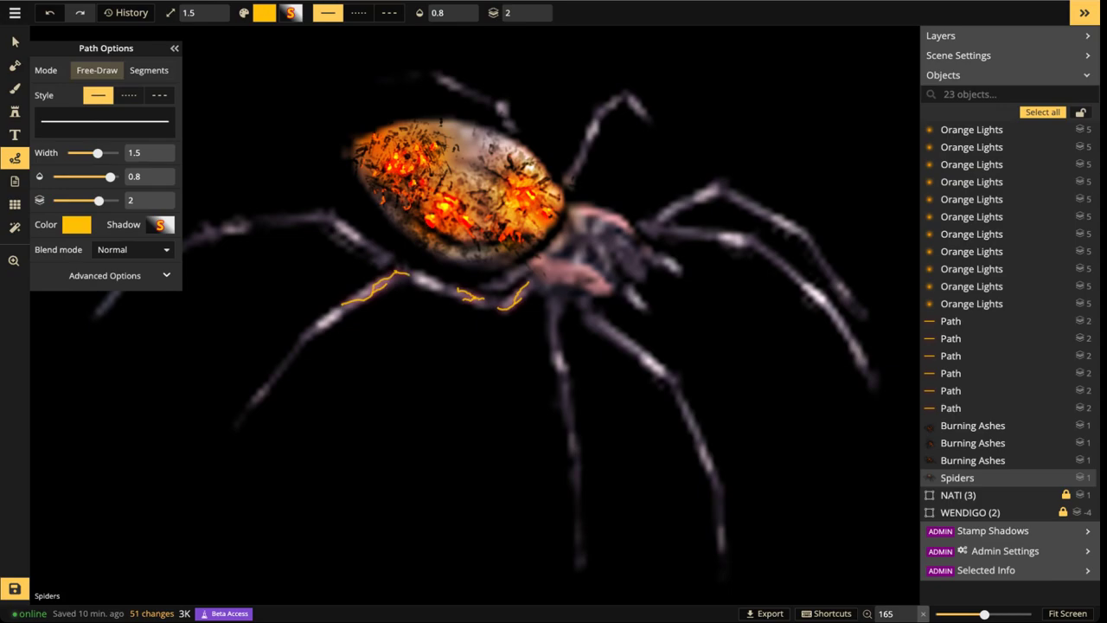
{"action": "mouse_move", "coordinate": [318, 328]}
{"action": "left_mouse_down"}
{"action": "mouse_move", "coordinate": [297, 352]}
{"action": "mouse_move", "coordinate": [311, 335]}
{"action": "left_mouse_up"}
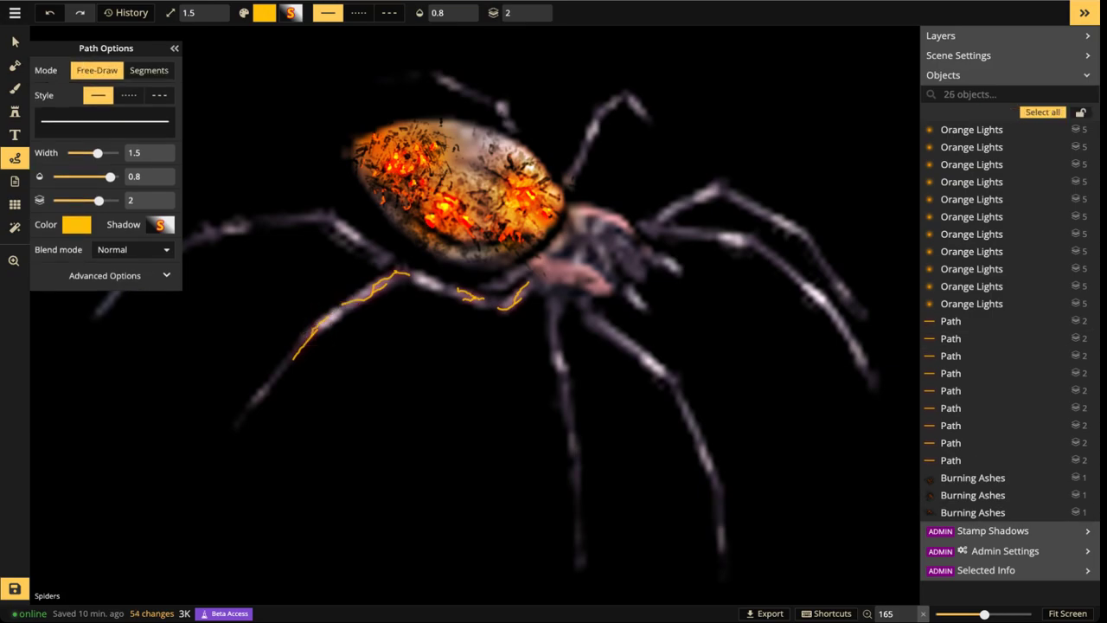
Draw amber cracks along the upper parts of the two legs pointing down from the spider's head section
{"action": "left_click_drag", "start_coordinate": [554, 332], "coordinate": [563, 389]}
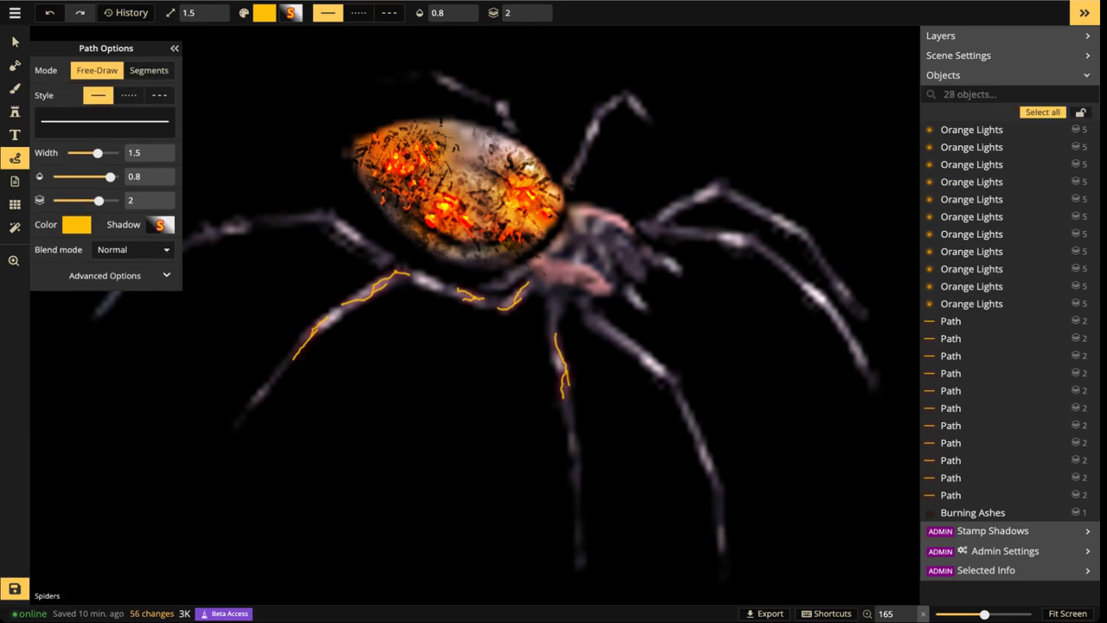
{"action": "mouse_move", "coordinate": [618, 331]}
{"action": "left_mouse_down"}
{"action": "mouse_move", "coordinate": [637, 347]}
{"action": "mouse_move", "coordinate": [602, 328]}
{"action": "mouse_move", "coordinate": [668, 382]}
{"action": "mouse_move", "coordinate": [650, 362]}
{"action": "left_mouse_up"}
{"action": "key", "text": "Escape"}
Draw amber cracks on the upper rear leg beside the abdomen and on the short leg rising behind the head
{"action": "left_click_drag", "start_coordinate": [380, 254], "coordinate": [345, 223]}
{"action": "key", "text": "Escape"}
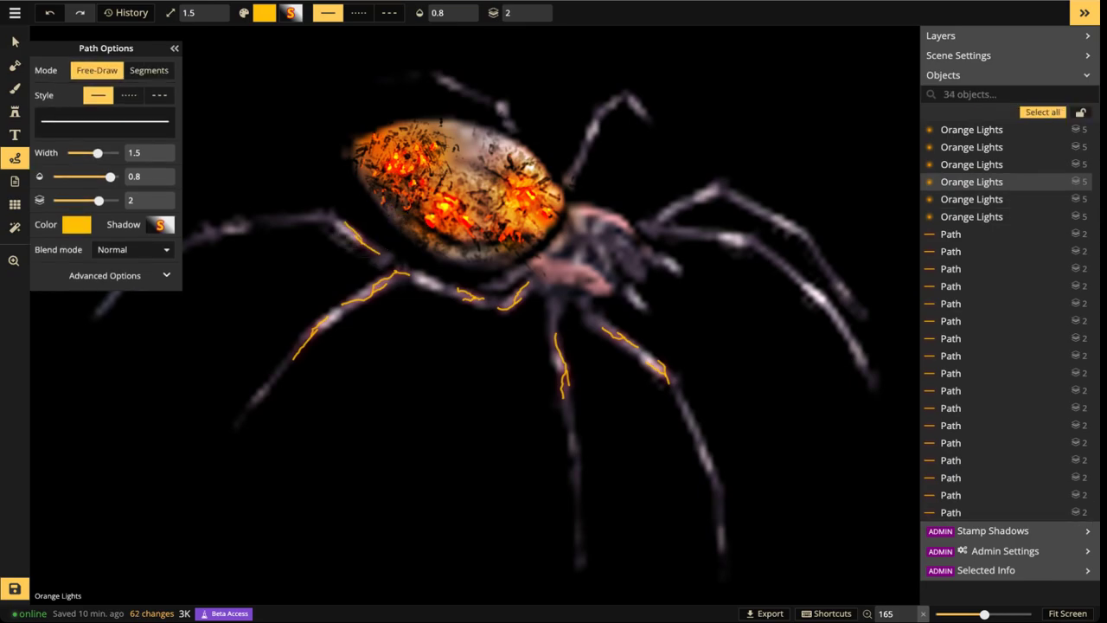
{"action": "left_click_drag", "start_coordinate": [568, 177], "coordinate": [591, 132]}
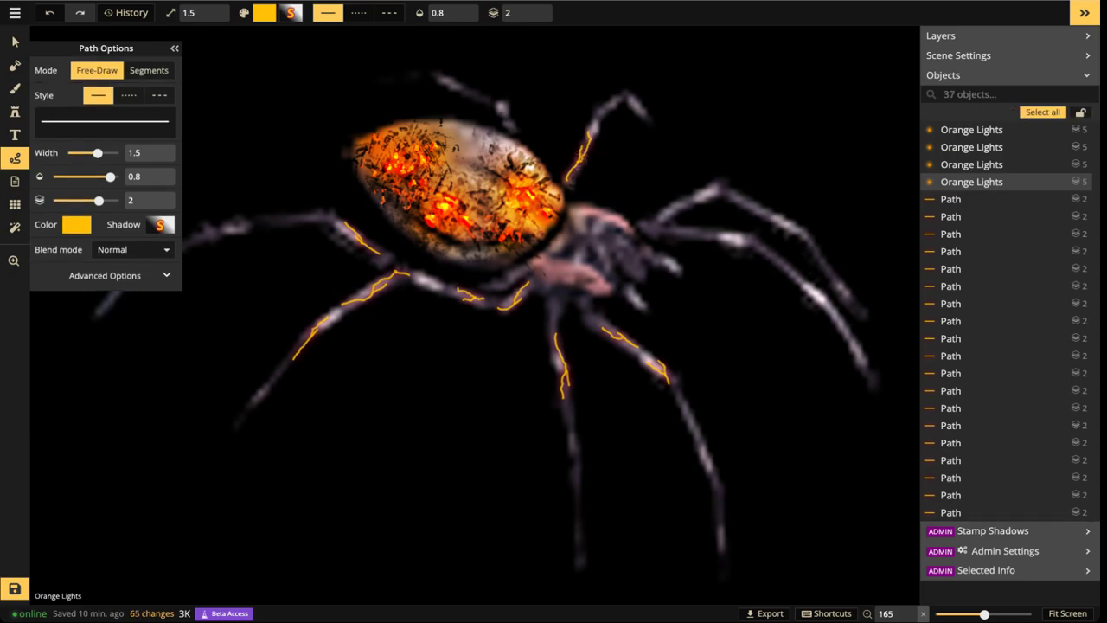
Draw branching amber cracks along the inner part of the lower leg reaching forward from the head
{"action": "key", "text": "space"}
{"action": "left_click_drag", "start_coordinate": [623, 268], "coordinate": [408, 260]}
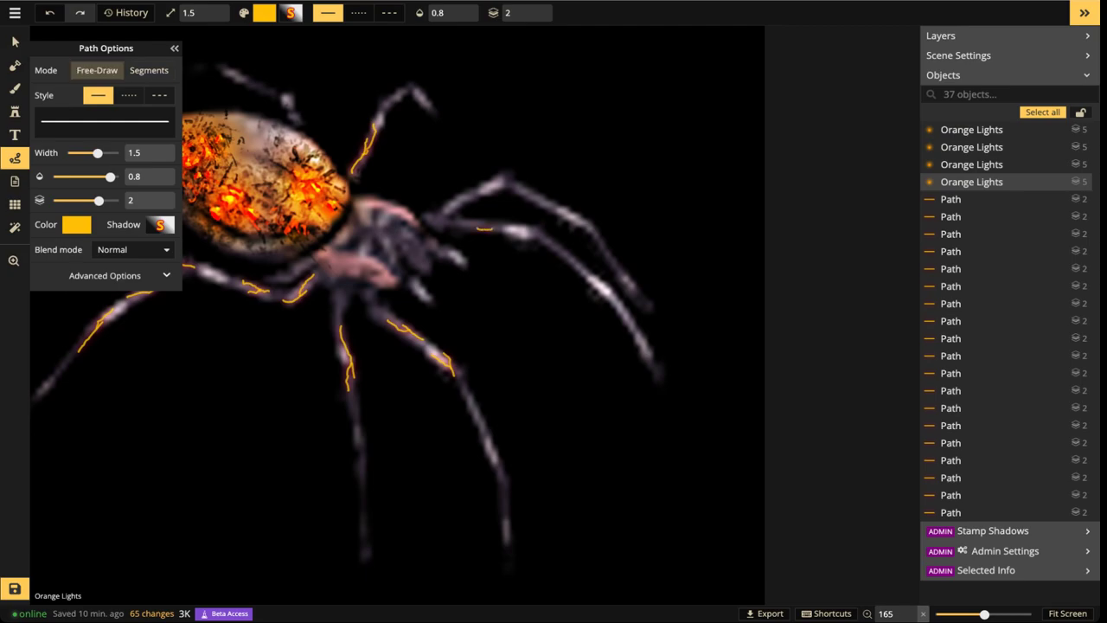
{"action": "left_click_drag", "start_coordinate": [491, 229], "coordinate": [508, 224]}
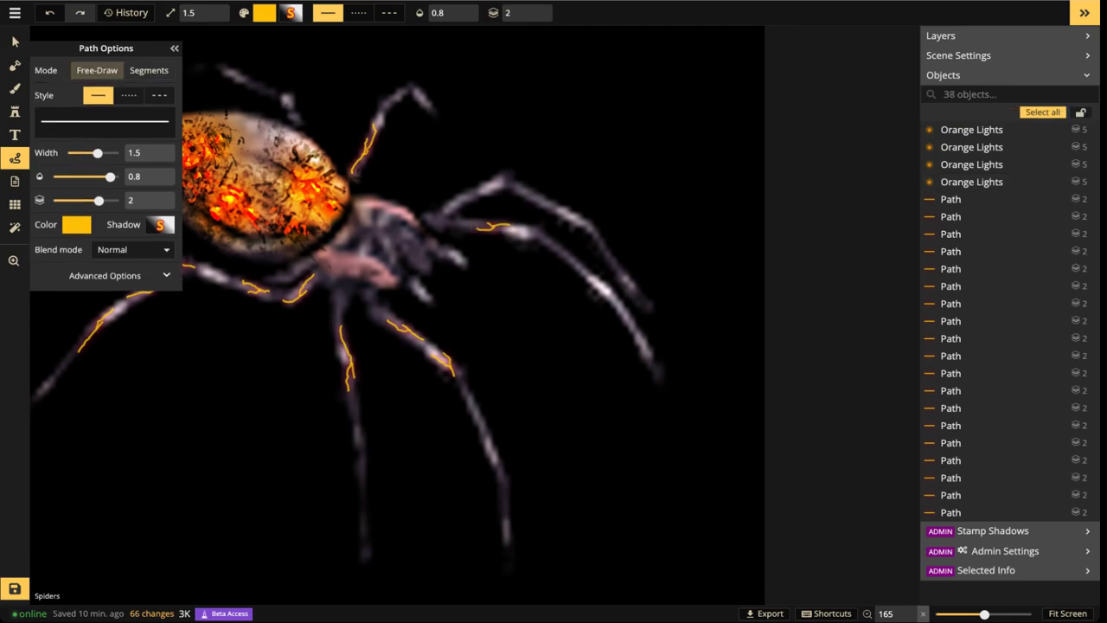
{"action": "left_click_drag", "start_coordinate": [522, 233], "coordinate": [549, 245]}
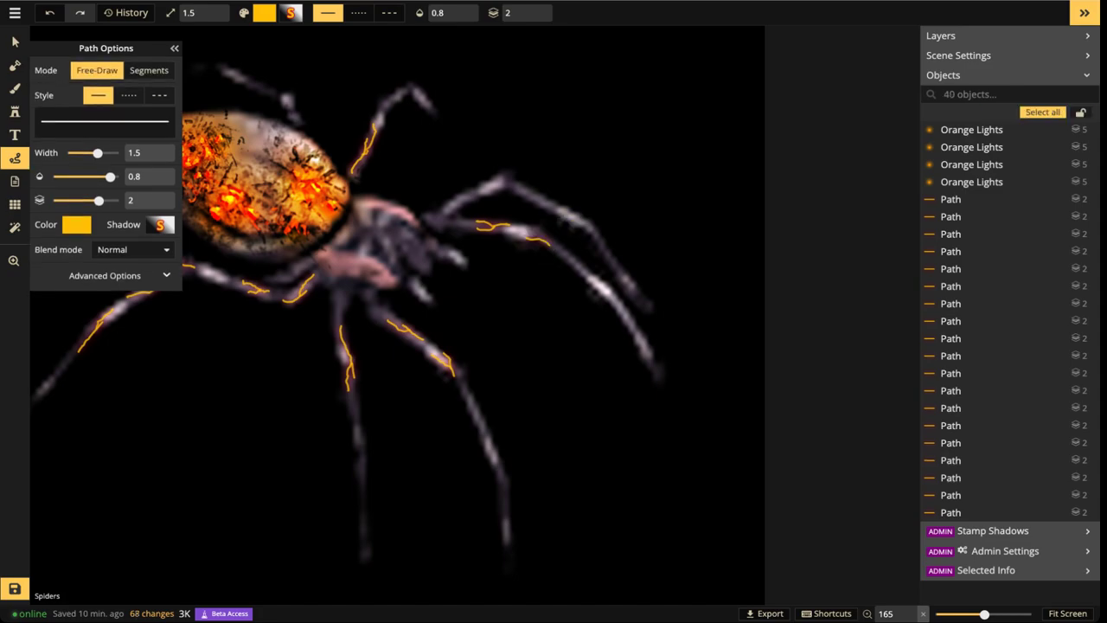
Select all the amber crack paths on the spider's legs together
{"action": "left_click", "coordinate": [15, 42]}
{"action": "scroll", "coordinate": [214, 159], "scroll_direction": "down", "scroll_amount": 3}
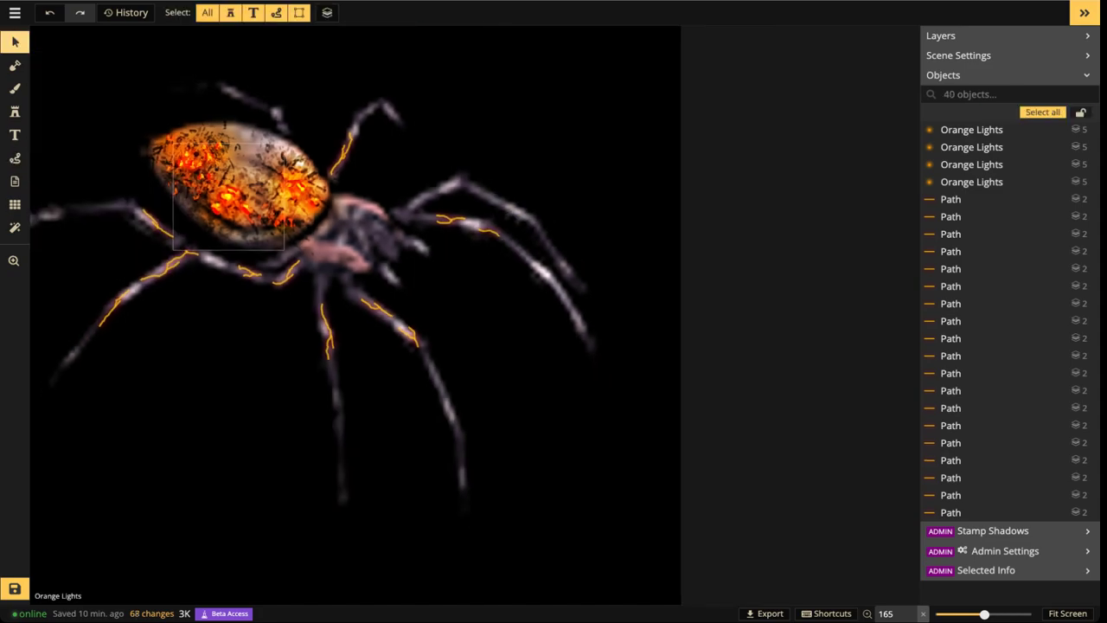
{"action": "left_click_drag", "start_coordinate": [216, 159], "coordinate": [329, 218]}
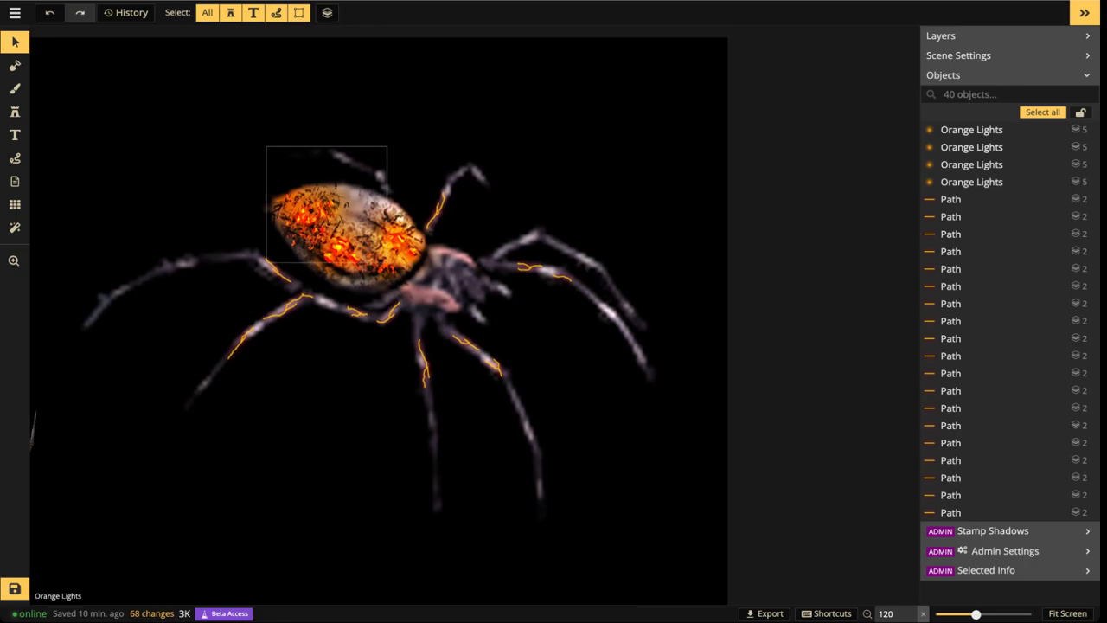
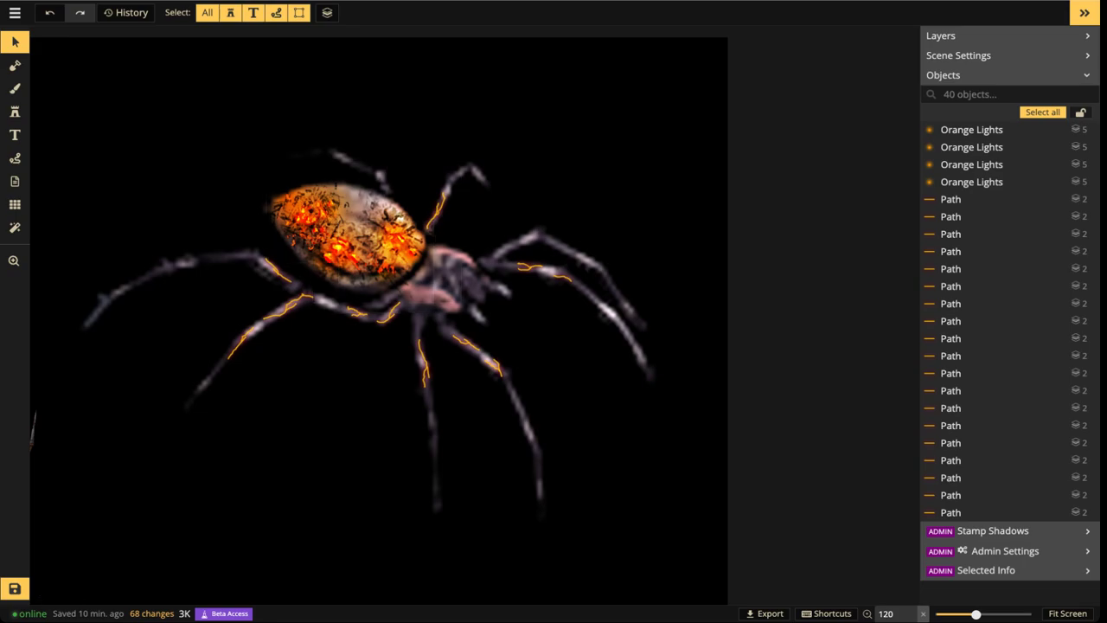
{"action": "left_click", "coordinate": [424, 377]}
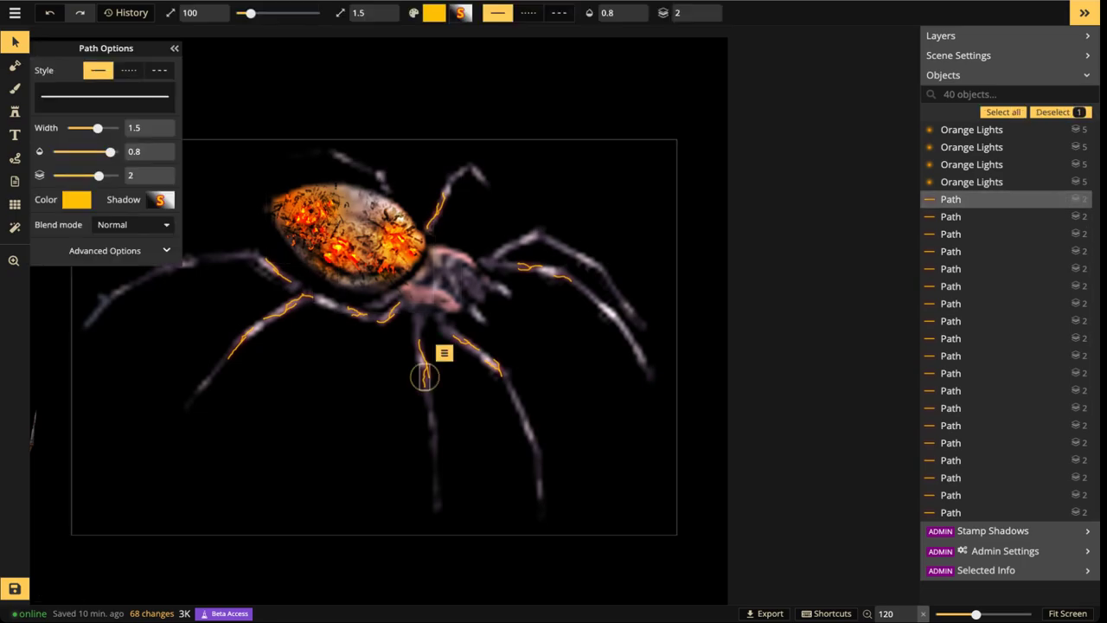
{"action": "left_click", "coordinate": [444, 353]}
{"action": "mouse_move", "coordinate": [459, 367]}
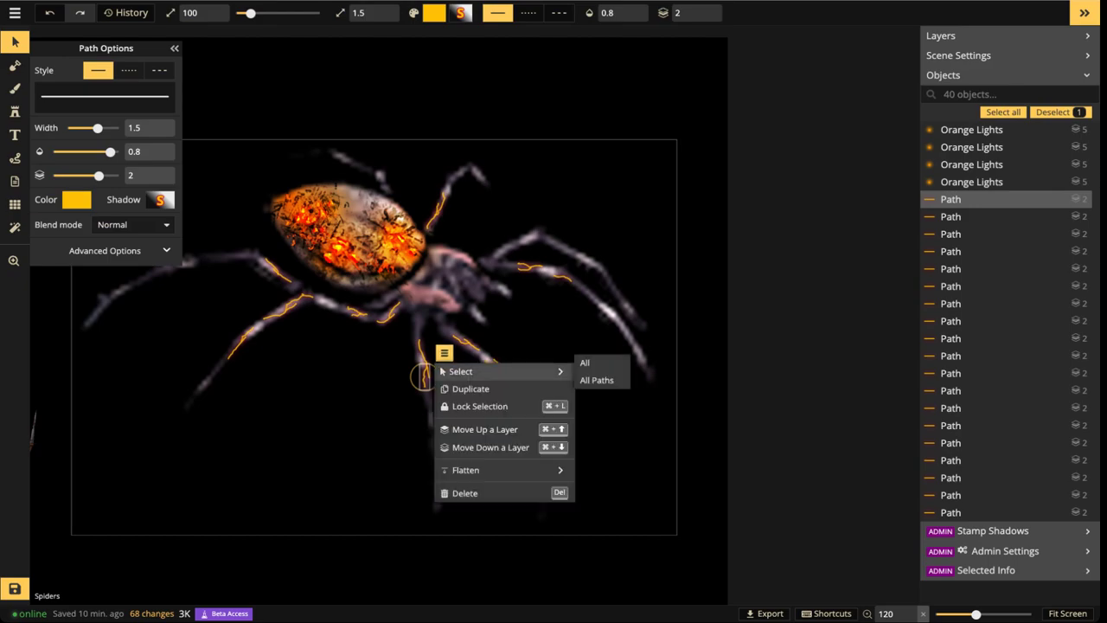
{"action": "left_click", "coordinate": [602, 380]}
{"action": "scroll", "coordinate": [341, 244], "scroll_direction": "down", "scroll_amount": 1}
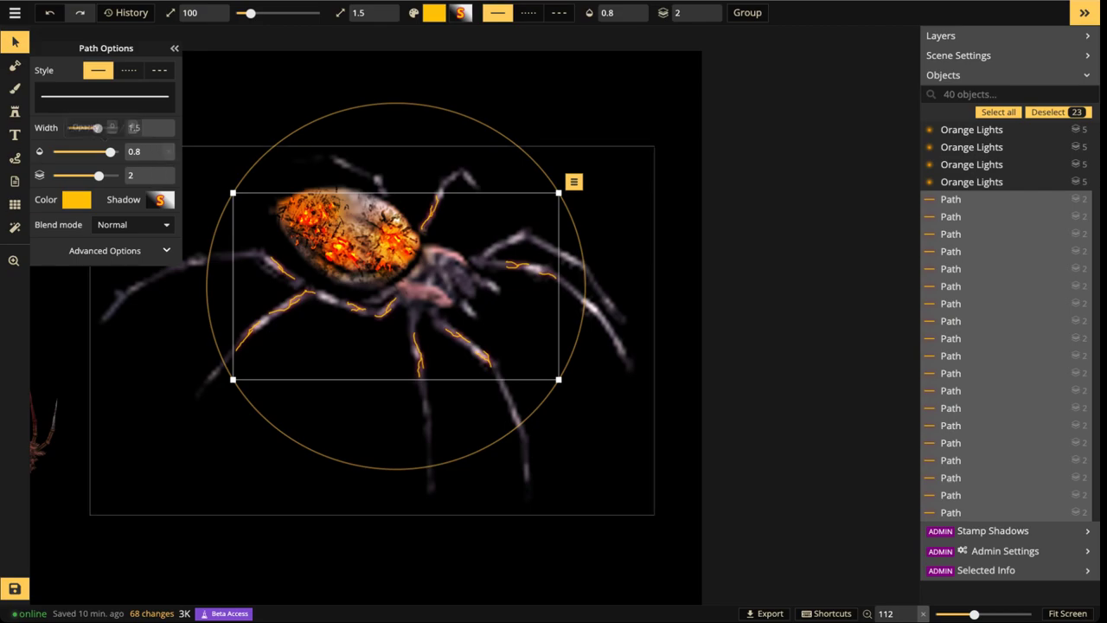
{"action": "scroll", "coordinate": [246, 212], "scroll_direction": "down", "scroll_amount": 1}
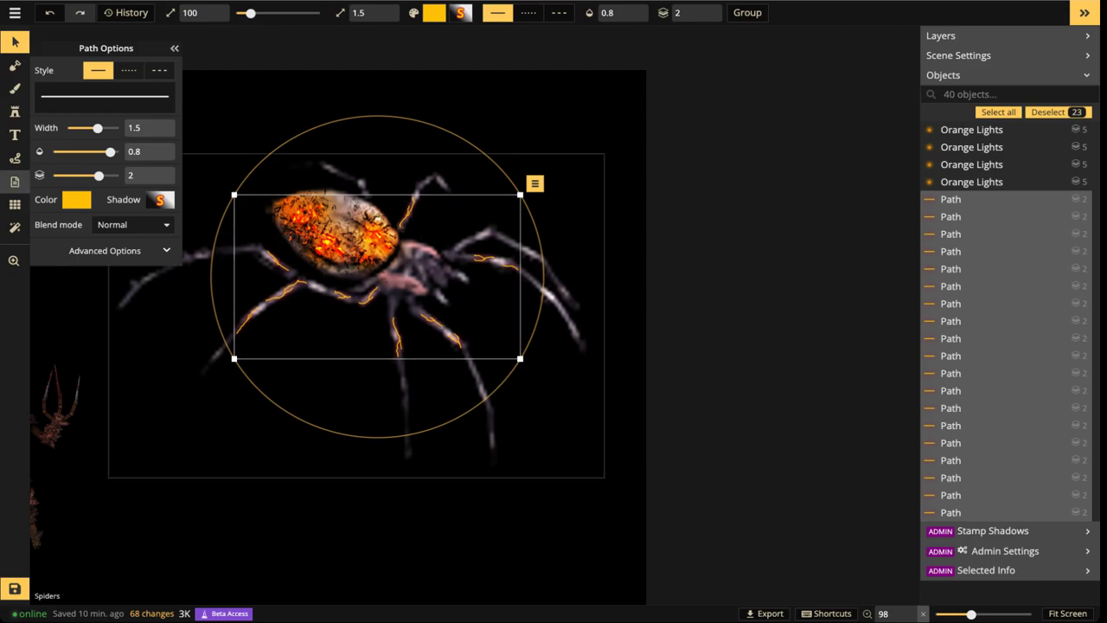
Add further amber crack paths below the knee of the longer downward-pointing front leg
{"action": "left_click", "coordinate": [15, 157]}
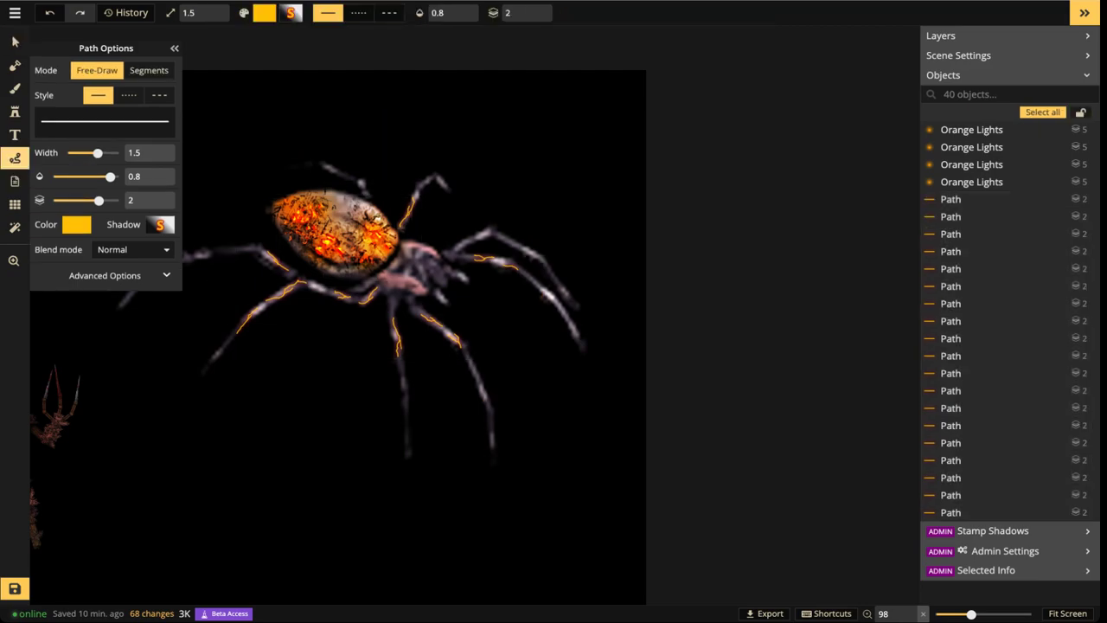
{"action": "left_click_drag", "start_coordinate": [478, 375], "coordinate": [481, 396]}
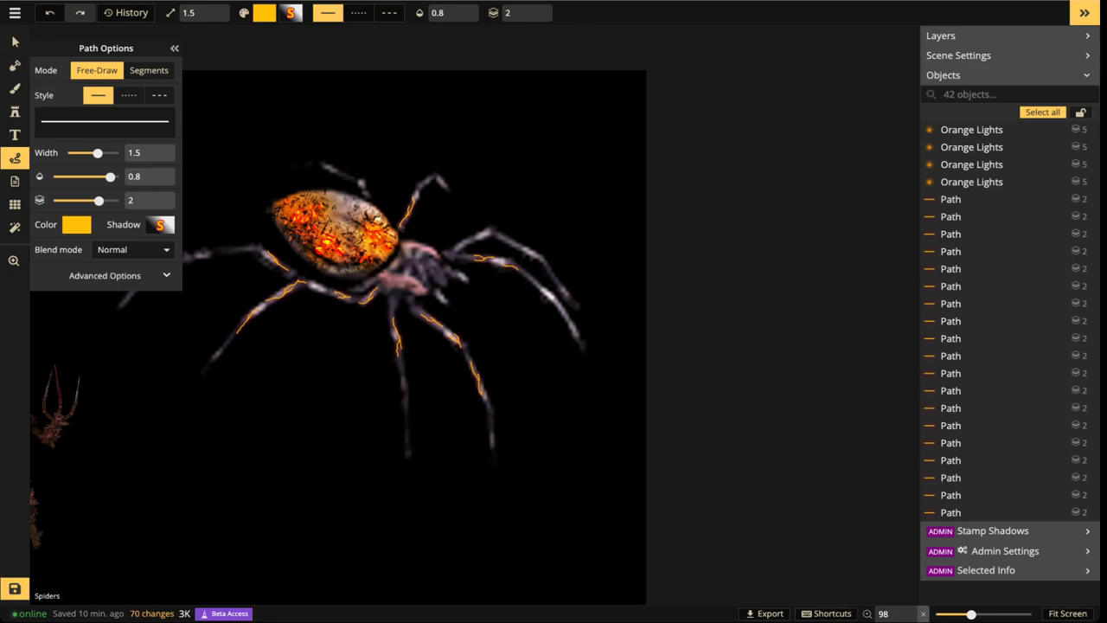
Select every crack path, including the newly drawn ones, starting from one on the lower rear leg
{"action": "left_click", "coordinate": [15, 42]}
{"action": "left_click", "coordinate": [252, 313]}
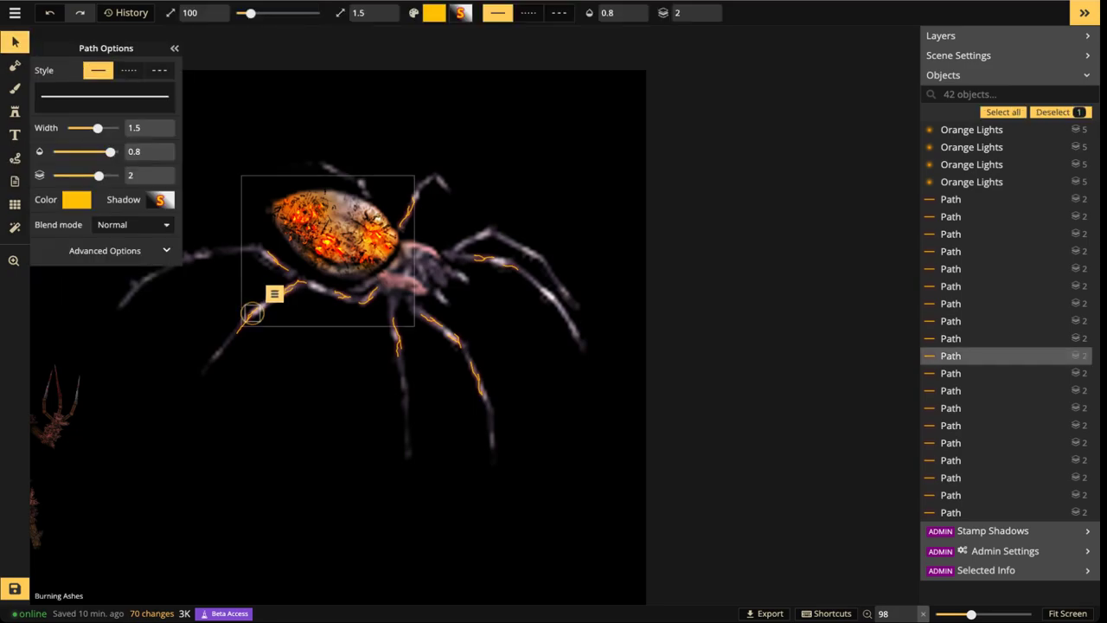
{"action": "left_click", "coordinate": [274, 293]}
{"action": "mouse_move", "coordinate": [288, 314]}
{"action": "left_click", "coordinate": [424, 317]}
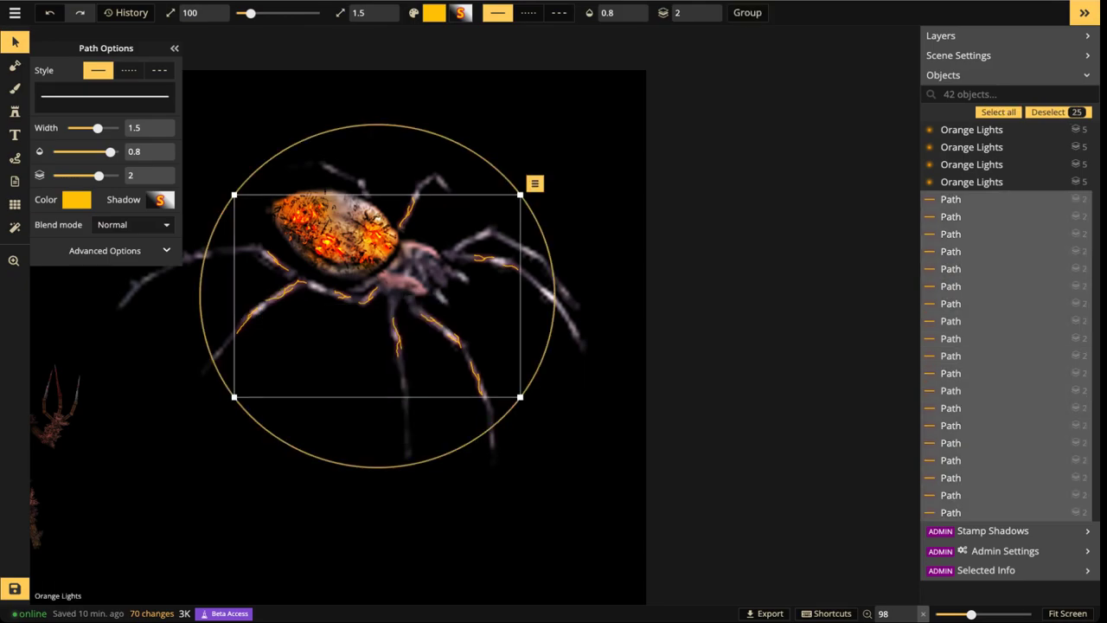
Compare Multiply and Screen blending on the selected crack paths, then set their blend mode to Overlay and deselect them
{"action": "left_click", "coordinate": [130, 224]}
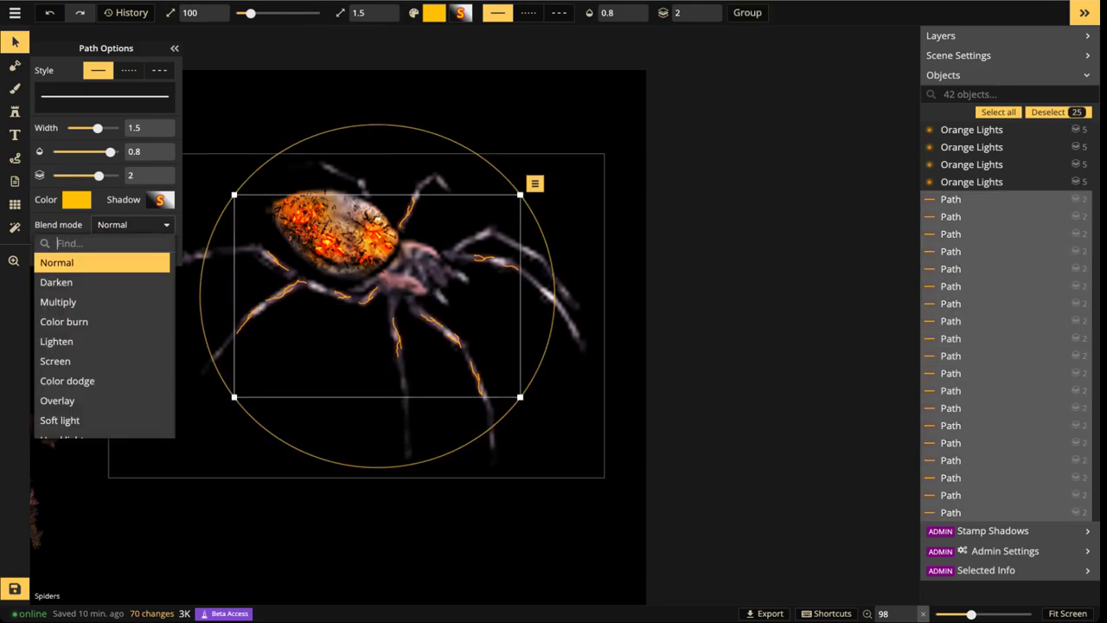
{"action": "left_click", "coordinate": [97, 283]}
{"action": "left_click", "coordinate": [97, 302]}
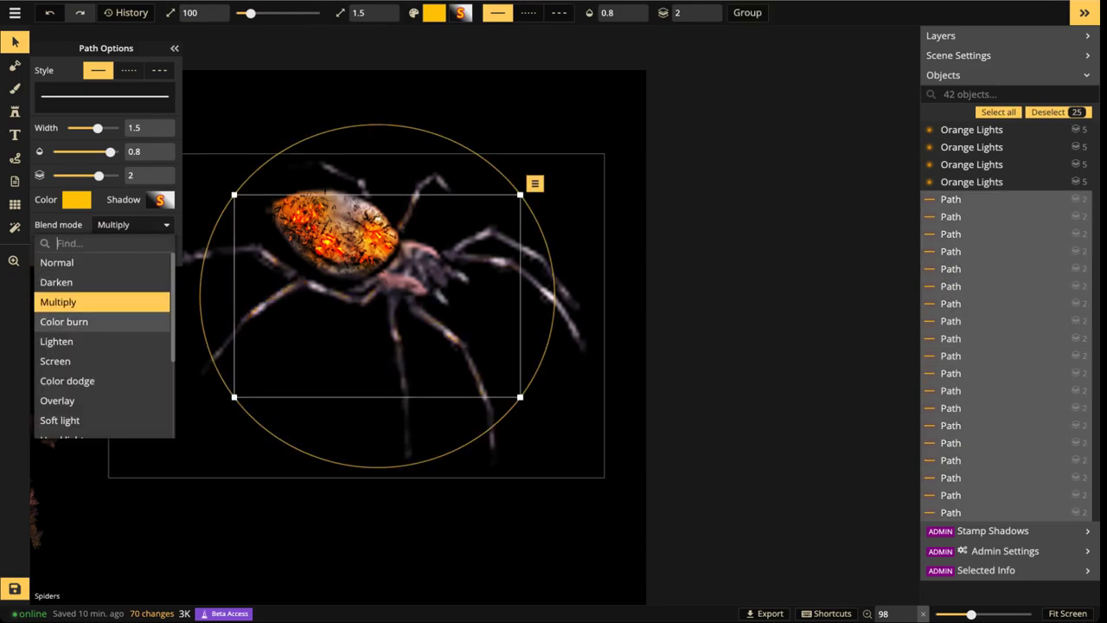
{"action": "left_click", "coordinate": [97, 341]}
{"action": "key", "text": "Down"}
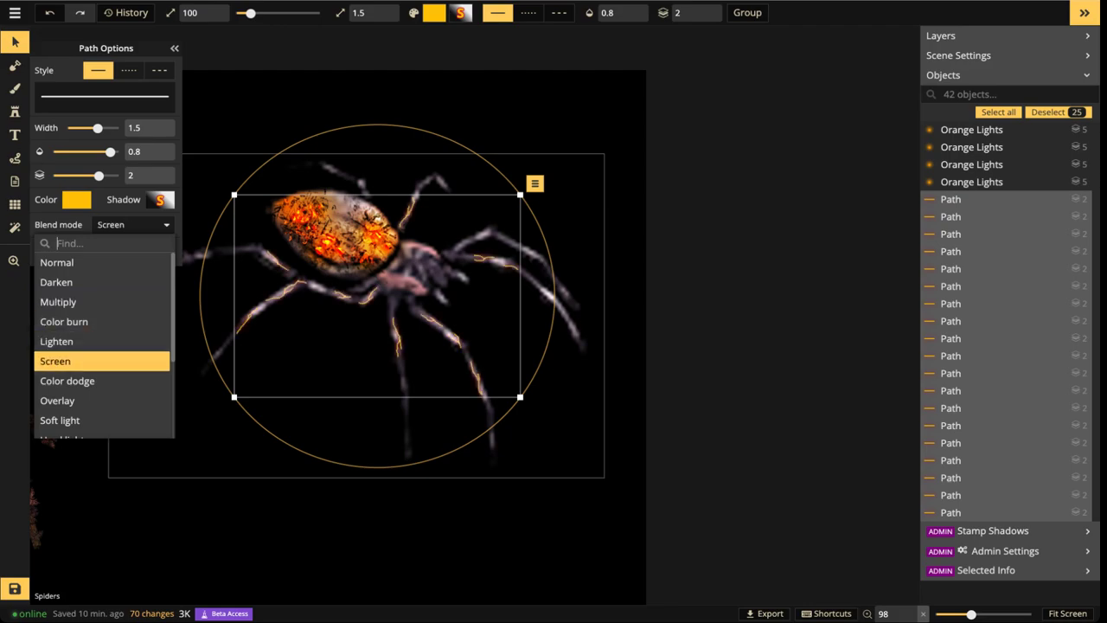
{"action": "left_click", "coordinate": [97, 263]}
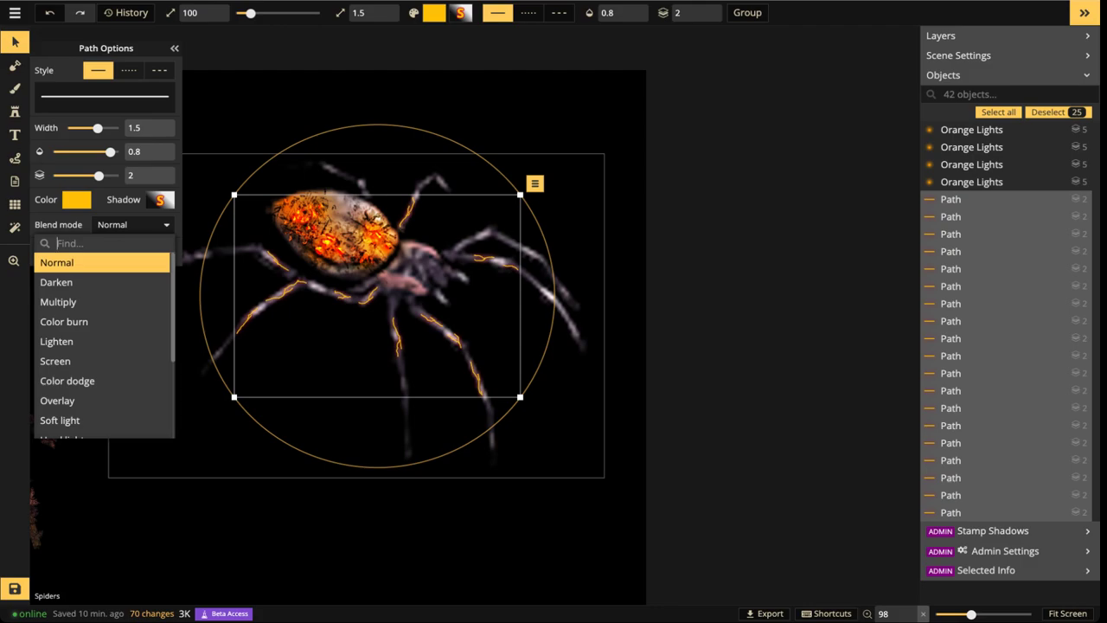
{"action": "left_click", "coordinate": [97, 401]}
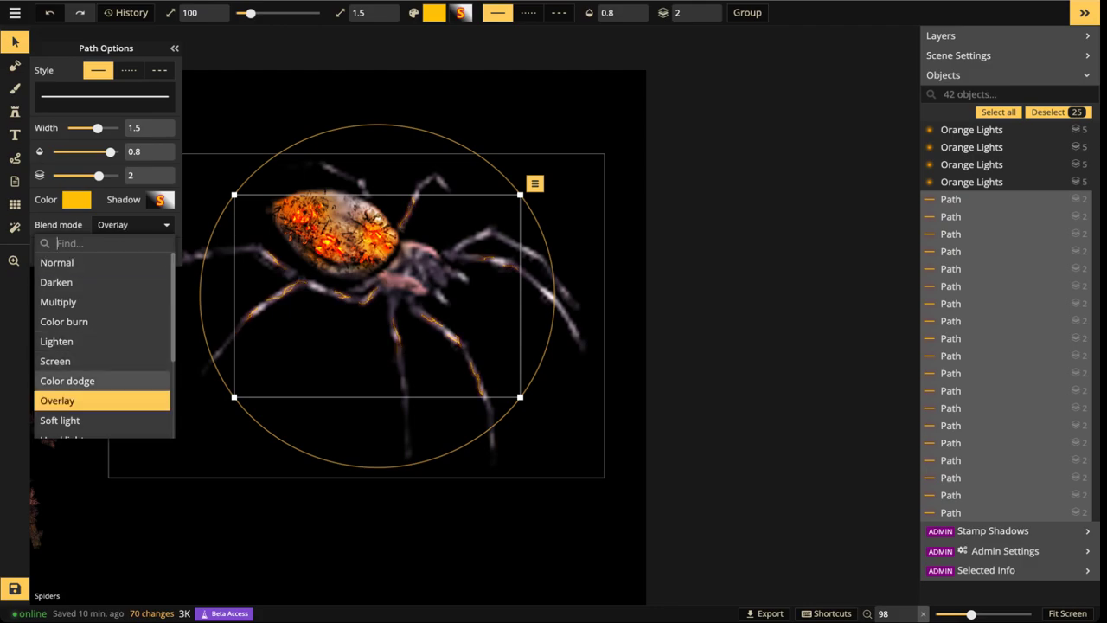
{"action": "left_click", "coordinate": [302, 350]}
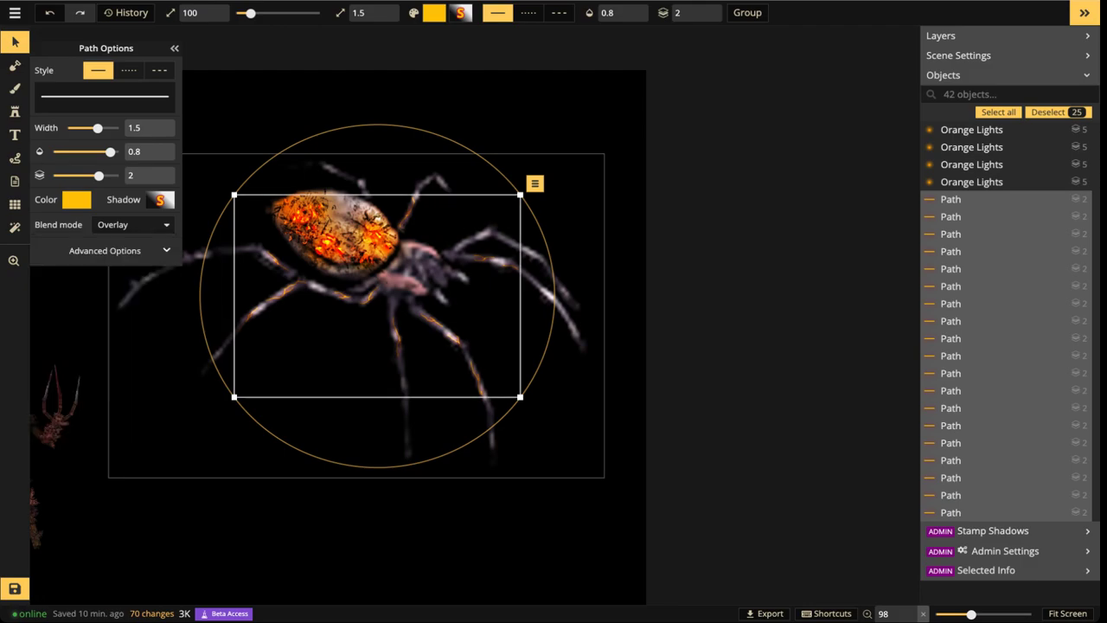
{"action": "key", "text": "Escape"}
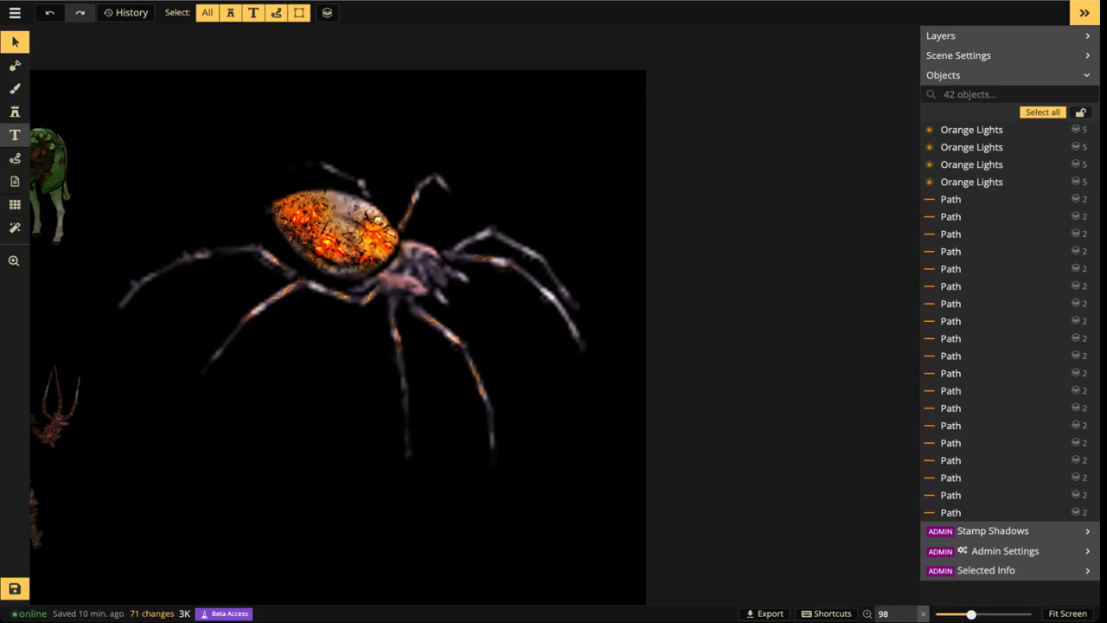
Draw branching amber crack paths in Overlay mode across the pale upper part of the spider's abdomen
{"action": "left_click", "coordinate": [15, 158]}
{"action": "left_click", "coordinate": [14, 158]}
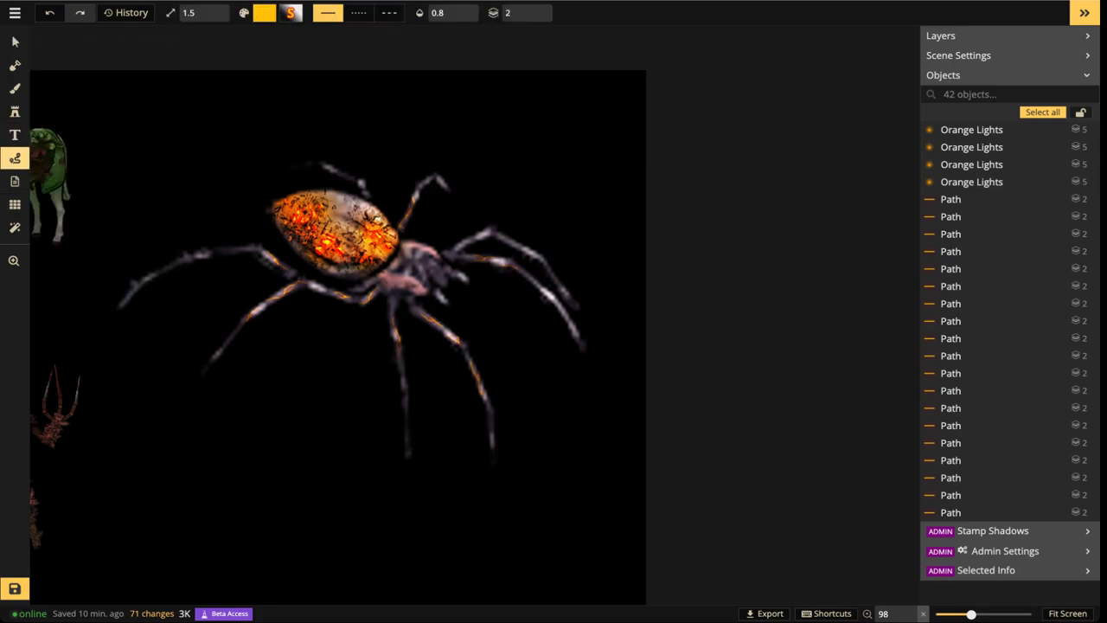
{"action": "left_click", "coordinate": [15, 158]}
{"action": "scroll", "coordinate": [307, 255], "scroll_direction": "up", "scroll_amount": 4}
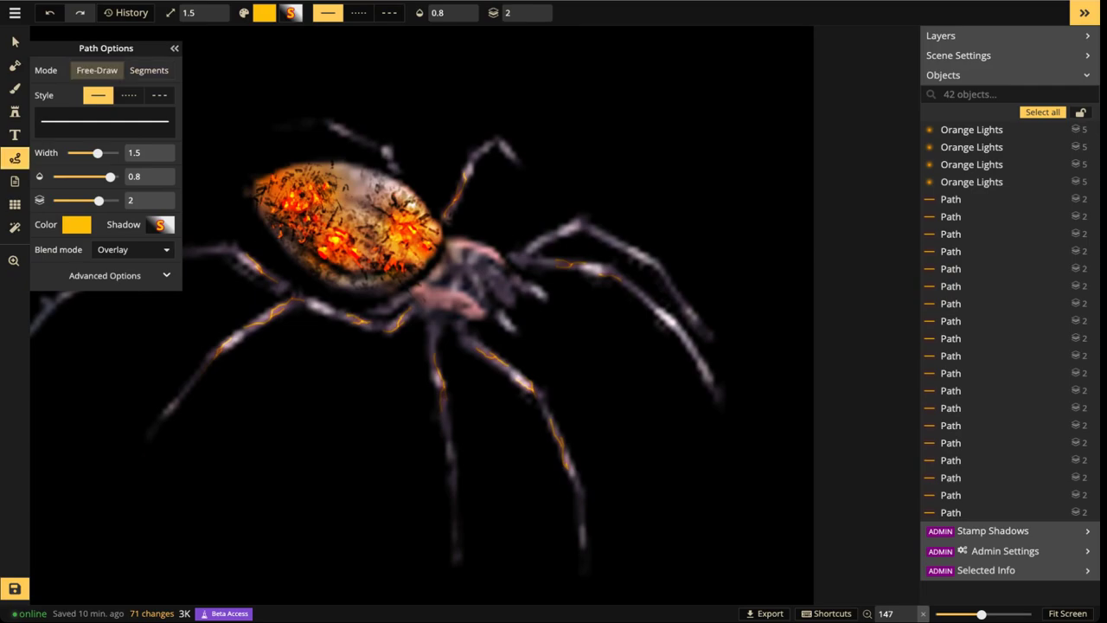
{"action": "mouse_move", "coordinate": [348, 204]}
{"action": "left_mouse_down"}
{"action": "mouse_move", "coordinate": [405, 208]}
{"action": "mouse_move", "coordinate": [363, 220]}
{"action": "mouse_move", "coordinate": [364, 177]}
{"action": "left_mouse_up"}
{"action": "key", "text": "Escape"}
{"action": "key", "text": "Escape"}
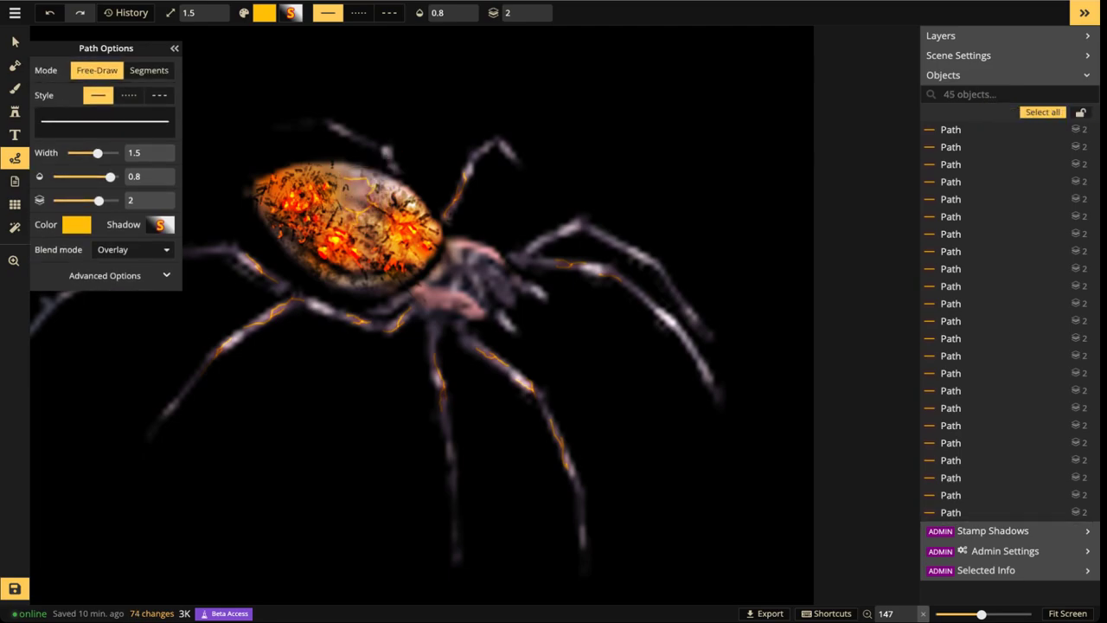
{"action": "mouse_move", "coordinate": [363, 179]}
{"action": "left_mouse_down"}
{"action": "mouse_move", "coordinate": [336, 166]}
{"action": "mouse_move", "coordinate": [377, 205]}
{"action": "mouse_move", "coordinate": [396, 199]}
{"action": "left_mouse_up"}
{"action": "key", "text": "Escape"}
{"action": "key", "text": "Escape"}
Add short amber crack paths along the outer segments of the two forward-reaching front legs
{"action": "left_click_drag", "start_coordinate": [680, 330], "coordinate": [689, 347]}
{"action": "key", "text": "Escape"}
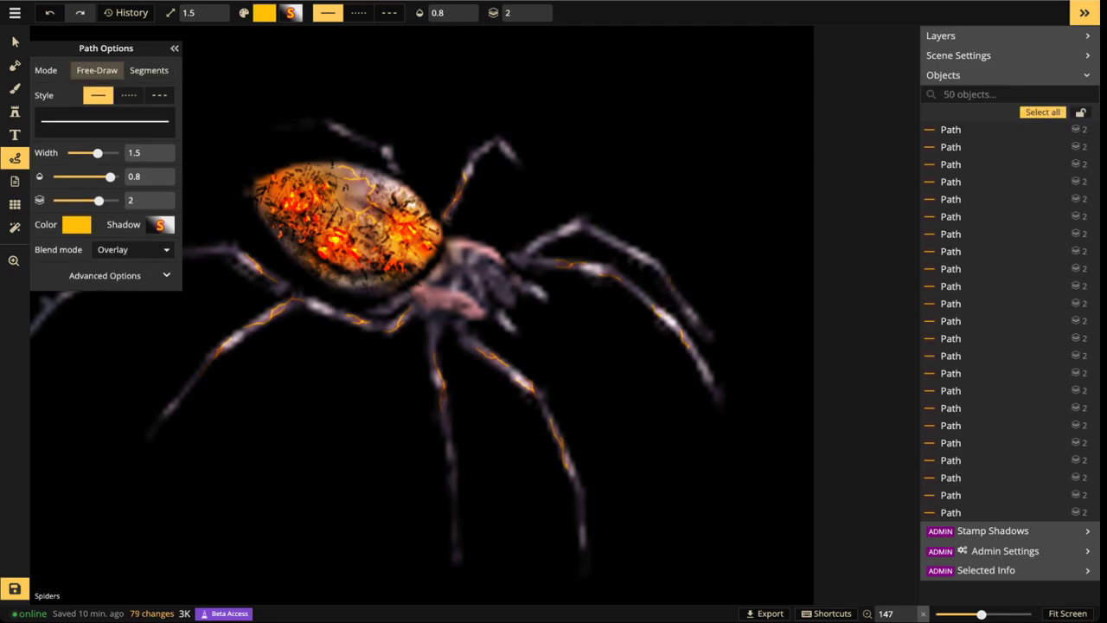
{"action": "left_click", "coordinate": [674, 290]}
{"action": "left_click", "coordinate": [683, 304]}
{"action": "left_click", "coordinate": [694, 318]}
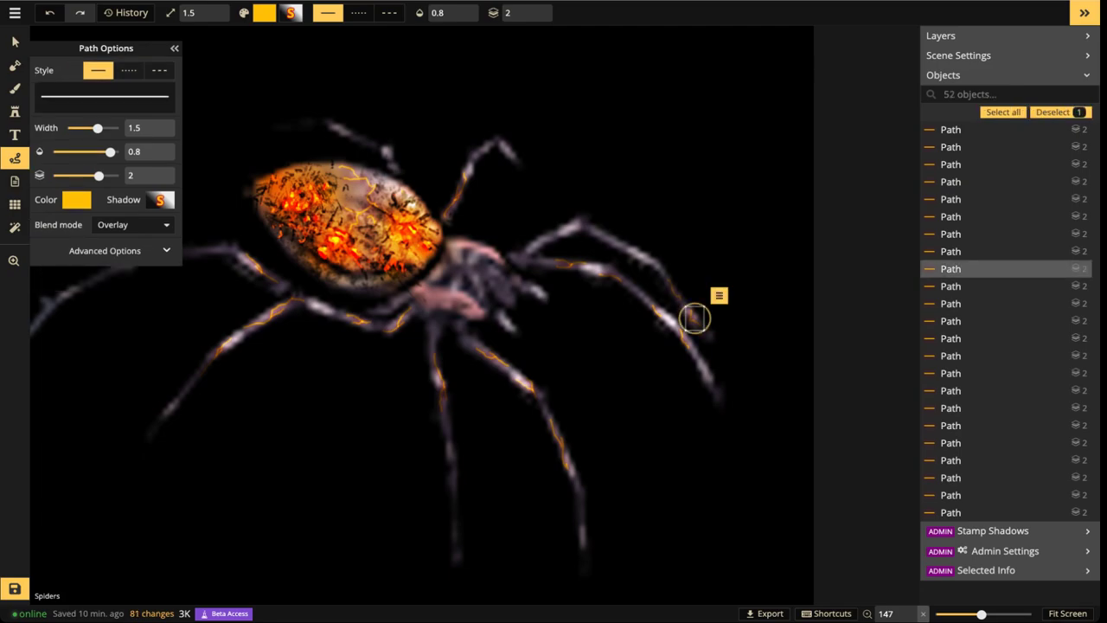
Search the stamp catalog for LAVA, then clear the search and close the catalog
{"action": "left_click", "coordinate": [15, 111]}
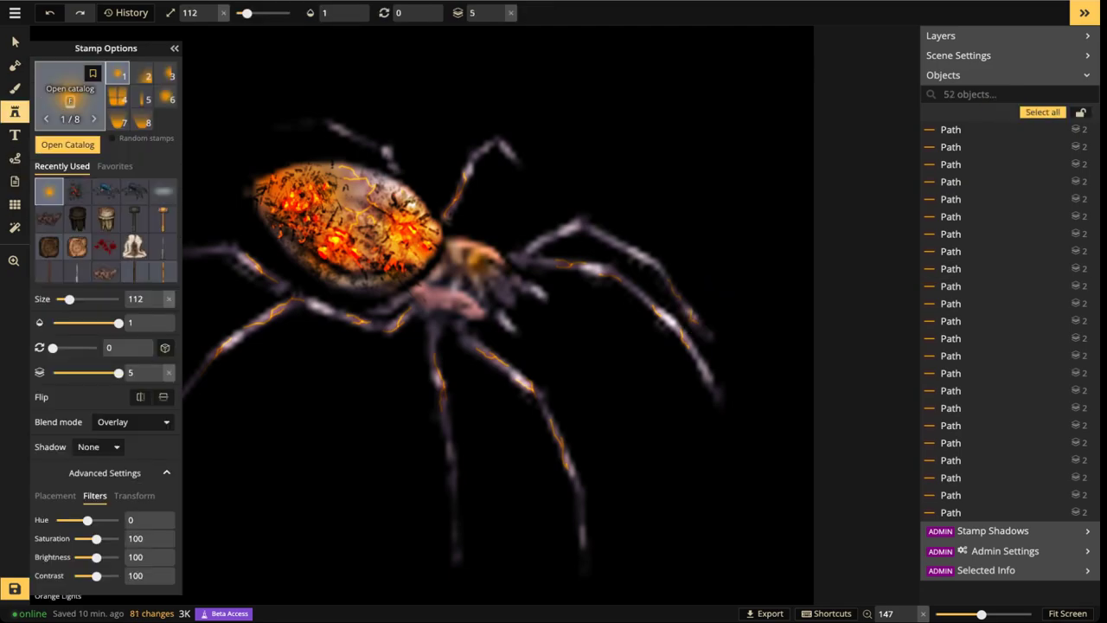
{"action": "left_click", "coordinate": [67, 144]}
{"action": "key", "text": "ctrl+a"}
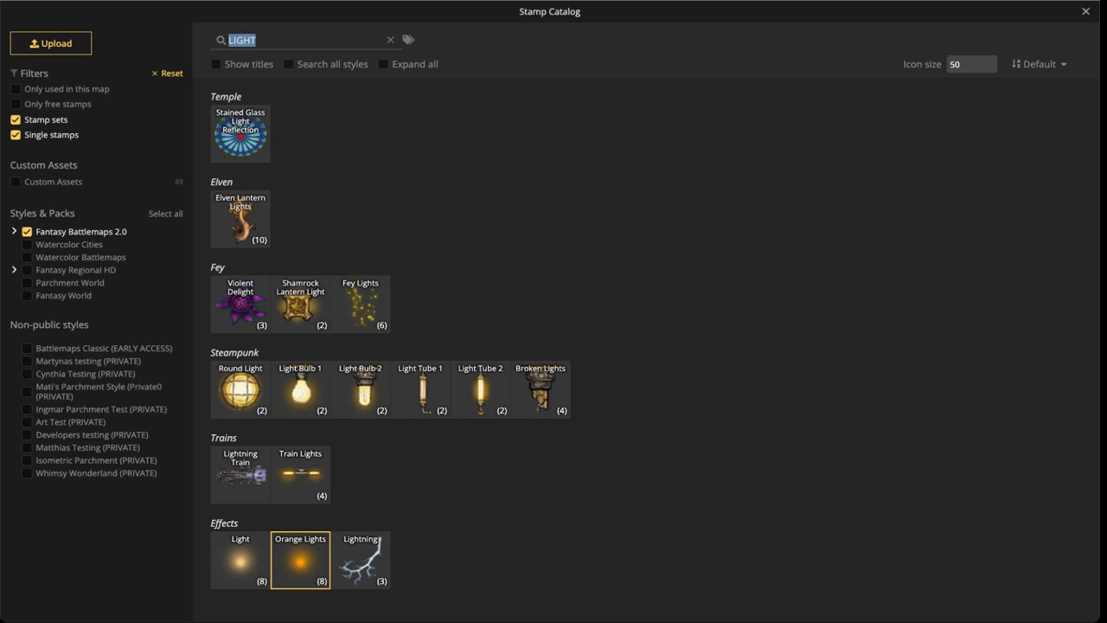
{"action": "type", "text": "LAVA"}
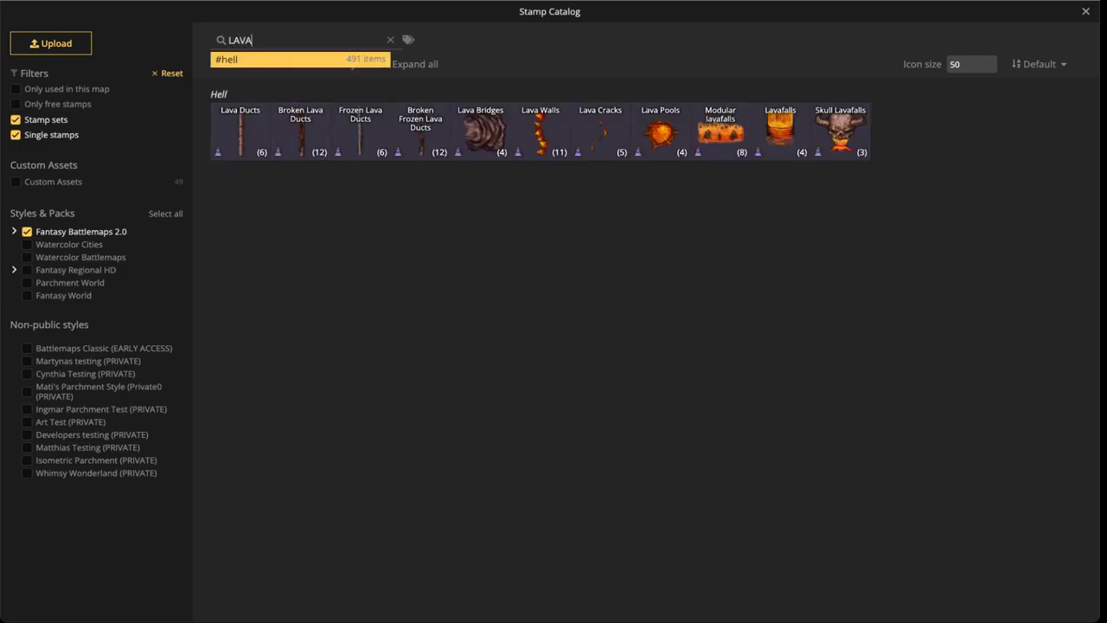
{"action": "left_click", "coordinate": [390, 40]}
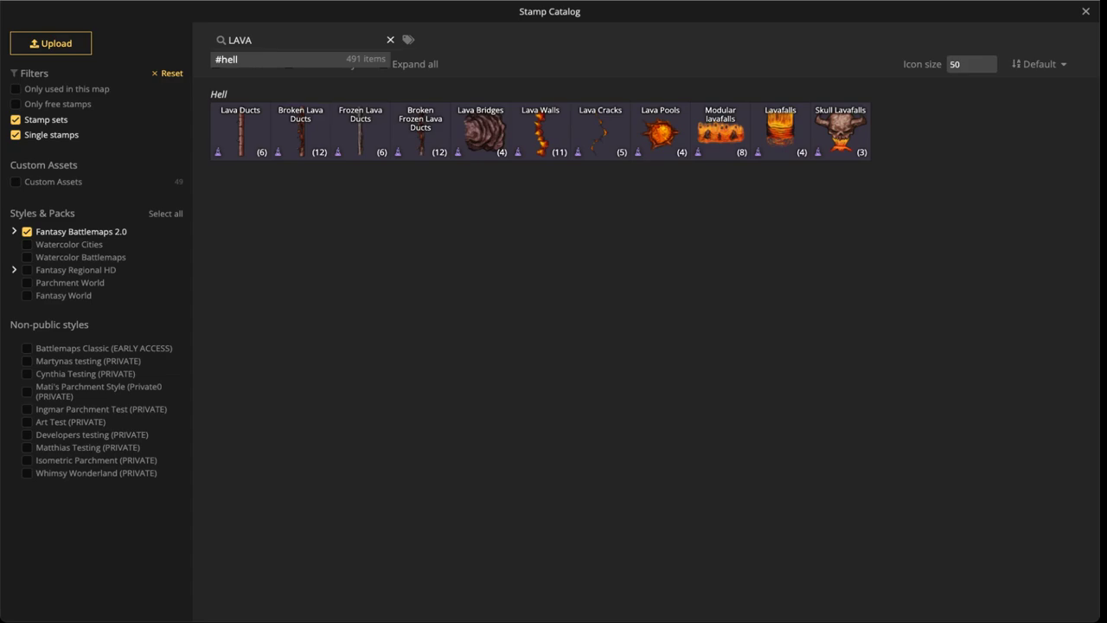
{"action": "left_click", "coordinate": [390, 40]}
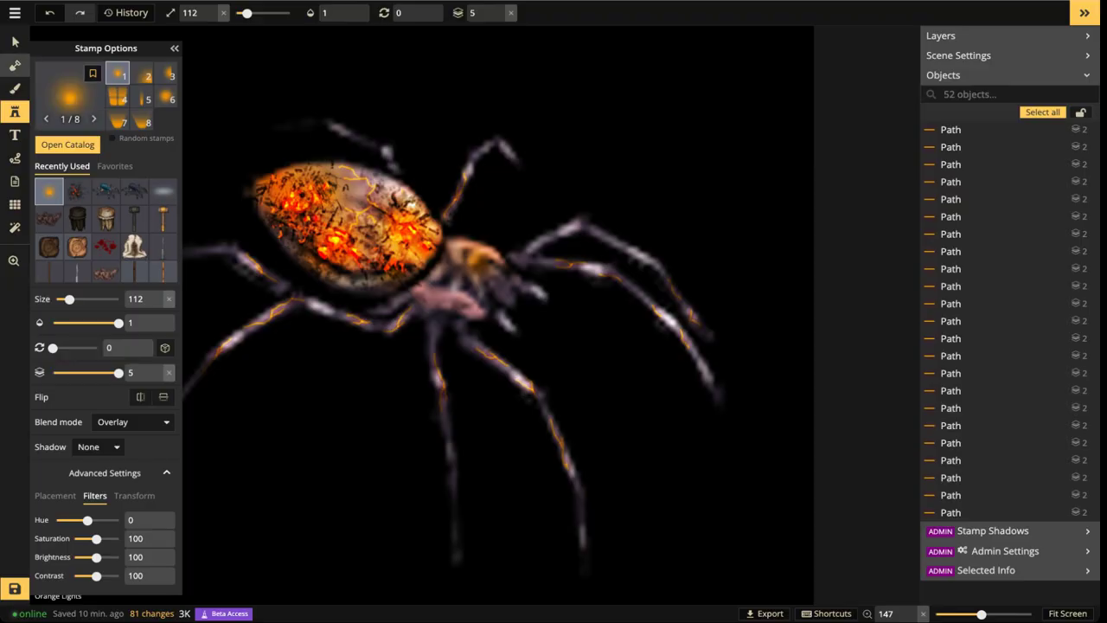
Place a Sea Brain Coral stamp of size 112 over the middle of the spider's abdomen
{"action": "left_click", "coordinate": [15, 42]}
{"action": "scroll", "coordinate": [338, 232], "scroll_direction": "down", "scroll_amount": 3}
{"action": "left_click_drag", "start_coordinate": [338, 232], "coordinate": [388, 236]}
{"action": "key", "text": "s"}
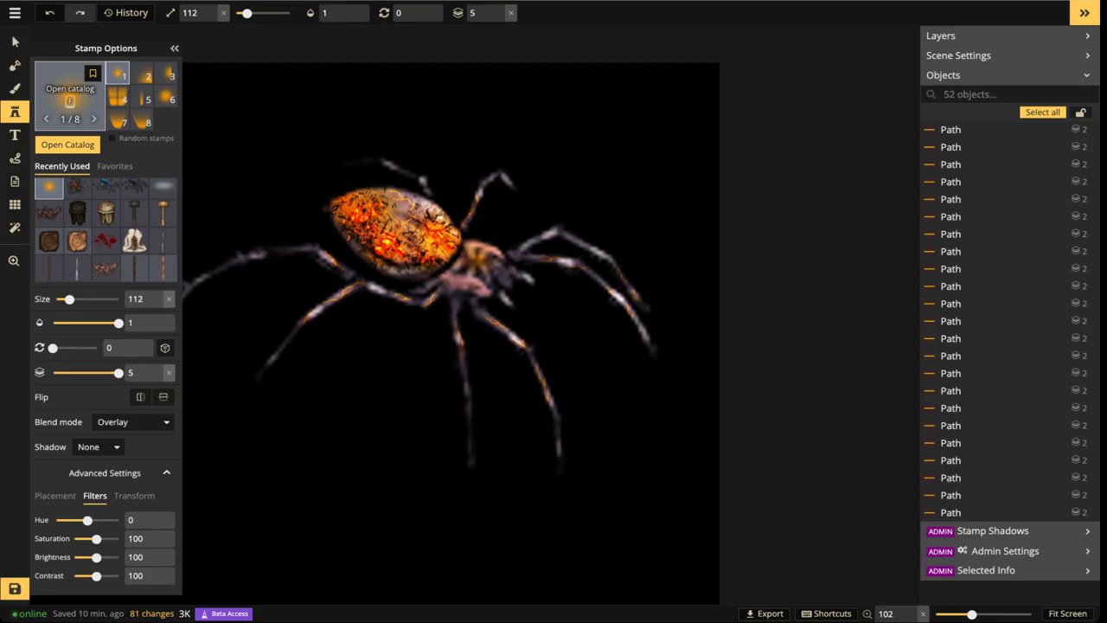
{"action": "left_click", "coordinate": [70, 95]}
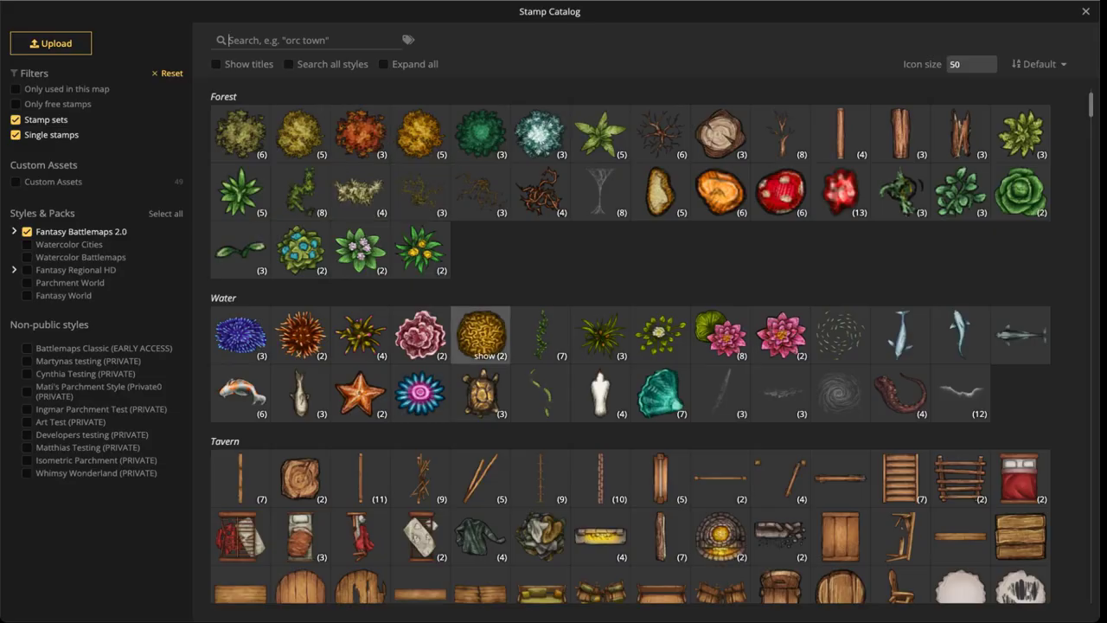
{"action": "left_click", "coordinate": [481, 334]}
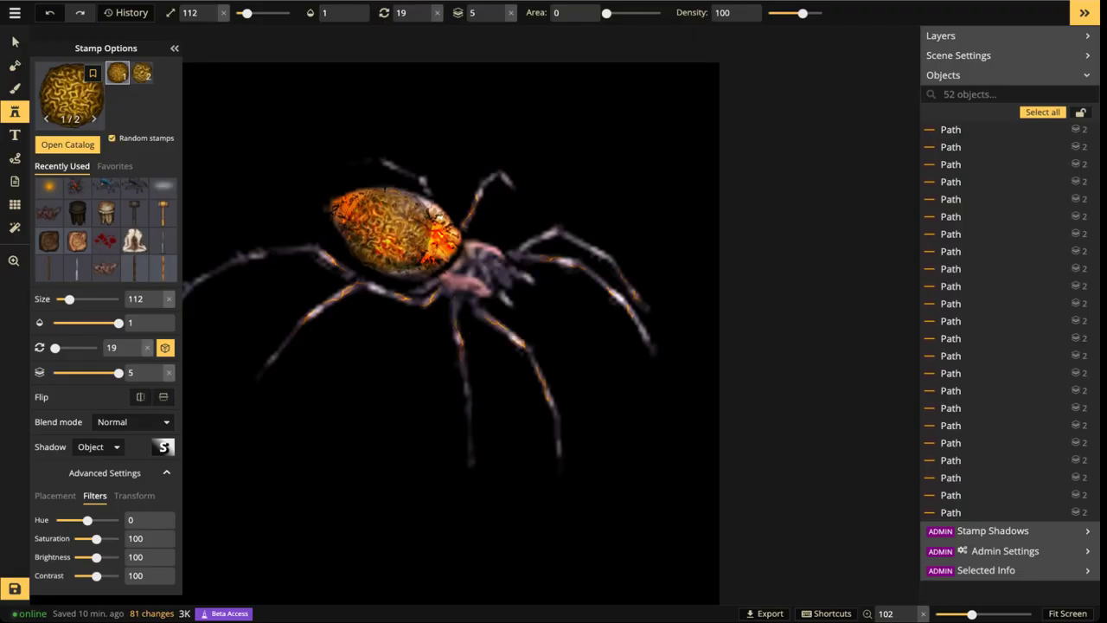
{"action": "left_click", "coordinate": [394, 231]}
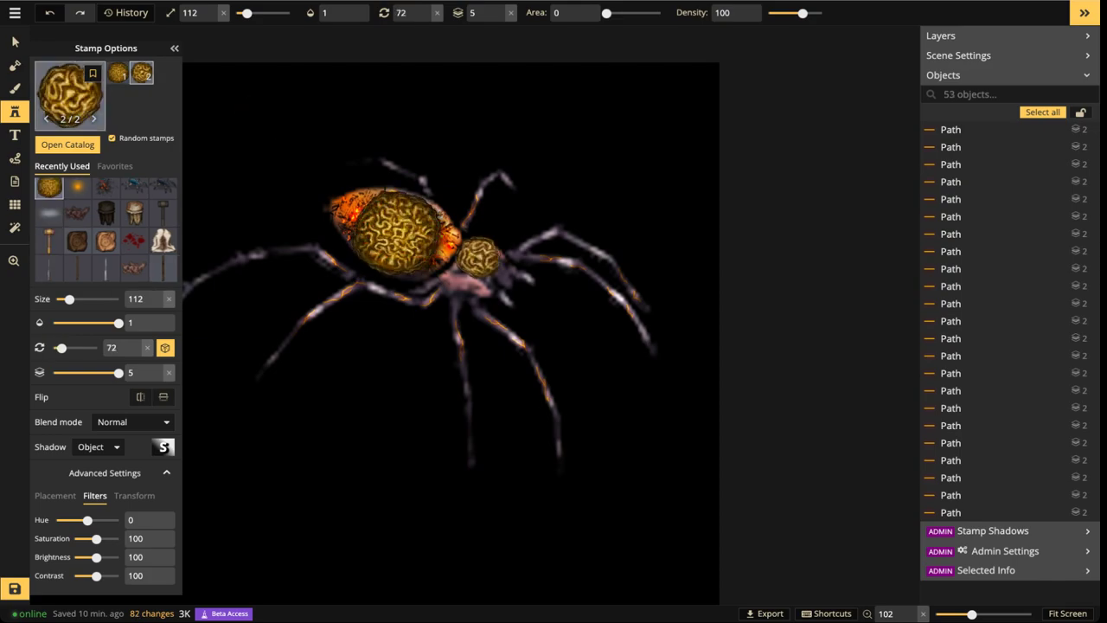
Remove the coral stamp's shadow and recolor it fiery red with saturation 200 and hue -38
{"action": "left_click", "coordinate": [15, 42]}
{"action": "left_click", "coordinate": [395, 231]}
{"action": "left_click", "coordinate": [98, 219]}
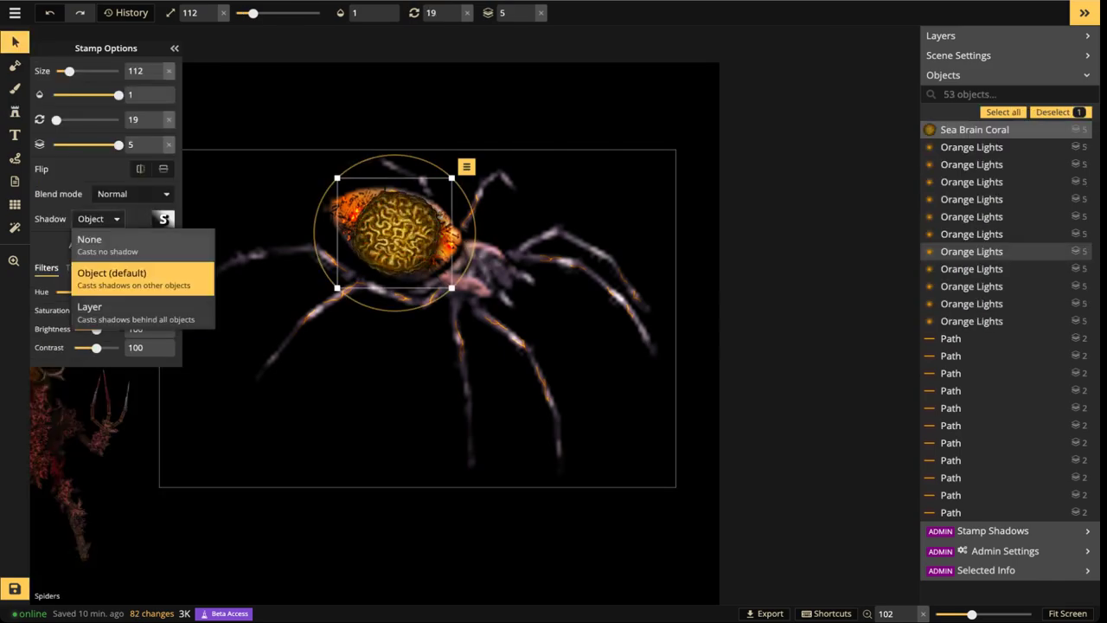
{"action": "left_click", "coordinate": [89, 244]}
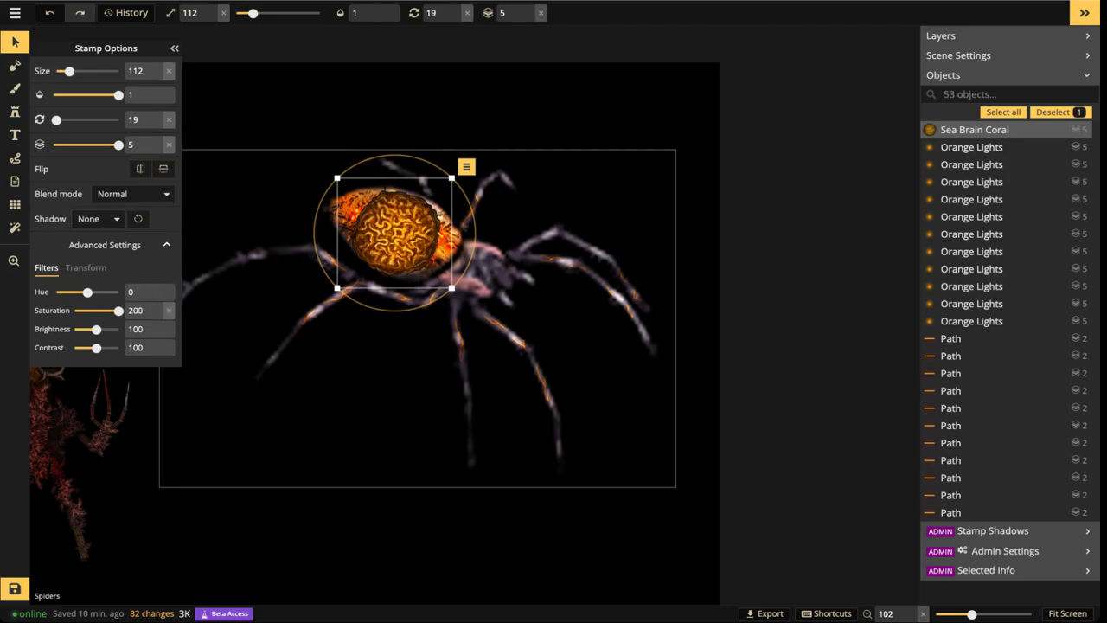
{"action": "left_click_drag", "start_coordinate": [88, 292], "coordinate": [80, 291]}
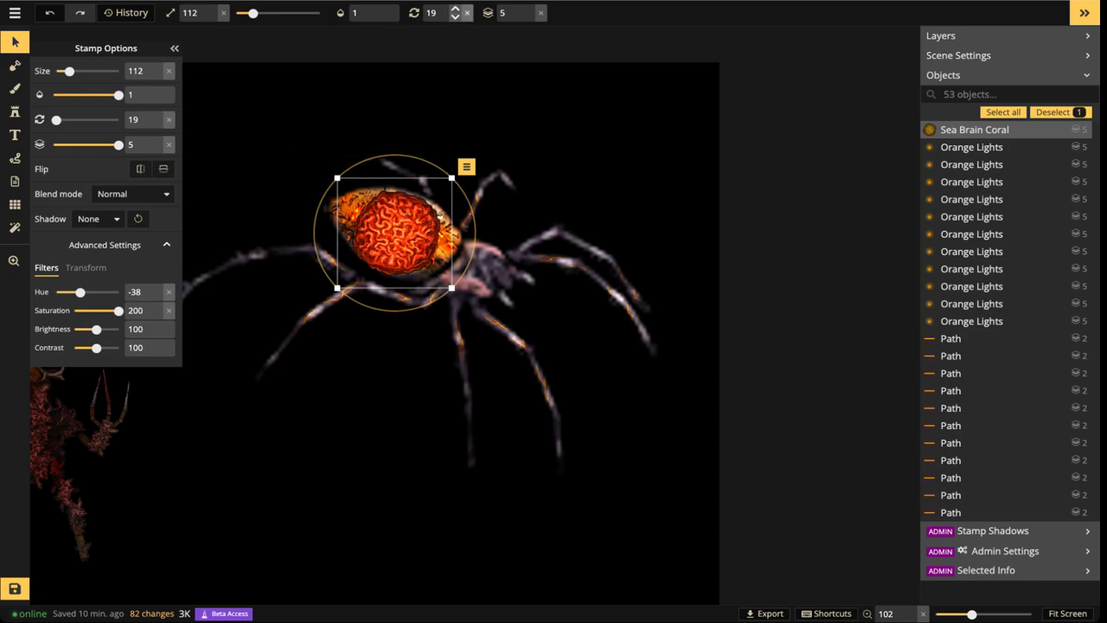
Stretch the coral stamp into an oval and rotate it to 300 to follow the abdomen's tilt
{"action": "left_click", "coordinate": [466, 12]}
{"action": "left_click_drag", "start_coordinate": [394, 189], "coordinate": [394, 162]}
{"action": "scroll", "coordinate": [395, 217], "scroll_direction": "down", "scroll_amount": 6}
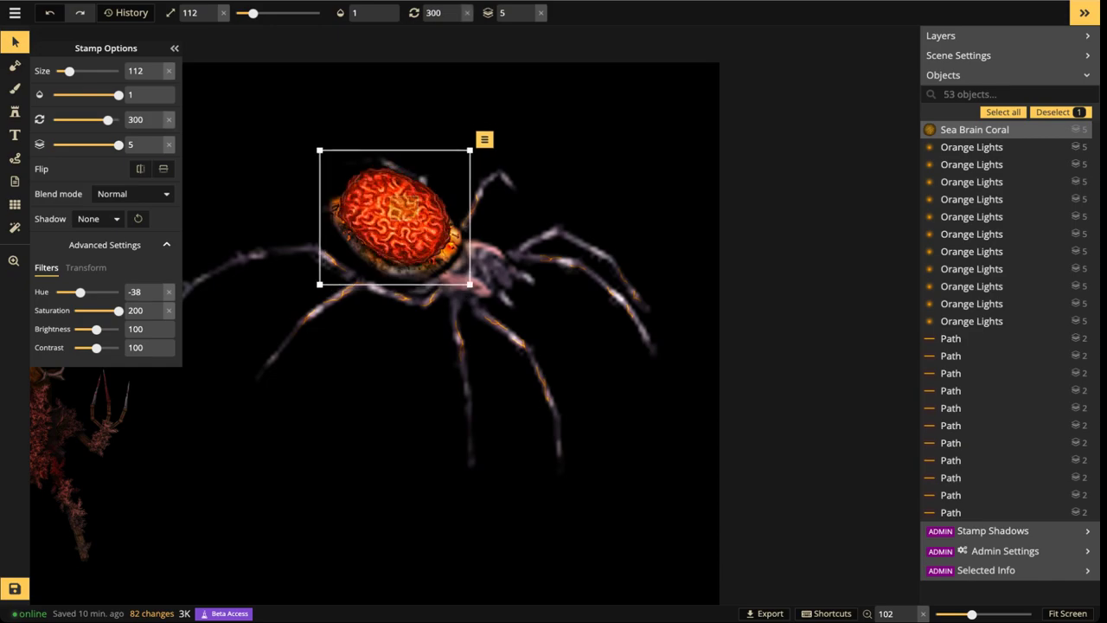
Enlarge the coral stamp to size 130 and position it to cover the whole abdomen
{"action": "left_click_drag", "start_coordinate": [395, 218], "coordinate": [396, 230]}
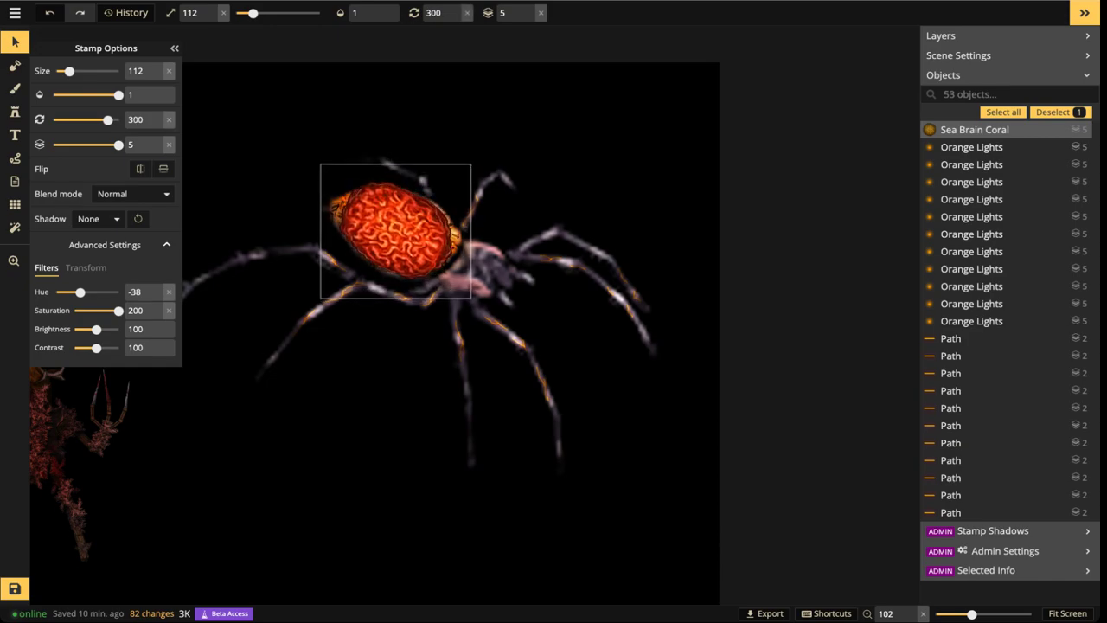
{"action": "left_click_drag", "start_coordinate": [321, 164], "coordinate": [304, 149]}
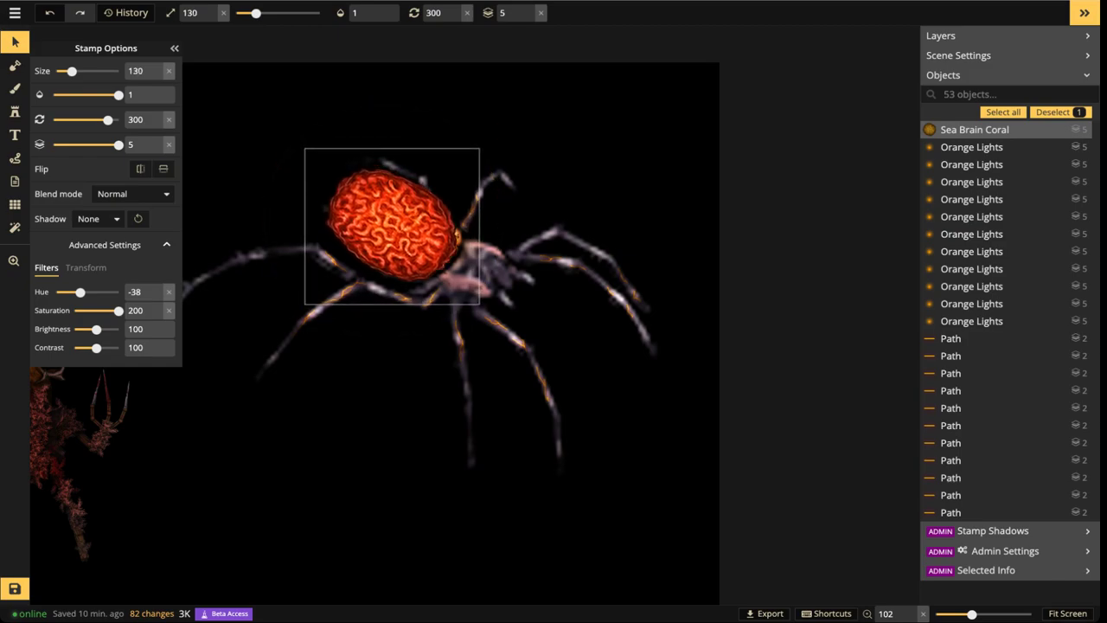
{"action": "left_click_drag", "start_coordinate": [394, 226], "coordinate": [395, 227]}
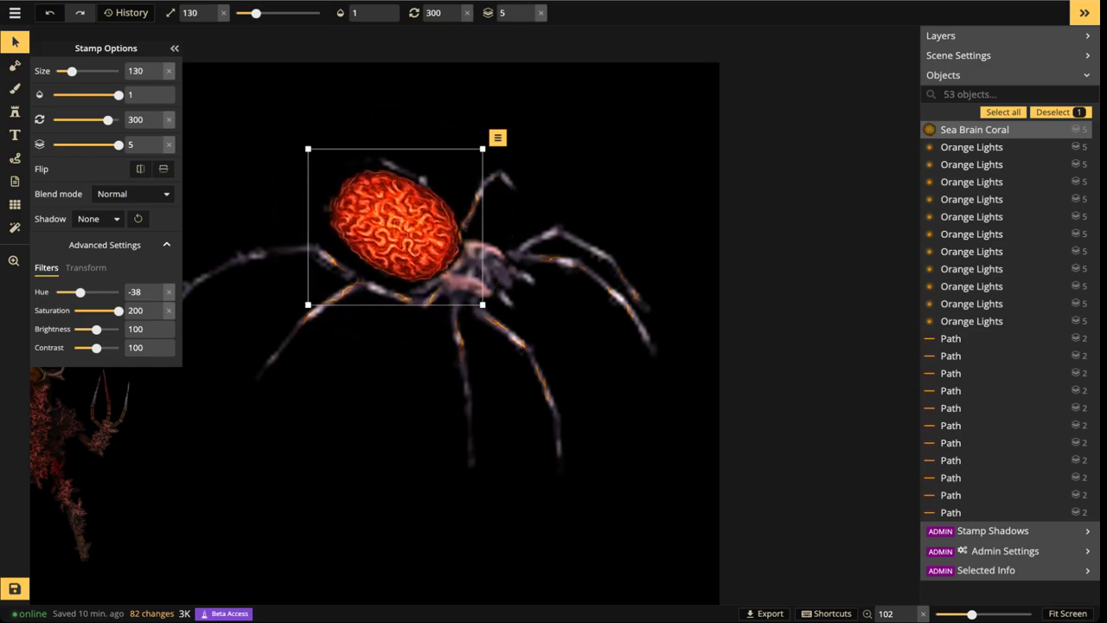
Compare blend modes such as Multiply and Color burn on the coral stamp, and apply Color dodge
{"action": "left_click", "coordinate": [134, 193]}
{"action": "key", "text": "Down"}
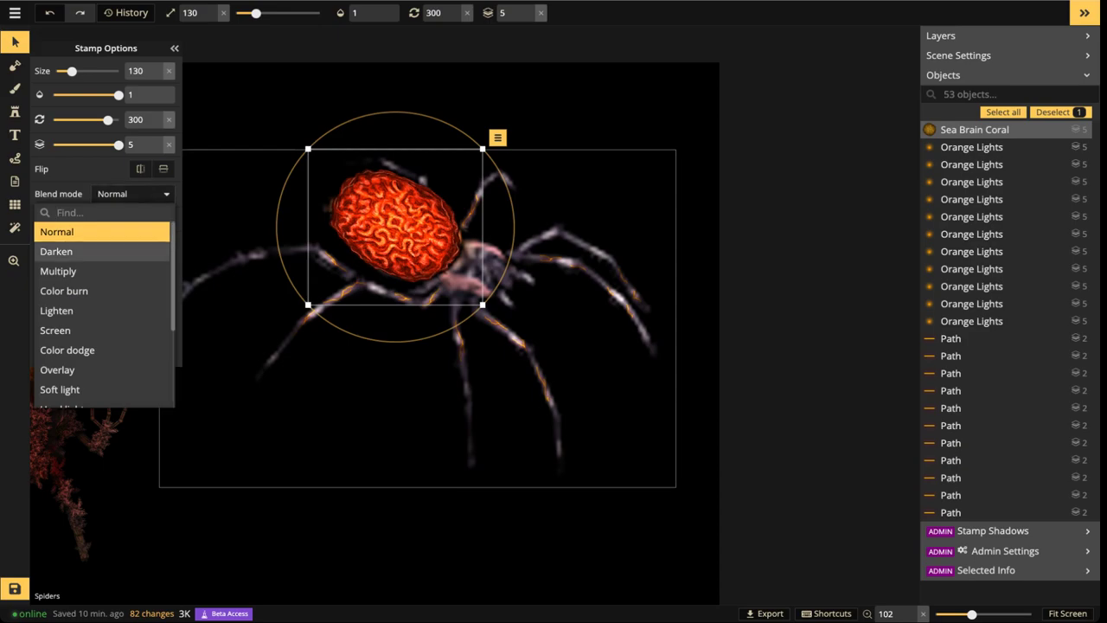
{"action": "key", "text": "Down"}
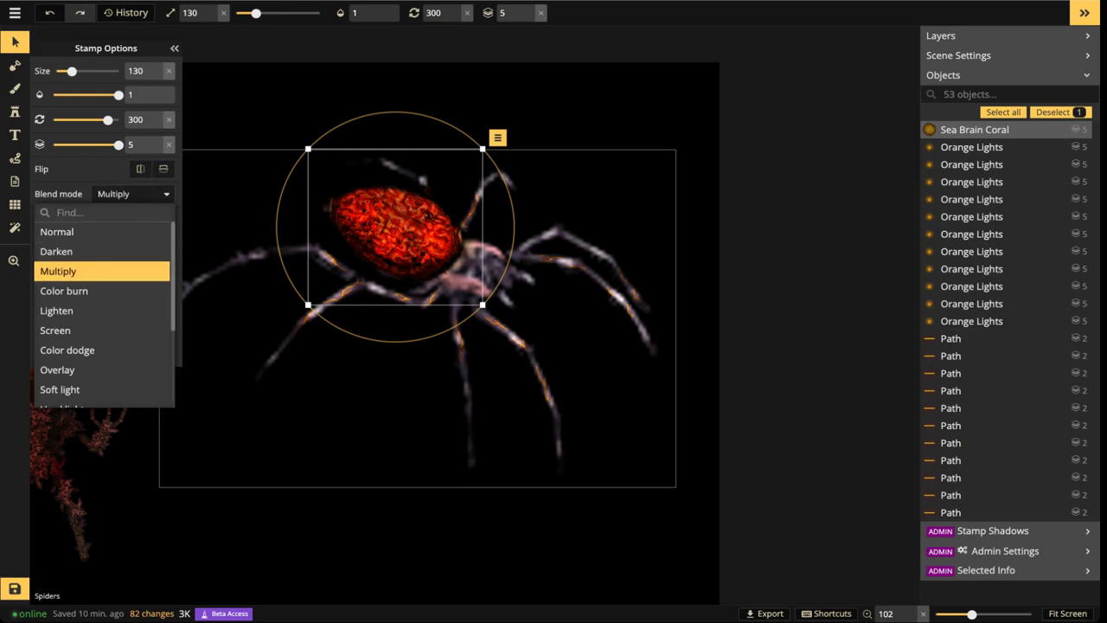
{"action": "key", "text": "Down"}
{"action": "key", "text": "Down"}
{"action": "key", "text": "Down"}
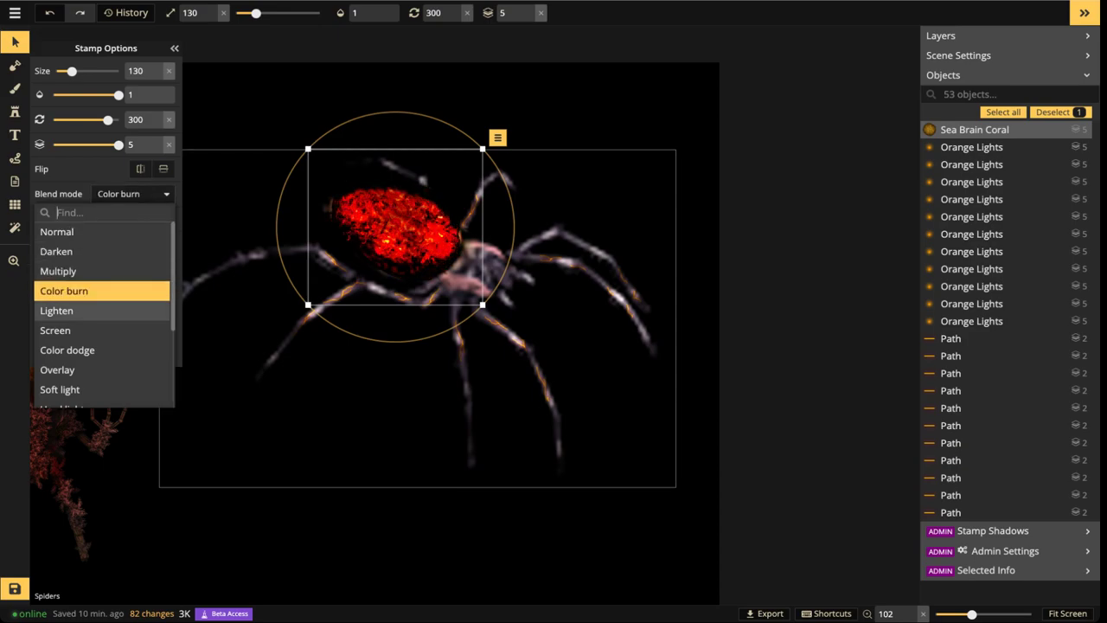
{"action": "key", "text": "Down"}
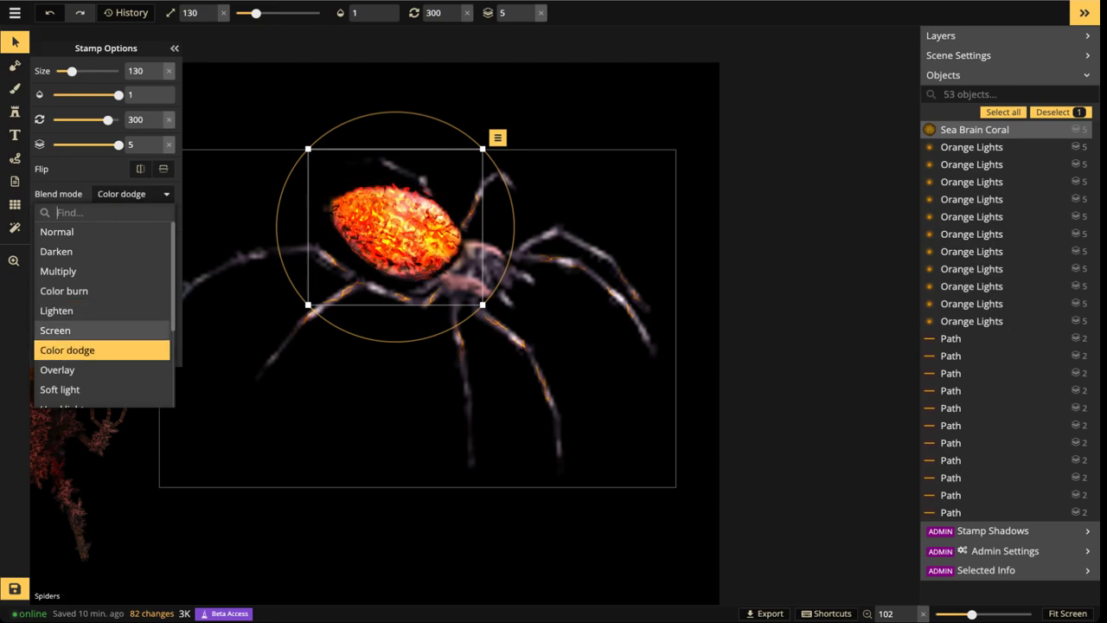
{"action": "key", "text": "Down"}
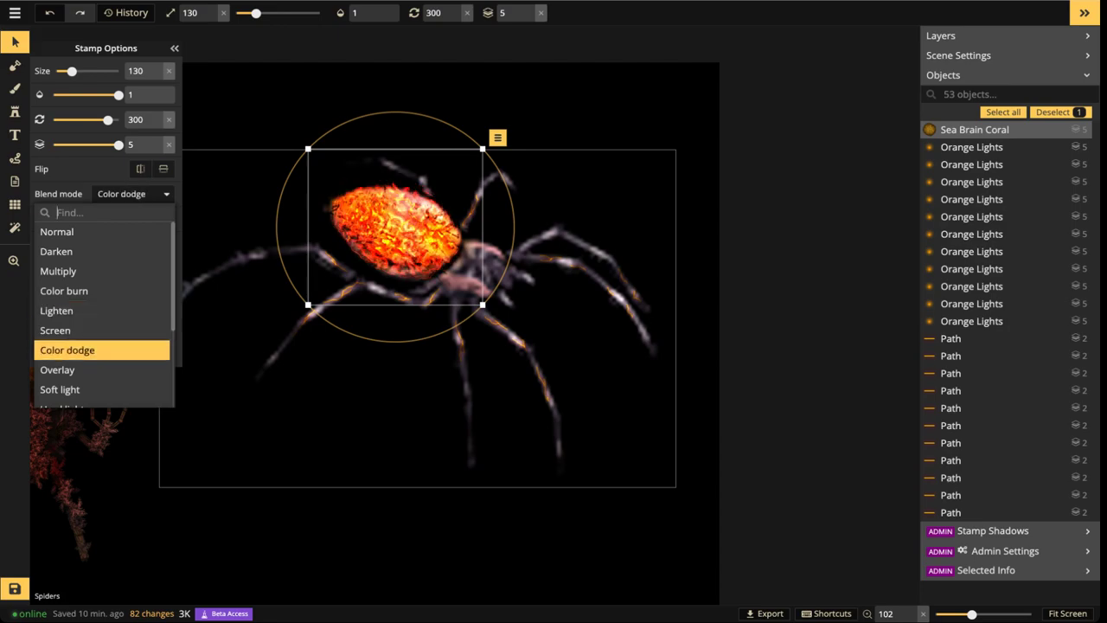
{"action": "key", "text": "Down"}
{"action": "key", "text": "Up"}
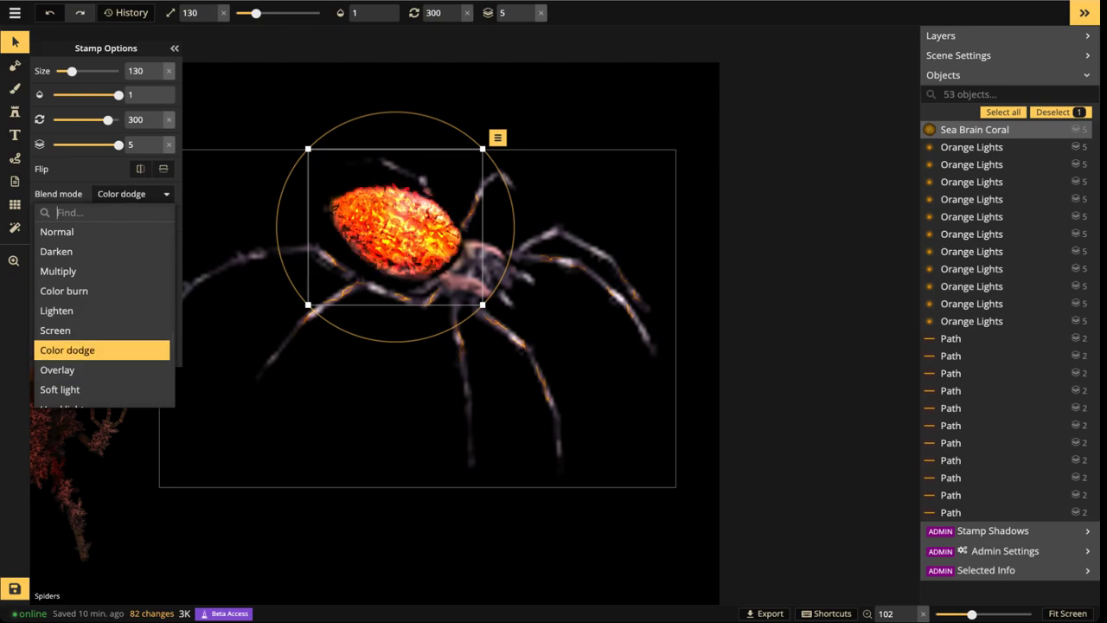
{"action": "key", "text": "Return"}
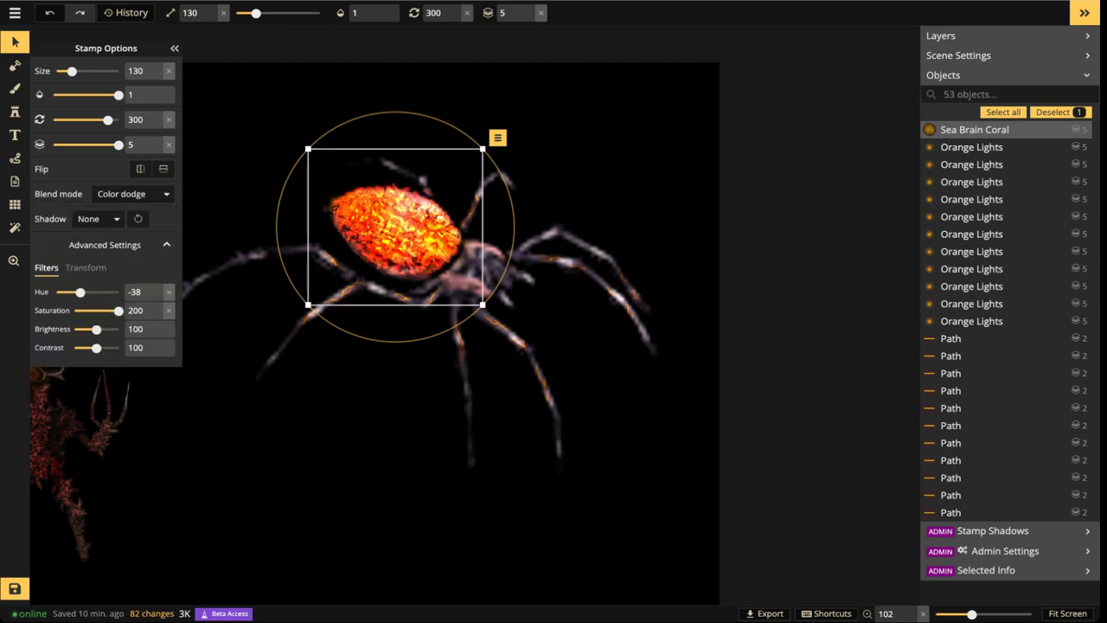
Raise the Sea Brain Coral stamp's contrast to 167
{"action": "key", "text": "Escape"}
{"action": "scroll", "coordinate": [384, 218], "scroll_direction": "down", "scroll_amount": 3}
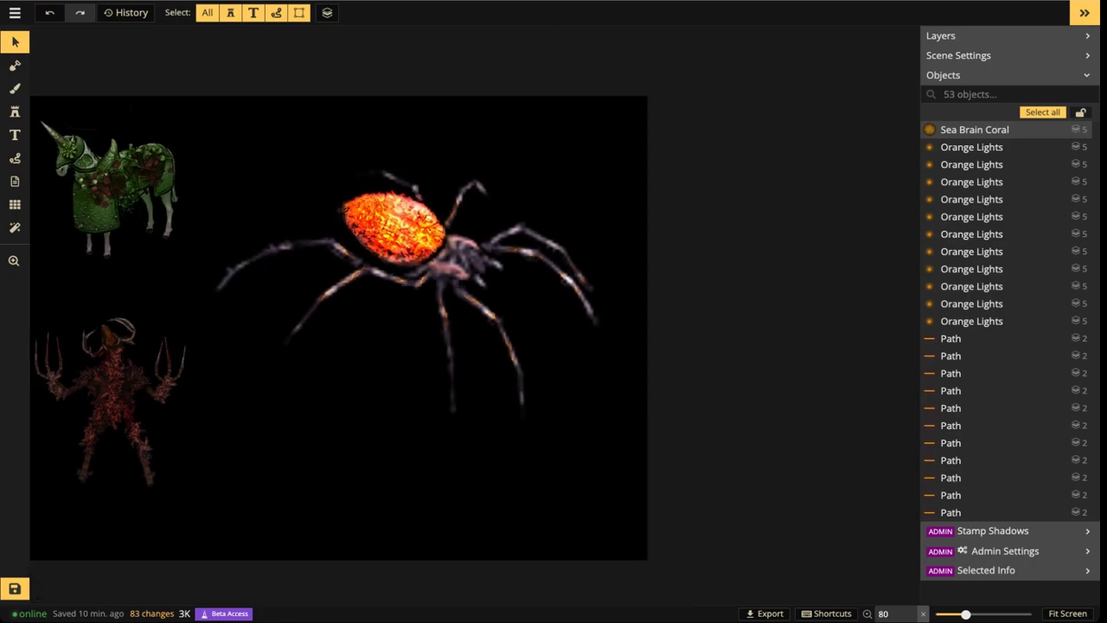
{"action": "left_click", "coordinate": [355, 200]}
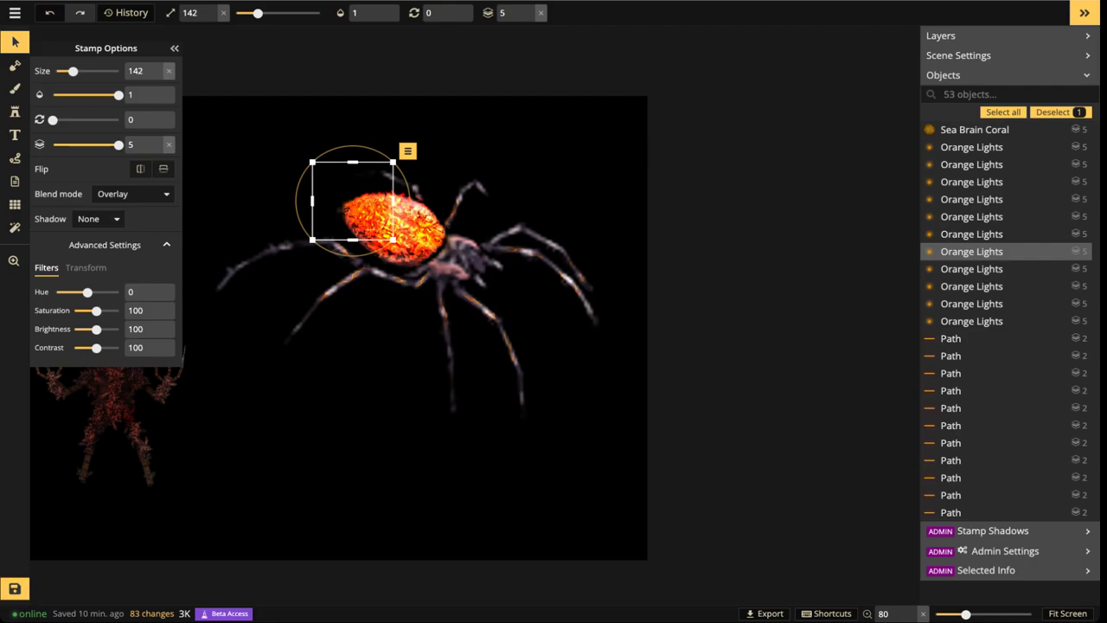
{"action": "left_click", "coordinate": [973, 130]}
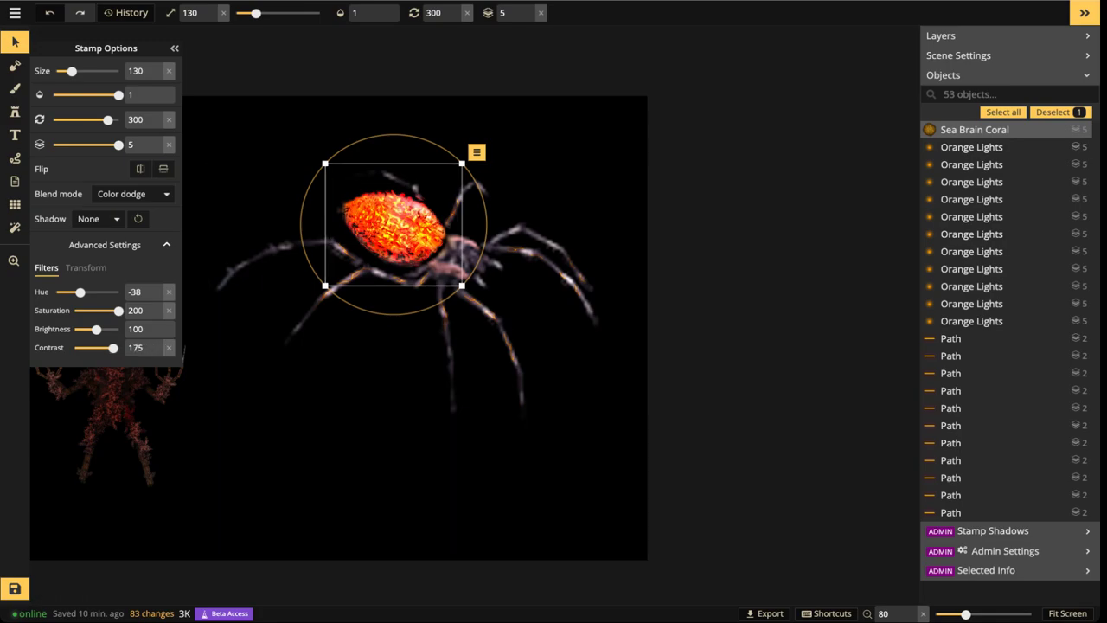
{"action": "left_click_drag", "start_coordinate": [95, 348], "coordinate": [117, 347]}
{"action": "key", "text": "Escape"}
Choose the Flames stamp set from the catalog, limiting the styles to Fantasy Regional HD and searching for FLAME
{"action": "left_click", "coordinate": [15, 111]}
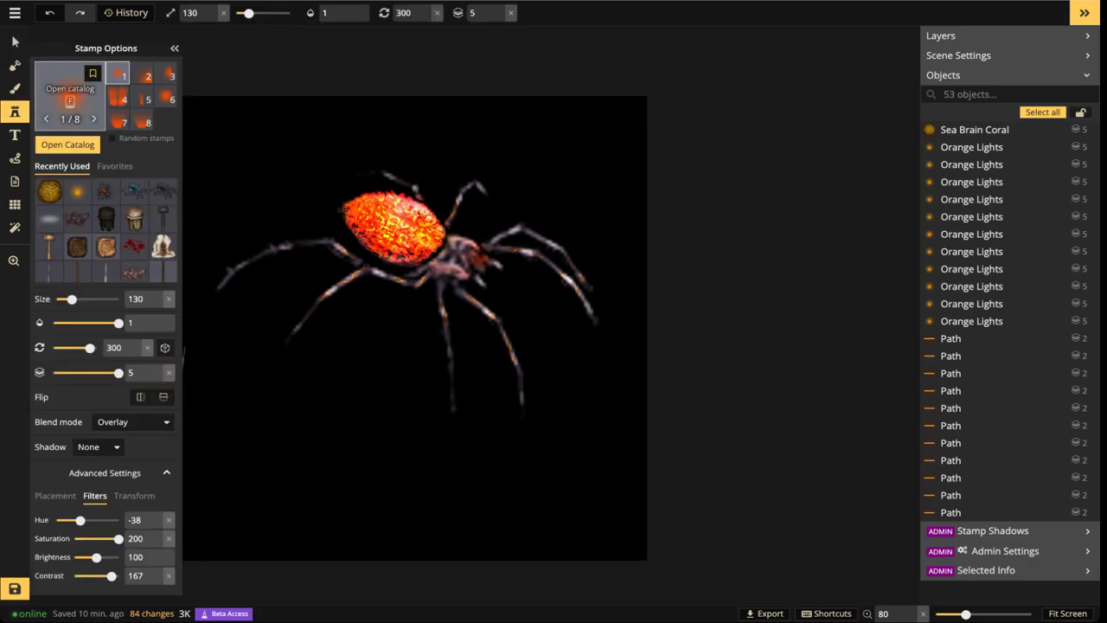
{"action": "left_click", "coordinate": [70, 95]}
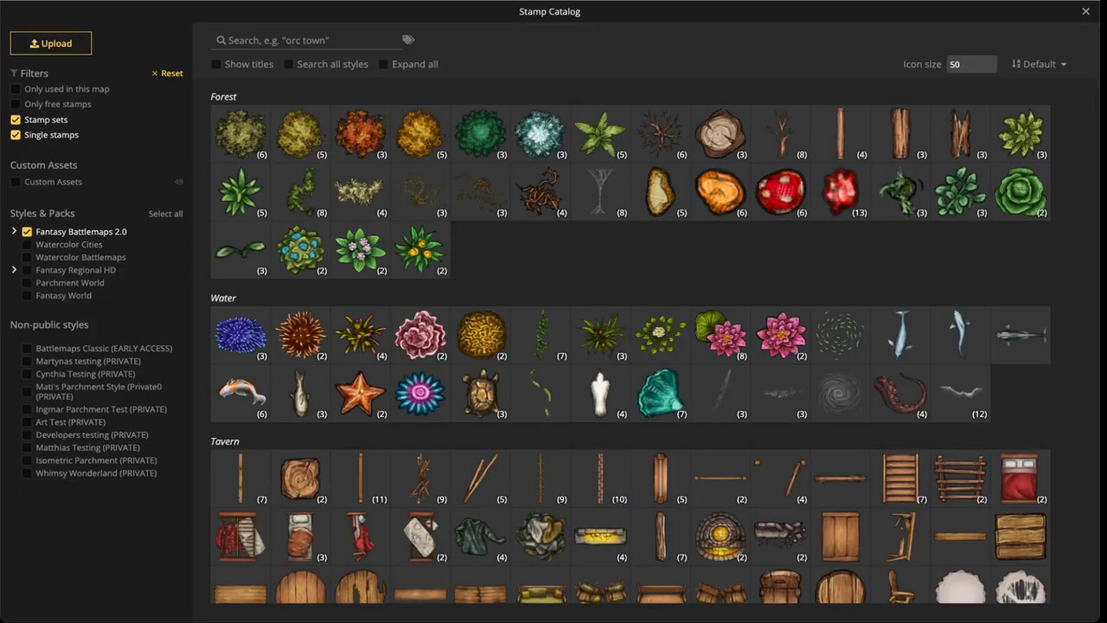
{"action": "left_click", "coordinate": [26, 232]}
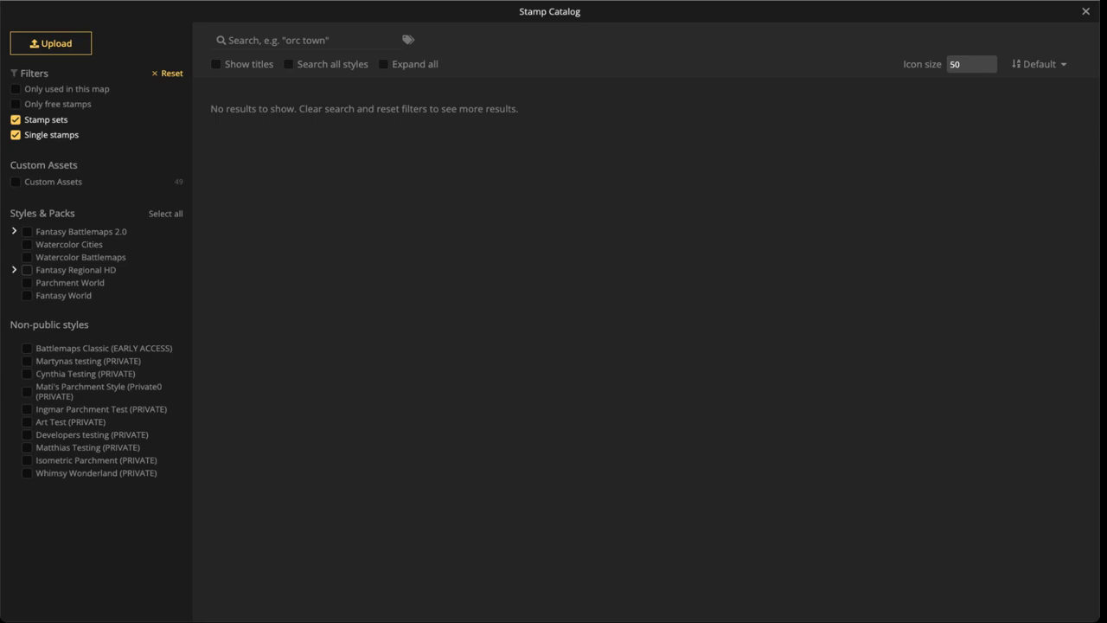
{"action": "left_click", "coordinate": [27, 269]}
{"action": "type", "text": "FLAME"}
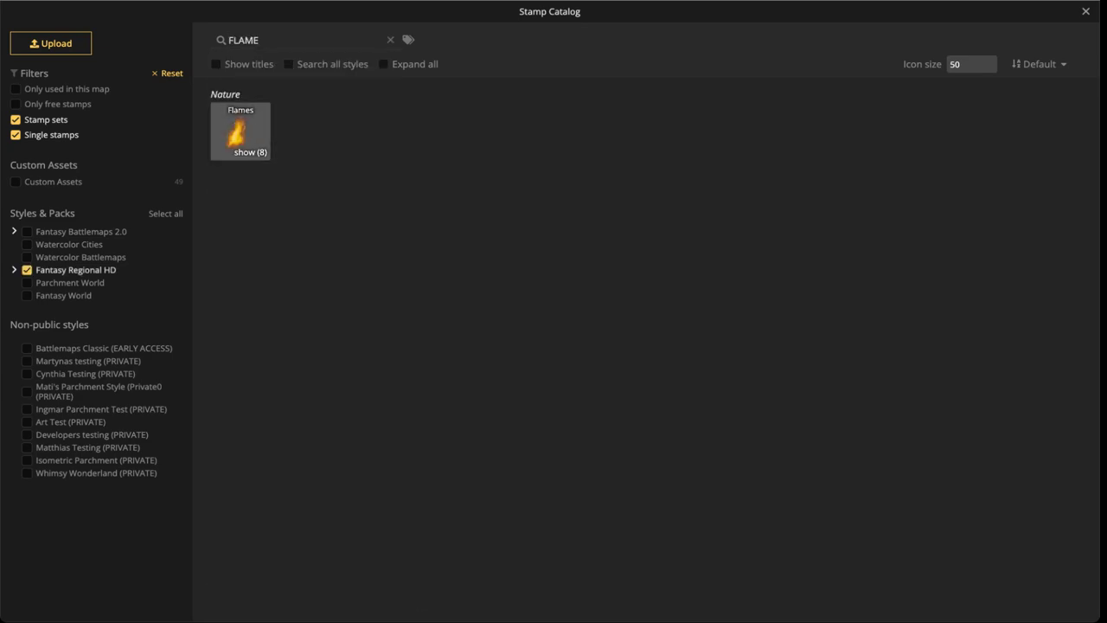
{"action": "left_click", "coordinate": [238, 131]}
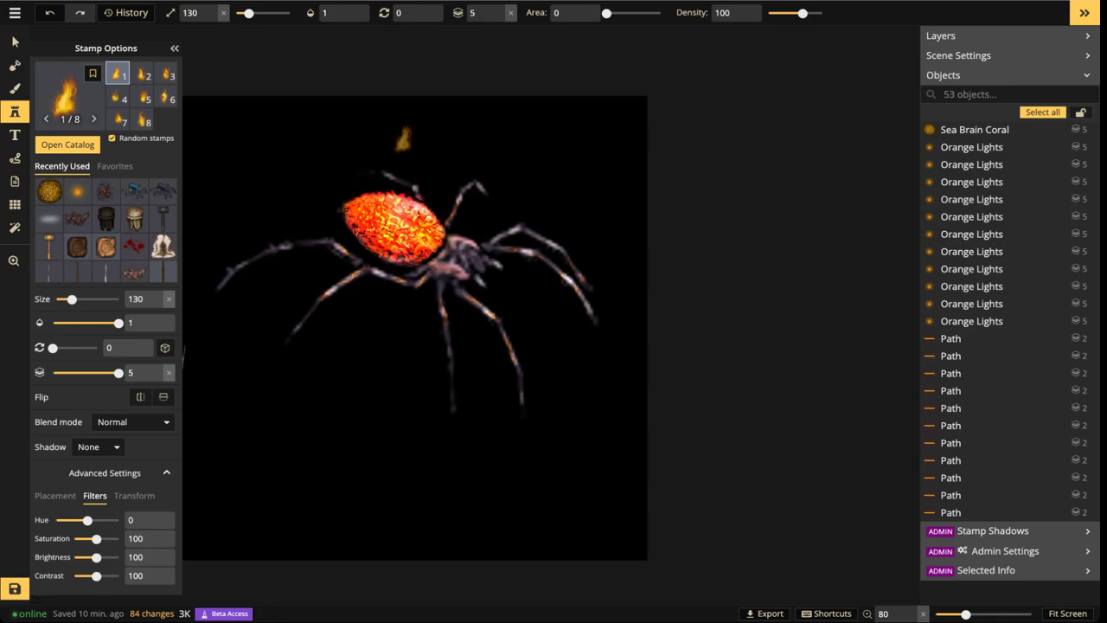
Mirror the flame stamp, enlarge it to 310, rotate it to 30 and place it on the abdomen's upper right edge
{"action": "key", "text": "bracketright"}
{"action": "key", "text": "bracketright"}
{"action": "key", "text": "bracketright"}
{"action": "key", "text": "bracketright"}
{"action": "key", "text": "bracketright"}
{"action": "key", "text": "bracketright"}
{"action": "key", "text": "bracketright"}
{"action": "key", "text": "bracketright"}
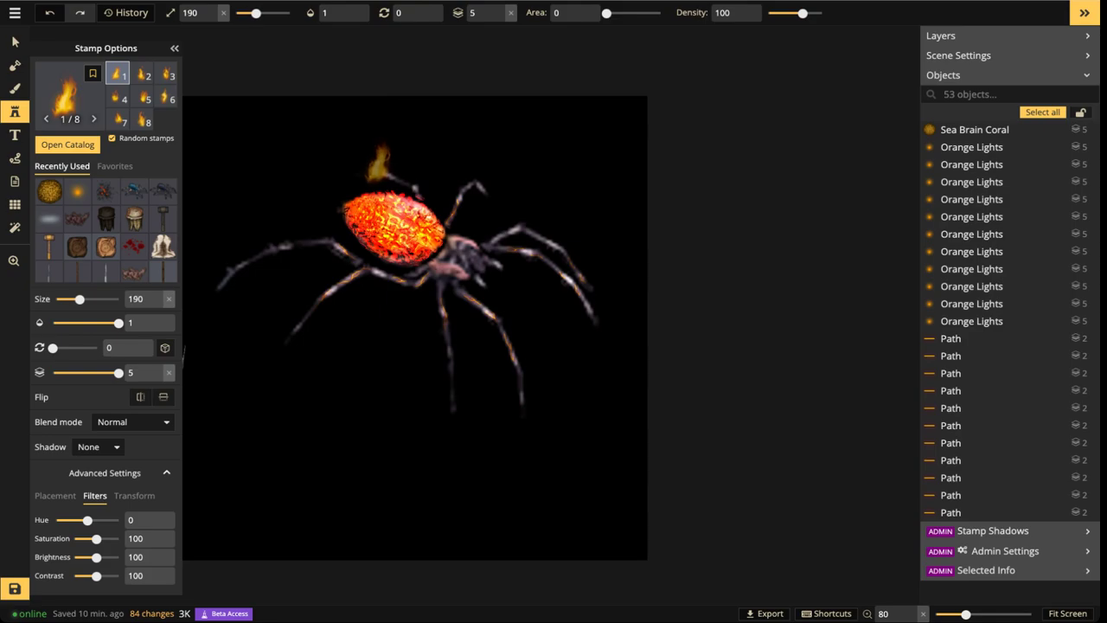
{"action": "key", "text": "f"}
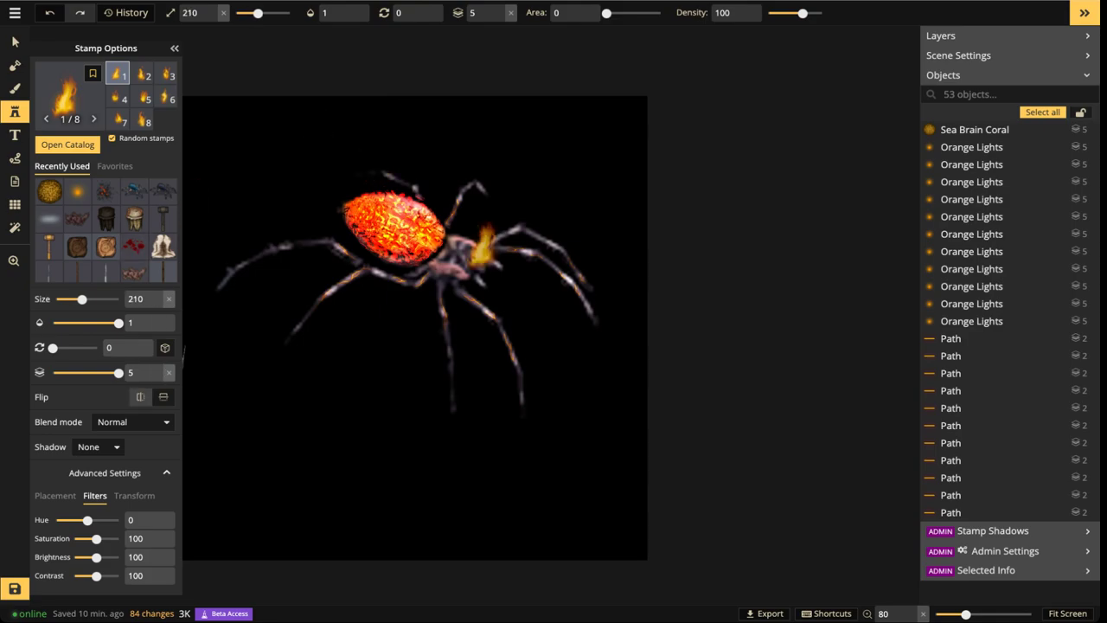
{"action": "scroll", "coordinate": [407, 186], "scroll_direction": "up", "scroll_amount": 2}
{"action": "key", "text": "bracketright"}
{"action": "key", "text": "bracketright"}
{"action": "scroll", "coordinate": [403, 160], "scroll_direction": "up", "scroll_amount": 8}
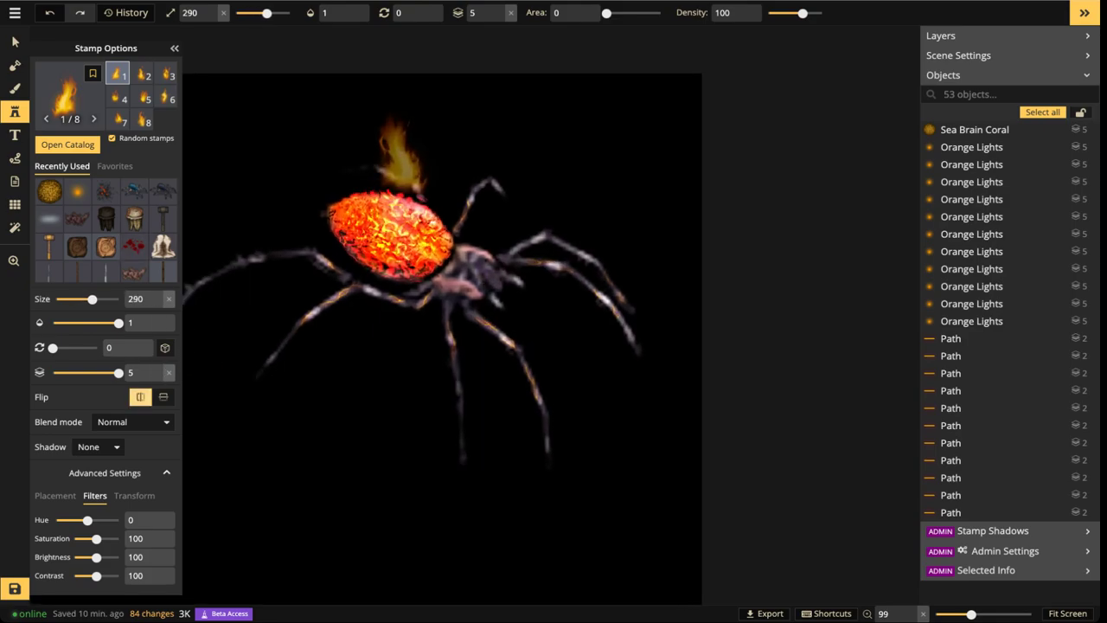
{"action": "scroll", "coordinate": [405, 164], "scroll_direction": "up", "scroll_amount": 3}
{"action": "scroll", "coordinate": [428, 176], "scroll_direction": "down", "scroll_amount": 1}
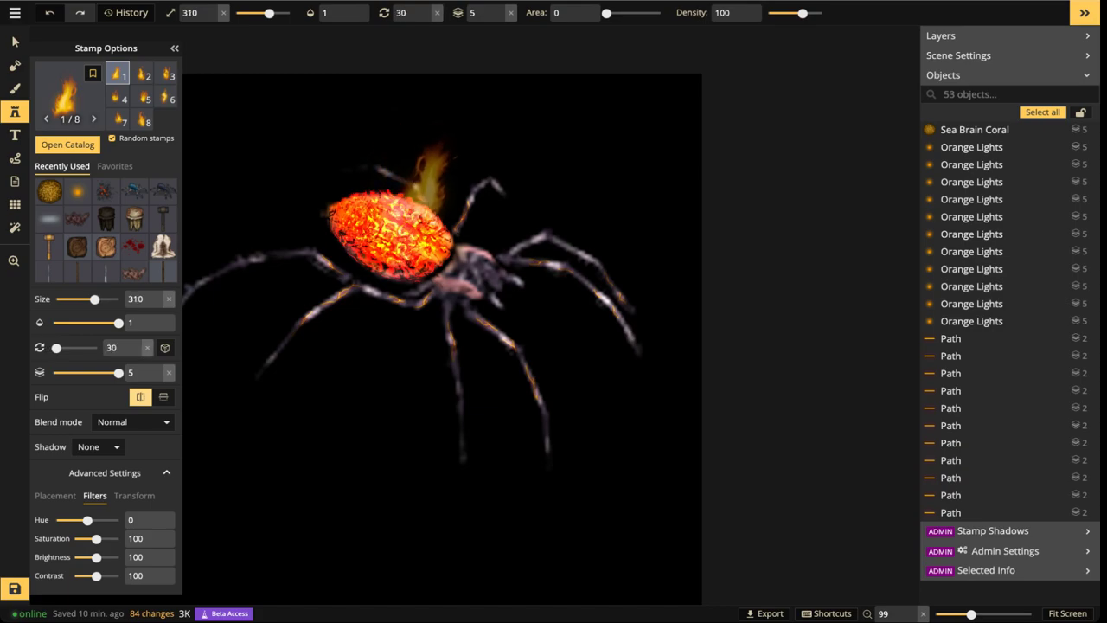
{"action": "left_click", "coordinate": [429, 181]}
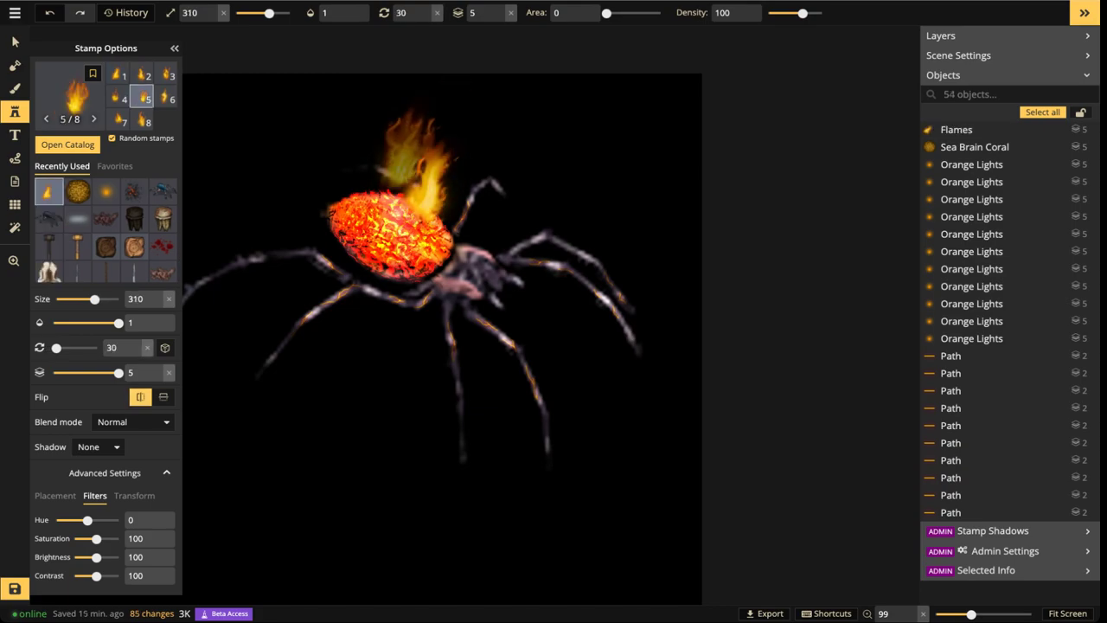
Place a second flame of size 280 with rotation 0 on the abdomen's upper left edge
{"action": "scroll", "coordinate": [361, 170], "scroll_direction": "down", "scroll_amount": 2}
{"action": "scroll", "coordinate": [357, 171], "scroll_direction": "down", "scroll_amount": 3}
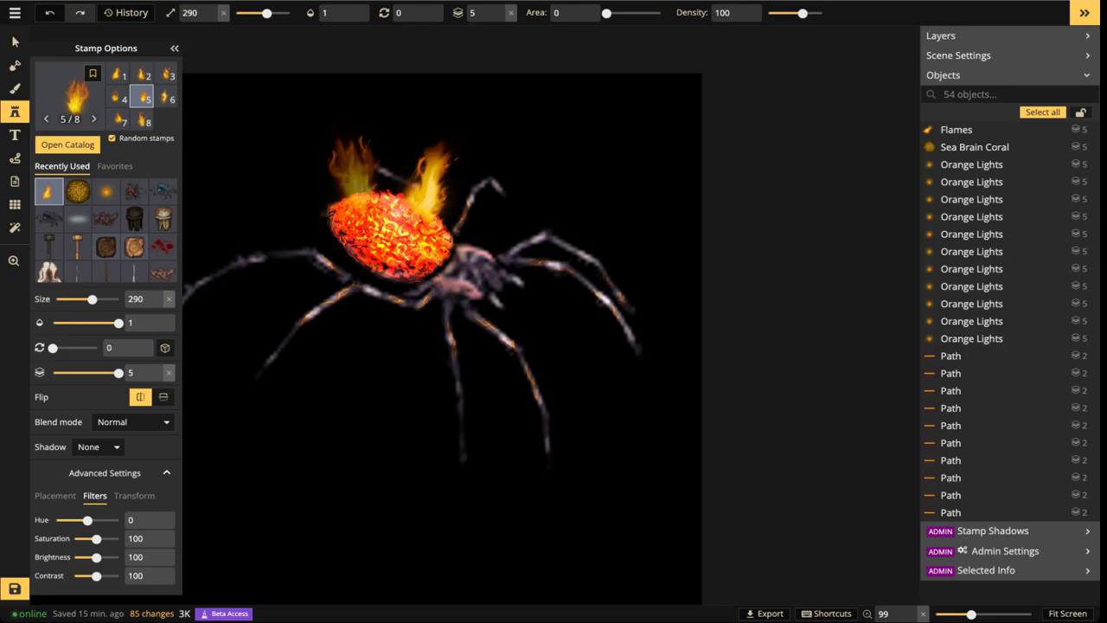
{"action": "left_click", "coordinate": [355, 172]}
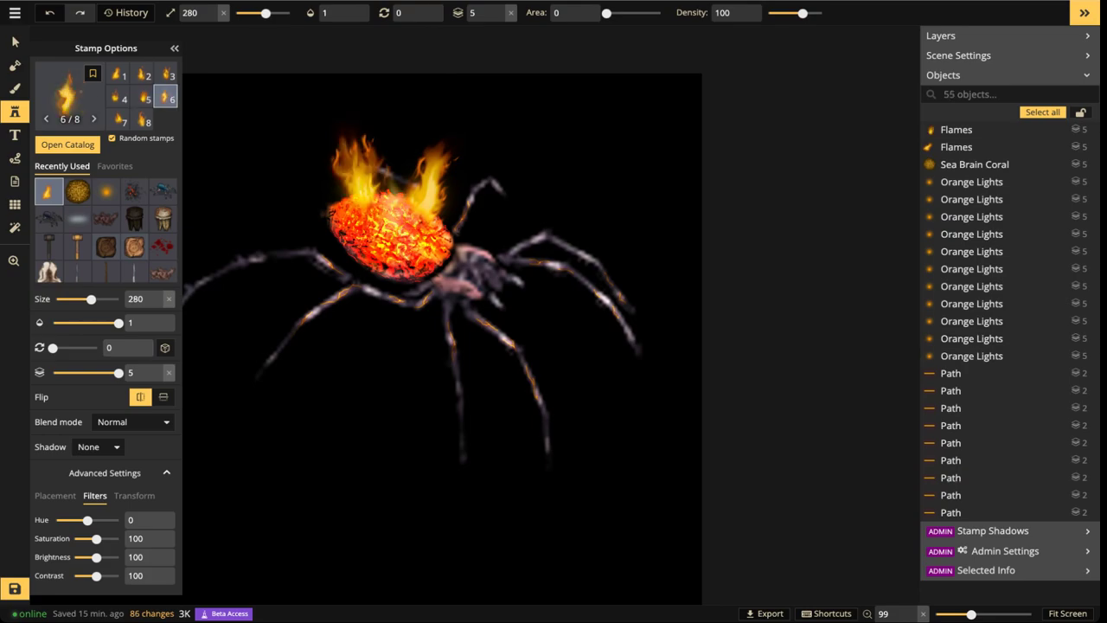
Place a smaller flame of size 170, rotated to 30, in the gap between the two large flames
{"action": "scroll", "coordinate": [394, 203], "scroll_direction": "down", "scroll_amount": 2}
{"action": "scroll", "coordinate": [437, 208], "scroll_direction": "up", "scroll_amount": 3}
{"action": "scroll", "coordinate": [444, 202], "scroll_direction": "down", "scroll_amount": 1}
{"action": "key", "text": "bracketleft"}
{"action": "key", "text": "bracketleft"}
{"action": "key", "text": "bracketleft"}
{"action": "key", "text": "bracketleft"}
{"action": "key", "text": "bracketleft"}
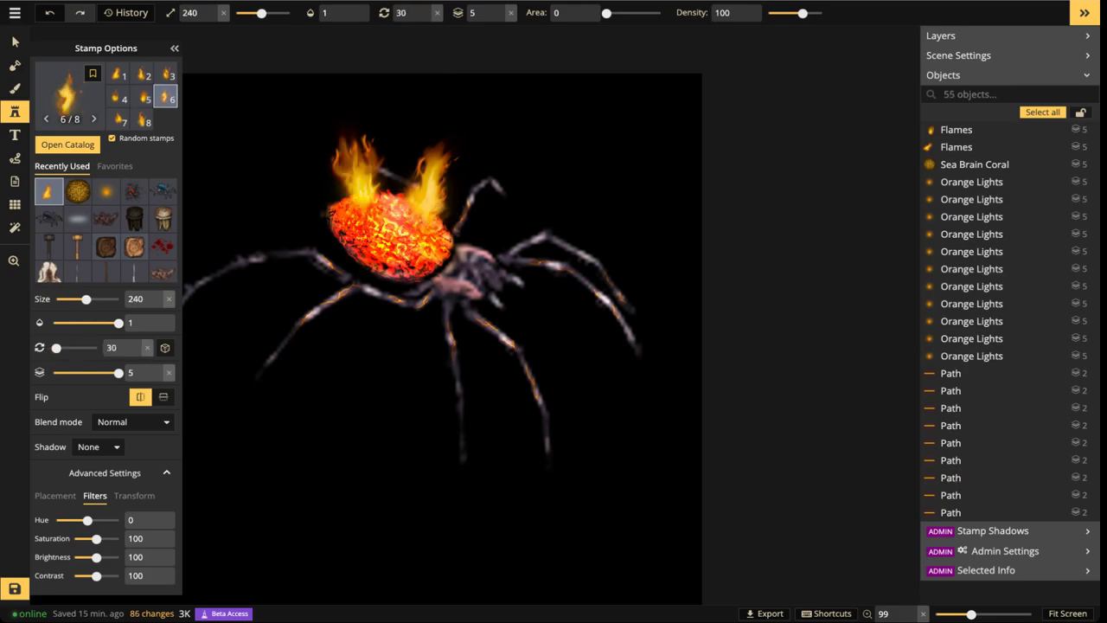
{"action": "key", "text": "q"}
{"action": "key", "text": "q"}
{"action": "key", "text": "bracketleft"}
{"action": "key", "text": "bracketleft"}
{"action": "key", "text": "bracketleft"}
{"action": "key", "text": "bracketleft"}
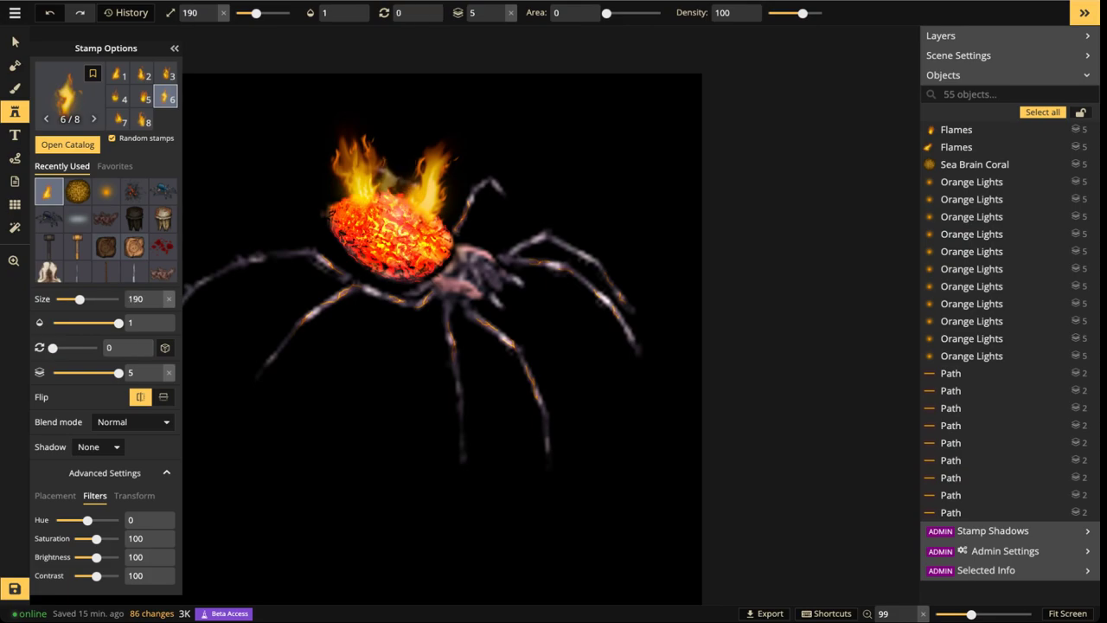
{"action": "key", "text": "e"}
{"action": "key", "text": "e"}
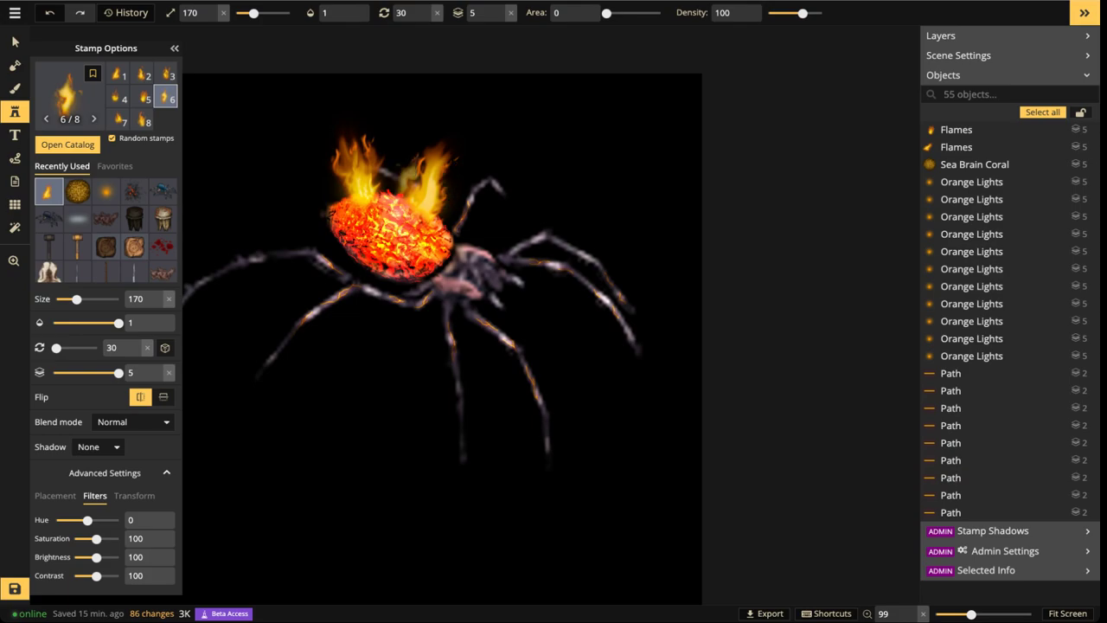
{"action": "left_click", "coordinate": [396, 179]}
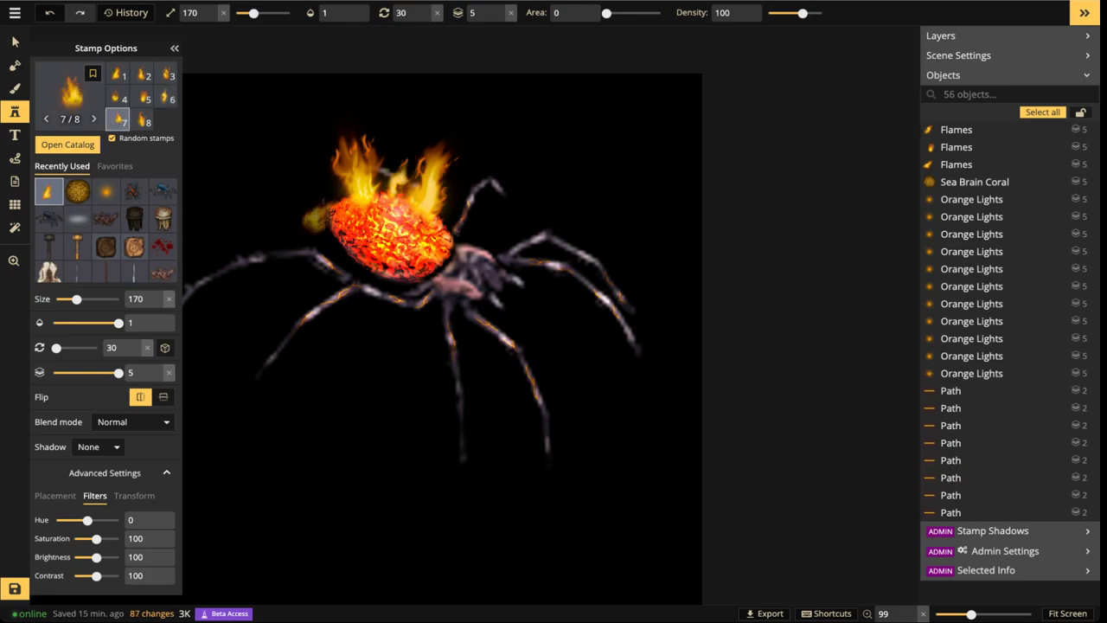
Place a size 170 flame rotated to 315 at the abdomen's far upper left edge
{"action": "key", "text": "q"}
{"action": "key", "text": "q"}
{"action": "key", "text": "q"}
{"action": "key", "text": "q"}
{"action": "key", "text": "q"}
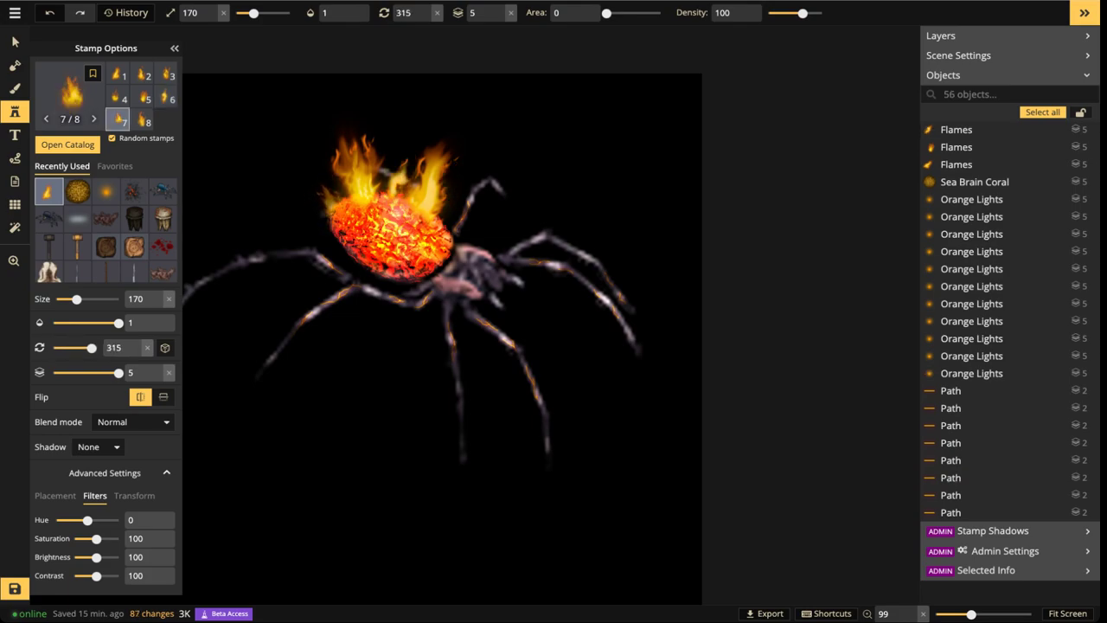
{"action": "left_click", "coordinate": [332, 204]}
Add another size 170 flame lower on the abdomen's left edge, rotated to point outward
{"action": "key", "text": "q"}
{"action": "key", "text": "q"}
{"action": "key", "text": "q"}
{"action": "key", "text": "q"}
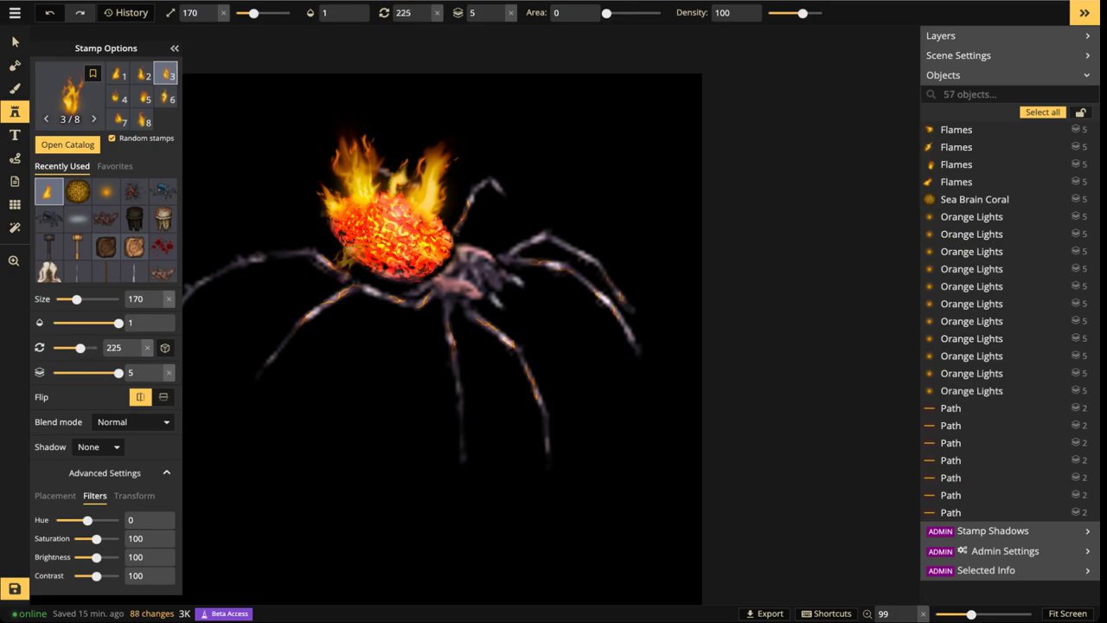
{"action": "left_click", "coordinate": [339, 234]}
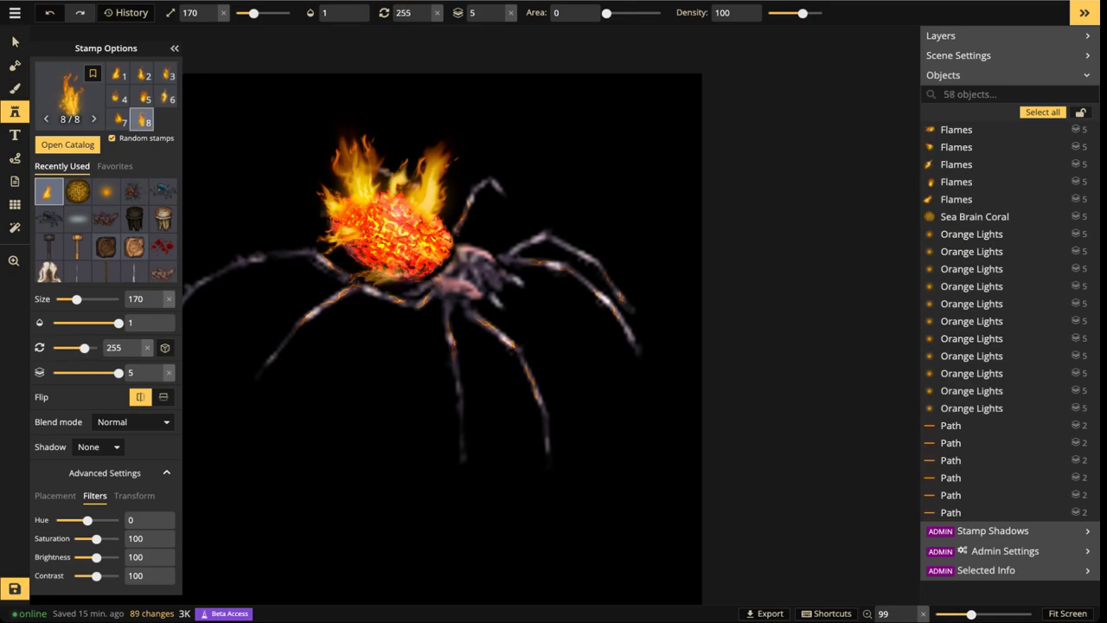
Place a size 170 flame rotated to 75 on the abdomen's right edge, near the head
{"action": "key", "text": "q"}
{"action": "key", "text": "q"}
{"action": "key", "text": "q"}
{"action": "key", "text": "q"}
{"action": "key", "text": "q"}
{"action": "key", "text": "q"}
{"action": "key", "text": "q"}
{"action": "key", "text": "q"}
{"action": "left_click", "coordinate": [454, 229]}
{"action": "key", "text": "q"}
{"action": "key", "text": "q"}
{"action": "key", "text": "q"}
{"action": "key", "text": "q"}
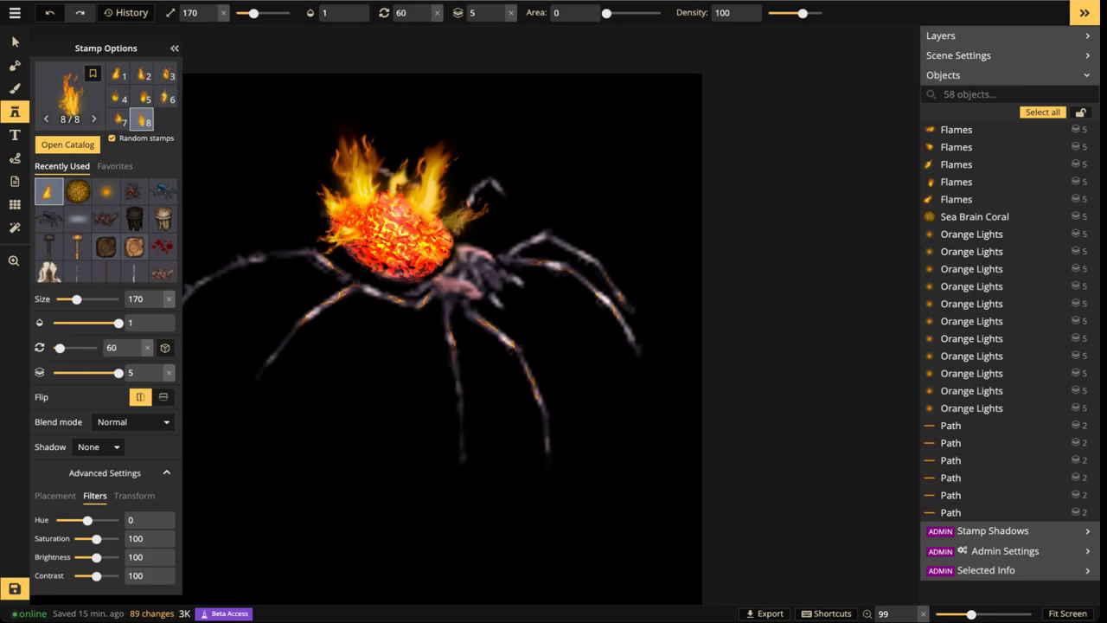
{"action": "key", "text": "q"}
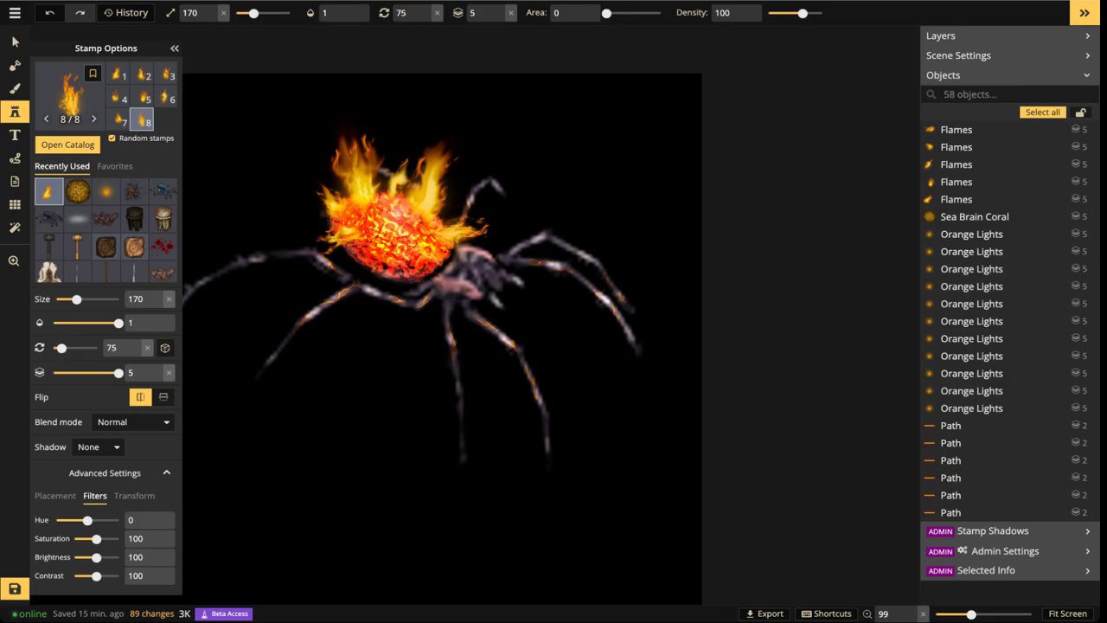
{"action": "left_click", "coordinate": [458, 229]}
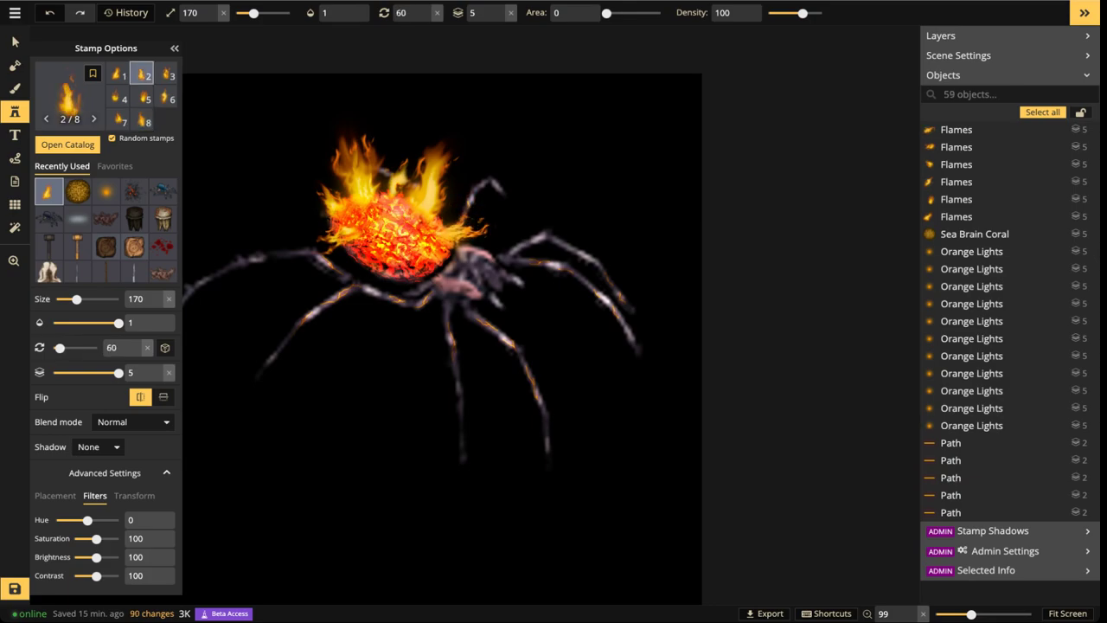
Shrink the flame stamp to 150, rotate it to 345 and place it over the middle of the abdomen
{"action": "key", "text": "["}
{"action": "key", "text": "q"}
{"action": "key", "text": "q"}
{"action": "key", "text": "q"}
{"action": "key", "text": "q"}
{"action": "key", "text": "q"}
{"action": "key", "text": "q"}
{"action": "key", "text": "q"}
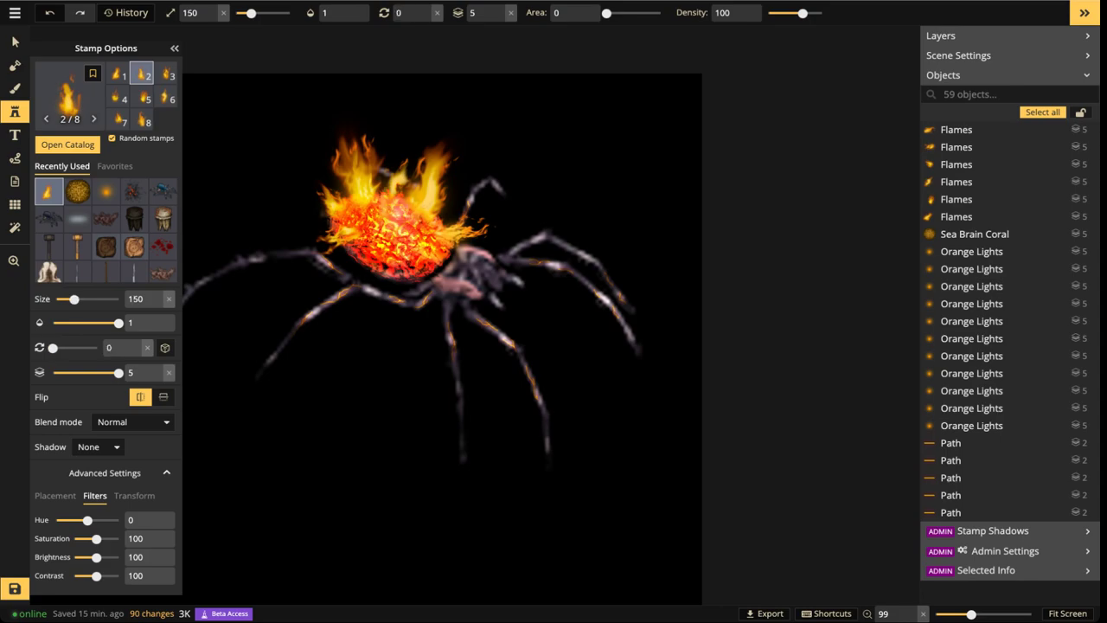
{"action": "key", "text": "e"}
{"action": "key", "text": "e"}
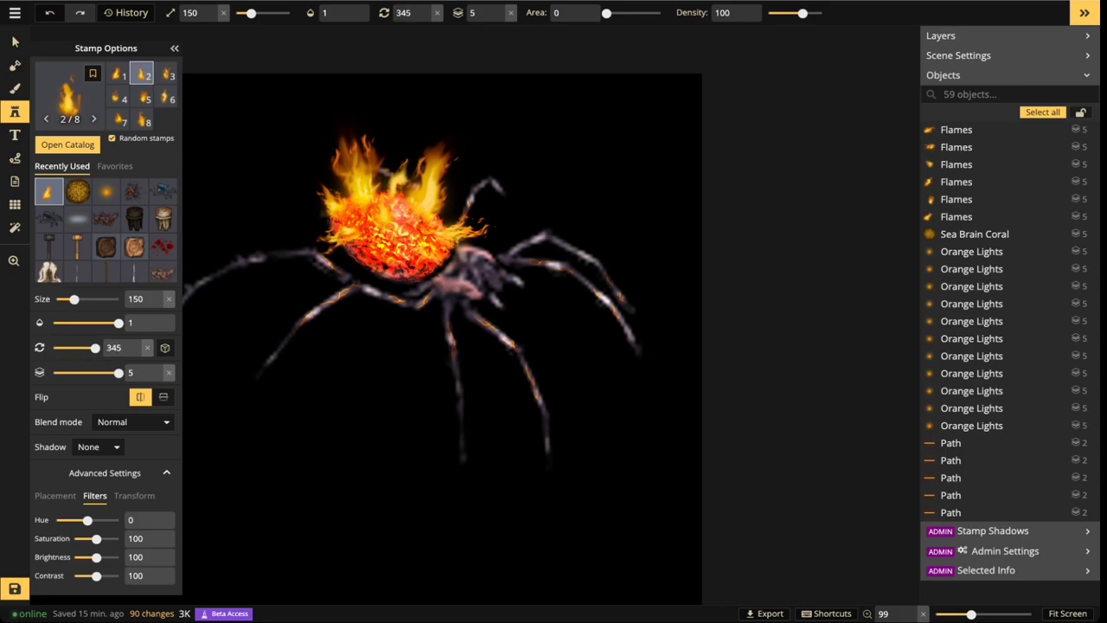
{"action": "left_click", "coordinate": [380, 220]}
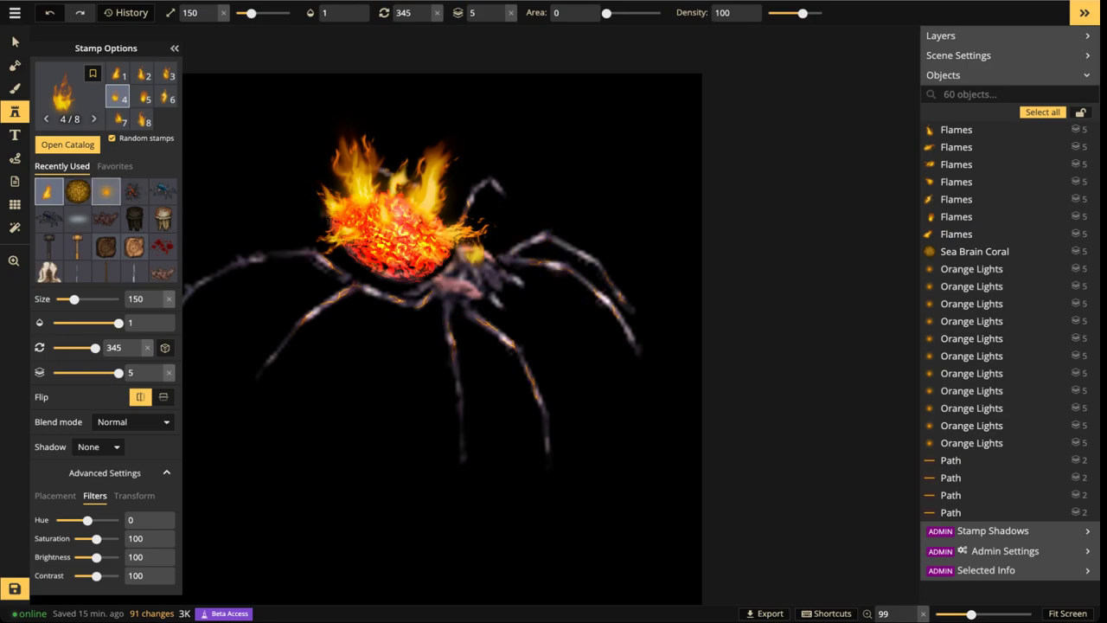
Place an Orange Lights stamp of size 310 in Overlay mode and move it over the spider's body
{"action": "left_click", "coordinate": [105, 190]}
{"action": "key", "text": "]"}
{"action": "key", "text": "]"}
{"action": "key", "text": "]"}
{"action": "key", "text": "]"}
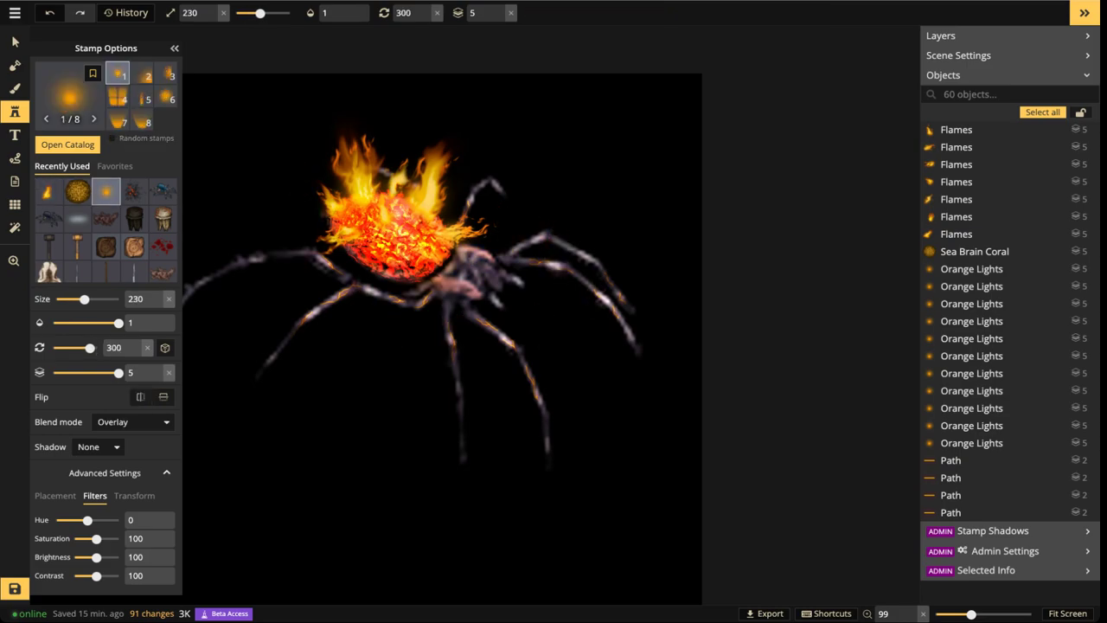
{"action": "key", "text": "bracketright"}
{"action": "key", "text": "bracketright"}
{"action": "key", "text": "bracketright"}
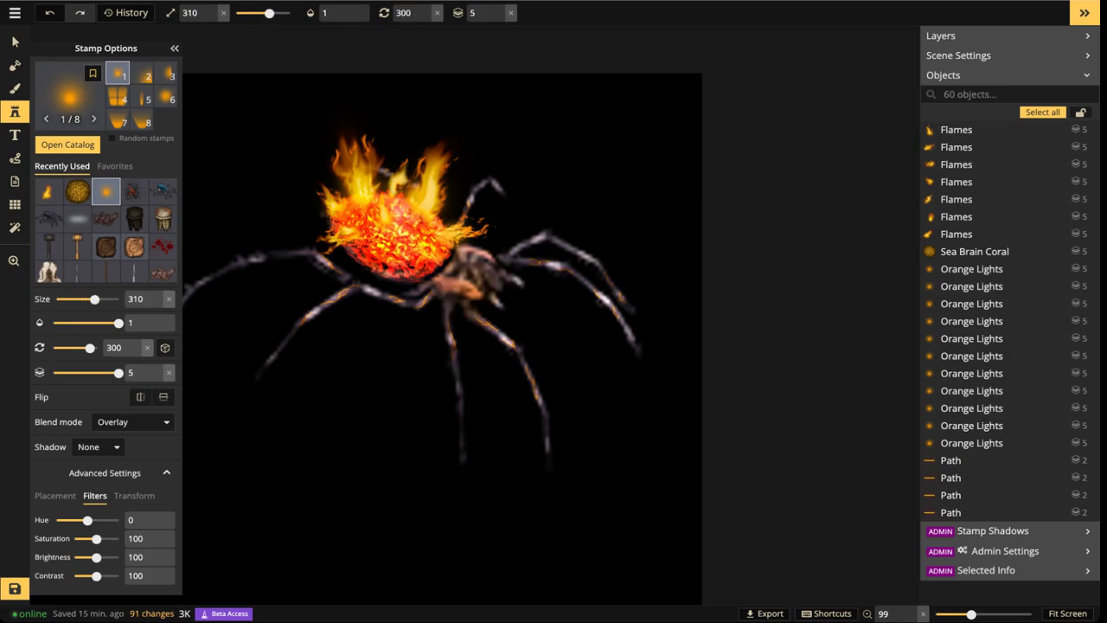
{"action": "left_click", "coordinate": [372, 393]}
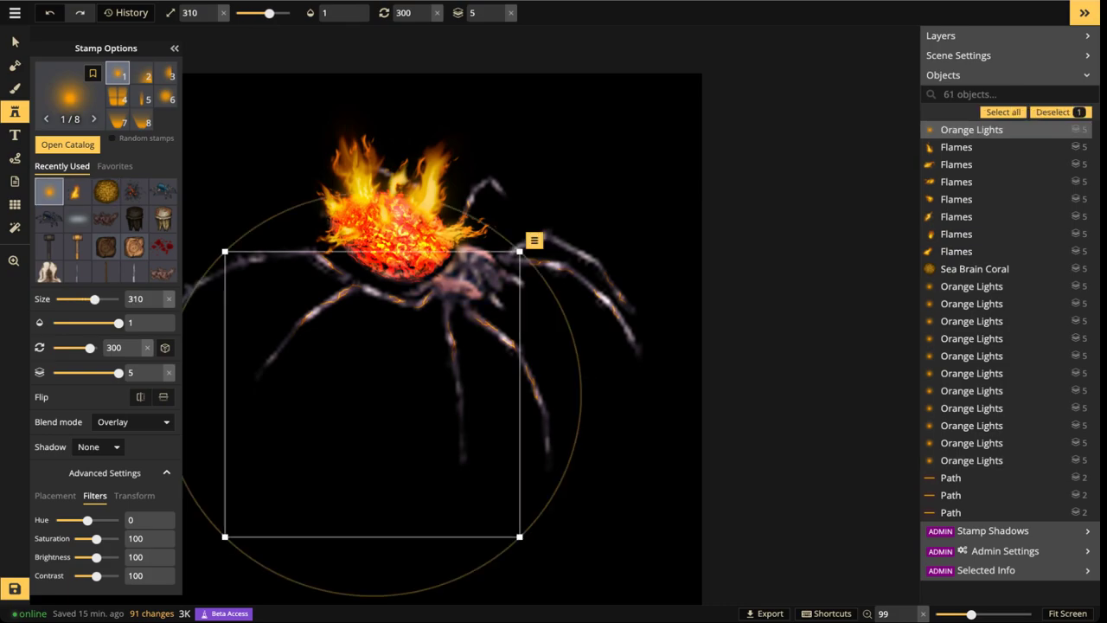
{"action": "left_click_drag", "start_coordinate": [406, 424], "coordinate": [483, 293]}
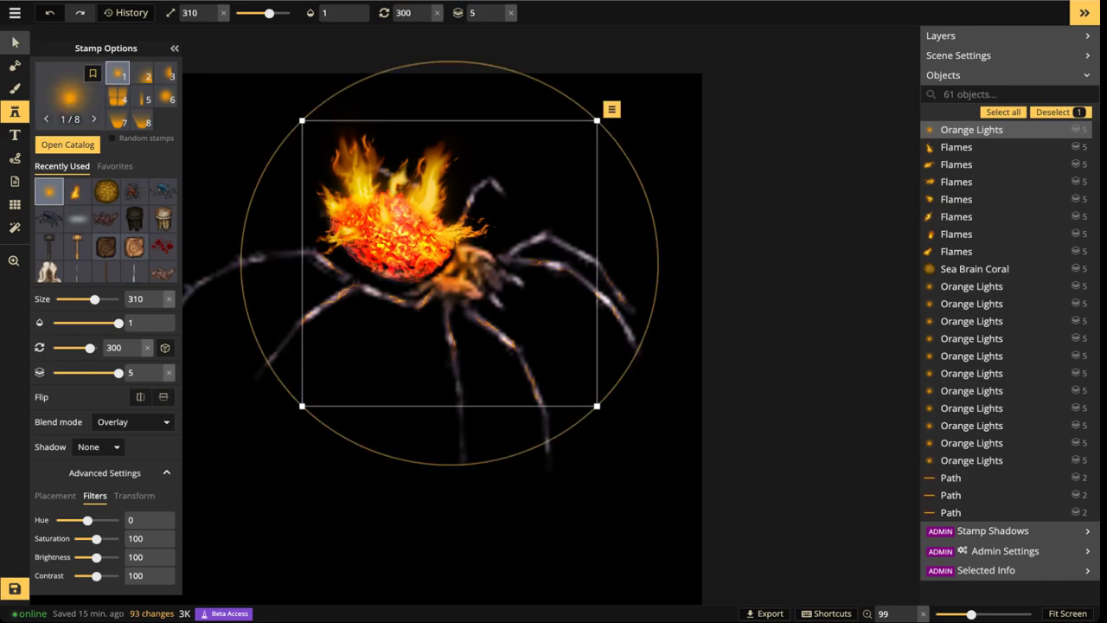
Enlarge the new Orange Lights stamp to size 500 and center it over the whole spider
{"action": "left_click", "coordinate": [15, 41]}
{"action": "scroll", "coordinate": [377, 295], "scroll_direction": "down", "scroll_amount": 5}
{"action": "left_click_drag", "start_coordinate": [535, 374], "coordinate": [694, 527]}
{"action": "left_click_drag", "start_coordinate": [481, 292], "coordinate": [419, 255]}
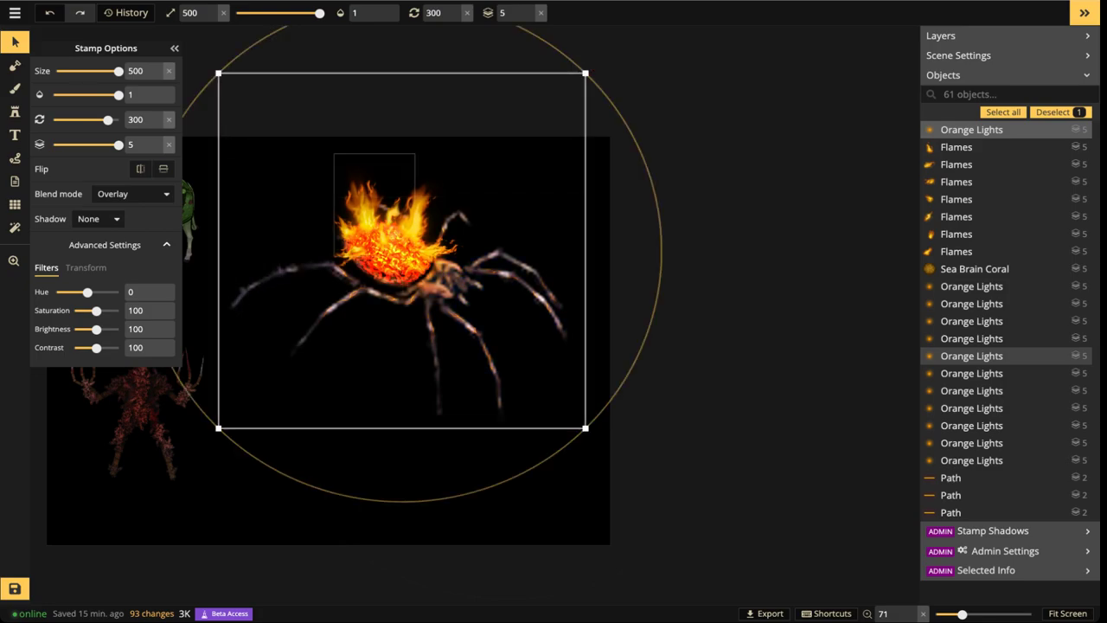
Select all flame stamps of this set on the abdomen and lower their opacity to 0.65
{"action": "left_click", "coordinate": [372, 208]}
{"action": "scroll", "coordinate": [372, 207], "scroll_direction": "up", "scroll_amount": 1}
{"action": "scroll", "coordinate": [366, 197], "scroll_direction": "up", "scroll_amount": 1}
{"action": "left_click", "coordinate": [370, 212]}
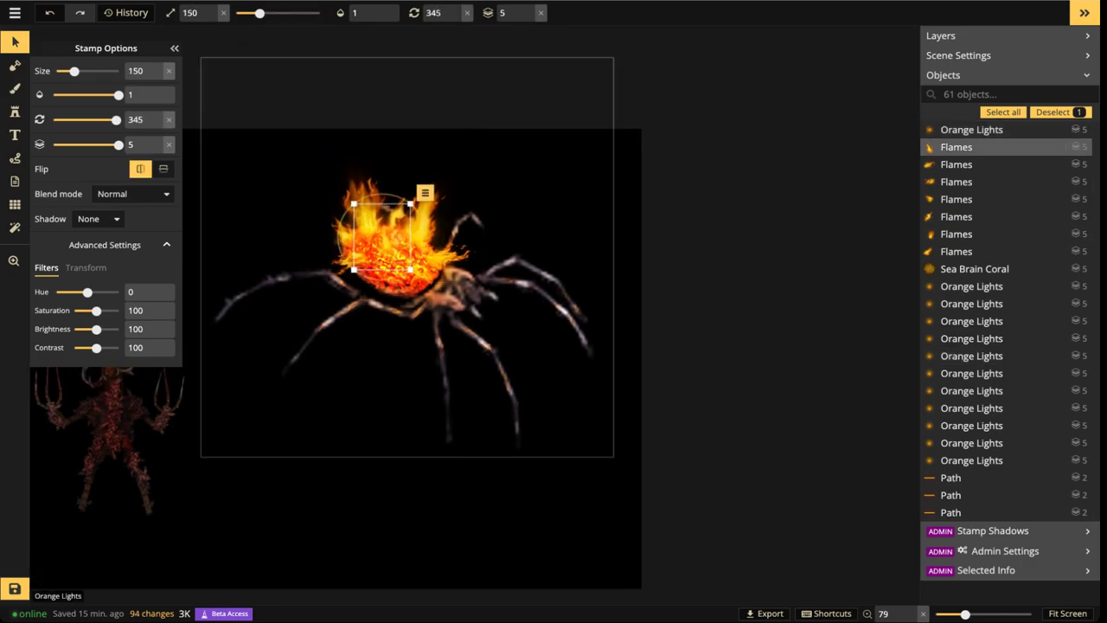
{"action": "left_click", "coordinate": [425, 192]}
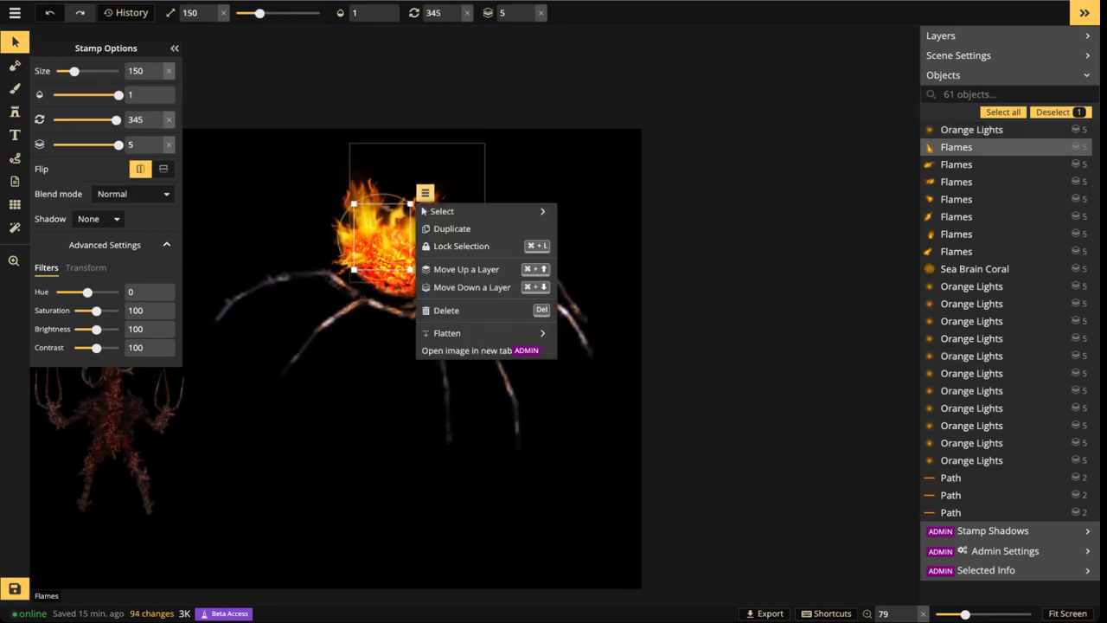
{"action": "mouse_move", "coordinate": [467, 211]}
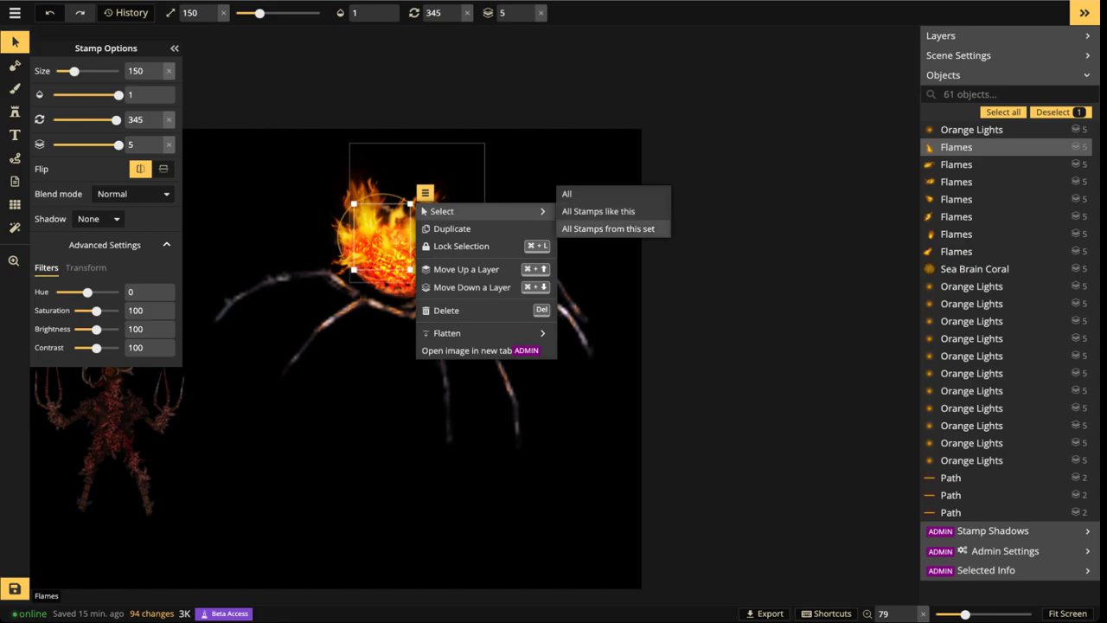
{"action": "left_click", "coordinate": [608, 228]}
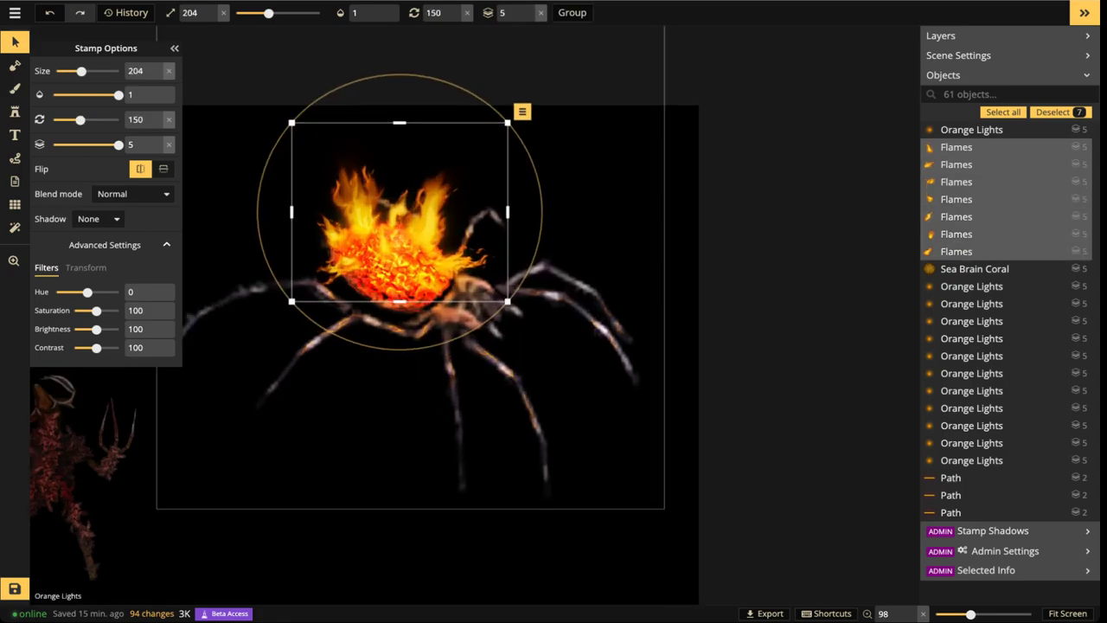
{"action": "left_click_drag", "start_coordinate": [118, 95], "coordinate": [102, 96]}
Rotate the large size 290 flame above the abdomen to 345 and move it slightly down
{"action": "left_click", "coordinate": [371, 205]}
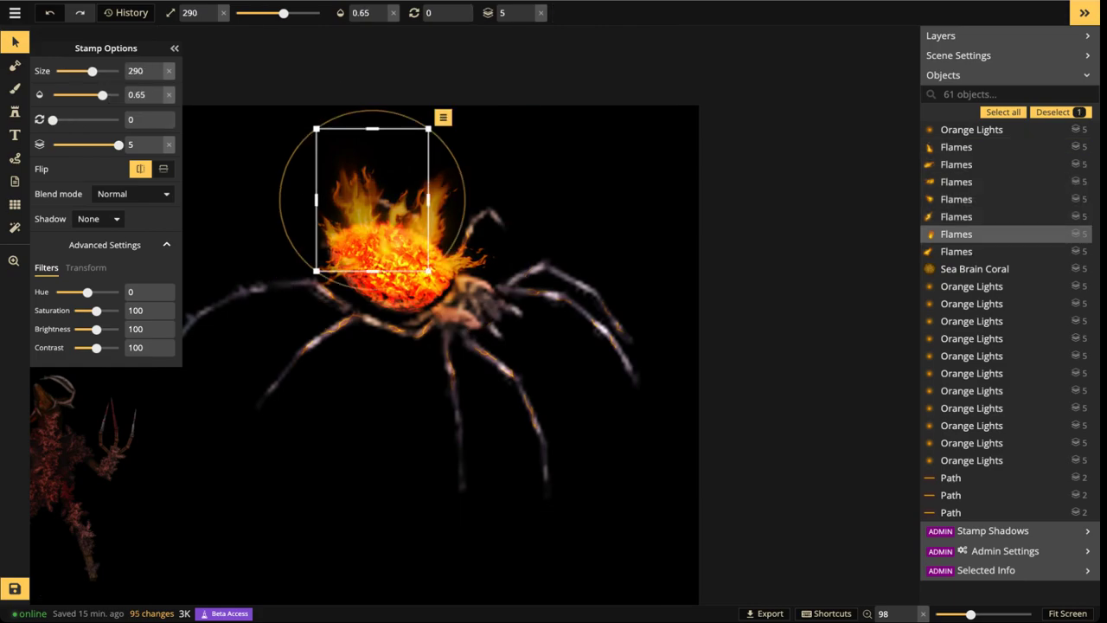
{"action": "left_click_drag", "start_coordinate": [465, 192], "coordinate": [460, 169]}
{"action": "left_click_drag", "start_coordinate": [364, 199], "coordinate": [371, 212]}
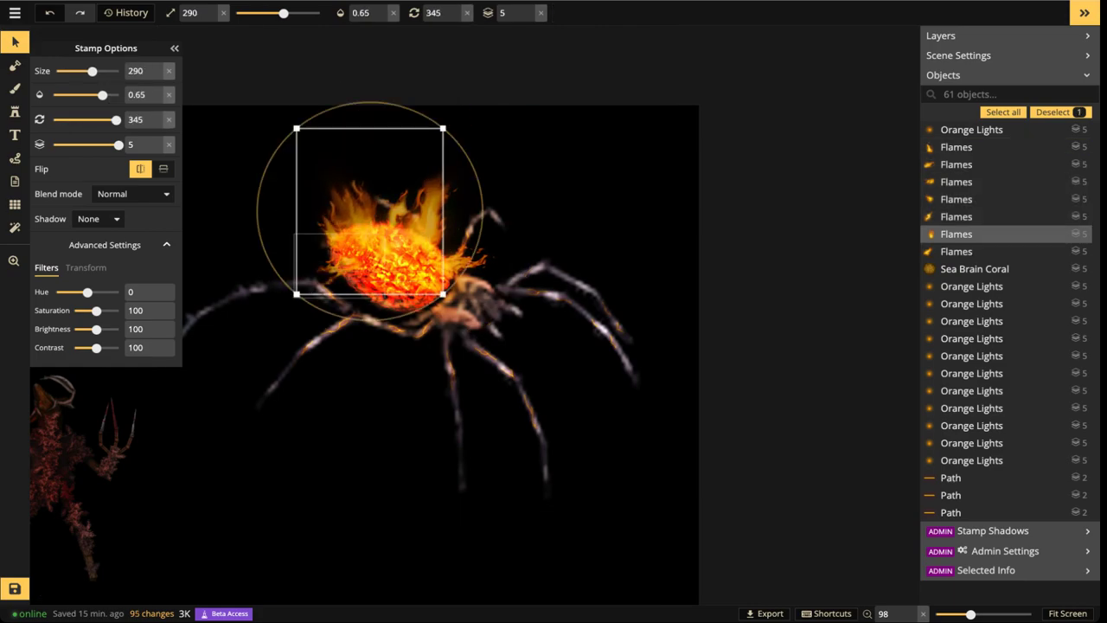
Move the two size 170 flames on the abdomen's rear edge closer against it, with the upper one rotated to 255
{"action": "left_click", "coordinate": [338, 265]}
{"action": "left_click_drag", "start_coordinate": [338, 265], "coordinate": [349, 273]}
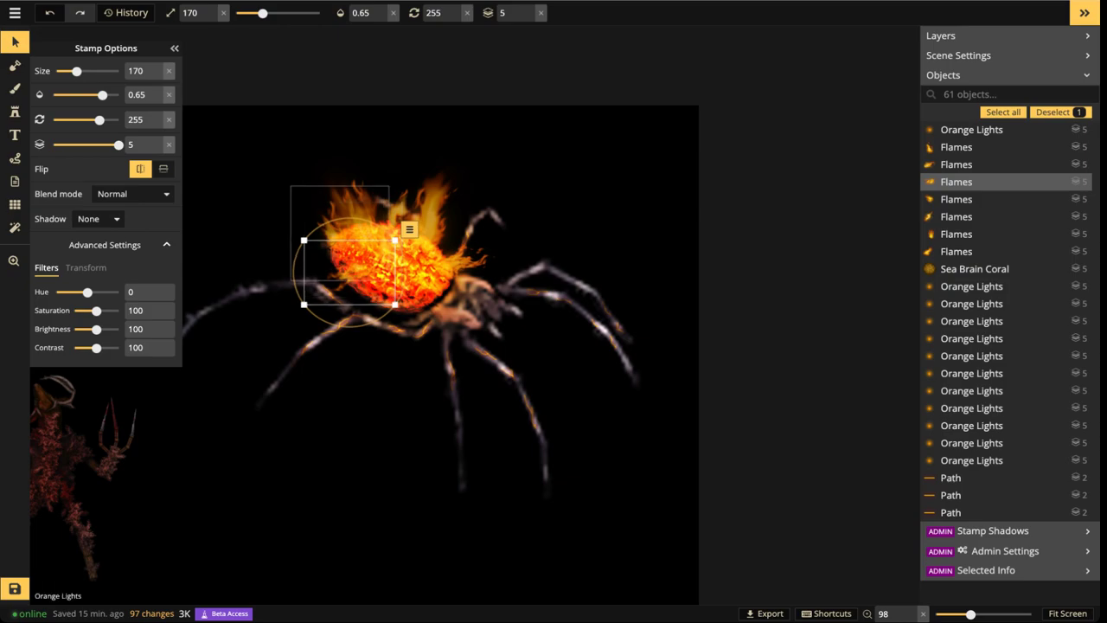
{"action": "left_click", "coordinate": [330, 227]}
{"action": "left_click", "coordinate": [336, 220]}
{"action": "key", "text": "q"}
{"action": "key", "text": "q"}
{"action": "key", "text": "q"}
{"action": "key", "text": "q"}
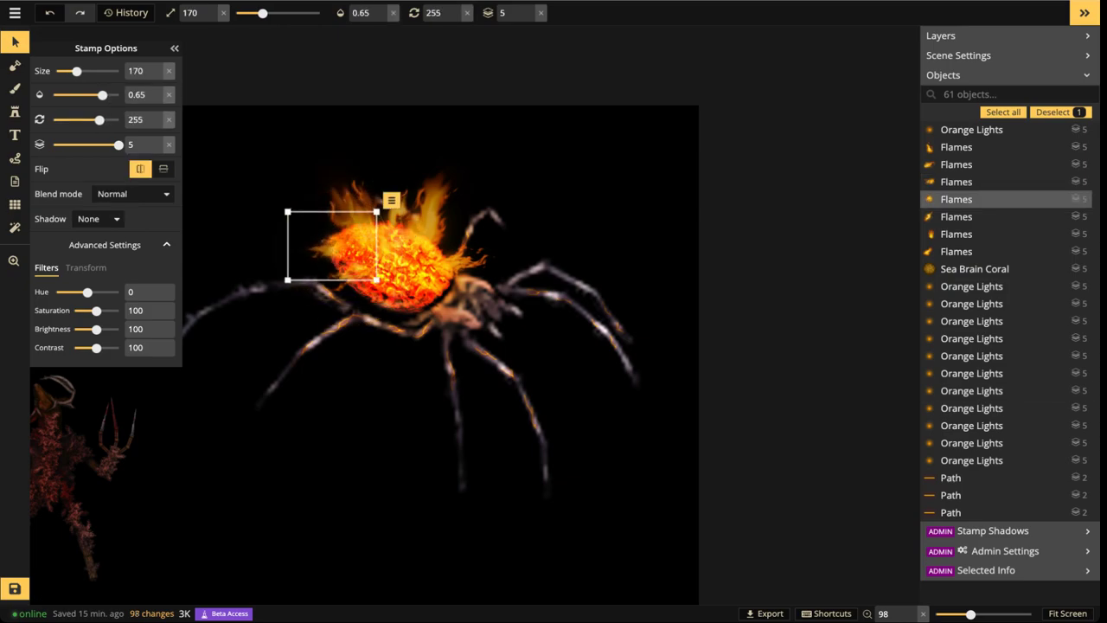
{"action": "key", "text": "q"}
{"action": "key", "text": "e"}
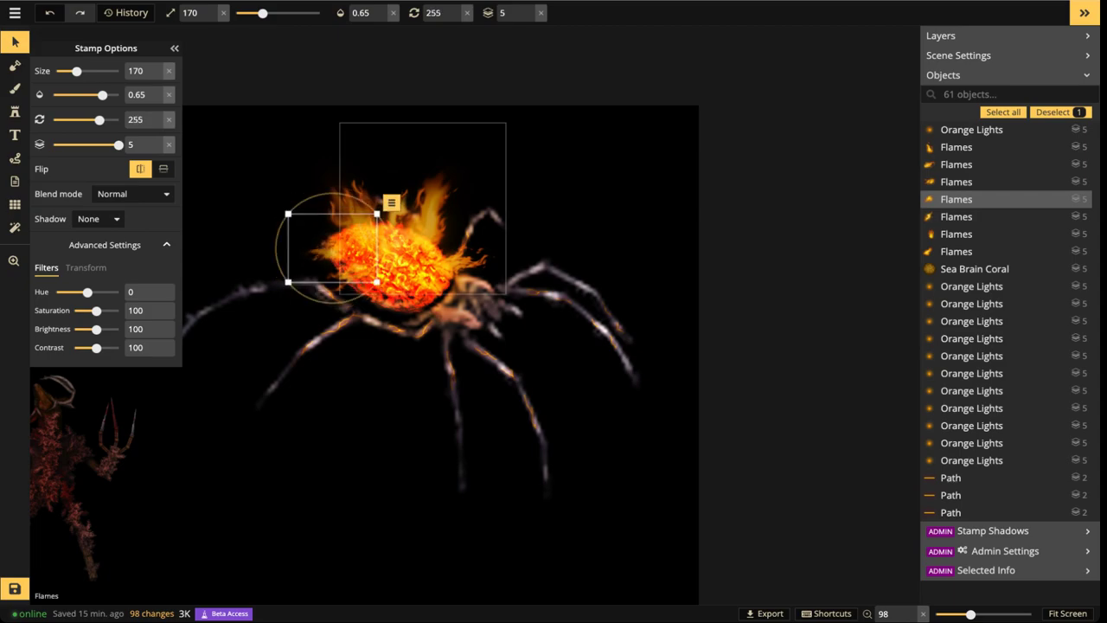
{"action": "key", "text": "Escape"}
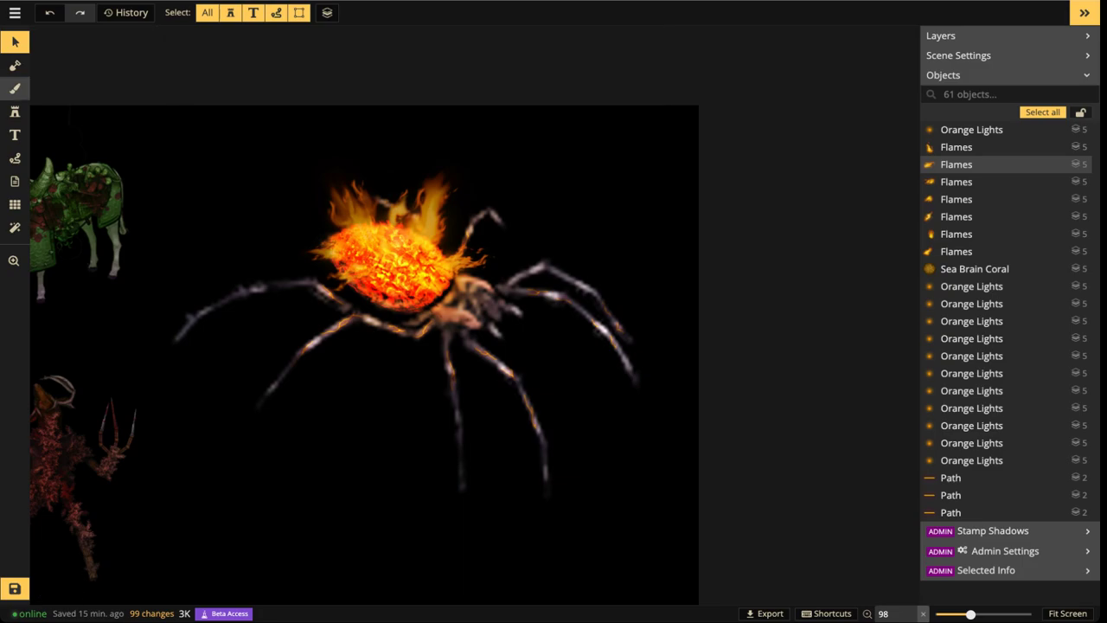
Draw a free-draw path of width 1.5 in Overlay mode on the black area below the rear legs
{"action": "left_click", "coordinate": [15, 113]}
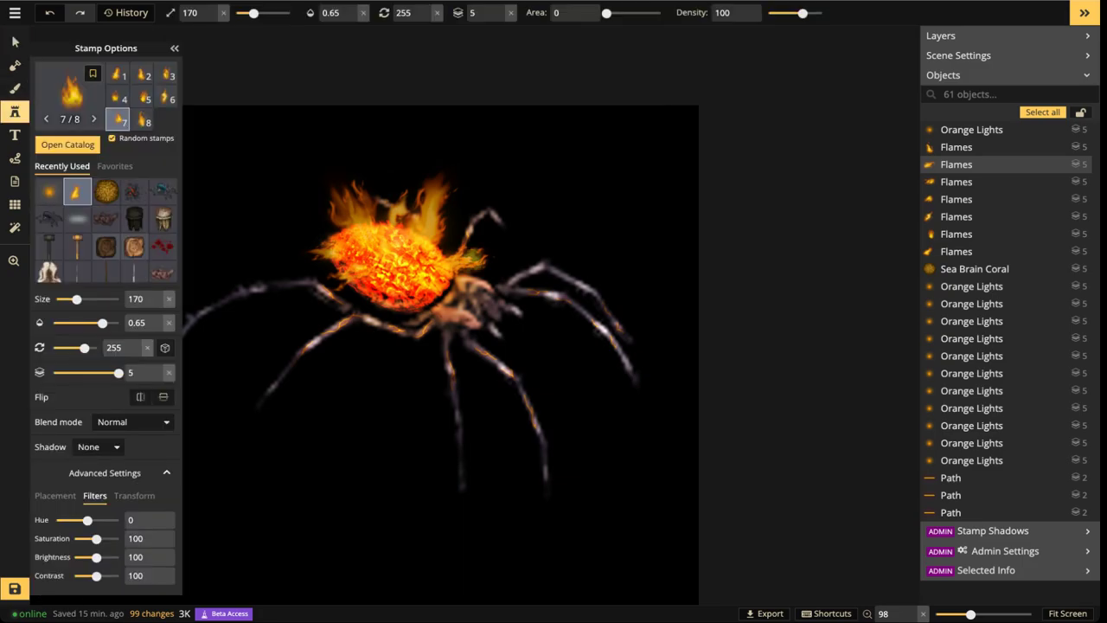
{"action": "left_click", "coordinate": [15, 159]}
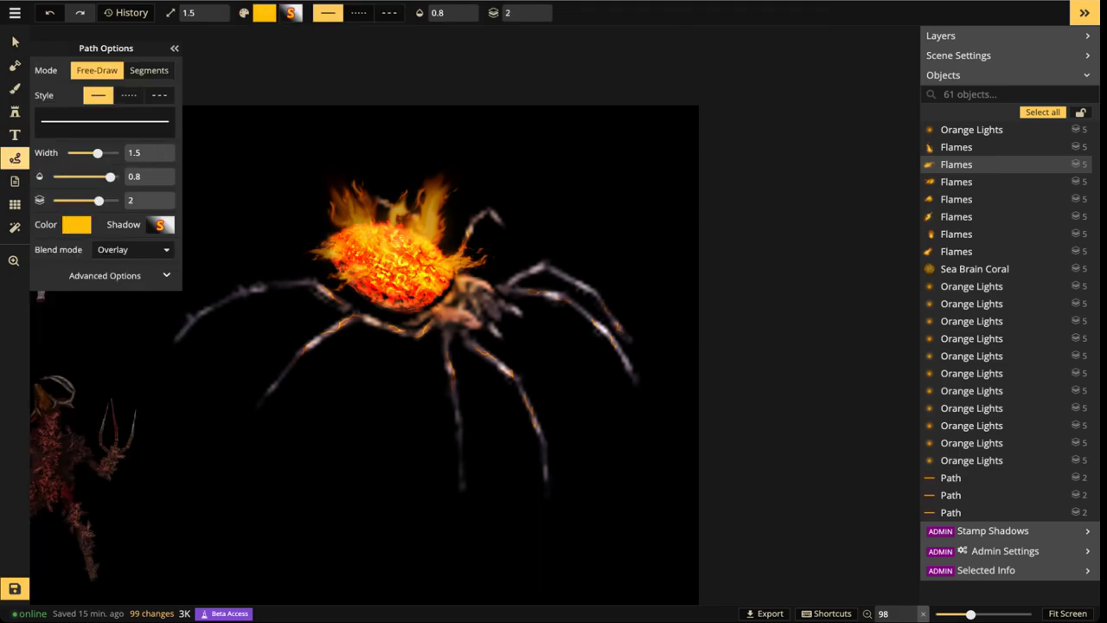
{"action": "scroll", "coordinate": [216, 215], "scroll_direction": "up", "scroll_amount": 1}
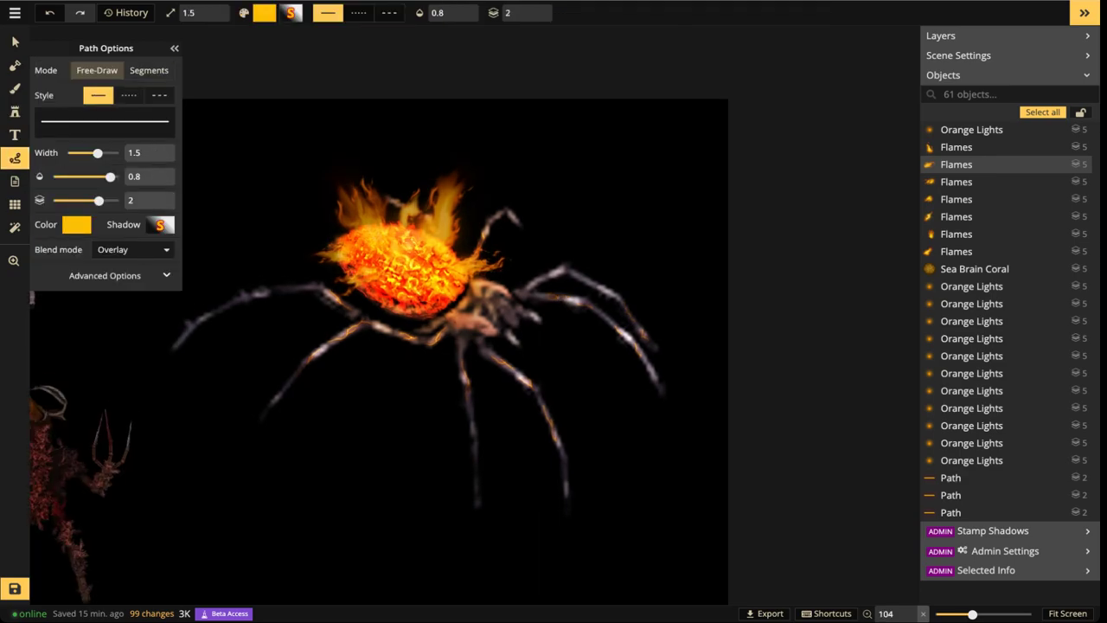
{"action": "left_click_drag", "start_coordinate": [326, 376], "coordinate": [348, 454]}
{"action": "key", "text": "Escape"}
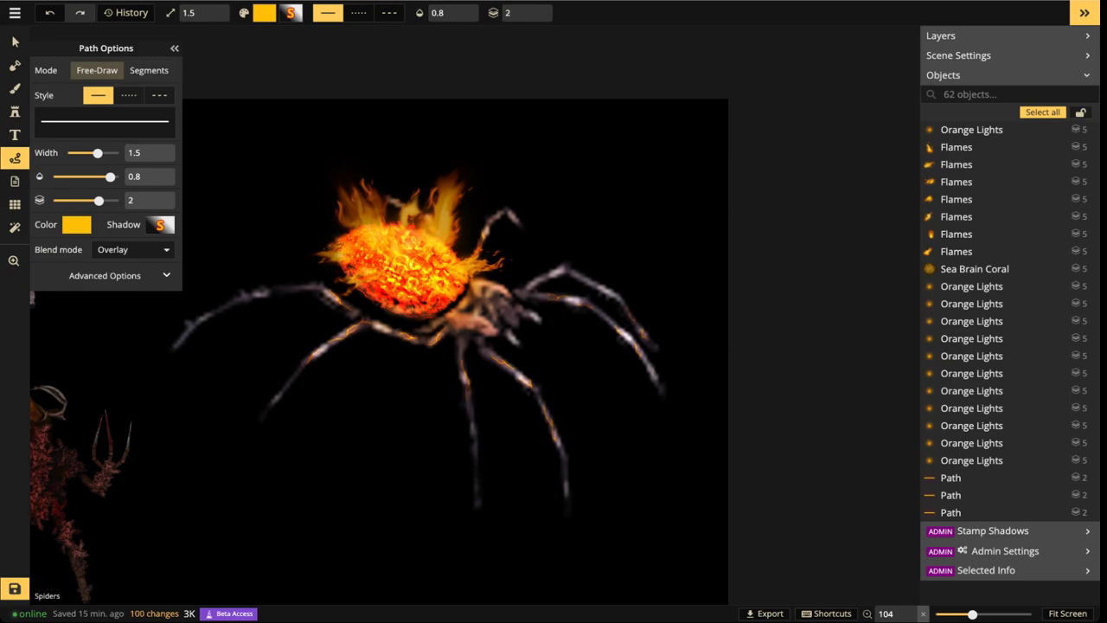
Set the path blend mode to Normal, test it with a stroke widened to 2.2 below the legs, and delete that stroke
{"action": "left_click", "coordinate": [132, 250]}
{"action": "left_click", "coordinate": [95, 287]}
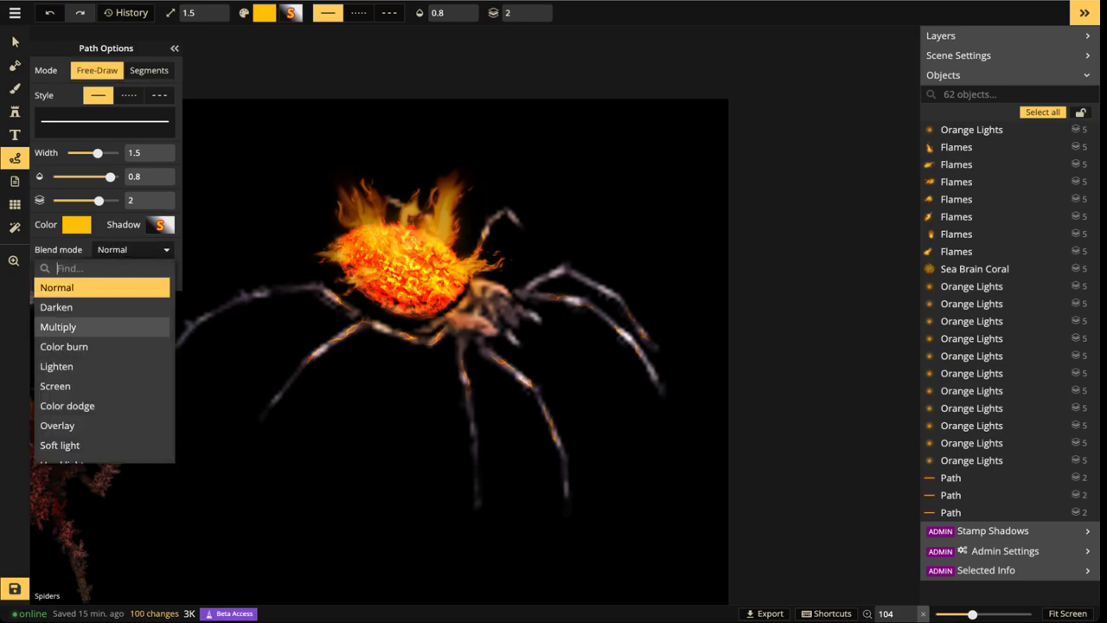
{"action": "left_click_drag", "start_coordinate": [360, 424], "coordinate": [241, 483]}
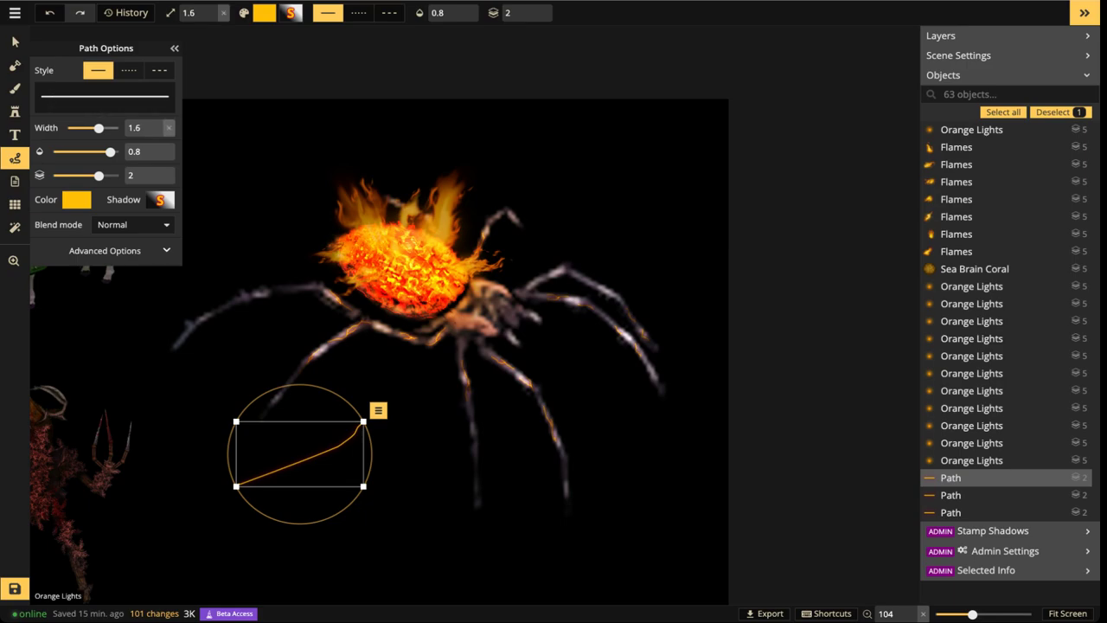
{"action": "left_click_drag", "start_coordinate": [101, 128], "coordinate": [104, 128]}
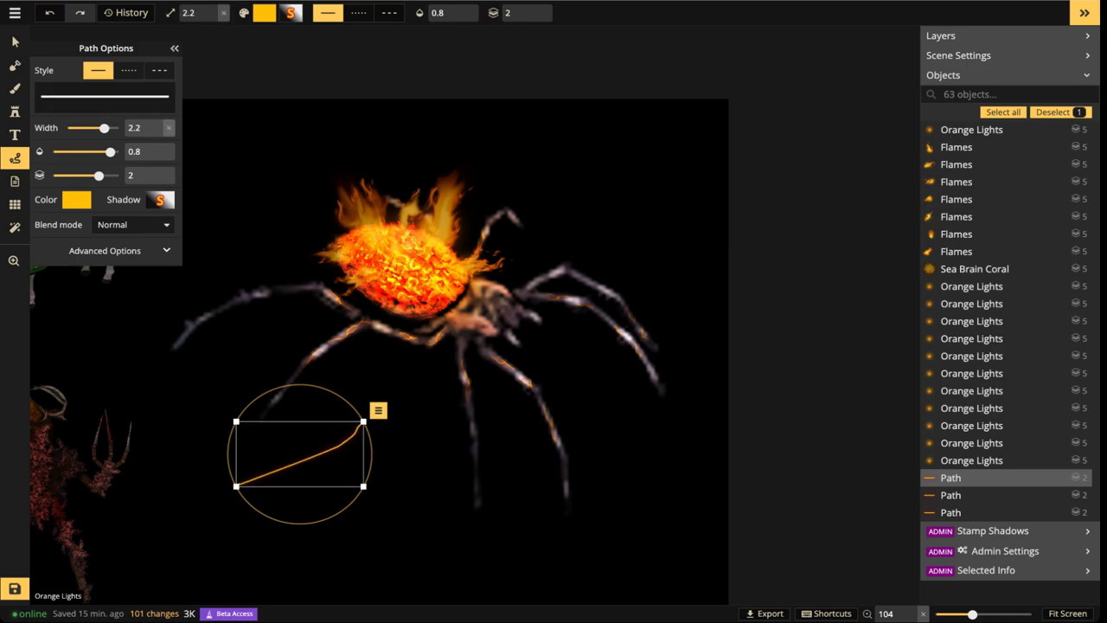
{"action": "key", "text": "Delete"}
Widen the small orange path blob at the spider's mouth to 5 and delete it
{"action": "scroll", "coordinate": [579, 296], "scroll_direction": "up", "scroll_amount": 3}
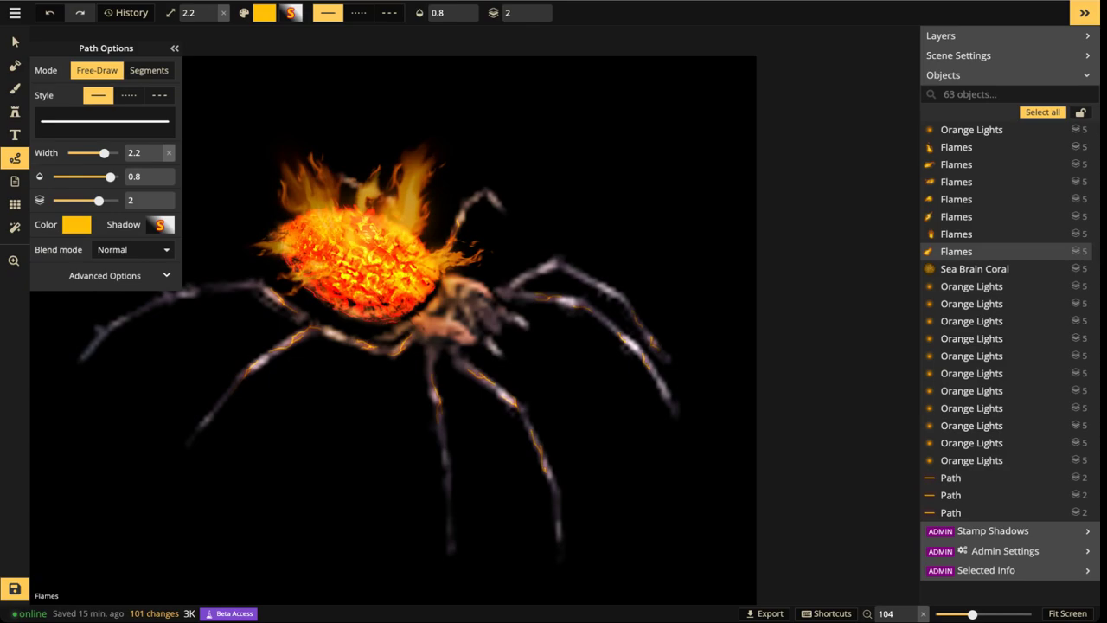
{"action": "left_click_drag", "start_coordinate": [353, 226], "coordinate": [351, 121]}
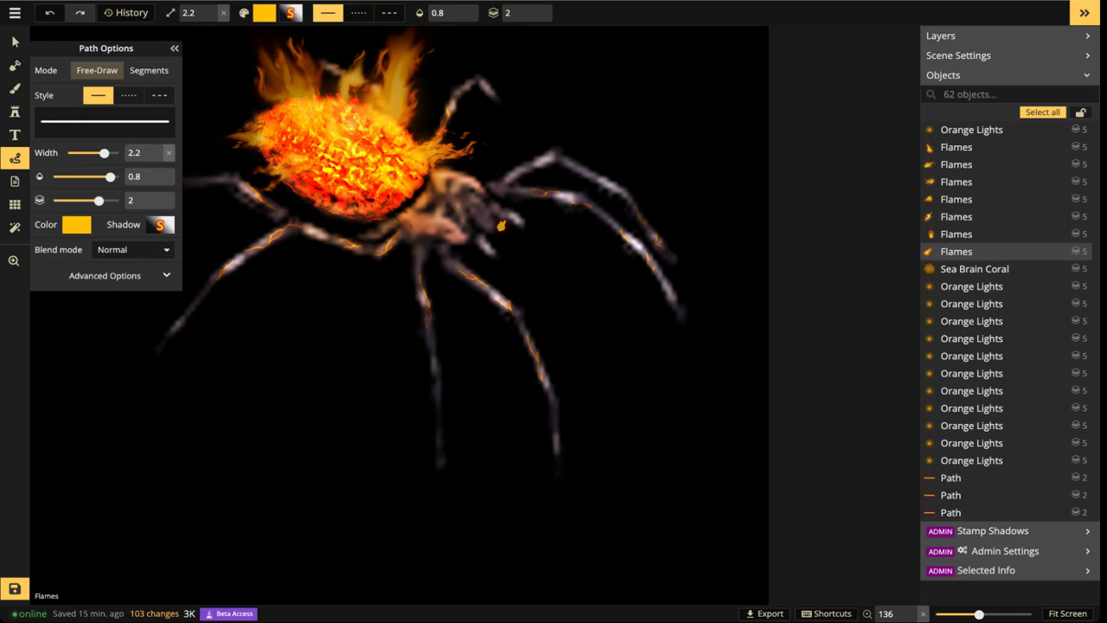
{"action": "left_click", "coordinate": [500, 226]}
{"action": "left_click_drag", "start_coordinate": [104, 128], "coordinate": [119, 128]}
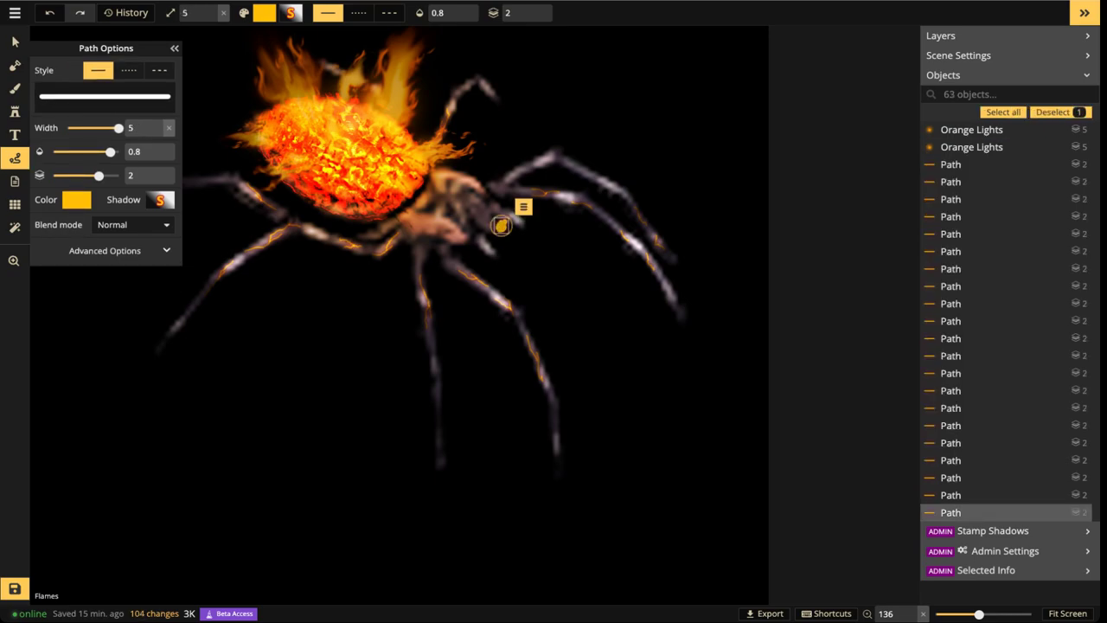
{"action": "key", "text": "Delete"}
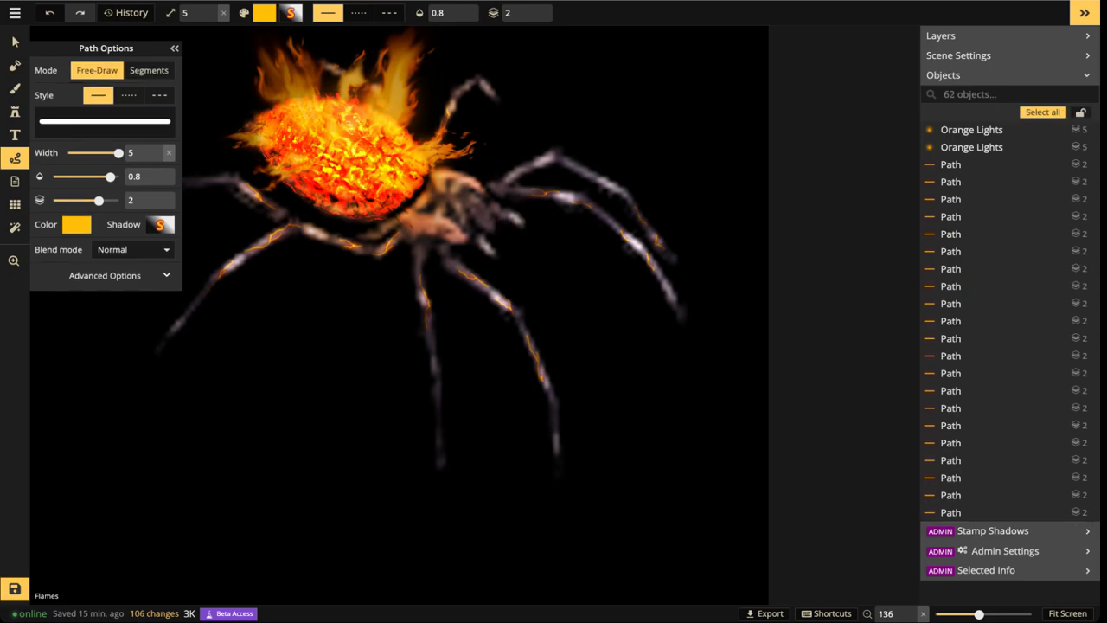
Draw two vertical molten drips from the spider's mouth down past its legs, the first at width 5, the second, shorter one at 3.8
{"action": "left_click_drag", "start_coordinate": [499, 223], "coordinate": [500, 233]}
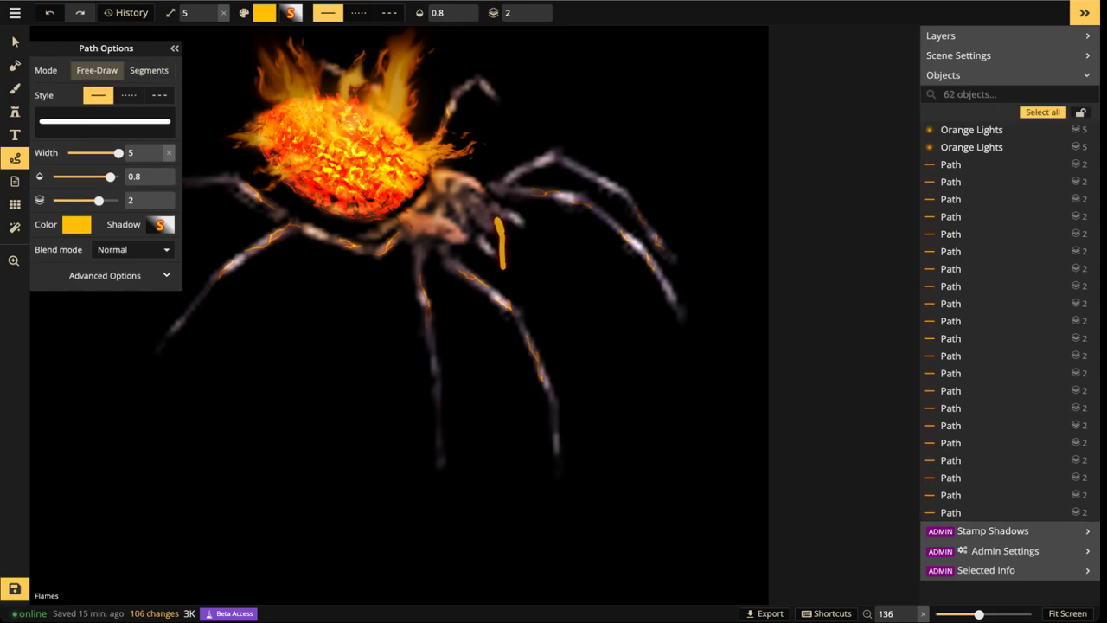
{"action": "left_click_drag", "start_coordinate": [504, 292], "coordinate": [505, 458]}
{"action": "key", "text": "Escape"}
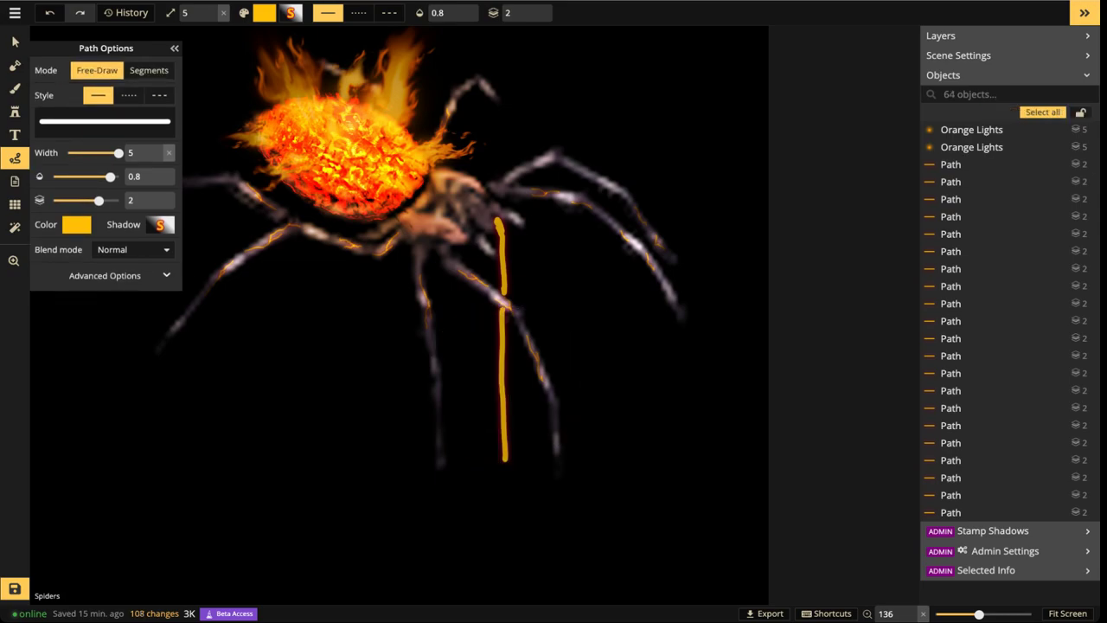
{"action": "left_click_drag", "start_coordinate": [118, 153], "coordinate": [114, 153]}
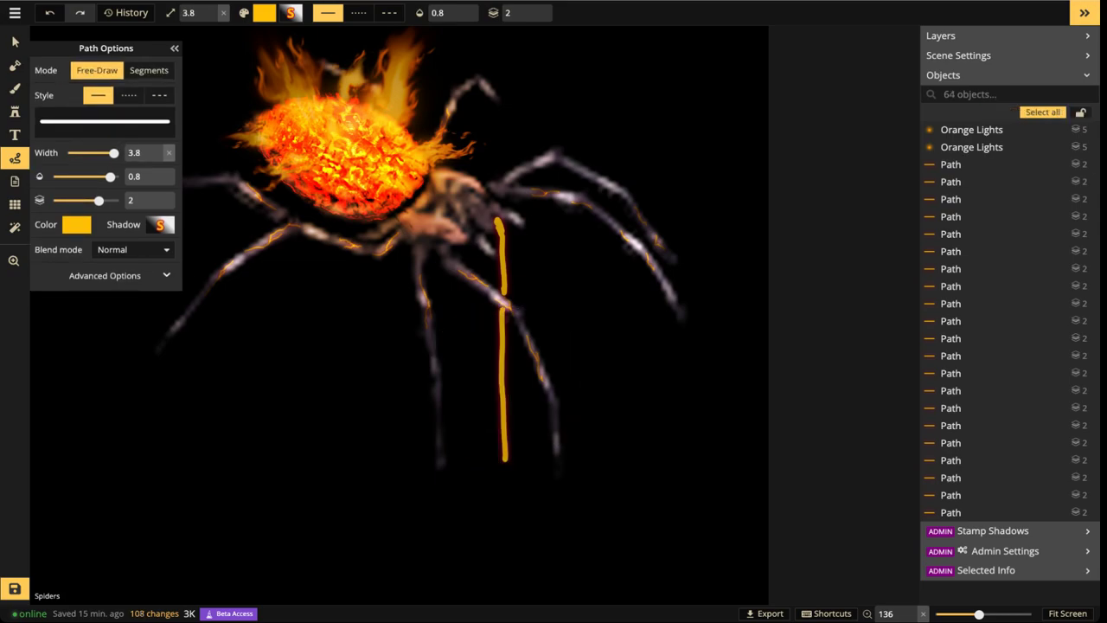
{"action": "mouse_move", "coordinate": [494, 247]}
{"action": "left_mouse_down"}
{"action": "mouse_move", "coordinate": [494, 232]}
{"action": "mouse_move", "coordinate": [493, 410]}
{"action": "left_mouse_up"}
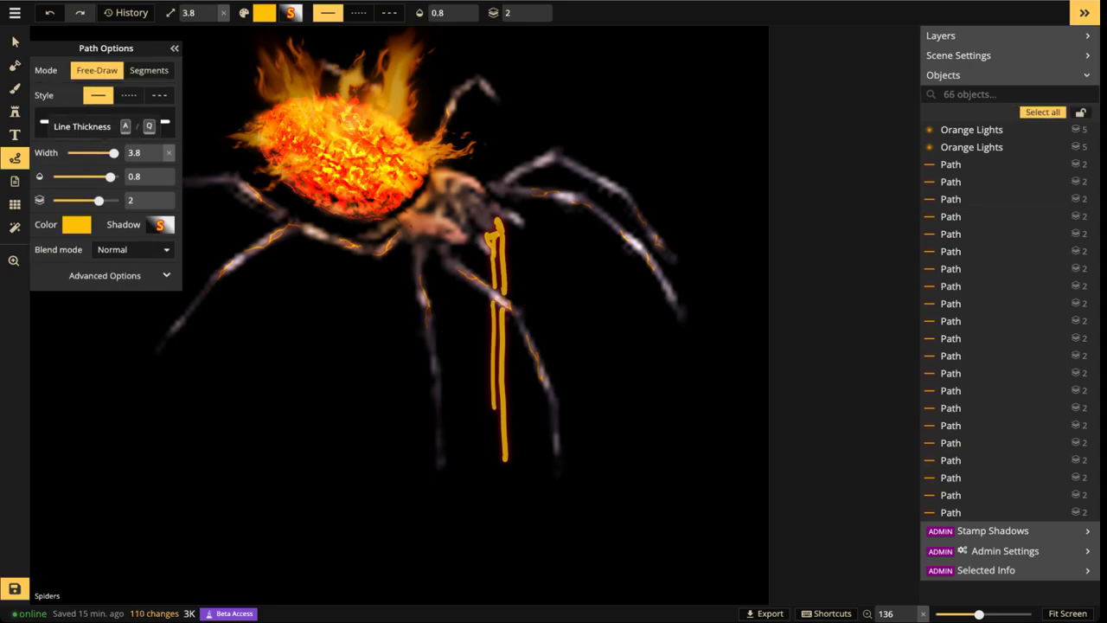
Add thin path strokes of width 1.2 along the edges and lengths of both molten drips
{"action": "left_click_drag", "start_coordinate": [113, 153], "coordinate": [94, 152]}
{"action": "left_click_drag", "start_coordinate": [496, 241], "coordinate": [509, 426]}
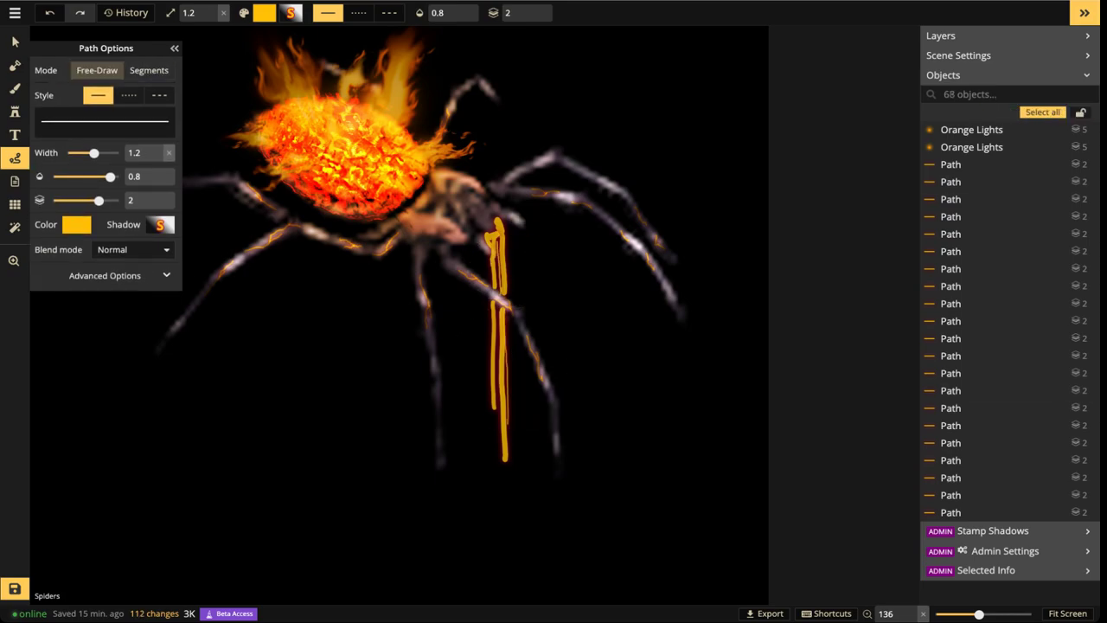
{"action": "left_click", "coordinate": [501, 245]}
{"action": "left_click_drag", "start_coordinate": [501, 247], "coordinate": [501, 267]}
{"action": "left_click_drag", "start_coordinate": [492, 325], "coordinate": [493, 407]}
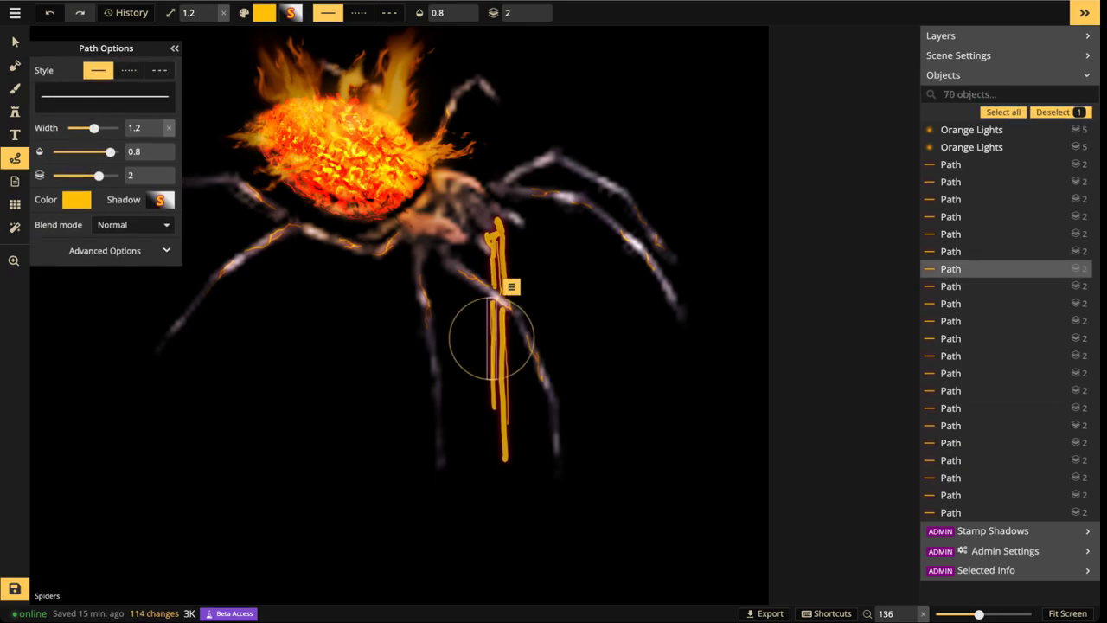
{"action": "left_click", "coordinate": [494, 244]}
{"action": "left_click_drag", "start_coordinate": [493, 245], "coordinate": [494, 264]}
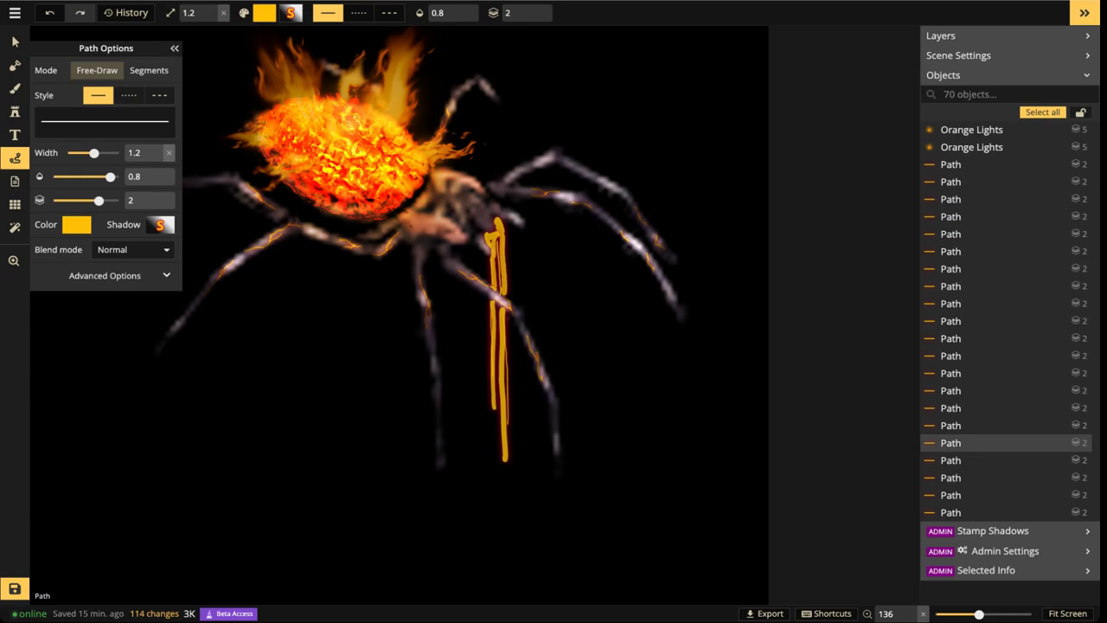
{"action": "left_click_drag", "start_coordinate": [507, 422], "coordinate": [508, 424]}
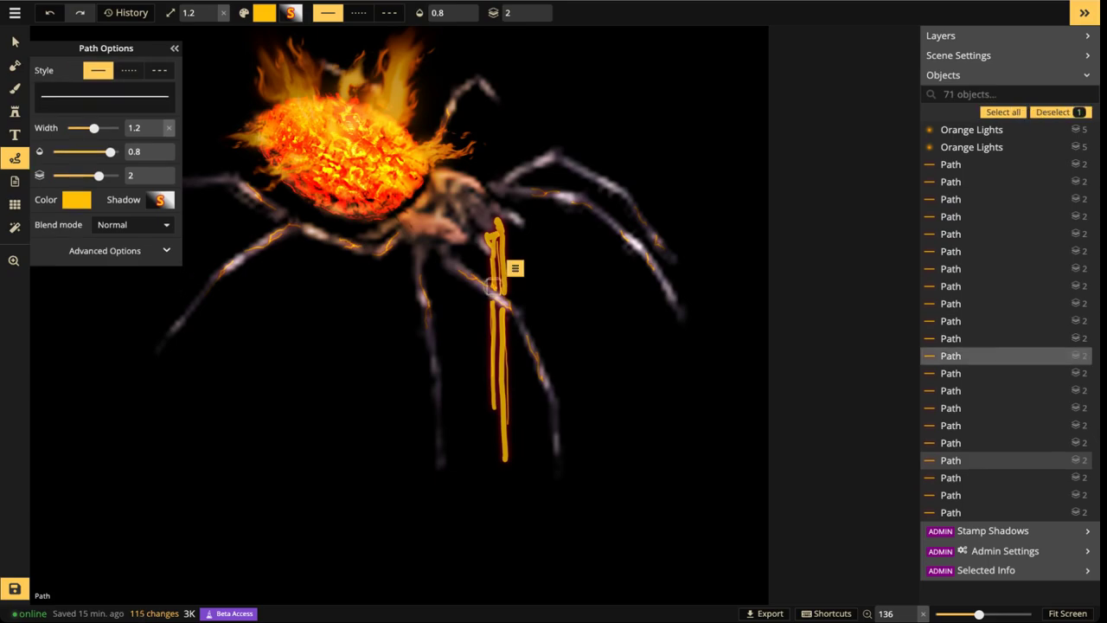
{"action": "key", "text": "Escape"}
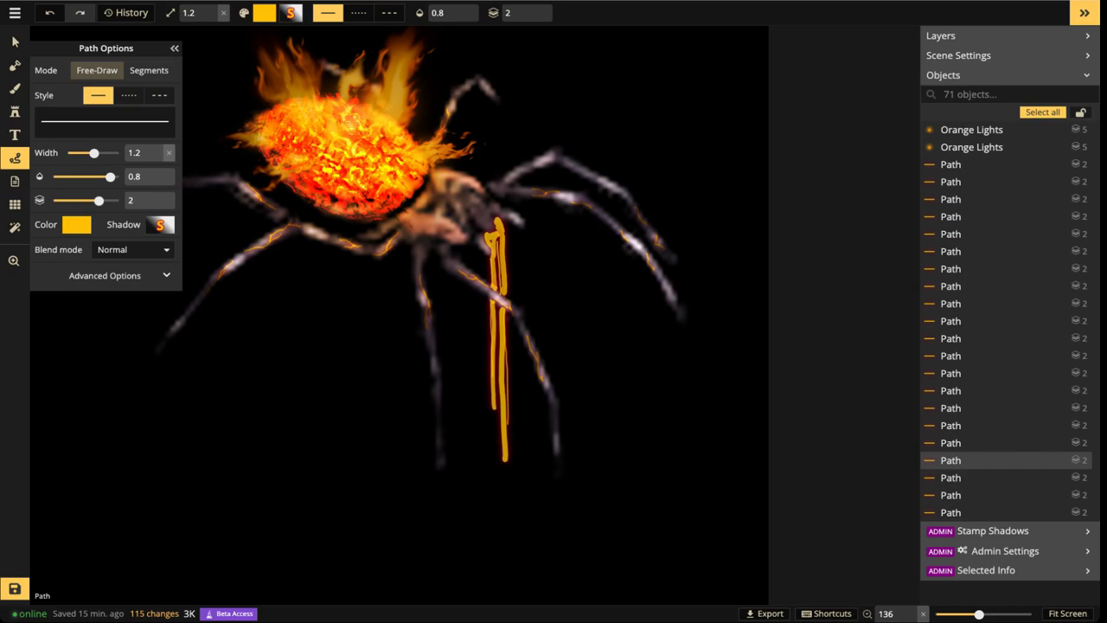
{"action": "left_click_drag", "start_coordinate": [505, 457], "coordinate": [505, 459]}
{"action": "key", "text": "Escape"}
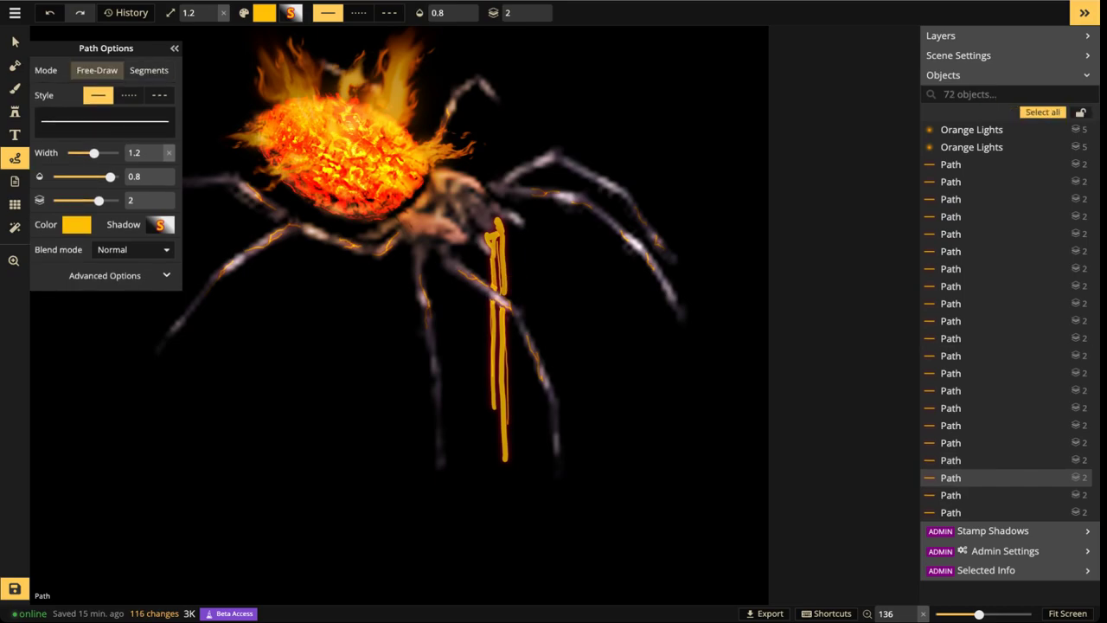
{"action": "left_click_drag", "start_coordinate": [501, 268], "coordinate": [504, 291]}
{"action": "left_click_drag", "start_coordinate": [501, 238], "coordinate": [505, 292]}
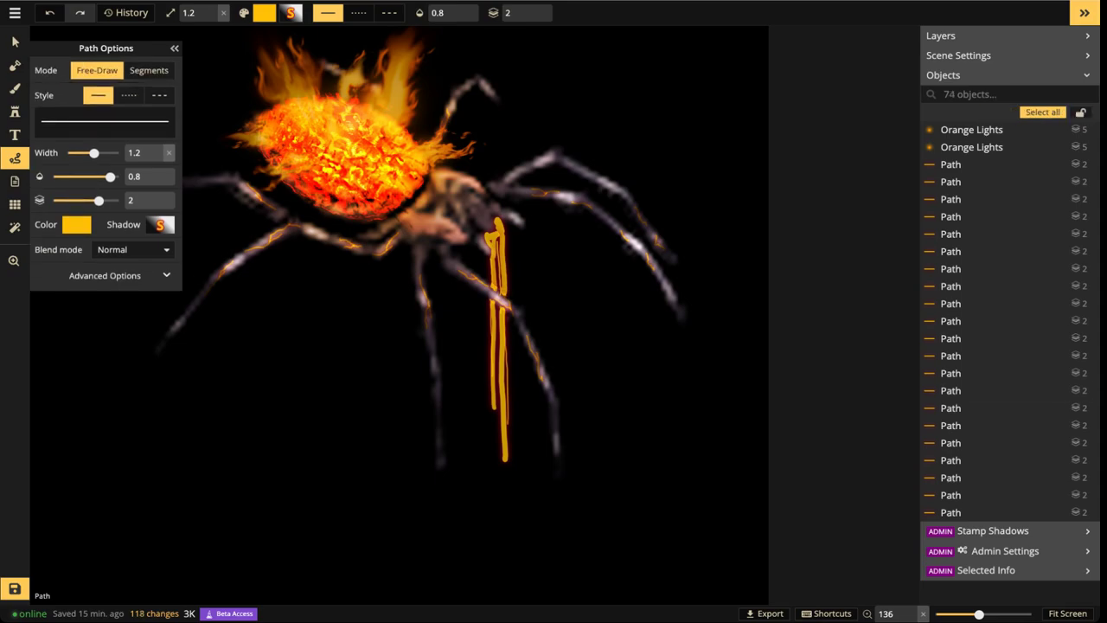
Draw a filled-looking molten puddle under the longer drip with a width 5 path on layer 0
{"action": "left_click", "coordinate": [535, 18]}
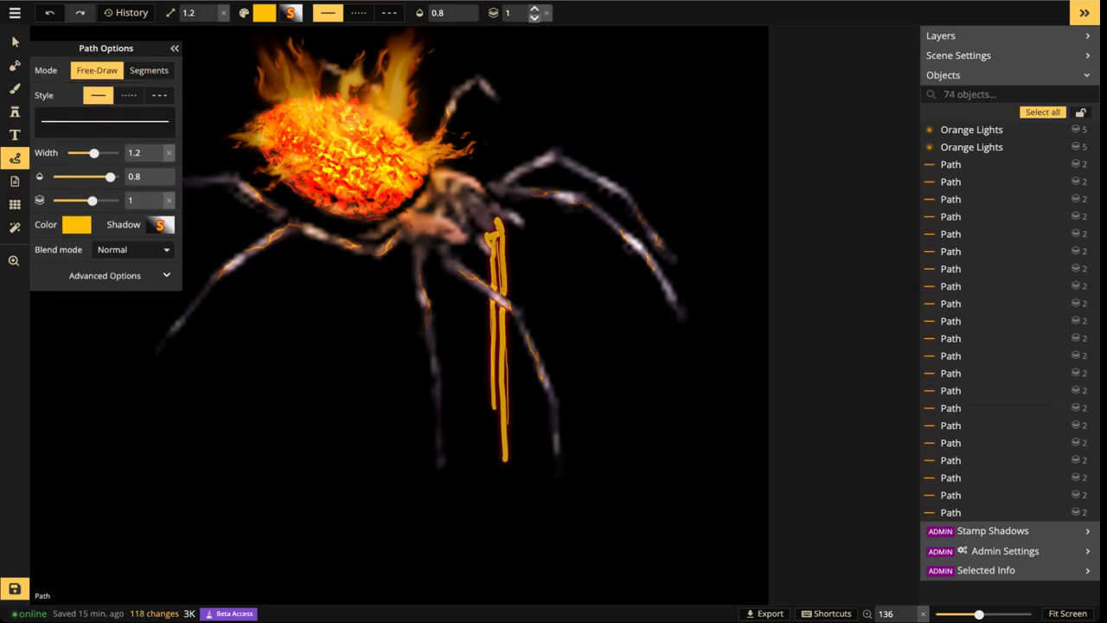
{"action": "left_click", "coordinate": [534, 18]}
{"action": "left_click_drag", "start_coordinate": [94, 153], "coordinate": [156, 153]}
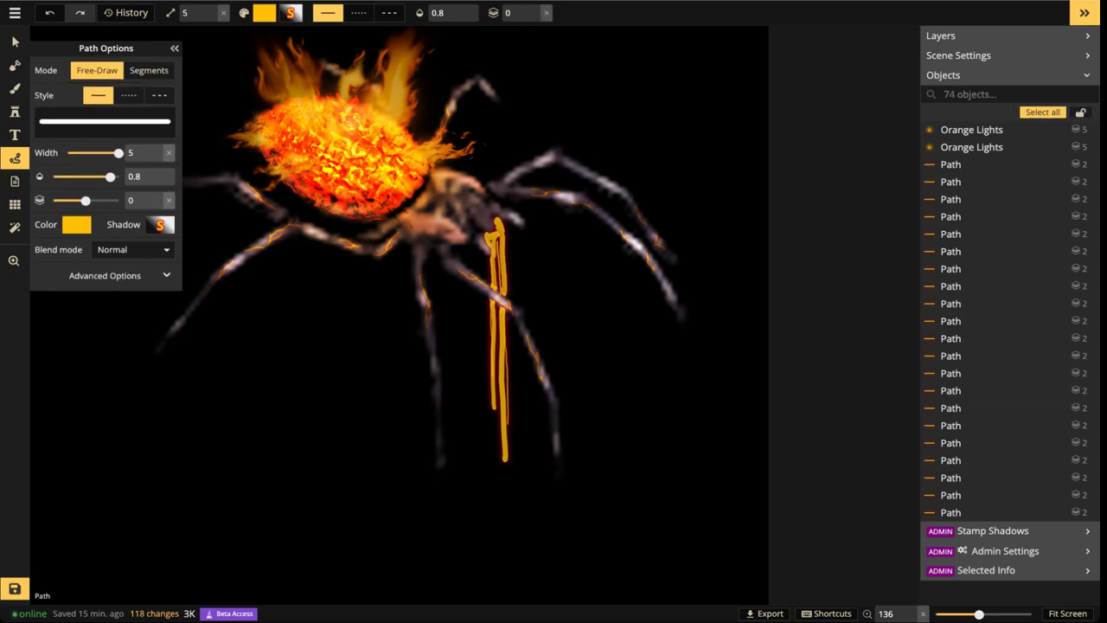
{"action": "mouse_move", "coordinate": [504, 456]}
{"action": "left_mouse_down"}
{"action": "mouse_move", "coordinate": [519, 456]}
{"action": "mouse_move", "coordinate": [495, 447]}
{"action": "mouse_move", "coordinate": [529, 457]}
{"action": "mouse_move", "coordinate": [482, 443]}
{"action": "mouse_move", "coordinate": [519, 439]}
{"action": "mouse_move", "coordinate": [481, 457]}
{"action": "mouse_move", "coordinate": [523, 462]}
{"action": "mouse_move", "coordinate": [526, 447]}
{"action": "left_mouse_up"}
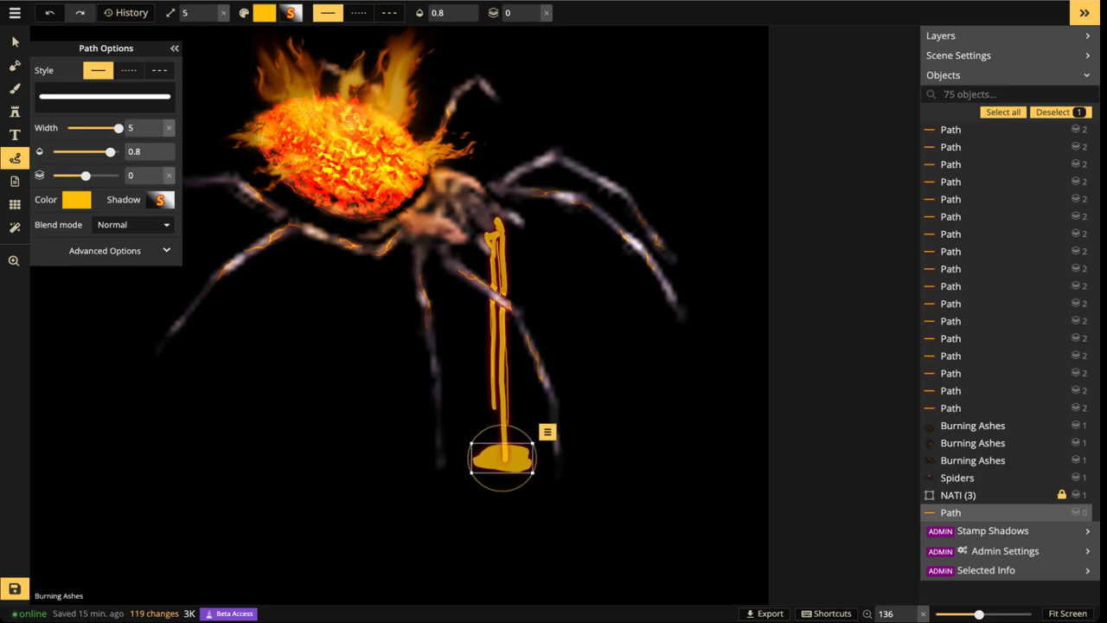
{"action": "left_click", "coordinate": [15, 42]}
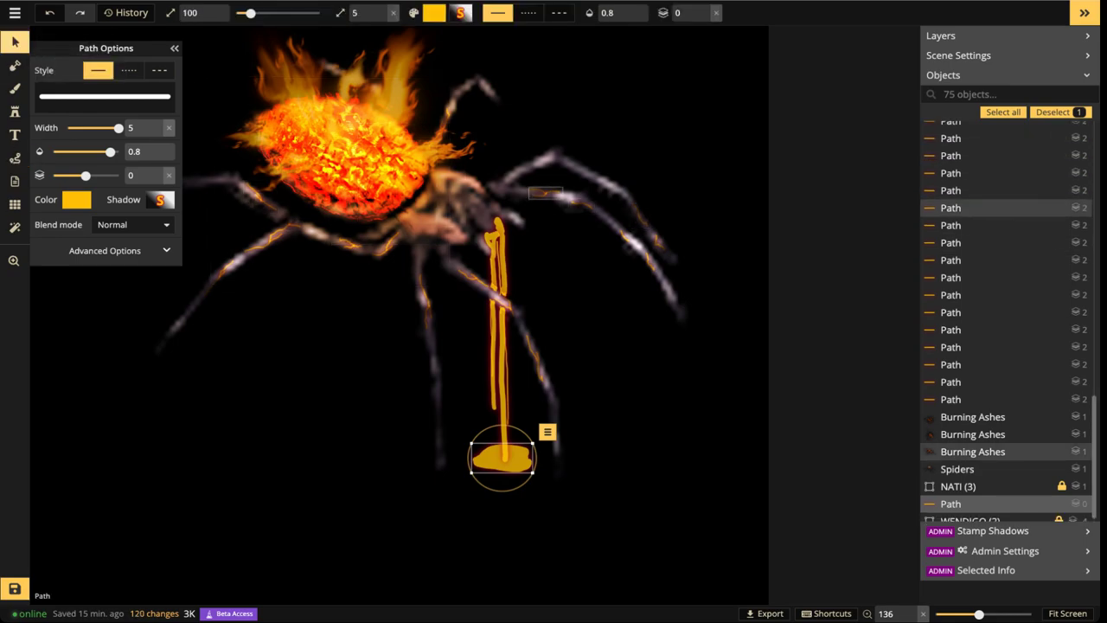
{"action": "scroll", "coordinate": [994, 434], "scroll_direction": "up", "scroll_amount": 3}
{"action": "scroll", "coordinate": [995, 354], "scroll_direction": "up", "scroll_amount": 1}
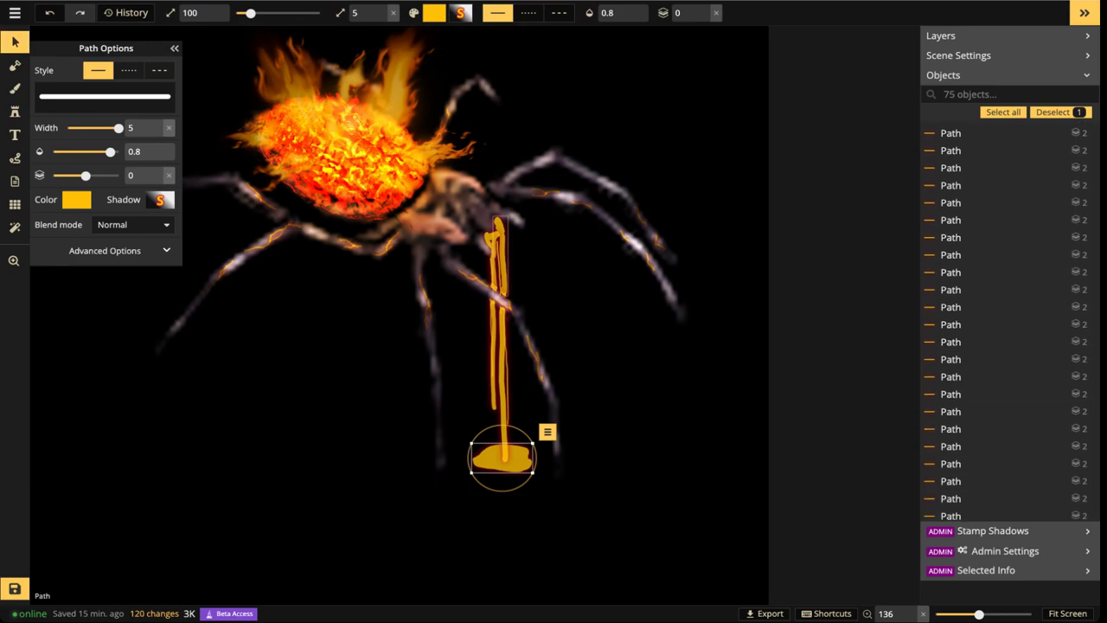
{"action": "left_click", "coordinate": [493, 238]}
{"action": "left_click", "coordinate": [499, 226], "text": "shift"}
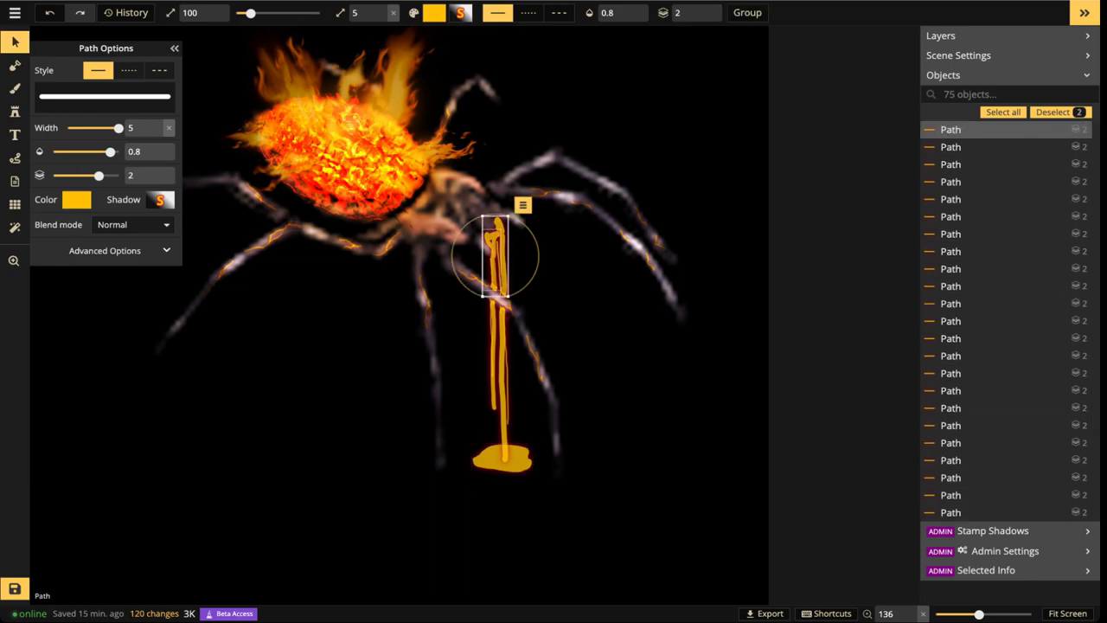
Limit selection to paths only and select the molten drips and puddle together, leaving out the small leg crack strokes
{"action": "left_click", "coordinate": [15, 66]}
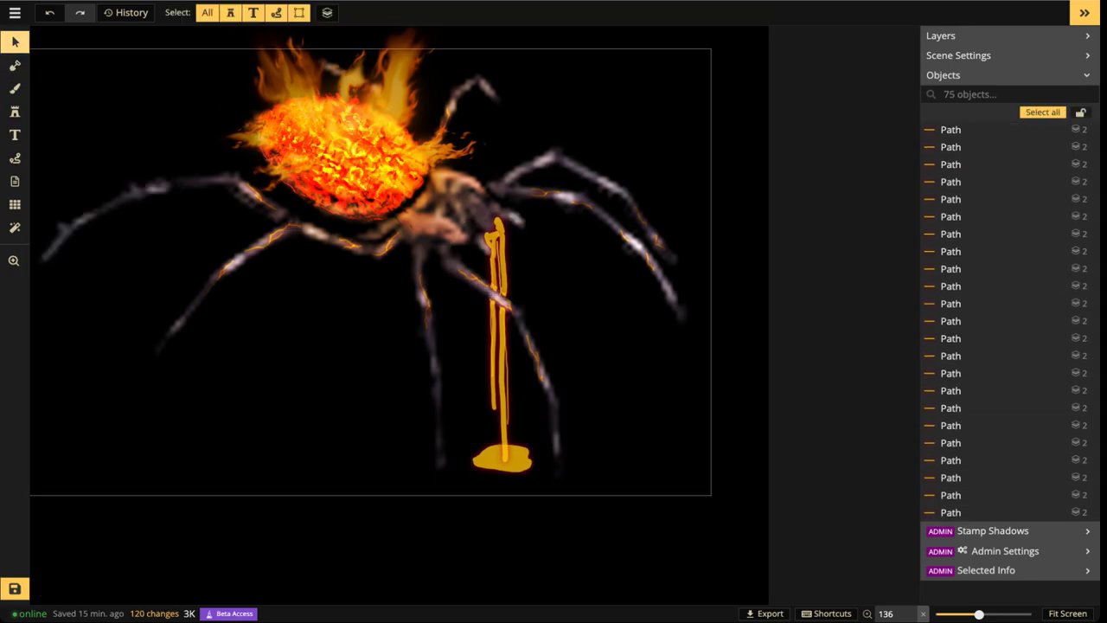
{"action": "left_click", "coordinate": [207, 13]}
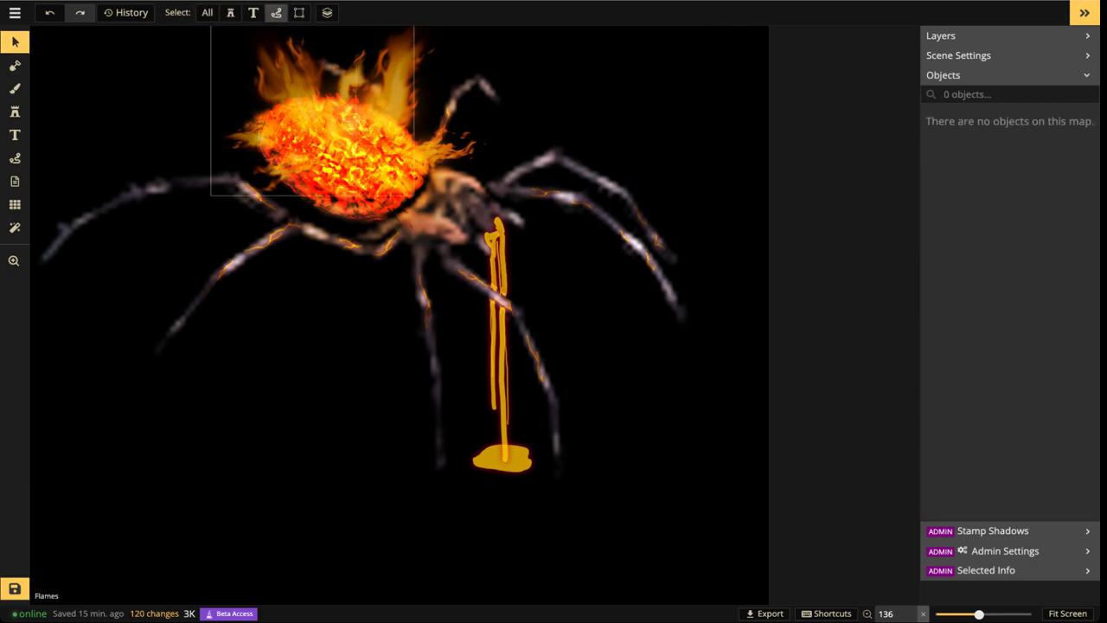
{"action": "left_click", "coordinate": [276, 12]}
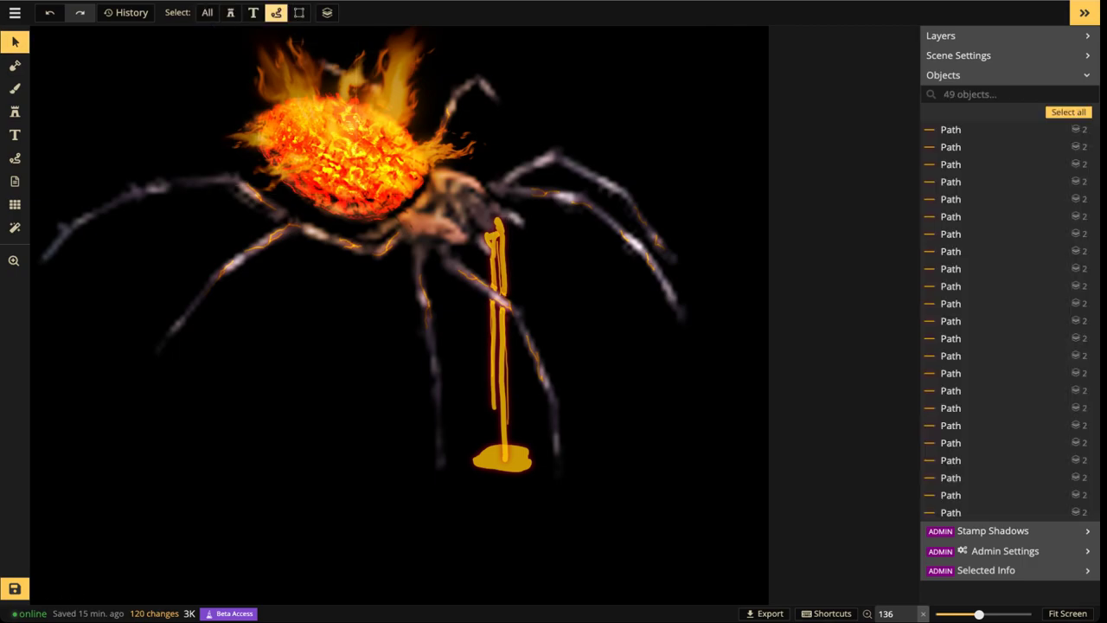
{"action": "left_click_drag", "start_coordinate": [474, 223], "coordinate": [556, 471]}
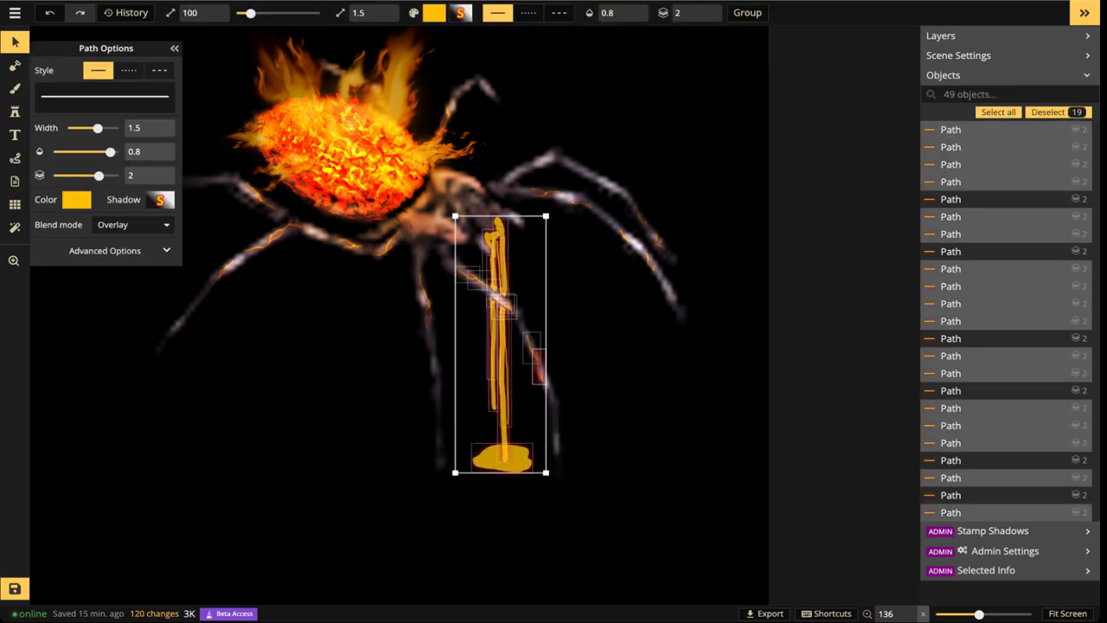
{"action": "left_click", "coordinate": [537, 356], "text": "shift"}
{"action": "left_click", "coordinate": [532, 349], "text": "shift"}
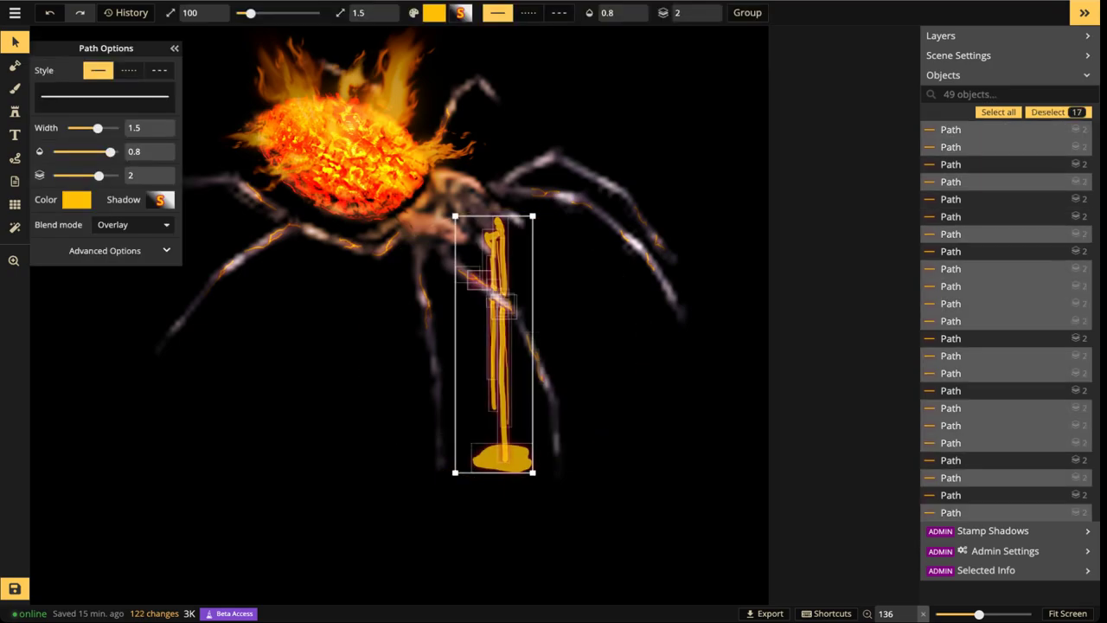
{"action": "left_click", "coordinate": [951, 408]}
{"action": "left_click", "coordinate": [951, 425]}
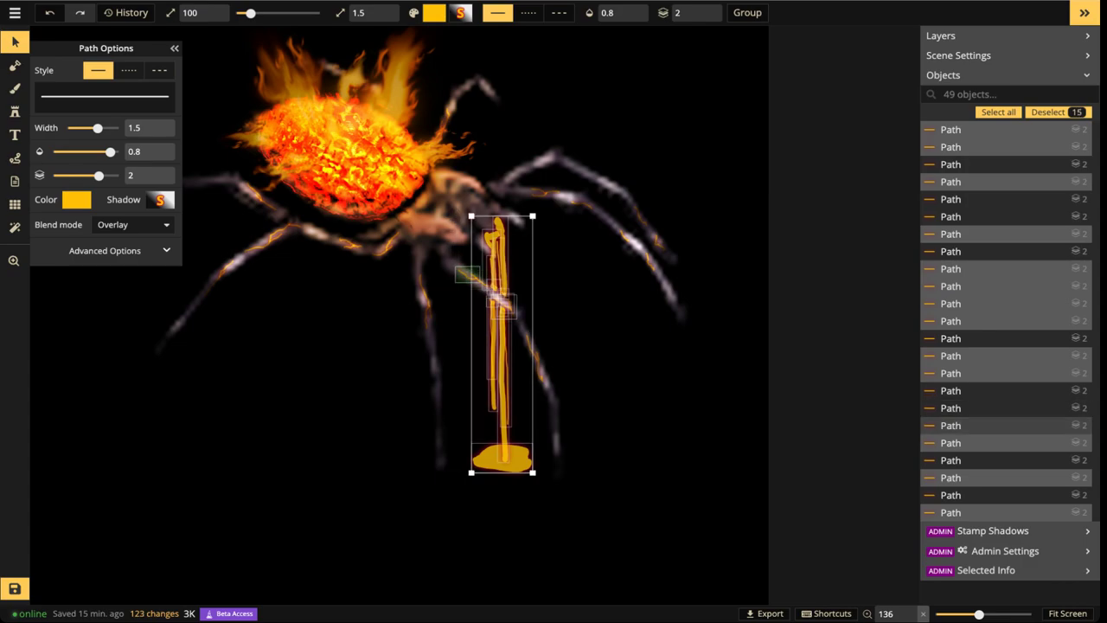
Try the blend modes from Normal through Multiply, Screen, Color dodge and Exclusion to Luminosity on the selected drips and puddle
{"action": "left_click", "coordinate": [134, 225]}
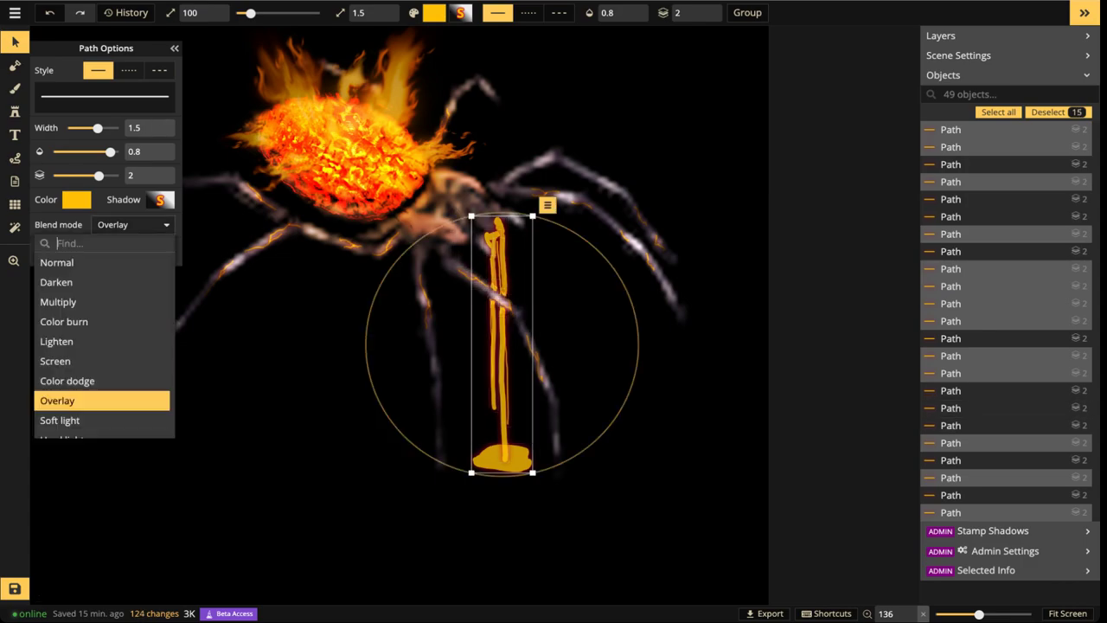
{"action": "left_click", "coordinate": [95, 262]}
{"action": "key", "text": "Down"}
{"action": "key", "text": "Down"}
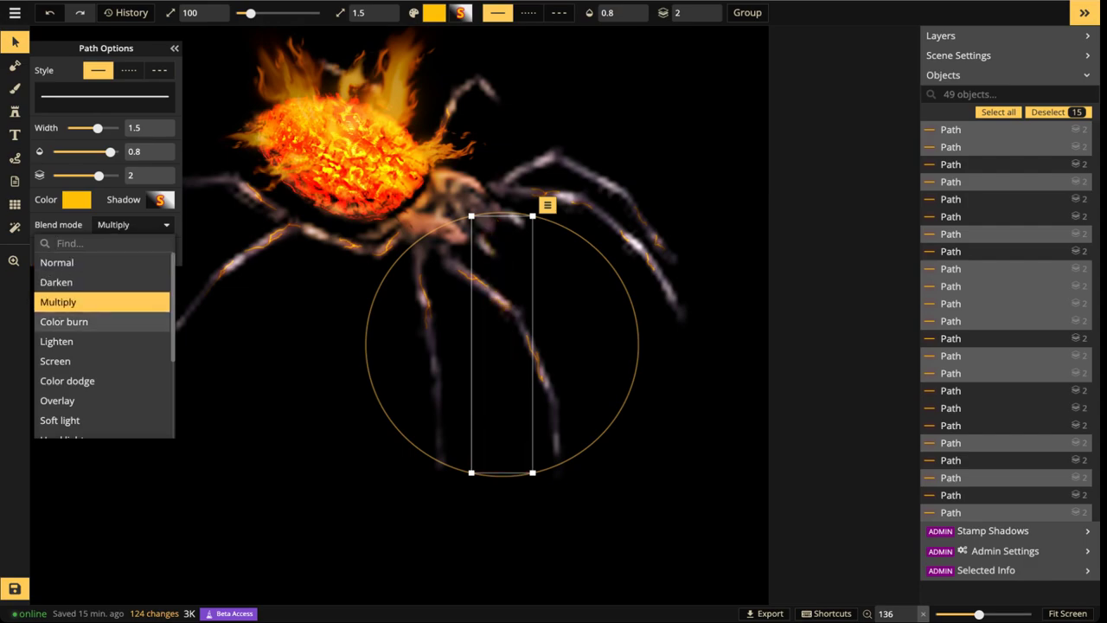
{"action": "key", "text": "Down"}
{"action": "key", "text": "Down"}
{"action": "key", "text": "Down"}
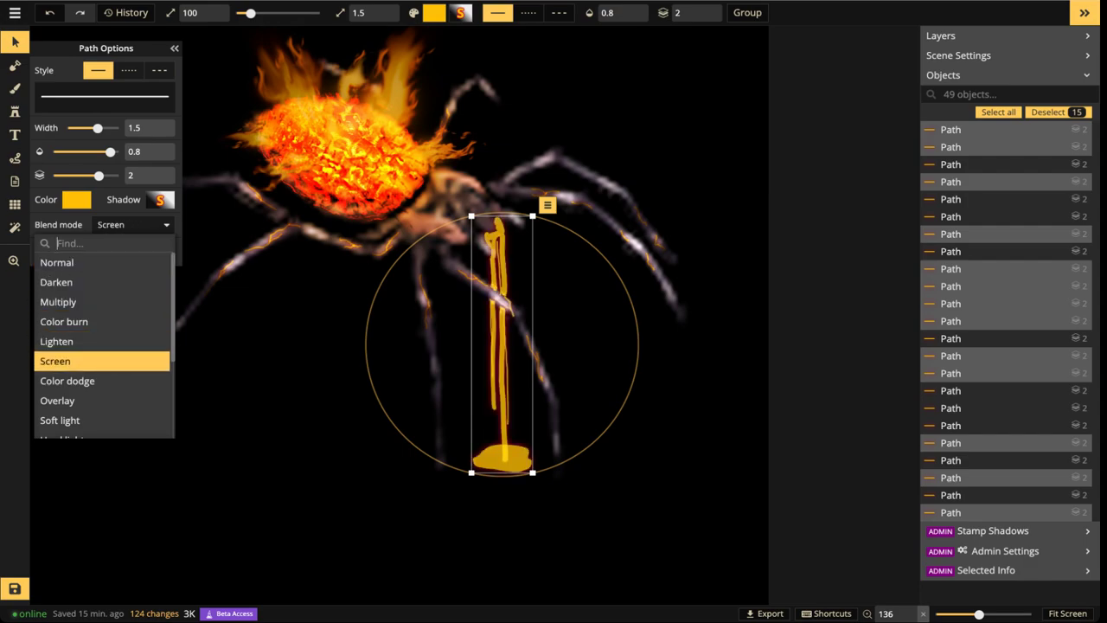
{"action": "key", "text": "Down"}
{"action": "key", "text": "Down"}
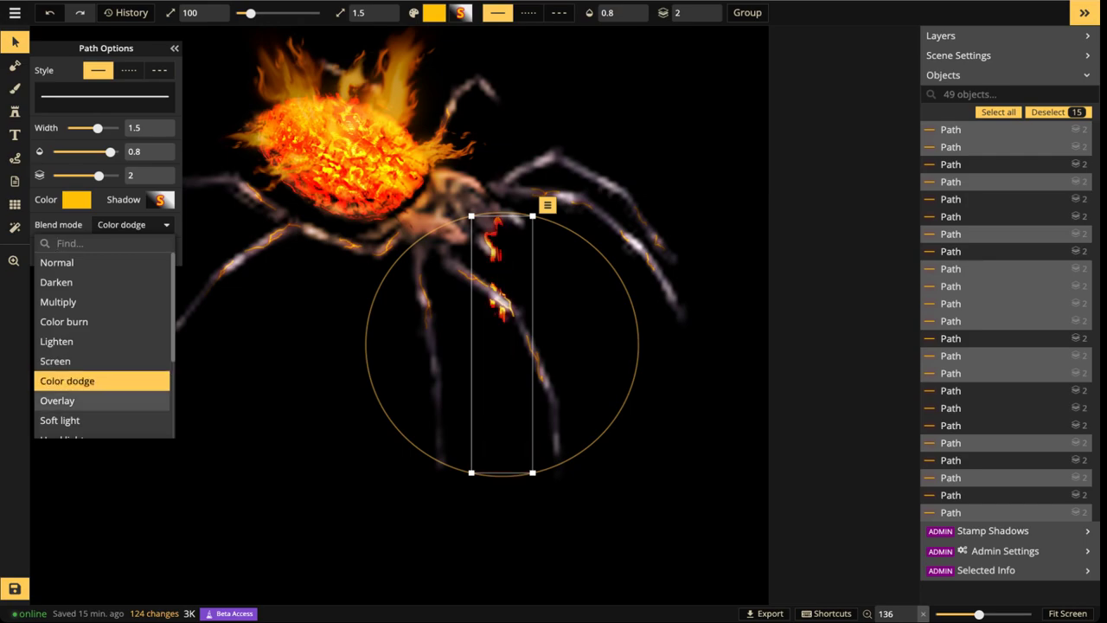
{"action": "key", "text": "Down"}
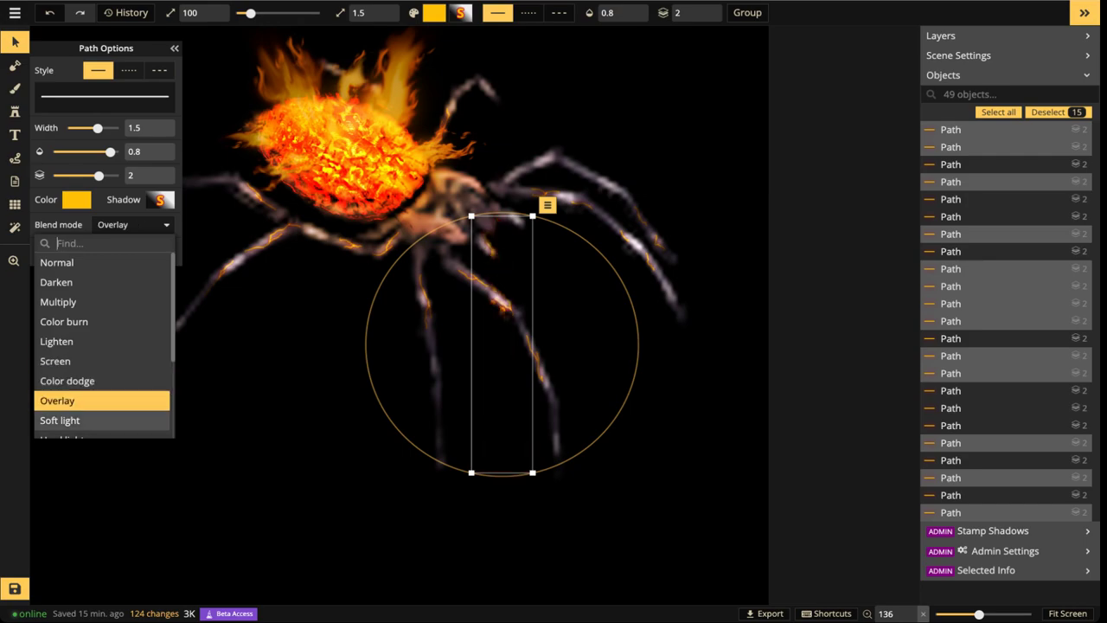
{"action": "key", "text": "Down"}
{"action": "key", "text": "Down"}
{"action": "key", "text": "Down"}
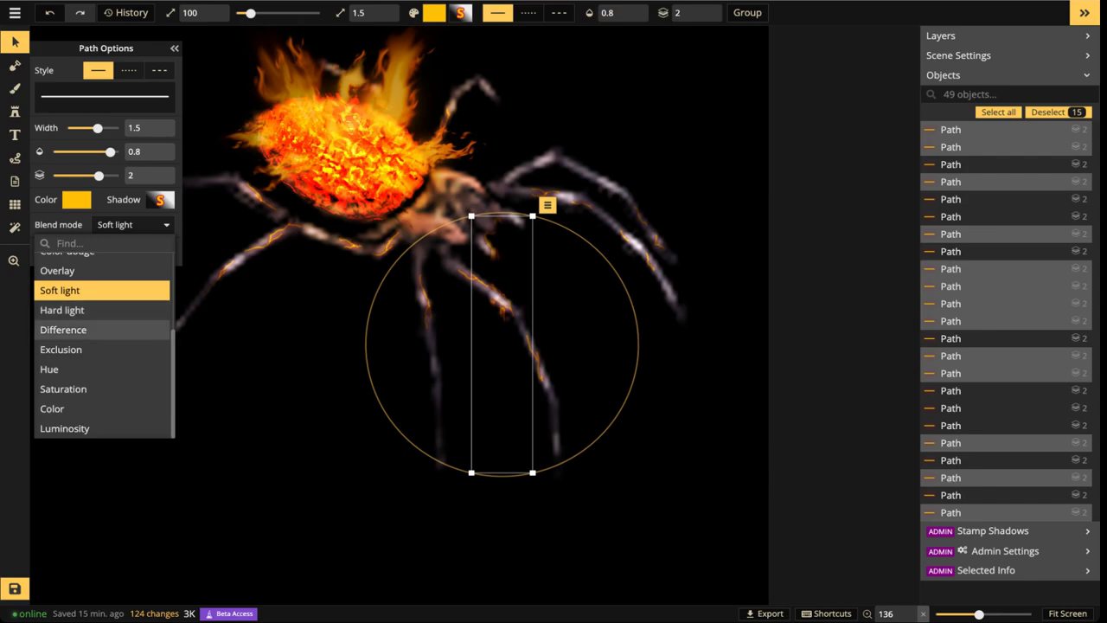
{"action": "key", "text": "Down"}
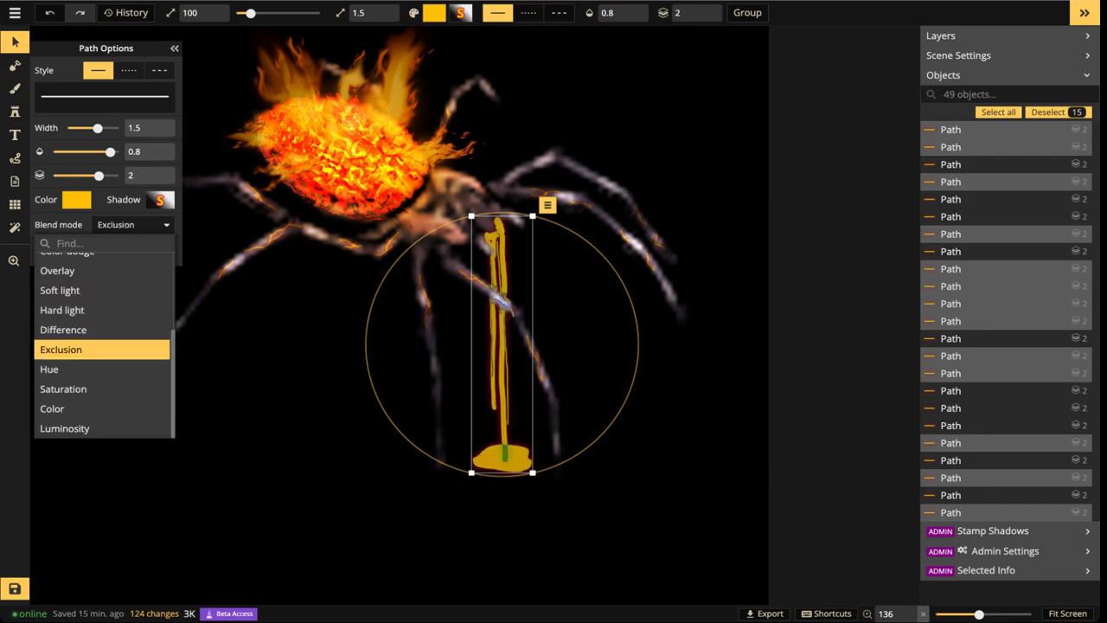
{"action": "key", "text": "Down"}
{"action": "key", "text": "Down"}
{"action": "key", "text": "Down"}
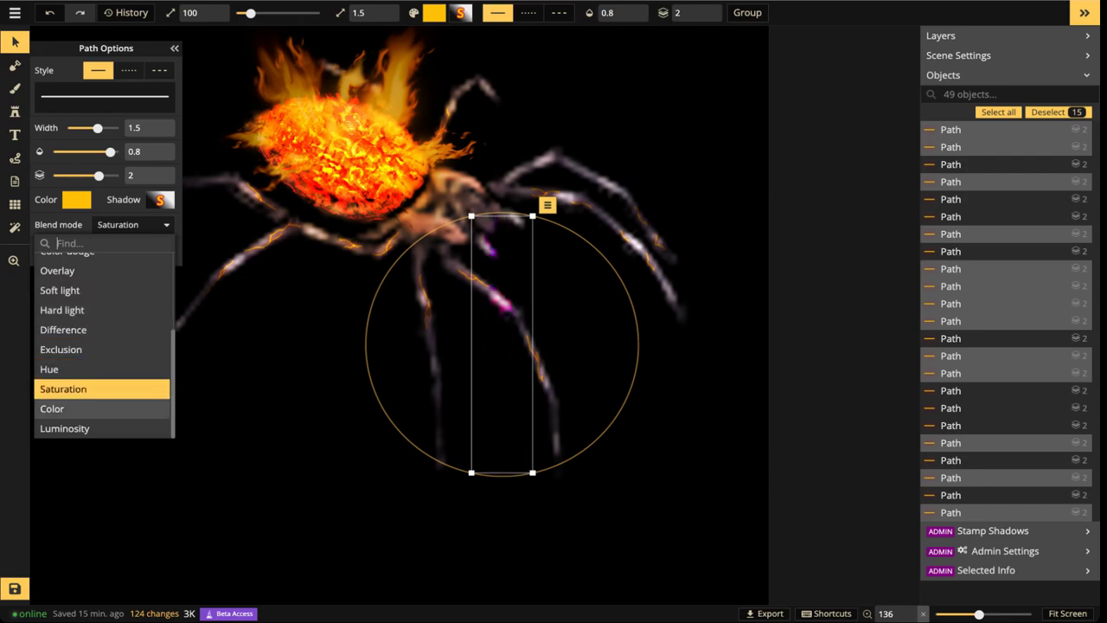
{"action": "left_click", "coordinate": [95, 428]}
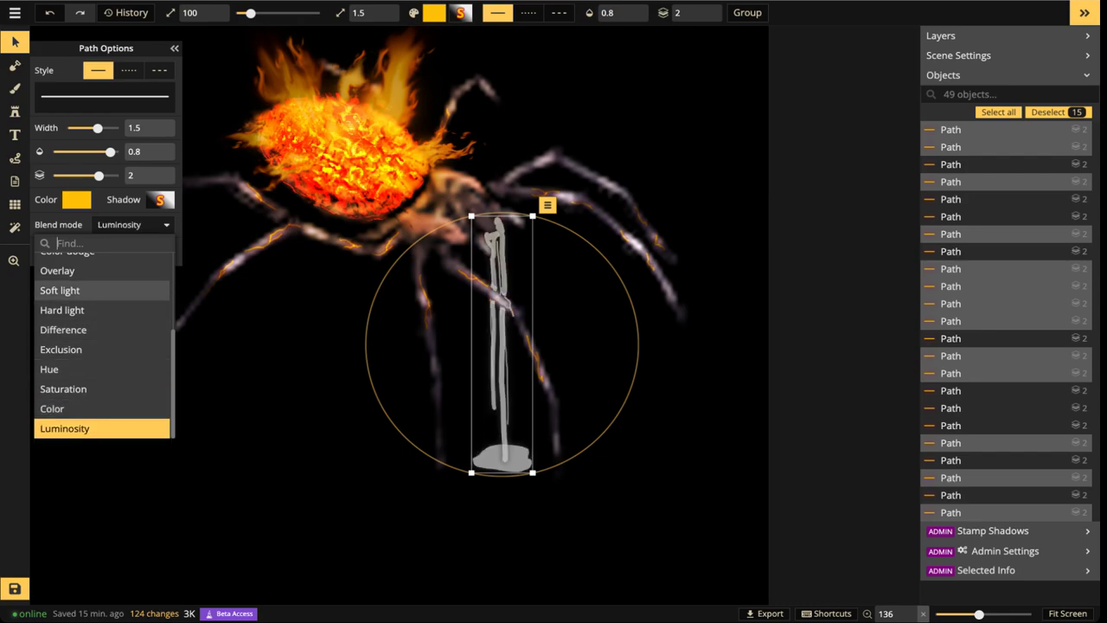
Set the blend mode of the selected drip and puddle paths to Normal
{"action": "scroll", "coordinate": [95, 311], "scroll_direction": "up", "scroll_amount": 2}
{"action": "key", "text": "Down"}
{"action": "key", "text": "Up"}
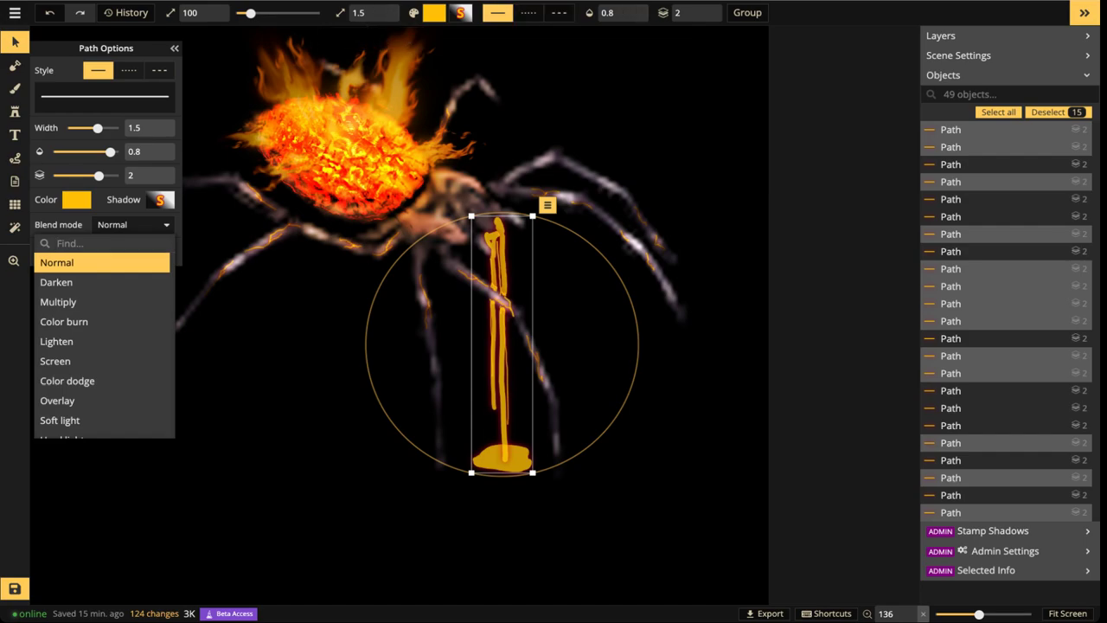
{"action": "key", "text": "Return"}
Delete the puddle path and lower the opacity of the molten drip paths to 0.59
{"action": "left_click", "coordinate": [502, 459]}
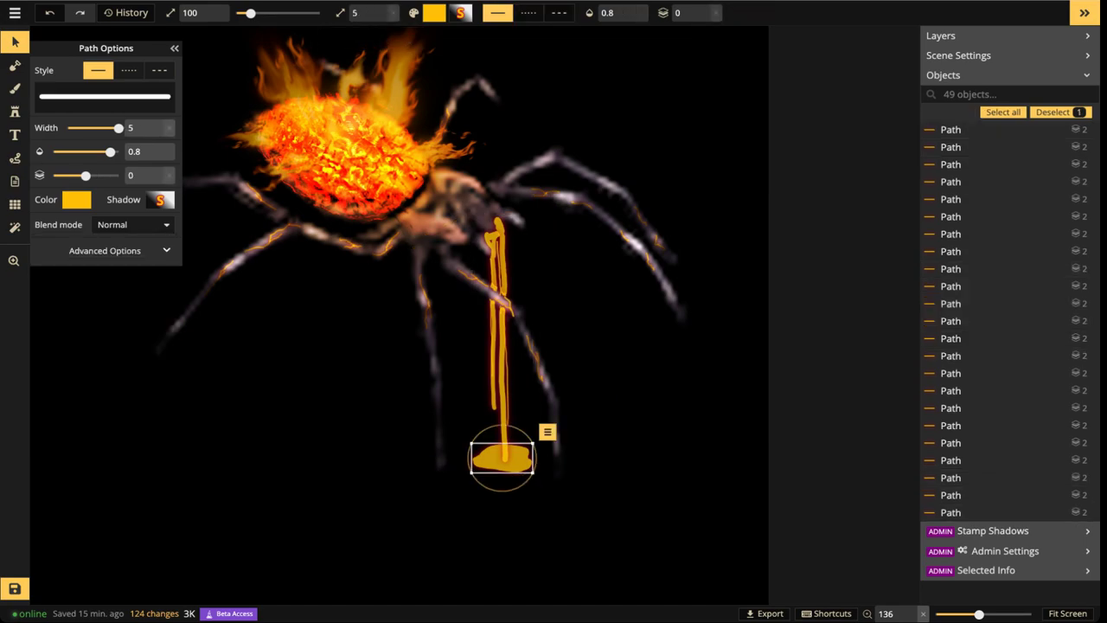
{"action": "key", "text": "Delete"}
{"action": "mouse_move", "coordinate": [485, 215]}
{"action": "left_mouse_down"}
{"action": "mouse_move", "coordinate": [509, 310]}
{"action": "mouse_move", "coordinate": [516, 437]}
{"action": "left_mouse_up"}
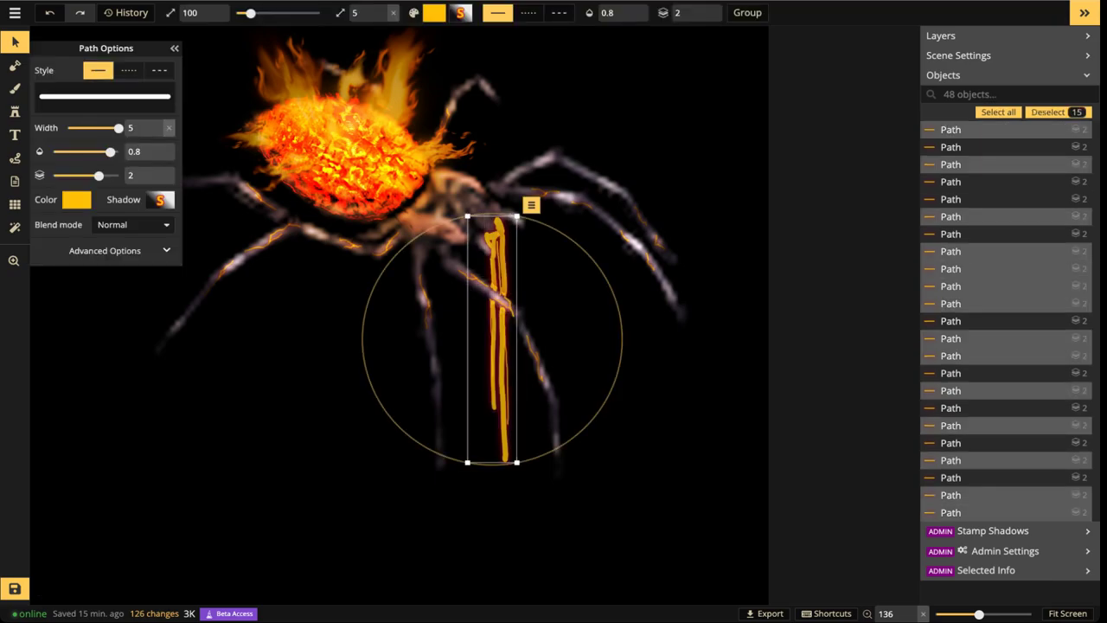
{"action": "left_click_drag", "start_coordinate": [110, 152], "coordinate": [99, 151]}
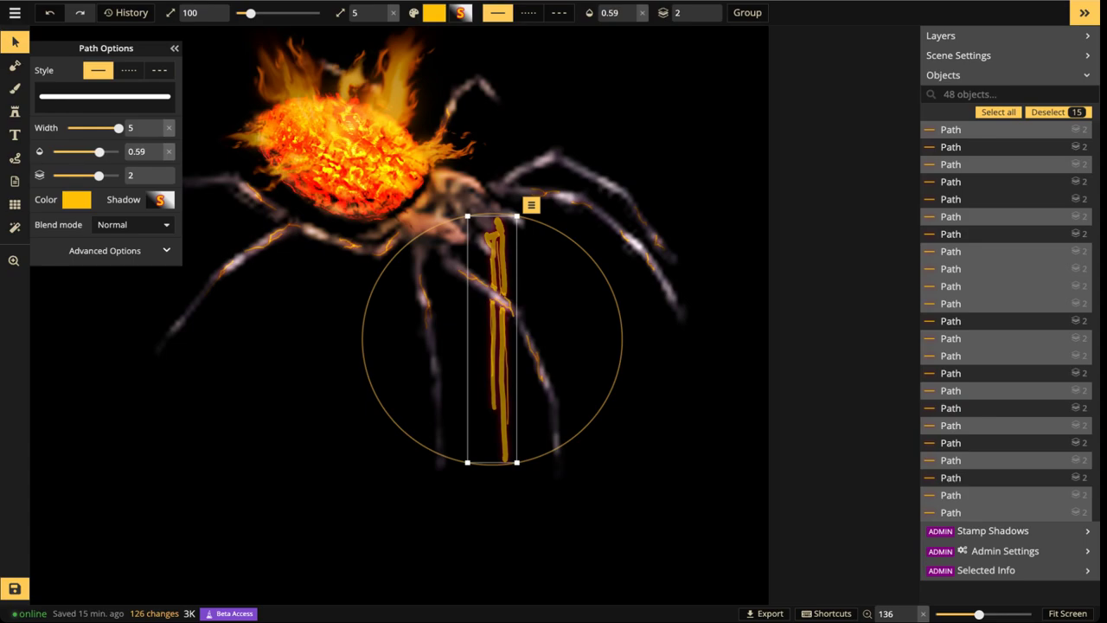
{"action": "left_click", "coordinate": [286, 311]}
Choose the red blood splatter stamp and give it opacity 1, hue -10, saturation 200 and Normal blend mode
{"action": "left_click", "coordinate": [14, 112]}
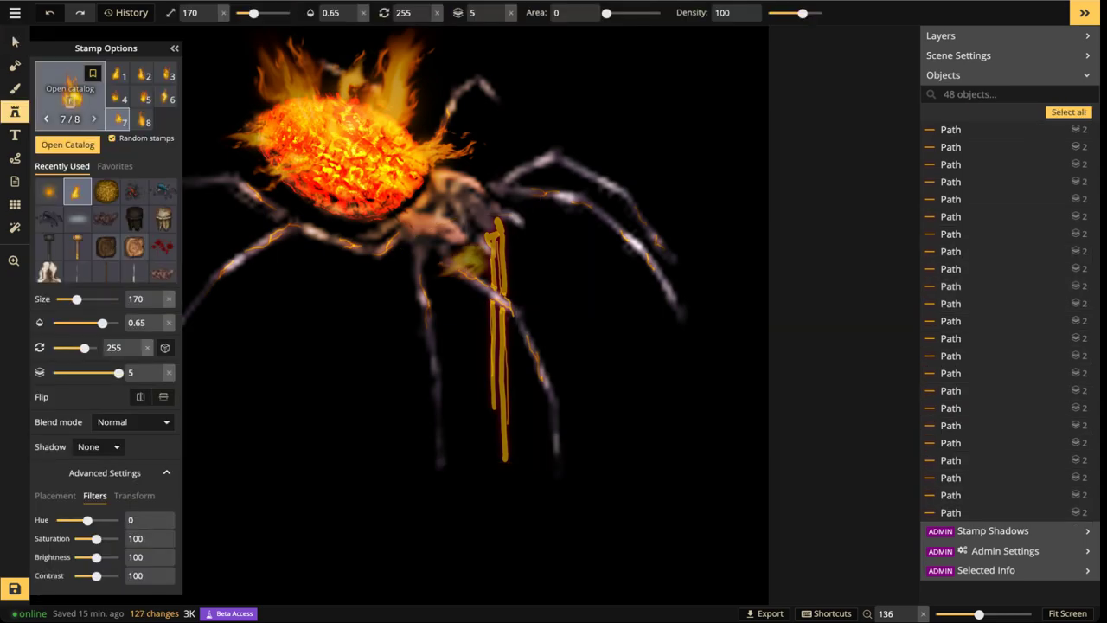
{"action": "left_click", "coordinate": [163, 246]}
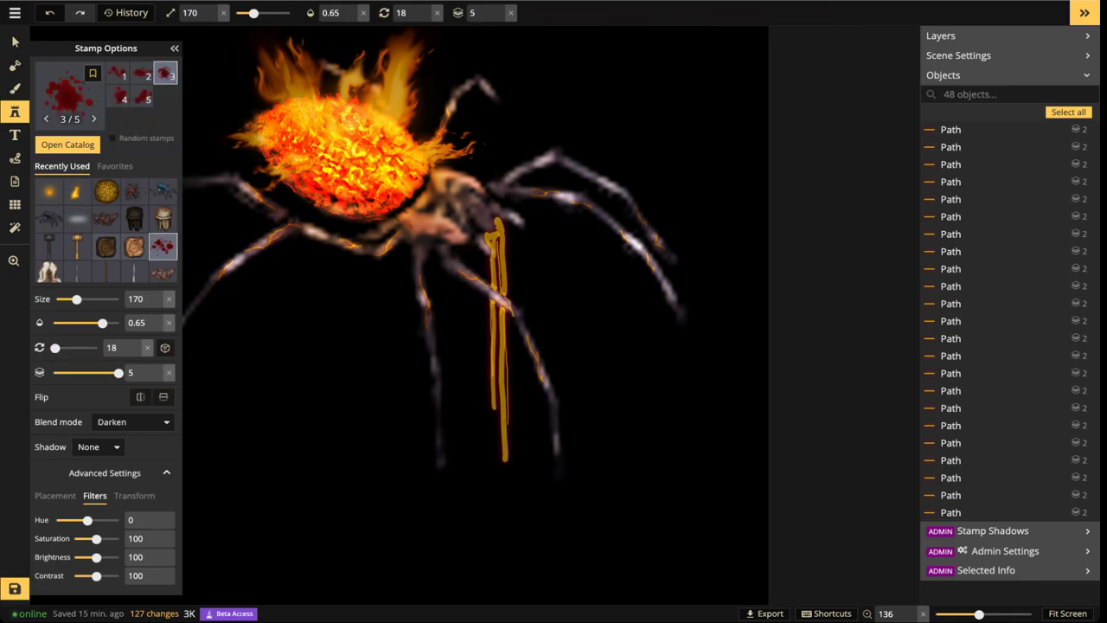
{"action": "left_click", "coordinate": [363, 13]}
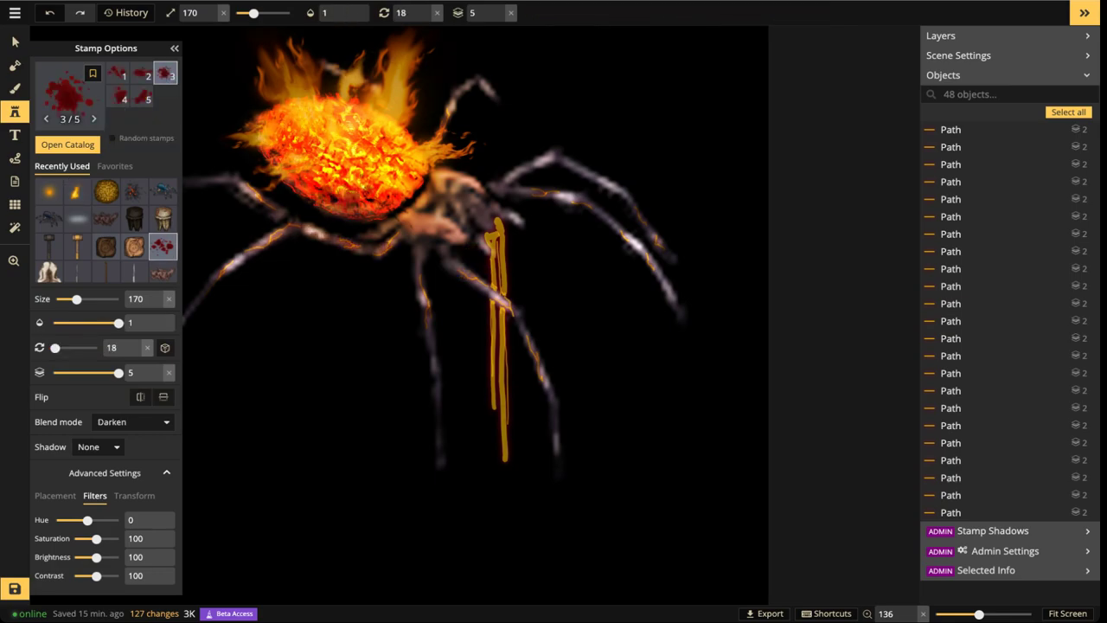
{"action": "mouse_move", "coordinate": [87, 519]}
{"action": "left_mouse_down"}
{"action": "mouse_move", "coordinate": [71, 520]}
{"action": "mouse_move", "coordinate": [120, 539]}
{"action": "mouse_move", "coordinate": [71, 520]}
{"action": "mouse_move", "coordinate": [98, 520]}
{"action": "mouse_move", "coordinate": [60, 519]}
{"action": "mouse_move", "coordinate": [86, 519]}
{"action": "left_mouse_up"}
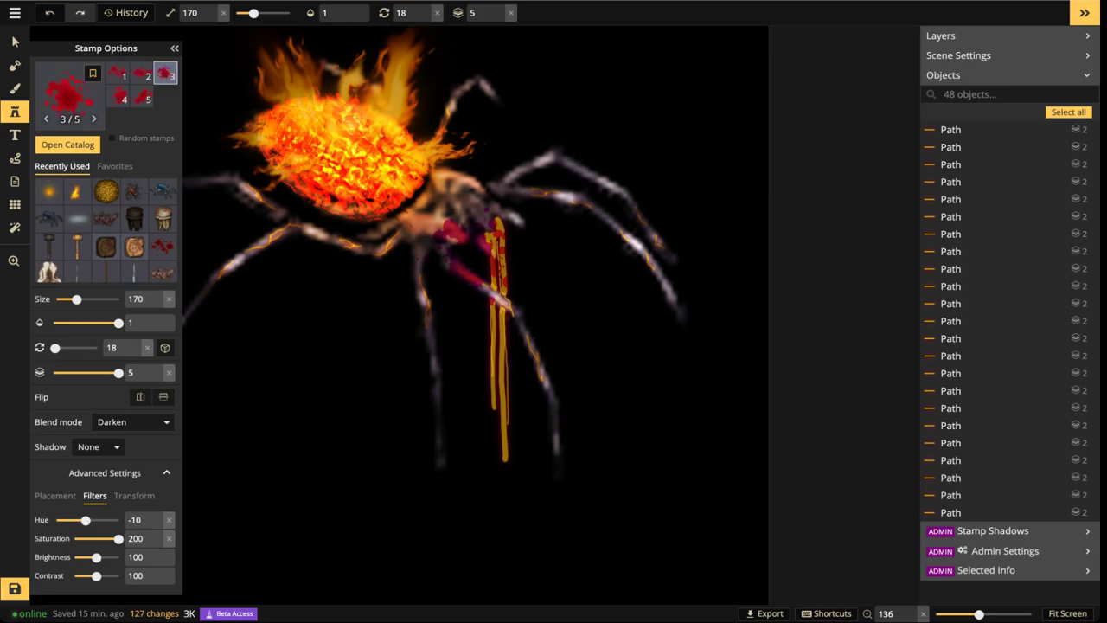
{"action": "left_click", "coordinate": [131, 422]}
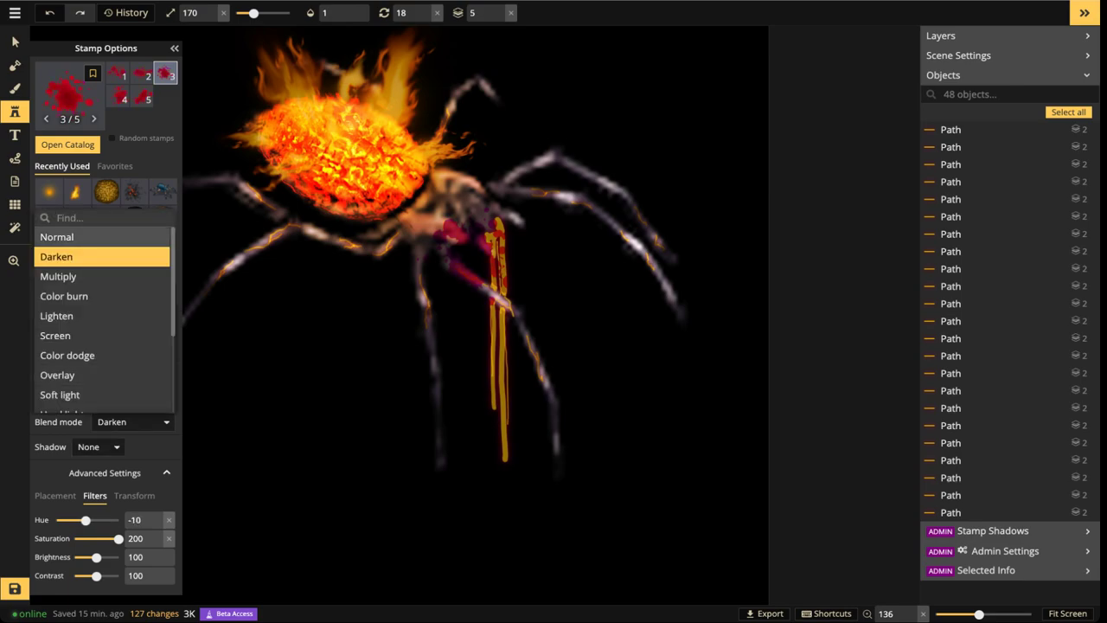
{"action": "key", "text": "Up"}
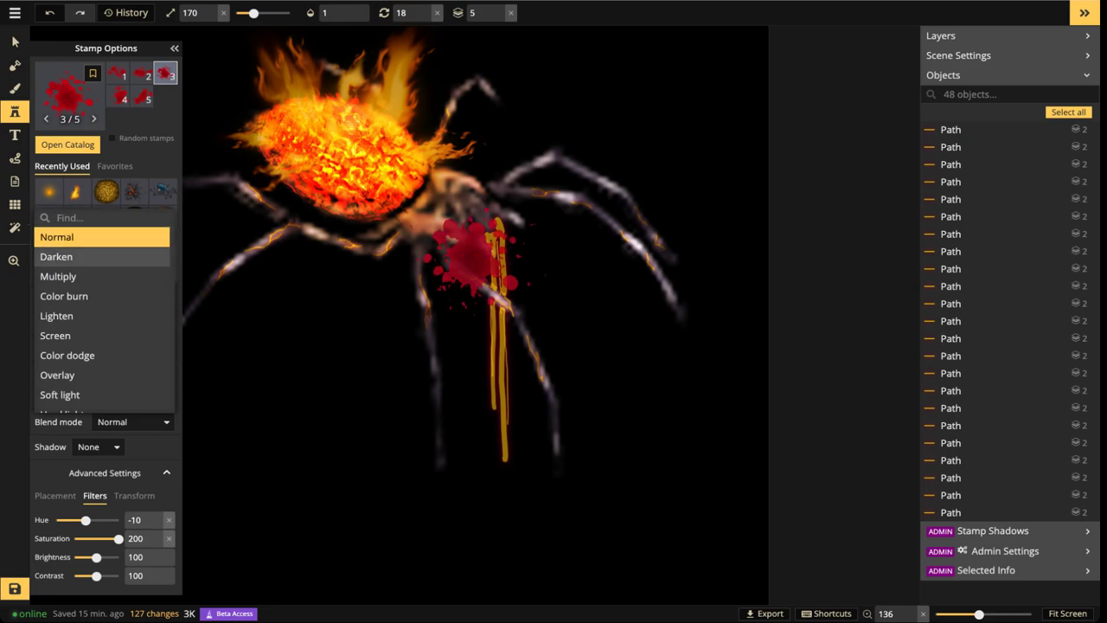
Recolour the splatter stamp to molten orange with hue 64, brightness 200 and contrast 97
{"action": "left_click_drag", "start_coordinate": [86, 520], "coordinate": [113, 557]}
{"action": "left_click_drag", "start_coordinate": [94, 520], "coordinate": [97, 520]}
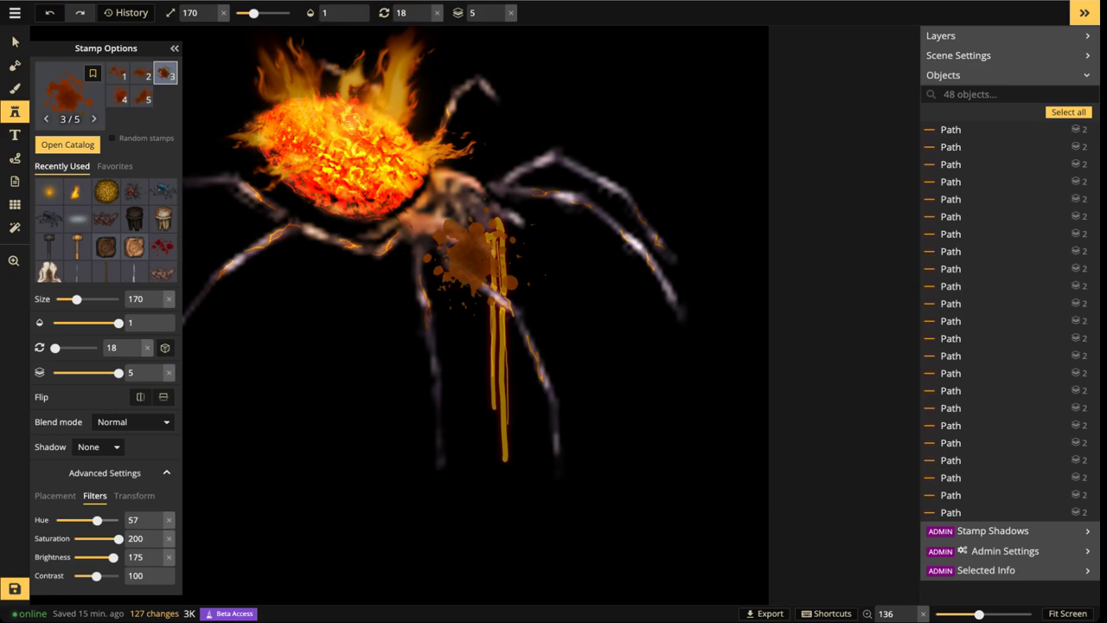
{"action": "left_click_drag", "start_coordinate": [113, 558], "coordinate": [95, 576]}
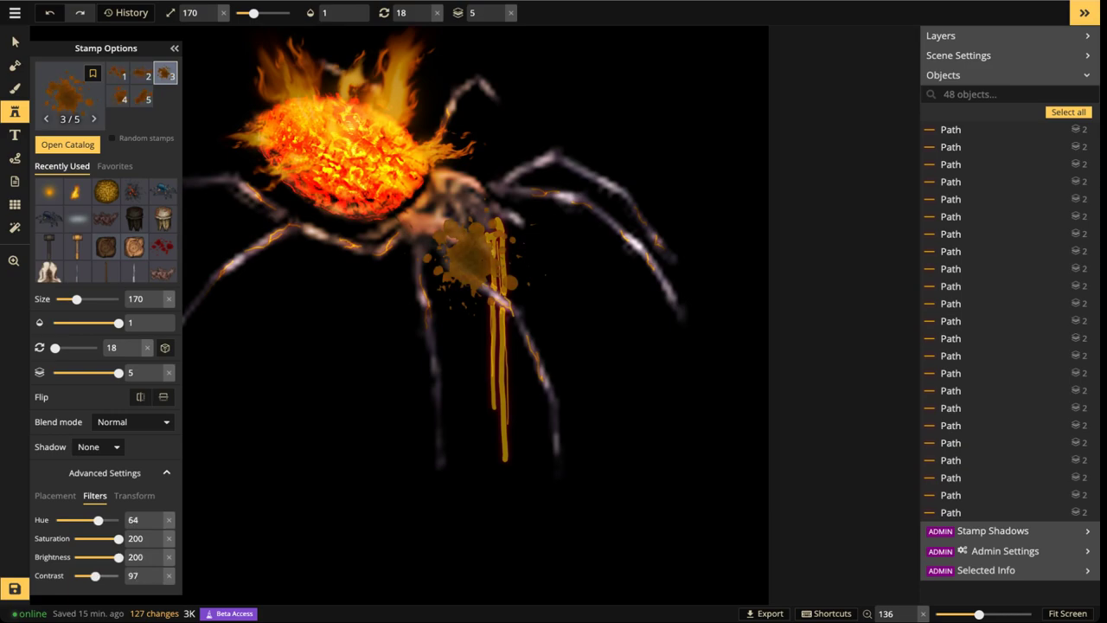
Place the orange splatter at size 170 around the lower end of the longer drip, on layer 1 with rotation 0
{"action": "scroll", "coordinate": [506, 436], "scroll_direction": "down", "scroll_amount": 3}
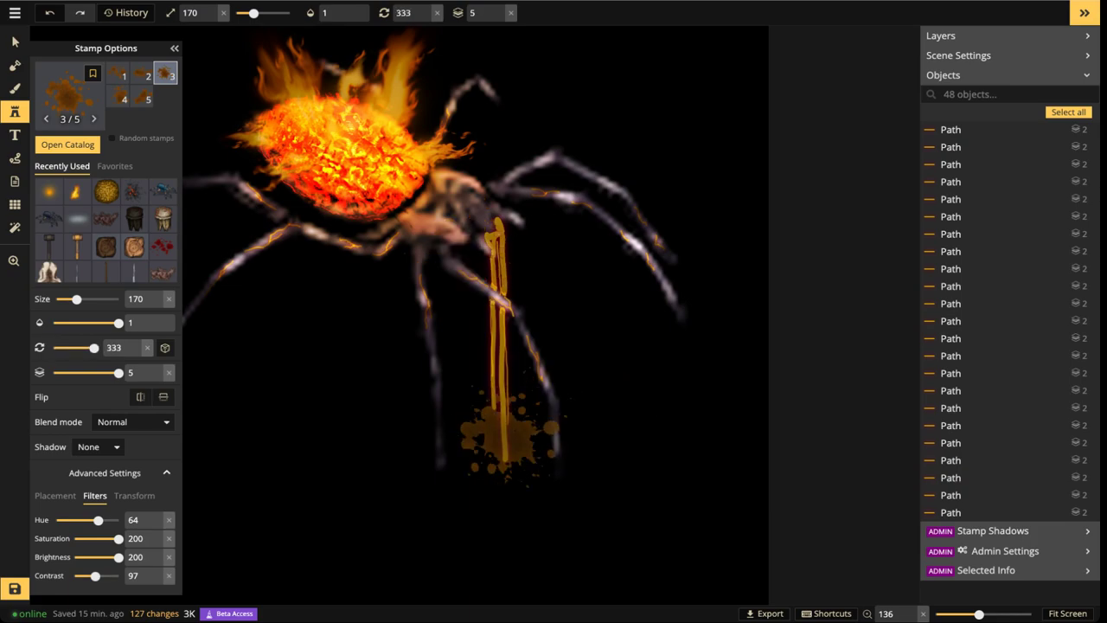
{"action": "left_click", "coordinate": [507, 435]}
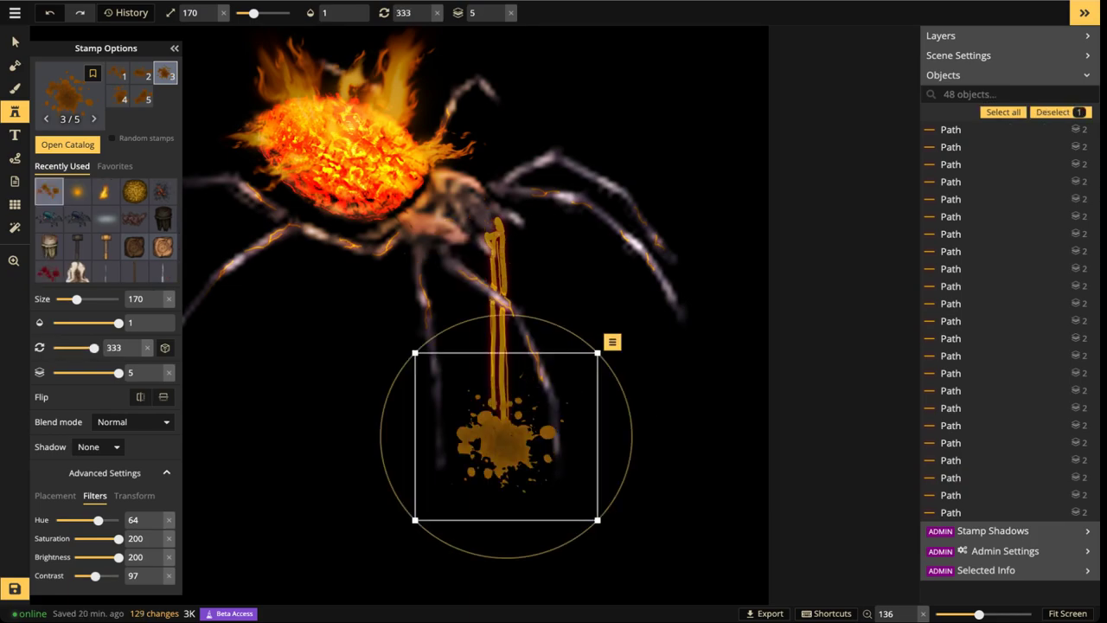
{"action": "left_click", "coordinate": [510, 13]}
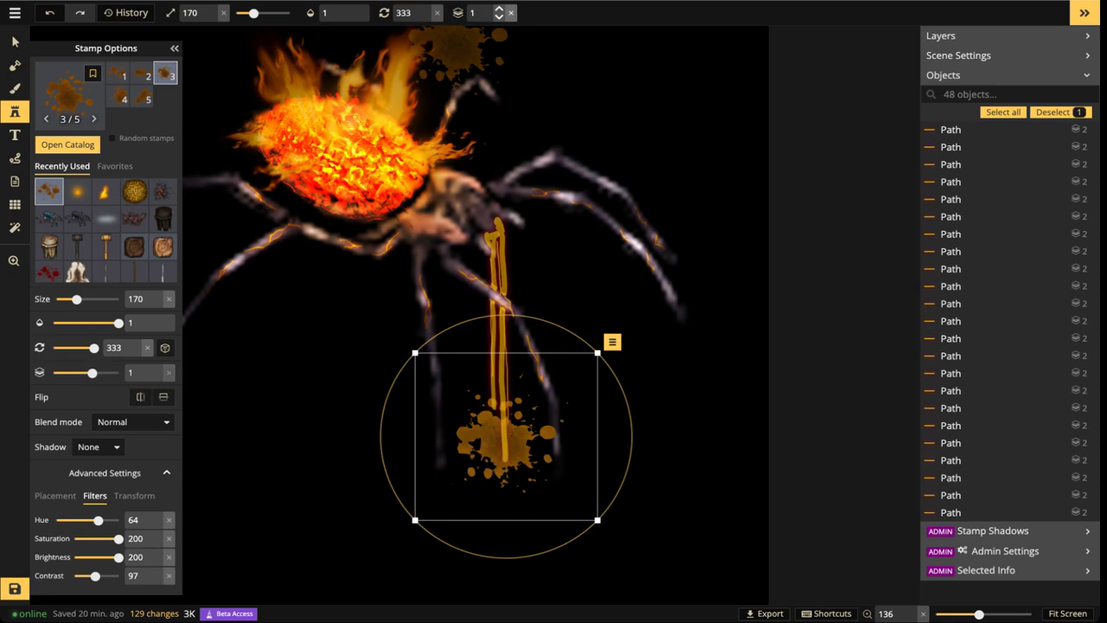
{"action": "left_click", "coordinate": [14, 41]}
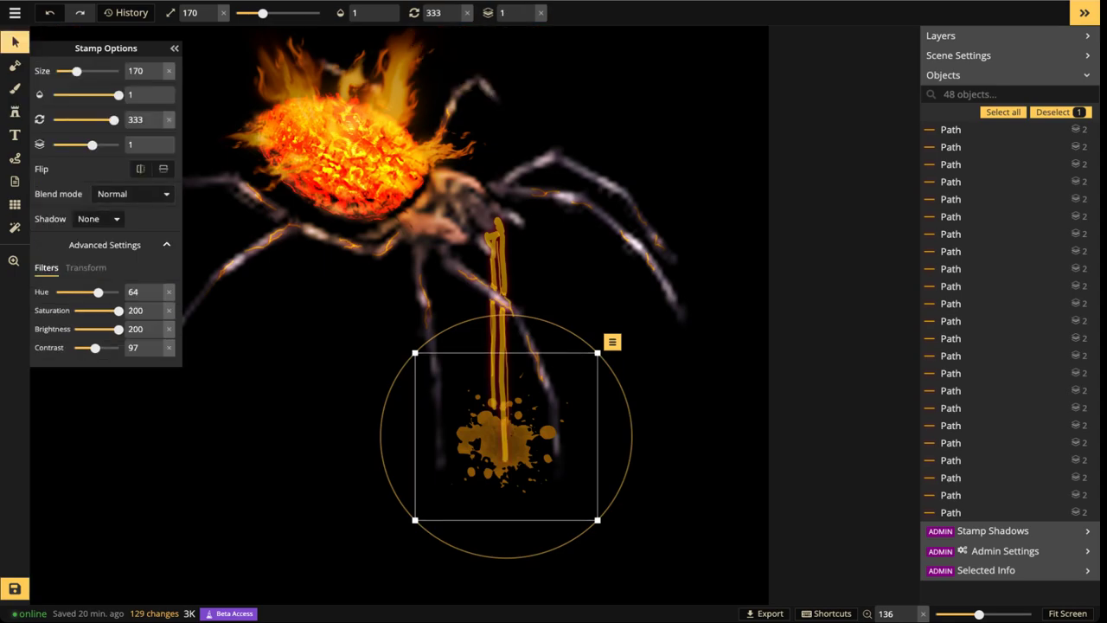
{"action": "left_click", "coordinate": [467, 12]}
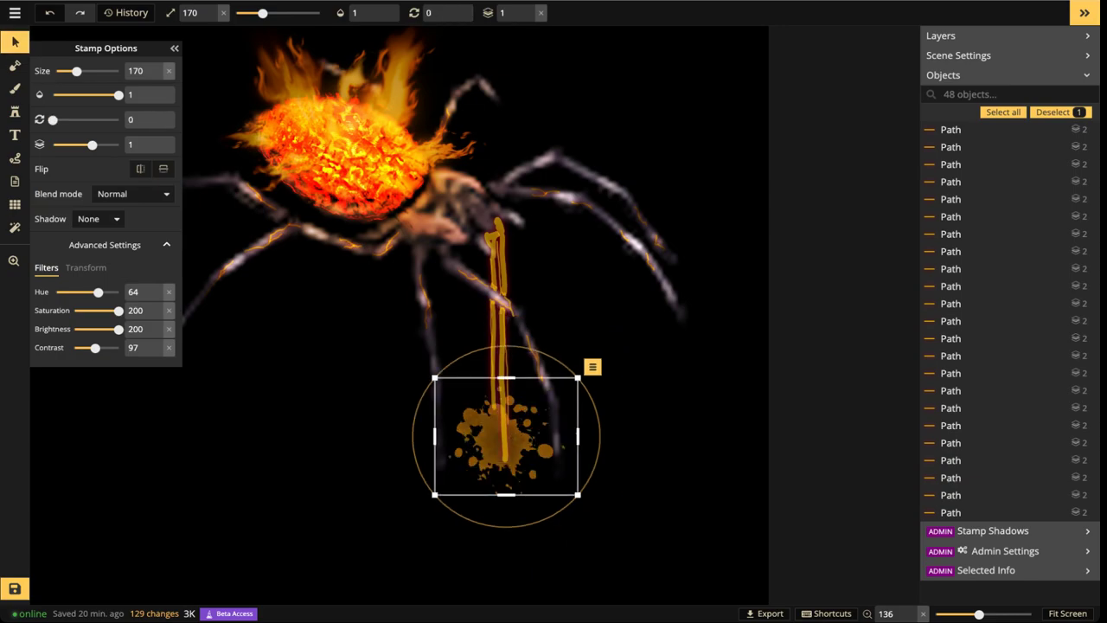
Squash the orange splatter vertically into a flat puddle and give it an Object shadow in red D0021B
{"action": "left_click_drag", "start_coordinate": [506, 495], "coordinate": [508, 458]}
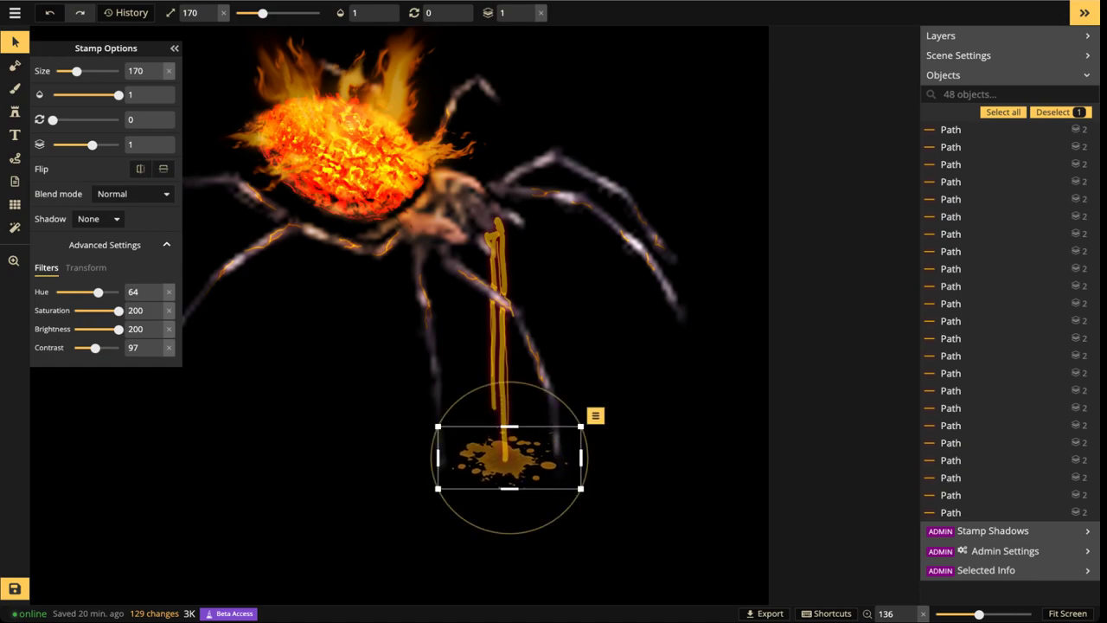
{"action": "left_click", "coordinate": [132, 193]}
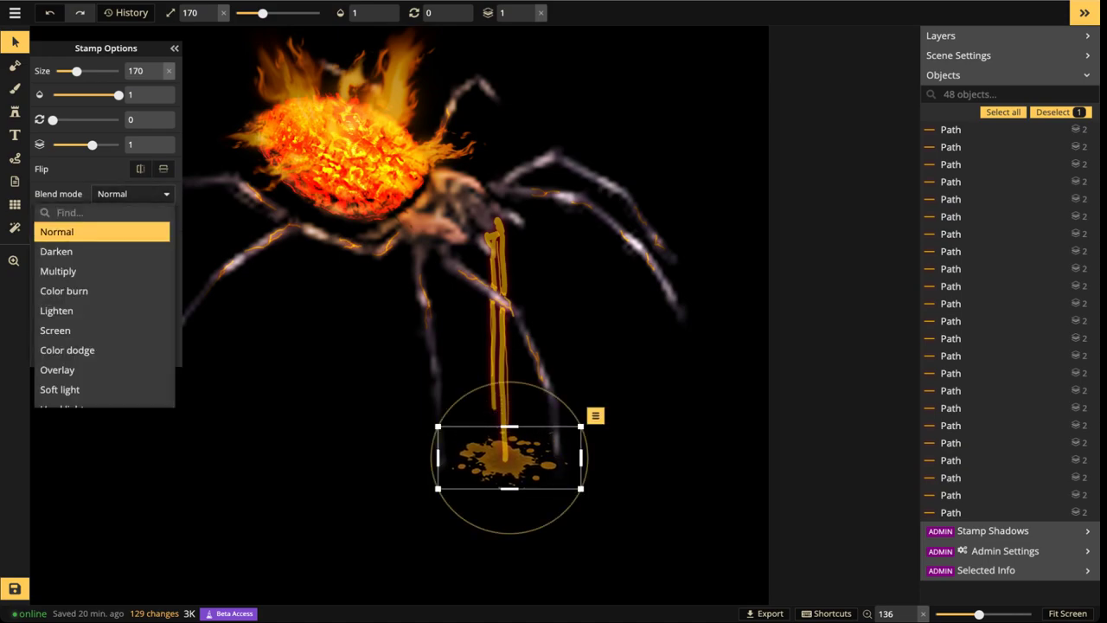
{"action": "left_click", "coordinate": [132, 194]}
{"action": "left_click", "coordinate": [98, 219]}
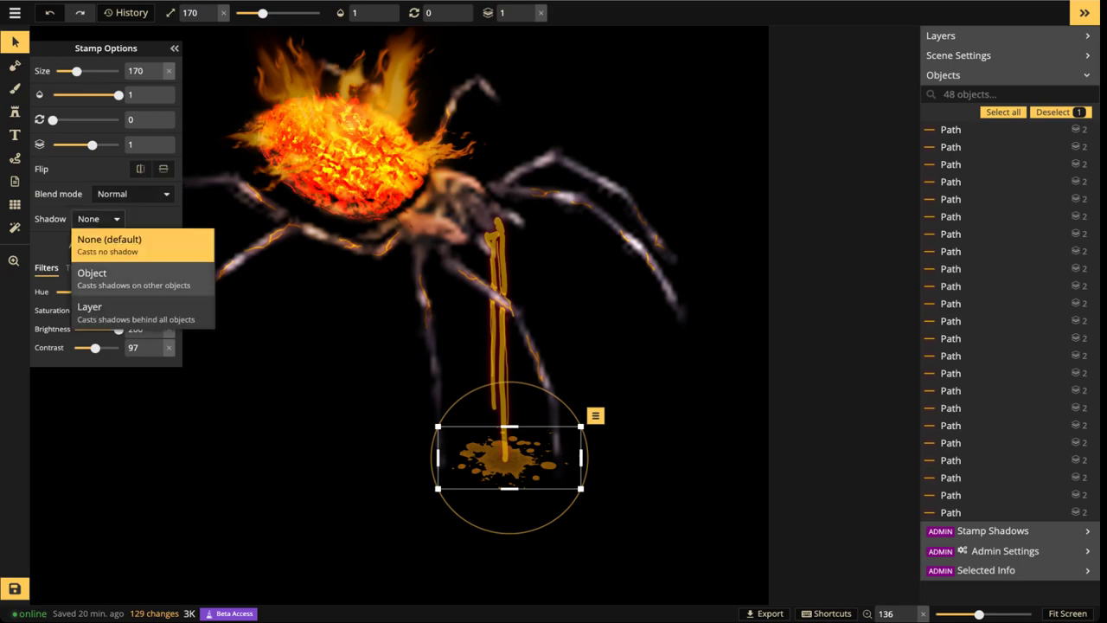
{"action": "left_click", "coordinate": [86, 272]}
{"action": "left_click", "coordinate": [163, 219]}
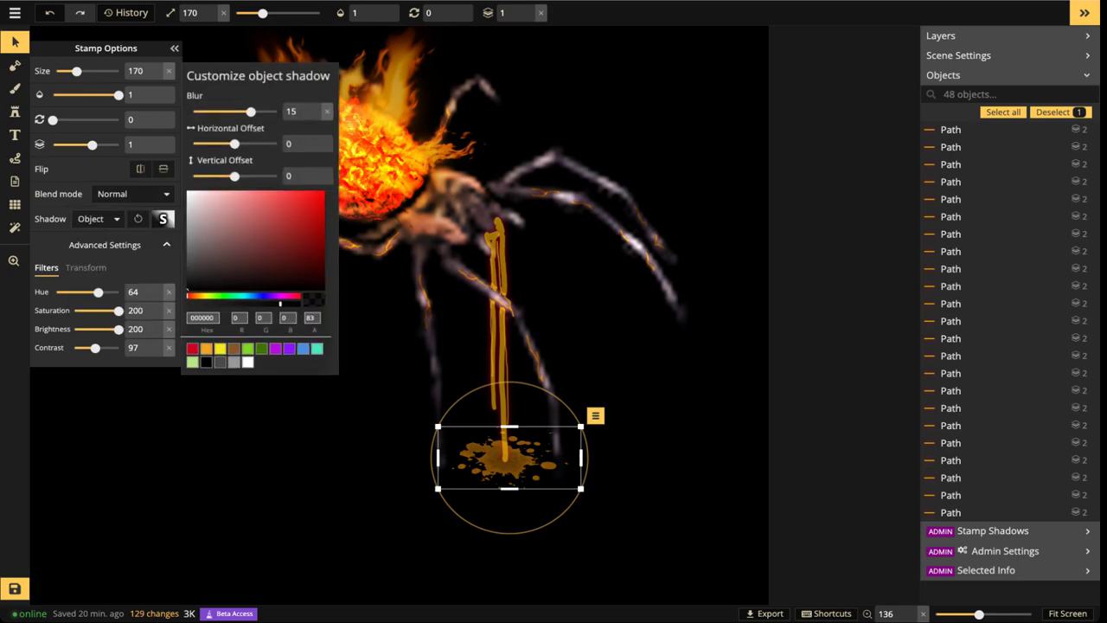
{"action": "left_click", "coordinate": [220, 348]}
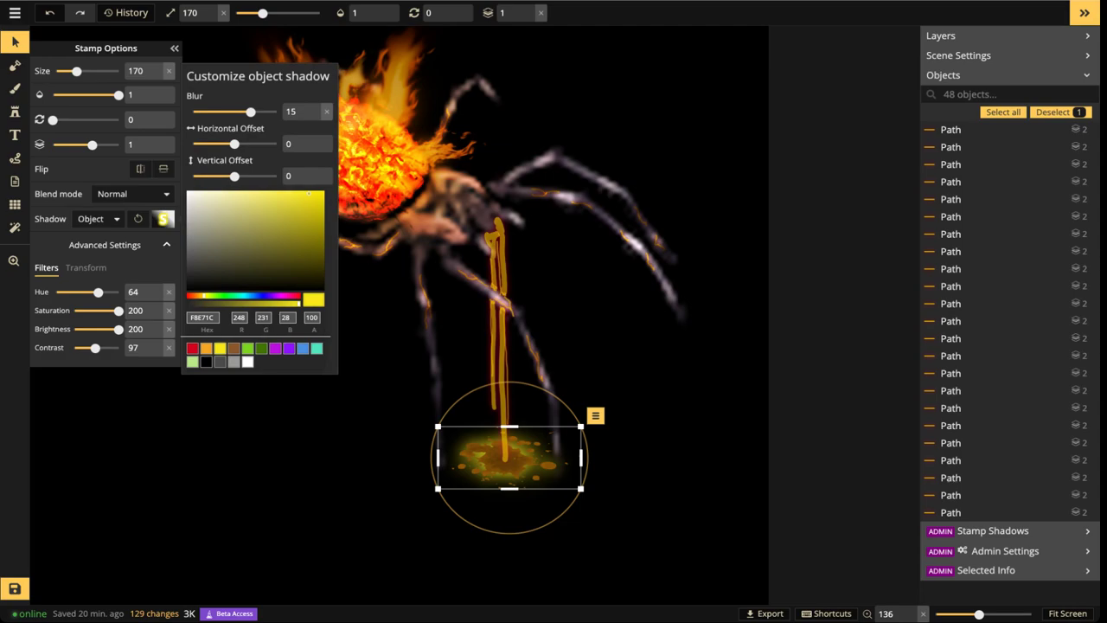
{"action": "left_click", "coordinate": [192, 347]}
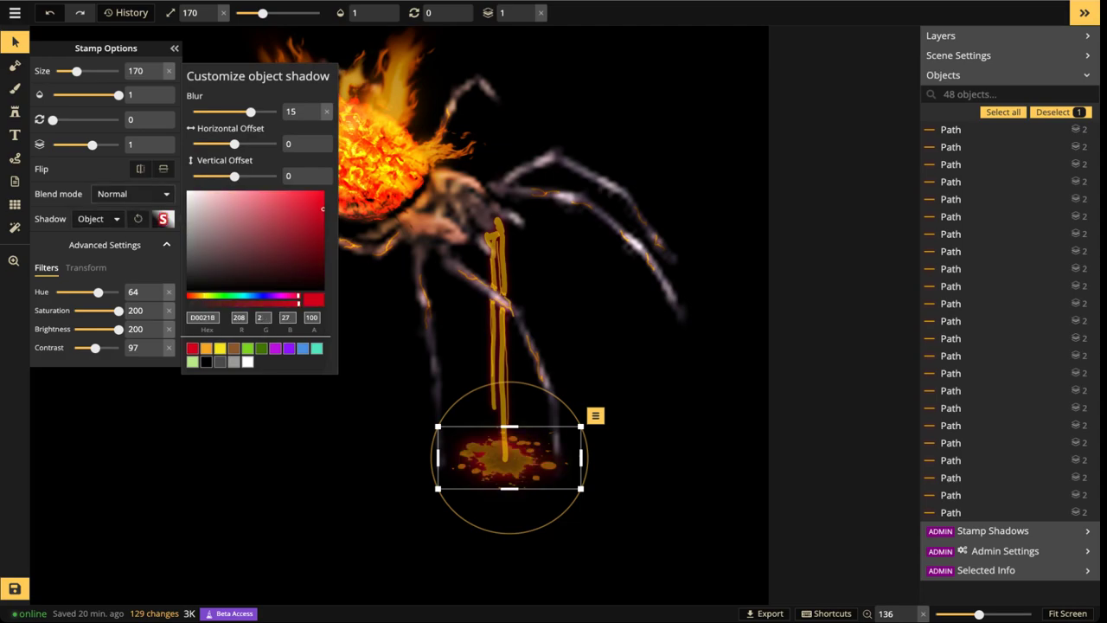
Try several blend modes on the splatter puddle and set it to Screen
{"action": "left_click", "coordinate": [132, 194]}
{"action": "left_click", "coordinate": [78, 252]}
{"action": "key", "text": "Down"}
{"action": "key", "text": "Down"}
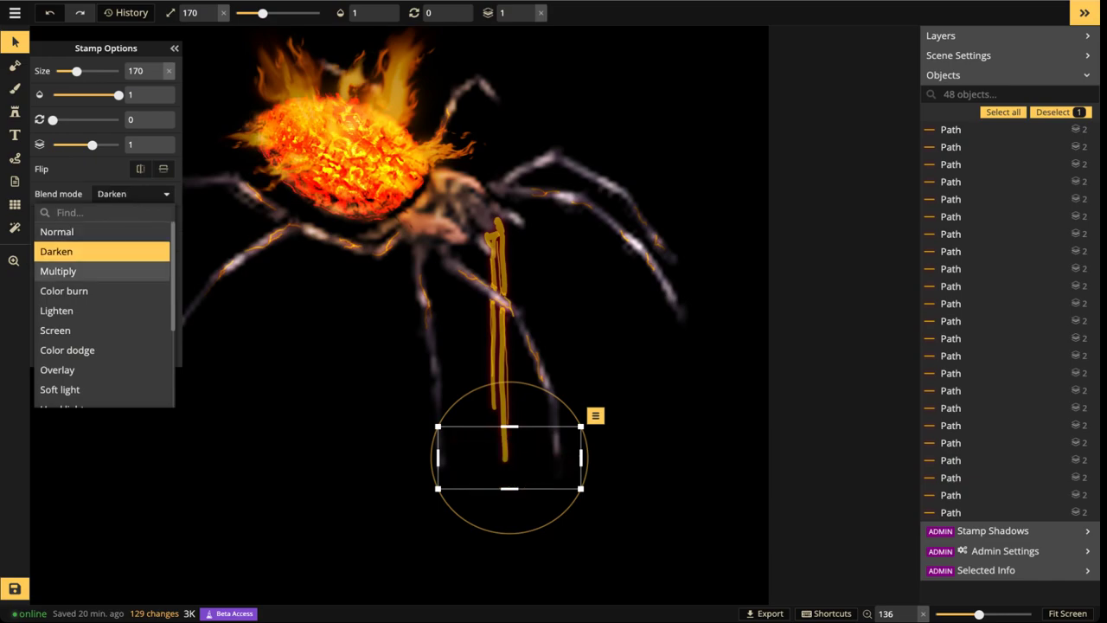
{"action": "key", "text": "Down"}
{"action": "key", "text": "Down"}
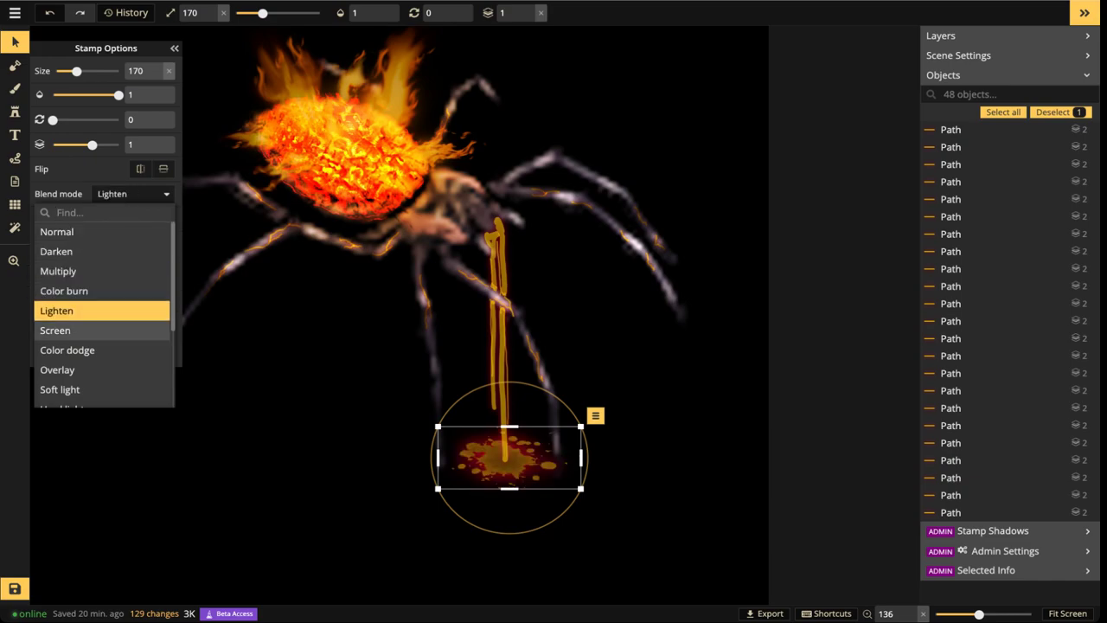
{"action": "key", "text": "Down"}
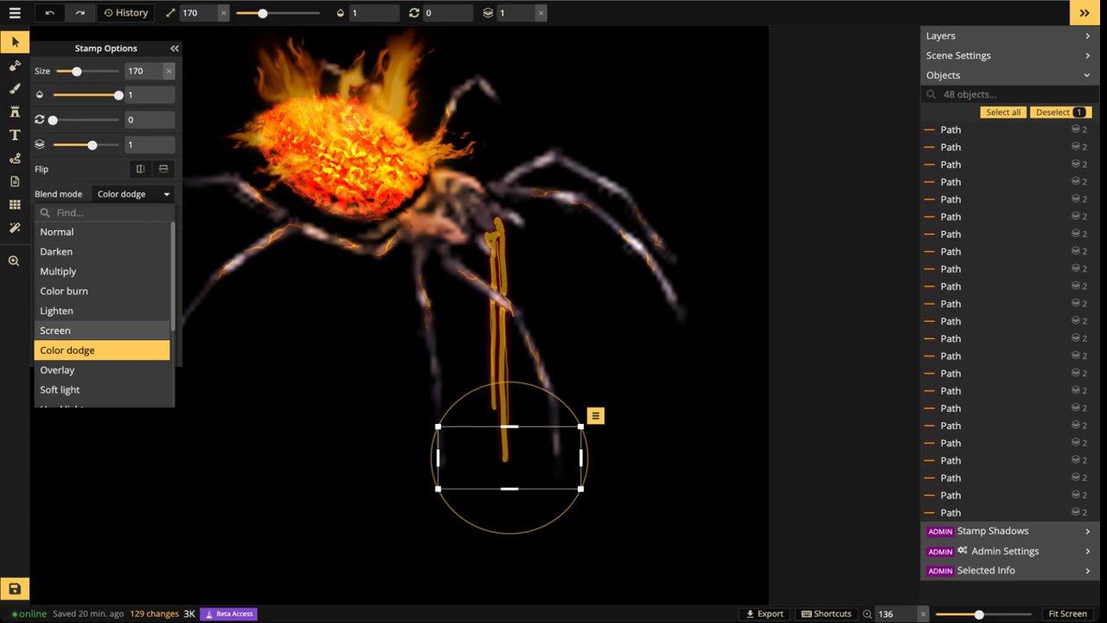
{"action": "key", "text": "Up"}
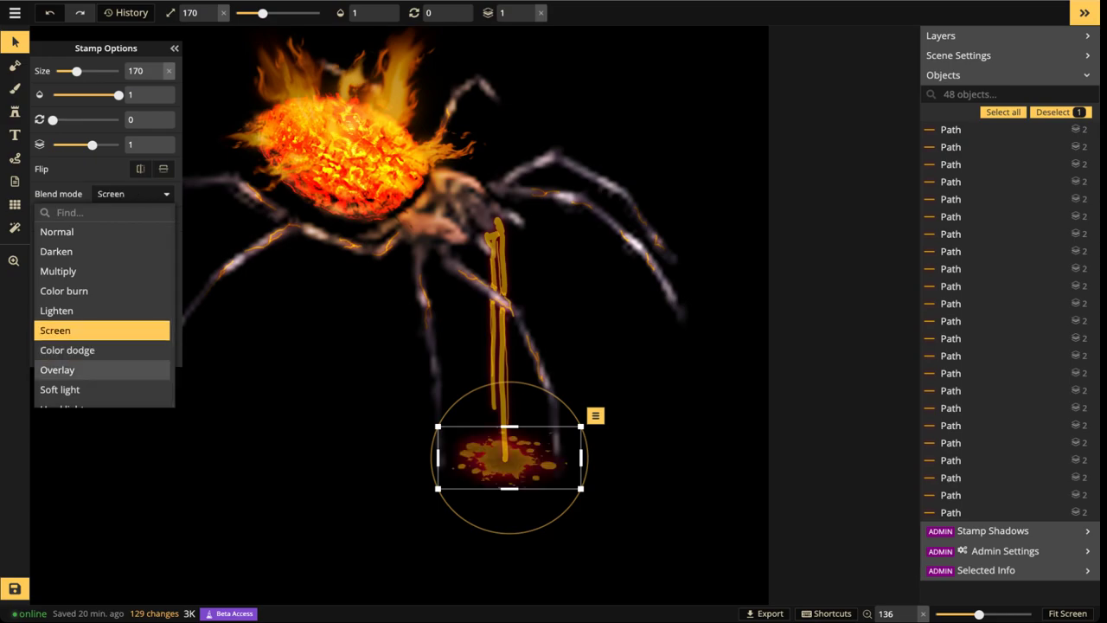
{"action": "left_click", "coordinate": [406, 302]}
Choose the Flames stamp and place one at size 150 with rotation 15 where the longer drip meets the puddle
{"action": "scroll", "coordinate": [406, 302], "scroll_direction": "down", "scroll_amount": 3}
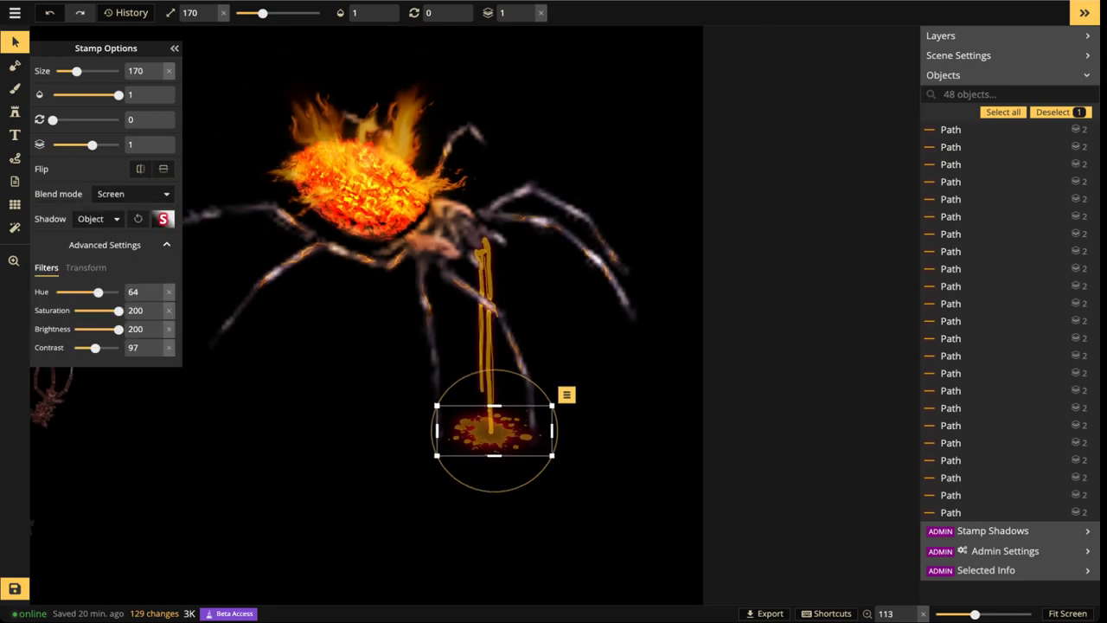
{"action": "left_click", "coordinate": [15, 111]}
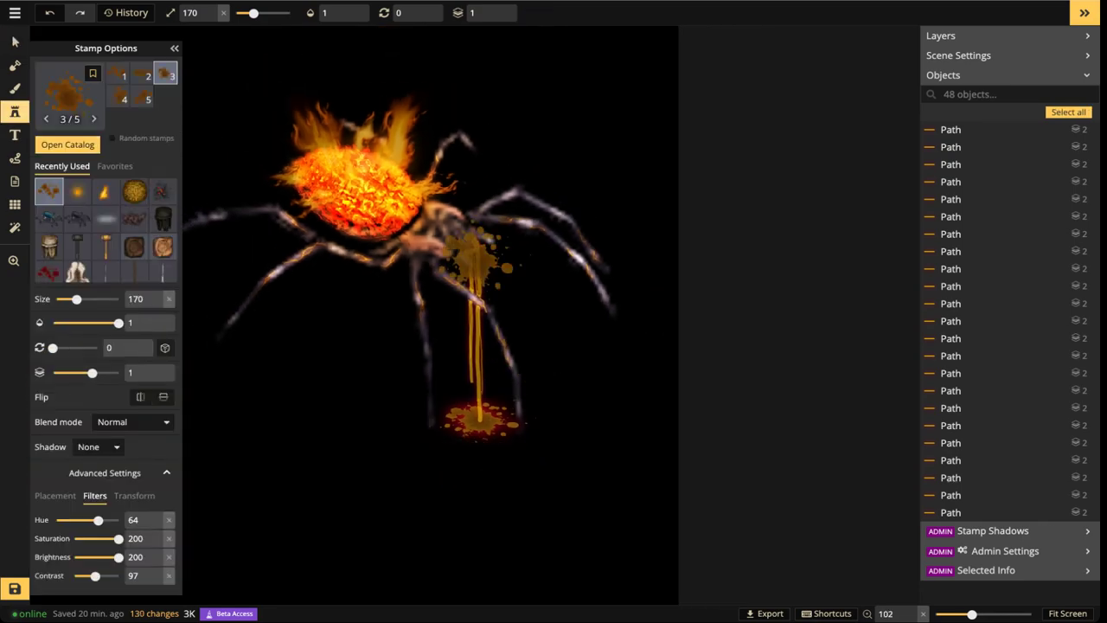
{"action": "left_click", "coordinate": [77, 191]}
{"action": "left_click", "coordinate": [104, 191]}
{"action": "scroll", "coordinate": [484, 424], "scroll_direction": "up", "scroll_amount": 3}
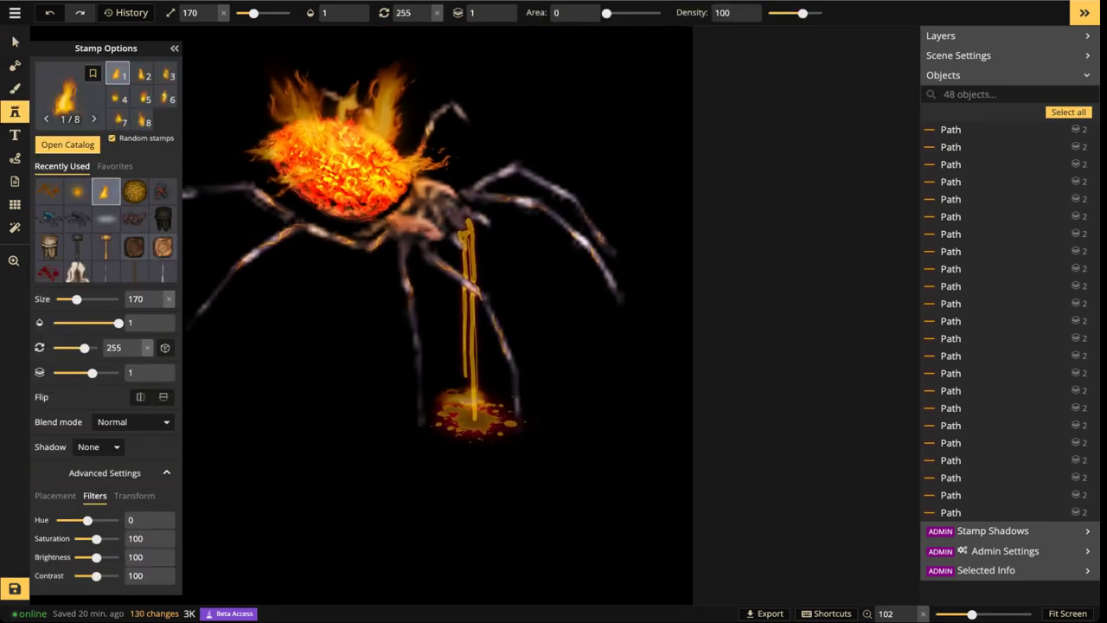
{"action": "scroll", "coordinate": [481, 399], "scroll_direction": "up", "scroll_amount": 9}
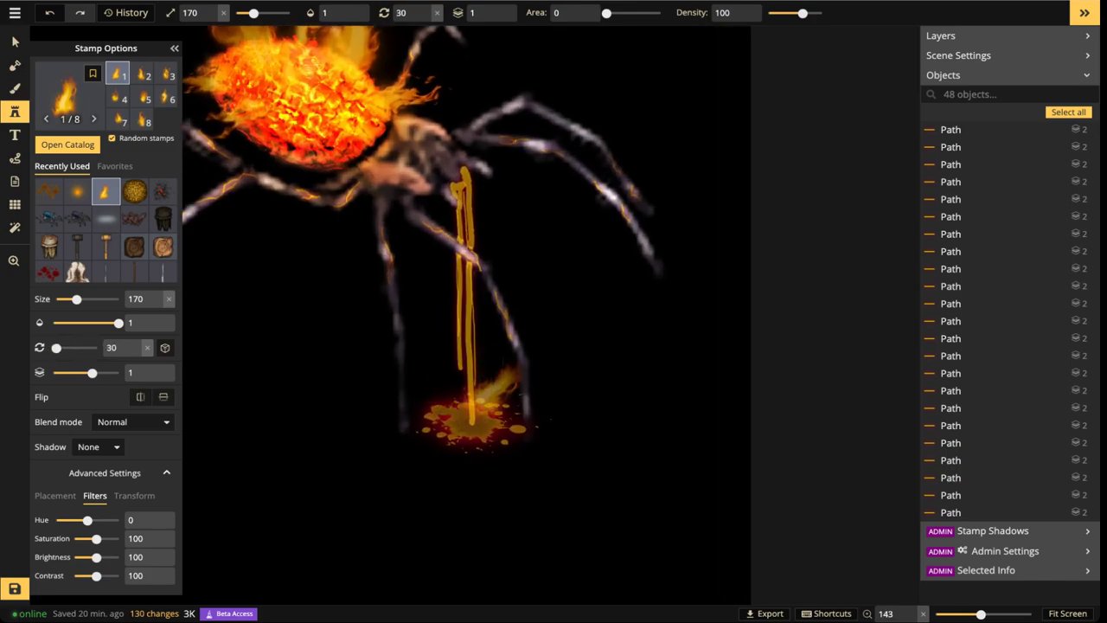
{"action": "scroll", "coordinate": [481, 400], "scroll_direction": "down", "scroll_amount": 2}
{"action": "scroll", "coordinate": [481, 400], "scroll_direction": "down", "scroll_amount": 1}
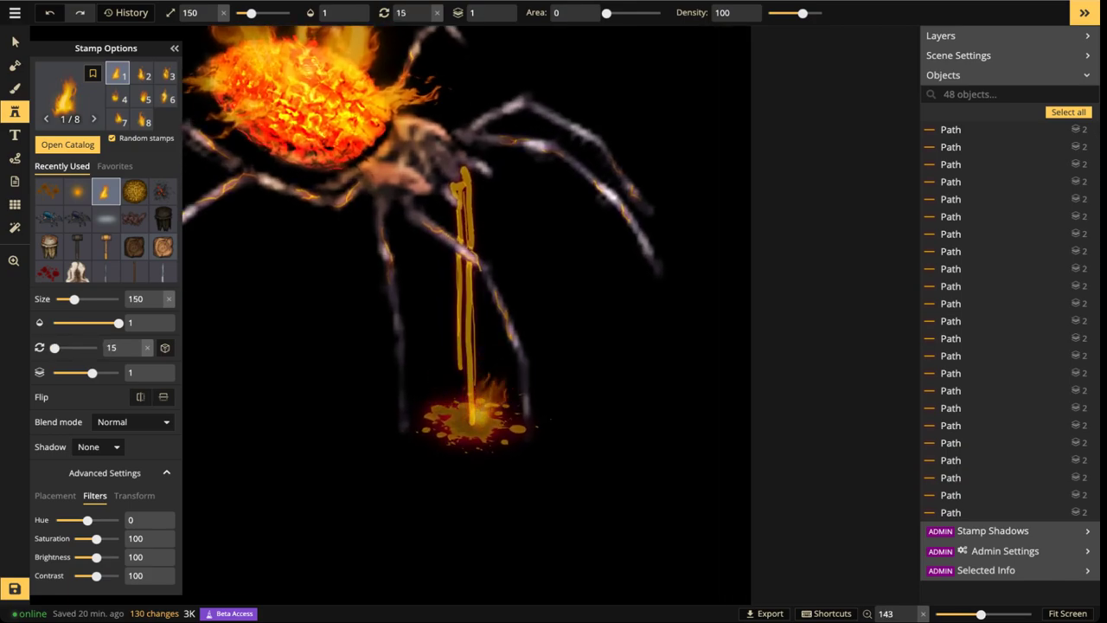
{"action": "left_click", "coordinate": [480, 398]}
Place a size 110 flame at rotation 330 on the puddle's left side and a size 70 flame at the drip's base
{"action": "scroll", "coordinate": [459, 393], "scroll_direction": "down", "scroll_amount": 2}
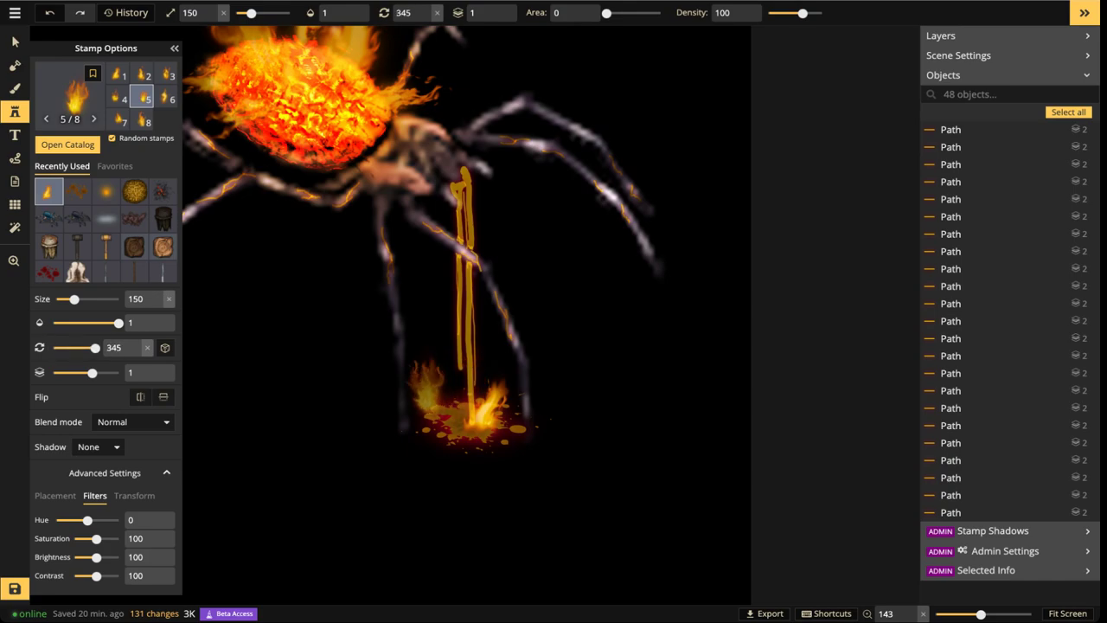
{"action": "scroll", "coordinate": [436, 394], "scroll_direction": "down", "scroll_amount": 2}
{"action": "scroll", "coordinate": [436, 389], "scroll_direction": "down", "scroll_amount": 2}
{"action": "scroll", "coordinate": [437, 389], "scroll_direction": "down", "scroll_amount": 1}
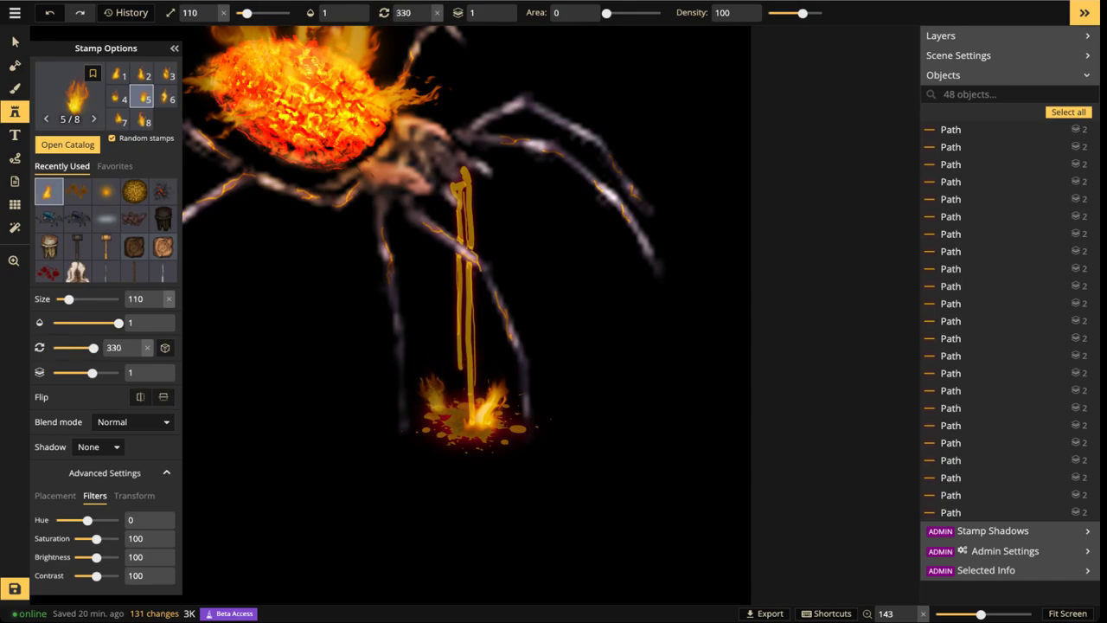
{"action": "left_click", "coordinate": [437, 391]}
{"action": "scroll", "coordinate": [462, 429], "scroll_direction": "up", "scroll_amount": 1}
{"action": "scroll", "coordinate": [463, 428], "scroll_direction": "down", "scroll_amount": 7}
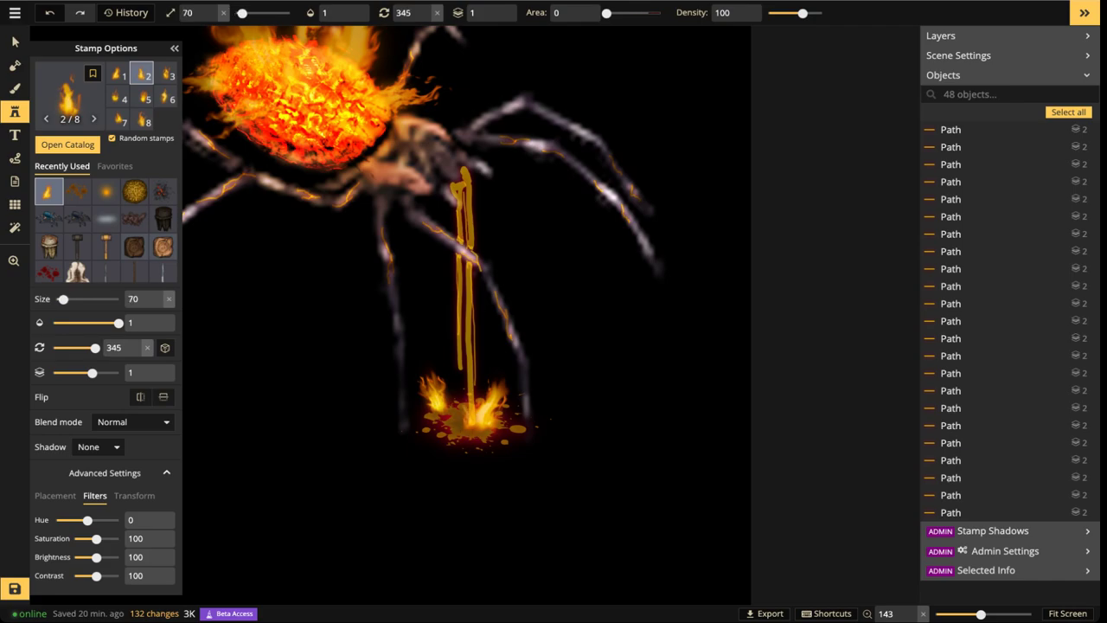
{"action": "scroll", "coordinate": [474, 424], "scroll_direction": "up", "scroll_amount": 1}
{"action": "left_click", "coordinate": [474, 424]}
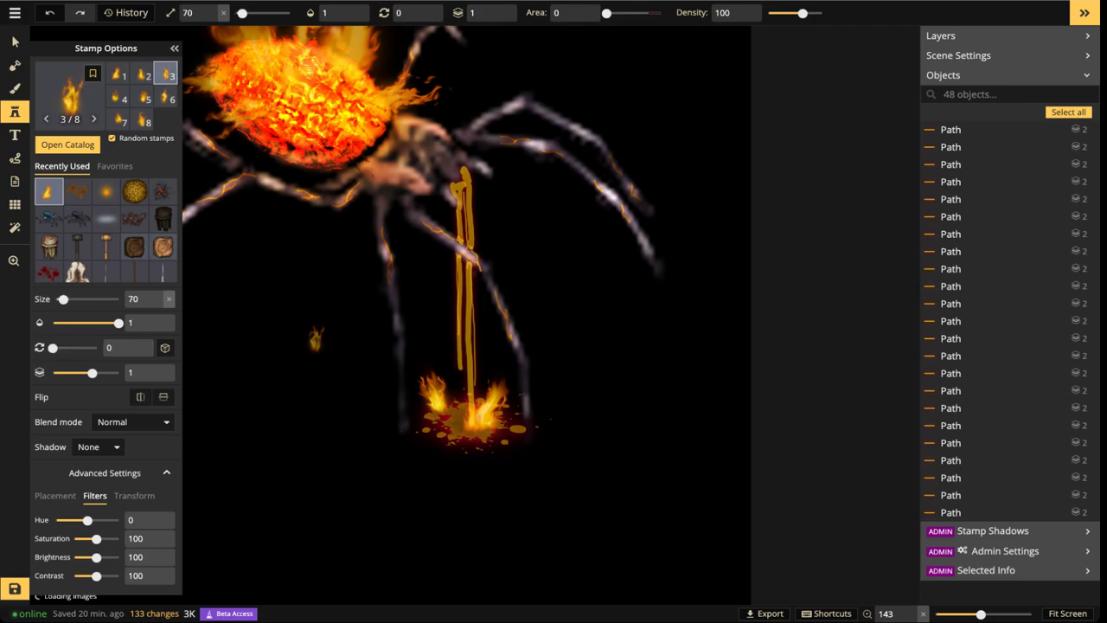
Place a size 60 flame on the puddle's right-hand blob and a size 30 flame at its left edge
{"action": "scroll", "coordinate": [471, 418], "scroll_direction": "up", "scroll_amount": 4}
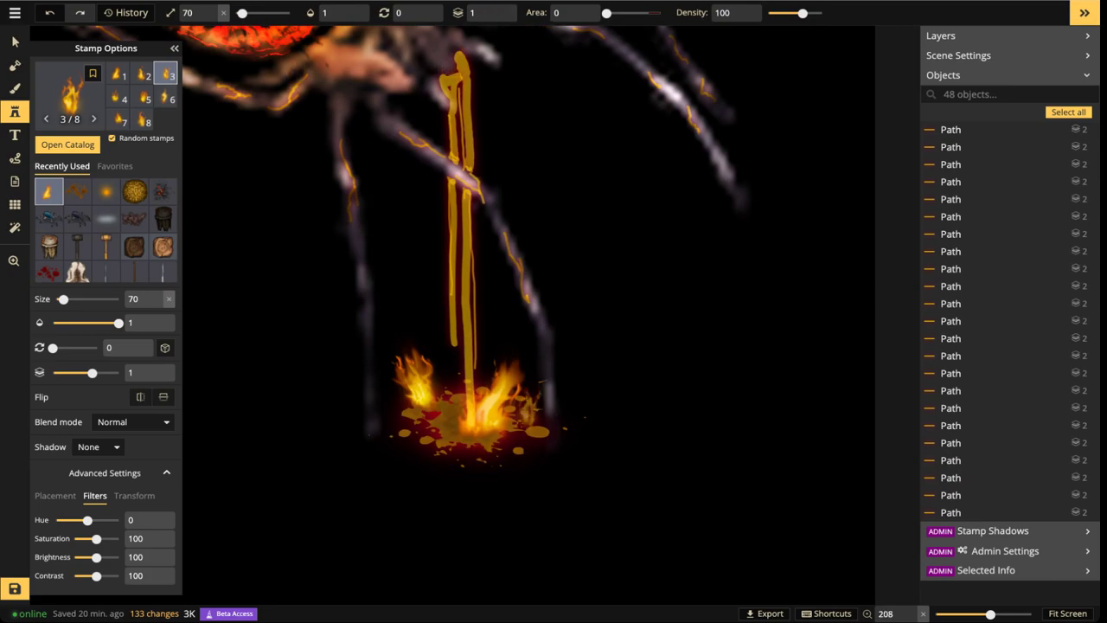
{"action": "scroll", "coordinate": [529, 409], "scroll_direction": "down", "scroll_amount": 2}
{"action": "scroll", "coordinate": [532, 413], "scroll_direction": "up", "scroll_amount": 1}
{"action": "left_click", "coordinate": [536, 417]}
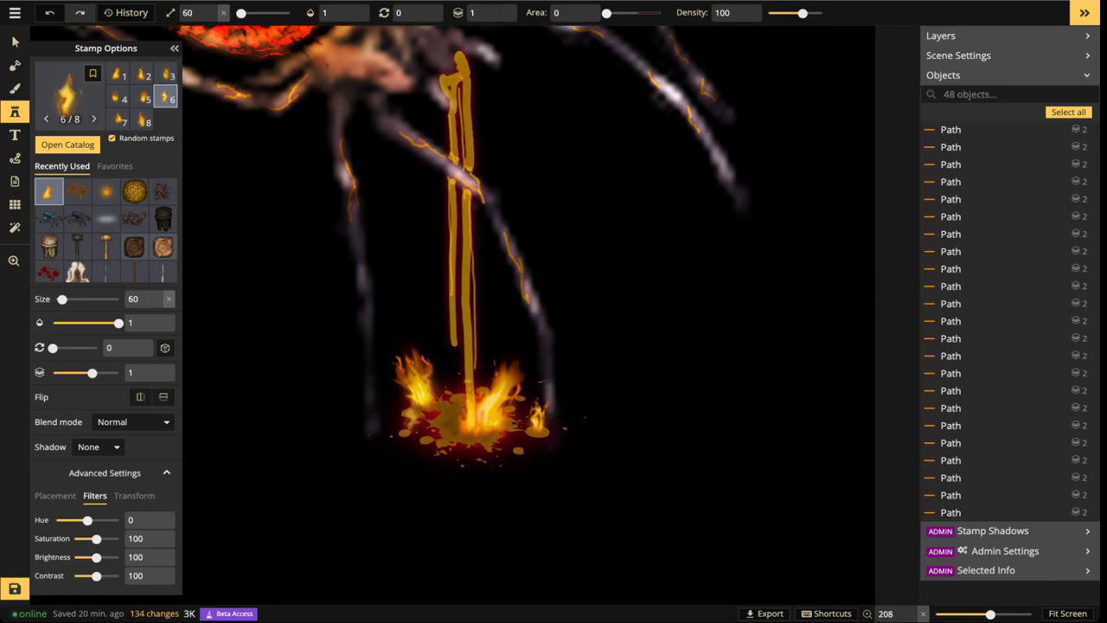
{"action": "scroll", "coordinate": [406, 417], "scroll_direction": "down", "scroll_amount": 1}
{"action": "scroll", "coordinate": [406, 417], "scroll_direction": "down", "scroll_amount": 3}
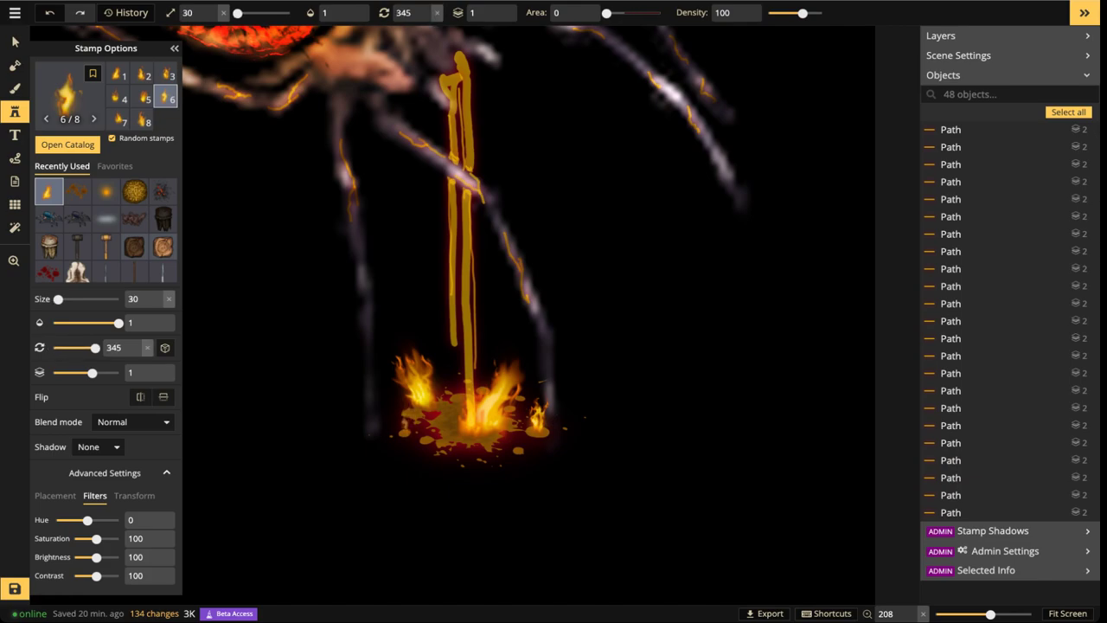
{"action": "left_click", "coordinate": [402, 424]}
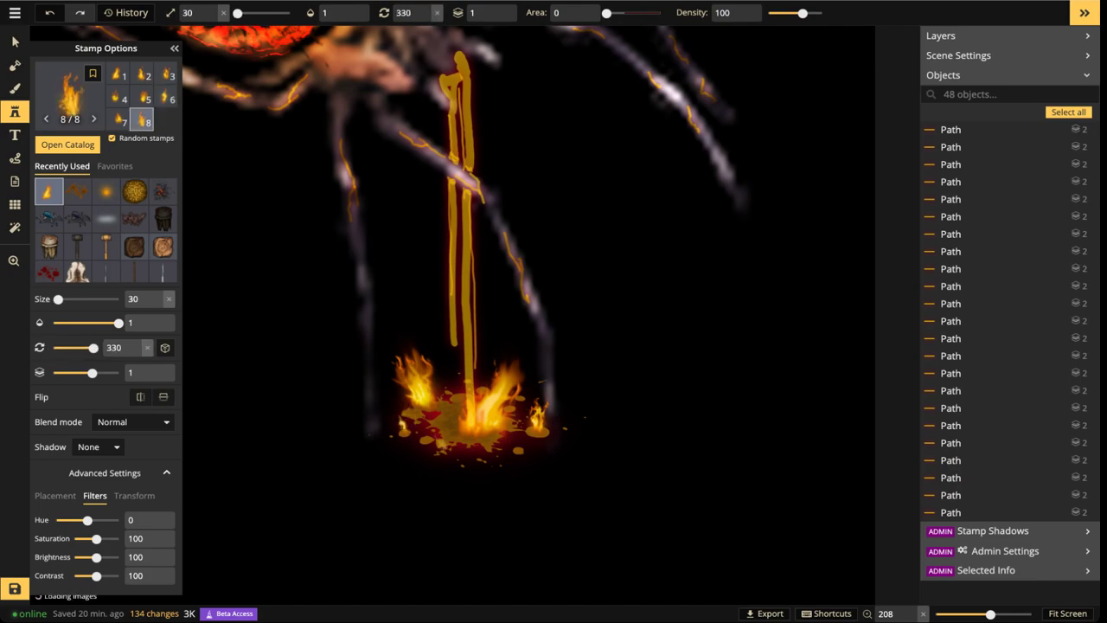
Place a size 50 flame on the puddle's front left and size 30 flames at its front right and back edge
{"action": "scroll", "coordinate": [435, 425], "scroll_direction": "up", "scroll_amount": 3}
{"action": "left_click", "coordinate": [443, 431]}
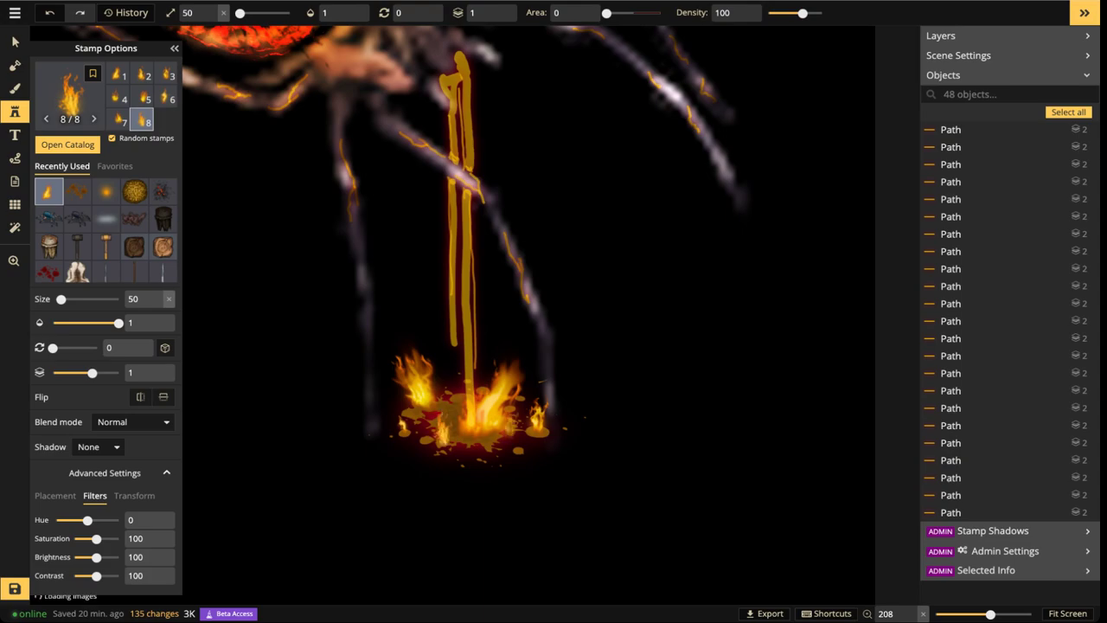
{"action": "scroll", "coordinate": [520, 439], "scroll_direction": "down", "scroll_amount": 2}
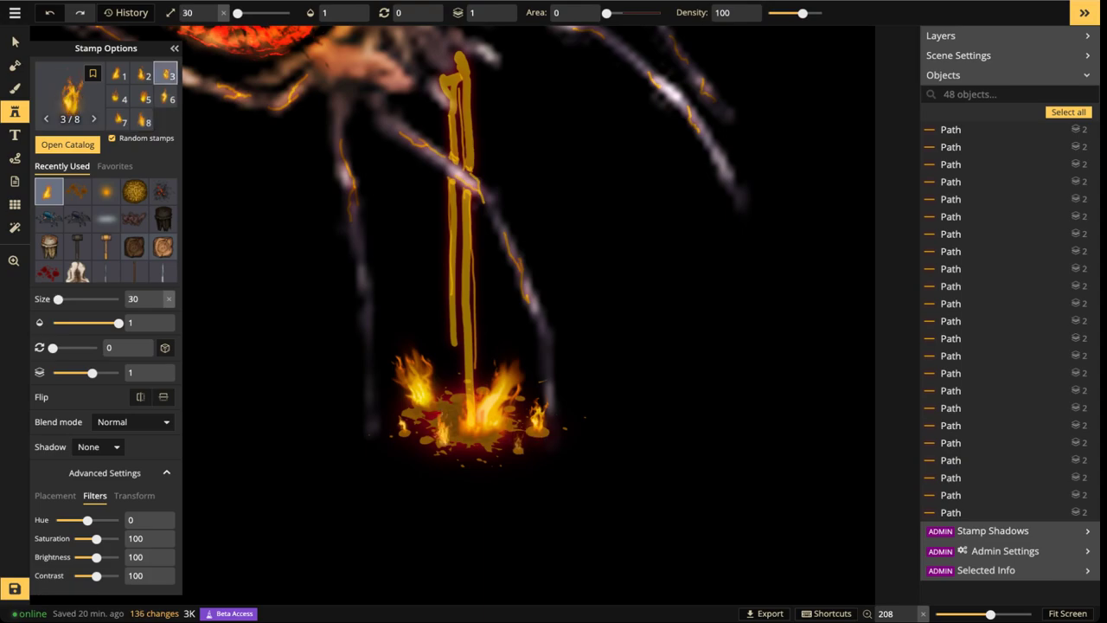
{"action": "left_click", "coordinate": [518, 443]}
{"action": "left_click", "coordinate": [451, 384]}
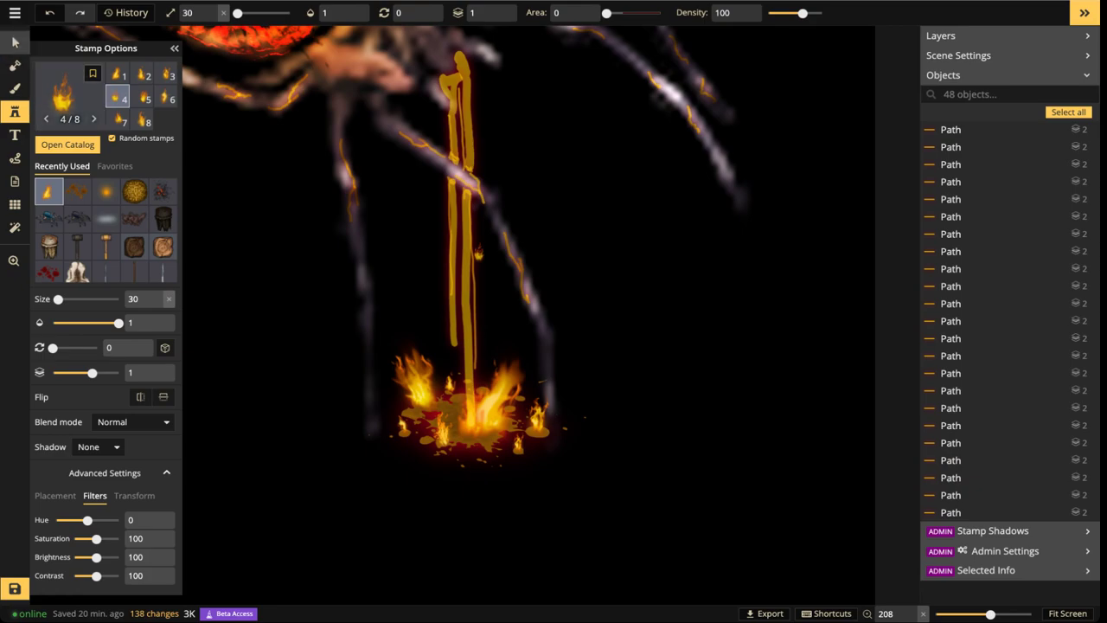
Try to box-select the flames and splatter at the foot of the molten drips
{"action": "left_click", "coordinate": [15, 42]}
{"action": "scroll", "coordinate": [327, 230], "scroll_direction": "down", "scroll_amount": 4}
{"action": "scroll", "coordinate": [347, 215], "scroll_direction": "down", "scroll_amount": 3}
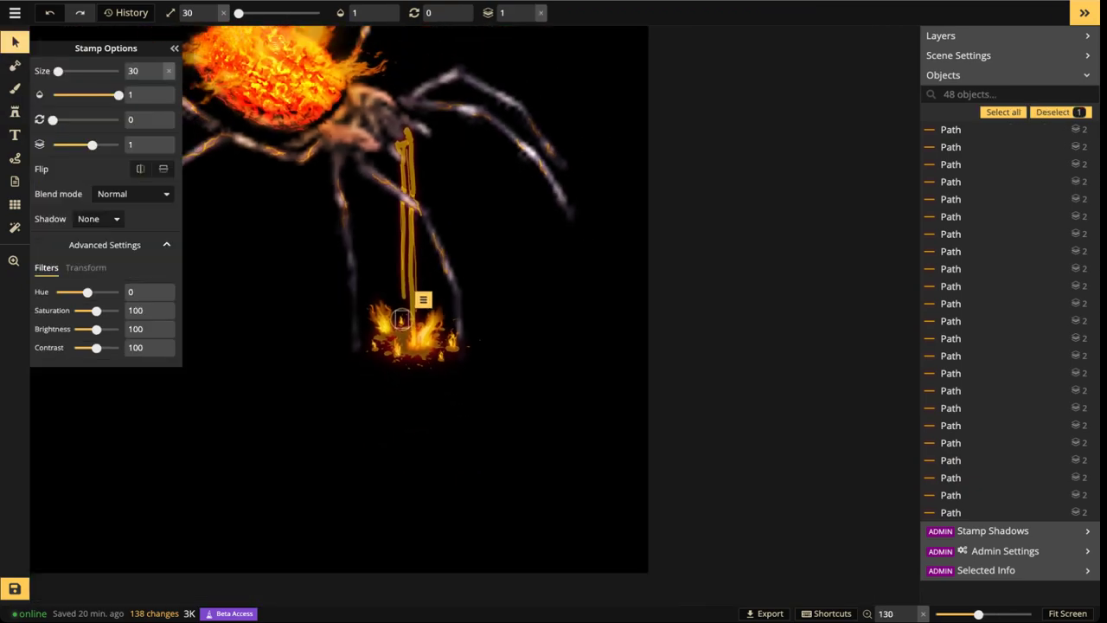
{"action": "left_click_drag", "start_coordinate": [346, 208], "coordinate": [523, 324]}
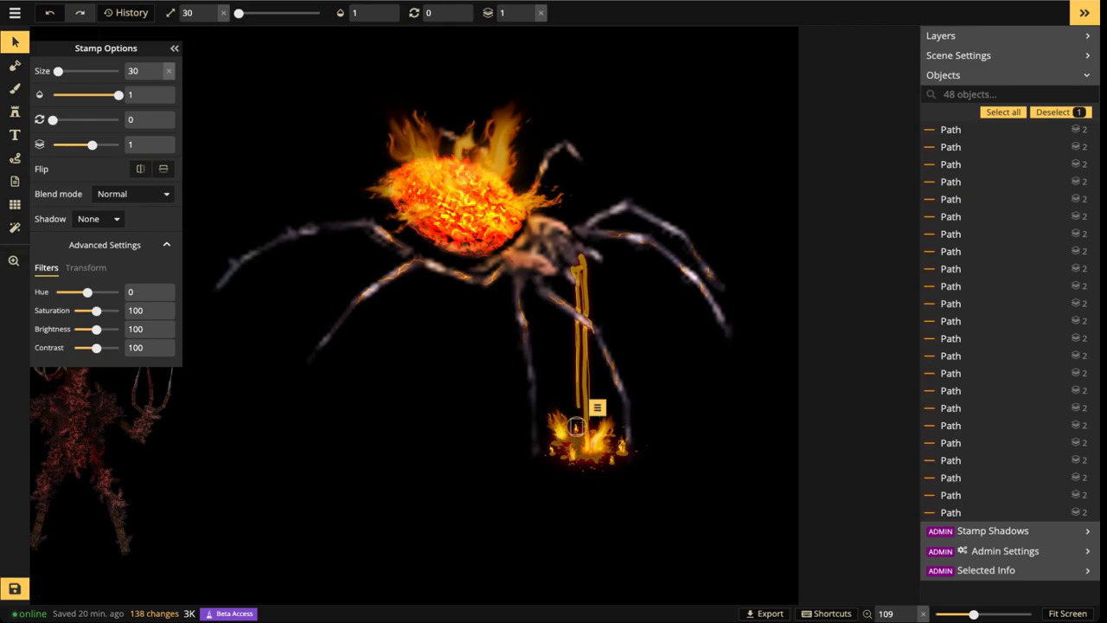
{"action": "left_click_drag", "start_coordinate": [552, 404], "coordinate": [666, 508]}
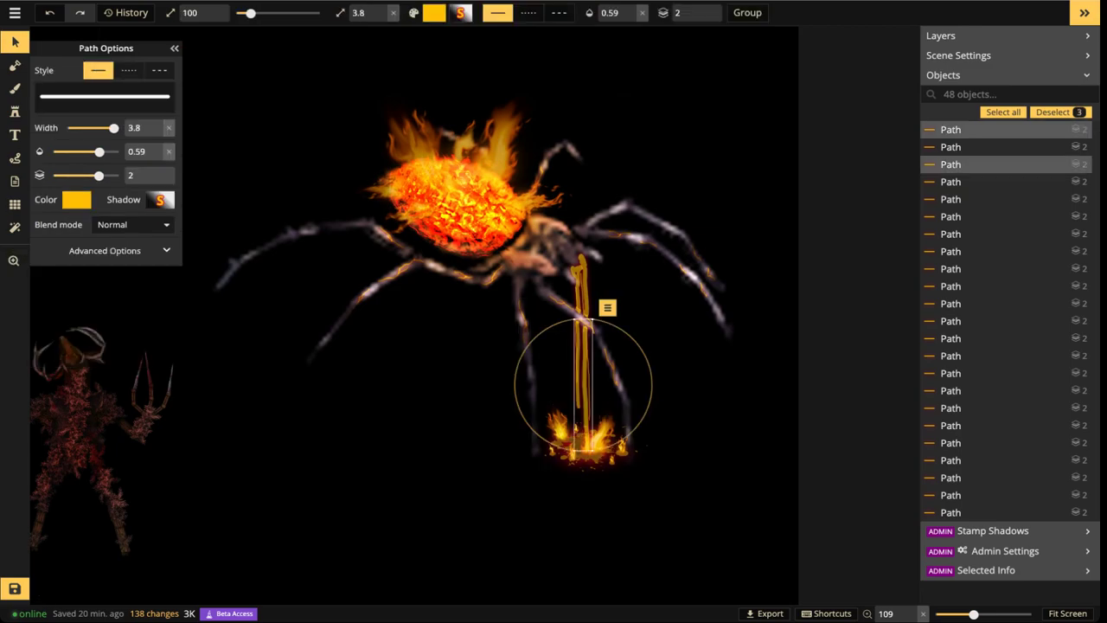
{"action": "key", "text": "Escape"}
{"action": "left_click_drag", "start_coordinate": [532, 417], "coordinate": [640, 493]}
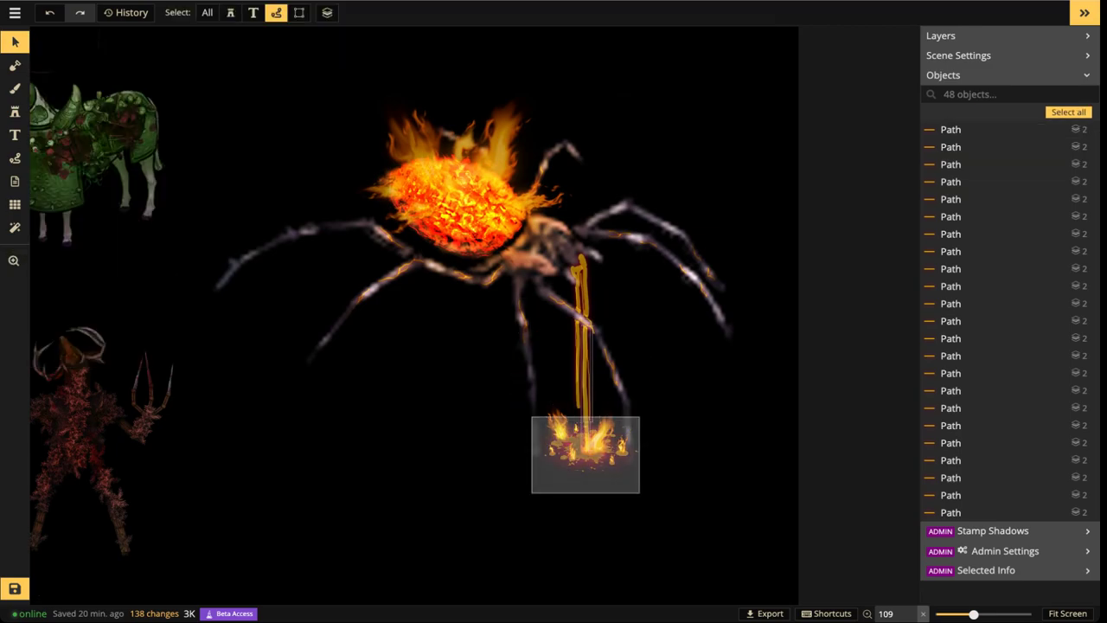
{"action": "left_click", "coordinate": [576, 425]}
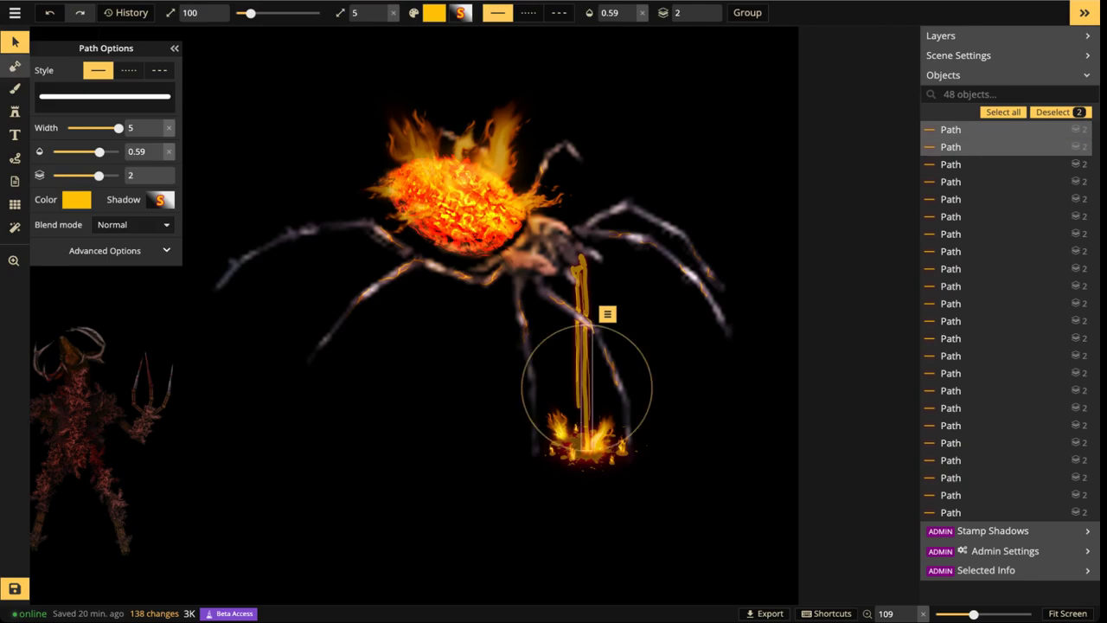
{"action": "key", "text": "Escape"}
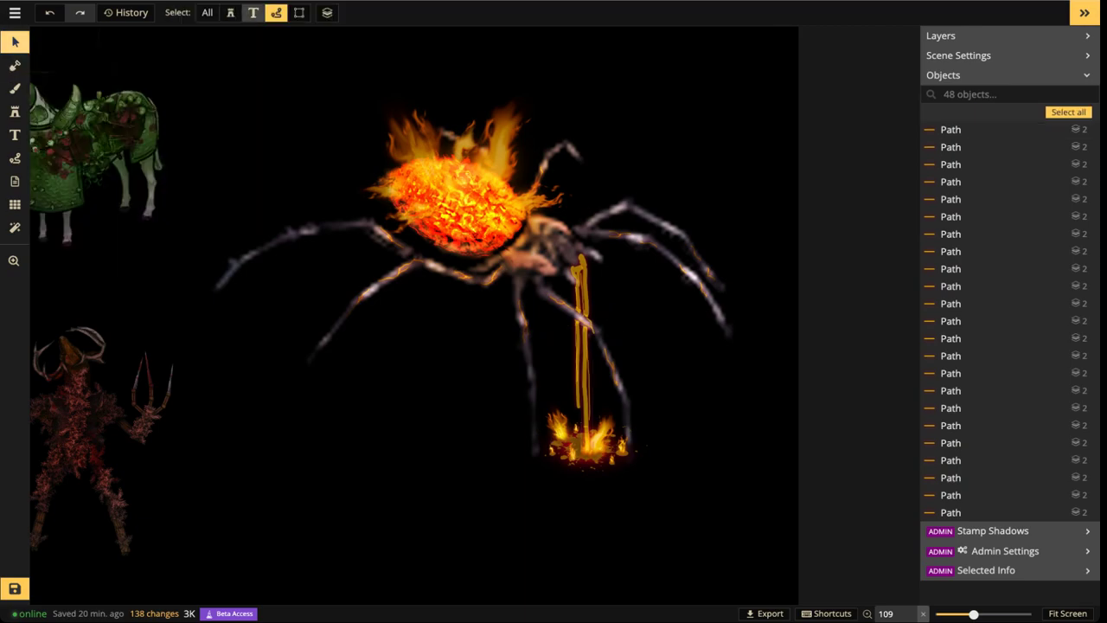
Make stamps selectable and select the flames, splatter and drip paths below the spider's mouth, leaving out the large spider stamp
{"action": "left_click", "coordinate": [230, 12]}
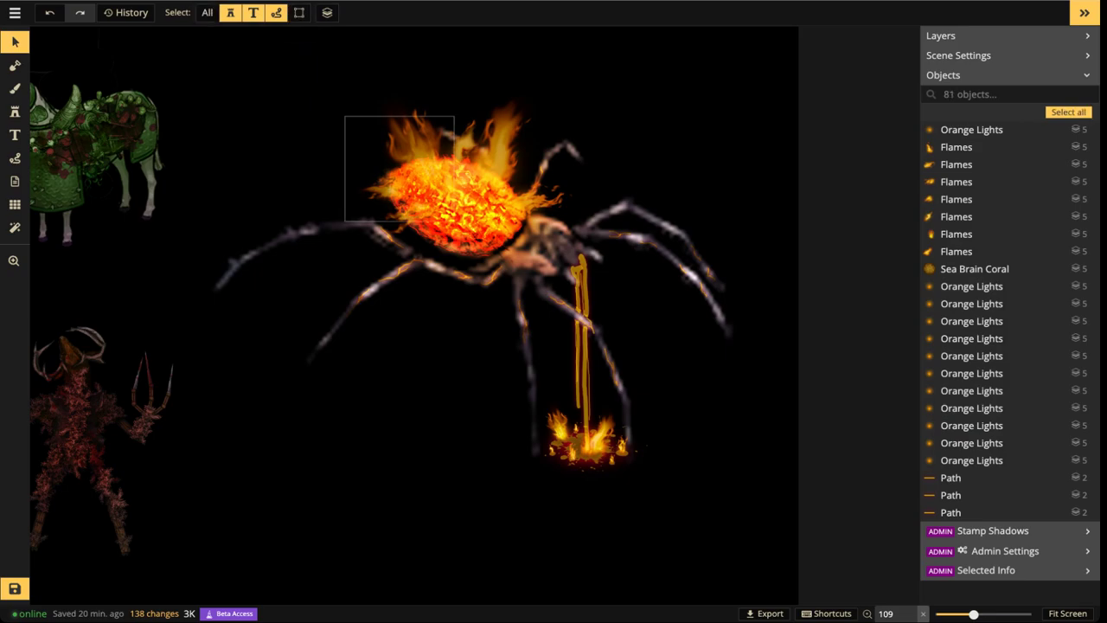
{"action": "left_click_drag", "start_coordinate": [546, 401], "coordinate": [646, 477]}
{"action": "left_click", "coordinate": [670, 411], "text": "shift"}
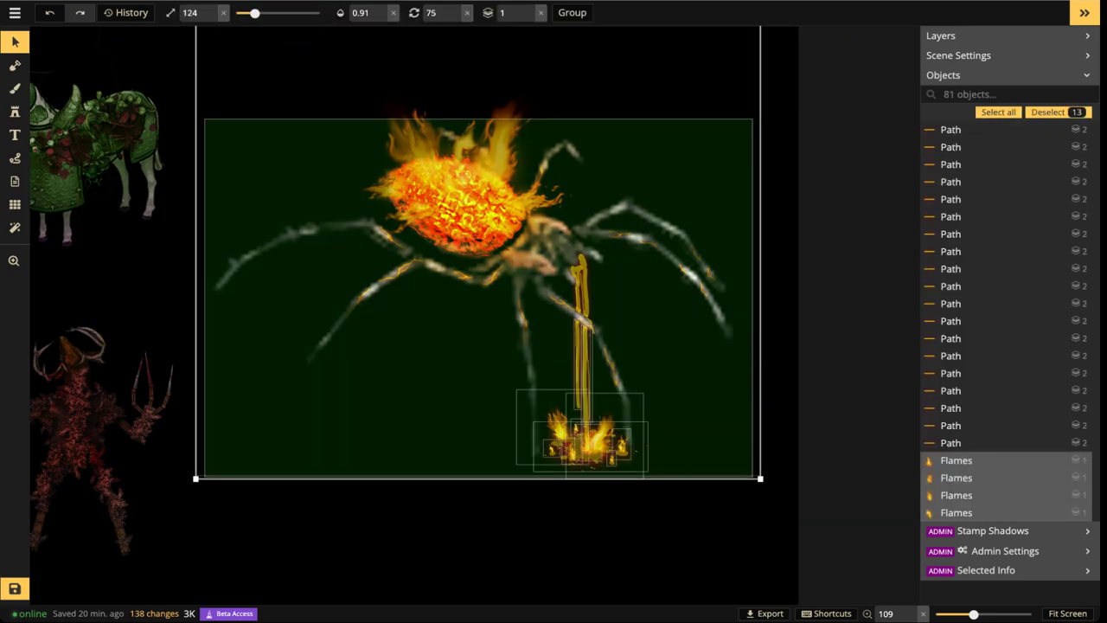
{"action": "left_click", "coordinate": [670, 411], "text": "shift"}
{"action": "left_click_drag", "start_coordinate": [205, 118], "coordinate": [752, 475]}
{"action": "left_click", "coordinate": [670, 411], "text": "shift"}
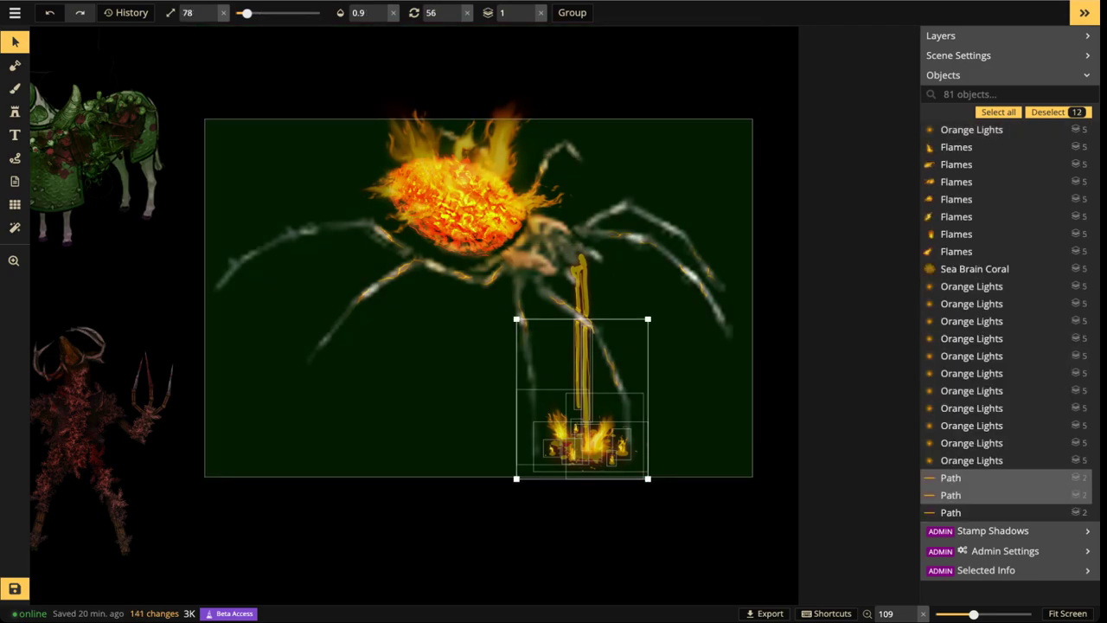
Move the selected drips, puddle and flames up between the spider's front legs and group them
{"action": "left_click_drag", "start_coordinate": [588, 446], "coordinate": [591, 418]}
{"action": "left_click_drag", "start_coordinate": [585, 371], "coordinate": [581, 340]}
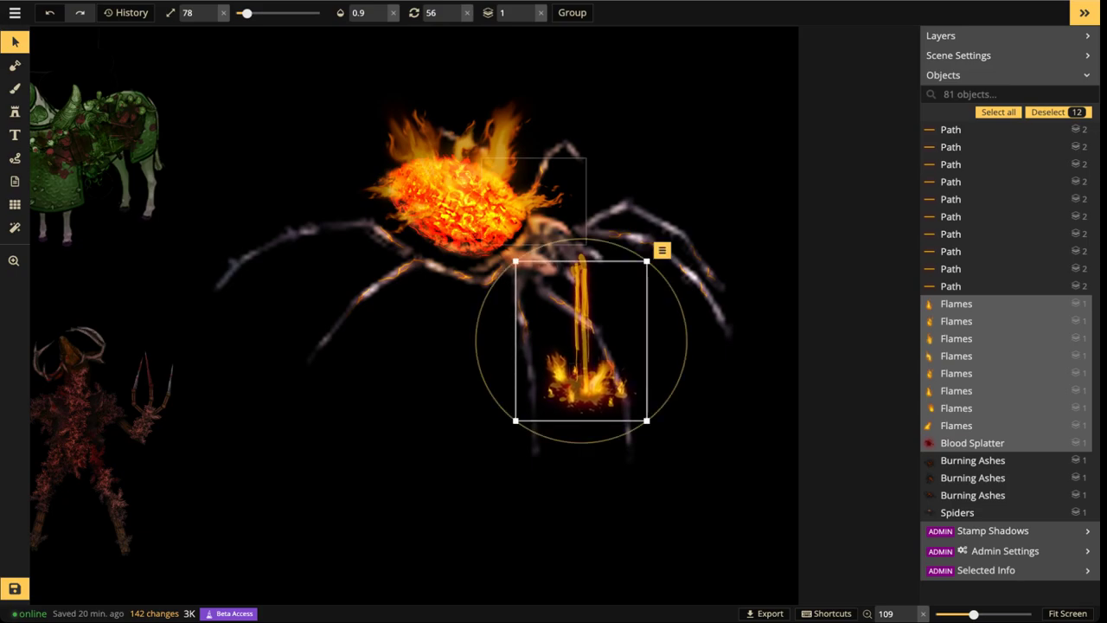
{"action": "key", "text": "ctrl+g"}
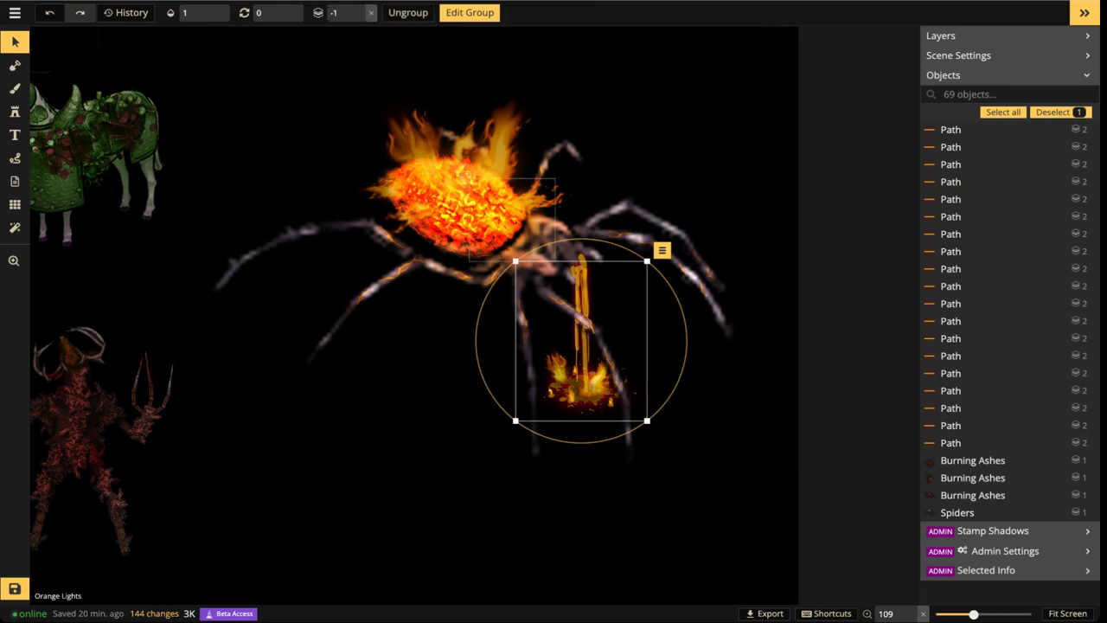
{"action": "key", "text": "Escape"}
{"action": "scroll", "coordinate": [610, 389], "scroll_direction": "down", "scroll_amount": 1}
{"action": "scroll", "coordinate": [596, 384], "scroll_direction": "down", "scroll_amount": 3}
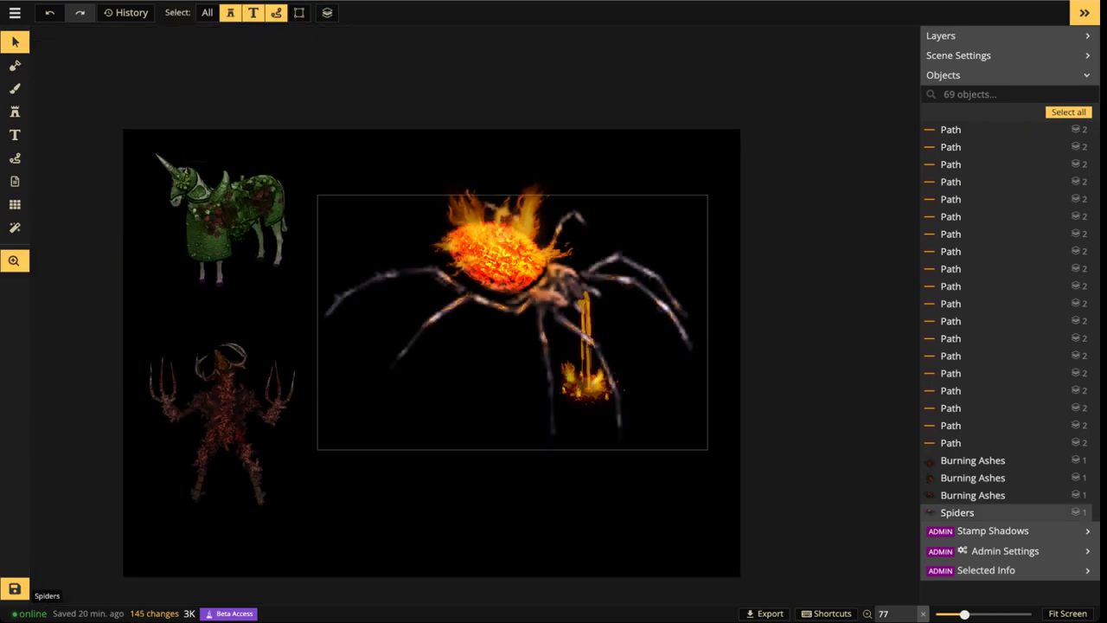
Select all the remaining spider stamps and paths and combine them into one group
{"action": "left_click_drag", "start_coordinate": [596, 384], "coordinate": [595, 409]}
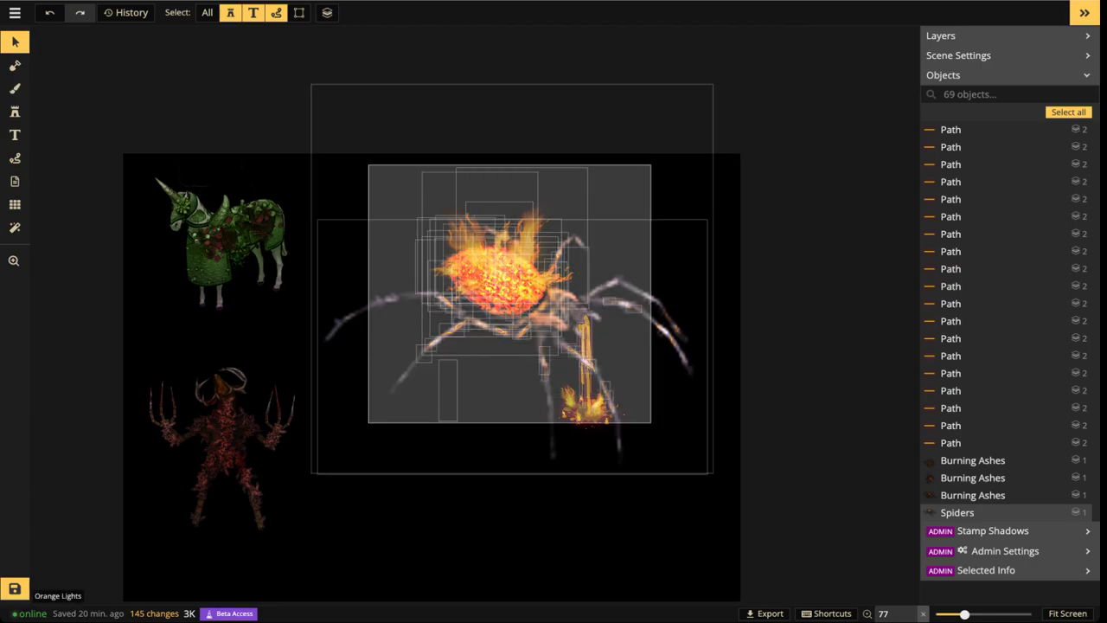
{"action": "left_click_drag", "start_coordinate": [651, 423], "coordinate": [682, 443]}
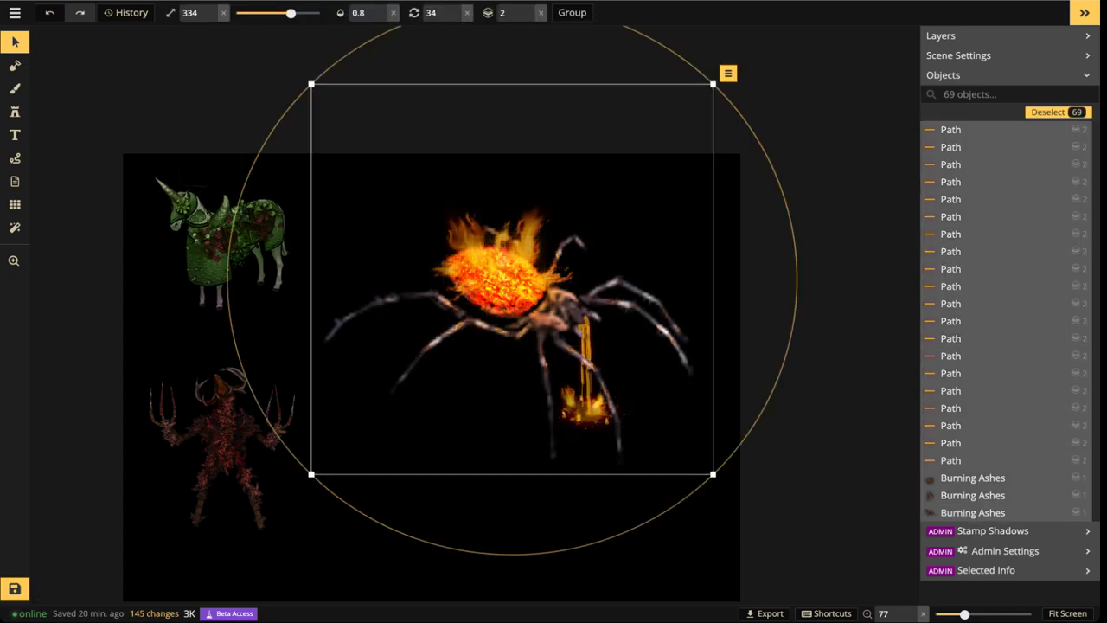
{"action": "left_click", "coordinate": [573, 13]}
Try to scale down the spider body group on its own and undo the resize
{"action": "left_click_drag", "start_coordinate": [713, 84], "coordinate": [673, 123]}
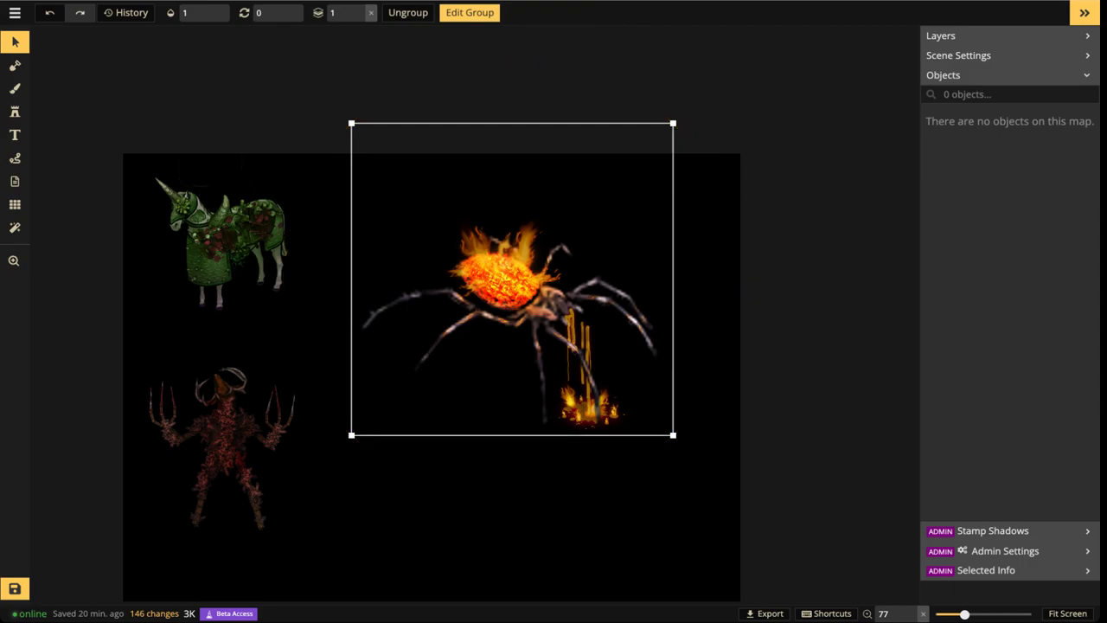
{"action": "key", "text": "ctrl+z"}
{"action": "key", "text": "ctrl+z"}
{"action": "key", "text": "Escape"}
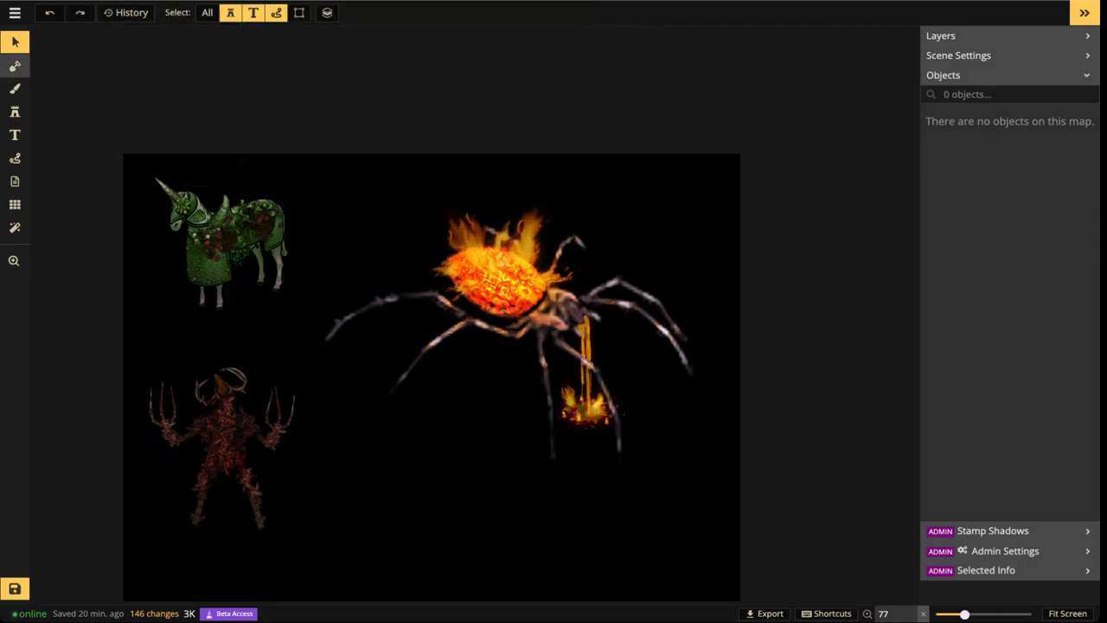
Make groups selectable, combine the spider body and molten drip groups into one group, and name it LAVA SPIDER
{"action": "left_click", "coordinate": [299, 13]}
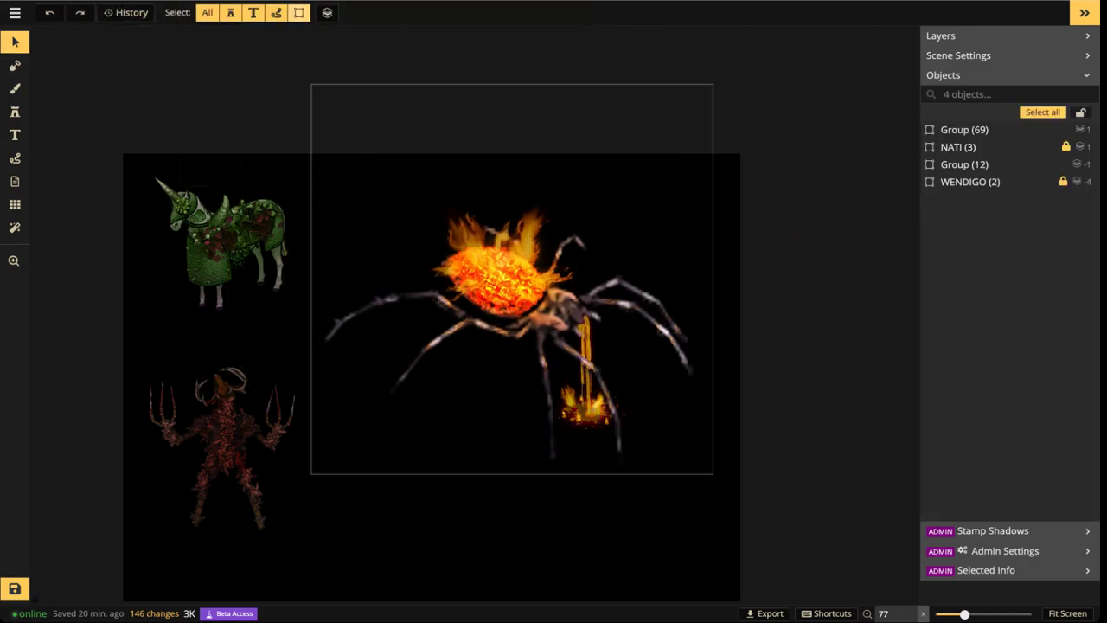
{"action": "left_click_drag", "start_coordinate": [369, 54], "coordinate": [720, 469]}
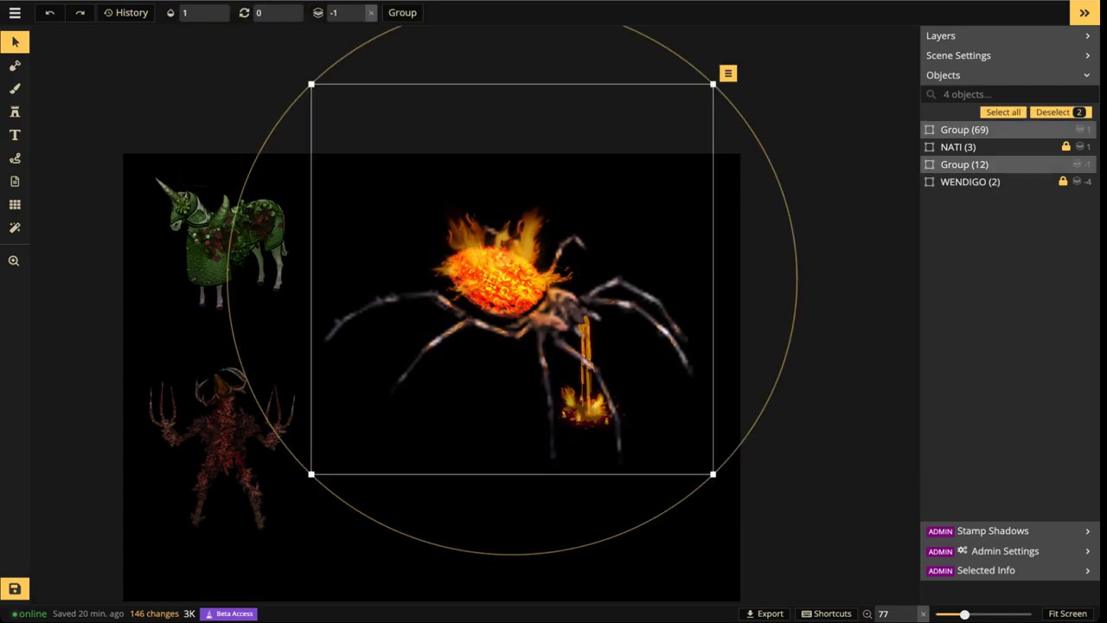
{"action": "left_click", "coordinate": [402, 12]}
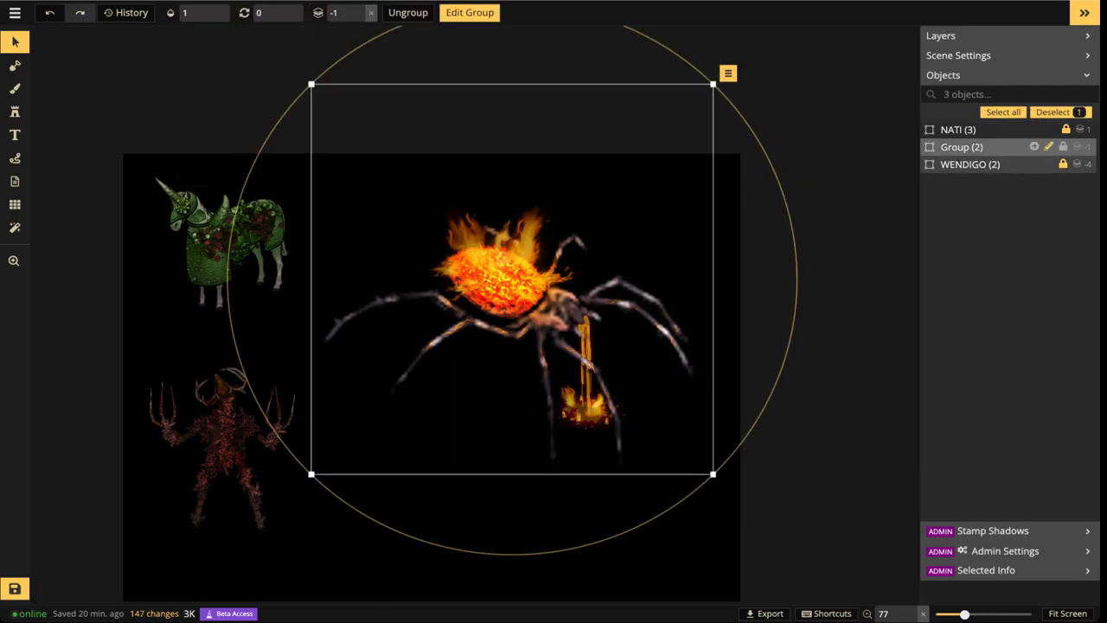
{"action": "type", "text": "LAVA SPI"}
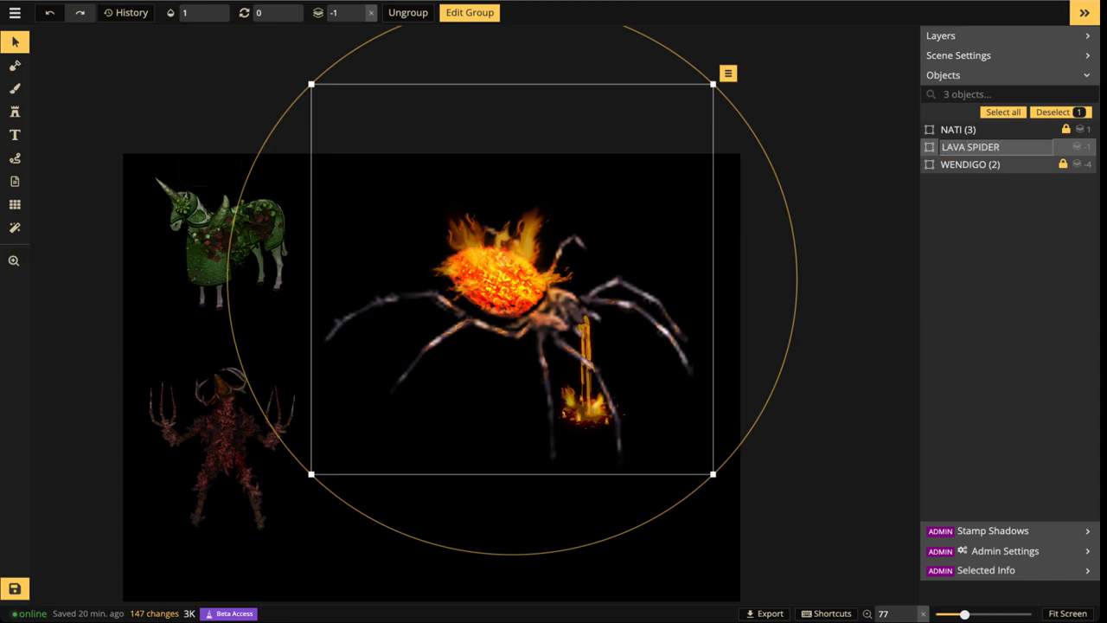
{"action": "type", "text": "DER"}
{"action": "key", "text": "Return"}
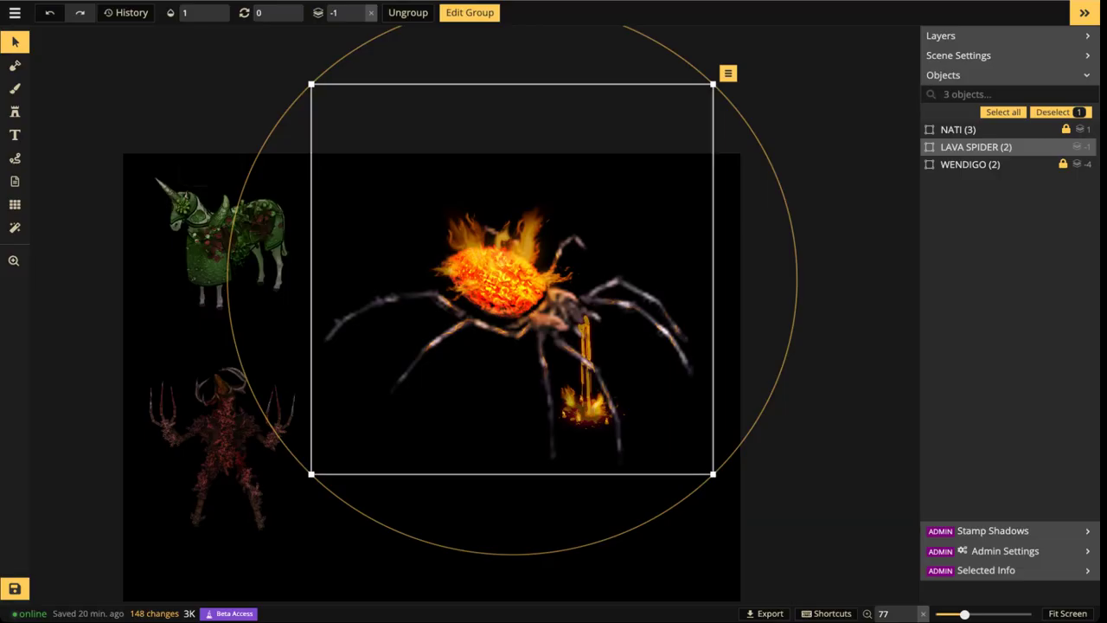
Scale the LAVA SPIDER group down to about half its size and place it beside the green unicorn
{"action": "scroll", "coordinate": [520, 324], "scroll_direction": "up", "scroll_amount": 1}
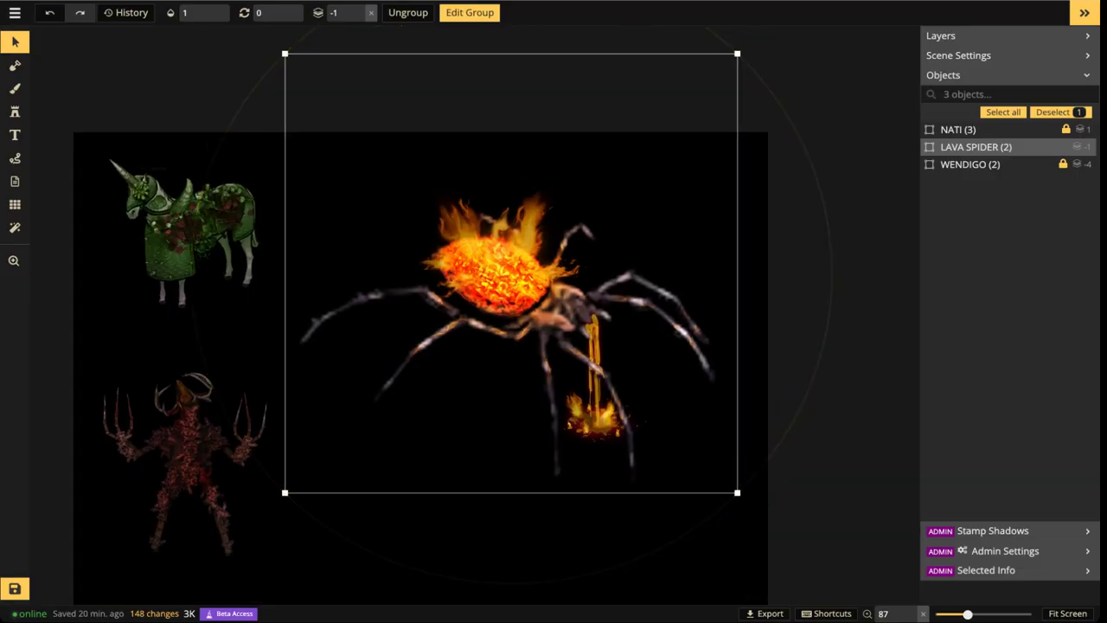
{"action": "left_click_drag", "start_coordinate": [737, 493], "coordinate": [616, 376]}
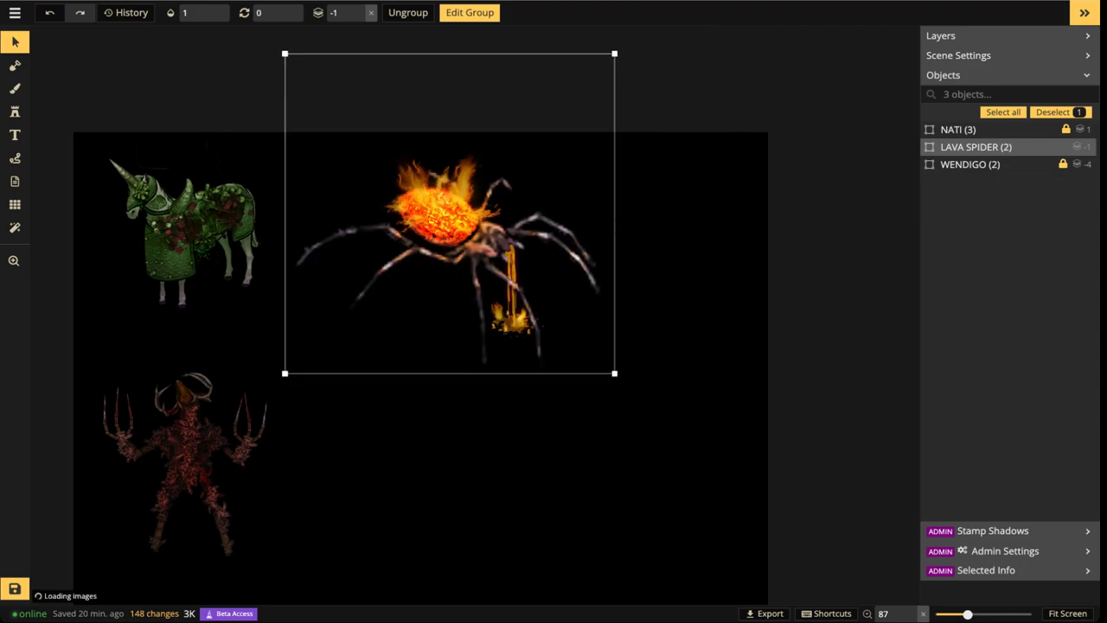
{"action": "left_click_drag", "start_coordinate": [416, 186], "coordinate": [428, 234]}
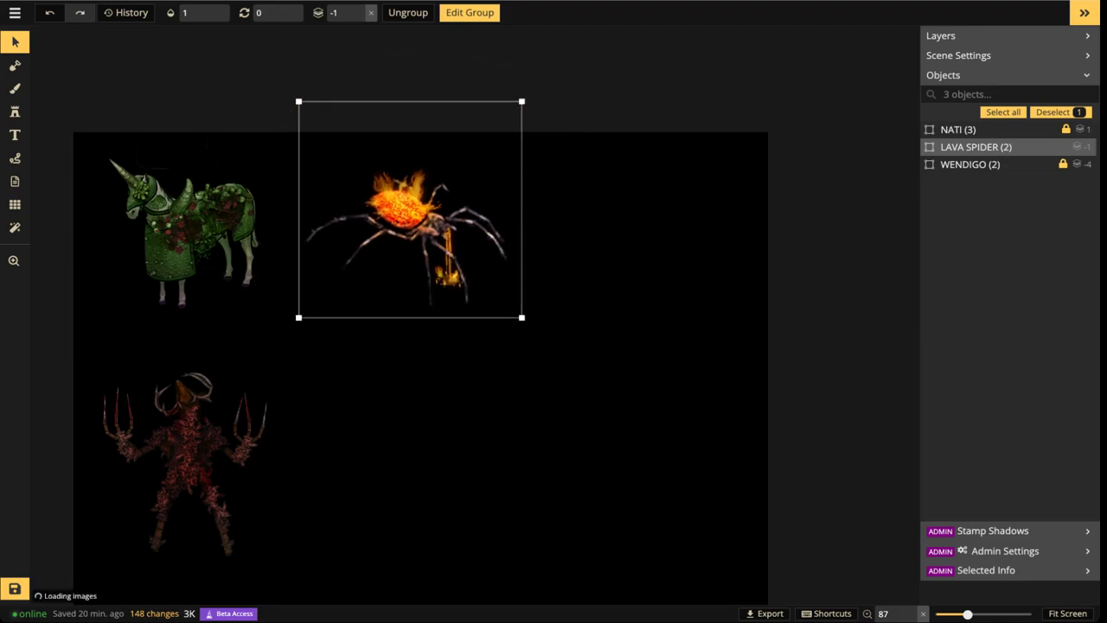
Search the Fantasy Battlemaps 2.0 stamps for ORB and choose the gold third variant of Magic Orbs
{"action": "scroll", "coordinate": [407, 217], "scroll_direction": "up", "scroll_amount": 5}
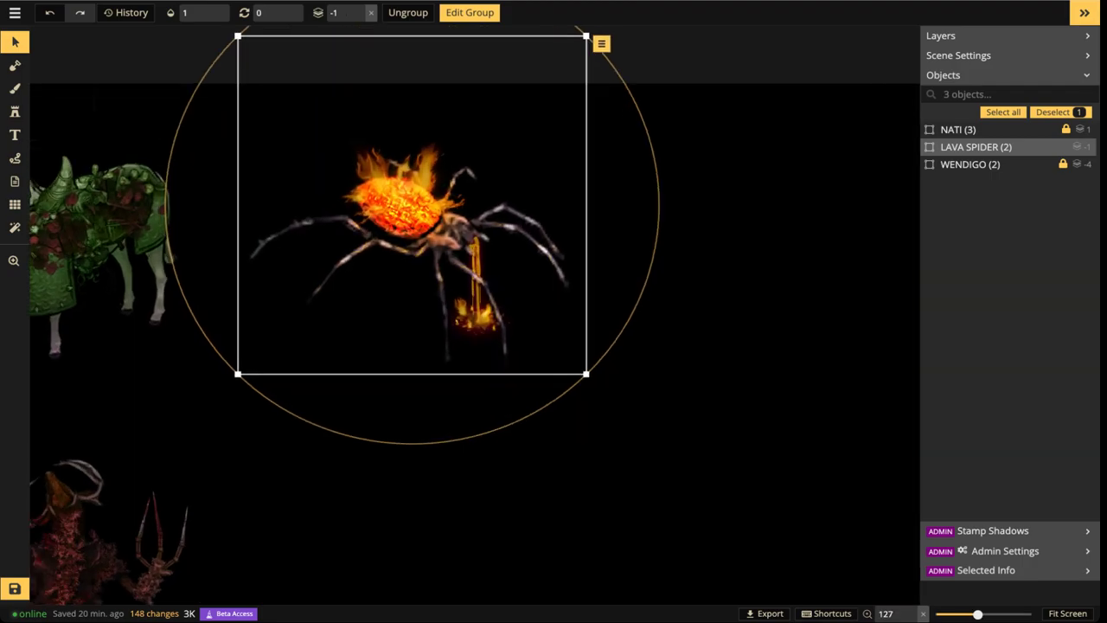
{"action": "scroll", "coordinate": [487, 235], "scroll_direction": "up", "scroll_amount": 8}
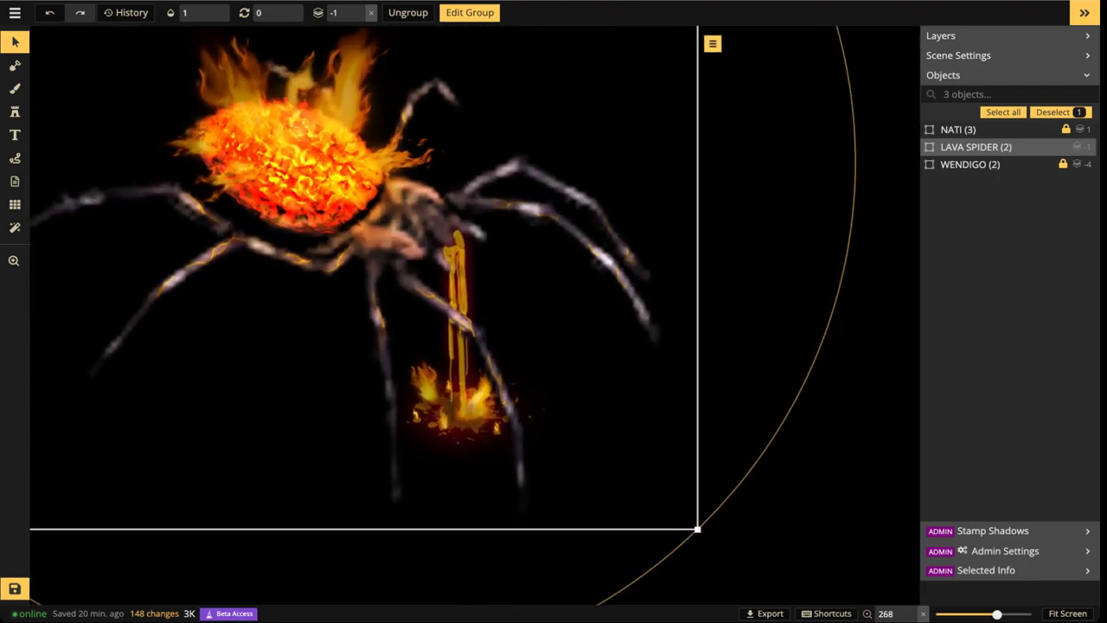
{"action": "scroll", "coordinate": [589, 389], "scroll_direction": "up", "scroll_amount": 2}
{"action": "left_click", "coordinate": [15, 112]}
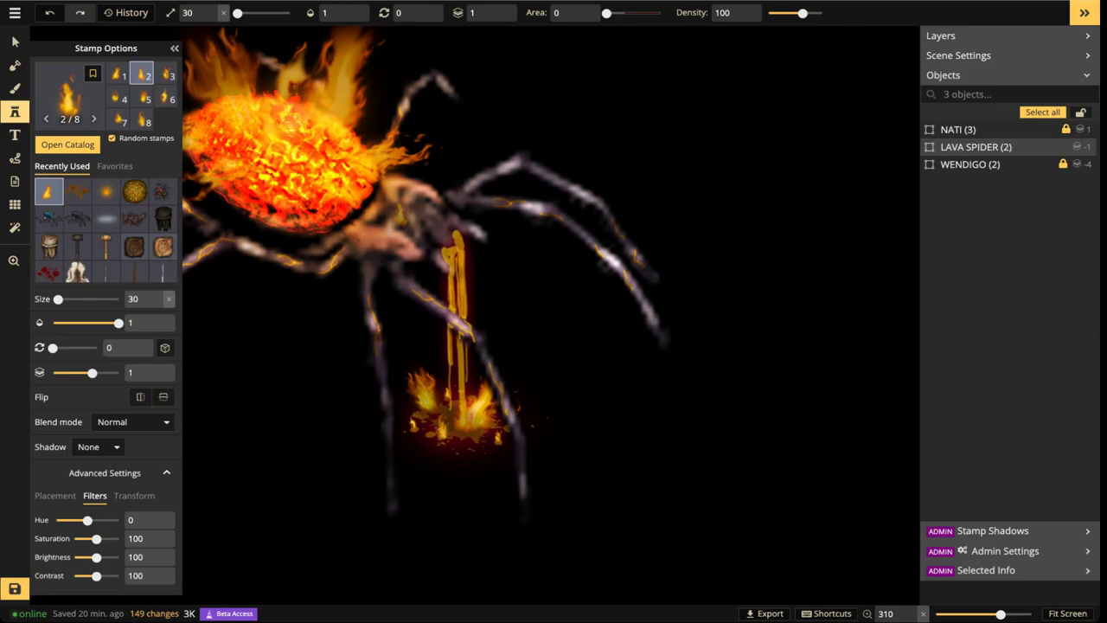
{"action": "left_click", "coordinate": [70, 97]}
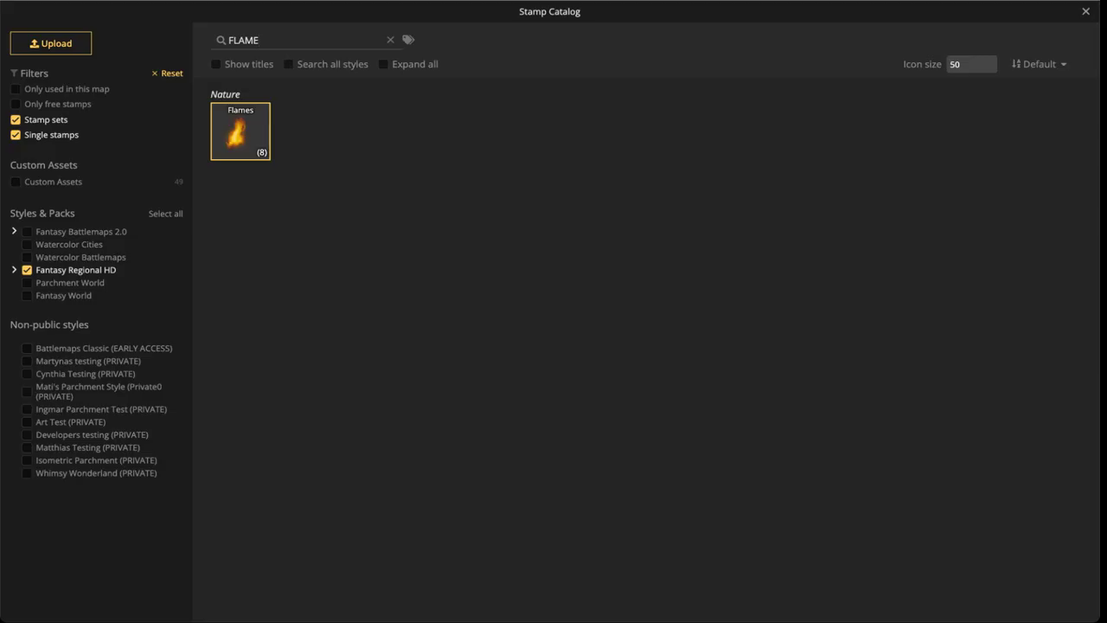
{"action": "key", "text": "ctrl+a"}
{"action": "type", "text": "ORB"}
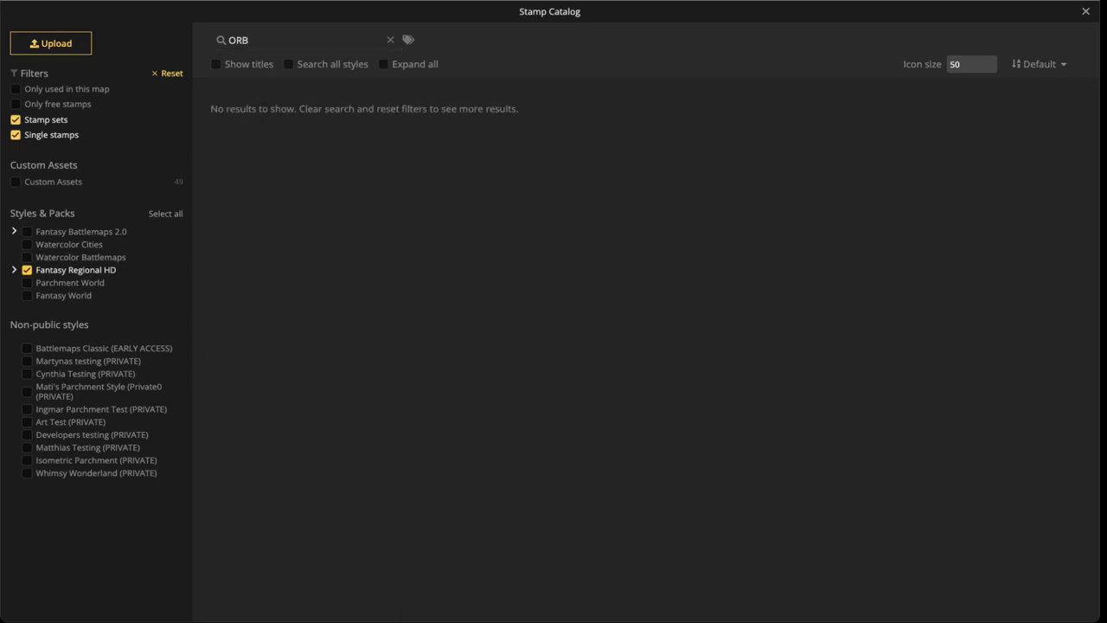
{"action": "left_click", "coordinate": [81, 231]}
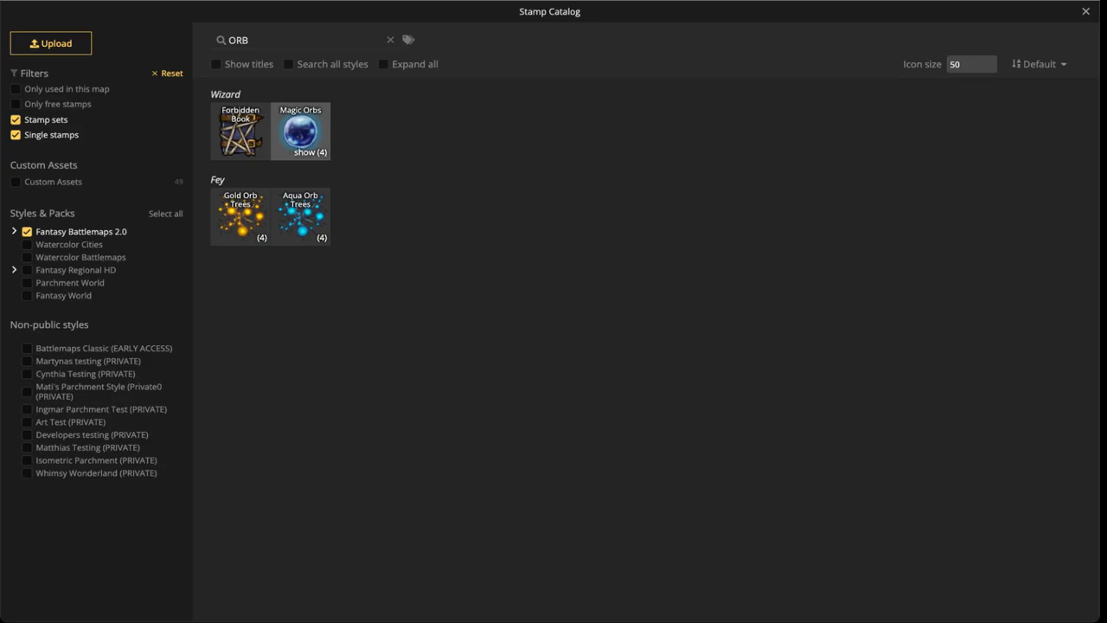
{"action": "left_click", "coordinate": [300, 130]}
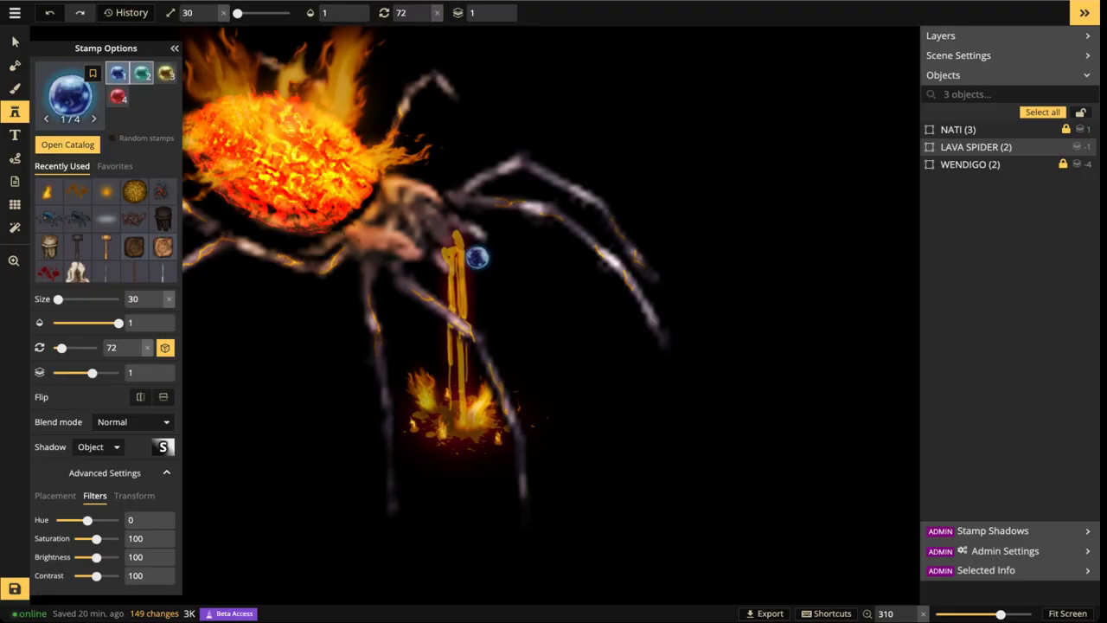
{"action": "key", "text": "3"}
Place two size 20 gold orbs on the spider's head as its main eyes
{"action": "scroll", "coordinate": [409, 243], "scroll_direction": "up", "scroll_amount": 2}
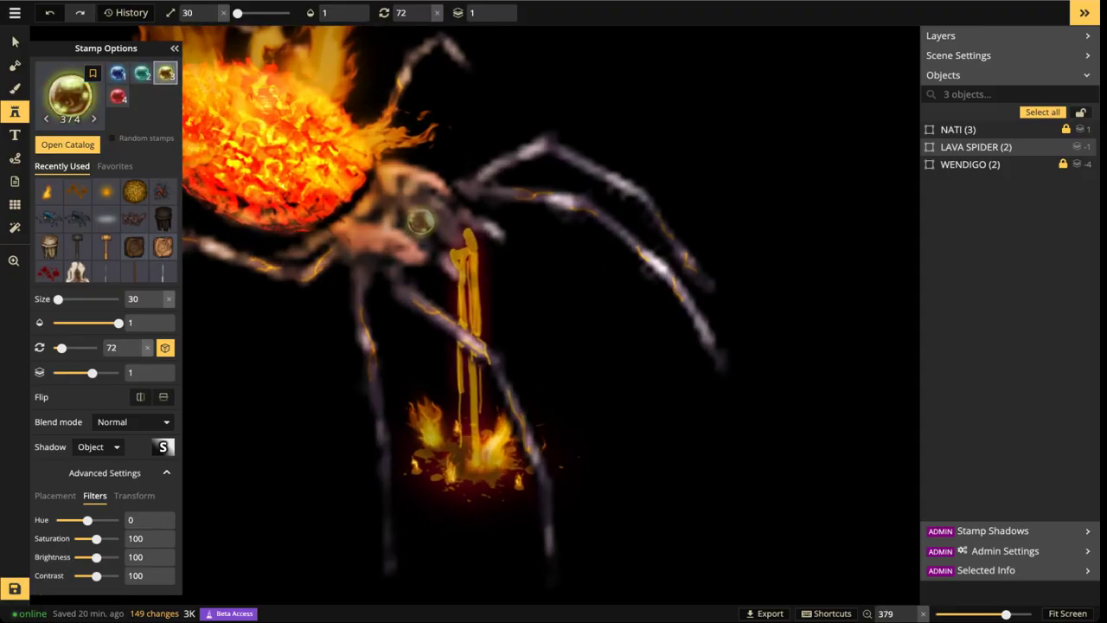
{"action": "key", "text": "bracketleft"}
{"action": "key", "text": "bracketleft"}
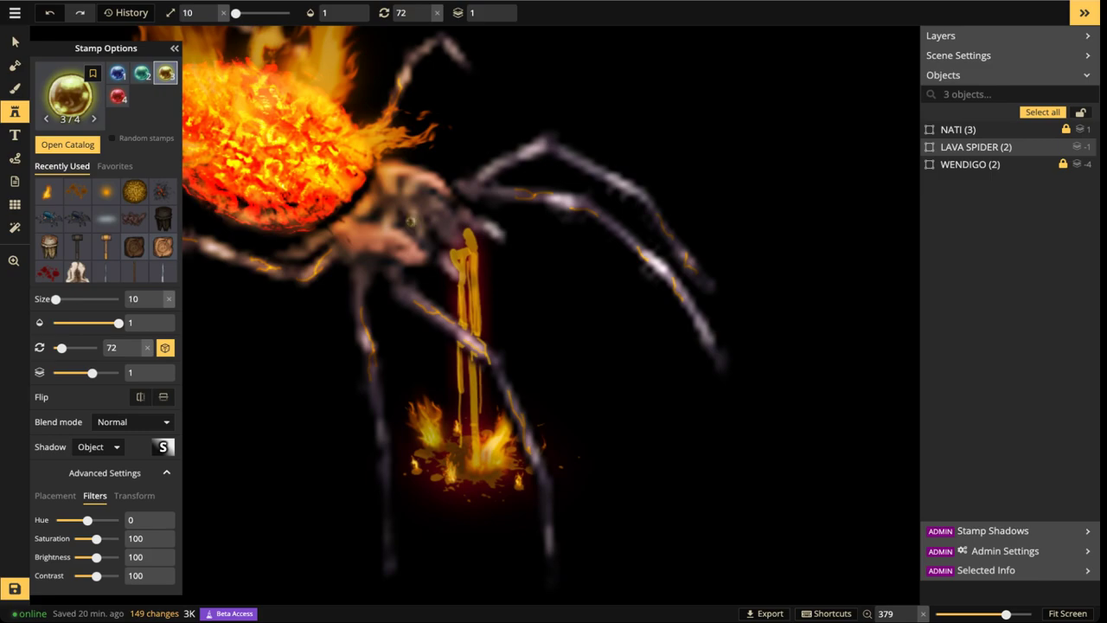
{"action": "scroll", "coordinate": [680, 489], "scroll_direction": "up", "scroll_amount": 1}
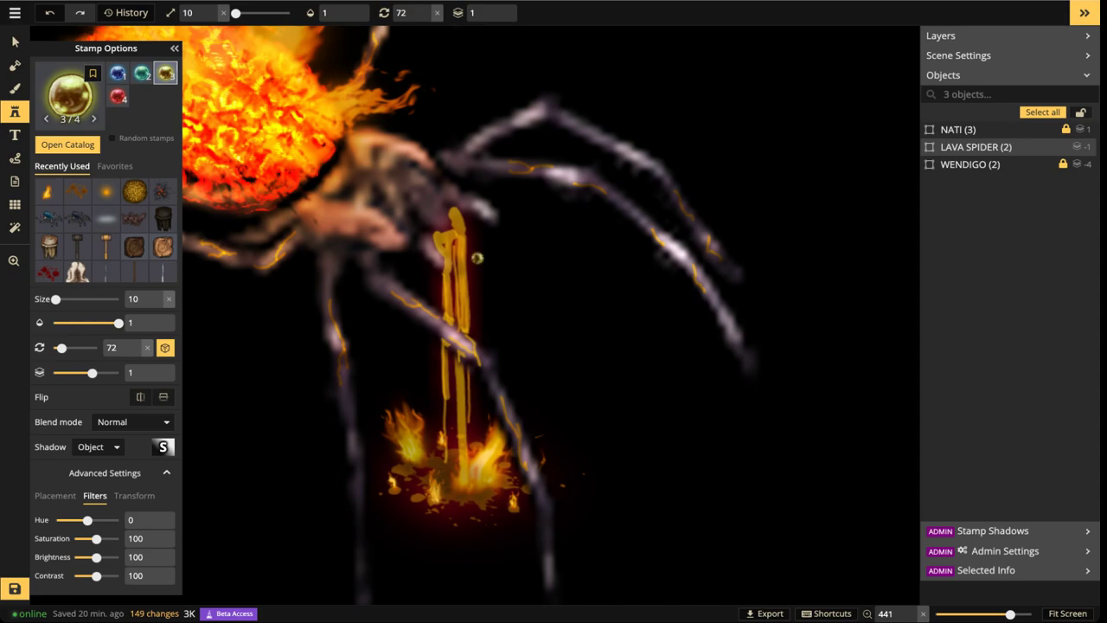
{"action": "scroll", "coordinate": [355, 177], "scroll_direction": "up", "scroll_amount": 5}
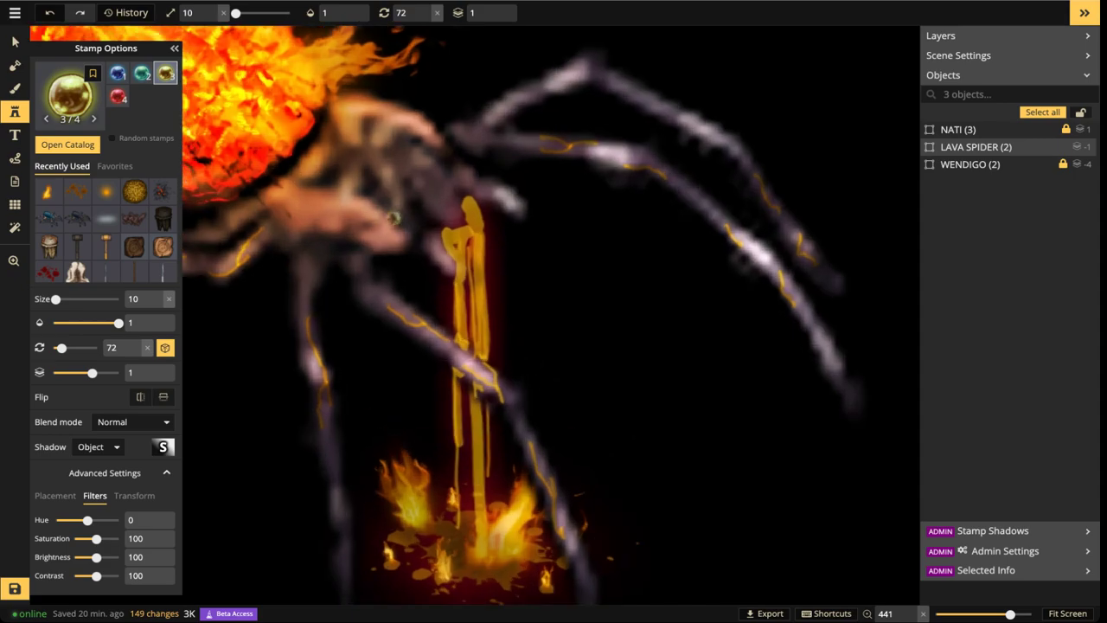
{"action": "key", "text": "["}
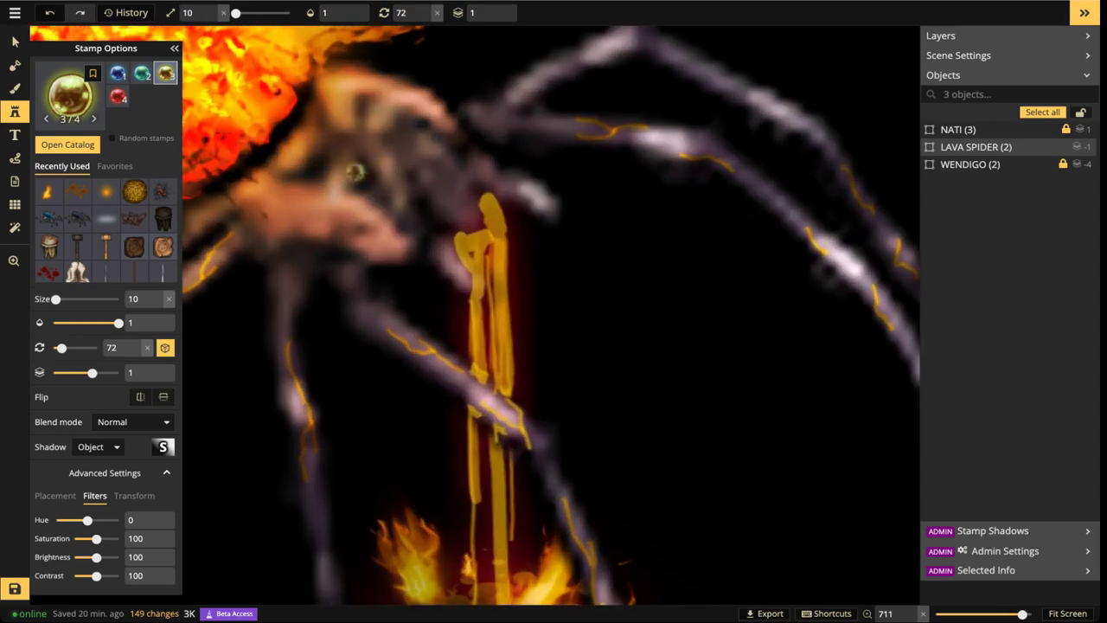
{"action": "key", "text": "bracketright"}
{"action": "left_click", "coordinate": [357, 173]}
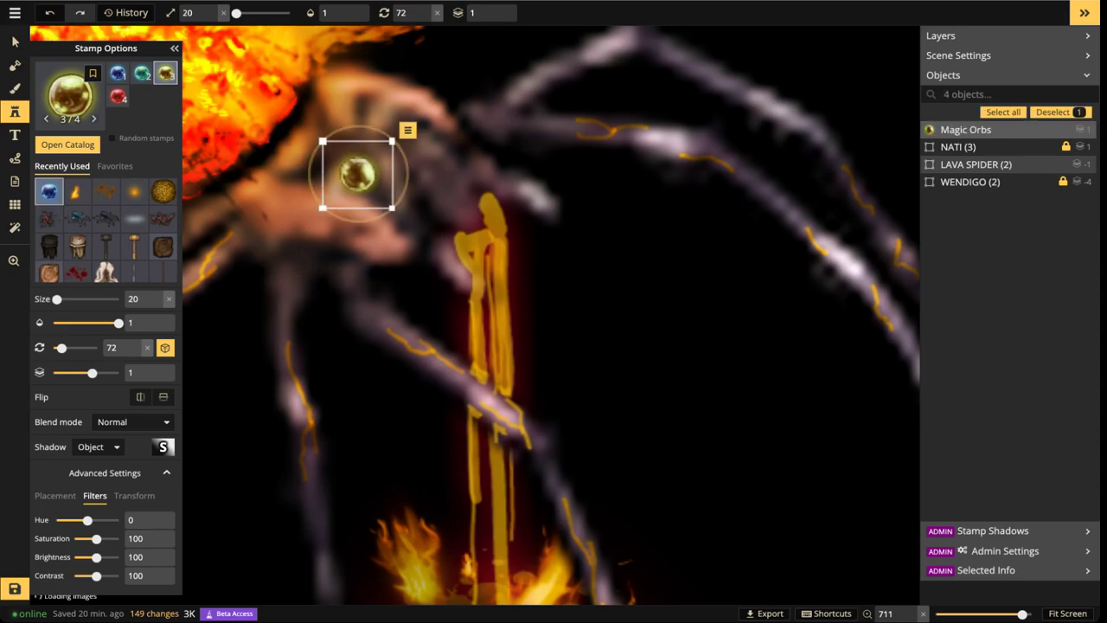
{"action": "left_click", "coordinate": [413, 115]}
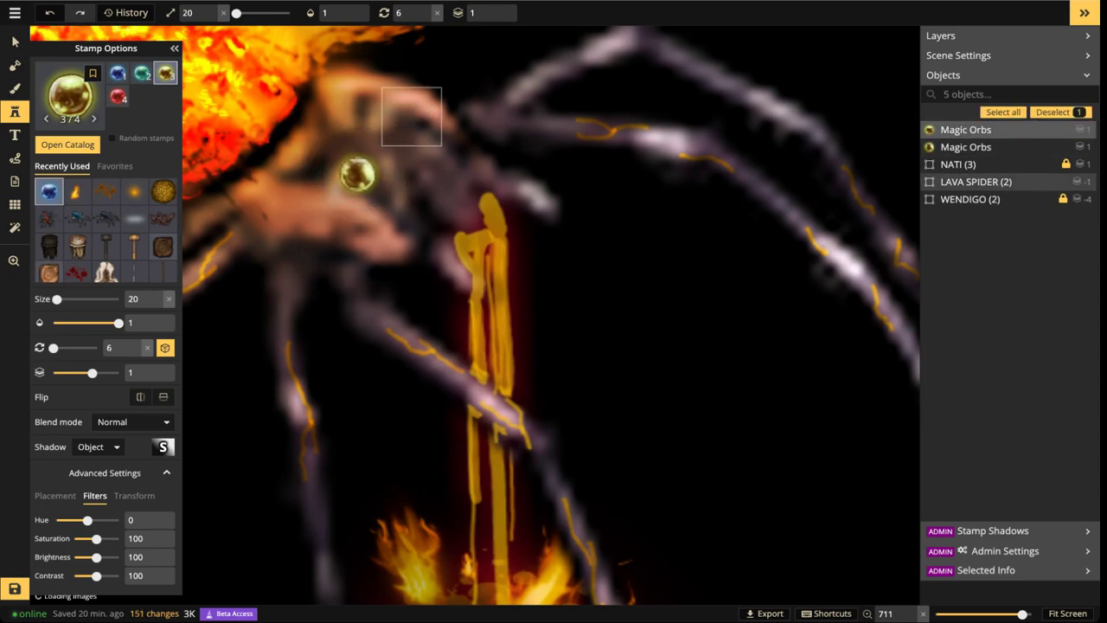
Place four size 10 gold orbs as smaller eyes, two below each main eye
{"action": "key", "text": "bracketleft"}
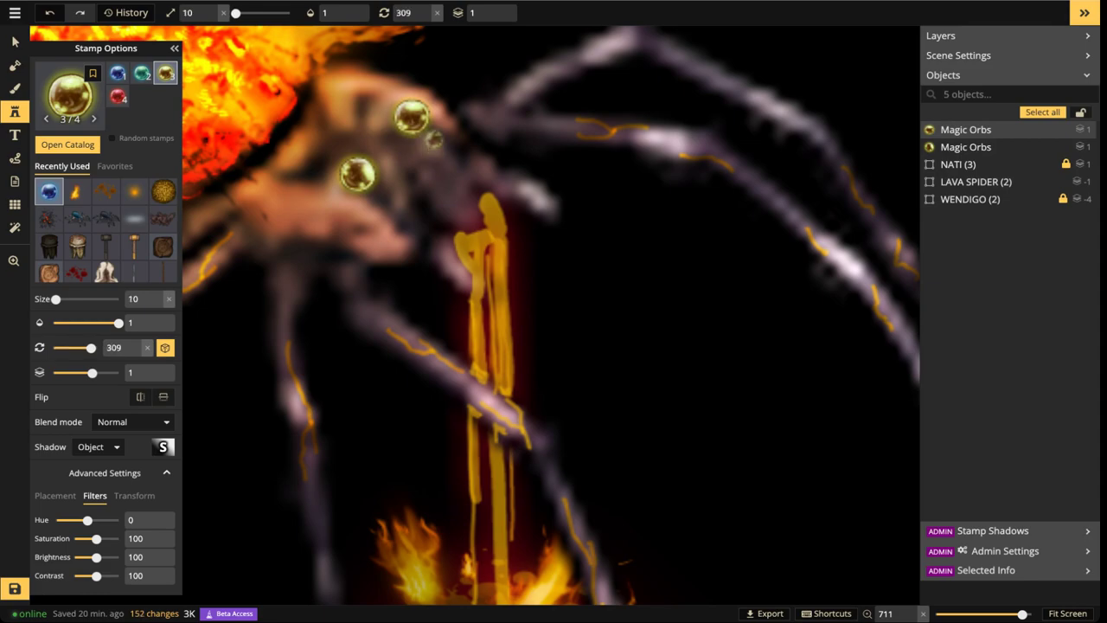
{"action": "left_click", "coordinate": [434, 138]}
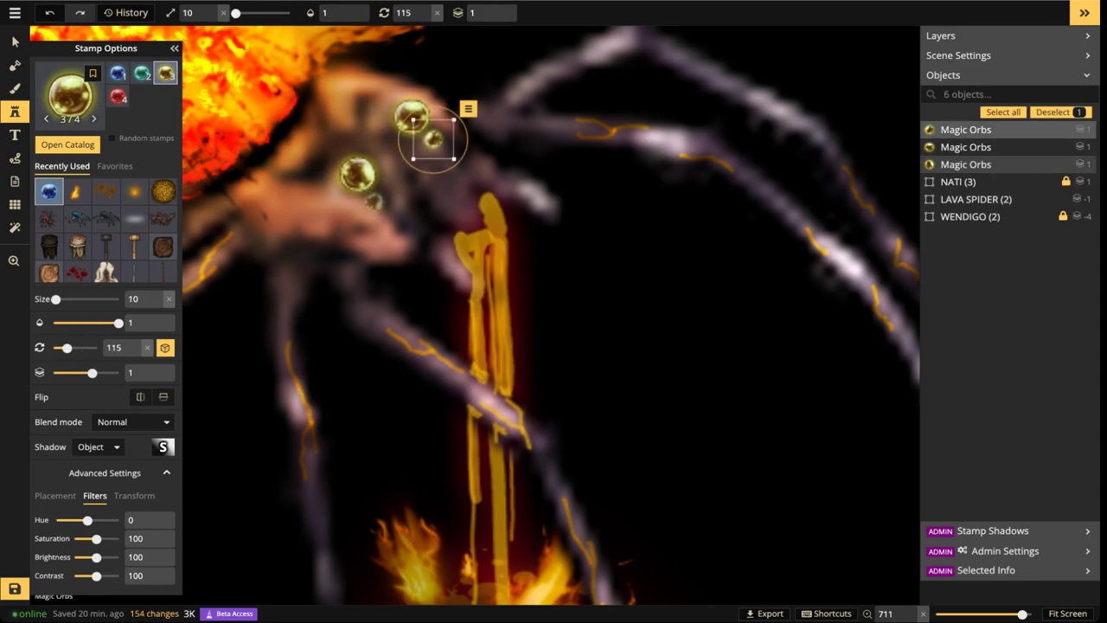
{"action": "left_click", "coordinate": [398, 208]}
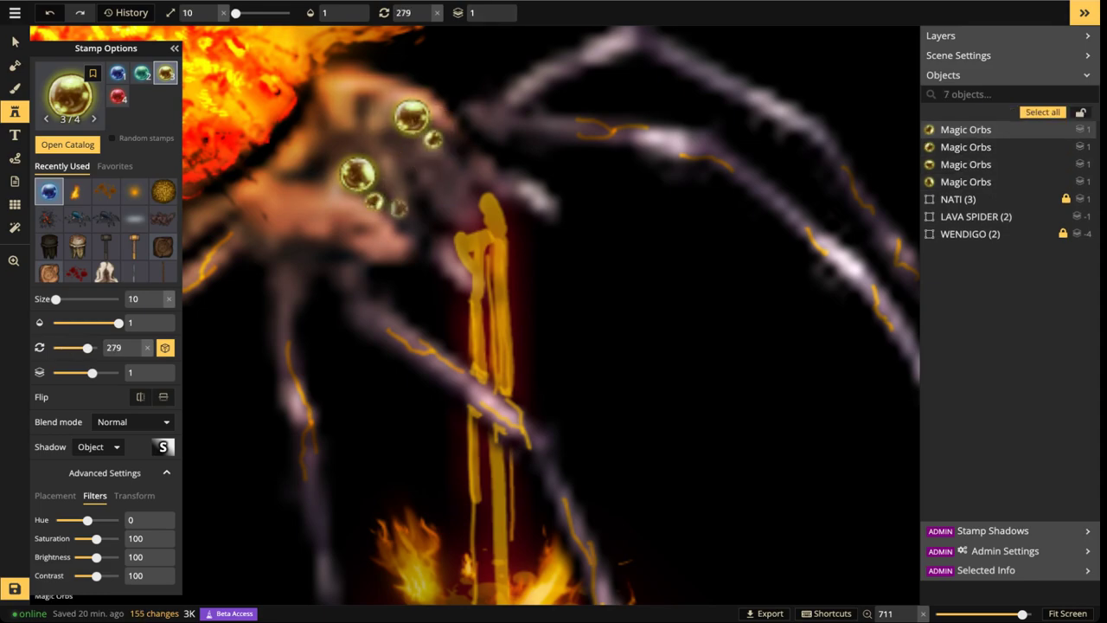
{"action": "left_click", "coordinate": [398, 206]}
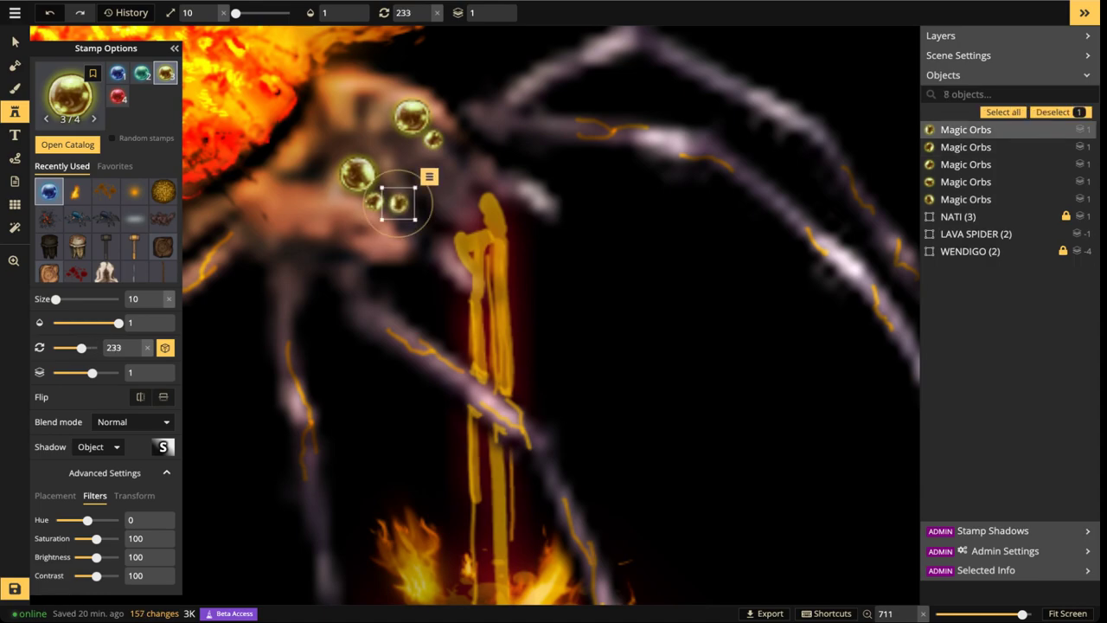
{"action": "left_click", "coordinate": [440, 161]}
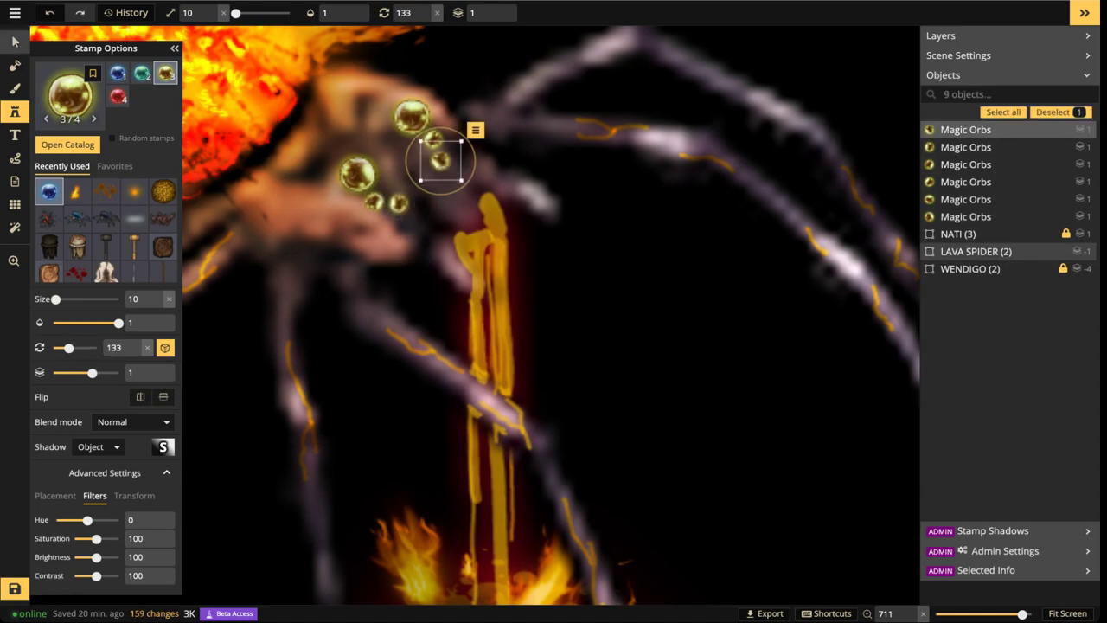
{"action": "key", "text": "Escape"}
{"action": "scroll", "coordinate": [303, 94], "scroll_direction": "down", "scroll_amount": 10}
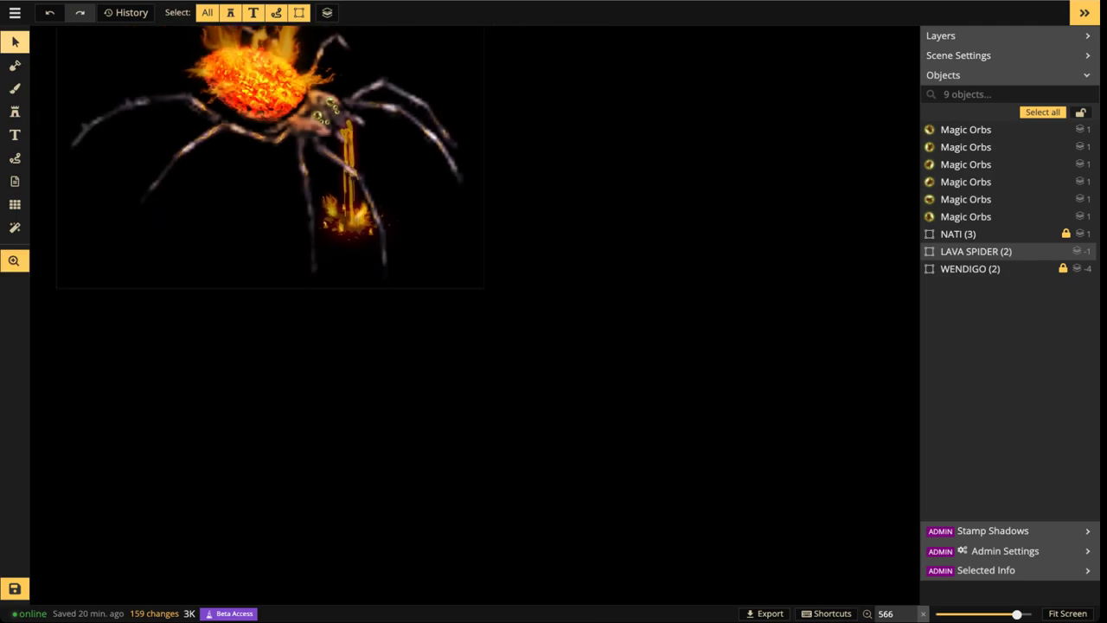
Nudge the lava spider and its six Magic Orbs down a little together and combine them into one group
{"action": "left_click_drag", "start_coordinate": [304, 95], "coordinate": [497, 231]}
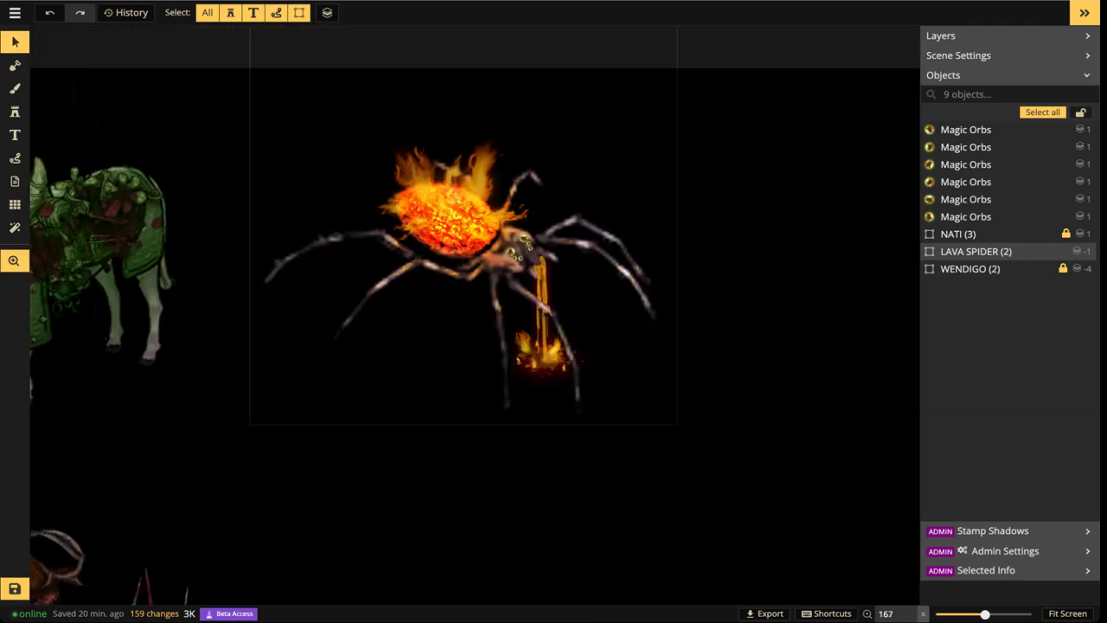
{"action": "scroll", "coordinate": [526, 238], "scroll_direction": "up", "scroll_amount": 2}
{"action": "scroll", "coordinate": [476, 236], "scroll_direction": "up", "scroll_amount": 2}
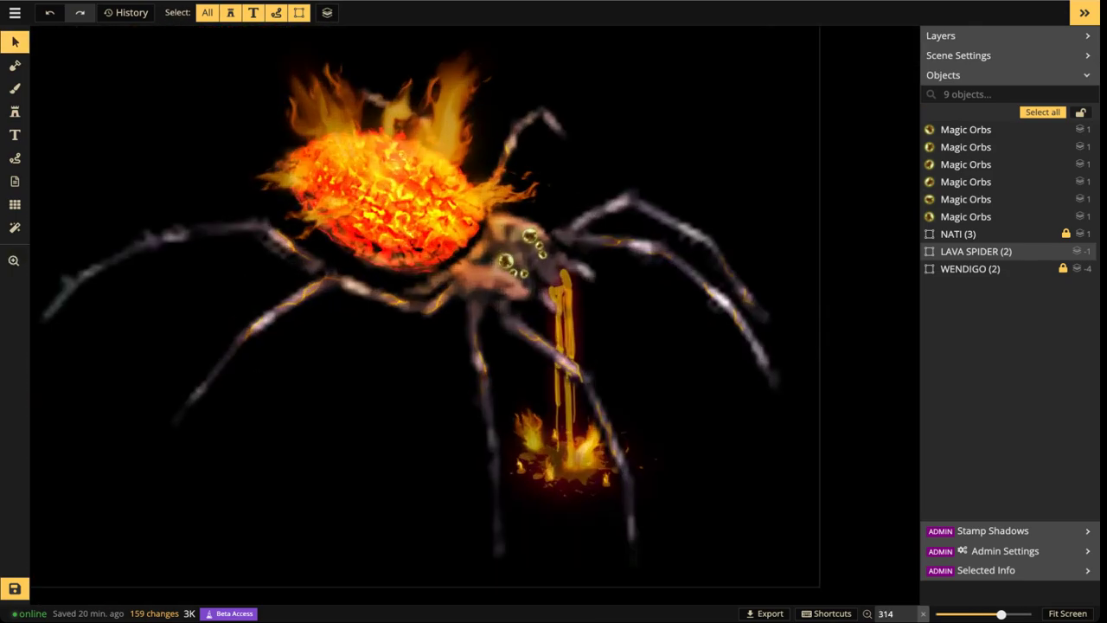
{"action": "left_click", "coordinate": [495, 252]}
{"action": "scroll", "coordinate": [499, 257], "scroll_direction": "down", "scroll_amount": 3}
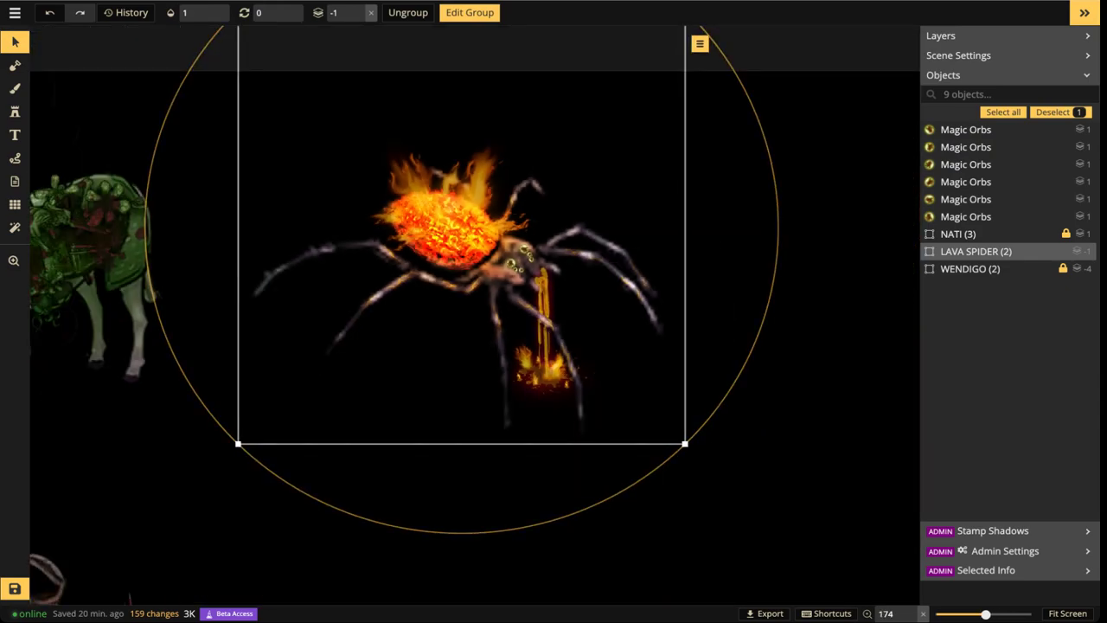
{"action": "key", "text": "Escape"}
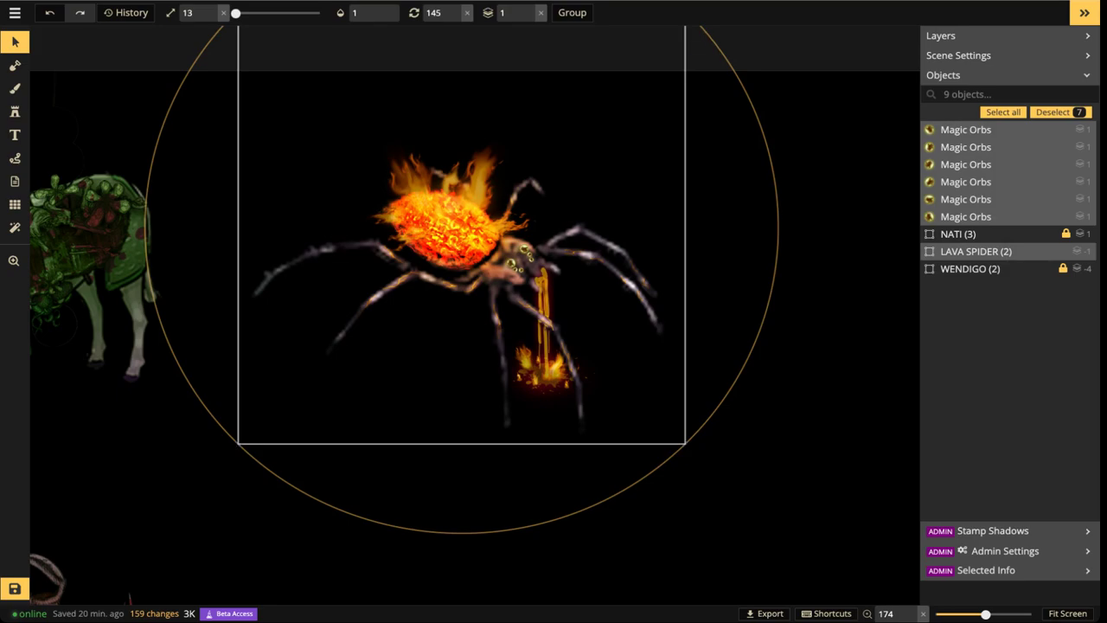
{"action": "key", "text": "Down"}
{"action": "key", "text": "Down"}
{"action": "key", "text": "Down"}
{"action": "key", "text": "Down"}
{"action": "key", "text": "Down"}
{"action": "key", "text": "Down"}
{"action": "key", "text": "Down"}
{"action": "key", "text": "Down"}
{"action": "key", "text": "Down"}
{"action": "key", "text": "Down"}
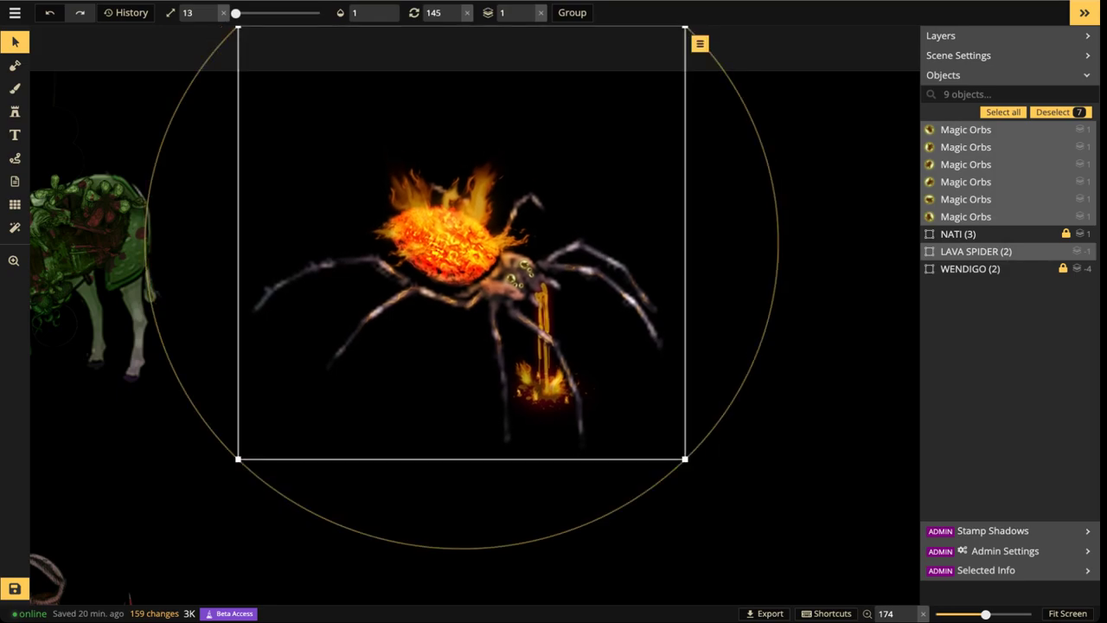
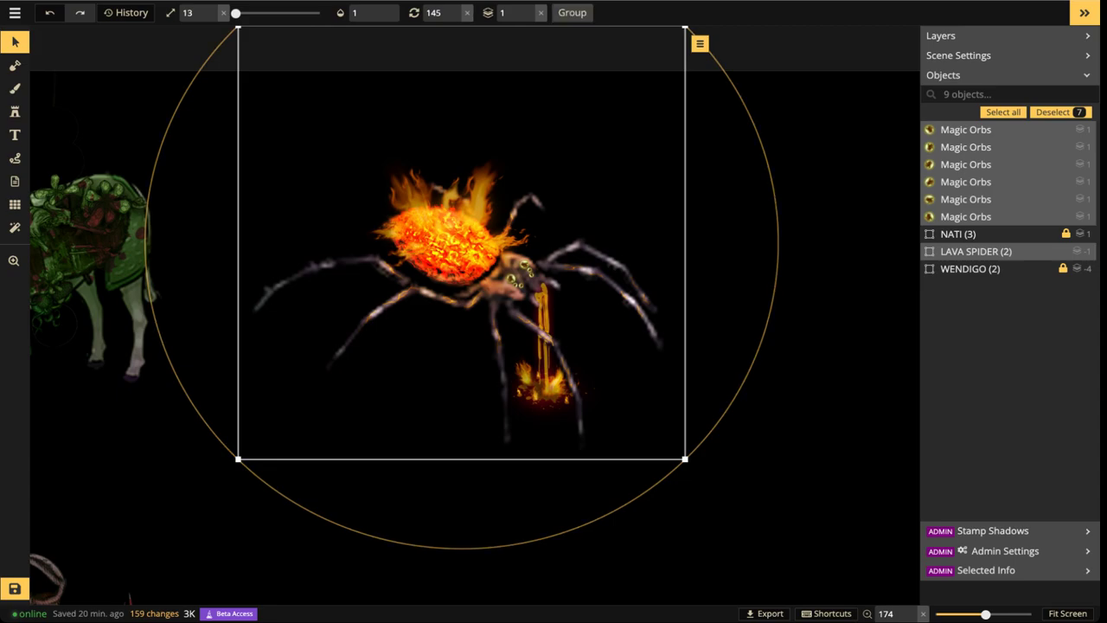
{"action": "left_click", "coordinate": [571, 13]}
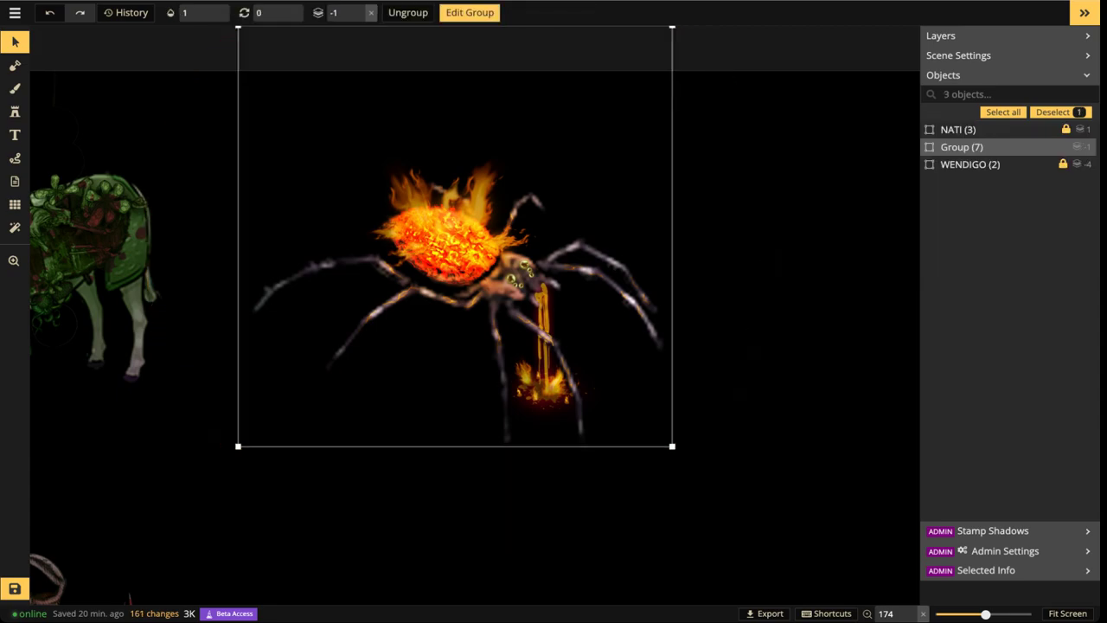
Scale down the spider group and position it in the empty area beside the green armoured horse
{"action": "left_click_drag", "start_coordinate": [672, 446], "coordinate": [412, 196]}
{"action": "left_click_drag", "start_coordinate": [327, 119], "coordinate": [299, 278]}
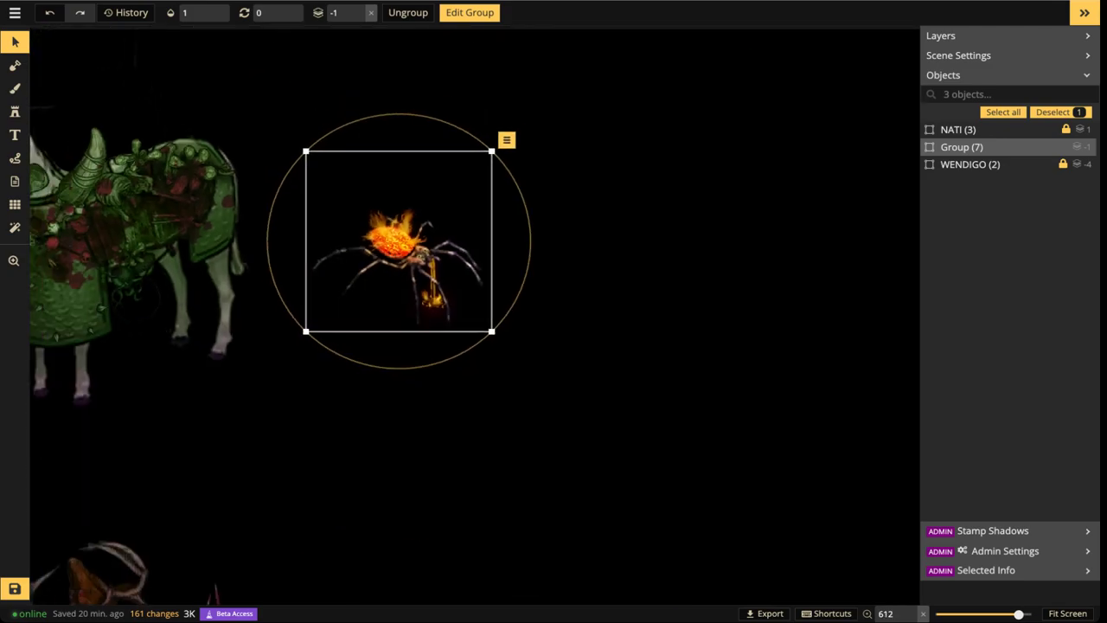
{"action": "left_click_drag", "start_coordinate": [465, 317], "coordinate": [559, 407]}
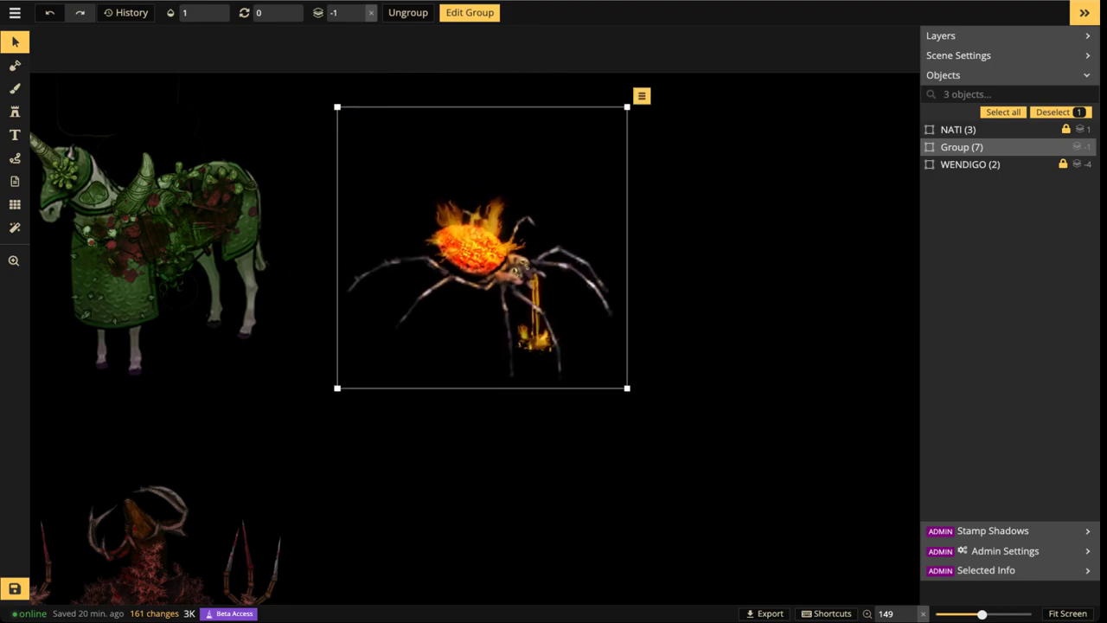
{"action": "left_click_drag", "start_coordinate": [487, 246], "coordinate": [522, 216]}
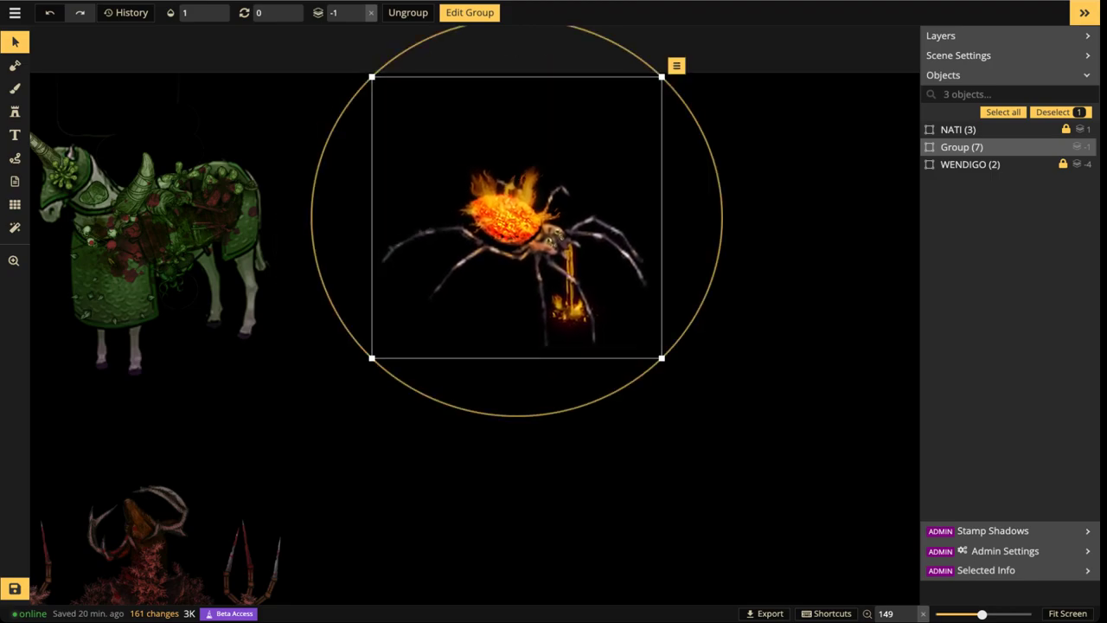
{"action": "left_click_drag", "start_coordinate": [665, 362], "coordinate": [688, 383]}
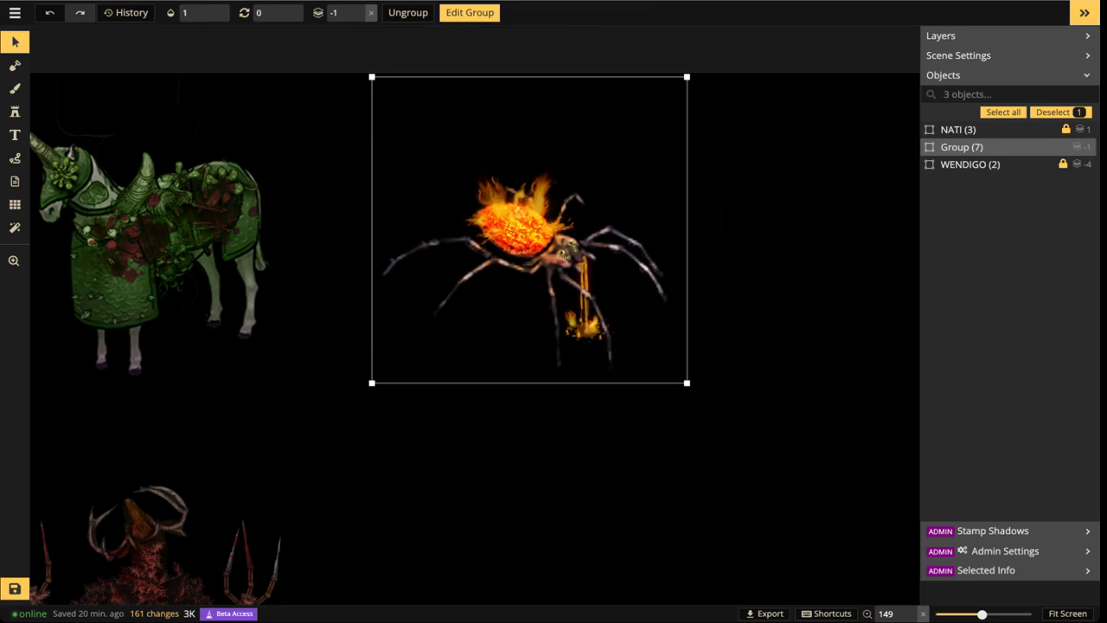
Place Orange Lights stamp variation 6 over the spider at size 380 on layer 5
{"action": "left_click", "coordinate": [15, 111]}
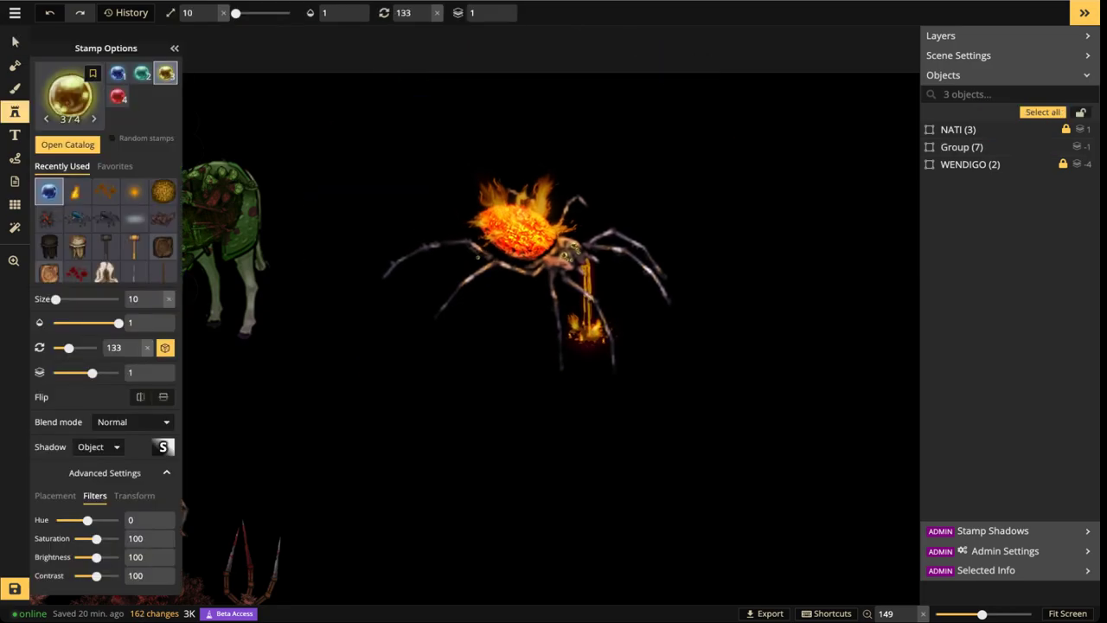
{"action": "left_click", "coordinate": [134, 192]}
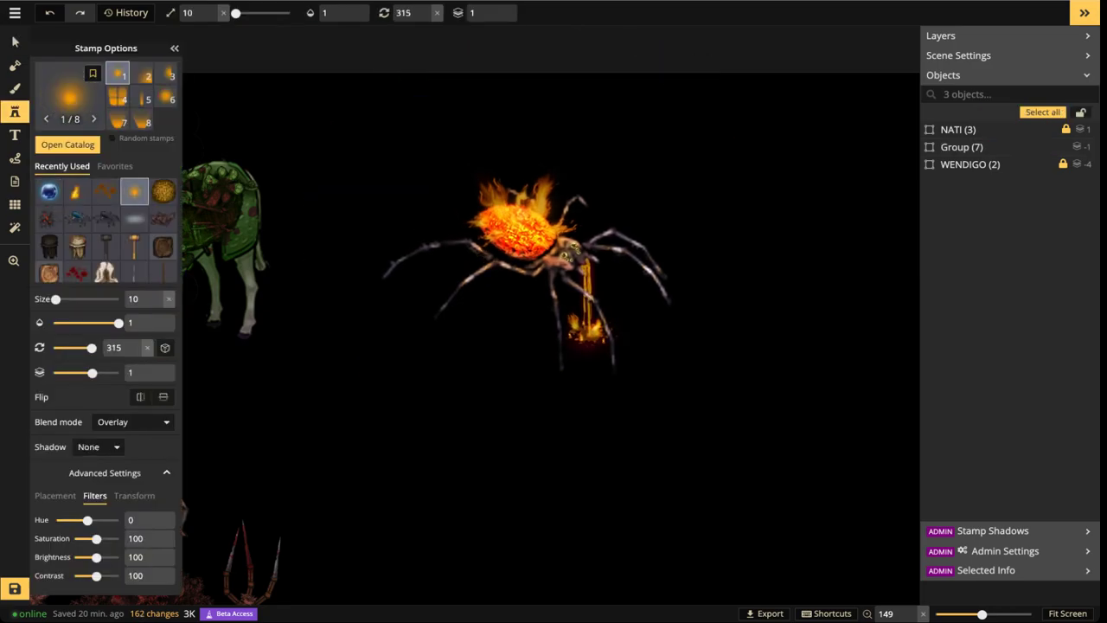
{"action": "left_click", "coordinate": [165, 96]}
{"action": "left_click_drag", "start_coordinate": [56, 299], "coordinate": [110, 299]}
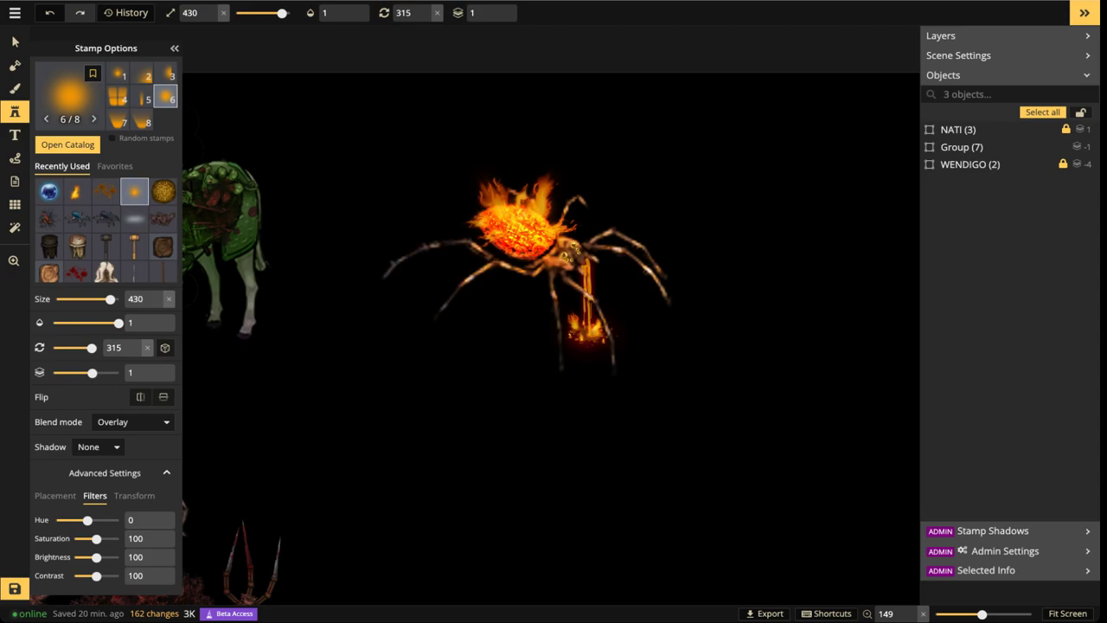
{"action": "left_click", "coordinate": [499, 7]}
{"action": "left_click", "coordinate": [499, 8]}
{"action": "left_click", "coordinate": [499, 8]}
{"action": "left_click", "coordinate": [499, 8]}
{"action": "key", "text": "bracketleft"}
{"action": "key", "text": "bracketleft"}
{"action": "key", "text": "bracketleft"}
{"action": "key", "text": "bracketleft"}
{"action": "key", "text": "bracketleft"}
{"action": "left_click", "coordinate": [538, 260]}
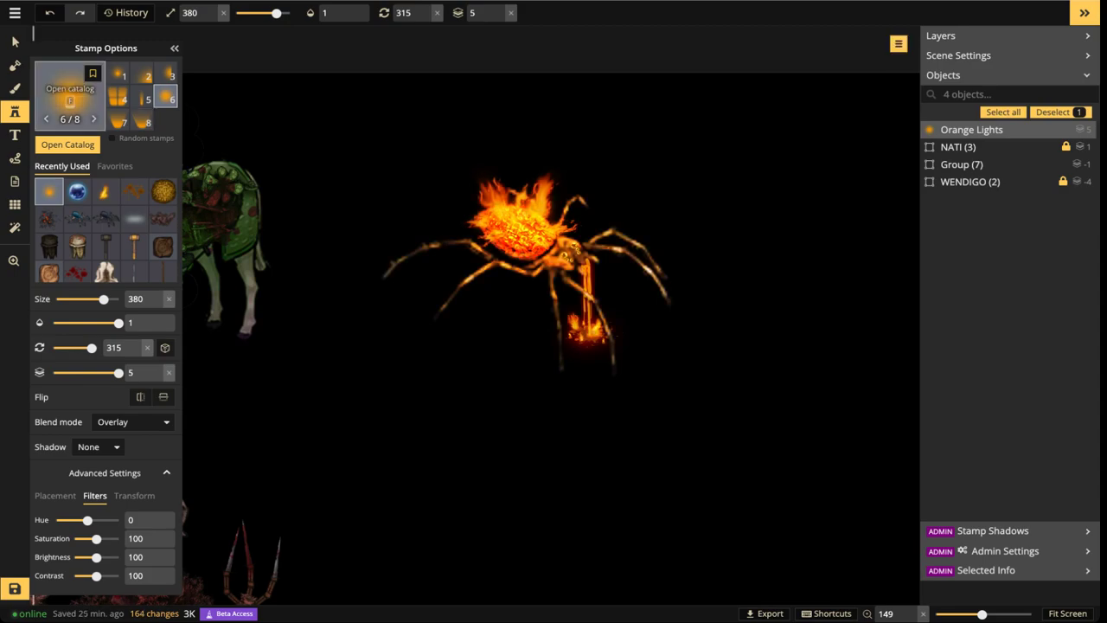
Try out the available blend modes on the orange light over the spider and settle on Normal
{"action": "left_click", "coordinate": [14, 40]}
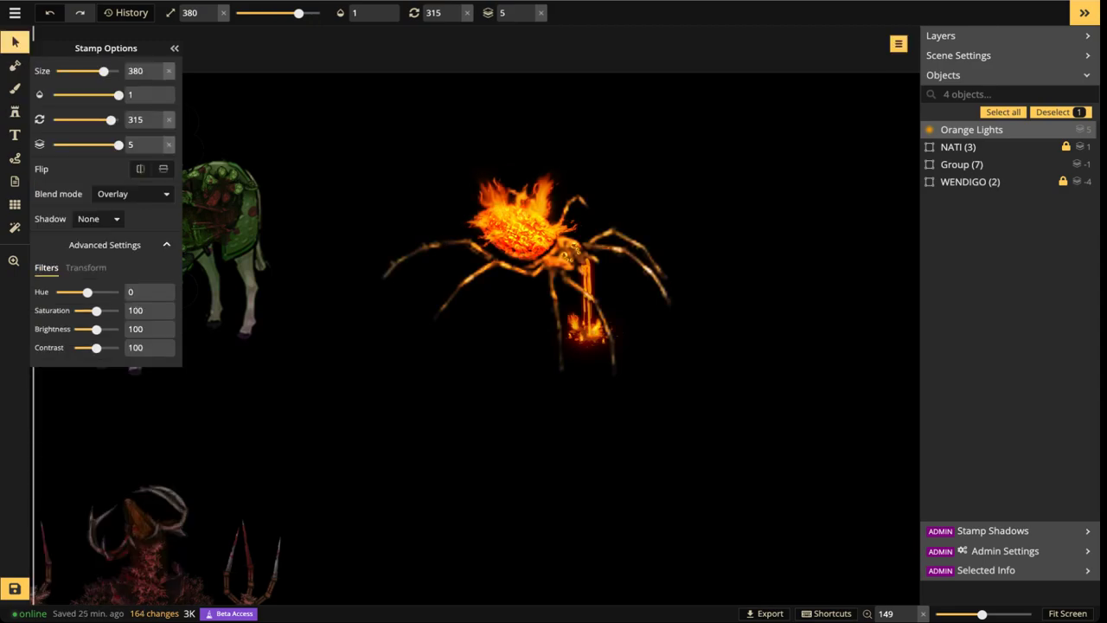
{"action": "left_click", "coordinate": [133, 194]}
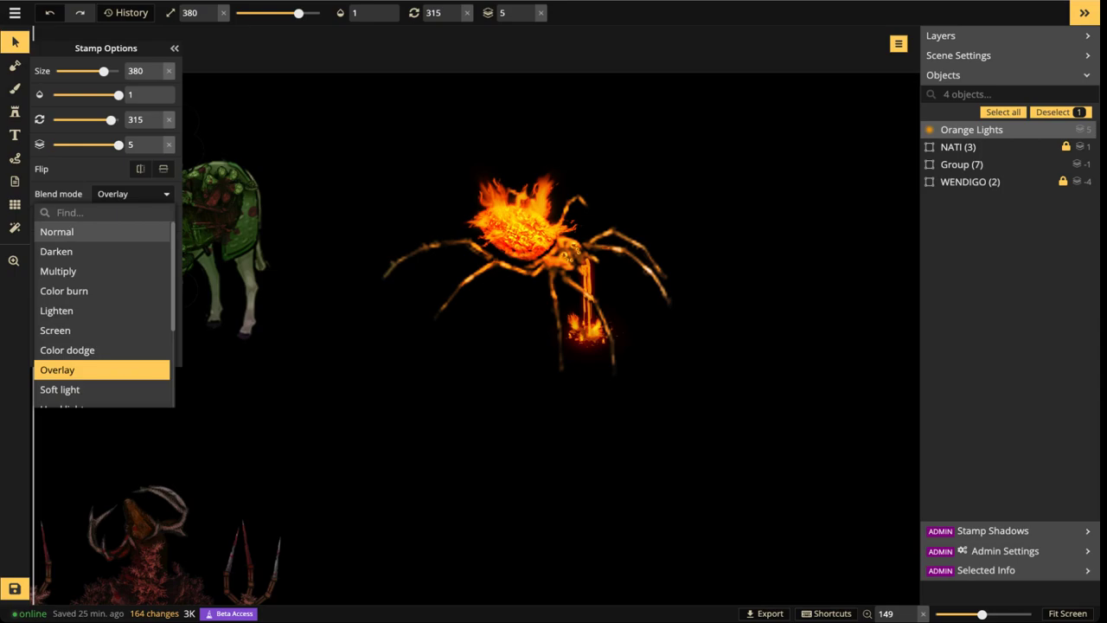
{"action": "left_click", "coordinate": [57, 232]}
{"action": "left_click", "coordinate": [57, 251]}
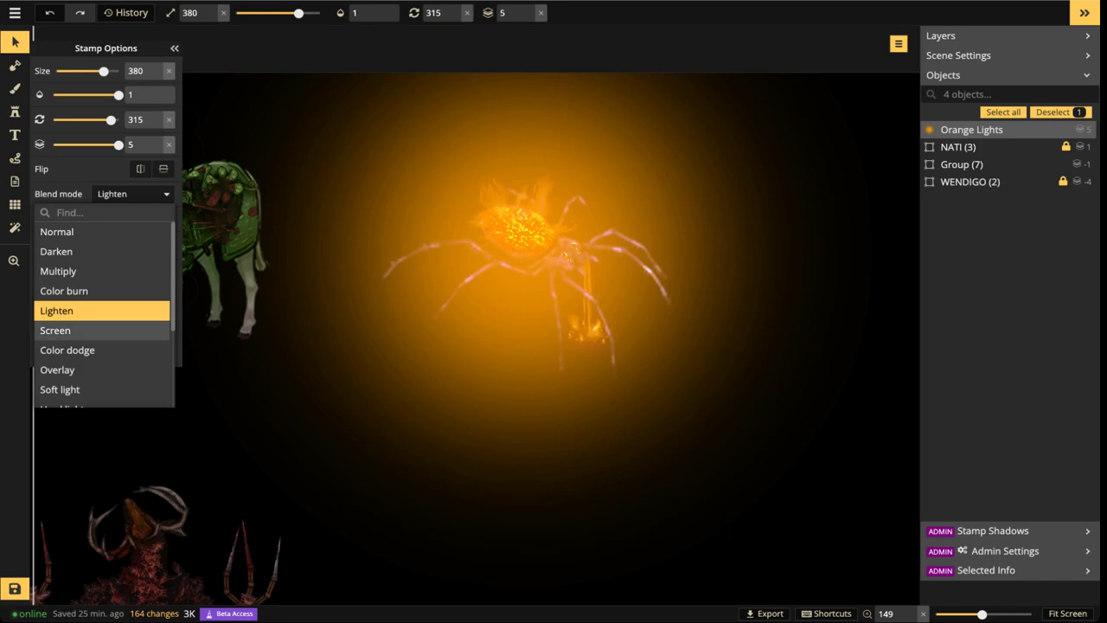
{"action": "left_click", "coordinate": [102, 330]}
{"action": "left_click", "coordinate": [102, 350]}
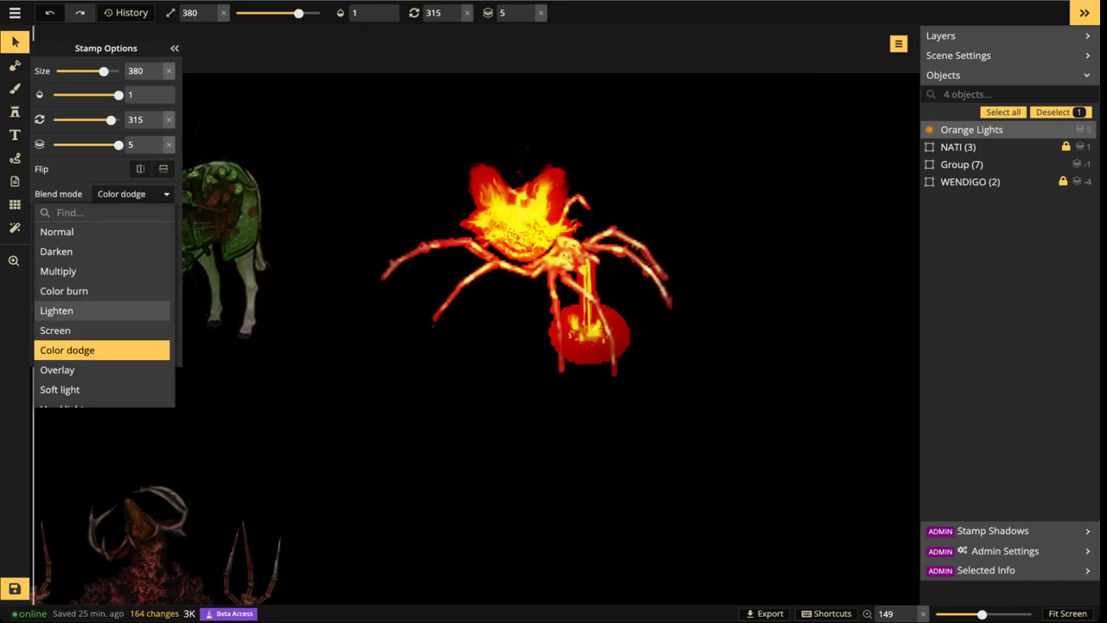
{"action": "scroll", "coordinate": [102, 311], "scroll_direction": "down", "scroll_amount": 1}
{"action": "key", "text": "Down"}
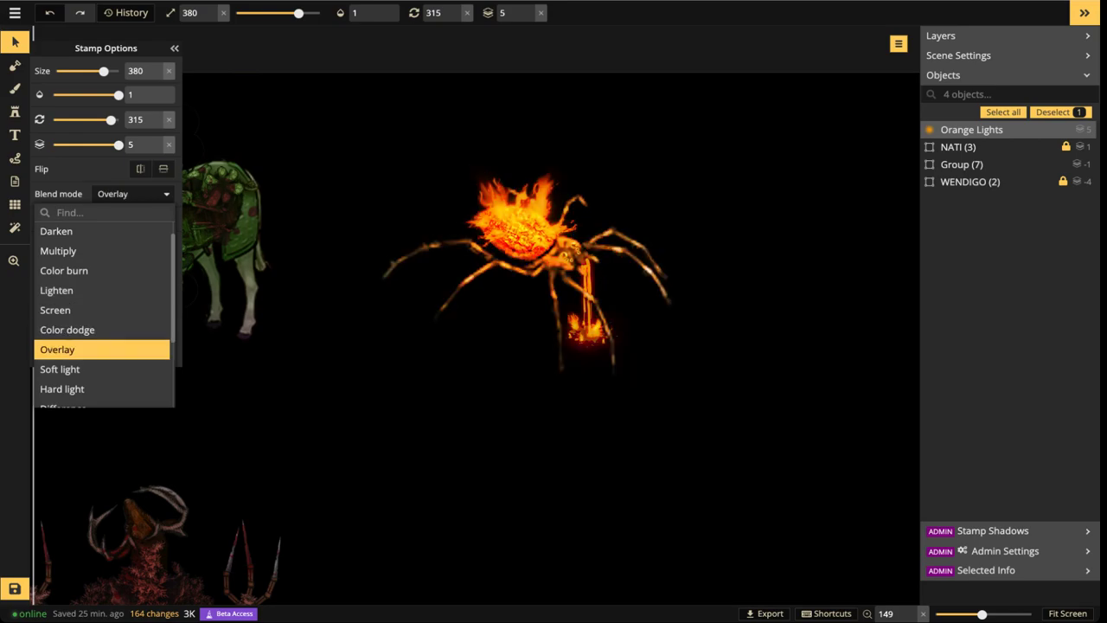
{"action": "key", "text": "Down"}
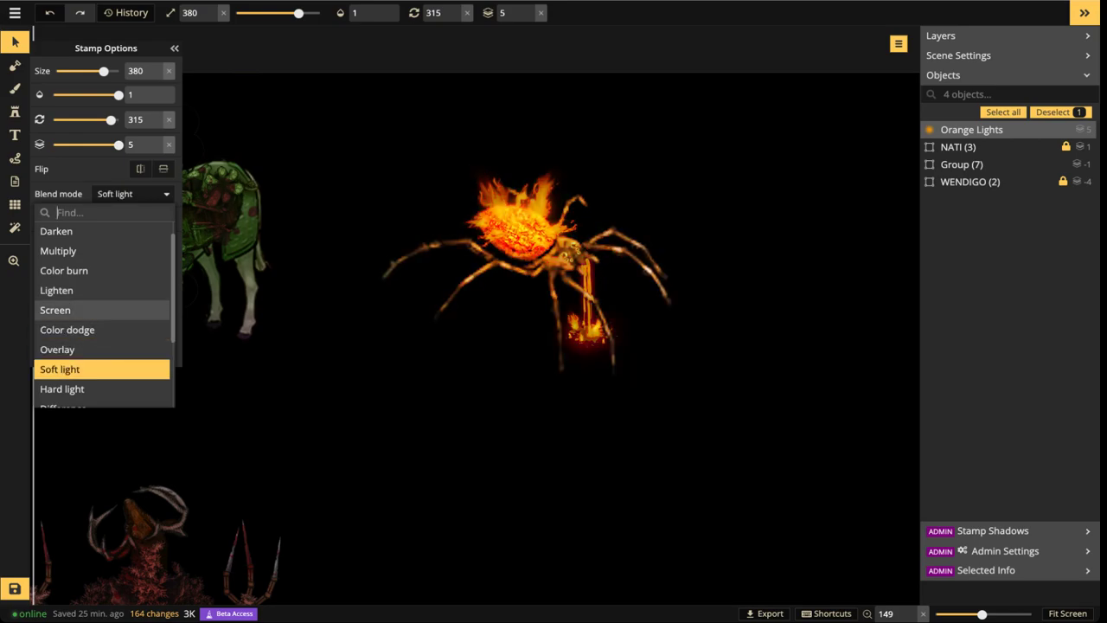
{"action": "scroll", "coordinate": [102, 309], "scroll_direction": "down", "scroll_amount": 1}
{"action": "key", "text": "Down"}
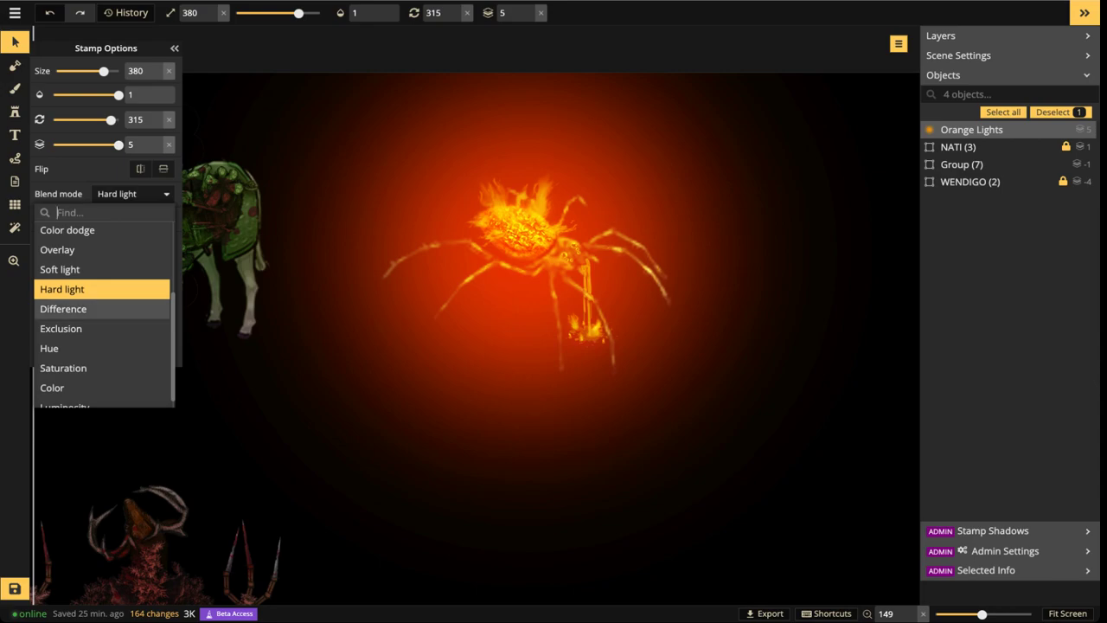
{"action": "key", "text": "Down"}
{"action": "key", "text": "Down"}
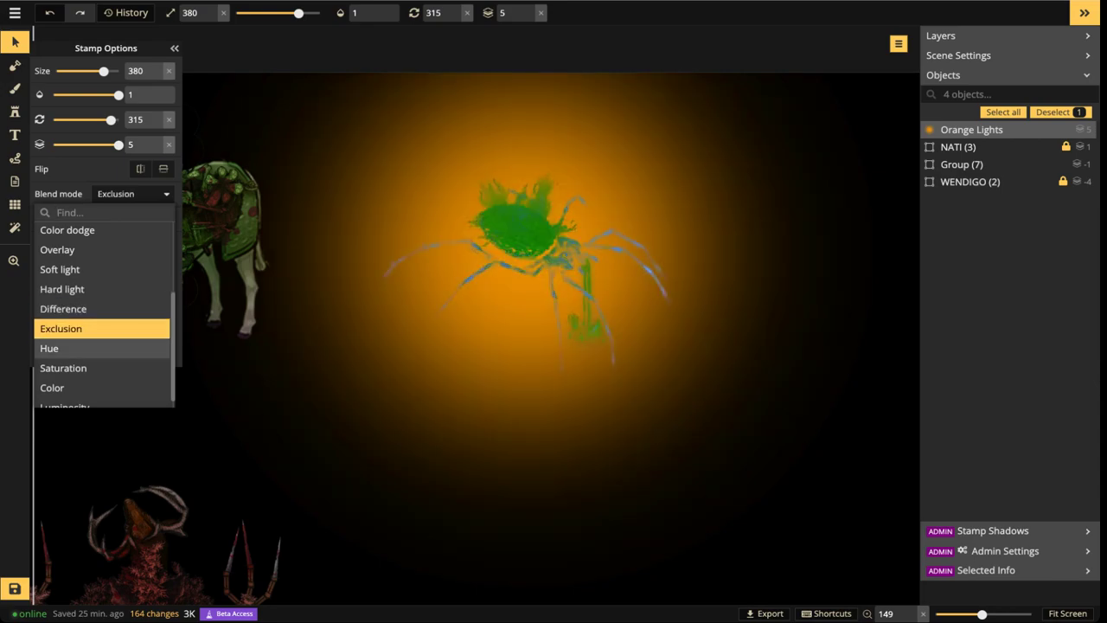
{"action": "key", "text": "Down"}
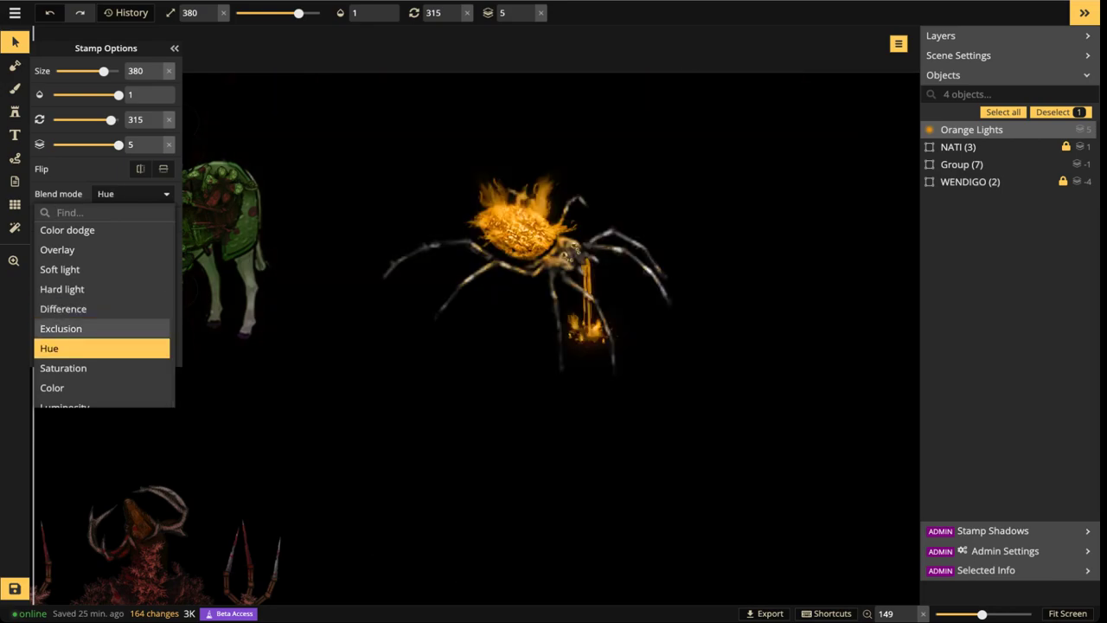
{"action": "key", "text": "Down"}
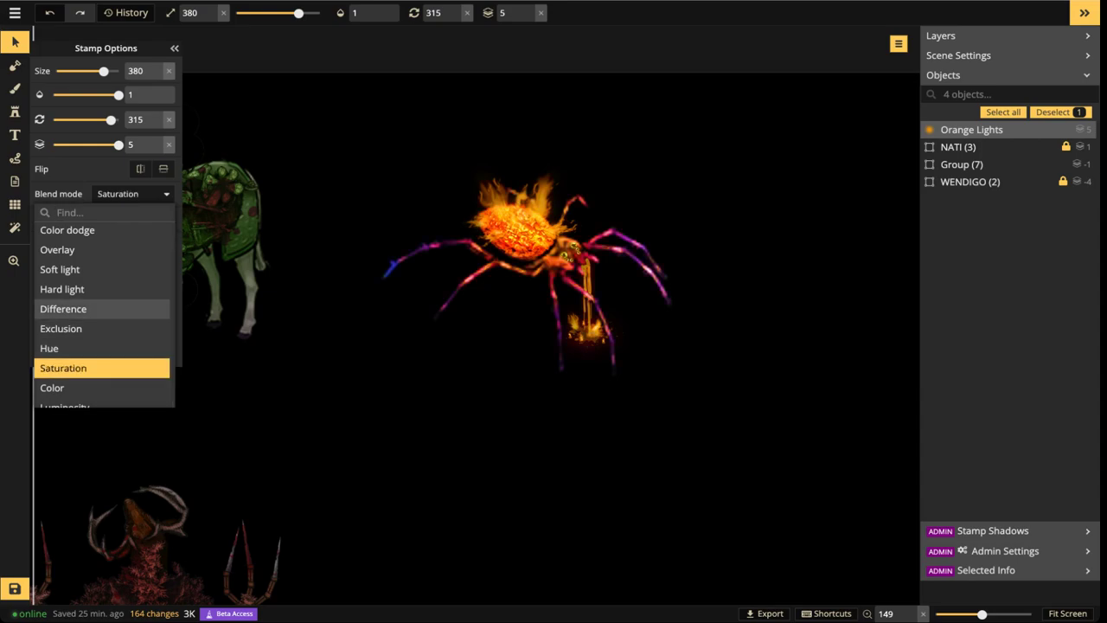
{"action": "scroll", "coordinate": [102, 285], "scroll_direction": "down", "scroll_amount": 1}
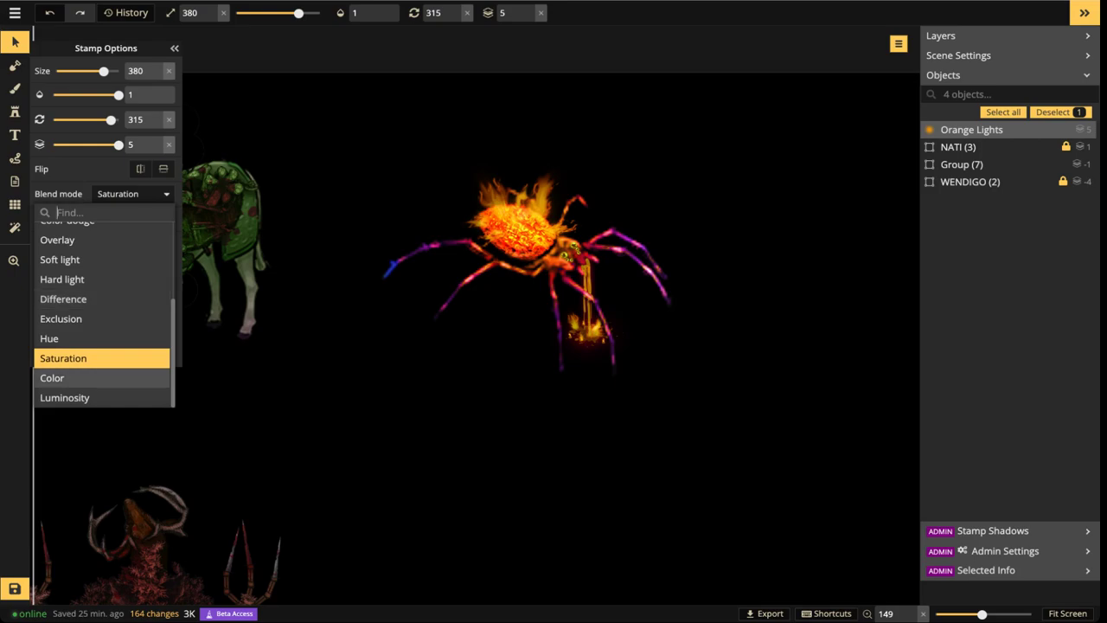
{"action": "key", "text": "Down"}
{"action": "key", "text": "Down"}
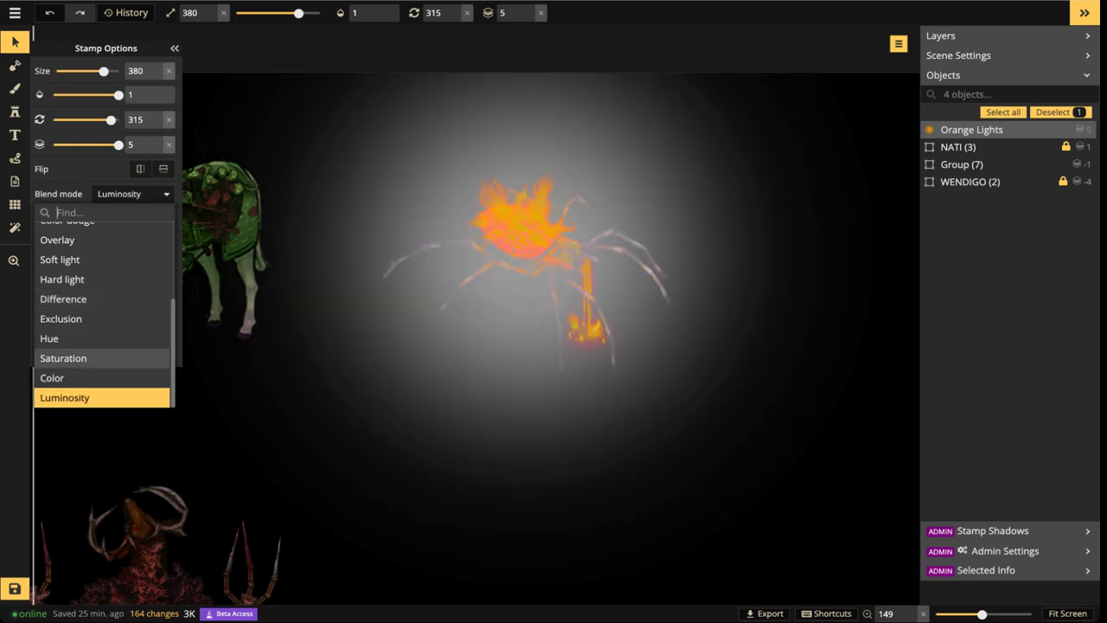
{"action": "key", "text": "Down"}
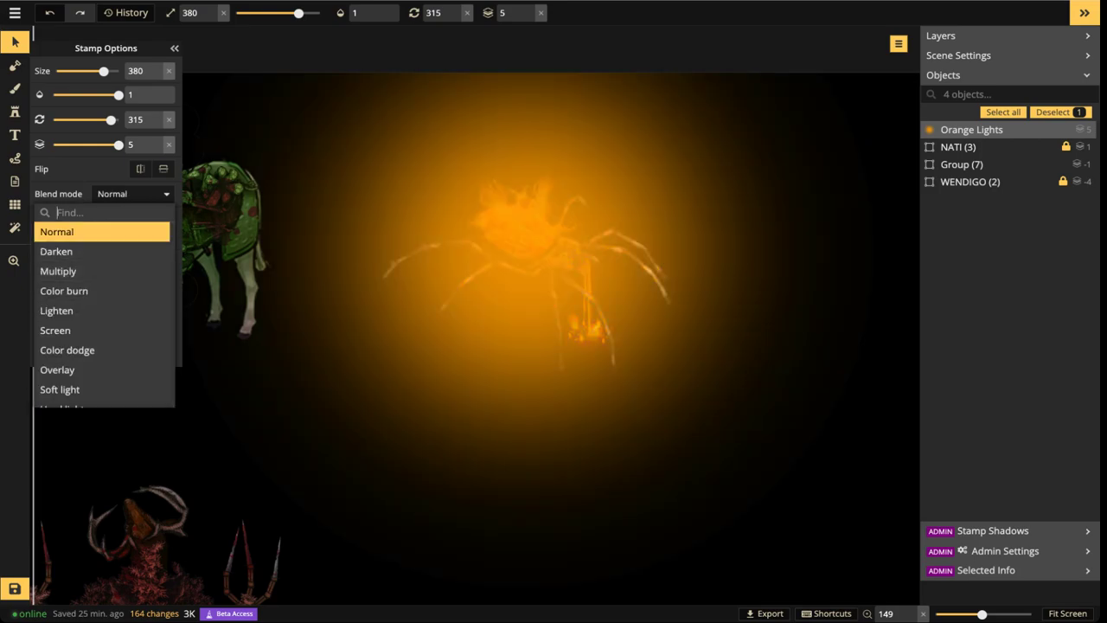
{"action": "key", "text": "Return"}
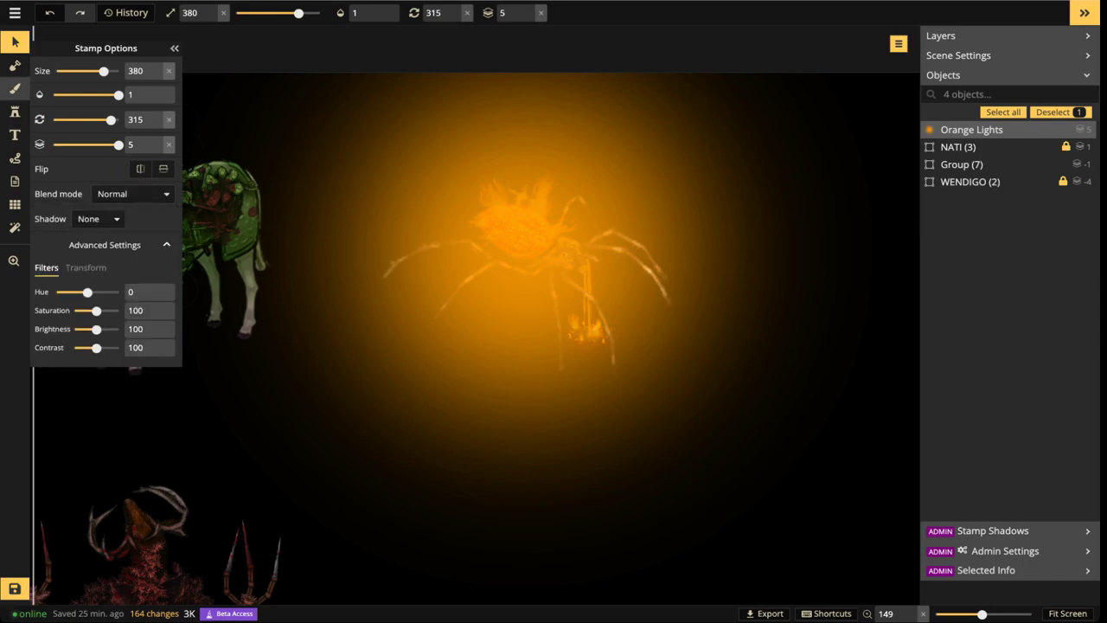
Set the orange light's hue filter to -51 and its saturation to 156
{"action": "left_click", "coordinate": [86, 268]}
{"action": "left_click", "coordinate": [47, 268]}
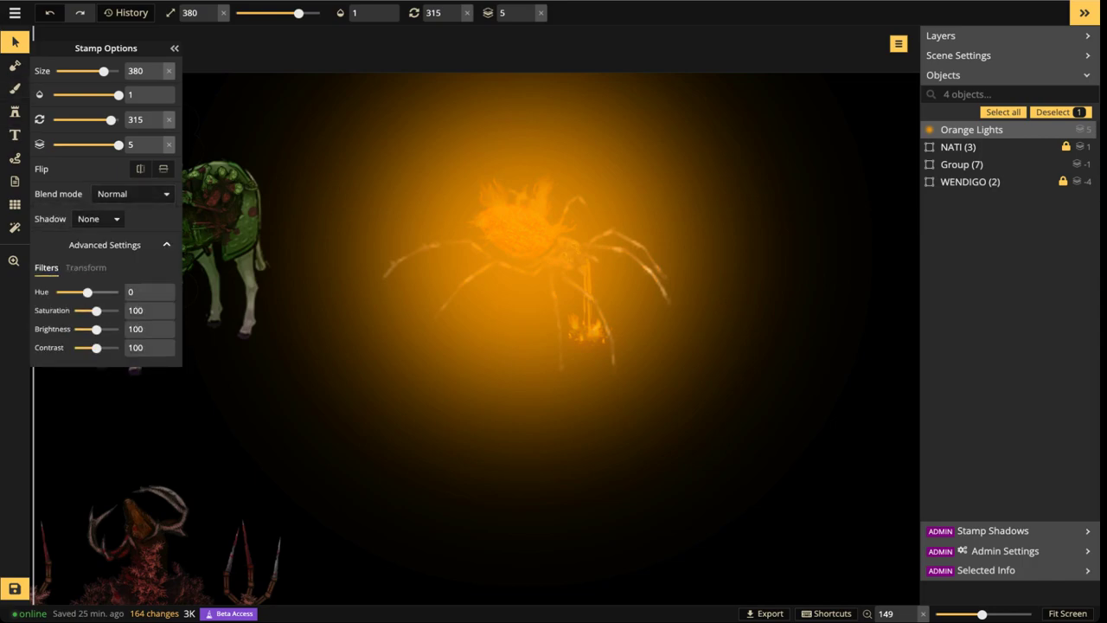
{"action": "mouse_move", "coordinate": [87, 291]}
{"action": "left_mouse_down"}
{"action": "mouse_move", "coordinate": [69, 291]}
{"action": "mouse_move", "coordinate": [105, 311]}
{"action": "mouse_move", "coordinate": [73, 291]}
{"action": "mouse_move", "coordinate": [157, 292]}
{"action": "mouse_move", "coordinate": [58, 292]}
{"action": "mouse_move", "coordinate": [79, 291]}
{"action": "left_mouse_up"}
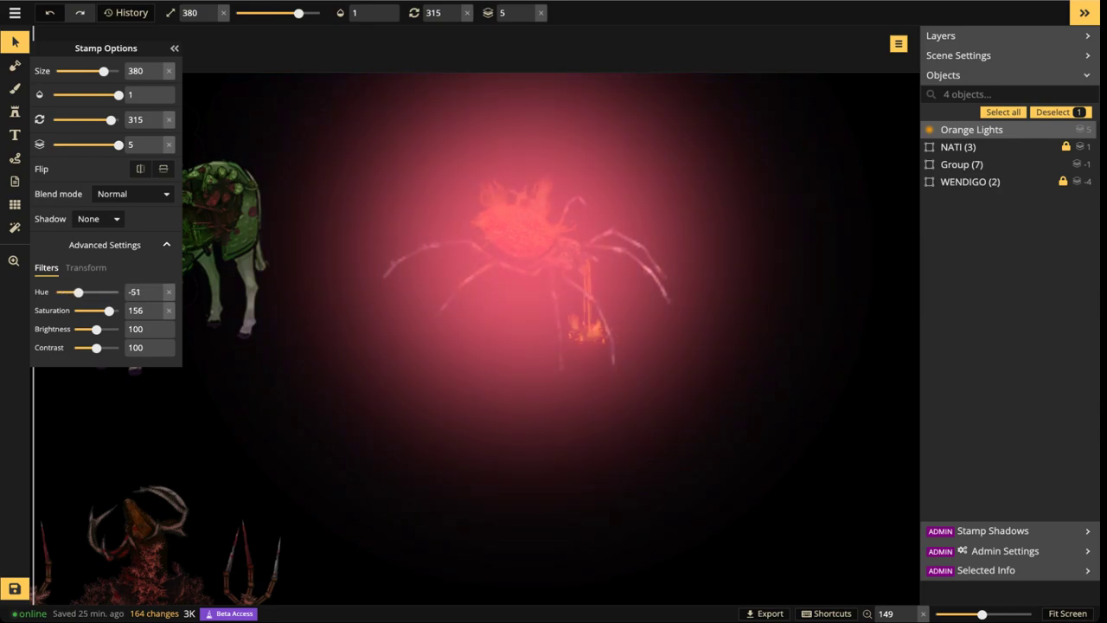
Try the Darken, Multiply and Color burn blend modes on the orange light and settle on Lighten
{"action": "left_click", "coordinate": [129, 193]}
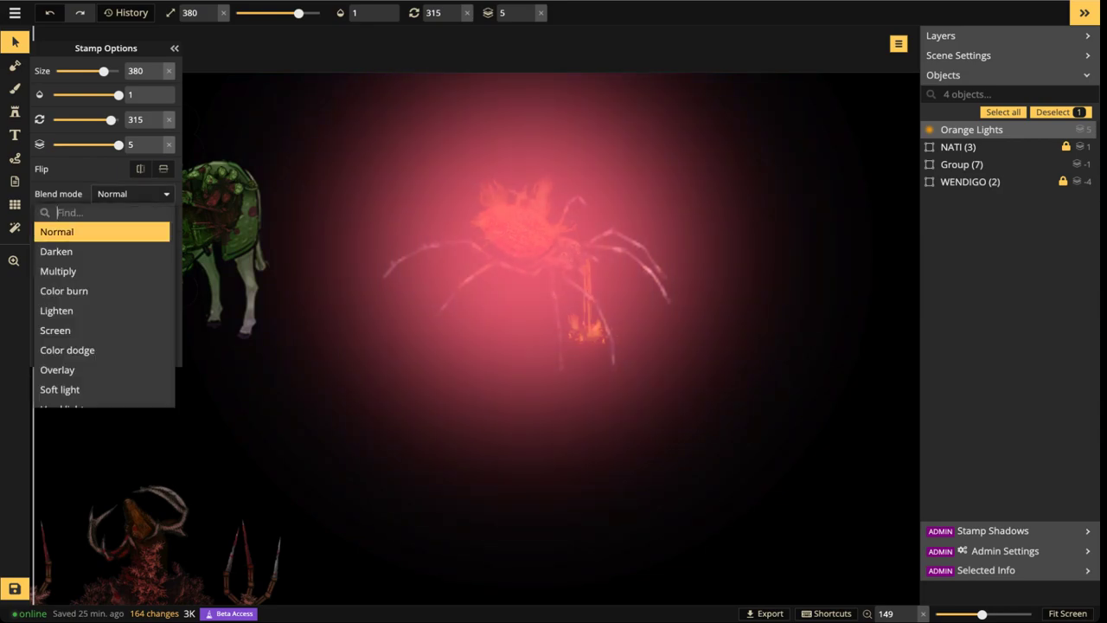
{"action": "left_click", "coordinate": [102, 251]}
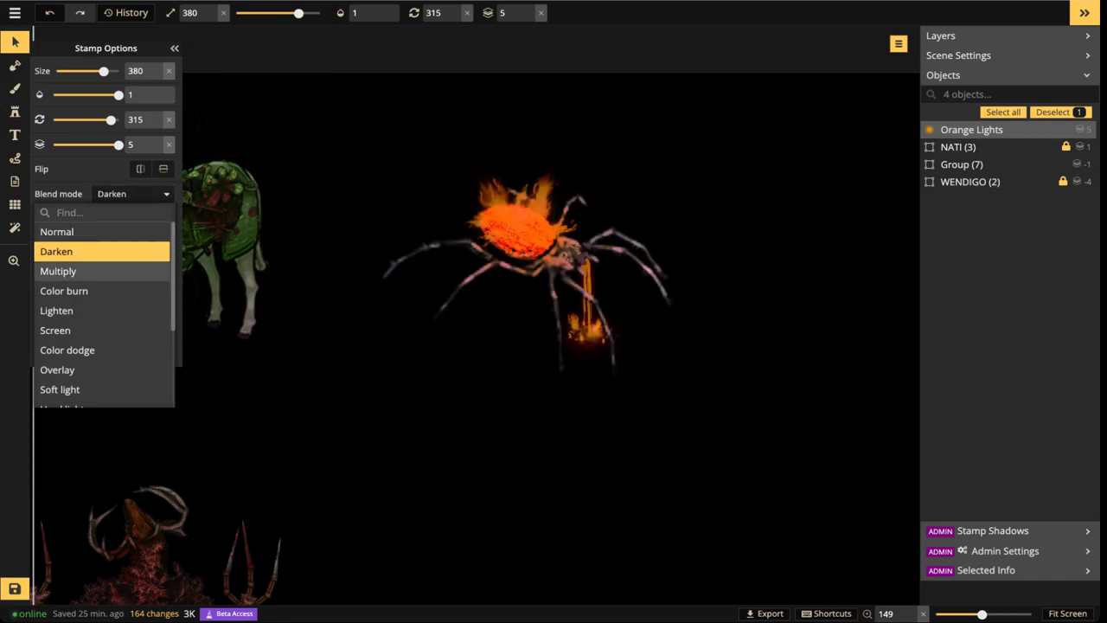
{"action": "key", "text": "Down"}
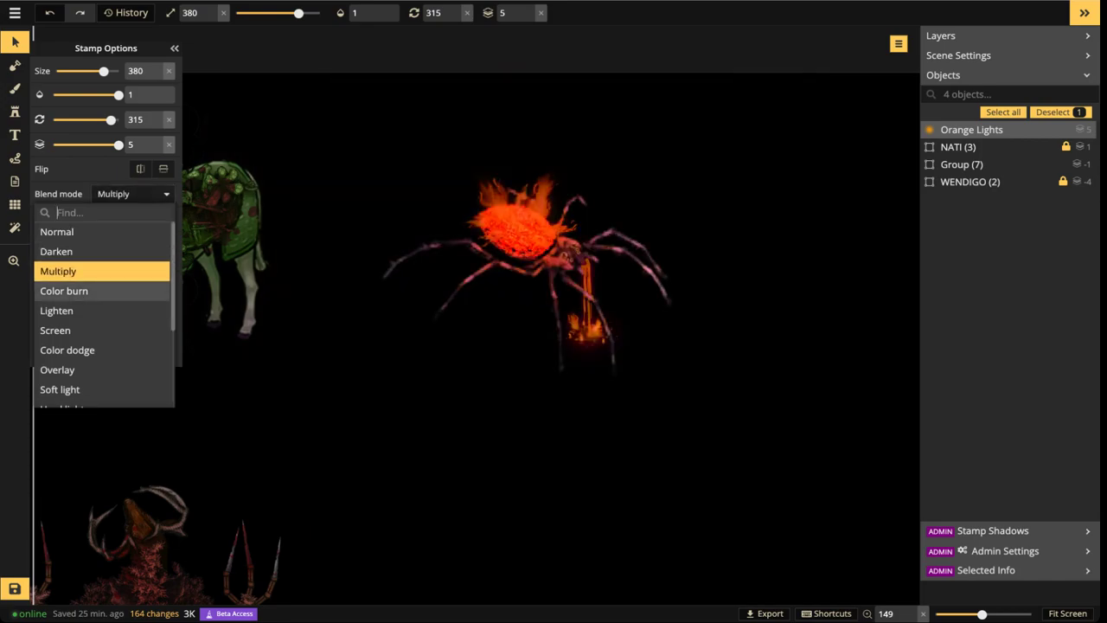
{"action": "key", "text": "Down"}
{"action": "scroll", "coordinate": [103, 311], "scroll_direction": "down", "scroll_amount": 1}
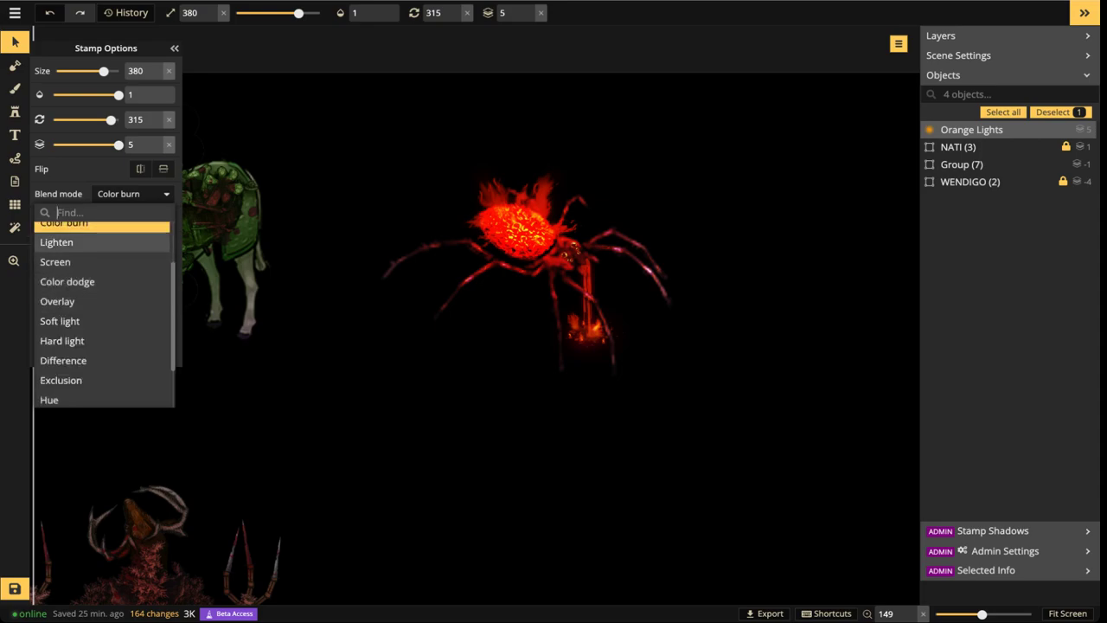
{"action": "key", "text": "Down"}
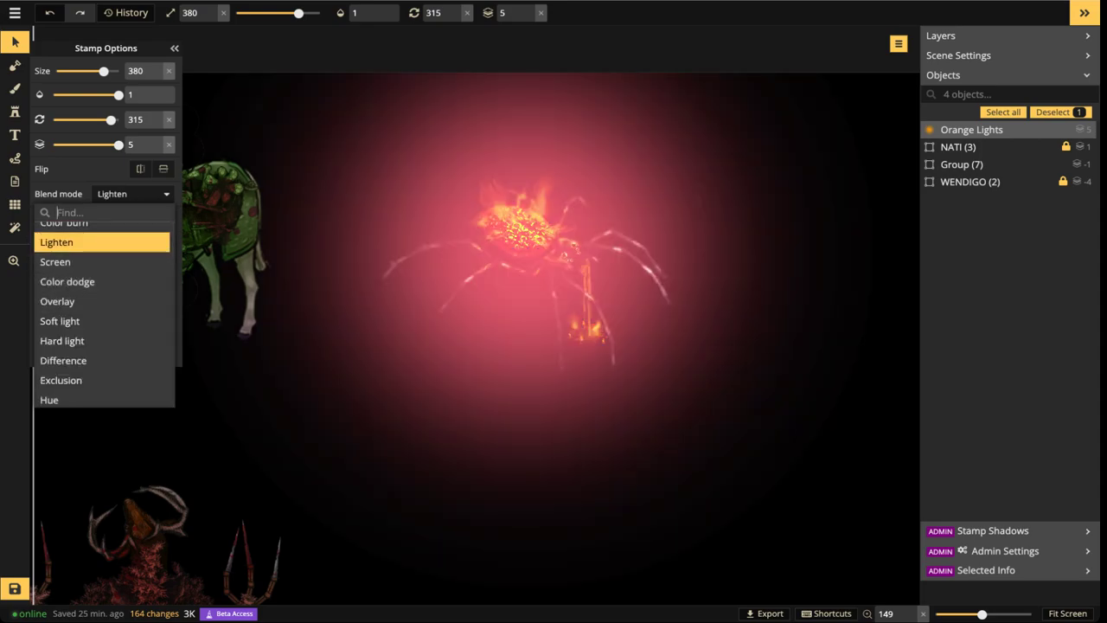
Shrink the orange light to size 150 and reposition it over the spider's burning abdomen
{"action": "left_click", "coordinate": [529, 242]}
{"action": "scroll", "coordinate": [529, 242], "scroll_direction": "down", "scroll_amount": 5}
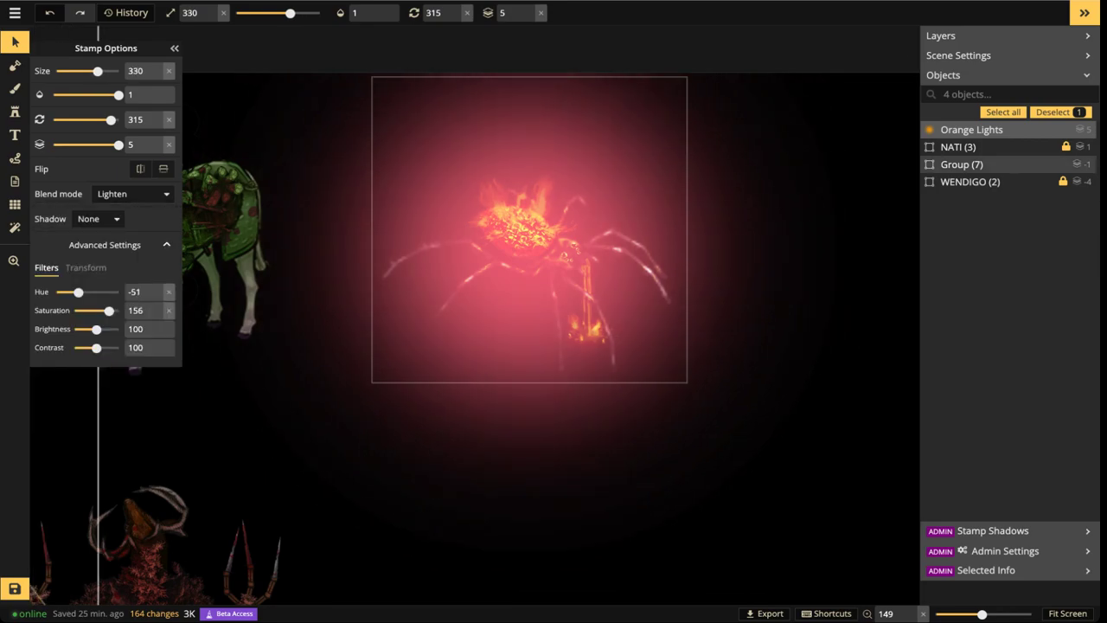
{"action": "scroll", "coordinate": [529, 242], "scroll_direction": "down", "scroll_amount": 9}
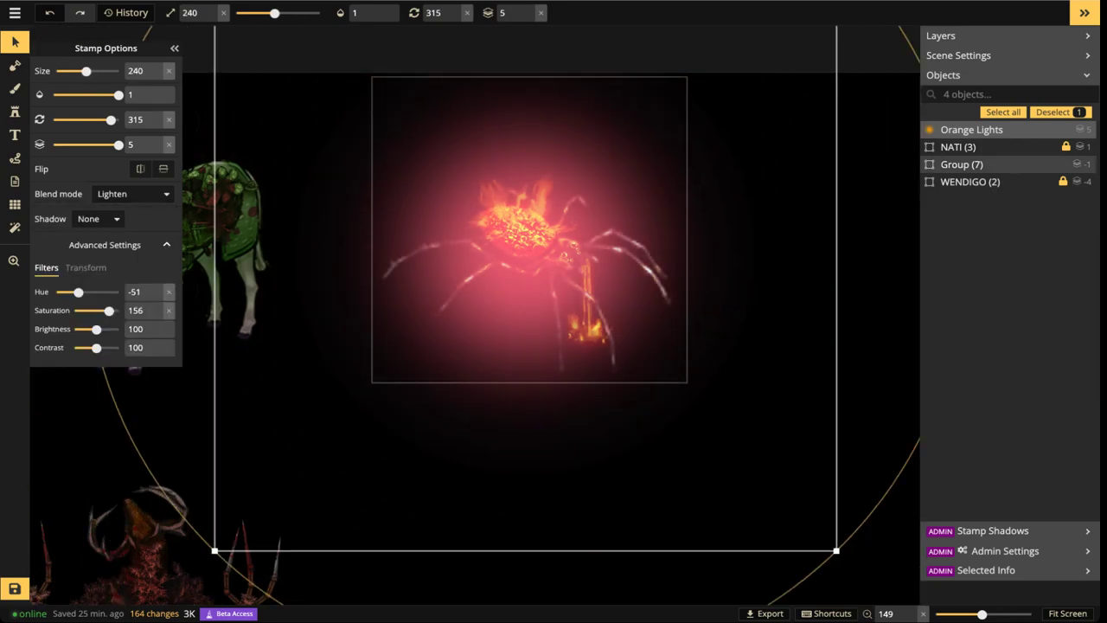
{"action": "key", "text": "bracketleft"}
{"action": "key", "text": "bracketleft"}
{"action": "key", "text": "bracketleft"}
{"action": "key", "text": "bracketleft"}
{"action": "key", "text": "bracketleft"}
{"action": "key", "text": "bracketleft"}
{"action": "key", "text": "bracketleft"}
{"action": "key", "text": "bracketleft"}
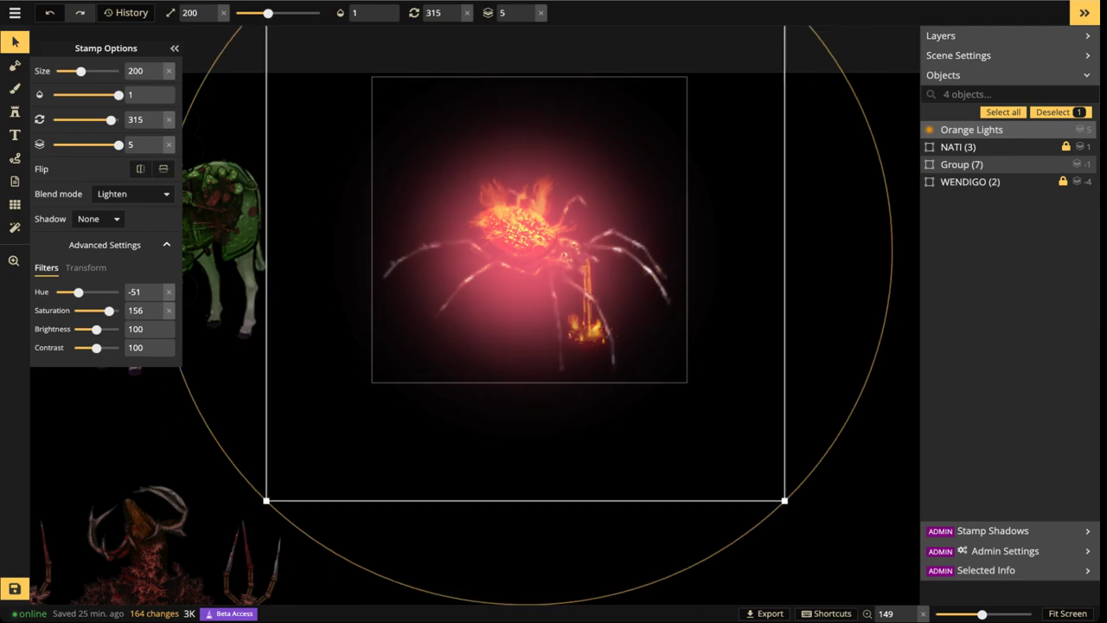
{"action": "key", "text": "bracketleft"}
{"action": "key", "text": "bracketleft"}
{"action": "key", "text": "bracketleft"}
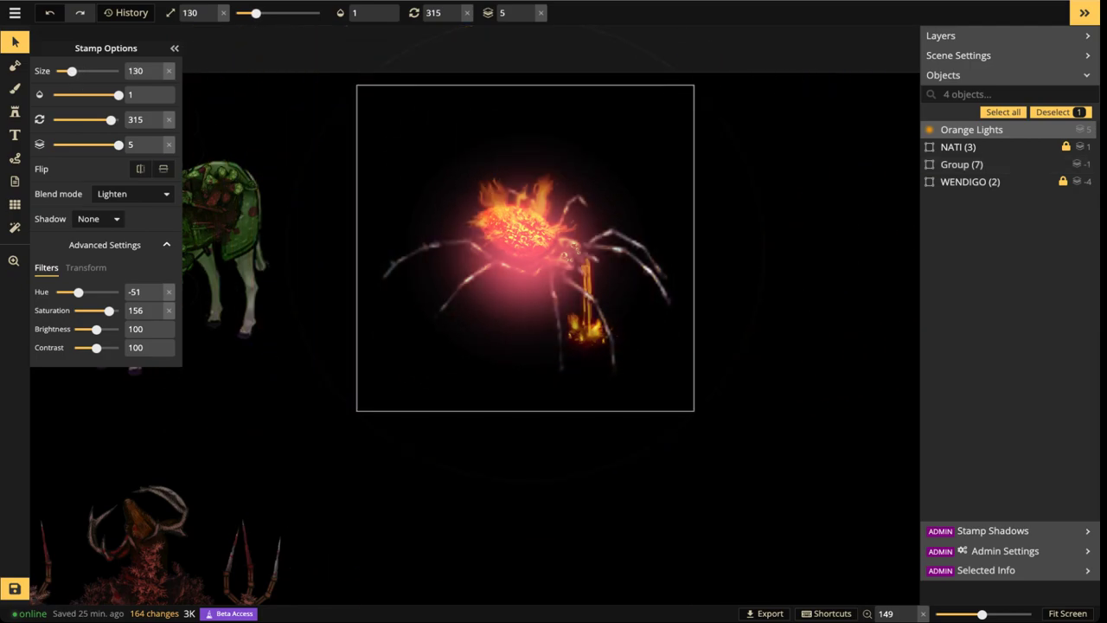
{"action": "left_click_drag", "start_coordinate": [518, 219], "coordinate": [509, 217]}
{"action": "key", "text": "bracketright"}
{"action": "key", "text": "bracketright"}
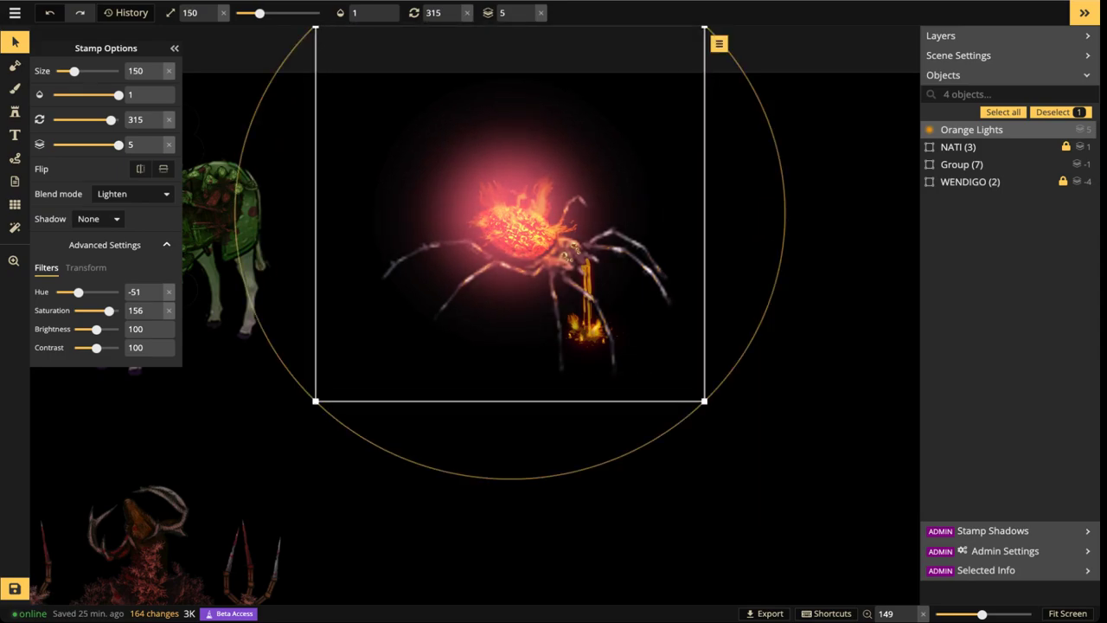
Lower the orange light's opacity to 0.91 and deselect it
{"action": "left_click", "coordinate": [382, 17]}
{"action": "left_click", "coordinate": [381, 18]}
{"action": "scroll", "coordinate": [363, 12], "scroll_direction": "down", "scroll_amount": 7}
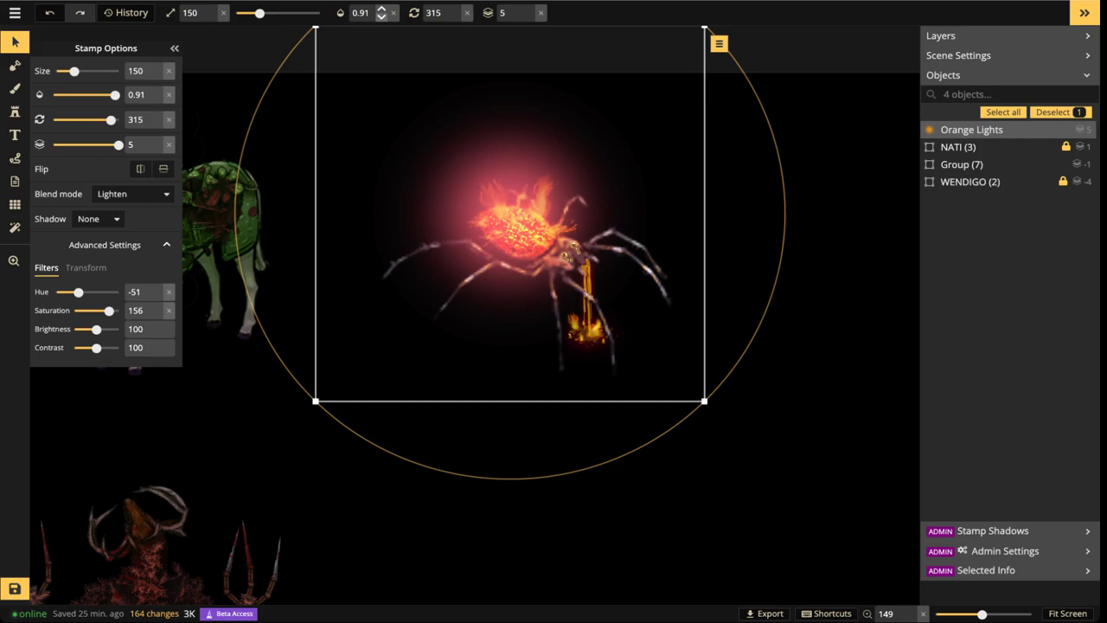
{"action": "key", "text": "Escape"}
{"action": "scroll", "coordinate": [627, 255], "scroll_direction": "down", "scroll_amount": 4}
{"action": "left_click_drag", "start_coordinate": [627, 255], "coordinate": [621, 274]}
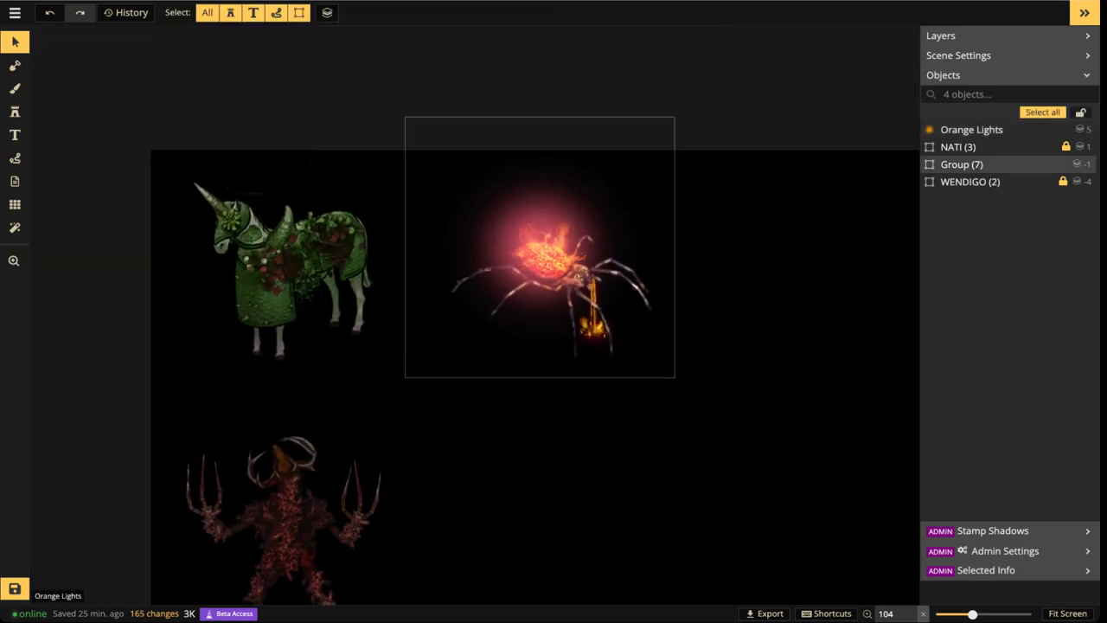
{"action": "scroll", "coordinate": [550, 238], "scroll_direction": "up", "scroll_amount": 3}
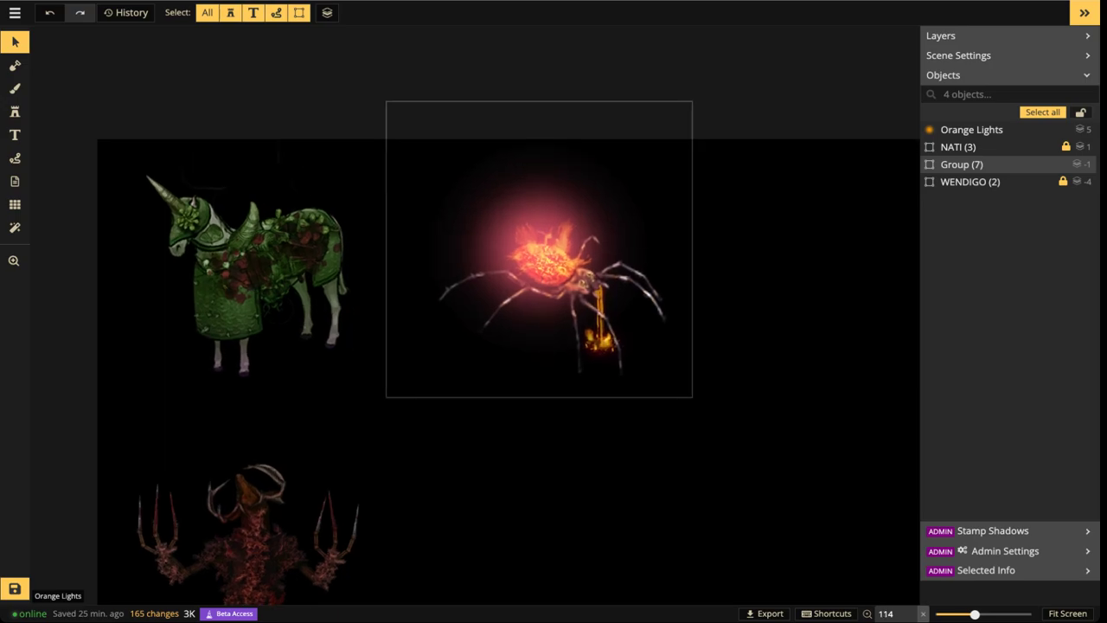
{"action": "scroll", "coordinate": [589, 254], "scroll_direction": "down", "scroll_amount": 2}
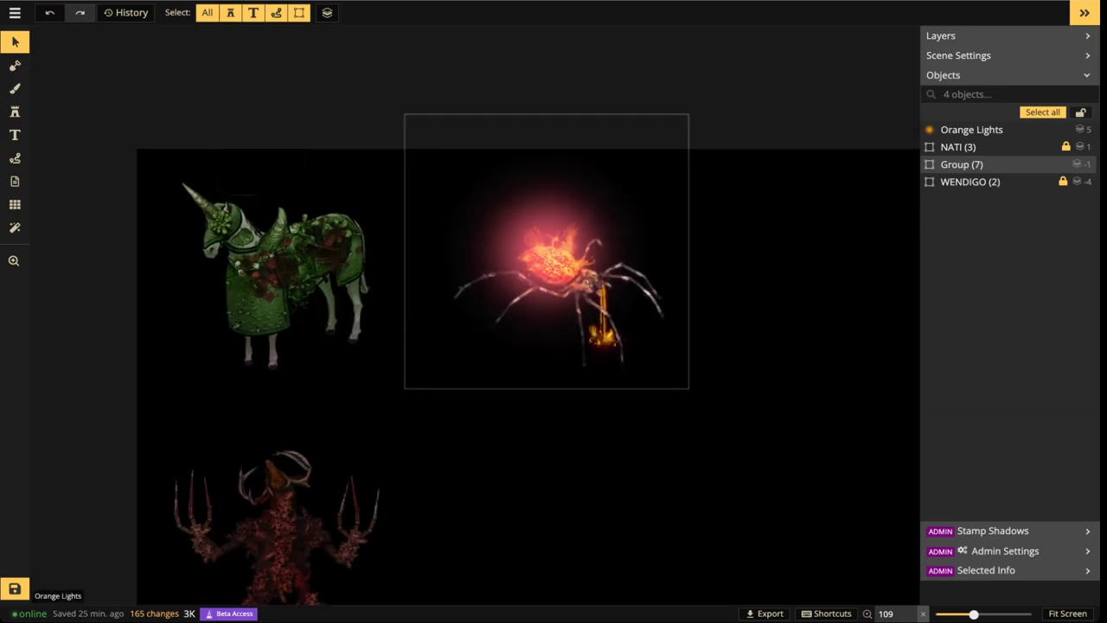
{"action": "left_click", "coordinate": [589, 253]}
{"action": "key", "text": "Escape"}
{"action": "scroll", "coordinate": [538, 322], "scroll_direction": "up", "scroll_amount": 3}
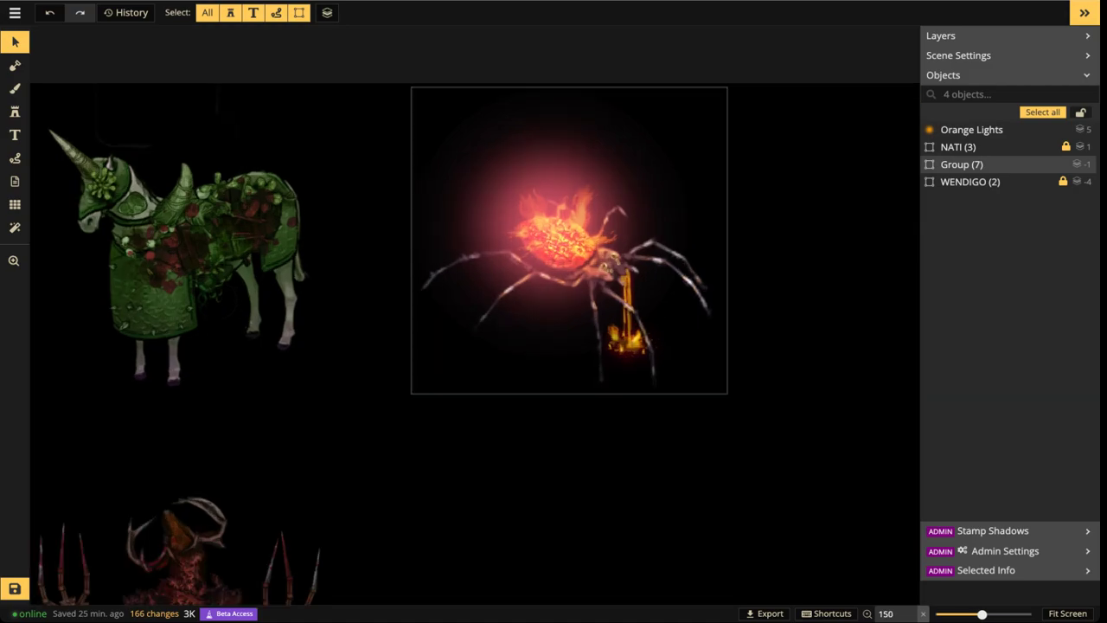
Enter the nested LAVA SPIDER group down to its 69-object subgroup and select the Spiders stamp
{"action": "double_click", "coordinate": [538, 322]}
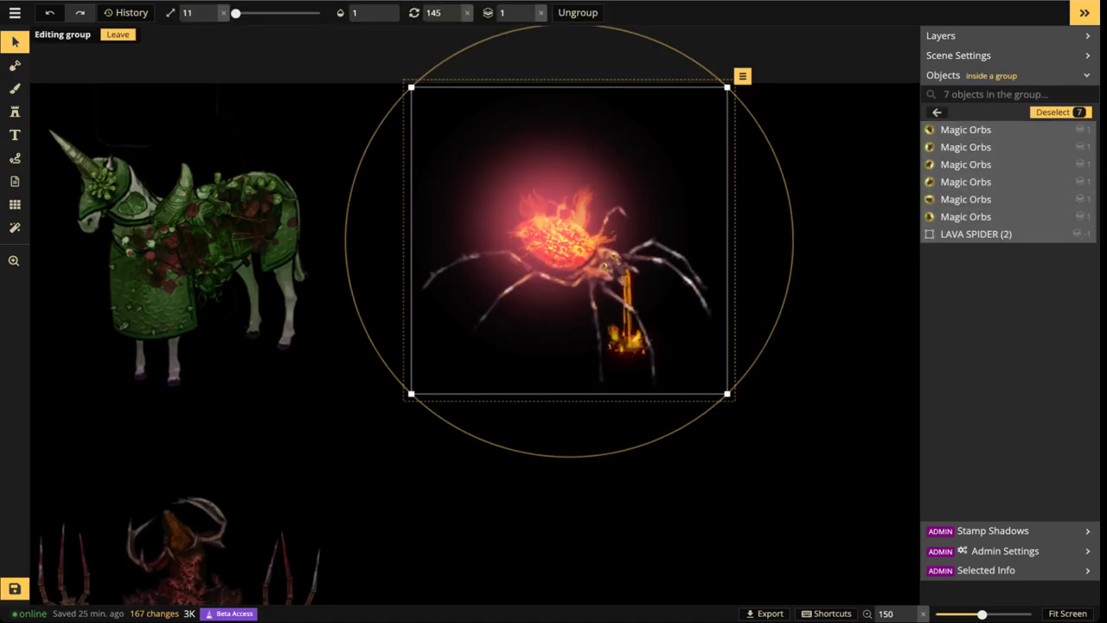
{"action": "double_click", "coordinate": [976, 235]}
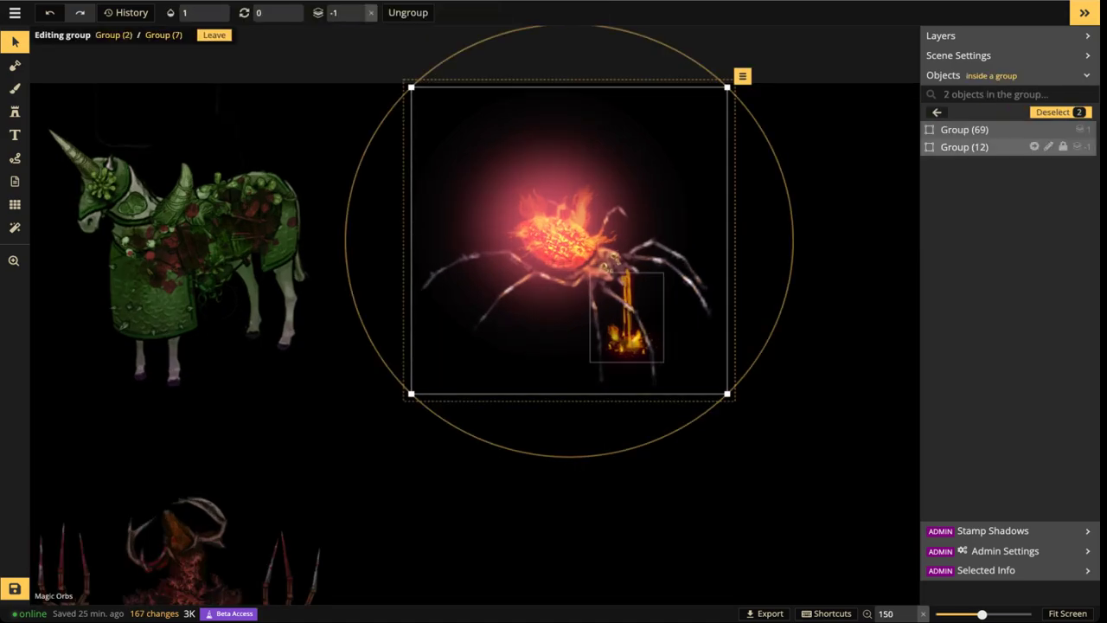
{"action": "double_click", "coordinate": [976, 147]}
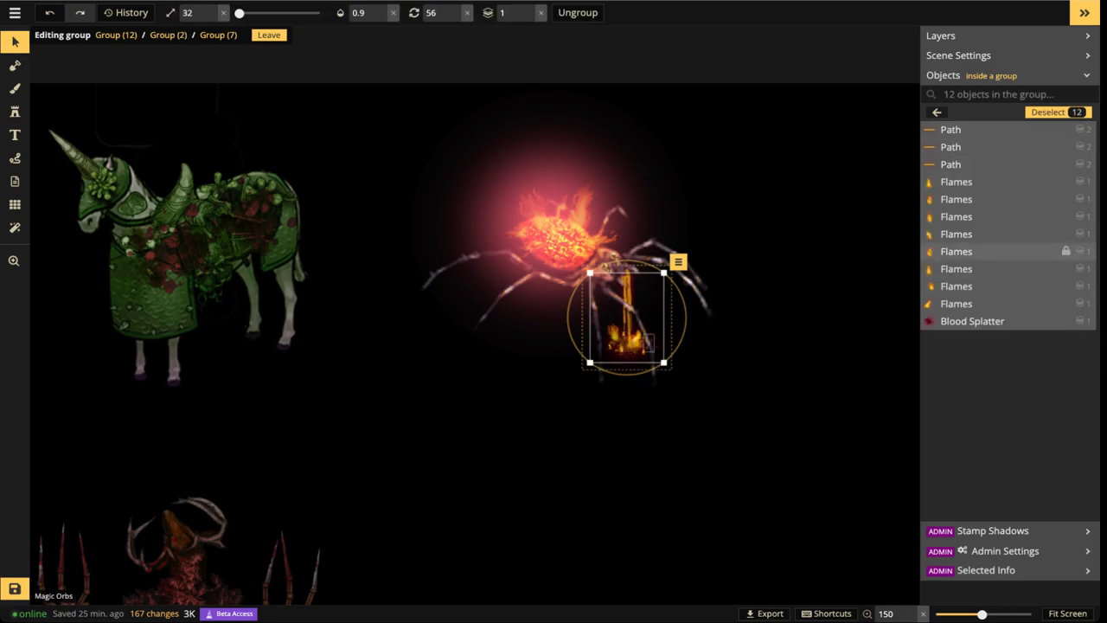
{"action": "key", "text": "Escape"}
{"action": "key", "text": "Escape"}
{"action": "double_click", "coordinate": [975, 130]}
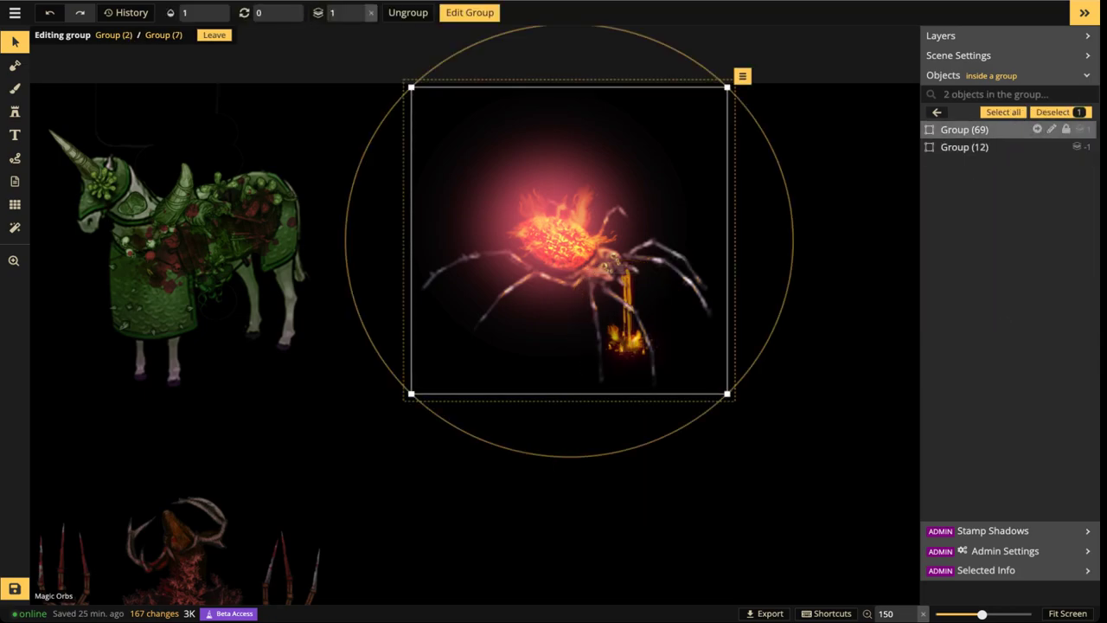
{"action": "scroll", "coordinate": [975, 160], "scroll_direction": "down", "scroll_amount": 9}
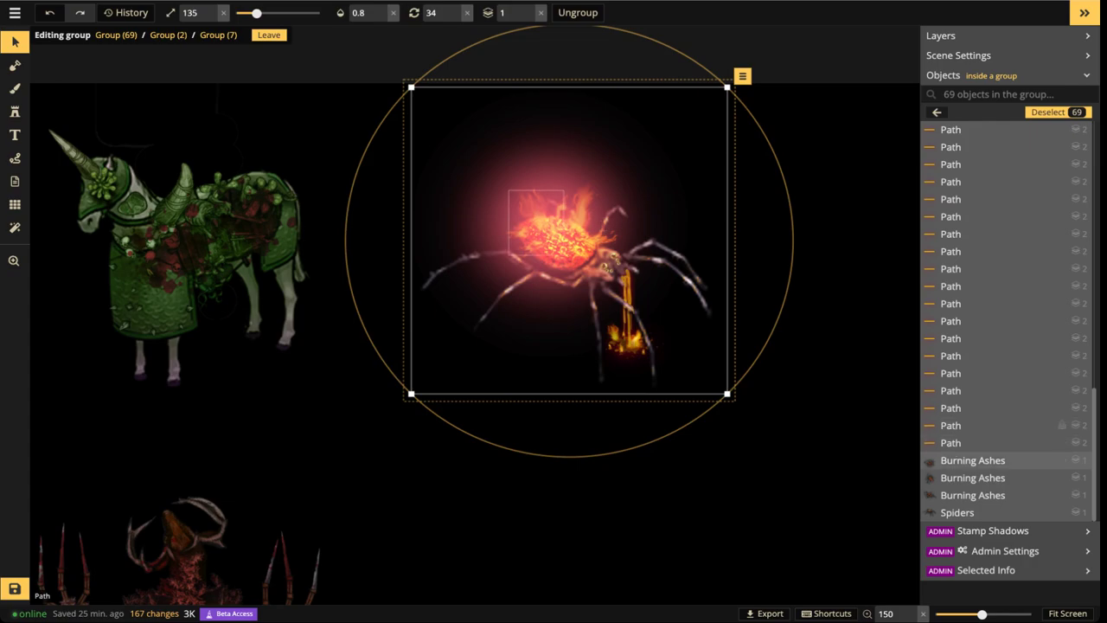
{"action": "left_click", "coordinate": [957, 512]}
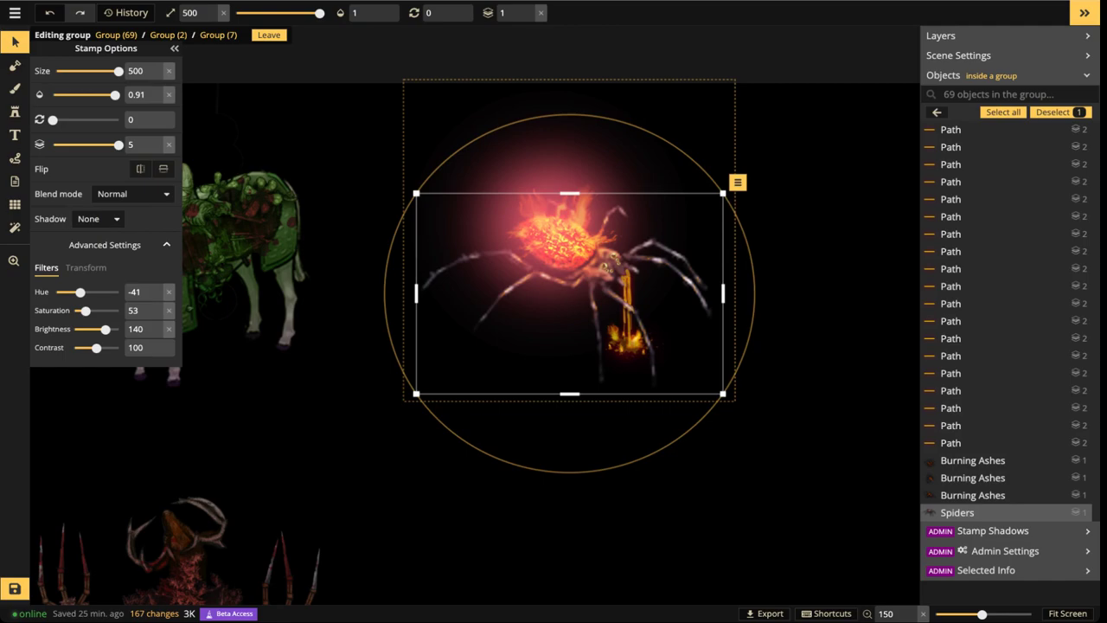
Give the Spiders stamp a yellow Object shadow and try blur values of 3.4 and 50
{"action": "left_click", "coordinate": [97, 218]}
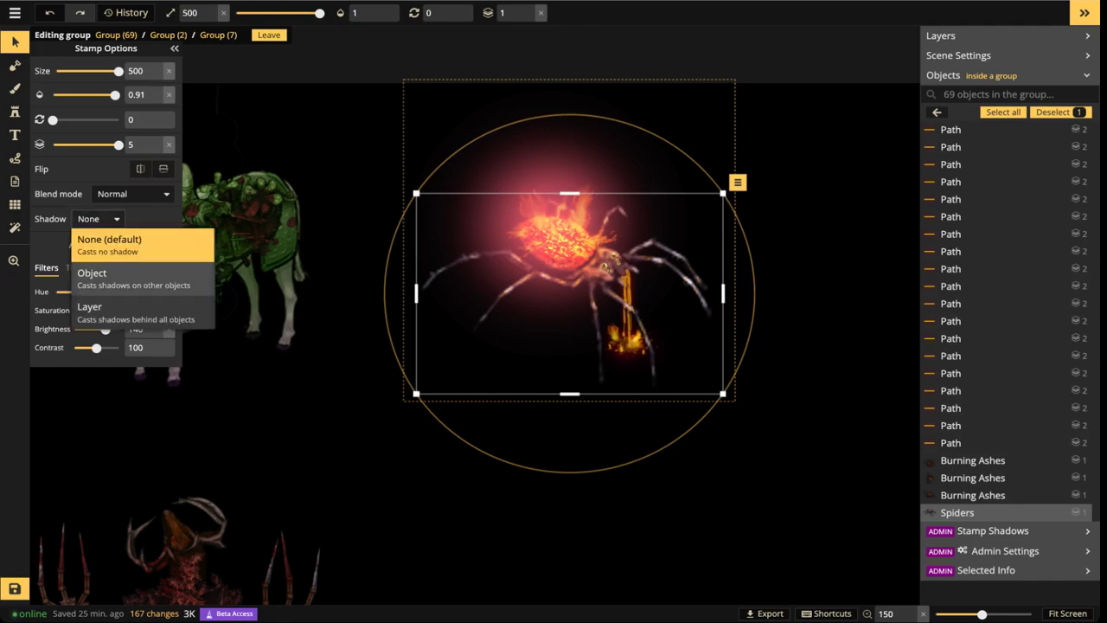
{"action": "left_click", "coordinate": [129, 277]}
{"action": "left_click", "coordinate": [162, 219]}
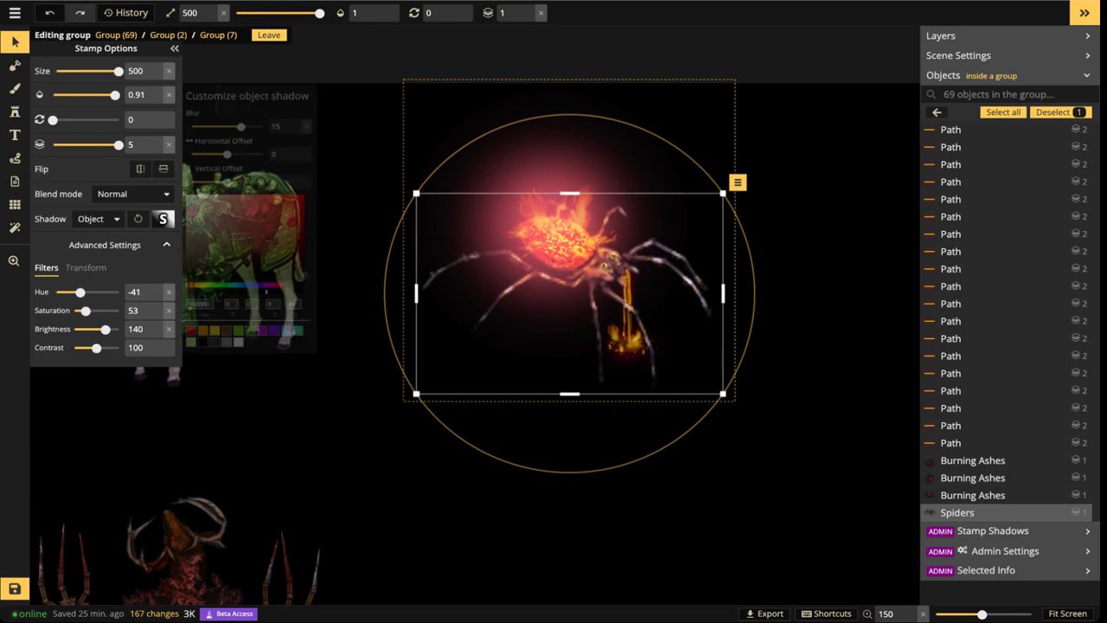
{"action": "left_click", "coordinate": [219, 348]}
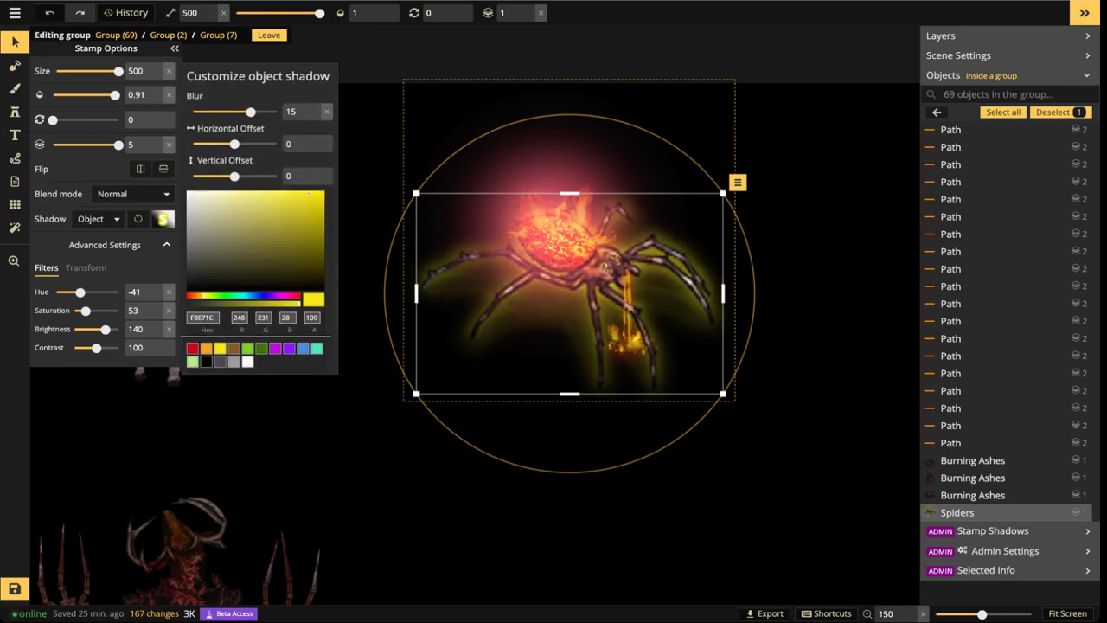
{"action": "left_click_drag", "start_coordinate": [250, 111], "coordinate": [222, 111]}
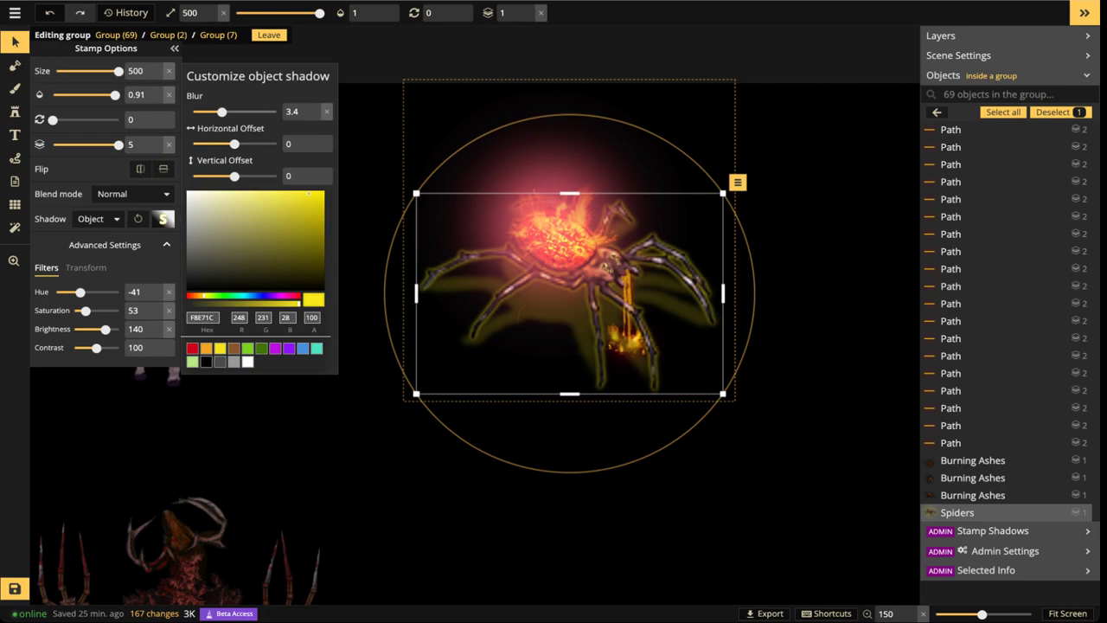
{"action": "left_click_drag", "start_coordinate": [221, 111], "coordinate": [275, 112]}
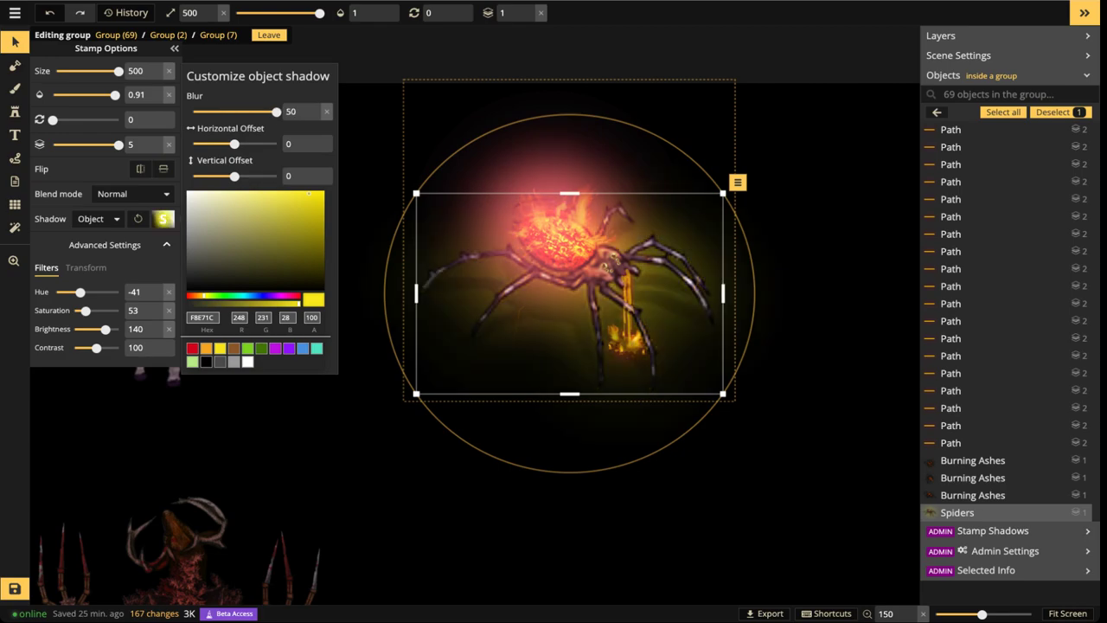
Recolour the spider's shadow to red D0021B with alpha 47 and blur 2.1, then leave the nested groups
{"action": "left_click", "coordinate": [192, 347]}
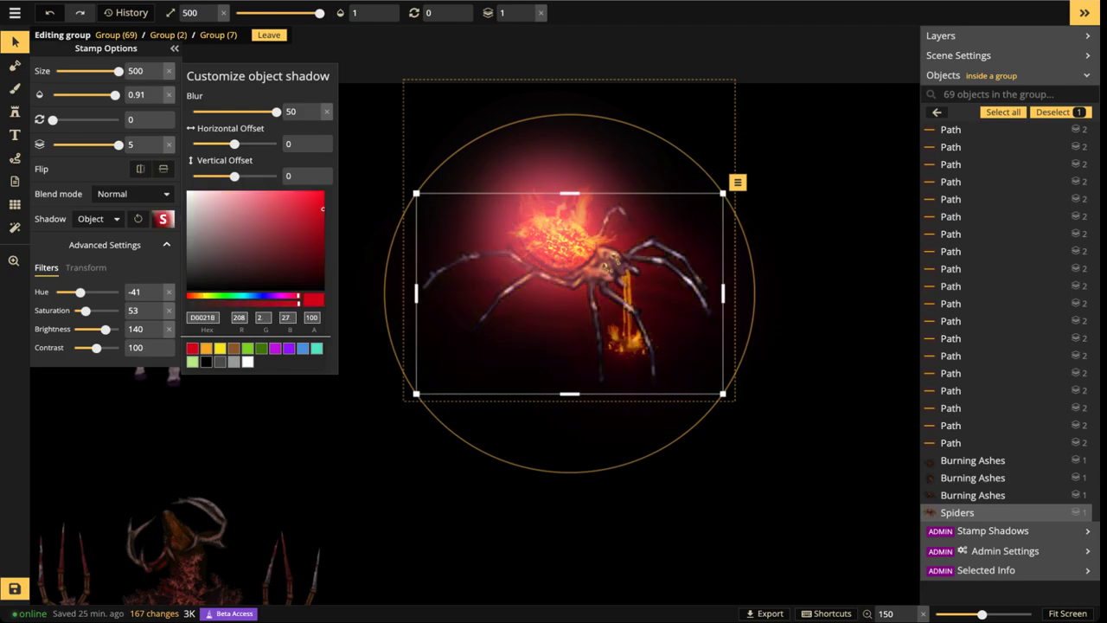
{"action": "left_click_drag", "start_coordinate": [298, 304], "coordinate": [239, 303]}
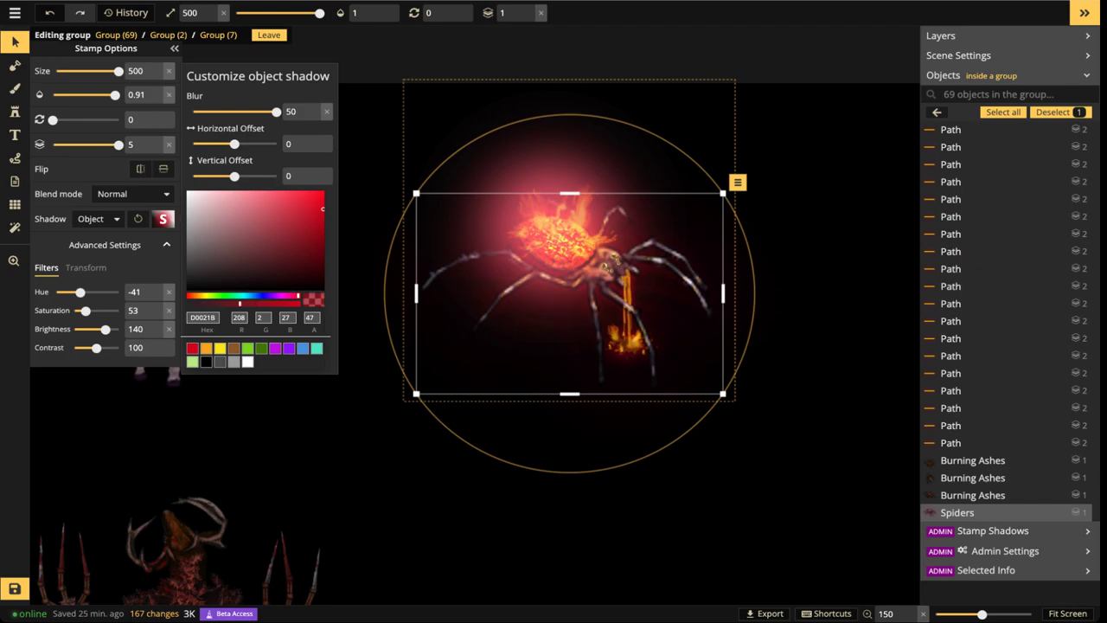
{"action": "left_click_drag", "start_coordinate": [275, 112], "coordinate": [215, 112]}
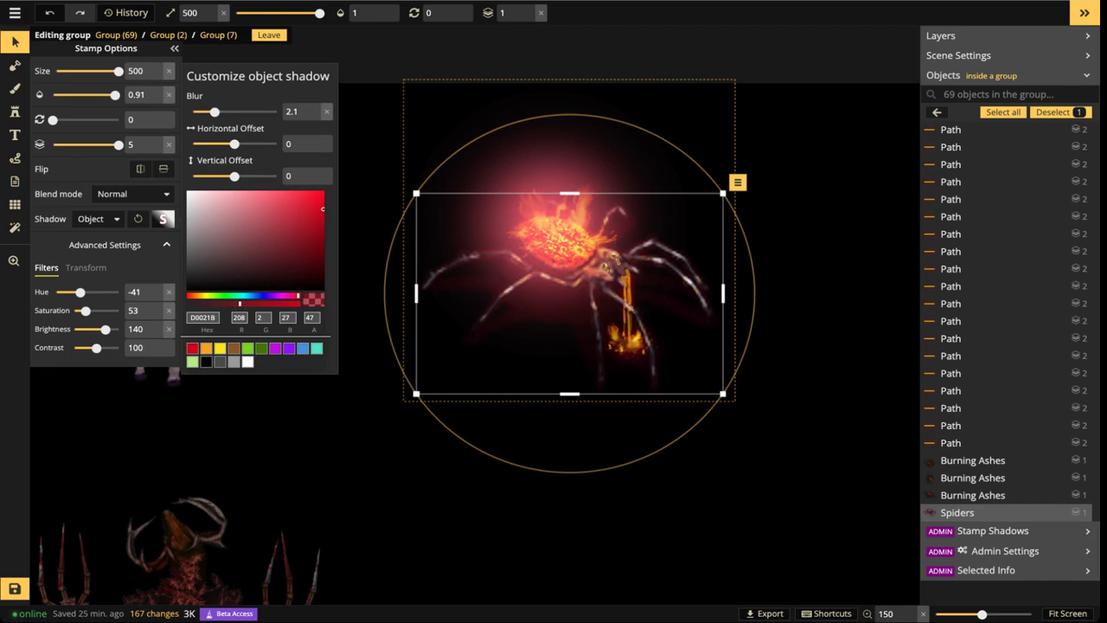
{"action": "left_click", "coordinate": [525, 222]}
{"action": "key", "text": "Escape"}
{"action": "key", "text": "Escape"}
{"action": "scroll", "coordinate": [629, 236], "scroll_direction": "down", "scroll_amount": 5}
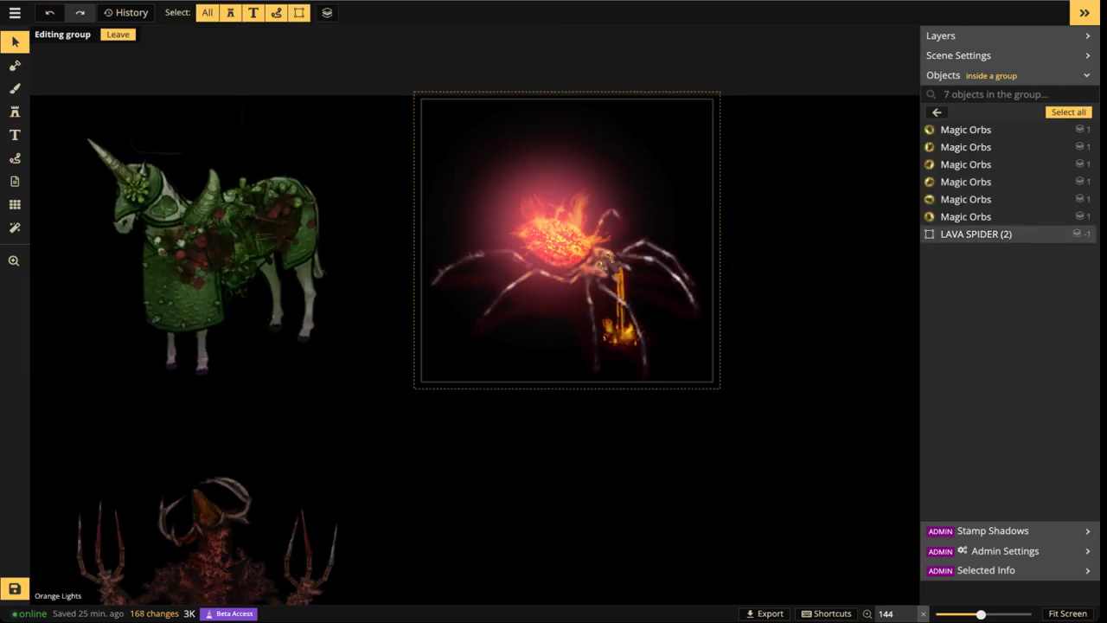
{"action": "key", "text": "Escape"}
Select the Orange Lights stamp together with the spider group and combine them into one group
{"action": "key", "text": "space"}
{"action": "left_click_drag", "start_coordinate": [863, 241], "coordinate": [822, 273]}
{"action": "scroll", "coordinate": [822, 272], "scroll_direction": "up", "scroll_amount": 2}
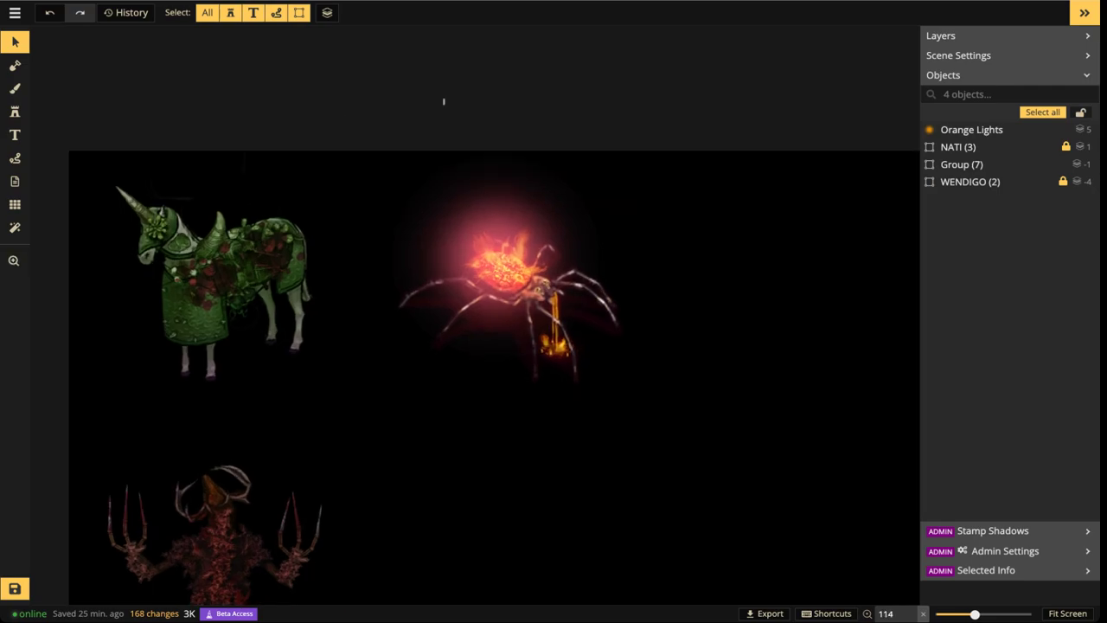
{"action": "left_click_drag", "start_coordinate": [444, 101], "coordinate": [668, 399]}
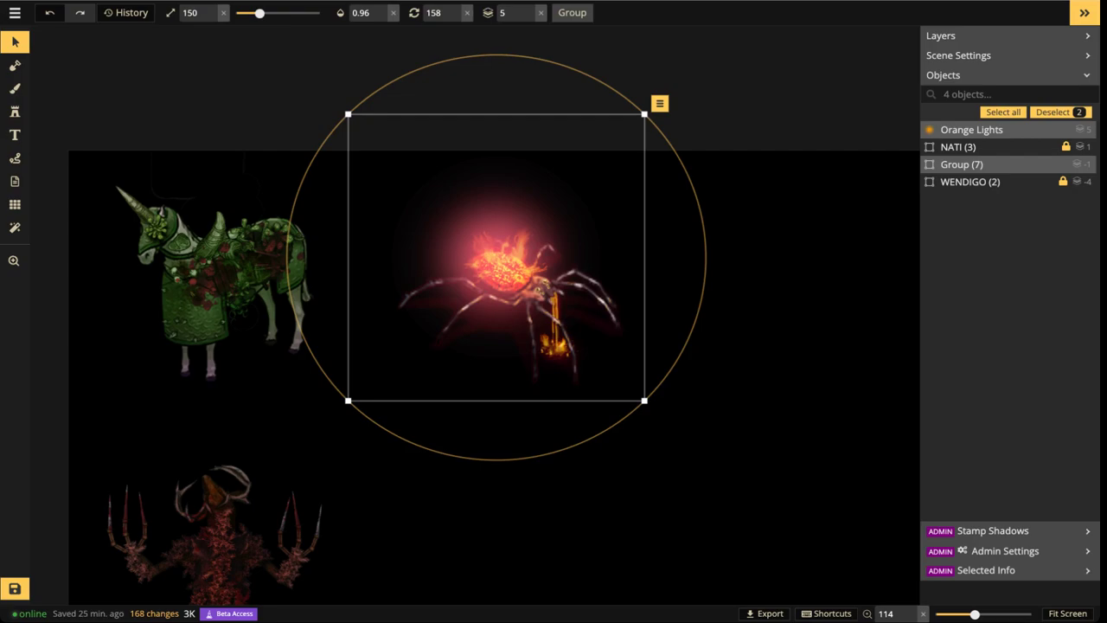
{"action": "left_click", "coordinate": [571, 12]}
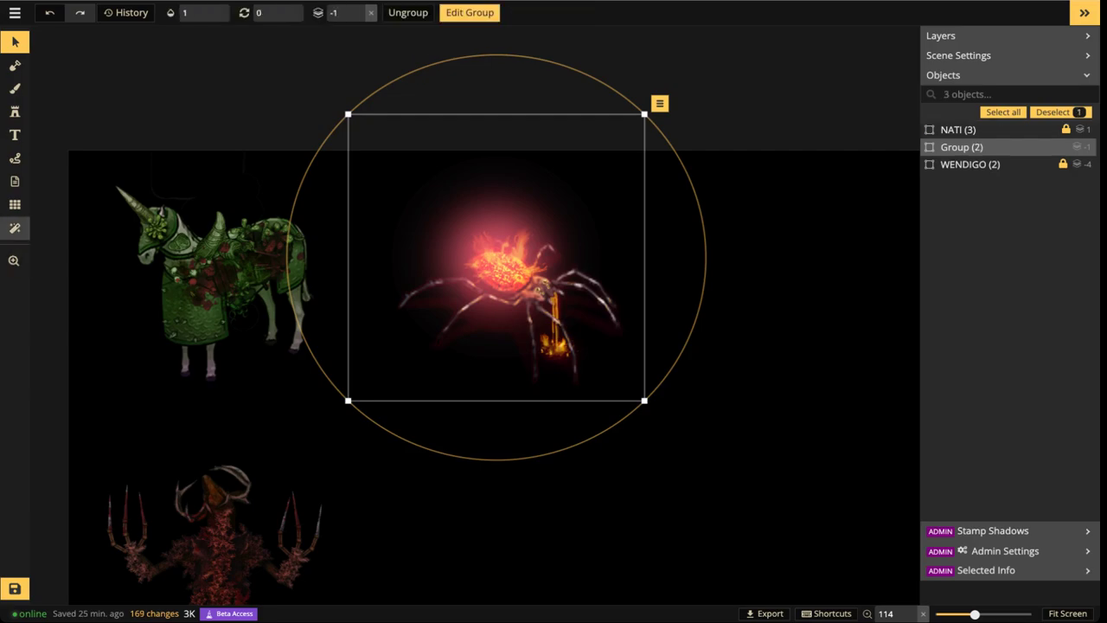
Add a Clarity colour filter to the scene, set its opacity to 0.92, and turn off the display of filters
{"action": "left_click", "coordinate": [15, 227]}
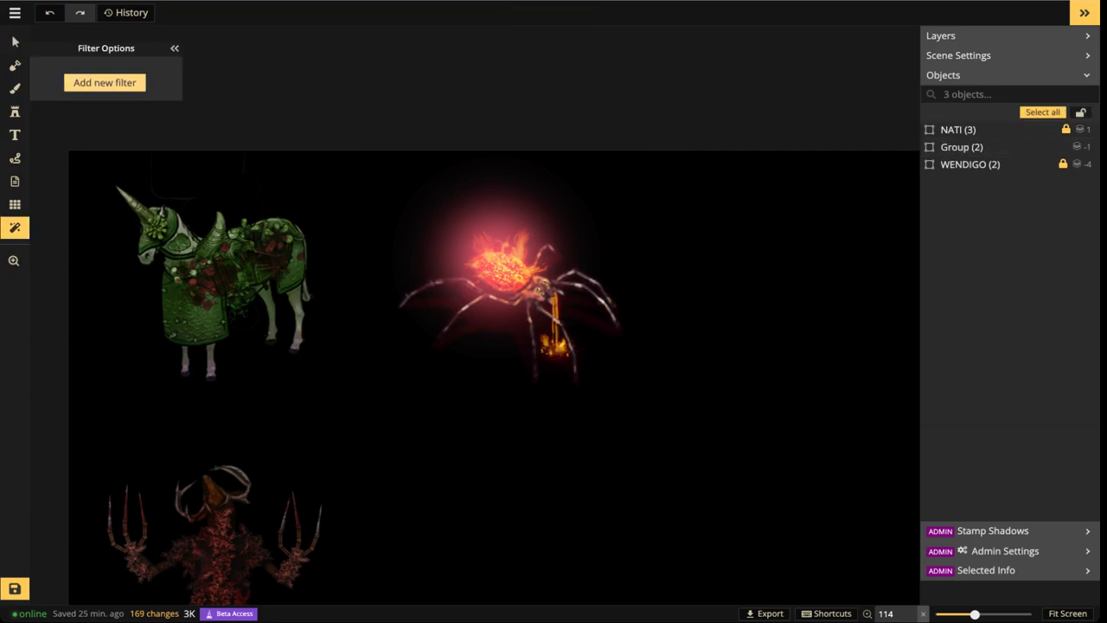
{"action": "left_click", "coordinate": [104, 82]}
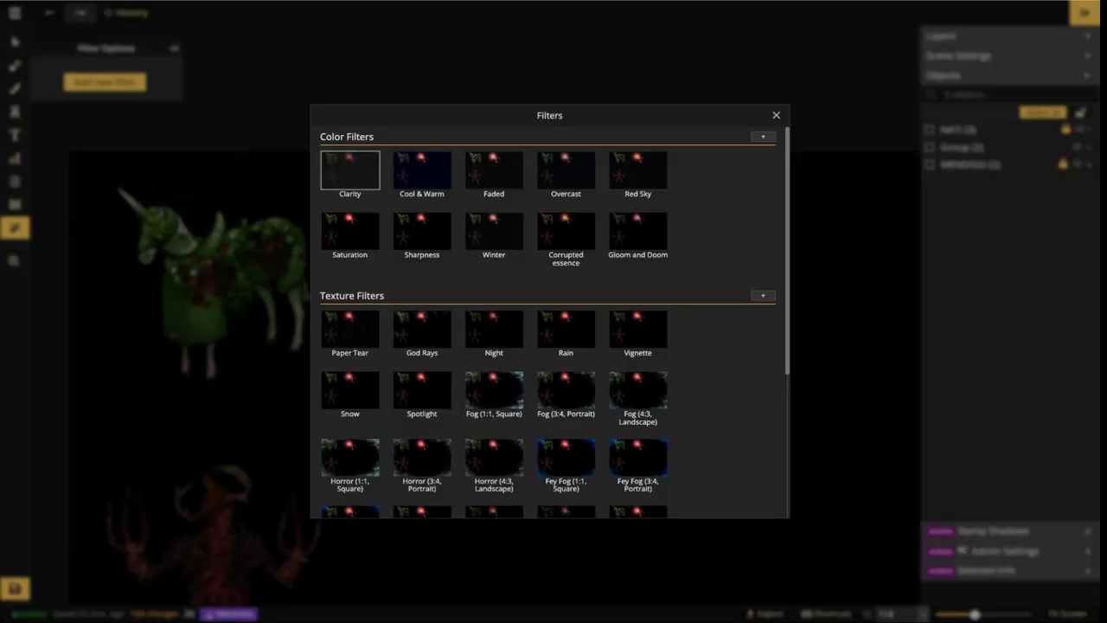
{"action": "left_click", "coordinate": [349, 171]}
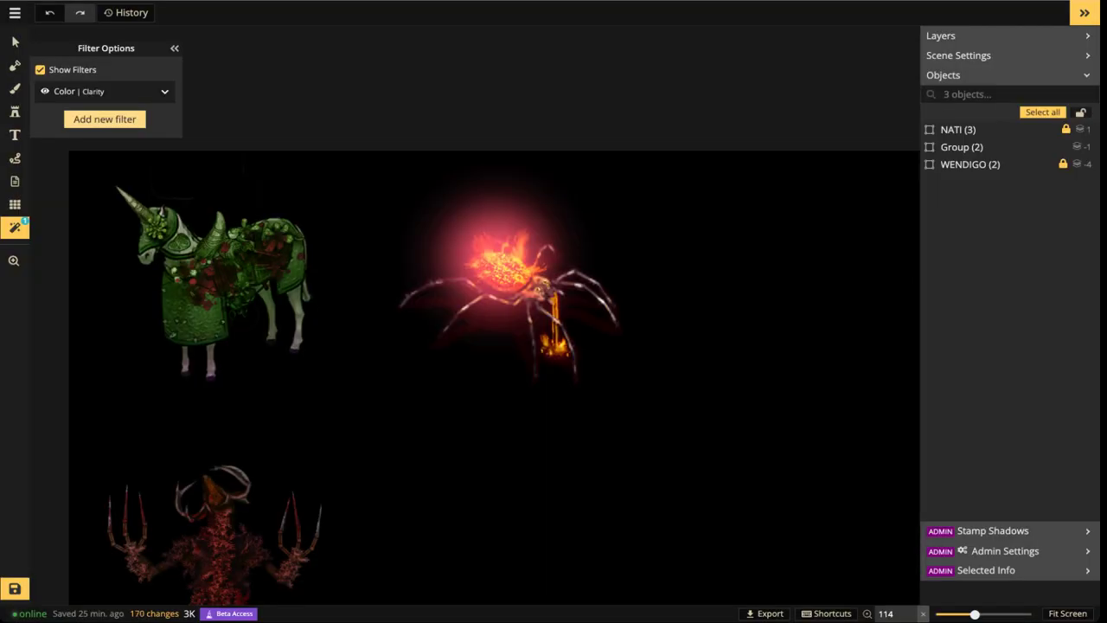
{"action": "left_click", "coordinate": [164, 92]}
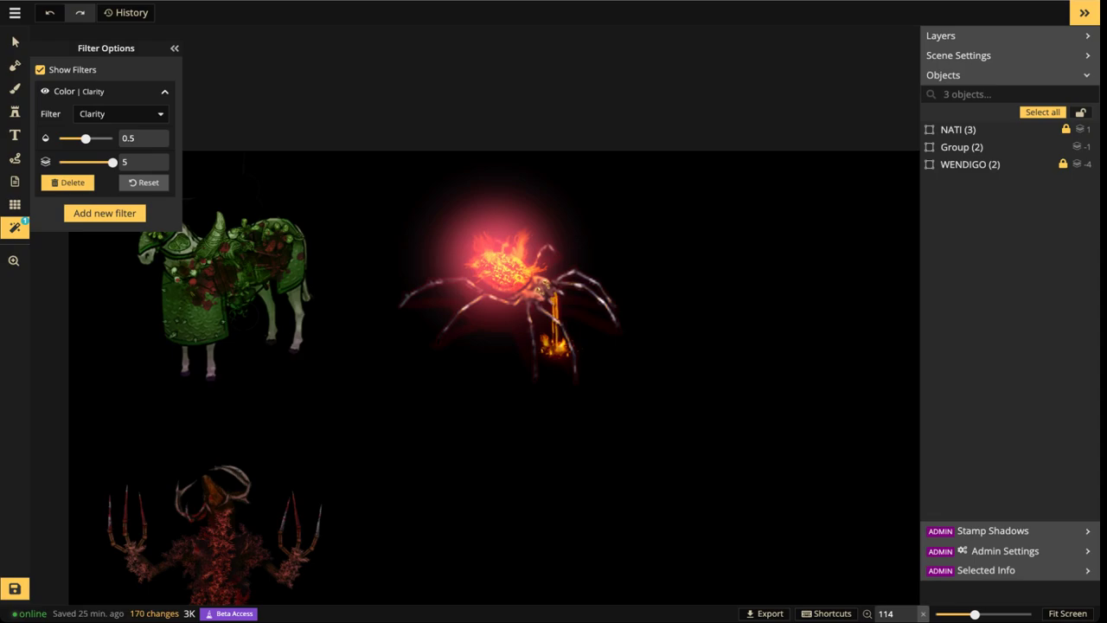
{"action": "left_click_drag", "start_coordinate": [86, 138], "coordinate": [109, 138]}
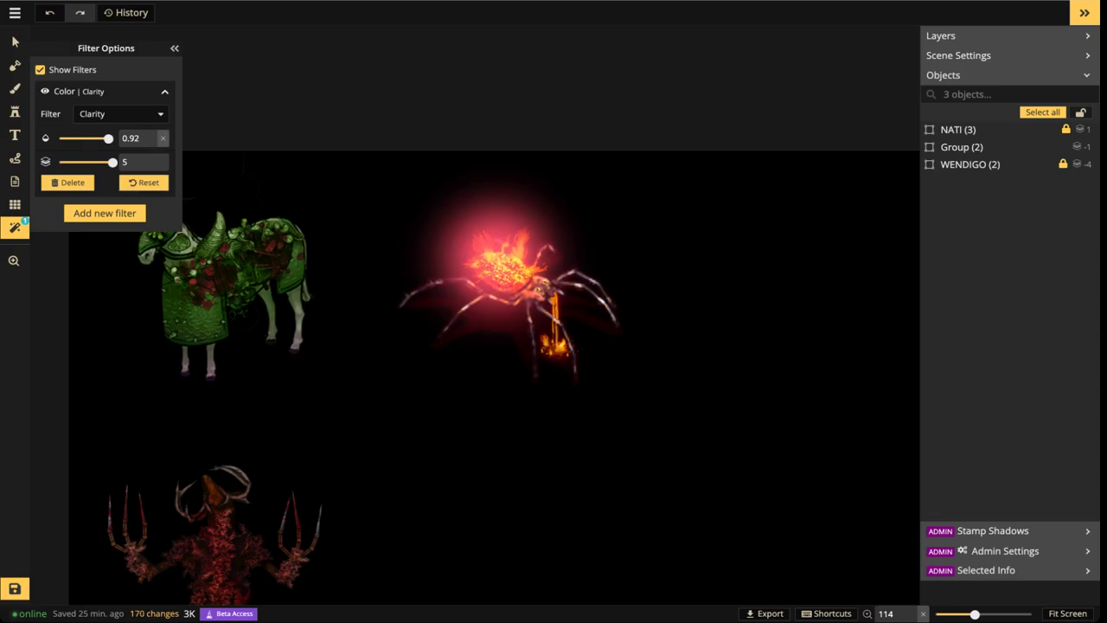
{"action": "scroll", "coordinate": [454, 312], "scroll_direction": "down", "scroll_amount": 2}
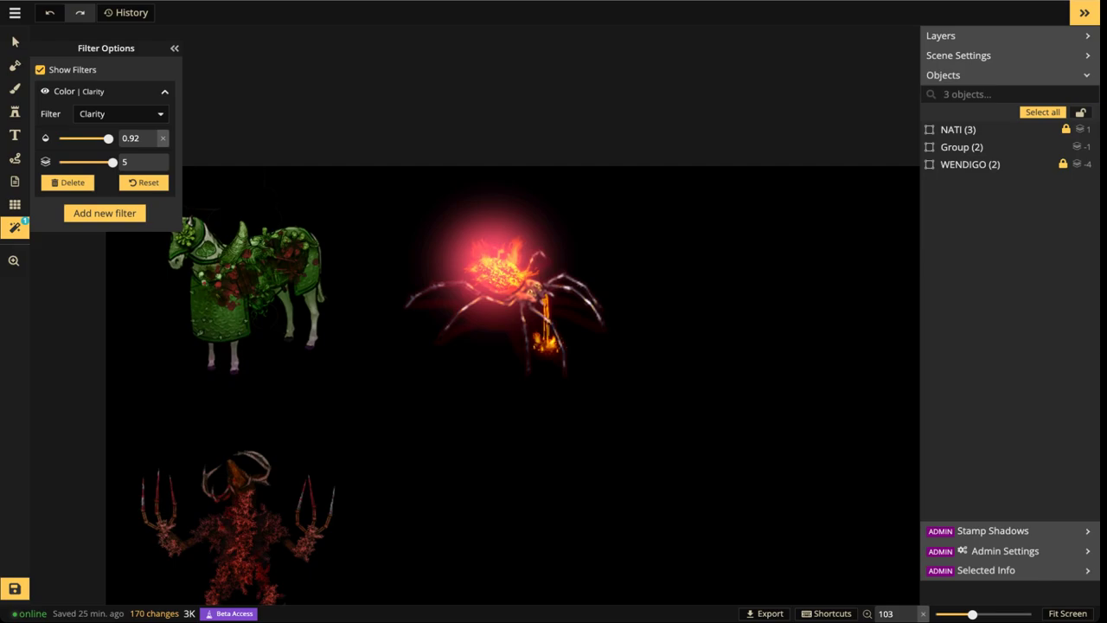
{"action": "left_click", "coordinate": [40, 70]}
{"action": "left_click", "coordinate": [15, 41]}
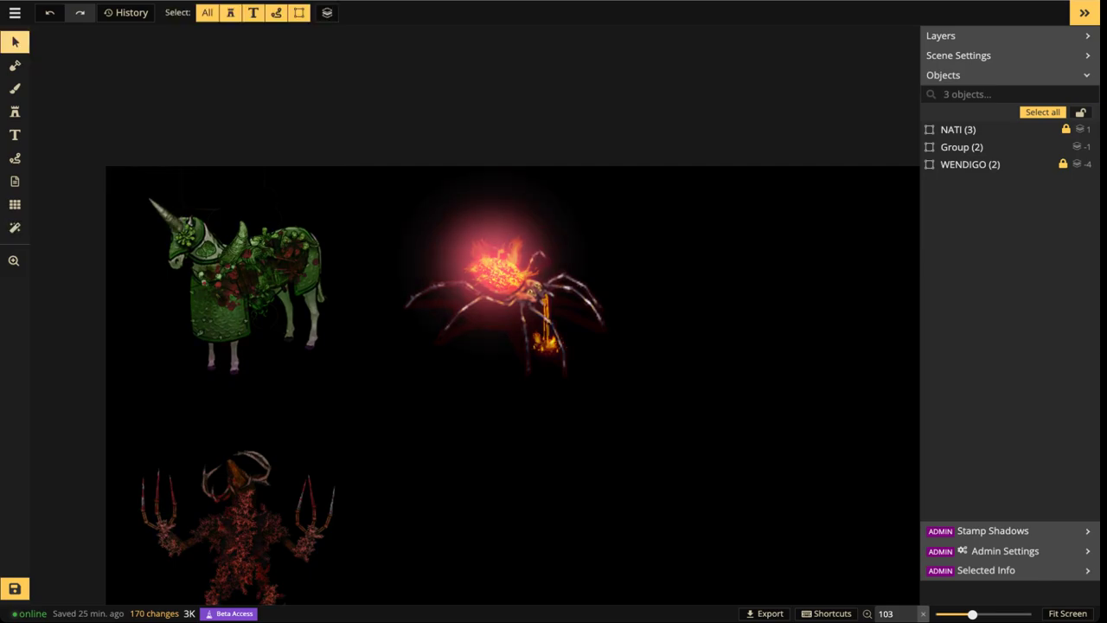
Move the spider group to the map's upper-right area and rename it LAVA SPIDER
{"action": "left_click", "coordinate": [544, 307]}
{"action": "scroll", "coordinate": [545, 308], "scroll_direction": "down", "scroll_amount": 3}
{"action": "left_click_drag", "start_coordinate": [545, 308], "coordinate": [678, 250]}
{"action": "left_click", "coordinate": [1048, 147]}
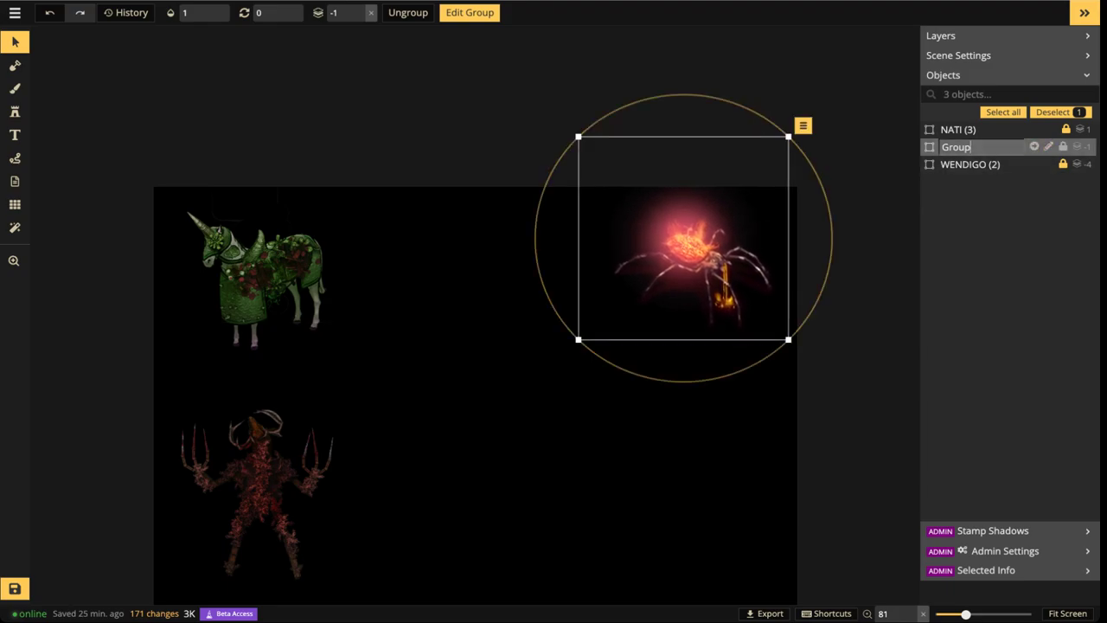
{"action": "double_click", "coordinate": [956, 147]}
{"action": "type", "text": "LAVA SPIDER"}
{"action": "key", "text": "Return"}
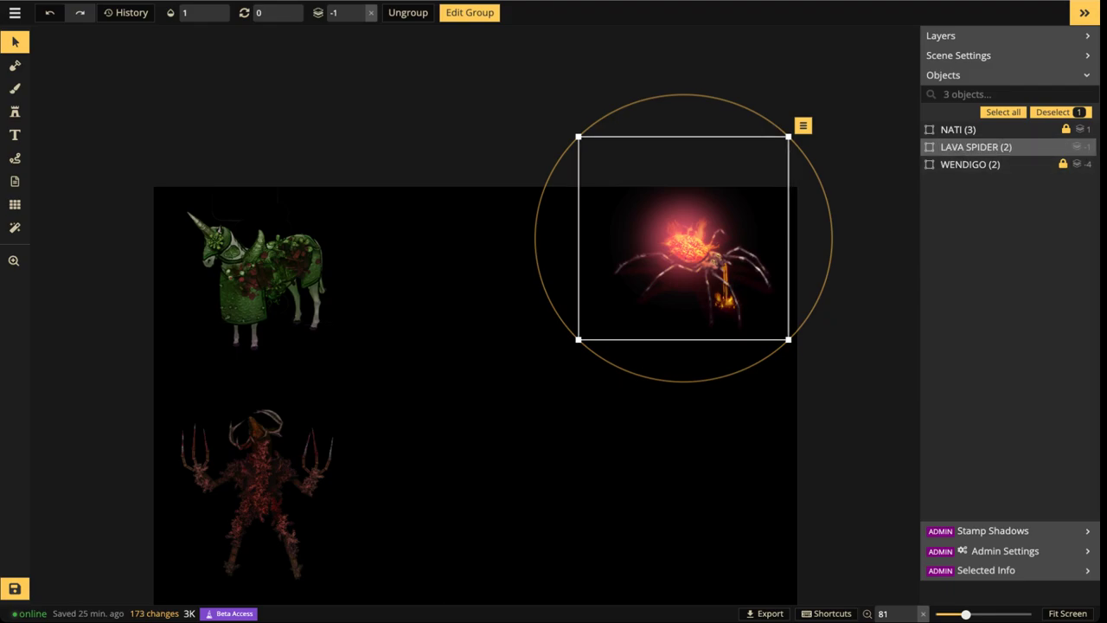
Nudge the LAVA SPIDER group against the map's right edge, open it for editing, and leave the group
{"action": "left_click_drag", "start_coordinate": [684, 243], "coordinate": [696, 257]}
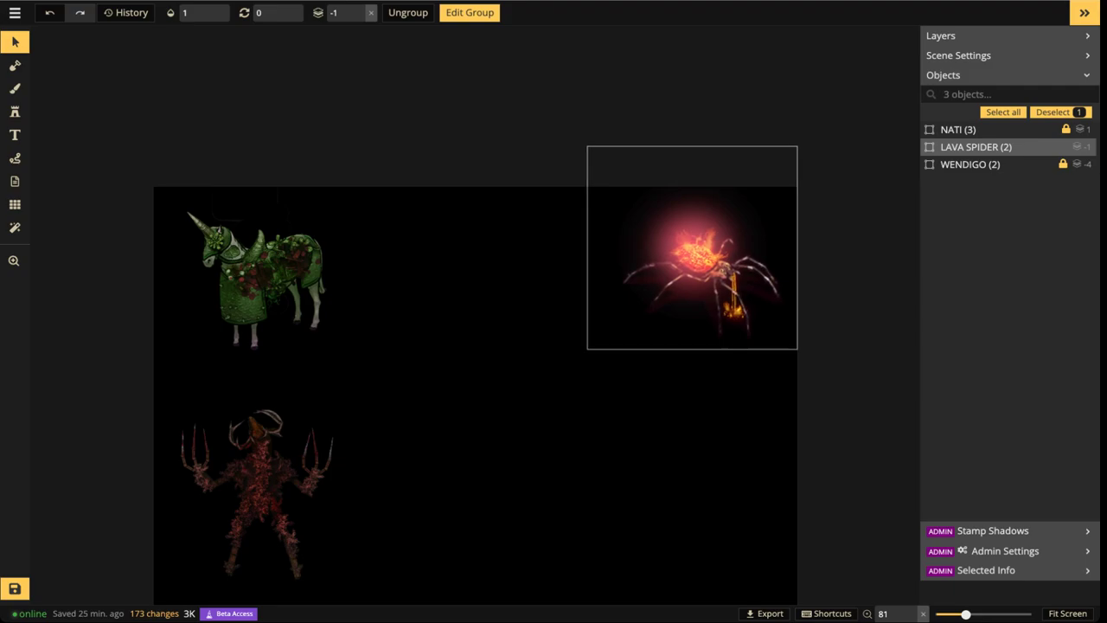
{"action": "left_click", "coordinate": [469, 13]}
{"action": "scroll", "coordinate": [541, 310], "scroll_direction": "down", "scroll_amount": 3}
{"action": "left_click_drag", "start_coordinate": [541, 328], "coordinate": [566, 108]}
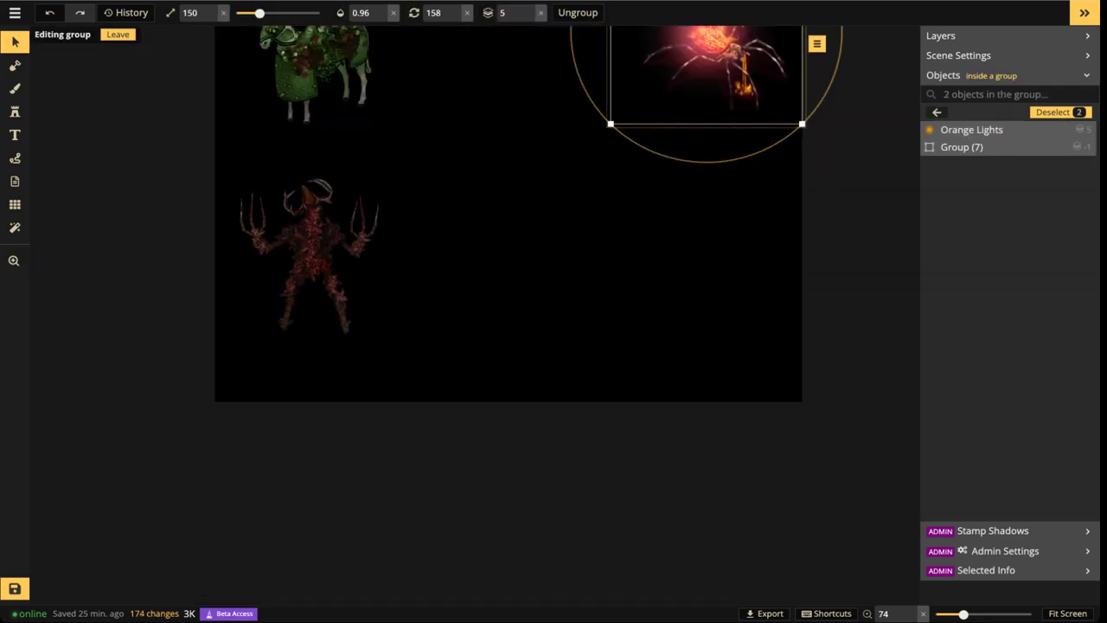
{"action": "left_click", "coordinate": [567, 173]}
{"action": "key", "text": "Escape"}
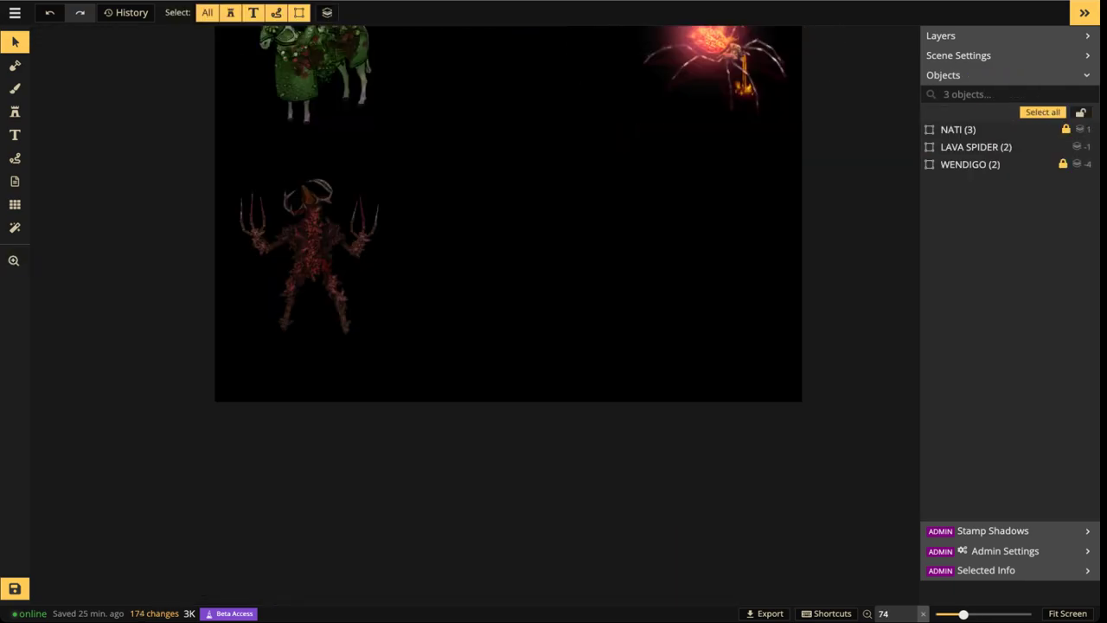
Move the LAVA SPIDER group into the map's lower-right corner and save the map
{"action": "left_click_drag", "start_coordinate": [706, 77], "coordinate": [655, 357]}
{"action": "left_click", "coordinate": [670, 203]}
{"action": "left_click_drag", "start_coordinate": [659, 318], "coordinate": [680, 443]}
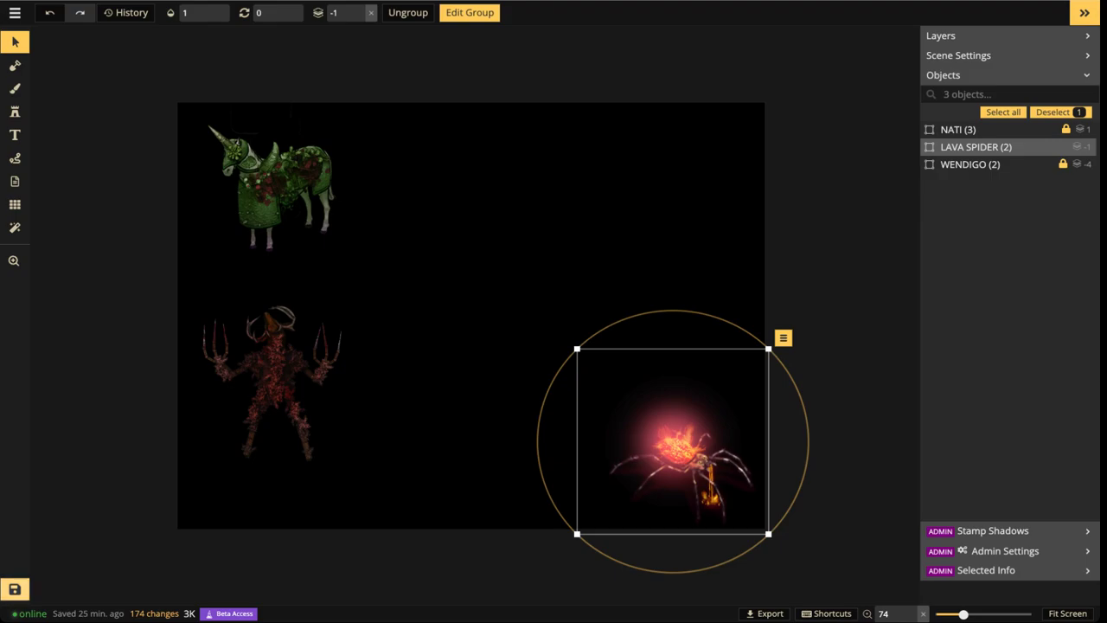
{"action": "key", "text": "ctrl+s"}
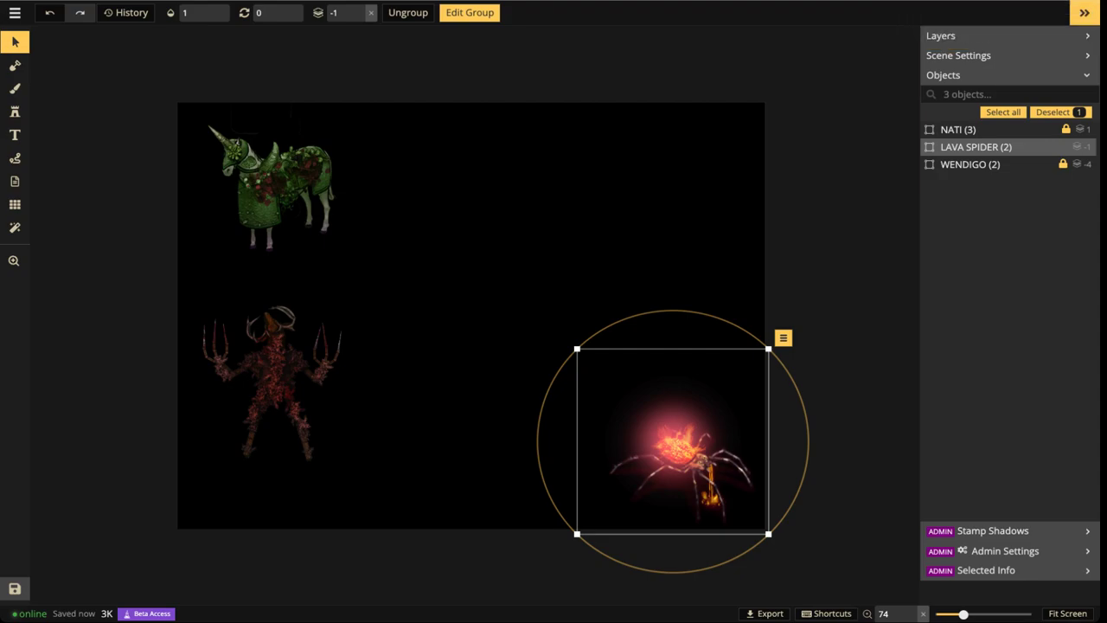
Lock the LAVA SPIDER group and clear the selection
{"action": "left_click", "coordinate": [976, 147]}
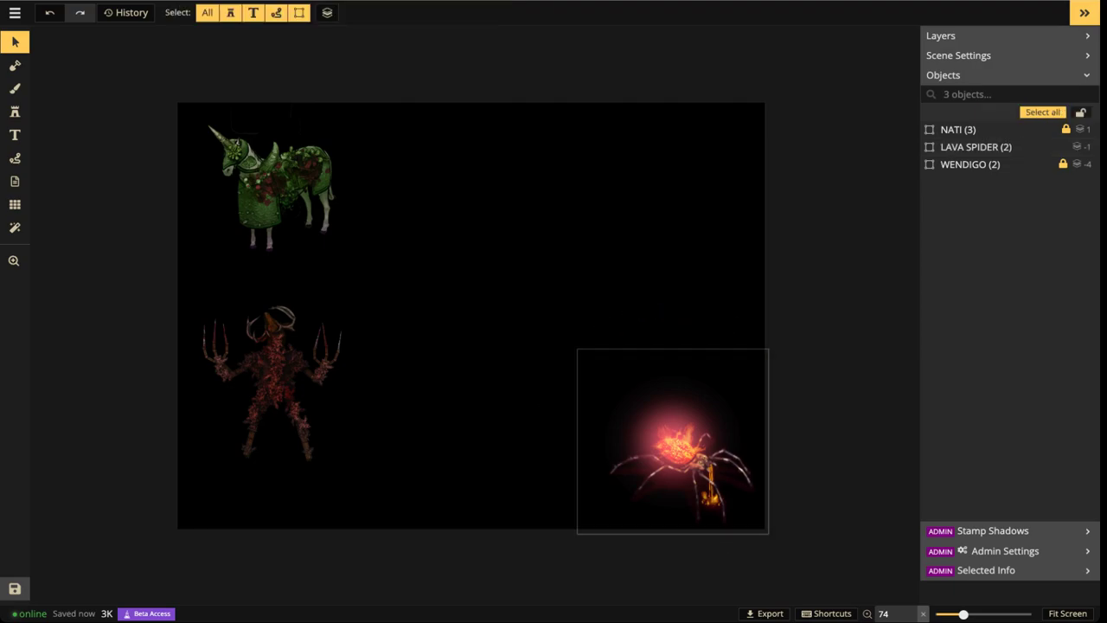
{"action": "left_click", "coordinate": [976, 147]}
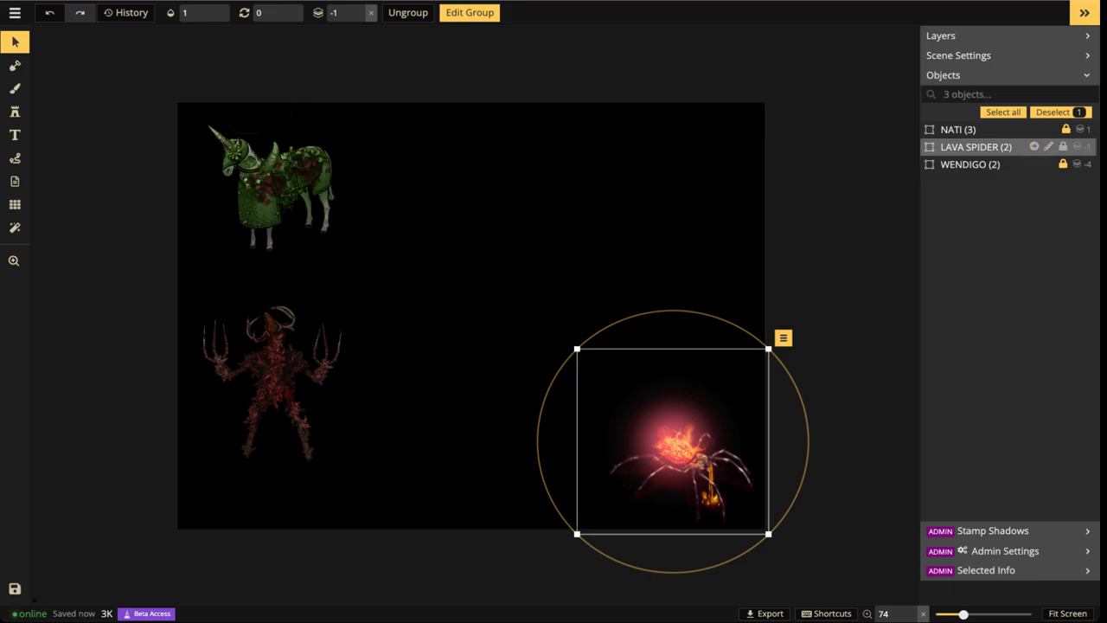
{"action": "left_click", "coordinate": [1063, 147]}
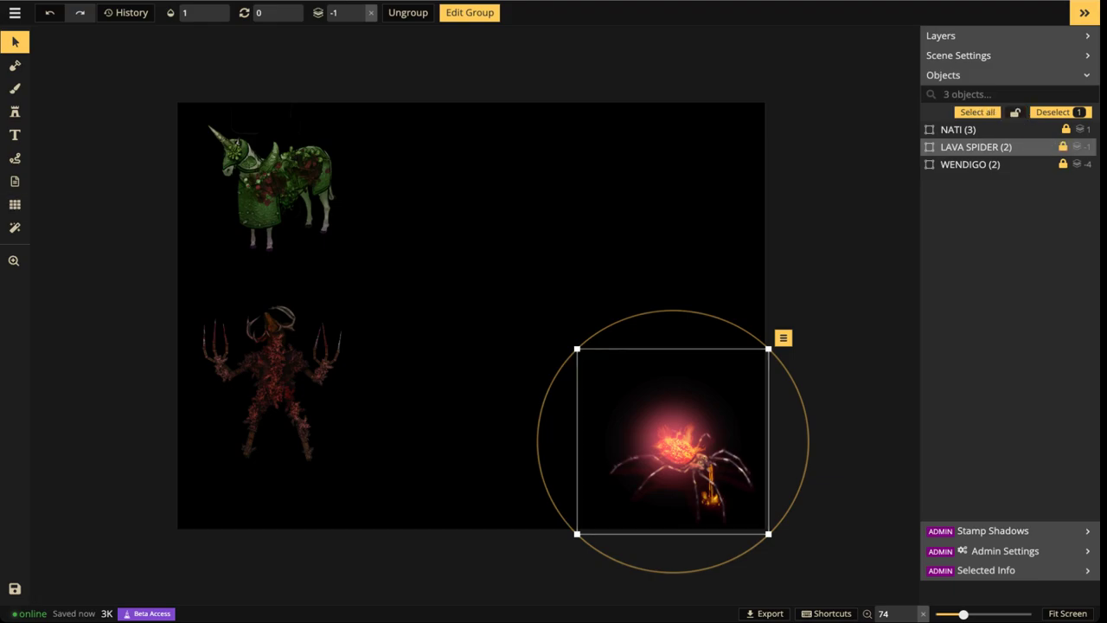
{"action": "key", "text": "Escape"}
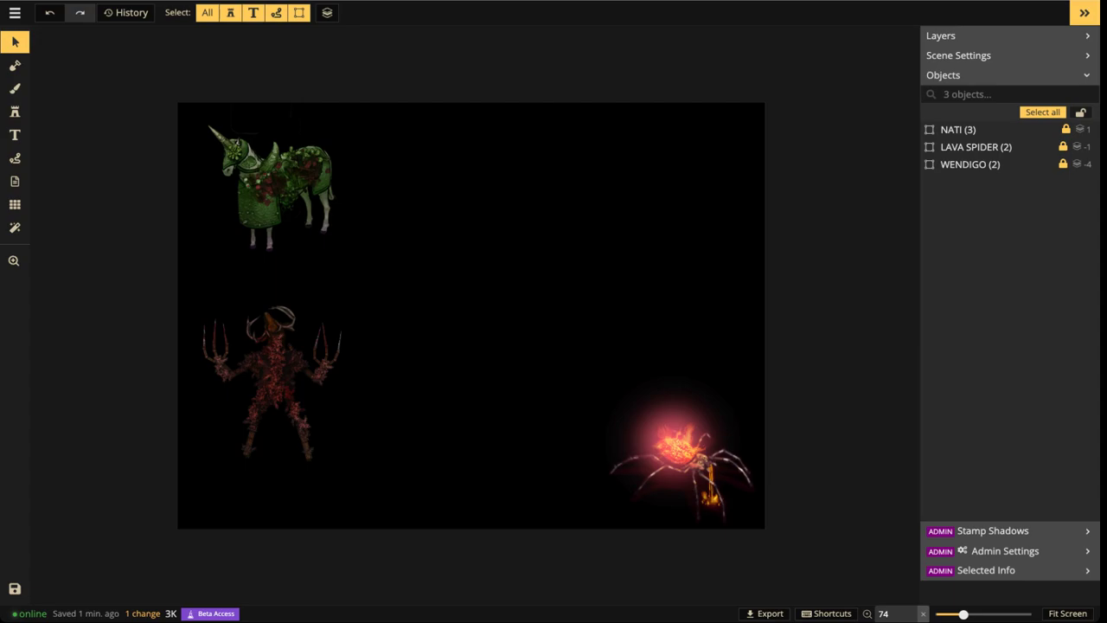
Open the stamp catalog, switch its style filter from Fantasy Battlemaps 2.0 to Watercolor Battlemaps, and clear the ORB search
{"action": "left_click", "coordinate": [14, 112]}
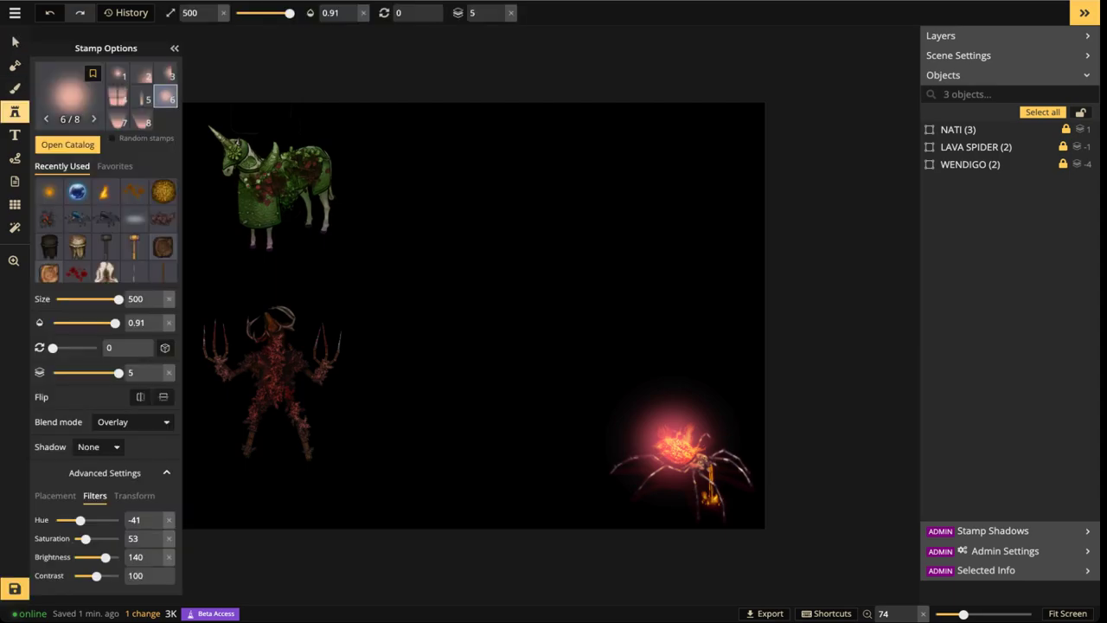
{"action": "left_click", "coordinate": [67, 145]}
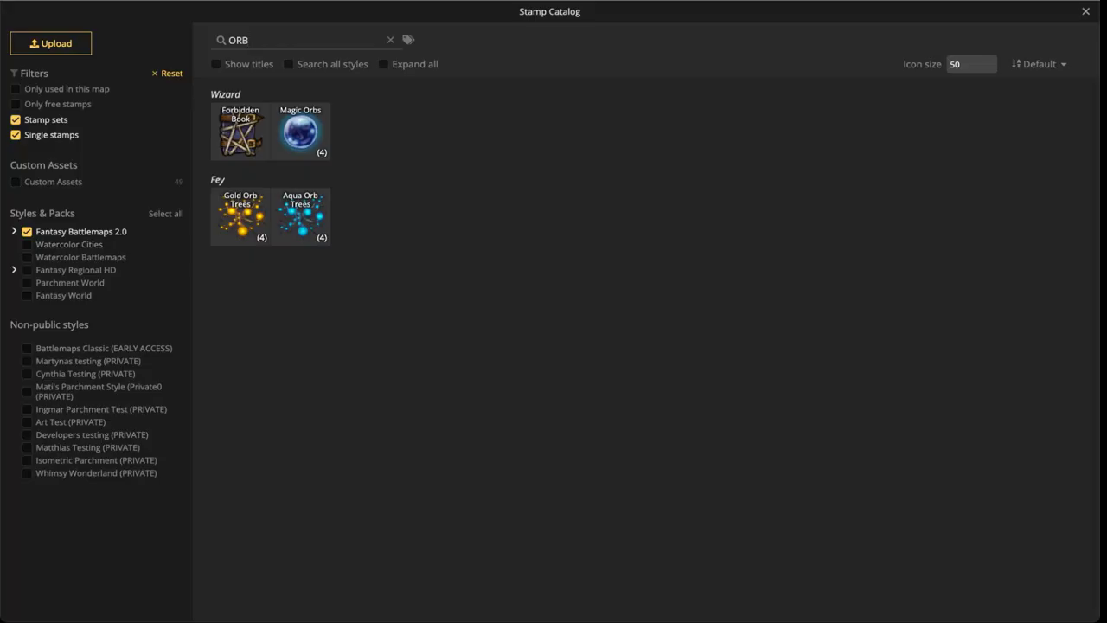
{"action": "left_click", "coordinate": [27, 232]}
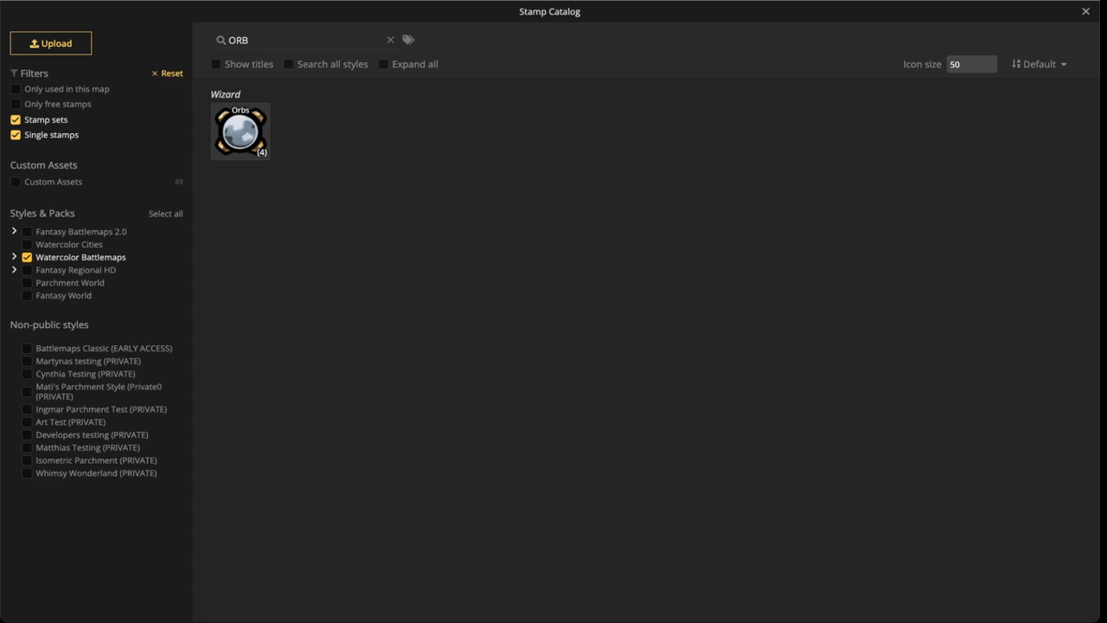
{"action": "left_click", "coordinate": [27, 257]}
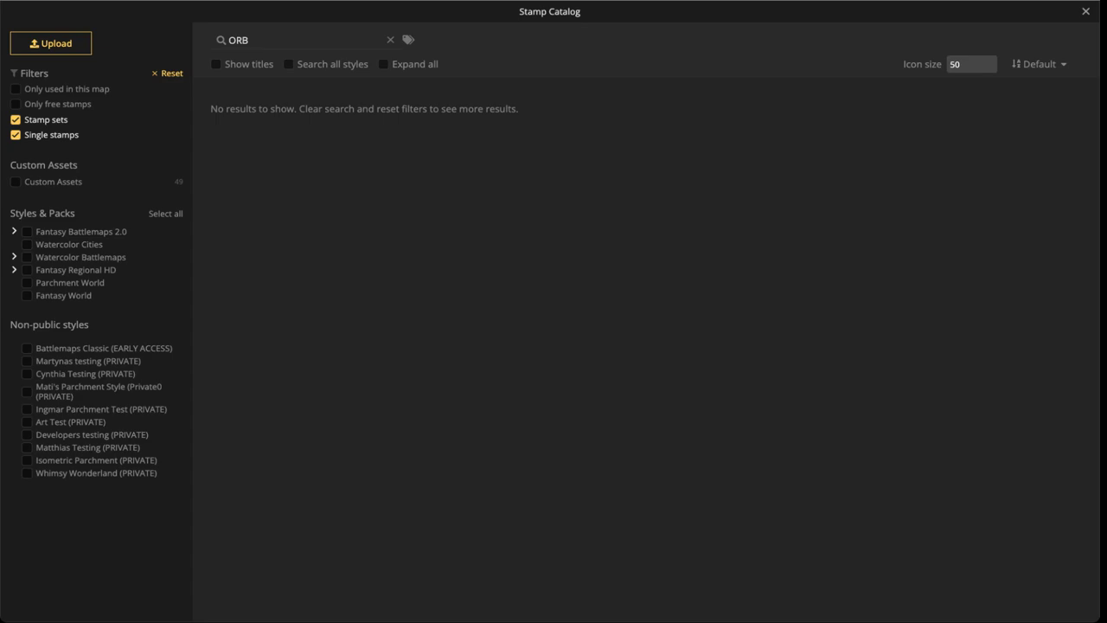
{"action": "left_click", "coordinate": [390, 40]}
{"action": "left_click", "coordinate": [27, 257]}
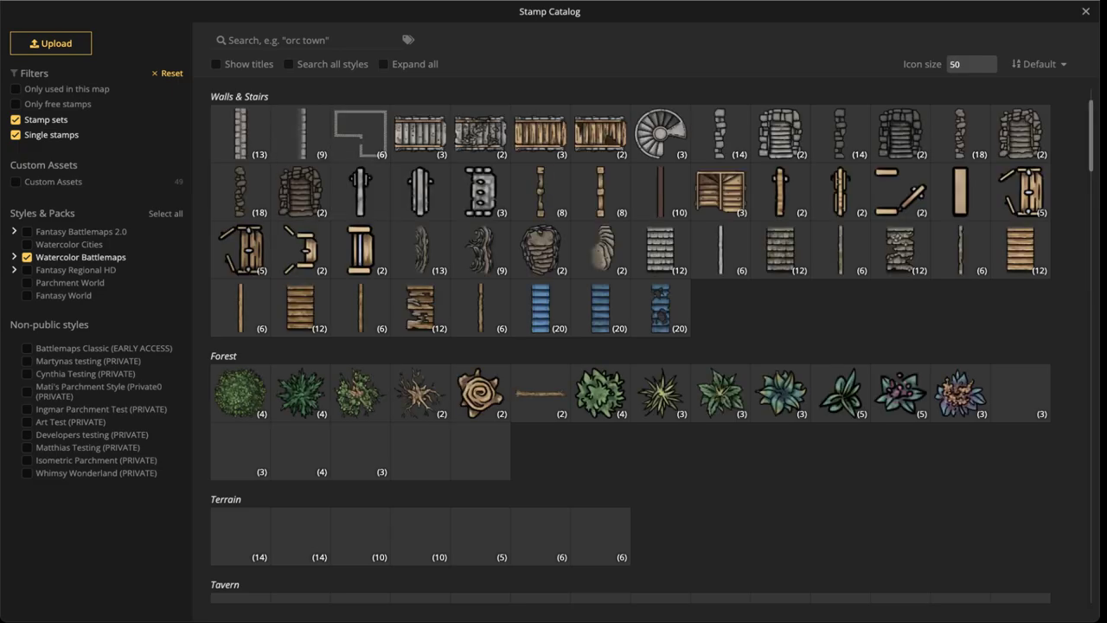
Search all styles for ARMOR and choose the Plate Armor stamp from the Equipment & Tools set
{"action": "left_click", "coordinate": [289, 64]}
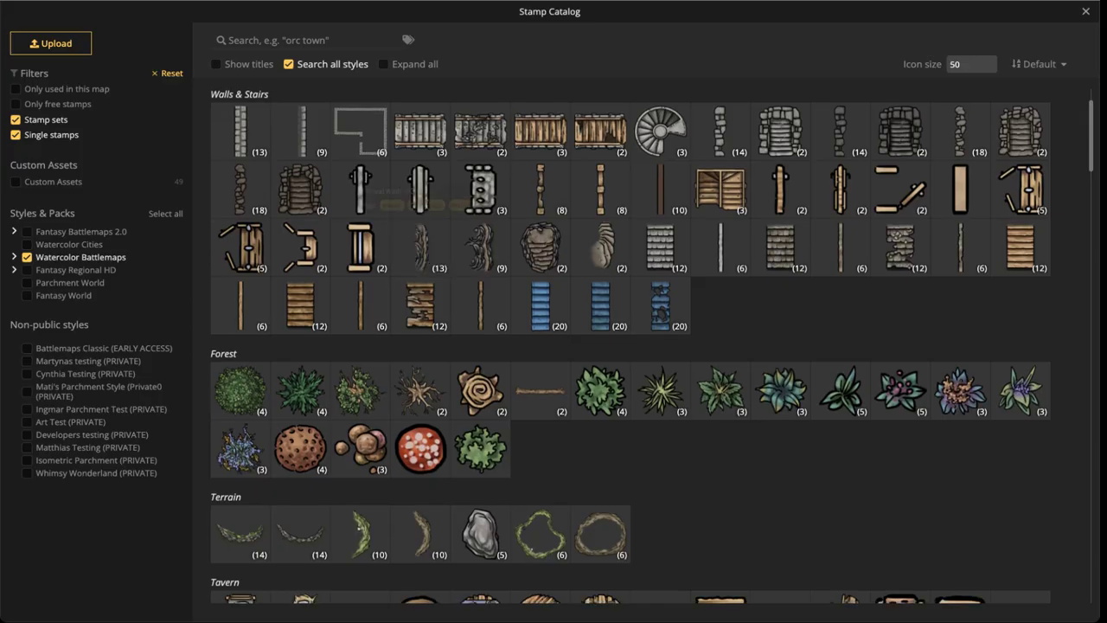
{"action": "scroll", "coordinate": [420, 251], "scroll_direction": "down", "scroll_amount": 2}
{"action": "left_click", "coordinate": [303, 40]}
{"action": "type", "text": "A"}
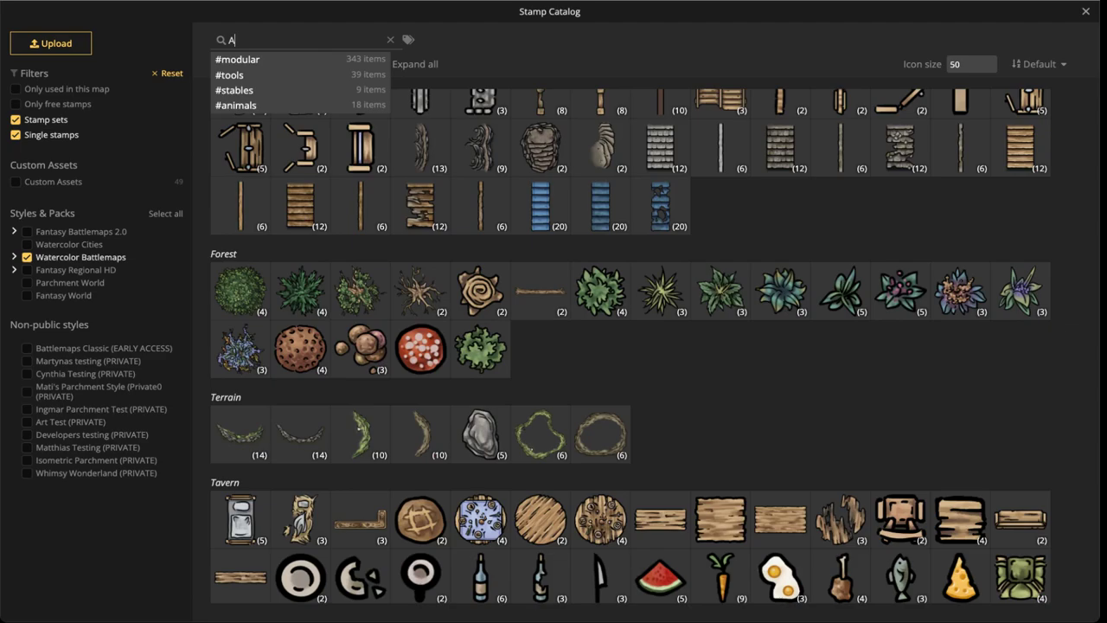
{"action": "type", "text": "RMOR"}
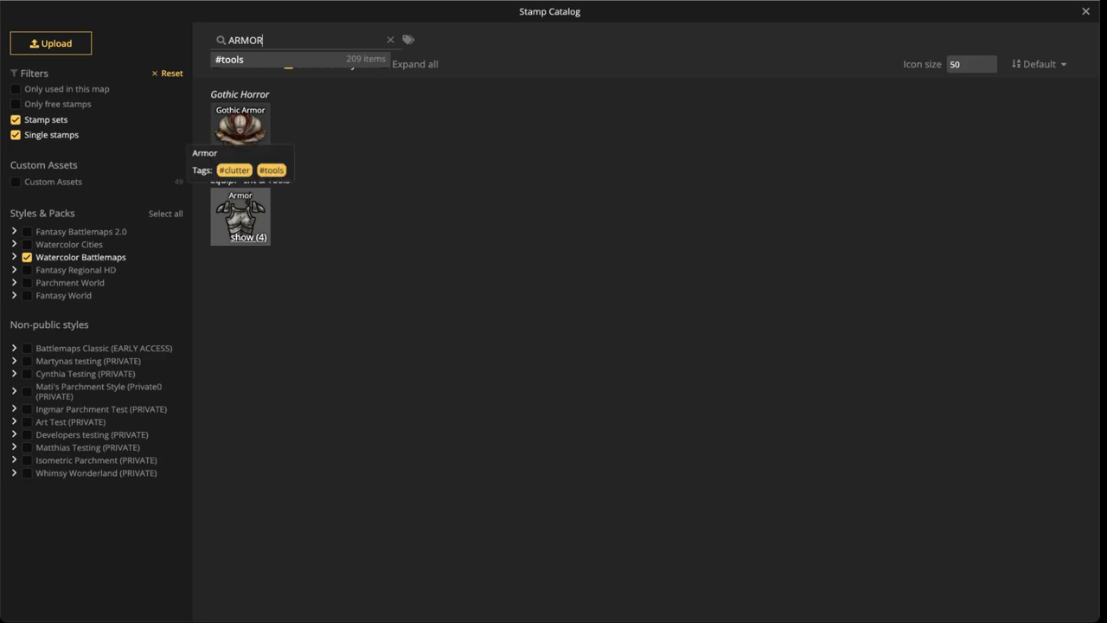
{"action": "left_click", "coordinate": [241, 216]}
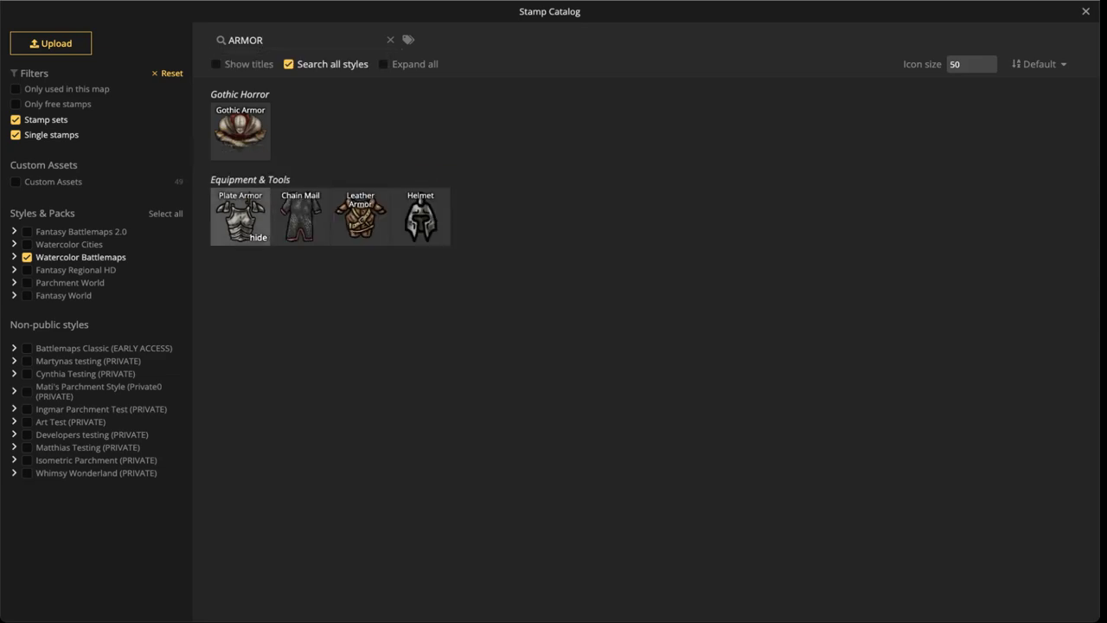
{"action": "left_click", "coordinate": [240, 216]}
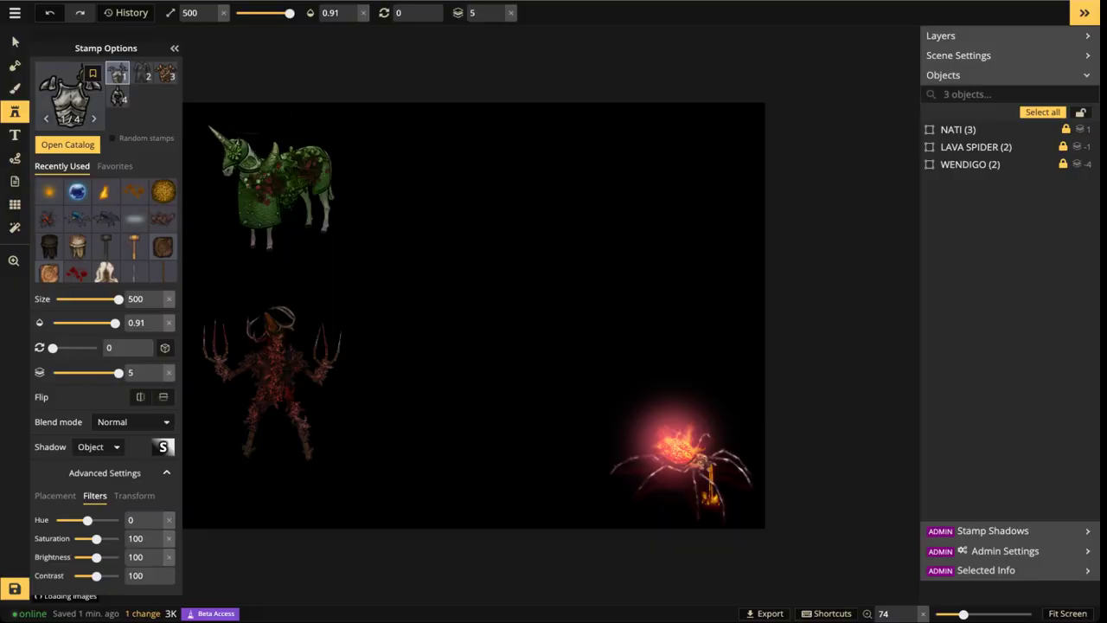
Place the Plate Armor stamp at size 500 and opacity 1 in the empty area beside the green unicorn
{"action": "scroll", "coordinate": [442, 271], "scroll_direction": "up", "scroll_amount": 2}
{"action": "left_click_drag", "start_coordinate": [472, 268], "coordinate": [466, 350]}
{"action": "left_click", "coordinate": [363, 13]}
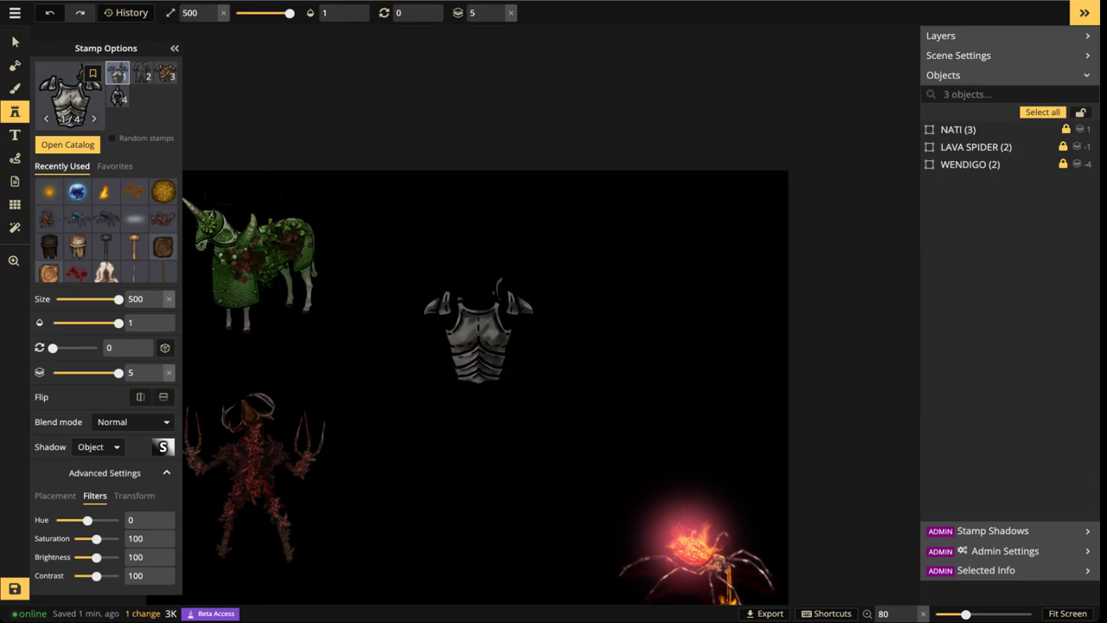
{"action": "left_click", "coordinate": [461, 325]}
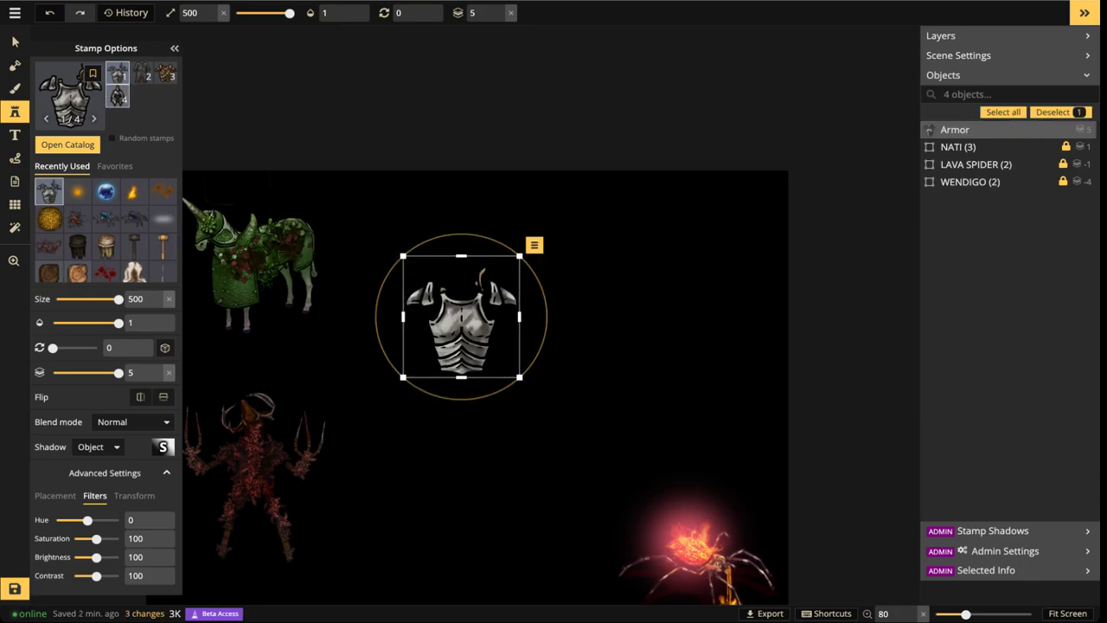
Place the set's Helmet stamp upright at size 500 and rotation 0, just above the plate armor
{"action": "left_click", "coordinate": [118, 96]}
{"action": "scroll", "coordinate": [510, 329], "scroll_direction": "up", "scroll_amount": 2}
{"action": "key", "text": "Escape"}
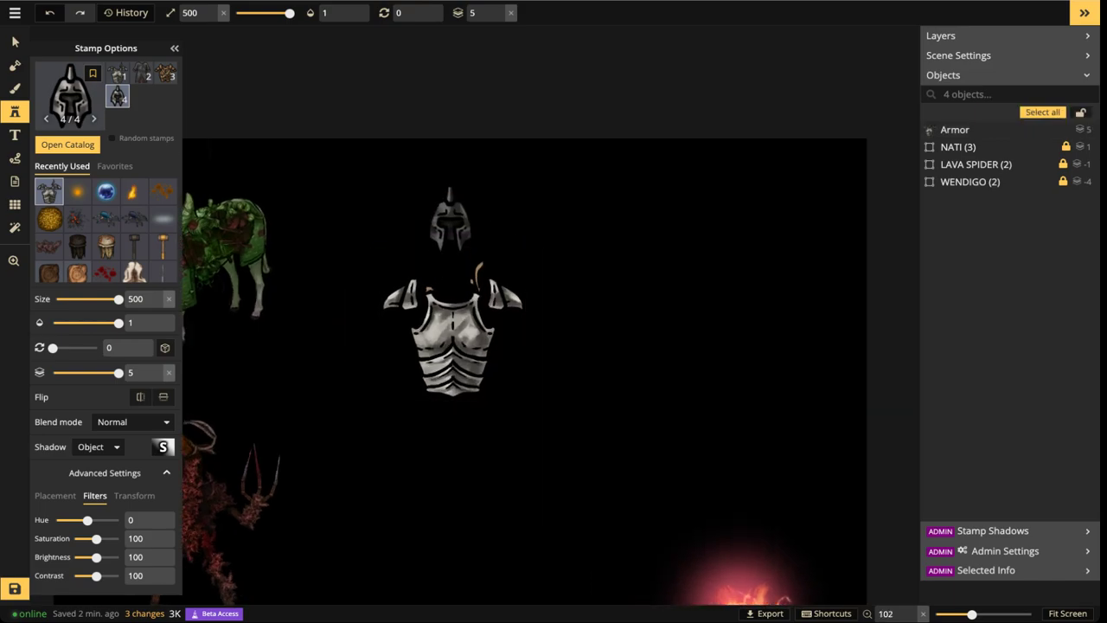
{"action": "scroll", "coordinate": [448, 215], "scroll_direction": "up", "scroll_amount": 4}
{"action": "scroll", "coordinate": [448, 215], "scroll_direction": "down", "scroll_amount": 2}
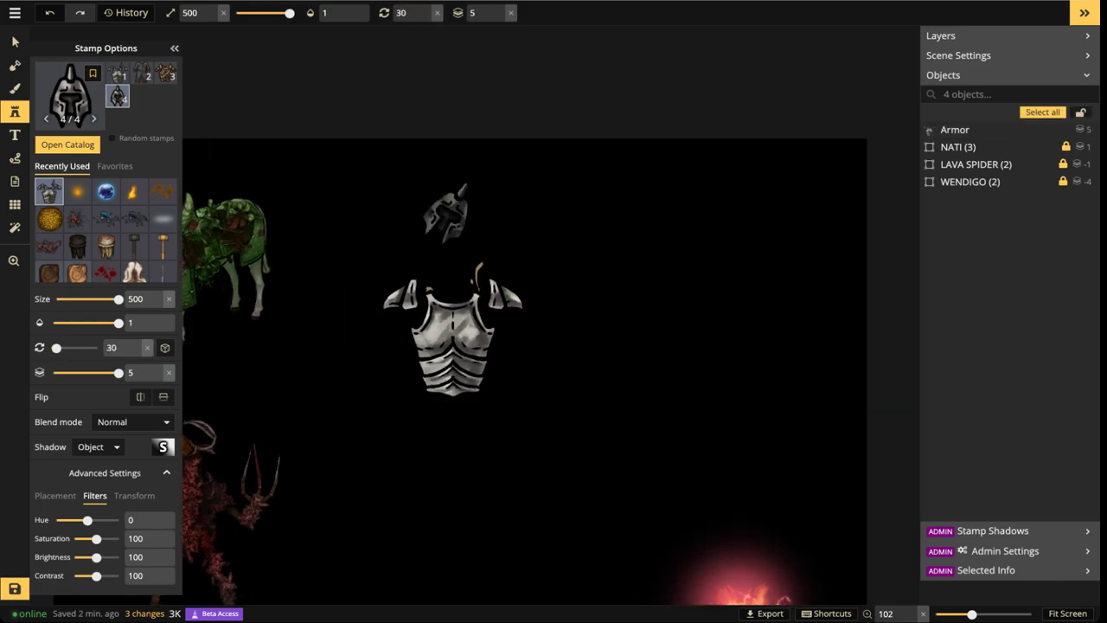
{"action": "scroll", "coordinate": [449, 212], "scroll_direction": "up", "scroll_amount": 4}
{"action": "scroll", "coordinate": [449, 212], "scroll_direction": "down", "scroll_amount": 1}
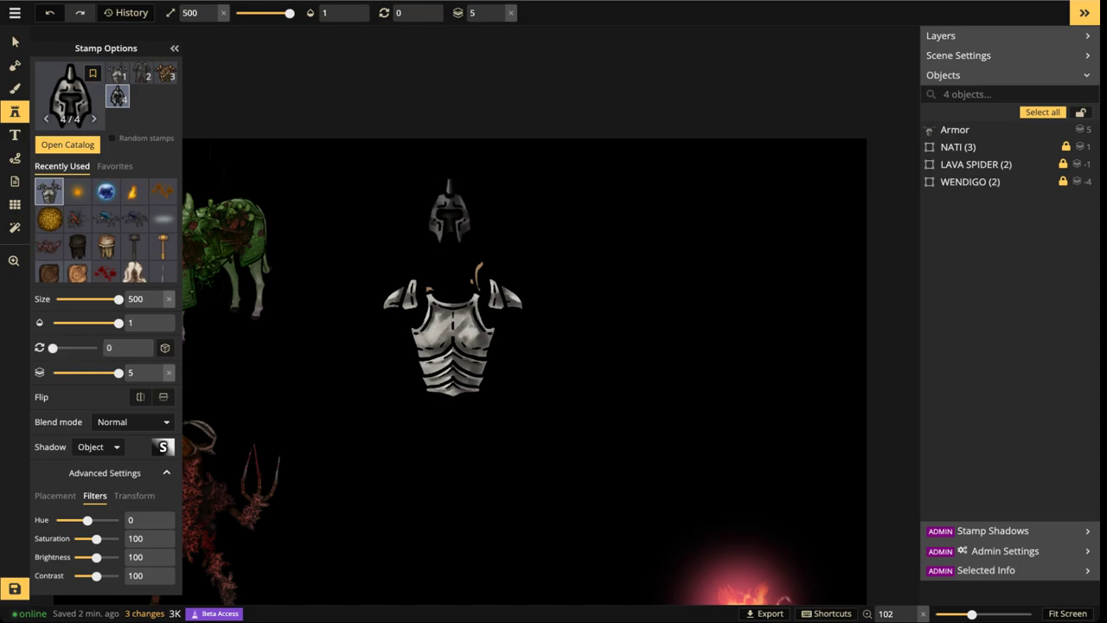
{"action": "left_click", "coordinate": [429, 218]}
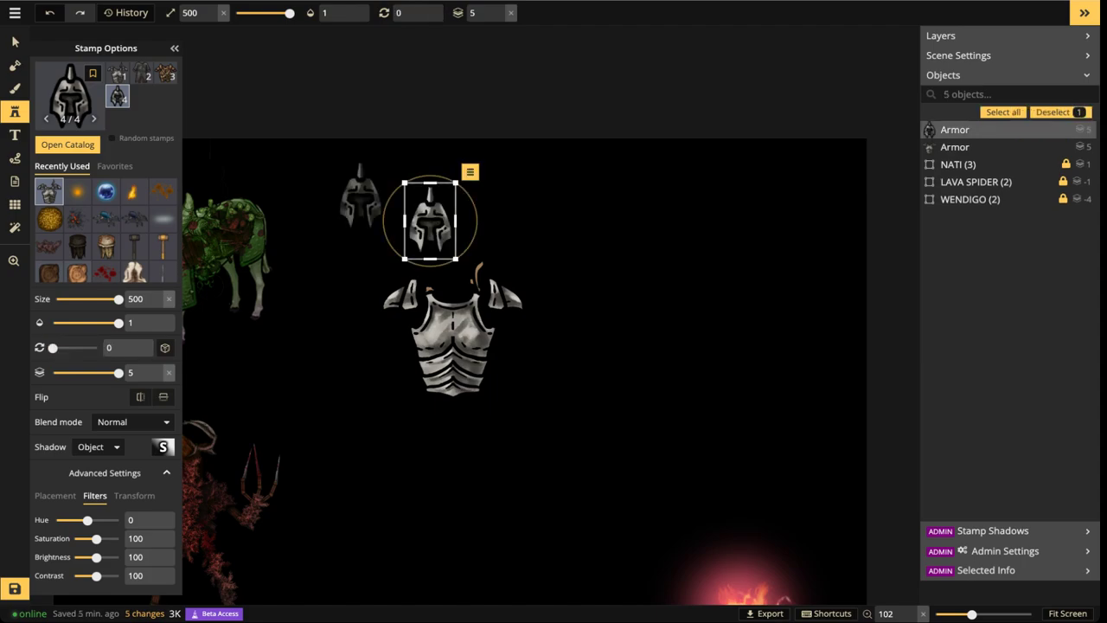
Shrink the plate armor stamp to size 379 and align it with the helmet, so it sits closely beneath it
{"action": "left_click", "coordinate": [15, 42]}
{"action": "left_click", "coordinate": [453, 328]}
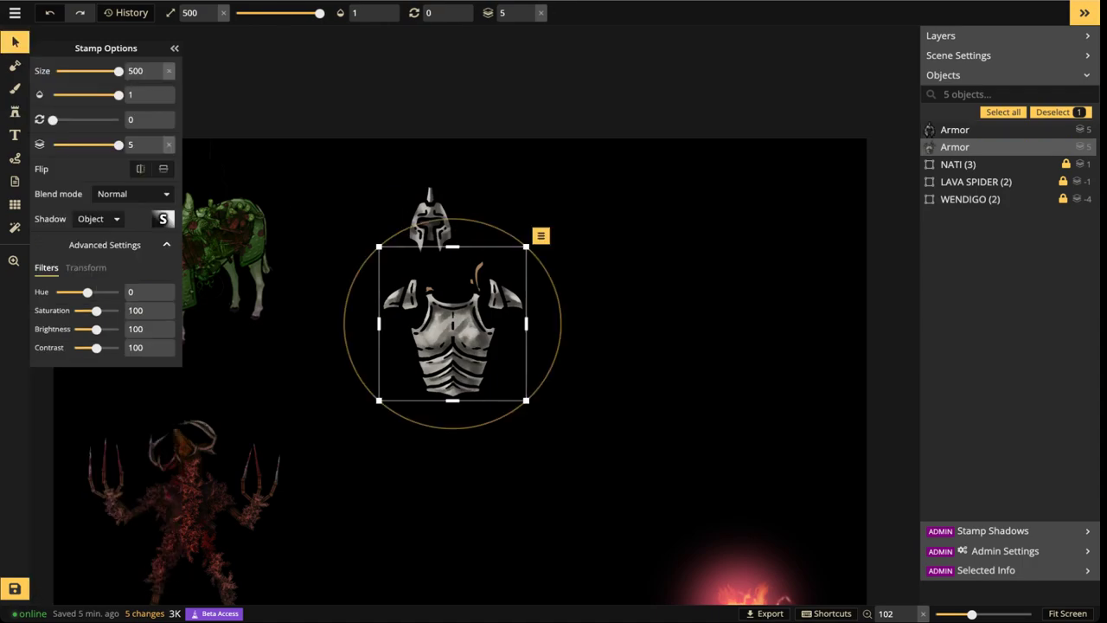
{"action": "left_click_drag", "start_coordinate": [526, 400], "coordinate": [490, 363]}
{"action": "left_click_drag", "start_coordinate": [437, 318], "coordinate": [449, 356]}
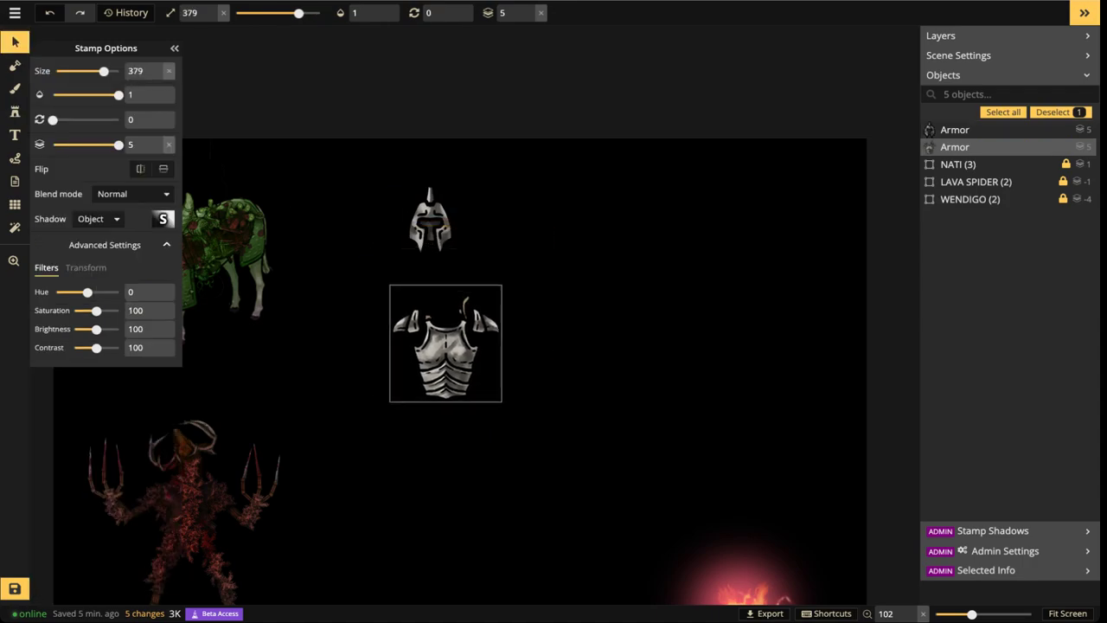
{"action": "mouse_move", "coordinate": [430, 221]}
{"action": "left_mouse_down"}
{"action": "mouse_move", "coordinate": [446, 282]}
{"action": "mouse_move", "coordinate": [446, 231]}
{"action": "left_mouse_up"}
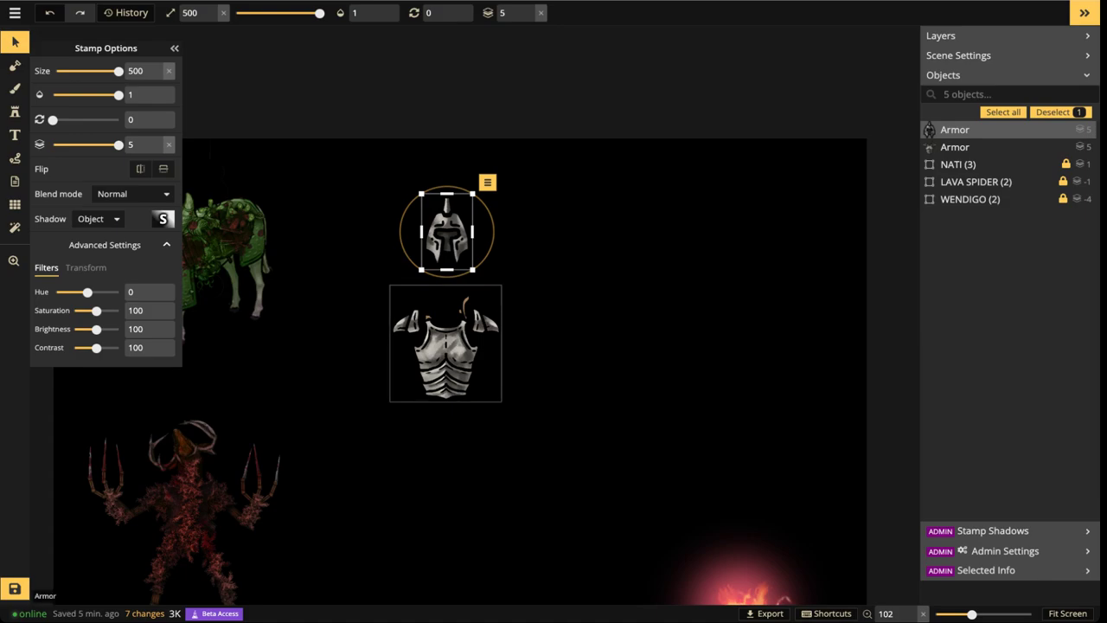
{"action": "left_click", "coordinate": [446, 337]}
{"action": "left_click_drag", "start_coordinate": [446, 337], "coordinate": [448, 307]}
Tilt the helmet to rotation 346 just above the armor's collar and rotate the plate armor to 358
{"action": "left_click", "coordinate": [448, 219]}
{"action": "scroll", "coordinate": [449, 219], "scroll_direction": "up", "scroll_amount": 4}
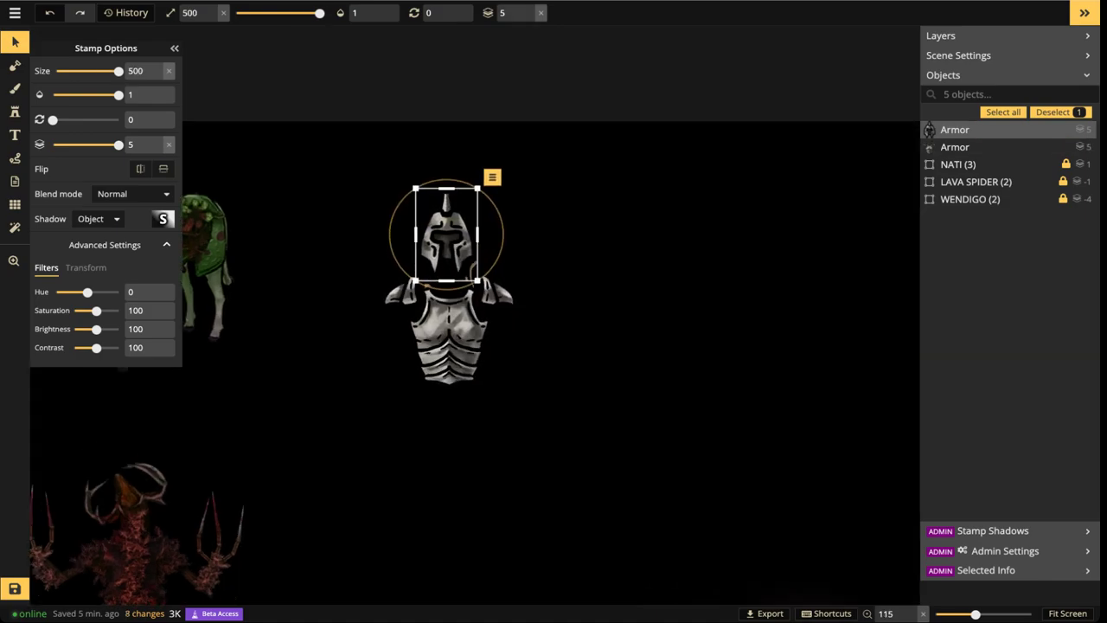
{"action": "left_click_drag", "start_coordinate": [449, 219], "coordinate": [444, 208]}
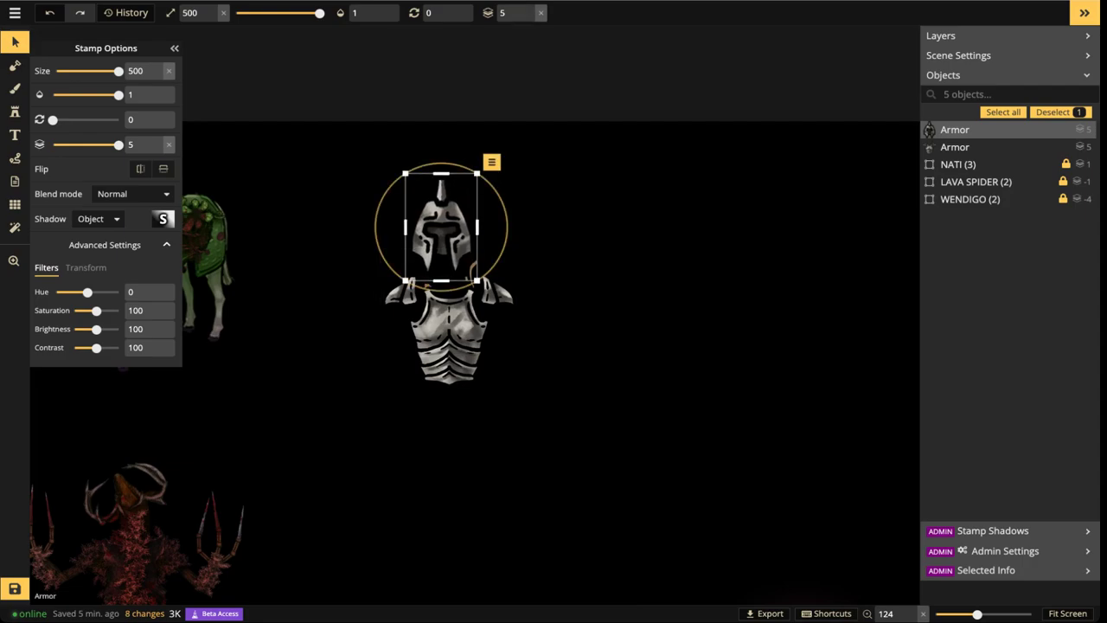
{"action": "left_click_drag", "start_coordinate": [501, 261], "coordinate": [509, 246]}
{"action": "left_click_drag", "start_coordinate": [444, 226], "coordinate": [434, 229]}
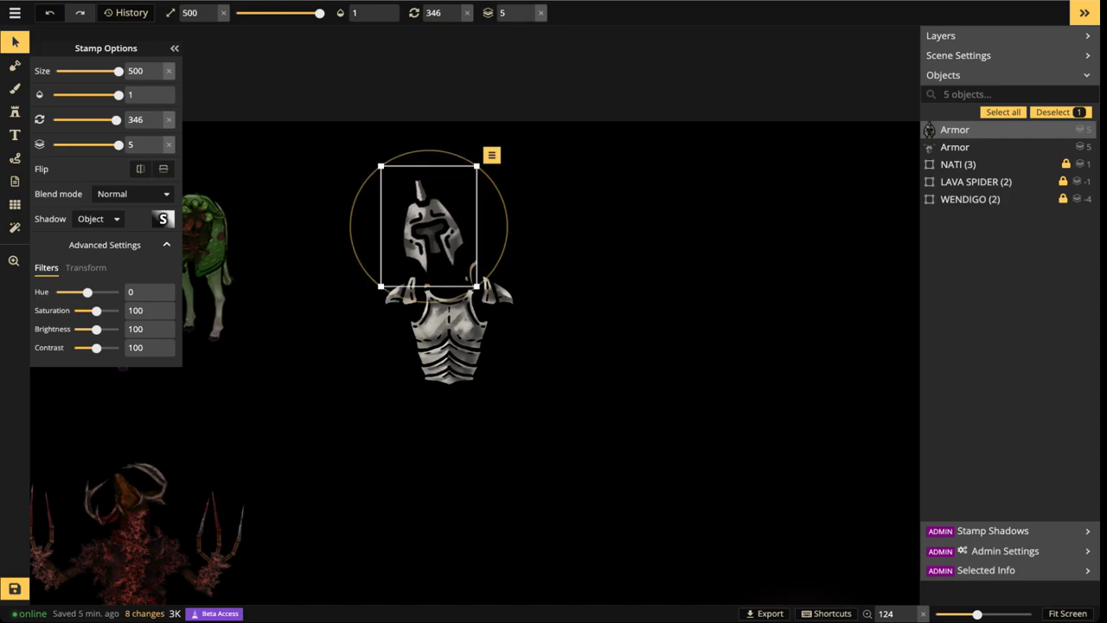
{"action": "left_click", "coordinate": [448, 333]}
{"action": "left_click_drag", "start_coordinate": [547, 330], "coordinate": [548, 327]}
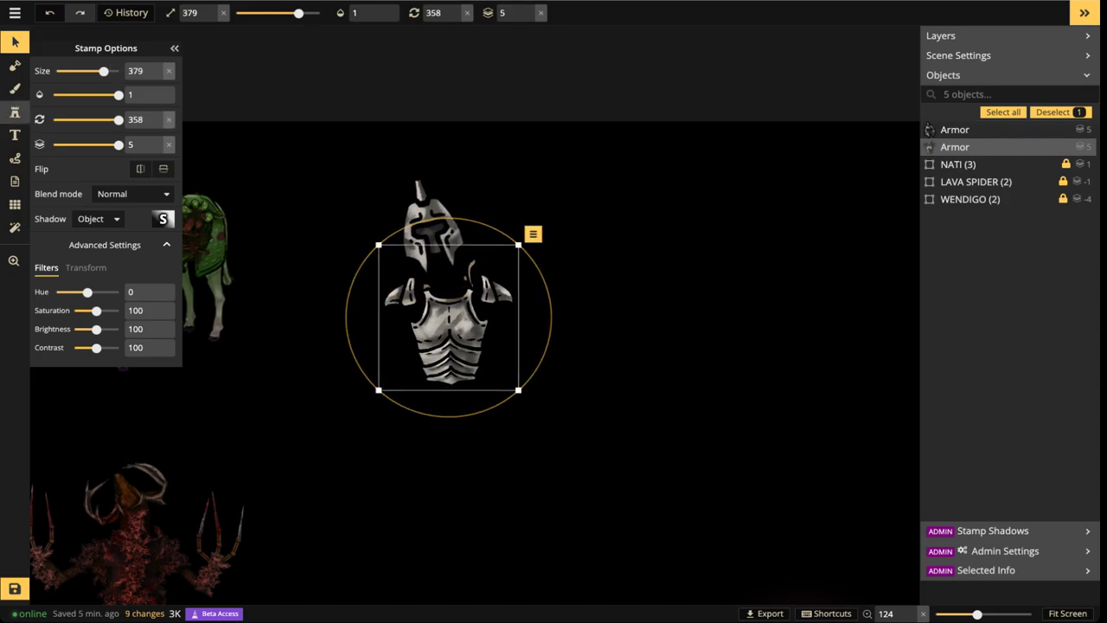
Open the stamp catalog, clear the ARMOR search and expand all stamp sets
{"action": "left_click", "coordinate": [15, 112]}
{"action": "left_click", "coordinate": [71, 93]}
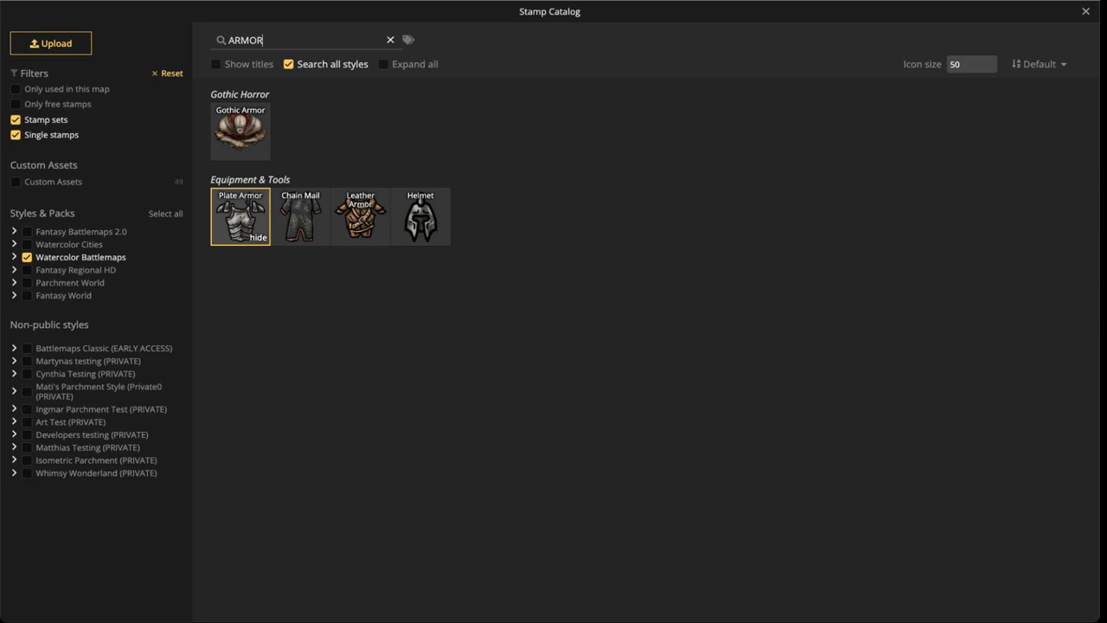
{"action": "left_click", "coordinate": [390, 40]}
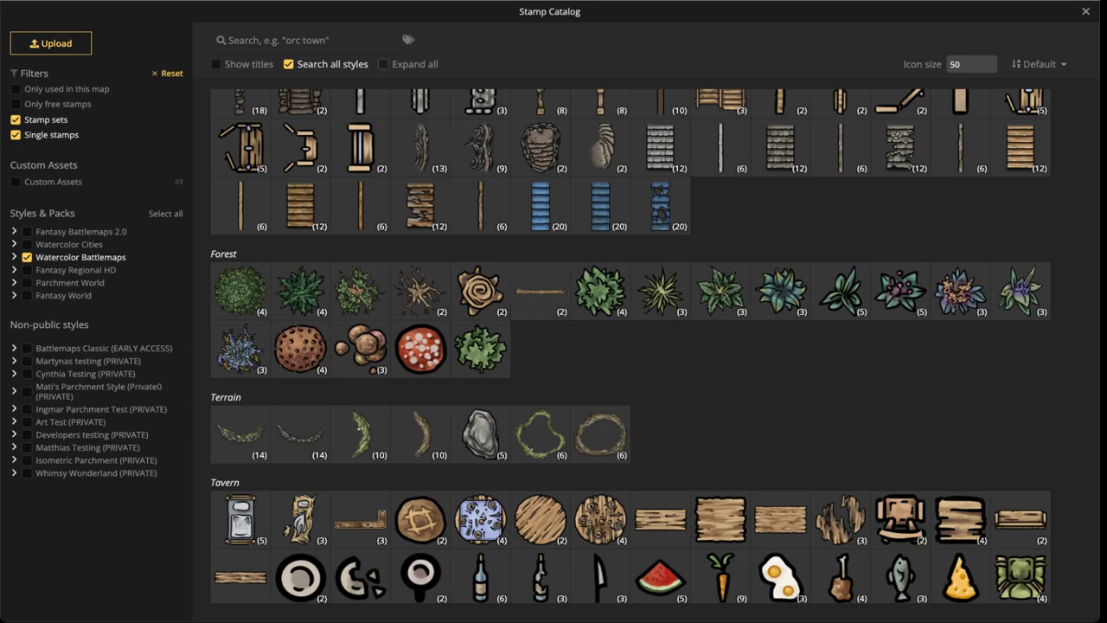
{"action": "left_click", "coordinate": [384, 64]}
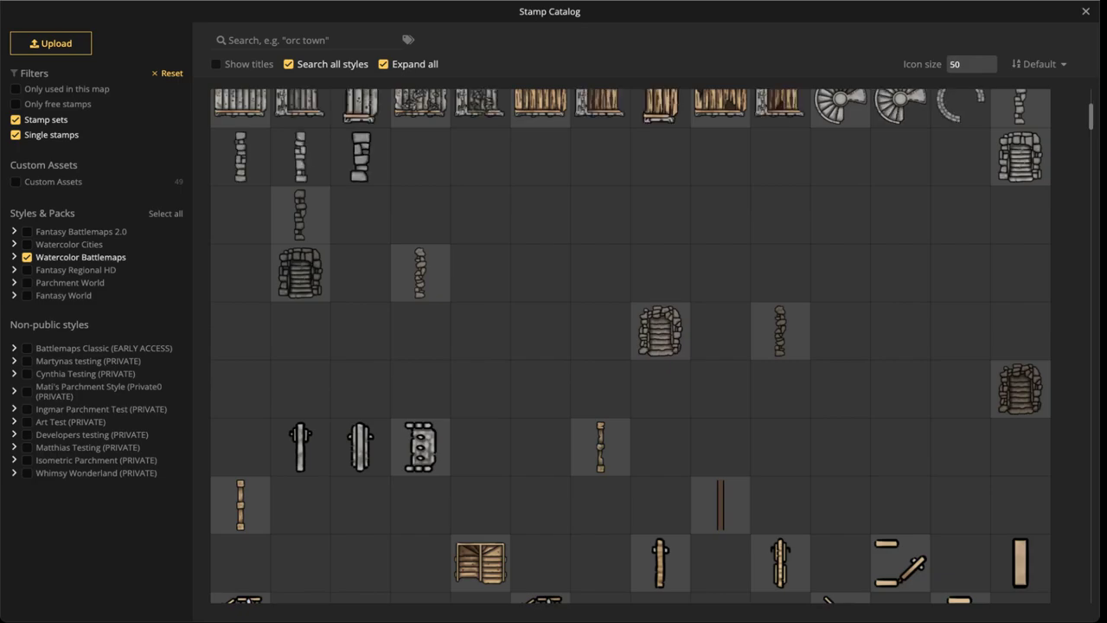
Examine the expanded Watercolor Battlemaps stamps from the walls and stairs through Forest, Terrain, Tavern, Castle and Dungeon, and close the catalog
{"action": "scroll", "coordinate": [630, 346], "scroll_direction": "up", "scroll_amount": 2}
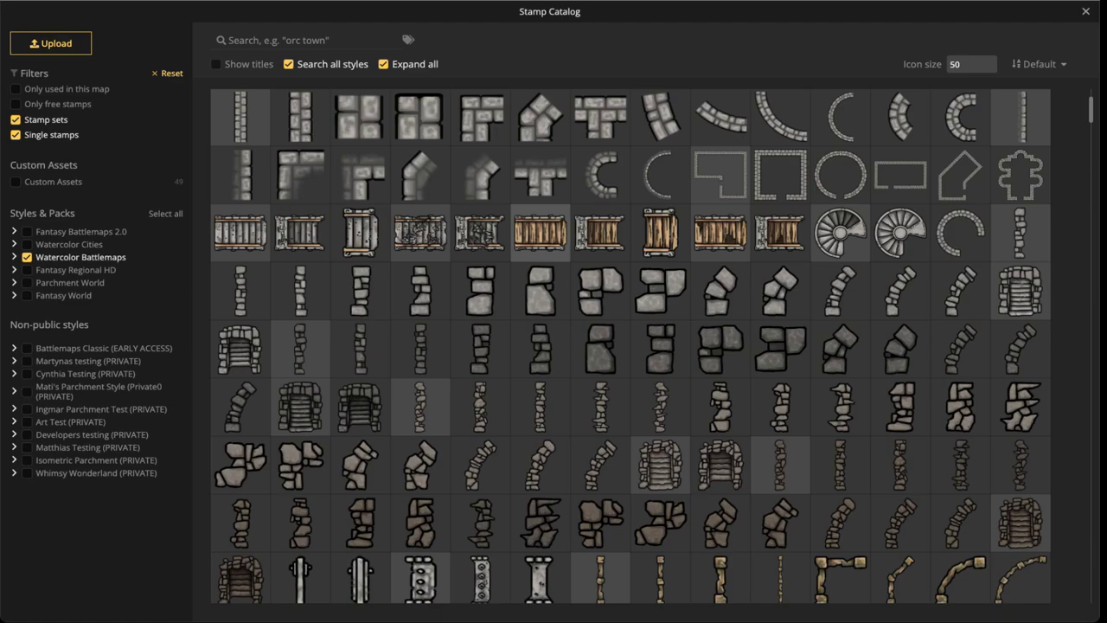
{"action": "scroll", "coordinate": [539, 164], "scroll_direction": "down", "scroll_amount": 1}
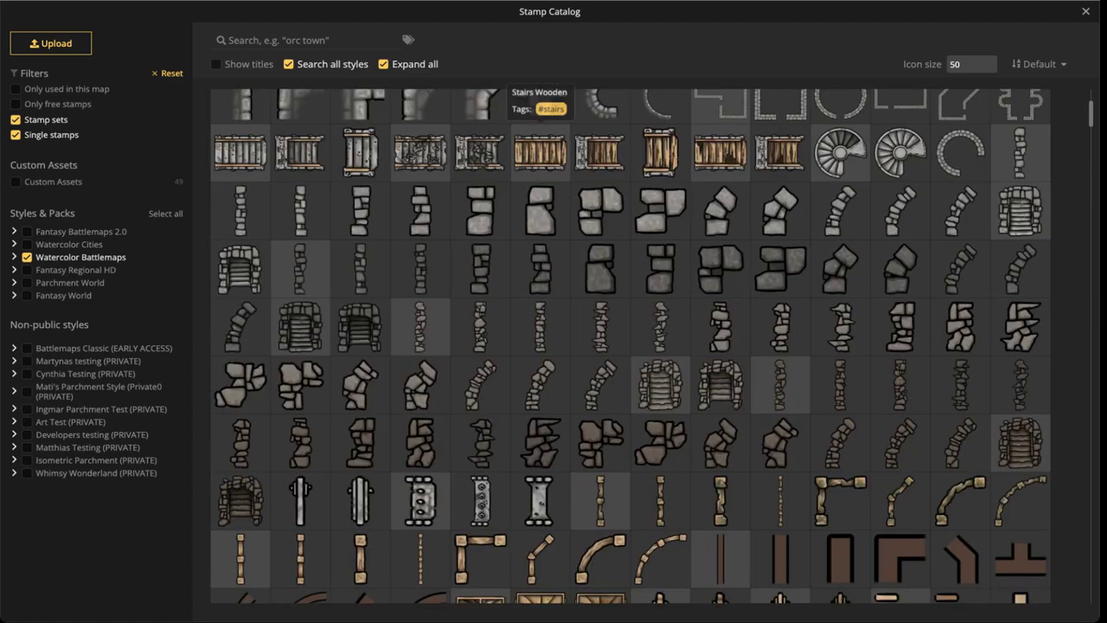
{"action": "scroll", "coordinate": [540, 165], "scroll_direction": "down", "scroll_amount": 6}
{"action": "scroll", "coordinate": [630, 346], "scroll_direction": "down", "scroll_amount": 2}
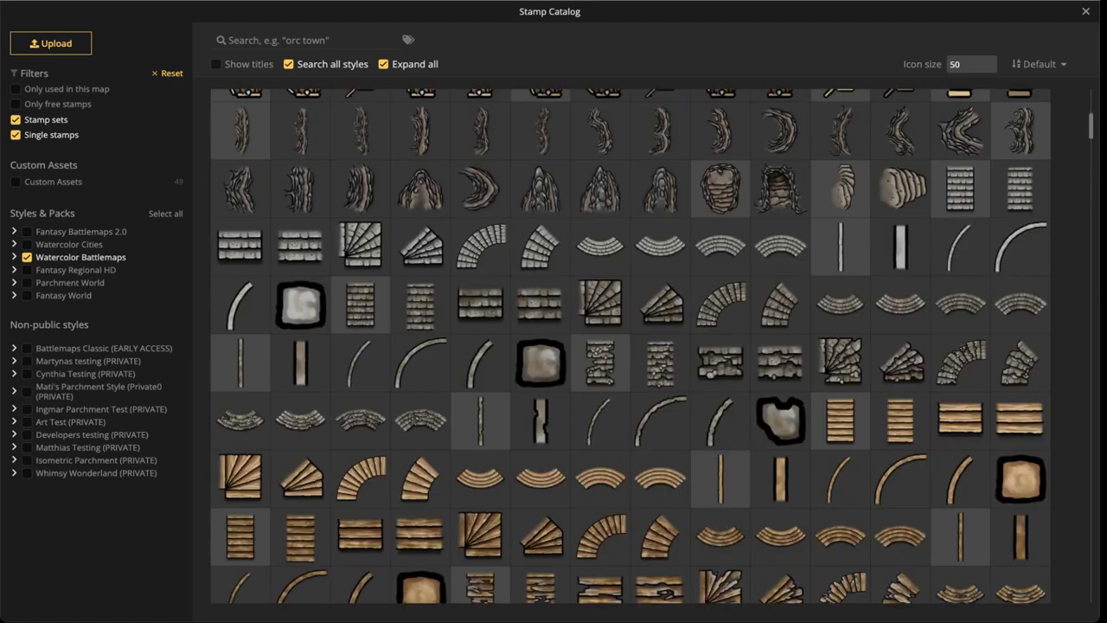
{"action": "scroll", "coordinate": [631, 346], "scroll_direction": "down", "scroll_amount": 1}
{"action": "scroll", "coordinate": [630, 346], "scroll_direction": "down", "scroll_amount": 3}
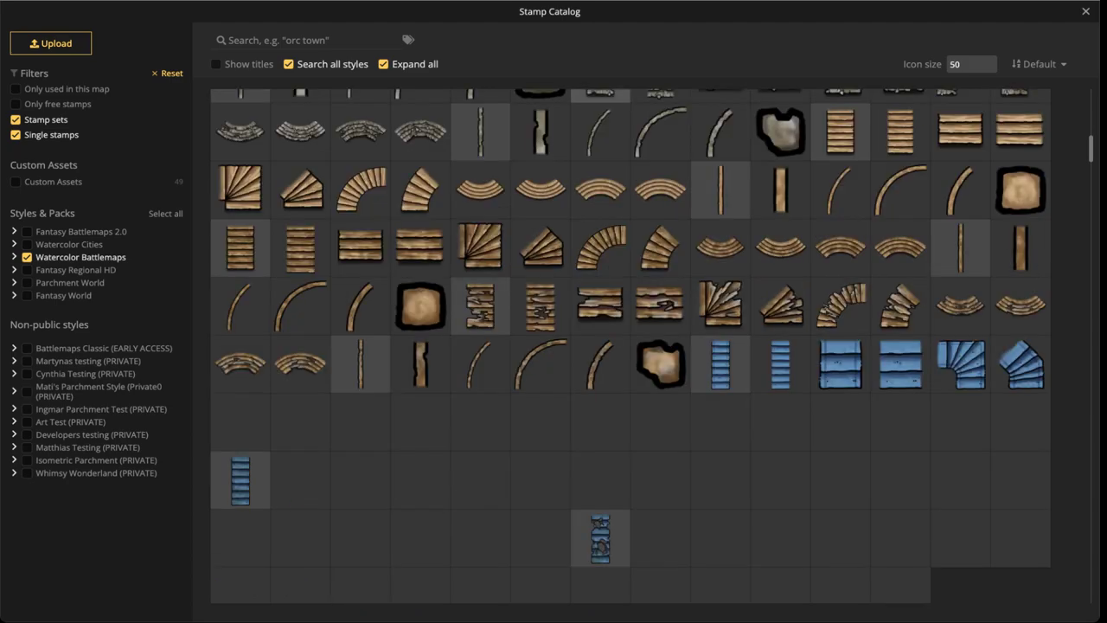
{"action": "scroll", "coordinate": [630, 346], "scroll_direction": "down", "scroll_amount": 2}
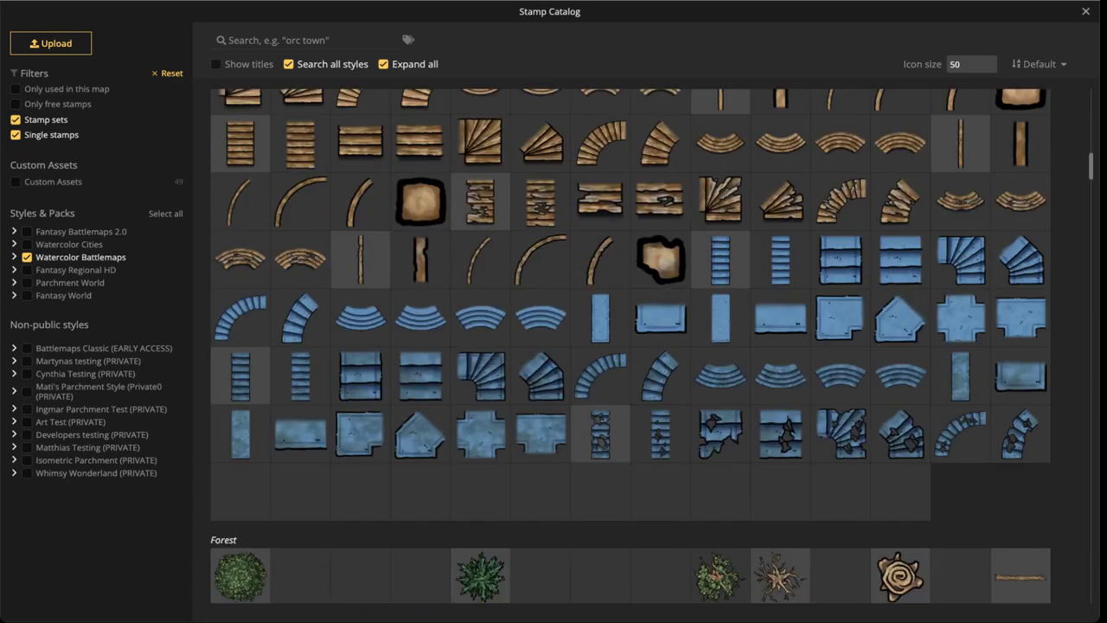
{"action": "scroll", "coordinate": [630, 346], "scroll_direction": "down", "scroll_amount": 5}
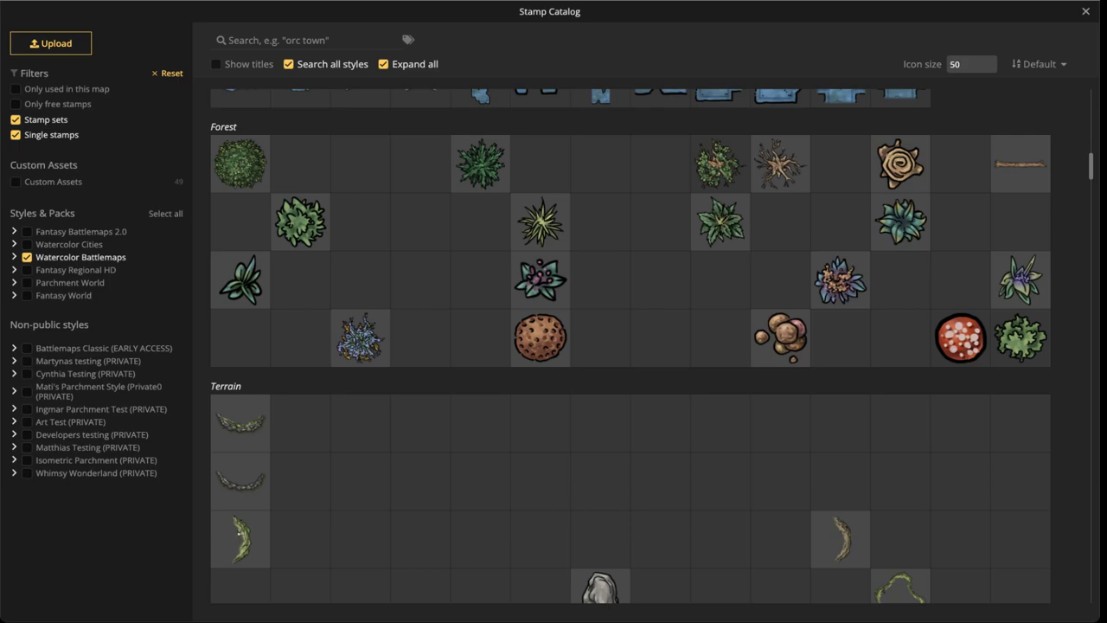
{"action": "scroll", "coordinate": [630, 346], "scroll_direction": "up", "scroll_amount": 3}
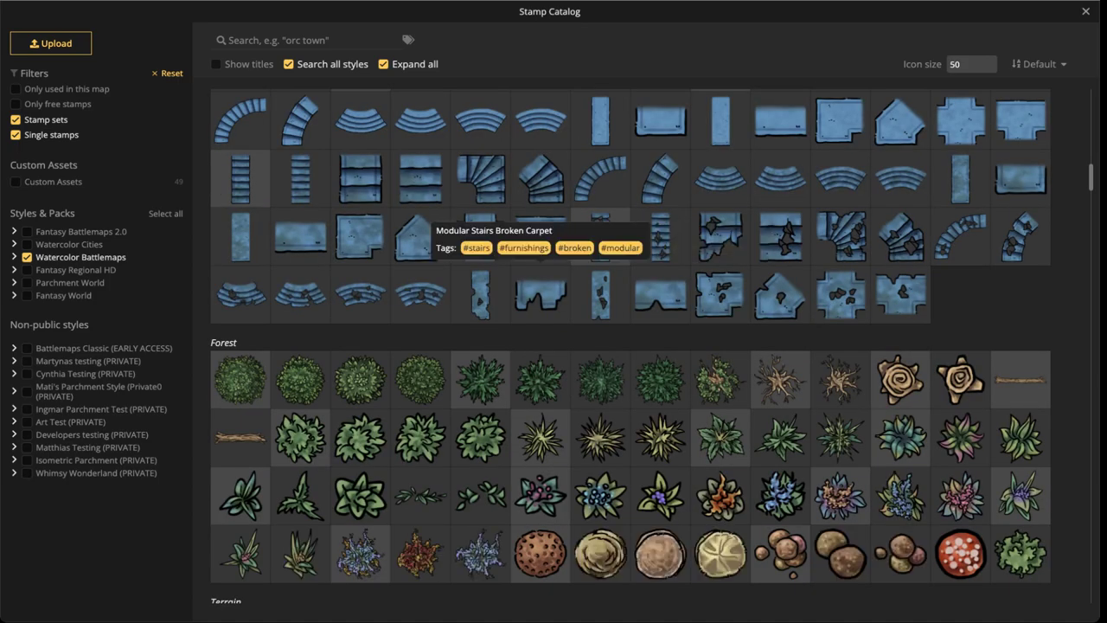
{"action": "scroll", "coordinate": [630, 346], "scroll_direction": "down", "scroll_amount": 4}
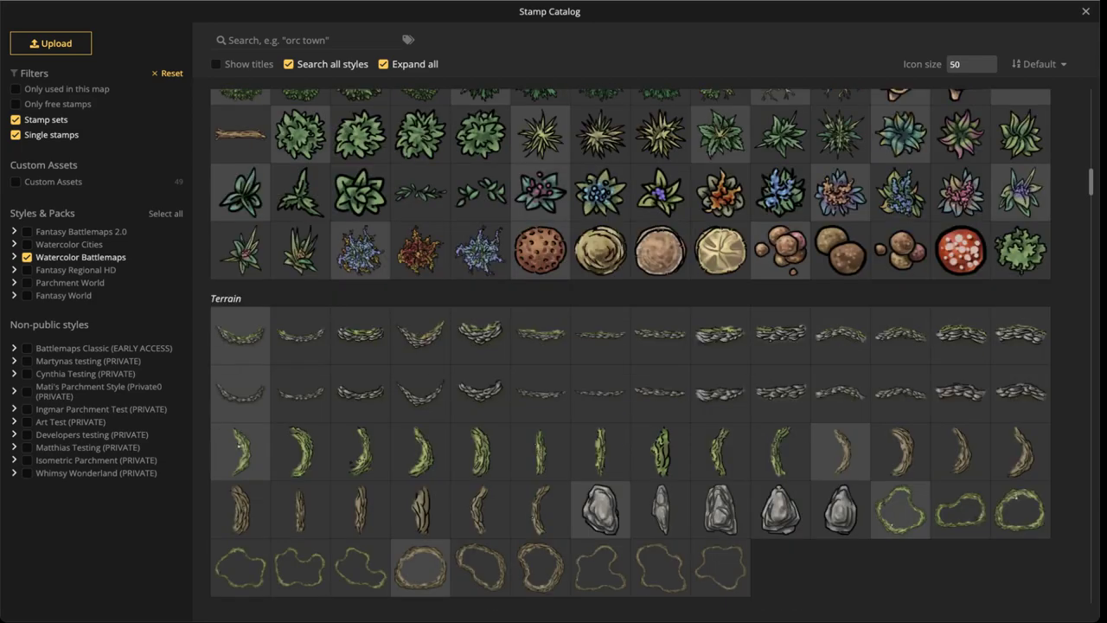
{"action": "scroll", "coordinate": [631, 346], "scroll_direction": "down", "scroll_amount": 6}
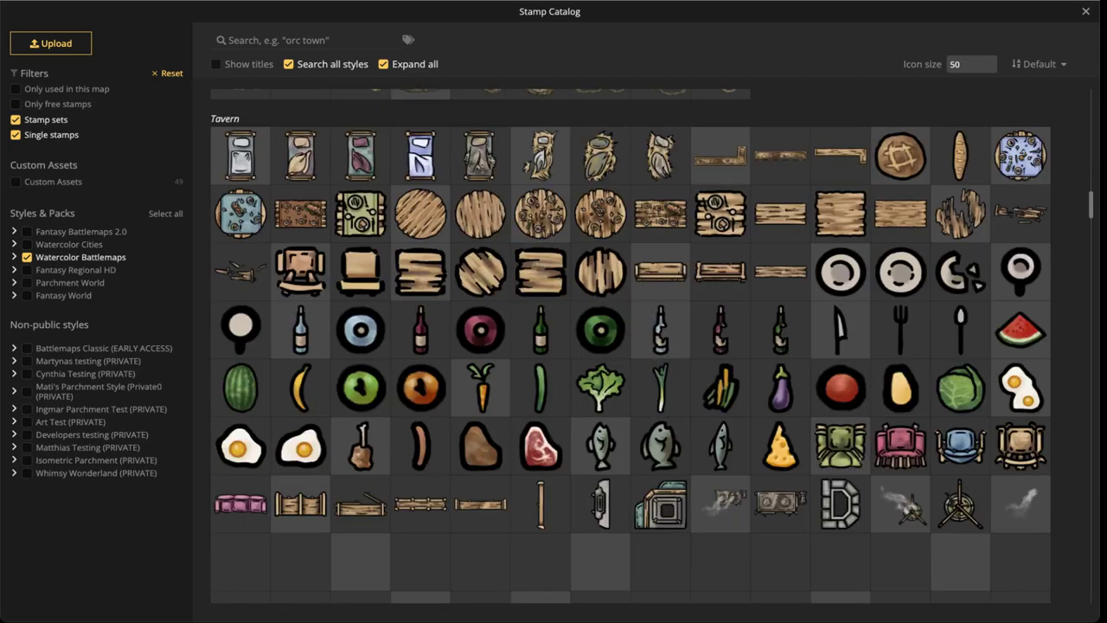
{"action": "scroll", "coordinate": [630, 346], "scroll_direction": "down", "scroll_amount": 1}
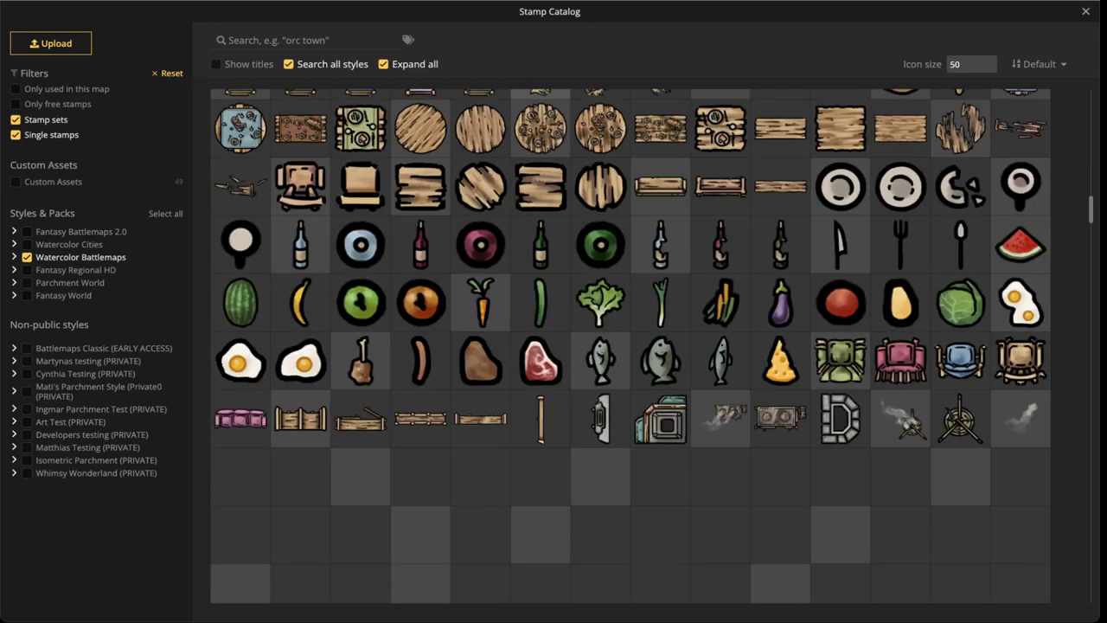
{"action": "scroll", "coordinate": [630, 346], "scroll_direction": "down", "scroll_amount": 3}
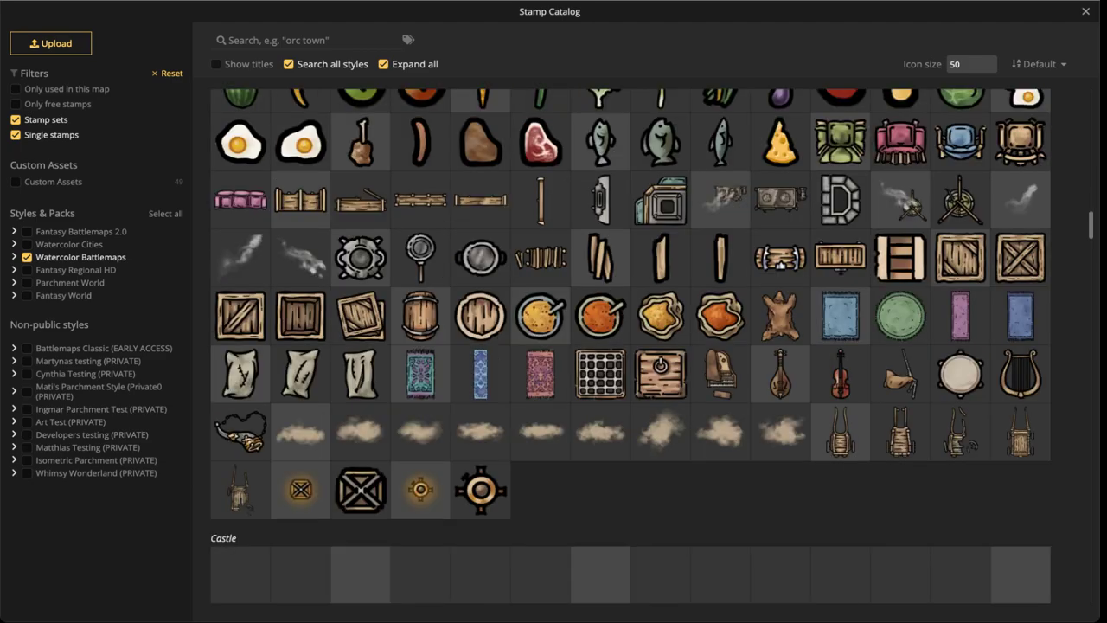
{"action": "scroll", "coordinate": [631, 345], "scroll_direction": "down", "scroll_amount": 1}
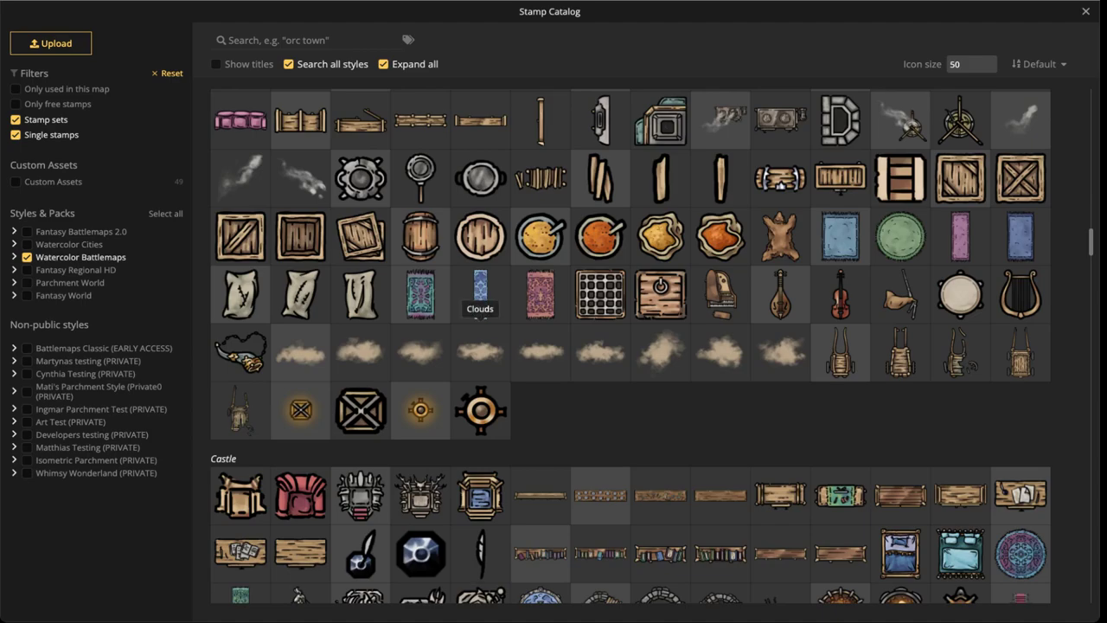
{"action": "scroll", "coordinate": [536, 311], "scroll_direction": "down", "scroll_amount": 2}
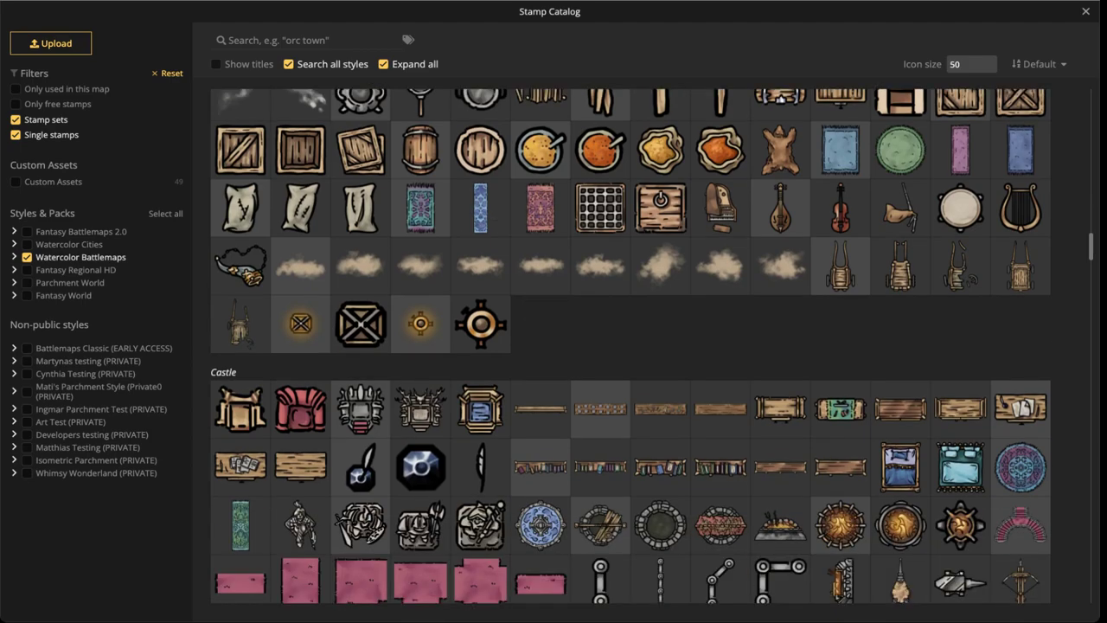
{"action": "scroll", "coordinate": [630, 345], "scroll_direction": "down", "scroll_amount": 1}
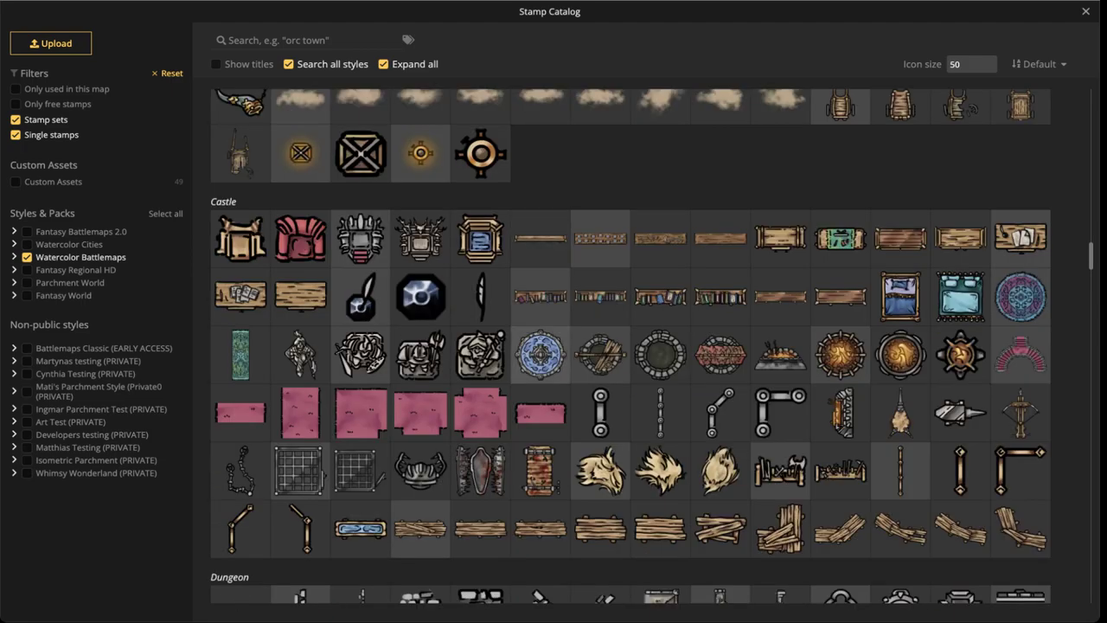
{"action": "scroll", "coordinate": [600, 226], "scroll_direction": "down", "scroll_amount": 1}
{"action": "scroll", "coordinate": [600, 226], "scroll_direction": "down", "scroll_amount": 1}
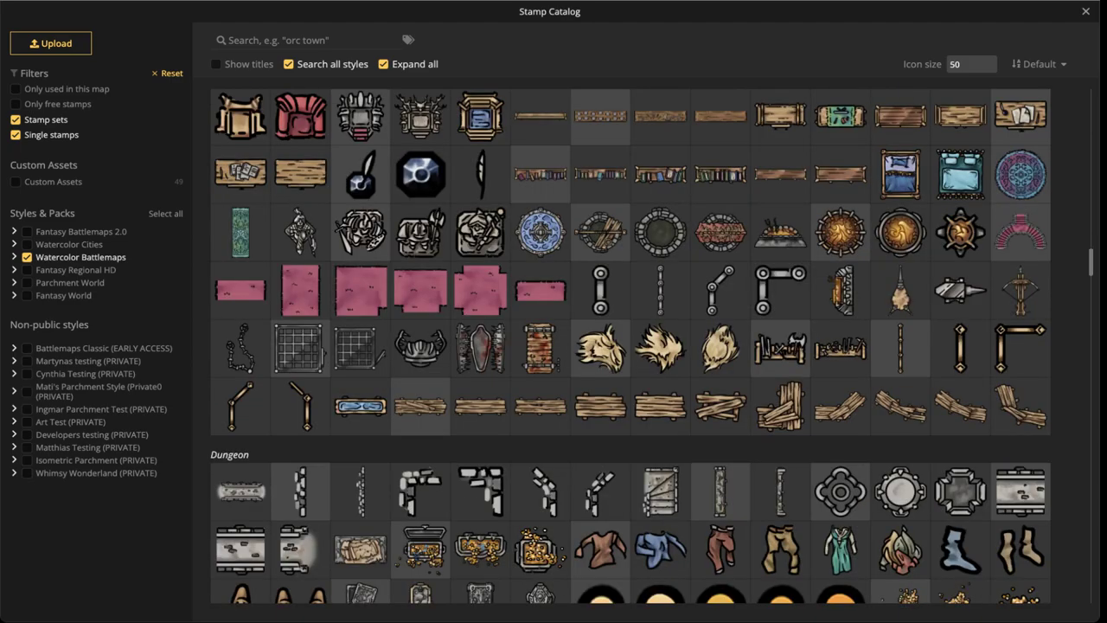
{"action": "scroll", "coordinate": [600, 227], "scroll_direction": "down", "scroll_amount": 1}
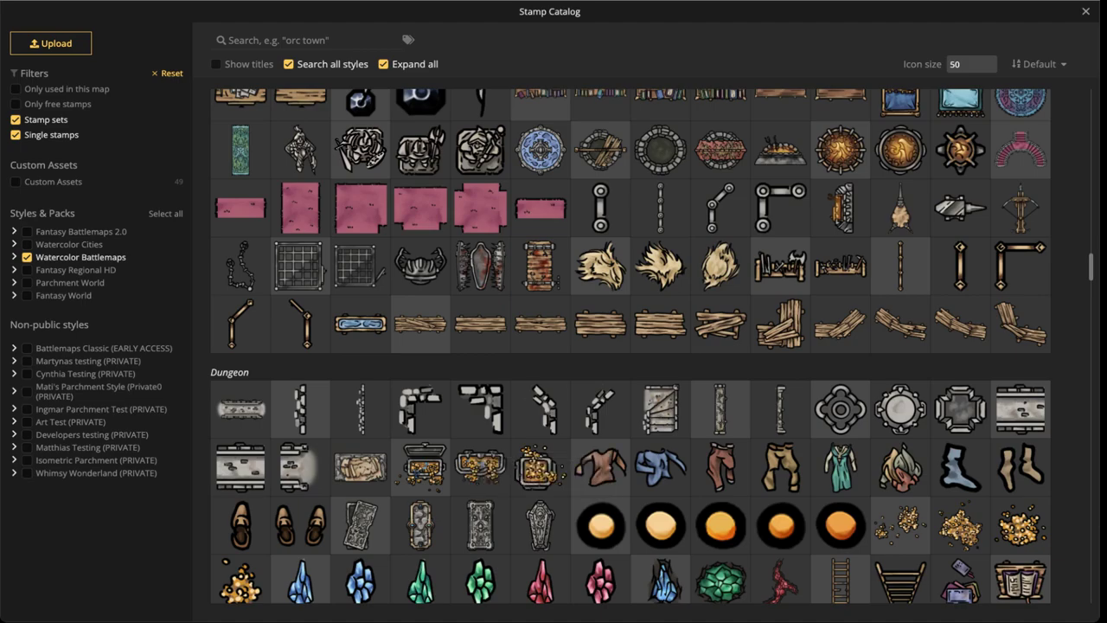
{"action": "scroll", "coordinate": [631, 346], "scroll_direction": "down", "scroll_amount": 1}
{"action": "scroll", "coordinate": [632, 346], "scroll_direction": "down", "scroll_amount": 3}
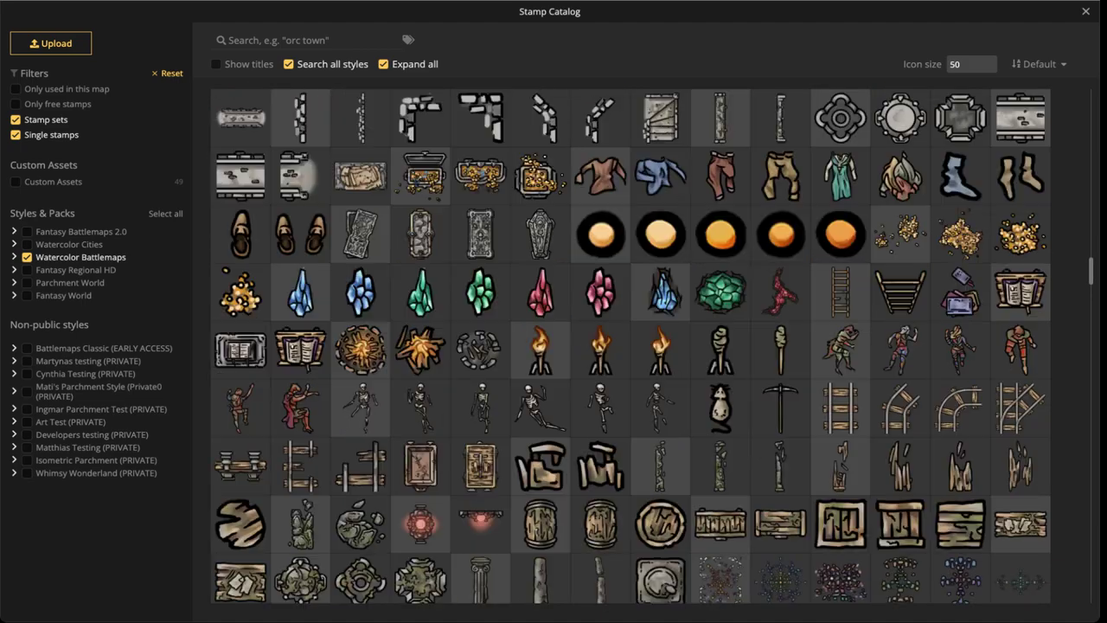
{"action": "scroll", "coordinate": [631, 346], "scroll_direction": "down", "scroll_amount": 2}
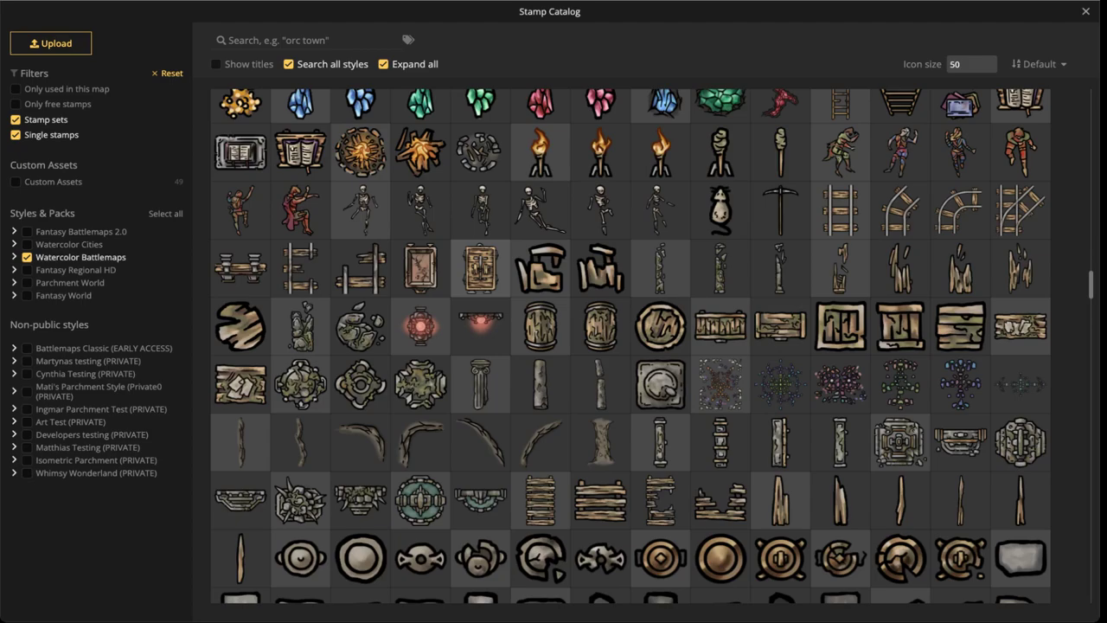
{"action": "scroll", "coordinate": [631, 346], "scroll_direction": "down", "scroll_amount": 2}
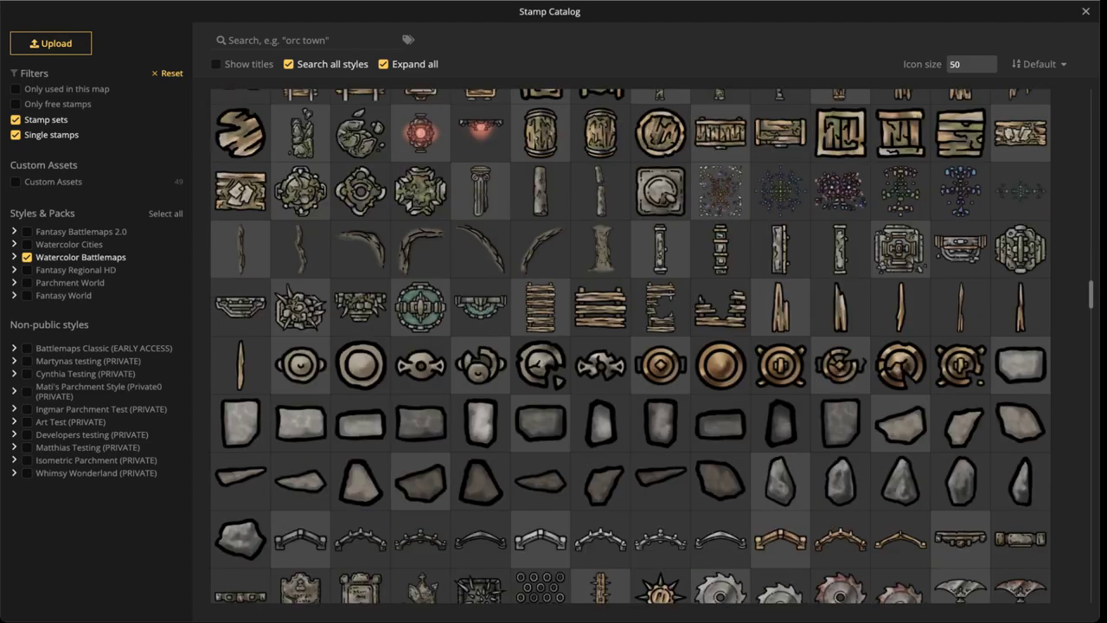
{"action": "scroll", "coordinate": [631, 346], "scroll_direction": "down", "scroll_amount": 2}
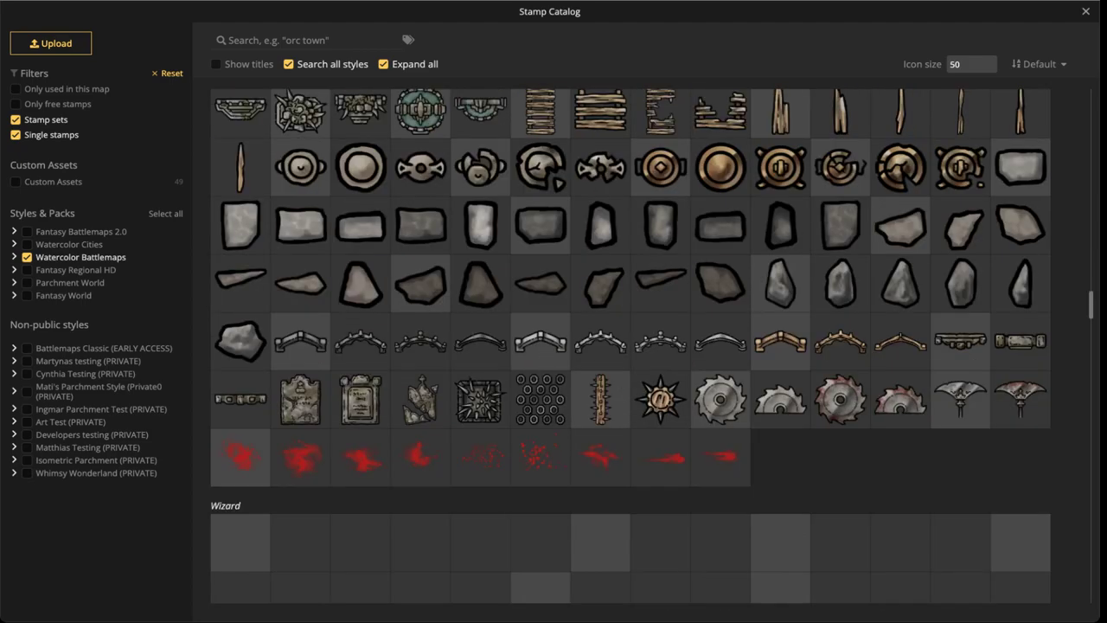
{"action": "key", "text": "Escape"}
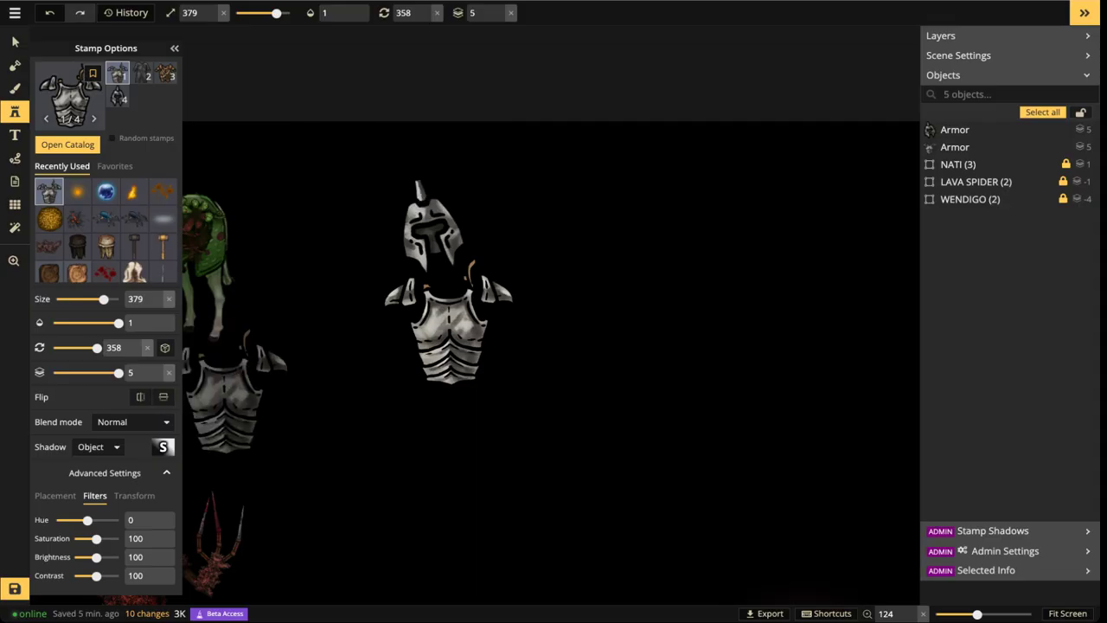
Save the scene and delete the helmet and plate armor stamps together
{"action": "key", "text": "Escape"}
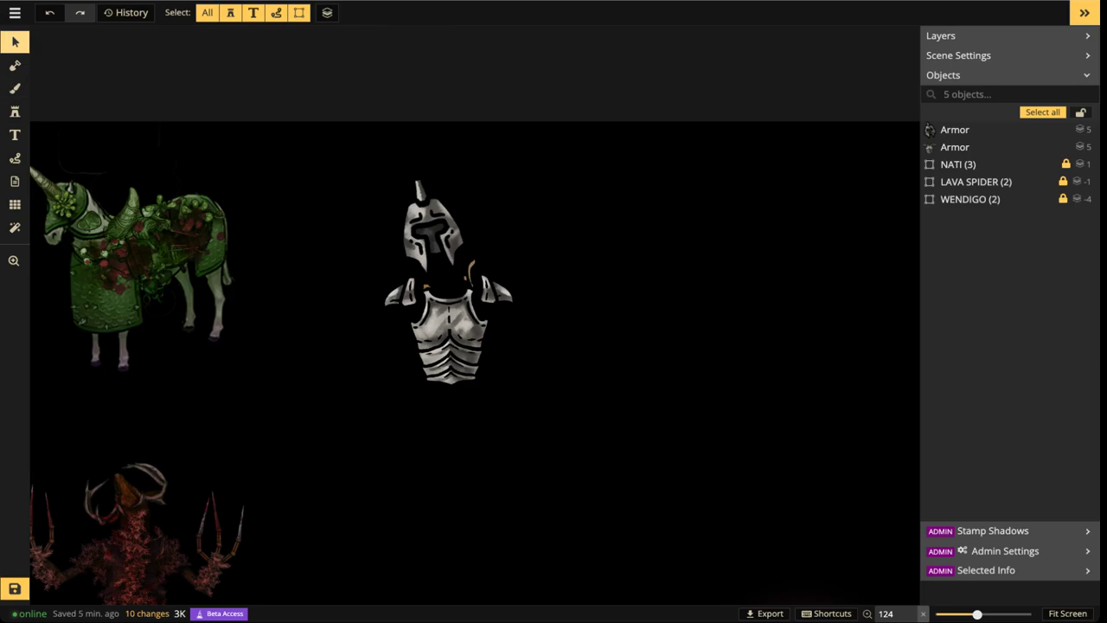
{"action": "key", "text": "ctrl+s"}
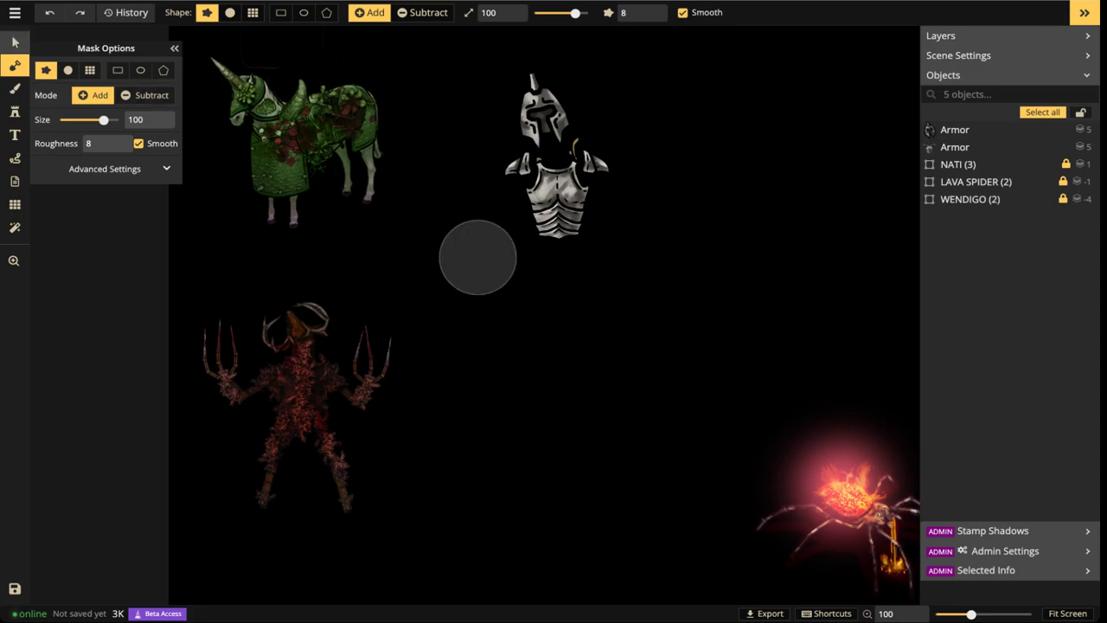
{"action": "left_click", "coordinate": [15, 42]}
{"action": "left_click_drag", "start_coordinate": [624, 114], "coordinate": [558, 216]}
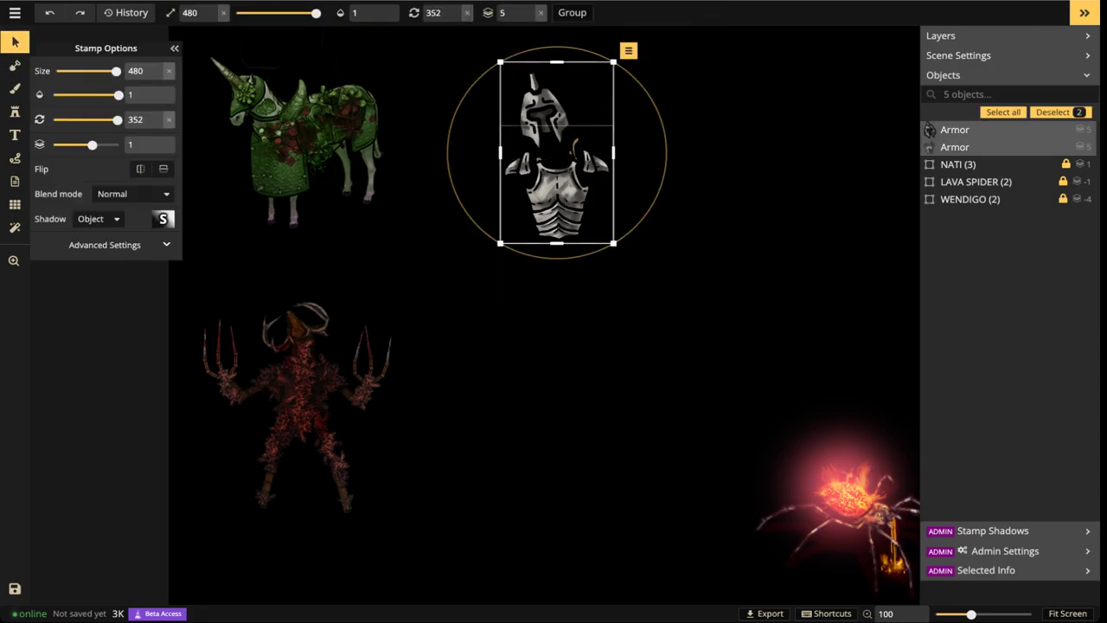
{"action": "key", "text": "Delete"}
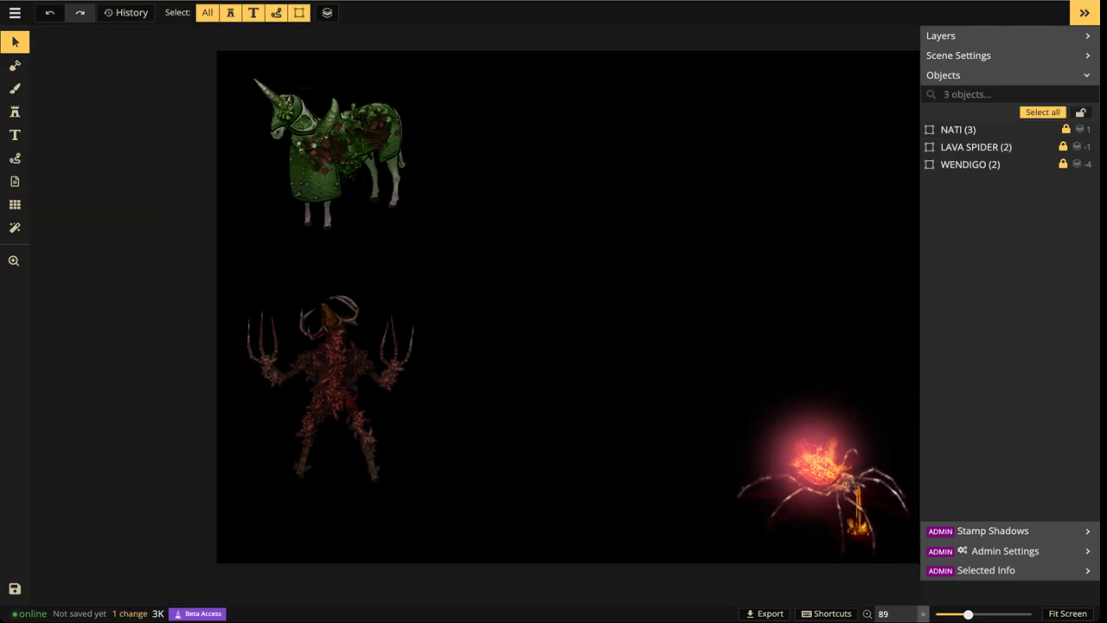
Open the stamp catalog from the stamp tool and hide the custom assets
{"action": "left_click_drag", "start_coordinate": [189, 221], "coordinate": [151, 245]}
{"action": "scroll", "coordinate": [151, 244], "scroll_direction": "up", "scroll_amount": 1}
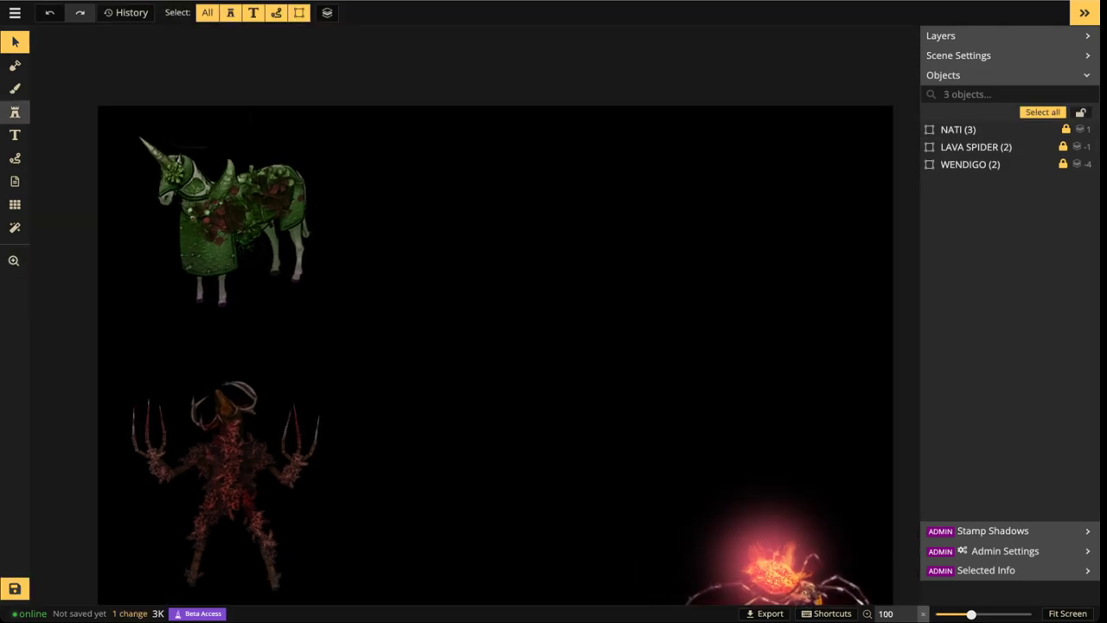
{"action": "left_click", "coordinate": [15, 112]}
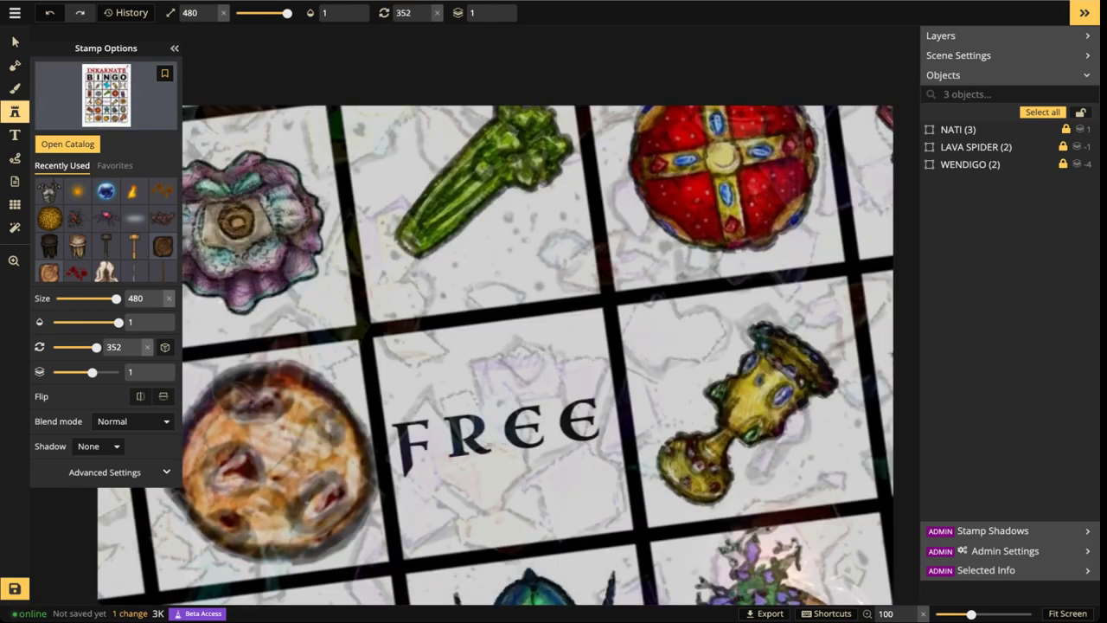
{"action": "key", "text": "f"}
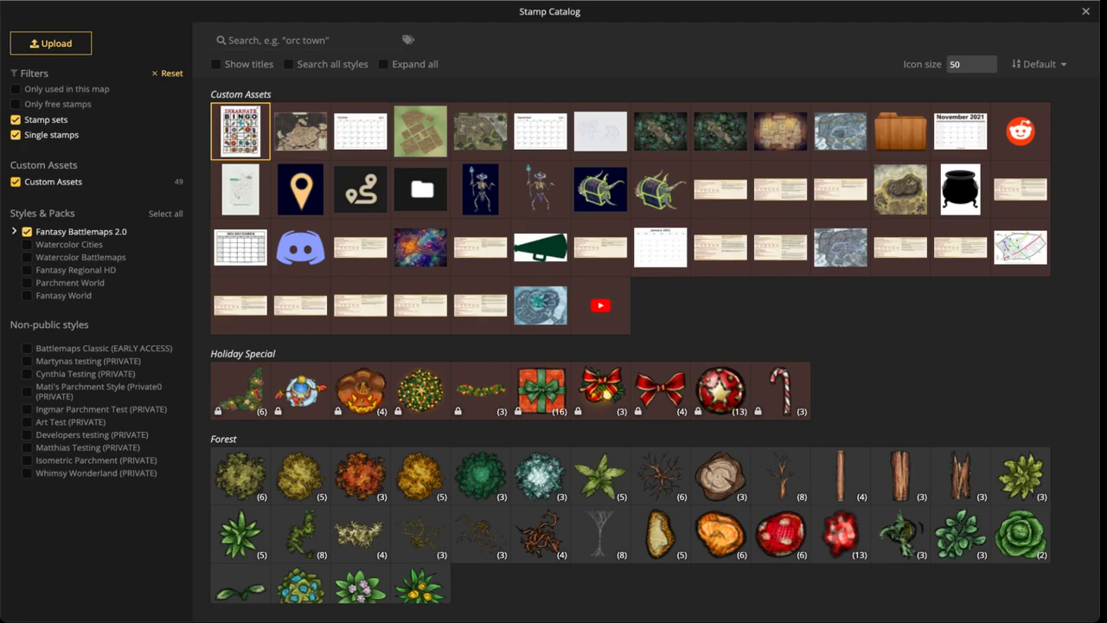
{"action": "left_click", "coordinate": [15, 181]}
Examine the collapsed Fantasy Battlemaps 2.0 stamp sets from Forest through Water, Tavern, Farmstead, Camp and Market
{"action": "scroll", "coordinate": [480, 274], "scroll_direction": "down", "scroll_amount": 3}
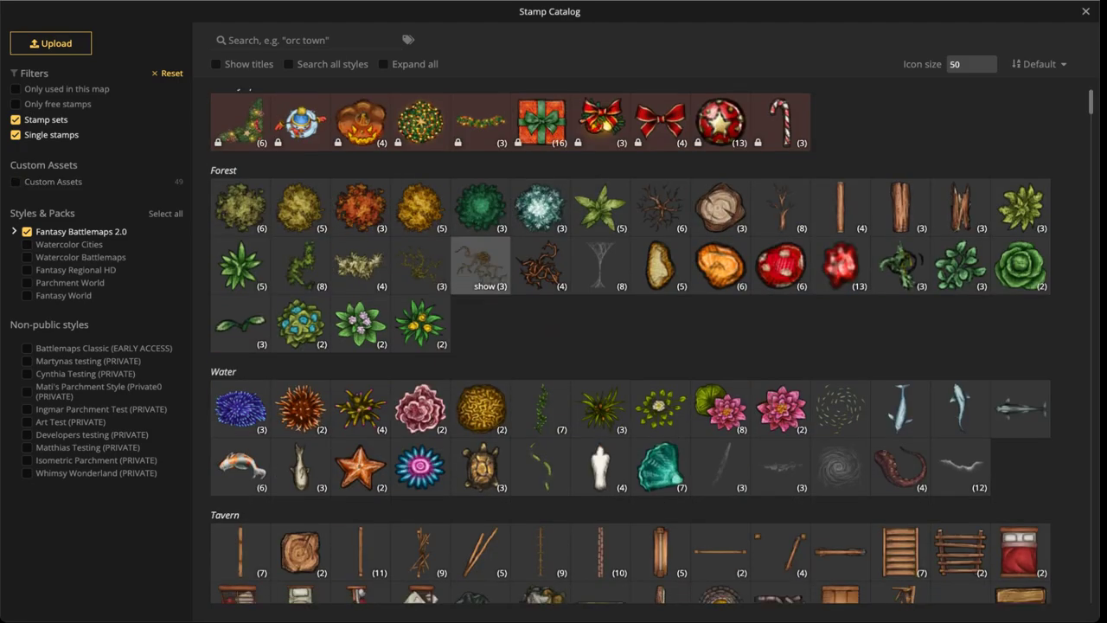
{"action": "scroll", "coordinate": [499, 251], "scroll_direction": "down", "scroll_amount": 3}
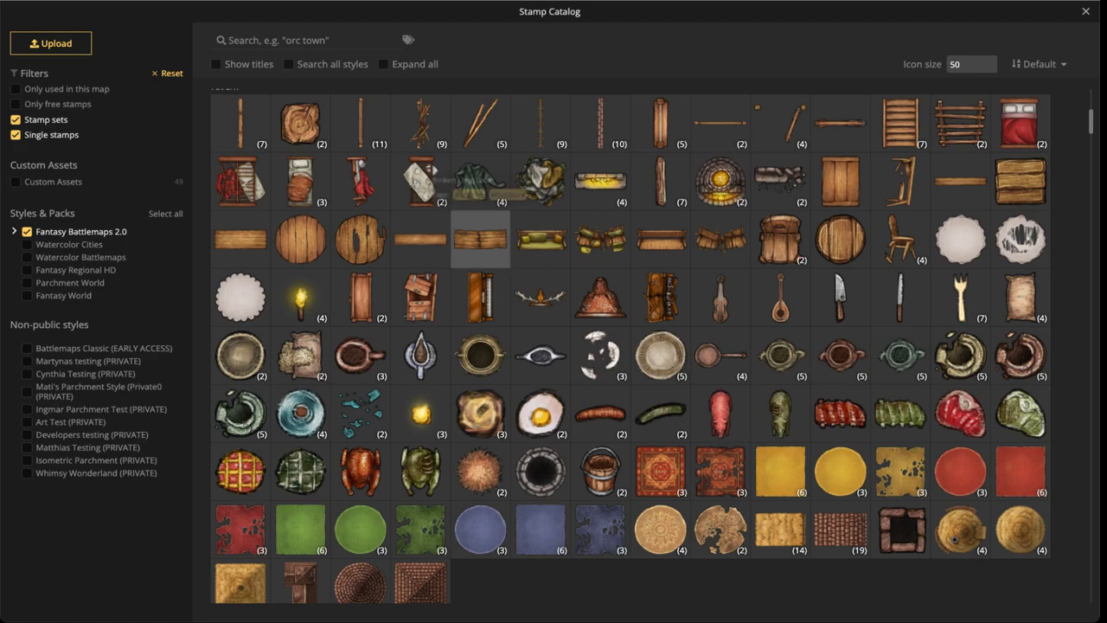
{"action": "scroll", "coordinate": [720, 354], "scroll_direction": "down", "scroll_amount": 3}
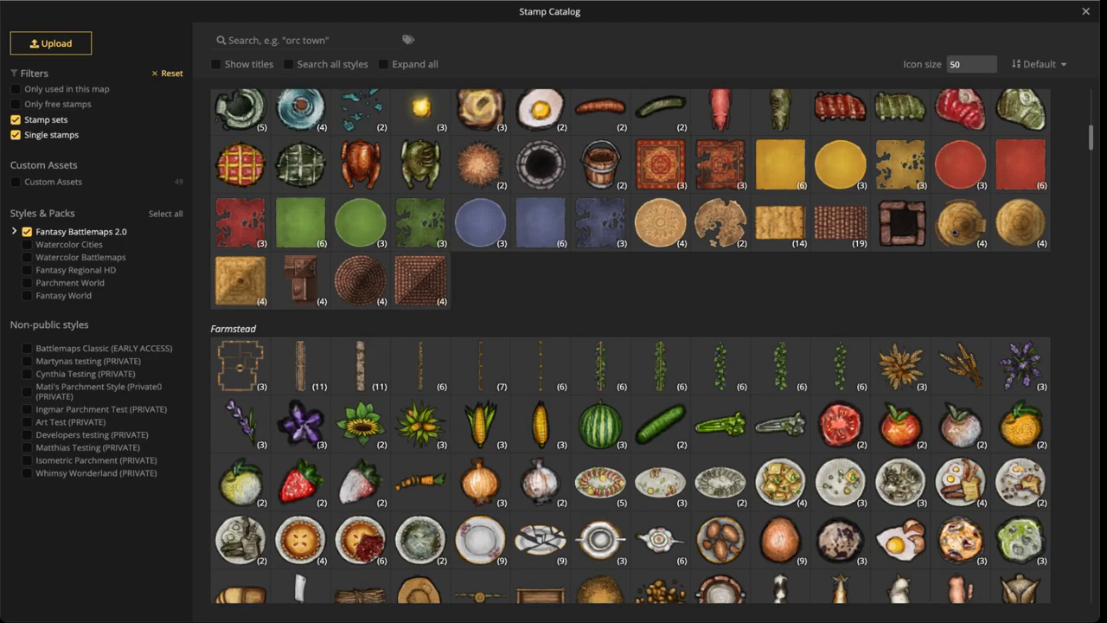
{"action": "scroll", "coordinate": [600, 275], "scroll_direction": "down", "scroll_amount": 2}
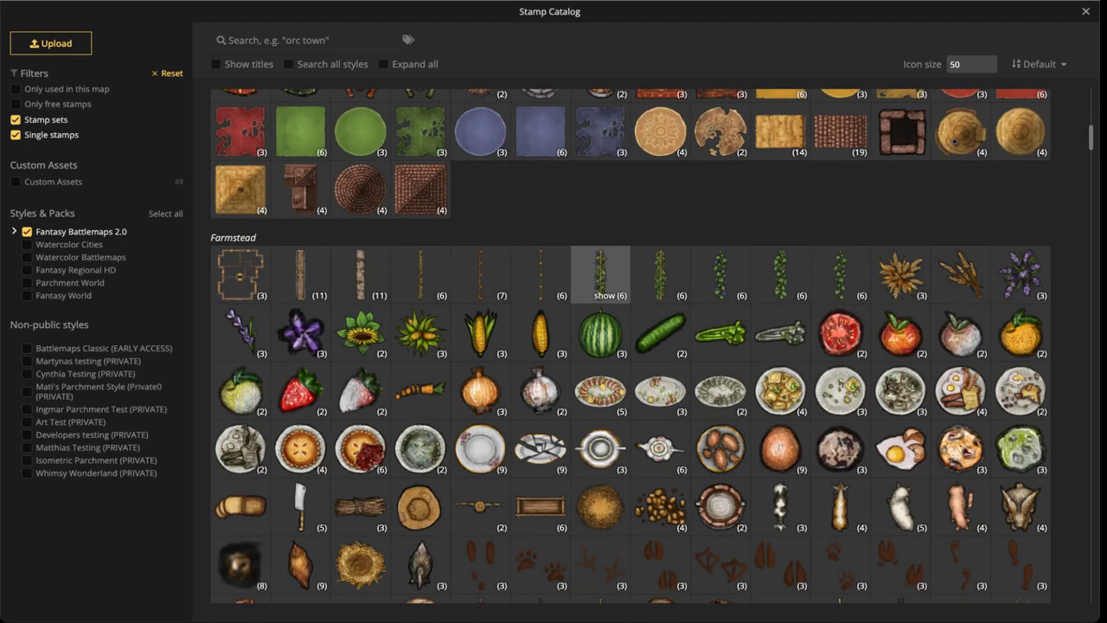
{"action": "scroll", "coordinate": [600, 275], "scroll_direction": "down", "scroll_amount": 5}
{"action": "scroll", "coordinate": [600, 275], "scroll_direction": "down", "scroll_amount": 5}
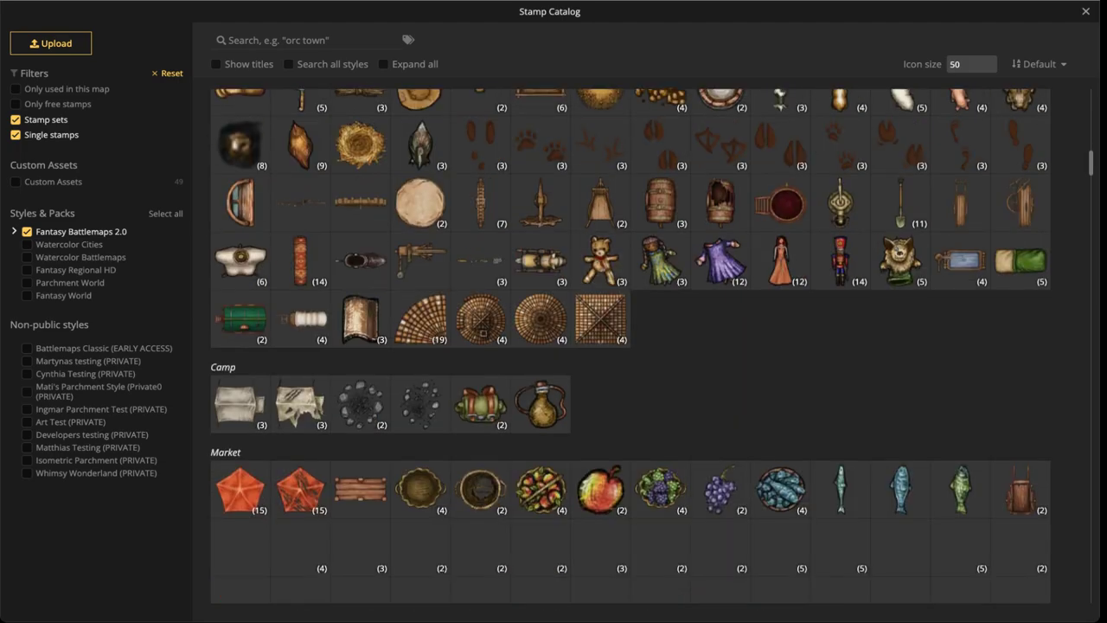
{"action": "scroll", "coordinate": [600, 262], "scroll_direction": "down", "scroll_amount": 2}
{"action": "scroll", "coordinate": [600, 529], "scroll_direction": "up", "scroll_amount": 1}
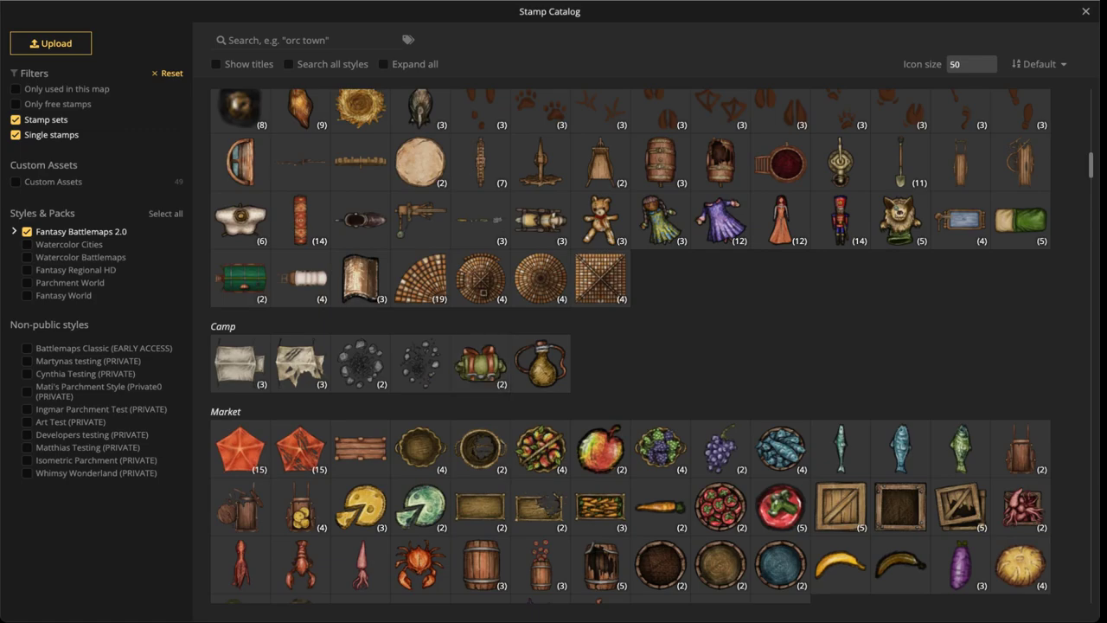
{"action": "scroll", "coordinate": [600, 530], "scroll_direction": "up", "scroll_amount": 6}
{"action": "scroll", "coordinate": [601, 529], "scroll_direction": "up", "scroll_amount": 4}
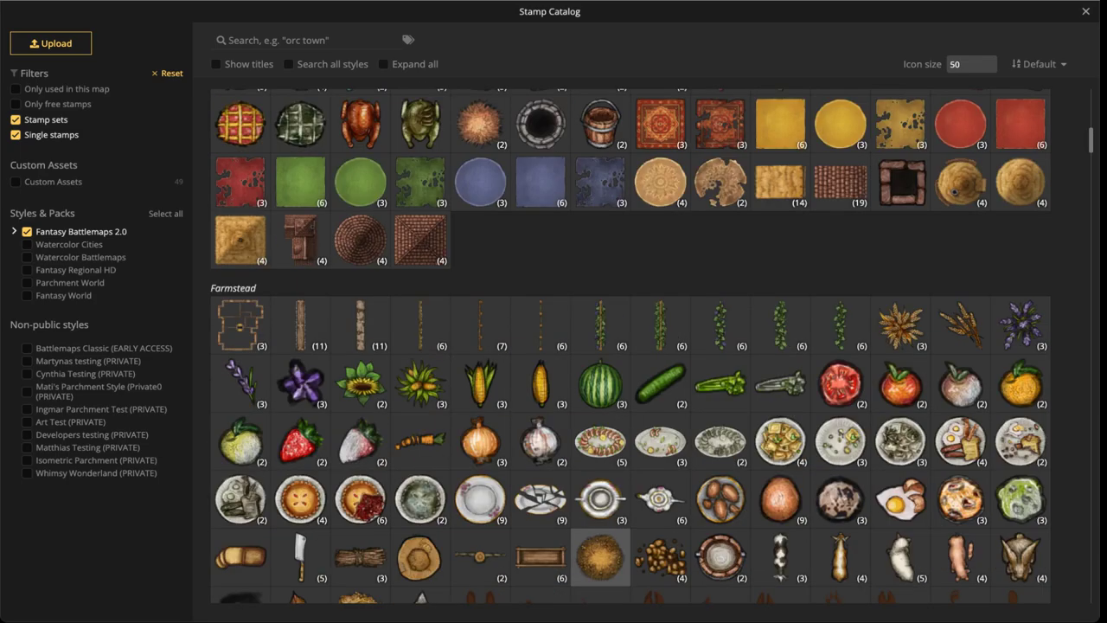
{"action": "scroll", "coordinate": [600, 529], "scroll_direction": "up", "scroll_amount": 4}
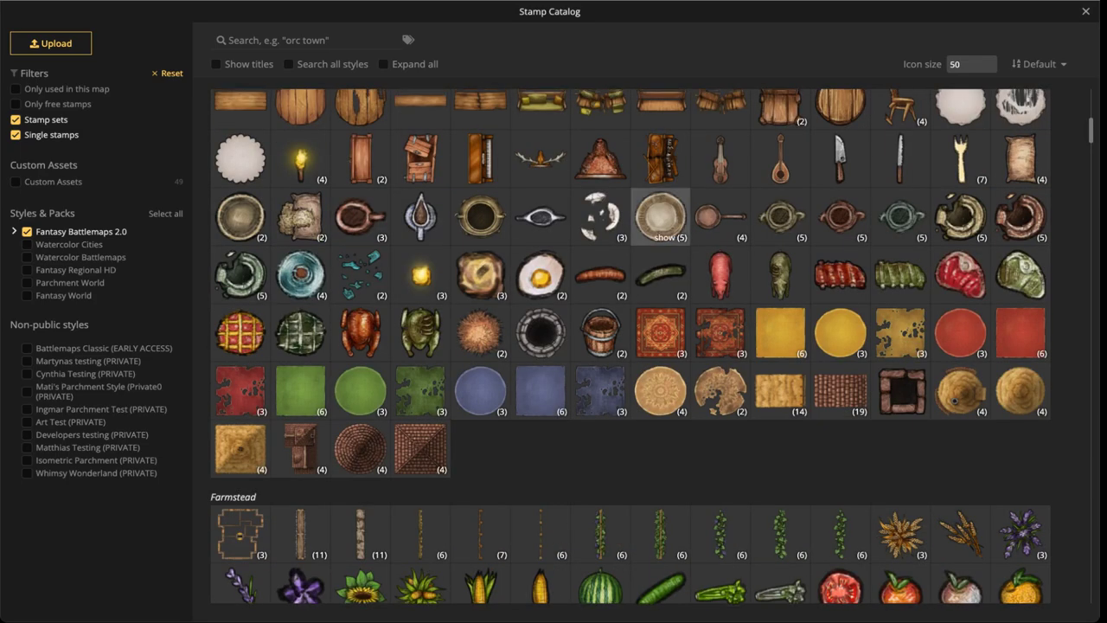
{"action": "scroll", "coordinate": [630, 346], "scroll_direction": "up", "scroll_amount": 4}
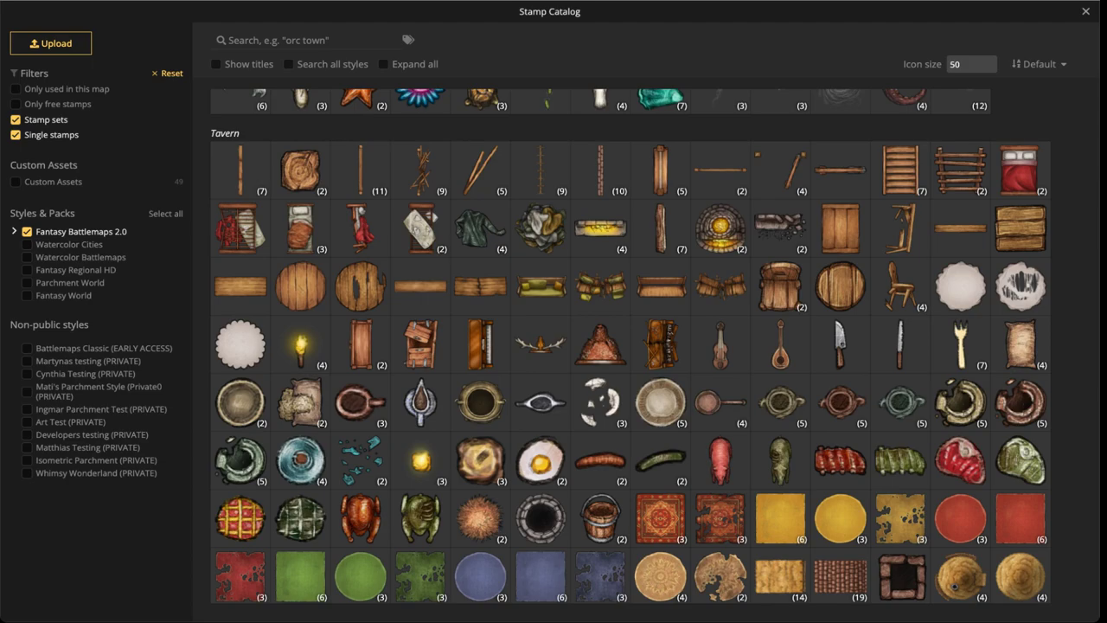
Expand all stamp sets and examine the individual Holiday Special, Forest, Water and Tavern stamps
{"action": "left_click", "coordinate": [383, 64]}
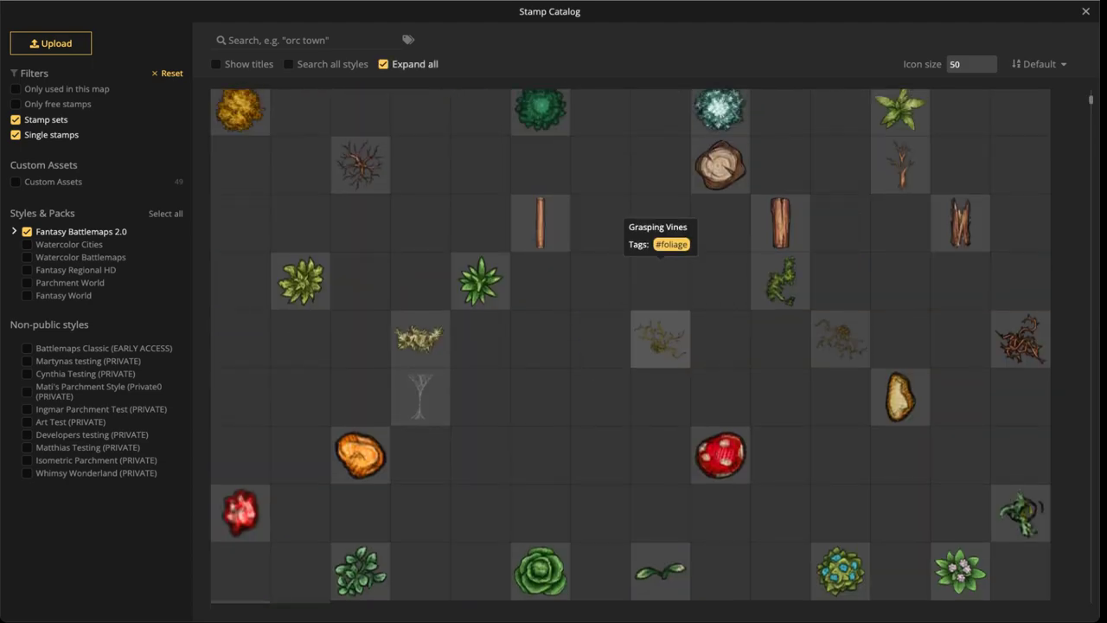
{"action": "scroll", "coordinate": [660, 333], "scroll_direction": "up", "scroll_amount": 4}
{"action": "scroll", "coordinate": [659, 333], "scroll_direction": "up", "scroll_amount": 2}
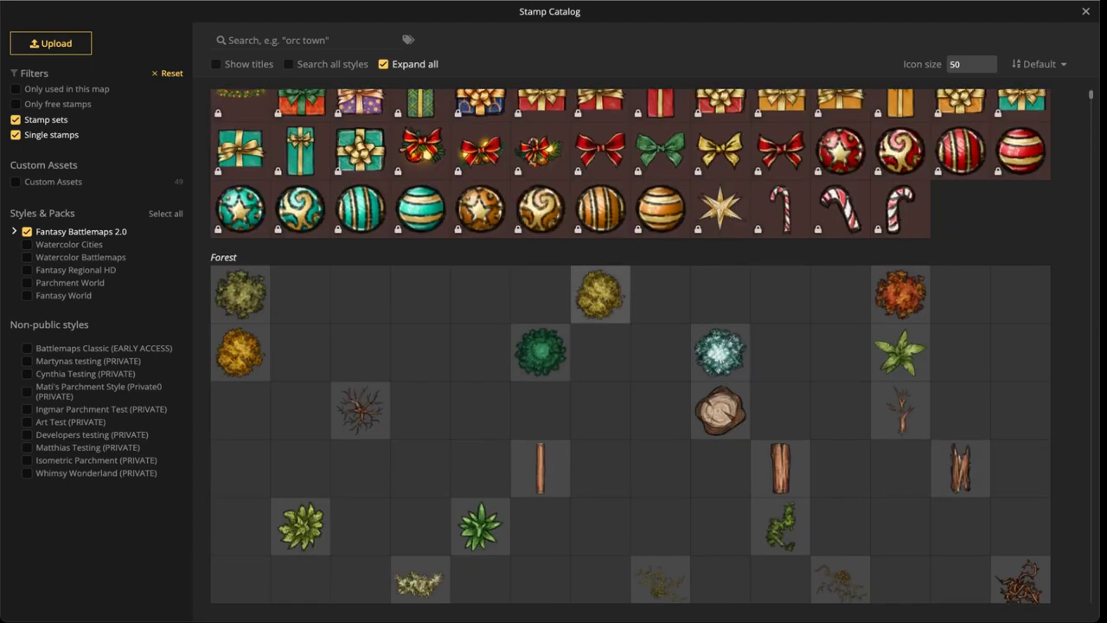
{"action": "scroll", "coordinate": [630, 346], "scroll_direction": "down", "scroll_amount": 6}
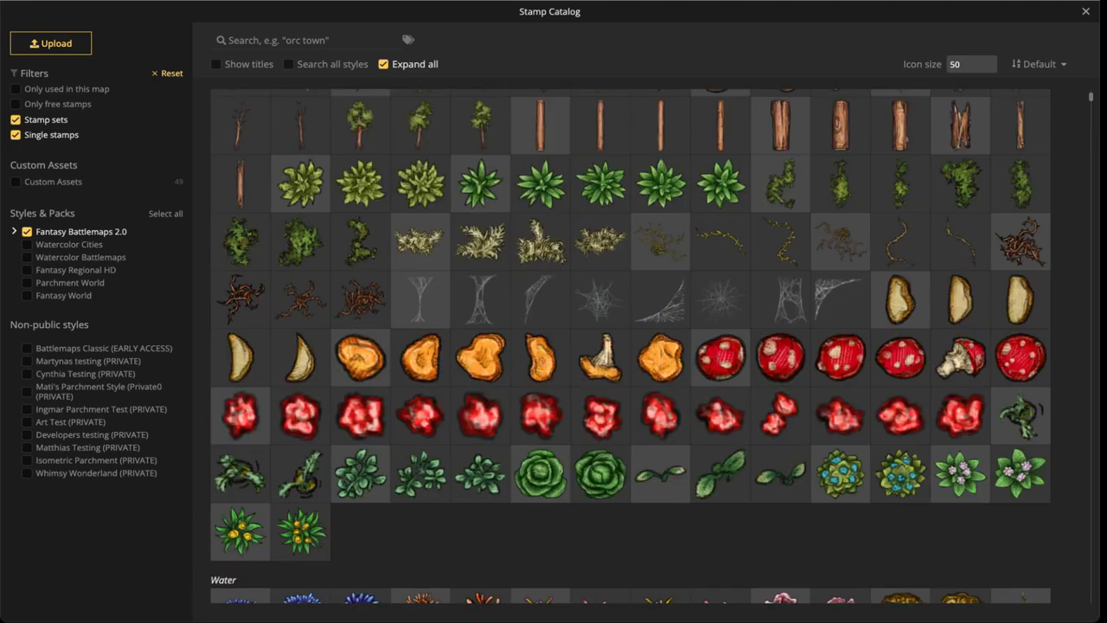
{"action": "scroll", "coordinate": [631, 345], "scroll_direction": "down", "scroll_amount": 10}
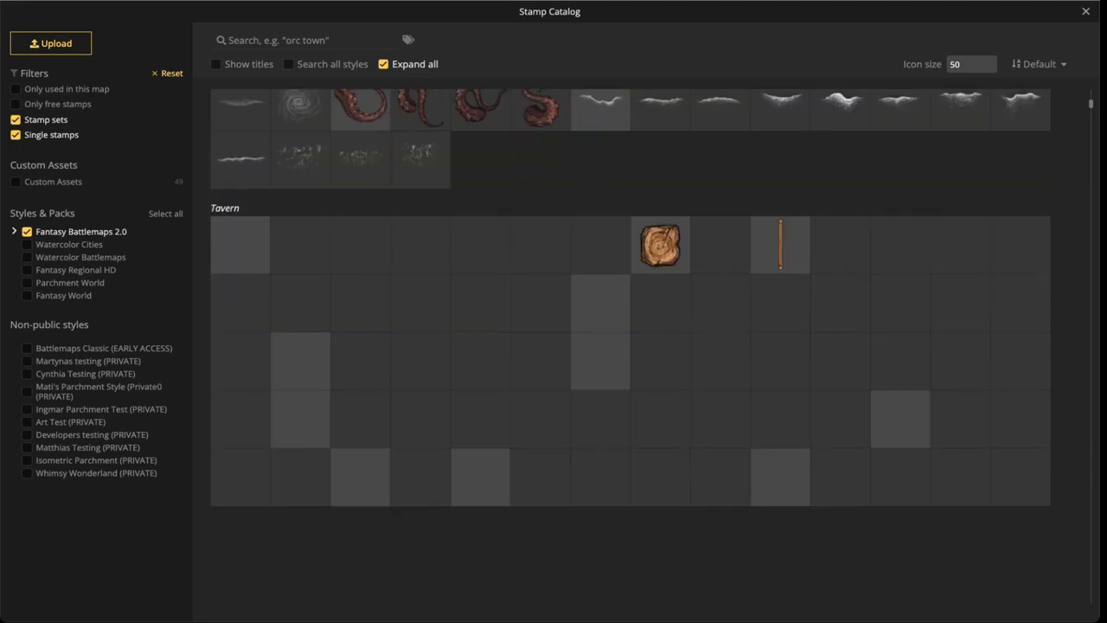
{"action": "scroll", "coordinate": [630, 346], "scroll_direction": "down", "scroll_amount": 2}
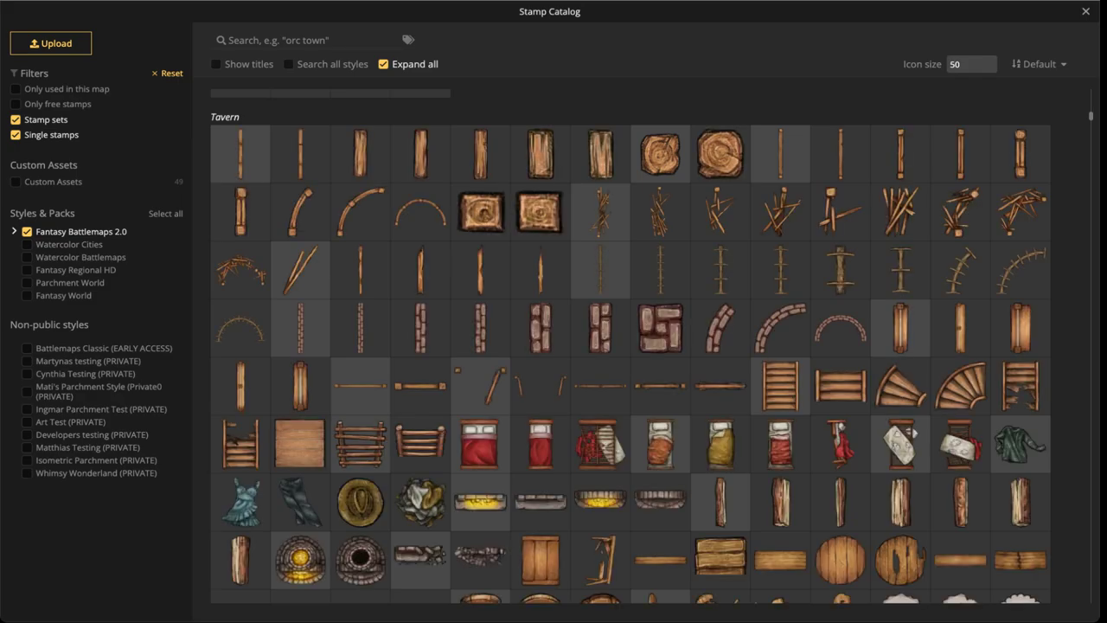
{"action": "scroll", "coordinate": [660, 355], "scroll_direction": "down", "scroll_amount": 4}
{"action": "scroll", "coordinate": [660, 354], "scroll_direction": "down", "scroll_amount": 5}
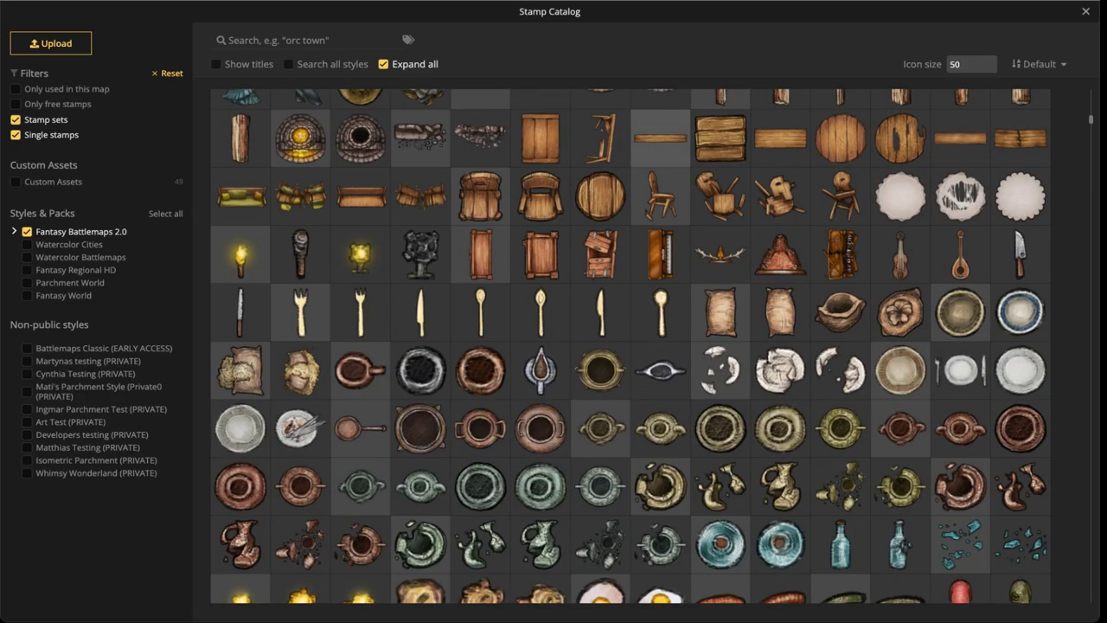
{"action": "scroll", "coordinate": [630, 346], "scroll_direction": "down", "scroll_amount": 10}
{"action": "scroll", "coordinate": [631, 346], "scroll_direction": "down", "scroll_amount": 11}
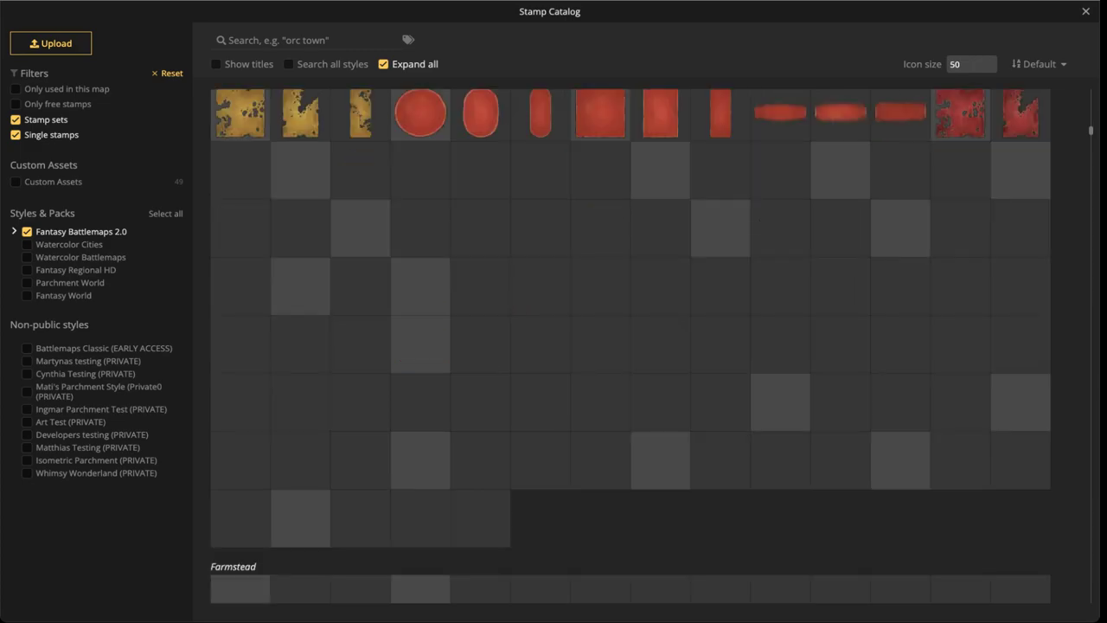
Examine the expanded Farmstead stamps, including plants, food, animals and toys, and continue through Camp and Market to Castle
{"action": "scroll", "coordinate": [630, 346], "scroll_direction": "down", "scroll_amount": 2}
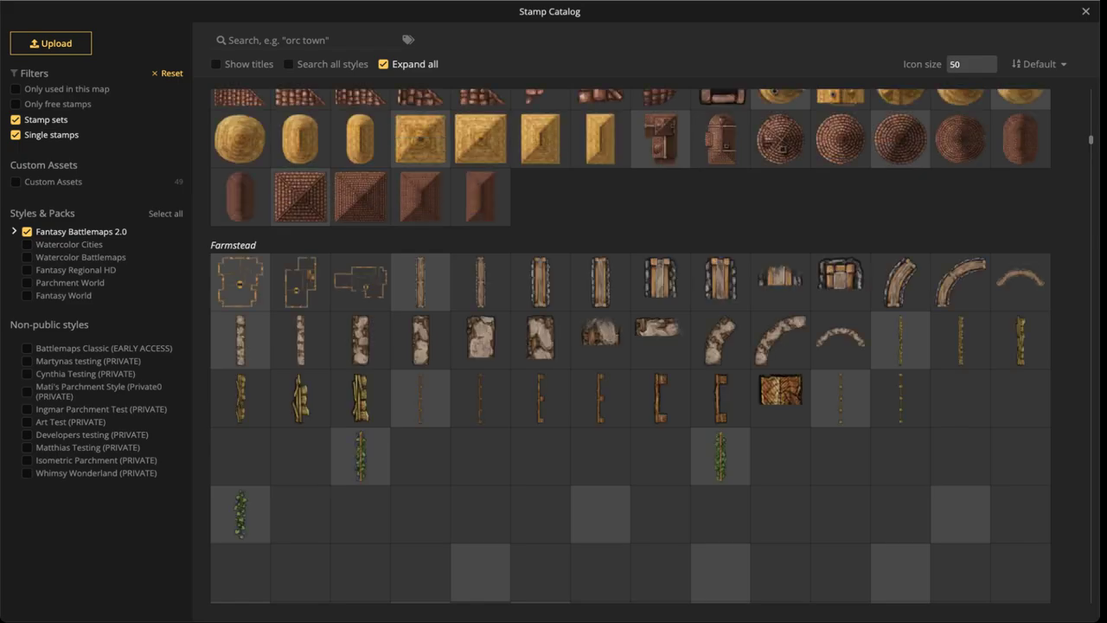
{"action": "scroll", "coordinate": [630, 346], "scroll_direction": "down", "scroll_amount": 2}
{"action": "scroll", "coordinate": [658, 346], "scroll_direction": "down", "scroll_amount": 2}
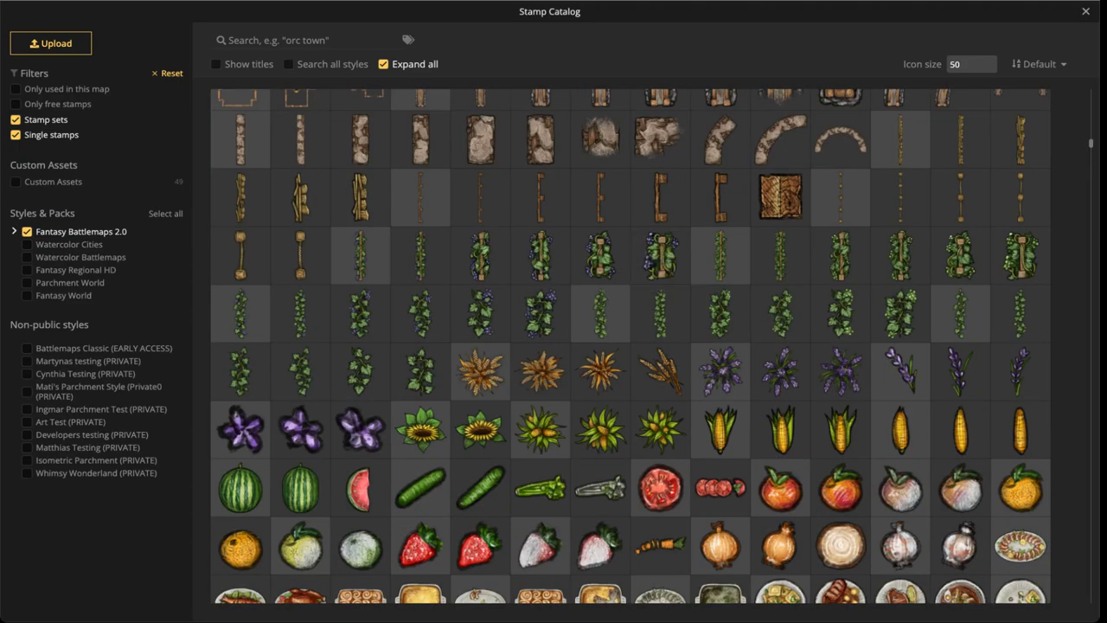
{"action": "scroll", "coordinate": [631, 346], "scroll_direction": "down", "scroll_amount": 6}
{"action": "scroll", "coordinate": [630, 345], "scroll_direction": "down", "scroll_amount": 2}
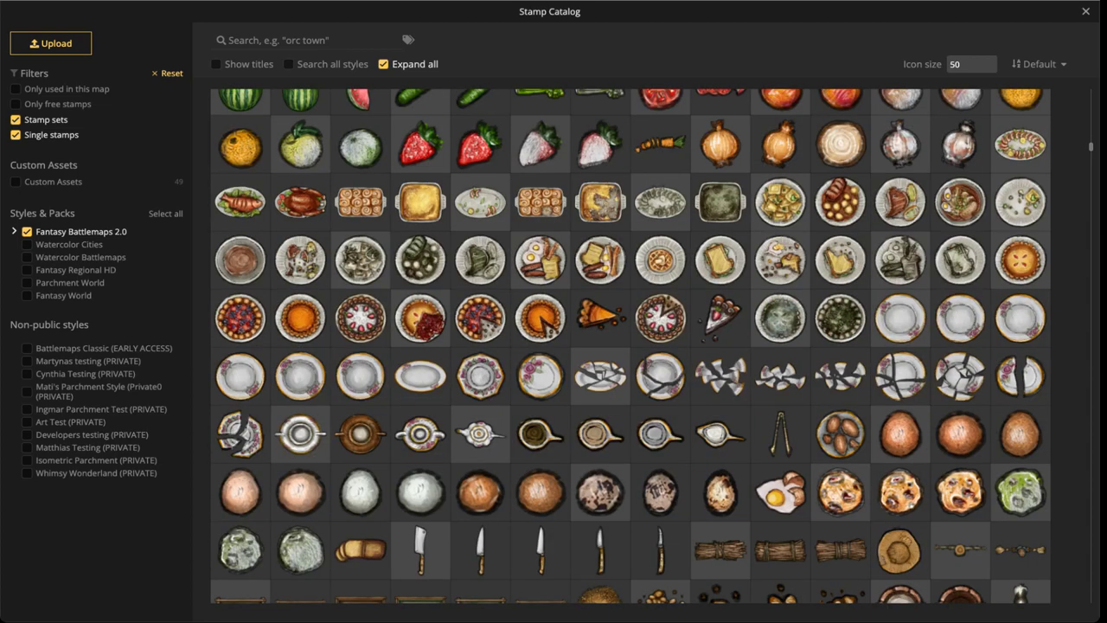
{"action": "scroll", "coordinate": [631, 346], "scroll_direction": "down", "scroll_amount": 9}
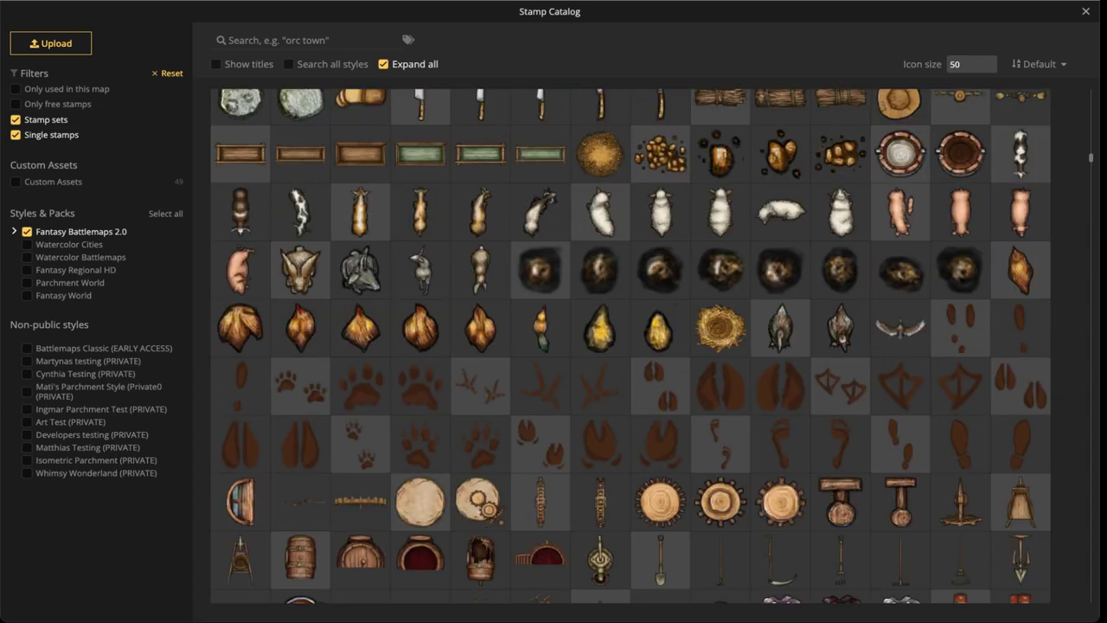
{"action": "scroll", "coordinate": [420, 285], "scroll_direction": "down", "scroll_amount": 4}
{"action": "scroll", "coordinate": [631, 346], "scroll_direction": "down", "scroll_amount": 4}
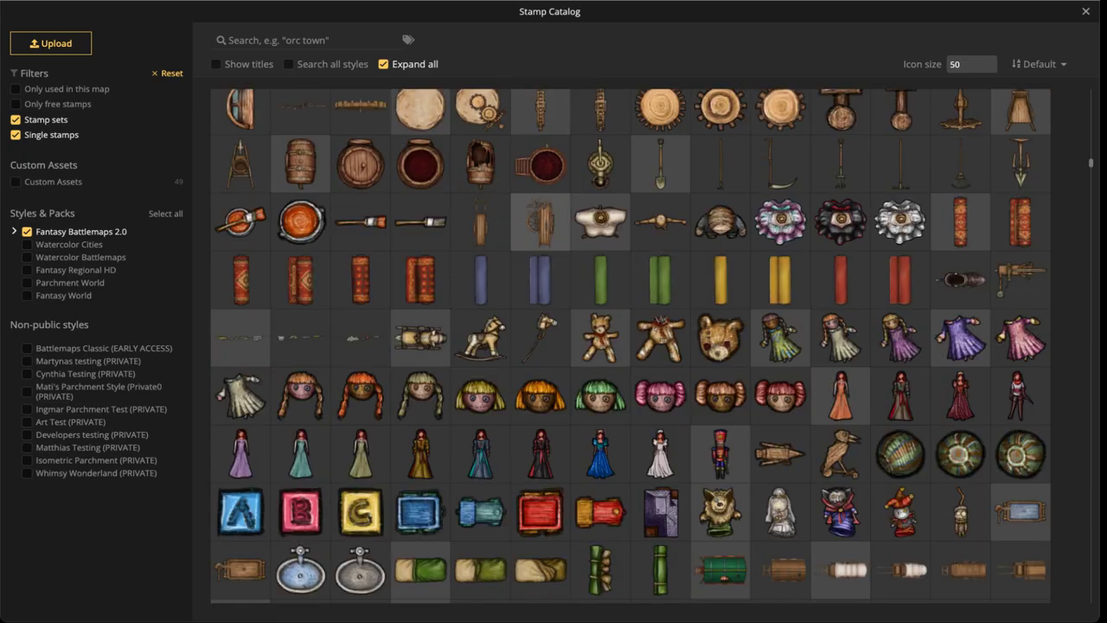
{"action": "scroll", "coordinate": [630, 346], "scroll_direction": "down", "scroll_amount": 2}
{"action": "scroll", "coordinate": [630, 346], "scroll_direction": "down", "scroll_amount": 4}
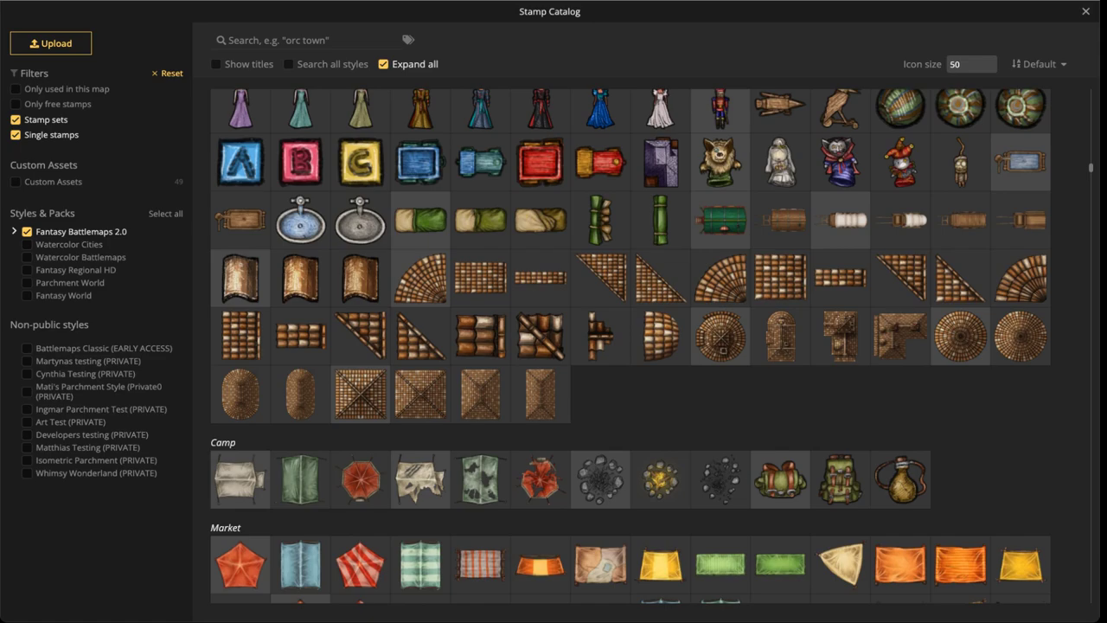
{"action": "scroll", "coordinate": [630, 346], "scroll_direction": "down", "scroll_amount": 5}
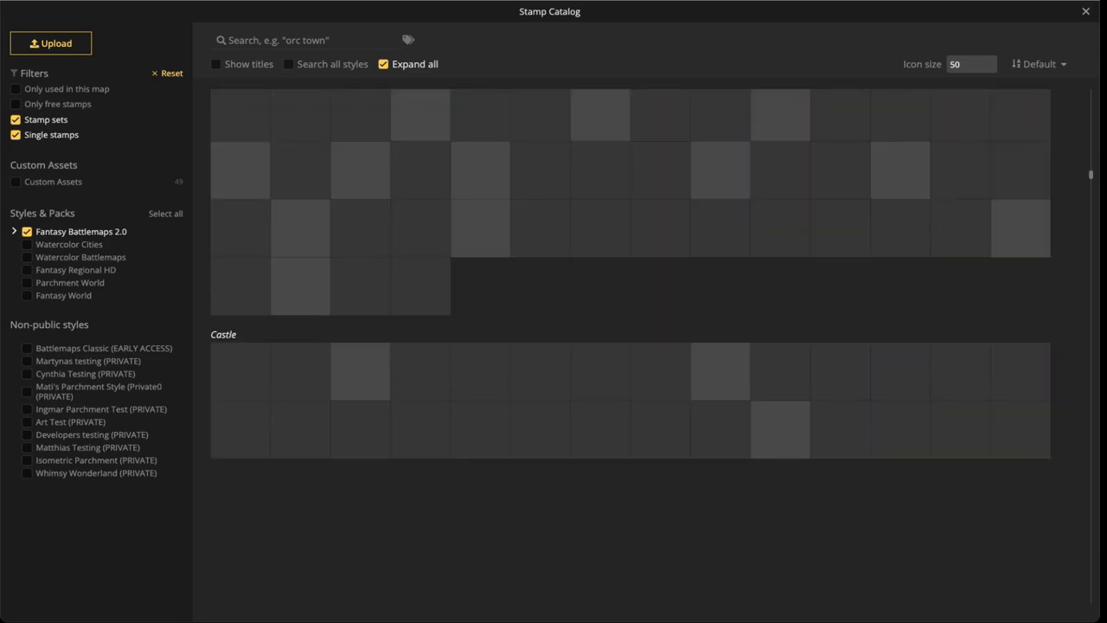
Examine the Market, Camp and Farmstead stamps in reverse order, going back from Castle toward the start of the Farmstead set
{"action": "scroll", "coordinate": [631, 346], "scroll_direction": "up", "scroll_amount": 3}
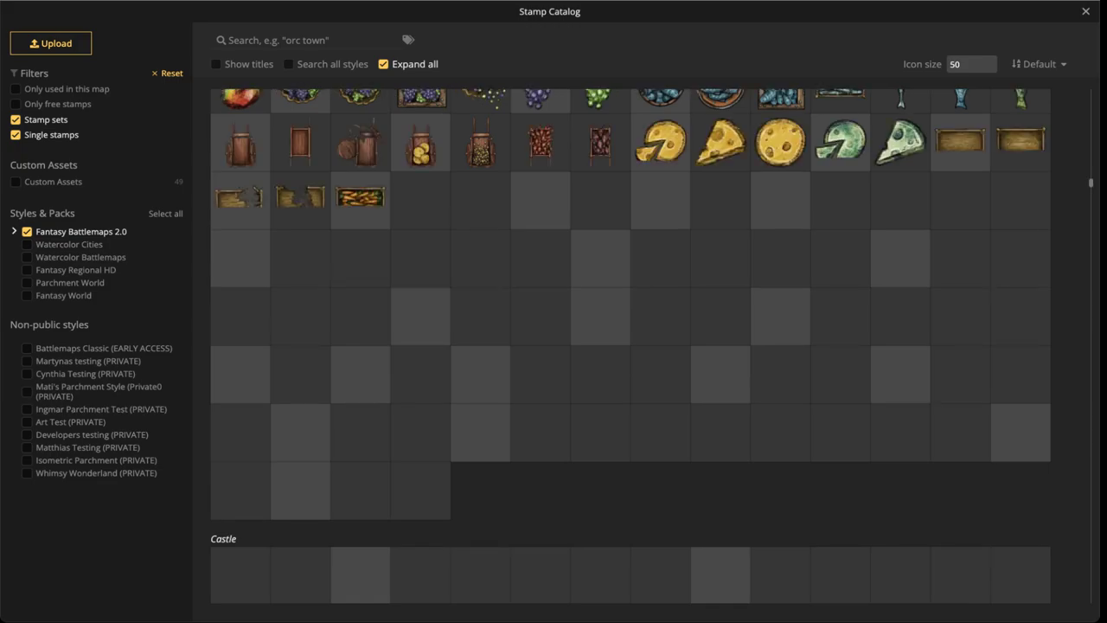
{"action": "scroll", "coordinate": [631, 346], "scroll_direction": "up", "scroll_amount": 6}
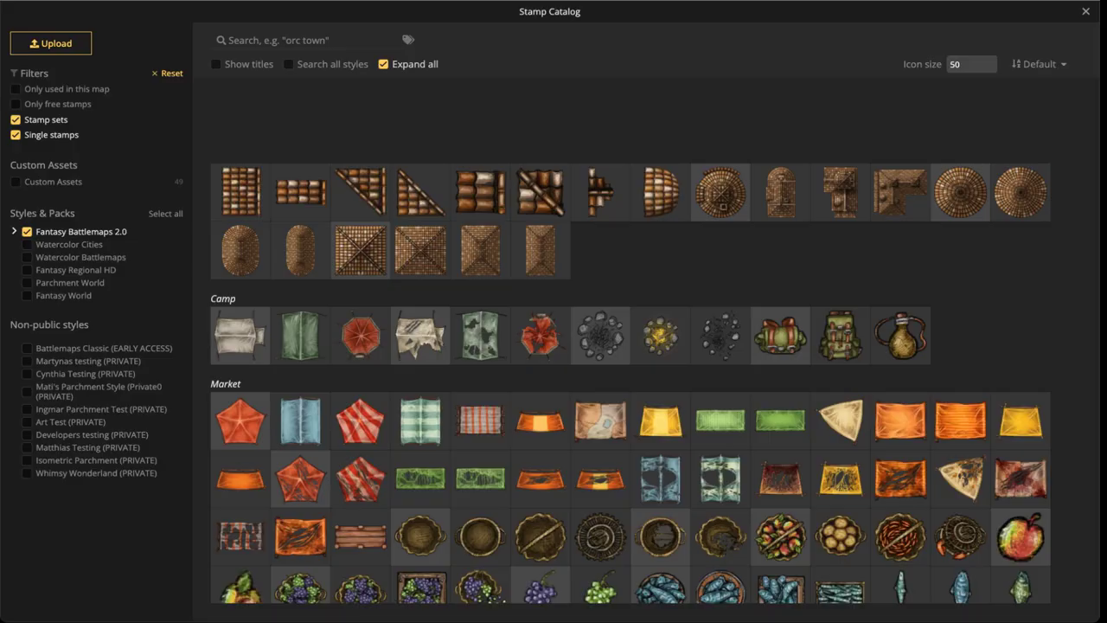
{"action": "scroll", "coordinate": [630, 346], "scroll_direction": "up", "scroll_amount": 2}
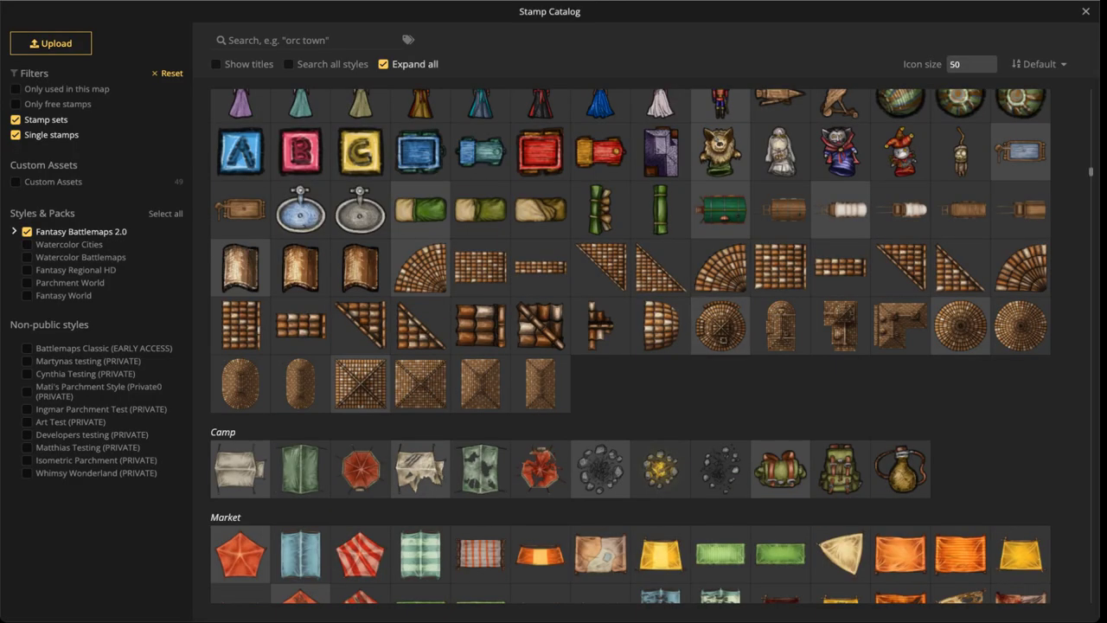
{"action": "scroll", "coordinate": [631, 346], "scroll_direction": "up", "scroll_amount": 3}
{"action": "scroll", "coordinate": [630, 346], "scroll_direction": "up", "scroll_amount": 2}
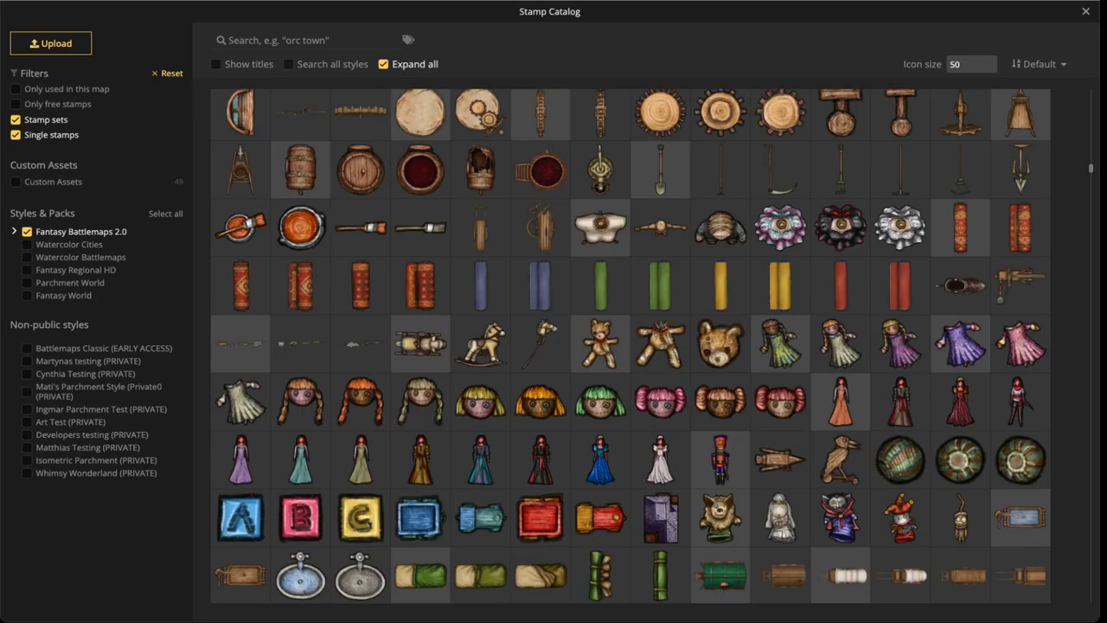
{"action": "scroll", "coordinate": [631, 346], "scroll_direction": "up", "scroll_amount": 10}
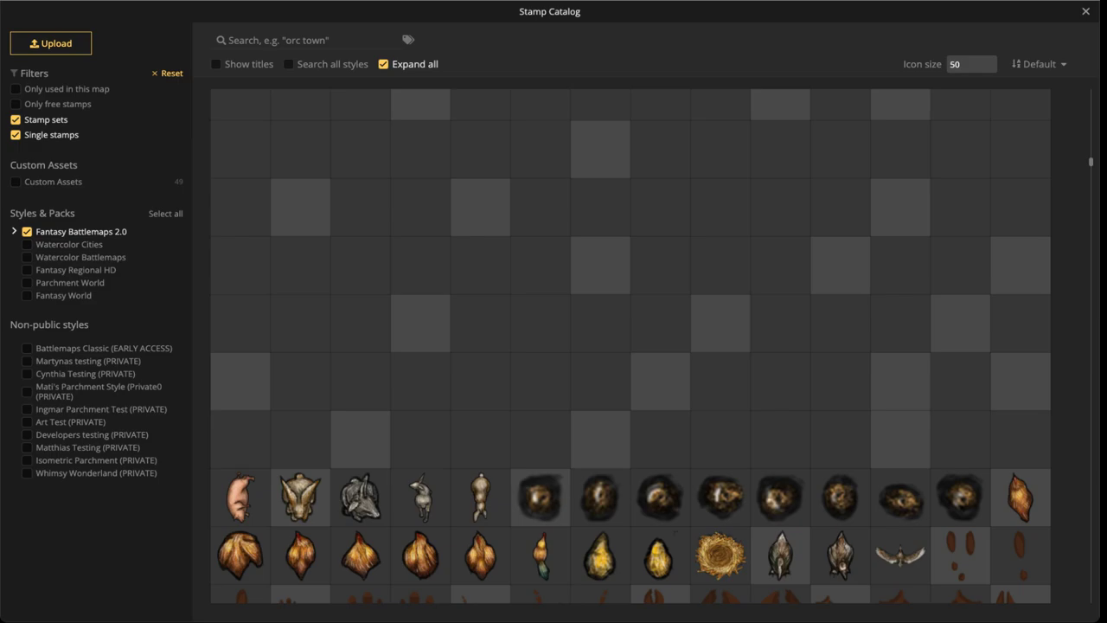
{"action": "scroll", "coordinate": [631, 345], "scroll_direction": "up", "scroll_amount": 10}
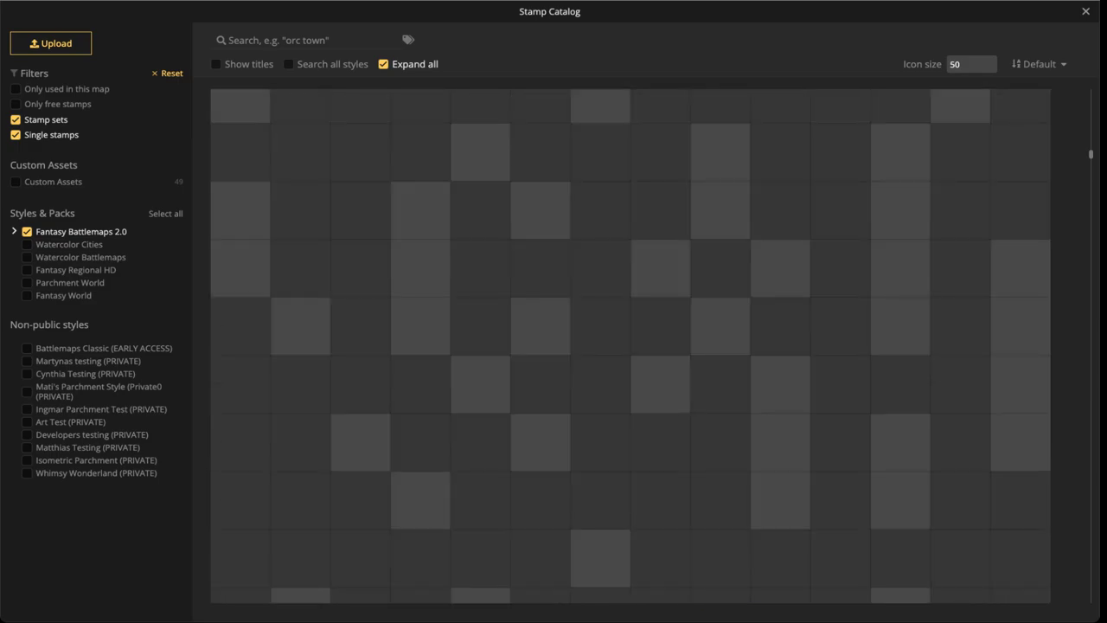
{"action": "scroll", "coordinate": [631, 345], "scroll_direction": "up", "scroll_amount": 3}
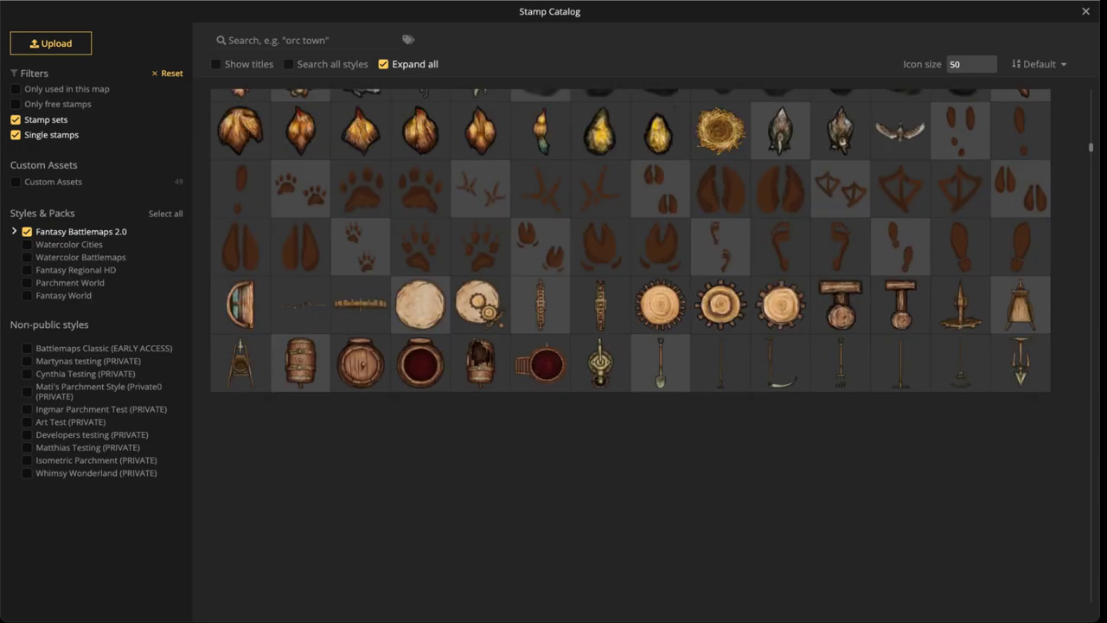
Examine the Farmstead fences, plants and food stamps again and continue through the following sets to Elven
{"action": "scroll", "coordinate": [630, 346], "scroll_direction": "down", "scroll_amount": 10}
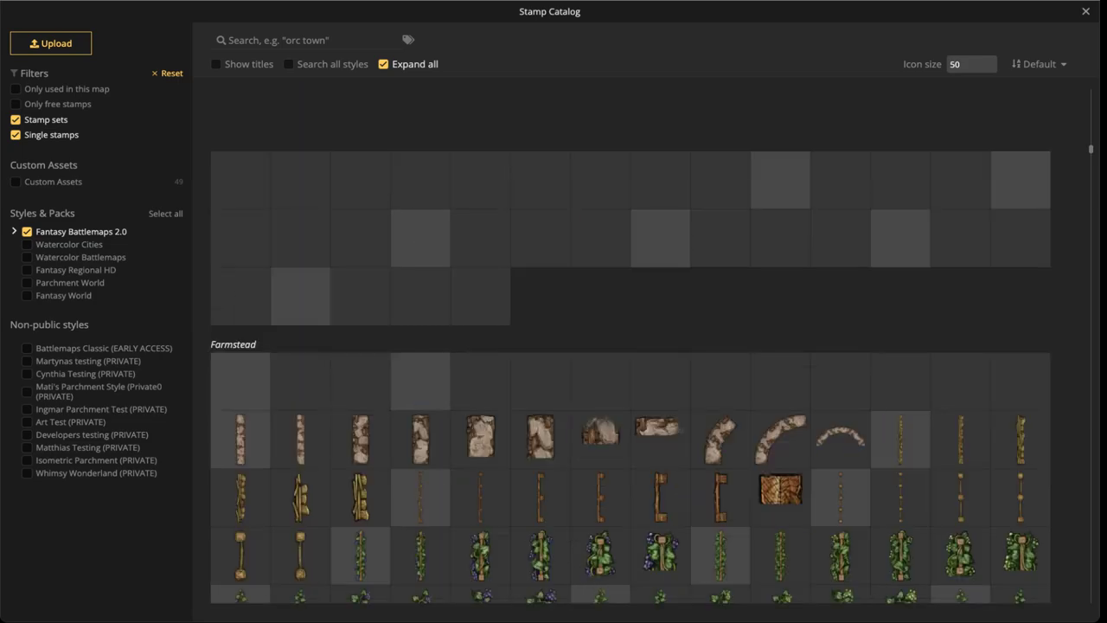
{"action": "scroll", "coordinate": [631, 345], "scroll_direction": "down", "scroll_amount": 2}
{"action": "scroll", "coordinate": [631, 346], "scroll_direction": "down", "scroll_amount": 1}
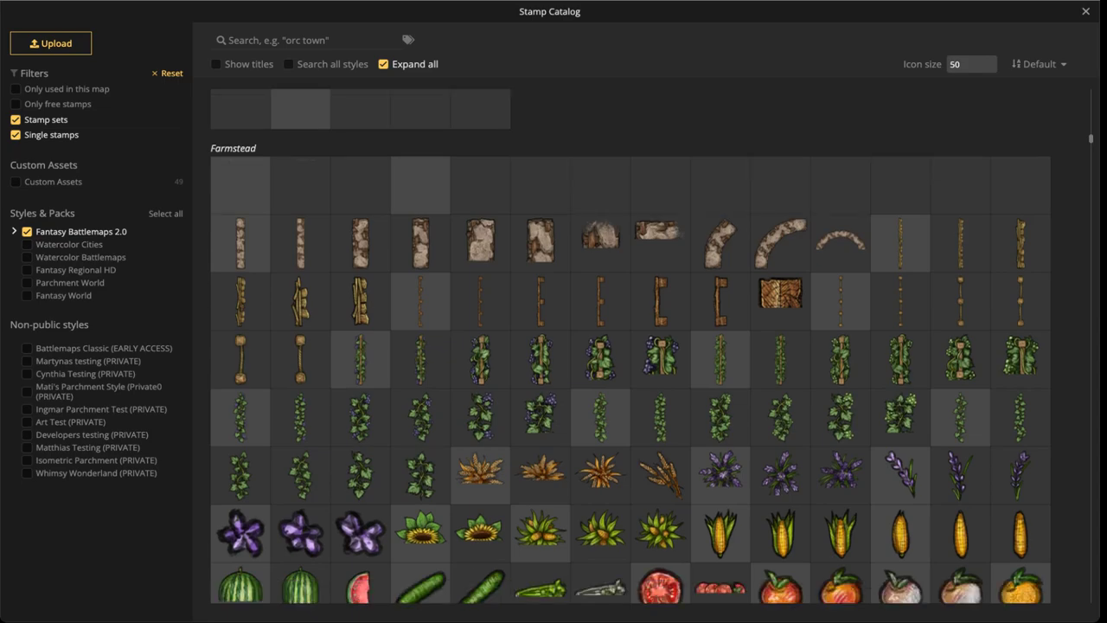
{"action": "scroll", "coordinate": [631, 346], "scroll_direction": "down", "scroll_amount": 3}
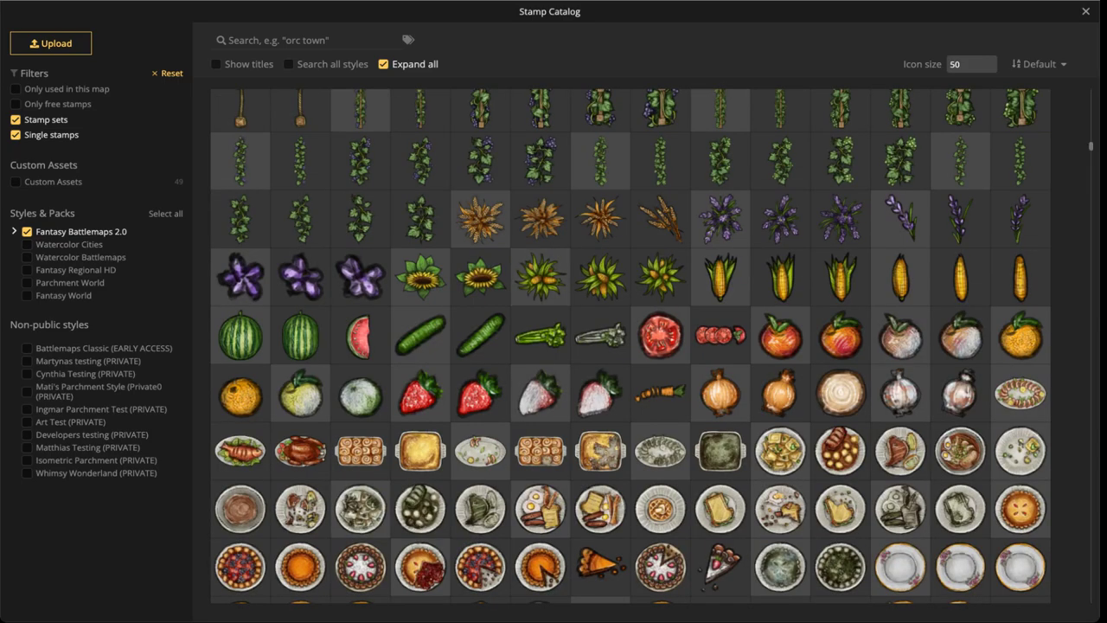
{"action": "scroll", "coordinate": [630, 346], "scroll_direction": "down", "scroll_amount": 1}
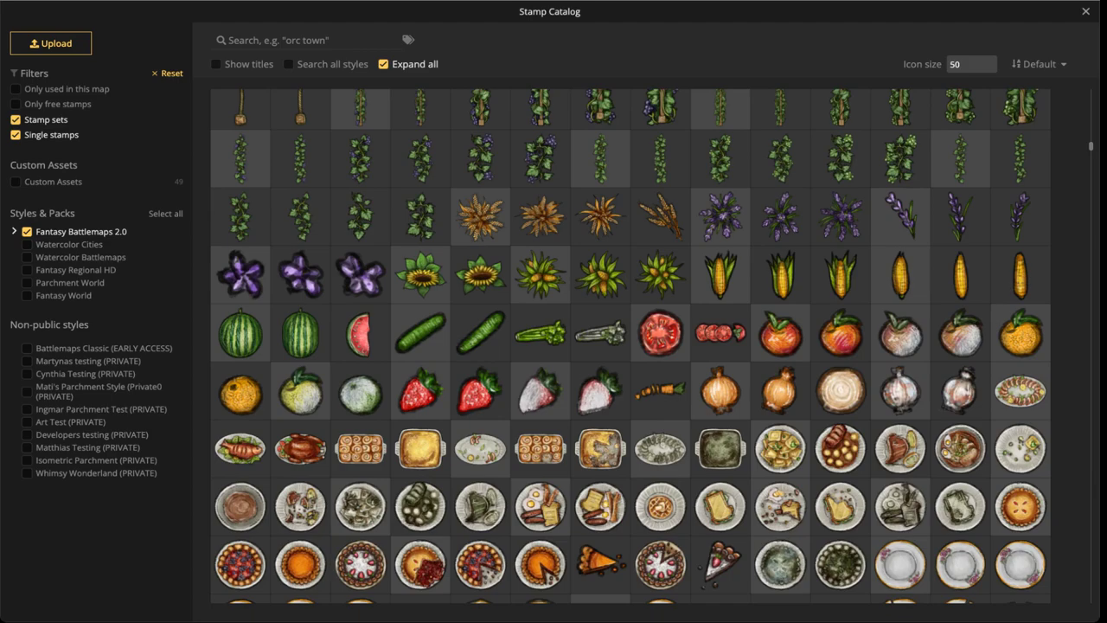
{"action": "scroll", "coordinate": [630, 346], "scroll_direction": "down", "scroll_amount": 10}
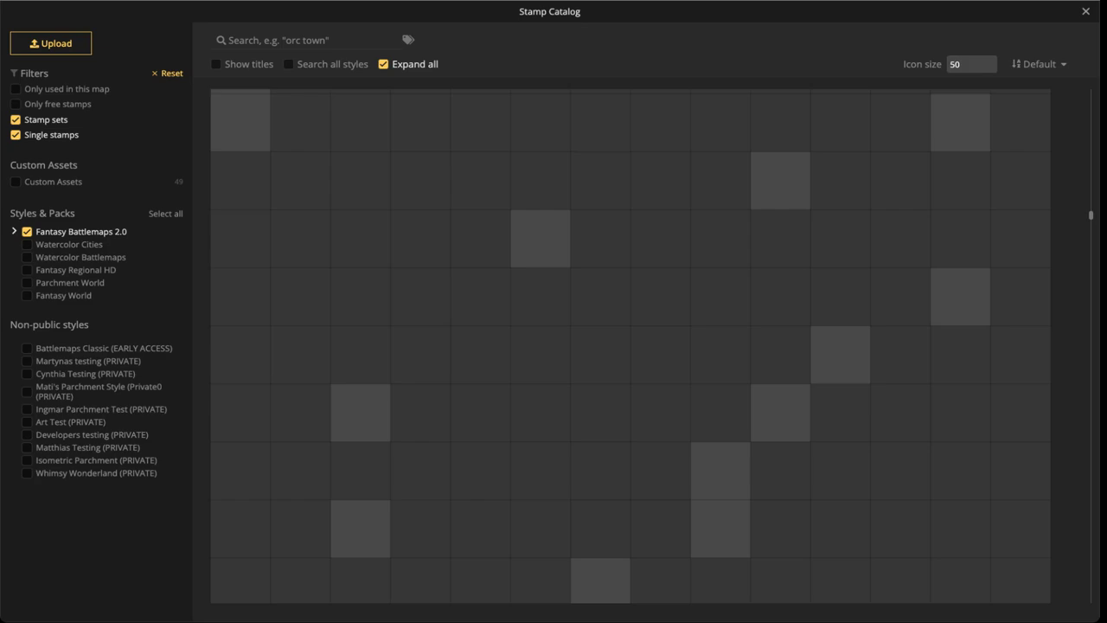
{"action": "scroll", "coordinate": [631, 345], "scroll_direction": "down", "scroll_amount": 20}
Switch the catalog style from Fantasy Battlemaps 2.0 to Fantasy World and search its stamps for "SHIELD"
{"action": "left_click", "coordinate": [303, 41]}
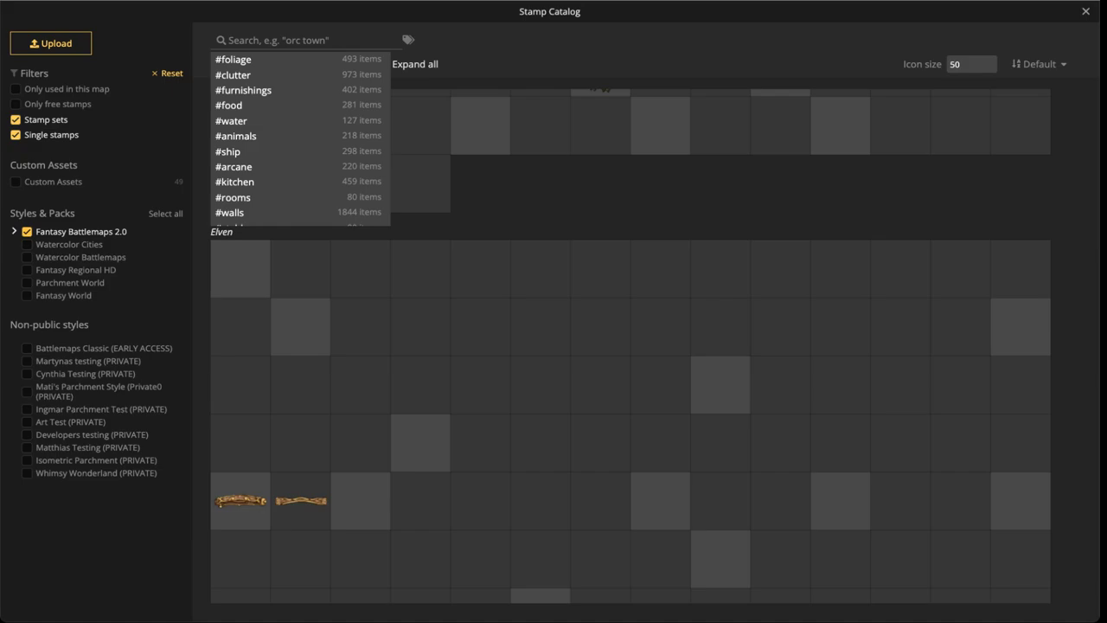
{"action": "left_click", "coordinate": [28, 232]}
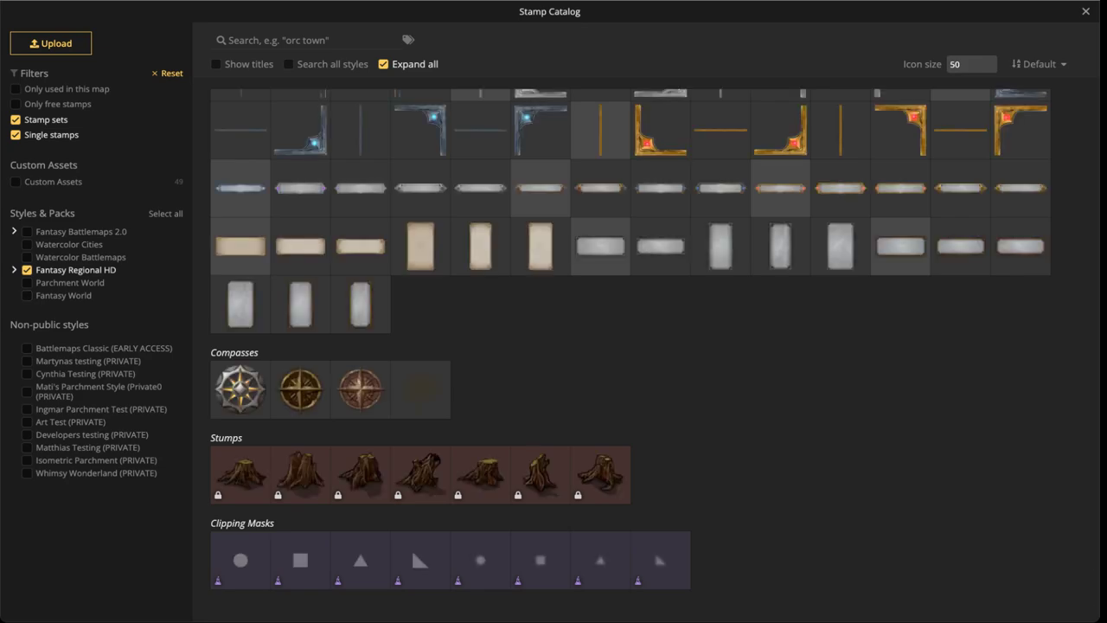
{"action": "left_click", "coordinate": [28, 270]}
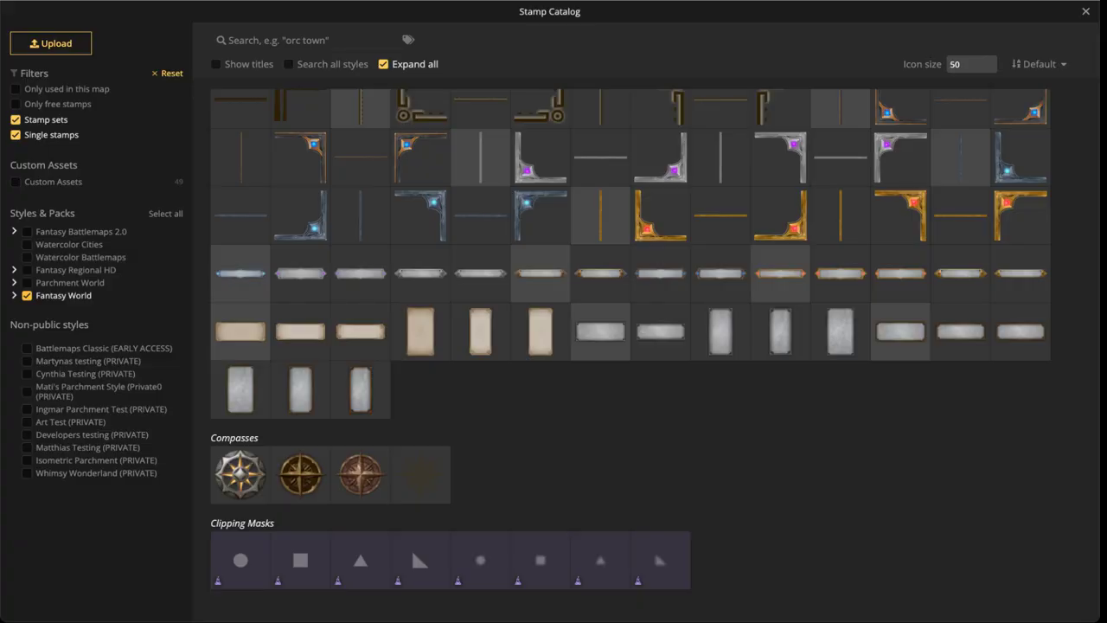
{"action": "scroll", "coordinate": [630, 346], "scroll_direction": "up", "scroll_amount": 5}
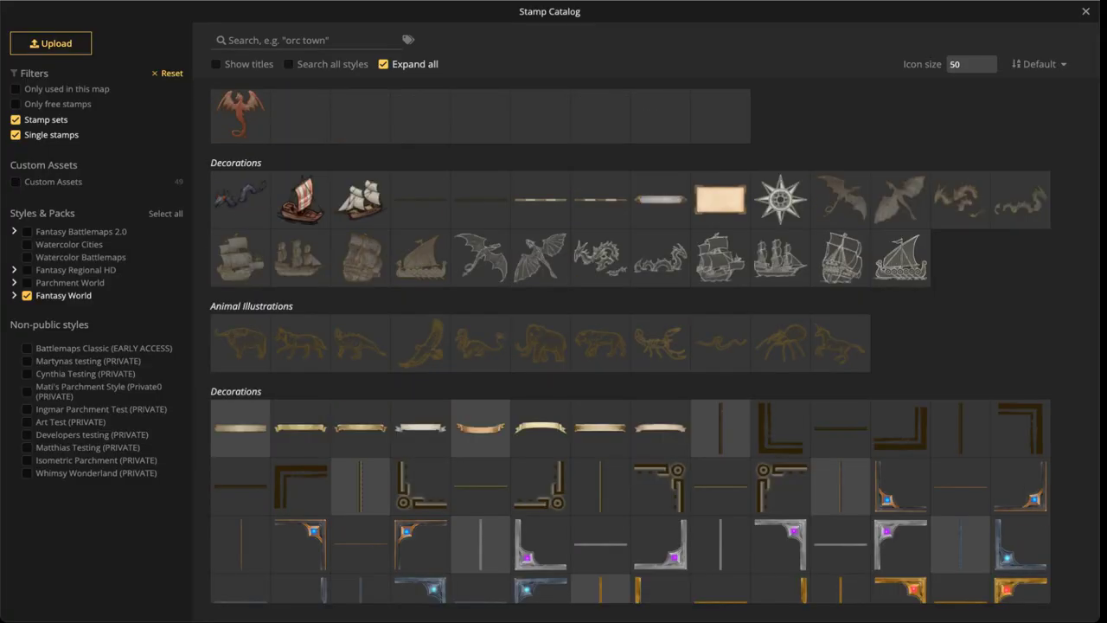
{"action": "left_click", "coordinate": [304, 40]}
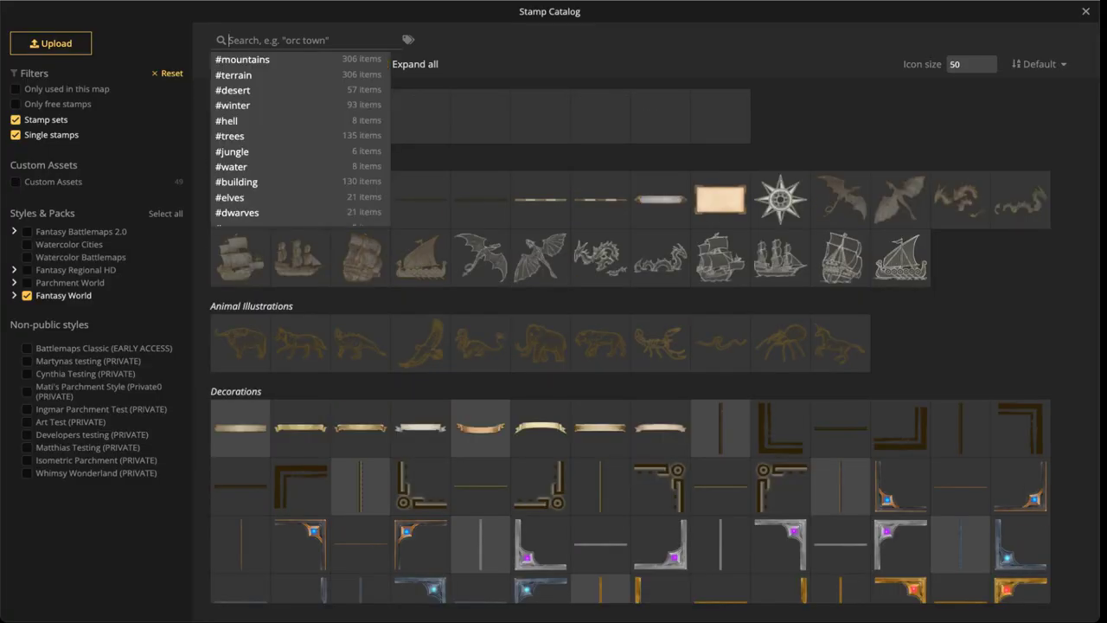
{"action": "type", "text": "SHIELD"}
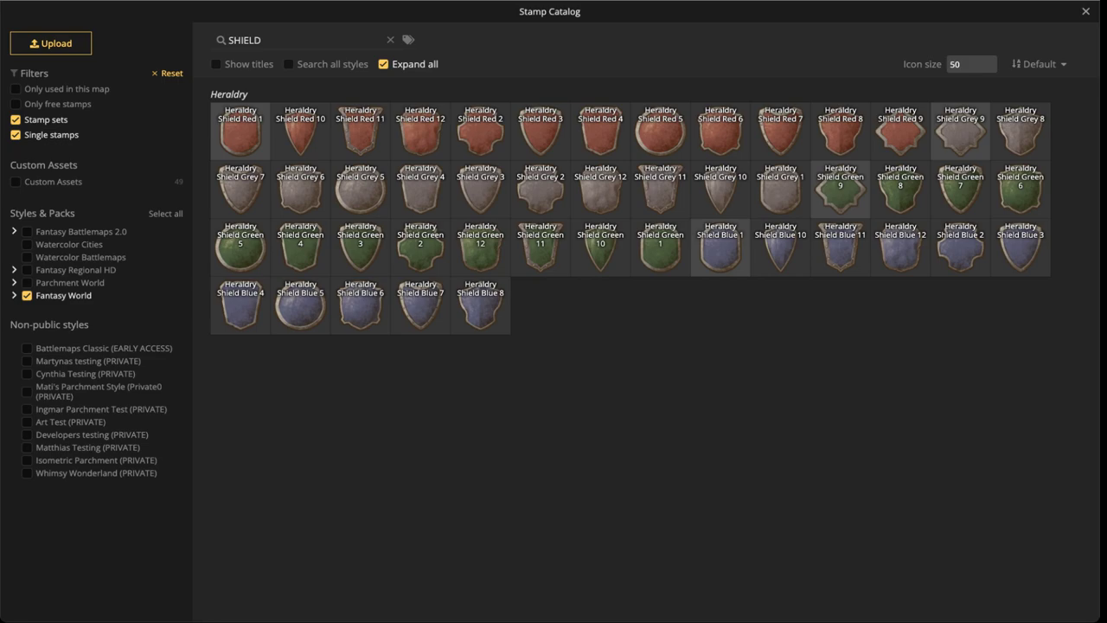
Place the Heraldry Shield Red 10 stamp at size 450 in the empty area right of the unicorn and shorten its height
{"action": "left_click", "coordinate": [301, 132]}
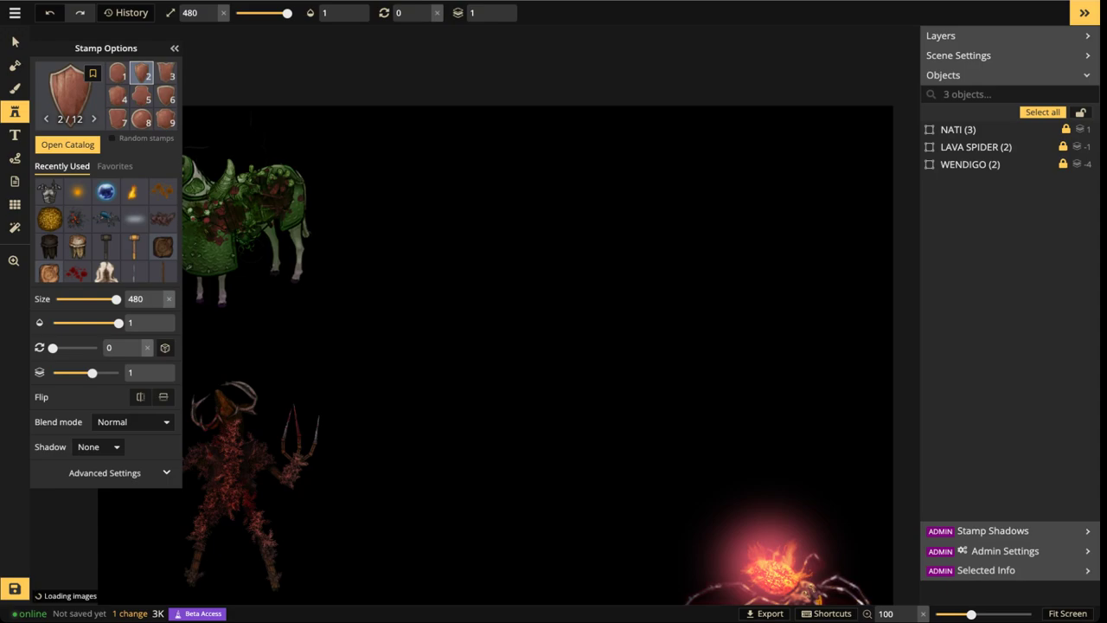
{"action": "scroll", "coordinate": [519, 285], "scroll_direction": "up", "scroll_amount": 2}
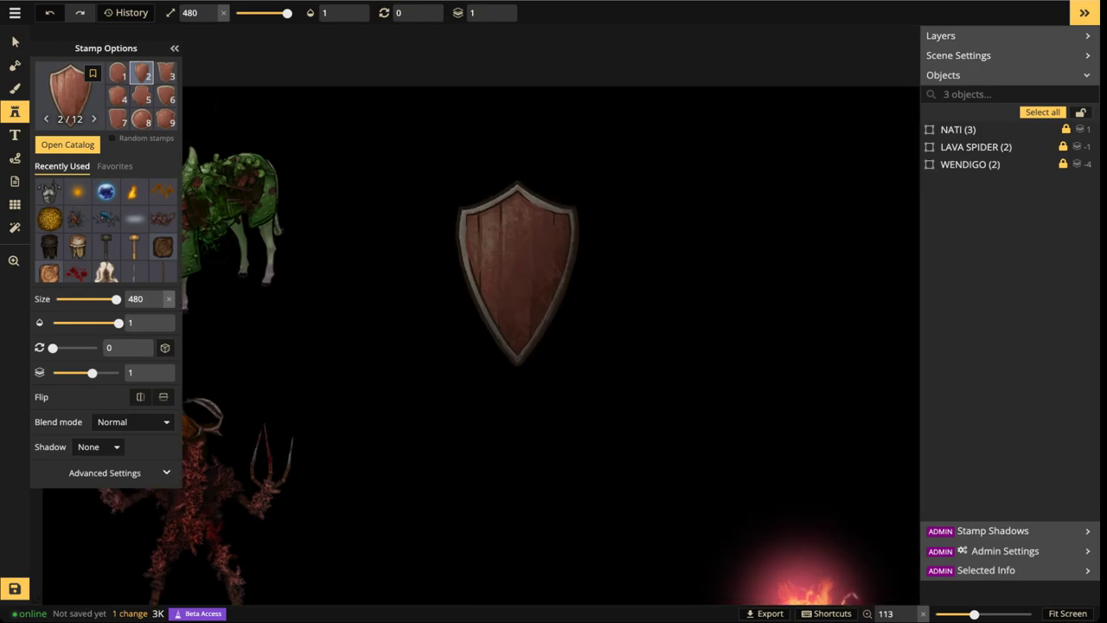
{"action": "scroll", "coordinate": [517, 278], "scroll_direction": "up", "scroll_amount": 2}
{"action": "left_click", "coordinate": [518, 268]}
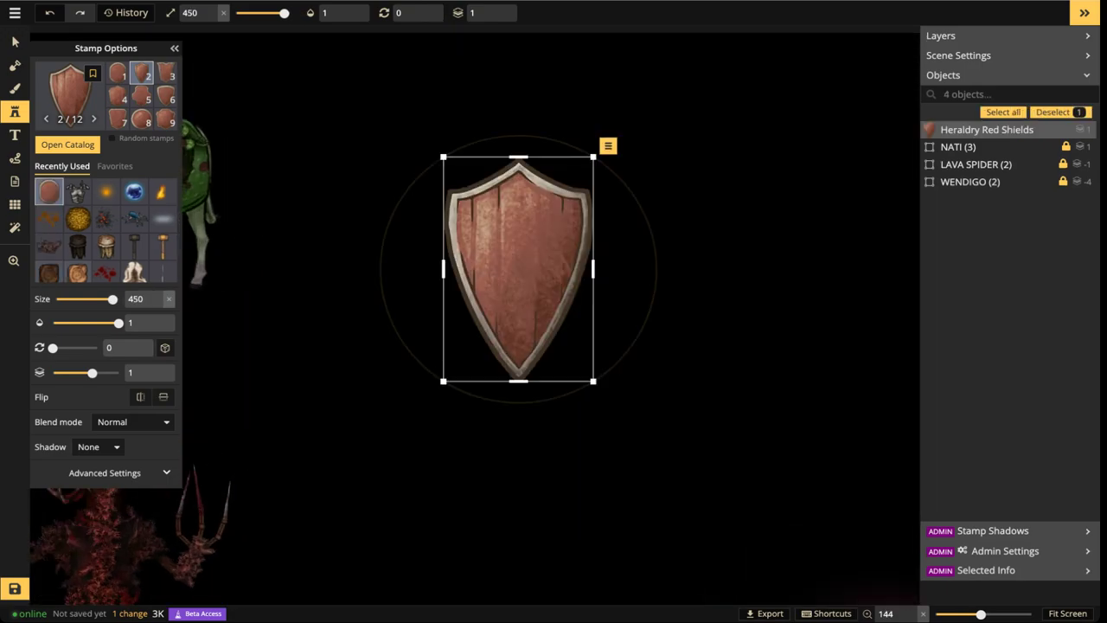
{"action": "left_click", "coordinate": [14, 42]}
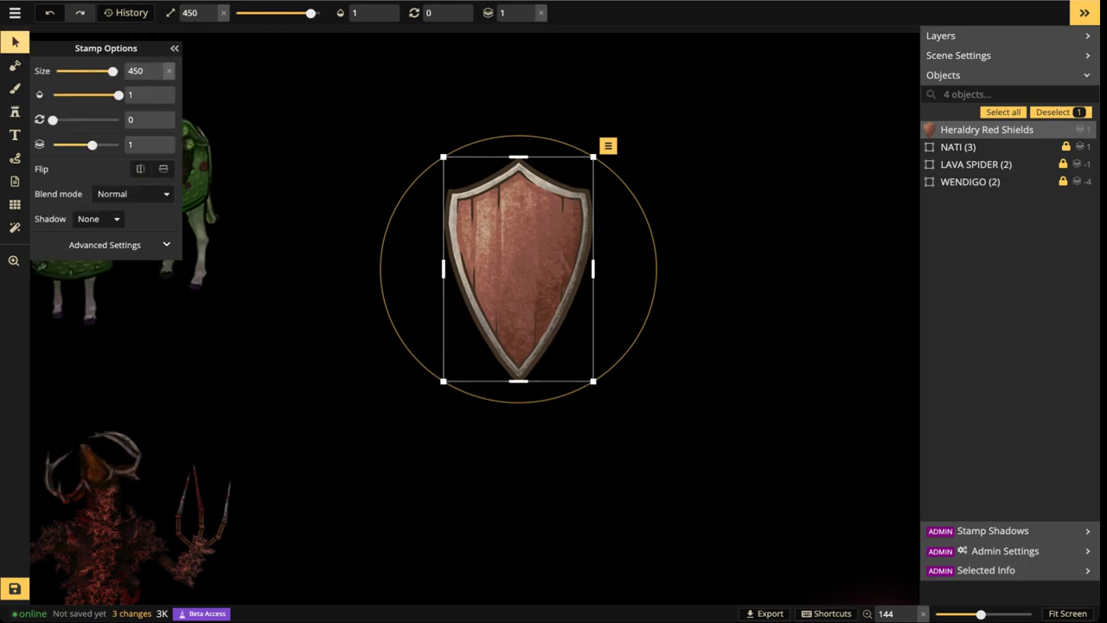
{"action": "left_click_drag", "start_coordinate": [518, 381], "coordinate": [518, 328]}
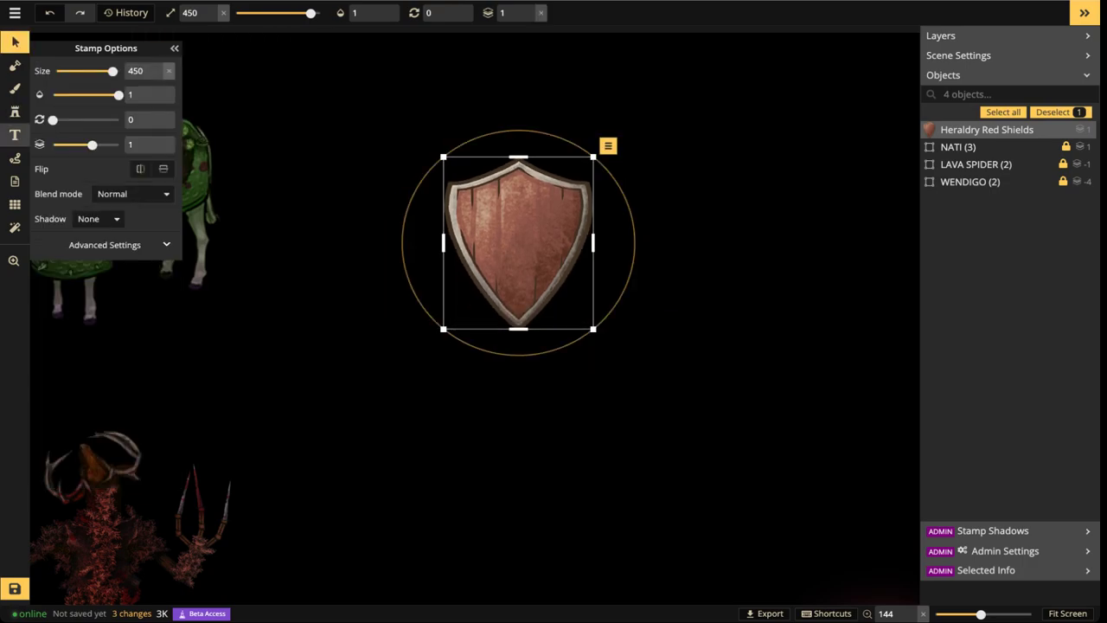
Place the round red heraldry shield, variant 8, at the large shield's upper left corner, squashed to an oval at size 241
{"action": "left_click", "coordinate": [14, 111]}
{"action": "left_click", "coordinate": [142, 119]}
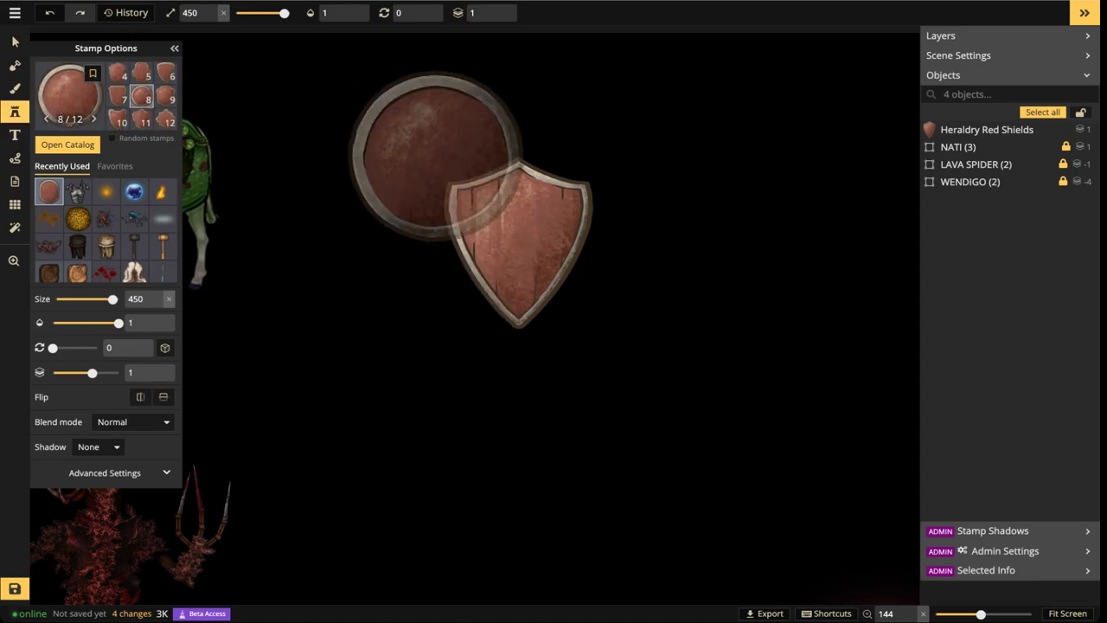
{"action": "left_click", "coordinate": [420, 184]}
{"action": "left_click_drag", "start_coordinate": [508, 270], "coordinate": [383, 179]}
{"action": "left_click_drag", "start_coordinate": [445, 87], "coordinate": [446, 87]}
{"action": "left_click_drag", "start_coordinate": [381, 138], "coordinate": [438, 185]}
{"action": "scroll", "coordinate": [438, 184], "scroll_direction": "down", "scroll_amount": 2}
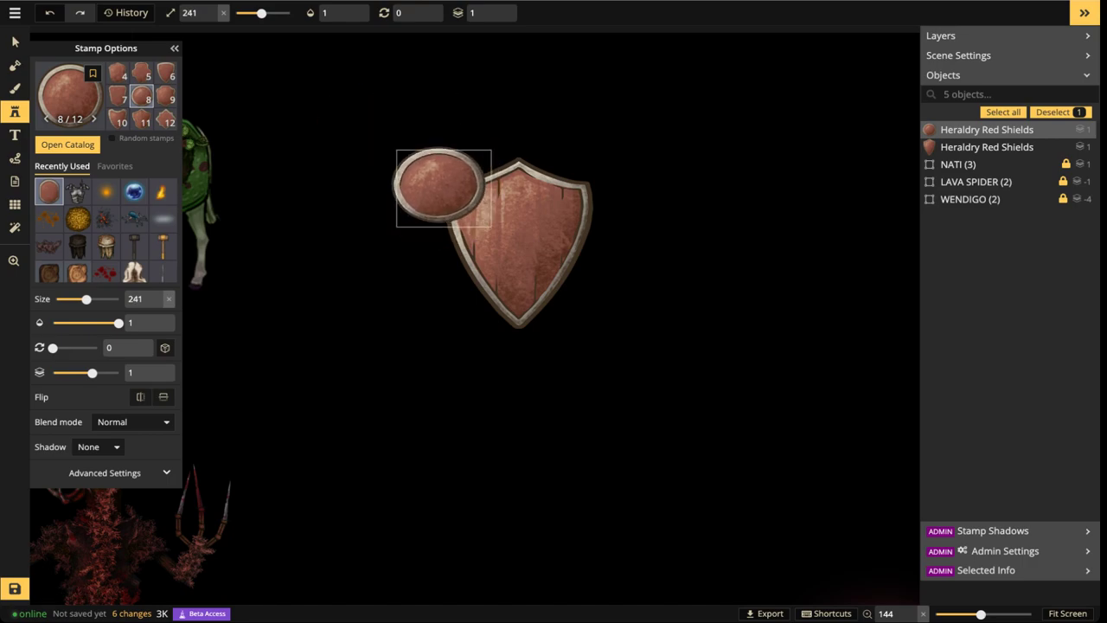
Add oval shield copies on the large shield's upper right corner and over the existing left oval, using size 181
{"action": "left_click", "coordinate": [610, 186]}
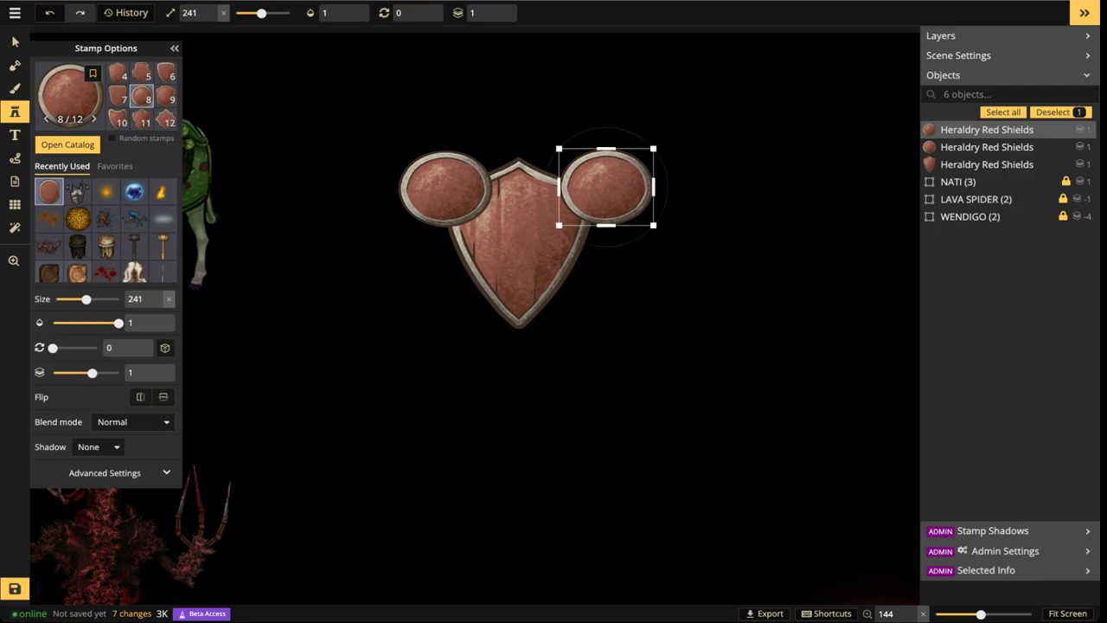
{"action": "scroll", "coordinate": [607, 186], "scroll_direction": "down", "scroll_amount": 4}
{"action": "scroll", "coordinate": [608, 187], "scroll_direction": "down", "scroll_amount": 2}
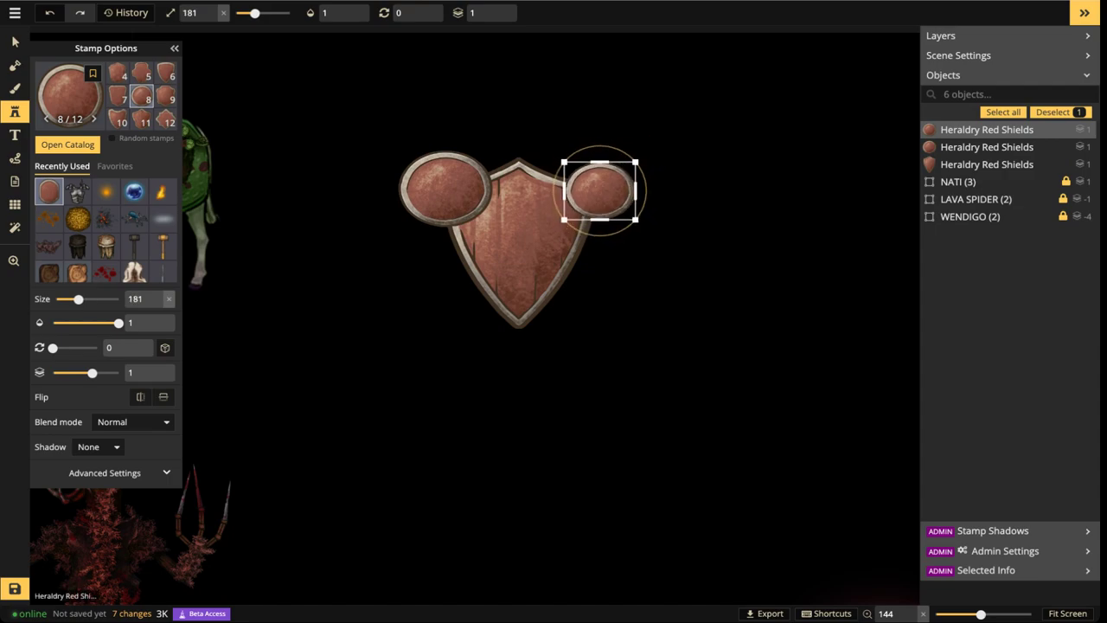
{"action": "left_click", "coordinate": [446, 192]}
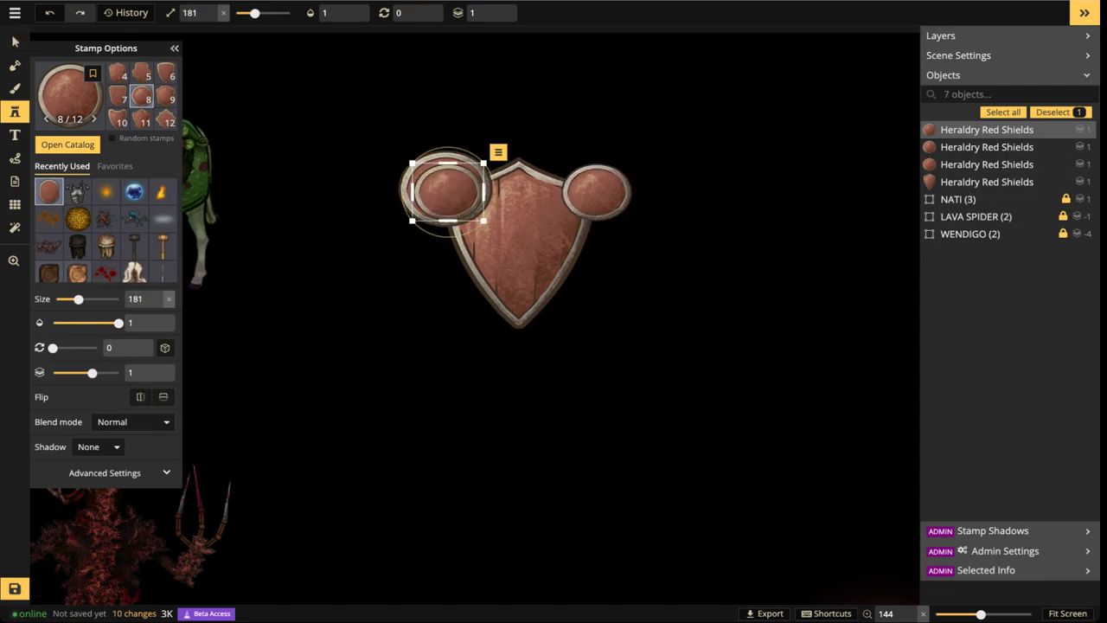
Shrink the left oval shield to match the right one and align both symmetrically on the large shield's upper corners
{"action": "left_click", "coordinate": [15, 41]}
{"action": "left_click", "coordinate": [446, 191]}
{"action": "scroll", "coordinate": [446, 191], "scroll_direction": "down", "scroll_amount": 3}
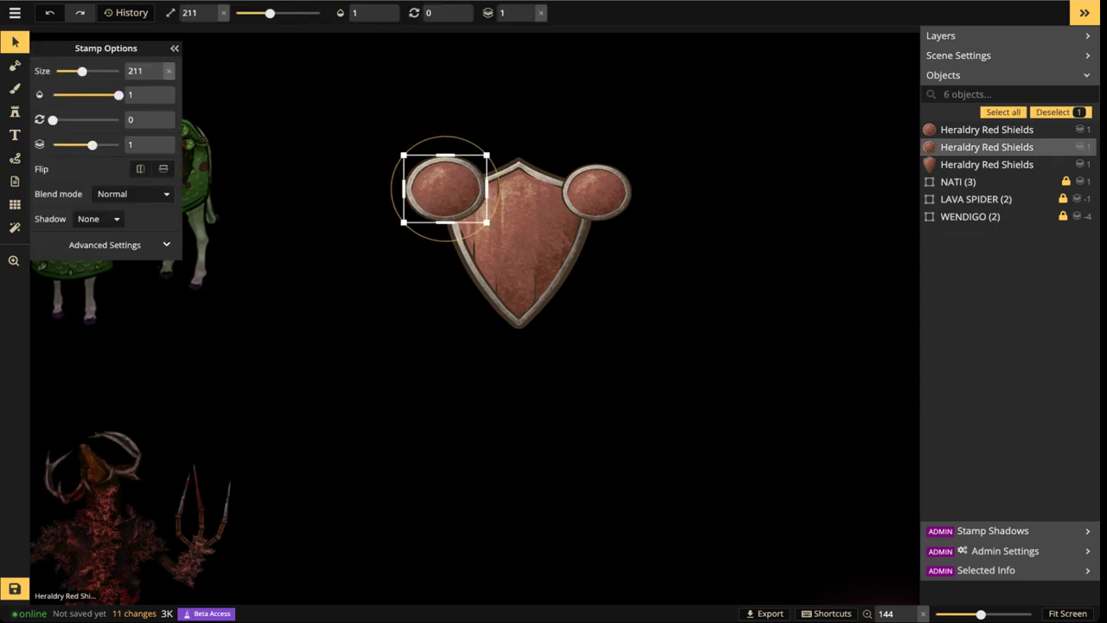
{"action": "left_click_drag", "start_coordinate": [447, 191], "coordinate": [449, 191]}
{"action": "left_click", "coordinate": [597, 192]}
{"action": "left_click_drag", "start_coordinate": [597, 192], "coordinate": [595, 189]}
{"action": "left_click", "coordinate": [448, 190]}
{"action": "scroll", "coordinate": [448, 190], "scroll_direction": "down", "scroll_amount": 1}
{"action": "left_click_drag", "start_coordinate": [448, 189], "coordinate": [449, 191]}
{"action": "scroll", "coordinate": [445, 194], "scroll_direction": "down", "scroll_amount": 1}
{"action": "left_click_drag", "start_coordinate": [596, 190], "coordinate": [596, 191]}
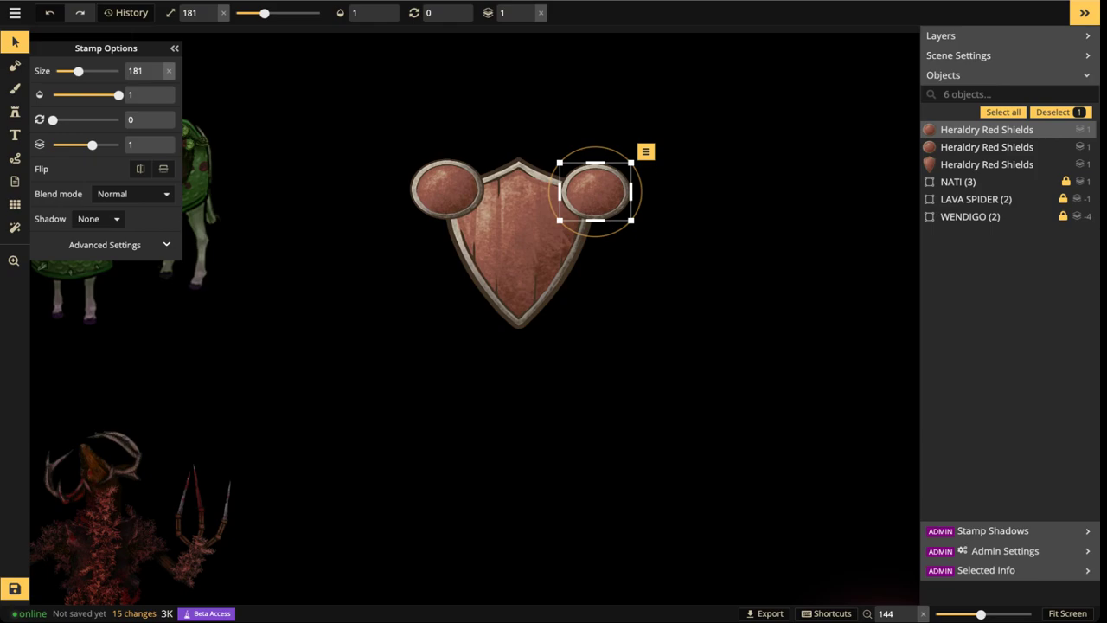
Delete both oval shields from the large shield's upper corners
{"action": "left_click", "coordinate": [447, 189]}
{"action": "key", "text": "Delete"}
{"action": "left_click", "coordinate": [595, 191]}
{"action": "key", "text": "Delete"}
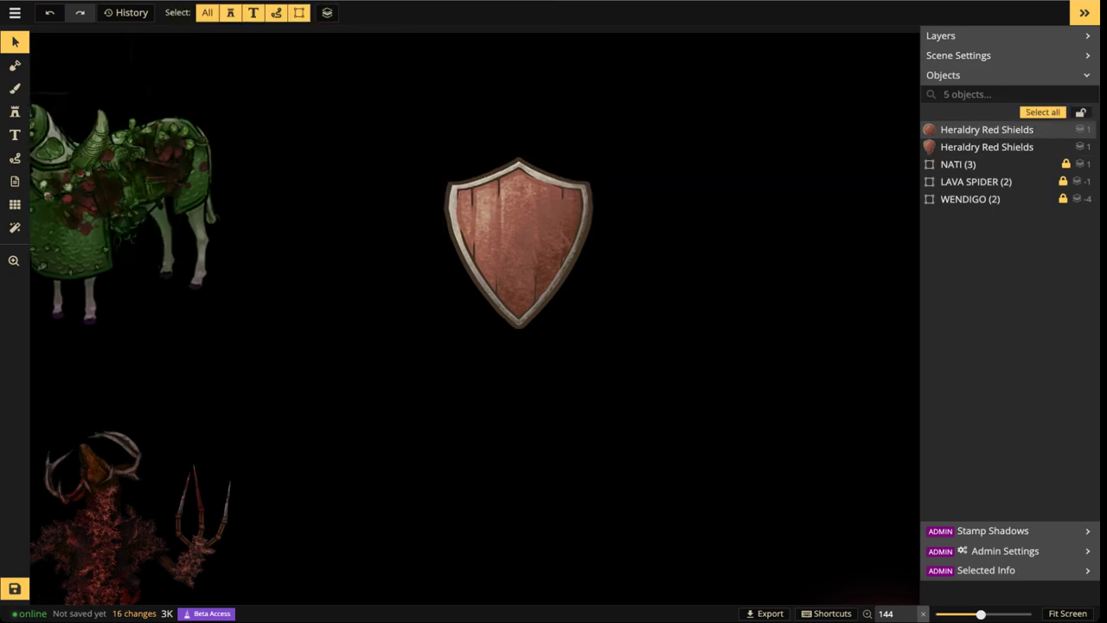
Place red heraldry shield variant 10 at the large shield's upper left corner, narrowed, at size 201 and rotated to 30 degrees
{"action": "left_click", "coordinate": [14, 112]}
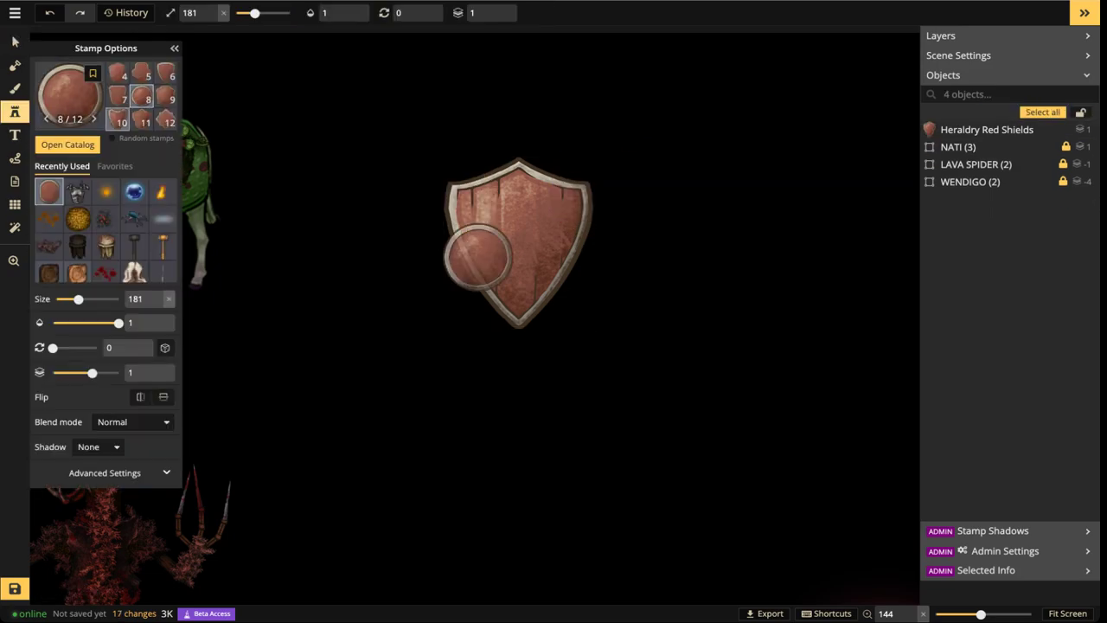
{"action": "left_click", "coordinate": [454, 179]}
{"action": "scroll", "coordinate": [455, 179], "scroll_direction": "up", "scroll_amount": 1}
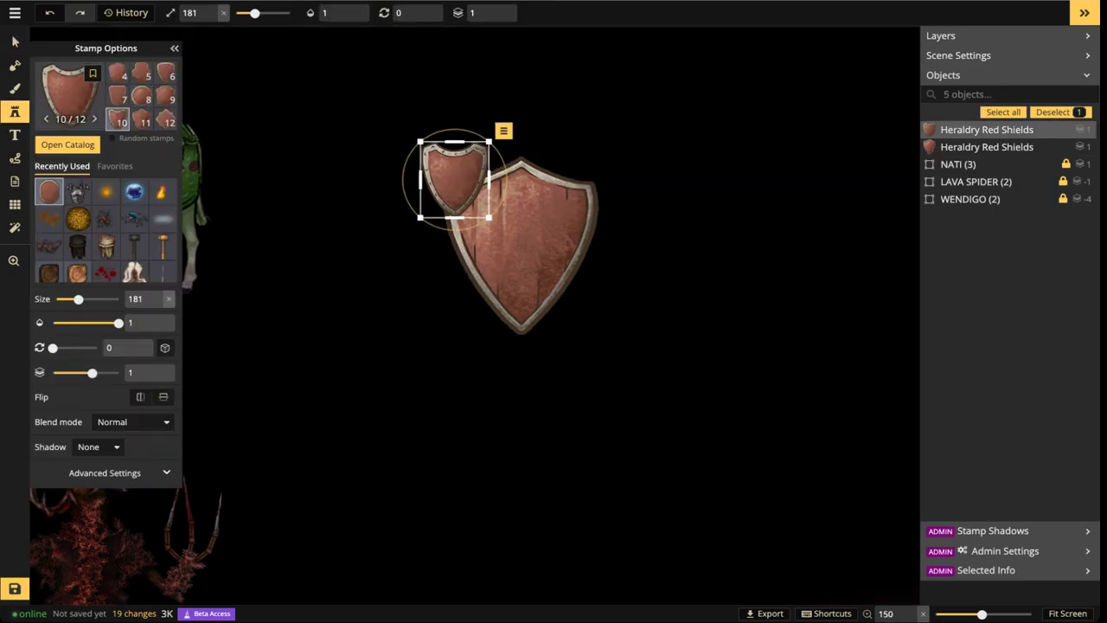
{"action": "left_click_drag", "start_coordinate": [489, 179], "coordinate": [452, 215]}
{"action": "scroll", "coordinate": [455, 179], "scroll_direction": "up", "scroll_amount": 3}
{"action": "scroll", "coordinate": [467, 207], "scroll_direction": "up", "scroll_amount": 2}
{"action": "scroll", "coordinate": [467, 208], "scroll_direction": "up", "scroll_amount": 2}
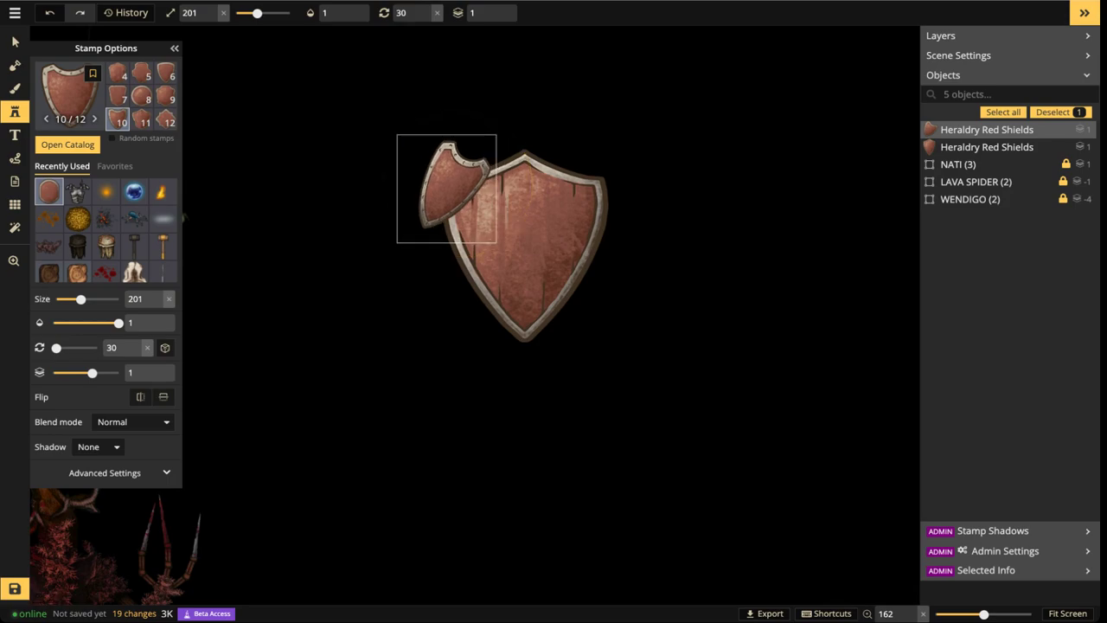
Place two copies of red heraldry shield variant 10 at the large shield's upper right corner, rotating the inner copy to 345 degrees
{"action": "left_click", "coordinate": [642, 194]}
{"action": "left_click", "coordinate": [629, 173]}
{"action": "scroll", "coordinate": [630, 173], "scroll_direction": "down", "scroll_amount": 9}
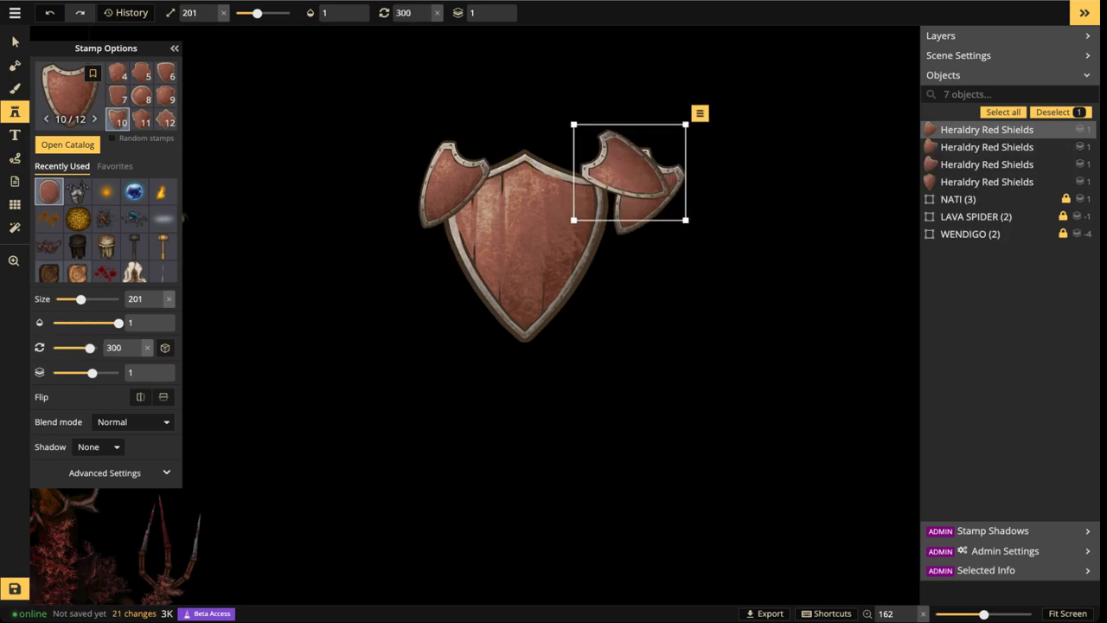
{"action": "left_click_drag", "start_coordinate": [629, 173], "coordinate": [623, 178]}
{"action": "scroll", "coordinate": [623, 177], "scroll_direction": "up", "scroll_amount": 3}
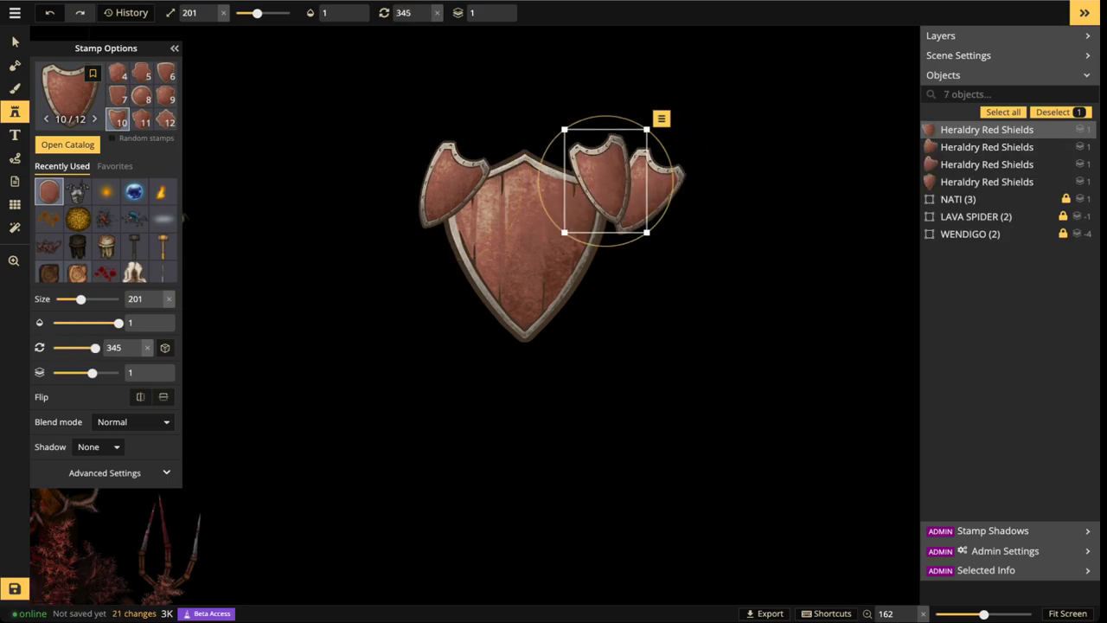
Delete the extra outer shield at the upper right corner and rotate the remaining corner shield to 330 degrees
{"action": "left_click", "coordinate": [15, 41]}
{"action": "left_click", "coordinate": [654, 192]}
{"action": "key", "text": "Delete"}
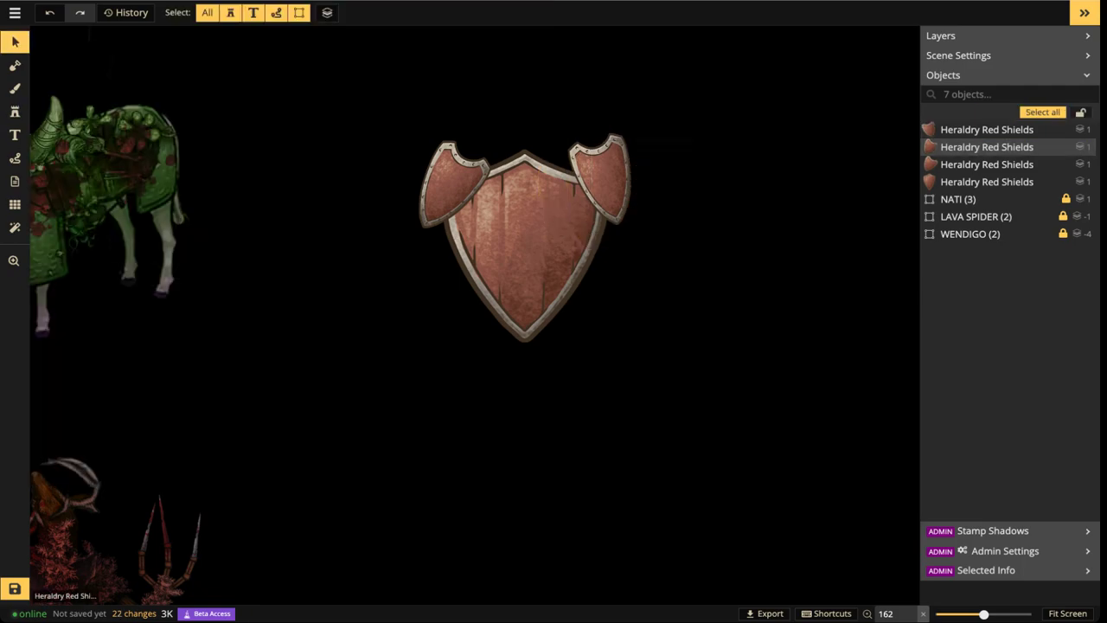
{"action": "left_click", "coordinate": [607, 182]}
{"action": "scroll", "coordinate": [607, 182], "scroll_direction": "down", "scroll_amount": 1}
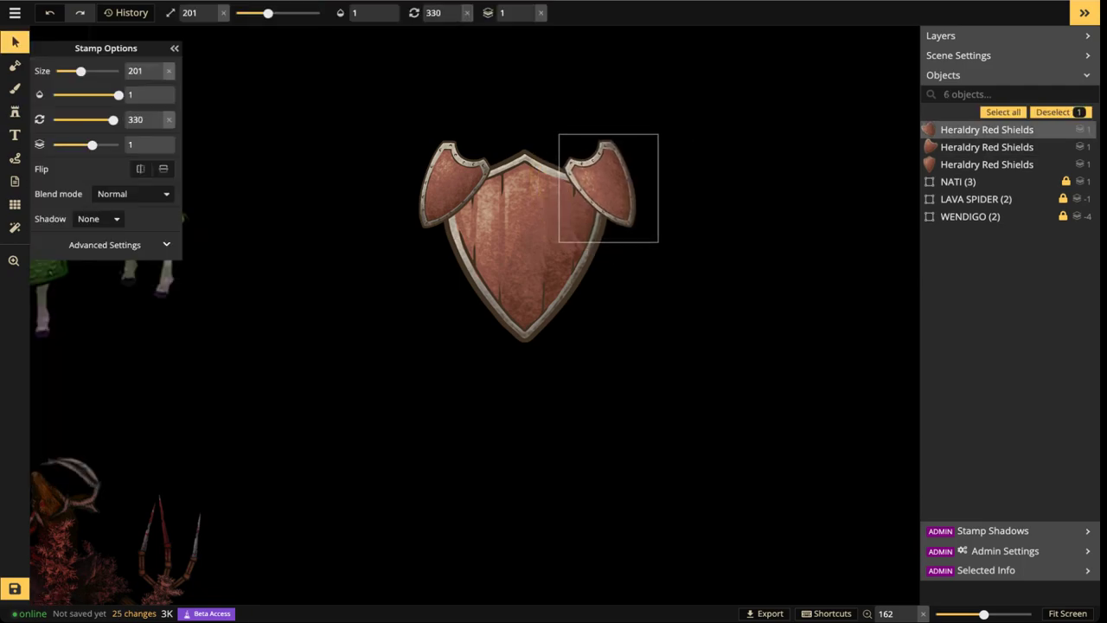
Search the stamp catalog for "TUSK" with Fantasy Battlemaps 2.0 included and choose the straight first Tusk stamp
{"action": "left_click", "coordinate": [15, 112]}
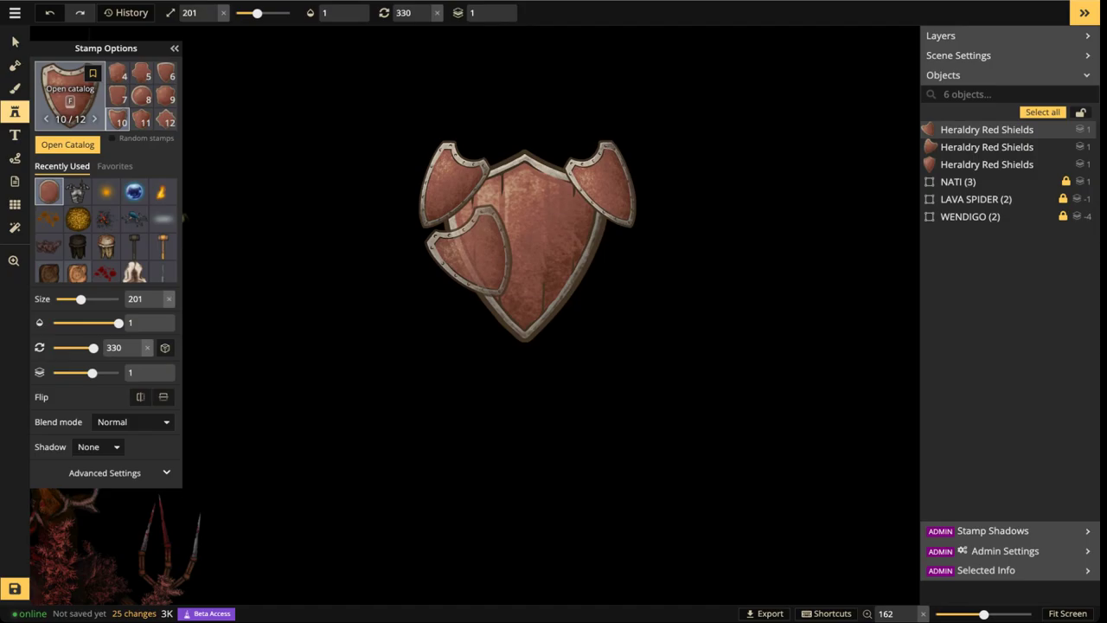
{"action": "left_click", "coordinate": [70, 91]}
{"action": "type", "text": "TUSK"}
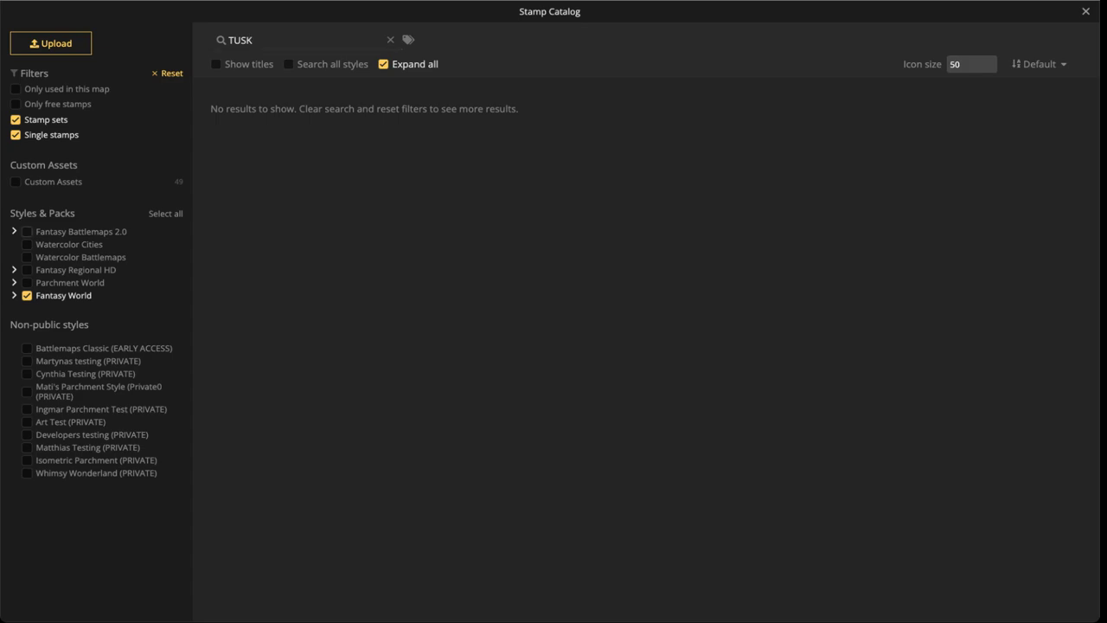
{"action": "left_click", "coordinate": [27, 232]}
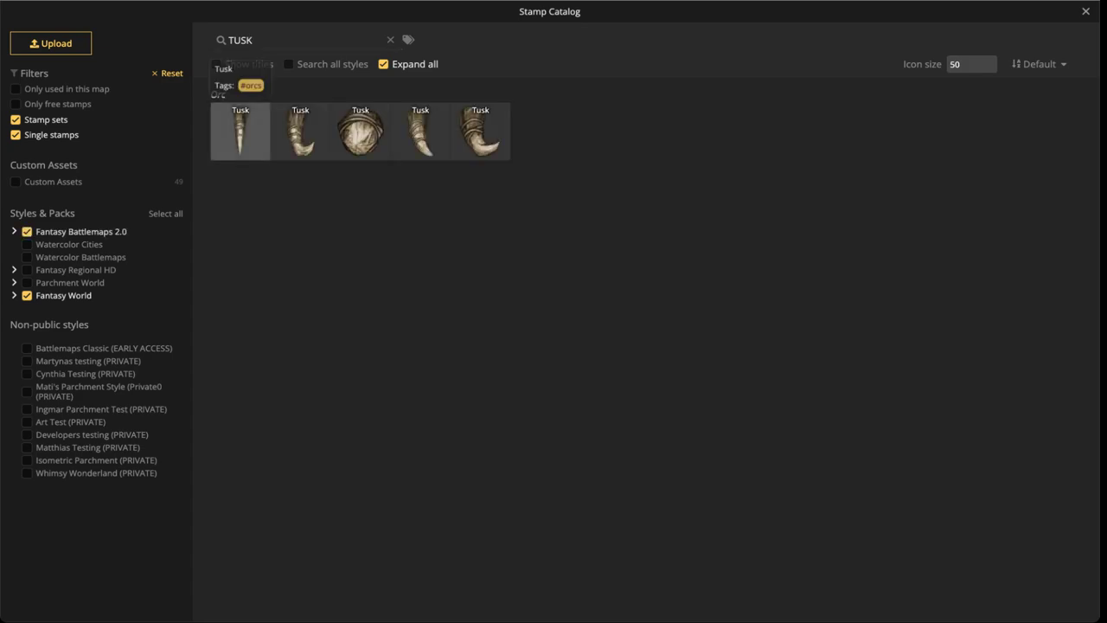
{"action": "left_click", "coordinate": [240, 132]}
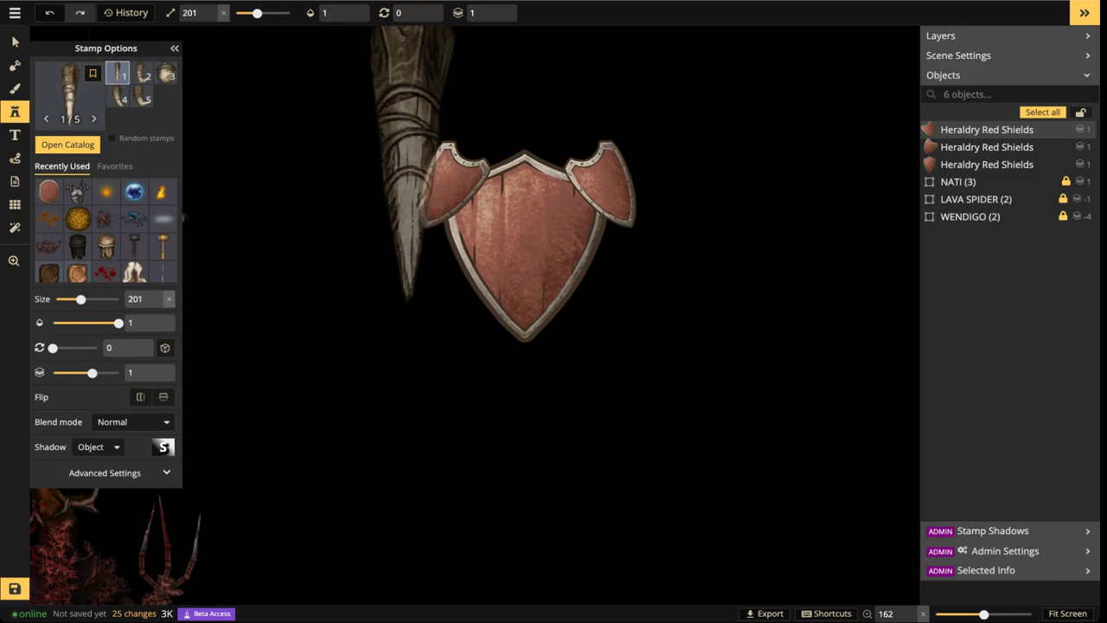
Place tusk variant 4 on the right corner shield at size 71, rotated to 255 degrees
{"action": "scroll", "coordinate": [413, 150], "scroll_direction": "down", "scroll_amount": 7}
{"action": "left_click", "coordinate": [117, 97]}
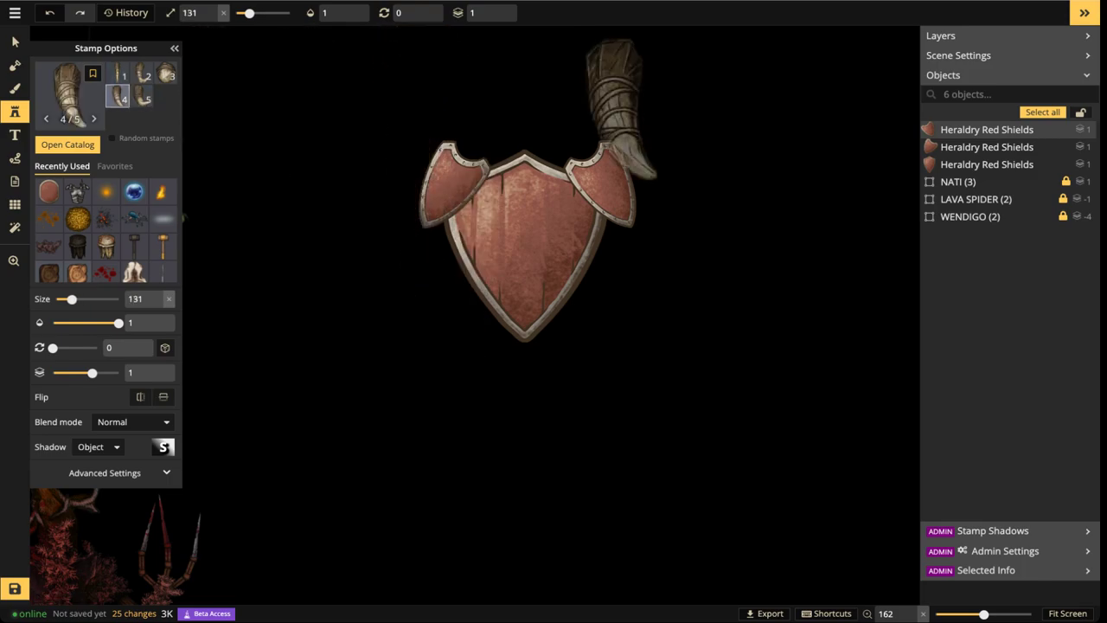
{"action": "scroll", "coordinate": [644, 128], "scroll_direction": "up", "scroll_amount": 9}
{"action": "scroll", "coordinate": [639, 130], "scroll_direction": "down", "scroll_amount": 3, "text": "ctrl"}
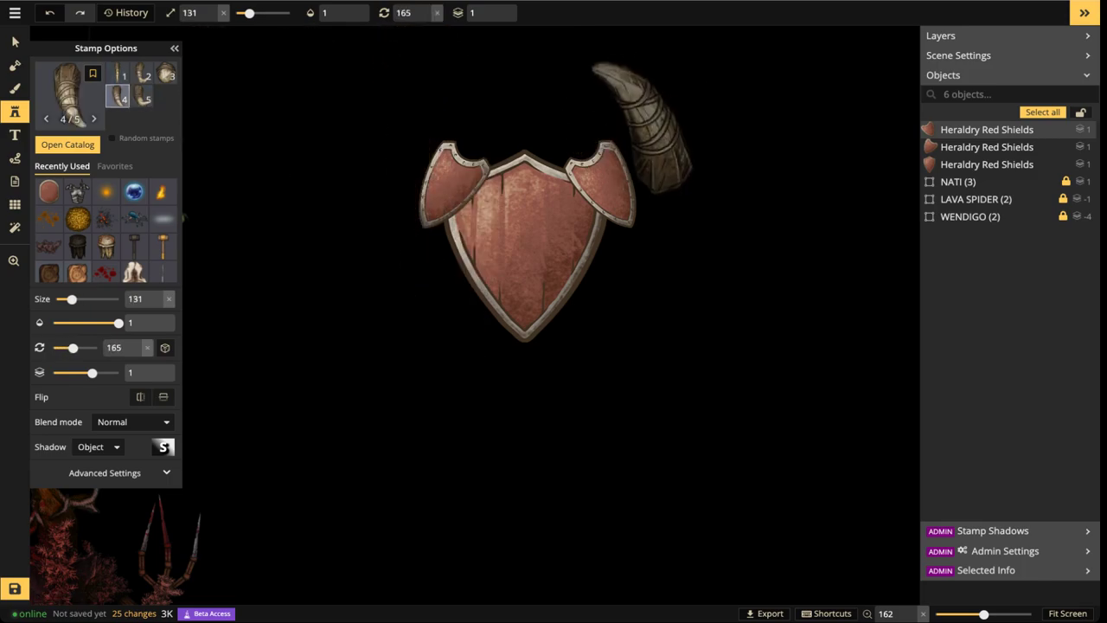
{"action": "scroll", "coordinate": [645, 130], "scroll_direction": "down", "scroll_amount": 5}
{"action": "scroll", "coordinate": [646, 128], "scroll_direction": "down", "scroll_amount": 1, "text": "ctrl"}
{"action": "scroll", "coordinate": [644, 131], "scroll_direction": "down", "scroll_amount": 3, "text": "ctrl"}
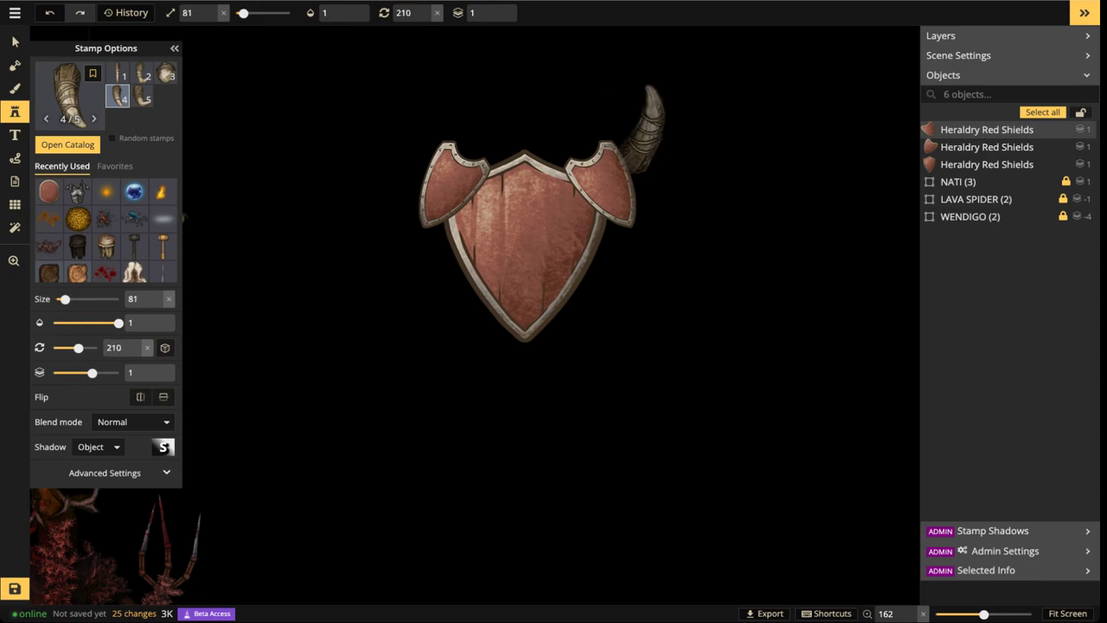
{"action": "scroll", "coordinate": [642, 144], "scroll_direction": "down", "scroll_amount": 1}
{"action": "scroll", "coordinate": [642, 146], "scroll_direction": "down", "scroll_amount": 1, "text": "ctrl"}
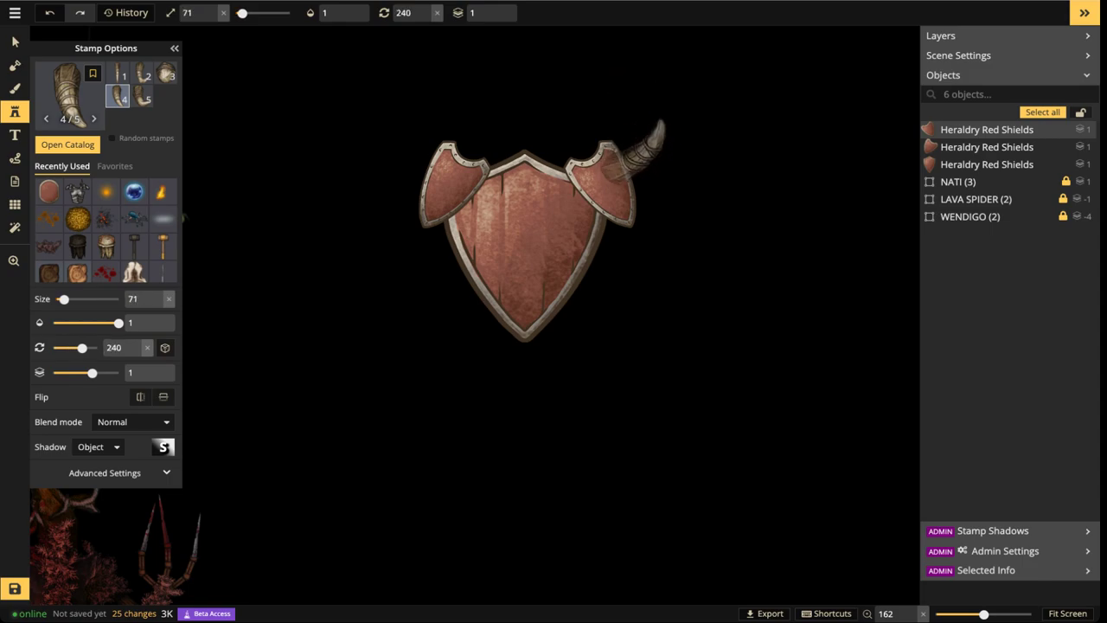
{"action": "left_click", "coordinate": [632, 173]}
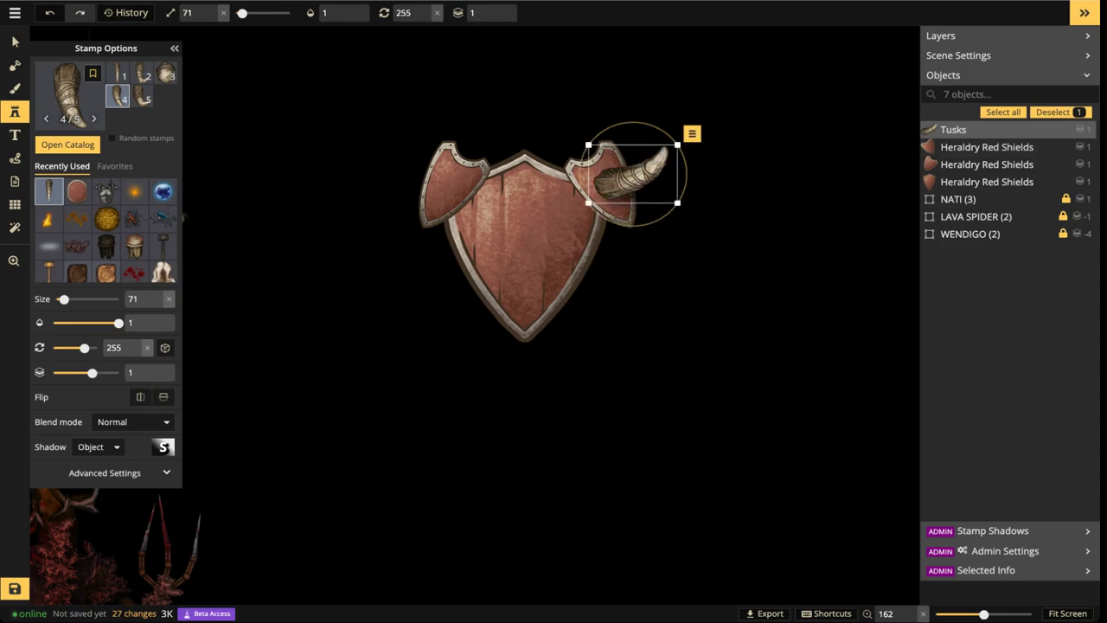
{"action": "key", "text": "Escape"}
Add two smaller size 31 tusks along the right corner shield's upper edge, rotated to 225 and 240 degrees
{"action": "scroll", "coordinate": [624, 127], "scroll_direction": "down", "scroll_amount": 2}
{"action": "scroll", "coordinate": [624, 127], "scroll_direction": "up", "scroll_amount": 4}
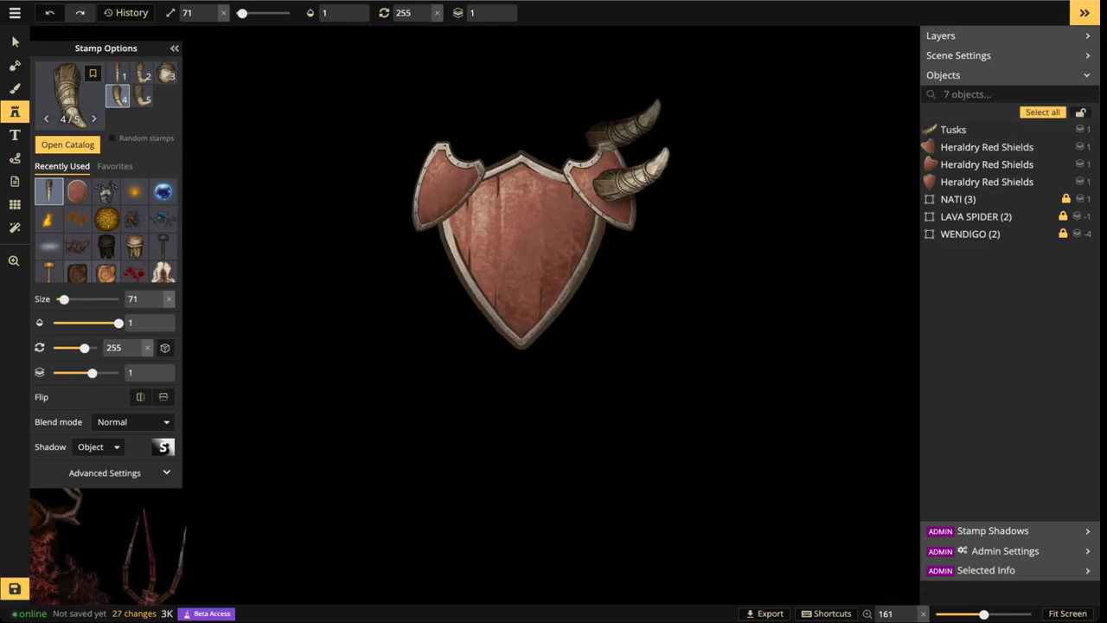
{"action": "scroll", "coordinate": [627, 126], "scroll_direction": "up", "scroll_amount": 4}
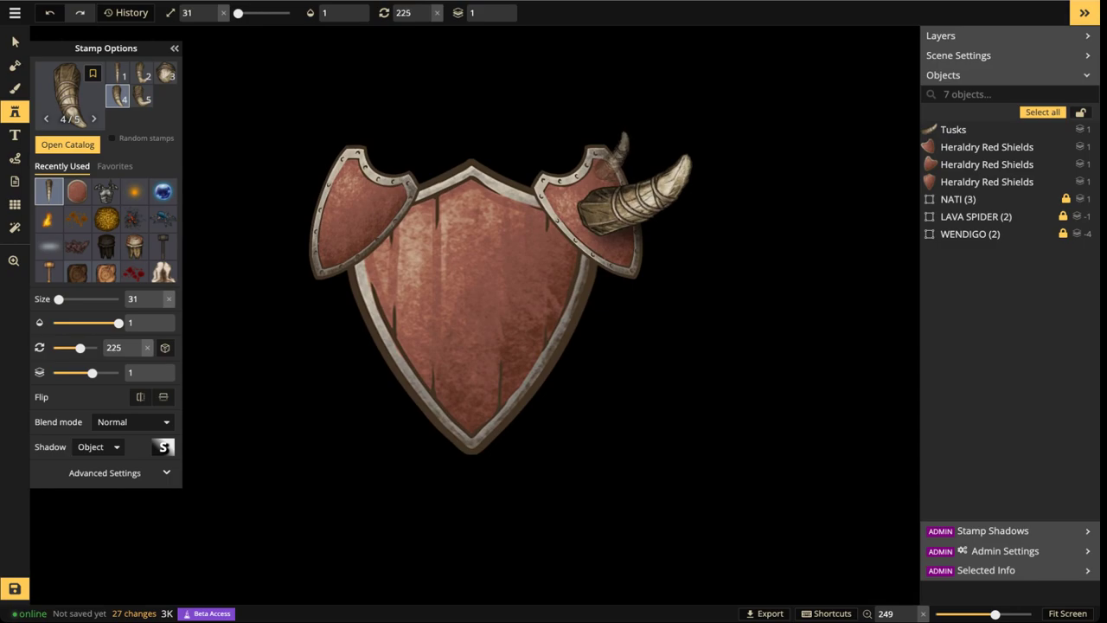
{"action": "left_click", "coordinate": [616, 148]}
{"action": "key", "text": "Escape"}
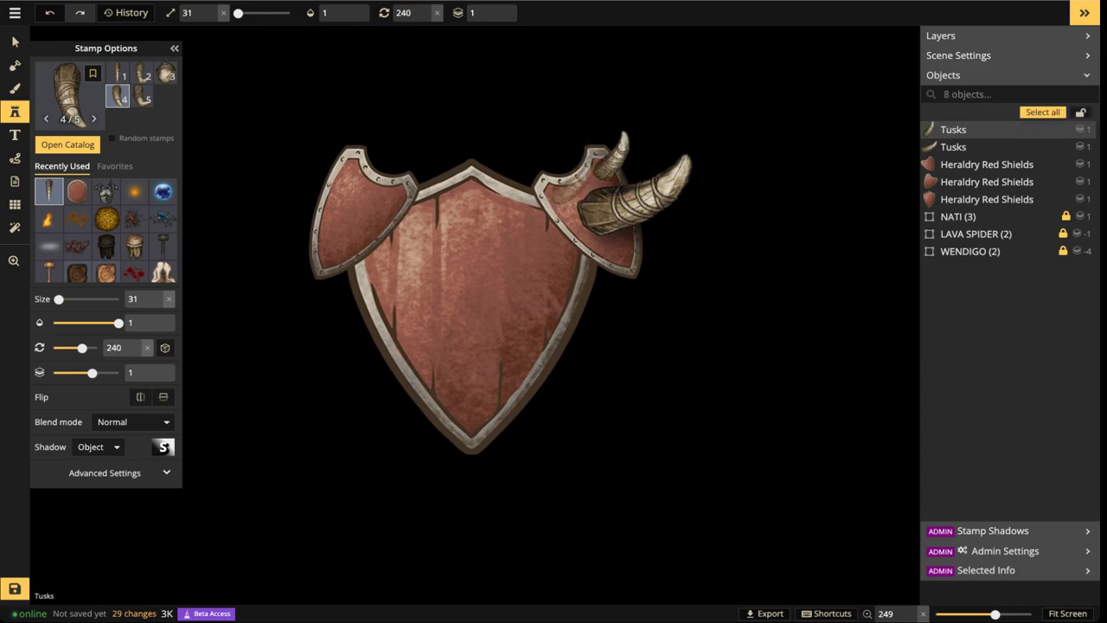
{"action": "left_click", "coordinate": [575, 186]}
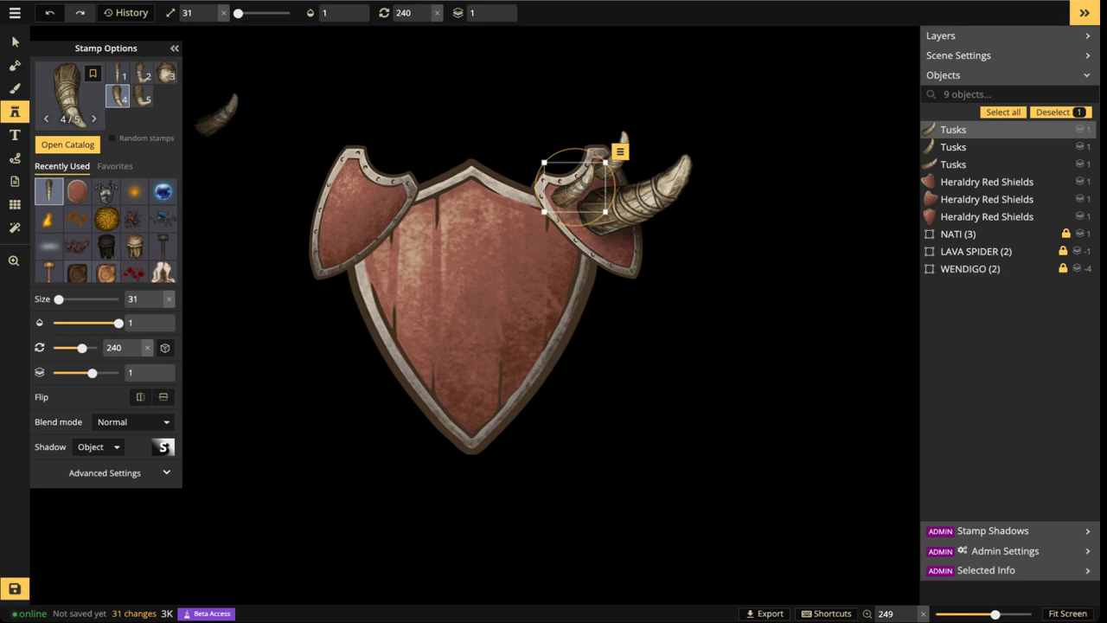
Group the three tusks with the right corner shield, leaving the large shield out of the group
{"action": "left_click", "coordinate": [15, 42]}
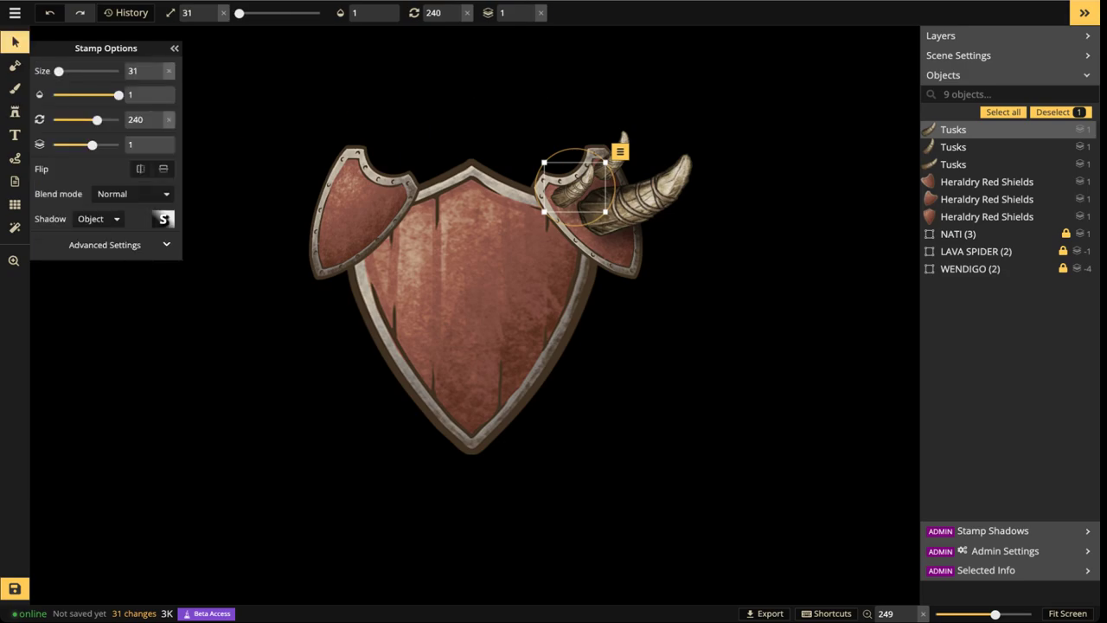
{"action": "left_click_drag", "start_coordinate": [593, 111], "coordinate": [697, 210]}
{"action": "left_click", "coordinate": [435, 278], "text": "shift"}
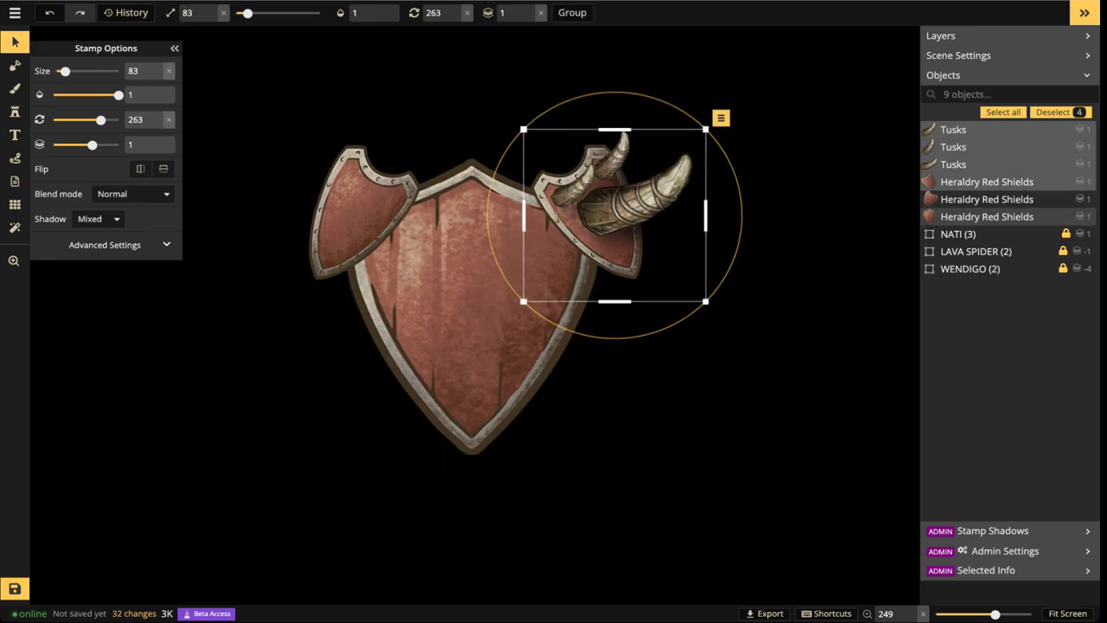
{"action": "key", "text": "ctrl+g"}
Enlarge the horned shoulder group to nearly double size, reposition it on the upper right corner, and rotate it to 349 degrees
{"action": "left_click_drag", "start_coordinate": [706, 301], "coordinate": [763, 355]}
{"action": "left_click_drag", "start_coordinate": [647, 227], "coordinate": [626, 207]}
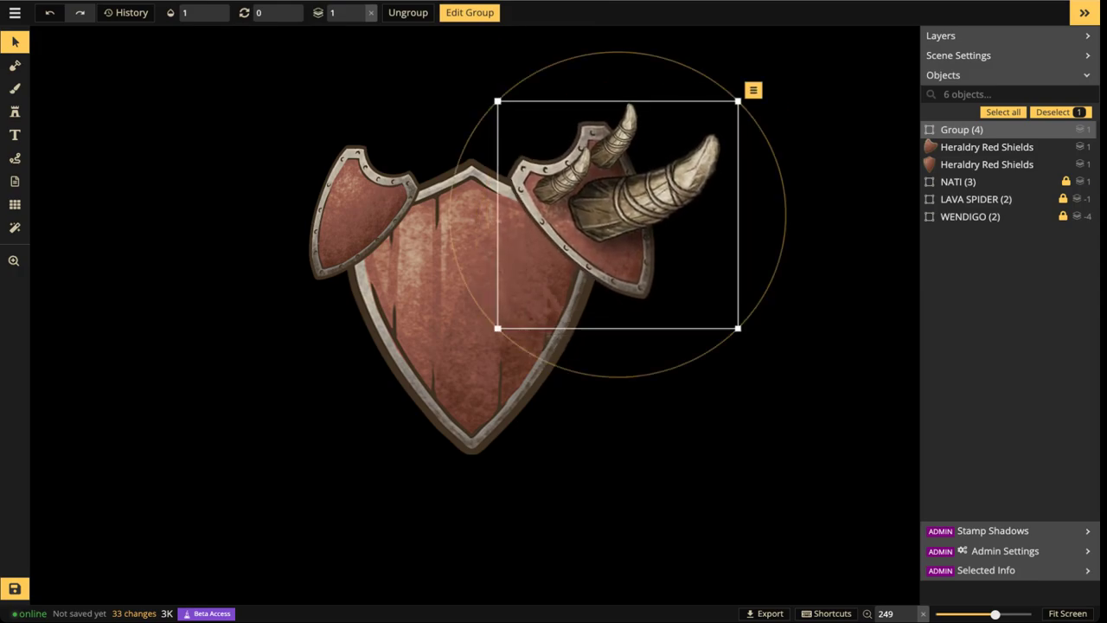
{"action": "left_click_drag", "start_coordinate": [741, 326], "coordinate": [821, 406]}
{"action": "left_click_drag", "start_coordinate": [644, 250], "coordinate": [624, 204]}
{"action": "left_click_drag", "start_coordinate": [856, 269], "coordinate": [864, 227]}
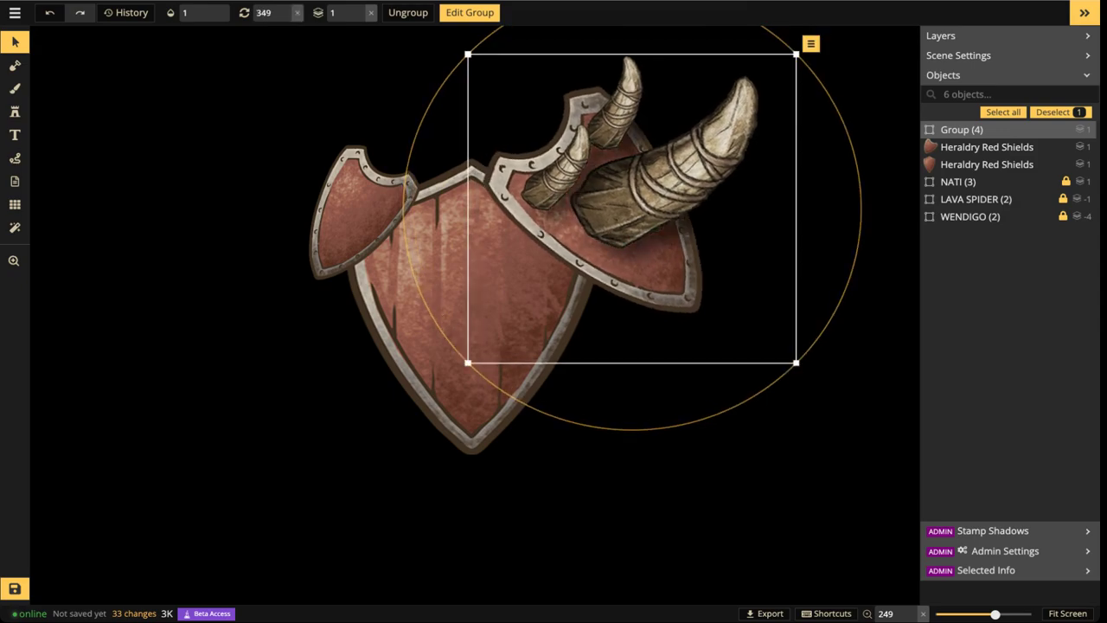
{"action": "left_click_drag", "start_coordinate": [645, 204], "coordinate": [644, 204]}
Set the shadow of all three tusks inside the shoulder group to None
{"action": "double_click", "coordinate": [644, 204]}
{"action": "left_click", "coordinate": [662, 186]}
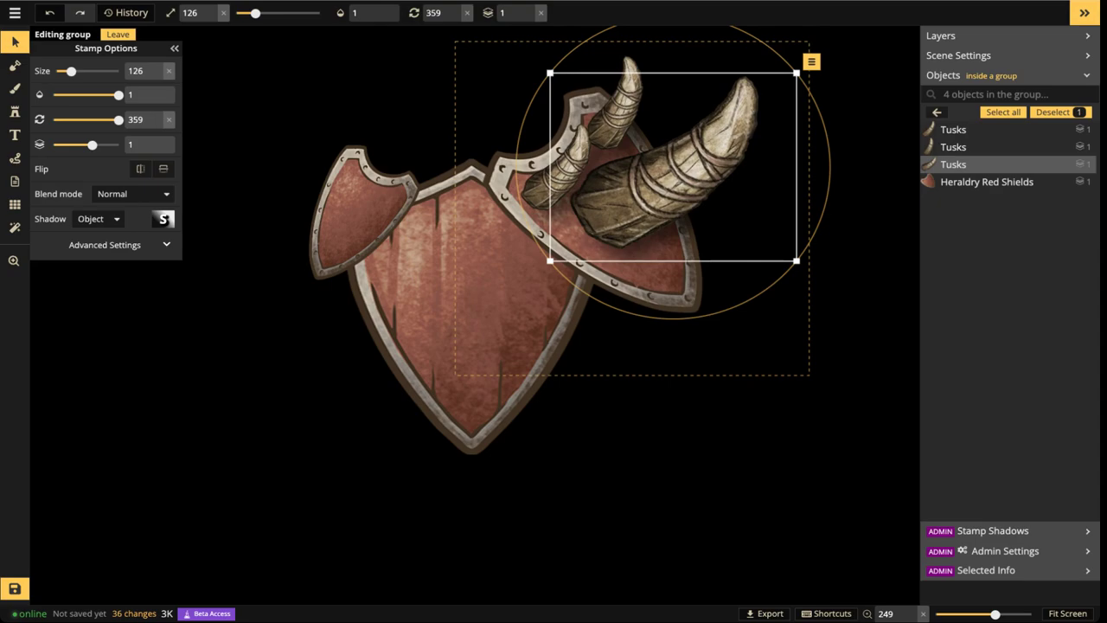
{"action": "left_click", "coordinate": [617, 112], "text": "shift"}
{"action": "left_click", "coordinate": [562, 169], "text": "shift"}
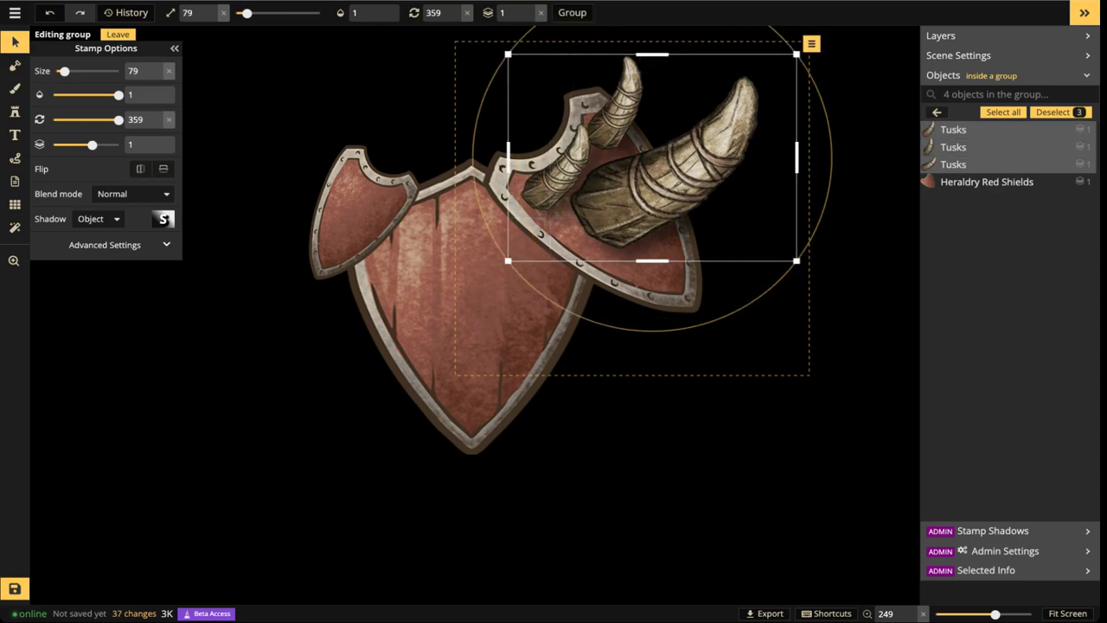
{"action": "left_click", "coordinate": [99, 219]}
{"action": "left_click", "coordinate": [93, 244]}
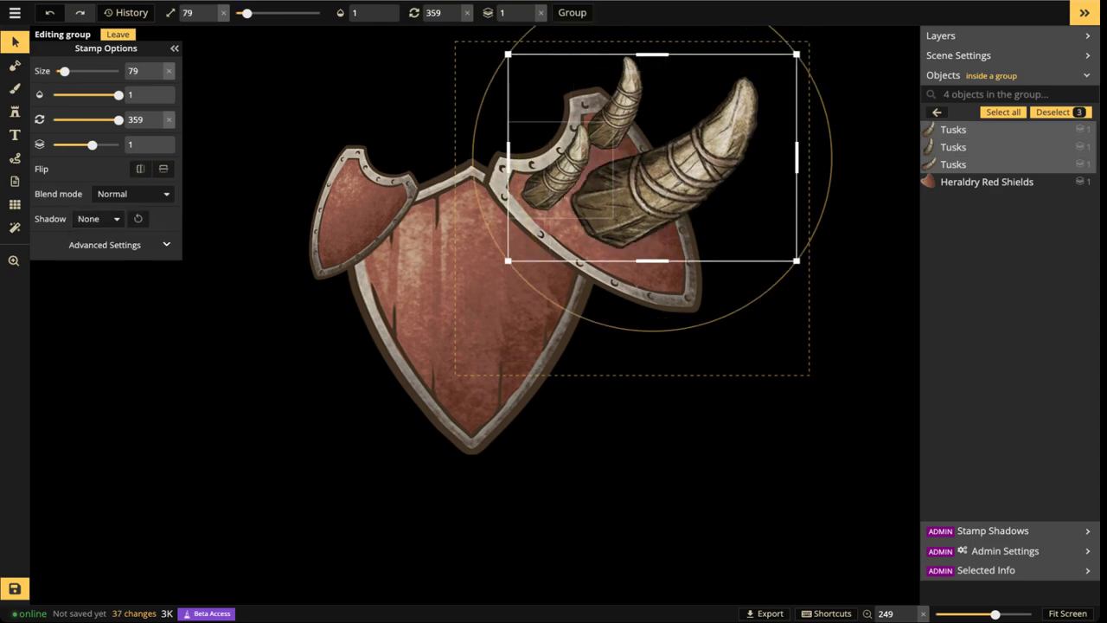
Rotate the innermost small tusk to a more upright angle and leave group editing
{"action": "left_click", "coordinate": [562, 170]}
{"action": "left_click_drag", "start_coordinate": [613, 218], "coordinate": [546, 174]}
{"action": "double_click", "coordinate": [363, 213]}
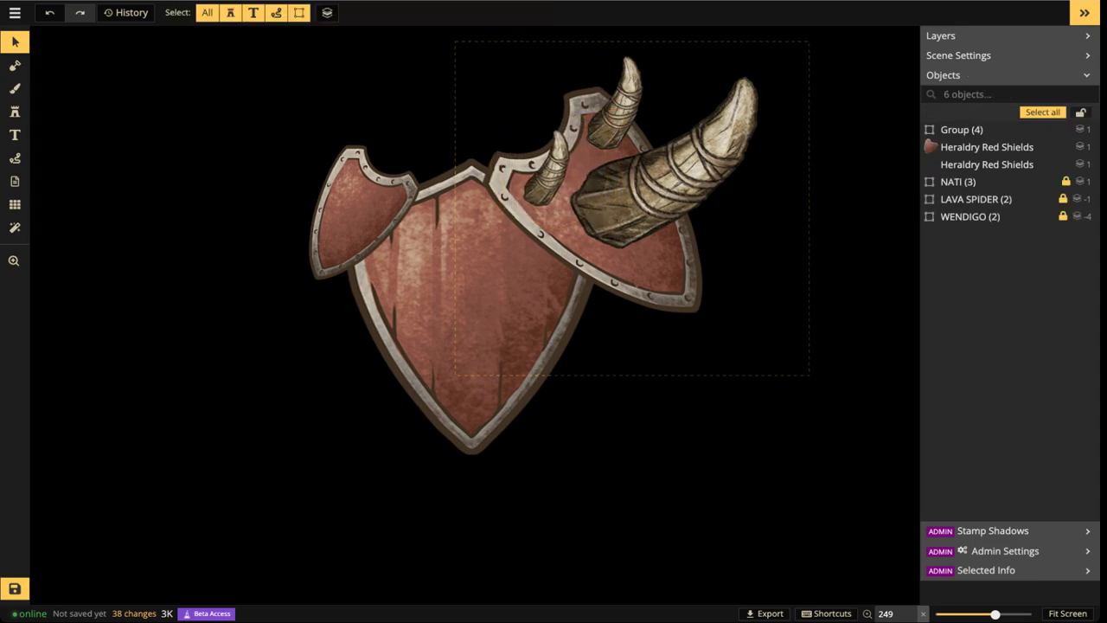
Adjust the left corner shield's position slightly on the large shield's upper left corner
{"action": "left_click", "coordinate": [363, 213]}
{"action": "left_click_drag", "start_coordinate": [363, 213], "coordinate": [356, 208]}
{"action": "scroll", "coordinate": [630, 186], "scroll_direction": "down", "scroll_amount": 5}
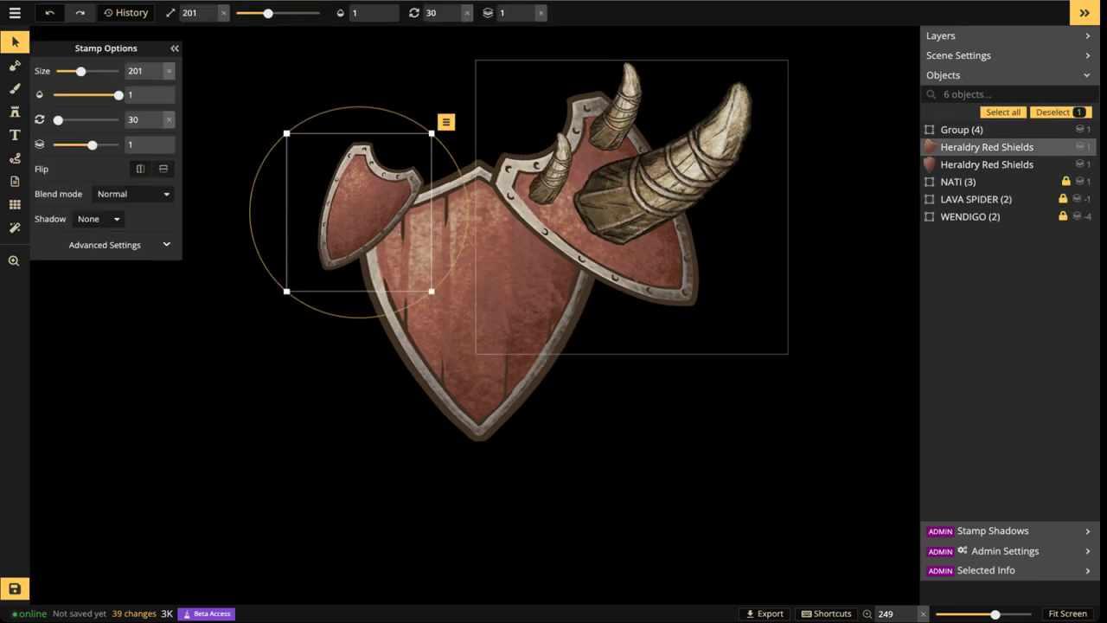
{"action": "scroll", "coordinate": [622, 194], "scroll_direction": "down", "scroll_amount": 1}
{"action": "left_click", "coordinate": [623, 193]}
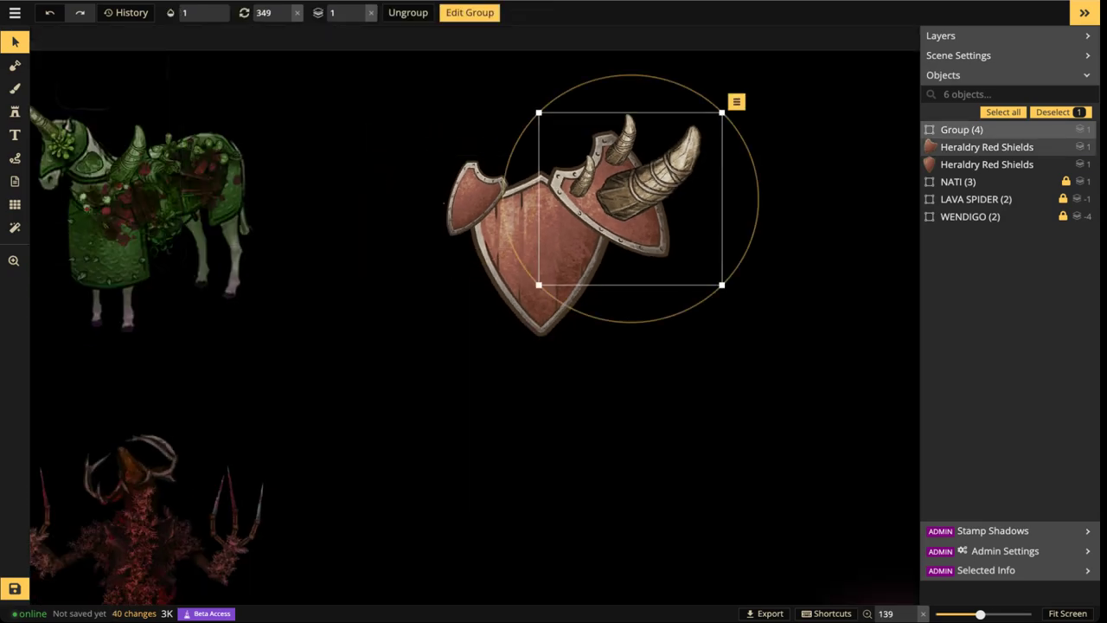
{"action": "left_click_drag", "start_coordinate": [475, 203], "coordinate": [475, 205]}
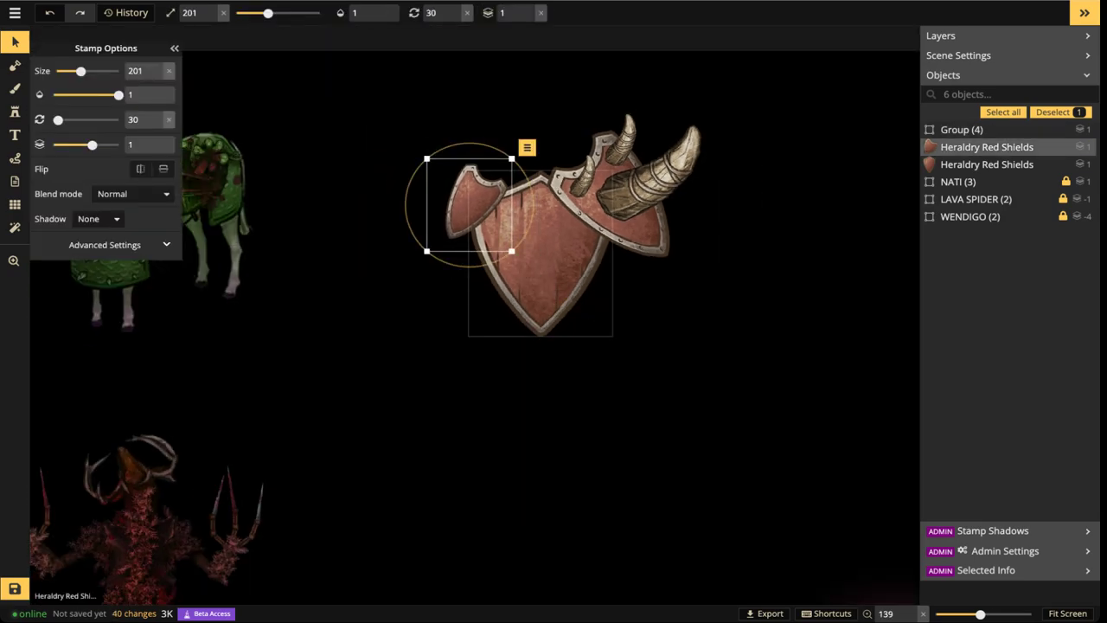
Shorten the large central shield vertically from its lower tip and nudge the left corner shield slightly up and outward
{"action": "left_click_drag", "start_coordinate": [541, 252], "coordinate": [541, 249]}
{"action": "left_click_drag", "start_coordinate": [541, 334], "coordinate": [542, 325]}
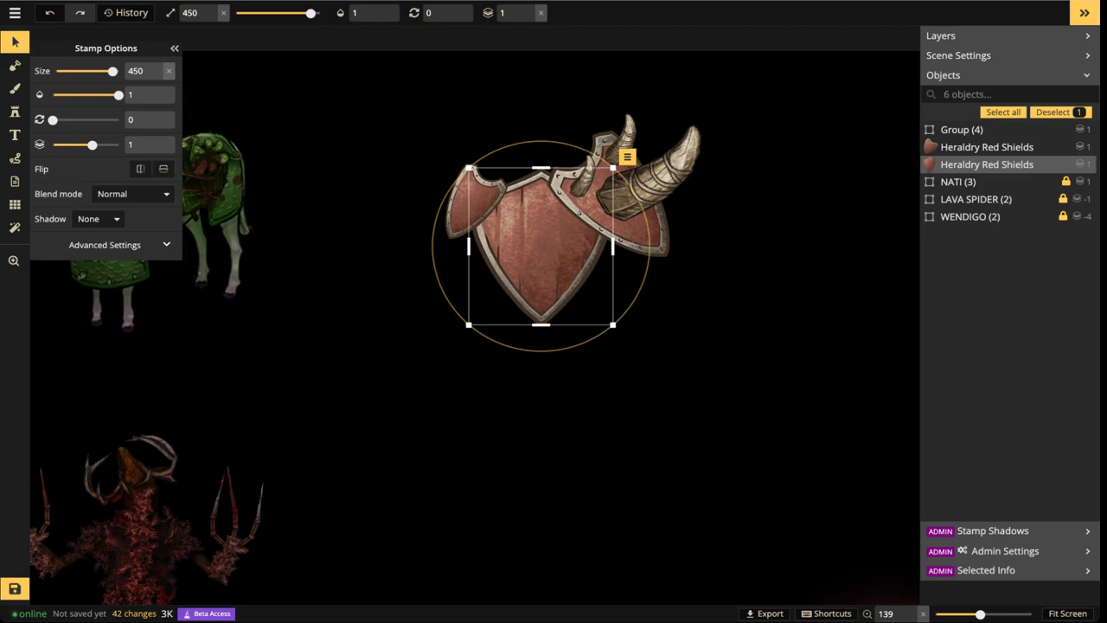
{"action": "key", "text": "space"}
{"action": "left_click_drag", "start_coordinate": [541, 250], "coordinate": [493, 173]}
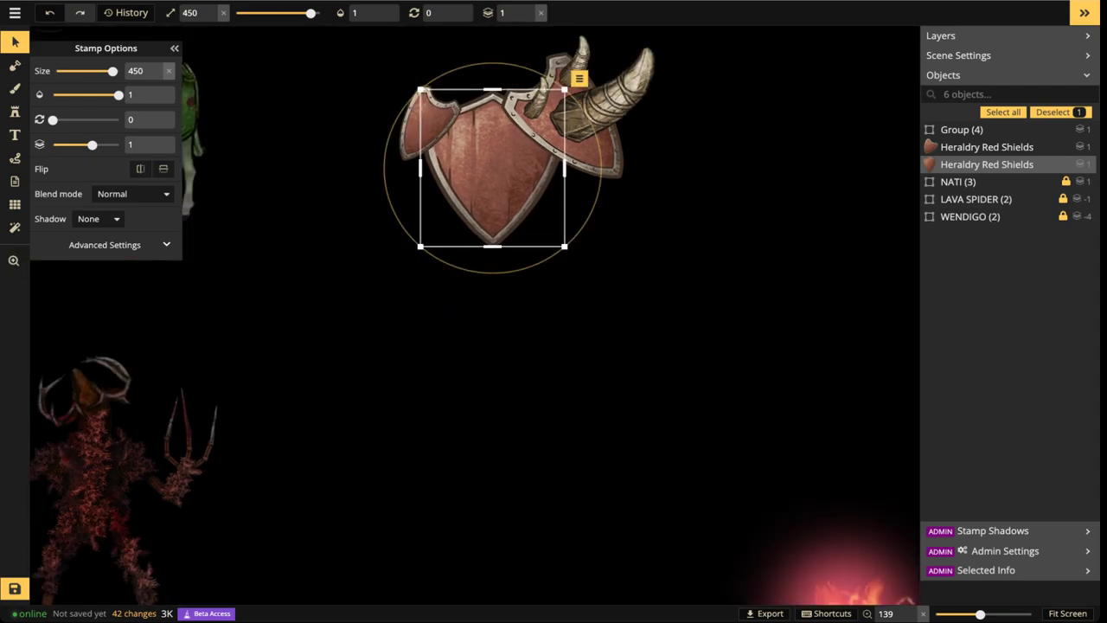
{"action": "left_click_drag", "start_coordinate": [426, 128], "coordinate": [420, 126]}
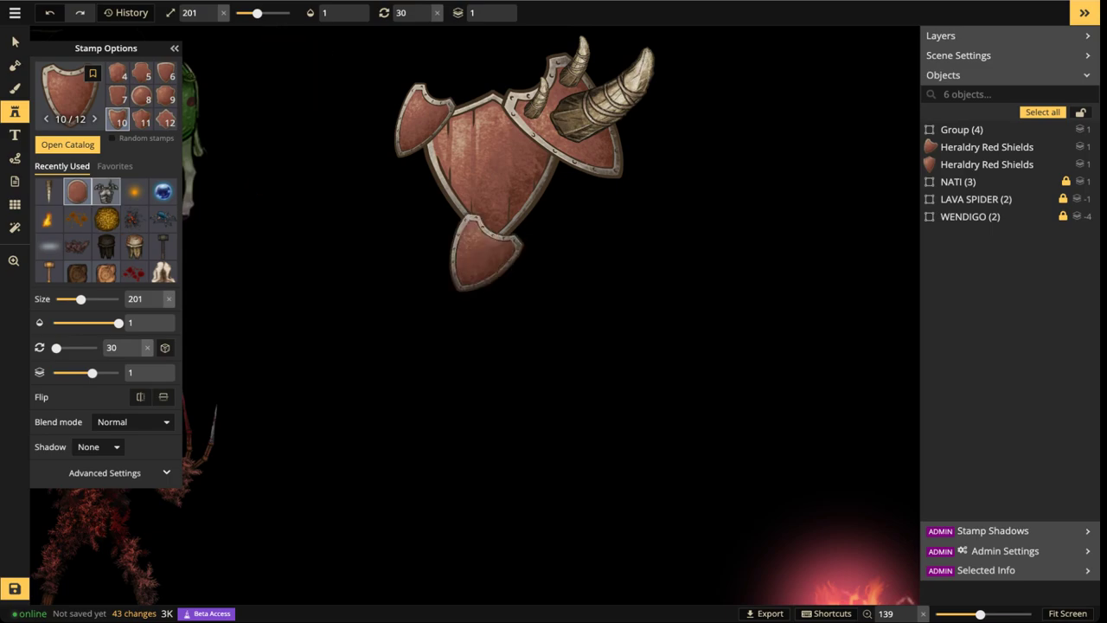
Place red heraldry shield variant 1 over the large shield's lower tip at size 201 and 0 degrees rotation
{"action": "scroll", "coordinate": [141, 96], "scroll_direction": "up", "scroll_amount": 1}
{"action": "left_click", "coordinate": [142, 73]}
{"action": "scroll", "coordinate": [528, 243], "scroll_direction": "up", "scroll_amount": 3}
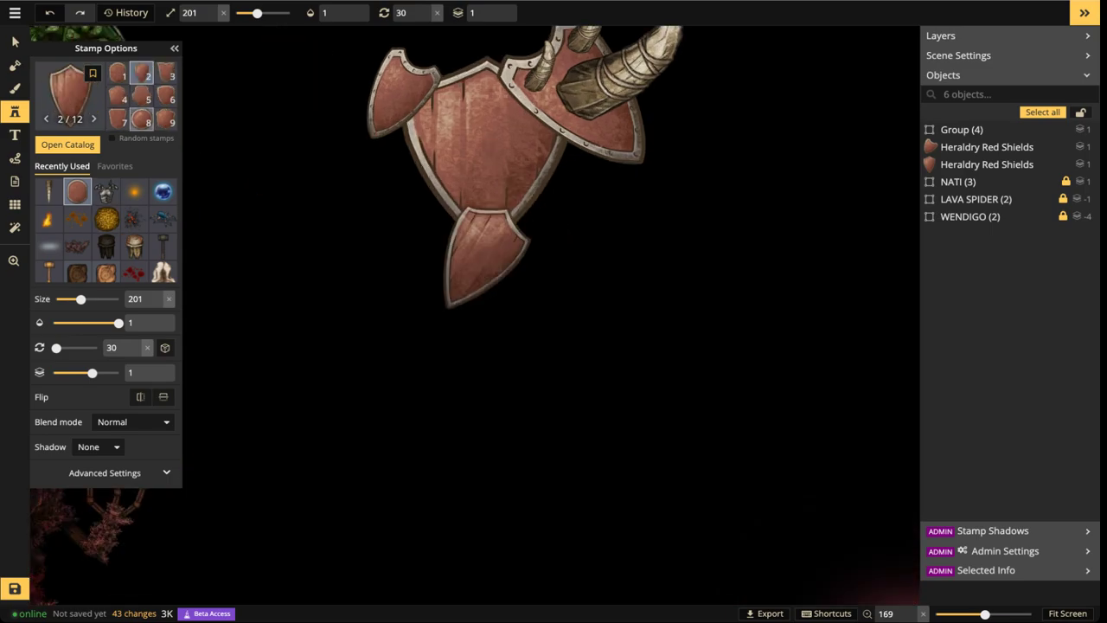
{"action": "left_click", "coordinate": [117, 75]}
{"action": "scroll", "coordinate": [482, 218], "scroll_direction": "down", "scroll_amount": 2}
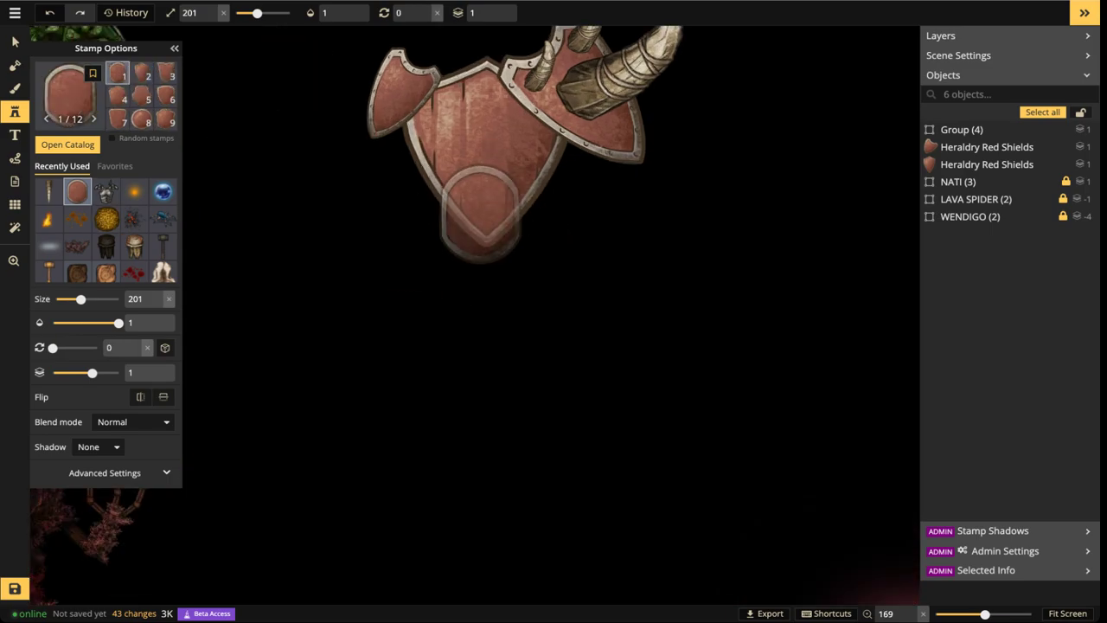
{"action": "left_click", "coordinate": [491, 226]}
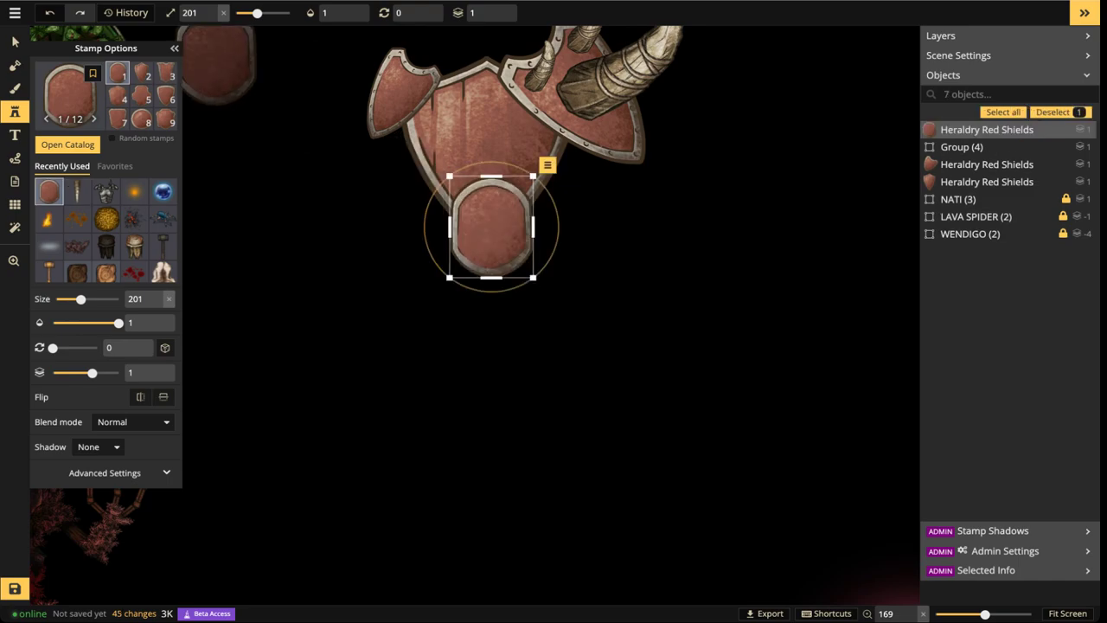
Shrink the oval shield at the large shield's lower tip to size 161
{"action": "left_click", "coordinate": [15, 42]}
{"action": "left_click_drag", "start_coordinate": [474, 224], "coordinate": [478, 227]}
{"action": "scroll", "coordinate": [473, 232], "scroll_direction": "up", "scroll_amount": 5}
{"action": "scroll", "coordinate": [480, 233], "scroll_direction": "down", "scroll_amount": 4}
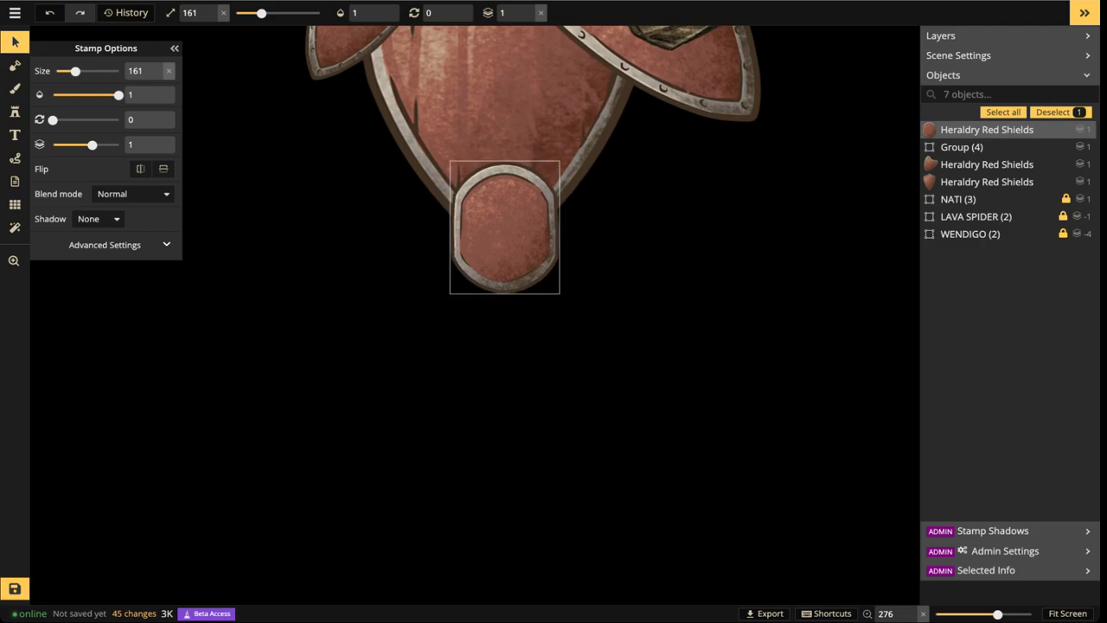
{"action": "key", "text": "Escape"}
{"action": "left_click", "coordinate": [498, 228]}
{"action": "key", "text": "ctrl+v"}
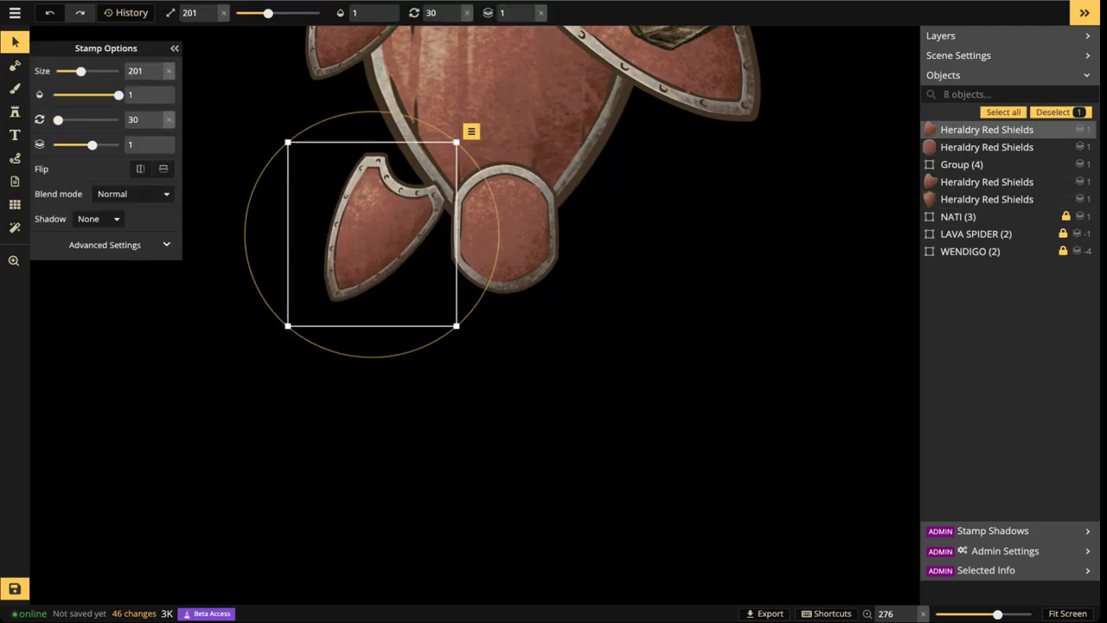
{"action": "key", "text": "Delete"}
Place red heraldry shield variant 5 at size 161 and 0 degrees rotation to the right of the oval shield
{"action": "left_click", "coordinate": [504, 234]}
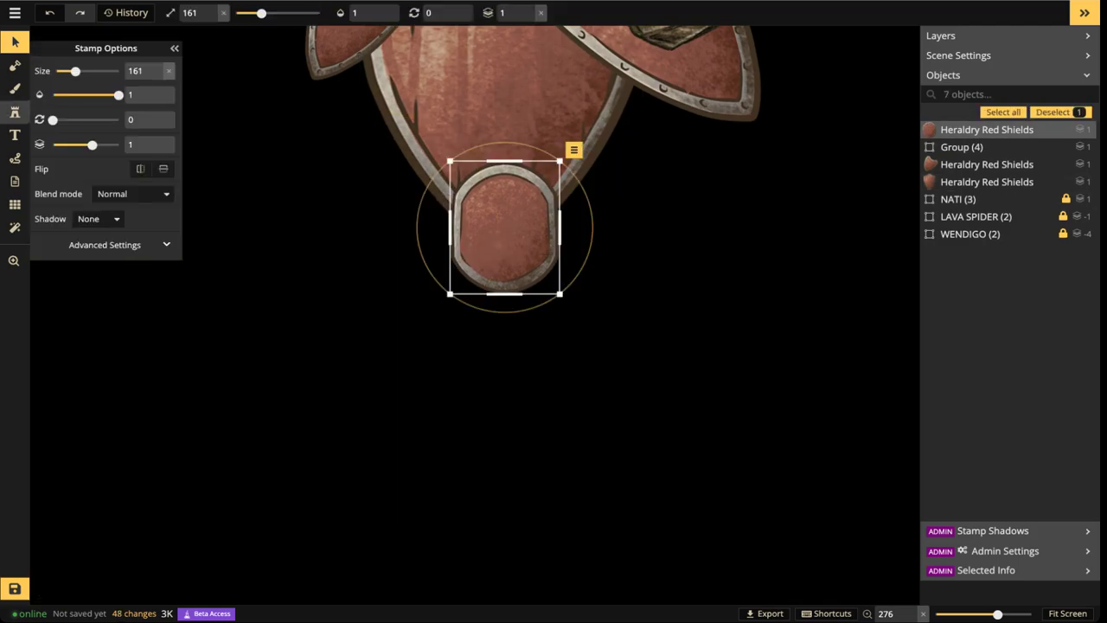
{"action": "left_click", "coordinate": [14, 112]}
{"action": "left_click", "coordinate": [143, 96]}
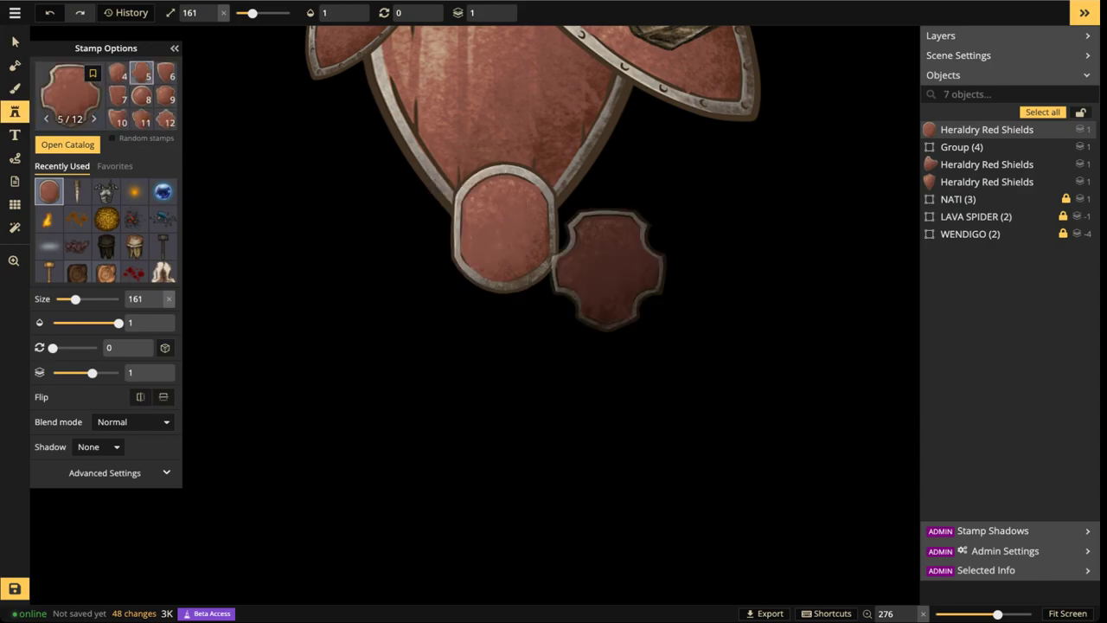
{"action": "left_click", "coordinate": [661, 261]}
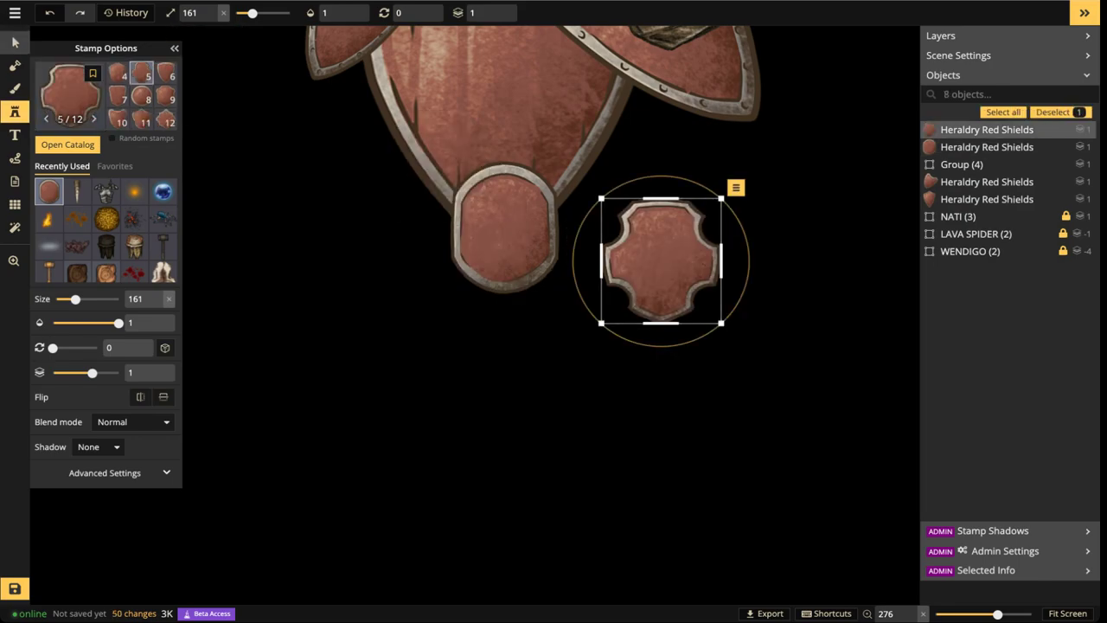
Move the oval shield off the large shield's lower tip to the empty area at its lower left
{"action": "left_click", "coordinate": [15, 42]}
{"action": "left_click", "coordinate": [489, 156]}
{"action": "left_click_drag", "start_coordinate": [505, 230], "coordinate": [271, 275]}
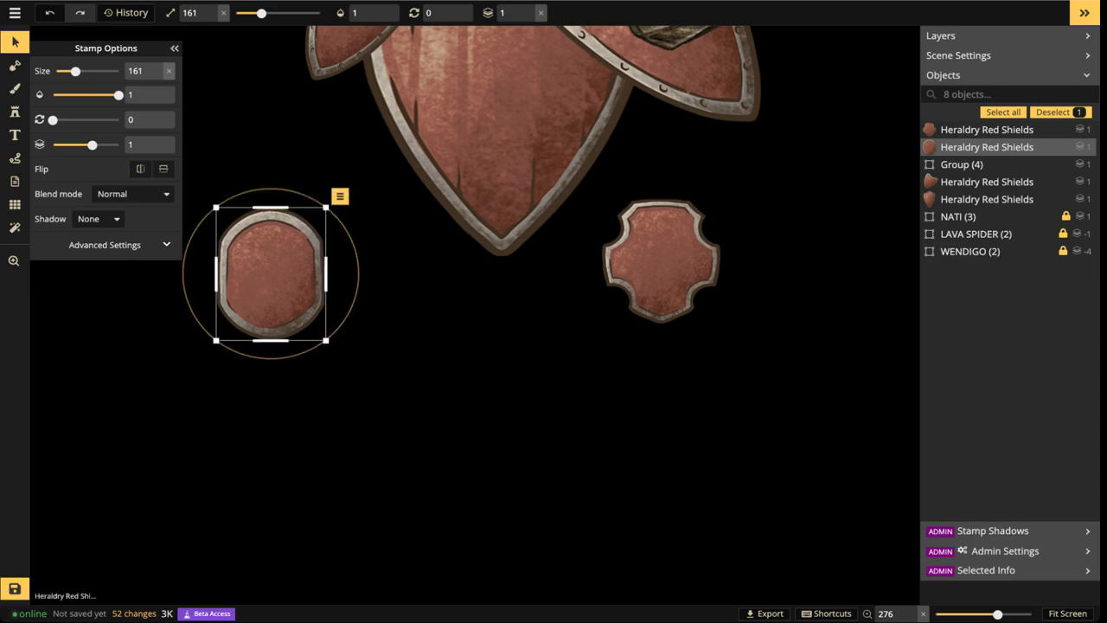
Move the notched shield onto the upper part of the large shield and set both shields to layer 0
{"action": "left_click", "coordinate": [661, 261]}
{"action": "key", "text": "space"}
{"action": "left_click_drag", "start_coordinate": [661, 261], "coordinate": [497, 223]}
{"action": "left_click", "coordinate": [528, 17]}
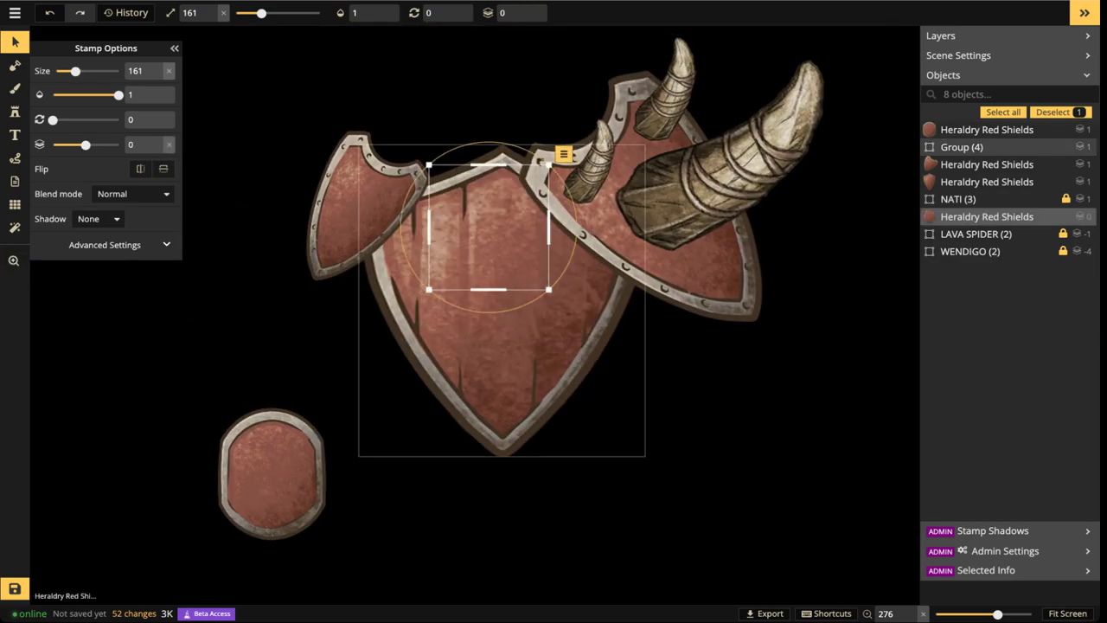
{"action": "left_click", "coordinate": [512, 333]}
{"action": "left_click", "coordinate": [529, 17]}
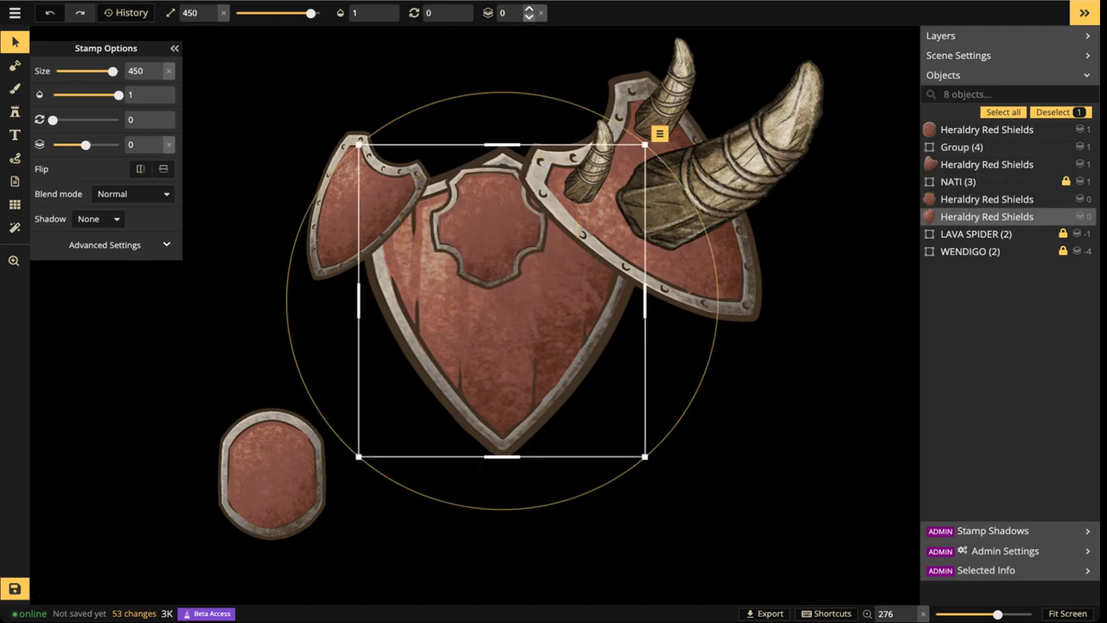
Enlarge the notched shield to size 301 and centre it on the large shield
{"action": "left_click", "coordinate": [490, 228]}
{"action": "scroll", "coordinate": [490, 229], "scroll_direction": "up", "scroll_amount": 11}
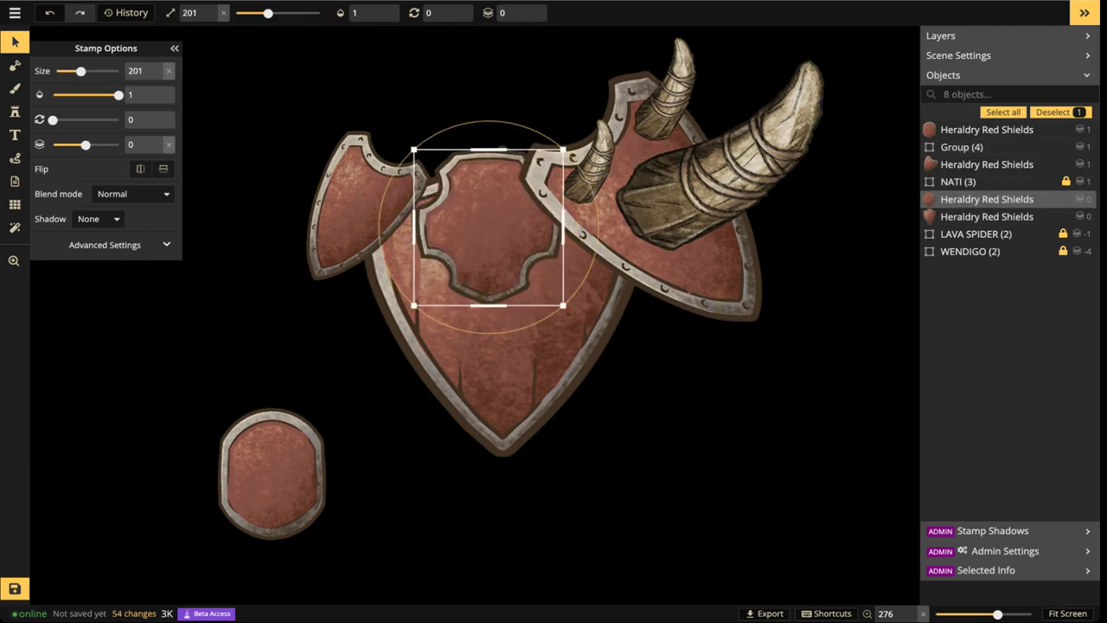
{"action": "left_click_drag", "start_coordinate": [489, 228], "coordinate": [499, 264]}
{"action": "scroll", "coordinate": [489, 227], "scroll_direction": "up", "scroll_amount": 3}
Shorten the large shield slightly from its lower tip, and rotate the notched shield to 180 degrees, aligned with the large shield's upper edge
{"action": "left_click_drag", "start_coordinate": [500, 424], "coordinate": [501, 438]}
{"action": "left_click", "coordinate": [502, 432]}
{"action": "left_click_drag", "start_coordinate": [502, 342], "coordinate": [503, 346]}
{"action": "left_click_drag", "start_coordinate": [118, 119], "coordinate": [84, 120]}
{"action": "left_click_drag", "start_coordinate": [502, 277], "coordinate": [501, 264]}
{"action": "key", "text": "Right"}
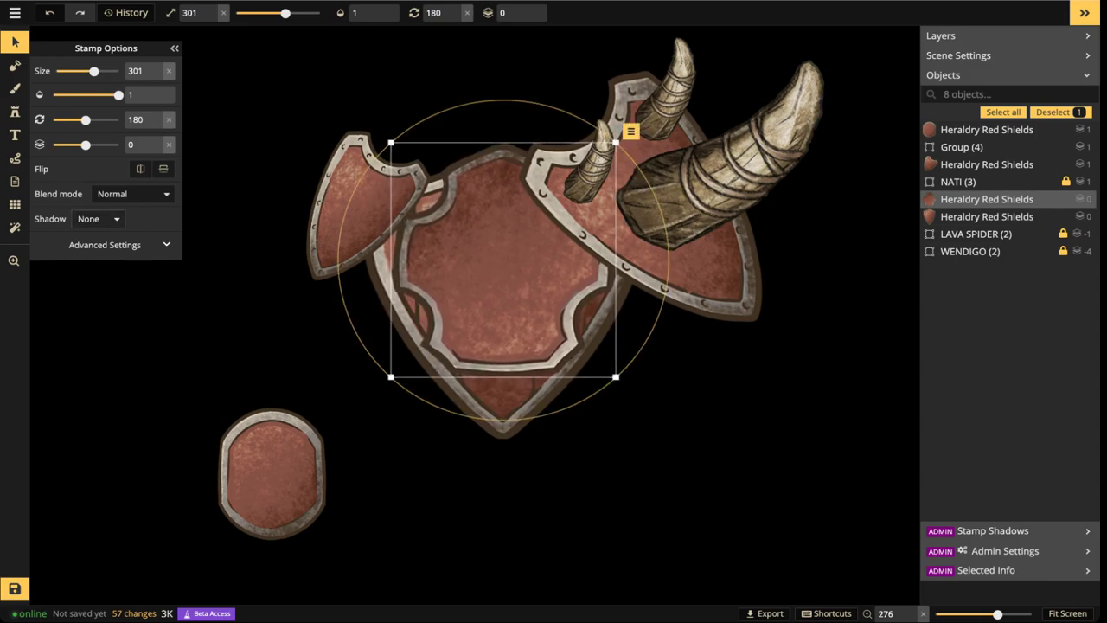
Give the notched shield an object shadow with blur 5.8, horizontal offset 0 and vertical offset 3.5
{"action": "left_click", "coordinate": [99, 219]}
{"action": "left_click", "coordinate": [87, 273]}
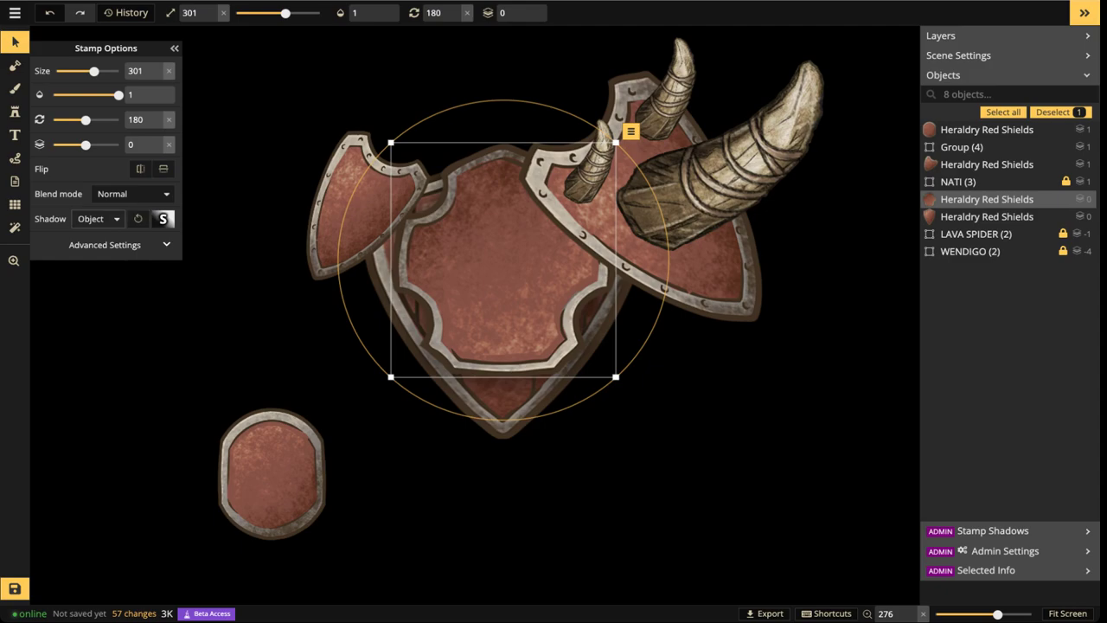
{"action": "left_click", "coordinate": [163, 218]}
{"action": "left_click_drag", "start_coordinate": [251, 112], "coordinate": [239, 112]}
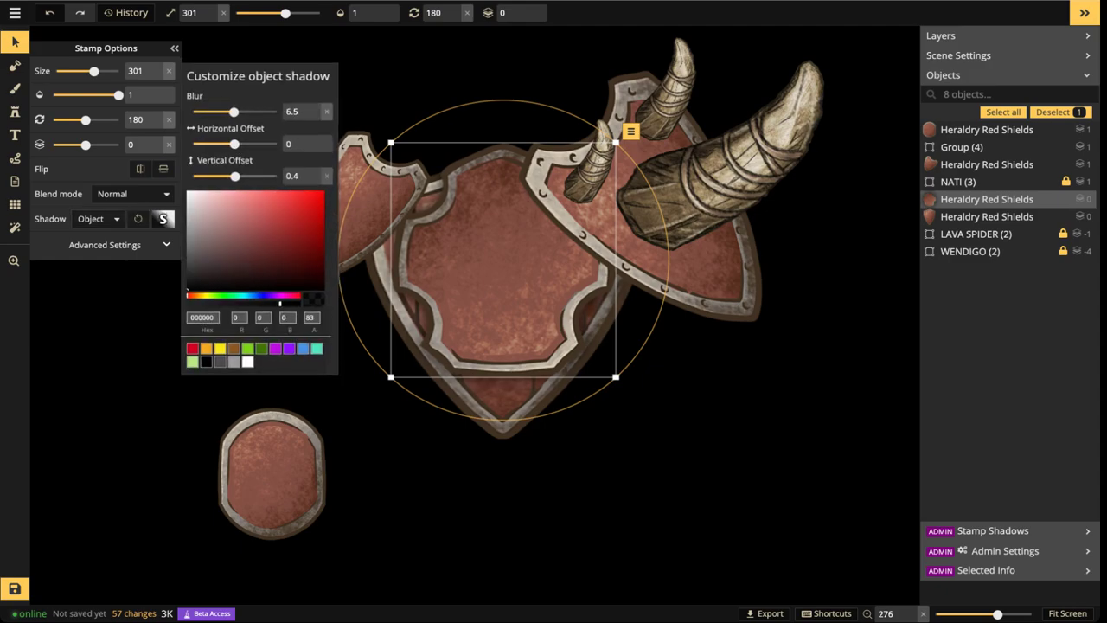
{"action": "left_click_drag", "start_coordinate": [235, 176], "coordinate": [241, 177]}
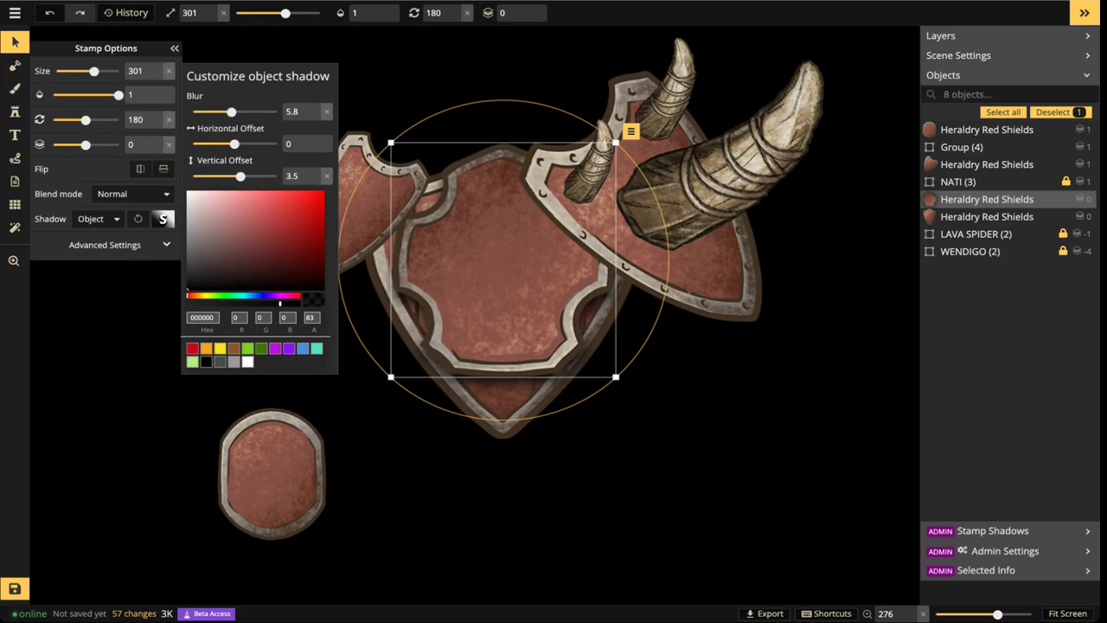
{"action": "left_click", "coordinate": [421, 298]}
{"action": "scroll", "coordinate": [420, 299], "scroll_direction": "down", "scroll_amount": 4}
{"action": "left_click_drag", "start_coordinate": [421, 299], "coordinate": [426, 329]}
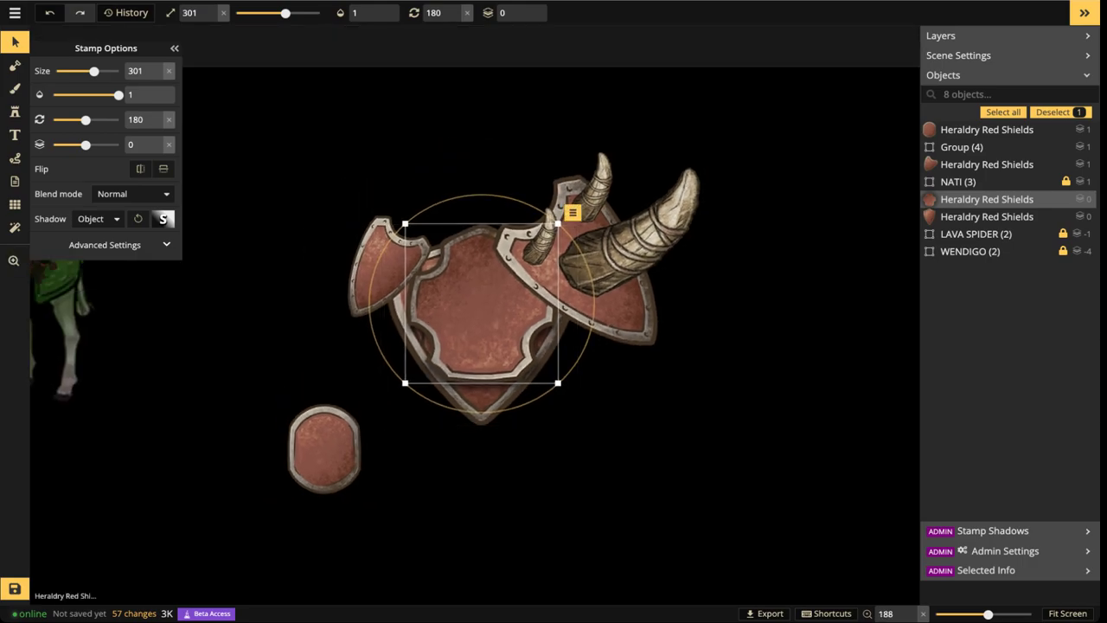
{"action": "key", "text": "Escape"}
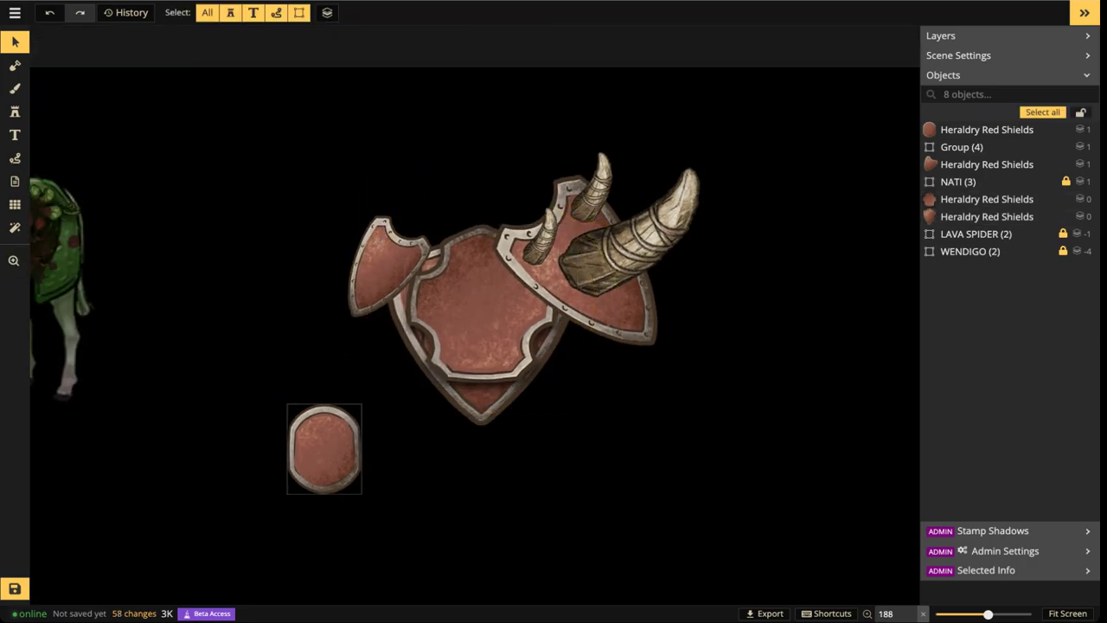
Move the oval shield farther away and set the saturation of the notched, large and left corner shields to 0
{"action": "left_click_drag", "start_coordinate": [324, 449], "coordinate": [237, 476]}
{"action": "left_click_drag", "start_coordinate": [346, 172], "coordinate": [720, 393]}
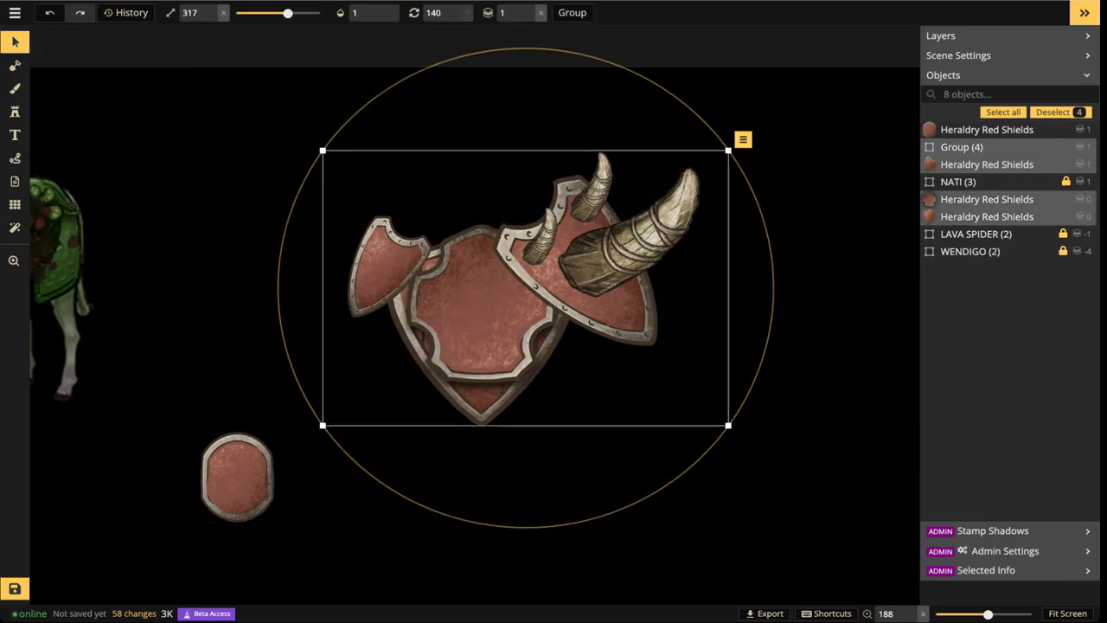
{"action": "left_click", "coordinate": [961, 147]}
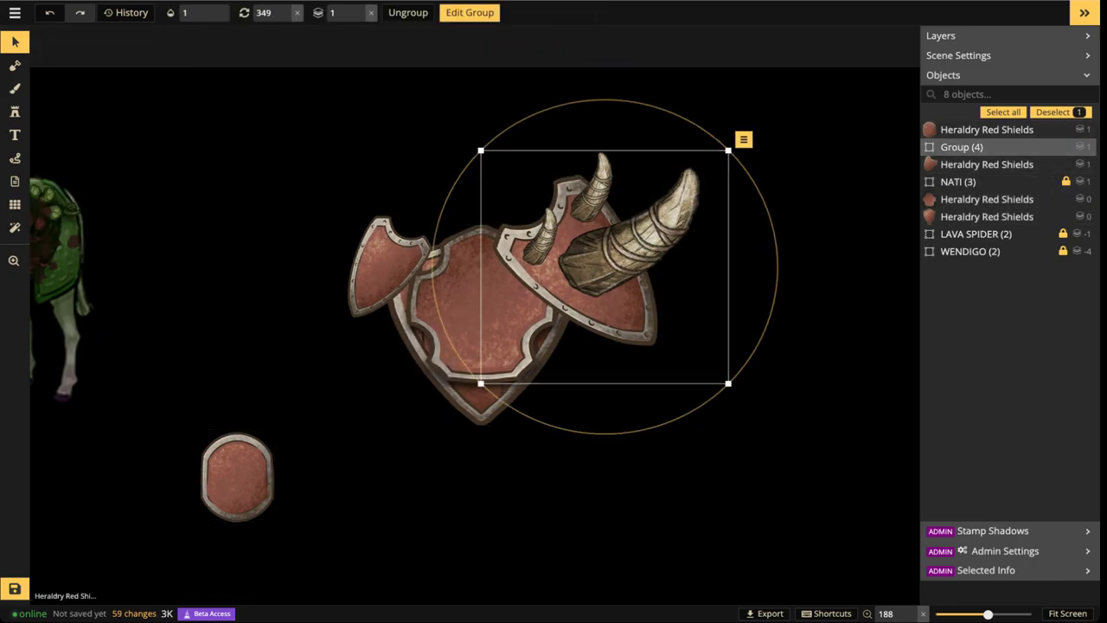
{"action": "left_click_drag", "start_coordinate": [319, 134], "coordinate": [443, 394]}
{"action": "left_click", "coordinate": [105, 244]}
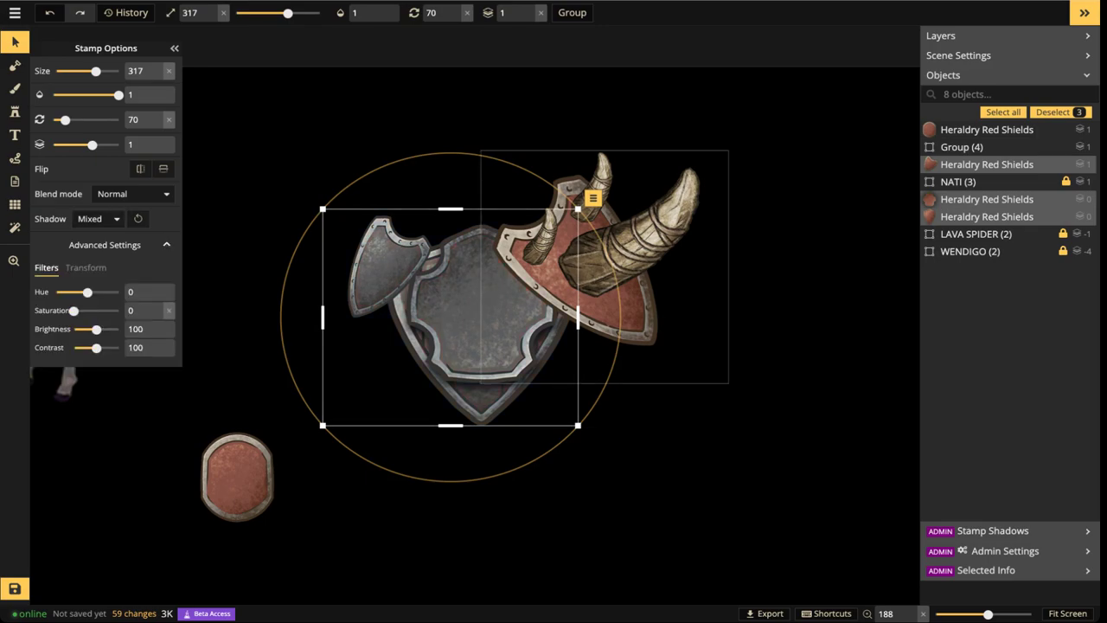
Fully desaturate the three tusks and the shield inside the right shoulder group, and leave the group
{"action": "left_click", "coordinate": [616, 281]}
{"action": "double_click", "coordinate": [616, 281]}
{"action": "left_click", "coordinate": [613, 304]}
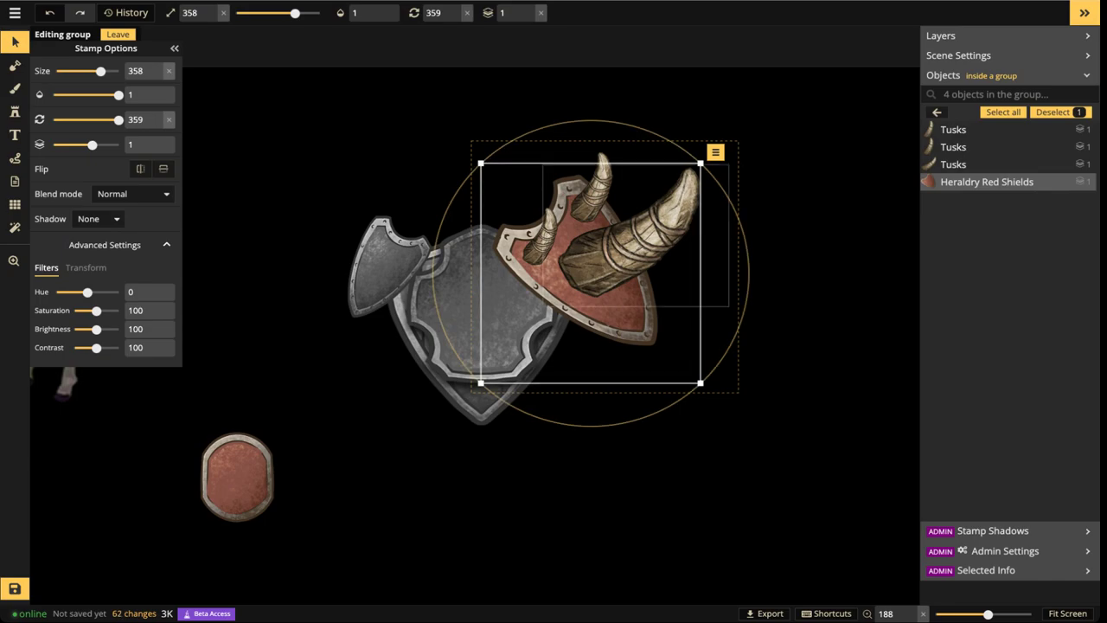
{"action": "left_click", "coordinate": [986, 130]}
{"action": "left_click", "coordinate": [986, 147], "text": "shift"}
{"action": "left_click", "coordinate": [986, 164], "text": "shift"}
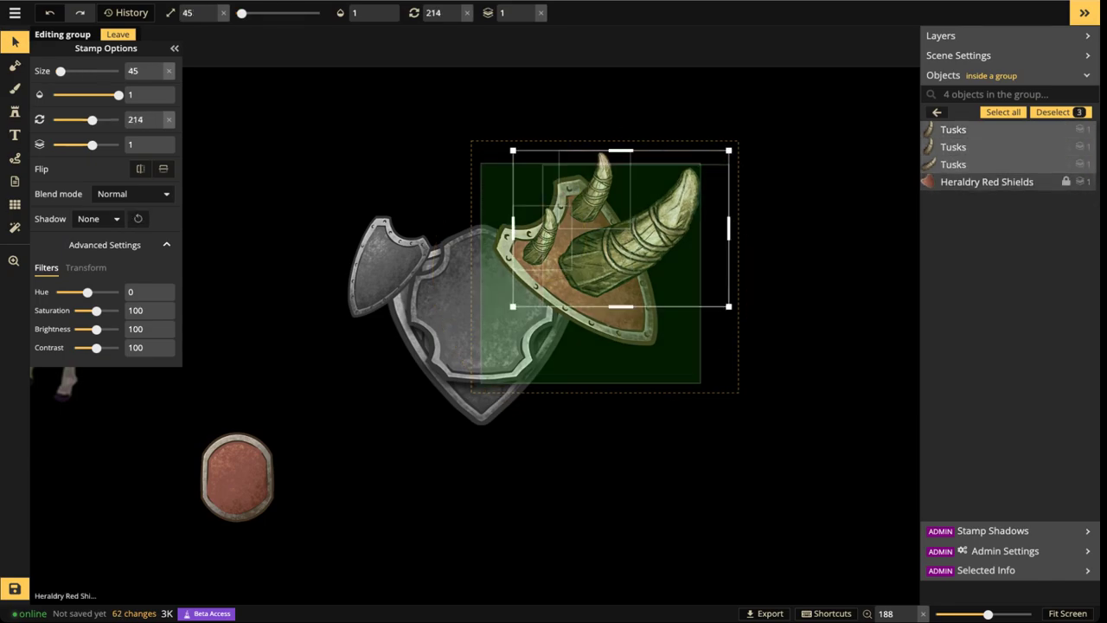
{"action": "left_click", "coordinate": [986, 181], "text": "shift"}
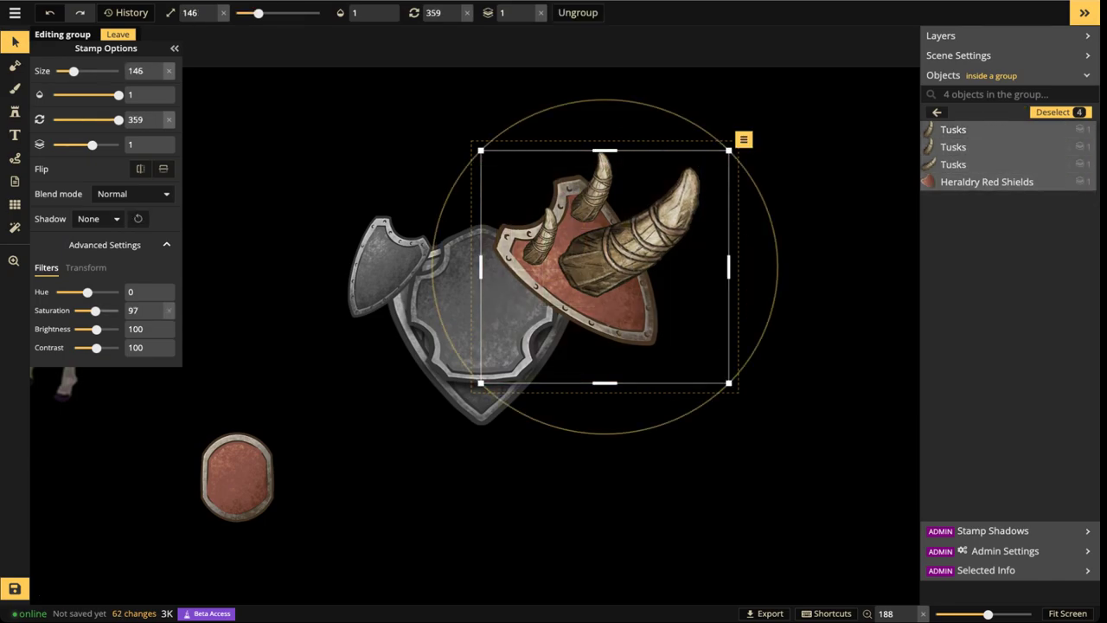
{"action": "scroll", "coordinate": [397, 214], "scroll_direction": "down", "scroll_amount": 3}
{"action": "double_click", "coordinate": [397, 214]}
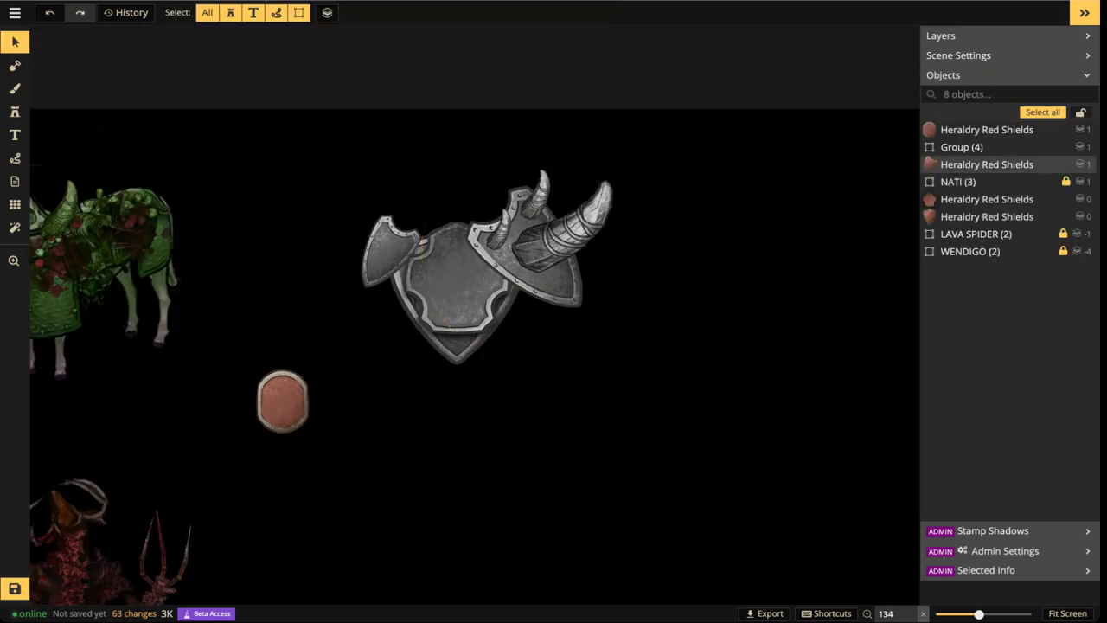
Delete the spare red oval shield
{"action": "left_click_drag", "start_coordinate": [282, 402], "coordinate": [555, 359]}
{"action": "scroll", "coordinate": [552, 415], "scroll_direction": "down", "scroll_amount": 1}
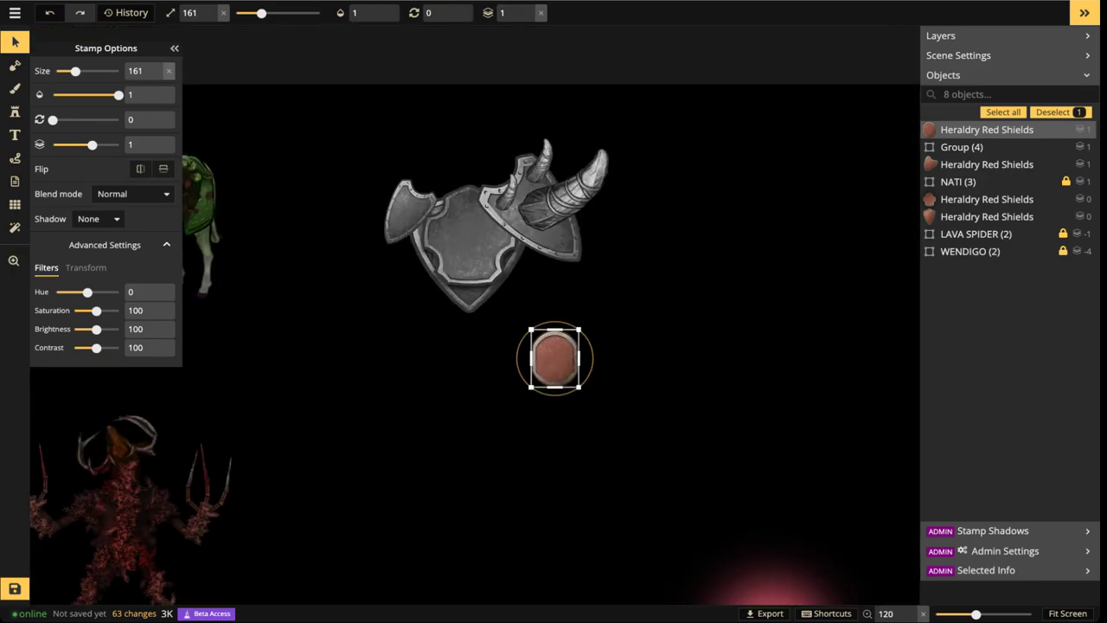
{"action": "left_click_drag", "start_coordinate": [554, 358], "coordinate": [352, 351]}
{"action": "key", "text": "Delete"}
Rotate the tusked right shoulder group to 334 degrees and shift it outward against the large shield's upper right corner
{"action": "scroll", "coordinate": [529, 256], "scroll_direction": "up", "scroll_amount": 3}
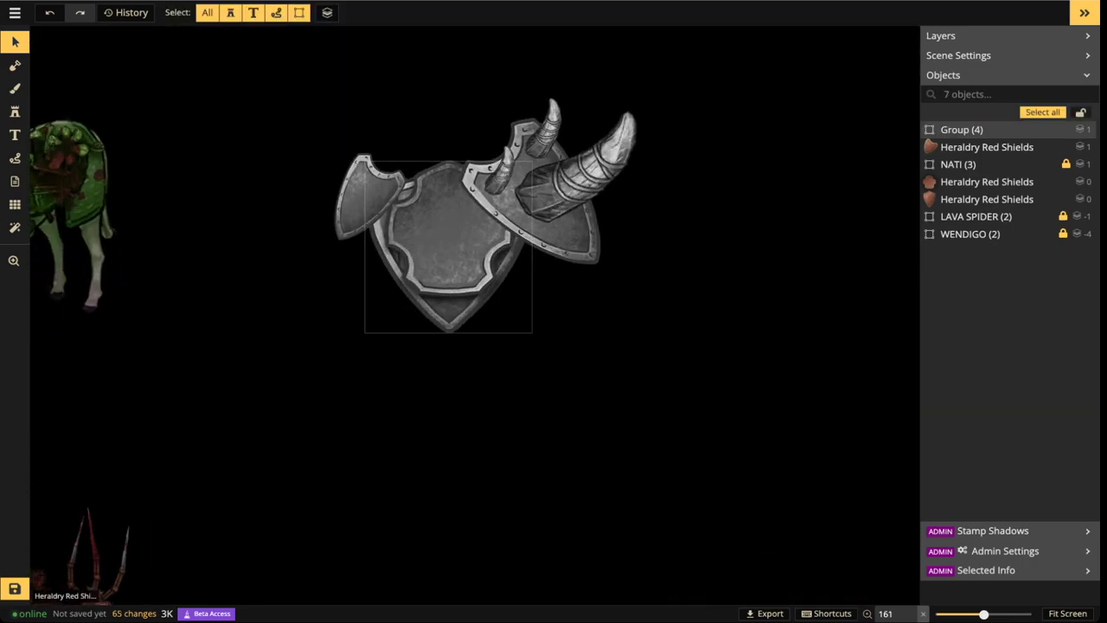
{"action": "left_click", "coordinate": [561, 208]}
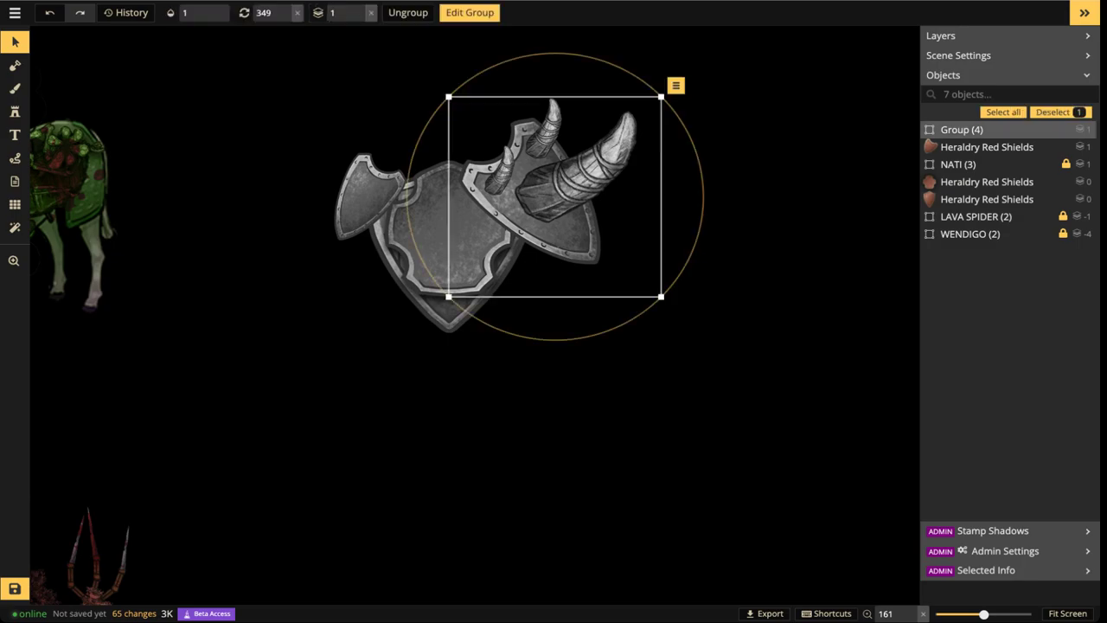
{"action": "left_click_drag", "start_coordinate": [676, 85], "coordinate": [613, 43]}
{"action": "left_click_drag", "start_coordinate": [562, 168], "coordinate": [576, 174]}
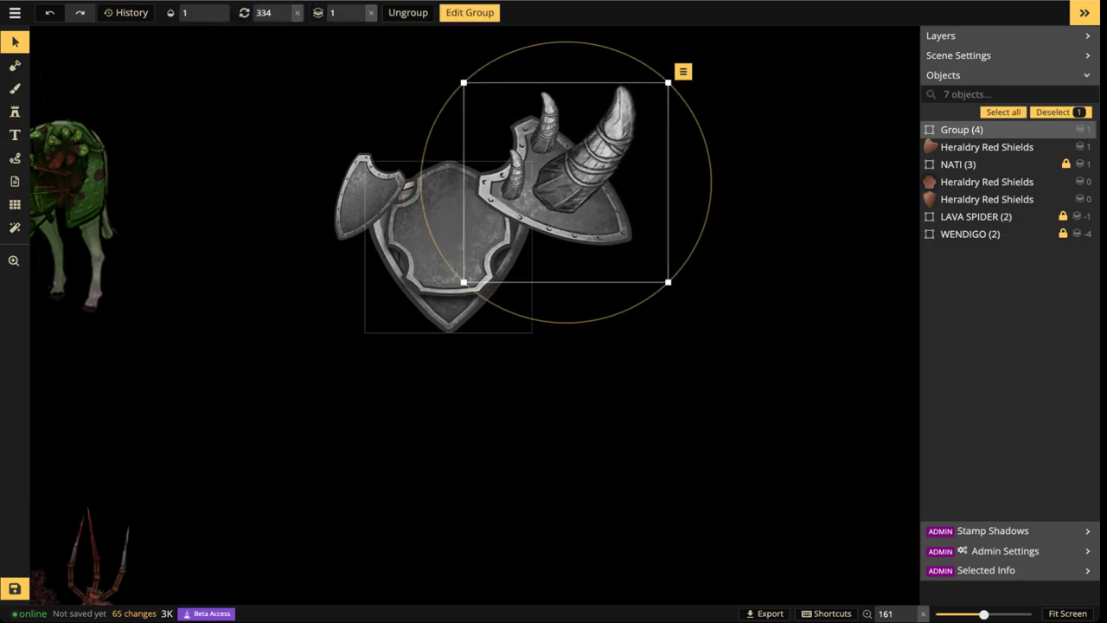
Rotate the left corner shield to 45 degrees and move it slightly up and outward
{"action": "left_click", "coordinate": [365, 198]}
{"action": "scroll", "coordinate": [364, 199], "scroll_direction": "up", "scroll_amount": 3}
{"action": "left_click_drag", "start_coordinate": [363, 199], "coordinate": [359, 186]}
{"action": "left_click", "coordinate": [15, 112]}
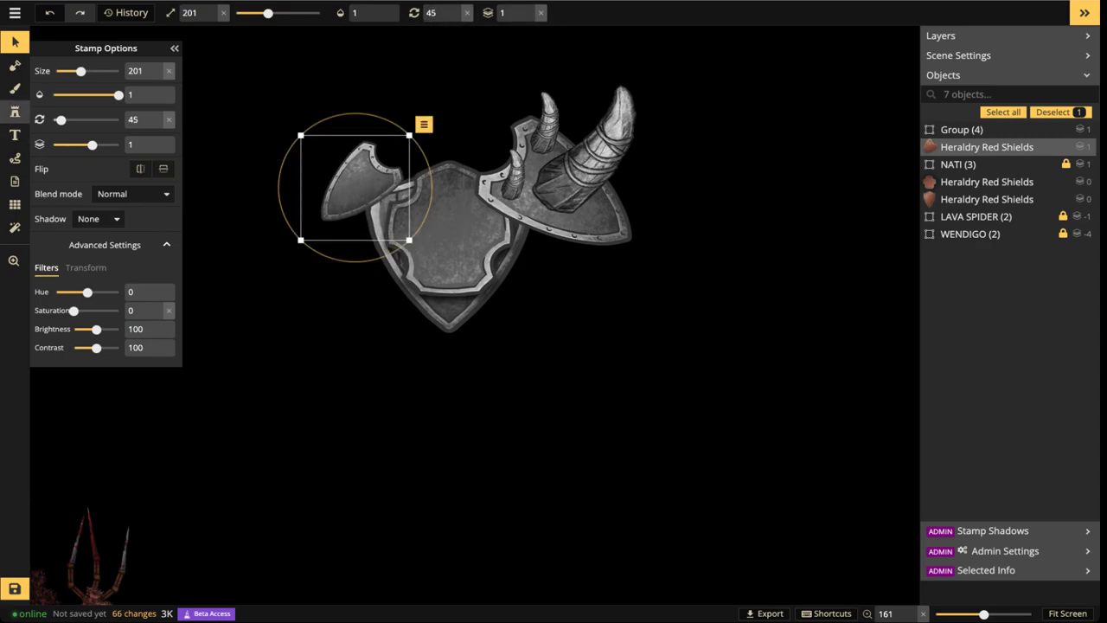
{"action": "key", "text": "f"}
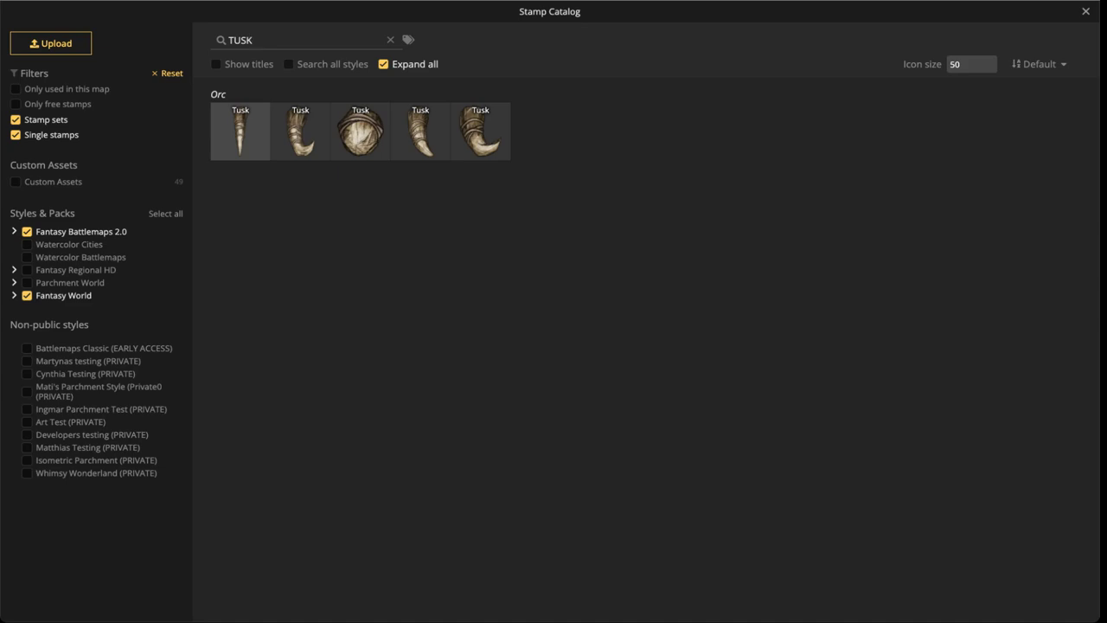
{"action": "left_click", "coordinate": [390, 40]}
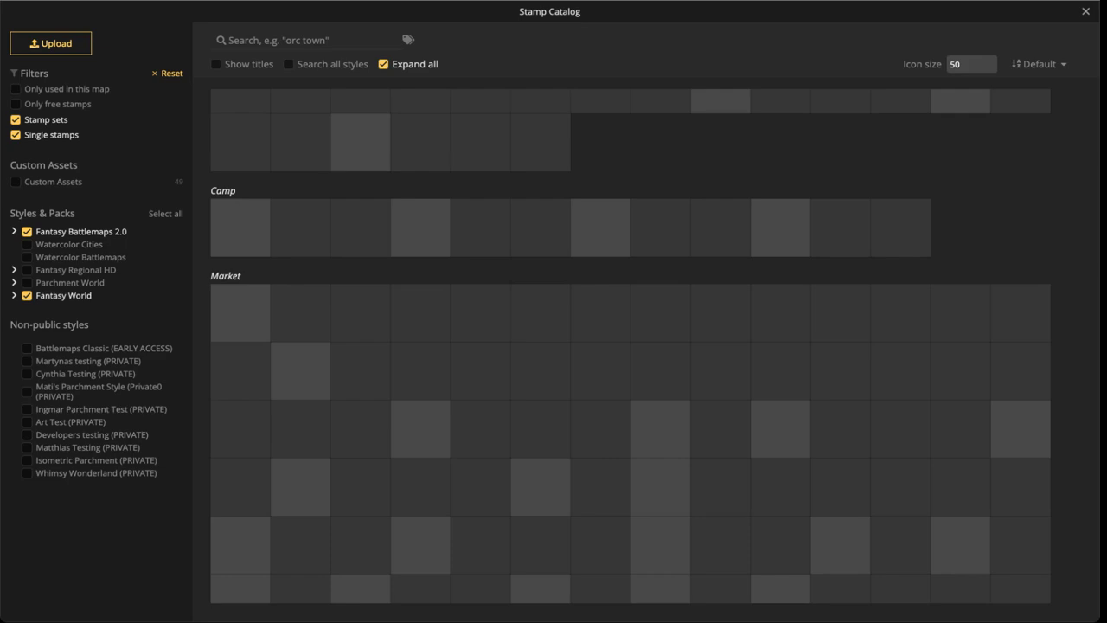
{"action": "key", "text": "Escape"}
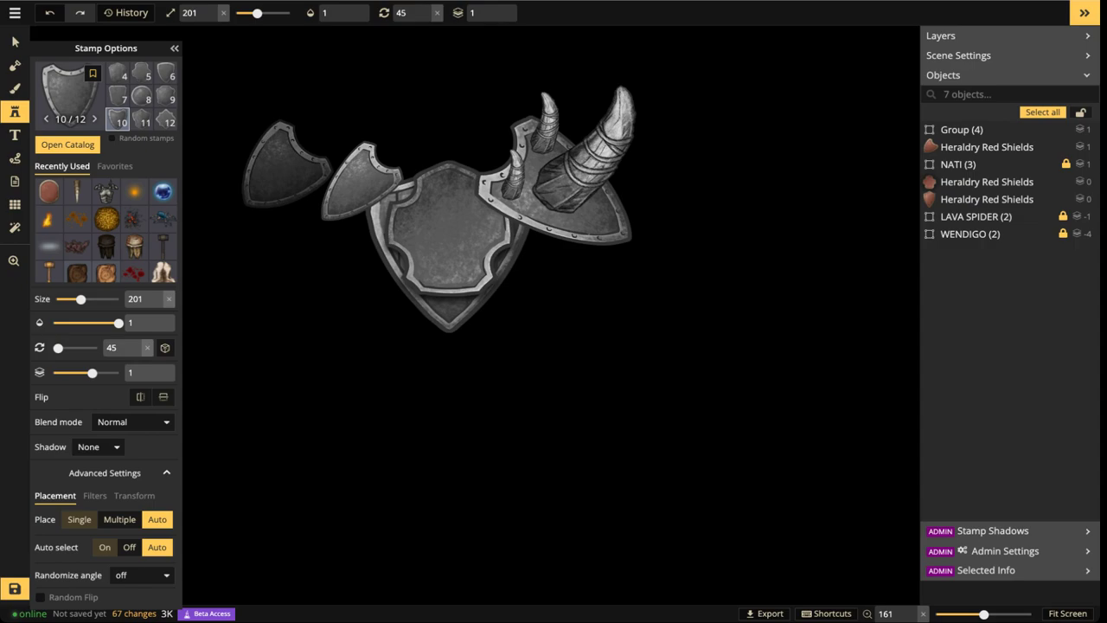
{"action": "left_click", "coordinate": [15, 41]}
Paste a copy of the left corner shield and place it below right of the large shield at 45 degrees rotation
{"action": "left_click", "coordinate": [358, 184]}
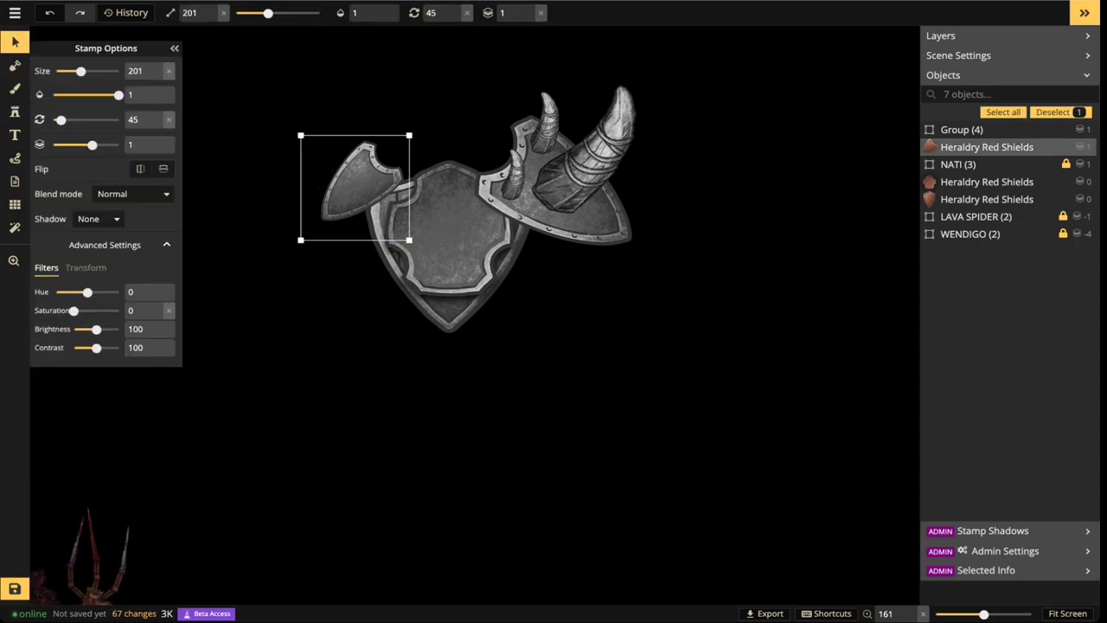
{"action": "key", "text": "ctrl+v"}
{"action": "left_click_drag", "start_coordinate": [60, 120], "coordinate": [52, 119]}
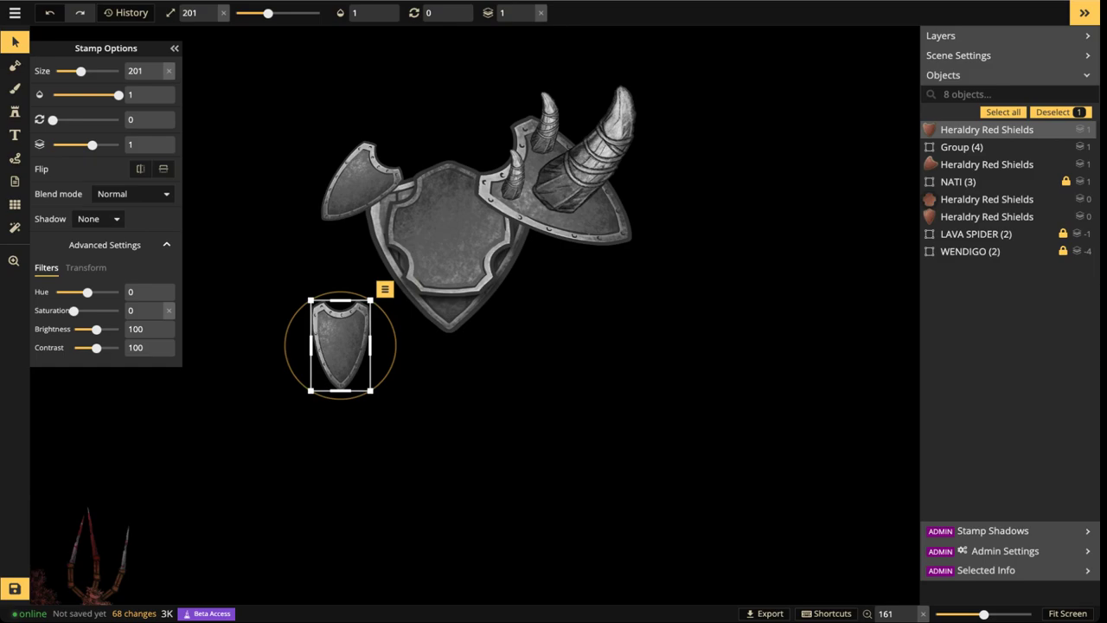
{"action": "left_click_drag", "start_coordinate": [341, 346], "coordinate": [548, 377]}
{"action": "scroll", "coordinate": [343, 378], "scroll_direction": "down", "scroll_amount": 2}
{"action": "scroll", "coordinate": [640, 357], "scroll_direction": "up", "scroll_amount": 4}
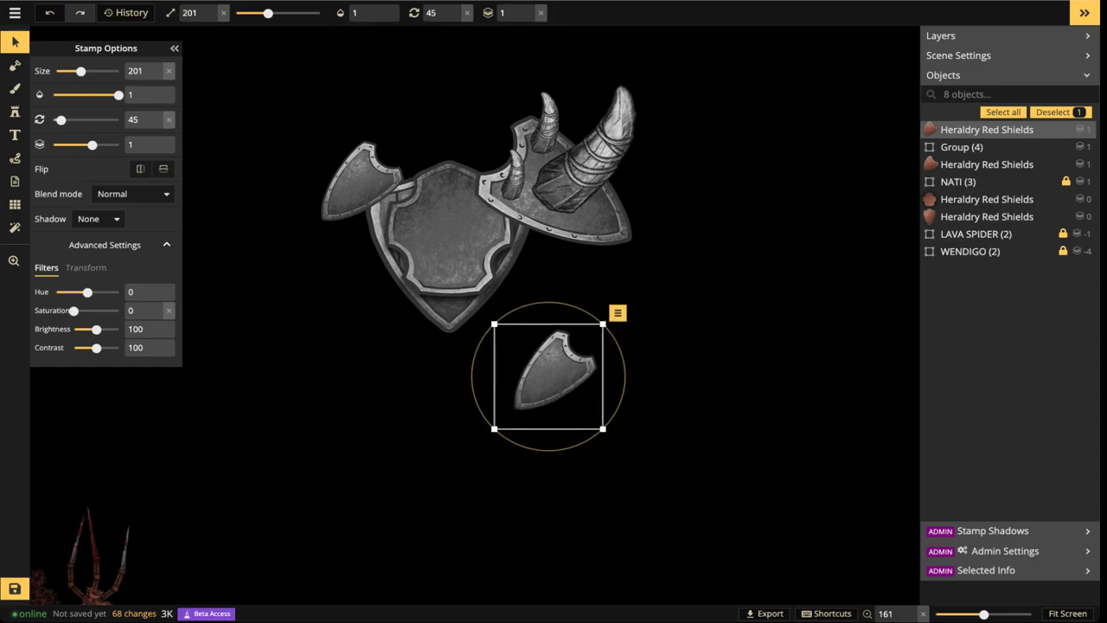
{"action": "scroll", "coordinate": [572, 358], "scroll_direction": "up", "scroll_amount": 3}
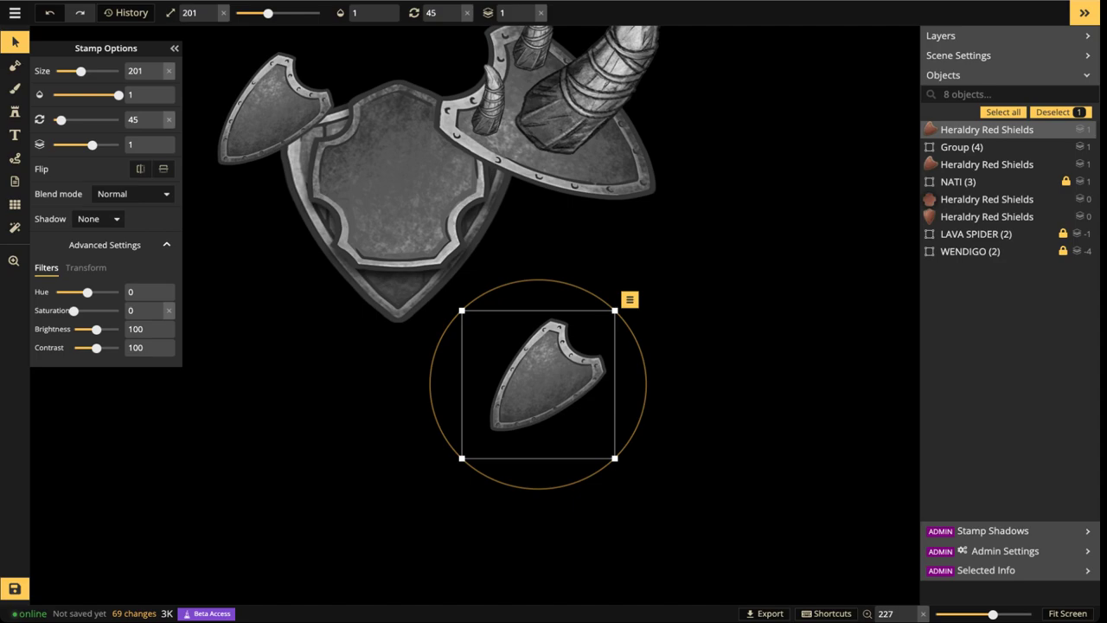
{"action": "scroll", "coordinate": [446, 359], "scroll_direction": "up", "scroll_amount": 5}
{"action": "left_click_drag", "start_coordinate": [580, 383], "coordinate": [560, 390]}
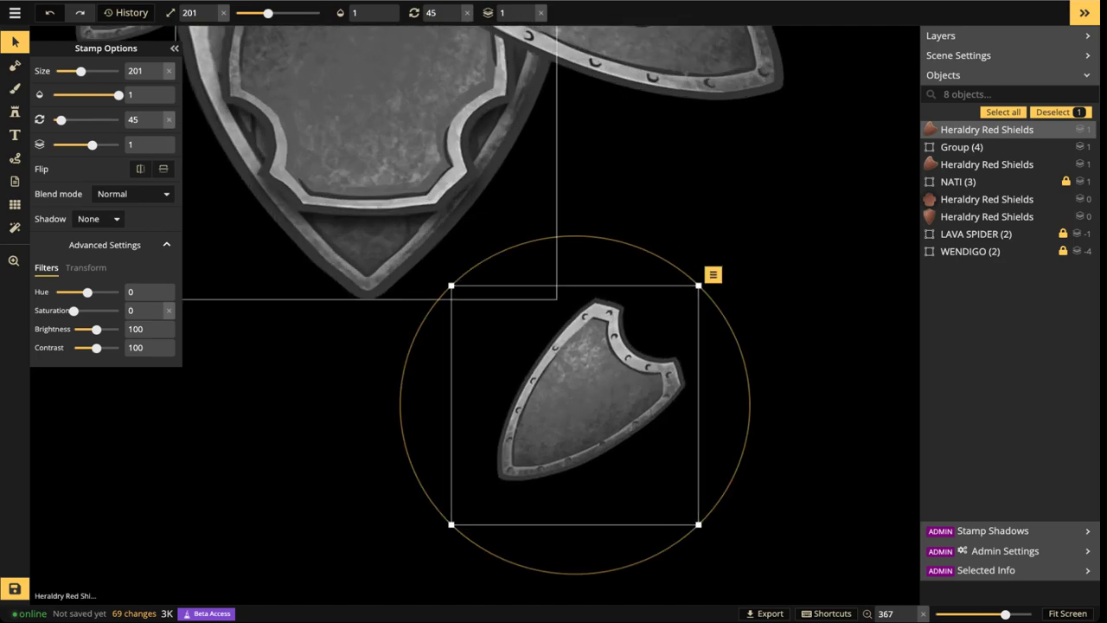
{"action": "left_click", "coordinate": [14, 112]}
{"action": "scroll", "coordinate": [475, 389], "scroll_direction": "down", "scroll_amount": 4}
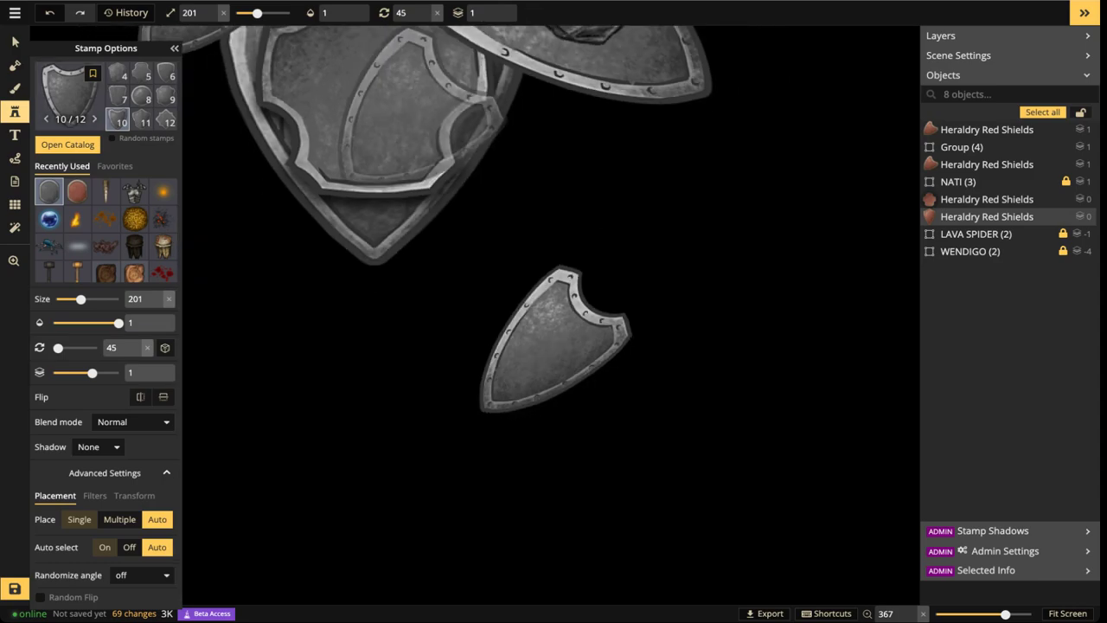
{"action": "left_click", "coordinate": [451, 156]}
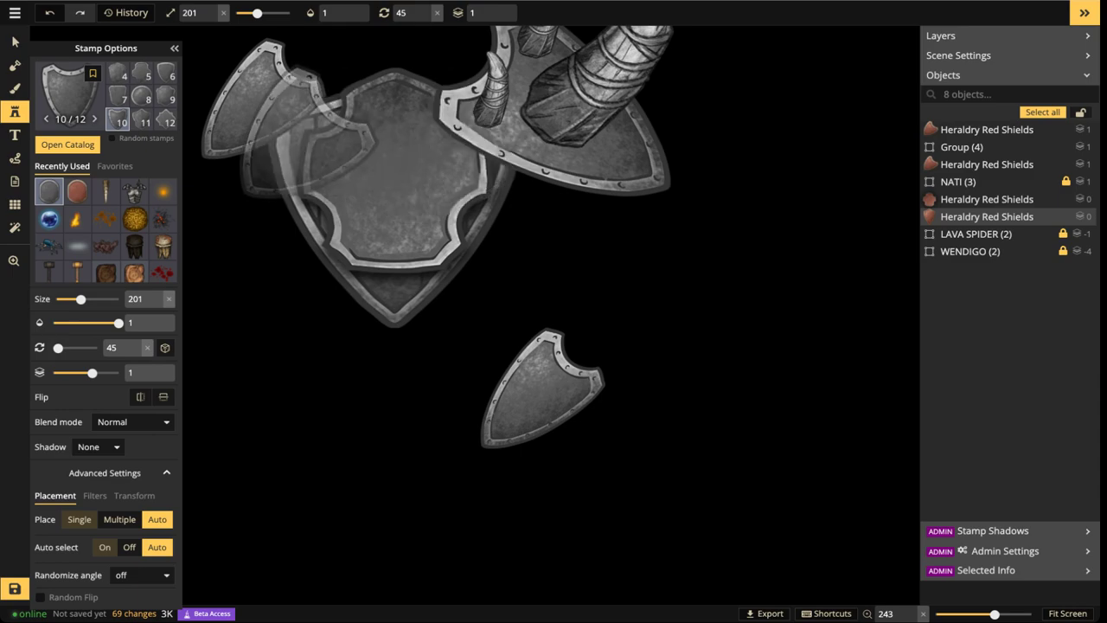
{"action": "left_click", "coordinate": [494, 243]}
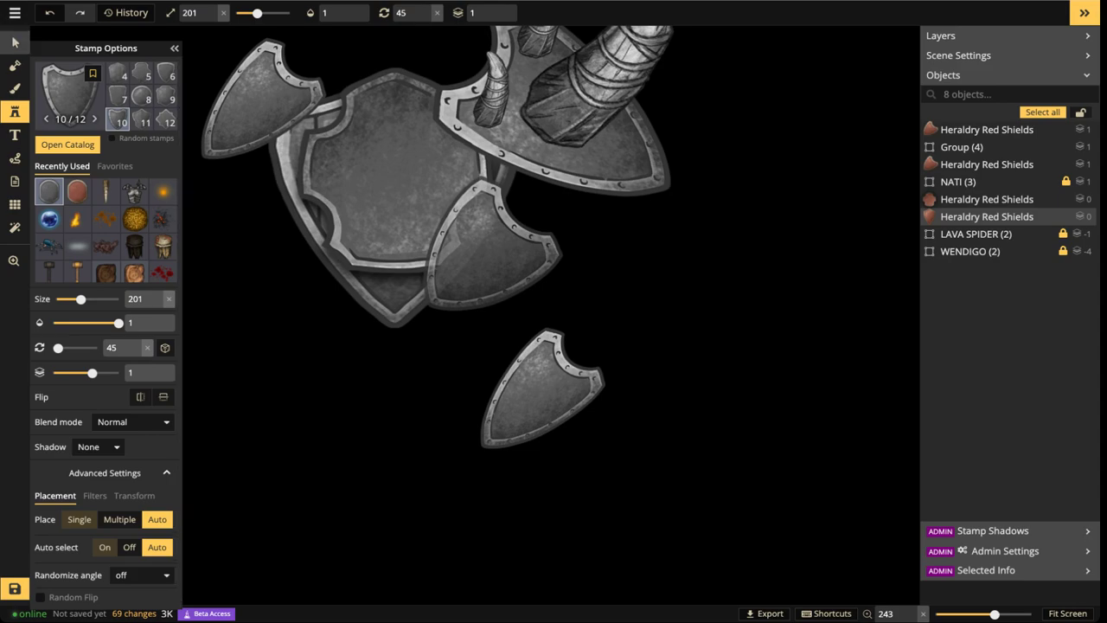
{"action": "left_click", "coordinate": [15, 41]}
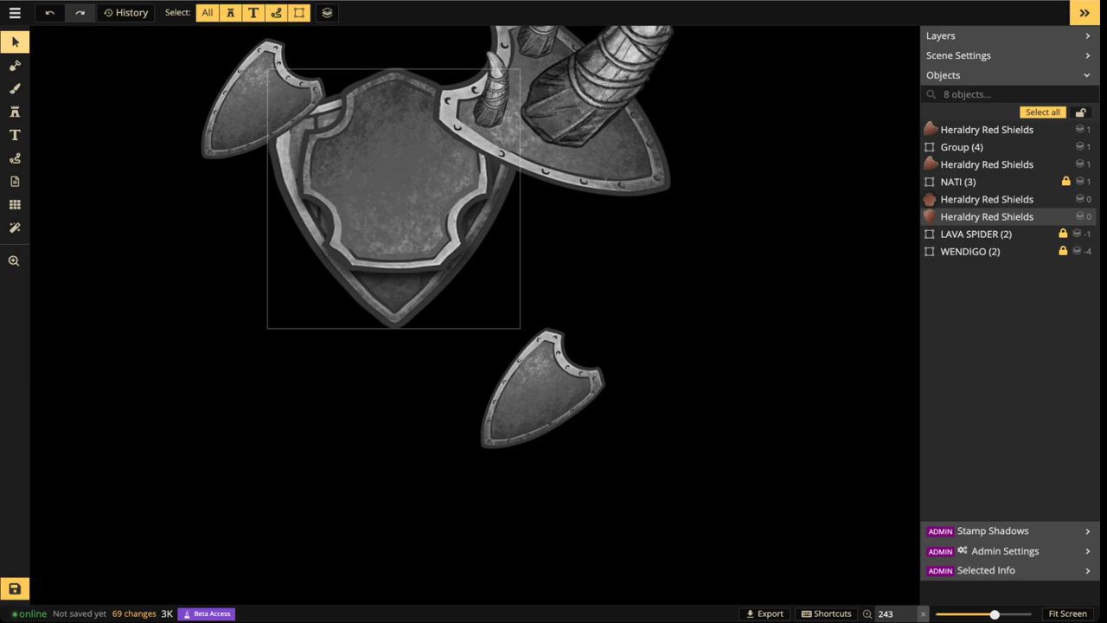
Nudge the lower shield slightly up and right, and place the star-shaped shield, variant 12 at size 201, to its right
{"action": "left_click_drag", "start_coordinate": [541, 394], "coordinate": [550, 389]}
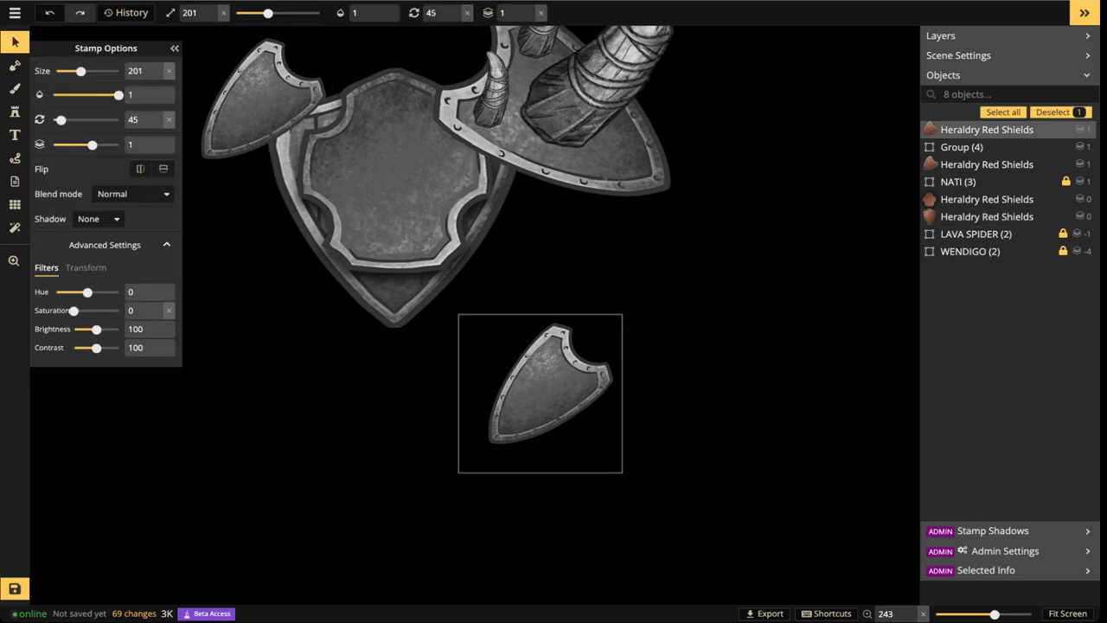
{"action": "left_click", "coordinate": [15, 111]}
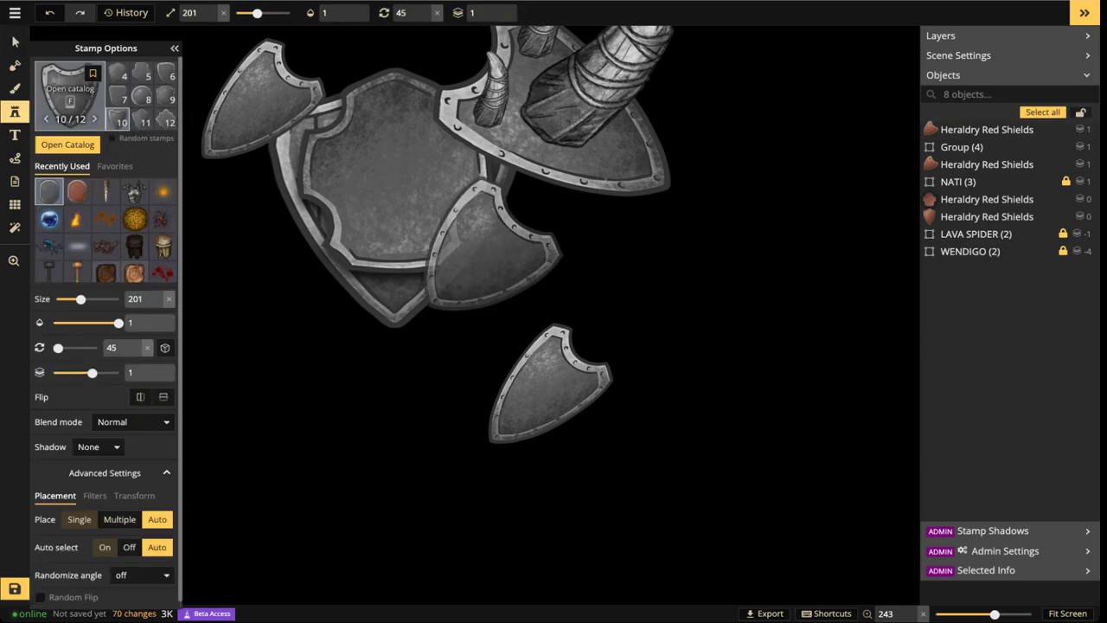
{"action": "left_click", "coordinate": [166, 122]}
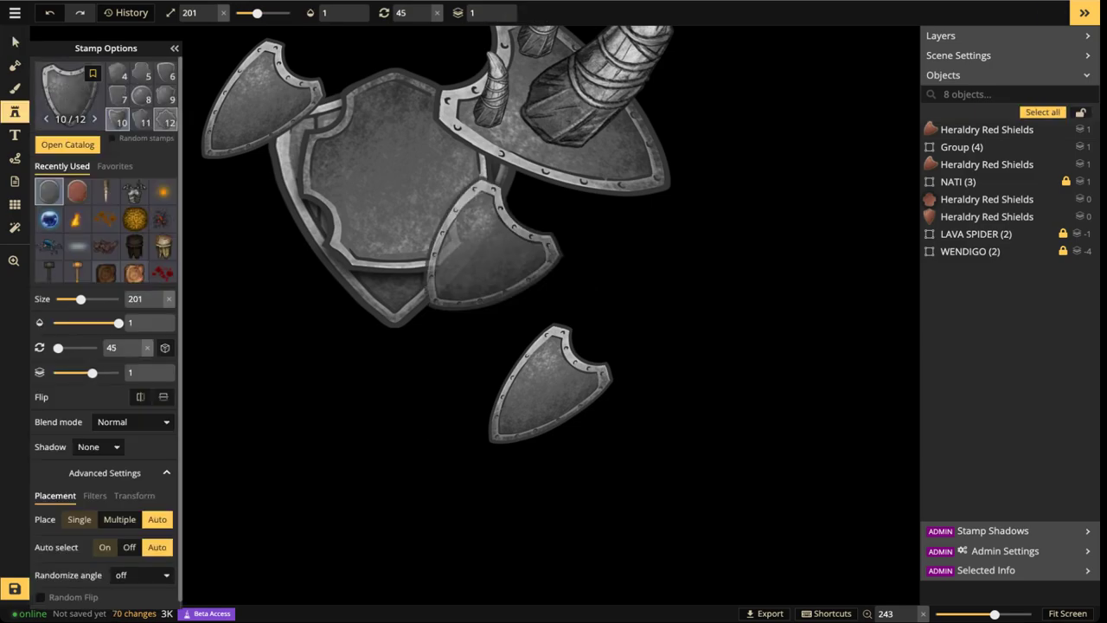
{"action": "left_click", "coordinate": [713, 298]}
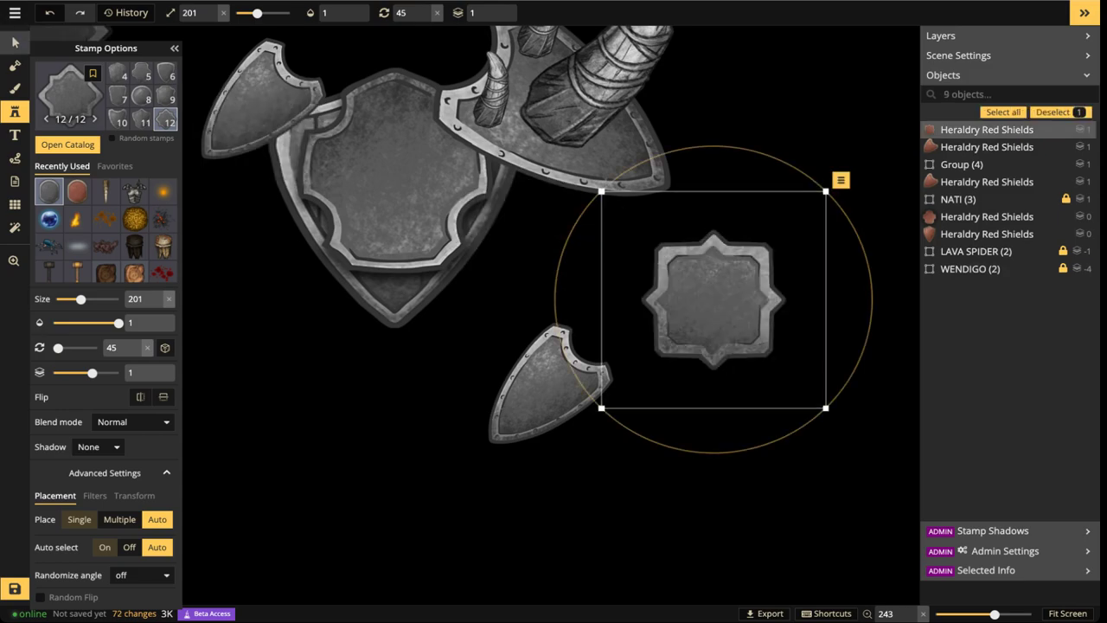
Reshape the star-shaped shield to width 62 and height 92, rotate it to 15 degrees, and place it beneath the tusked shoulder
{"action": "left_click", "coordinate": [15, 42]}
{"action": "left_click", "coordinate": [467, 13]}
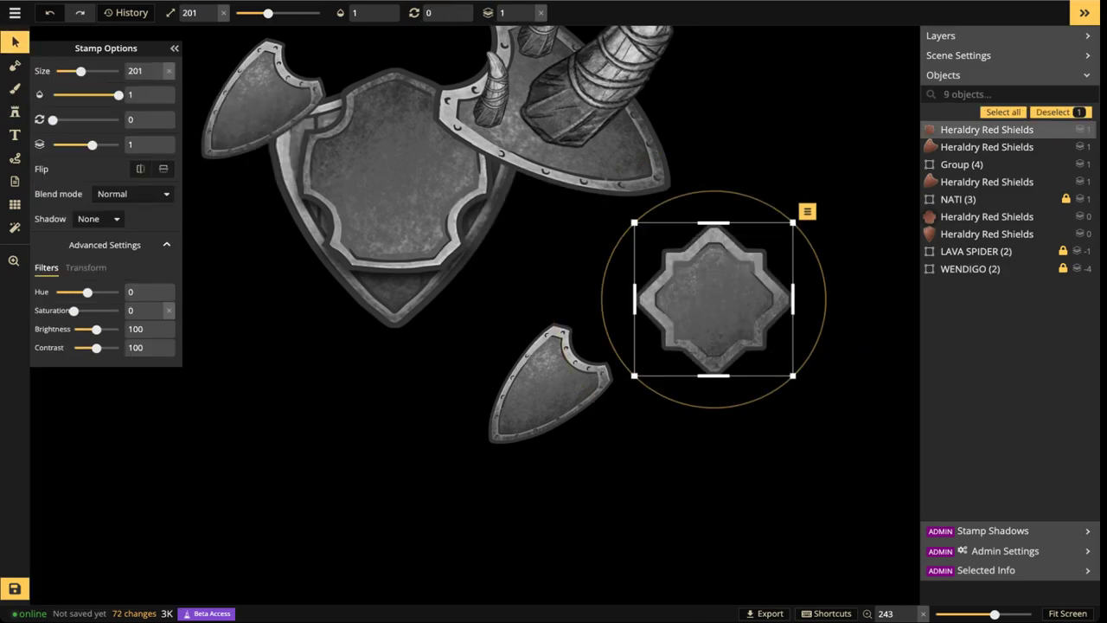
{"action": "left_click_drag", "start_coordinate": [793, 298], "coordinate": [638, 276]}
{"action": "scroll", "coordinate": [620, 282], "scroll_direction": "up", "scroll_amount": 2}
{"action": "scroll", "coordinate": [620, 283], "scroll_direction": "down", "scroll_amount": 1}
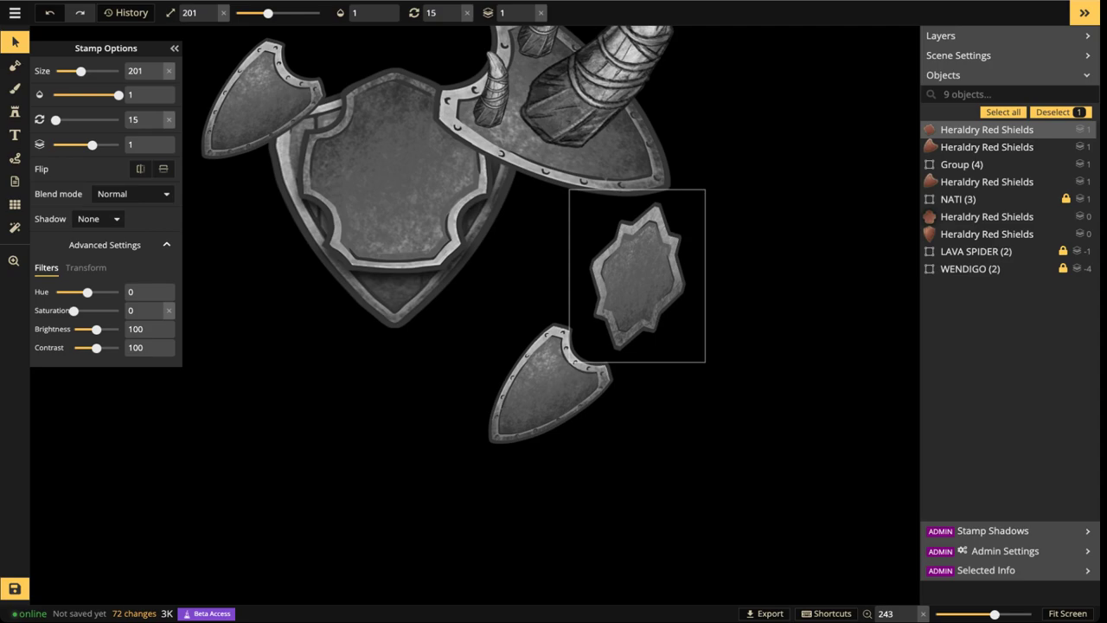
{"action": "left_click", "coordinate": [86, 268]}
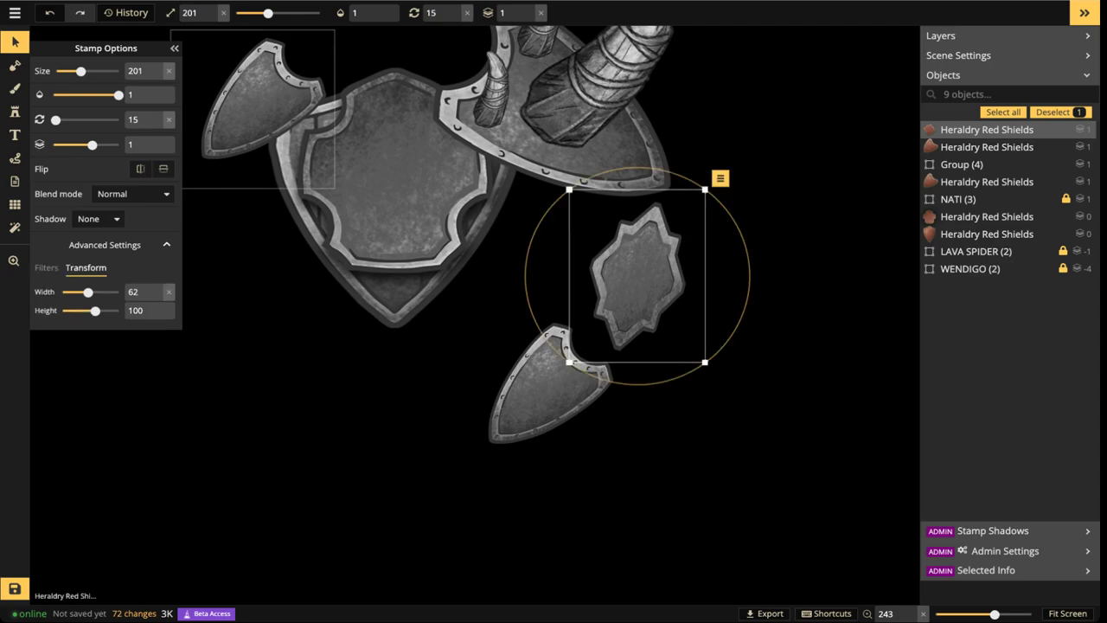
{"action": "left_click_drag", "start_coordinate": [95, 310], "coordinate": [93, 311]}
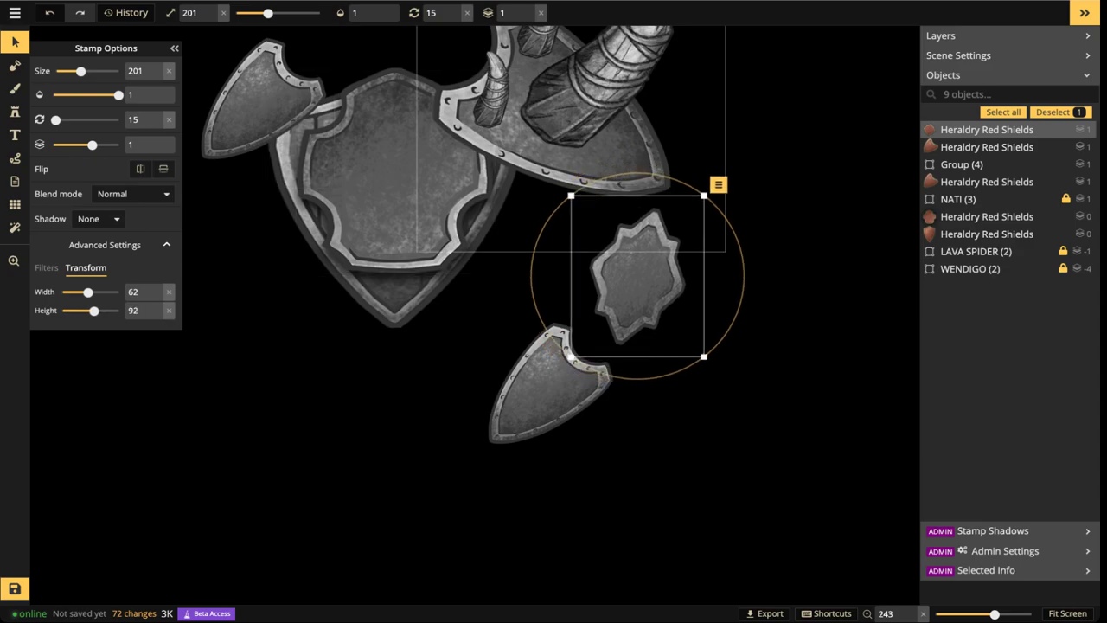
{"action": "scroll", "coordinate": [562, 158], "scroll_direction": "down", "scroll_amount": 3}
{"action": "left_click_drag", "start_coordinate": [563, 158], "coordinate": [487, 260]}
{"action": "double_click", "coordinate": [516, 201]}
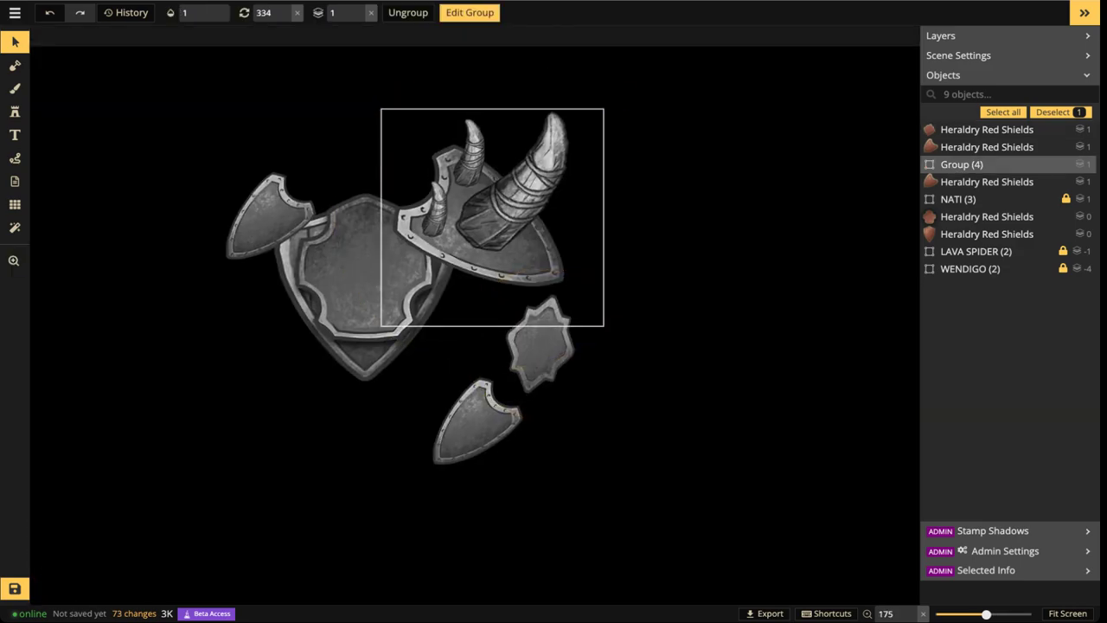
{"action": "left_click", "coordinate": [516, 201]}
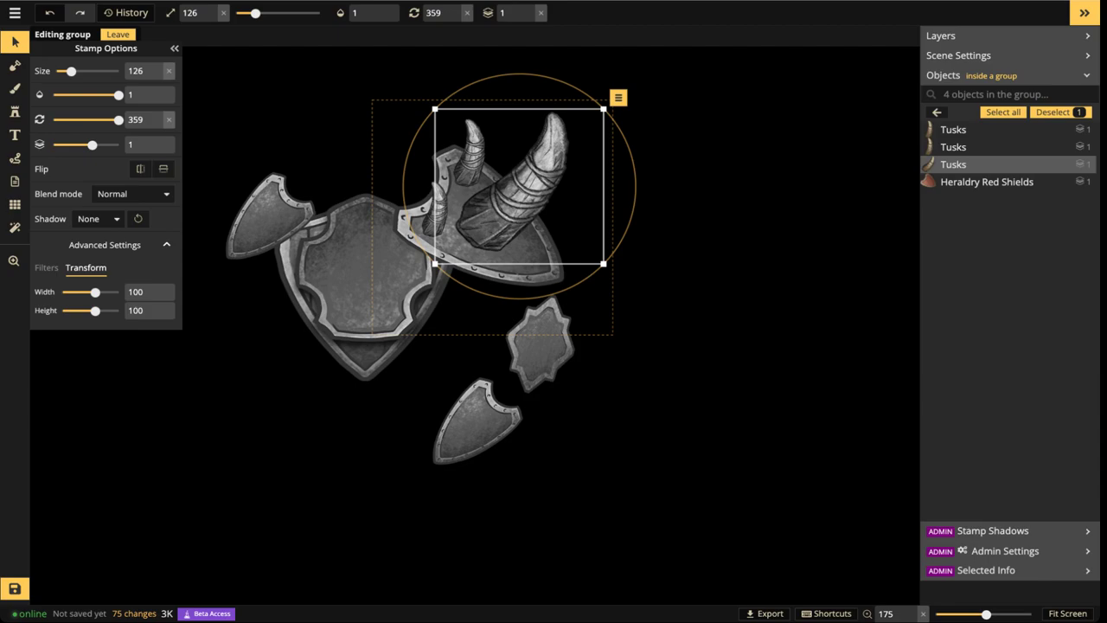
{"action": "left_click", "coordinate": [118, 34]}
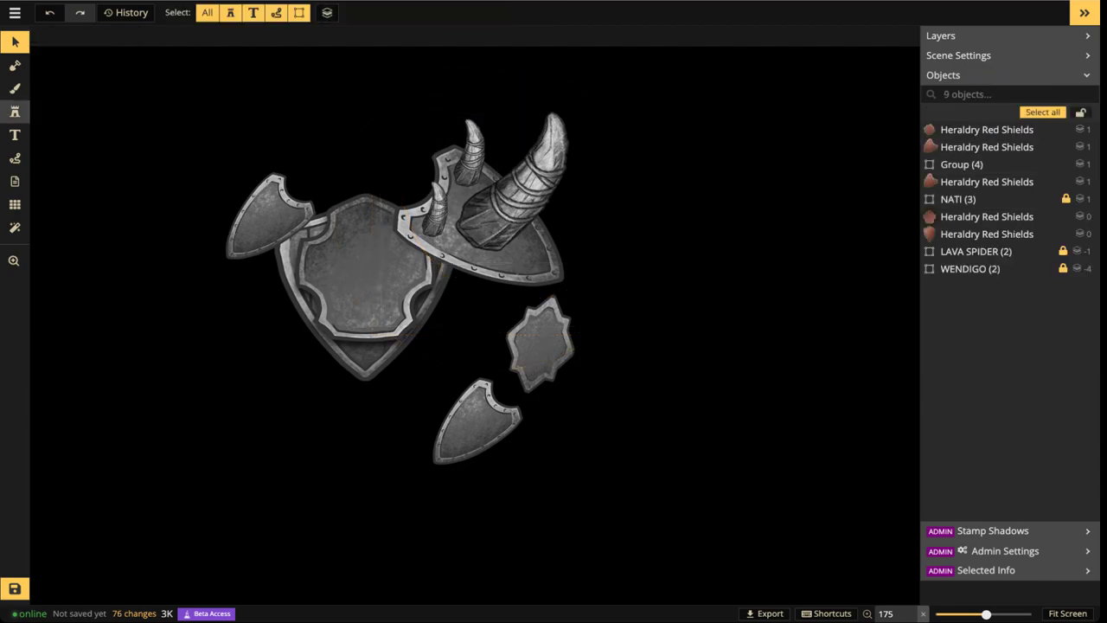
{"action": "left_click", "coordinate": [15, 111]}
{"action": "scroll", "coordinate": [590, 378], "scroll_direction": "up", "scroll_amount": 3}
{"action": "key", "text": "Left"}
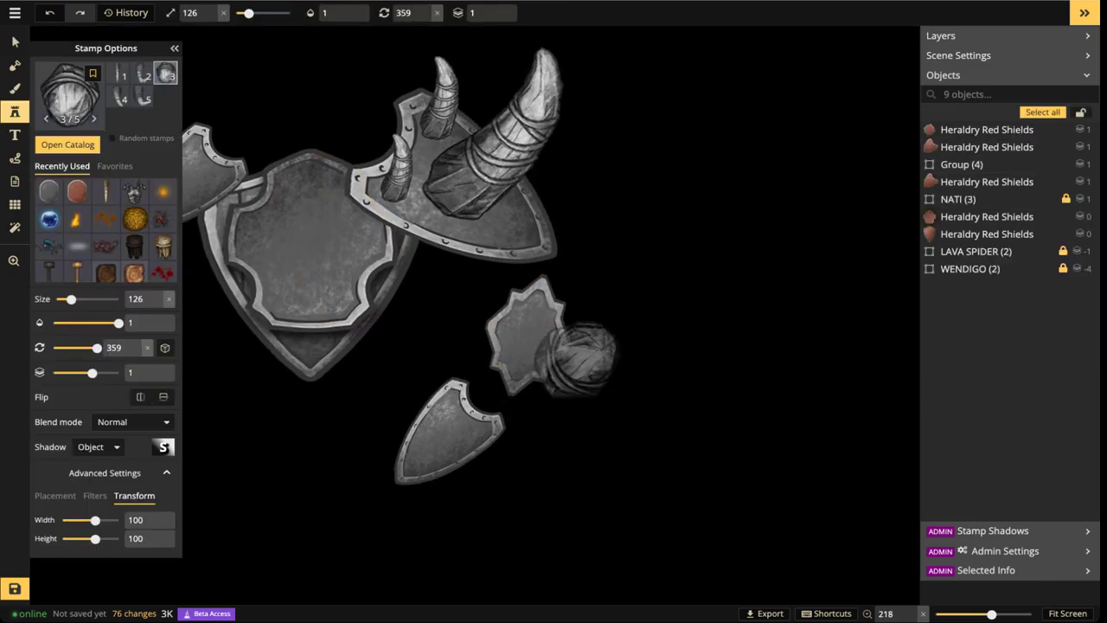
{"action": "key", "text": "Escape"}
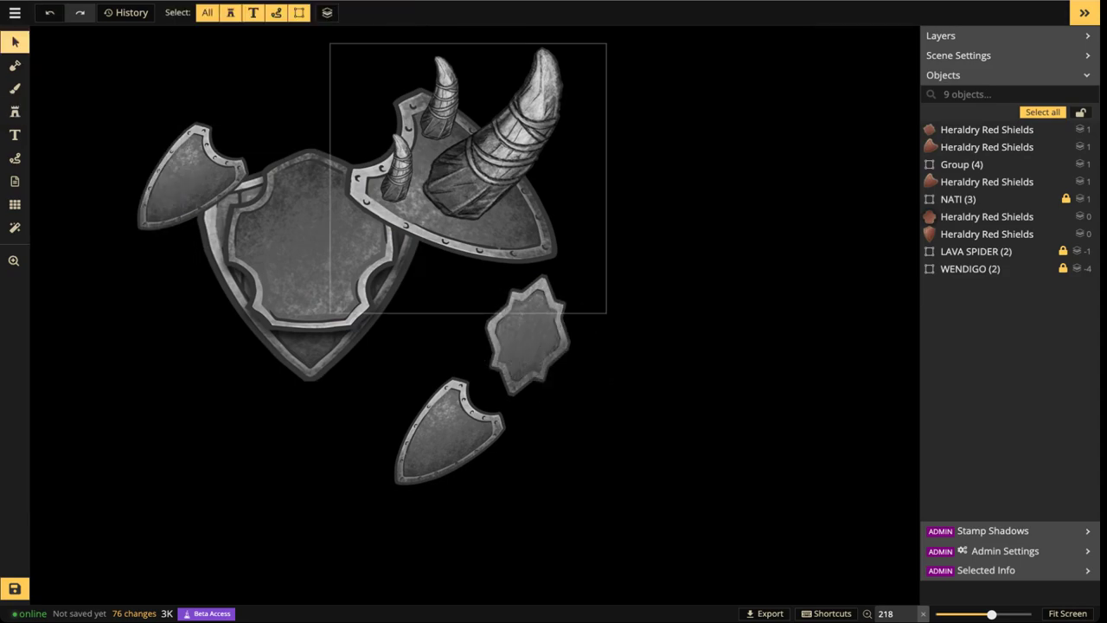
Rotate the star-shaped shield to 30 degrees and reposition it with the lower shield as arm segments below the tusked shoulder
{"action": "left_click_drag", "start_coordinate": [528, 336], "coordinate": [545, 345]}
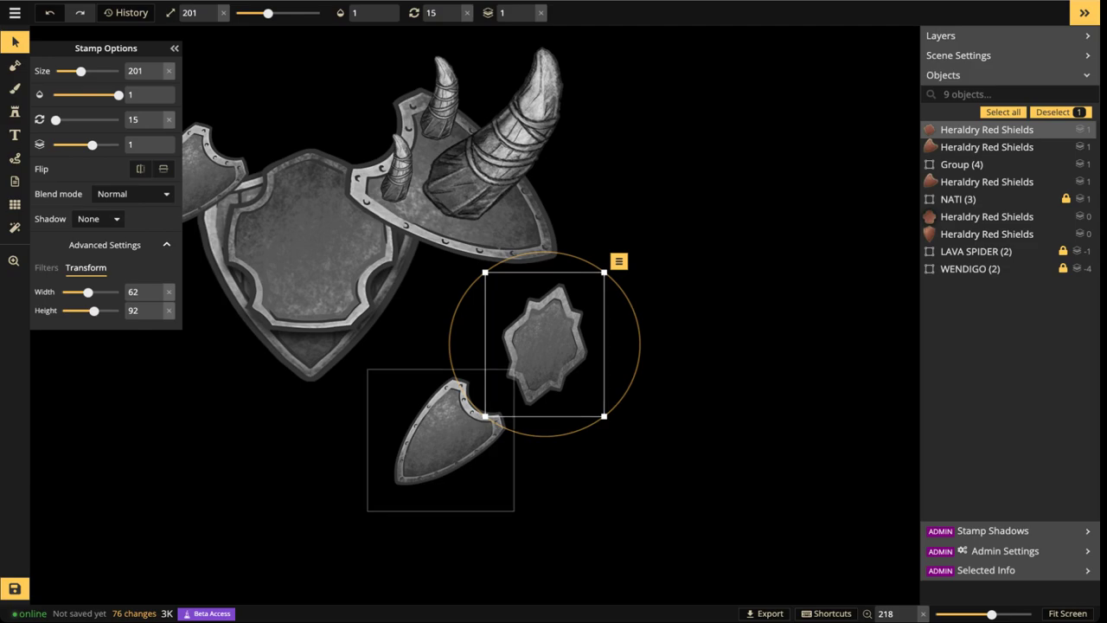
{"action": "left_click_drag", "start_coordinate": [442, 441], "coordinate": [443, 484]}
{"action": "key", "text": "comma"}
{"action": "left_click_drag", "start_coordinate": [545, 344], "coordinate": [531, 366]}
{"action": "key", "text": "period"}
{"action": "left_click", "coordinate": [444, 482]}
{"action": "key", "text": "period"}
{"action": "left_click_drag", "start_coordinate": [443, 483], "coordinate": [530, 409]}
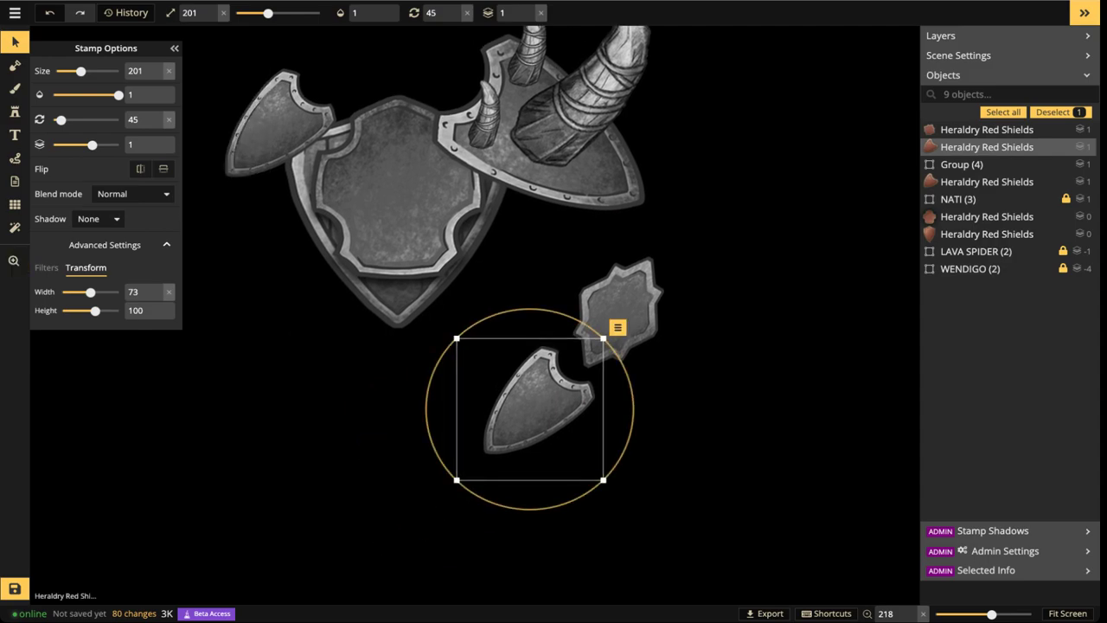
Rotate the lower shield to 60 degrees and move both arm shields inward so they form a bent arm
{"action": "left_click_drag", "start_coordinate": [530, 409], "coordinate": [454, 401]}
{"action": "key", "text": "period"}
{"action": "key", "text": "period"}
{"action": "left_click_drag", "start_coordinate": [618, 311], "coordinate": [567, 305]}
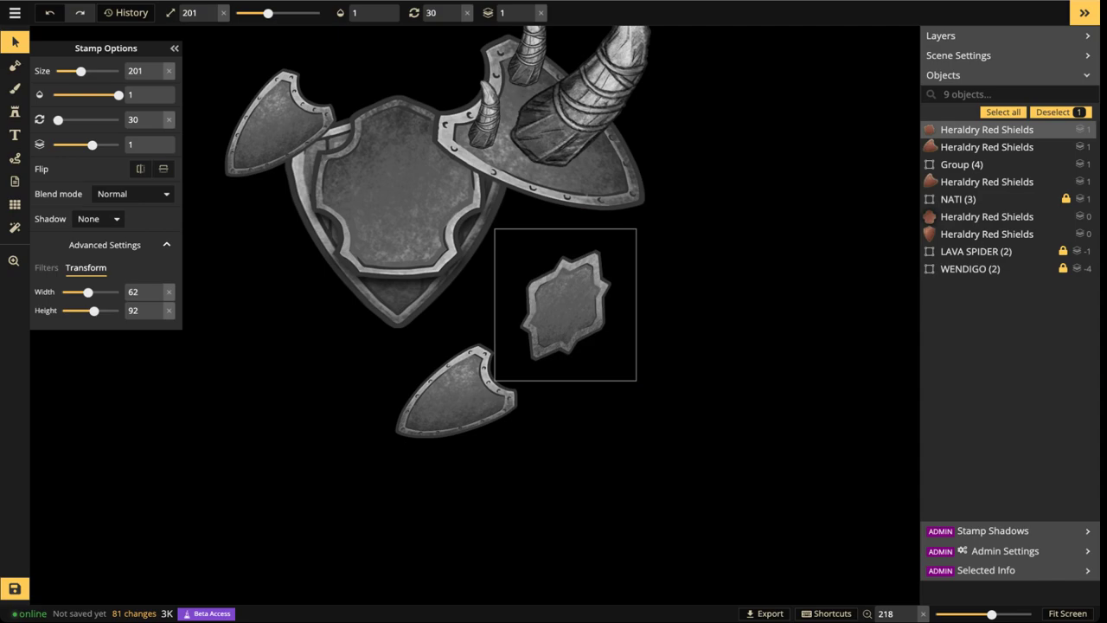
{"action": "left_click_drag", "start_coordinate": [566, 305], "coordinate": [566, 306]}
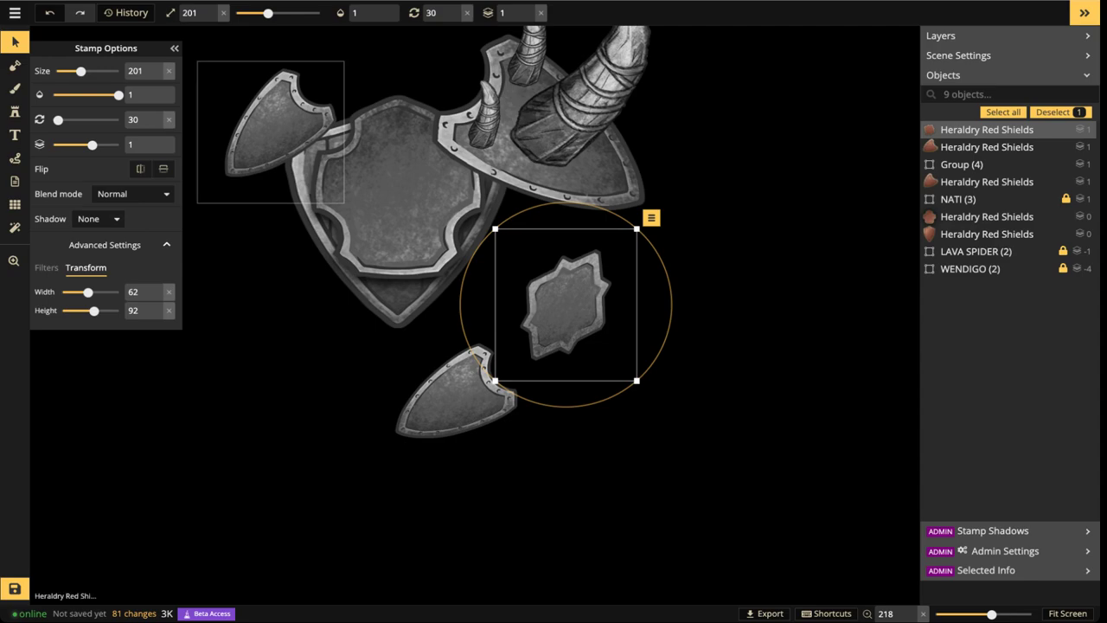
{"action": "left_click_drag", "start_coordinate": [566, 305], "coordinate": [572, 309]}
{"action": "mouse_move", "coordinate": [455, 396]}
{"action": "left_mouse_down"}
{"action": "mouse_move", "coordinate": [445, 382]}
{"action": "mouse_move", "coordinate": [464, 401]}
{"action": "left_mouse_up"}
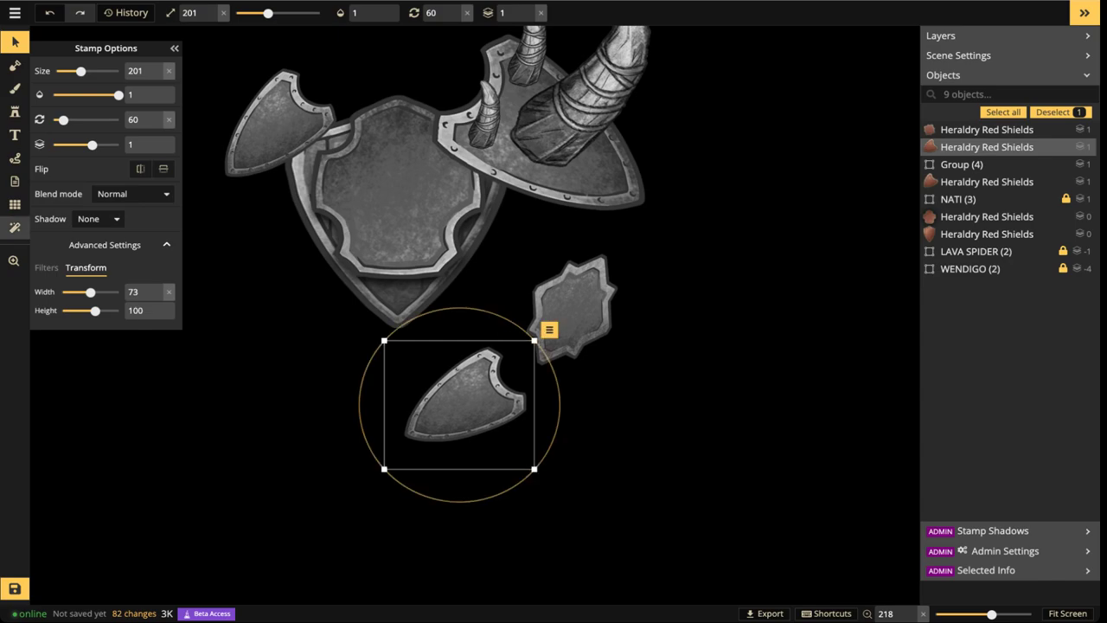
Draw a white dashed free-draw path, width 1.5, from the tusked shoulder through both arm shields as an arm guide
{"action": "left_click", "coordinate": [15, 158]}
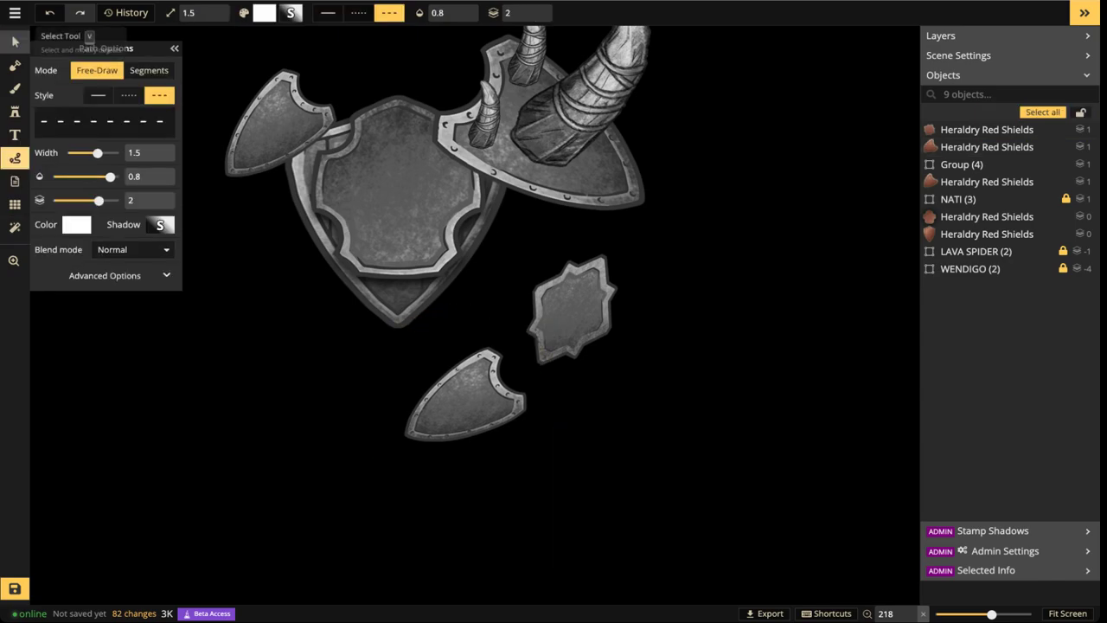
{"action": "mouse_move", "coordinate": [593, 217]}
{"action": "left_mouse_down"}
{"action": "mouse_move", "coordinate": [571, 318]}
{"action": "mouse_move", "coordinate": [406, 427]}
{"action": "mouse_move", "coordinate": [701, 428]}
{"action": "mouse_move", "coordinate": [505, 325]}
{"action": "left_mouse_up"}
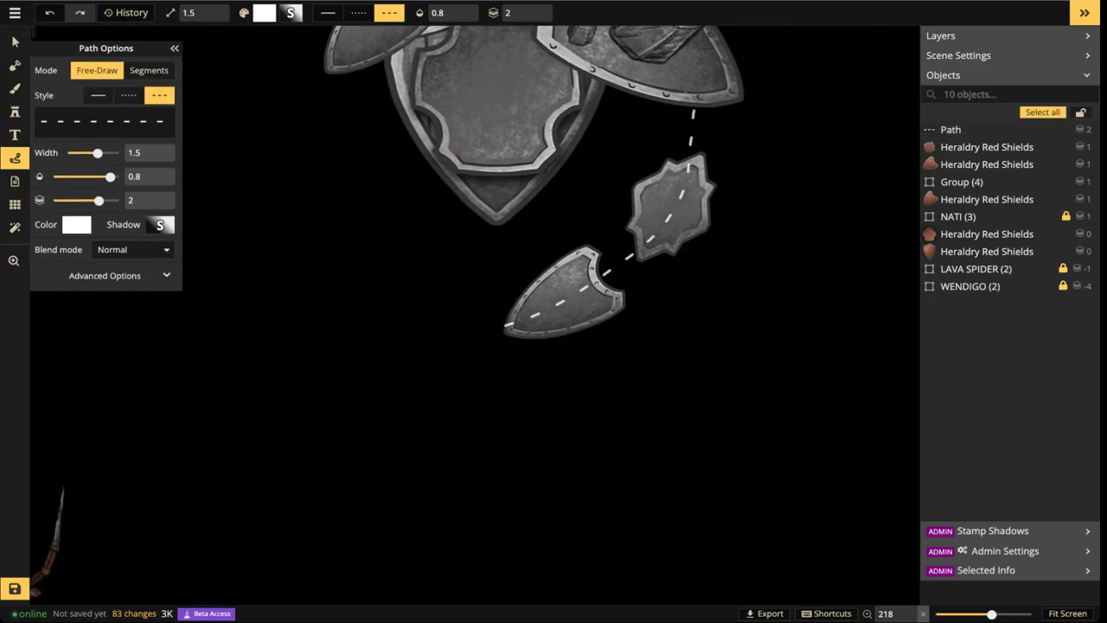
{"action": "scroll", "coordinate": [559, 281], "scroll_direction": "down", "scroll_amount": 5}
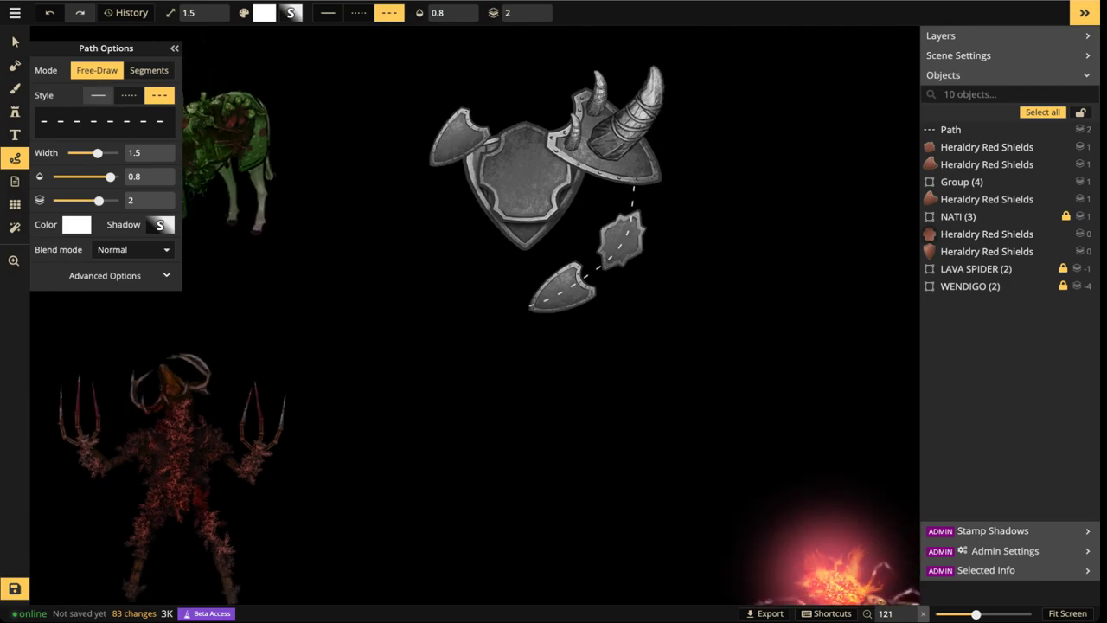
Sketch a battle axe in solid white free-draw lines, its long shaft running diagonally past the tip of the lower arm shield
{"action": "left_click", "coordinate": [99, 95]}
{"action": "mouse_move", "coordinate": [600, 384]}
{"action": "left_mouse_down"}
{"action": "mouse_move", "coordinate": [319, 89]}
{"action": "mouse_move", "coordinate": [355, 99]}
{"action": "mouse_move", "coordinate": [362, 80]}
{"action": "mouse_move", "coordinate": [398, 98]}
{"action": "mouse_move", "coordinate": [381, 112]}
{"action": "mouse_move", "coordinate": [385, 132]}
{"action": "mouse_move", "coordinate": [350, 123]}
{"action": "left_mouse_up"}
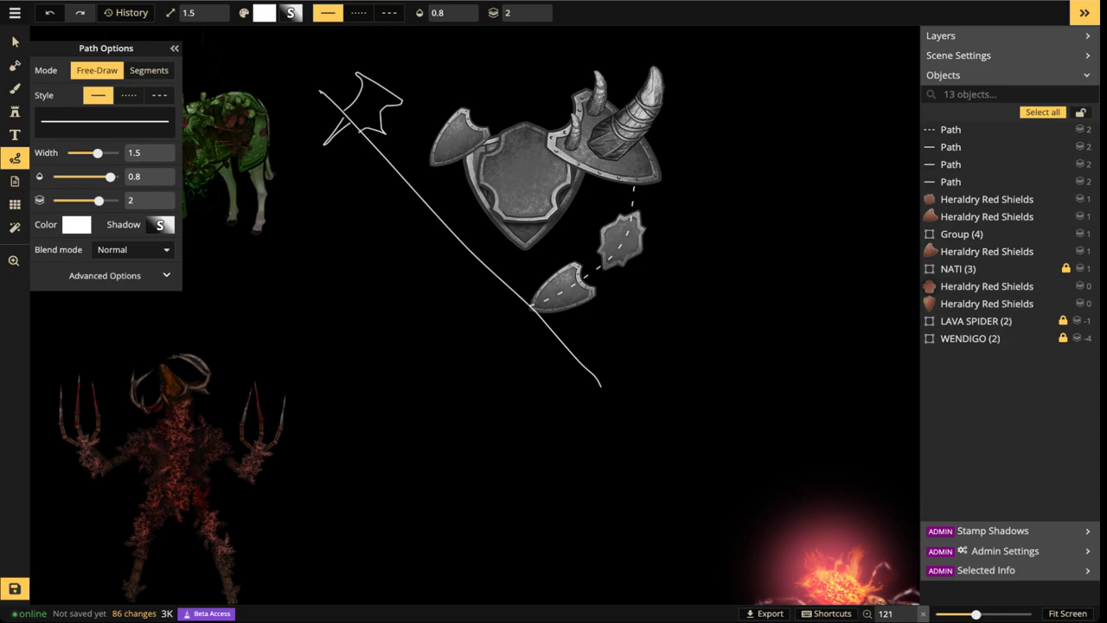
{"action": "scroll", "coordinate": [699, 119], "scroll_direction": "up", "scroll_amount": 3}
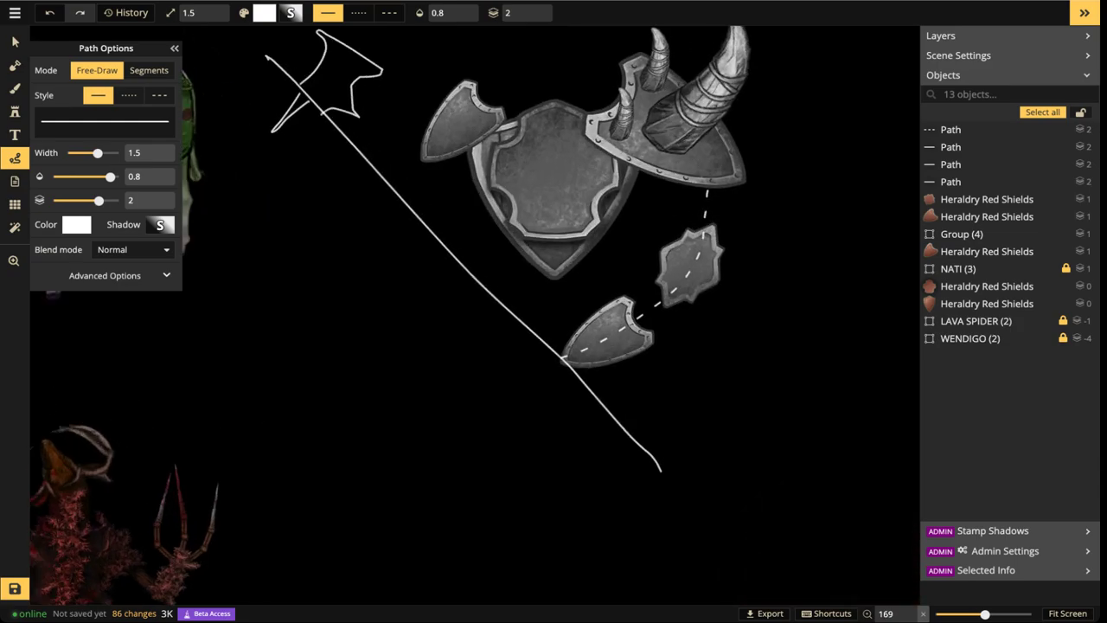
{"action": "left_click_drag", "start_coordinate": [519, 285], "coordinate": [550, 335]}
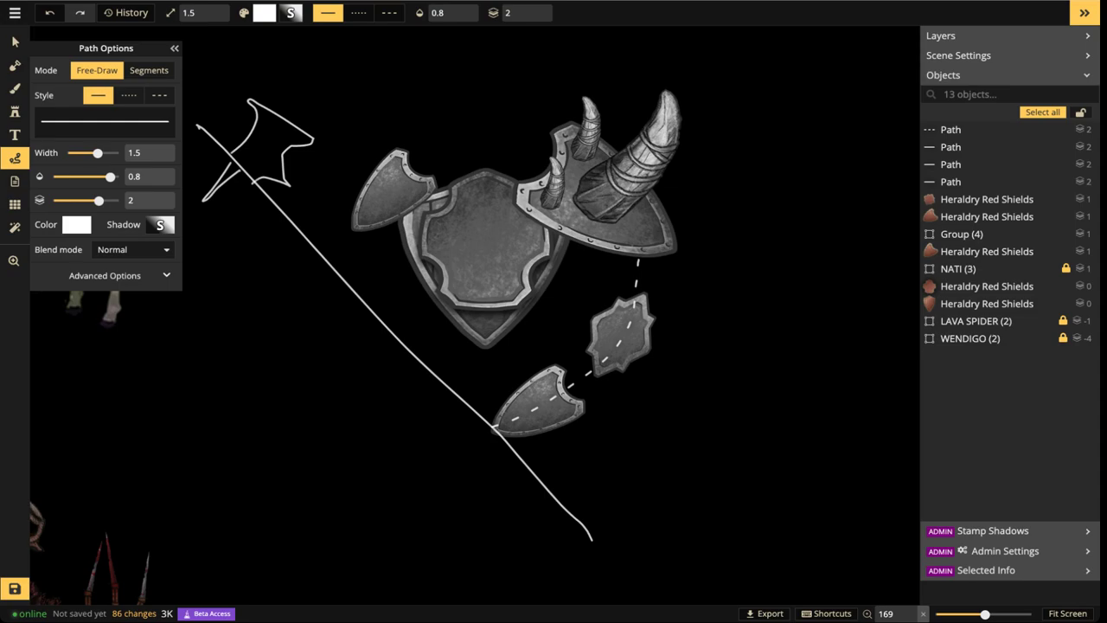
Shift the lower arm shield slightly towards the axe shaft and fine-tune the star-shaped shield's position along the arm line
{"action": "left_click", "coordinate": [15, 42]}
{"action": "left_click", "coordinate": [533, 408]}
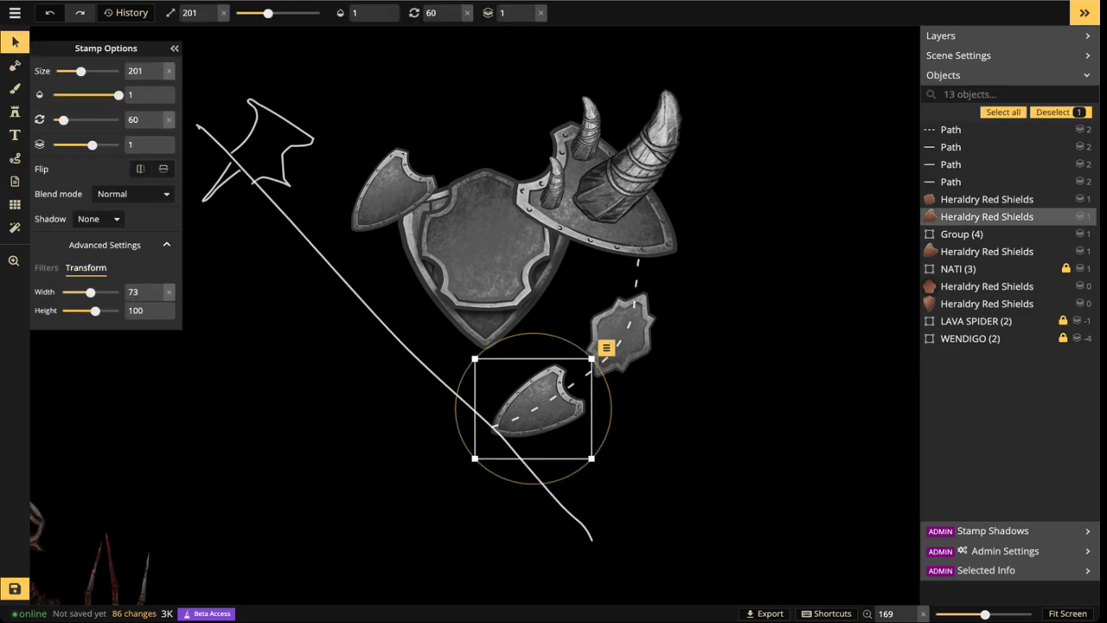
{"action": "left_click_drag", "start_coordinate": [534, 408], "coordinate": [529, 410]}
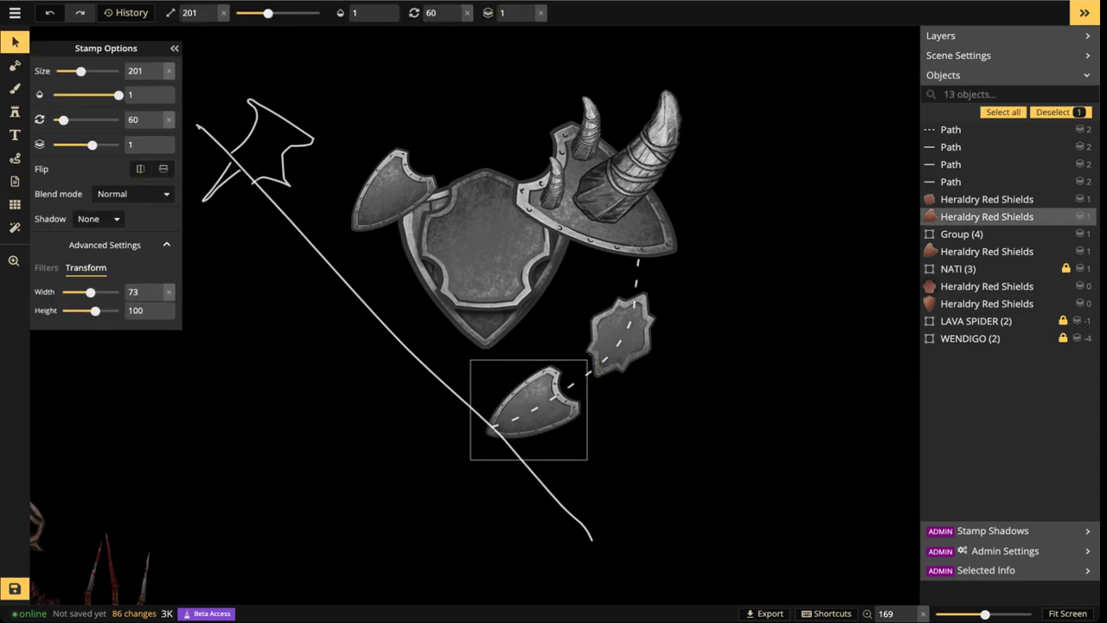
{"action": "left_click", "coordinate": [611, 342]}
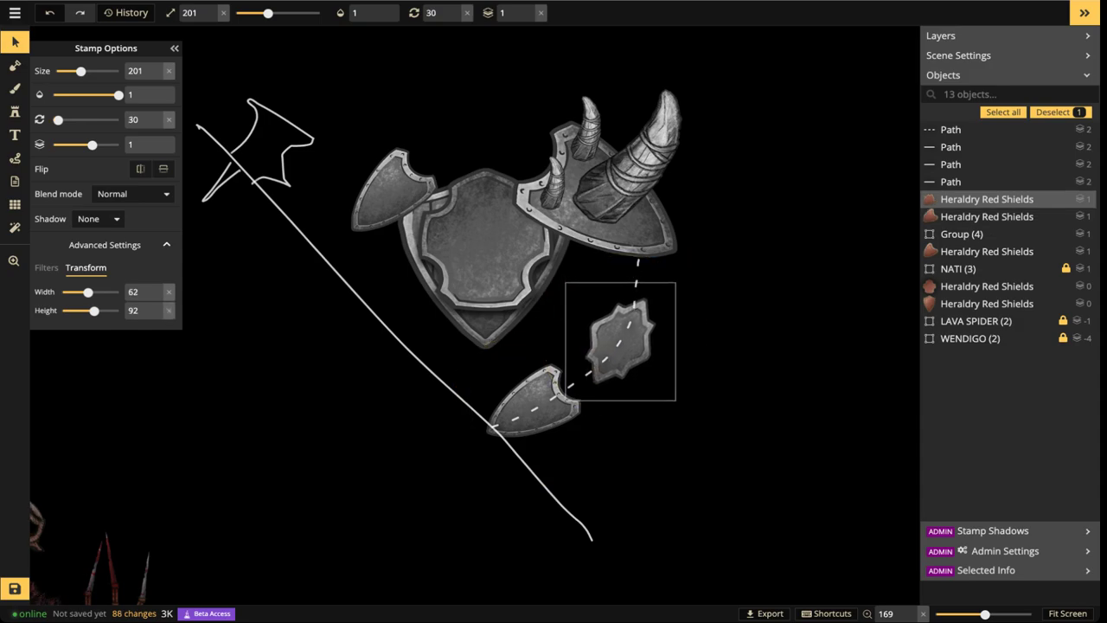
{"action": "mouse_move", "coordinate": [614, 342]}
{"action": "left_mouse_down"}
{"action": "mouse_move", "coordinate": [623, 329]}
{"action": "mouse_move", "coordinate": [614, 333]}
{"action": "left_mouse_up"}
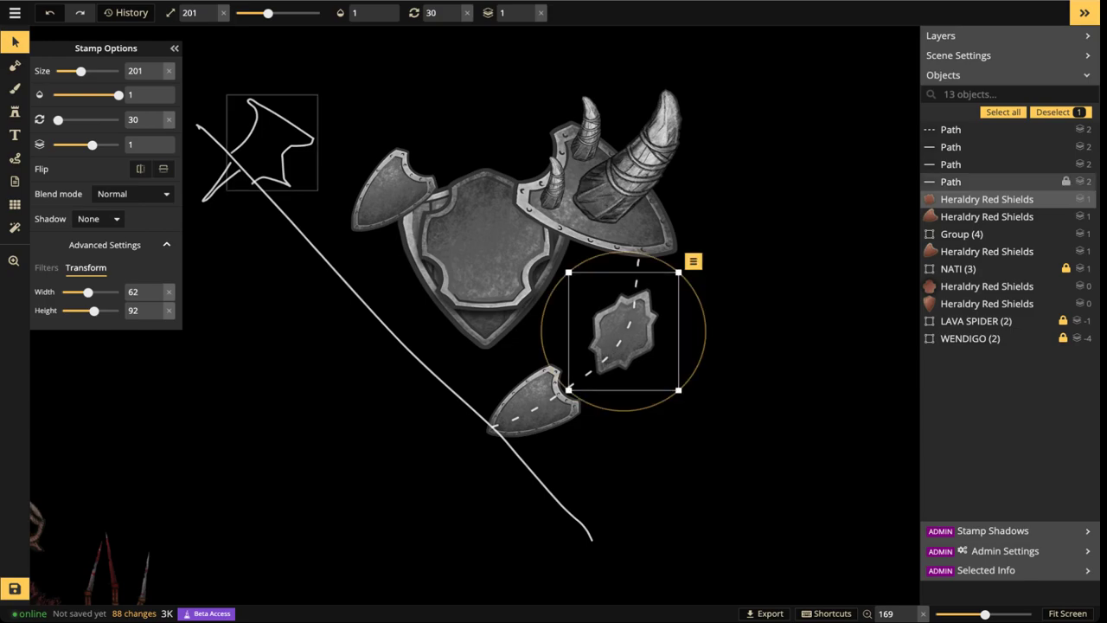
Delete the dashed arm guide path and move the lower arm shield slightly up and right
{"action": "left_click", "coordinate": [1059, 112]}
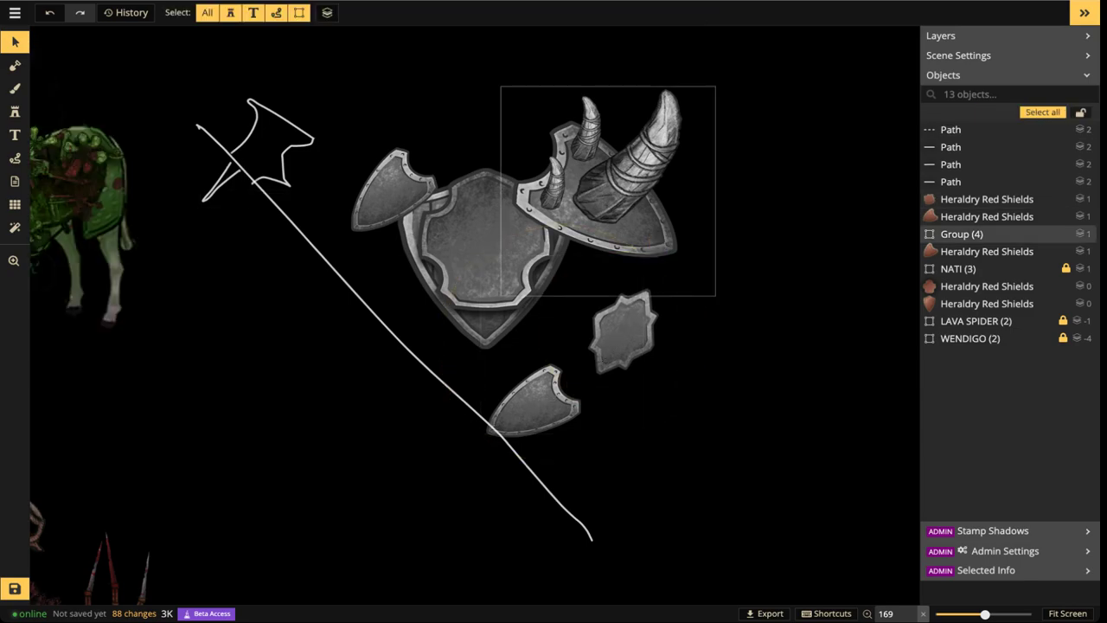
{"action": "key", "text": "Delete"}
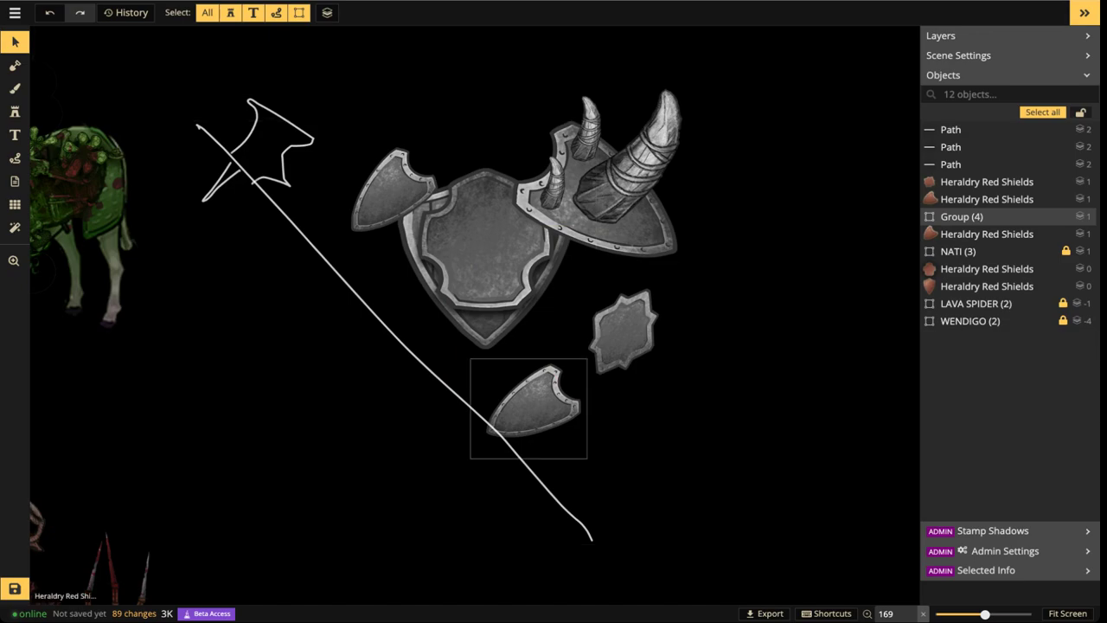
{"action": "left_click_drag", "start_coordinate": [533, 404], "coordinate": [545, 401]}
{"action": "left_click", "coordinate": [14, 112]}
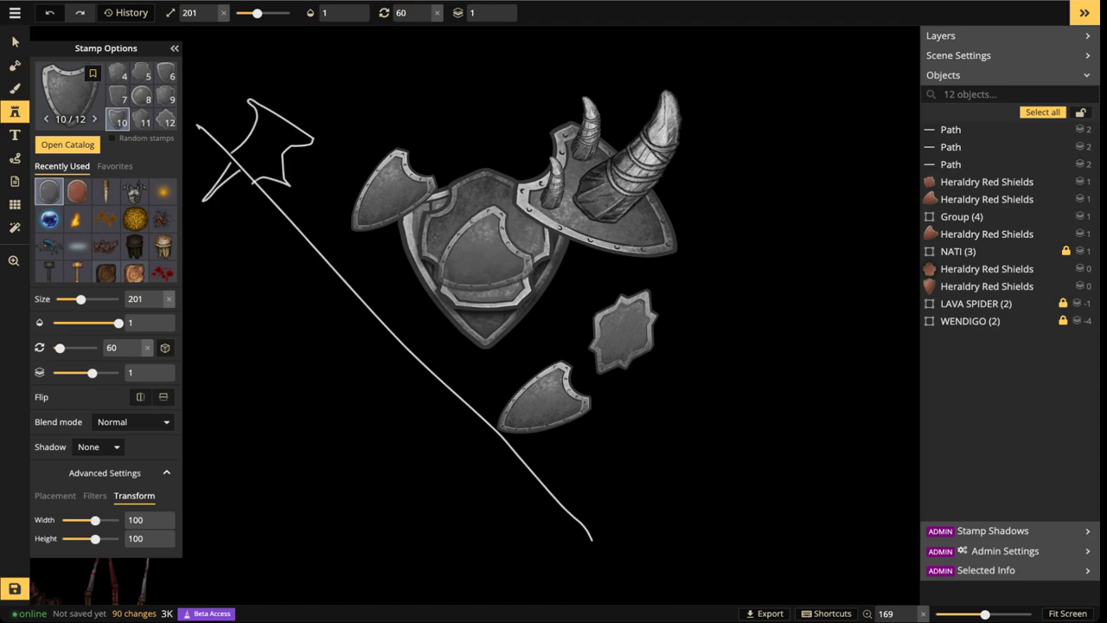
{"action": "scroll", "coordinate": [484, 243], "scroll_direction": "down", "scroll_amount": 1}
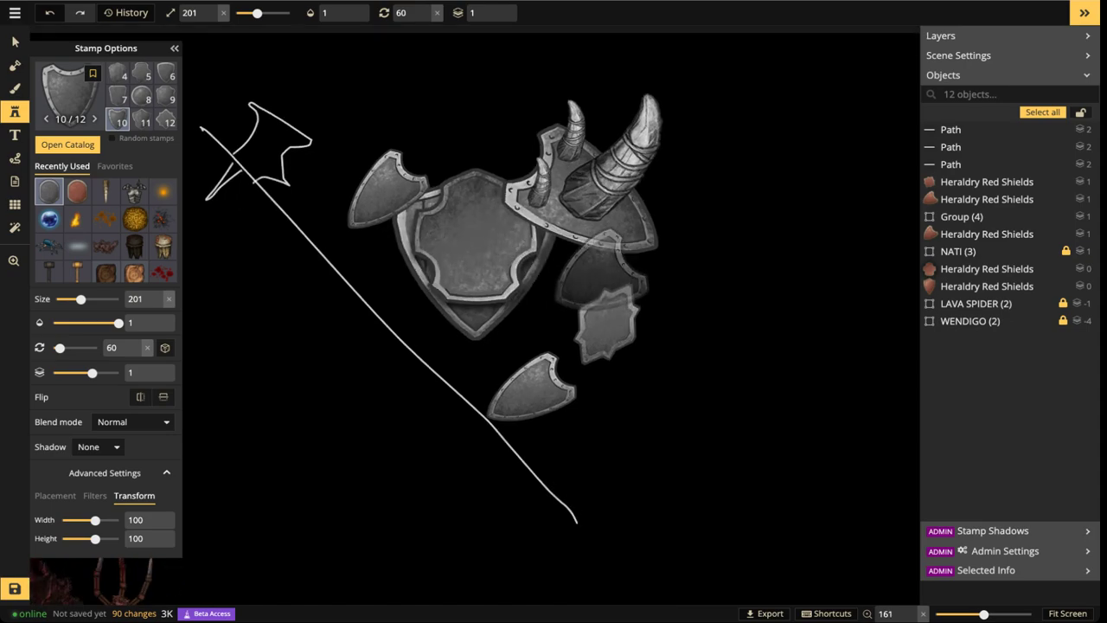
{"action": "scroll", "coordinate": [583, 259], "scroll_direction": "down", "scroll_amount": 4}
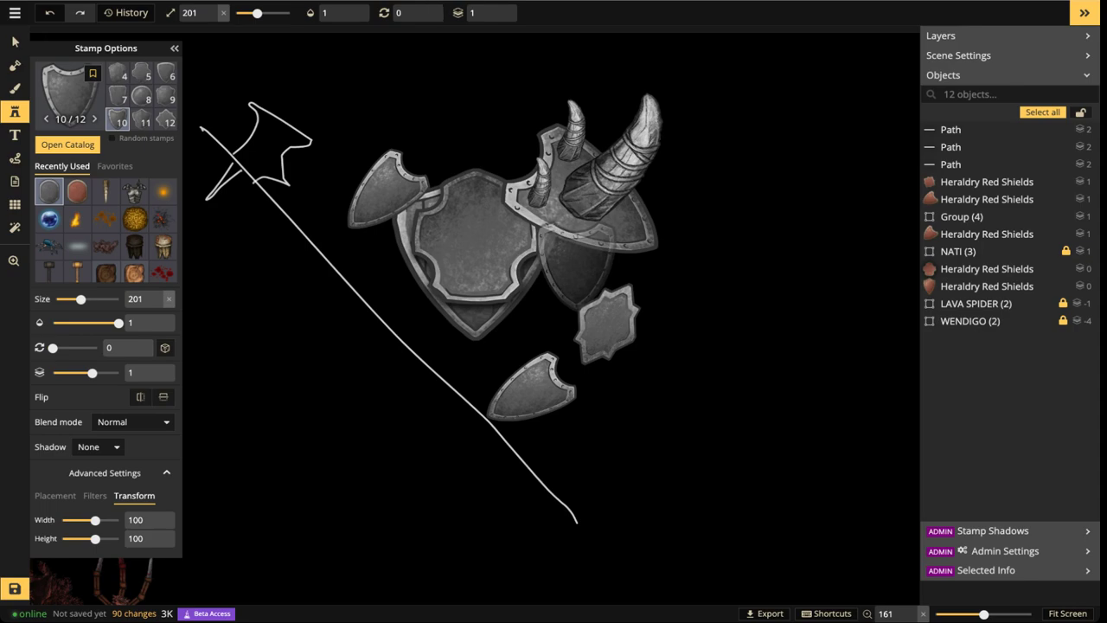
{"action": "key", "text": "space"}
{"action": "left_click_drag", "start_coordinate": [459, 289], "coordinate": [465, 303]}
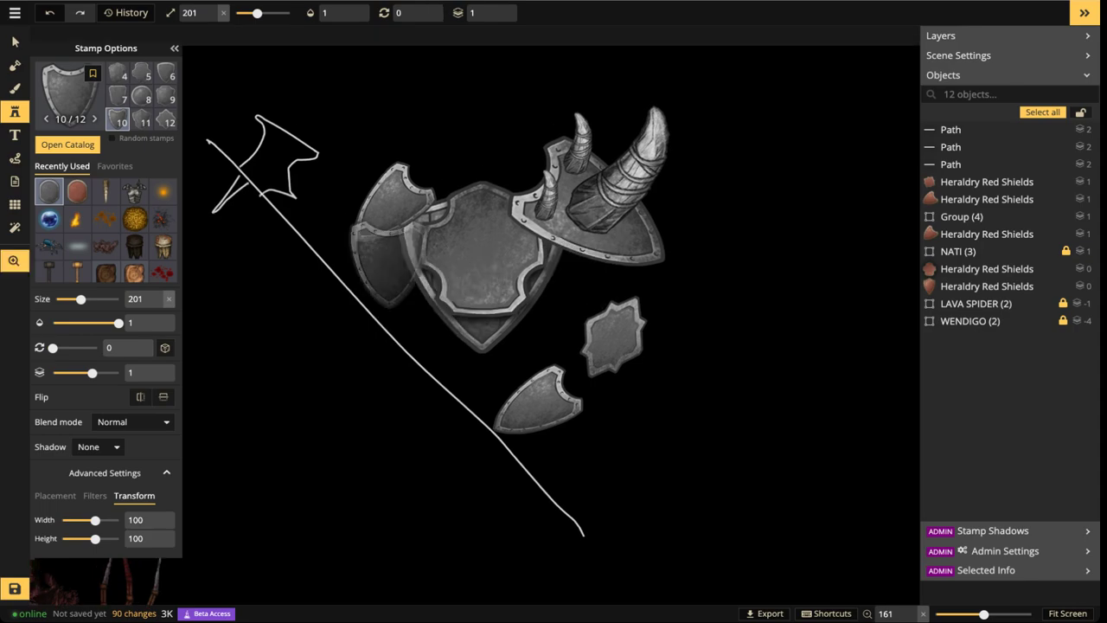
Nudge the star-shaped shield slightly outward and the lower arm shield slightly down towards the axe shaft
{"action": "left_click", "coordinate": [14, 41]}
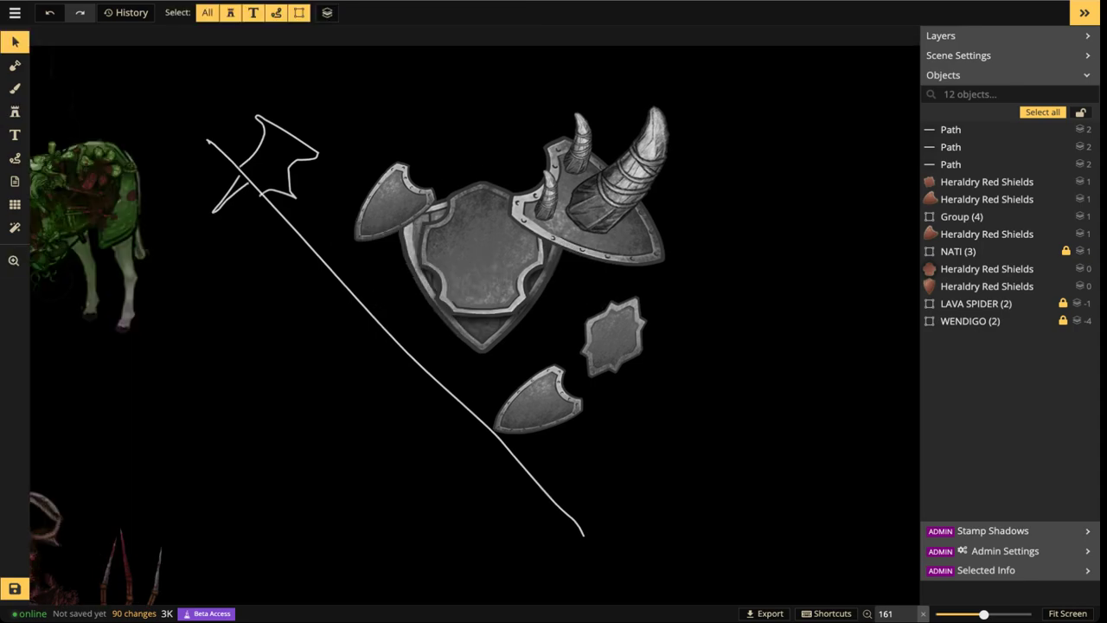
{"action": "left_click", "coordinate": [538, 403]}
{"action": "left_click_drag", "start_coordinate": [615, 336], "coordinate": [617, 336]}
{"action": "left_click_drag", "start_coordinate": [538, 403], "coordinate": [536, 407]}
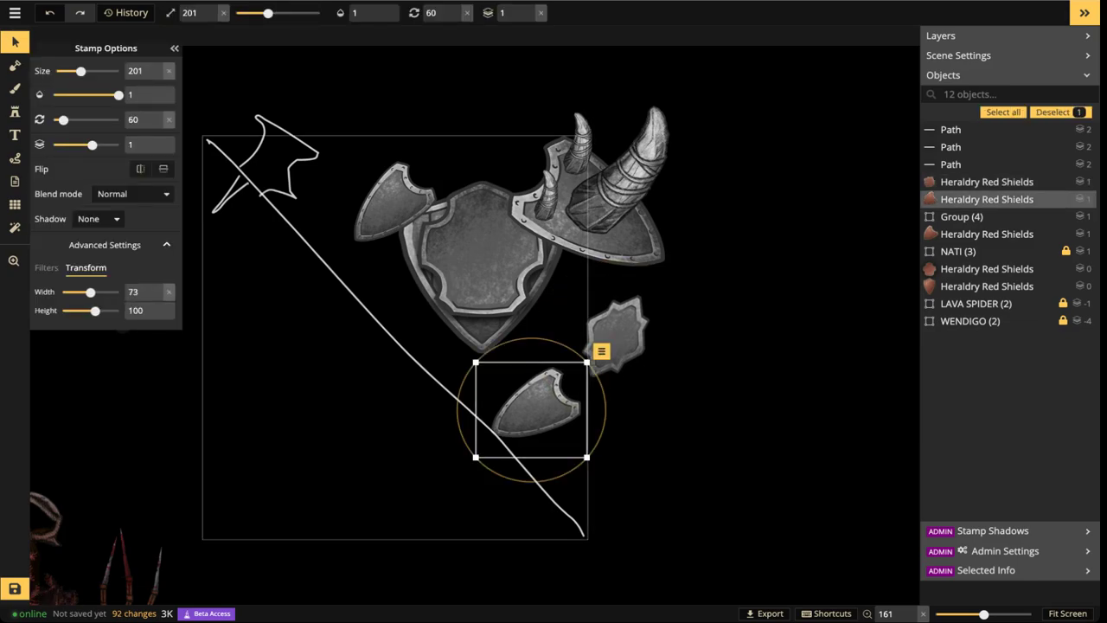
Search the stamp catalog for "POLE" and place a thin Wooden Pole, rotated to 315, along the upper part of the sketched shaft
{"action": "left_click", "coordinate": [13, 111]}
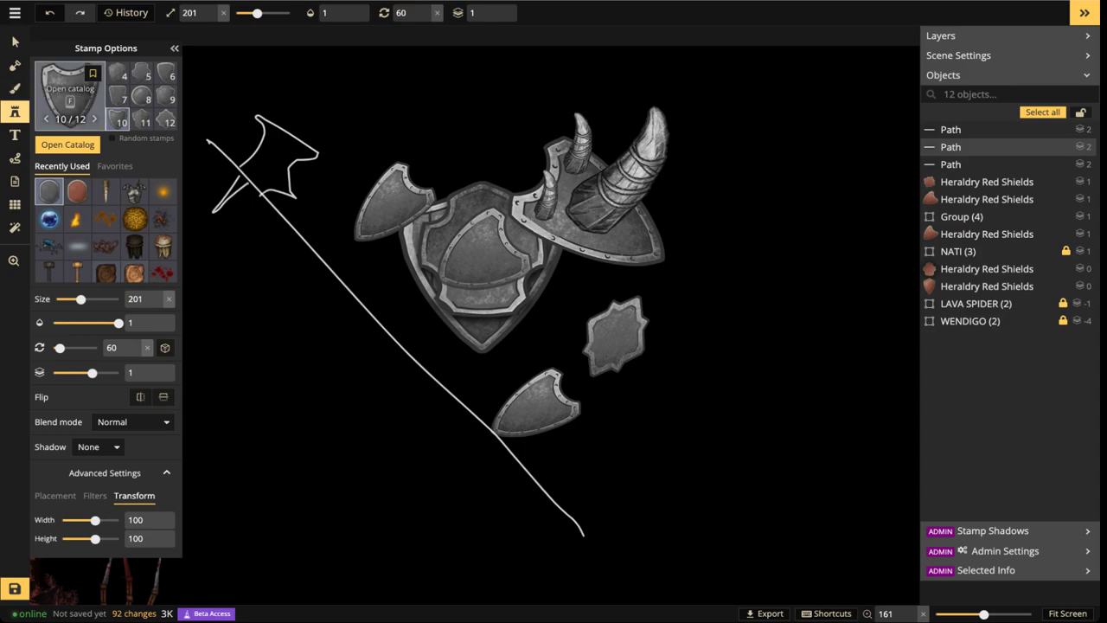
{"action": "left_click", "coordinate": [70, 89]}
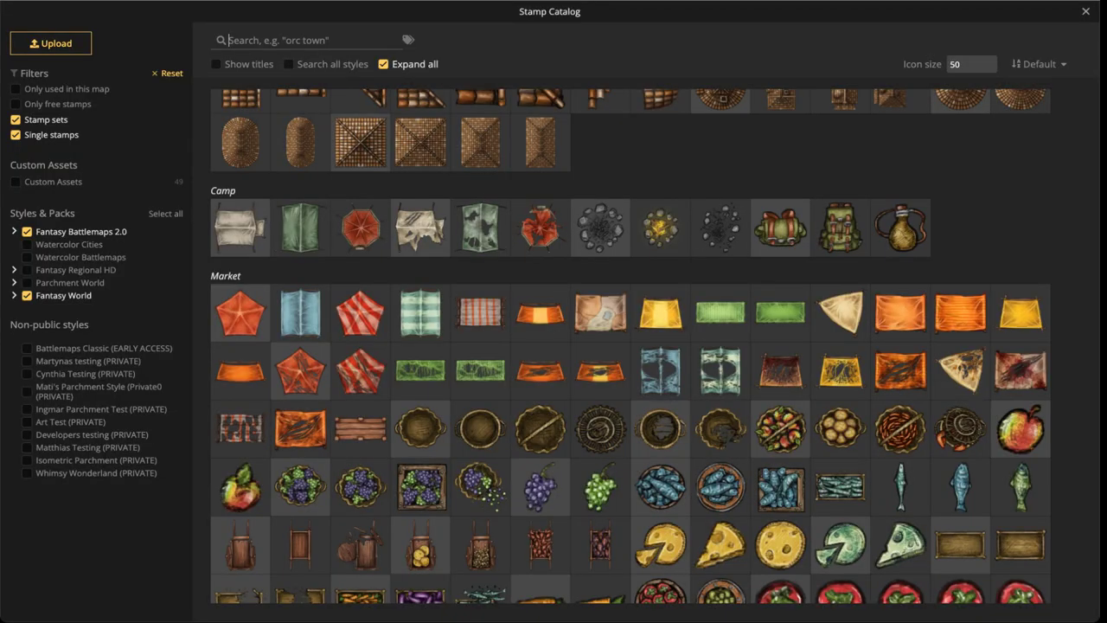
{"action": "type", "text": "POLE"}
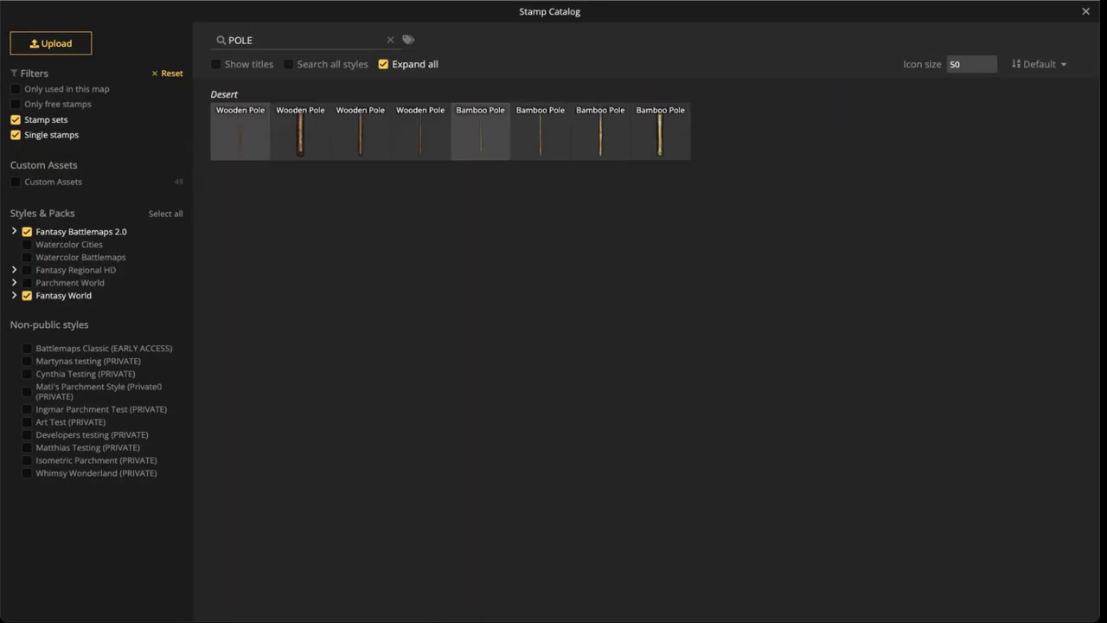
{"action": "left_click", "coordinate": [480, 132]}
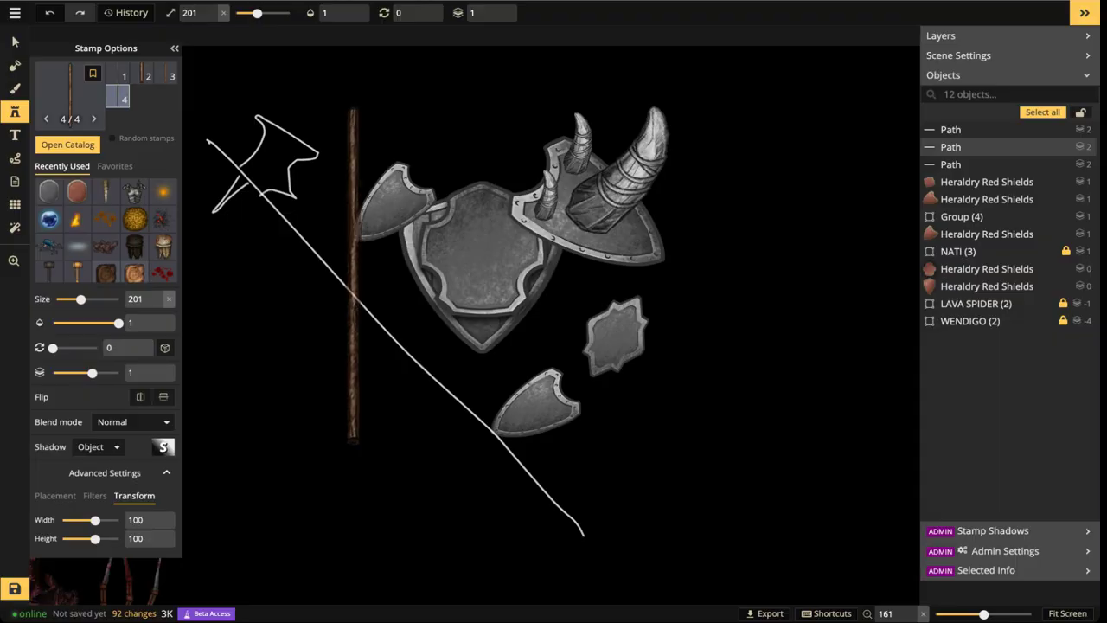
{"action": "scroll", "coordinate": [369, 290], "scroll_direction": "down", "scroll_amount": 4}
{"action": "scroll", "coordinate": [361, 289], "scroll_direction": "up", "scroll_amount": 1}
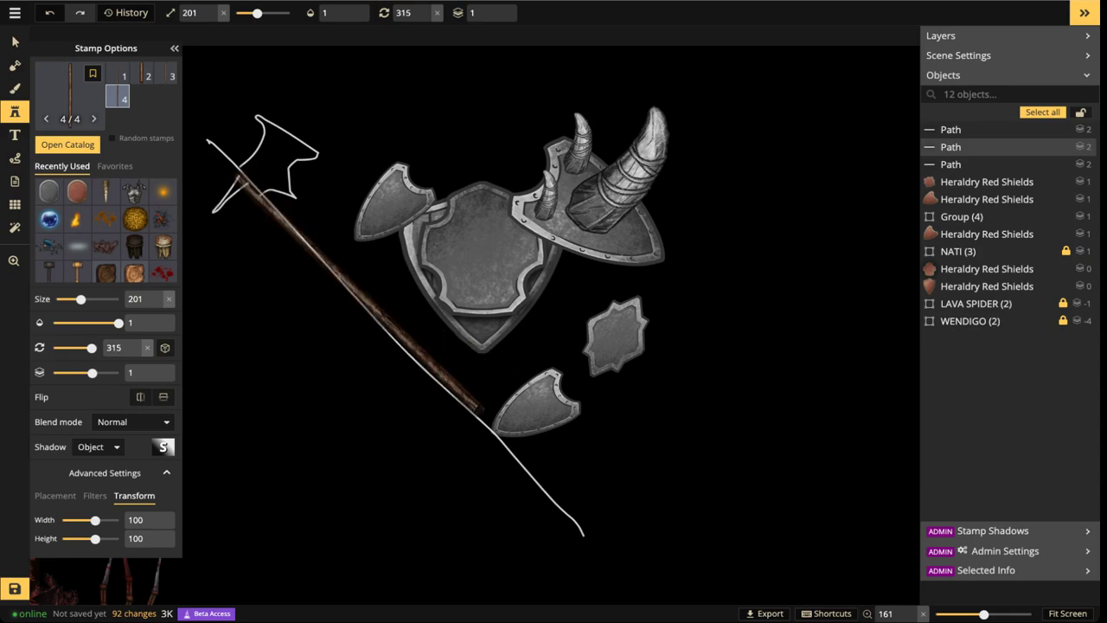
{"action": "left_click", "coordinate": [356, 294]}
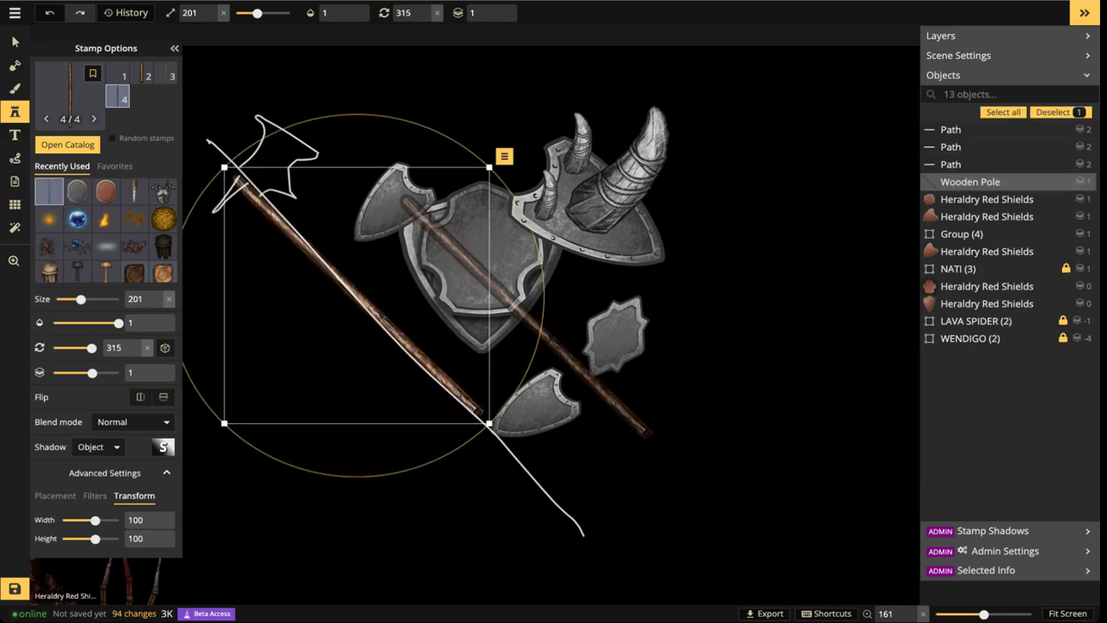
Straighten the first wooden pole against the guide and place a second one, rotated to 317, end to end along the lower shaft
{"action": "left_click_drag", "start_coordinate": [537, 322], "coordinate": [535, 332]}
{"action": "key", "text": "Escape"}
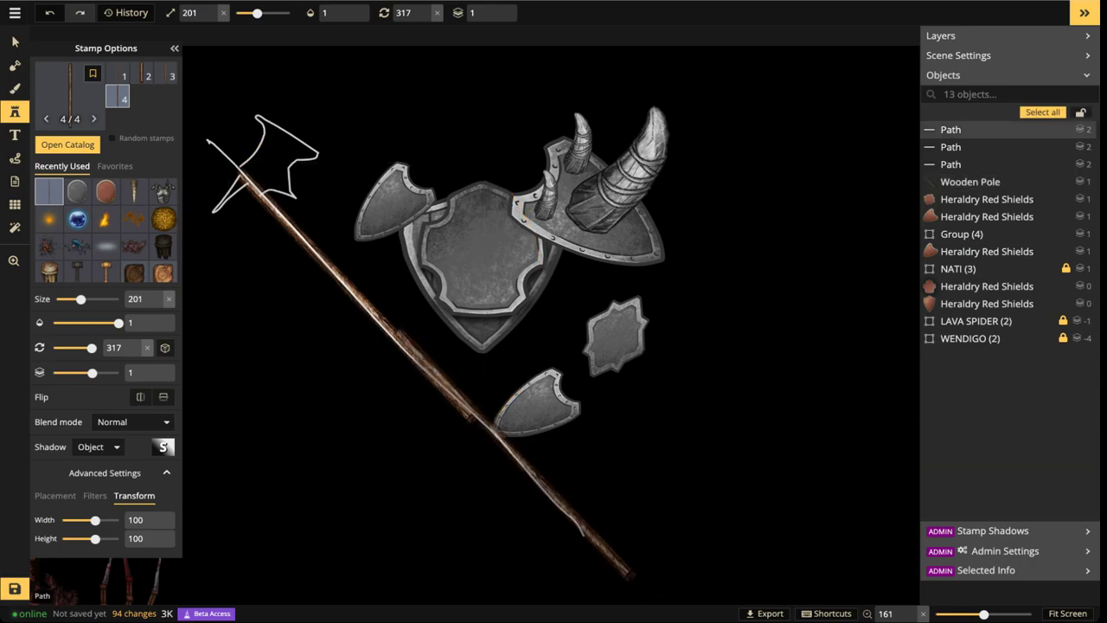
{"action": "left_click", "coordinate": [511, 455]}
{"action": "left_click_drag", "start_coordinate": [511, 455], "coordinate": [508, 455]}
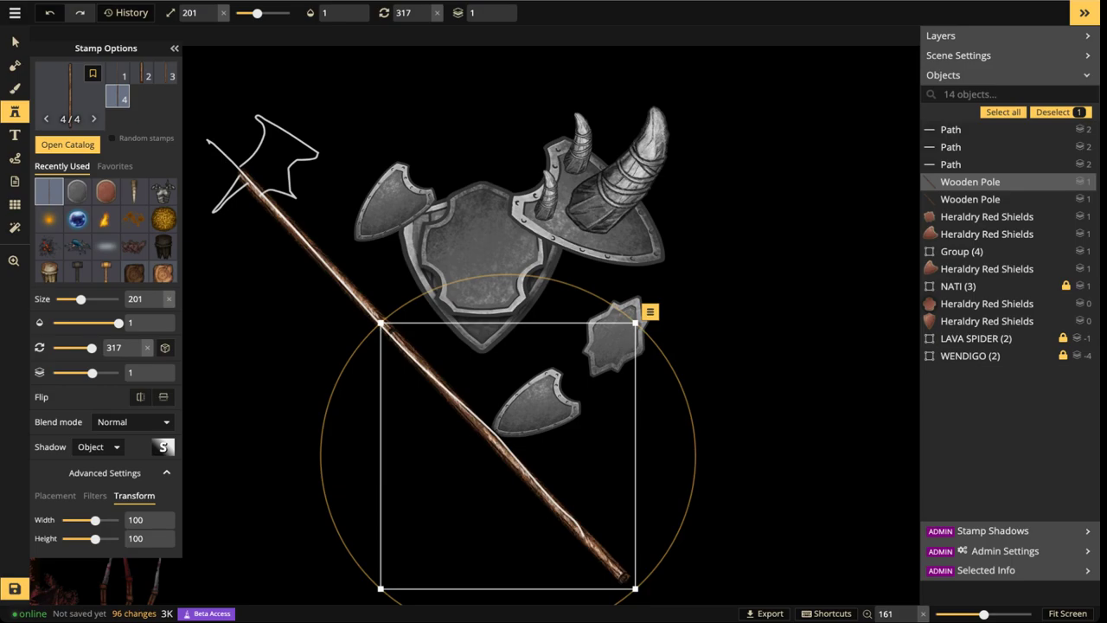
Delete the three white free-draw paths of the axe sketch and select both wooden poles
{"action": "left_click", "coordinate": [14, 42]}
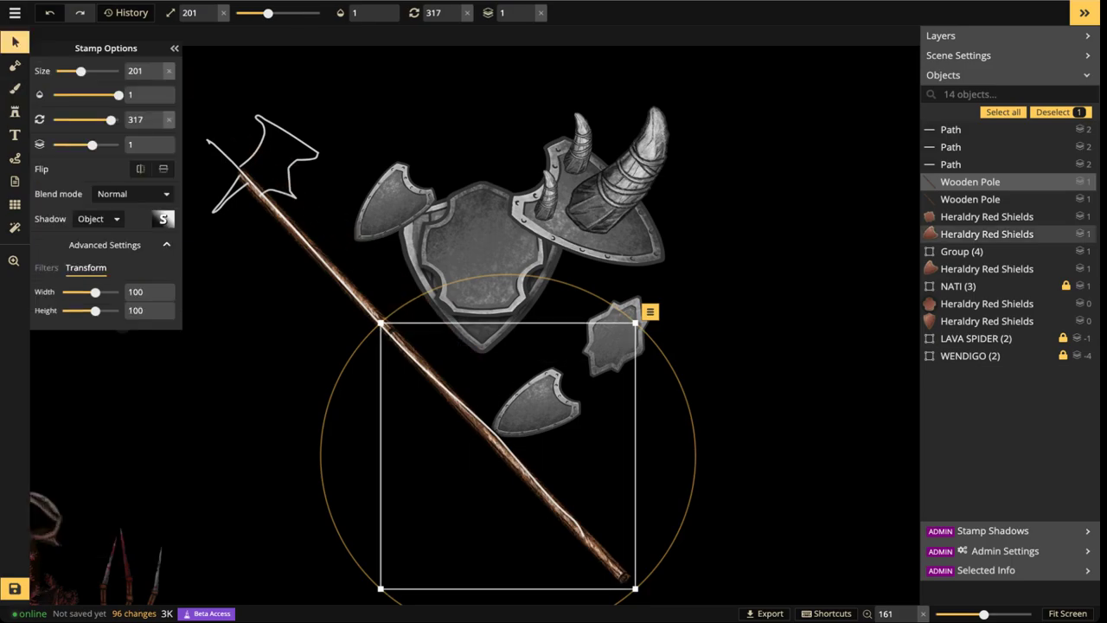
{"action": "scroll", "coordinate": [609, 575], "scroll_direction": "down", "scroll_amount": 3}
{"action": "left_click_drag", "start_coordinate": [596, 485], "coordinate": [646, 549]}
{"action": "left_click", "coordinate": [454, 407], "text": "shift"}
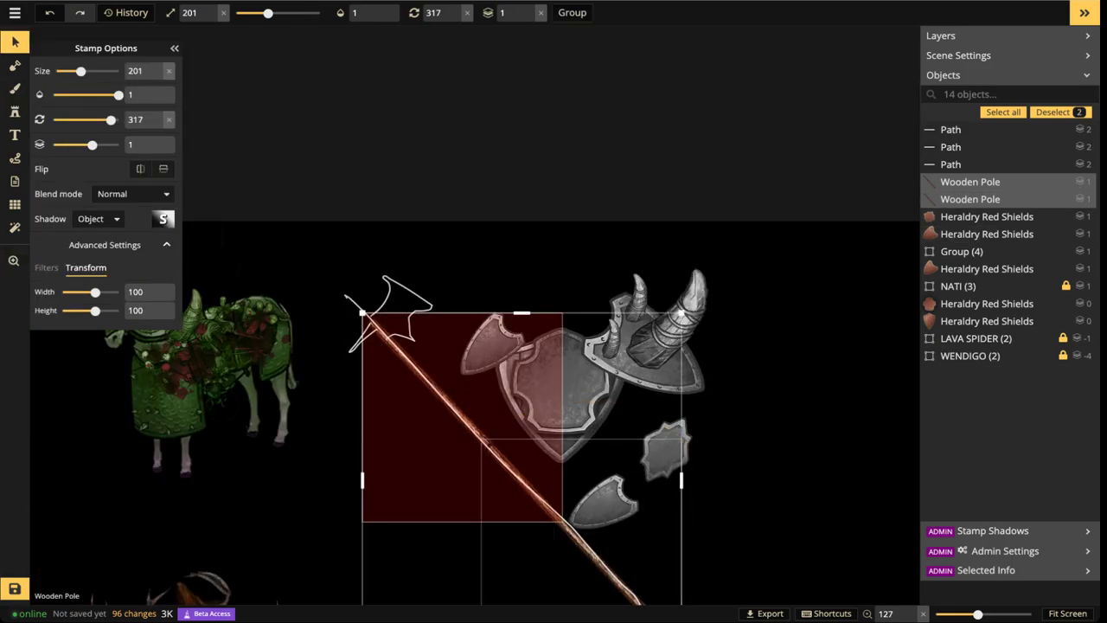
{"action": "key", "text": "Escape"}
{"action": "left_click", "coordinate": [394, 322]}
{"action": "key", "text": "Delete"}
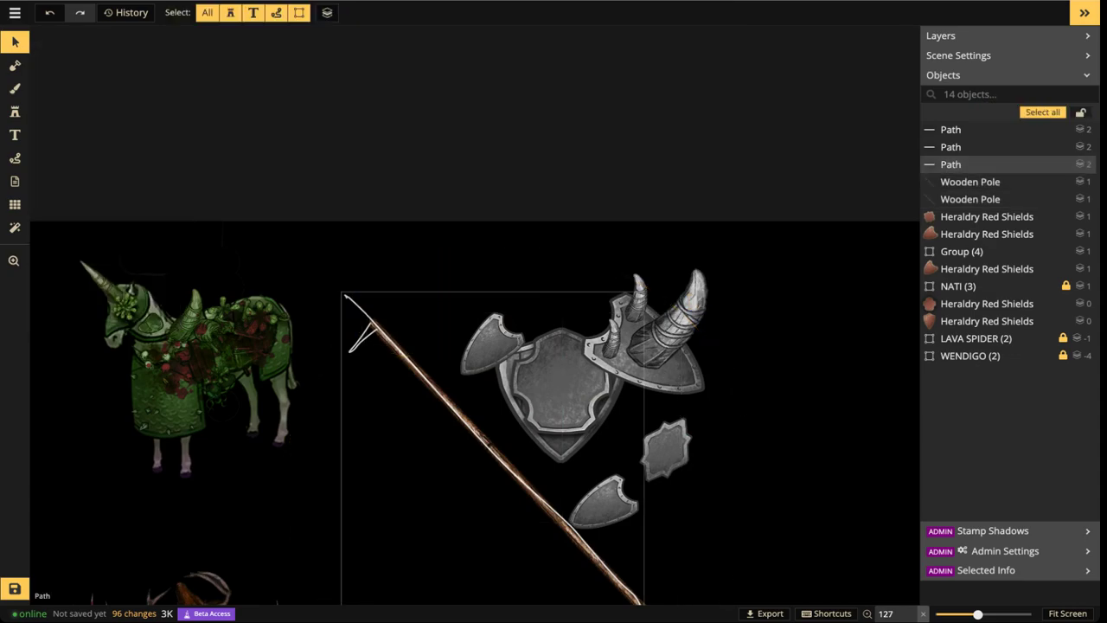
{"action": "left_click", "coordinate": [361, 311]}
{"action": "key", "text": "Delete"}
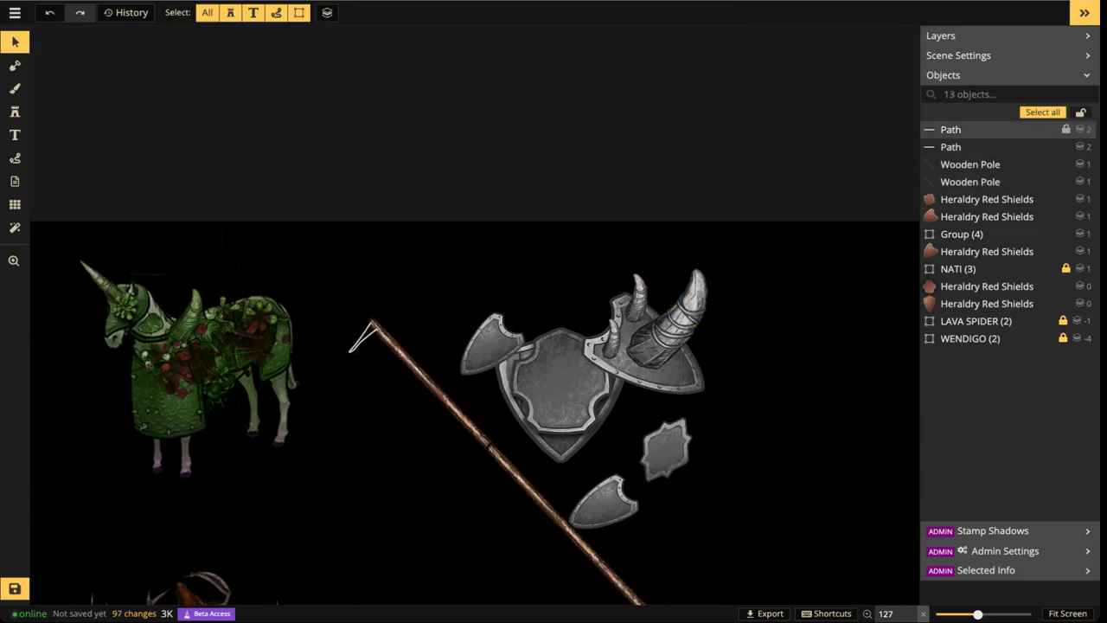
{"action": "left_click", "coordinate": [362, 338]}
{"action": "key", "text": "Delete"}
{"action": "left_click_drag", "start_coordinate": [544, 424], "coordinate": [570, 249]}
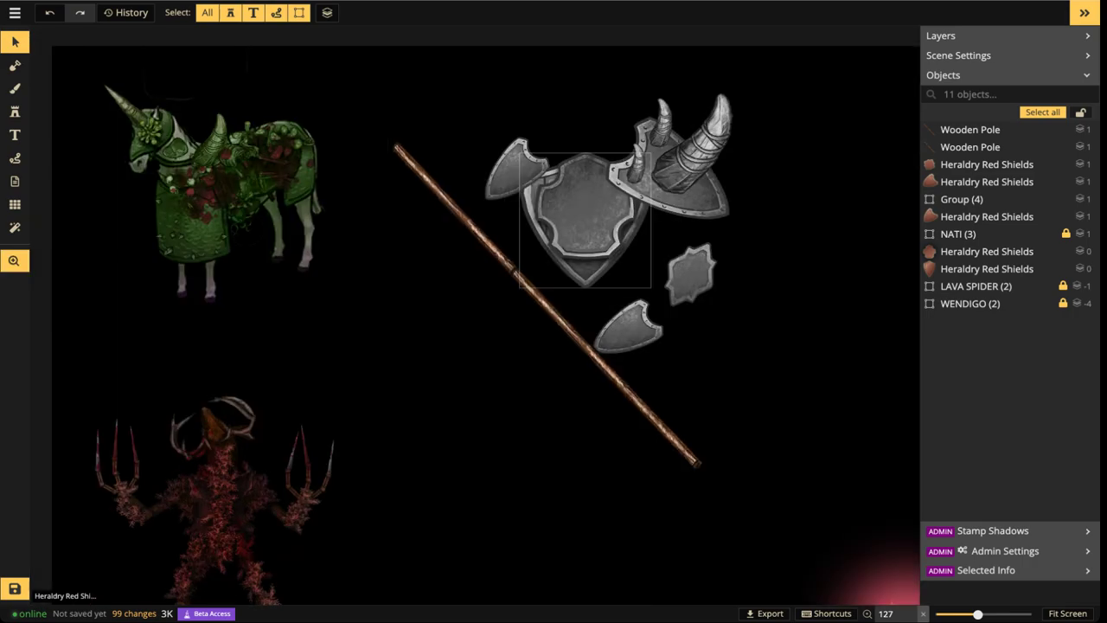
{"action": "left_click", "coordinate": [484, 241]}
{"action": "left_click", "coordinate": [970, 129], "text": "shift"}
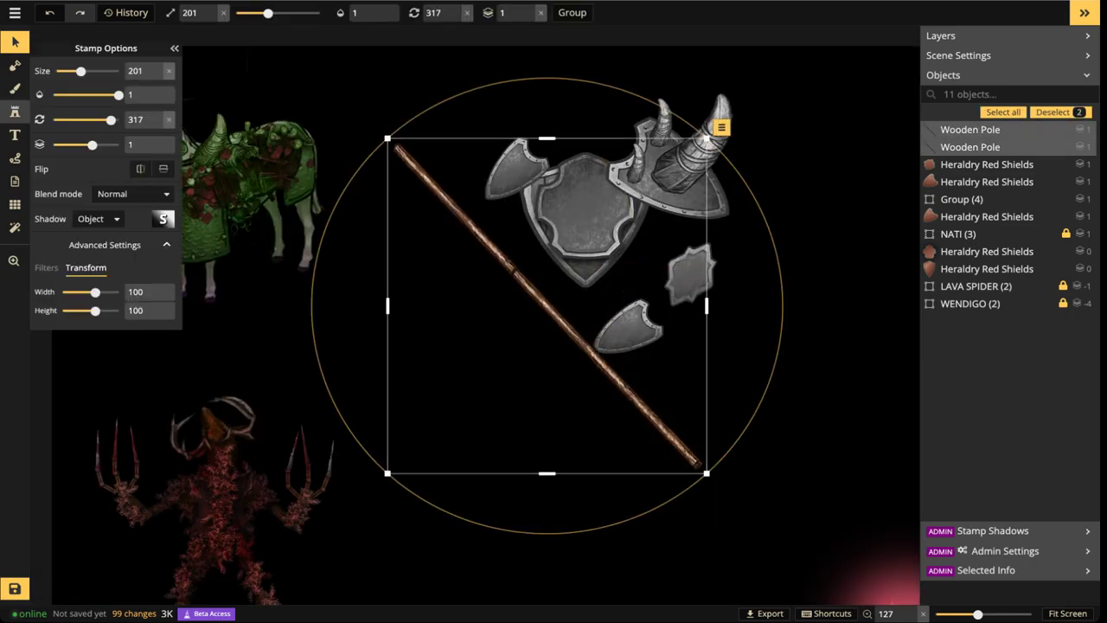
Search the stamp catalog for "SPIKE" and place a Wall Spike, rotated to 315, at the upper end of the shaft
{"action": "left_click", "coordinate": [15, 111]}
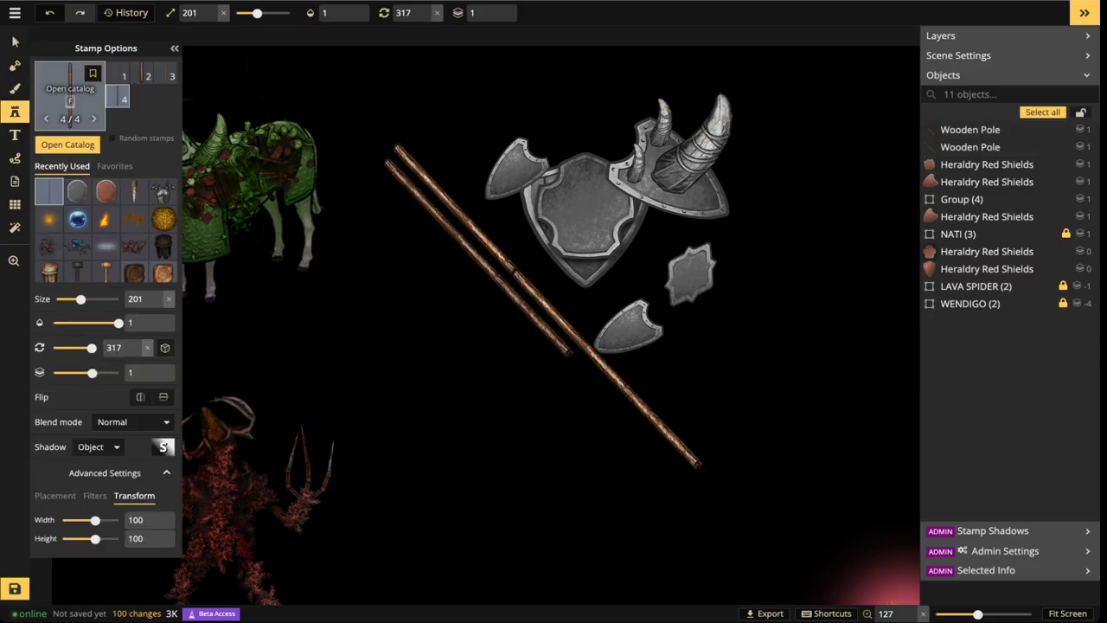
{"action": "left_click", "coordinate": [69, 91]}
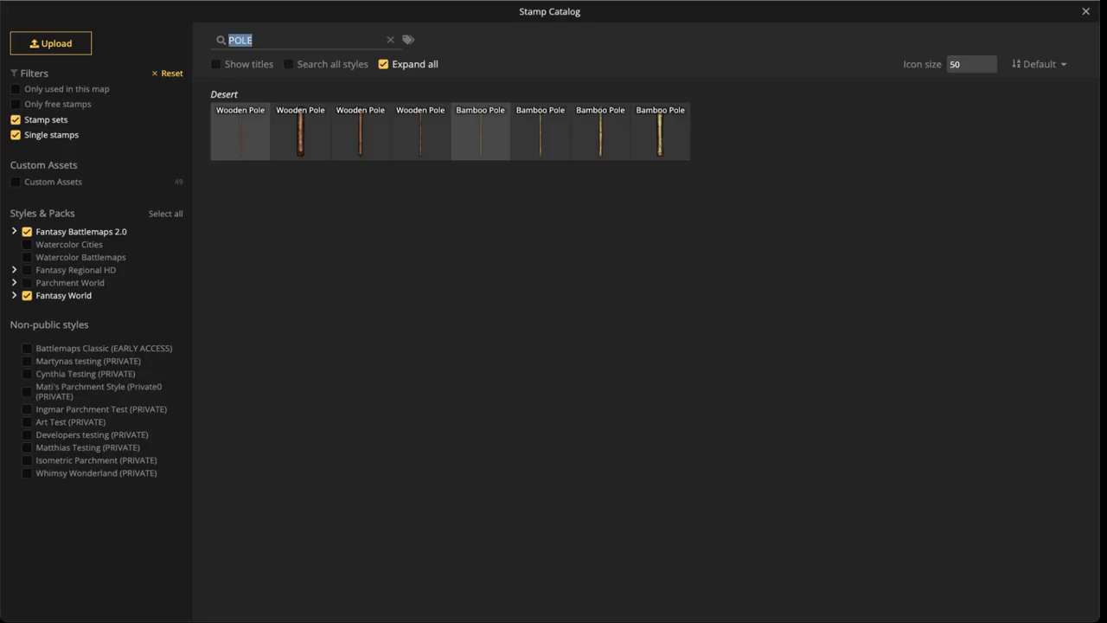
{"action": "type", "text": "s"}
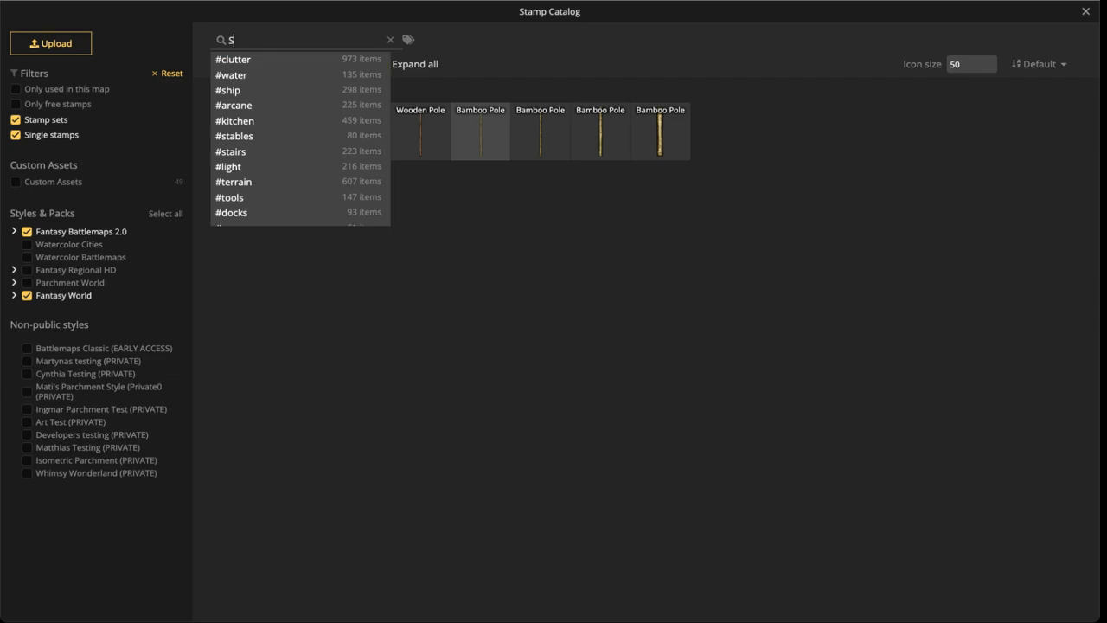
{"action": "type", "text": "pike"}
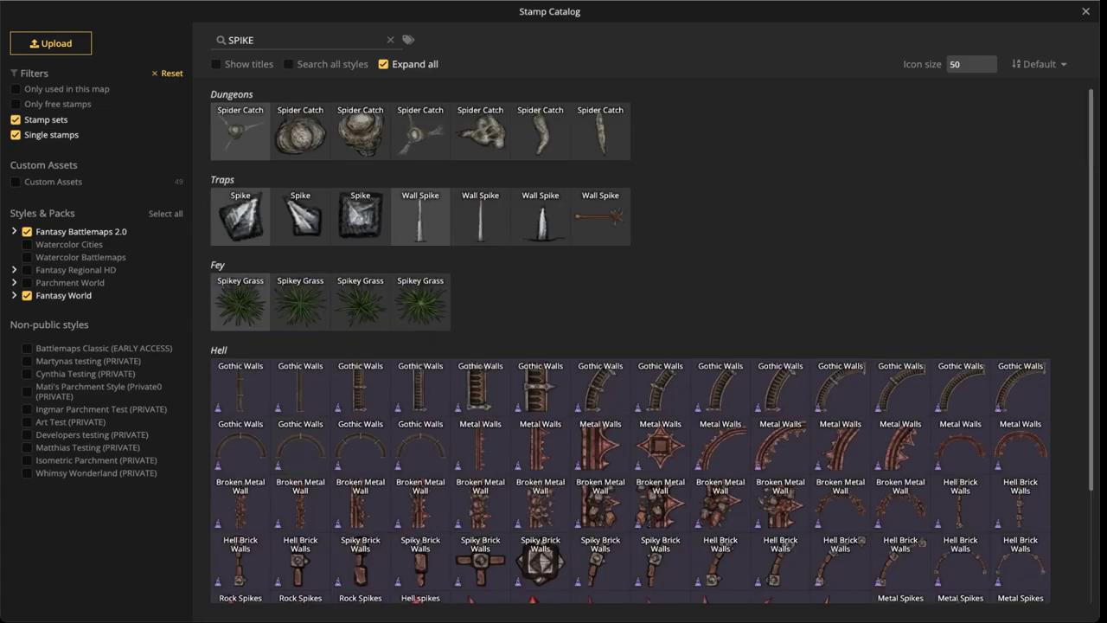
{"action": "left_click", "coordinate": [421, 216]}
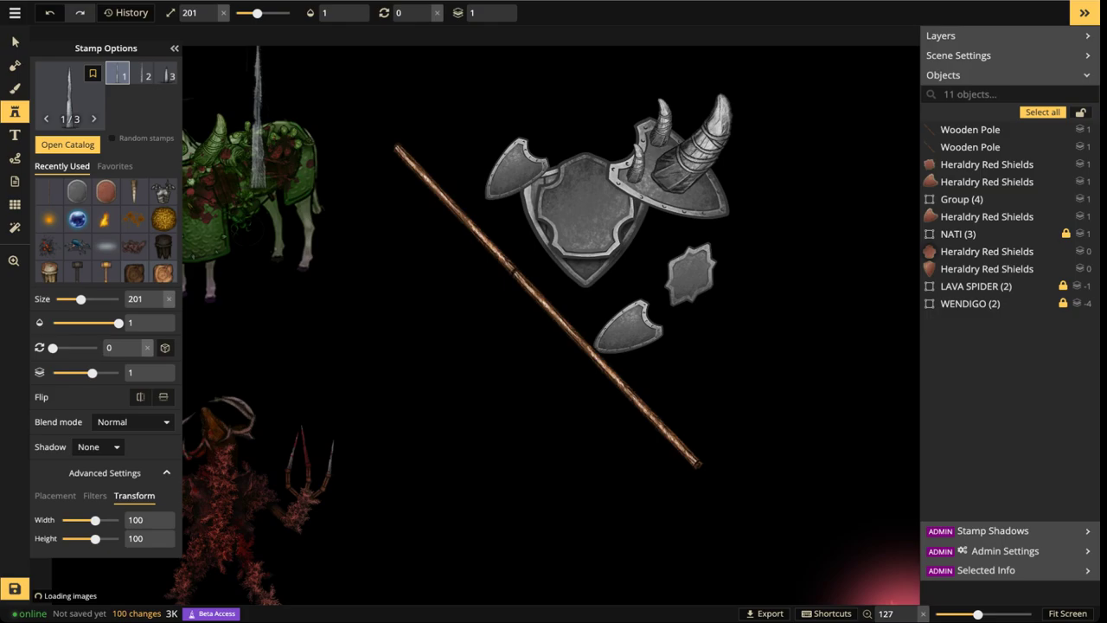
{"action": "scroll", "coordinate": [368, 101], "scroll_direction": "down", "scroll_amount": 3}
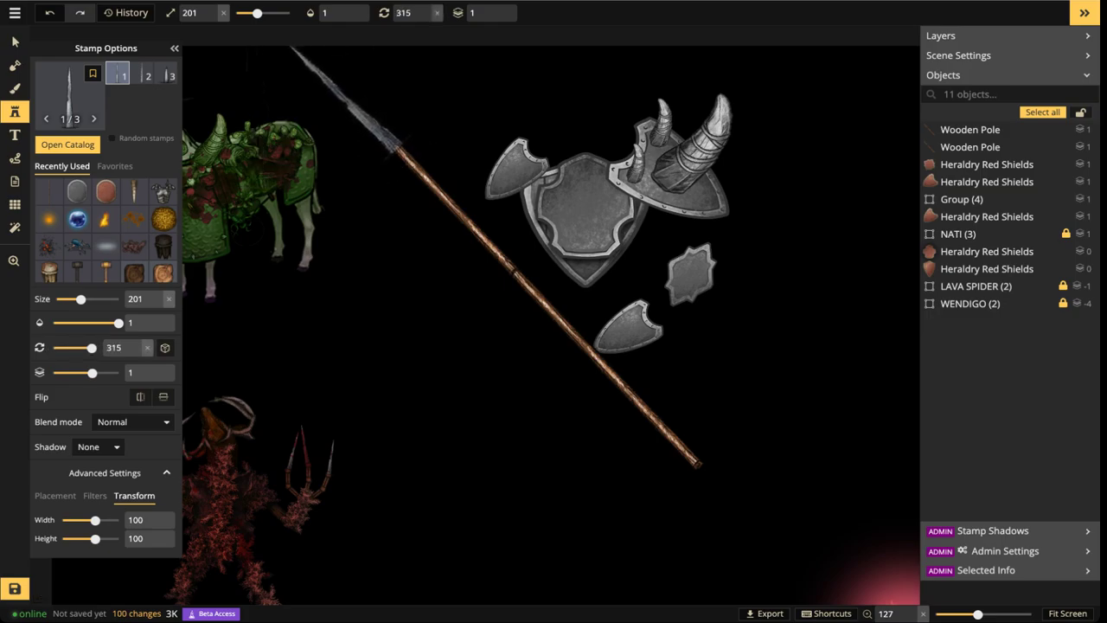
{"action": "left_click", "coordinate": [343, 95]}
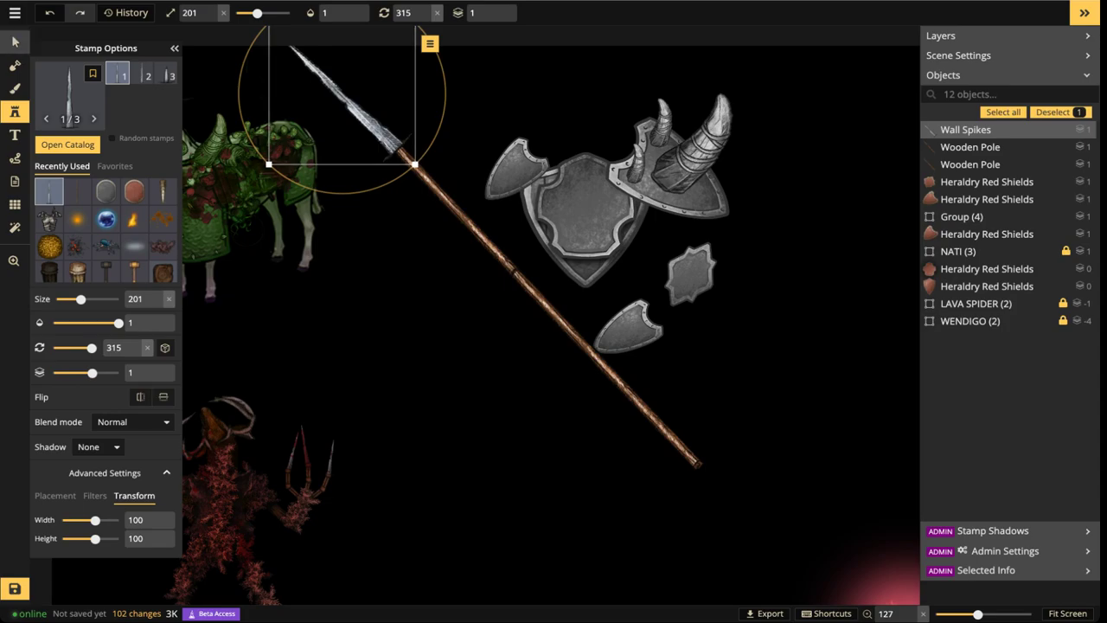
Rotate the wall spike to 318, checking it over the shaft, and set it back on the pole's upper end as a spearhead
{"action": "left_click", "coordinate": [15, 42]}
{"action": "left_click_drag", "start_coordinate": [417, 167], "coordinate": [415, 169]}
{"action": "left_click_drag", "start_coordinate": [341, 95], "coordinate": [482, 234]}
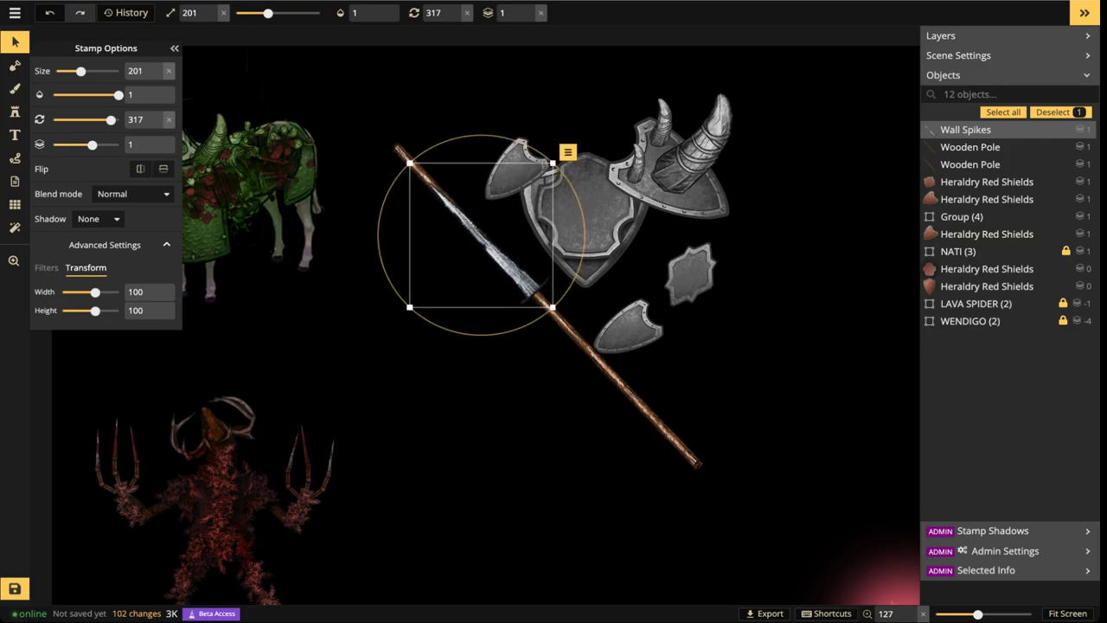
{"action": "left_click_drag", "start_coordinate": [584, 226], "coordinate": [583, 229]}
{"action": "left_click_drag", "start_coordinate": [569, 153], "coordinate": [569, 153]}
{"action": "left_click_drag", "start_coordinate": [481, 235], "coordinate": [344, 94]}
{"action": "left_click", "coordinate": [449, 206]}
Save the map
{"action": "key", "text": "z"}
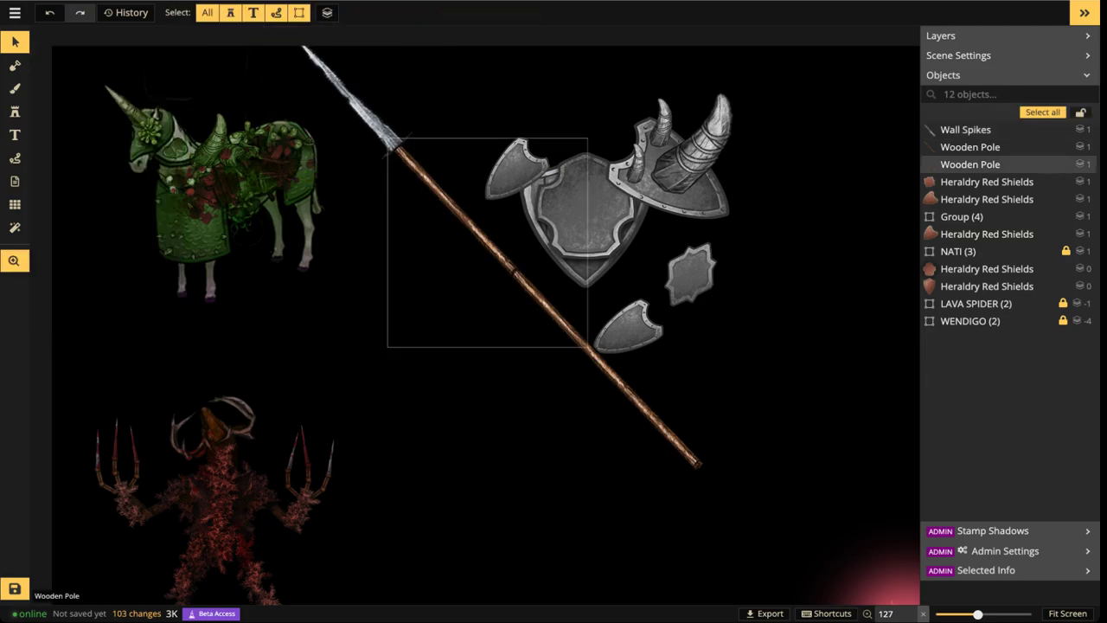
{"action": "left_click", "coordinate": [14, 260]}
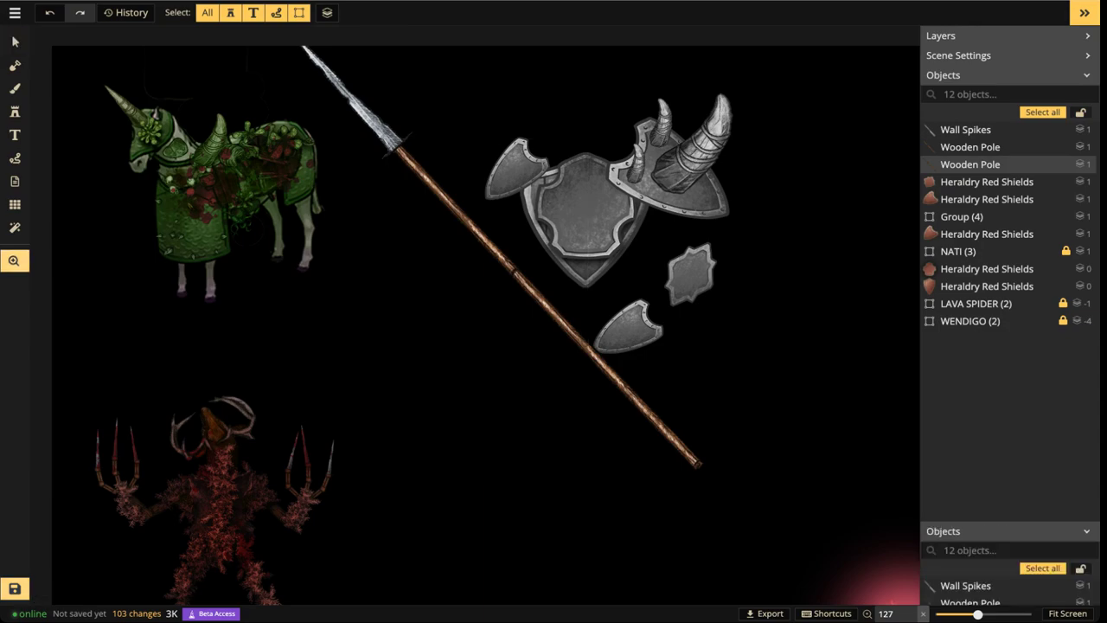
{"action": "key", "text": "ctrl+s"}
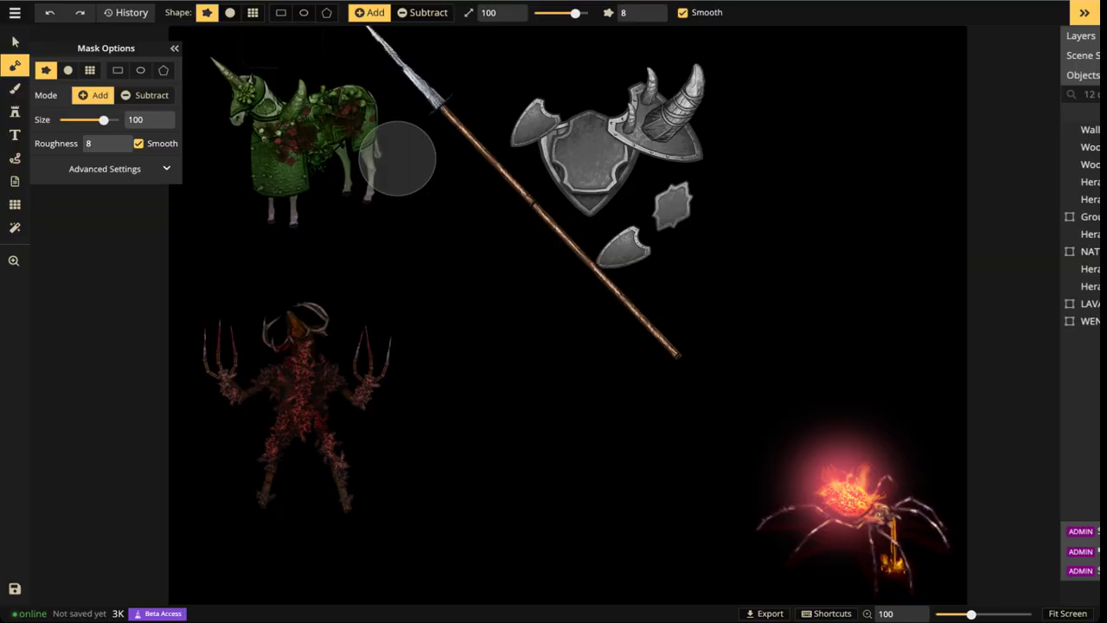
Group the wall spike with both wooden poles as one weapon
{"action": "left_click", "coordinate": [15, 41]}
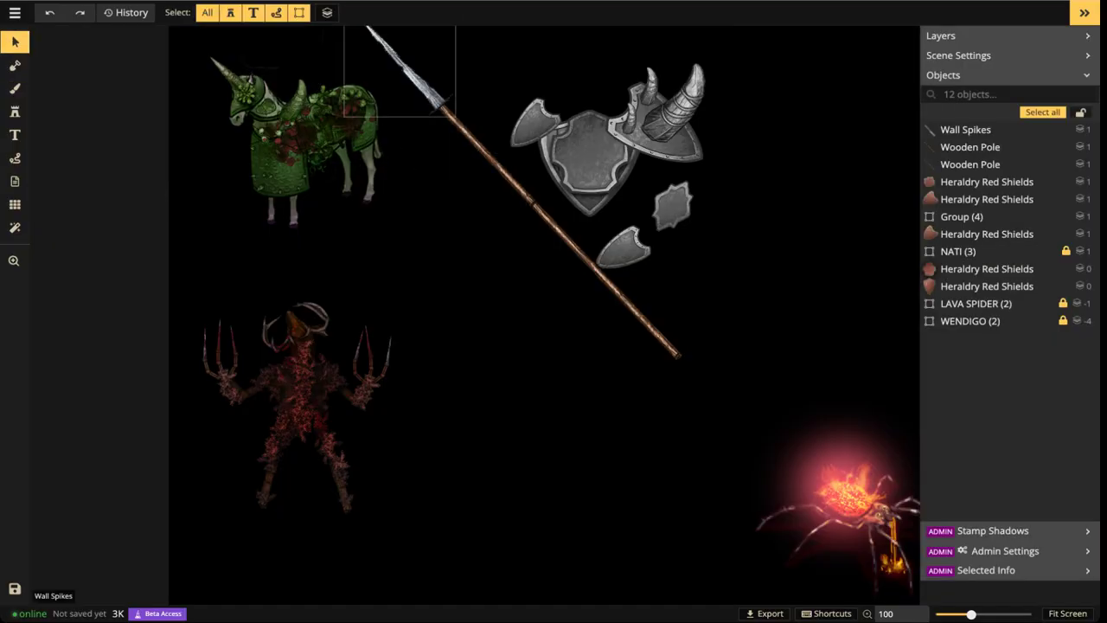
{"action": "left_click", "coordinate": [422, 83]}
{"action": "left_click", "coordinate": [493, 162], "text": "shift"}
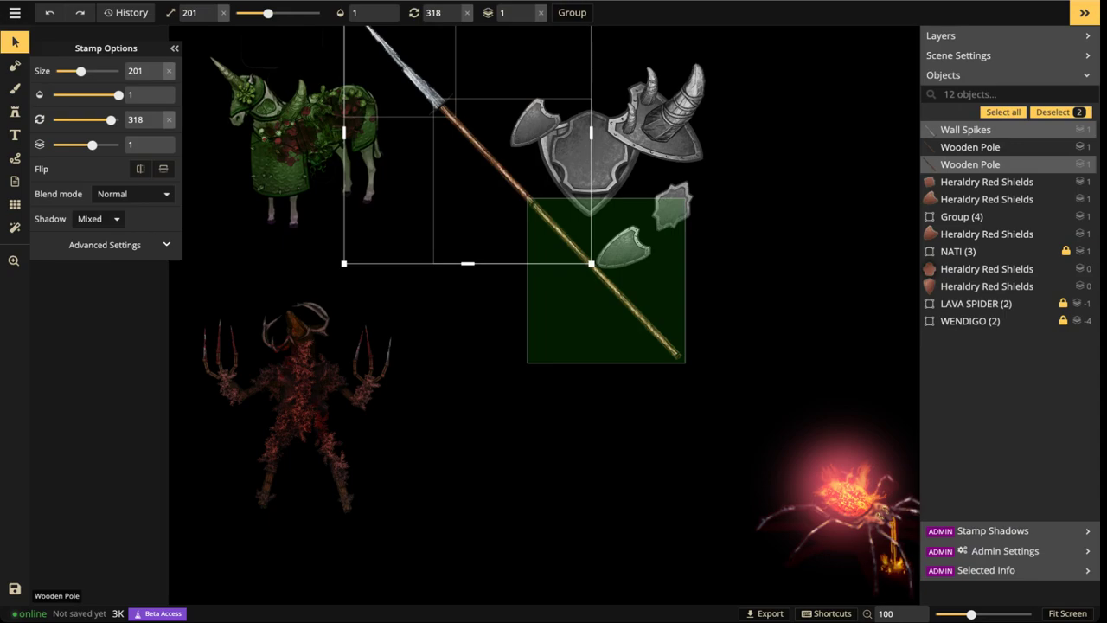
{"action": "left_click", "coordinate": [623, 298], "text": "shift"}
{"action": "key", "text": "ctrl+g"}
Move the grouped weapon into the empty area below the shields and scale it down slightly
{"action": "left_click_drag", "start_coordinate": [623, 298], "coordinate": [682, 468]}
{"action": "left_click_drag", "start_coordinate": [743, 533], "coordinate": [665, 449]}
{"action": "scroll", "coordinate": [470, 266], "scroll_direction": "up", "scroll_amount": 5}
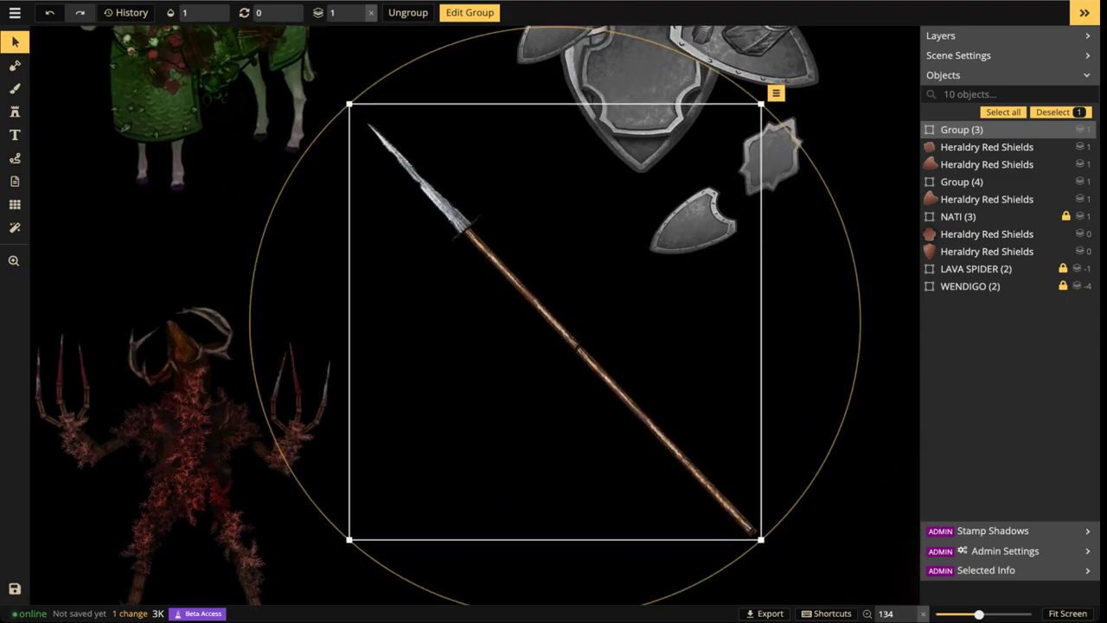
{"action": "scroll", "coordinate": [538, 245], "scroll_direction": "down", "scroll_amount": 2}
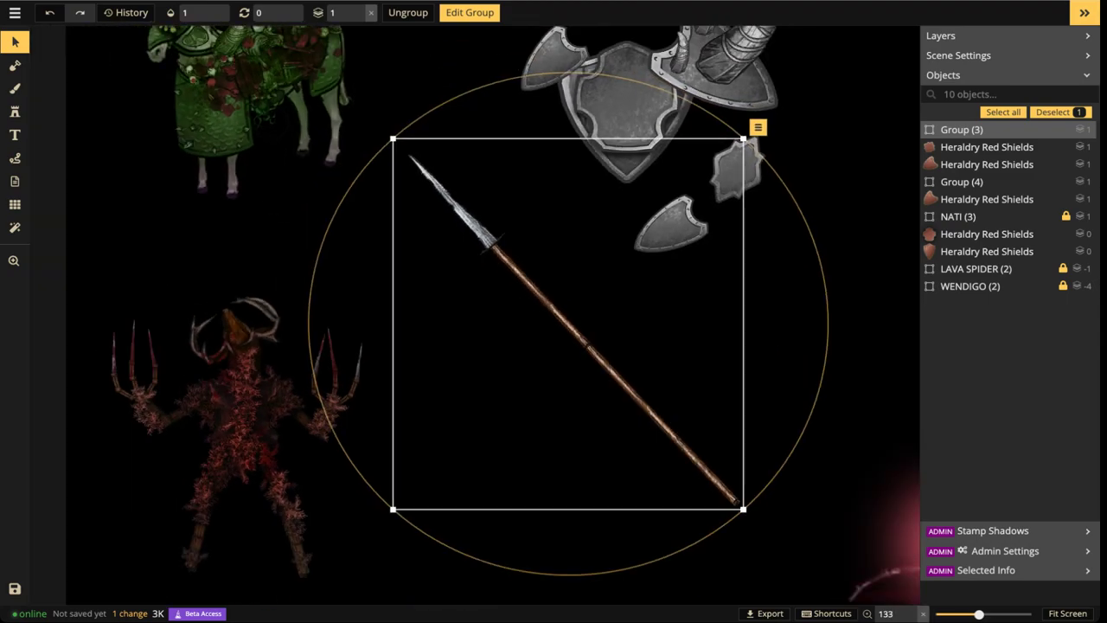
Open the spear group for editing and search the stamp catalog for "WEAPON"
{"action": "scroll", "coordinate": [522, 254], "scroll_direction": "up", "scroll_amount": 2}
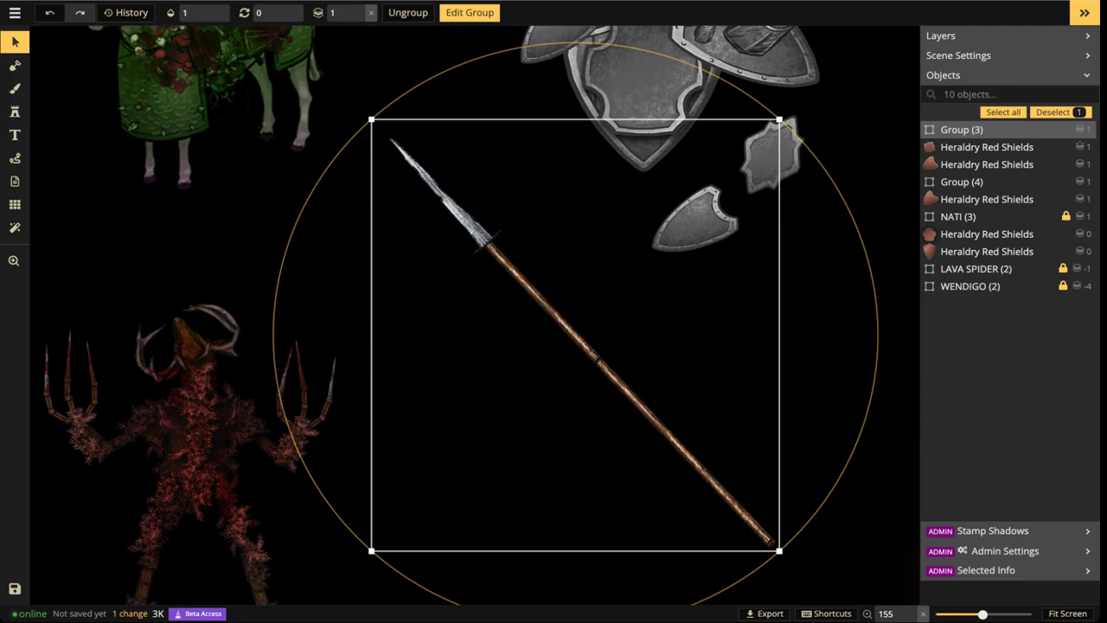
{"action": "double_click", "coordinate": [528, 273]}
{"action": "key", "text": "s"}
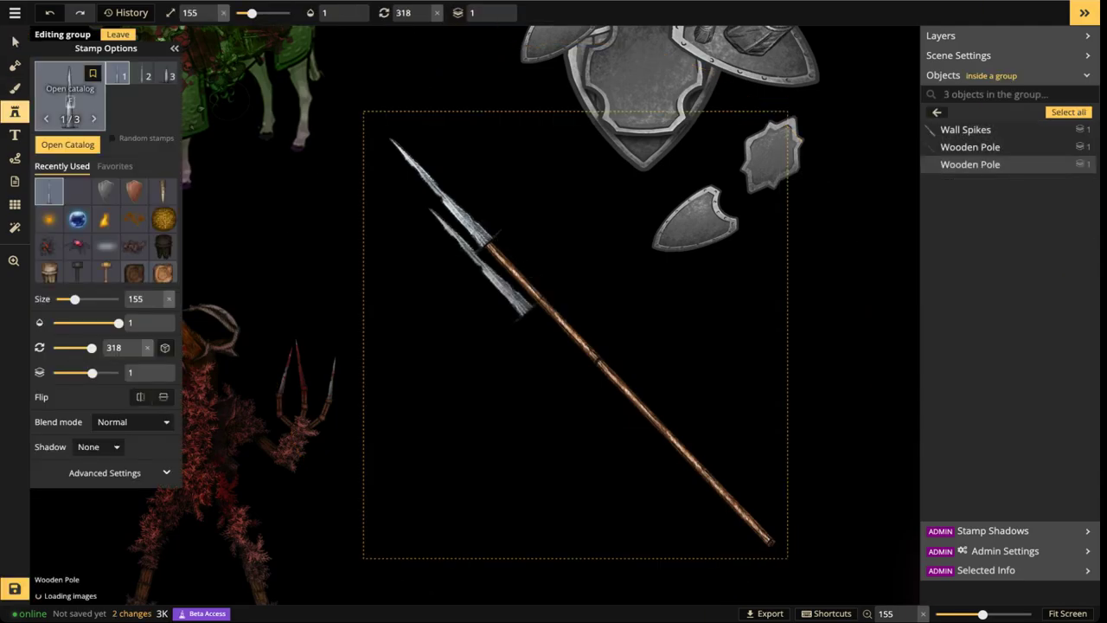
{"action": "left_click", "coordinate": [70, 88]}
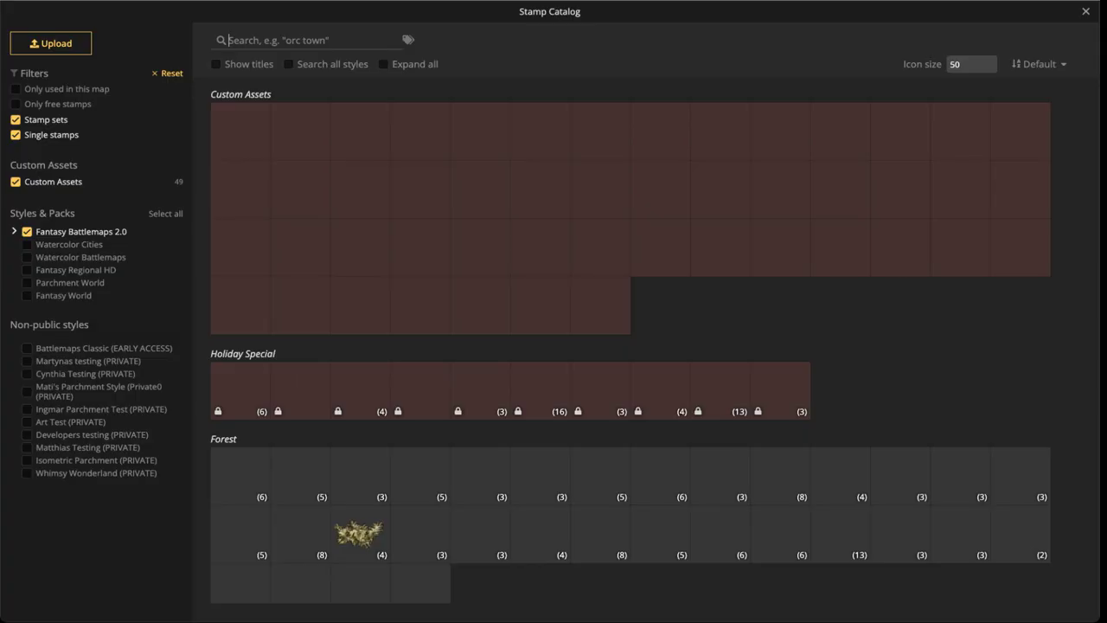
{"action": "left_click", "coordinate": [303, 40]}
{"action": "type", "text": "WEAPON"}
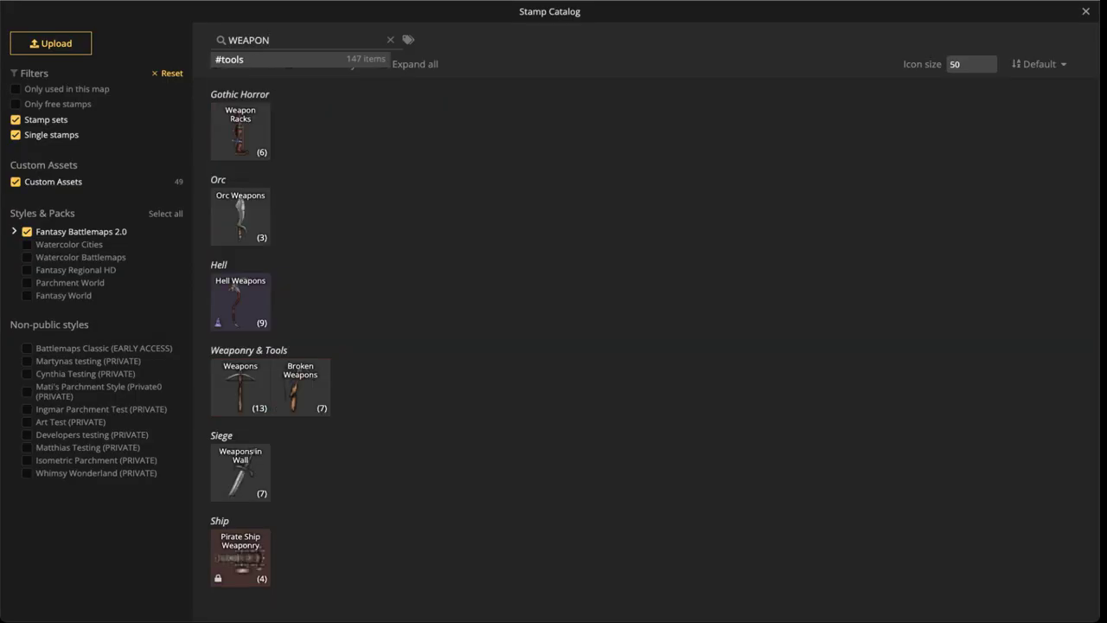
Exclude custom assets from the catalog results and expand all stamp sets to look through the individual weapon stamps
{"action": "left_click", "coordinate": [15, 182]}
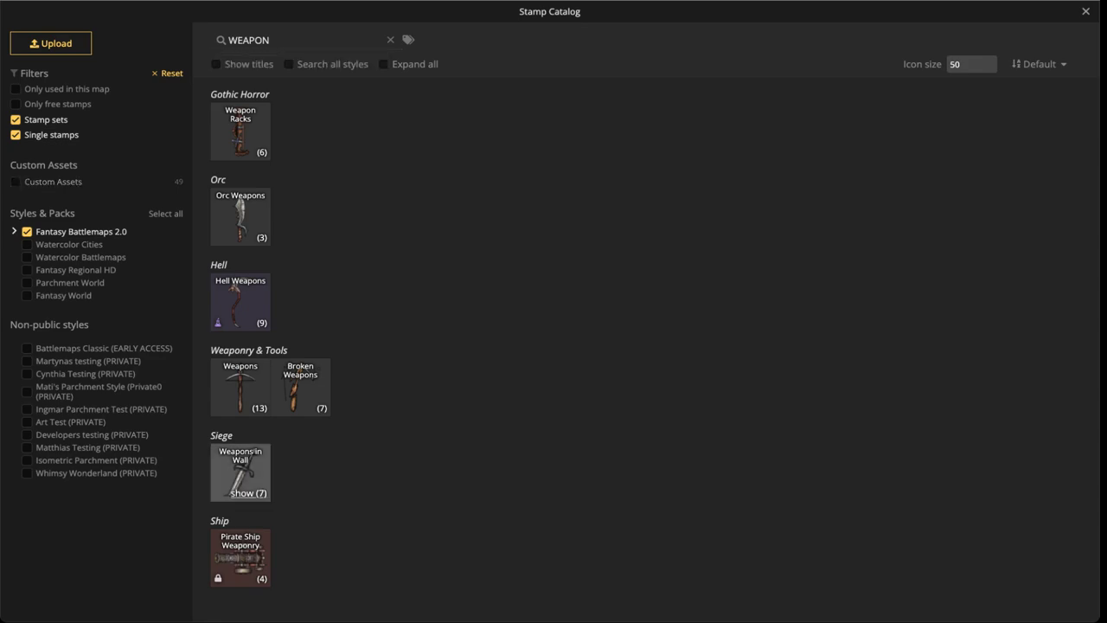
{"action": "left_click", "coordinate": [240, 472]}
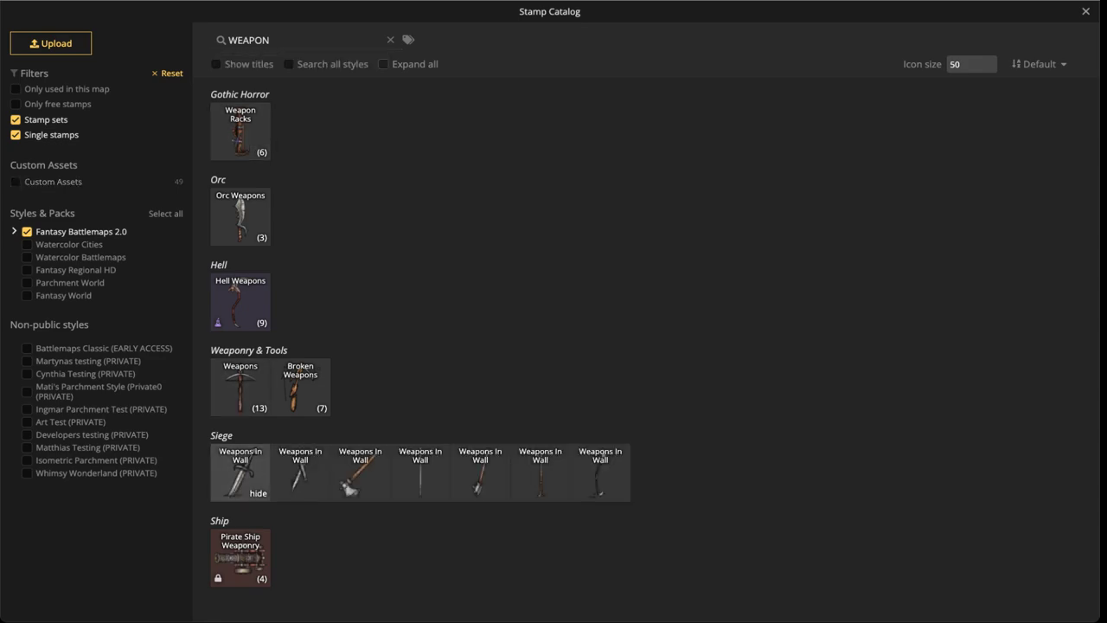
{"action": "left_click", "coordinate": [384, 64]}
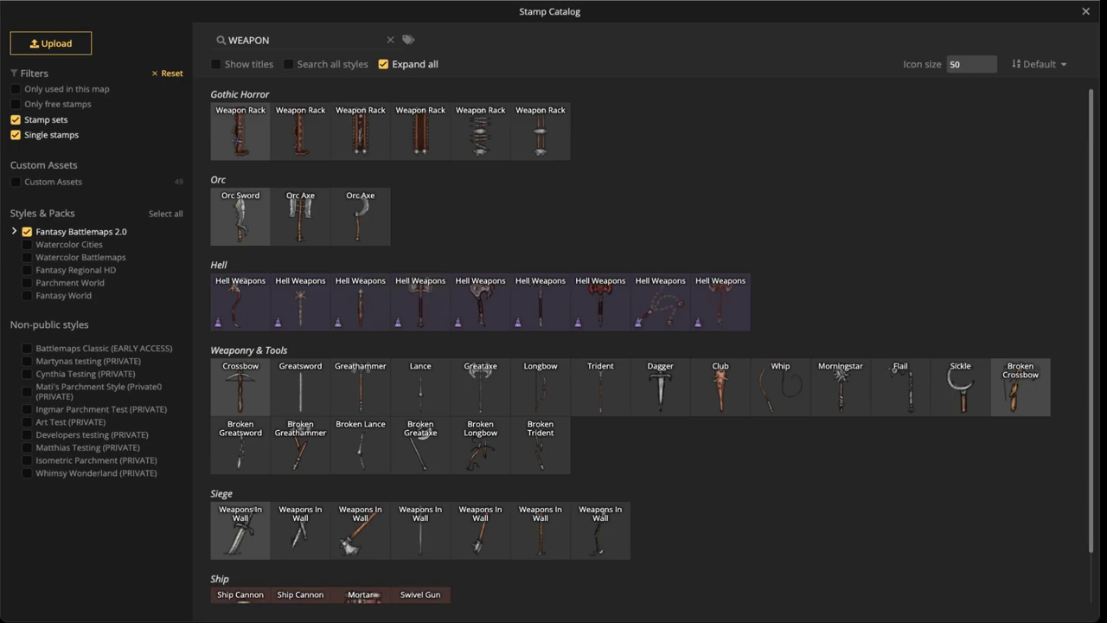
{"action": "scroll", "coordinate": [300, 164], "scroll_direction": "down", "scroll_amount": 1}
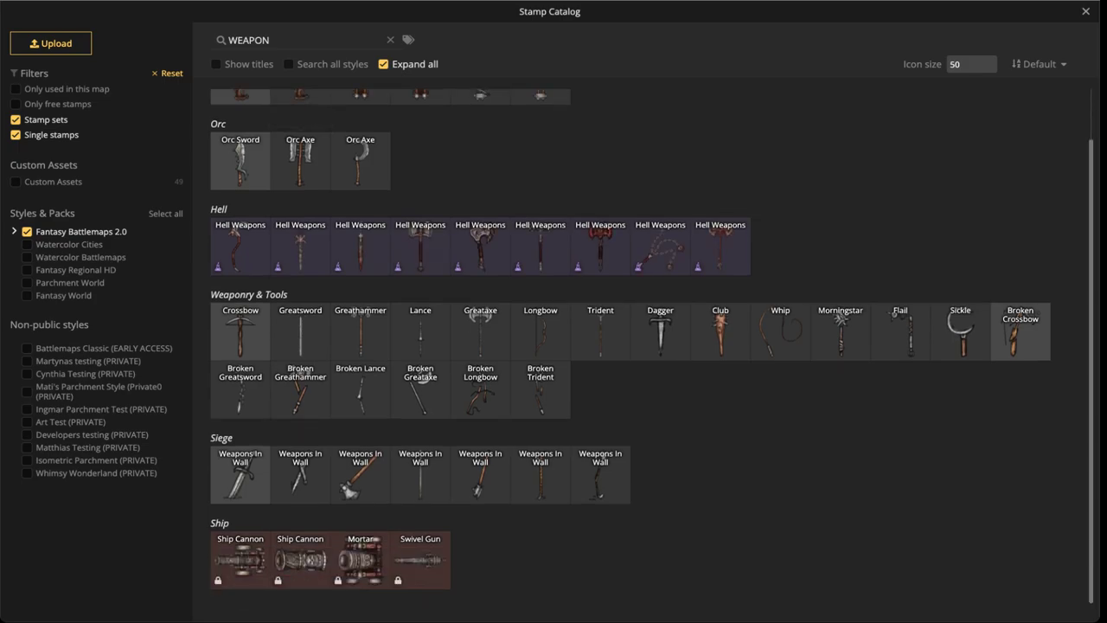
{"action": "scroll", "coordinate": [301, 260], "scroll_direction": "up", "scroll_amount": 1}
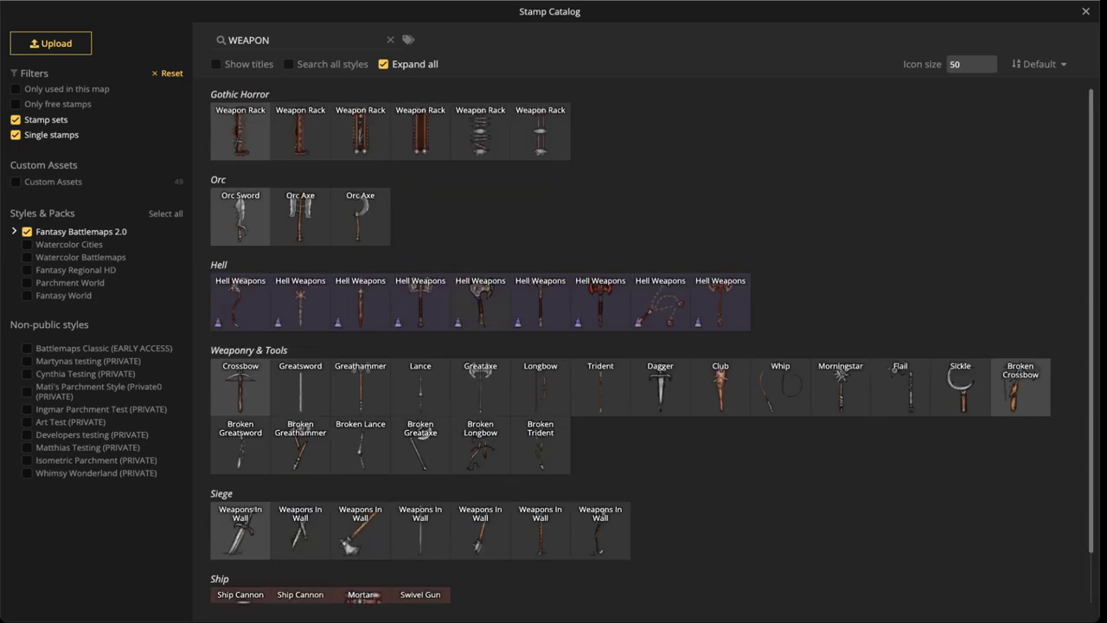